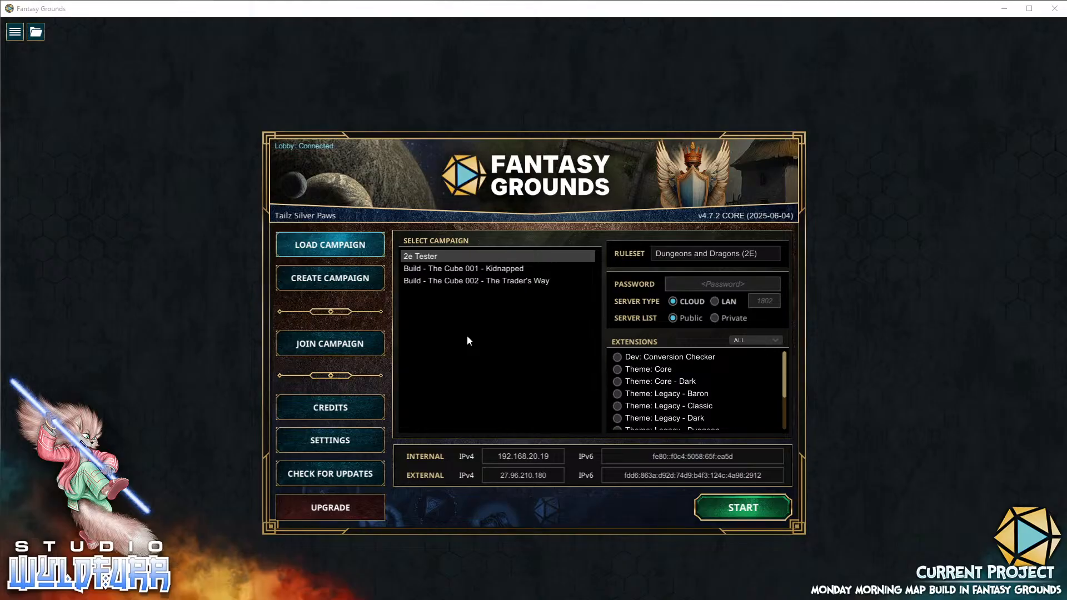
Set up a new campaign named "Build - Maps" with the Dungeons and Dragons (5E) ruleset
click(318, 284)
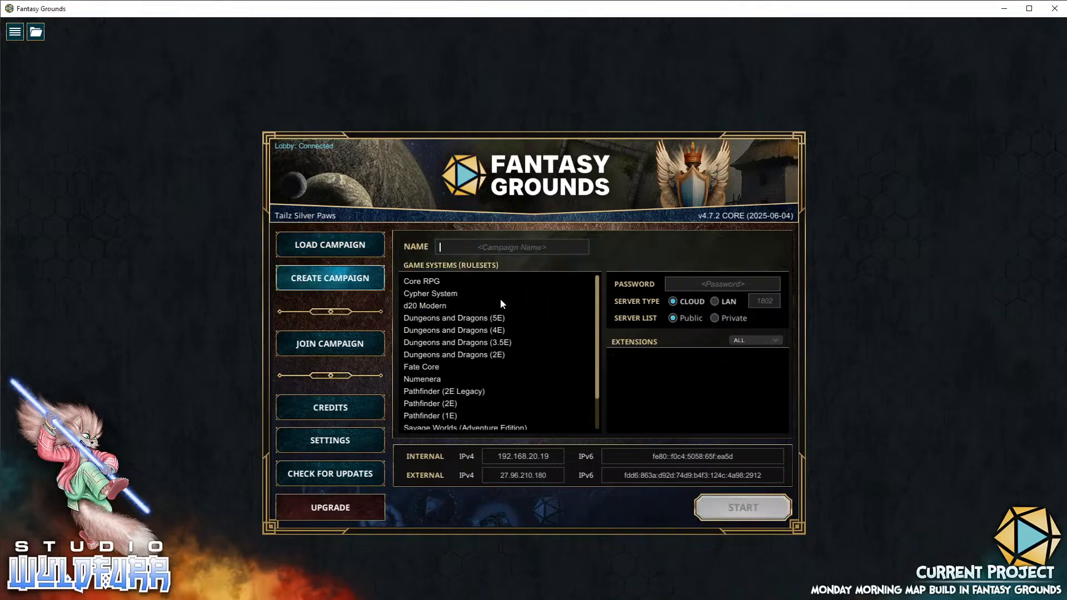
text(Build - Maps)
click(476, 320)
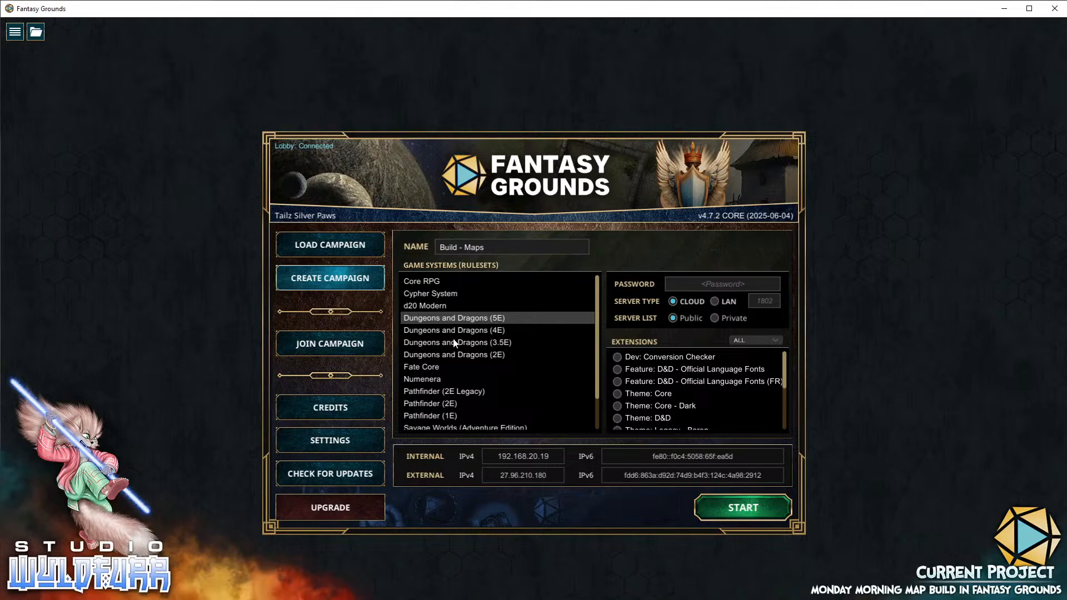
Try the Pathfinder (2E), Numenera and Fate Core rulesets for the new campaign and look through the remaining game systems
click(440, 404)
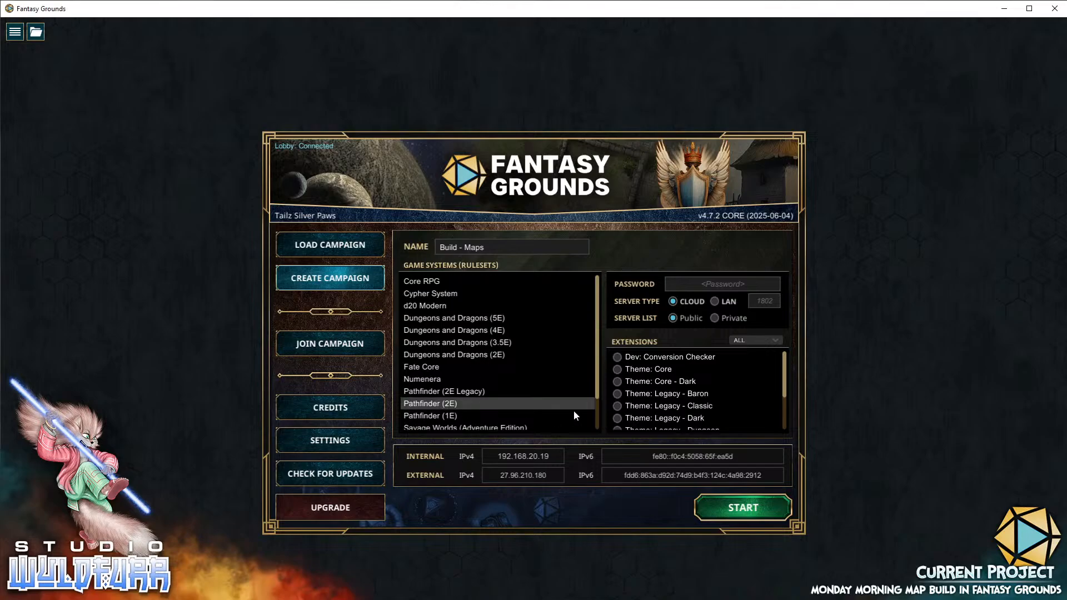
click(433, 380)
click(474, 366)
scroll(508, 321, down, 1)
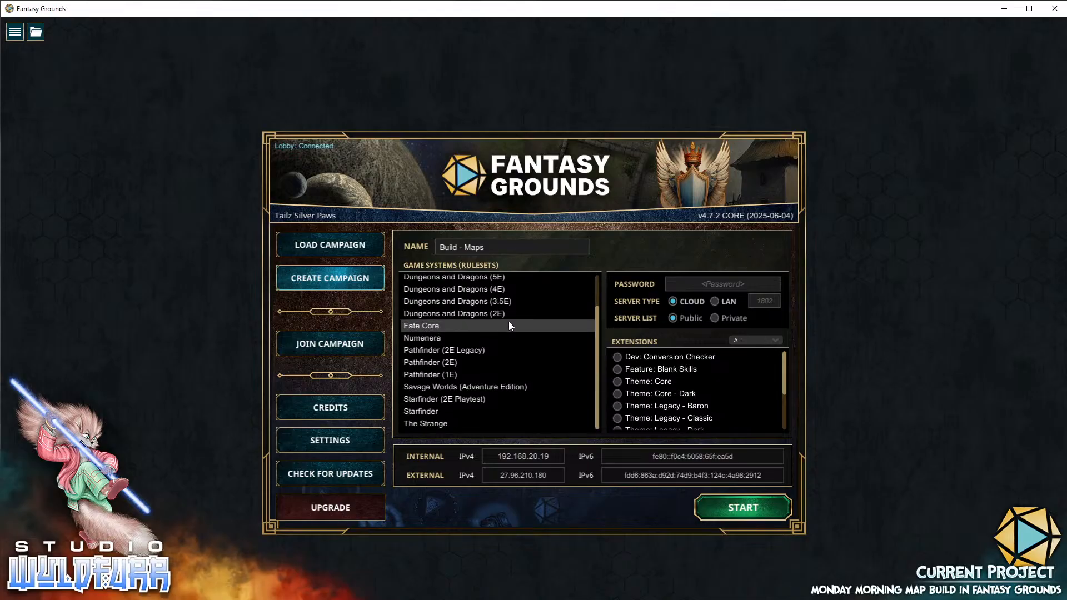
scroll(446, 383, up, 1)
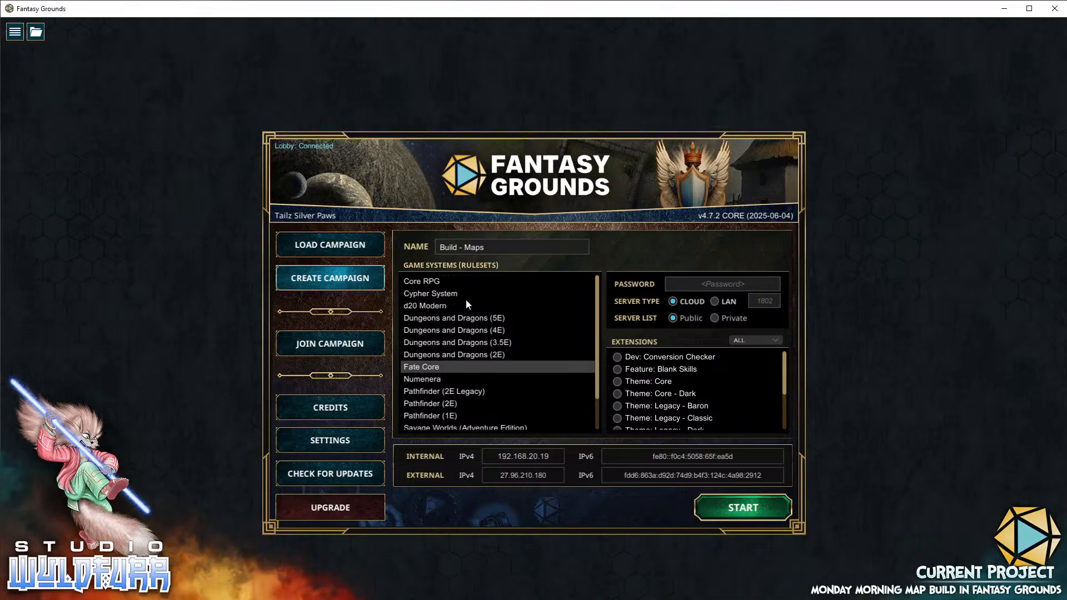
Choose the Dungeons and Dragons (5E) ruleset, start the campaign and dismiss the campaign setup window
click(466, 320)
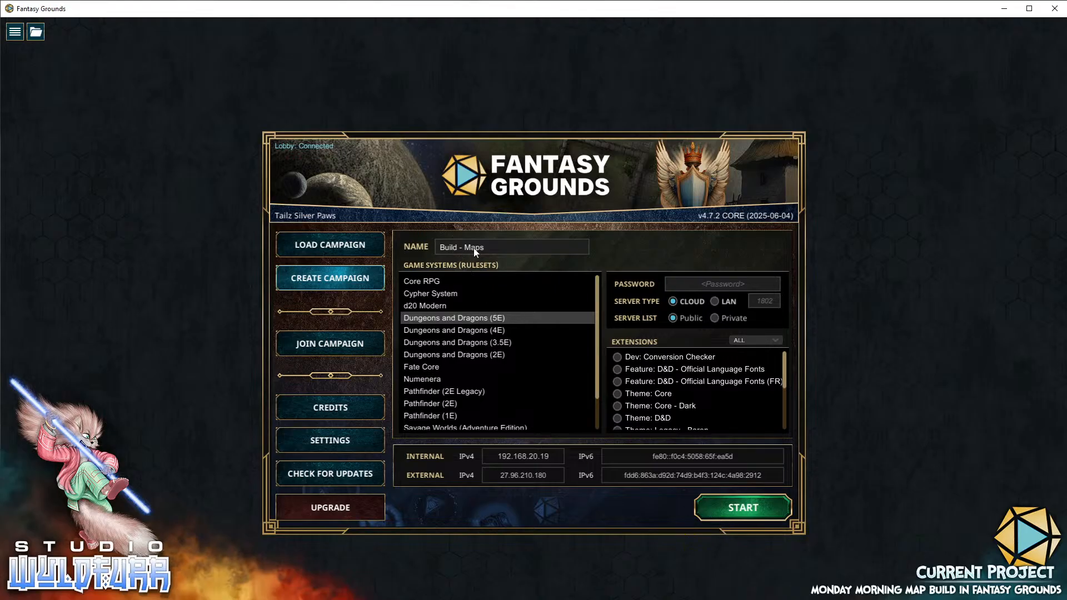
click(749, 506)
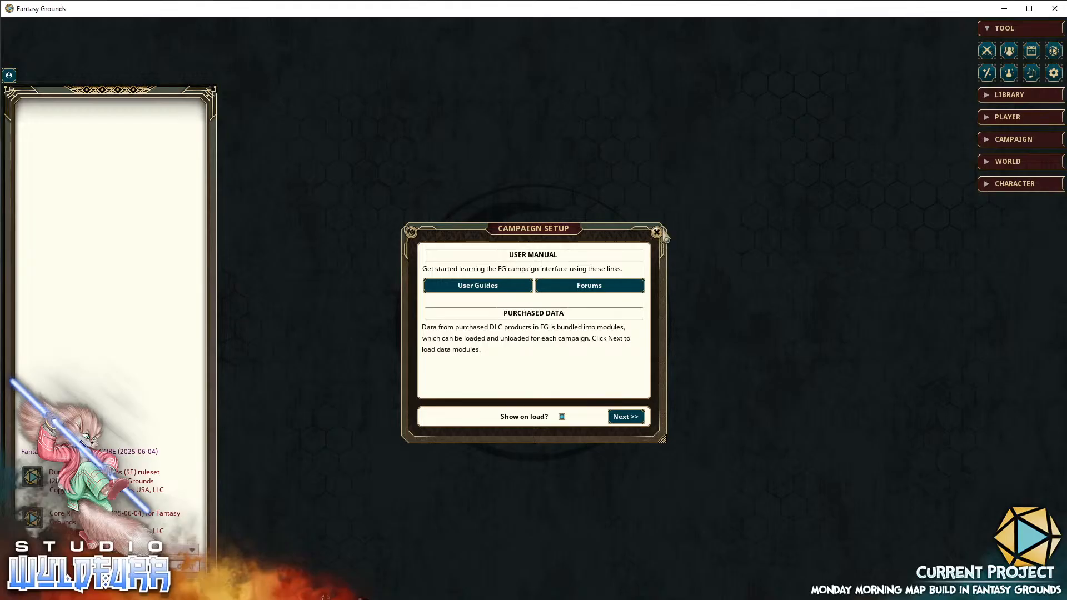
click(657, 231)
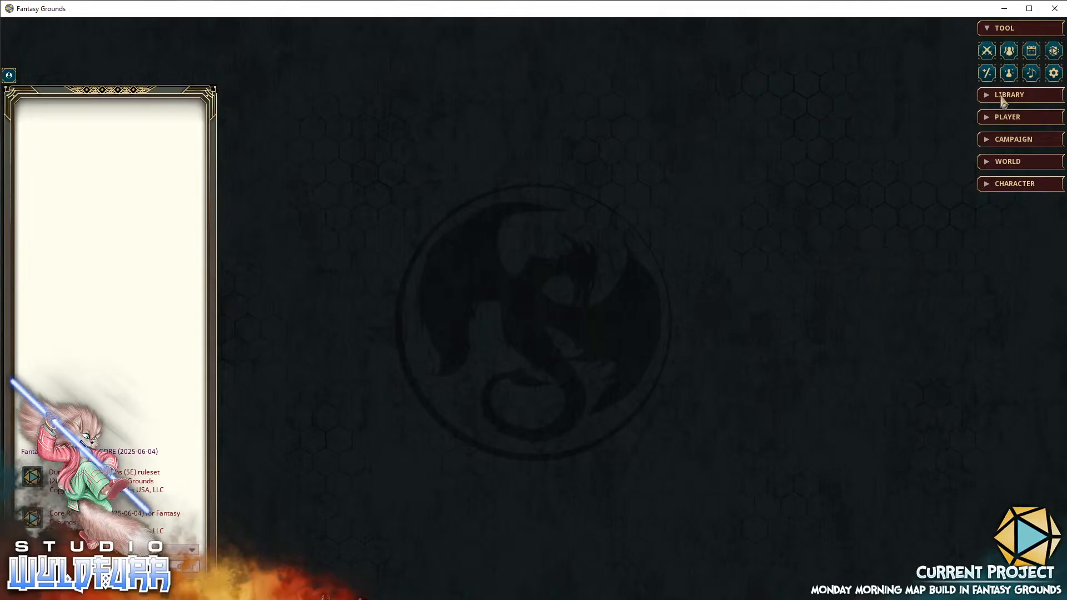
Open the campaign's image list and create a new image record
click(1008, 146)
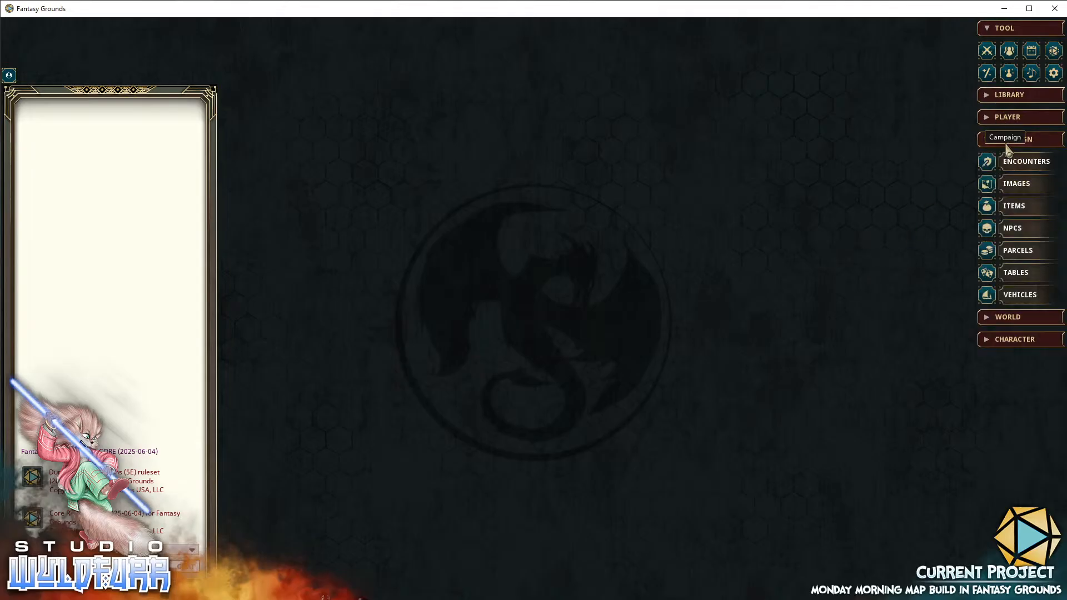
click(1012, 187)
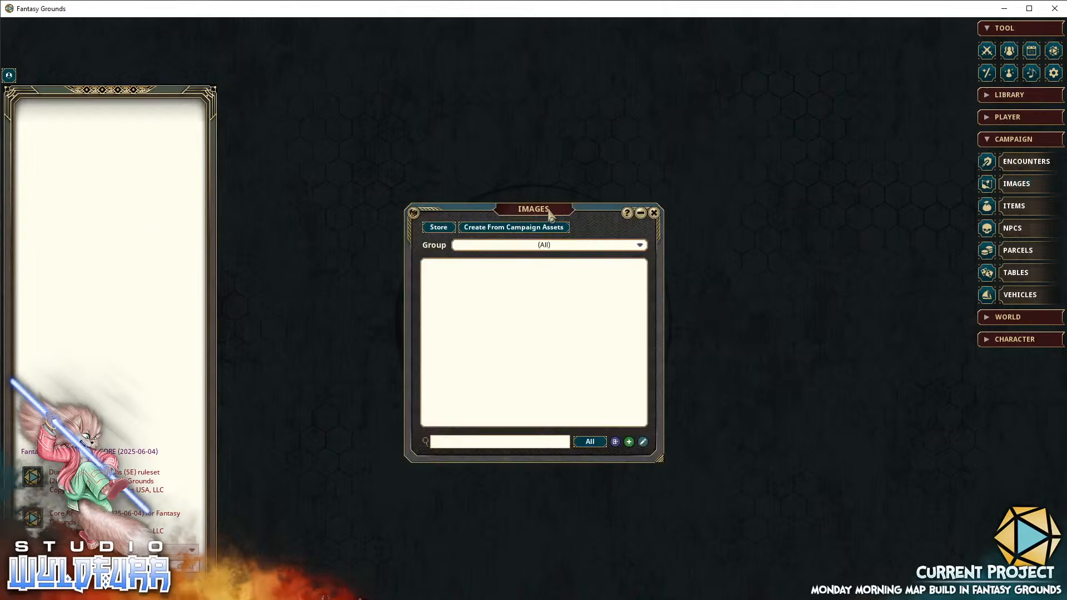
drag(548, 215, 553, 189)
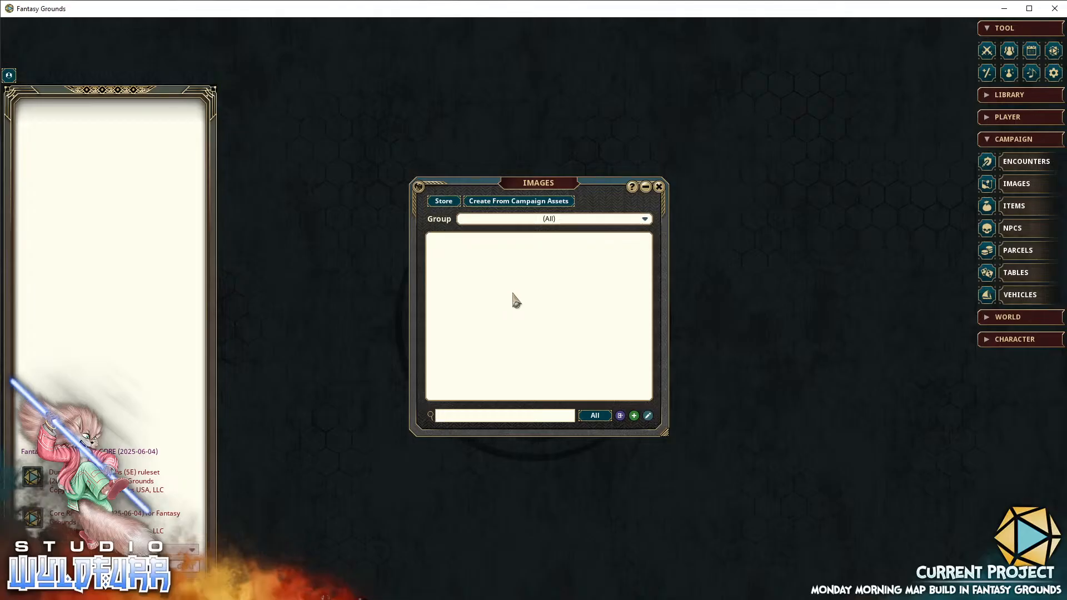
right_click(542, 305)
mouse_move(543, 306)
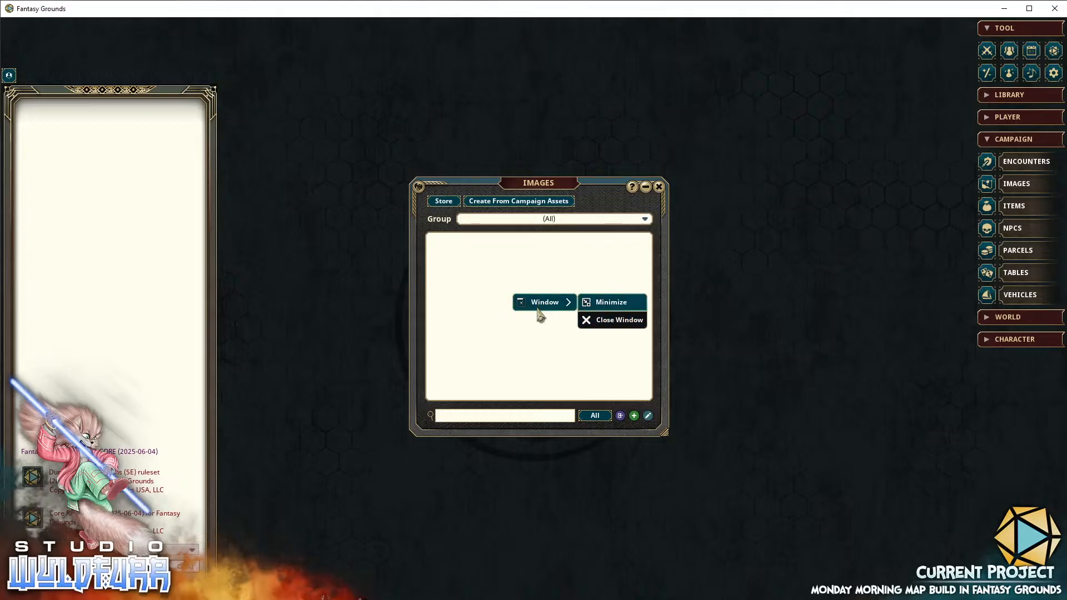
click(634, 416)
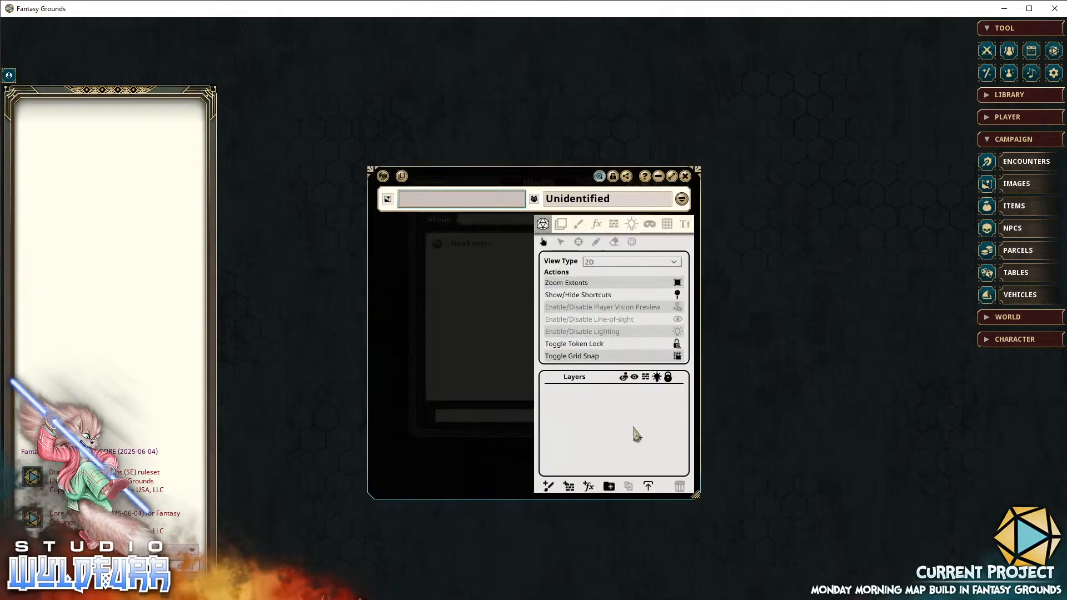
Move the image list out of the way and enlarge the new image's window to fill most of the workspace
drag(590, 189, 294, 205)
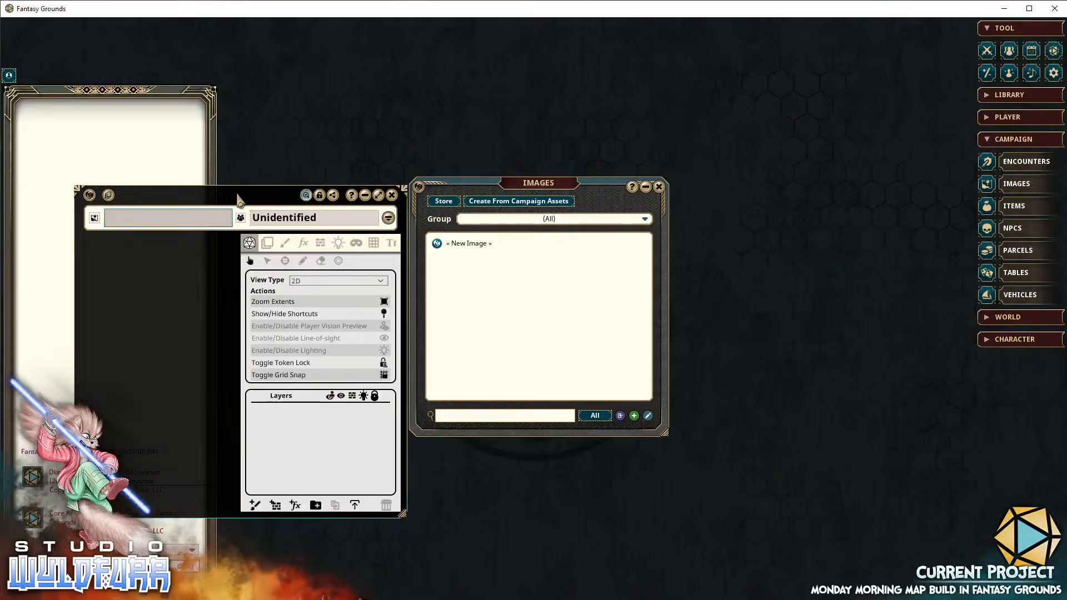
drag(565, 189, 607, 370)
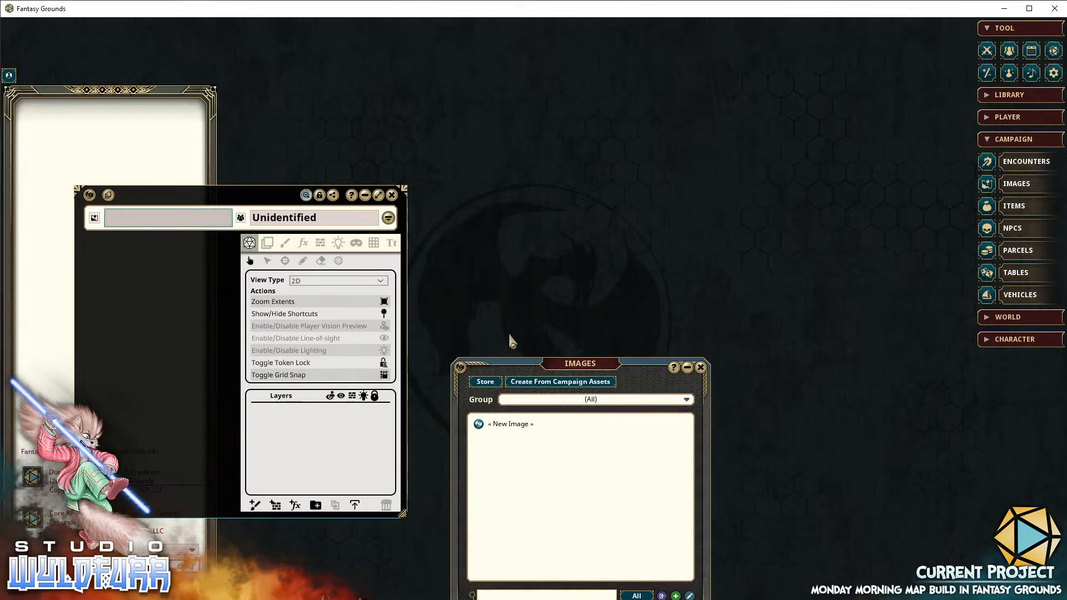
drag(207, 196, 416, 202)
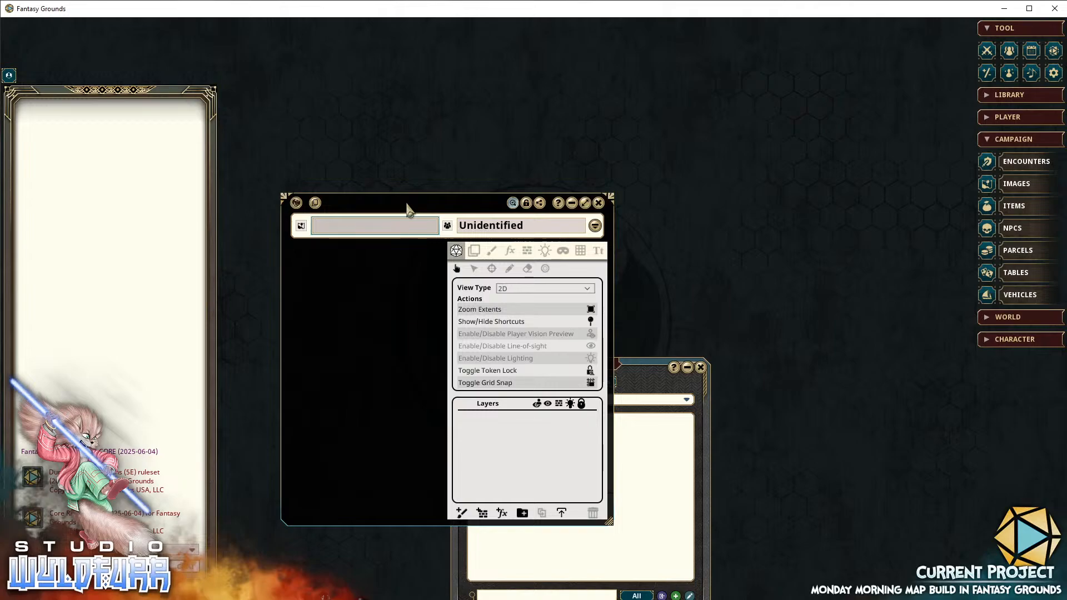
drag(408, 210, 356, 201)
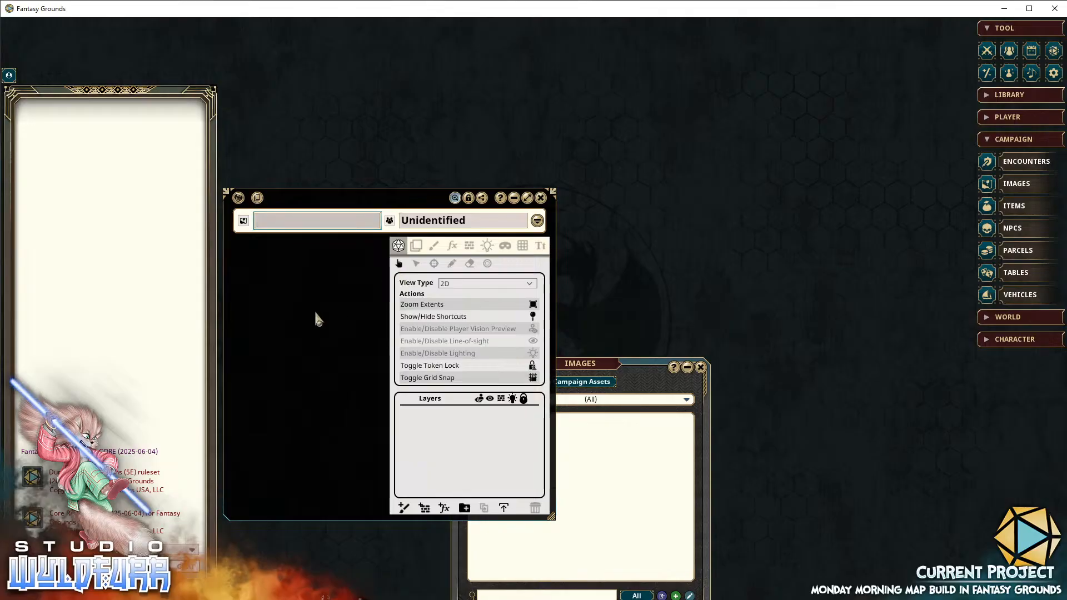
drag(331, 201, 116, 36)
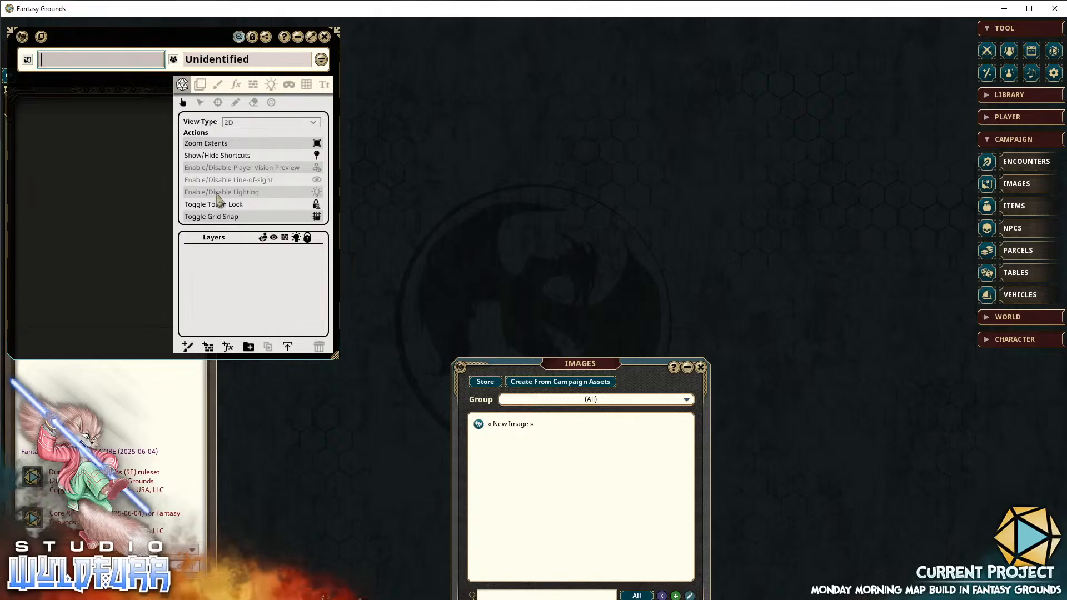
drag(338, 358, 780, 599)
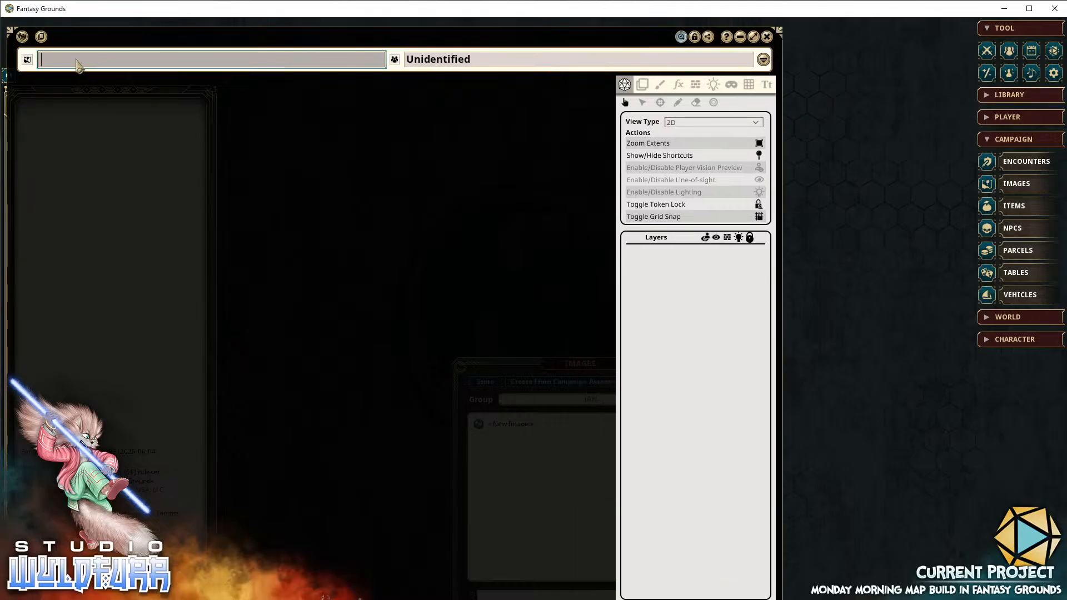
Name the image "Build - Mini Castle" and set its unidentified name to "Mini-Castle"
text(Build - Mini Castle)
key(Return)
click(476, 60)
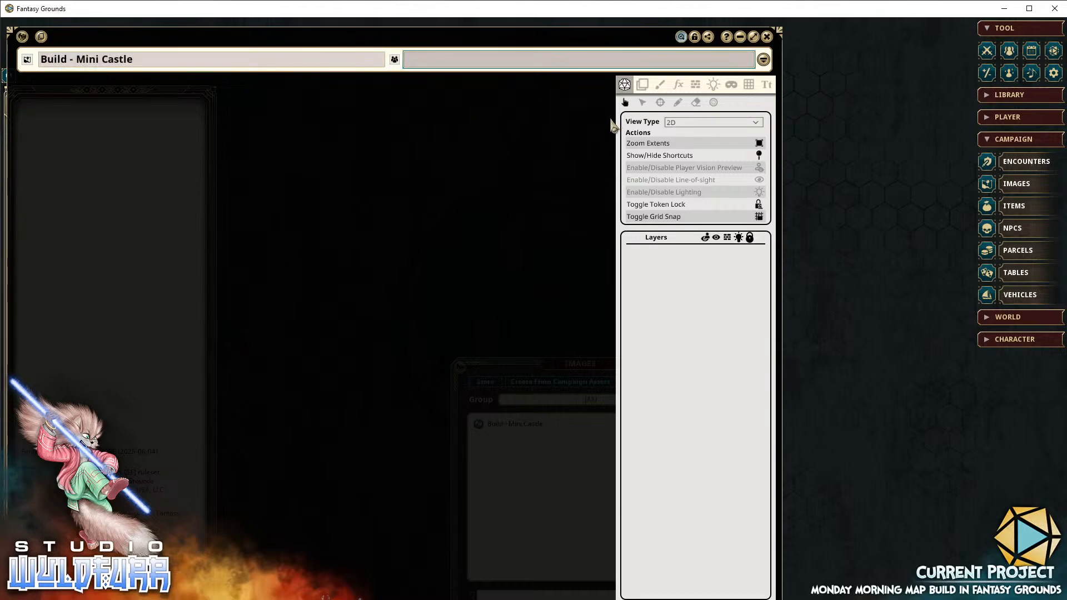
text(Mini-Castle)
Open the asset library, filter it to images, and place its window beside the map at full height
click(1011, 99)
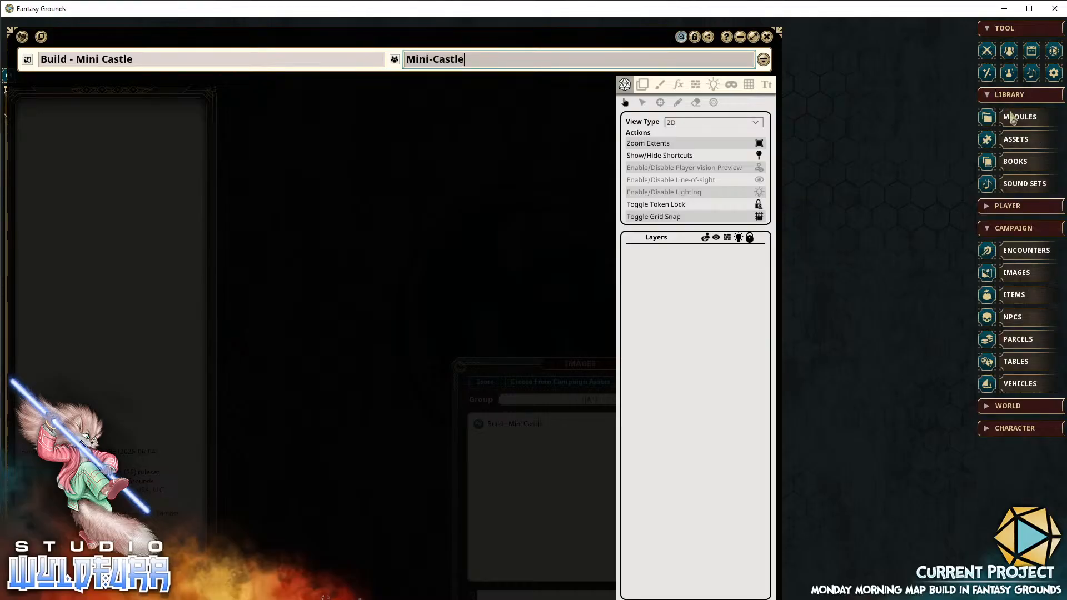
click(1015, 140)
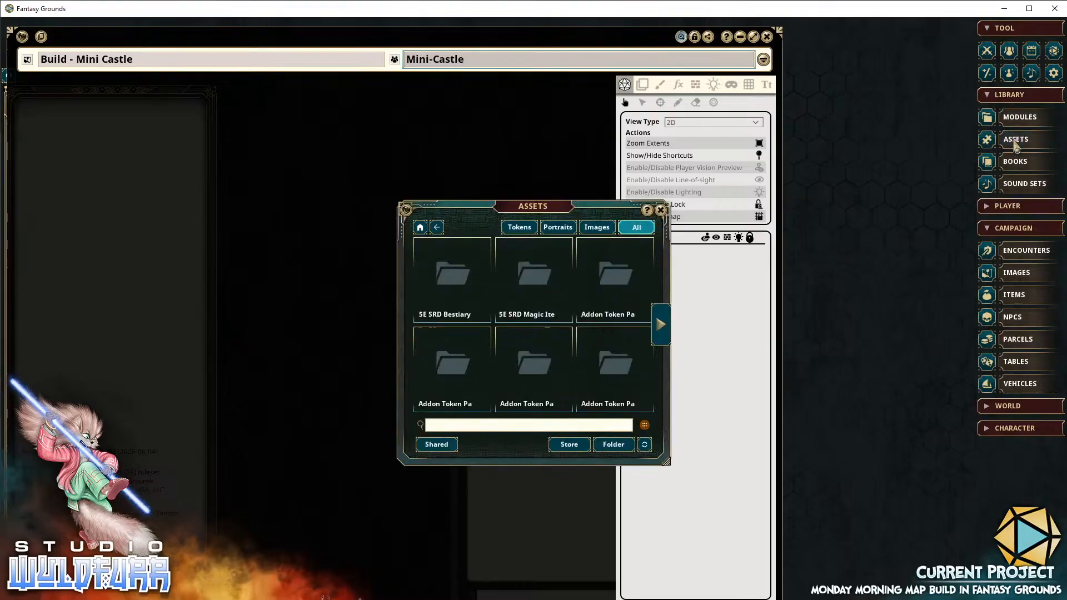
drag(494, 207, 465, 196)
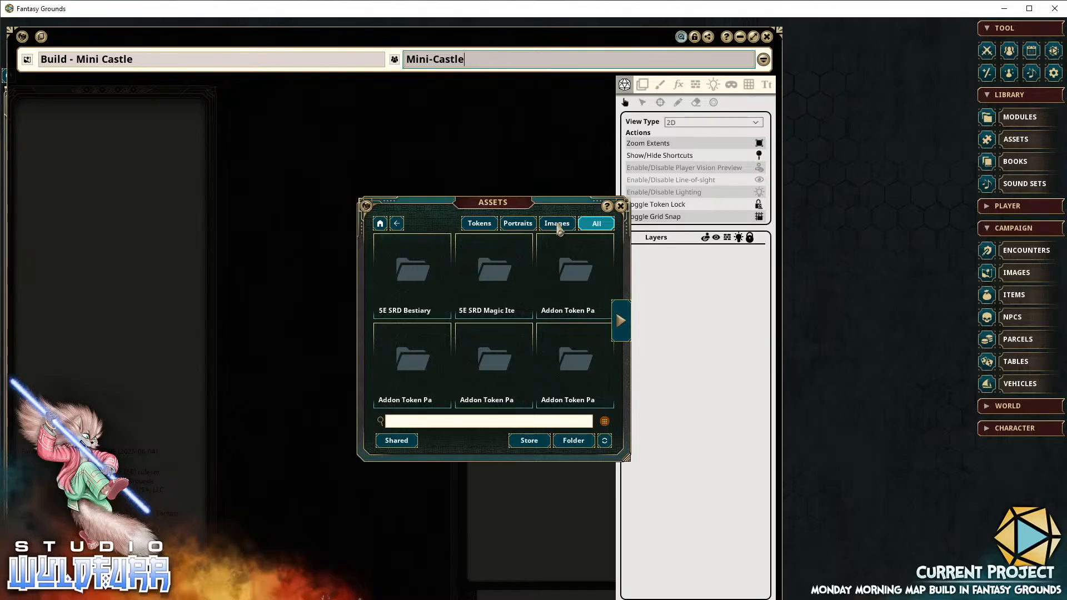
click(558, 227)
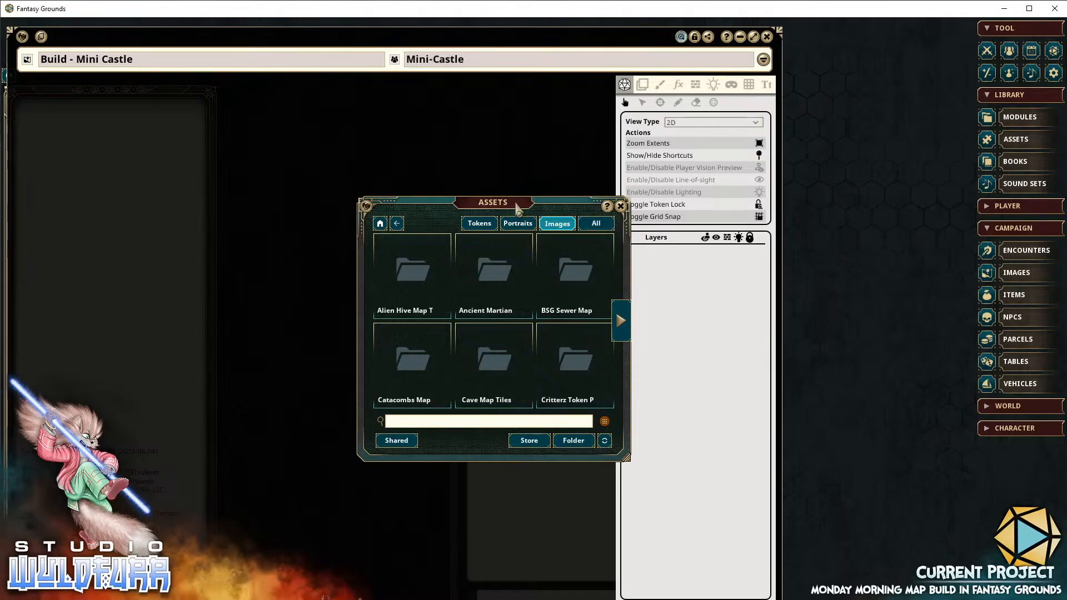
drag(514, 203, 949, 32)
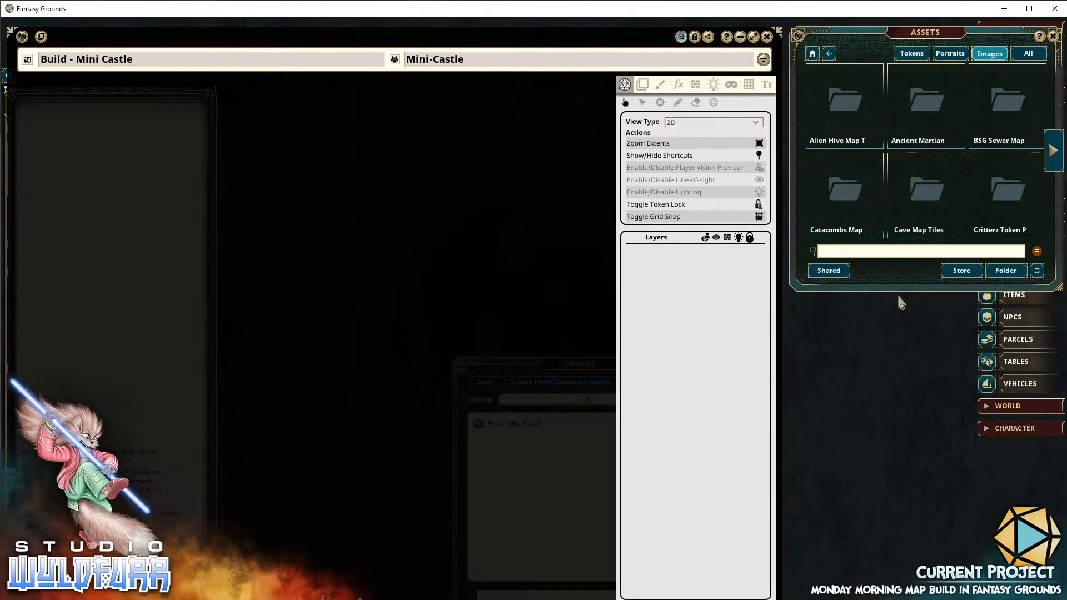
drag(900, 302, 881, 599)
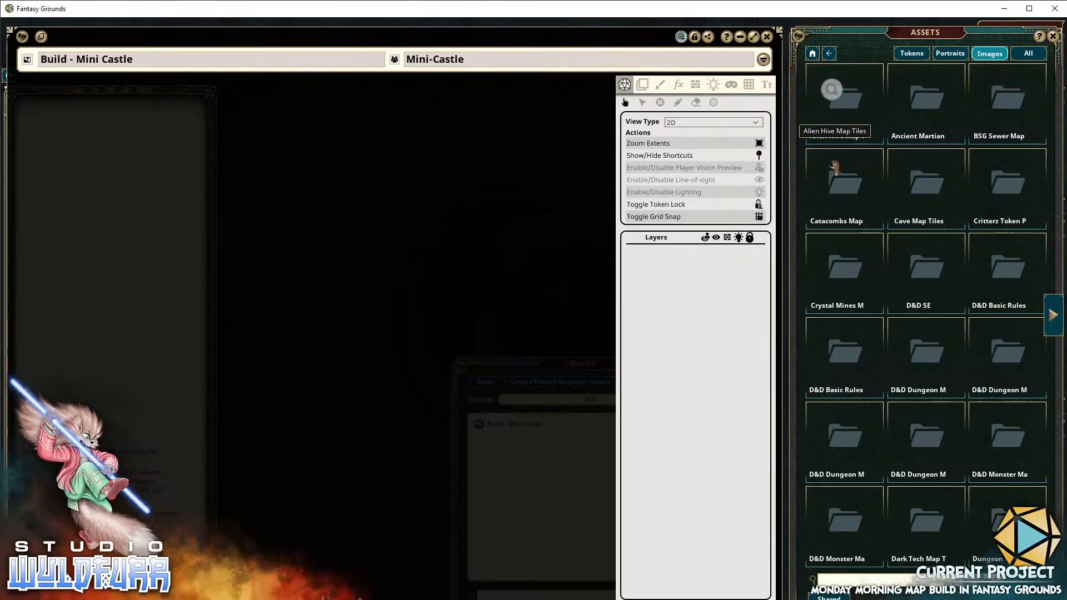
Place the sandstone-floor-1x1-0007.png tile from the Sandstone Floor folder of Catacombs Map Tiles on the empty map
click(853, 188)
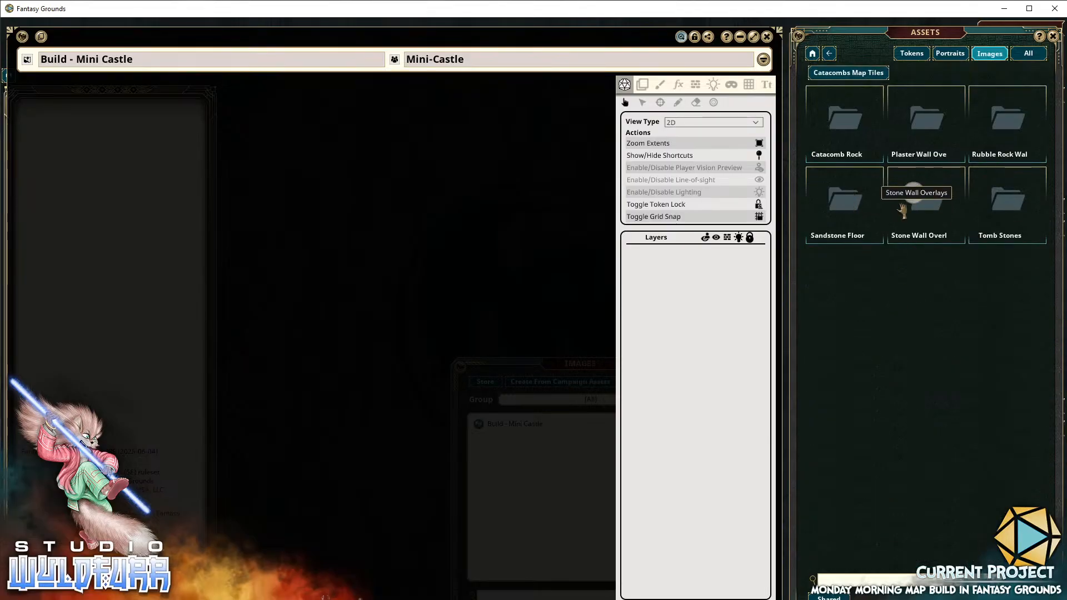
click(834, 203)
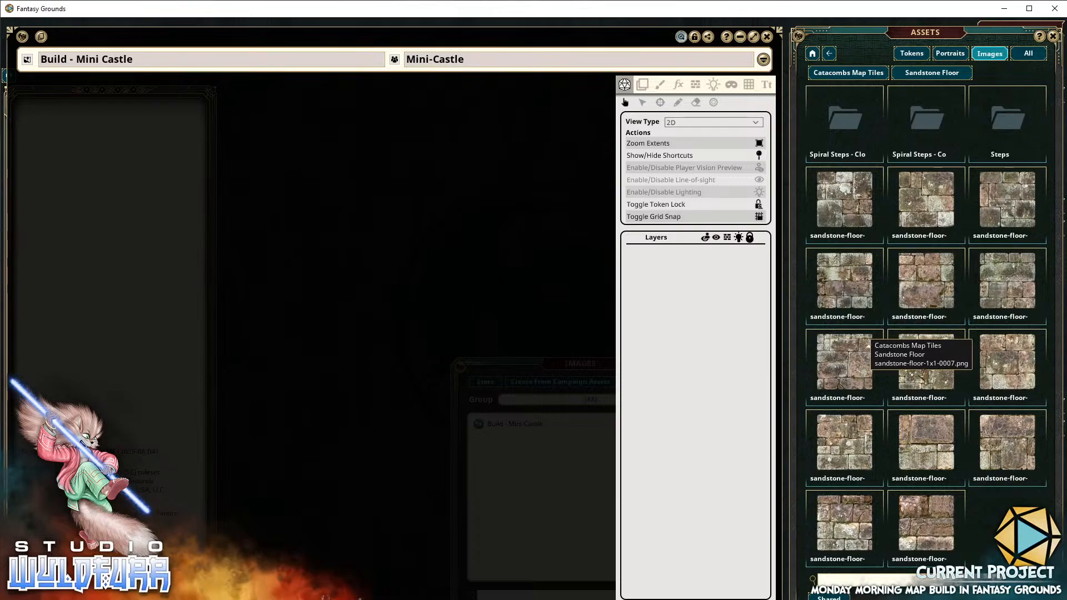
drag(868, 347, 294, 322)
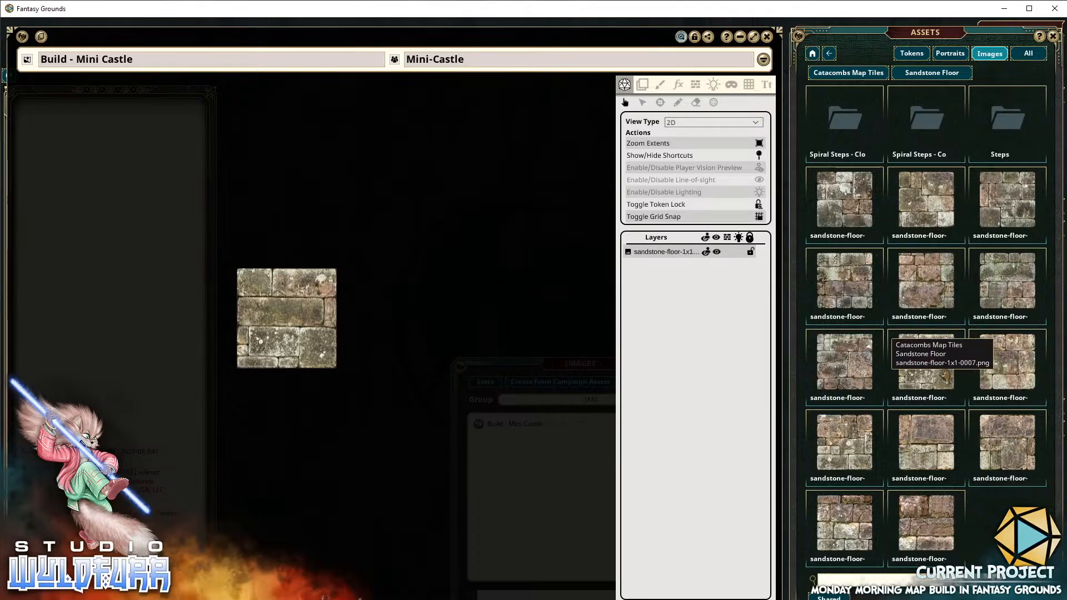
Delete the sandstone floor tile from the map and return to the top level of the asset library
click(694, 253)
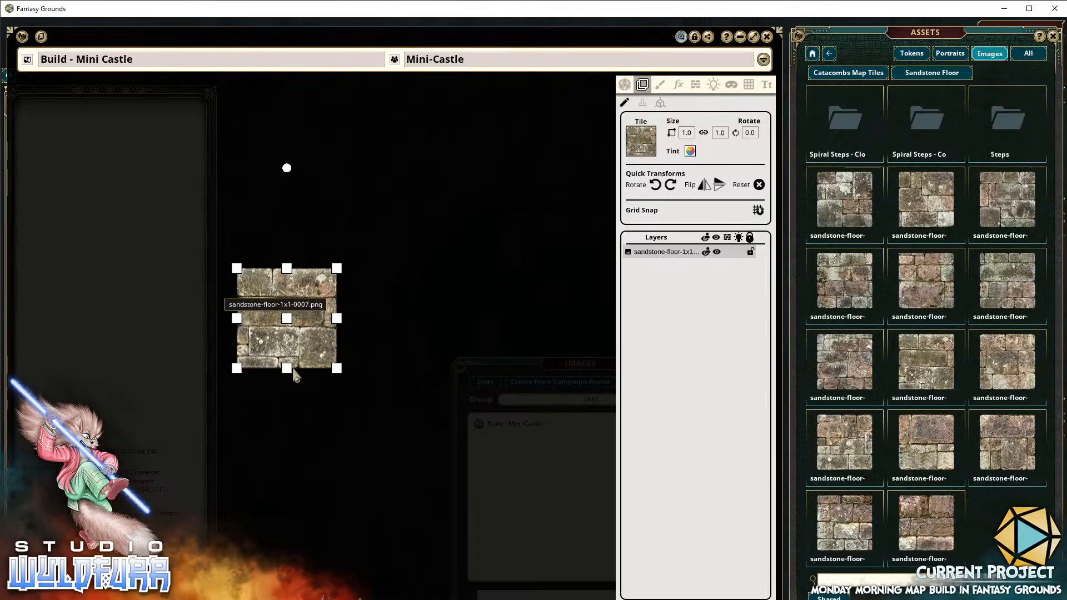
key(Delete)
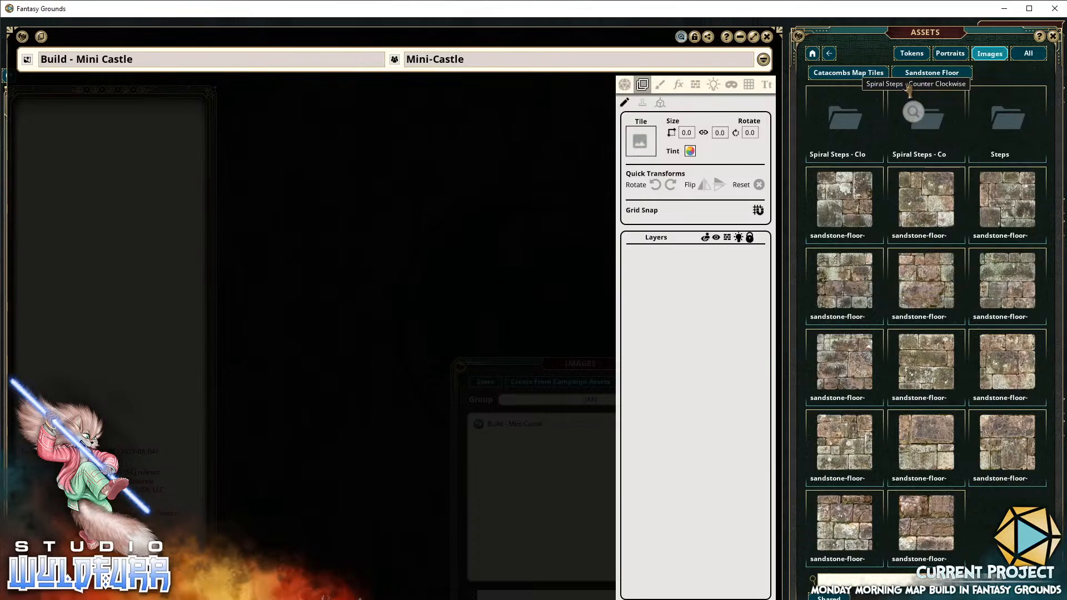
click(870, 75)
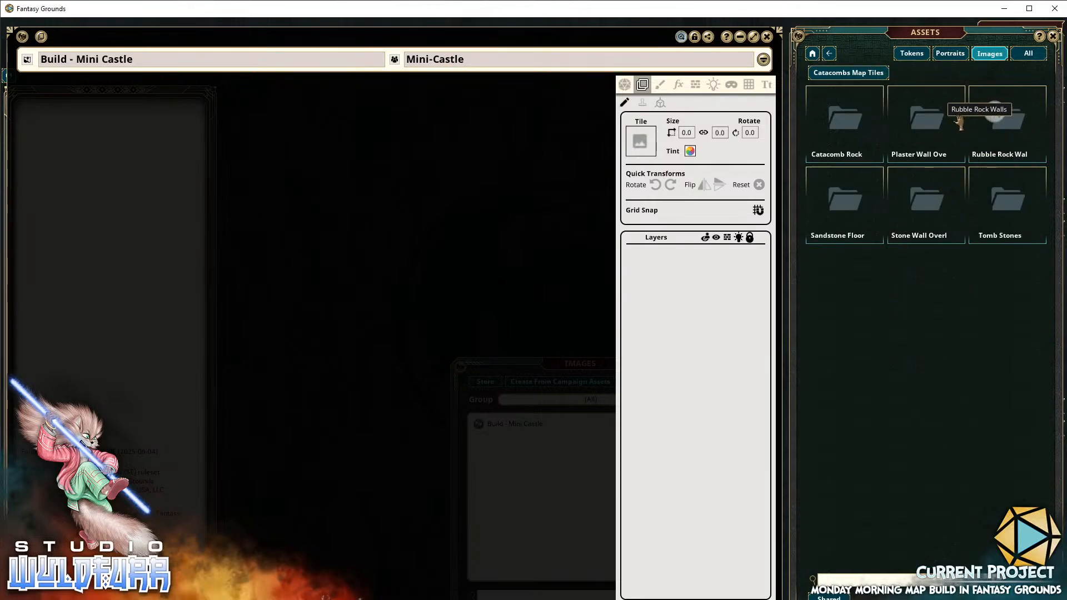
click(813, 53)
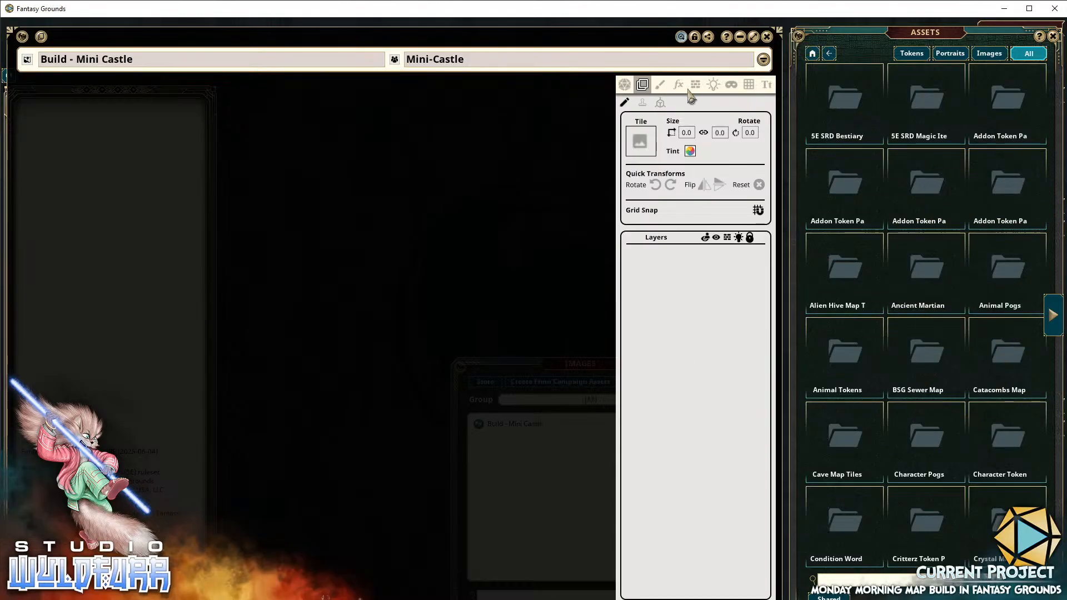
Open the map's grid settings and turn on the grid display
click(749, 85)
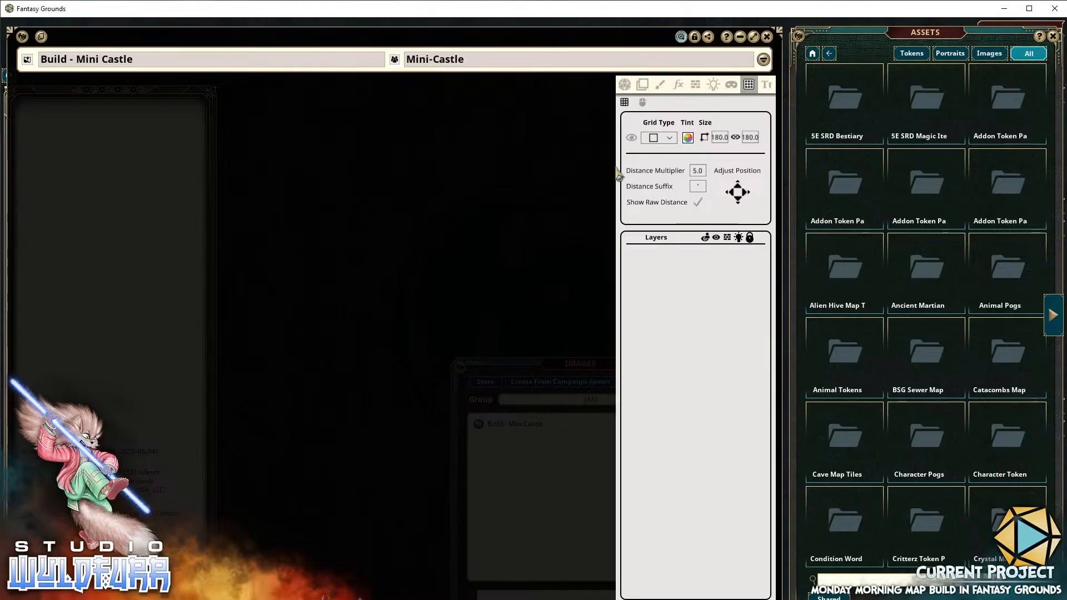
click(631, 137)
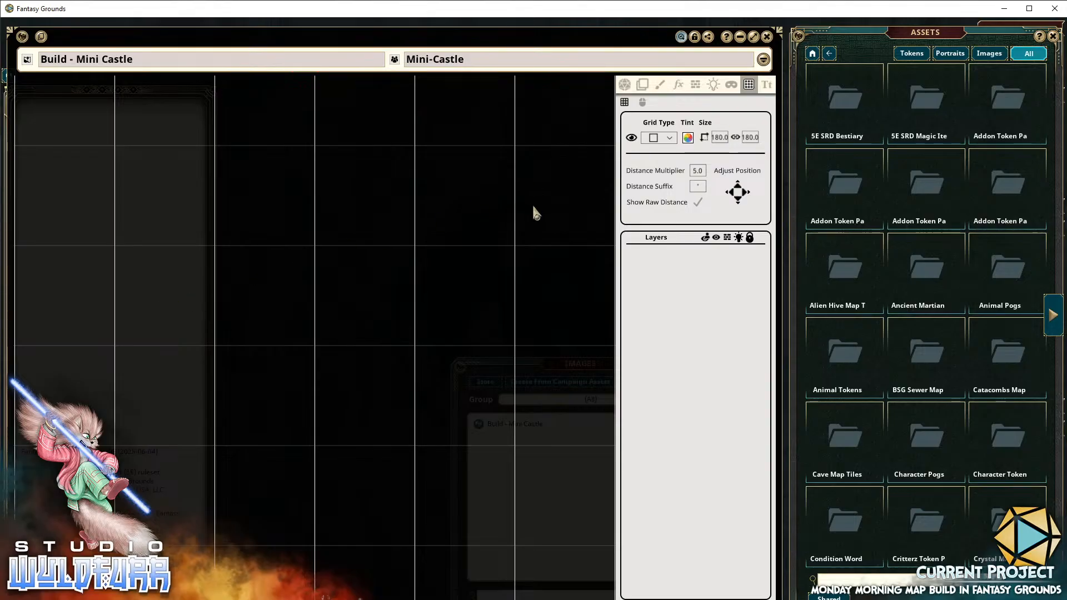
Toggle the map grid's visibility off and on several times, leaving the grid shown
click(720, 138)
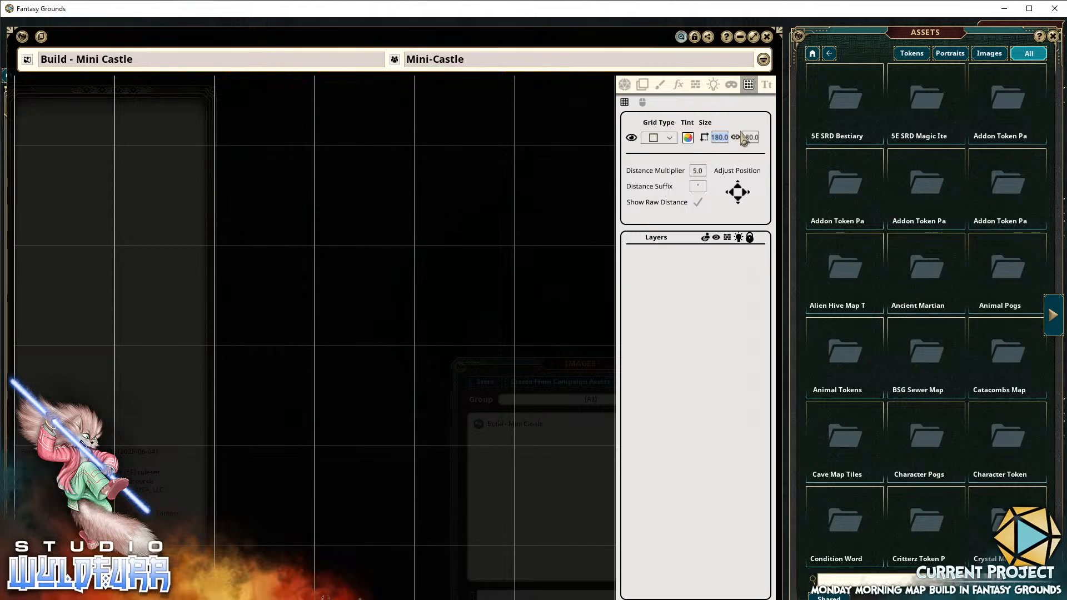
click(633, 138)
click(632, 138)
click(632, 138)
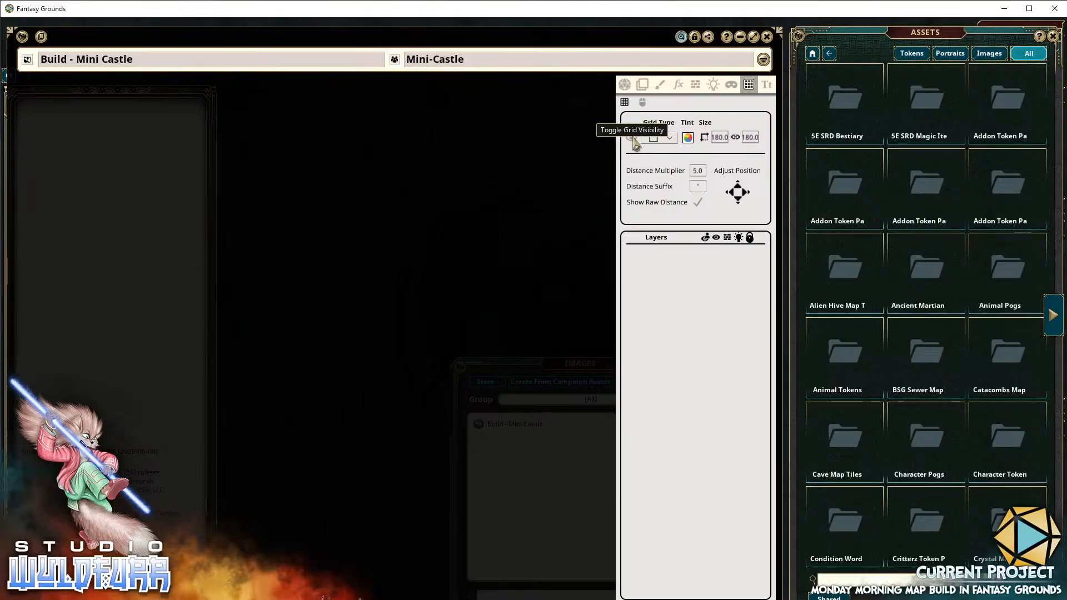
click(632, 138)
click(634, 139)
click(633, 139)
click(634, 139)
click(633, 139)
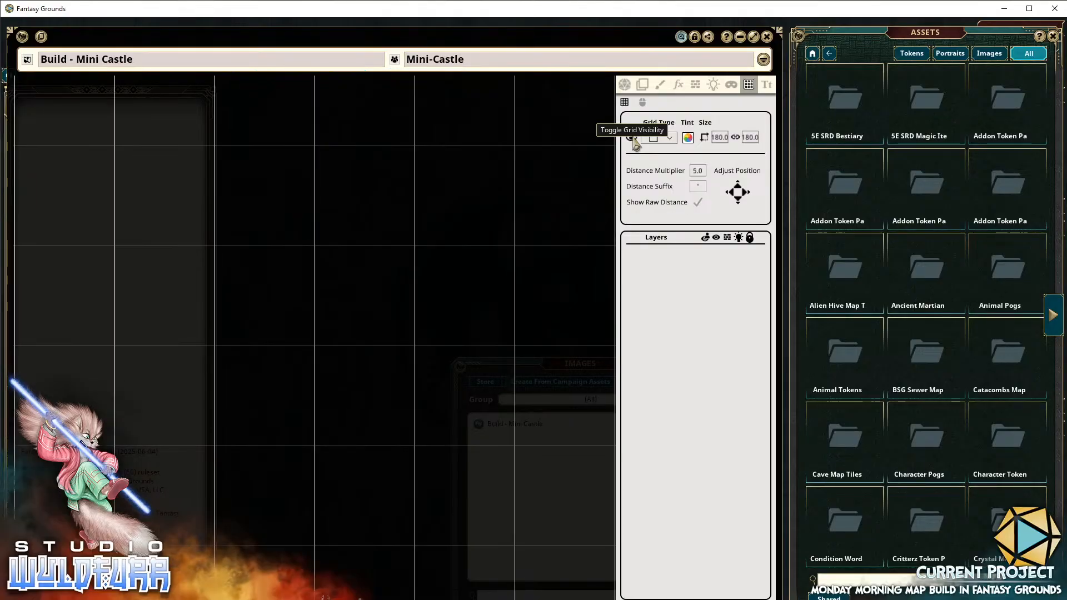
click(634, 138)
click(634, 138)
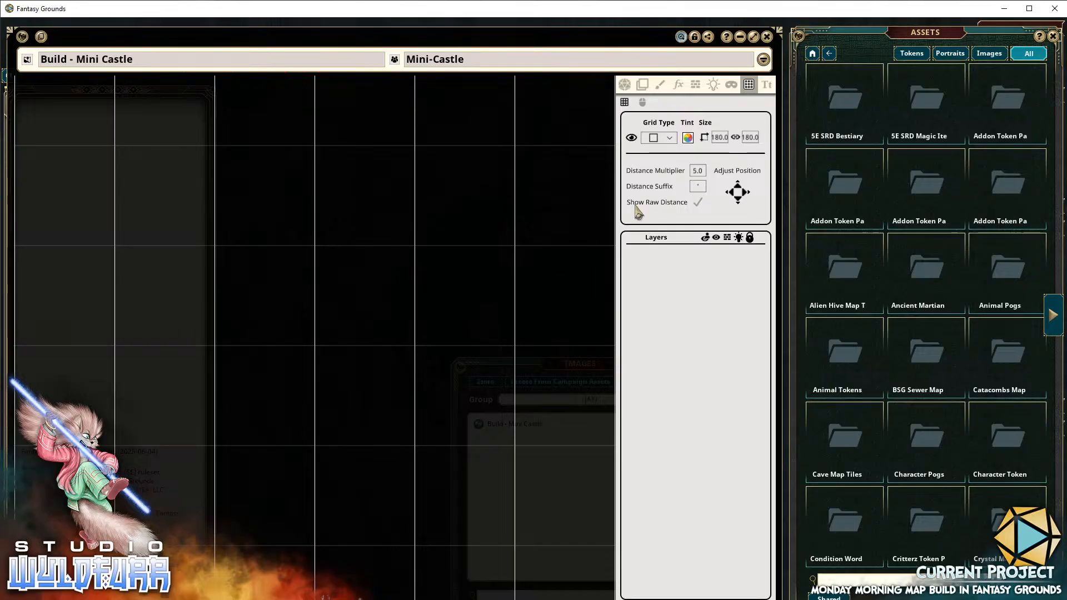
Switch the map grid to the diamond type and set its size to 100 wide by 200 high
click(673, 140)
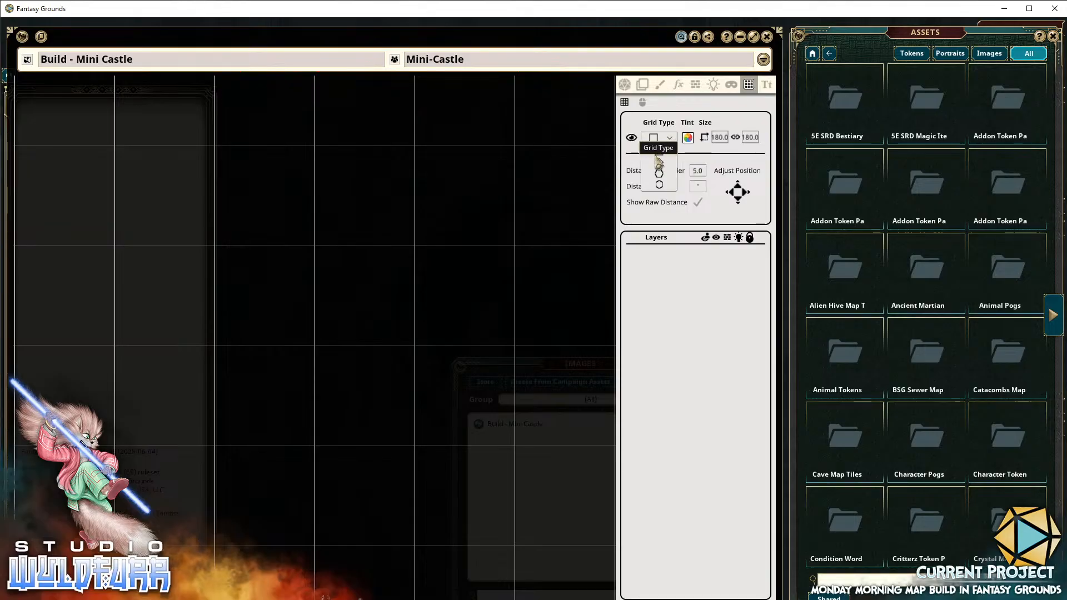
click(660, 150)
click(669, 137)
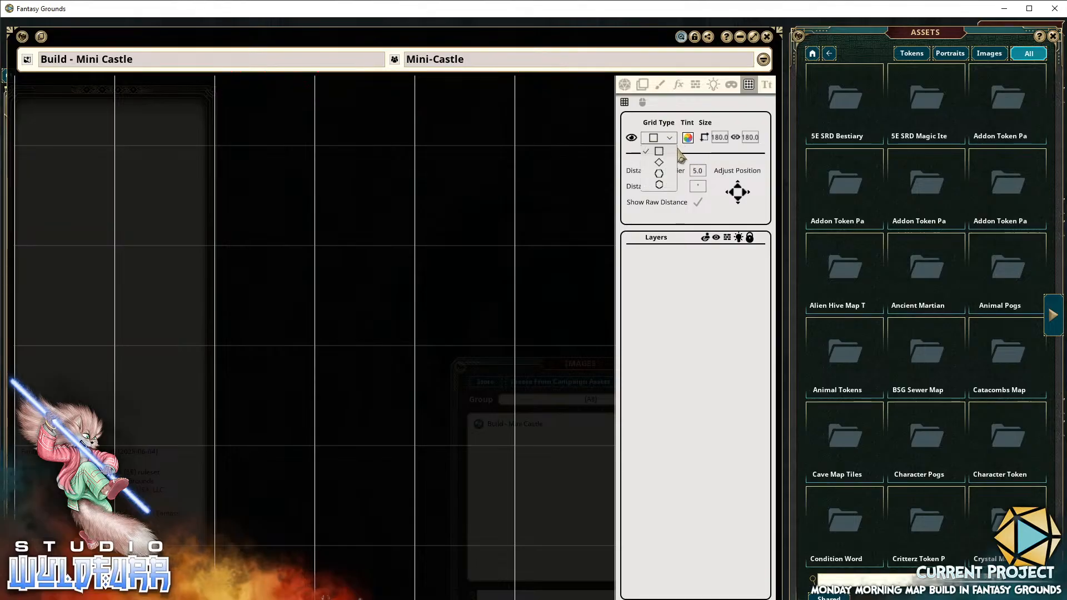
click(669, 174)
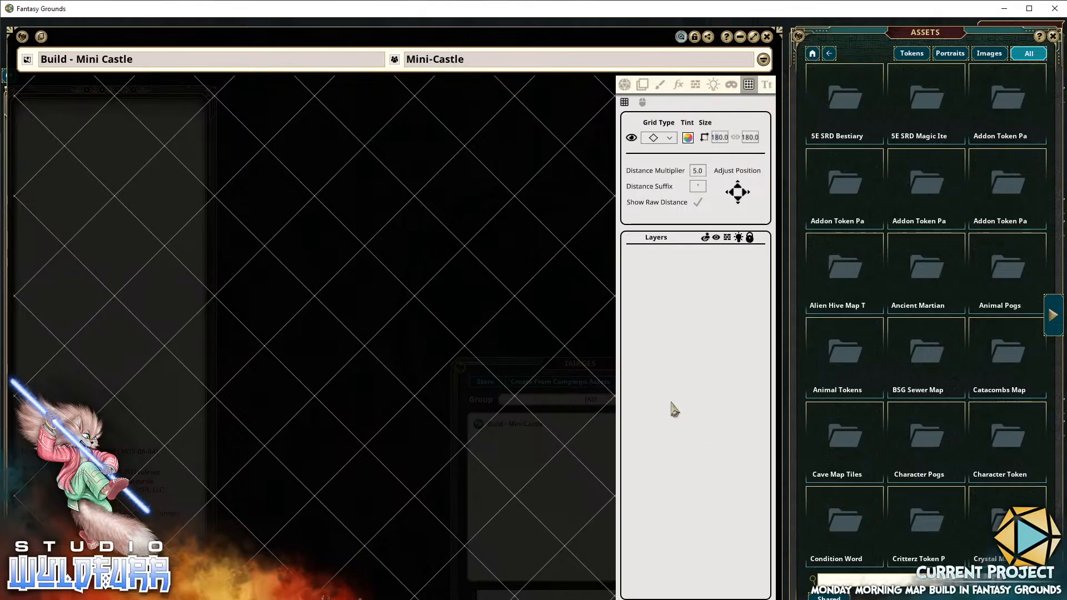
text(100)
key(Return)
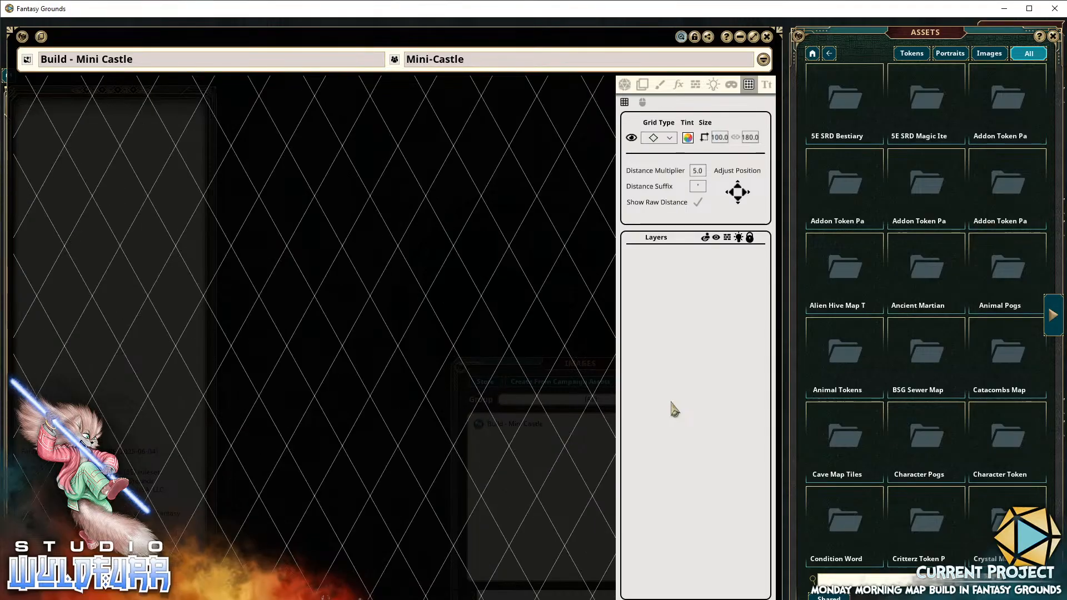
click(750, 137)
text(200)
key(Return)
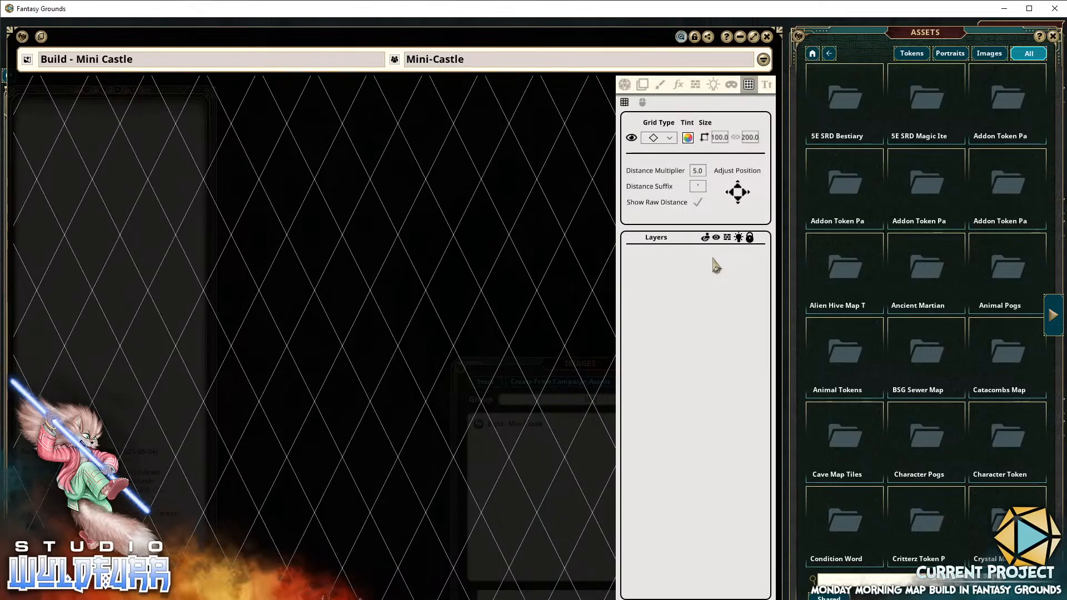
Set the diamond grid's width to 200 and its height to 100
click(719, 136)
text(200)
key(Return)
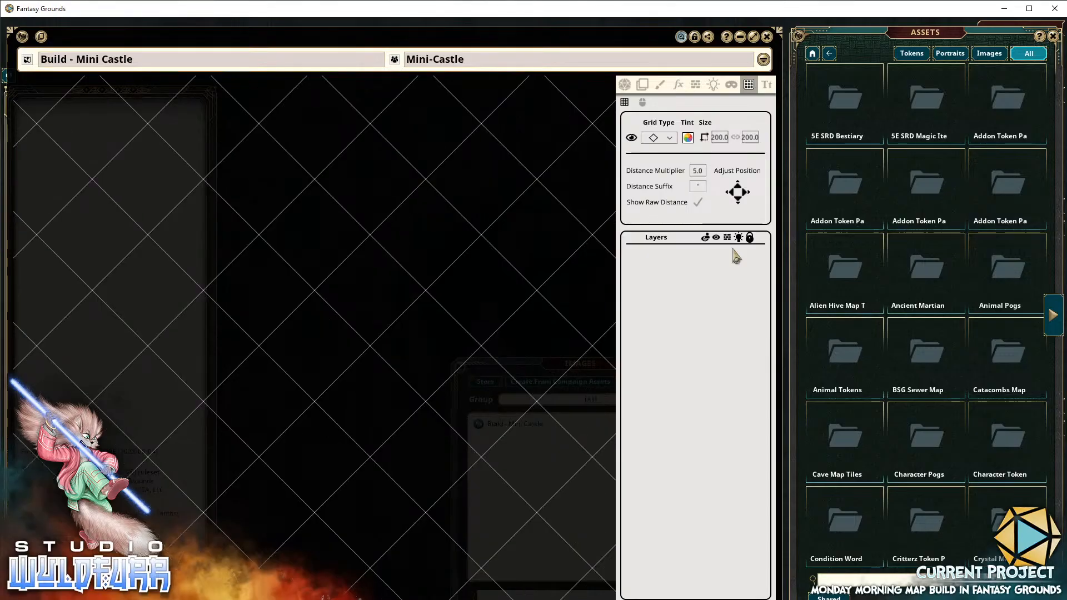
click(747, 137)
text(100)
key(Return)
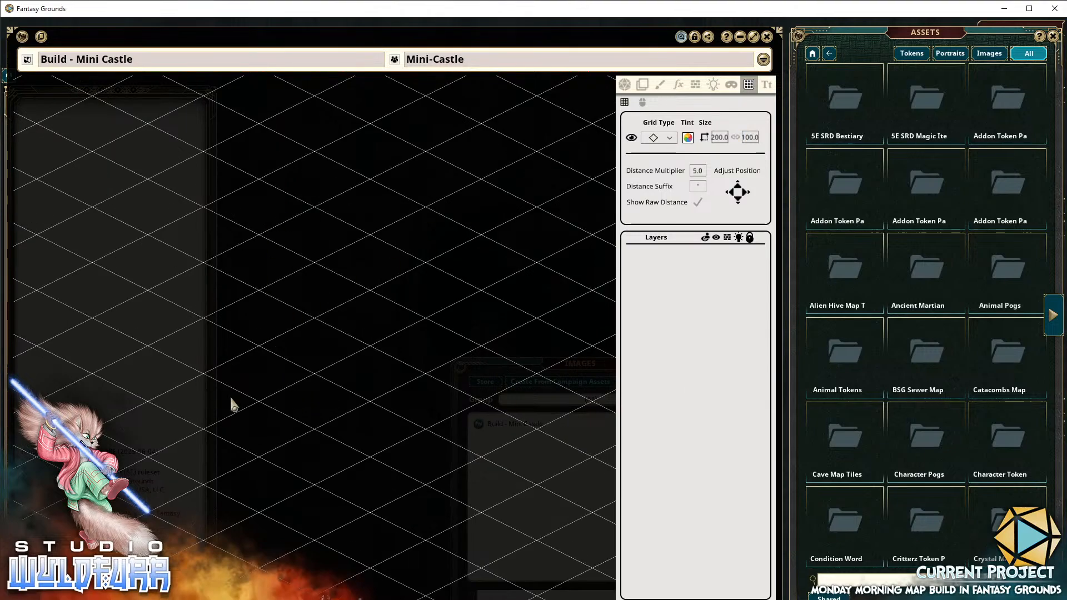
Change the grid type to flat-topped hexagons and set the grid width to 100
click(670, 138)
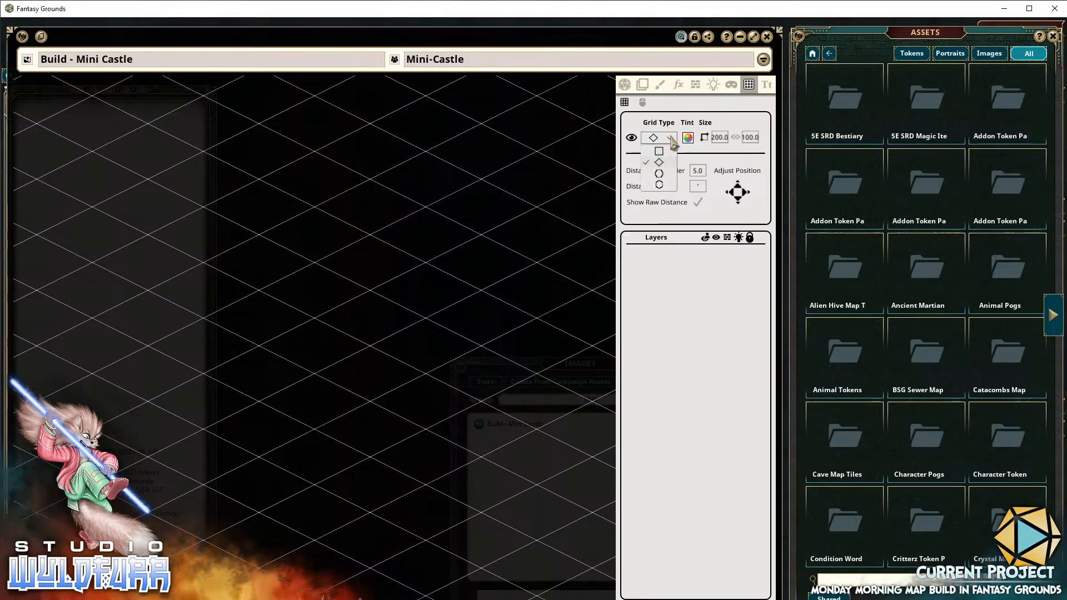
click(659, 173)
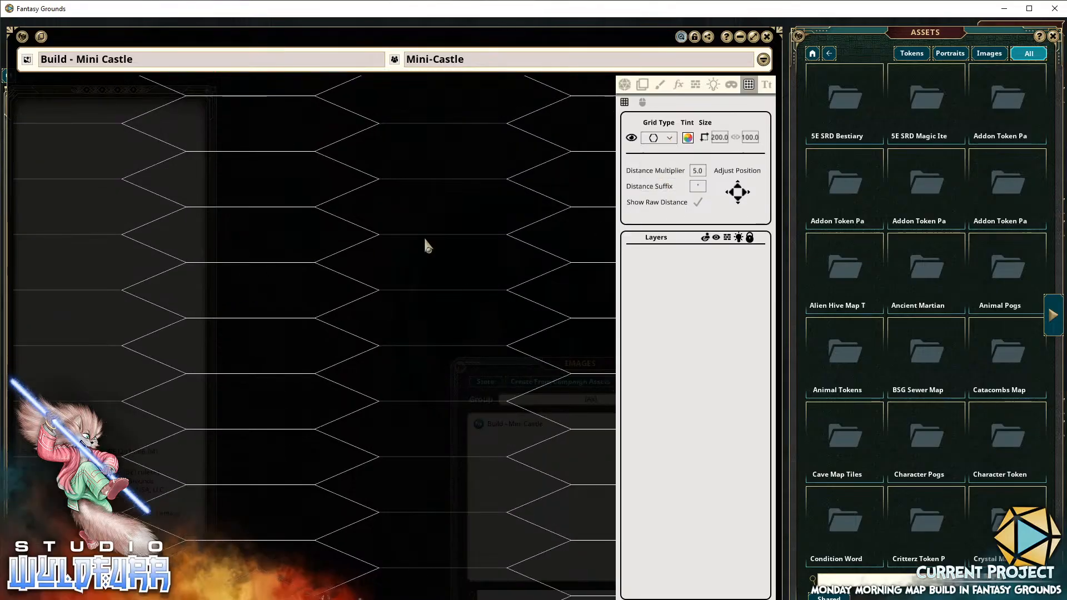
click(719, 137)
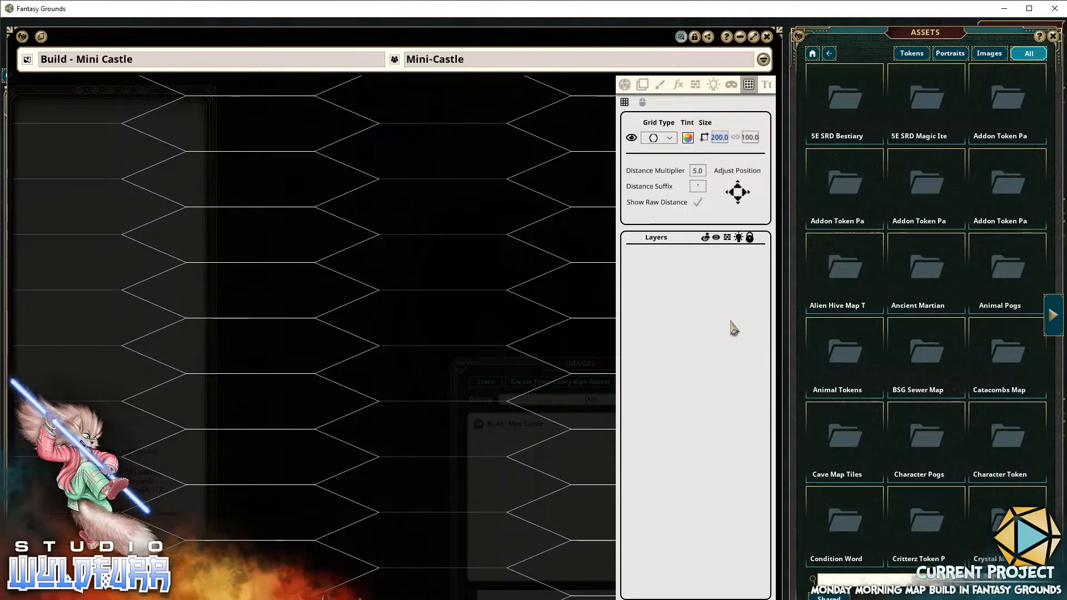
text(100)
key(Return)
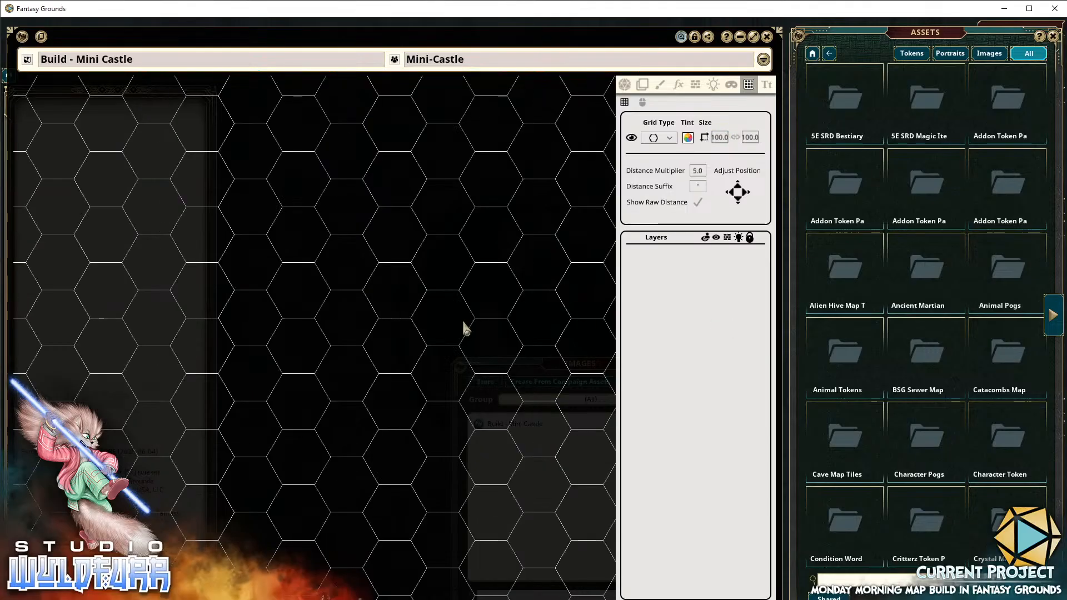
Change the grid type to pointy-topped hexagons
drag(338, 290, 400, 349)
click(667, 139)
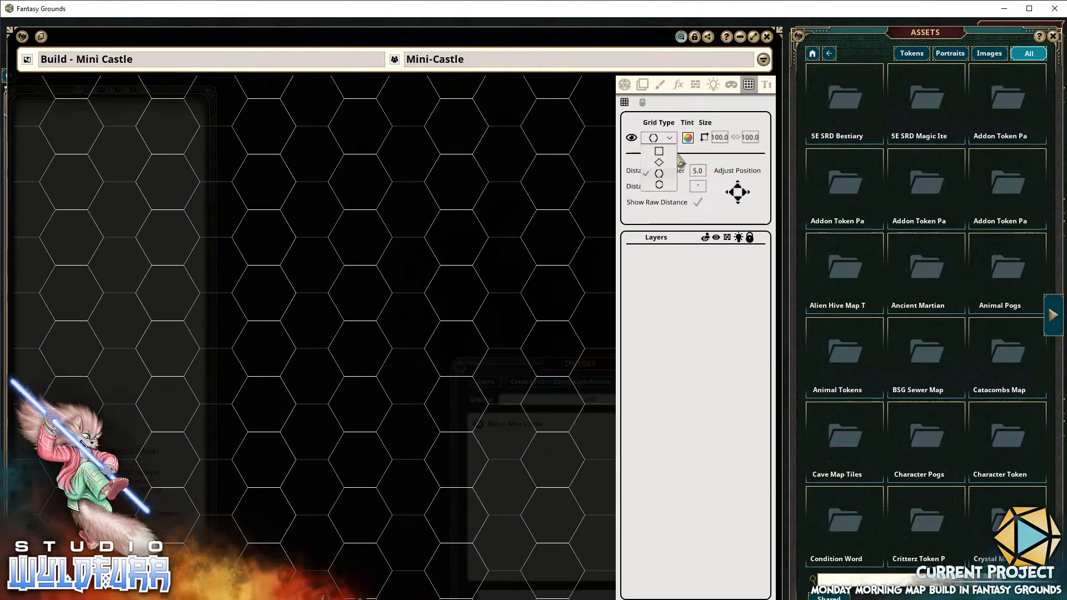
click(662, 187)
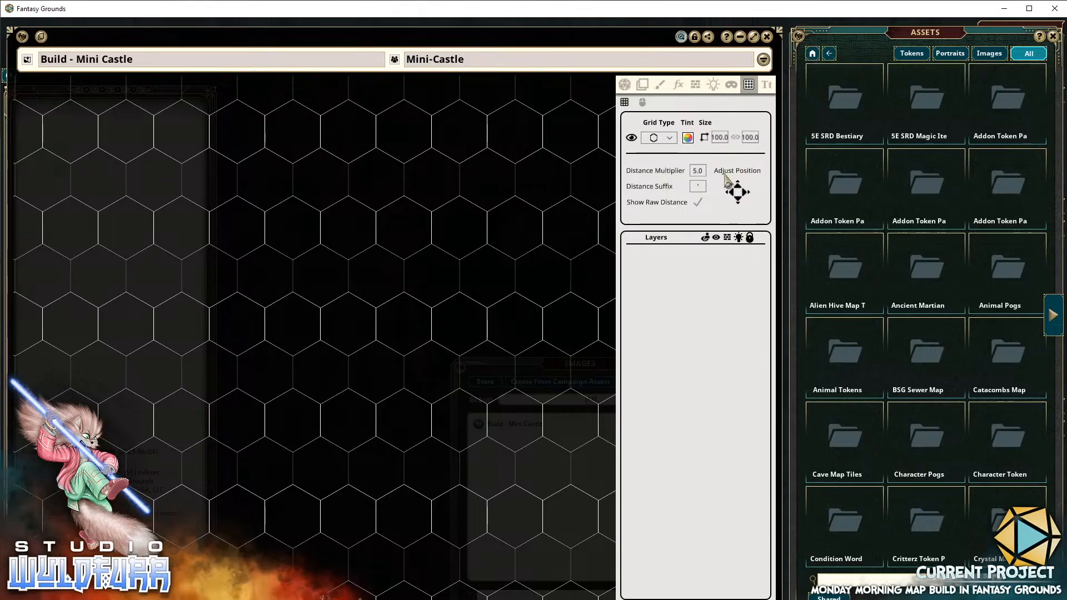
Set the map's grid type back to square
click(655, 140)
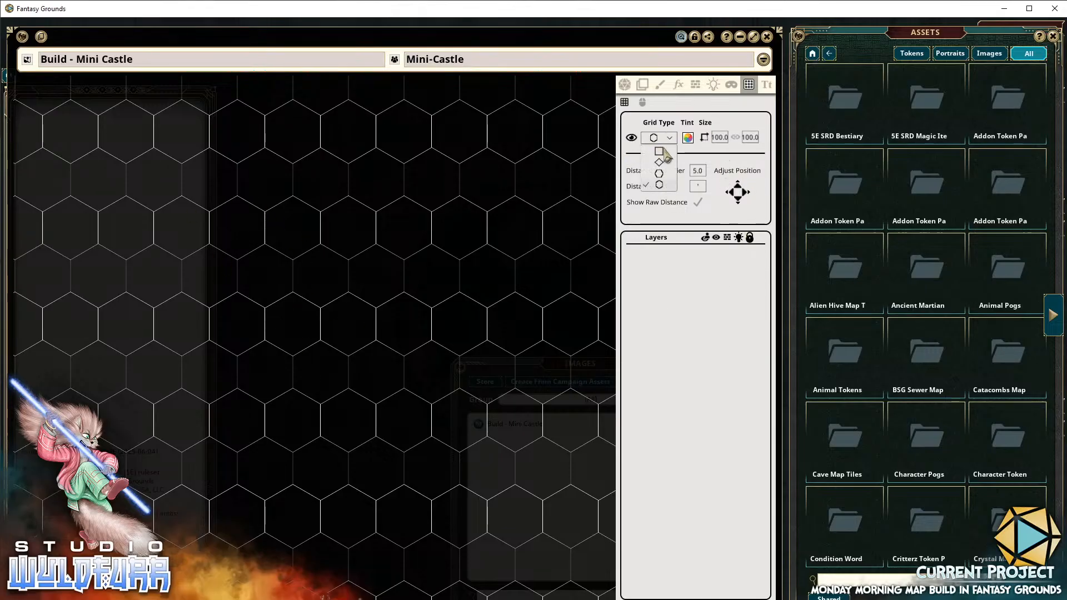
click(662, 152)
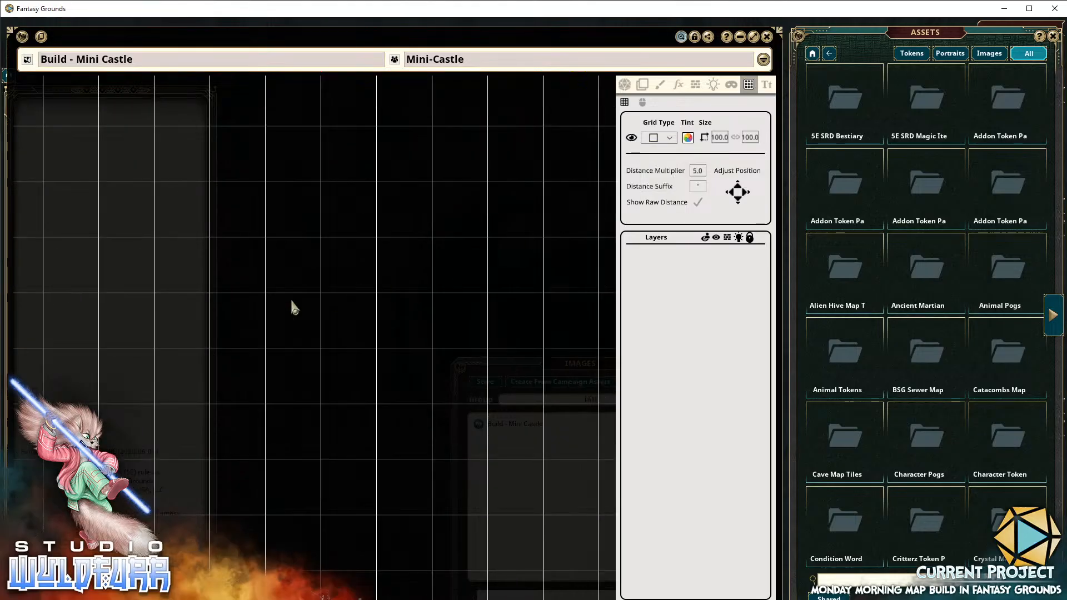
scroll(287, 346, down, 2)
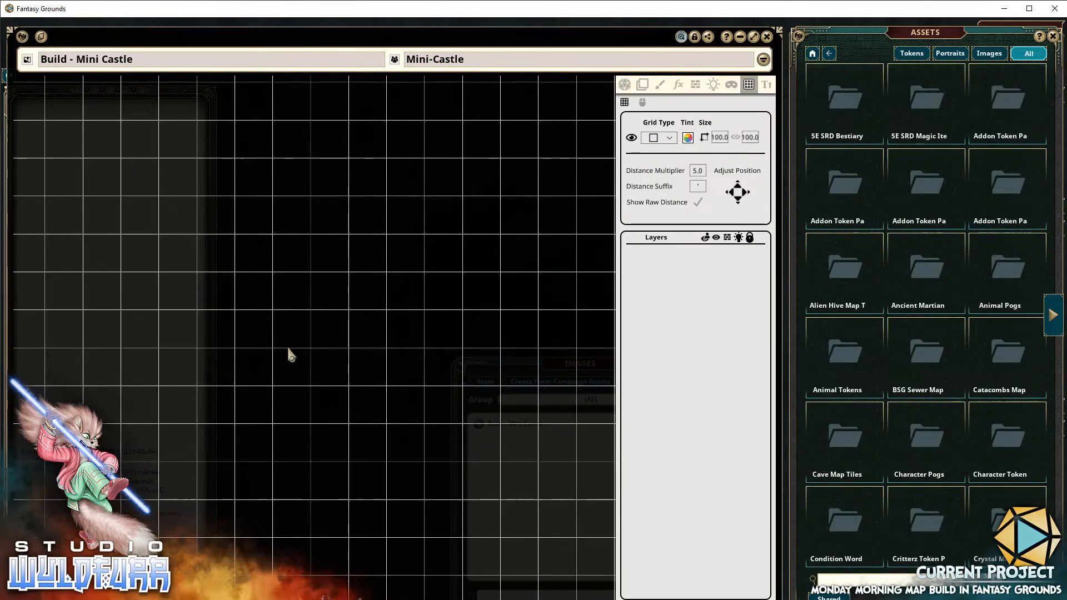
scroll(288, 350, down, 2)
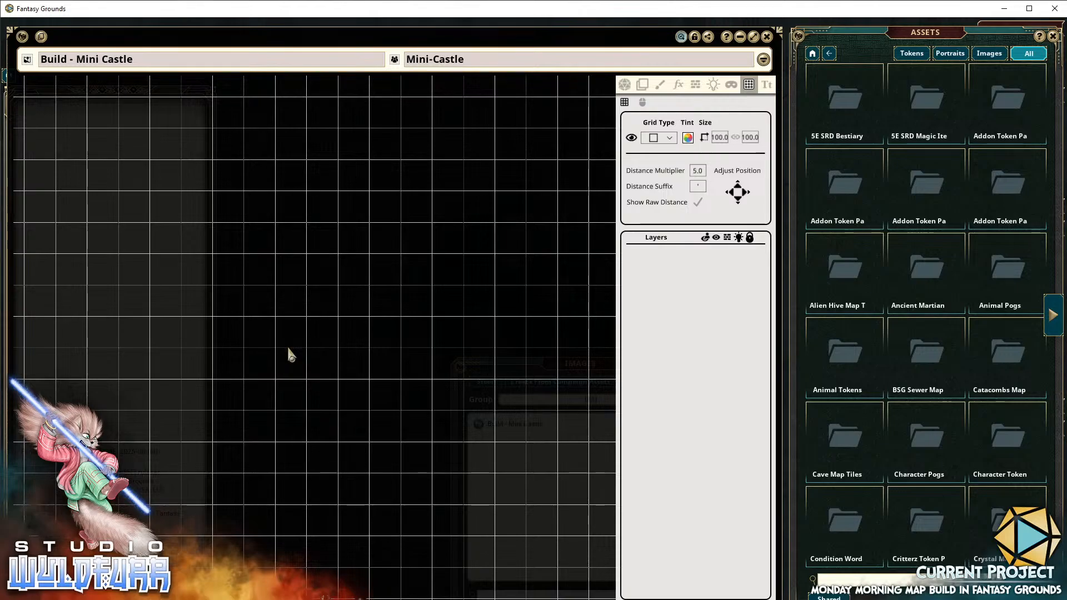
scroll(288, 350, down, 1)
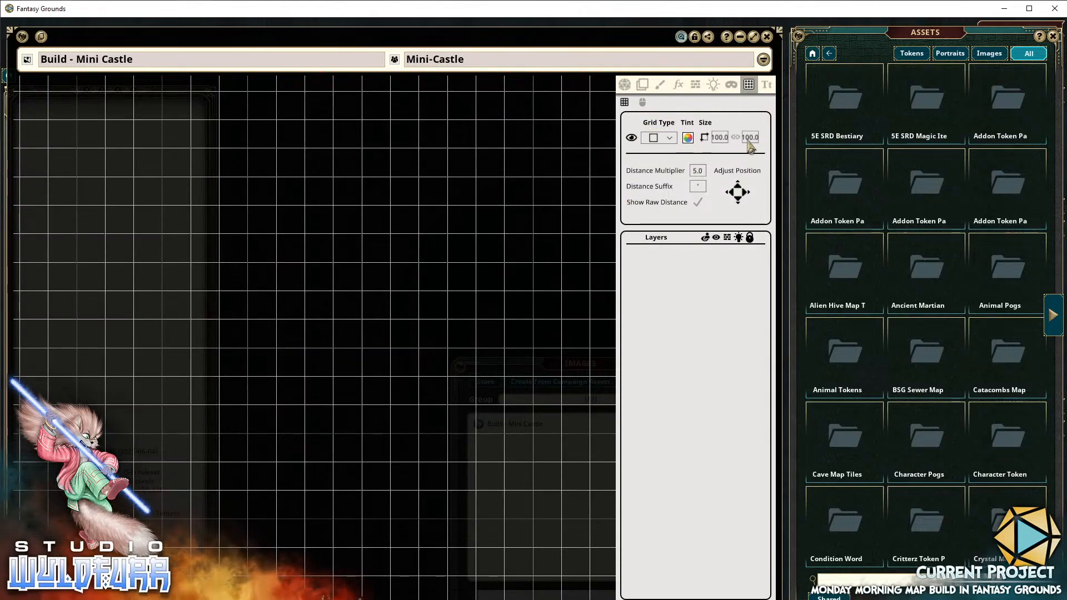
Try a light blue tint (FF6FECFF) on the grid lines and discard the color change
click(688, 139)
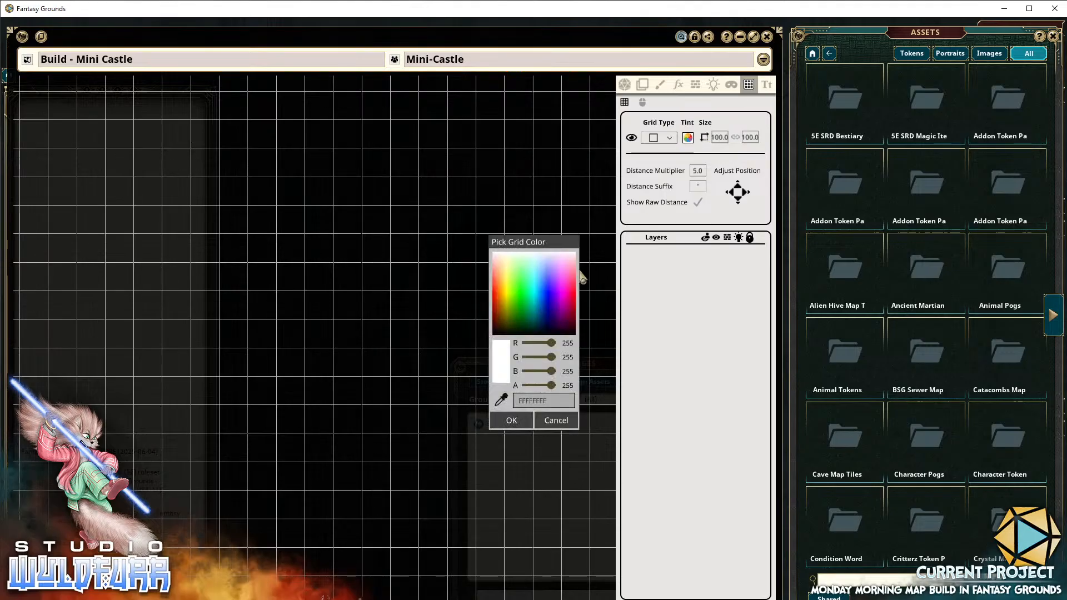
drag(502, 265, 483, 295)
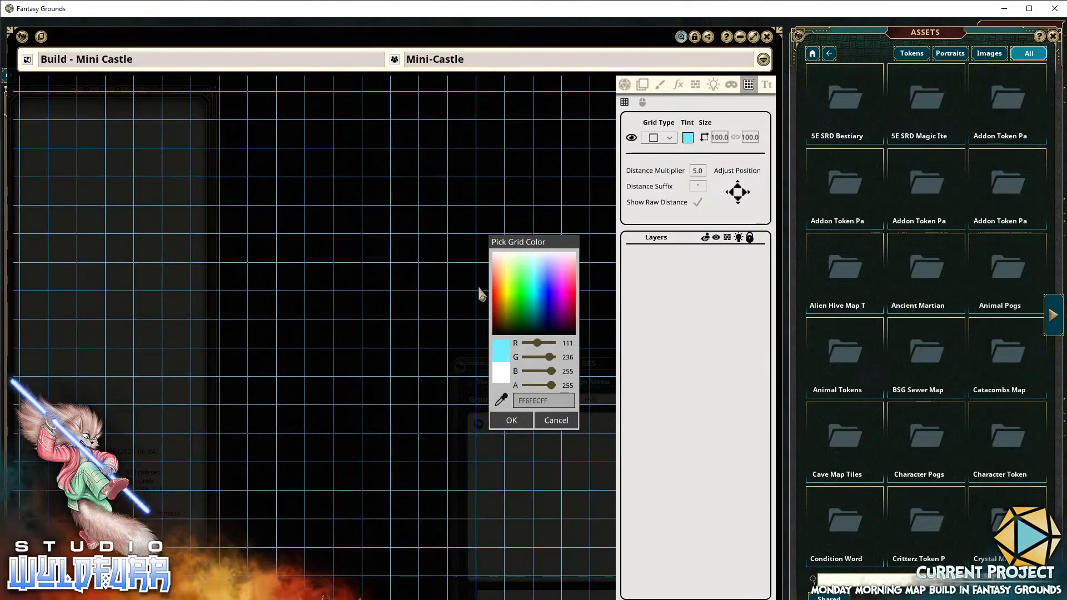
click(557, 420)
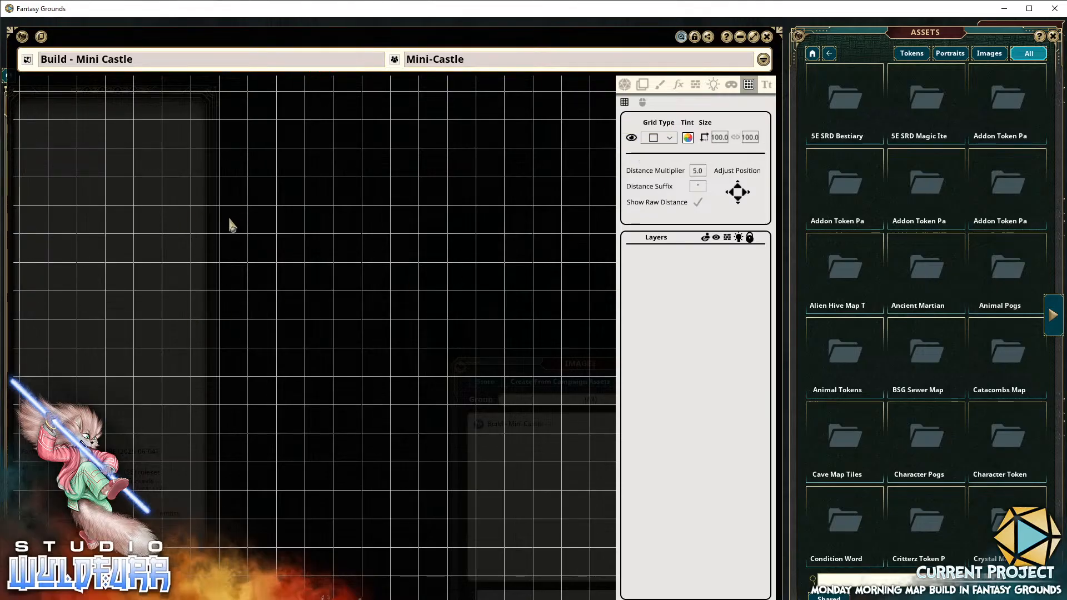
Set the grid width to 180 and link the height to it so the cells are 180 by 180
click(719, 138)
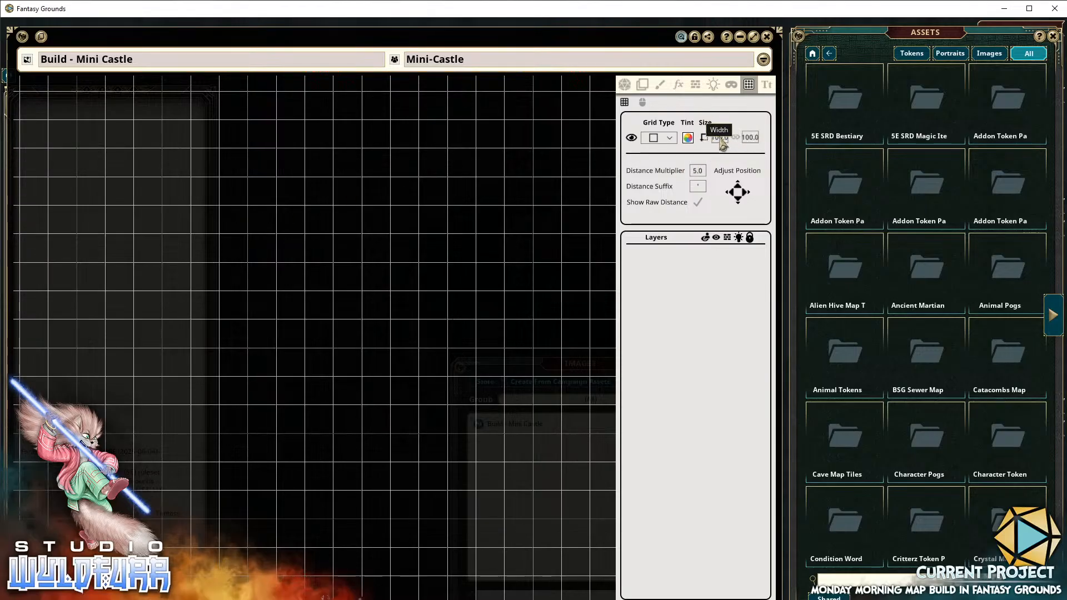
text(180)
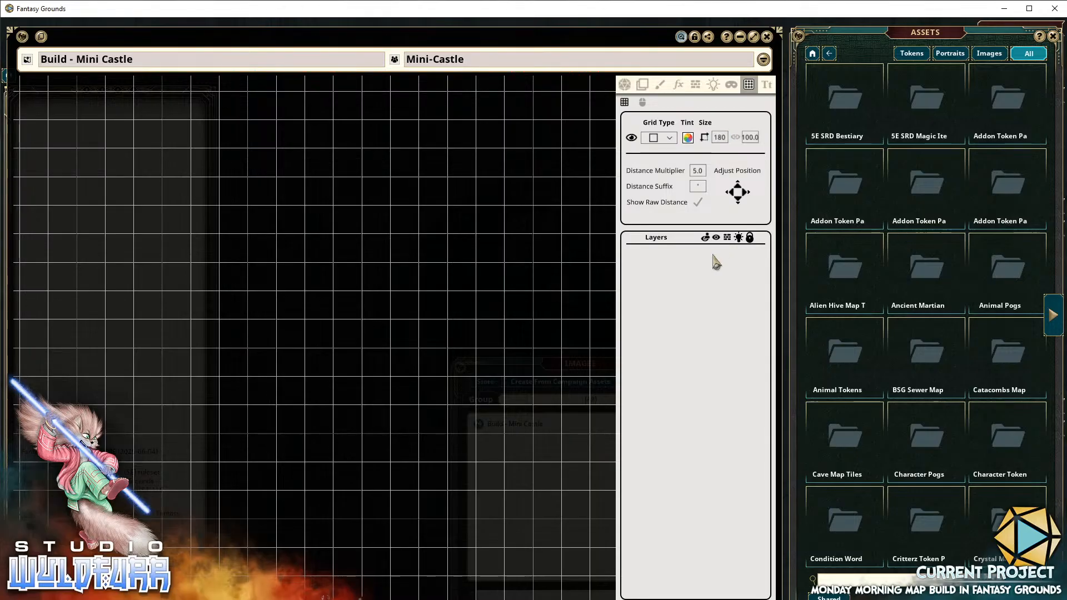
key(Return)
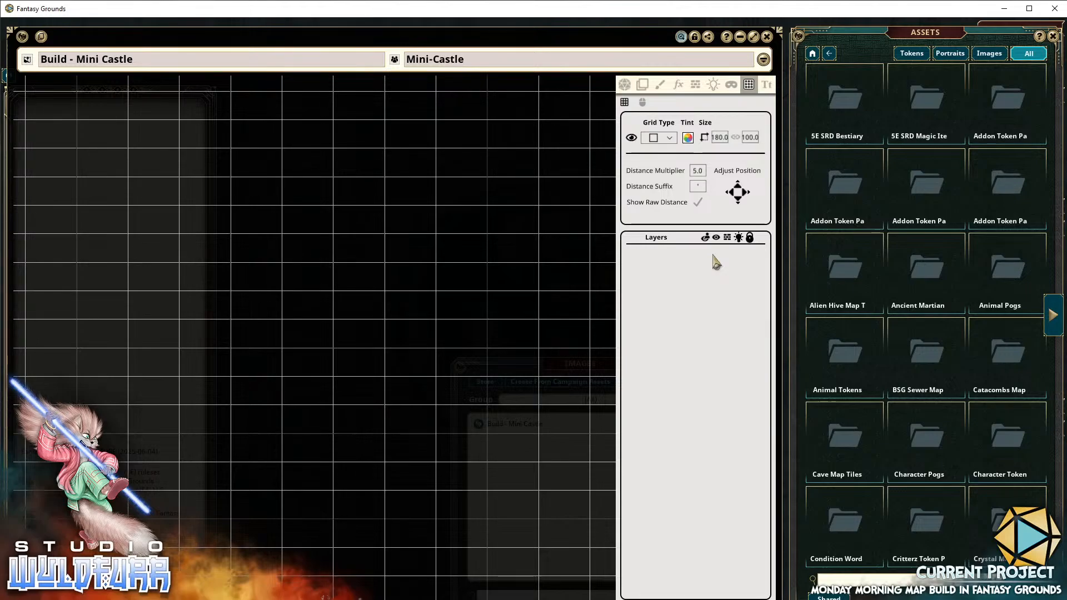
click(735, 136)
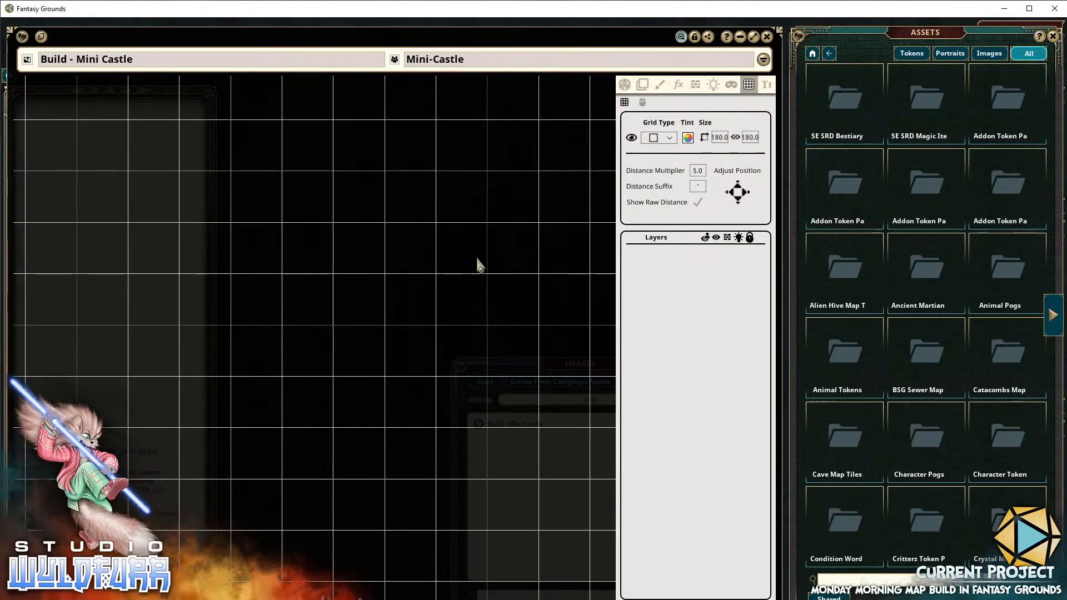
right_click(318, 300)
scroll(380, 348, down, 1)
scroll(341, 360, down, 2)
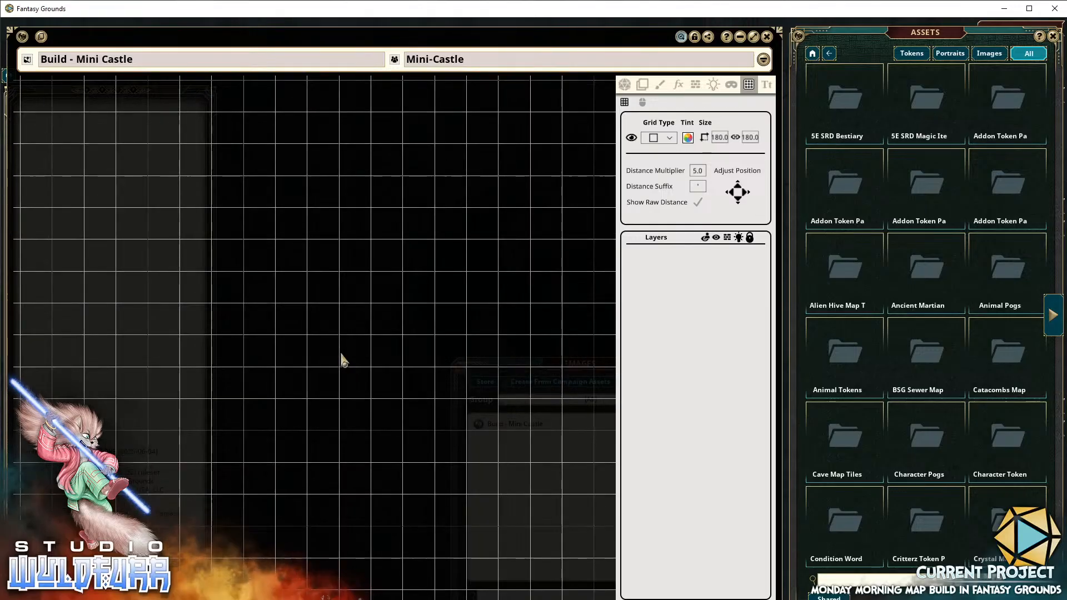
scroll(343, 360, down, 2)
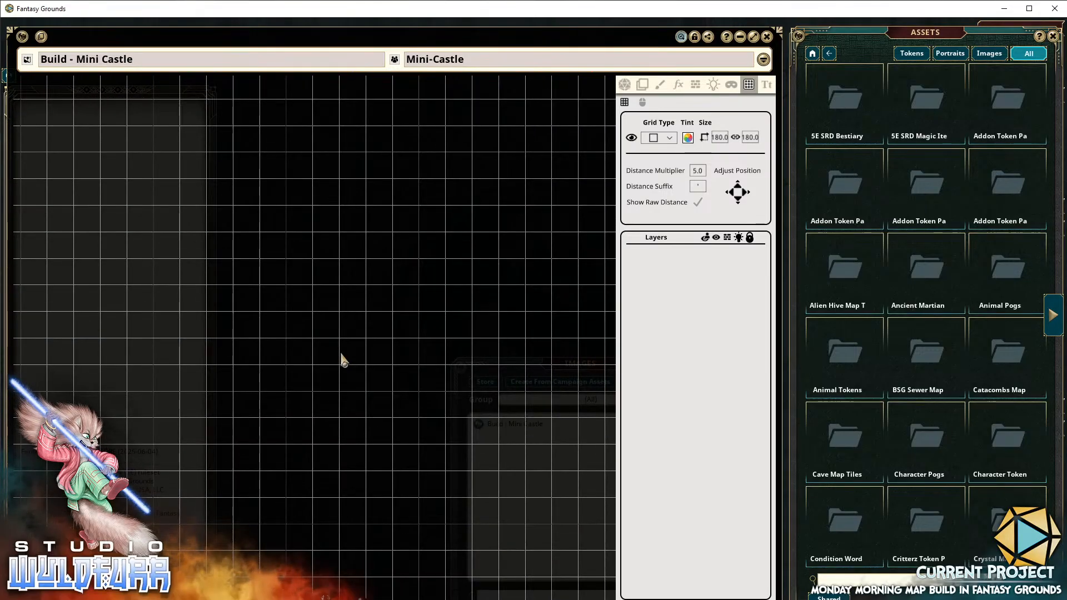
scroll(340, 353, down, 3)
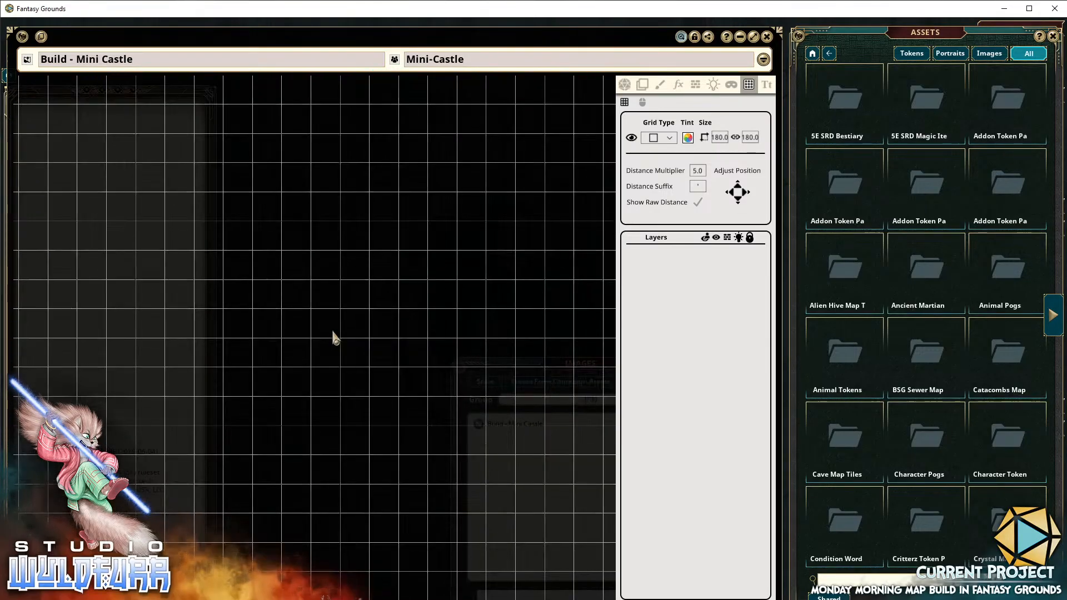
scroll(344, 344, up, 3)
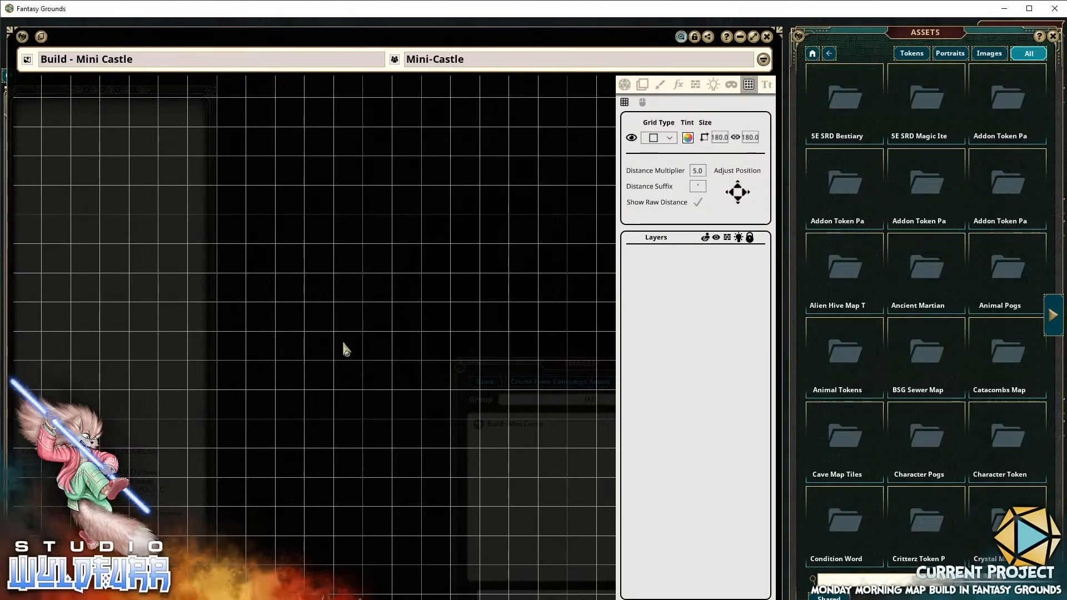
scroll(343, 344, down, 2)
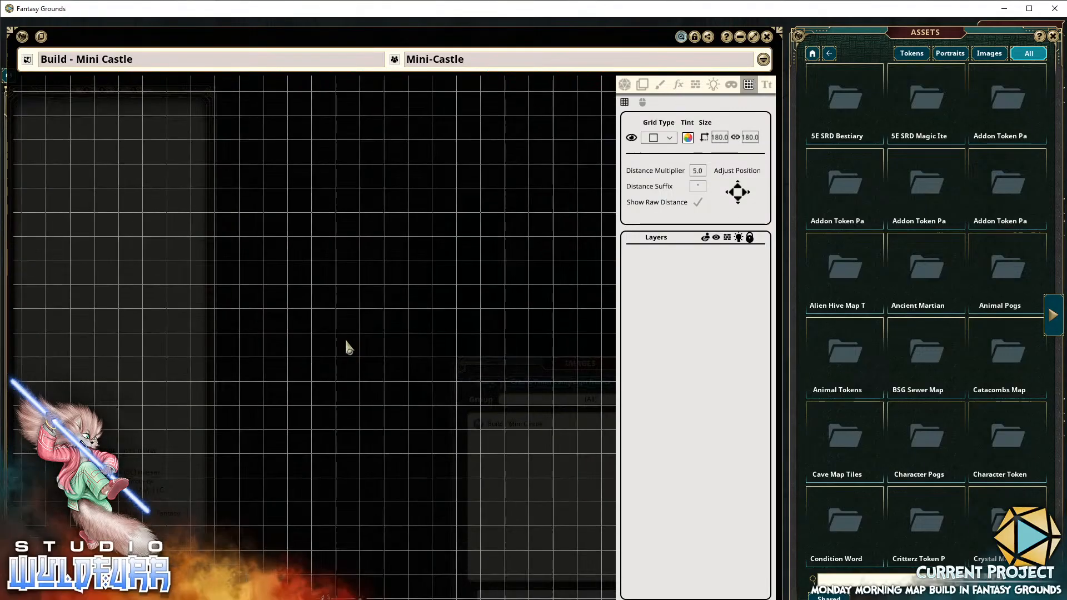
scroll(346, 342, up, 7)
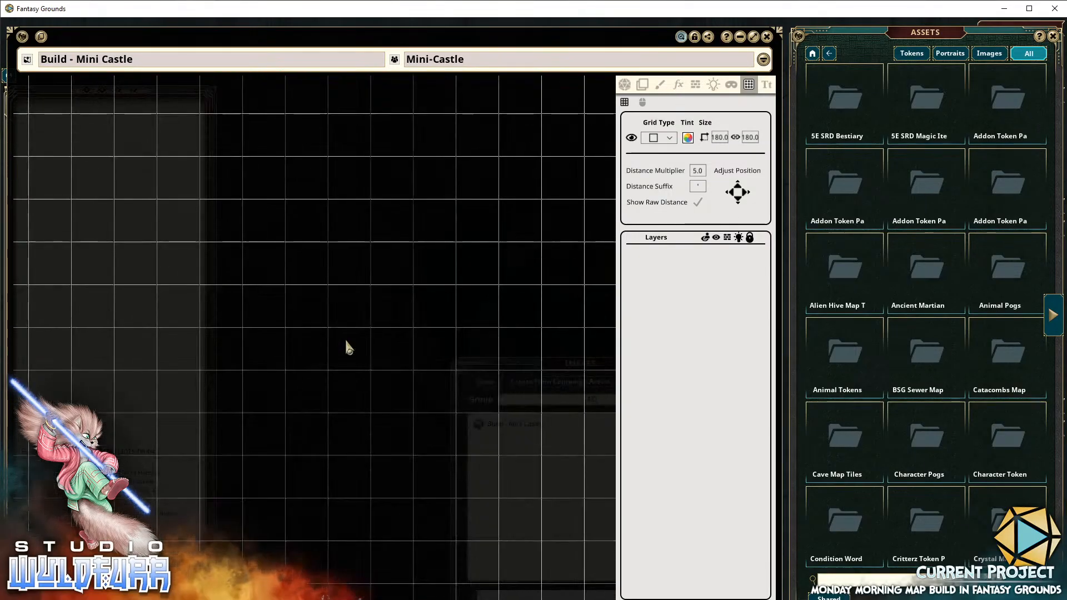
Examine the empty square grid across the map at several zoom levels
scroll(346, 343, down, 1)
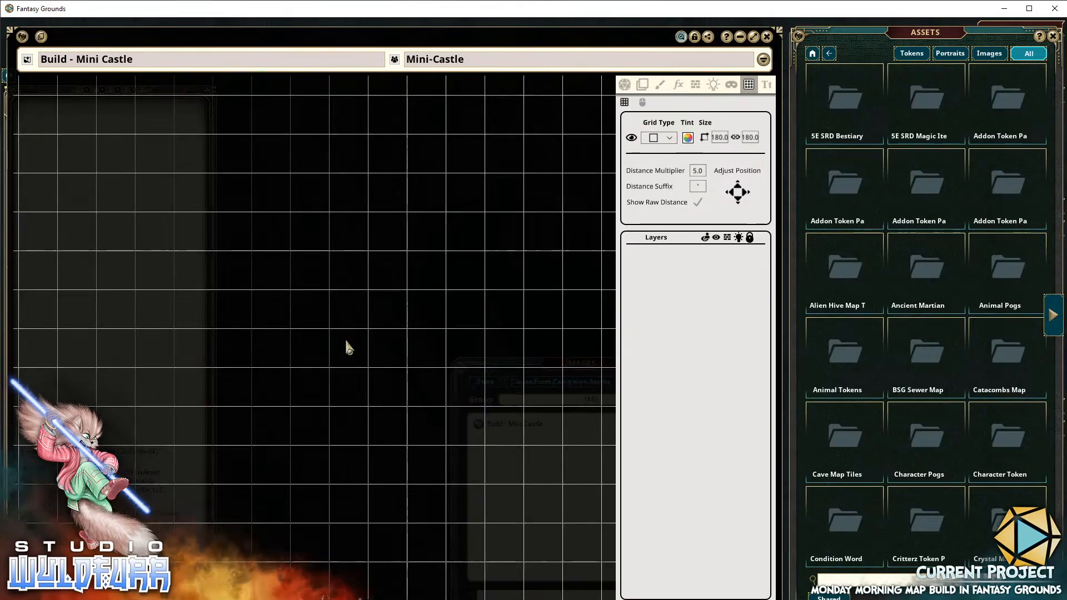
scroll(346, 343, down, 4)
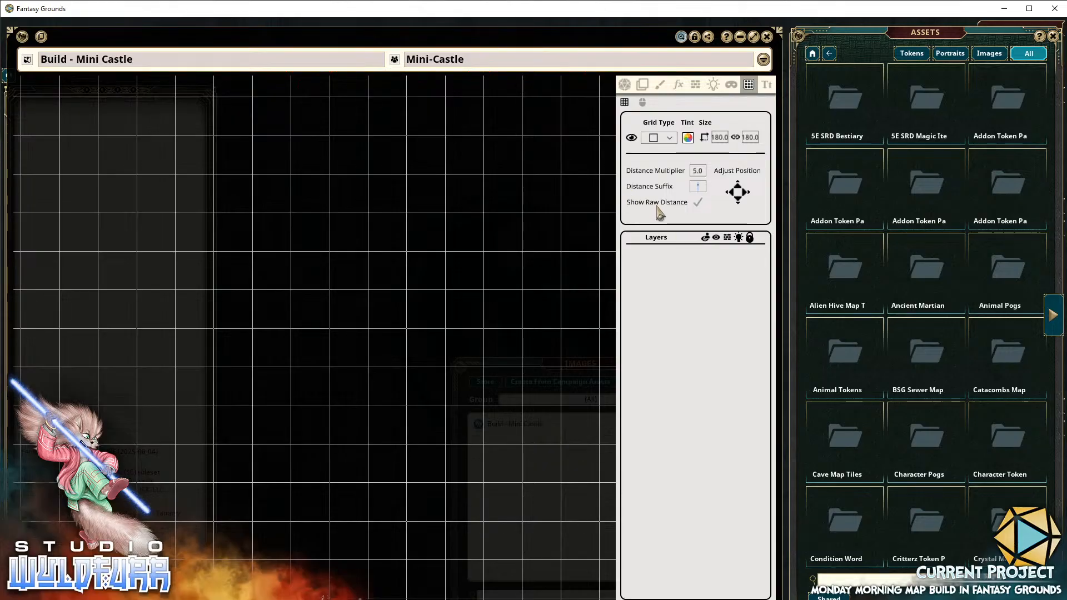
click(699, 203)
scroll(285, 340, up, 3)
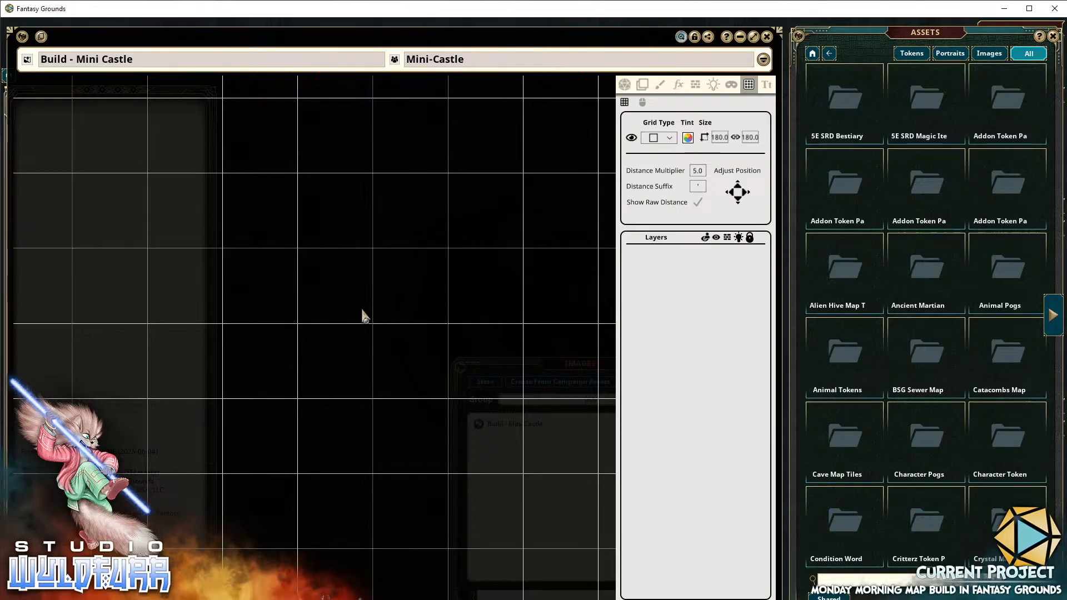
drag(264, 279, 302, 307)
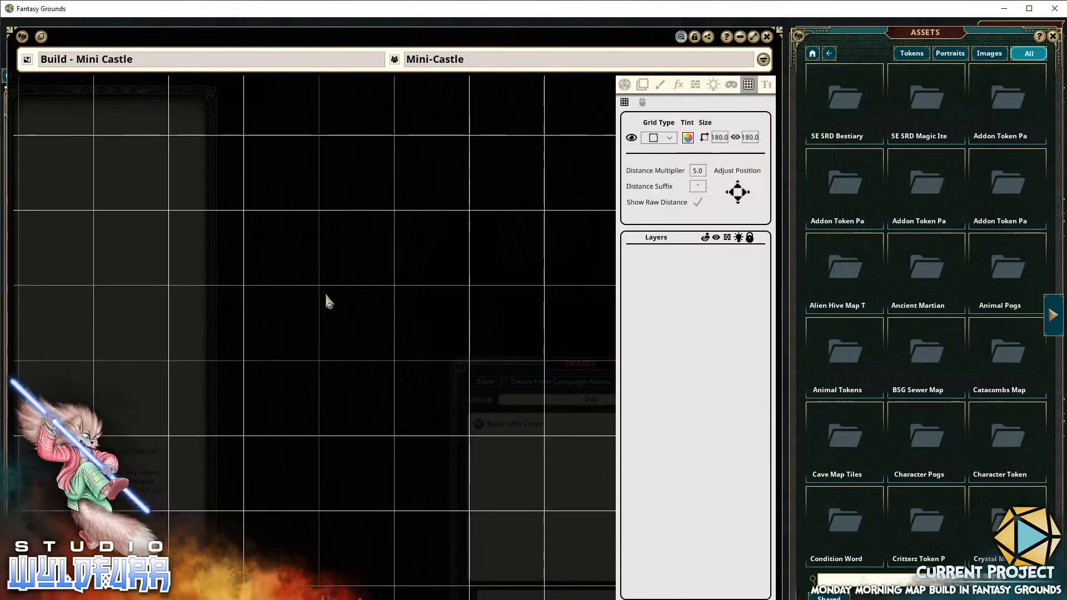
scroll(326, 295, up, 1)
scroll(326, 295, down, 8)
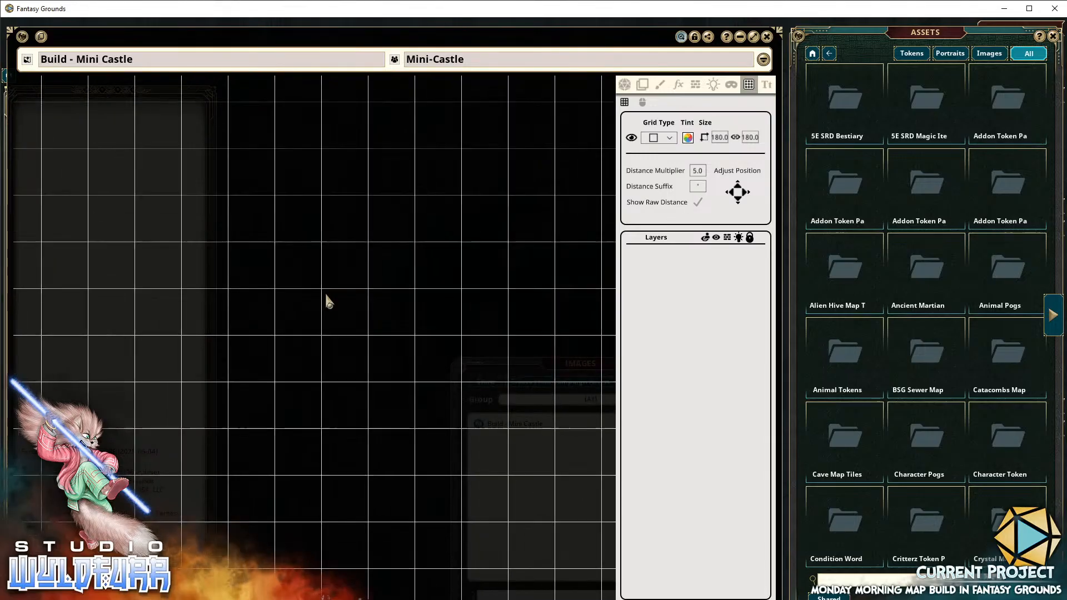
scroll(318, 329, up, 6)
scroll(318, 330, up, 2)
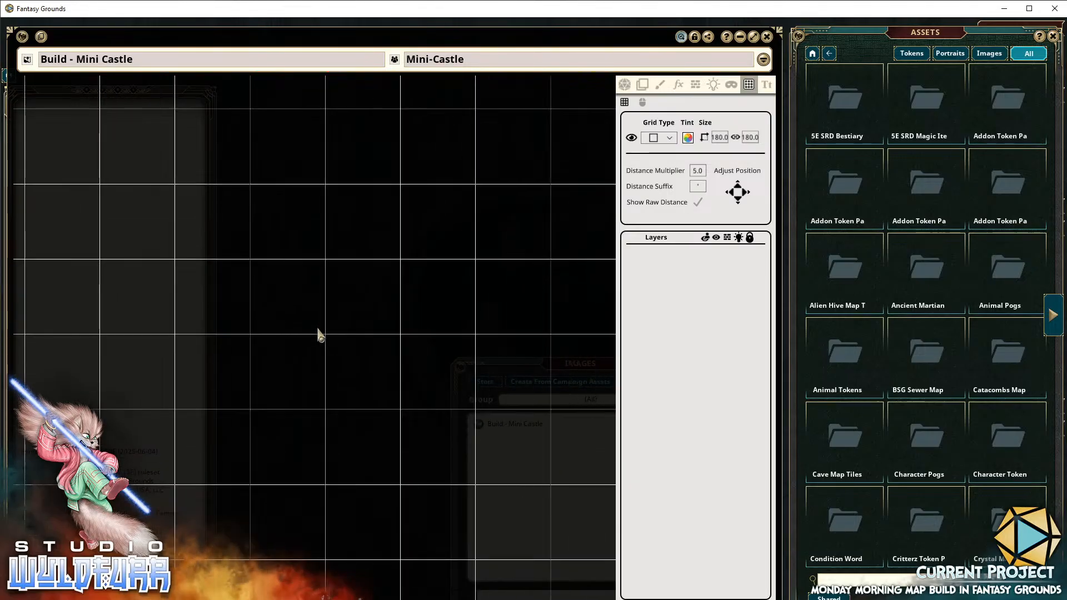
scroll(318, 330, up, 2)
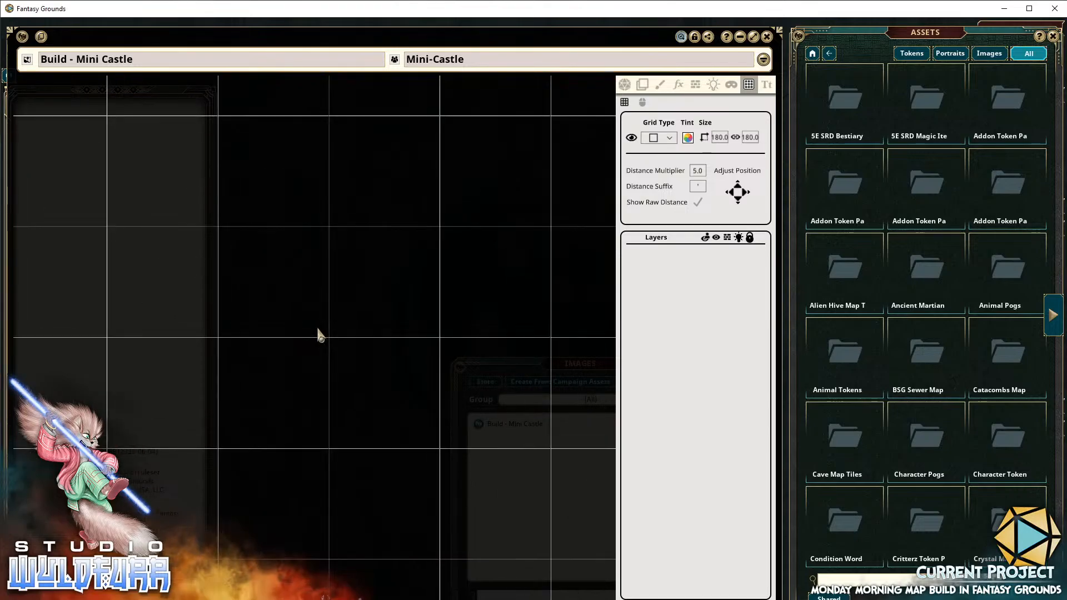
scroll(318, 329, down, 5)
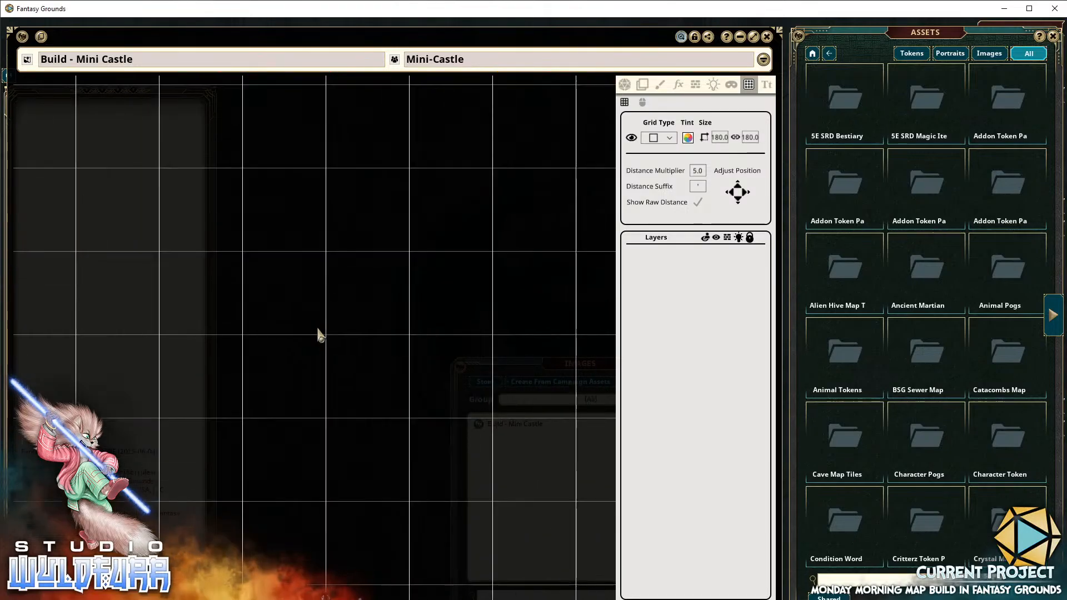
scroll(318, 329, down, 2)
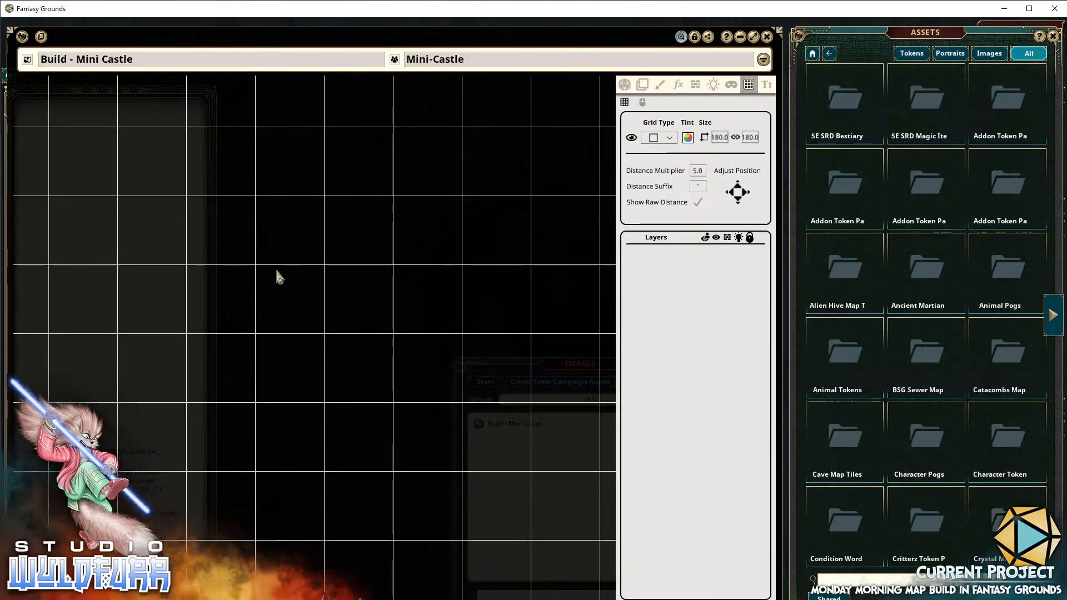
Reset the zoom of the empty map to its default scale
right_click(305, 318)
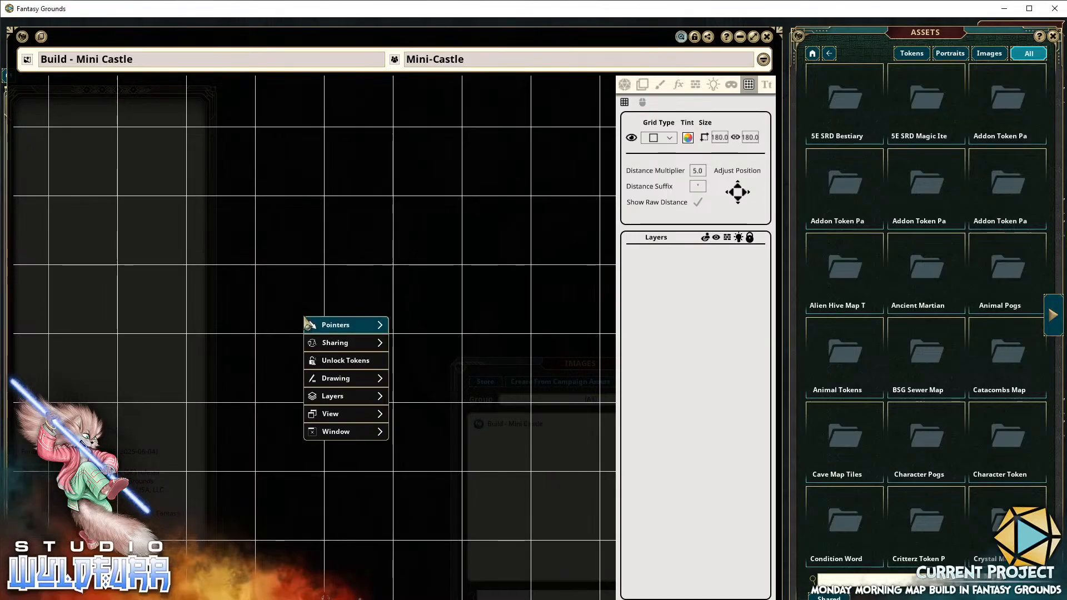
mouse_move(307, 321)
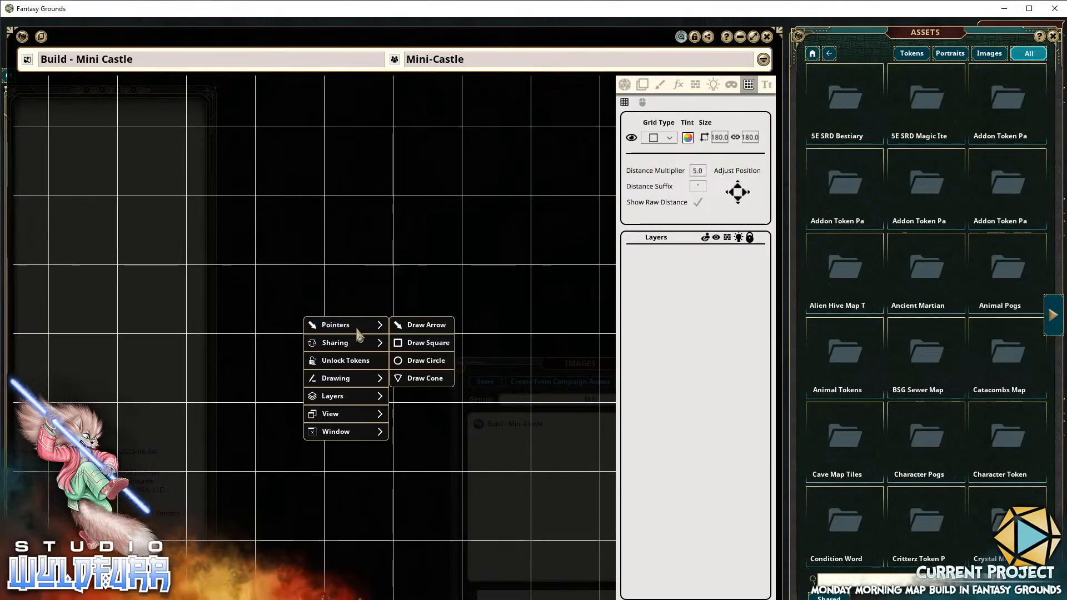
mouse_move(345, 419)
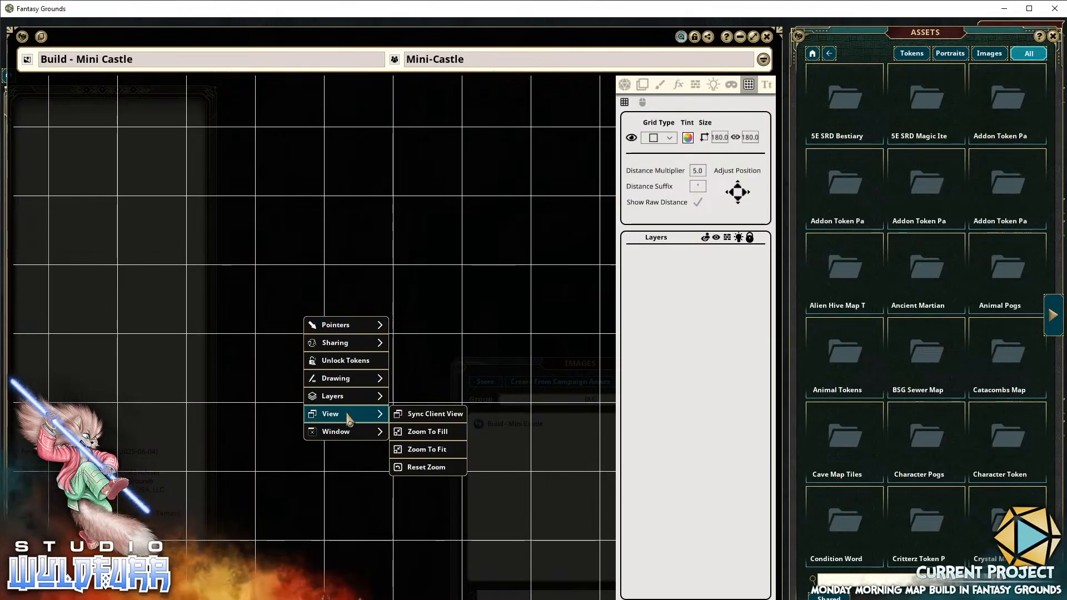
click(423, 470)
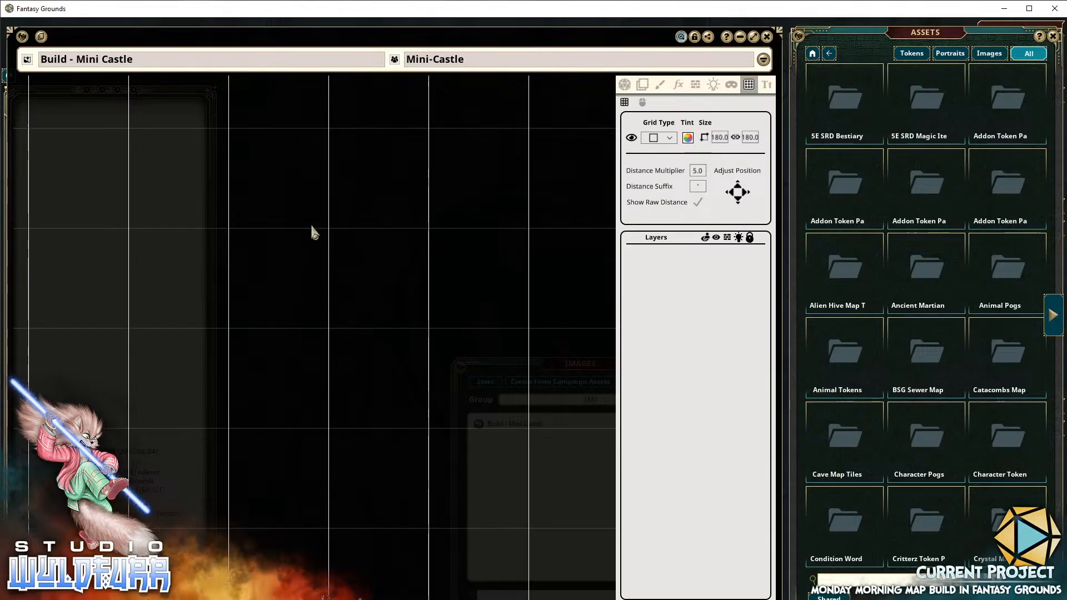
Place four different Hive Clusters floor tiles from the Alien Hive Map Tiles assets as a two-by-two block on adjacent grid squares
click(844, 270)
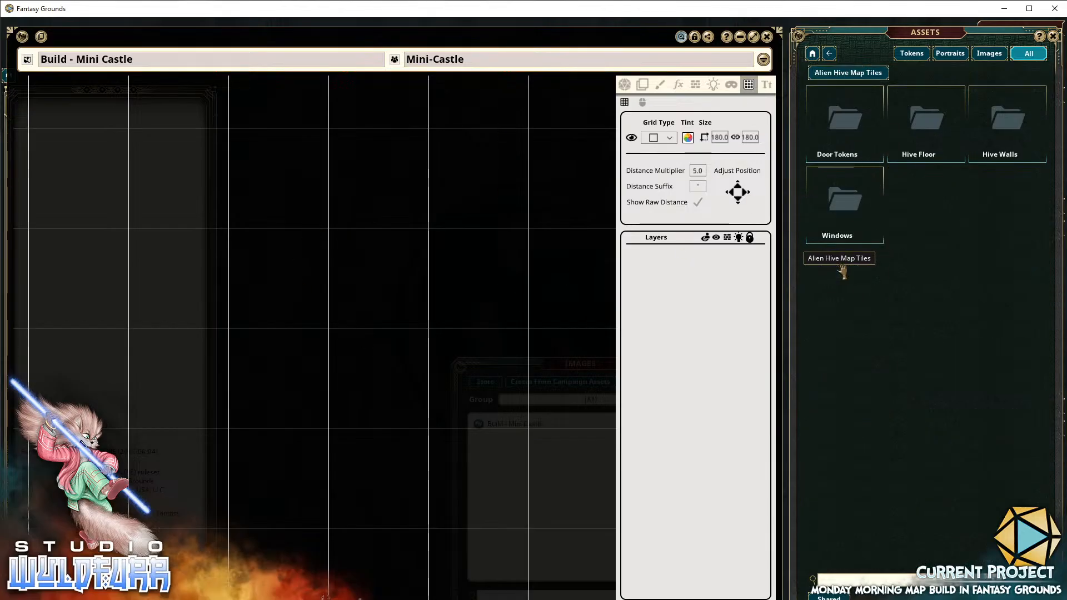
click(930, 127)
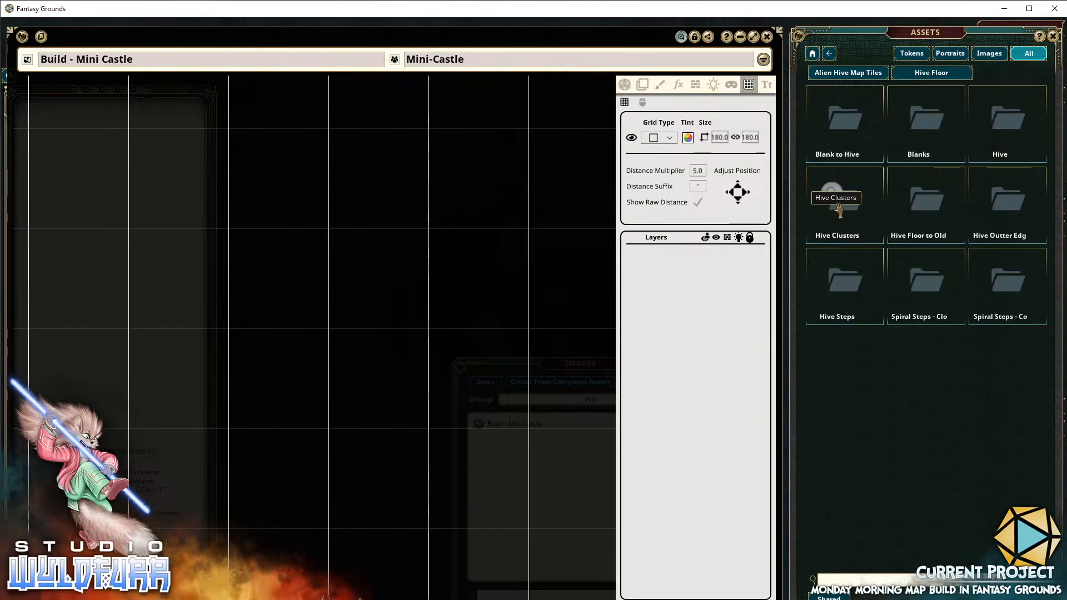
click(839, 209)
drag(845, 234, 369, 268)
drag(920, 228, 472, 275)
drag(1001, 223, 389, 398)
drag(845, 323, 479, 383)
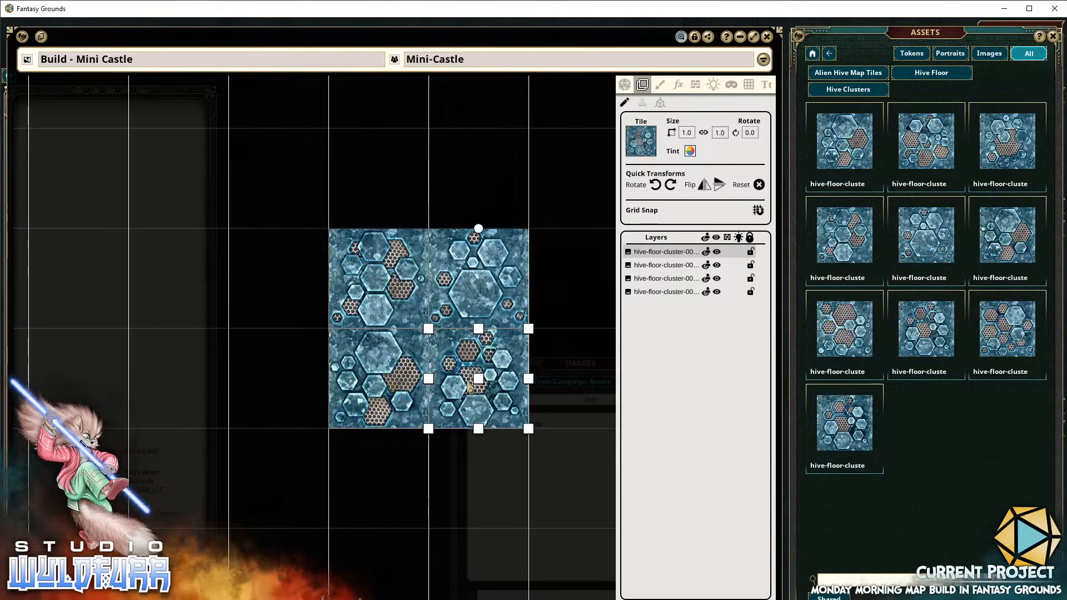
Examine how the four hive floor tiles line up with the grid, both close up and from far out
drag(263, 345, 119, 327)
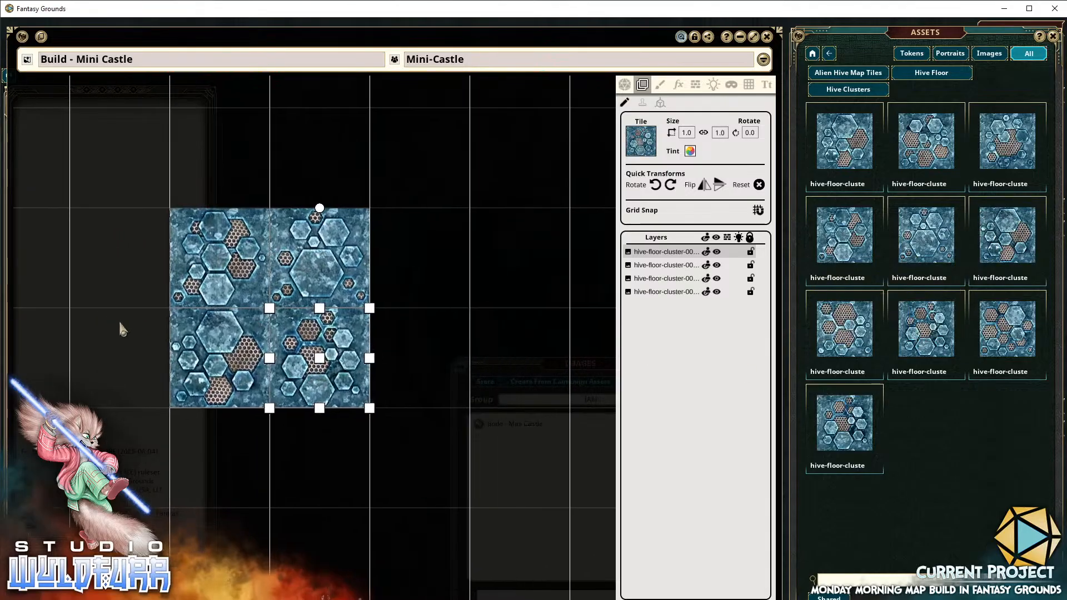
scroll(321, 310, up, 1)
scroll(321, 310, down, 2)
scroll(321, 310, up, 1)
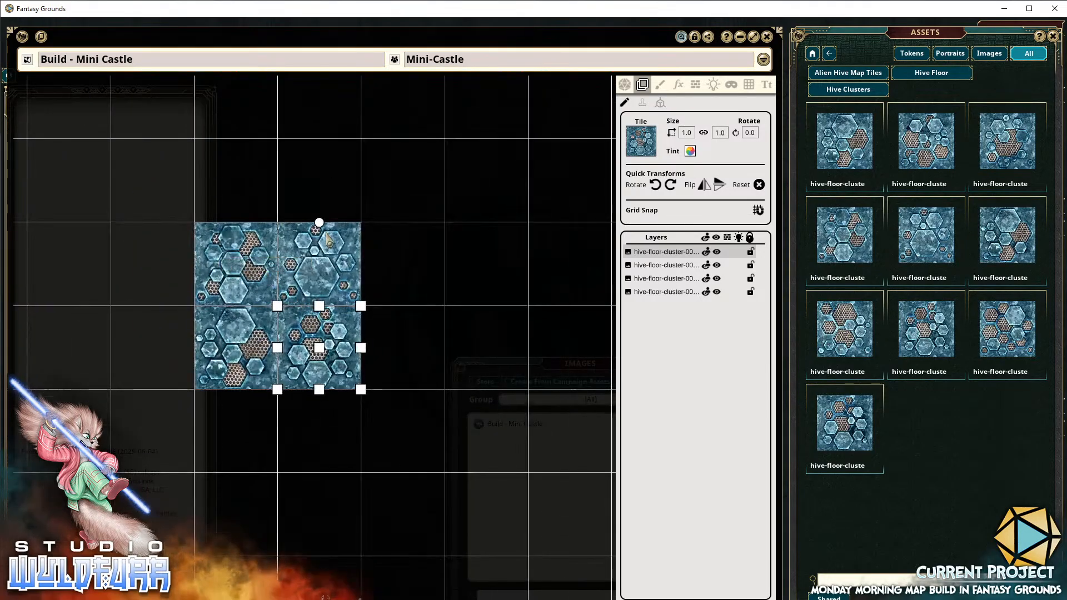
scroll(284, 301, up, 2)
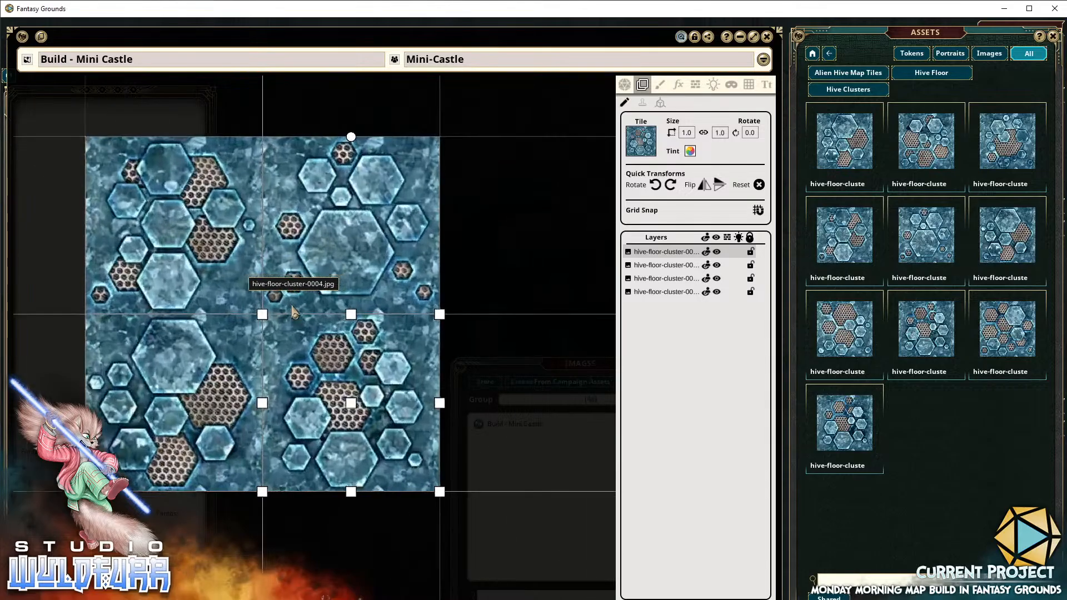
scroll(288, 303, down, 4)
scroll(293, 312, down, 3)
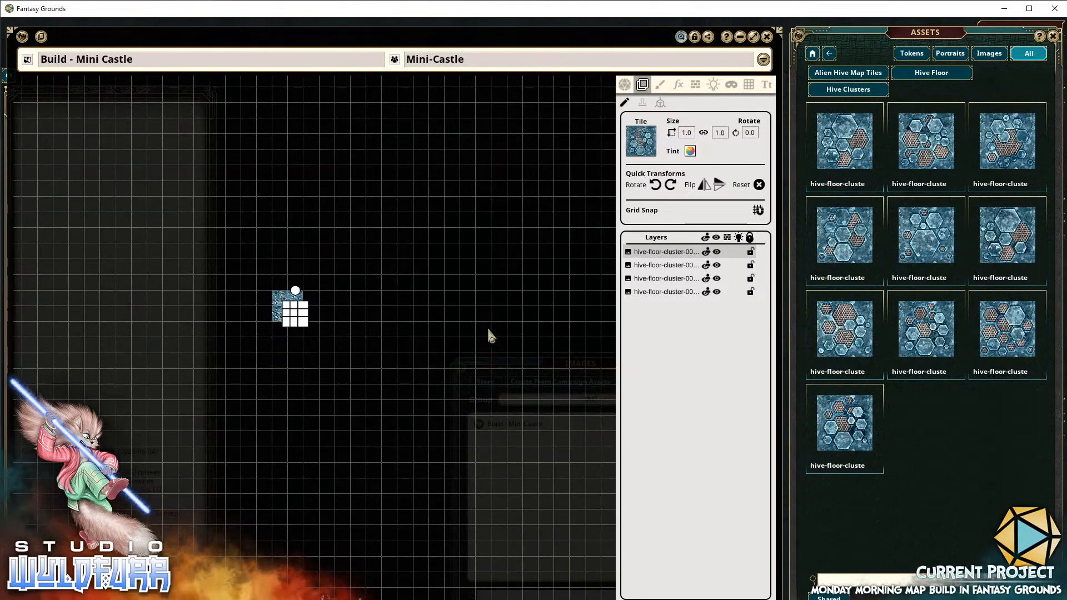
Reset the map's zoom and bring the hive floor tile block back into view
right_click(288, 303)
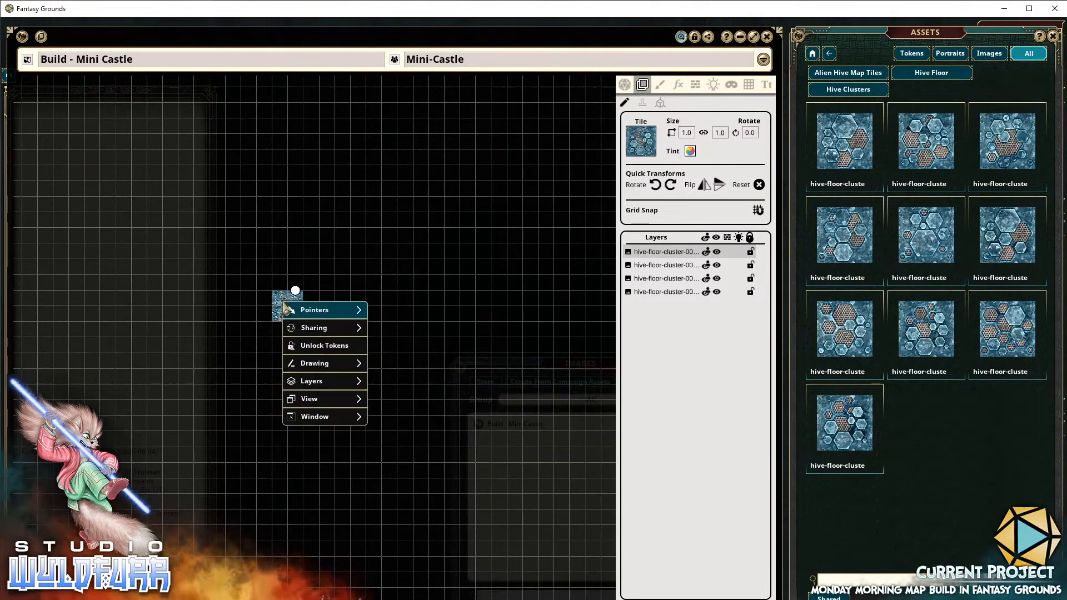
mouse_move(311, 399)
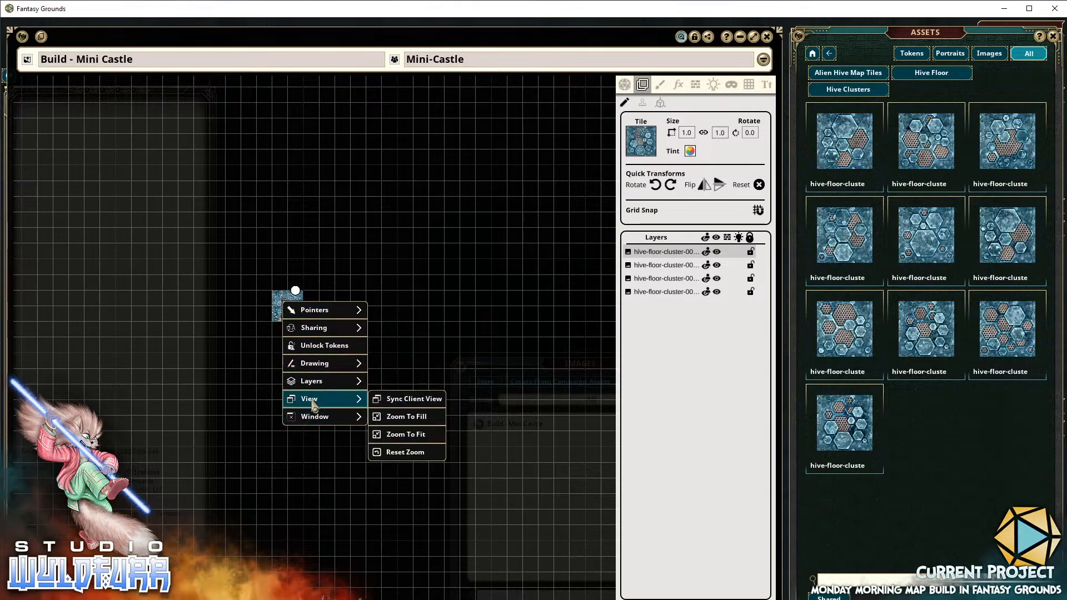
click(411, 453)
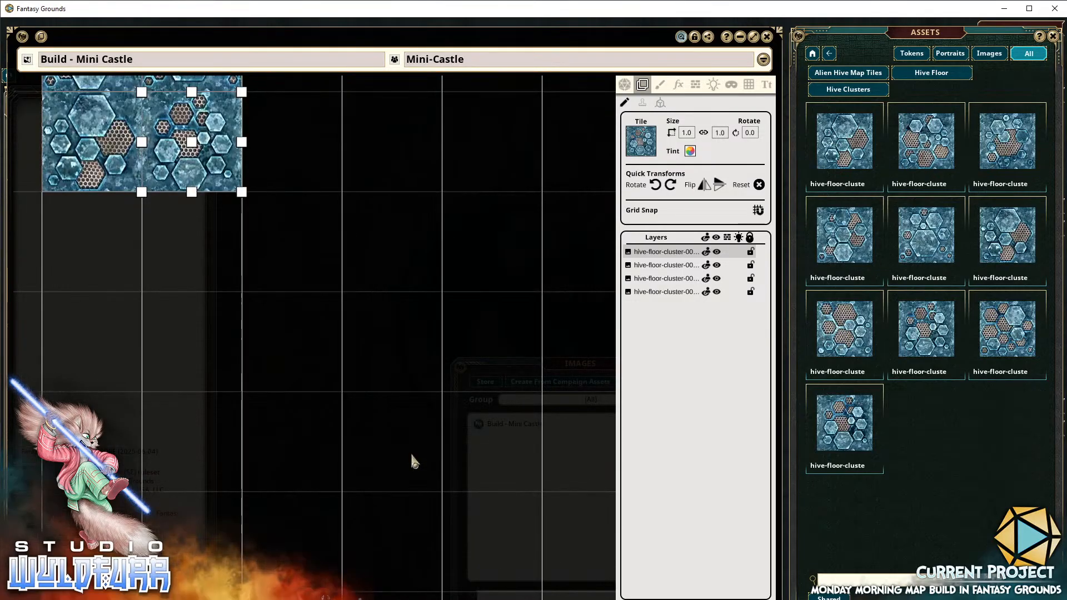
drag(227, 223, 455, 388)
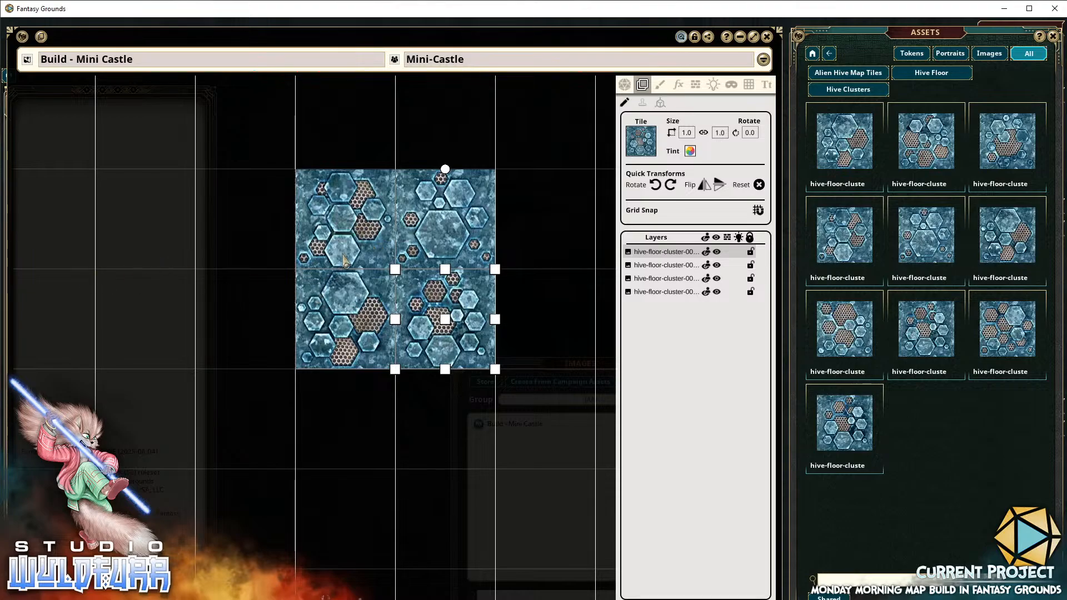
Examine the empty map area surrounding the hive floor tiles and return to the tile block
drag(411, 271, 318, 300)
scroll(319, 300, down, 3)
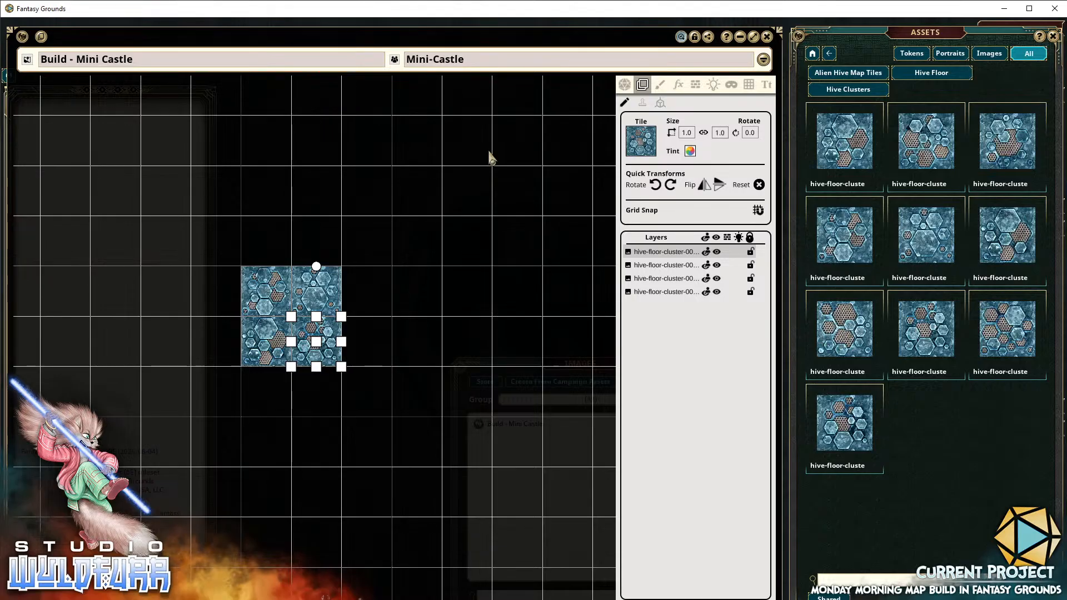
drag(539, 107, 172, 417)
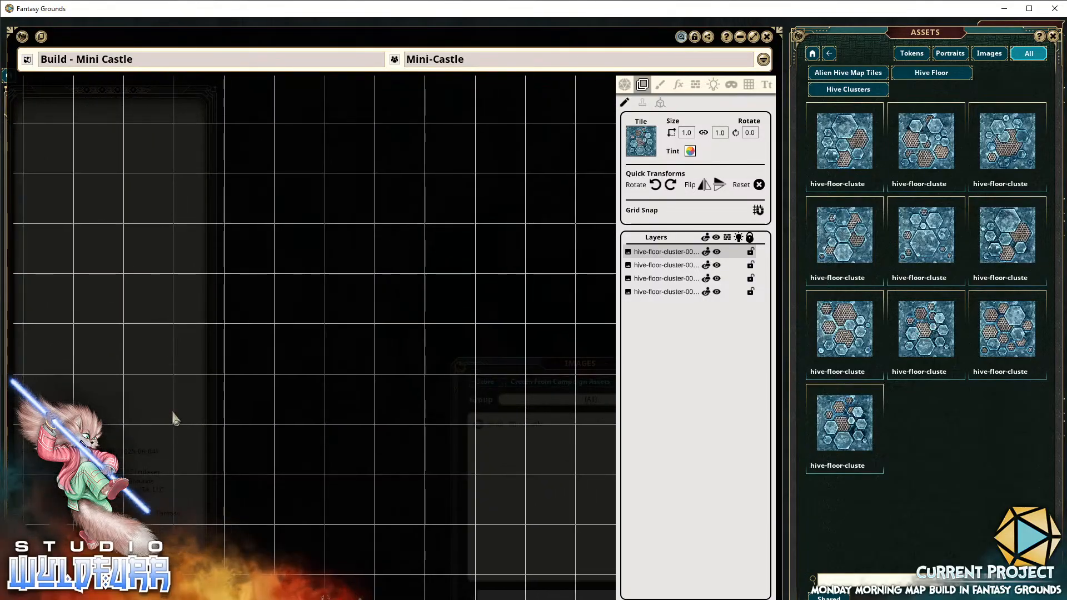
drag(186, 200, 410, 124)
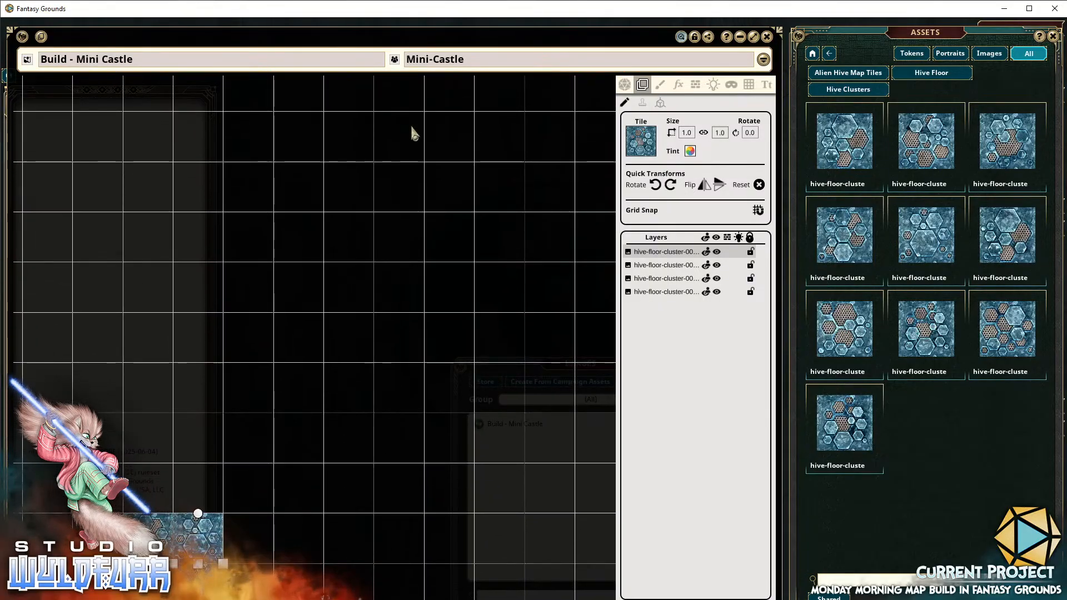
drag(246, 449, 541, 212)
drag(218, 495, 205, 327)
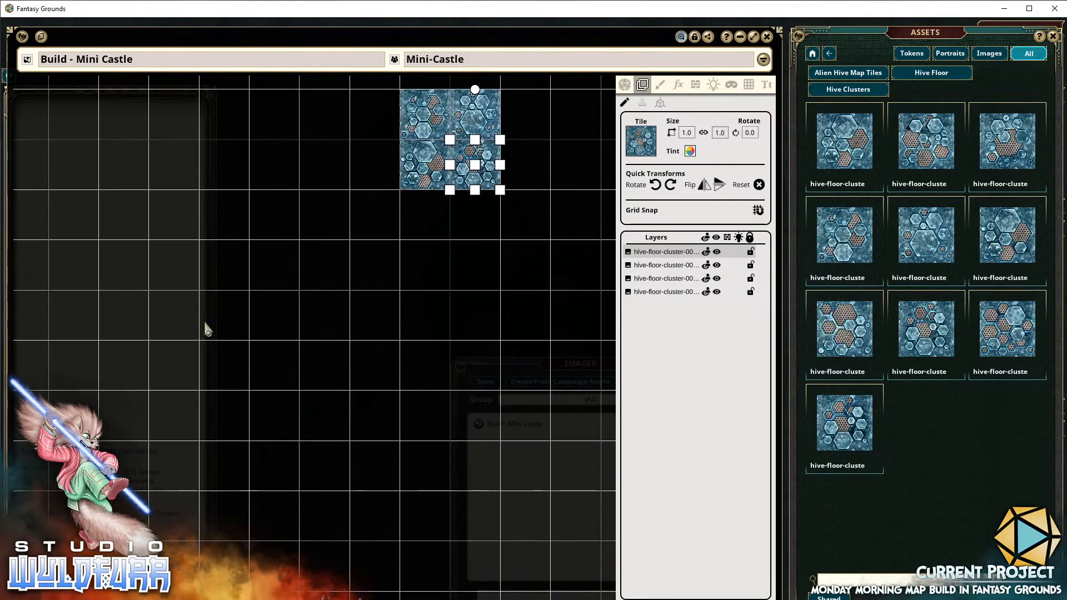
drag(274, 225, 172, 433)
drag(452, 422, 429, 278)
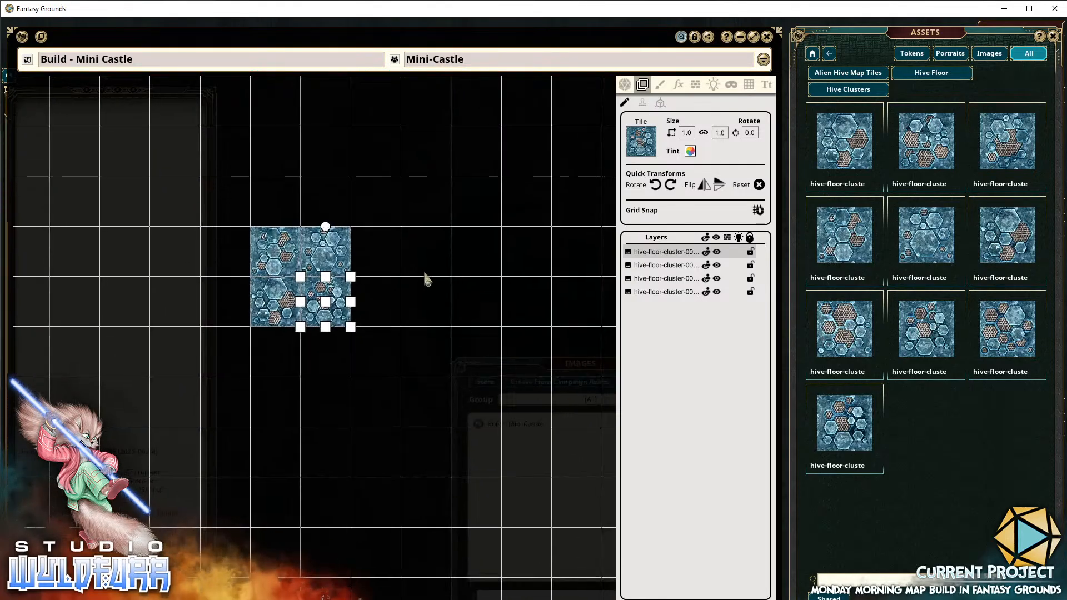
drag(398, 317, 372, 313)
scroll(371, 313, up, 1)
scroll(378, 324, down, 2)
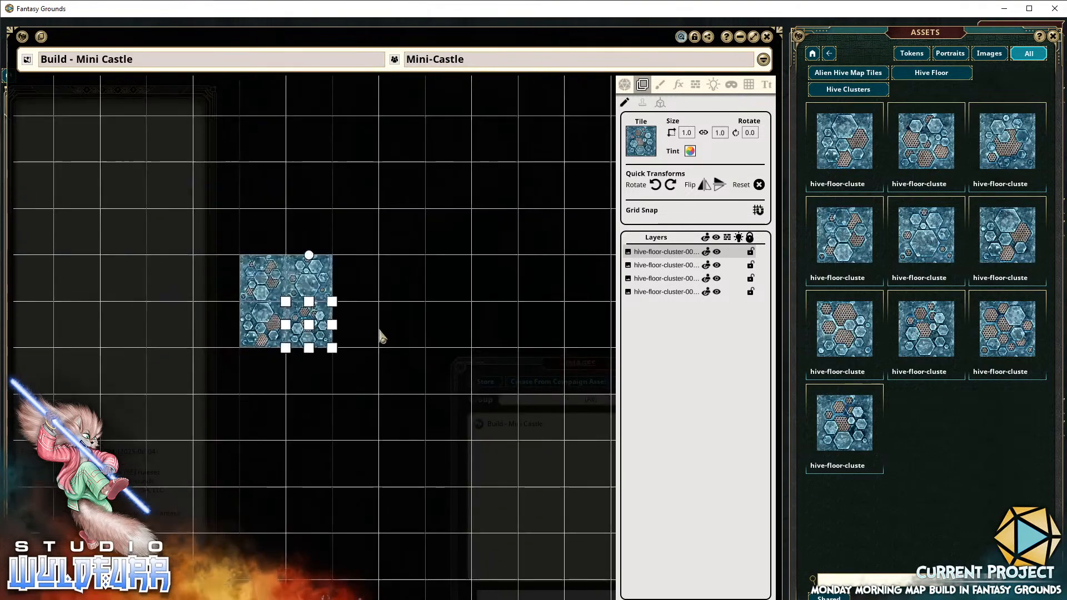
scroll(379, 334, up, 3)
Reset the map's zoom around the hive floor tile block
right_click(340, 308)
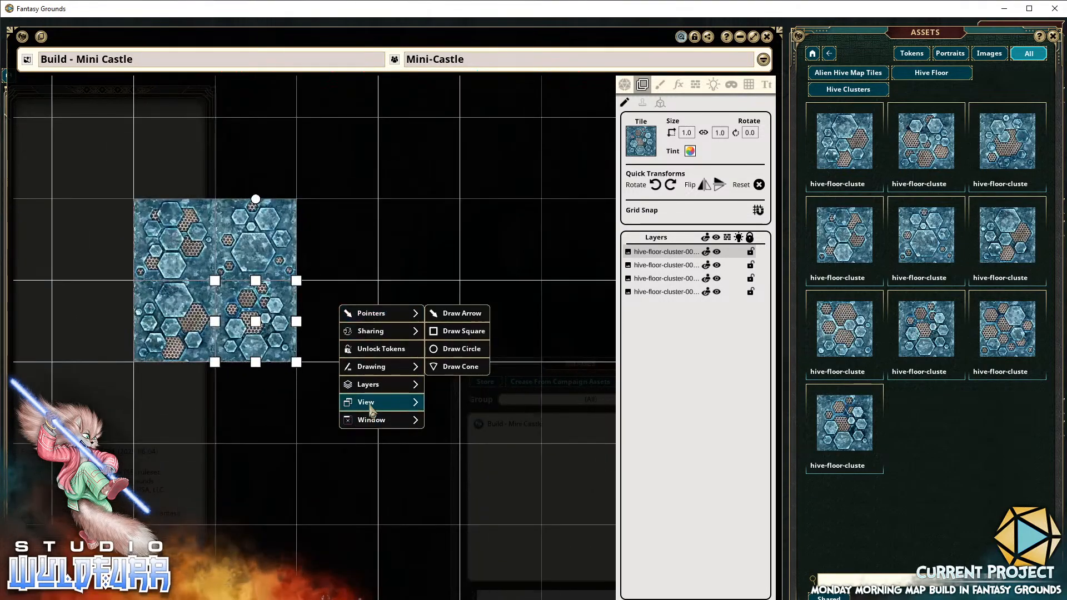
mouse_move(378, 404)
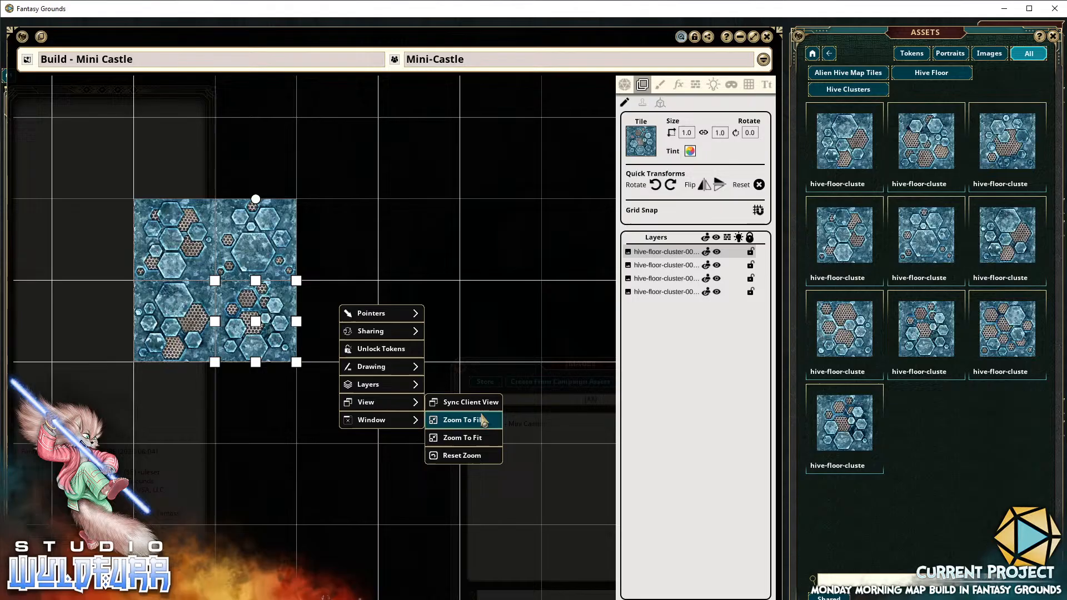
click(453, 462)
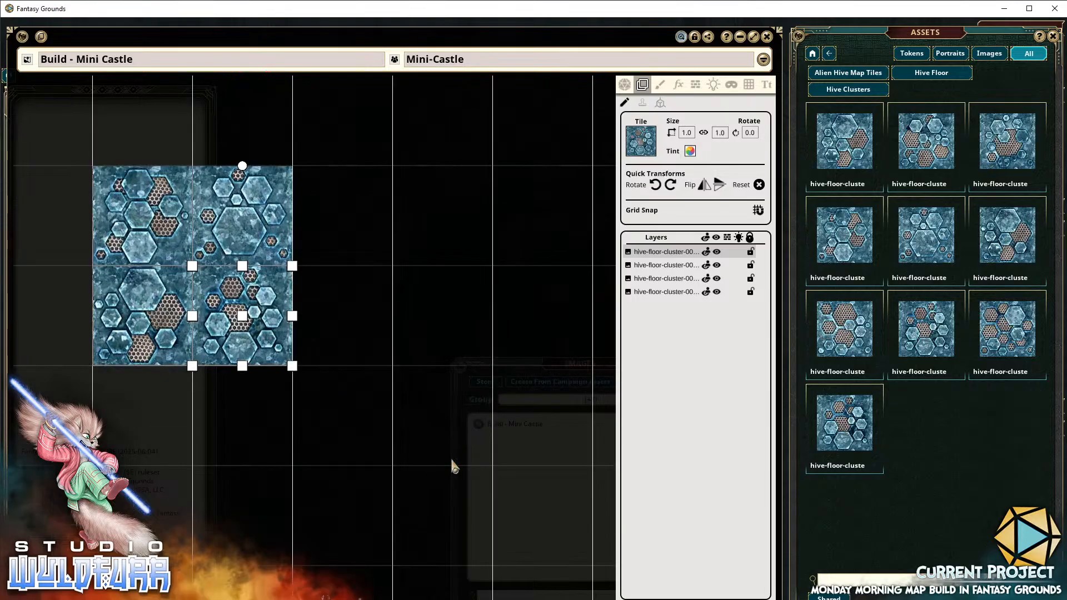
right_click(345, 313)
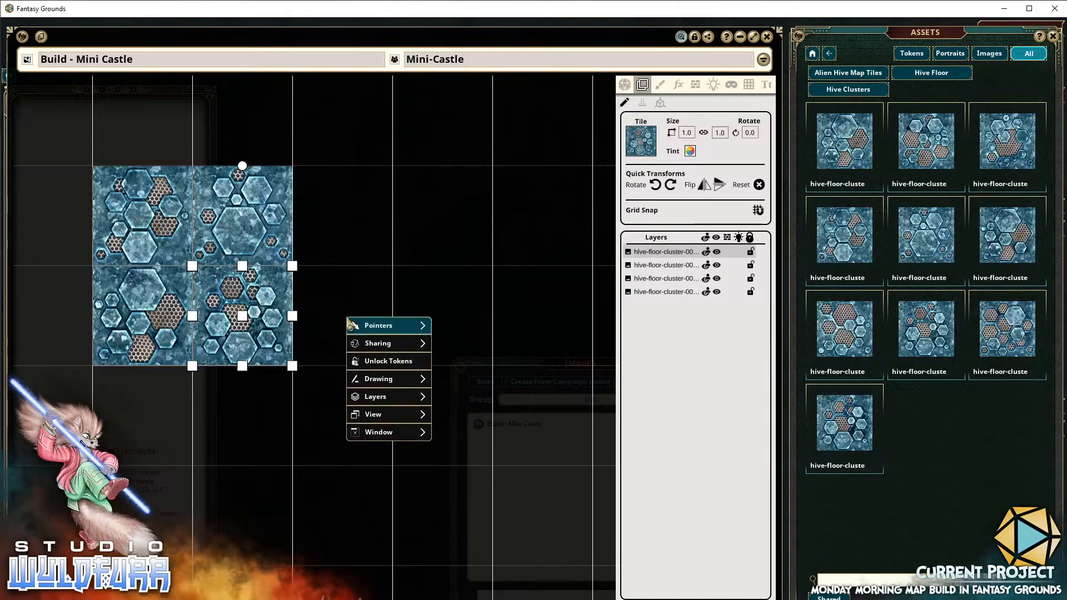
mouse_move(384, 415)
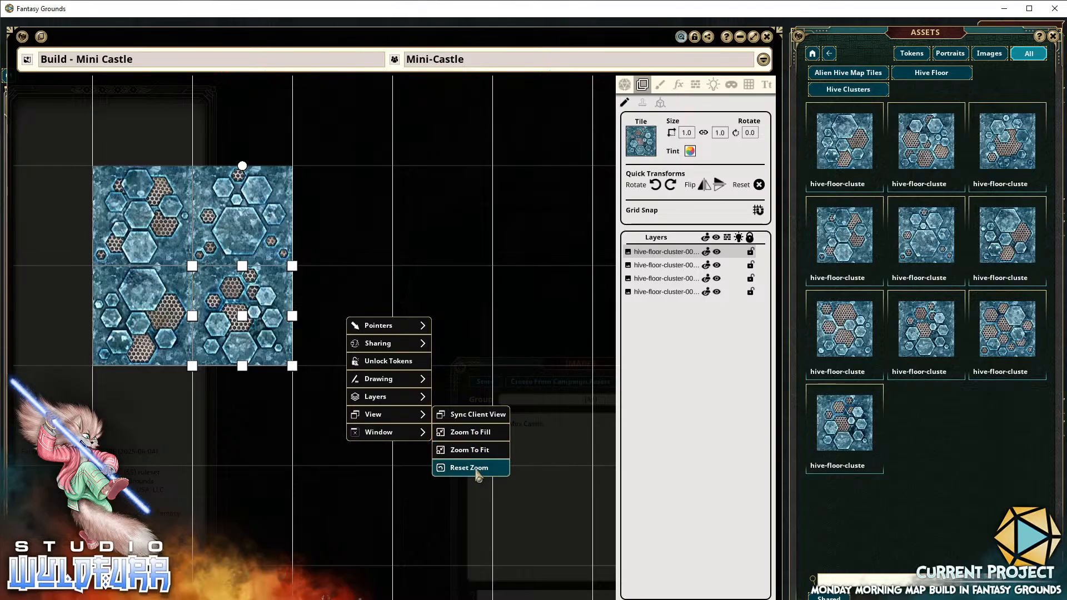
mouse_move(406, 439)
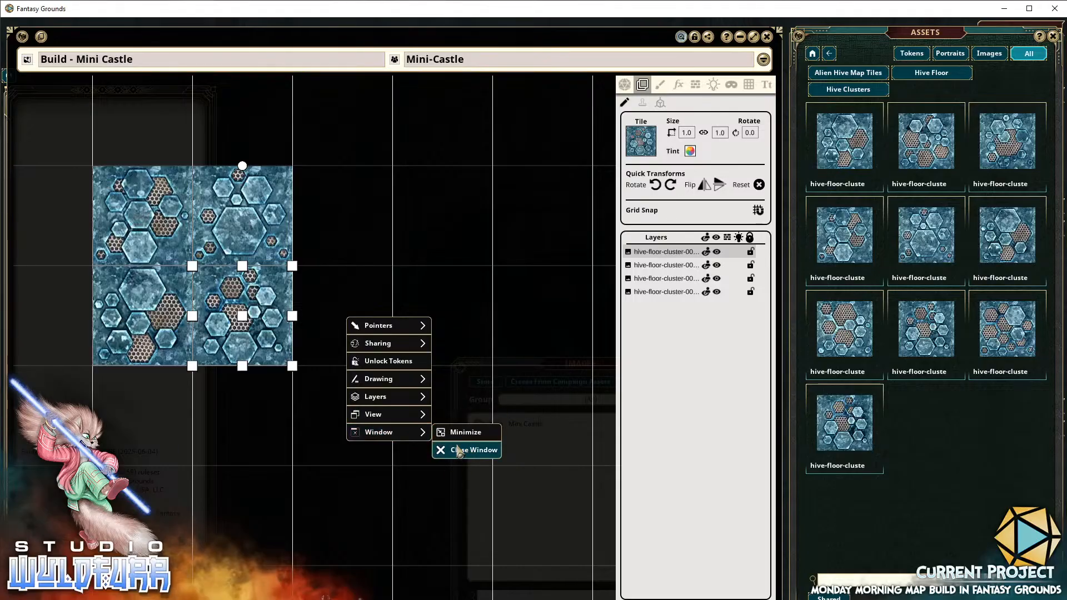
mouse_move(409, 416)
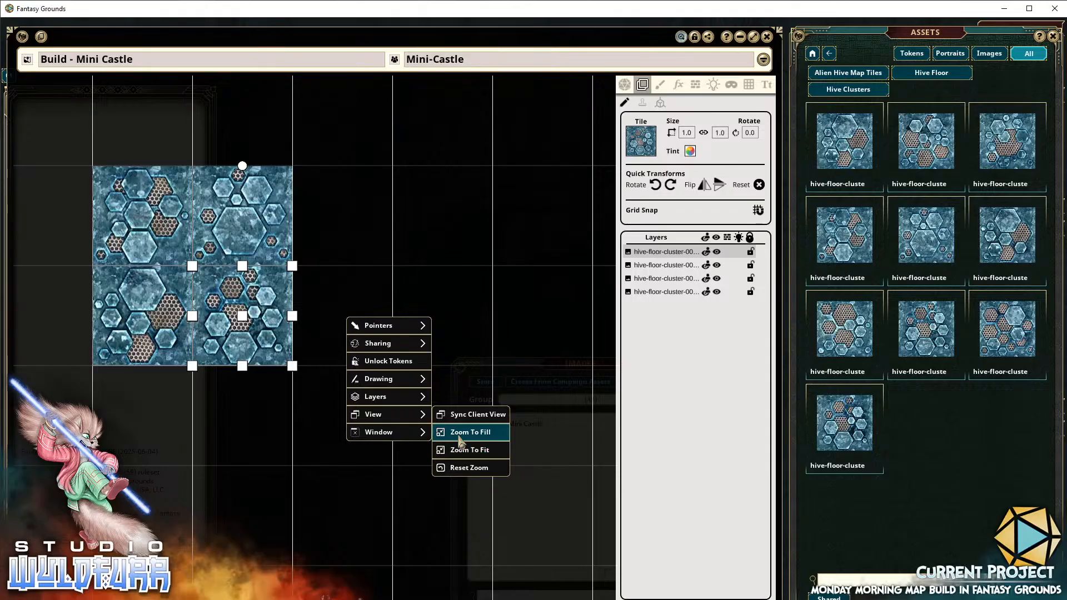
click(459, 283)
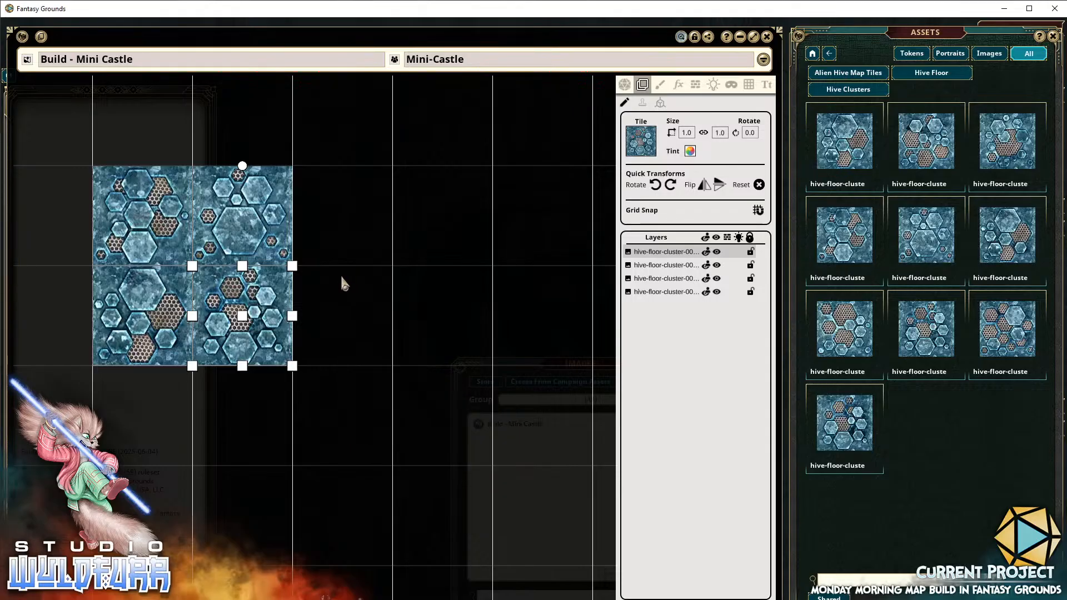
Bring the hive floor tile block to the middle of the map area and reset the zoom to its default
scroll(342, 285, down, 3)
drag(339, 309, 414, 303)
right_click(427, 300)
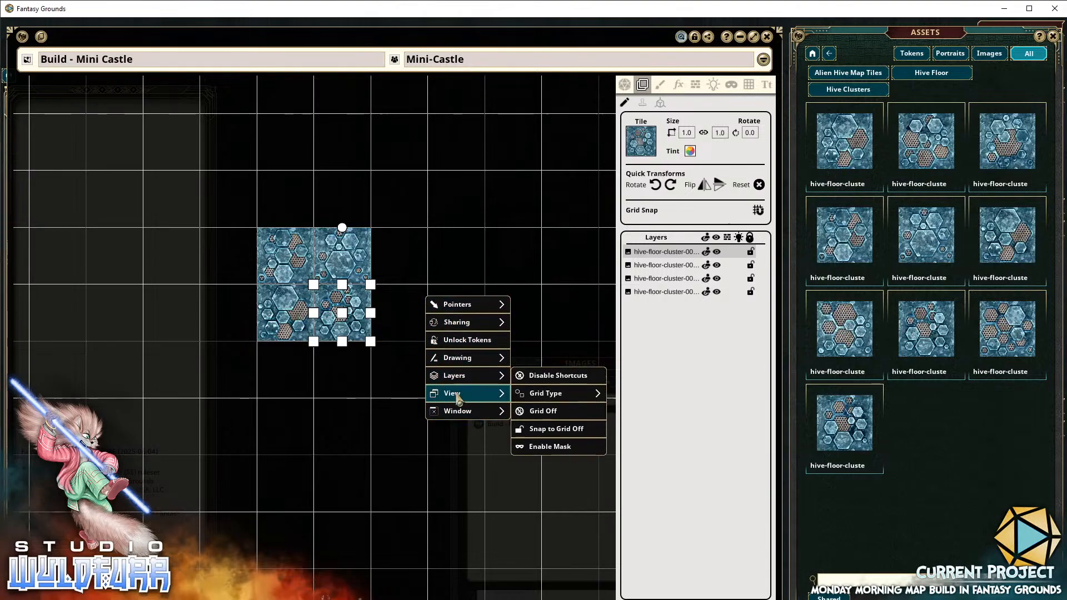
mouse_move(467, 393)
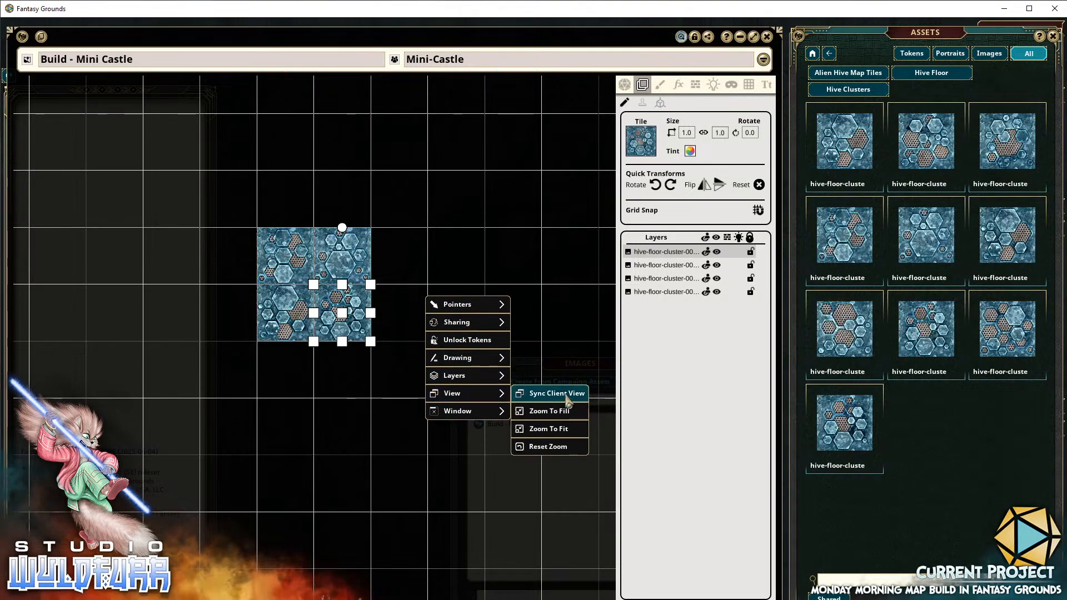
click(548, 447)
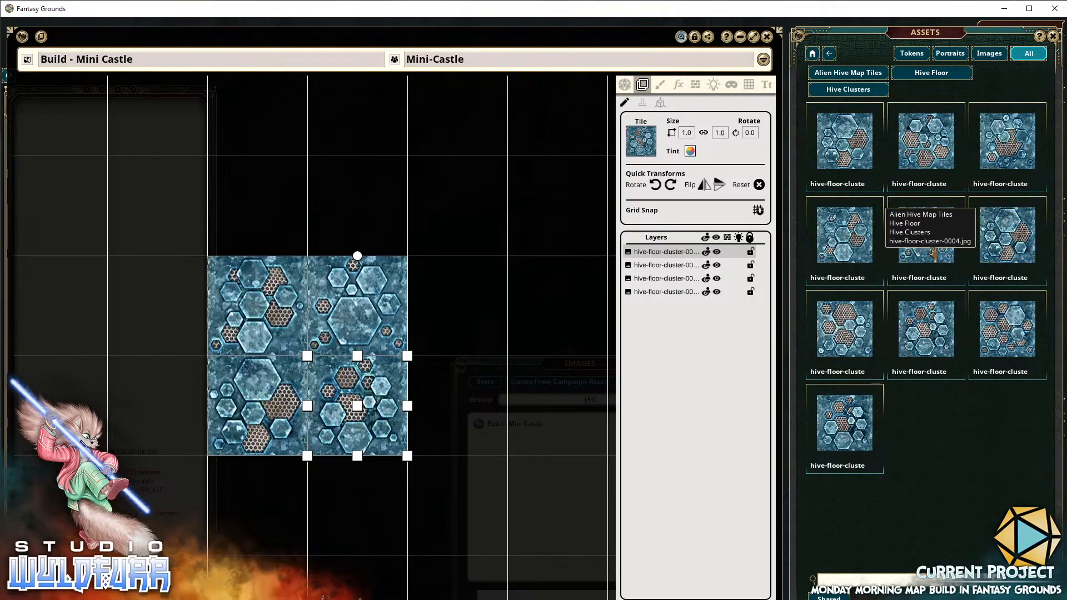
Place a hive-floor-cluster-0004 tile directly above the block's upper-left tile and move it three squares to the right
drag(927, 241, 259, 210)
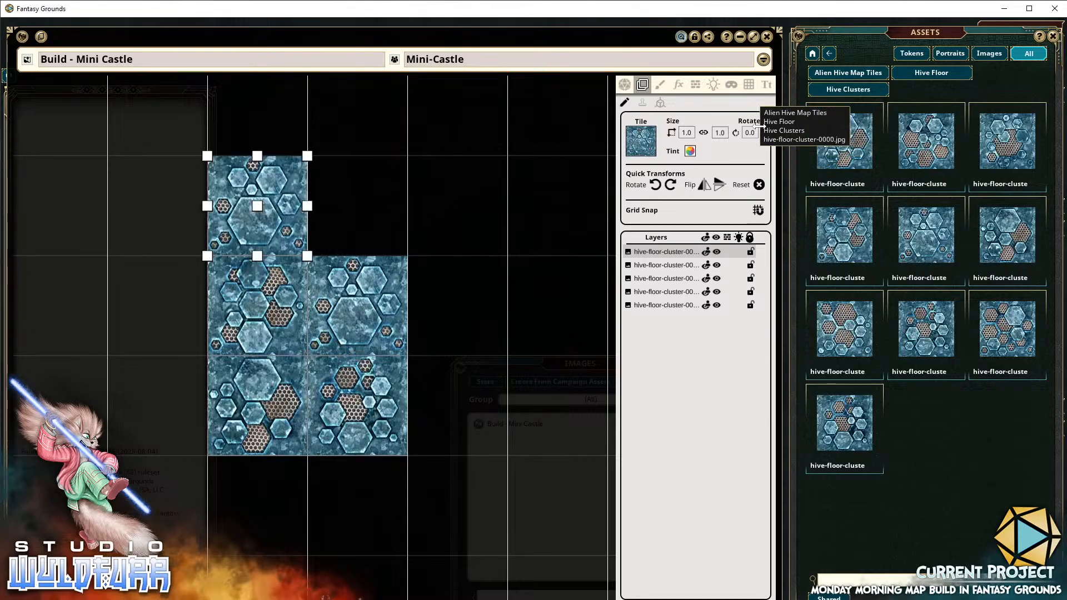
click(646, 89)
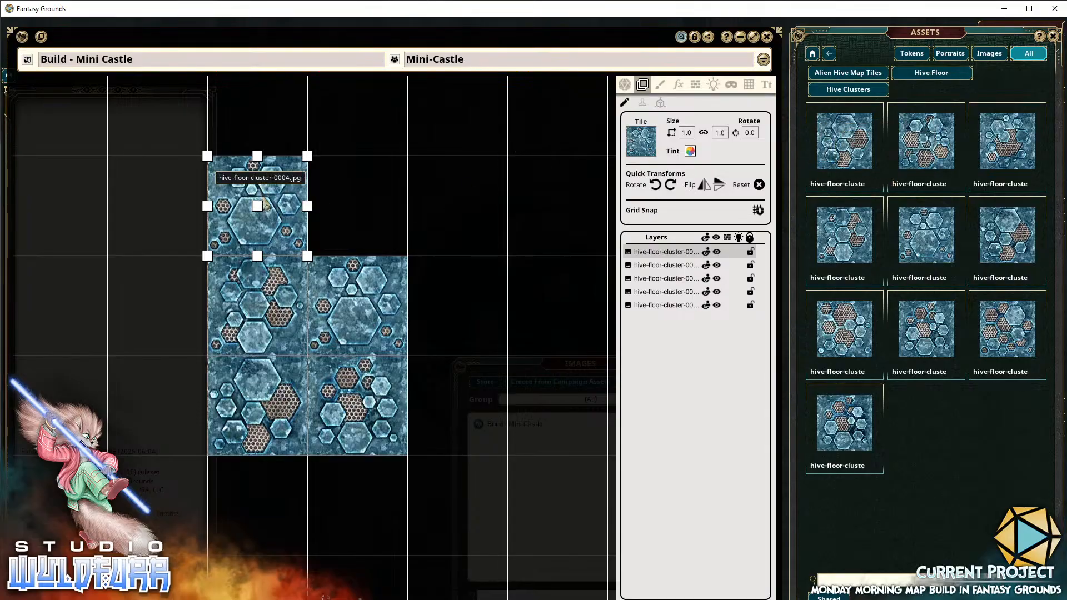
drag(268, 199, 482, 210)
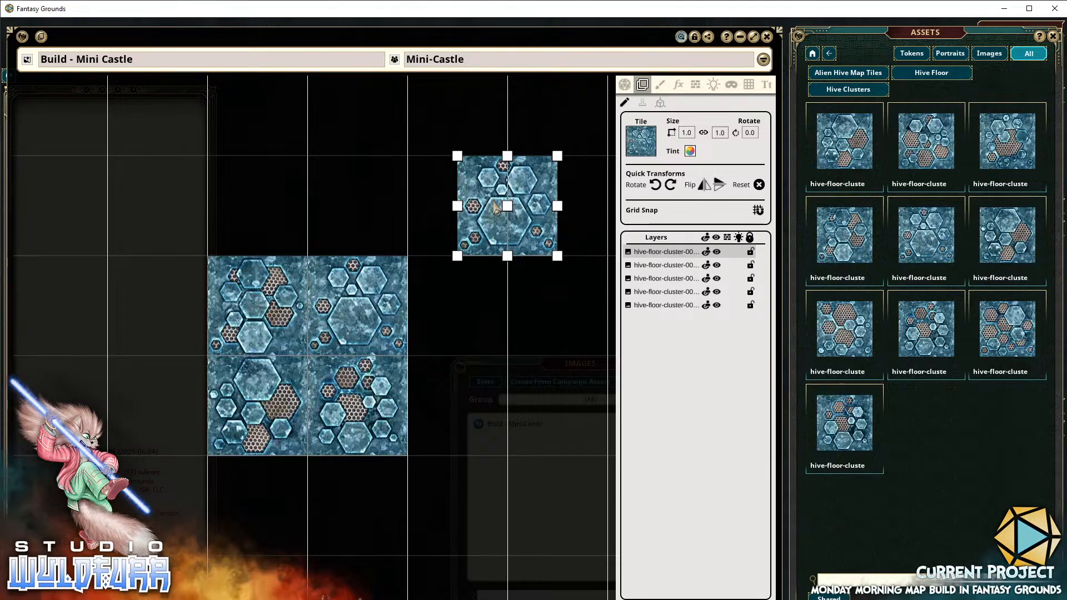
mouse_move(485, 221)
mouse_down()
mouse_move(507, 298)
mouse_move(336, 181)
mouse_move(424, 183)
mouse_move(210, 206)
mouse_move(489, 201)
mouse_up()
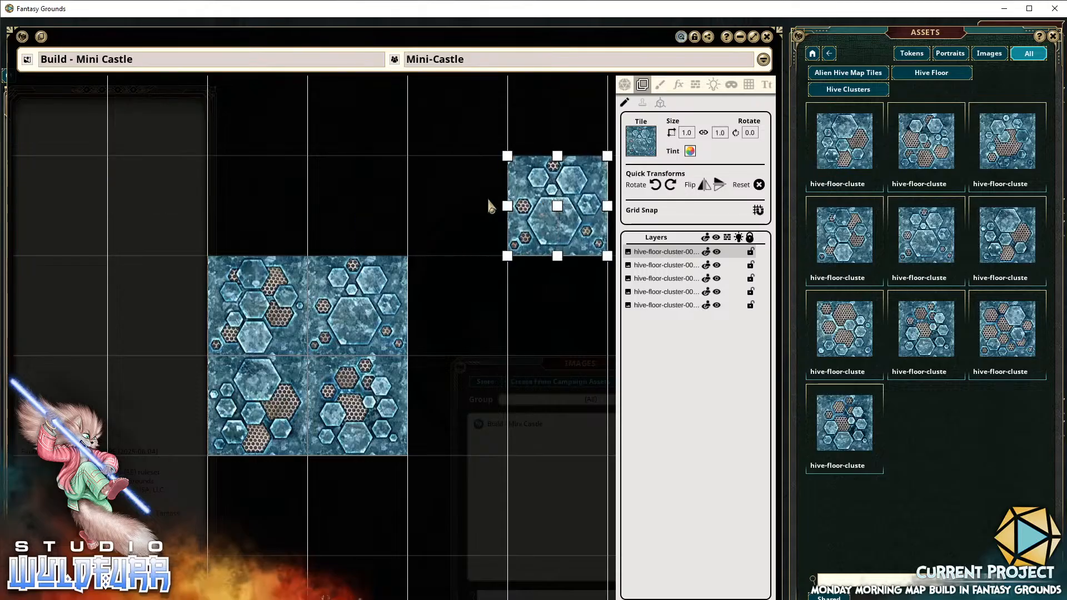
Try moving the block's two upper tiles with grid snap on and off, and return the upper-left tile to its square
drag(346, 300, 479, 138)
drag(272, 291, 223, 192)
drag(326, 283, 305, 301)
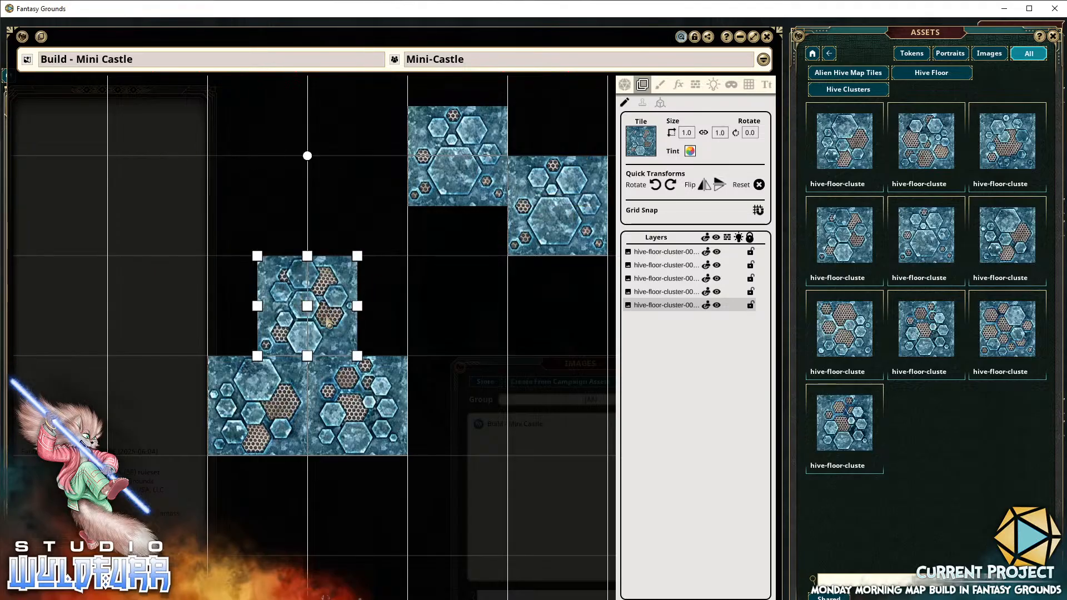
drag(332, 321, 260, 318)
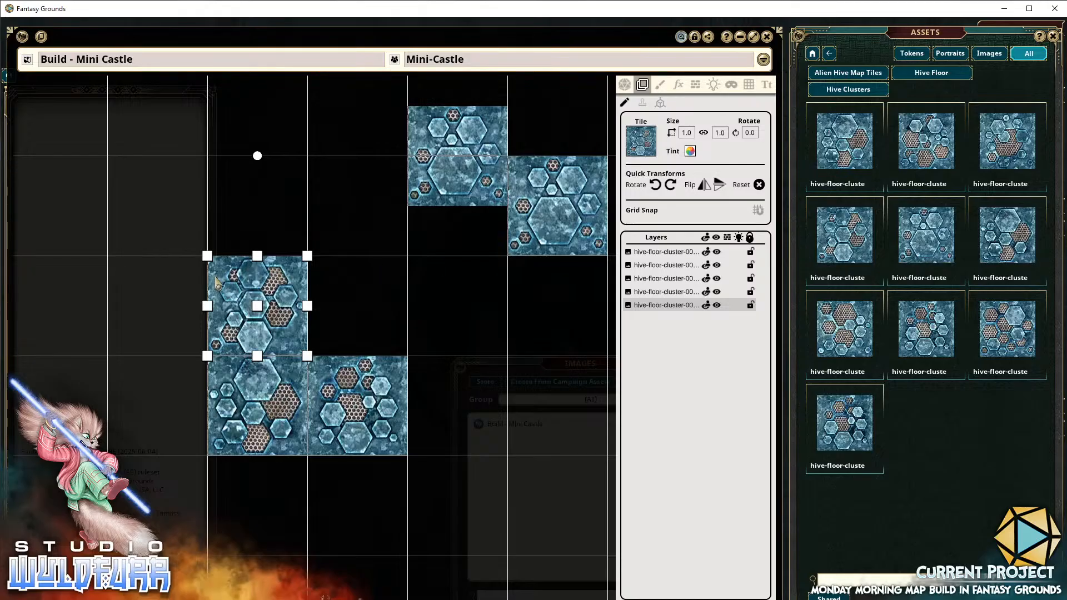
drag(189, 317, 249, 270)
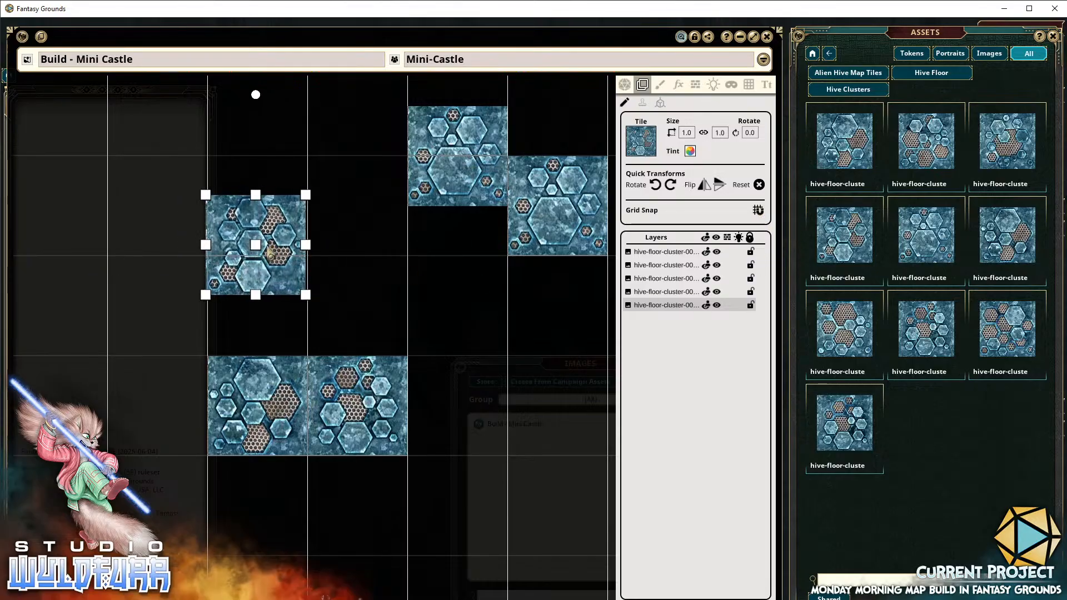
drag(276, 293, 224, 269)
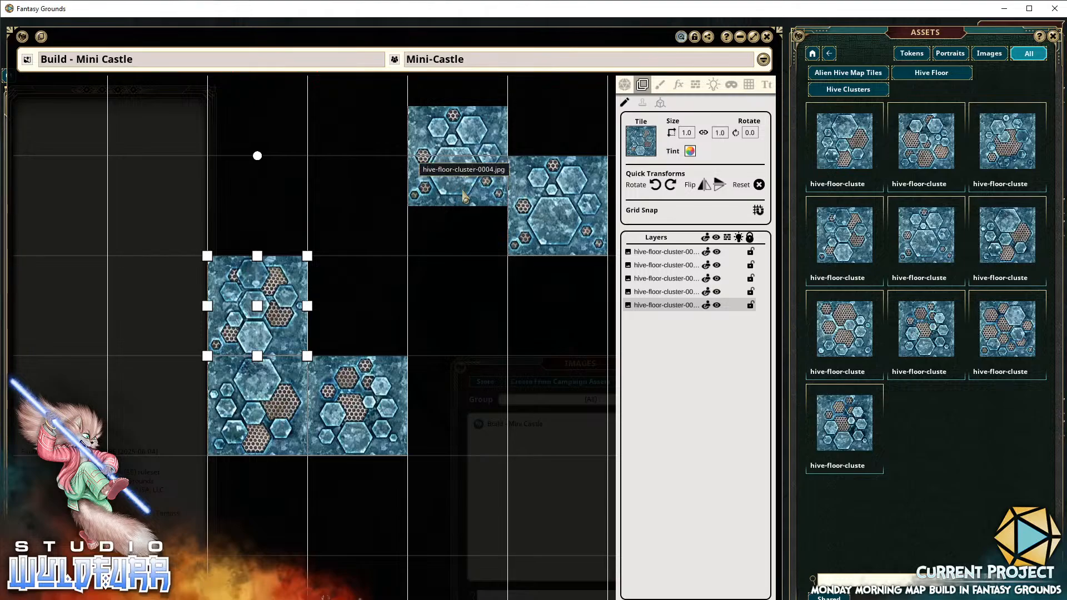
Arrange both hive-floor-cluster-0004 tiles beside the upper-left tile in one row, and move the hive-floor-cluster-0007 tile directly above the rightmost one
drag(467, 178, 367, 303)
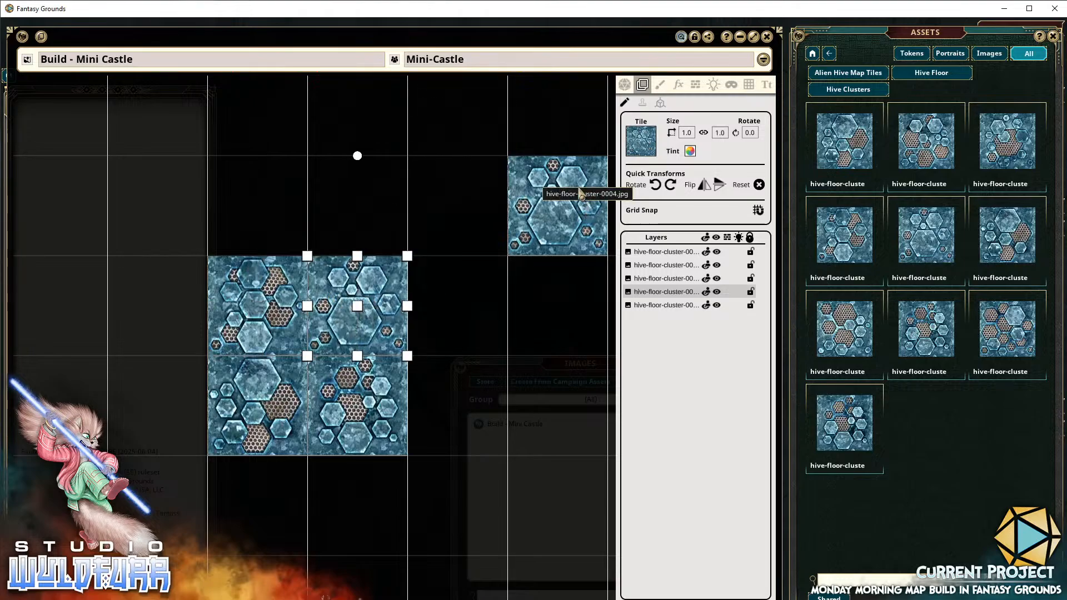
drag(578, 191, 470, 308)
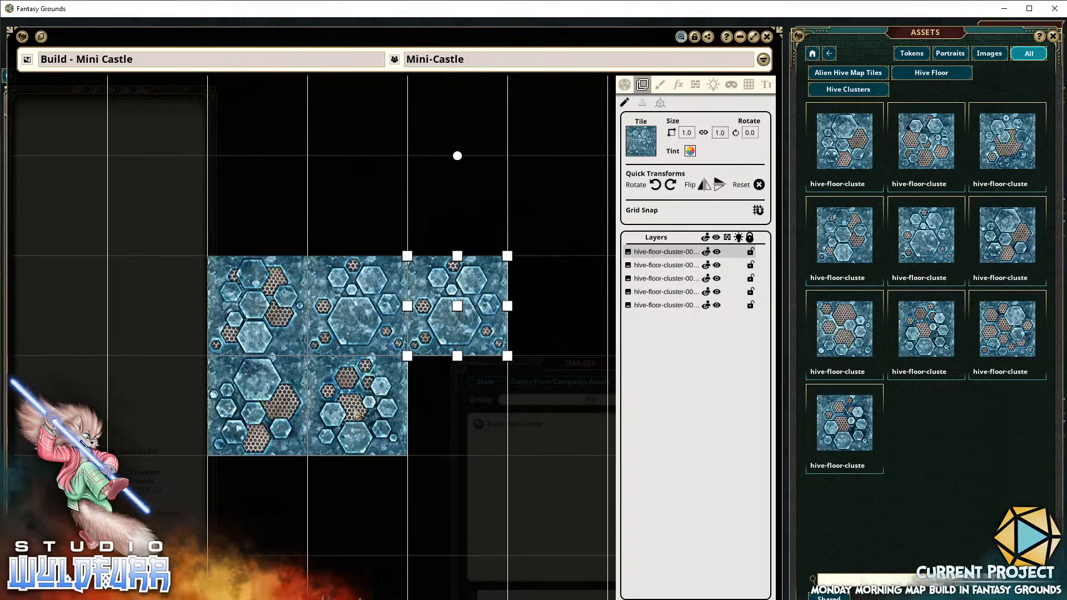
drag(358, 414, 455, 222)
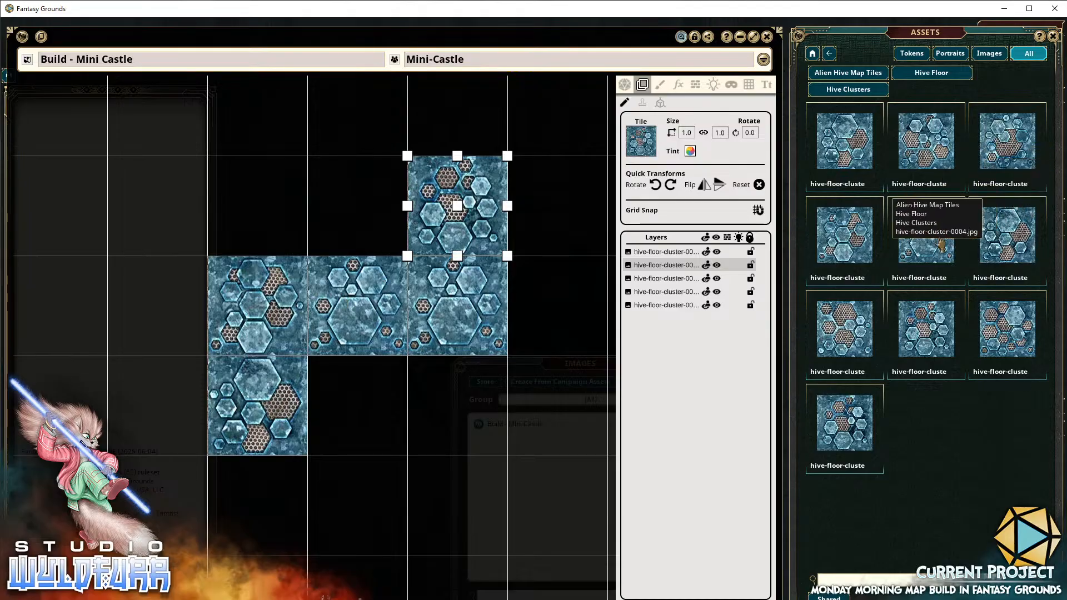
Examine which map tile belongs to each of the five hive floor layers by selecting the layers one at a time
click(648, 279)
click(649, 291)
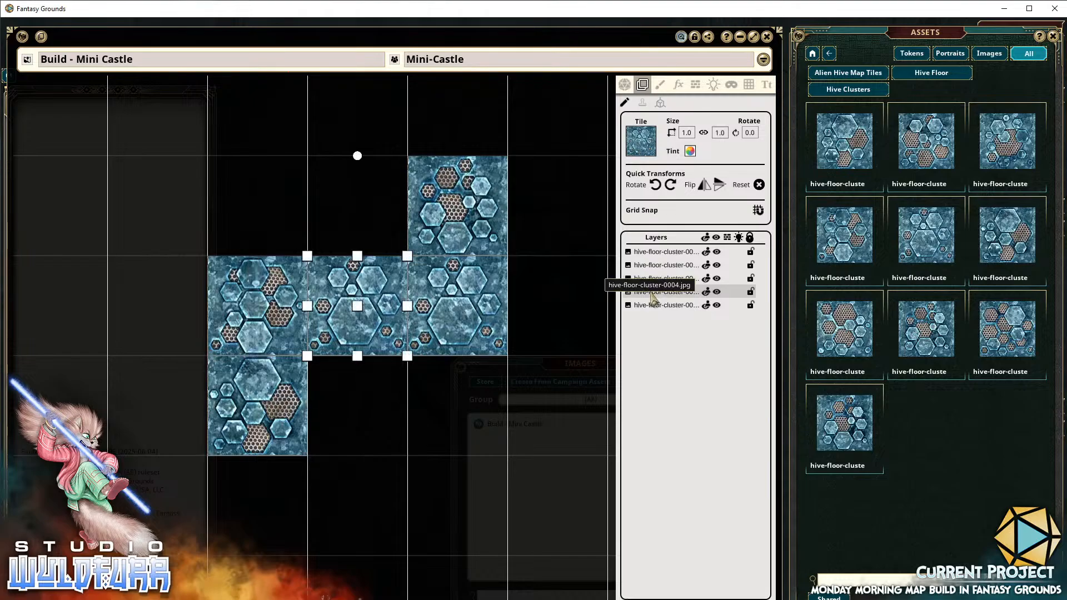
click(651, 305)
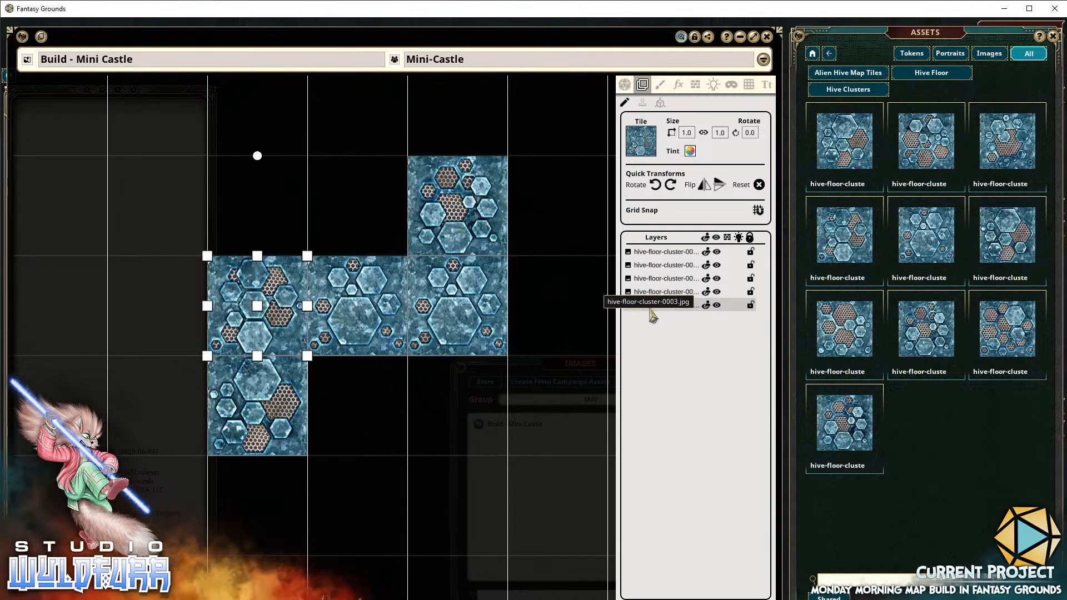
click(650, 252)
click(658, 305)
click(659, 278)
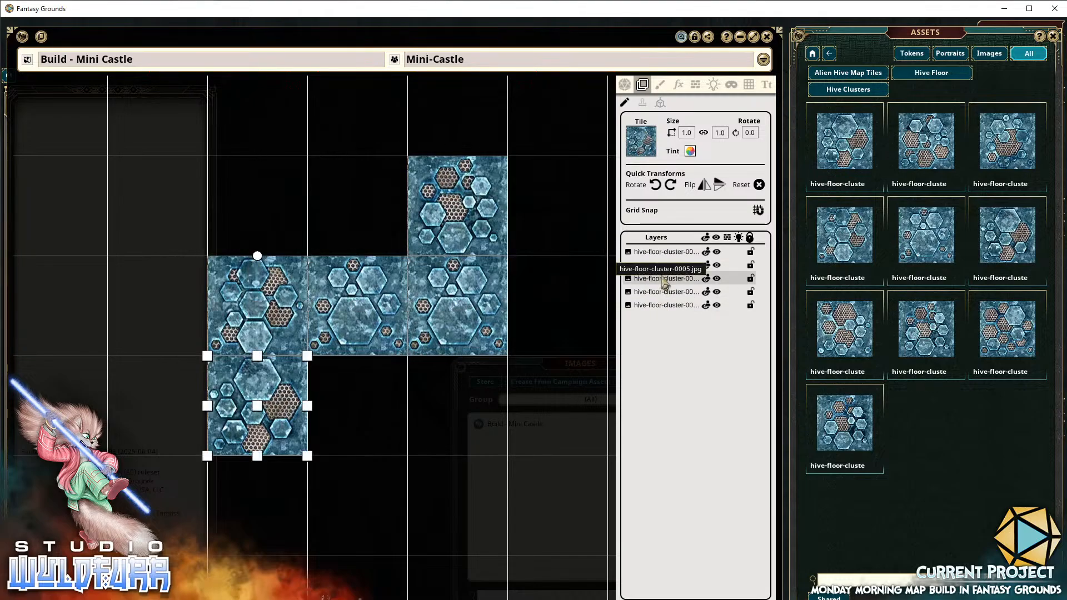
click(660, 266)
click(658, 252)
click(659, 292)
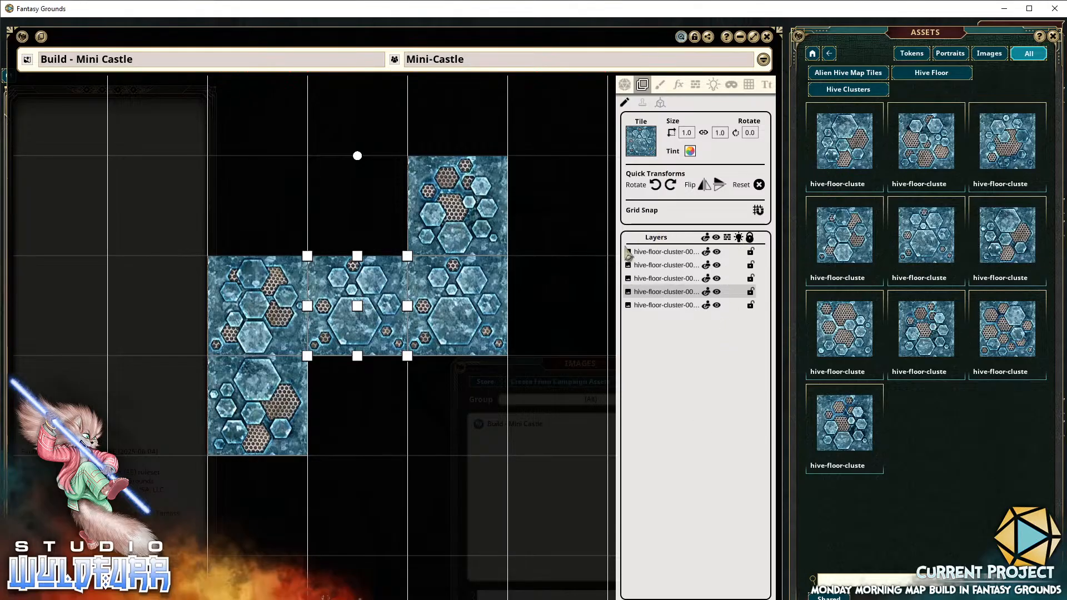
click(656, 251)
click(659, 266)
click(661, 278)
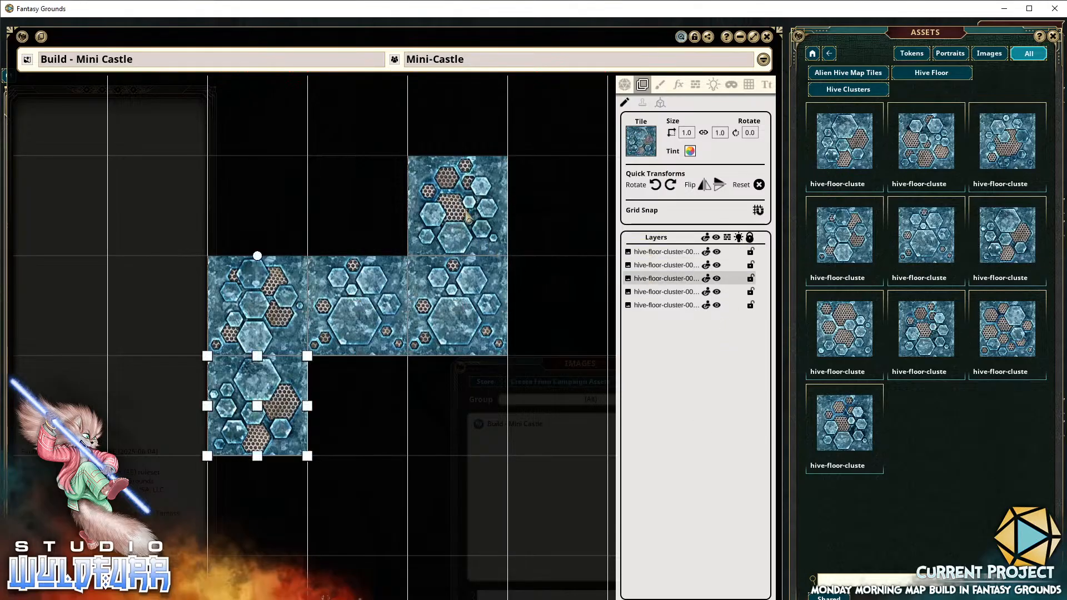
Move the rightmost hive-floor-cluster-0004 tile one grid square down
click(444, 309)
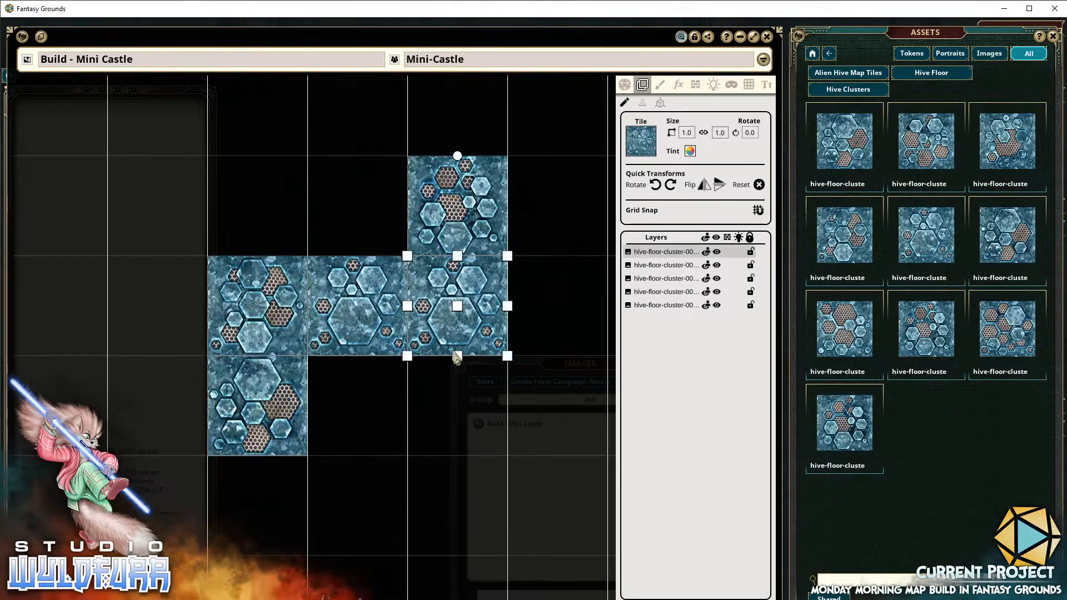
drag(436, 327, 467, 309)
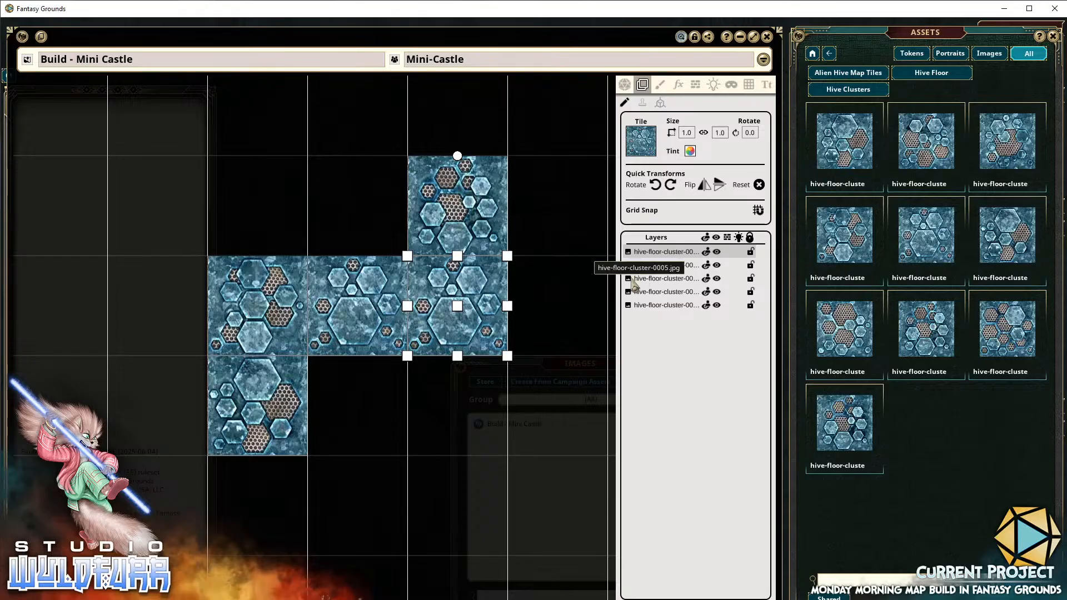
drag(474, 284, 444, 340)
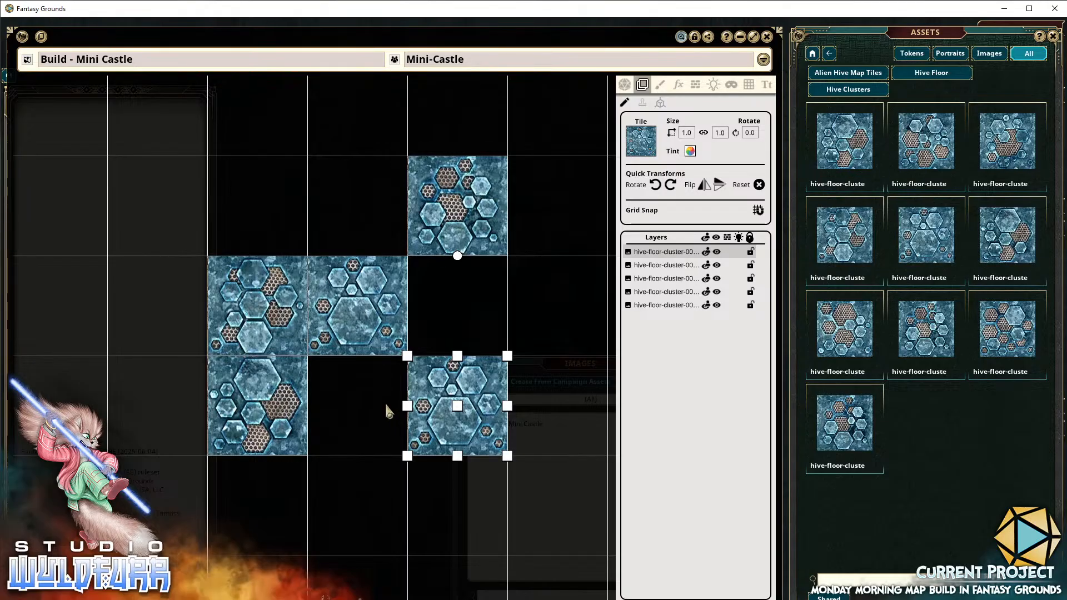
Check the individual layers against the rearranged tiles, ending with the hive-floor-cluster-0007 layer
click(660, 265)
click(658, 305)
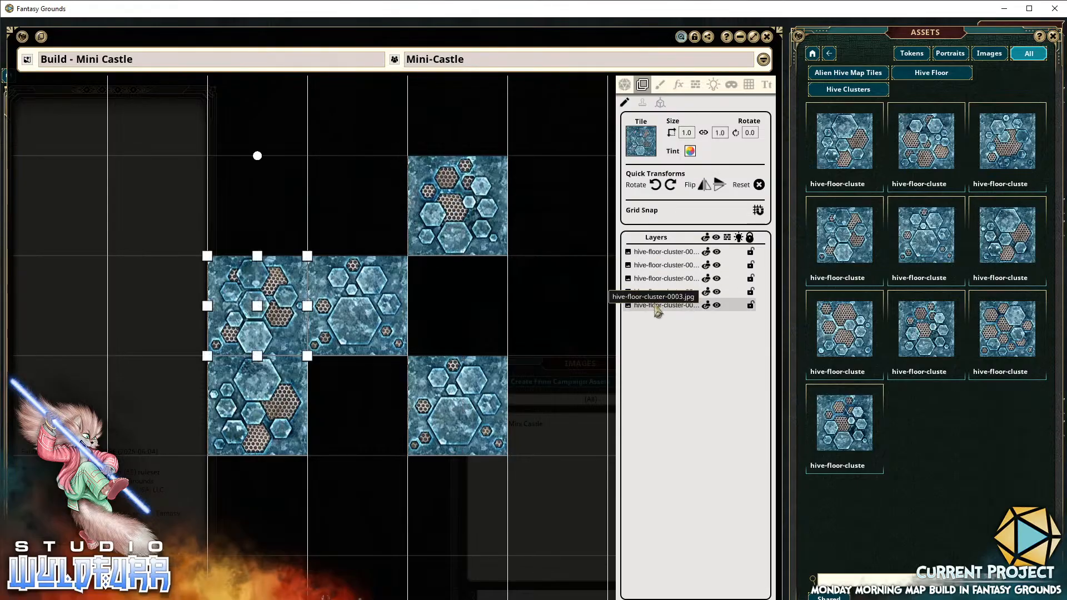
click(663, 280)
click(665, 292)
click(639, 305)
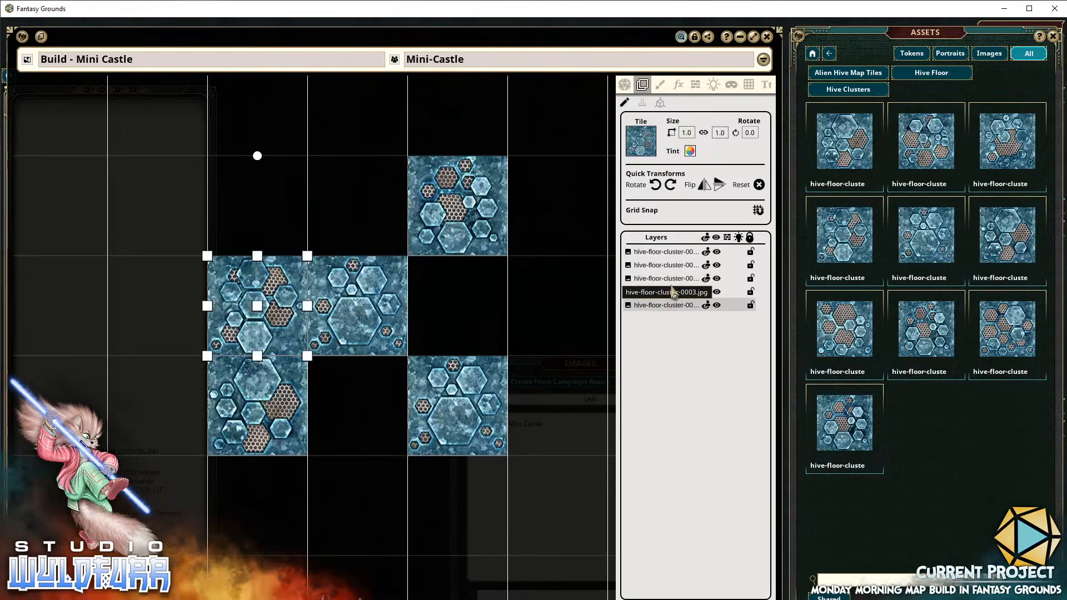
click(677, 280)
click(673, 265)
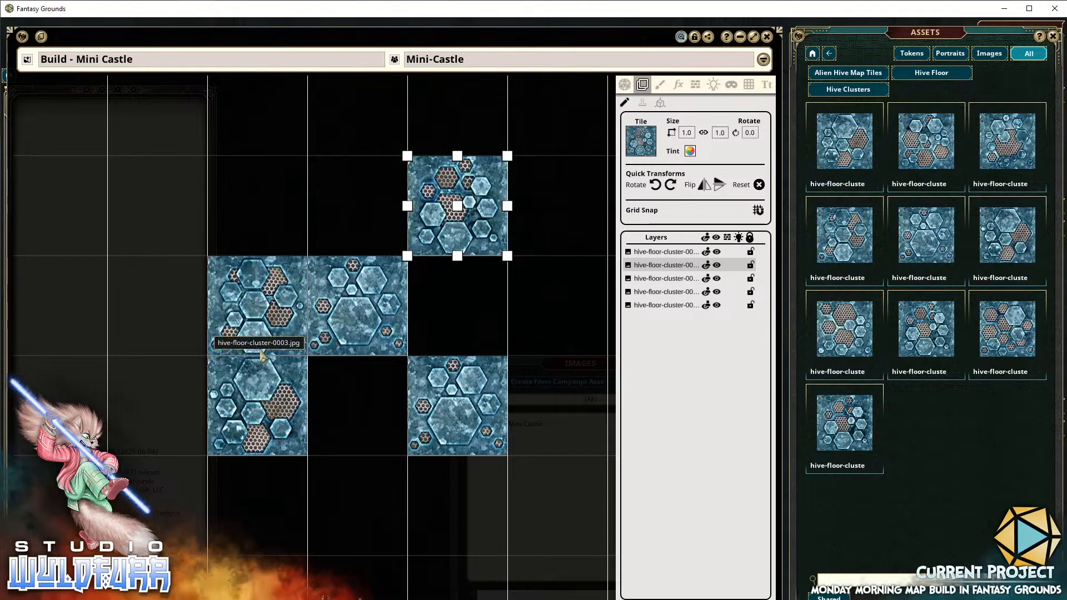
Select all five hive floor layers as one group, and return to selecting only the hive-floor-cluster-0007 layer
click(665, 253)
shift+click(666, 305)
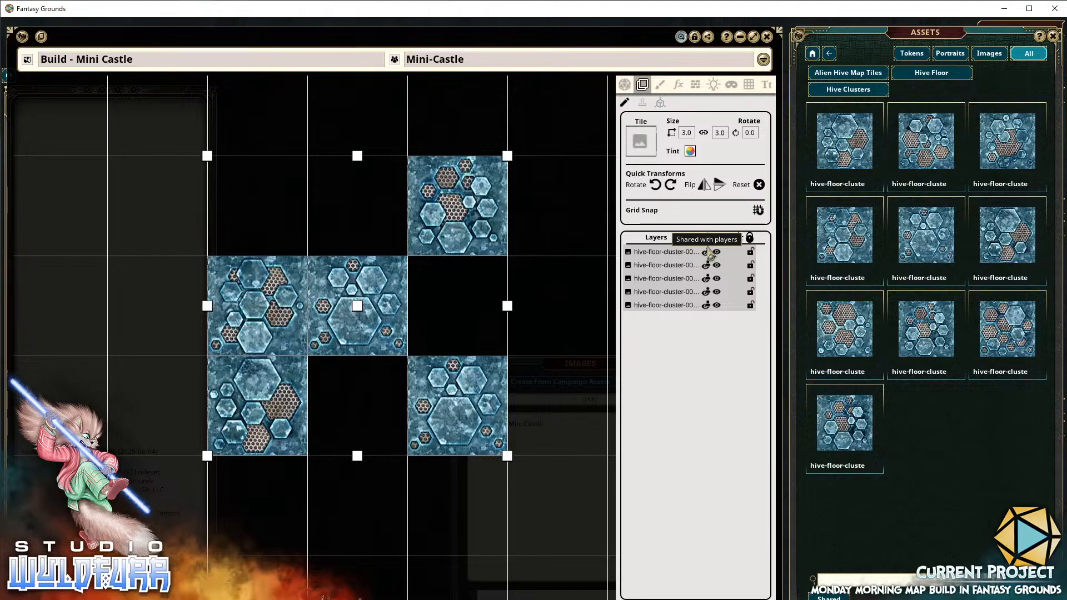
click(665, 265)
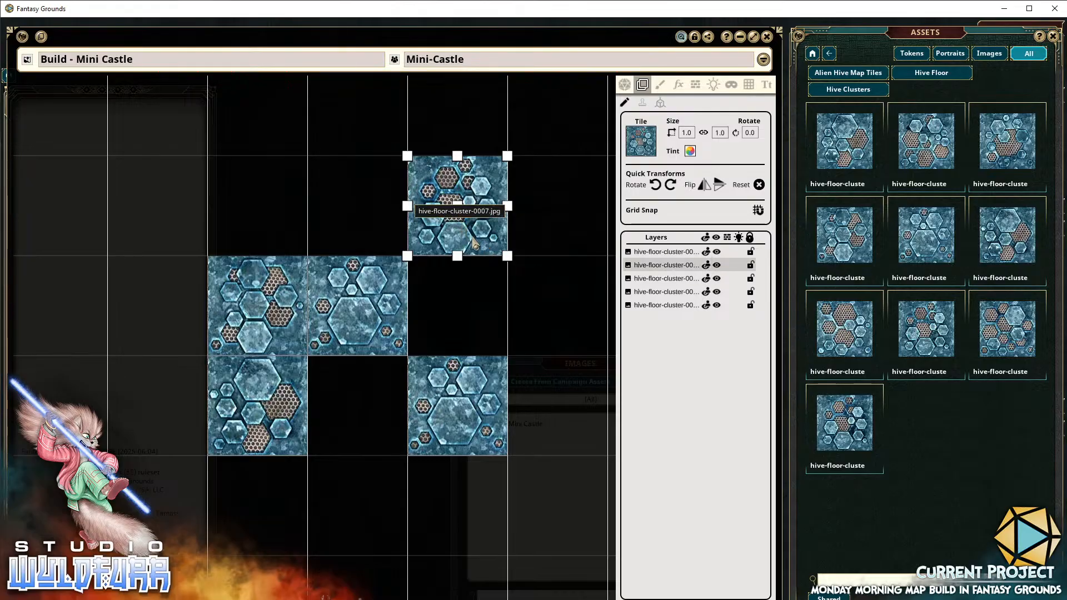
Move the hive-floor-cluster-0007 tile one grid square to the left, above the upper row of tiles
drag(463, 228, 341, 220)
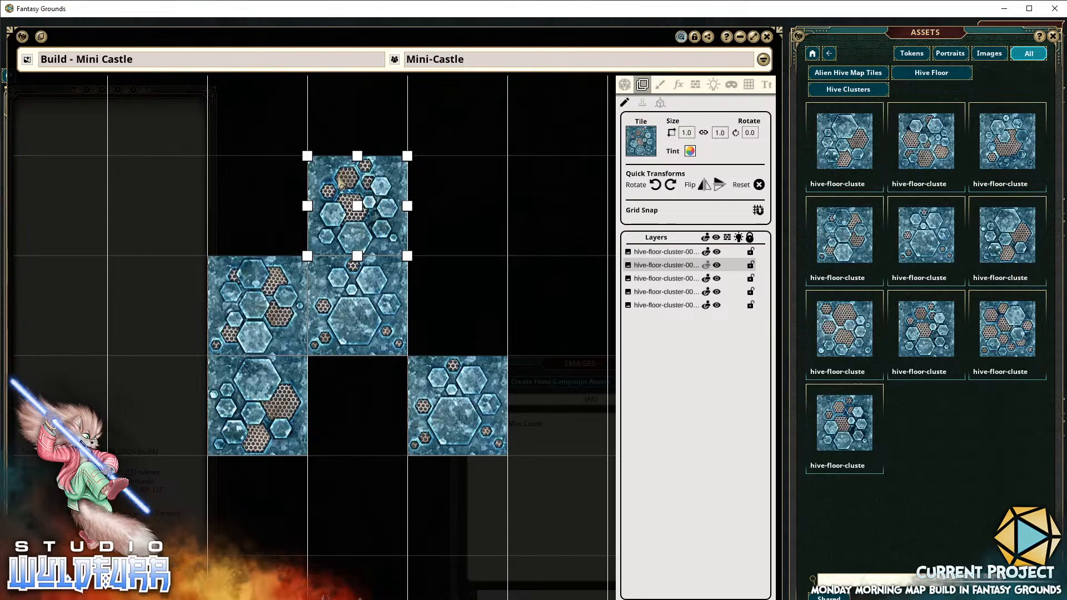
drag(344, 181, 633, 577)
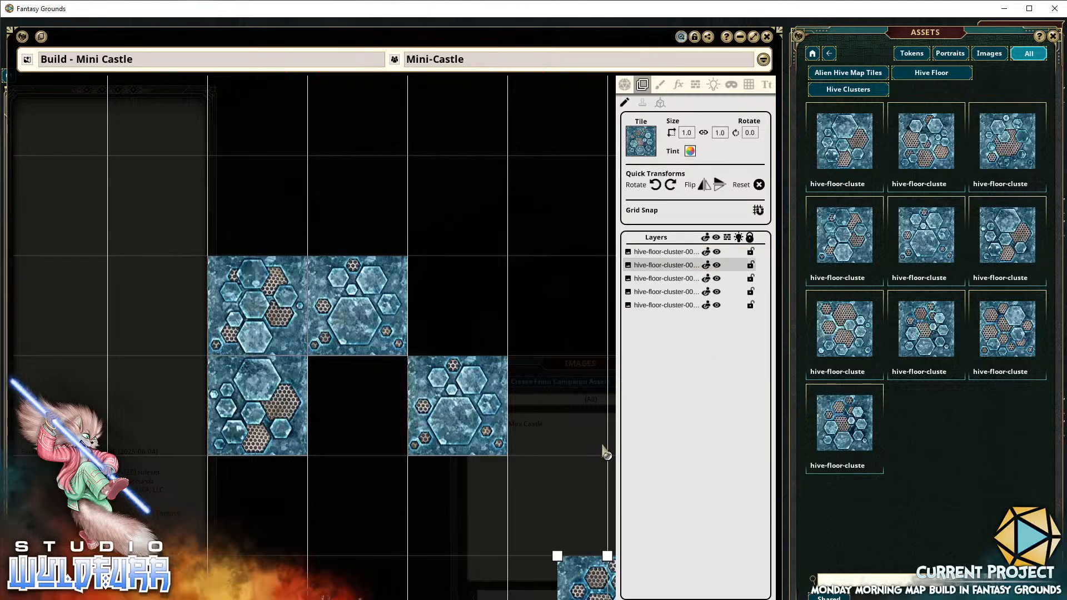
drag(391, 122, 335, 189)
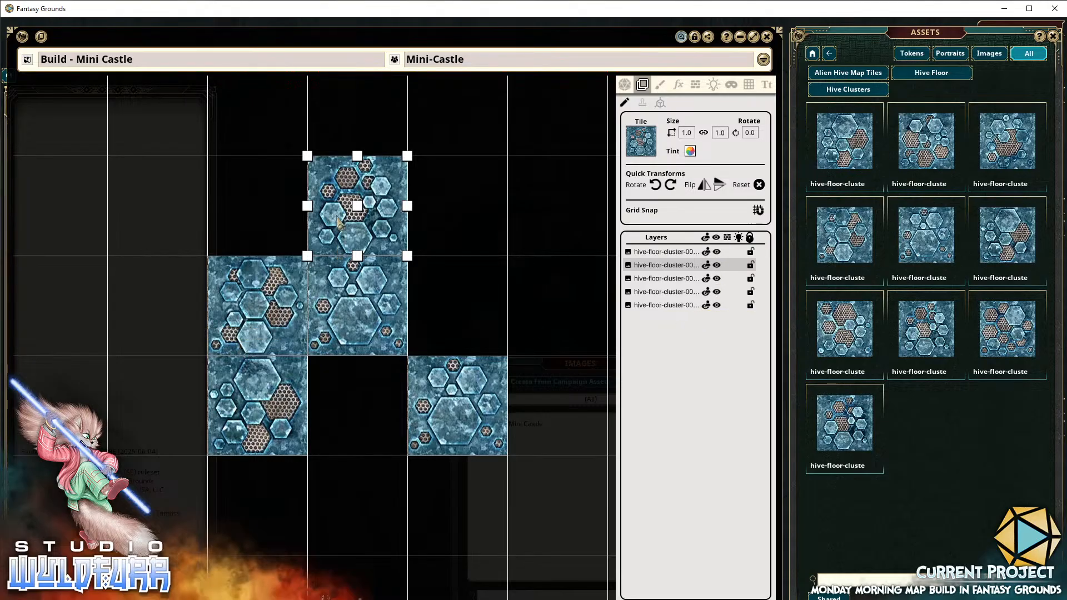
Hide and show the hive-floor-cluster-0007 layer repeatedly, leaving it visible
click(716, 268)
click(718, 269)
click(720, 270)
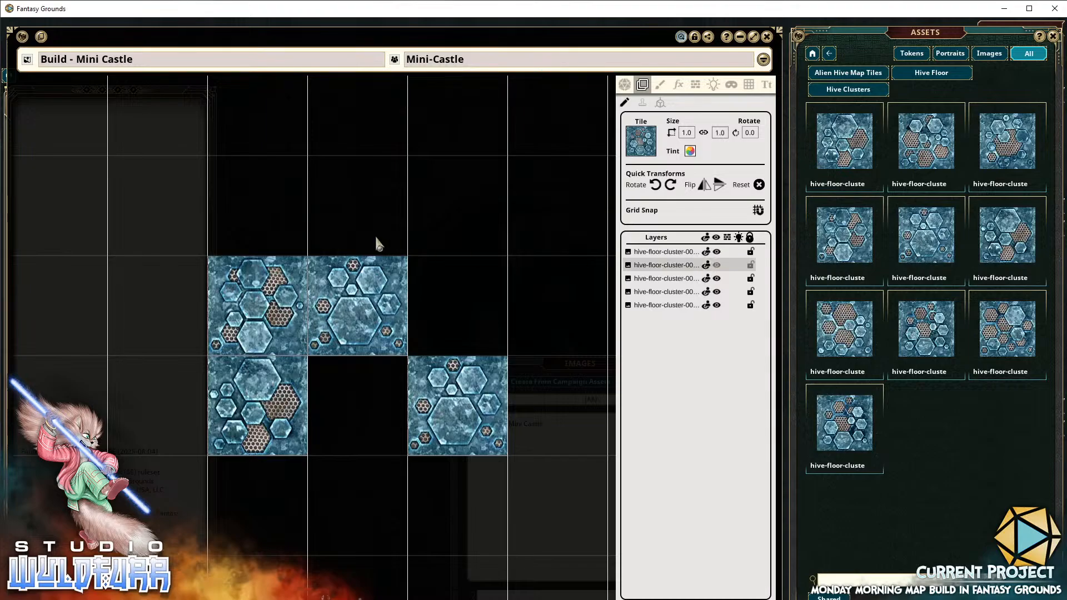
click(717, 265)
click(717, 265)
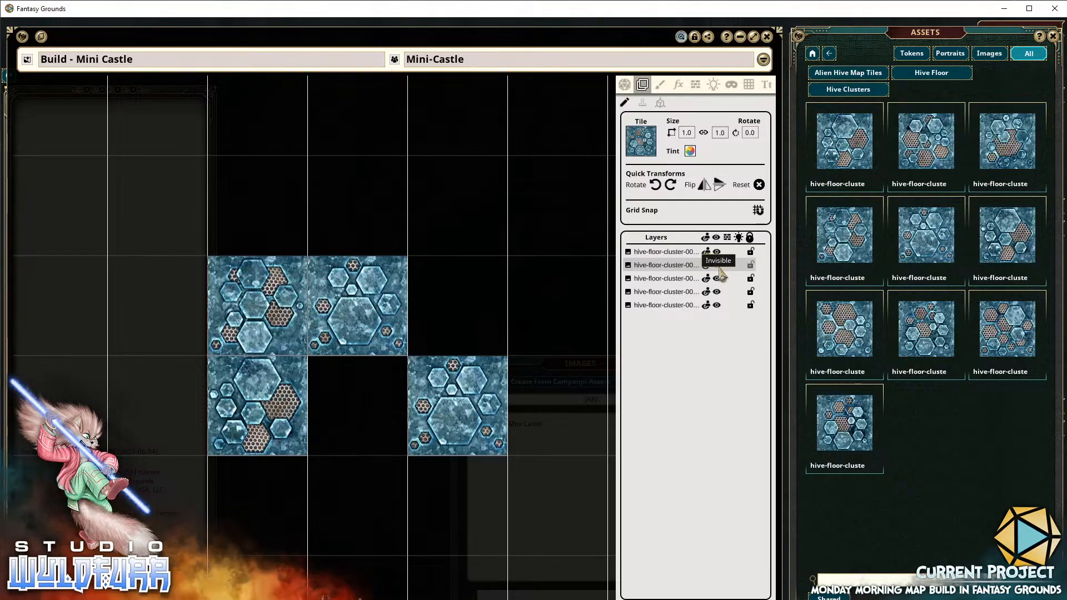
click(718, 267)
click(719, 267)
click(718, 267)
click(719, 267)
click(718, 271)
click(718, 271)
click(717, 271)
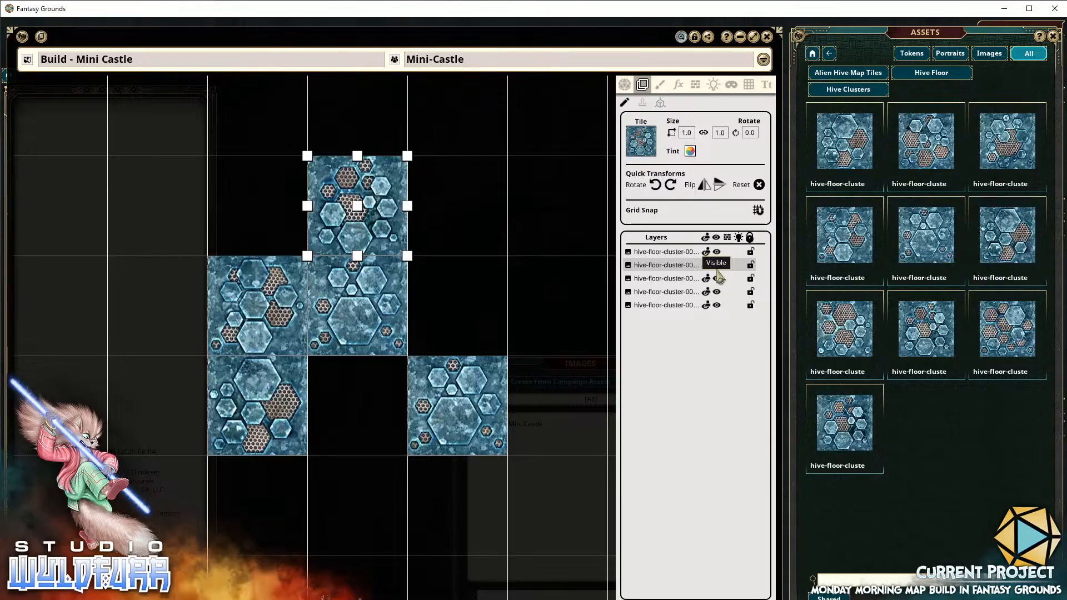
click(718, 271)
click(718, 270)
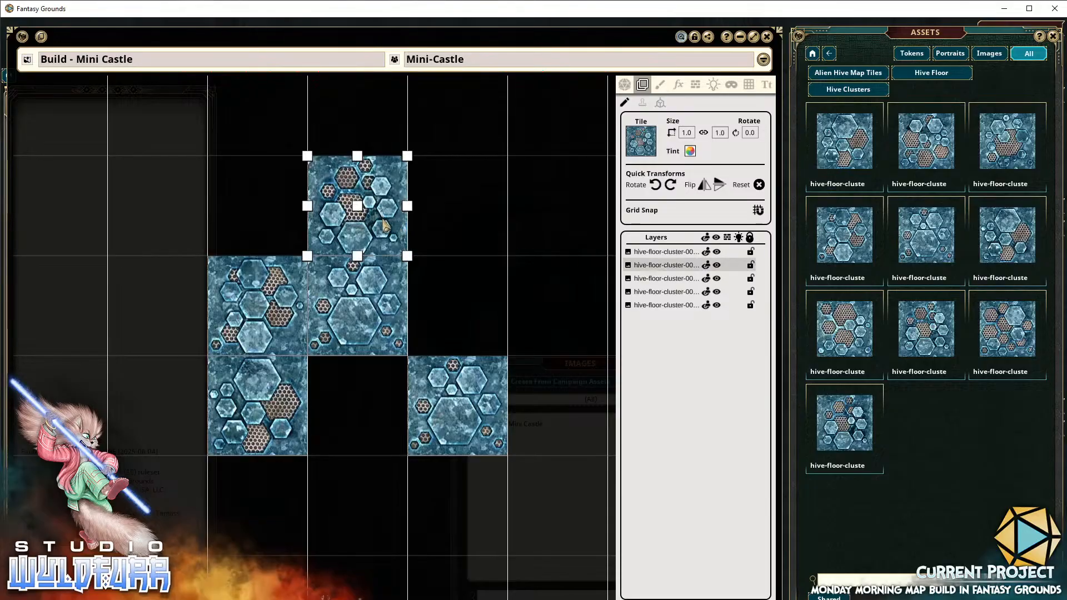
drag(386, 225, 392, 246)
click(718, 265)
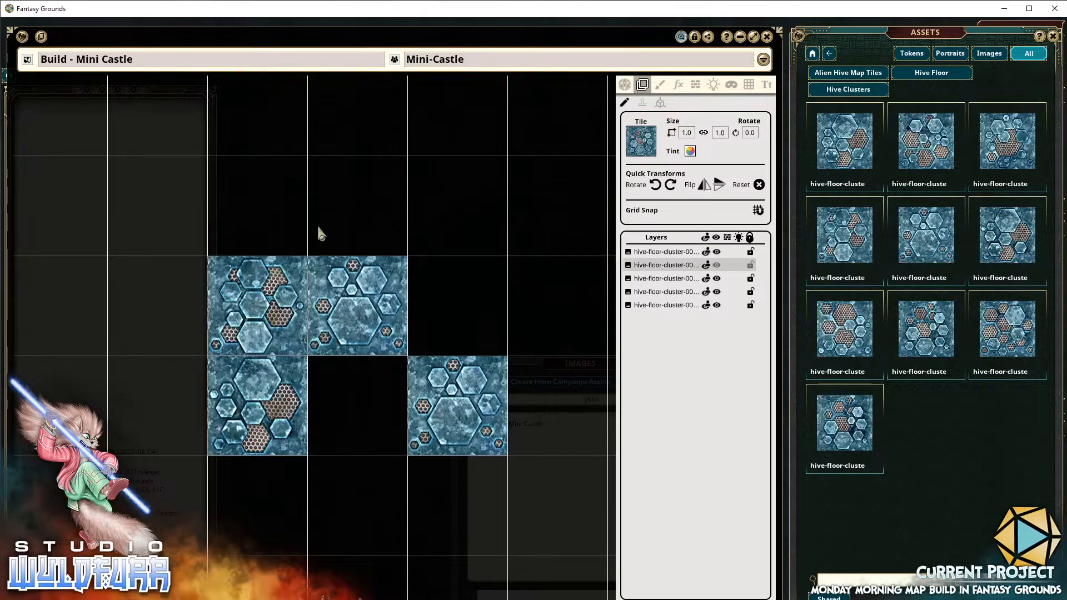
click(717, 265)
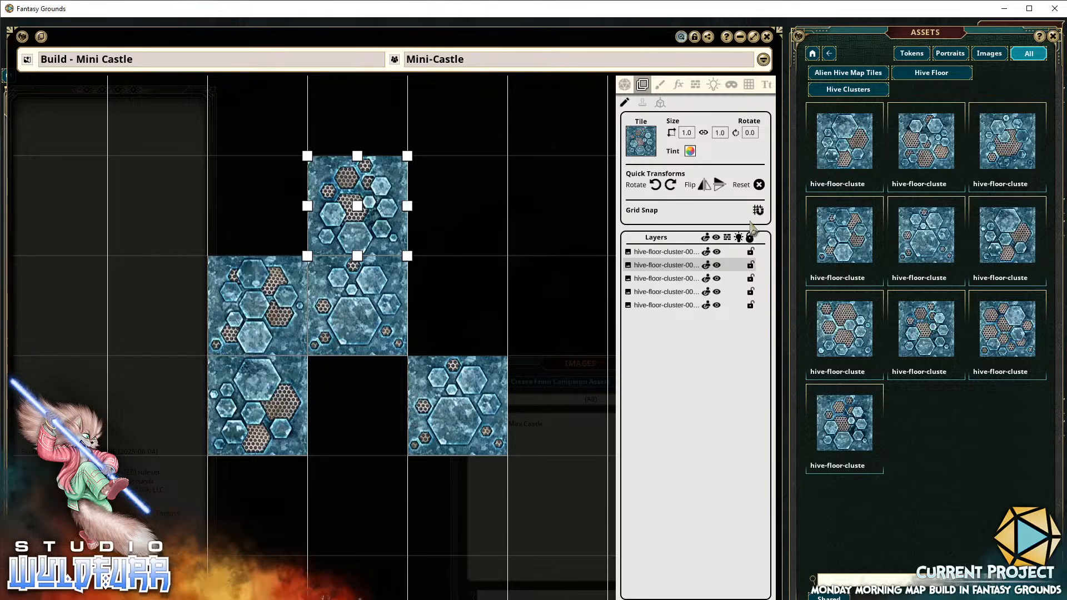
Lock the hive-floor-cluster-0007 layer and rearrange the unlocked tiles around it, placing one directly below it
click(751, 265)
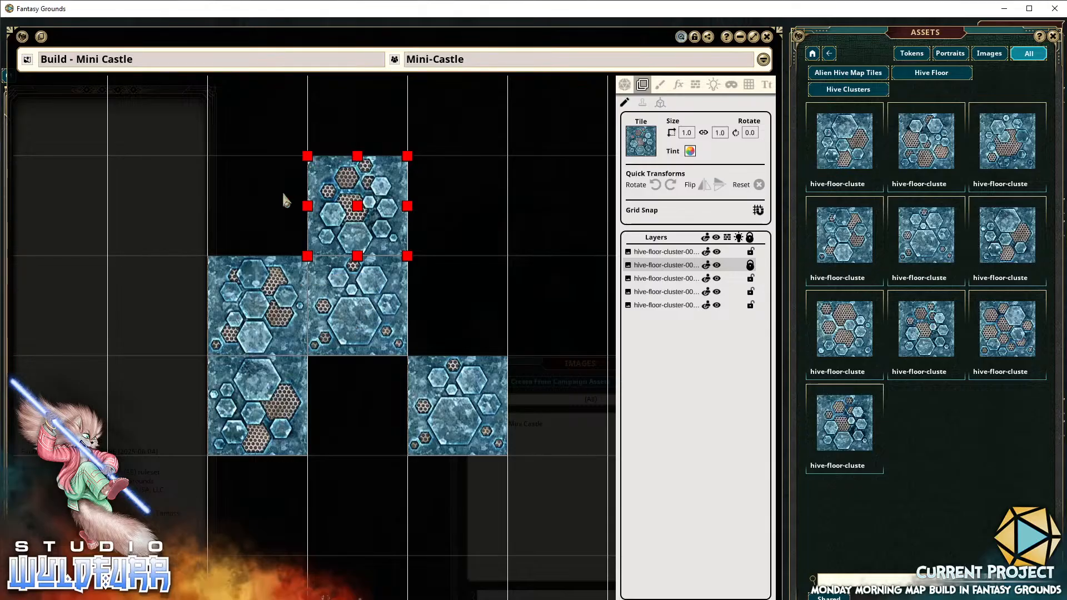
drag(250, 316, 151, 215)
drag(358, 314, 402, 252)
click(370, 242)
click(371, 238)
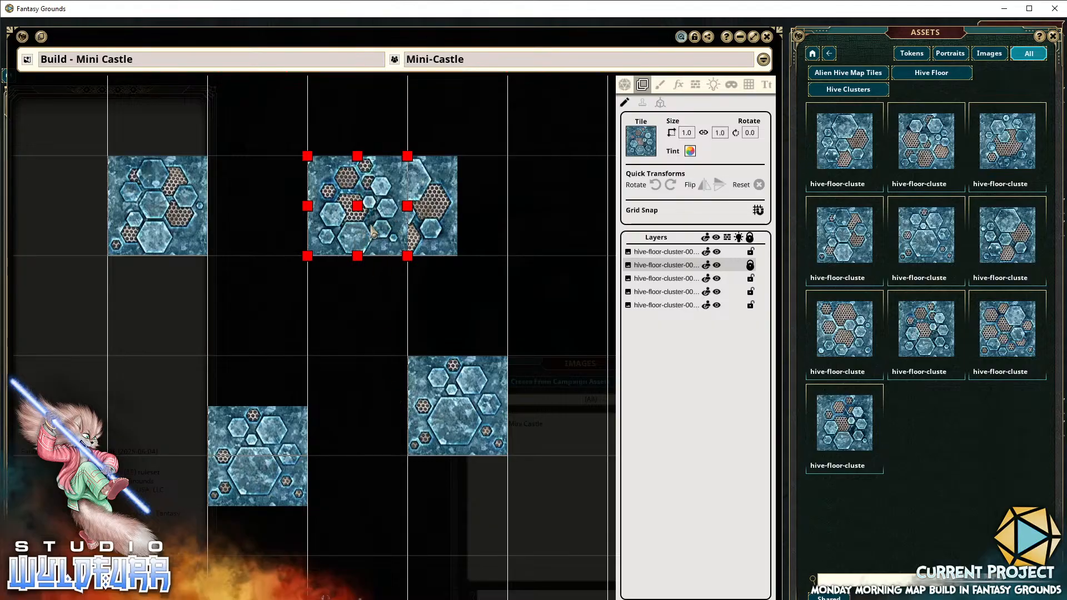
drag(453, 222, 347, 309)
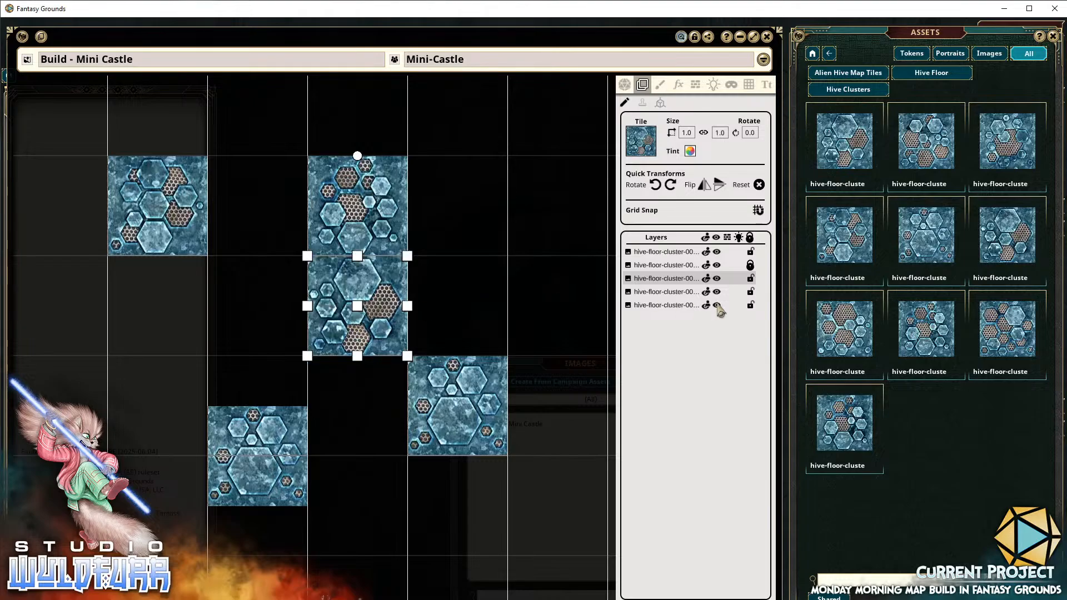
Unlock the hive-floor-cluster-0007 layer and select it
click(750, 265)
click(750, 265)
click(665, 265)
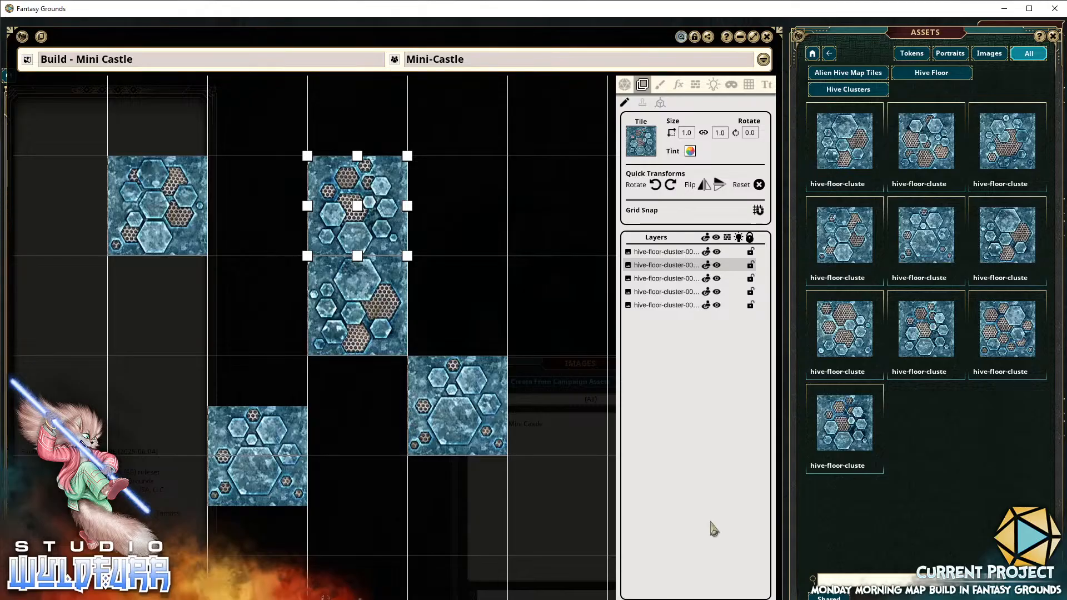
Add a folder to the layers and move three hive floor layers into it, including hive-floor-cluster-0007
click(690, 599)
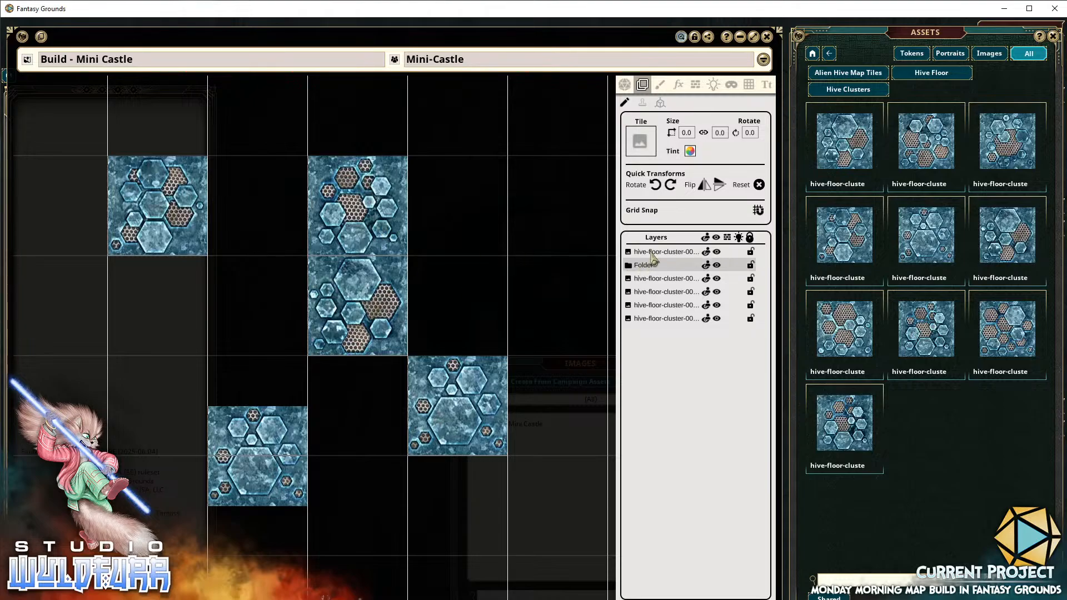
mouse_move(652, 252)
mouse_down()
mouse_move(654, 265)
mouse_move(646, 253)
mouse_up()
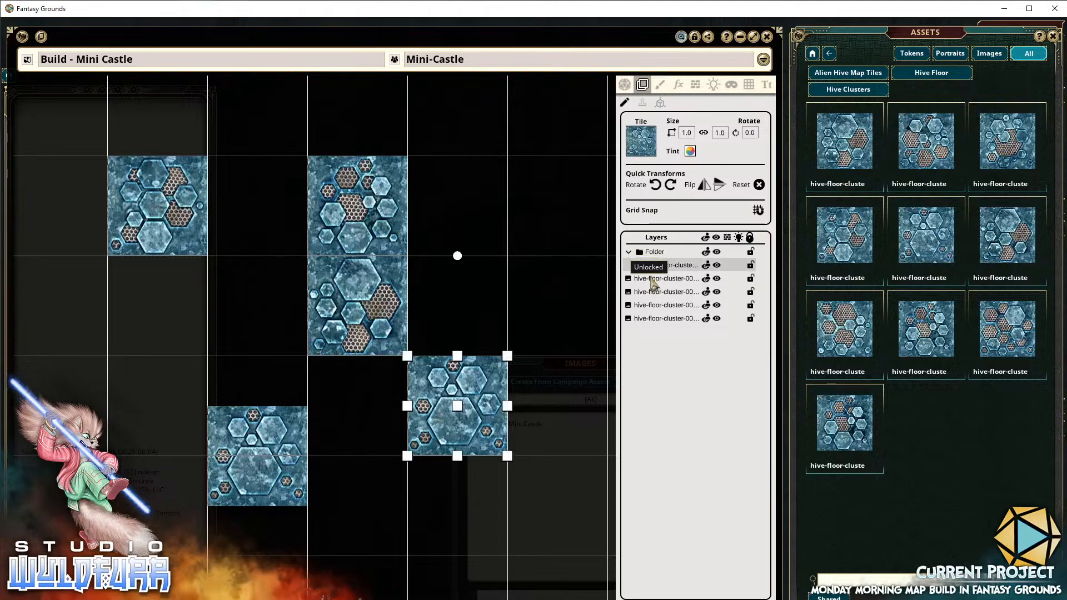
click(649, 282)
drag(655, 316, 653, 256)
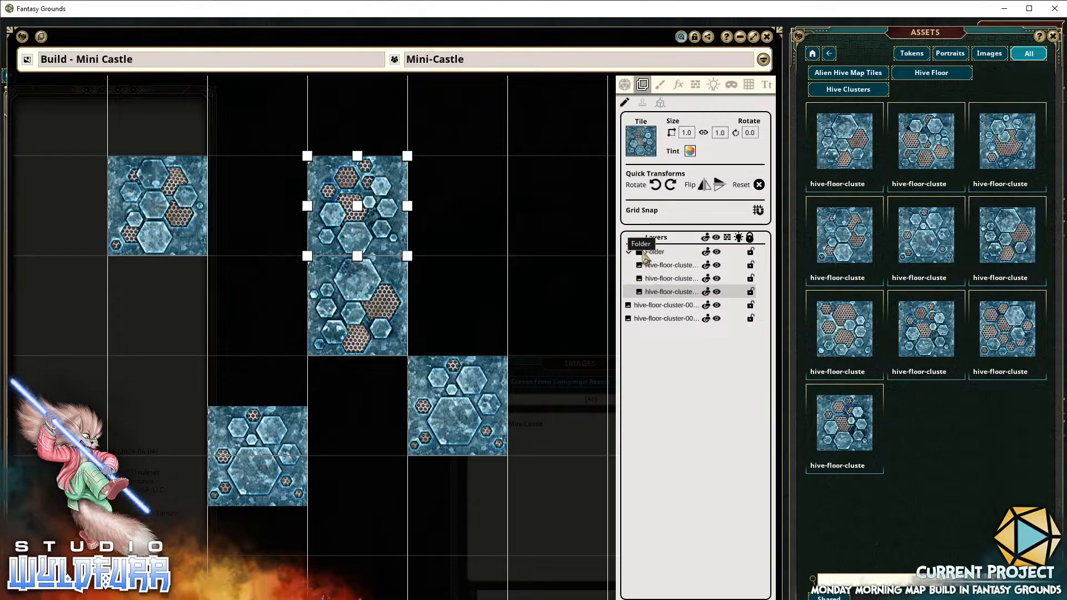
Hide and show the folder with its three tiles repeatedly, leaving it visible
click(718, 252)
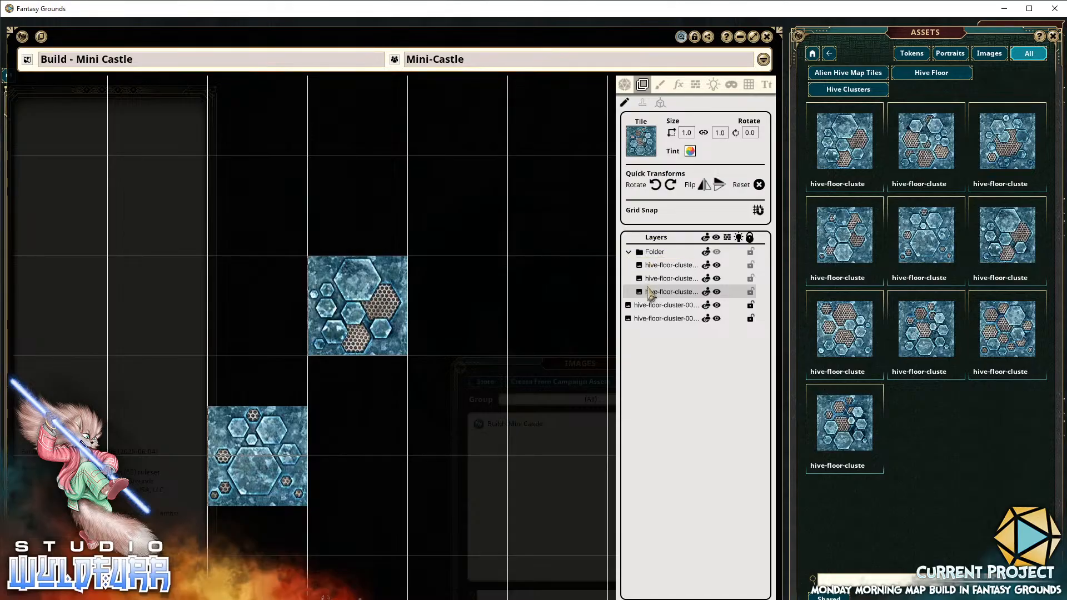
click(717, 252)
click(718, 253)
click(717, 252)
click(717, 252)
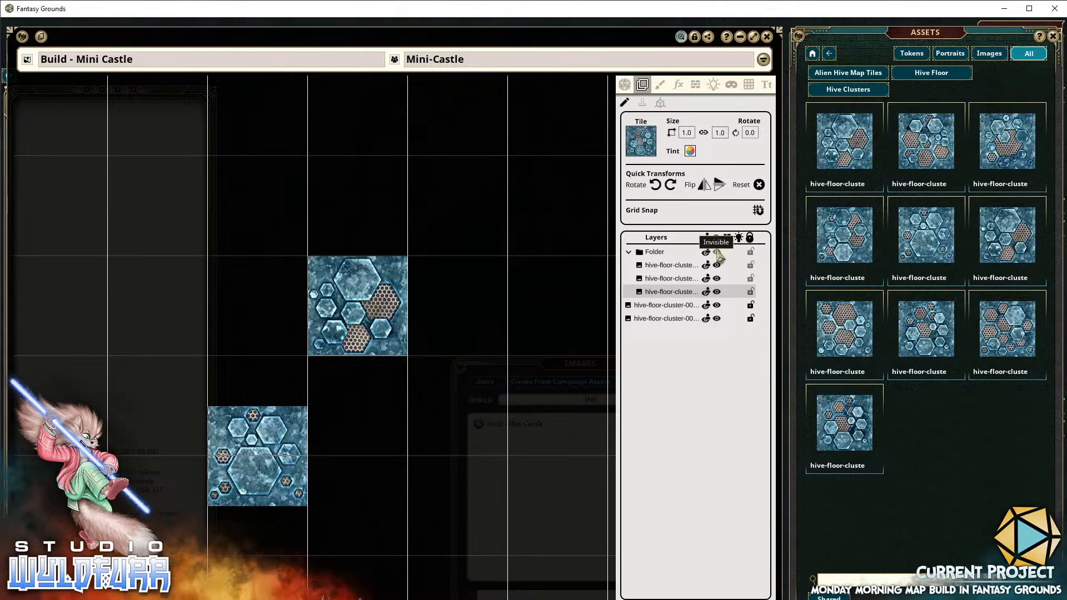
click(717, 251)
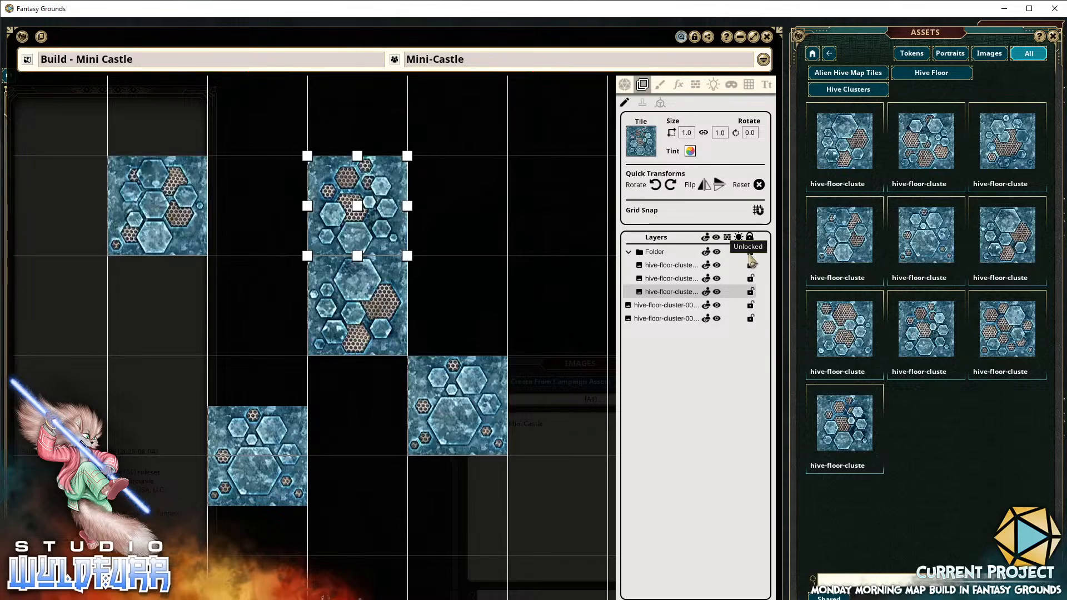
Lock the folder, and move the two tiles outside it half a grid square, the middle one up and the lowest one down
click(750, 252)
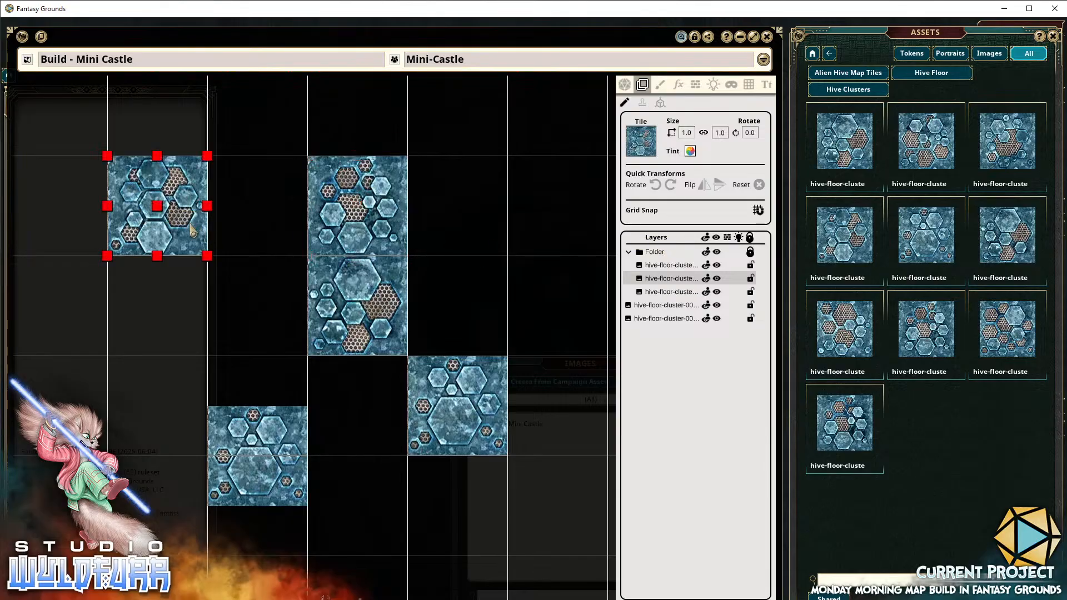
click(293, 302)
click(377, 331)
click(445, 391)
click(276, 434)
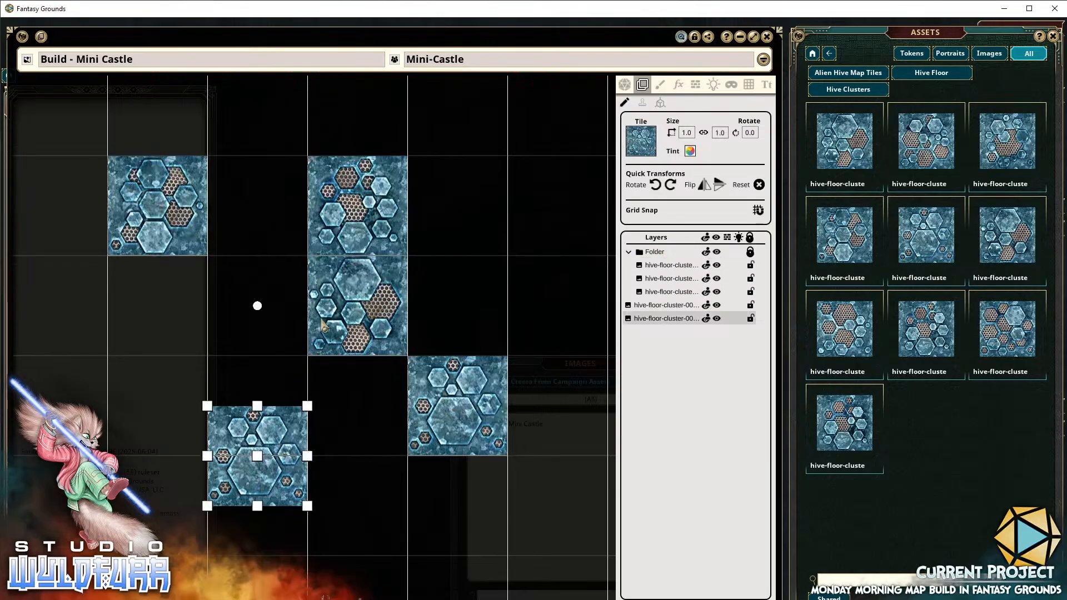
click(368, 273)
click(339, 239)
drag(348, 315, 398, 263)
drag(273, 434, 214, 492)
click(459, 400)
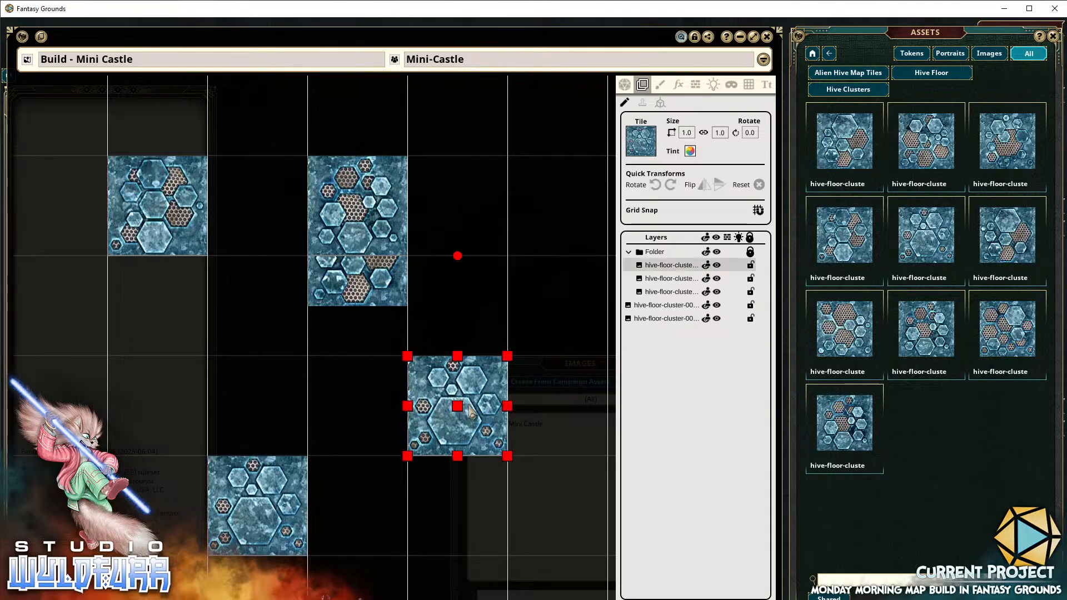
Check which tiles are locked by selecting the tiles inside and outside the folder one after another
click(164, 190)
click(360, 204)
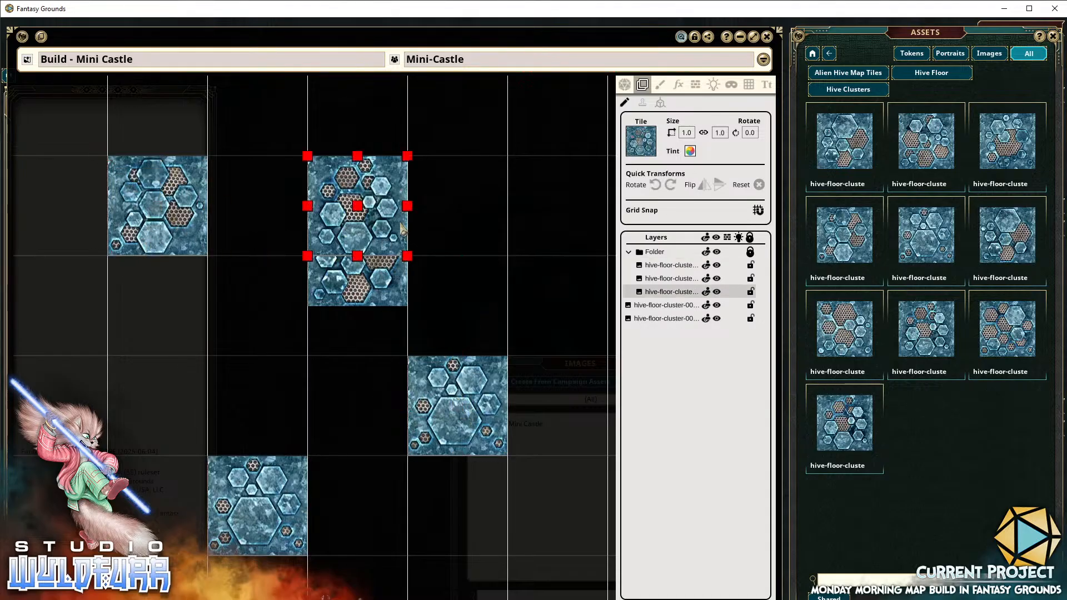
click(456, 391)
click(267, 489)
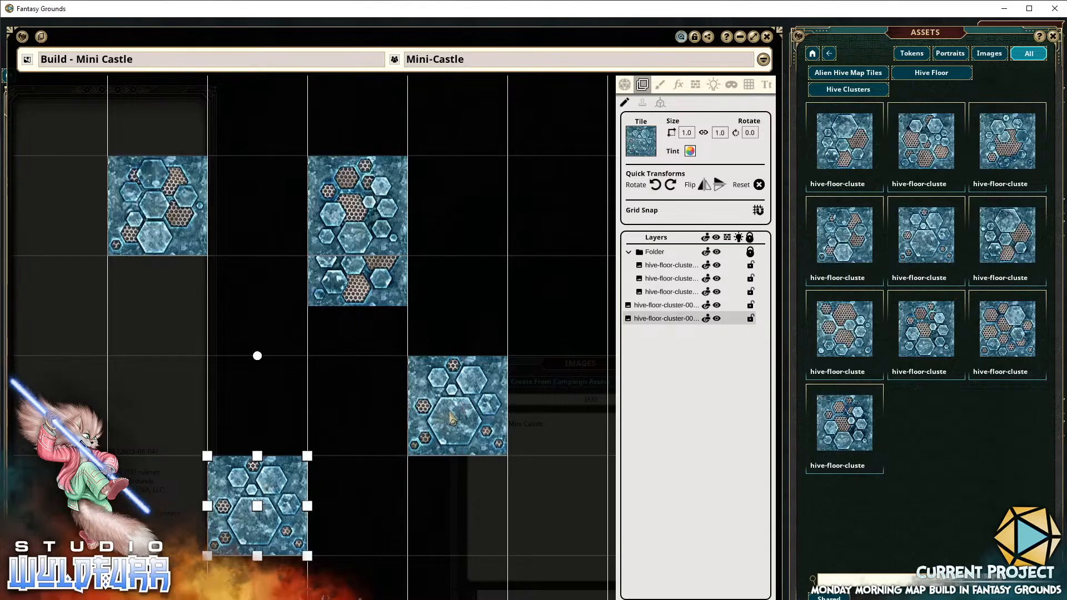
click(412, 434)
click(378, 218)
click(151, 229)
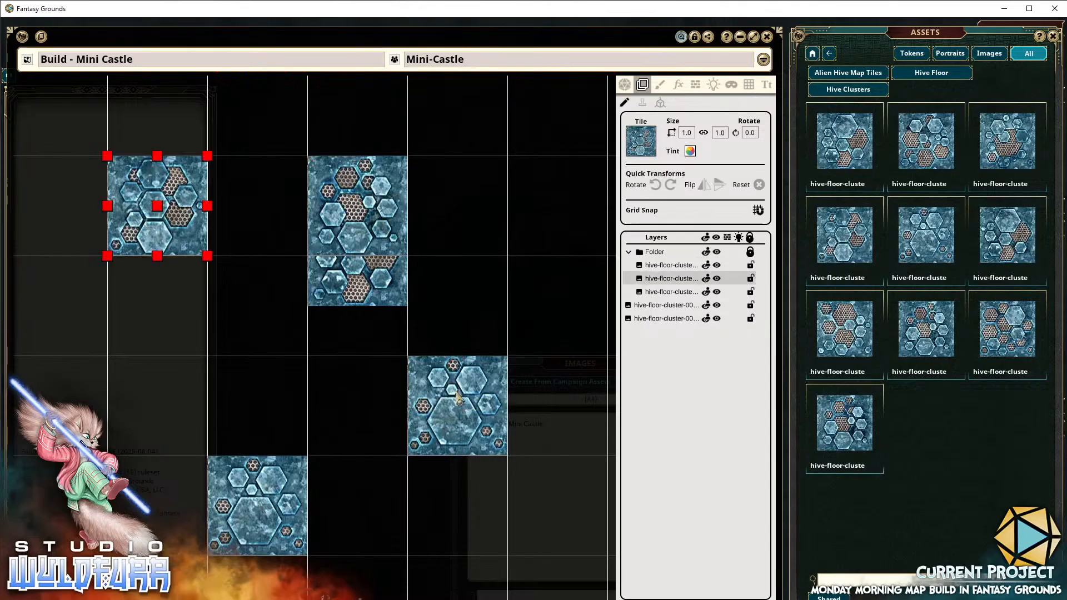
click(485, 371)
click(392, 221)
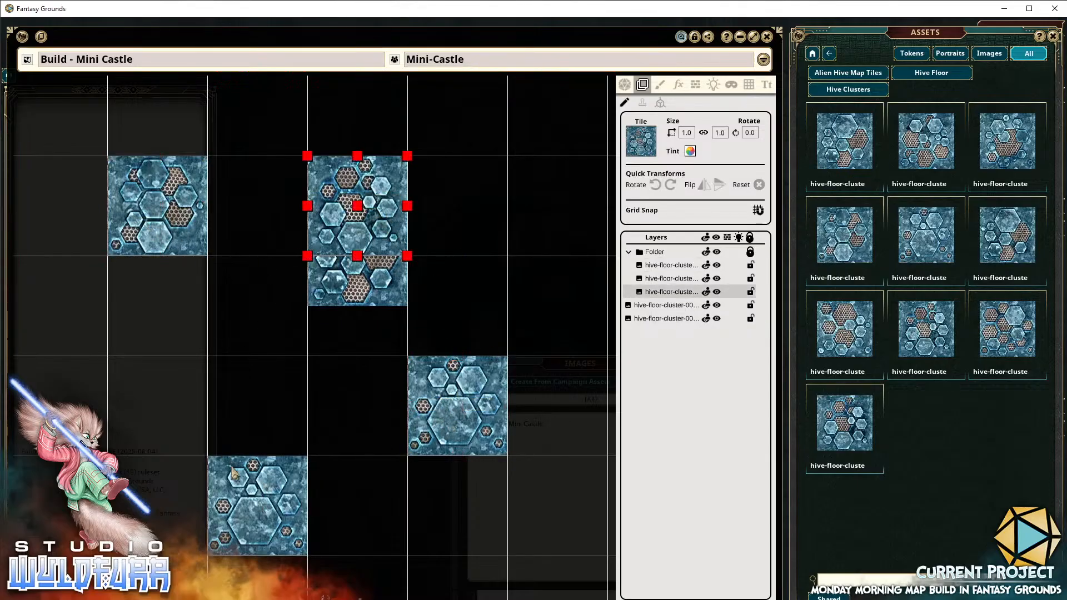
click(236, 473)
click(159, 220)
click(378, 225)
Select the folder, collapse its contents and unlock it
click(657, 252)
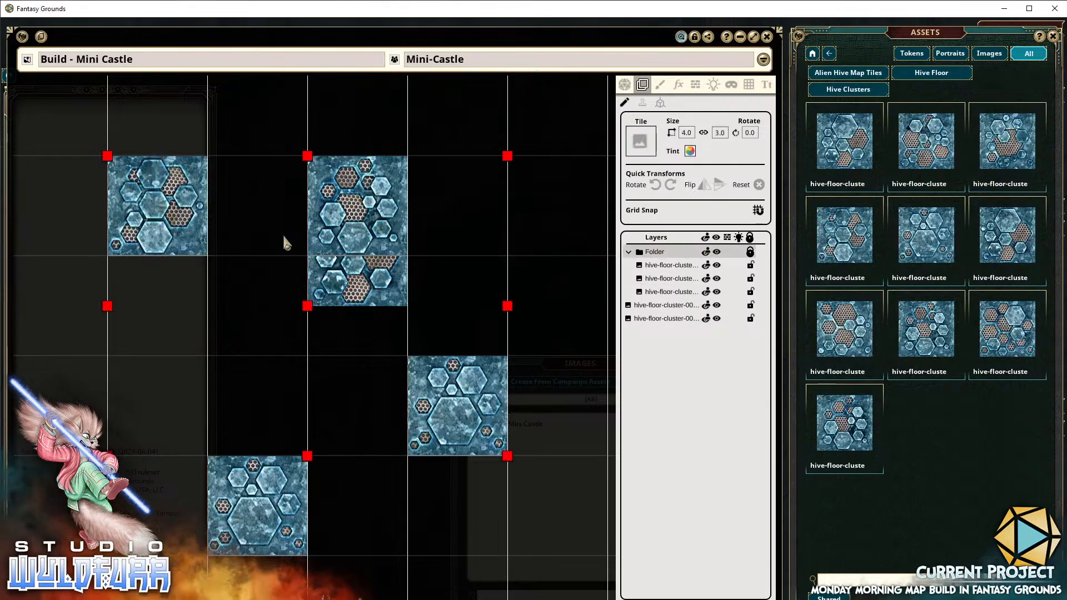
click(629, 252)
click(751, 252)
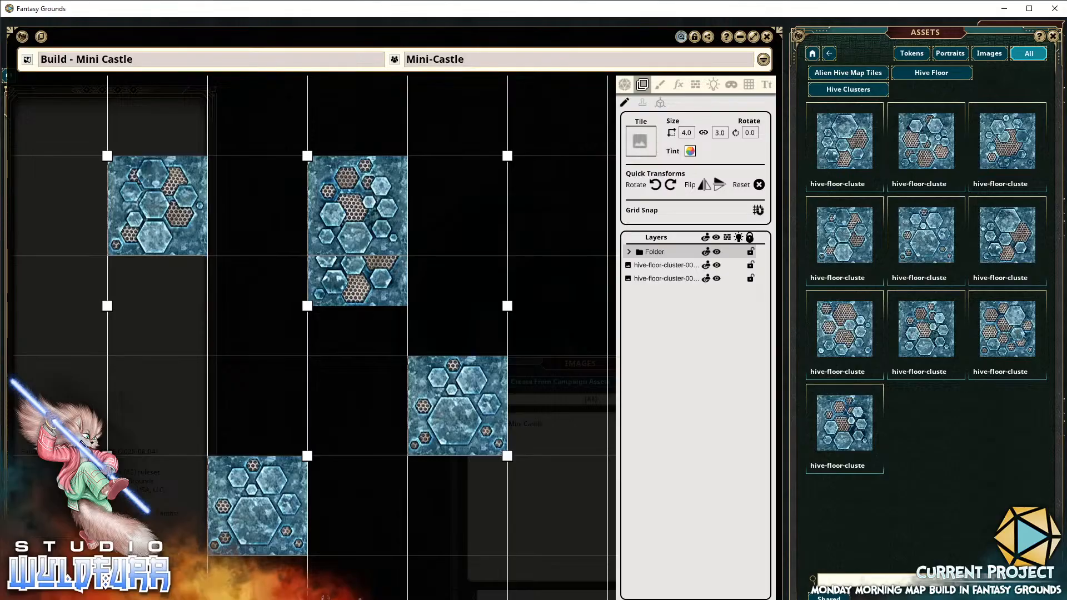
Shorten the map and Assets windows to reveal their lower controls, and delete the folder together with its tiles
drag(515, 599, 515, 585)
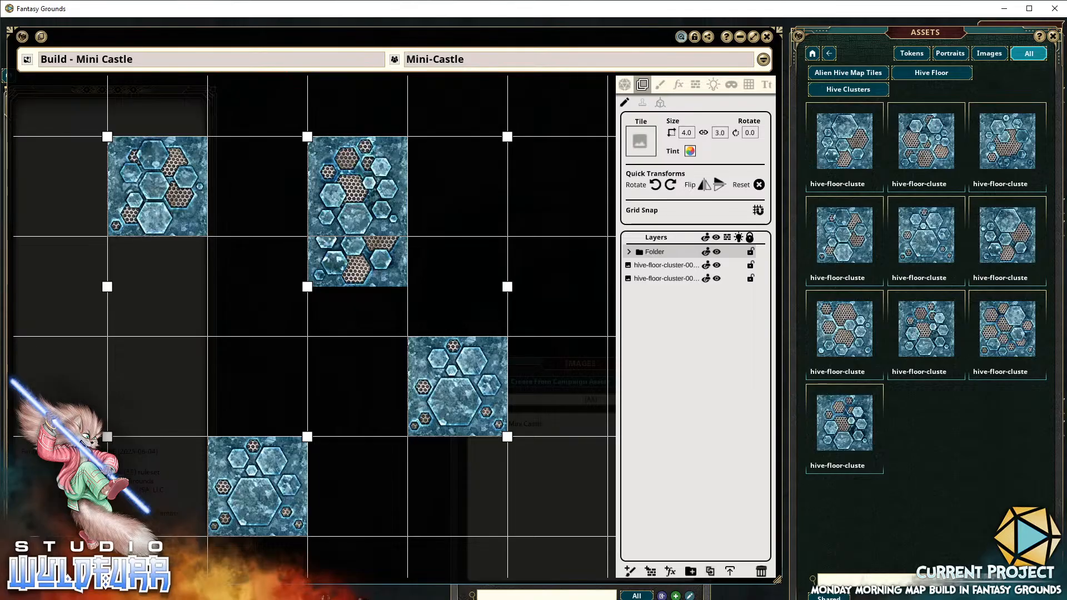
drag(829, 599, 830, 586)
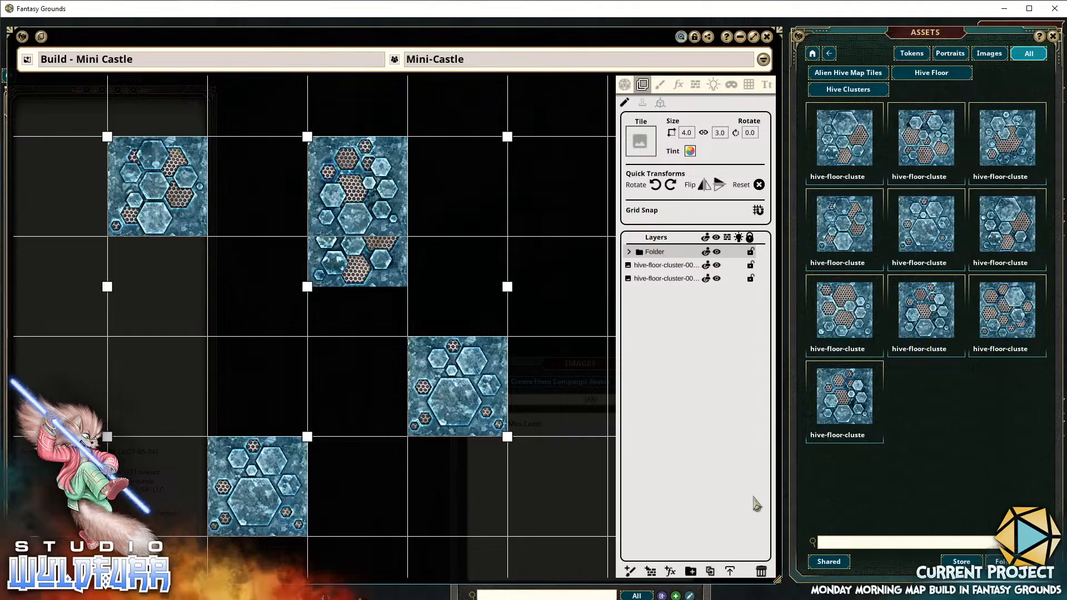
click(759, 572)
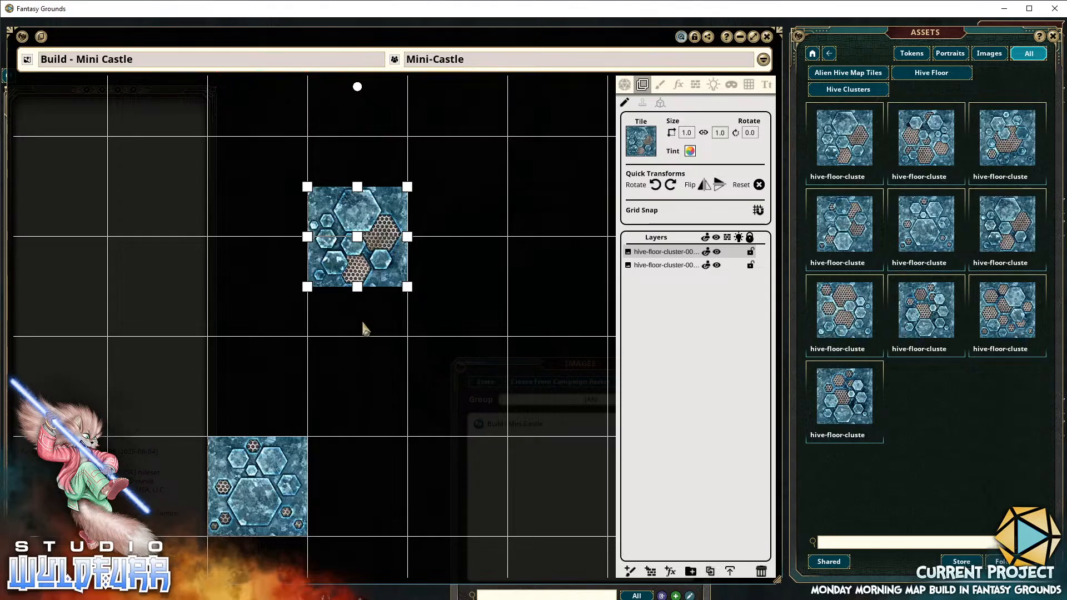
Delete the hive-floor-cluster-0004 tile, and move the remaining tile half a grid square down
click(272, 503)
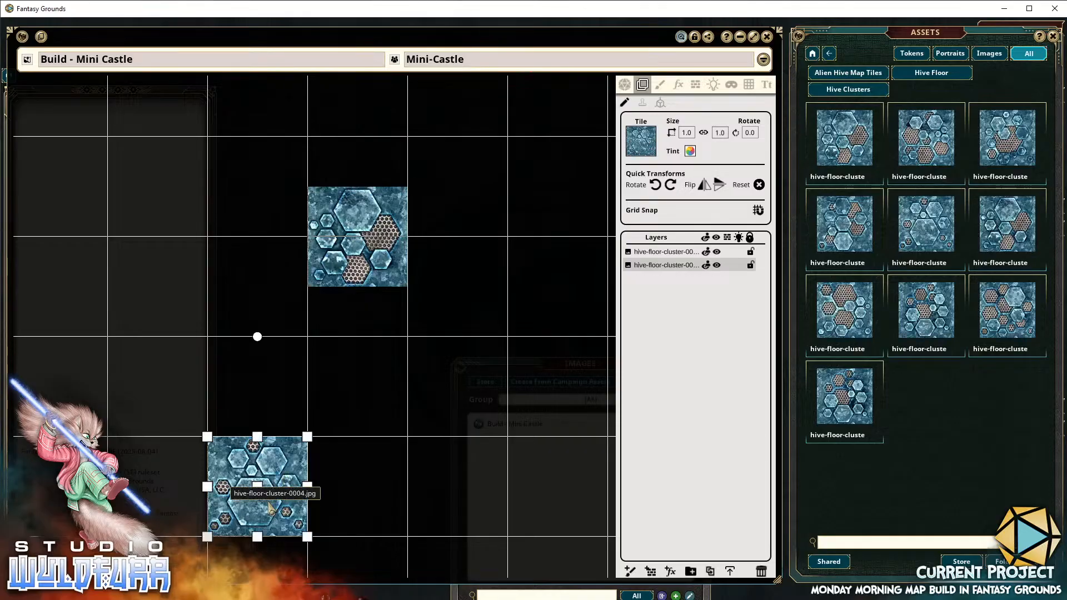
drag(272, 503, 239, 339)
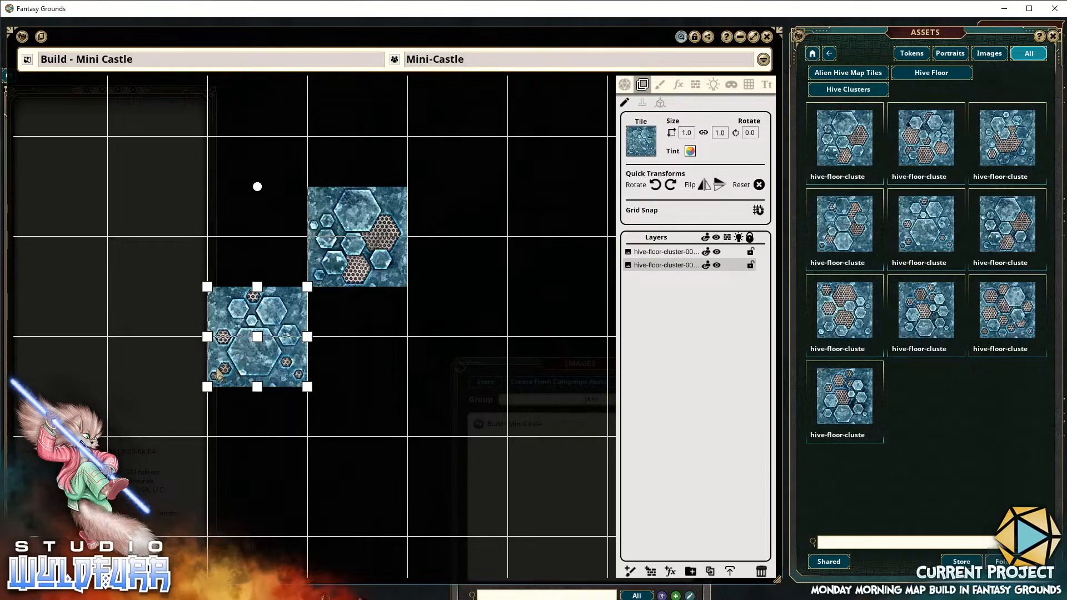
click(761, 573)
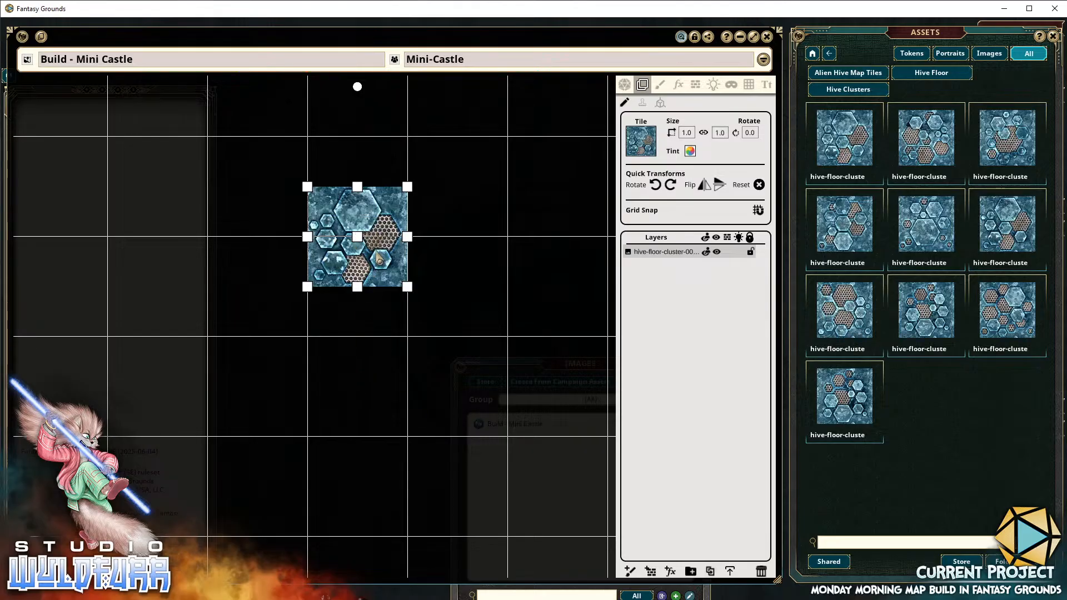
drag(378, 257, 337, 316)
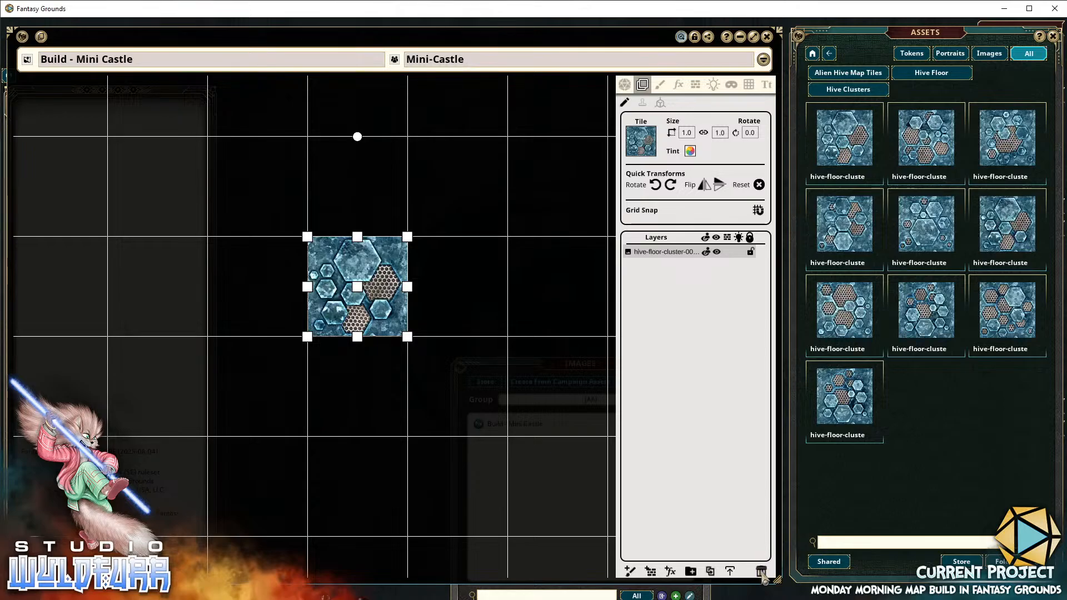
Delete the selected tile and place two hive-floor-cluster-0007 tiles in the same grid row, leaving one empty square between them
click(760, 573)
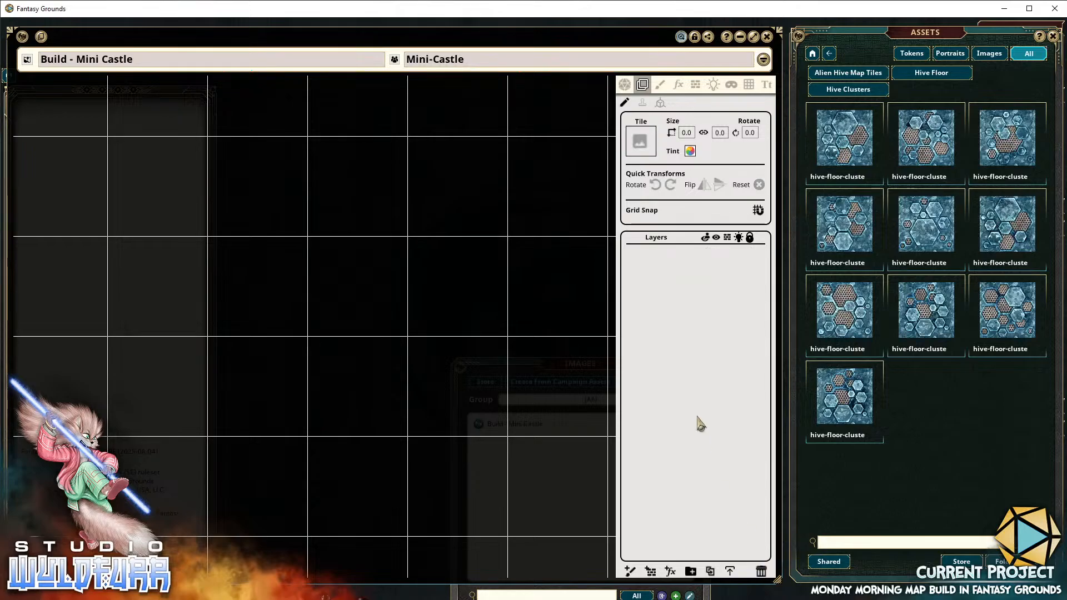
drag(843, 396, 242, 284)
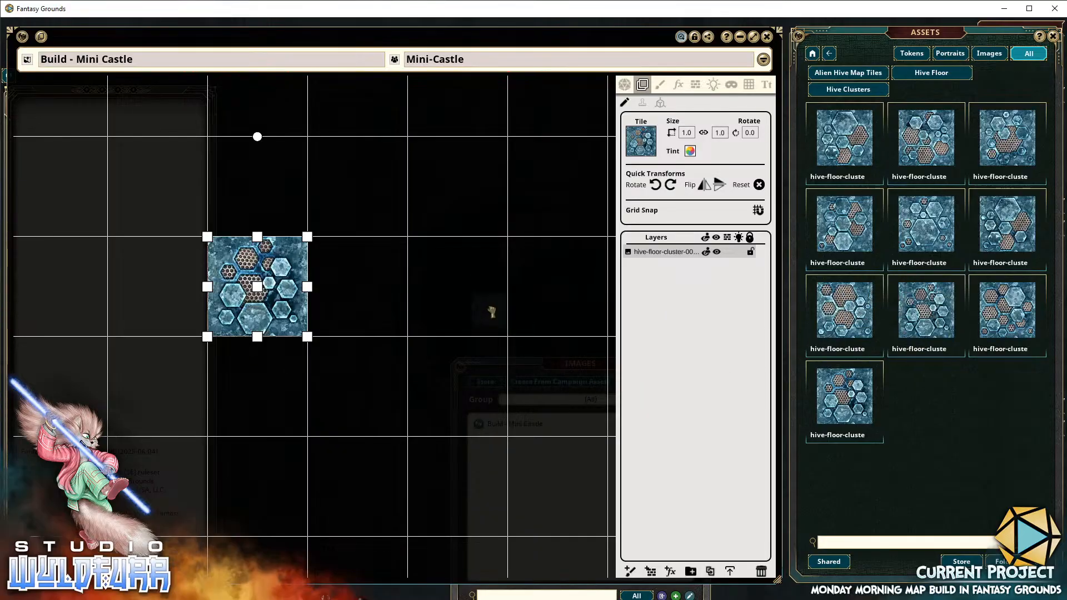
drag(492, 311, 473, 327)
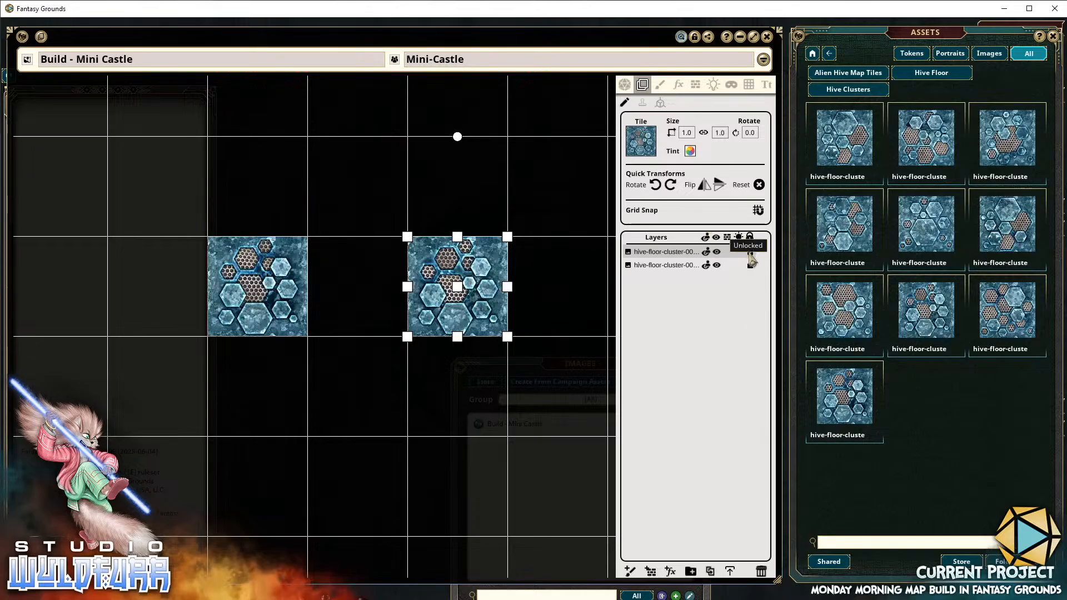
Lock the second placed hive-floor-cluster-0007 tile and delete the unlocked one
click(750, 252)
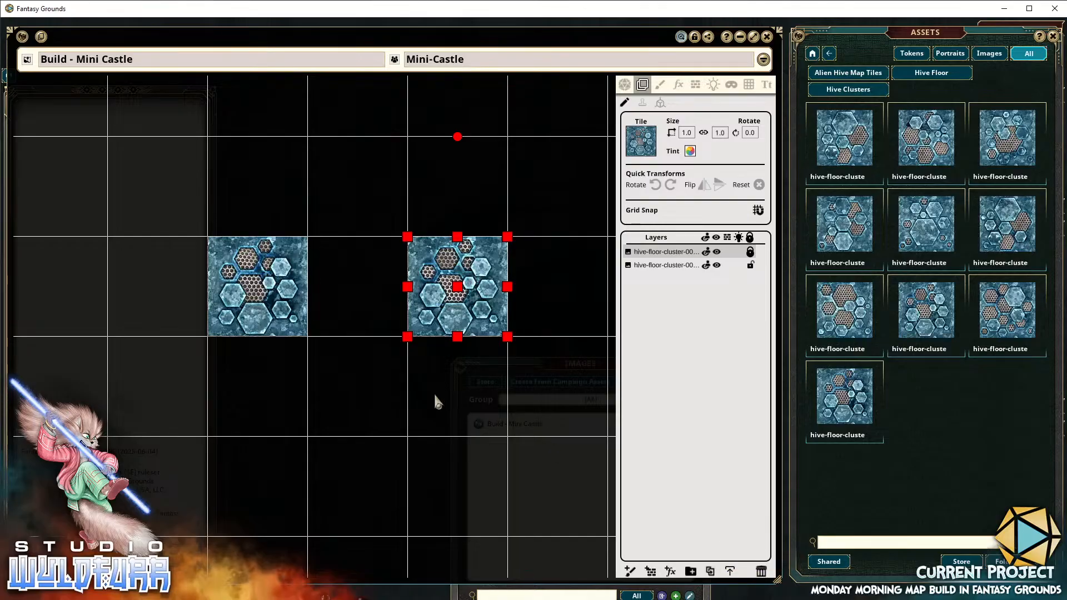
click(234, 314)
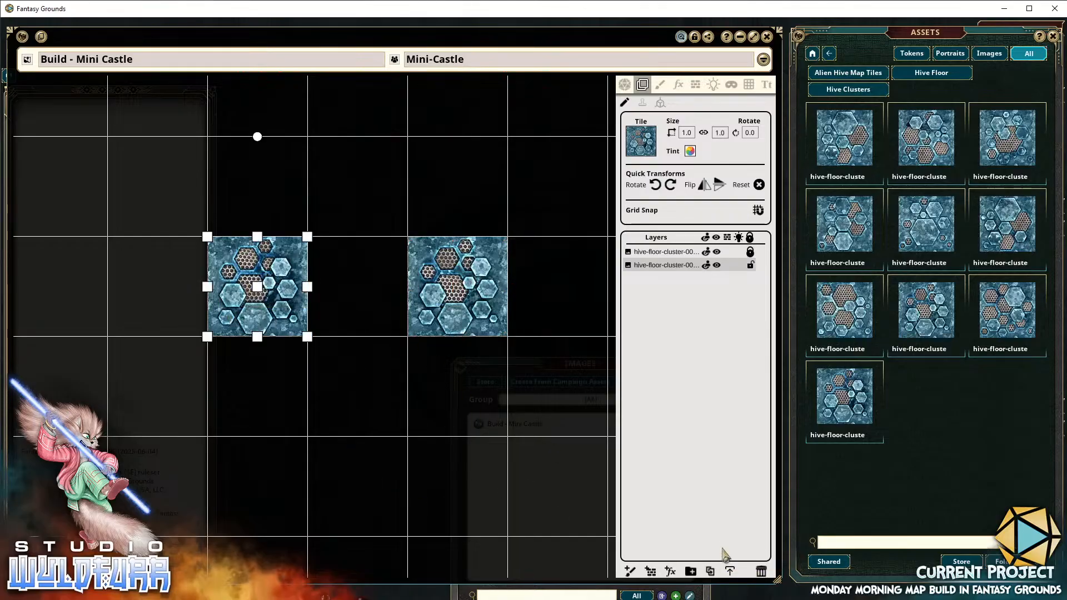
click(762, 573)
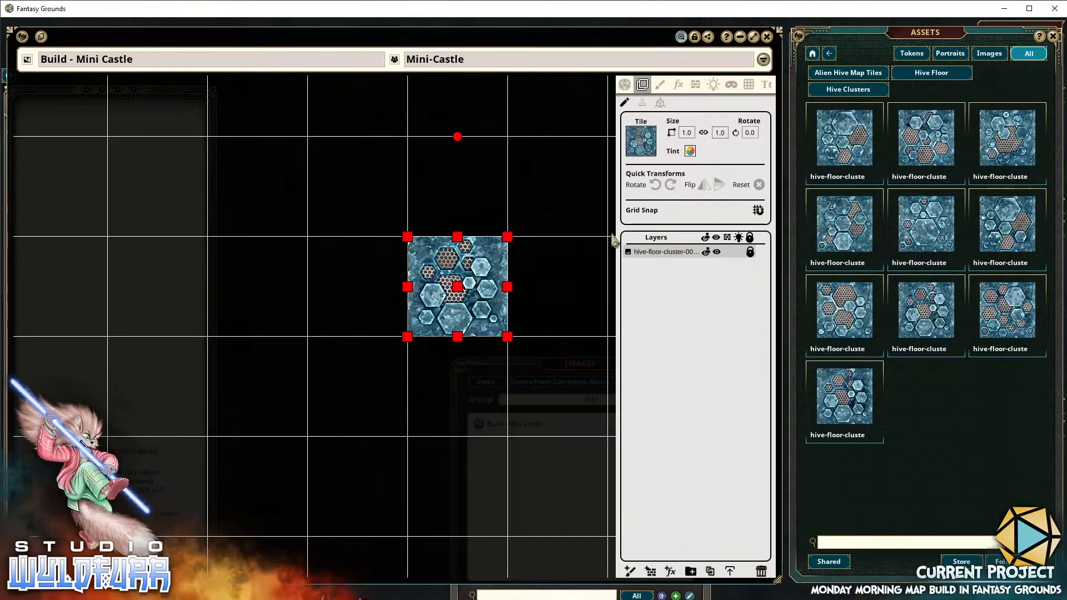
Unlock the remaining tile and move it two grid squares to the left
click(750, 252)
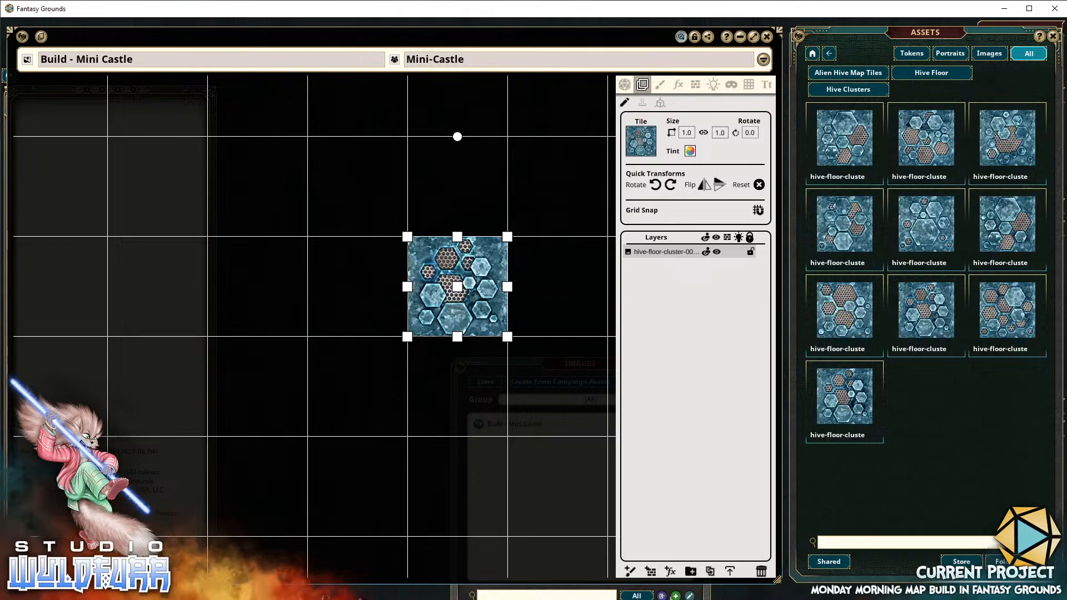
drag(439, 311, 268, 308)
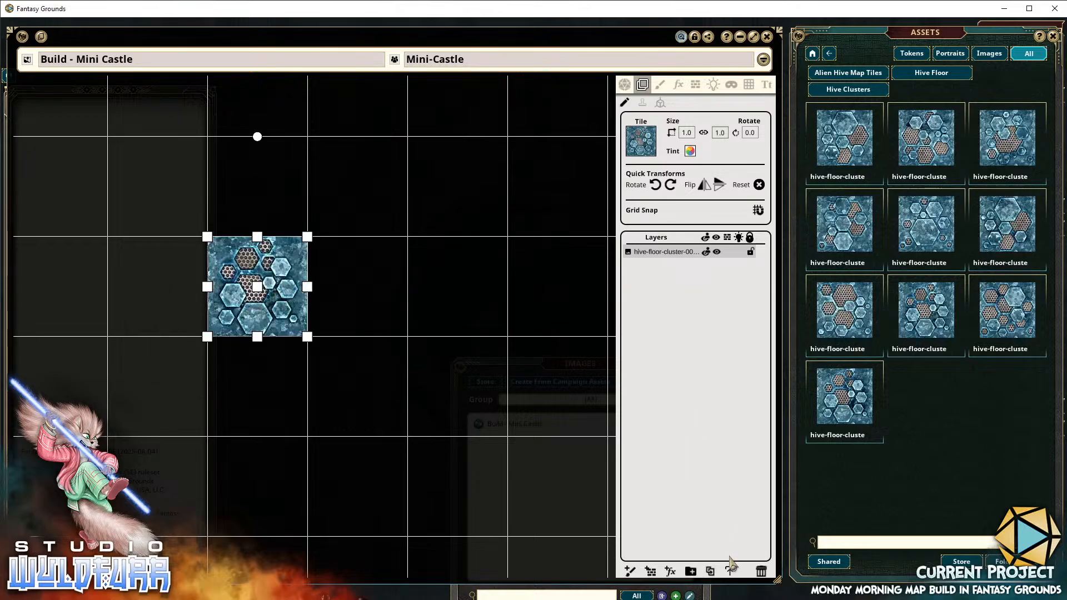
Add a new layer folder and put the hive-floor-cluster-0007 tile inside it
click(690, 572)
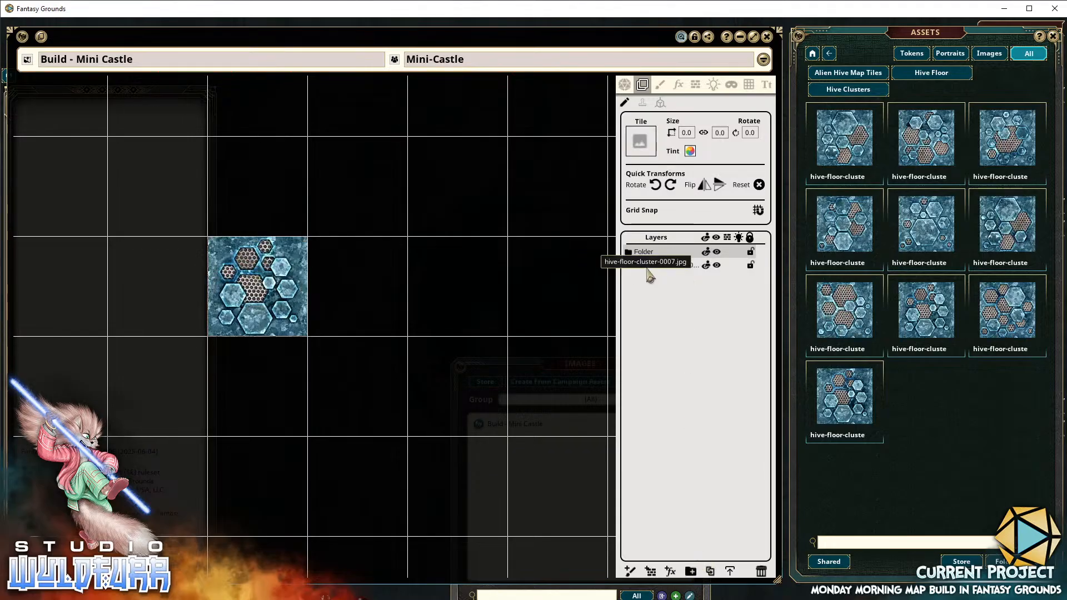
click(648, 268)
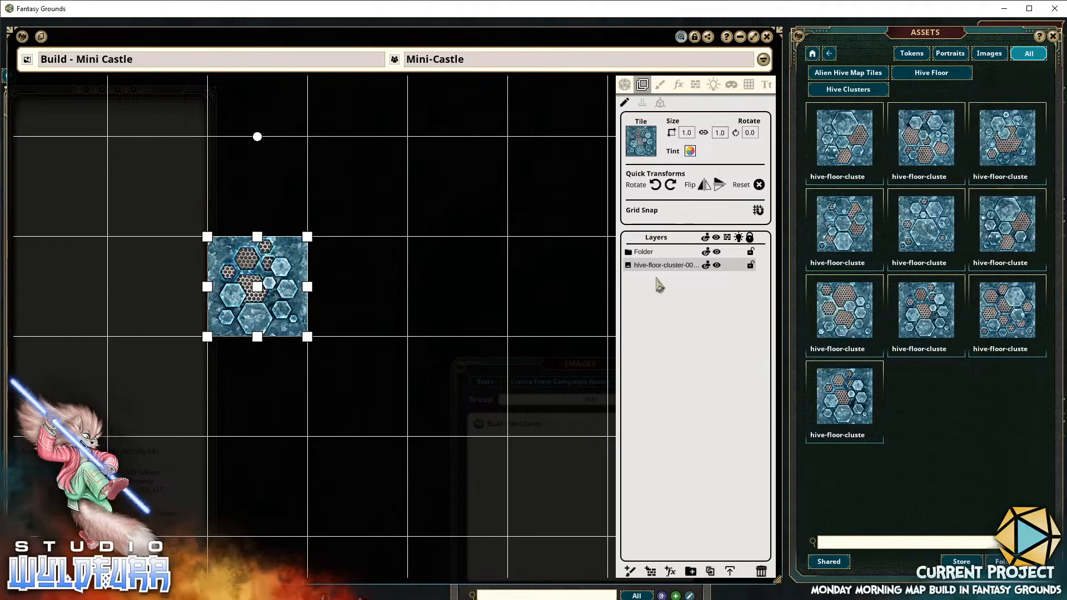
drag(660, 273, 645, 258)
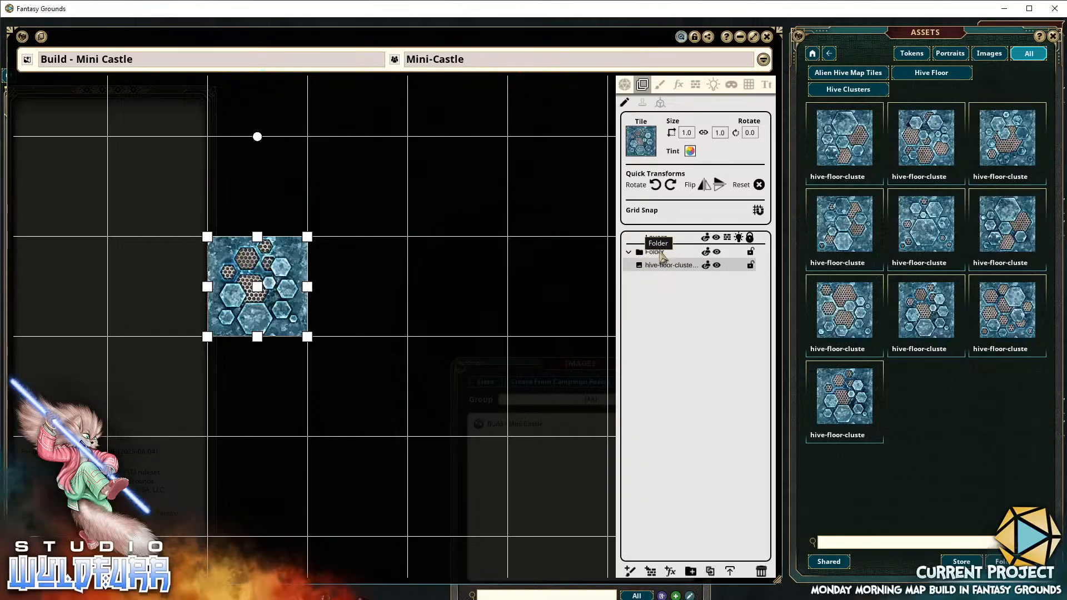
Examine how the folder hides and reveals its tile layer by collapsing and expanding it several times, leaving it collapsed
click(630, 253)
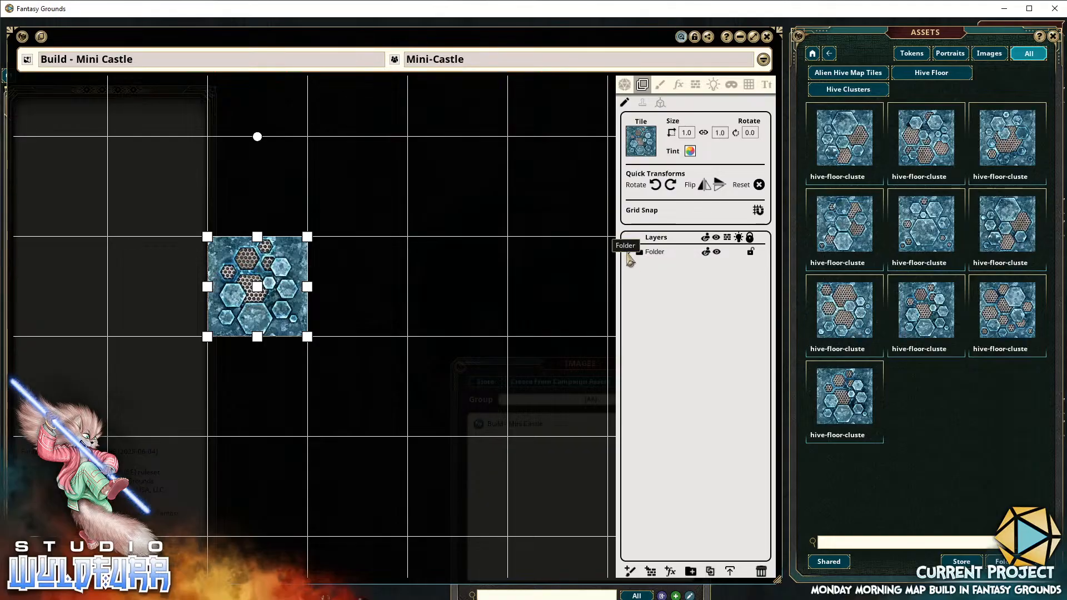
click(629, 254)
click(629, 254)
double_click(628, 255)
click(627, 256)
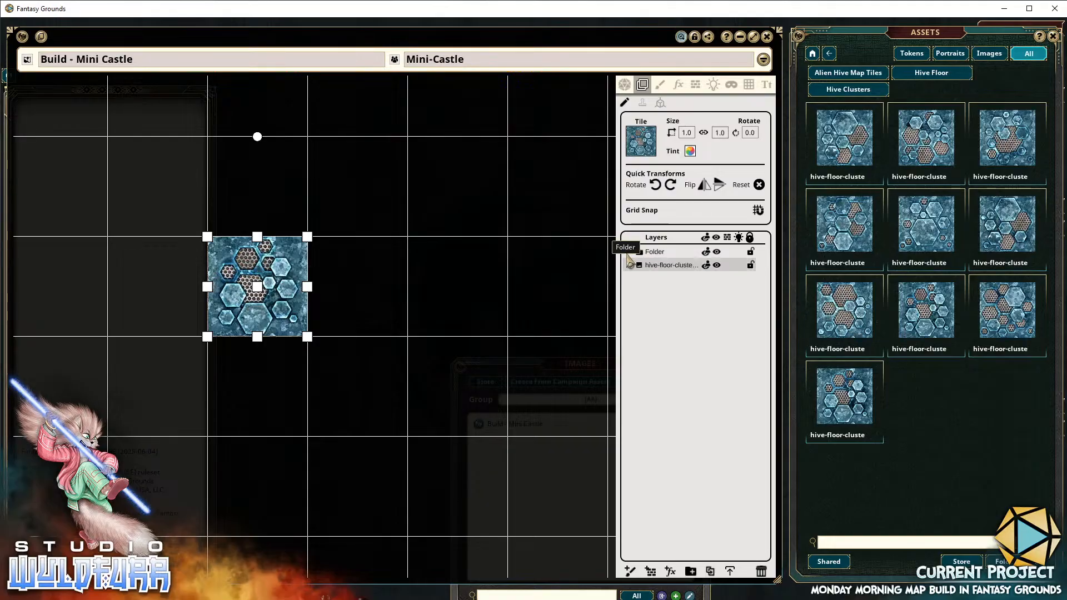
click(630, 255)
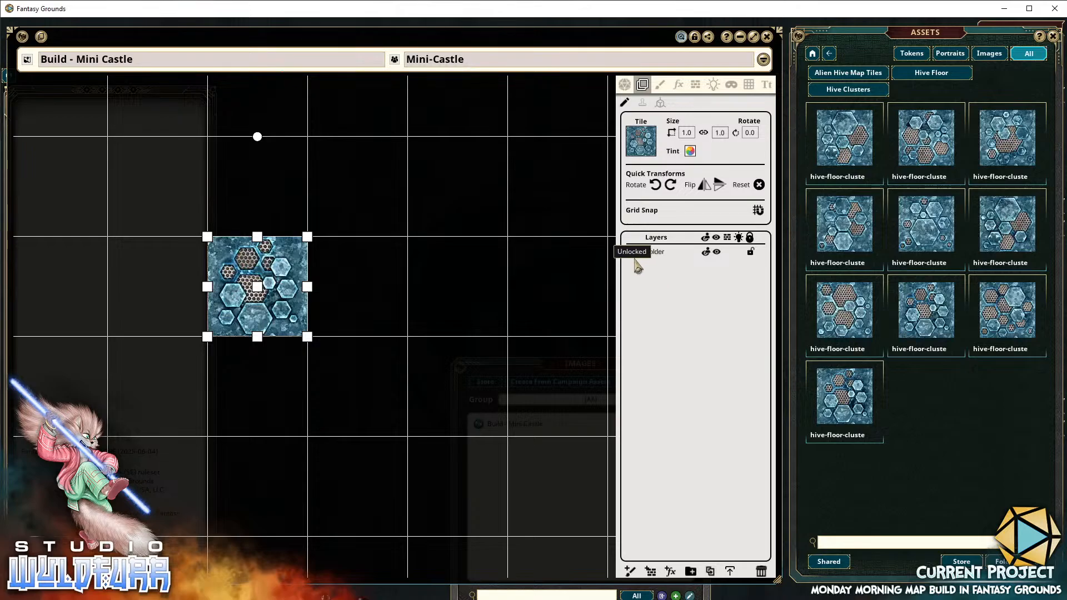
click(635, 256)
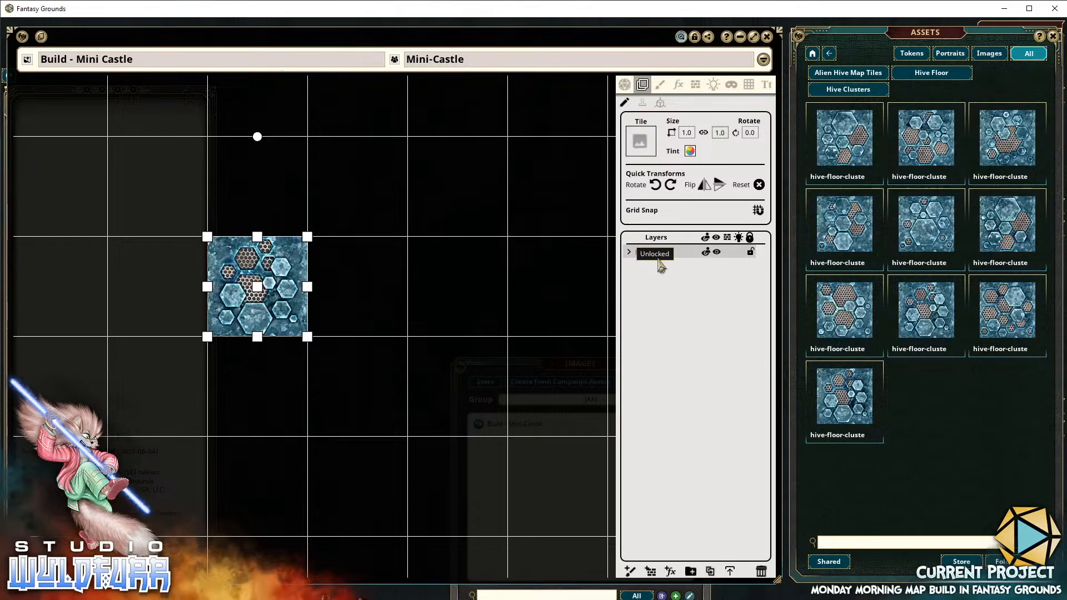
click(631, 256)
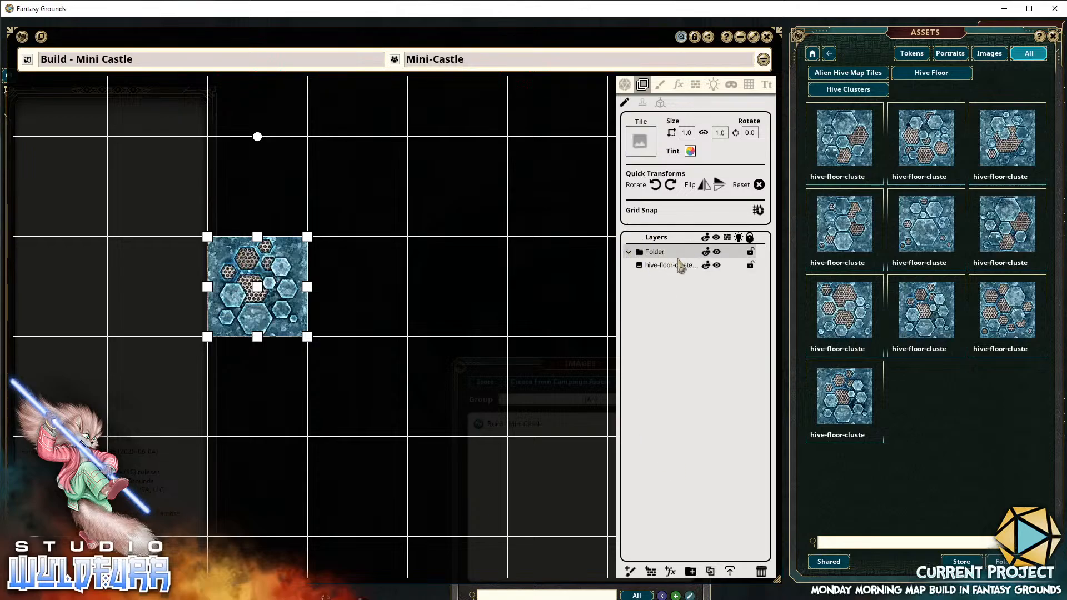
click(631, 257)
click(629, 257)
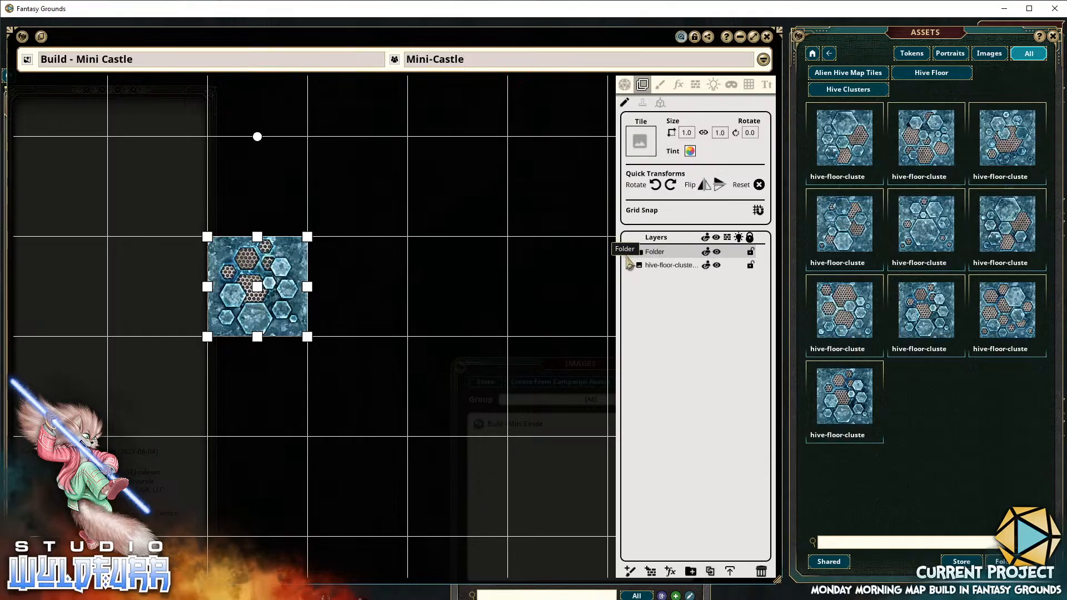
click(630, 258)
click(630, 256)
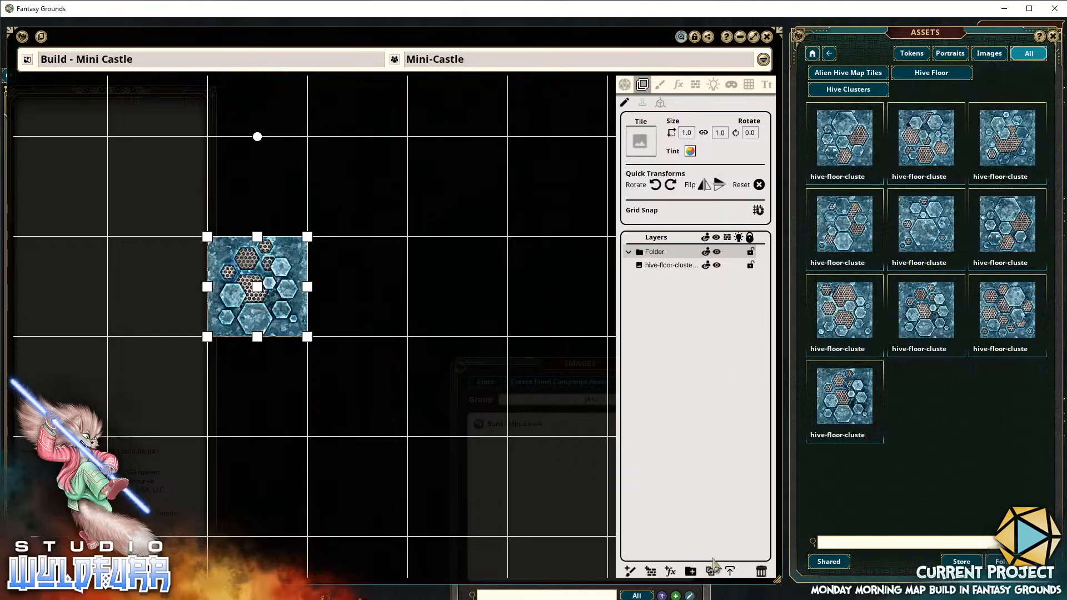
click(629, 252)
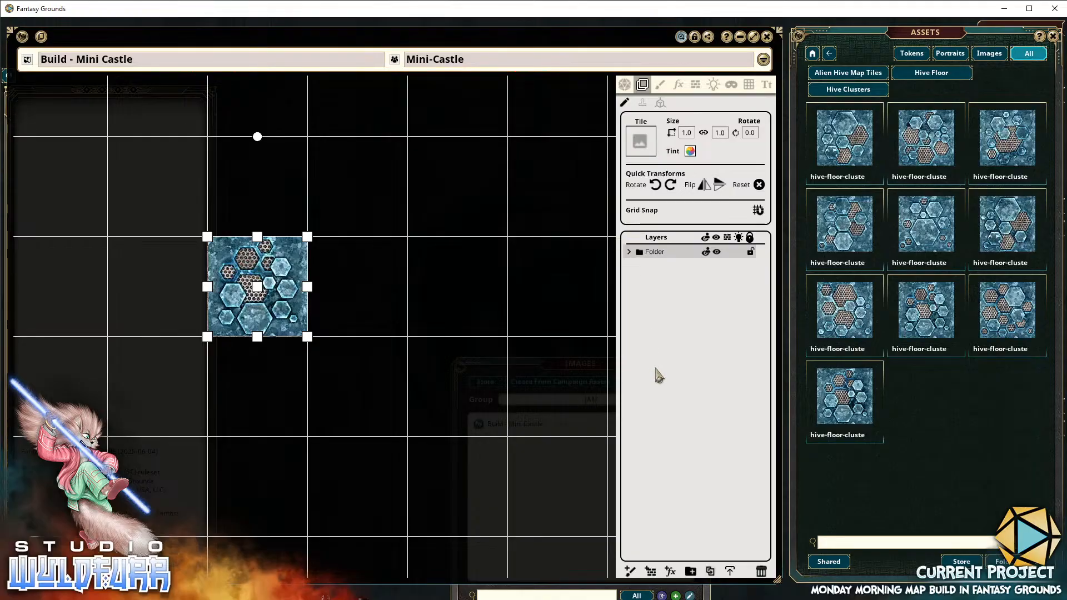
click(630, 253)
click(631, 253)
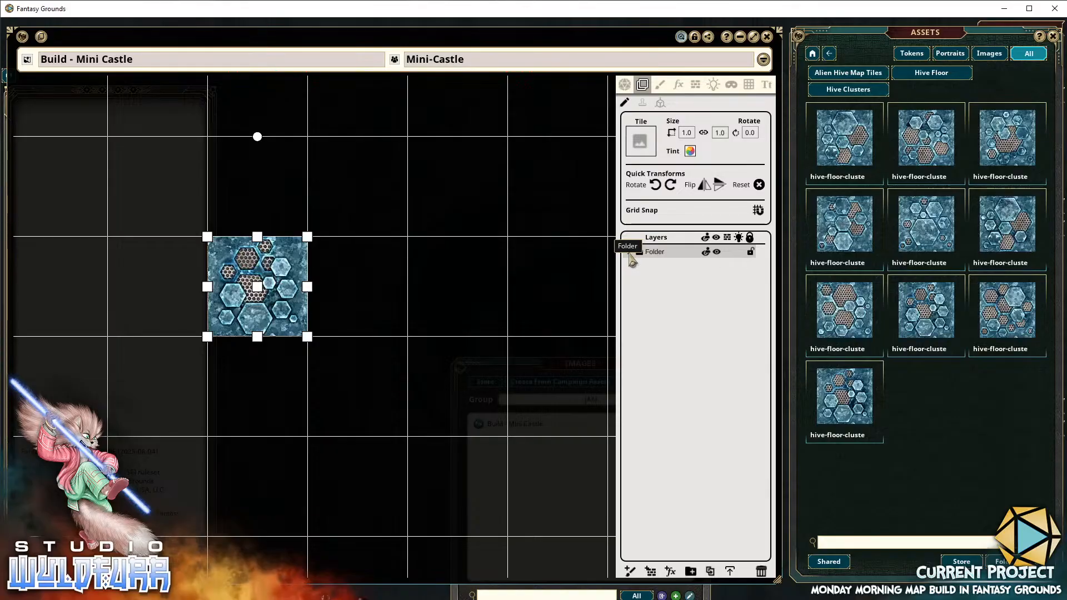
click(630, 254)
click(630, 254)
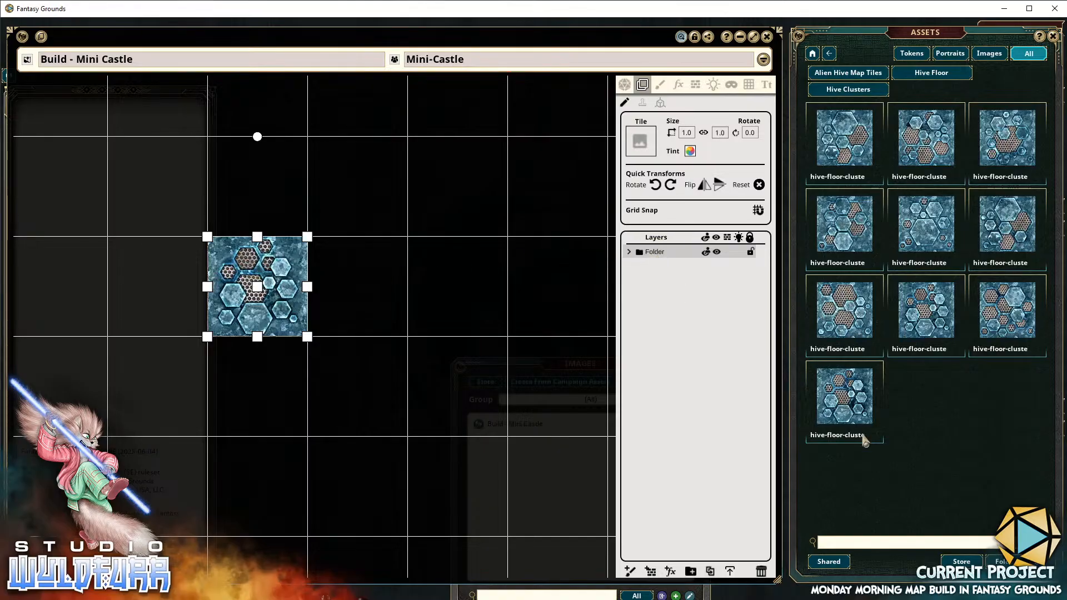
Delete the folder with its tile, and place the second Hive Clusters floor tile in a square near the middle of the grid
click(762, 571)
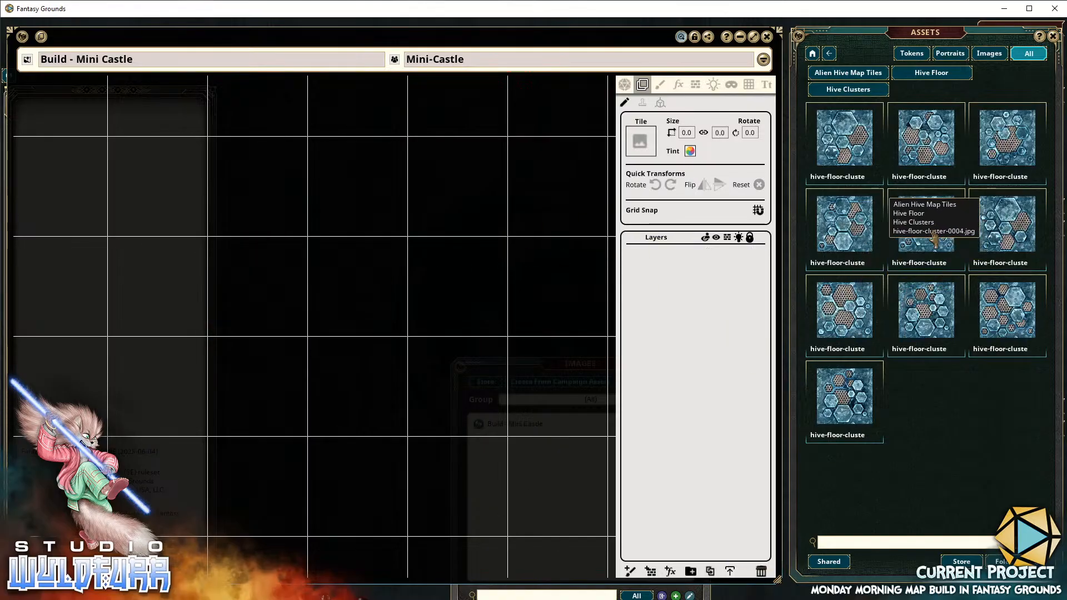
drag(927, 158, 348, 350)
drag(328, 276, 413, 292)
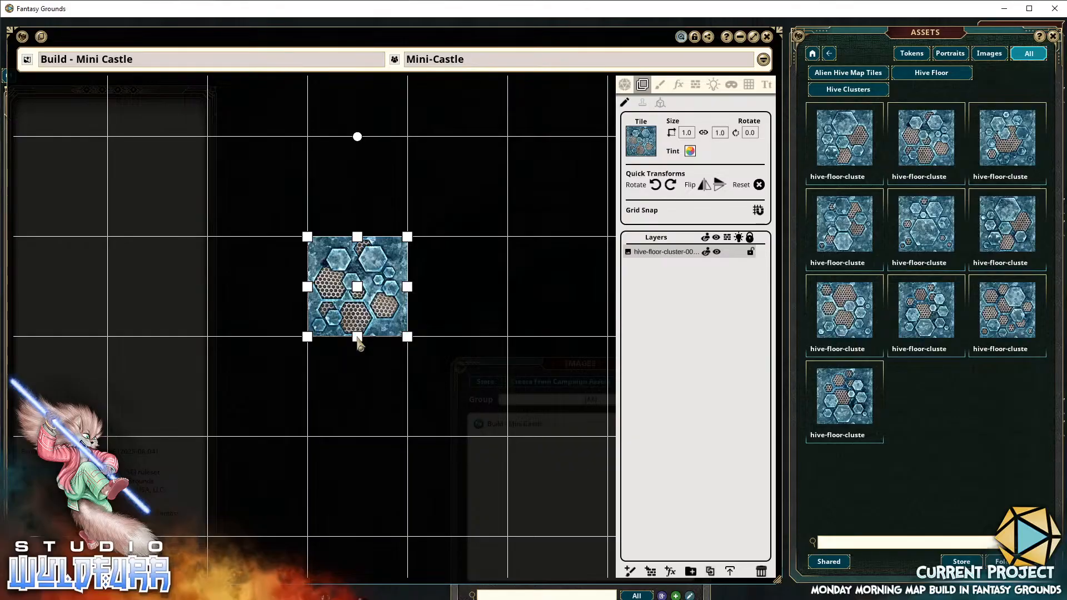
Resize the tile slightly from its edges and corner, stretch its height to 2.0 and bring it back to 1.0
drag(356, 337, 341, 323)
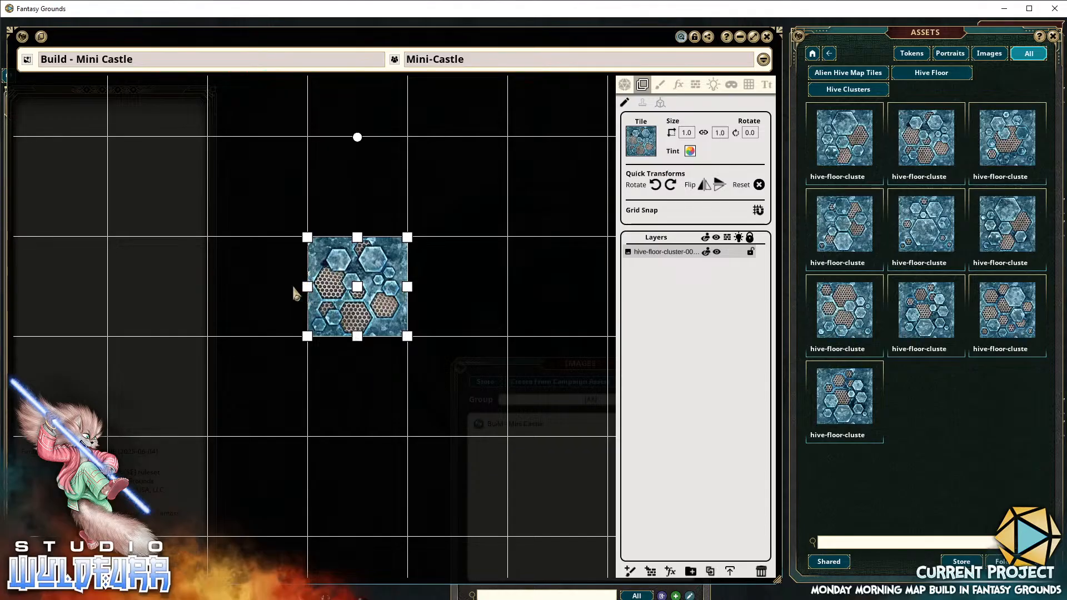
mouse_move(294, 288)
mouse_down()
mouse_move(157, 289)
mouse_move(308, 289)
mouse_move(156, 289)
mouse_move(308, 295)
mouse_up()
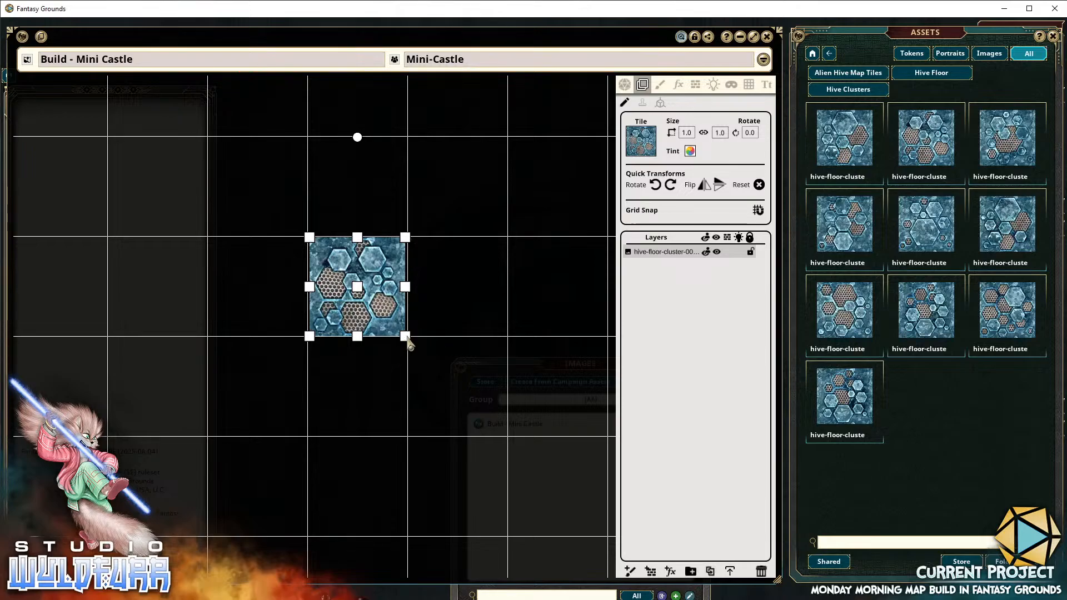
mouse_move(407, 339)
mouse_down()
mouse_move(505, 436)
mouse_move(419, 377)
mouse_move(409, 340)
mouse_up()
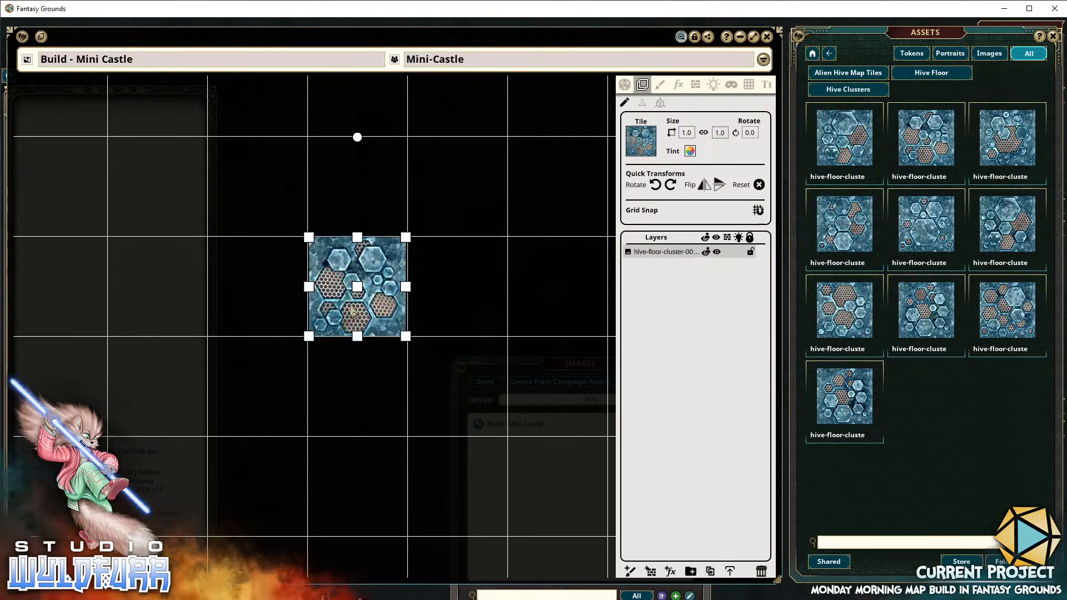
drag(352, 305, 363, 360)
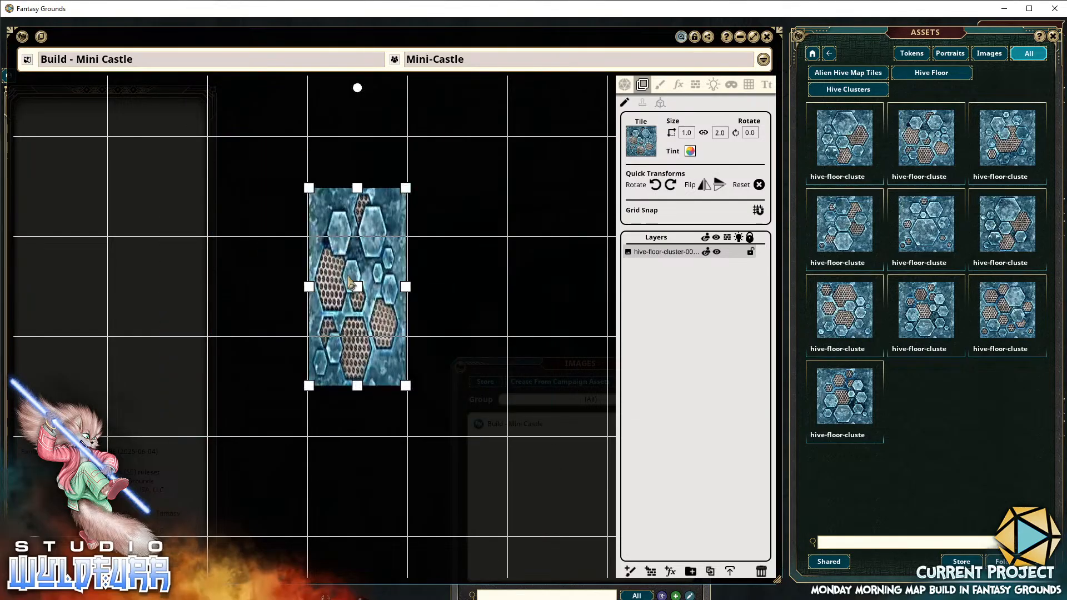
drag(381, 402, 405, 274)
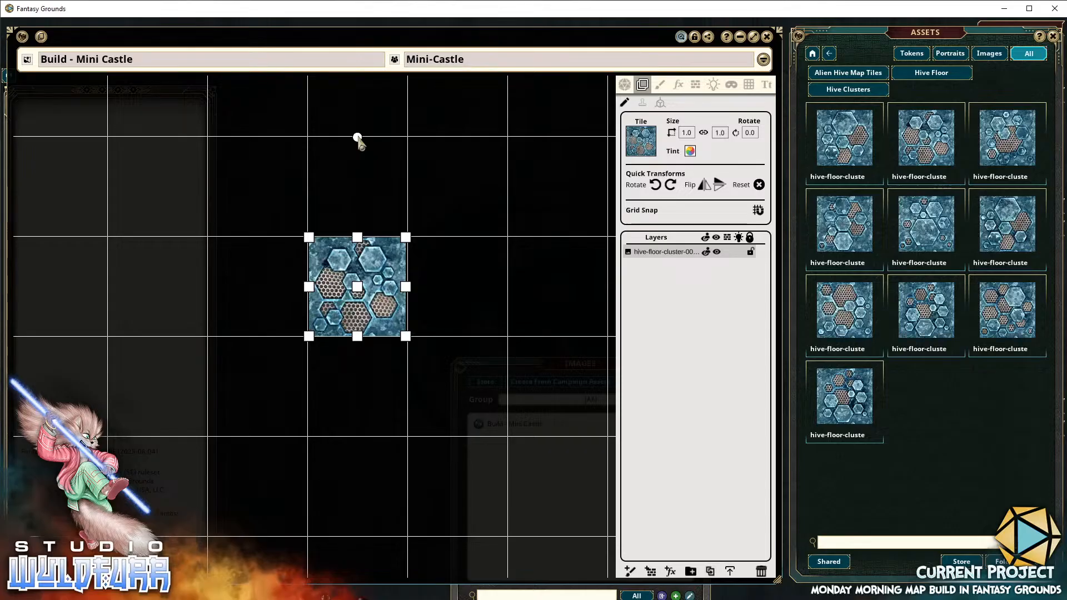
Rotate the tile freehand and with the quick rotations in both directions, returning it to 0.0 degrees
drag(359, 138, 344, 139)
drag(282, 159, 350, 126)
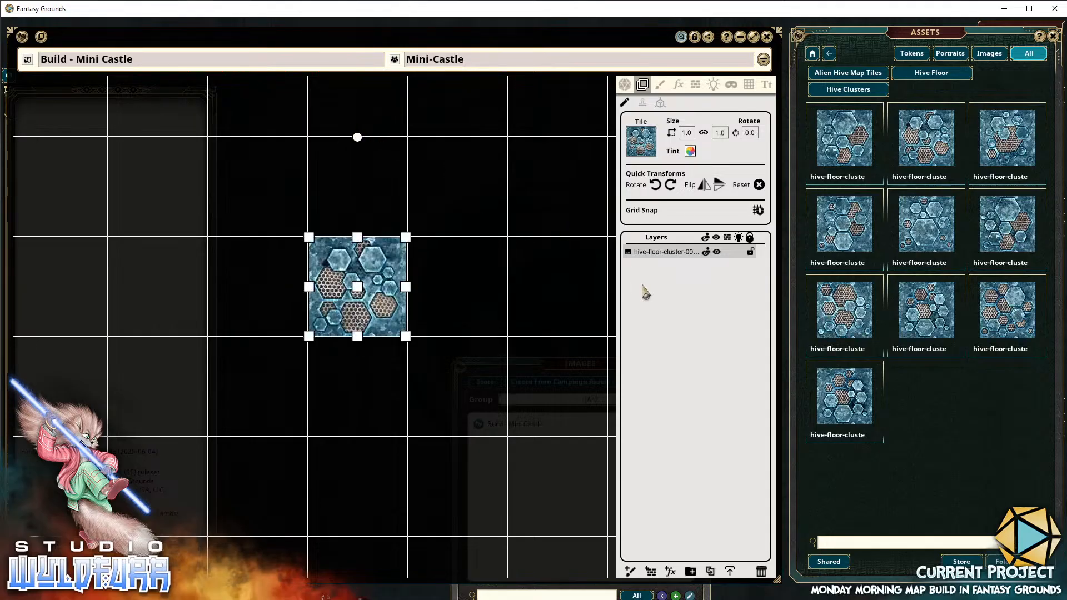
click(657, 189)
click(673, 191)
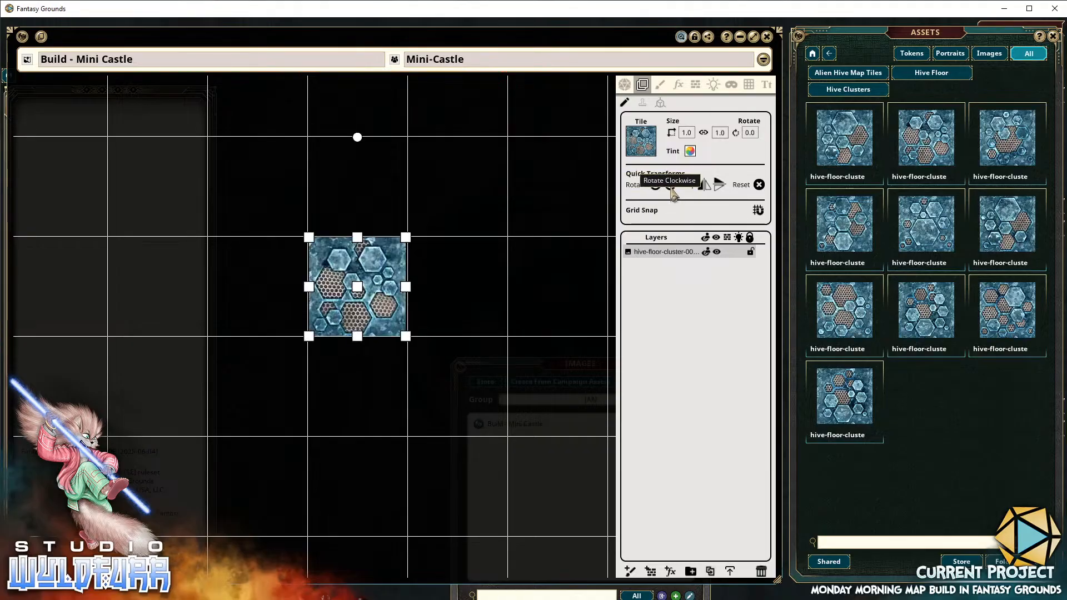
click(673, 191)
click(656, 190)
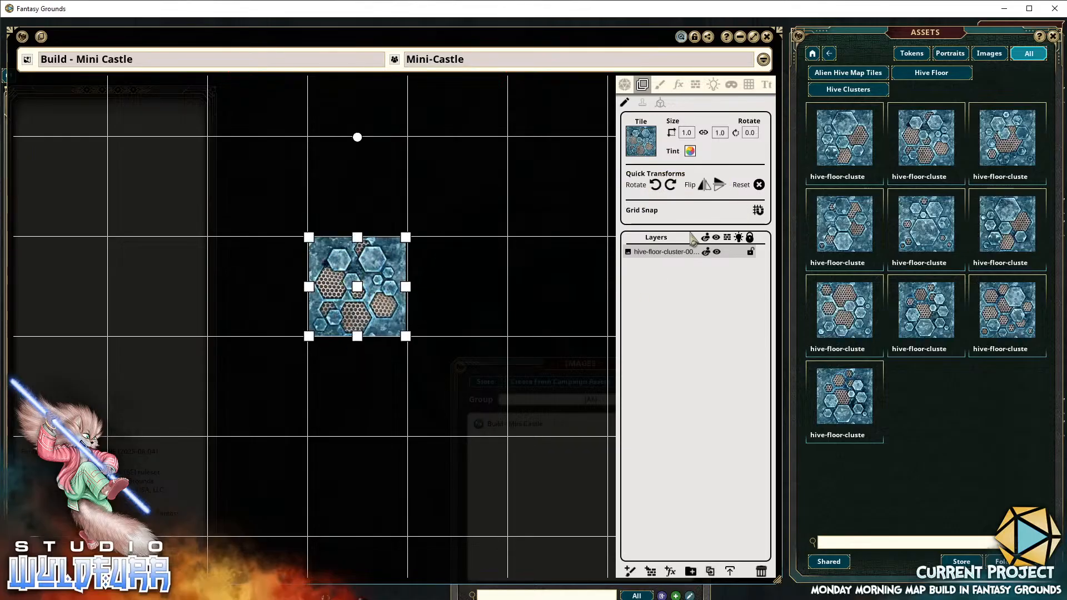
Flip the tile horizontally several times, leaving it mirrored, and flip it vertically back and forth
click(704, 187)
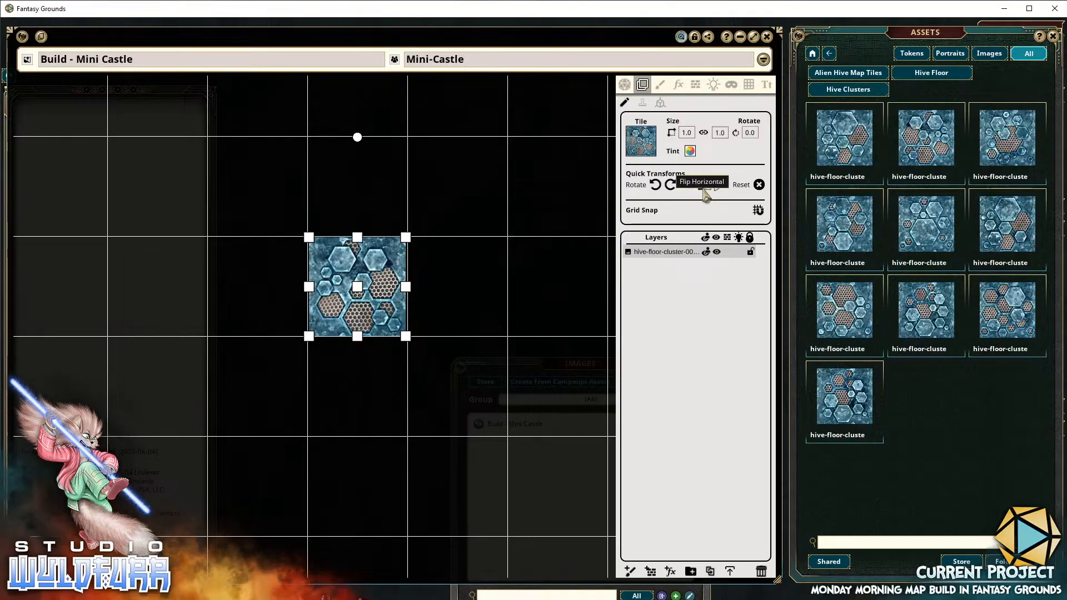
click(703, 189)
click(703, 189)
click(703, 189)
click(704, 190)
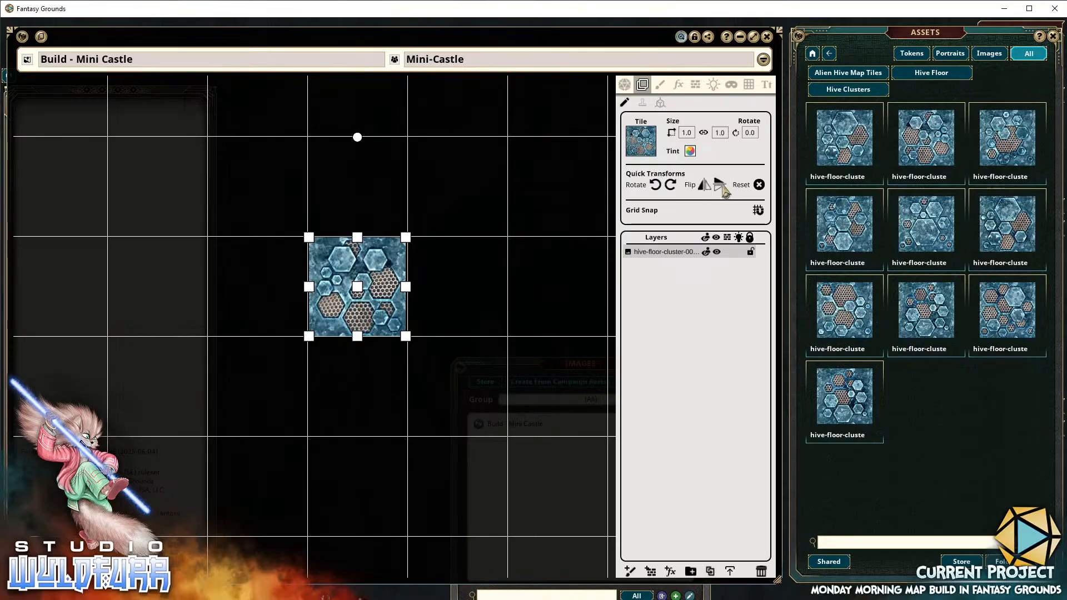
click(720, 187)
click(721, 187)
click(720, 187)
click(720, 186)
Rotate the tile freehand to 90 degrees and on to 135 degrees
drag(359, 138, 539, 257)
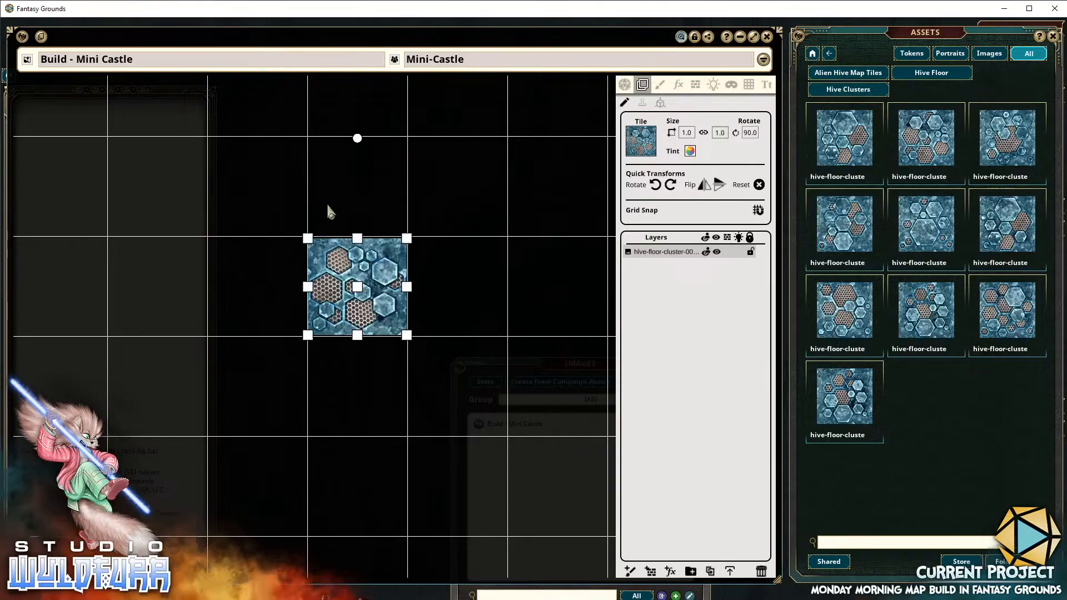
drag(358, 139, 439, 139)
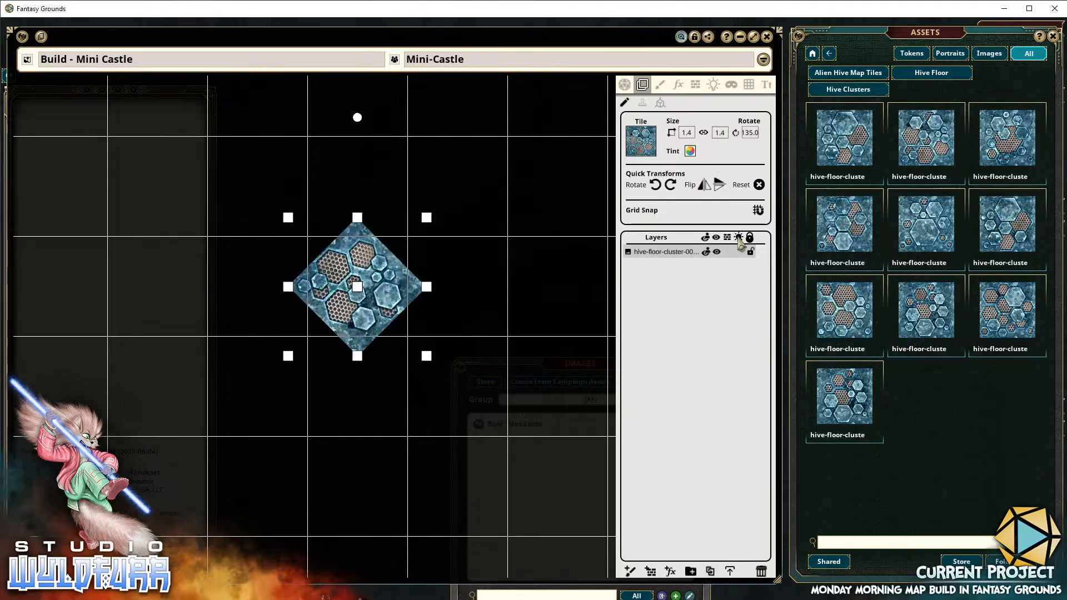
Reset the tile's size and rotation and move it to other positions on the grid
click(759, 185)
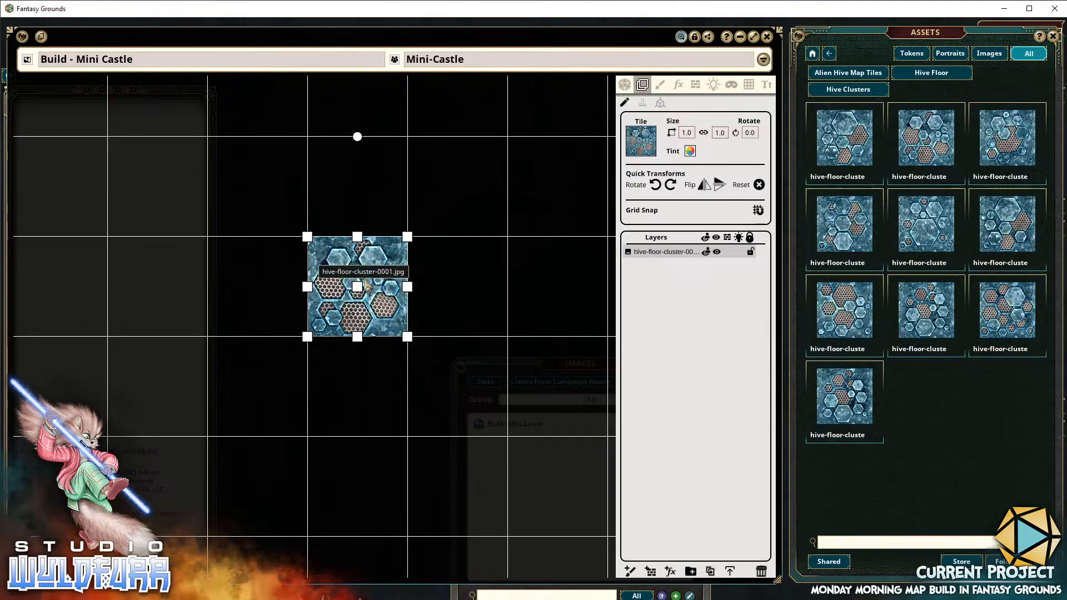
drag(353, 255, 409, 259)
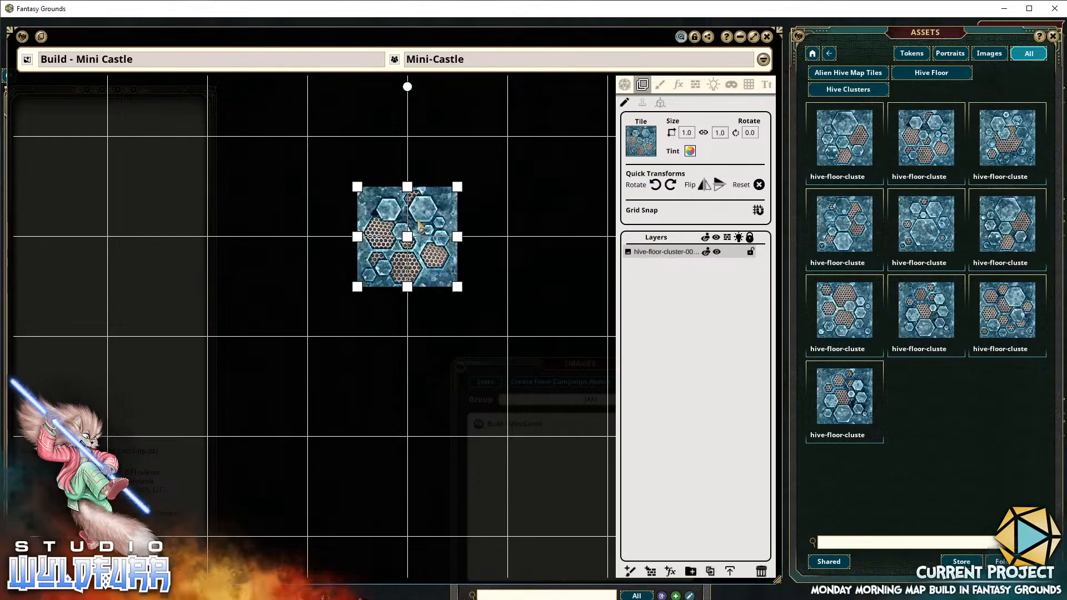
drag(426, 221, 388, 340)
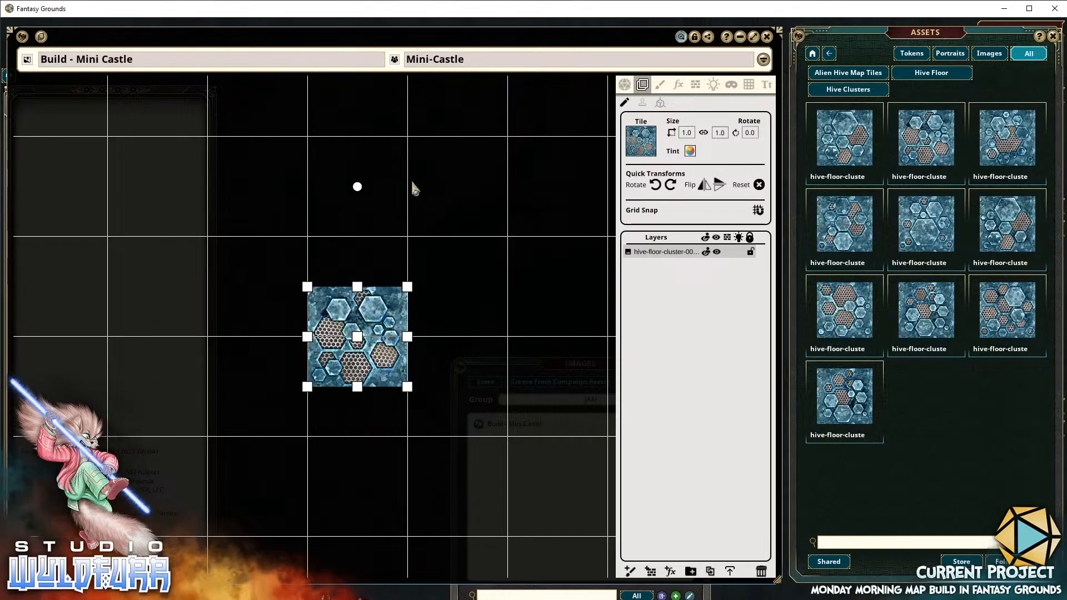
Delete the hive floor cluster tile's layer from the map
click(763, 575)
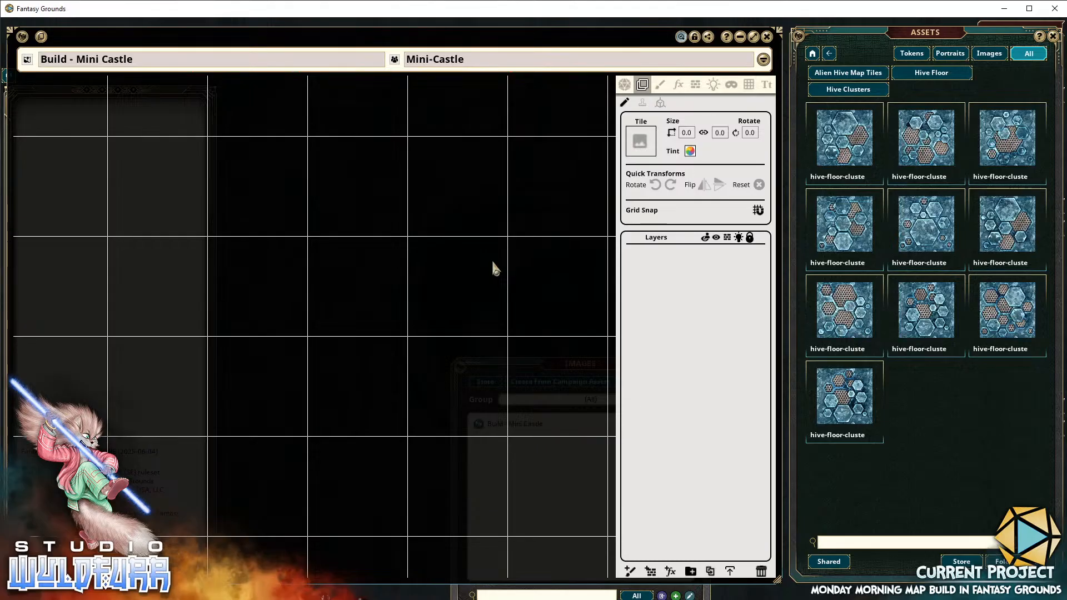
drag(472, 257, 229, 306)
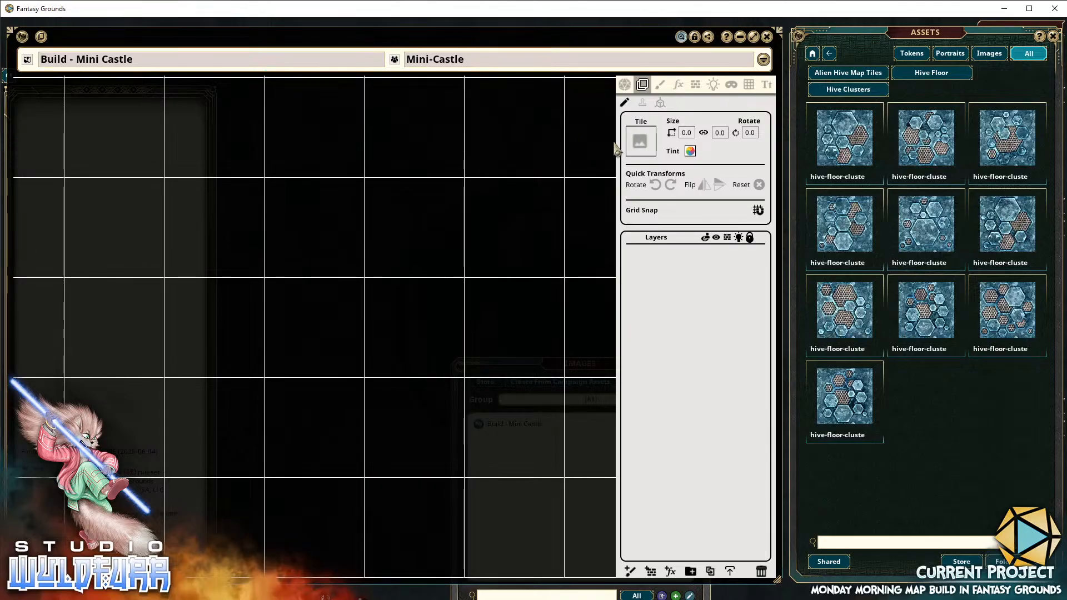
Set the paint tint to green FF72FFAB and paint two freehand strokes on the map
click(679, 86)
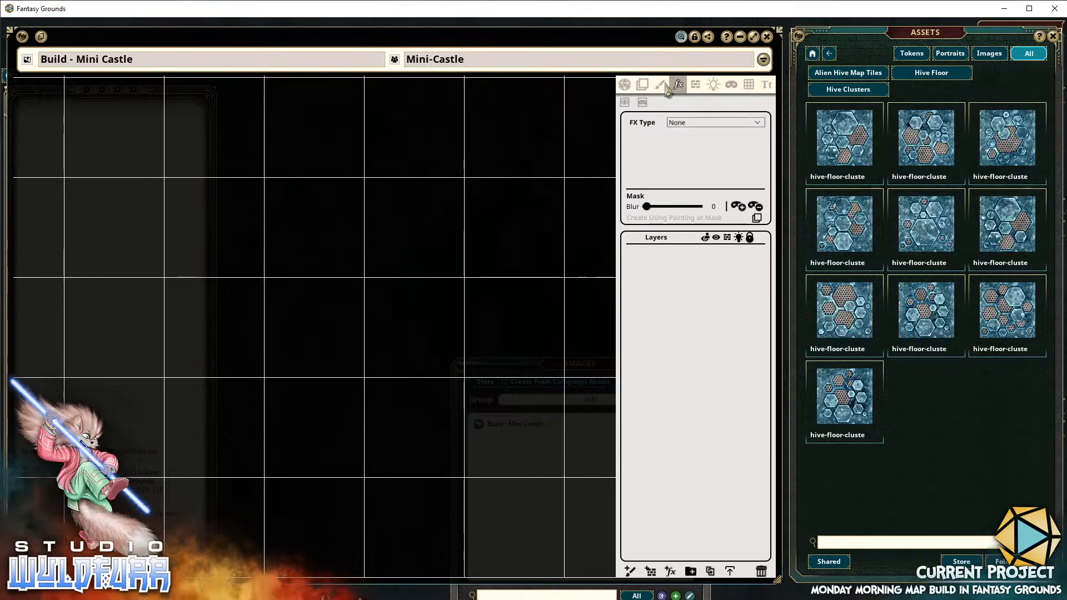
click(662, 85)
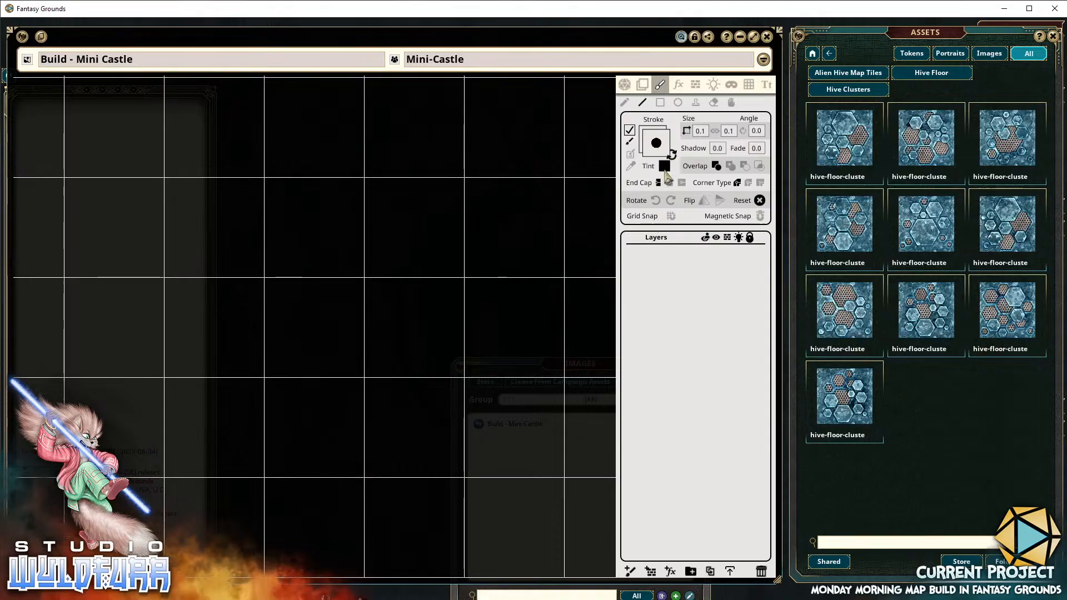
click(657, 145)
click(527, 281)
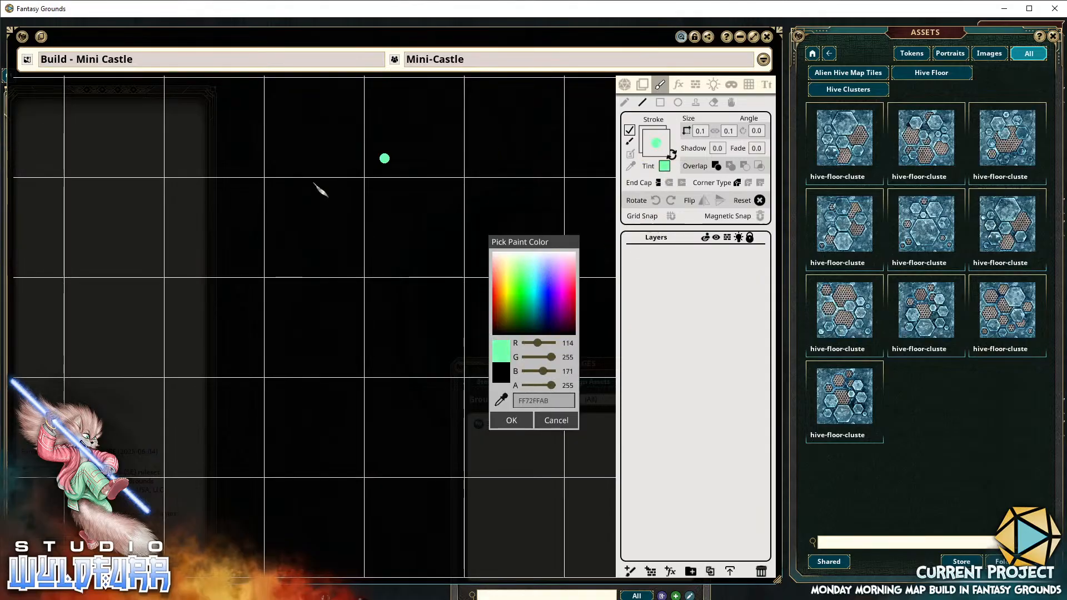
mouse_move(324, 210)
mouse_down()
mouse_move(208, 336)
mouse_move(352, 371)
mouse_up()
mouse_move(357, 192)
mouse_down()
mouse_move(383, 340)
mouse_move(399, 352)
mouse_up()
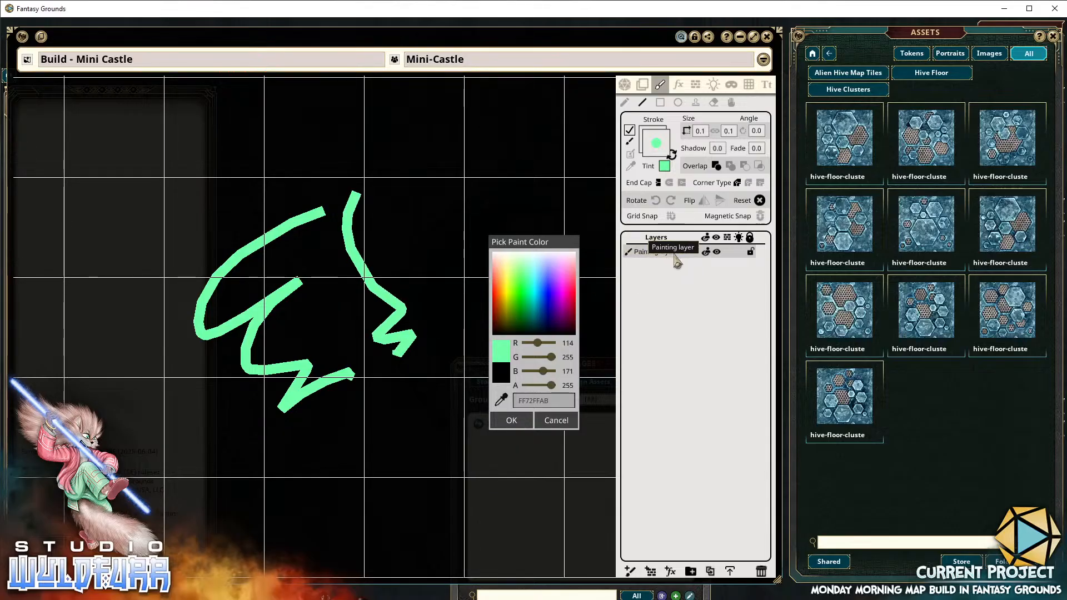
Paint a freehand stroke in blue FF64BAFF and another in pink FFFF50A3 over the green ones
click(550, 286)
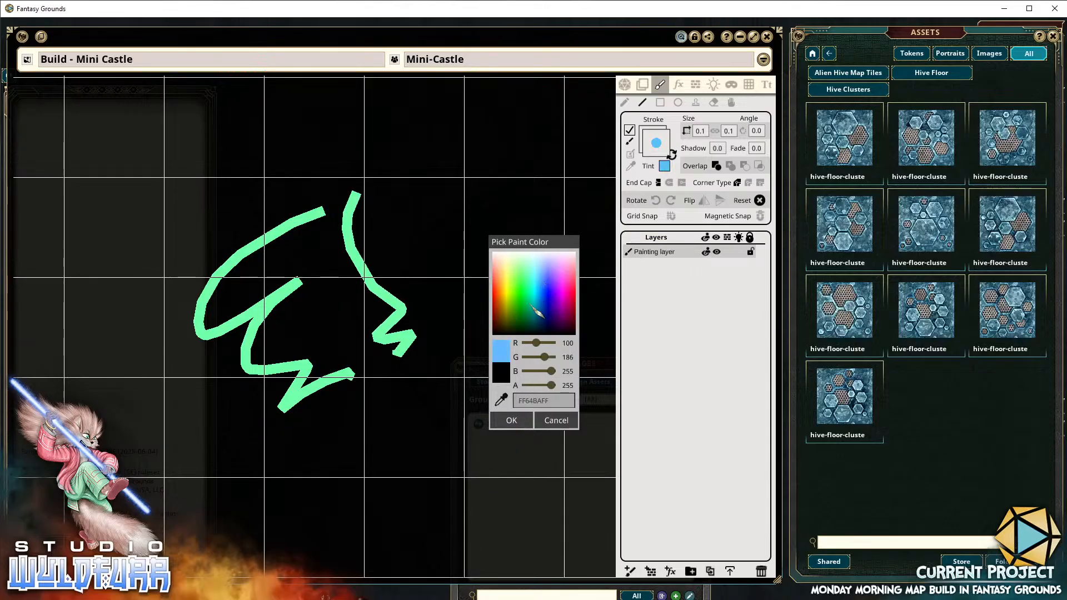
mouse_move(371, 165)
mouse_down()
mouse_move(191, 345)
mouse_move(360, 448)
mouse_move(429, 210)
mouse_move(399, 361)
mouse_move(406, 383)
mouse_up()
click(570, 280)
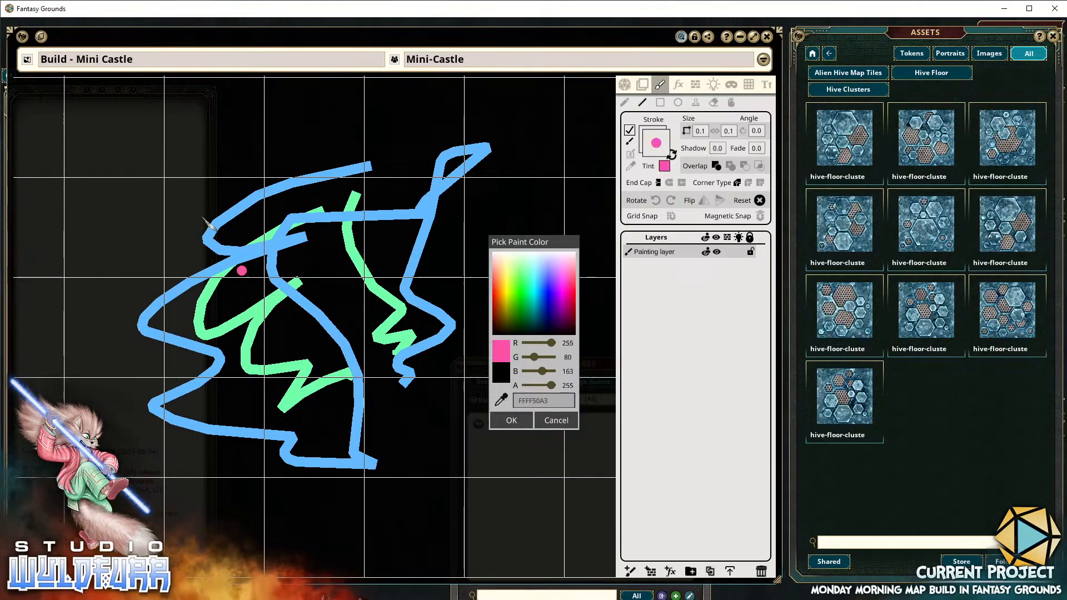
mouse_move(156, 160)
mouse_down()
mouse_move(78, 240)
mouse_move(298, 319)
mouse_up()
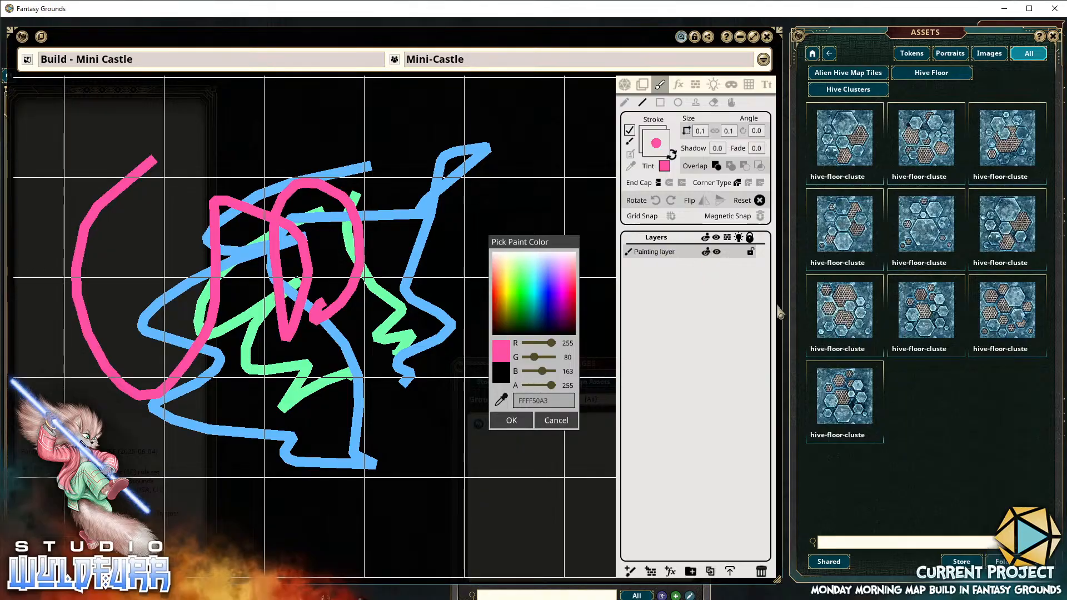
Delete the painting layer and accept the pink paint color
click(762, 572)
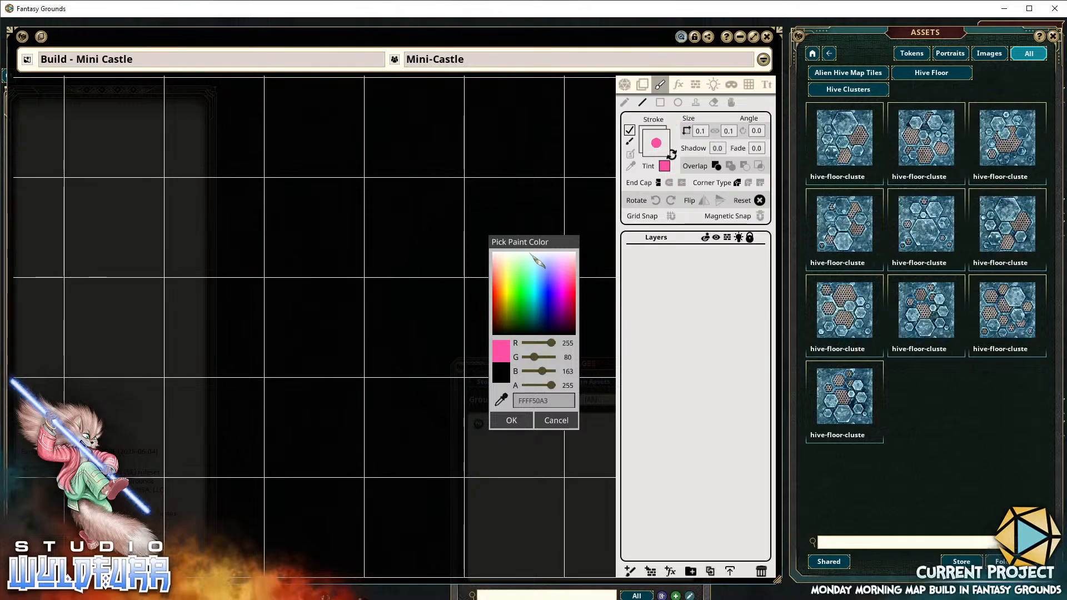
click(521, 425)
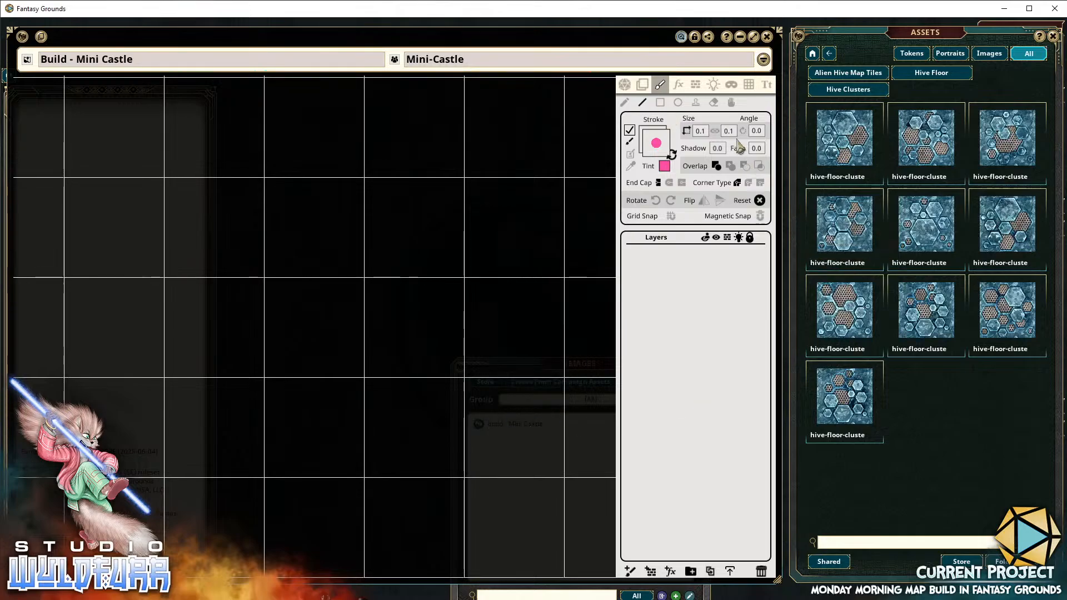
Add a Rain effect layer to the map and display the Line Of Sight tools
click(681, 87)
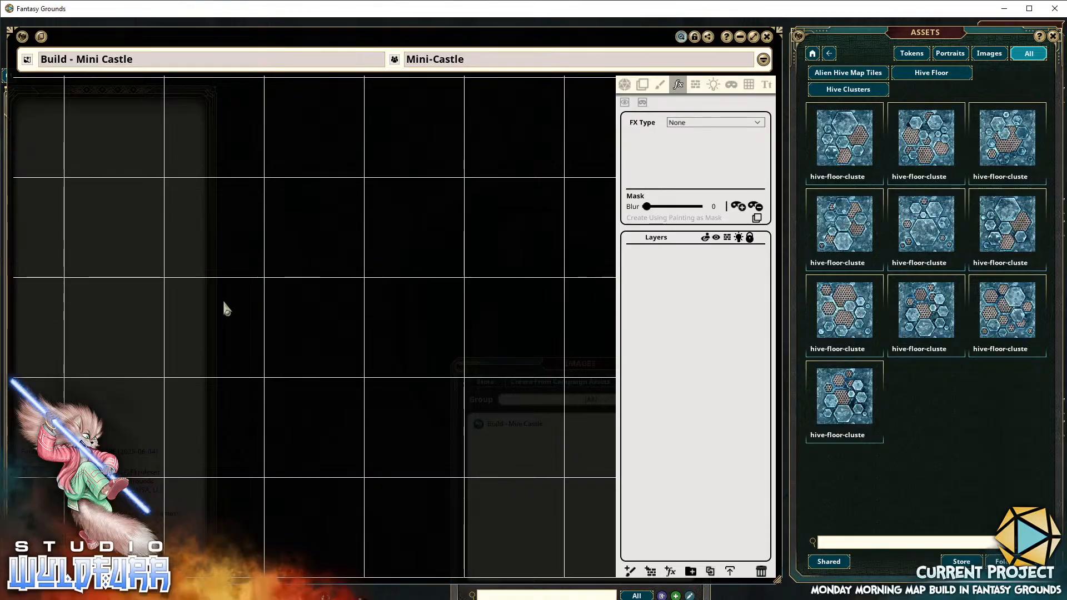
click(683, 123)
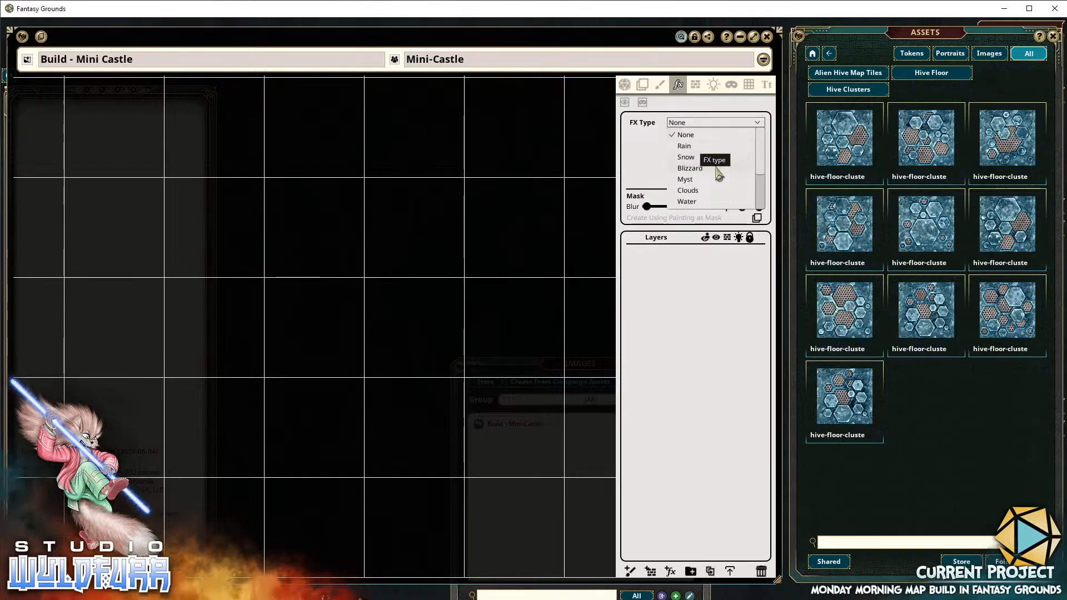
click(689, 146)
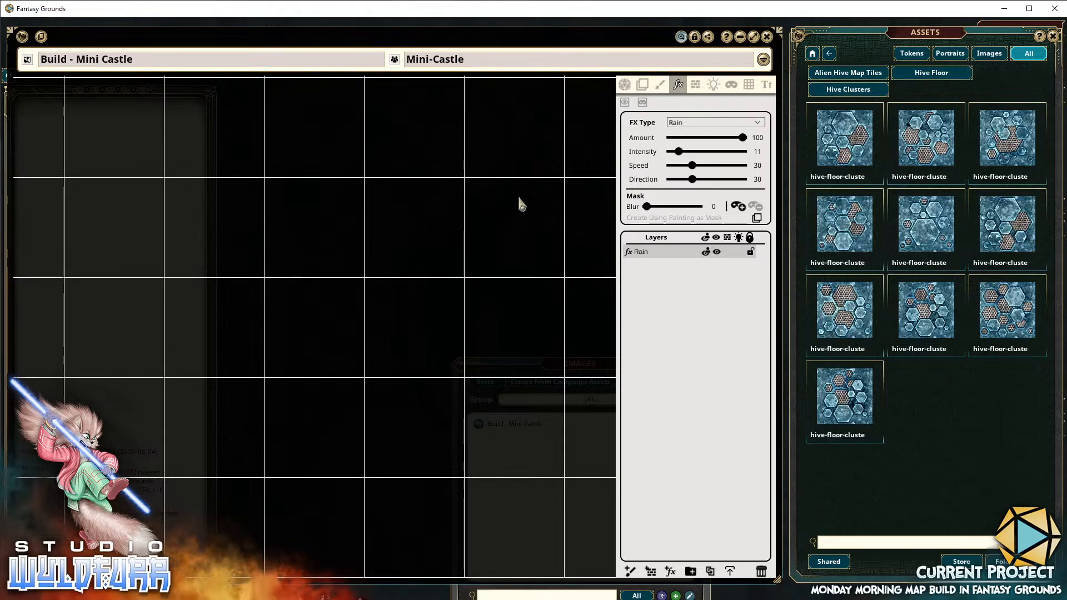
click(696, 86)
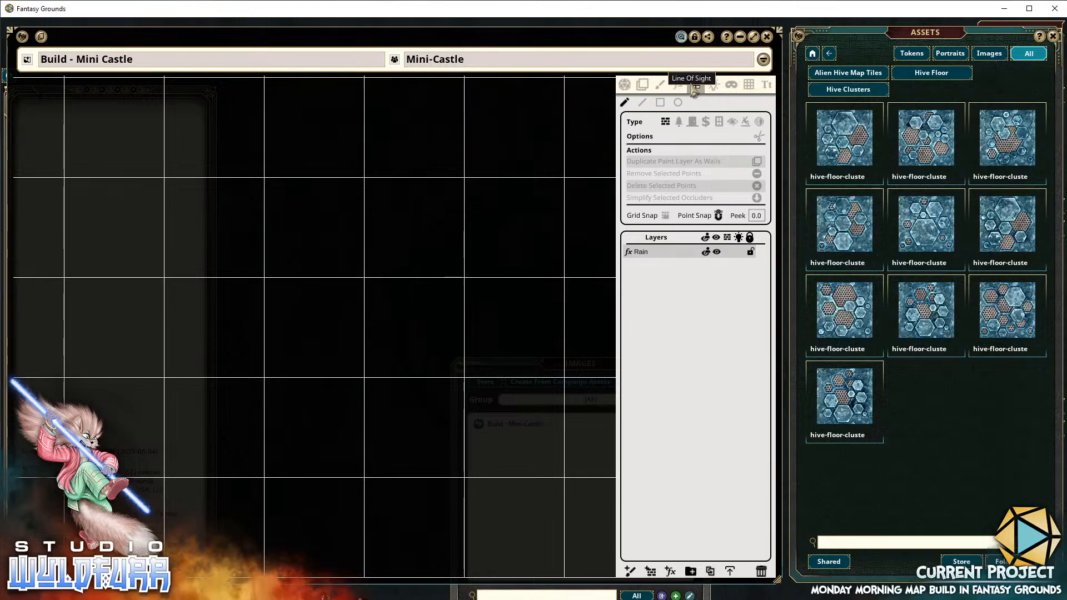
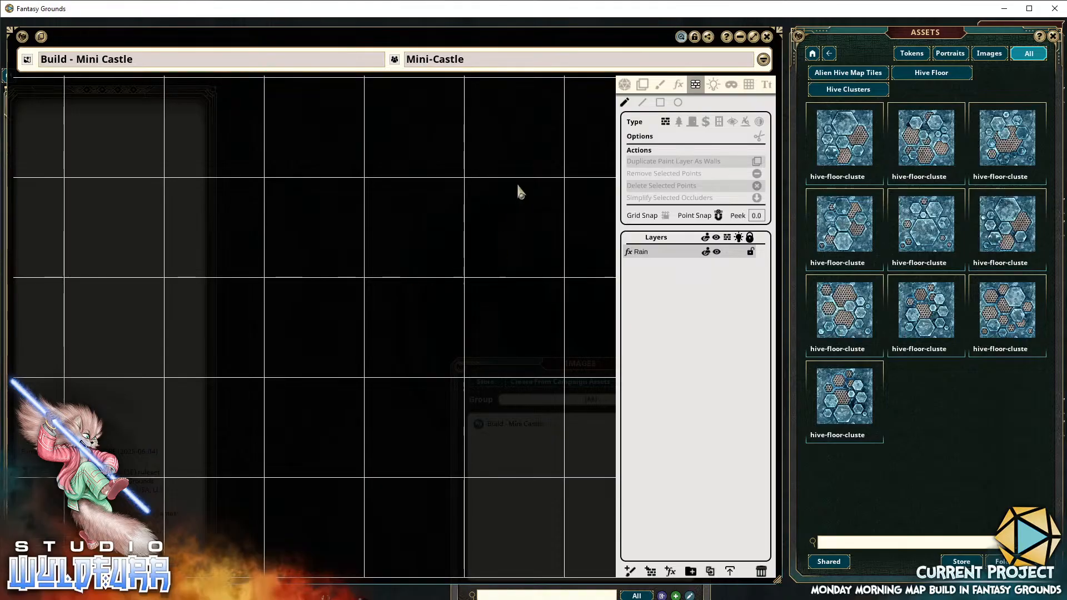
Place a light on the map, select it and move it to two other spots
click(714, 86)
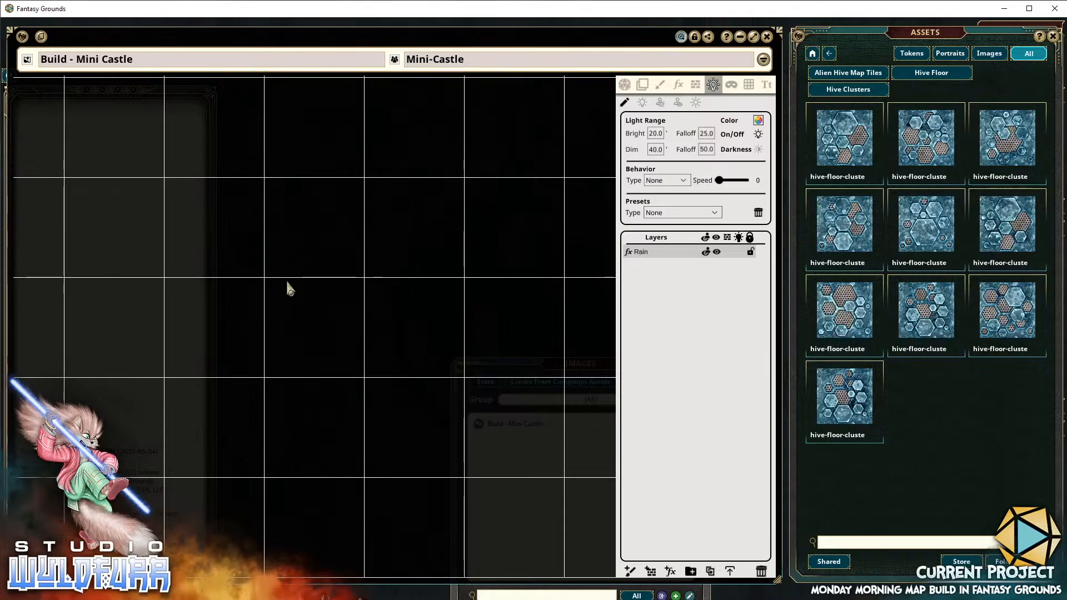
click(642, 103)
click(232, 253)
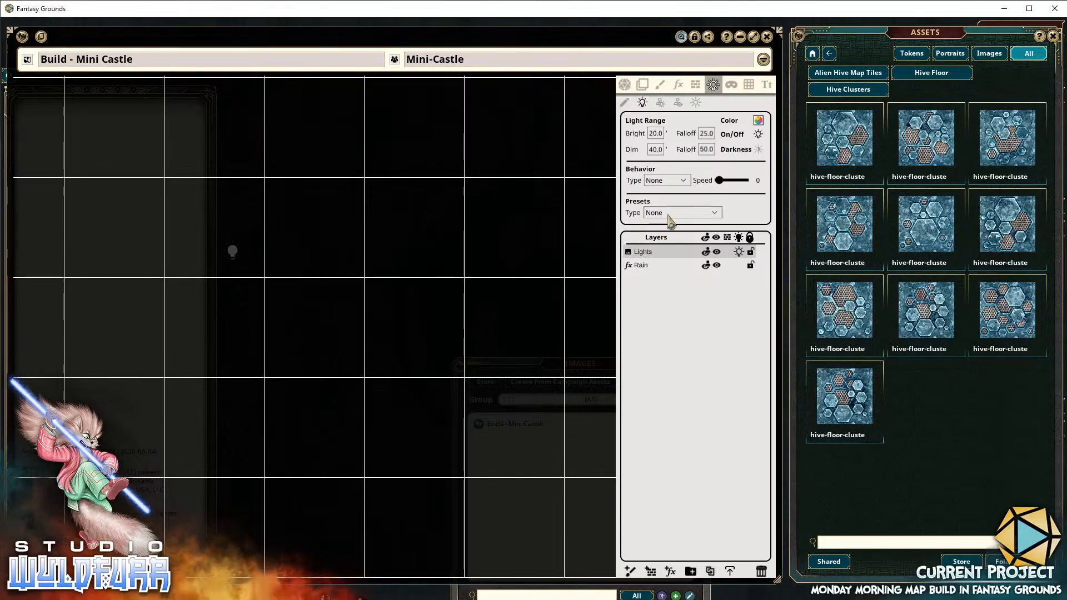
click(624, 102)
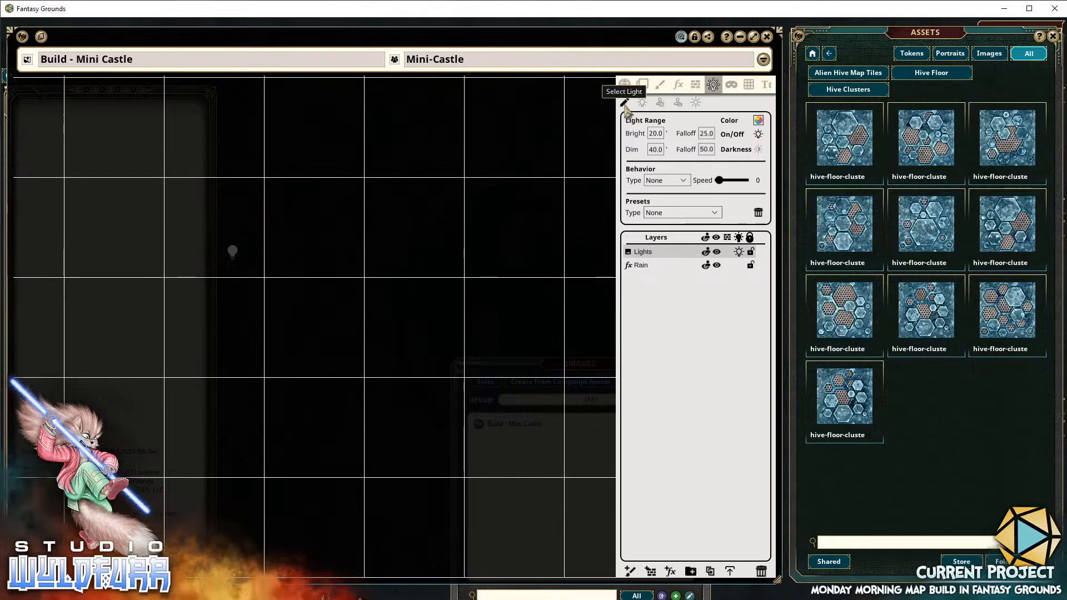
click(232, 252)
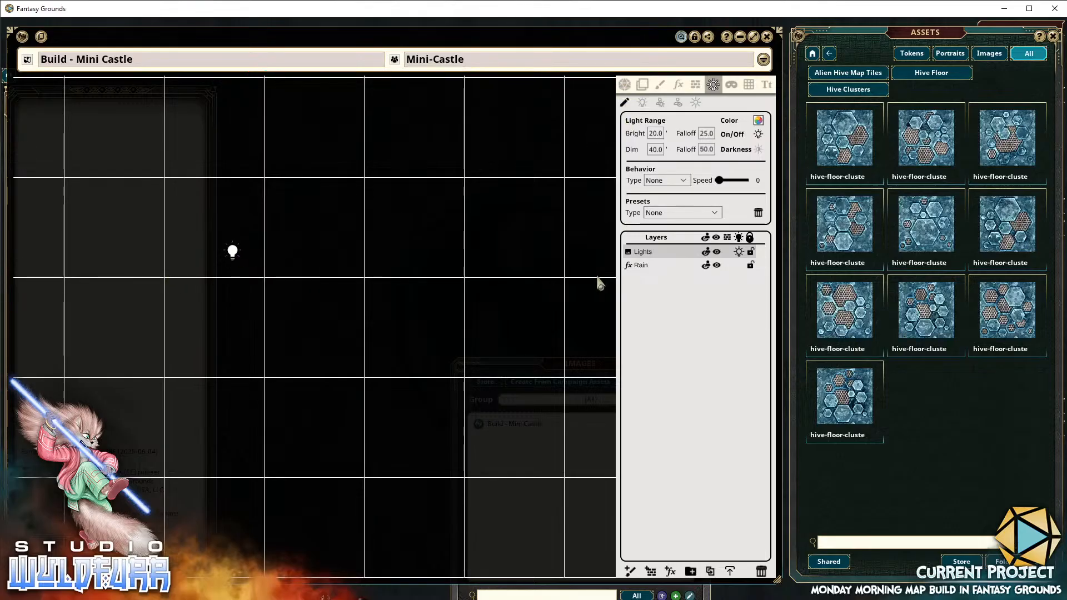
mouse_move(232, 251)
mouse_down()
mouse_move(552, 406)
mouse_move(345, 300)
mouse_move(446, 231)
mouse_move(265, 304)
mouse_up()
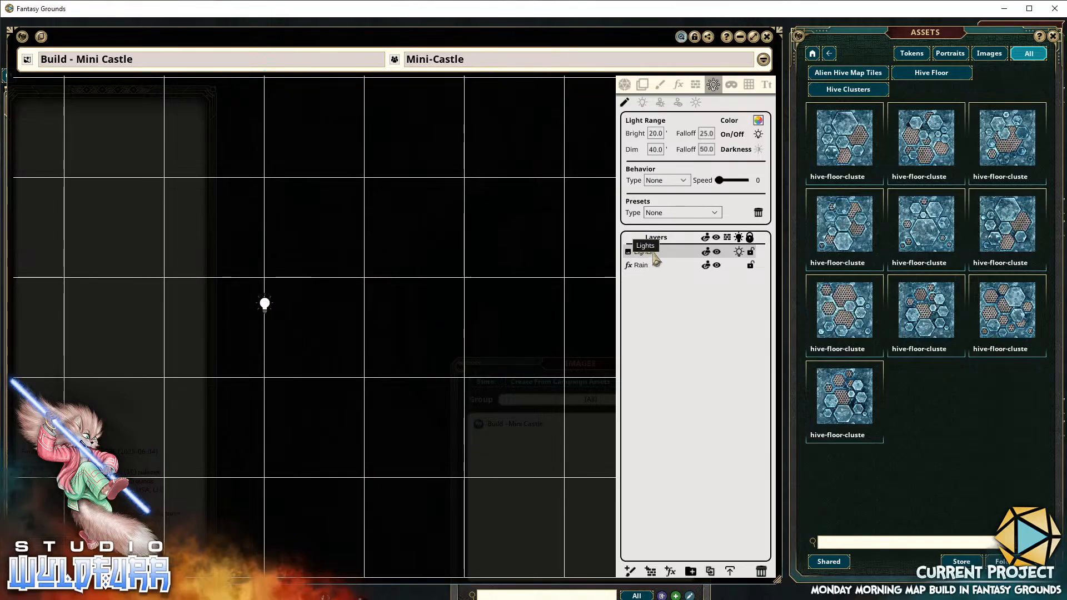
mouse_move(266, 307)
mouse_down()
mouse_move(343, 322)
mouse_move(321, 300)
mouse_move(331, 261)
mouse_up()
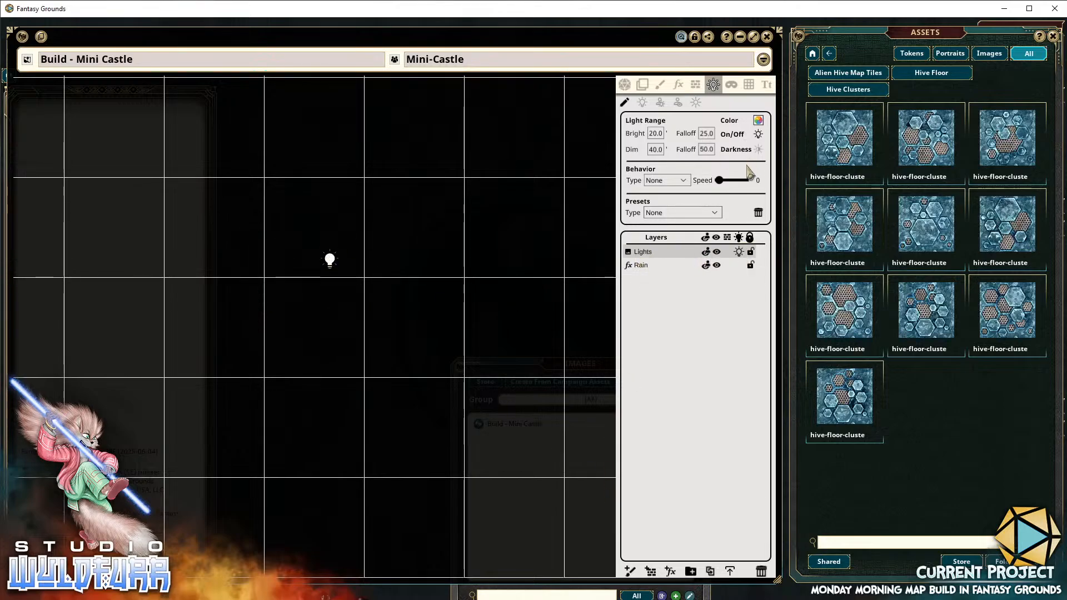
Delete the Rain effect layer and the Lights layer
click(678, 84)
click(675, 265)
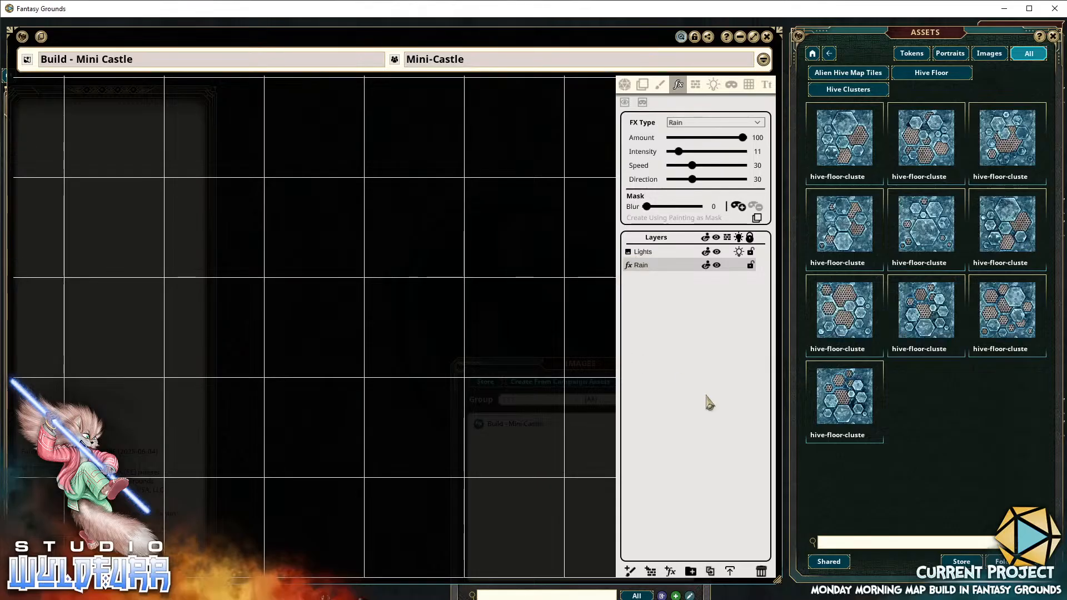
click(762, 573)
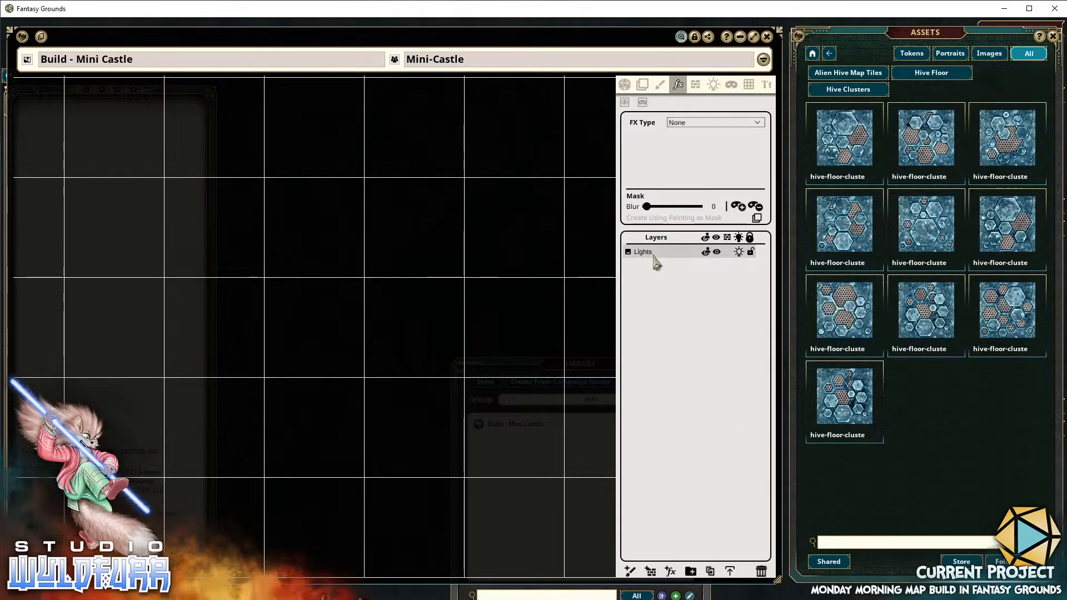
click(762, 572)
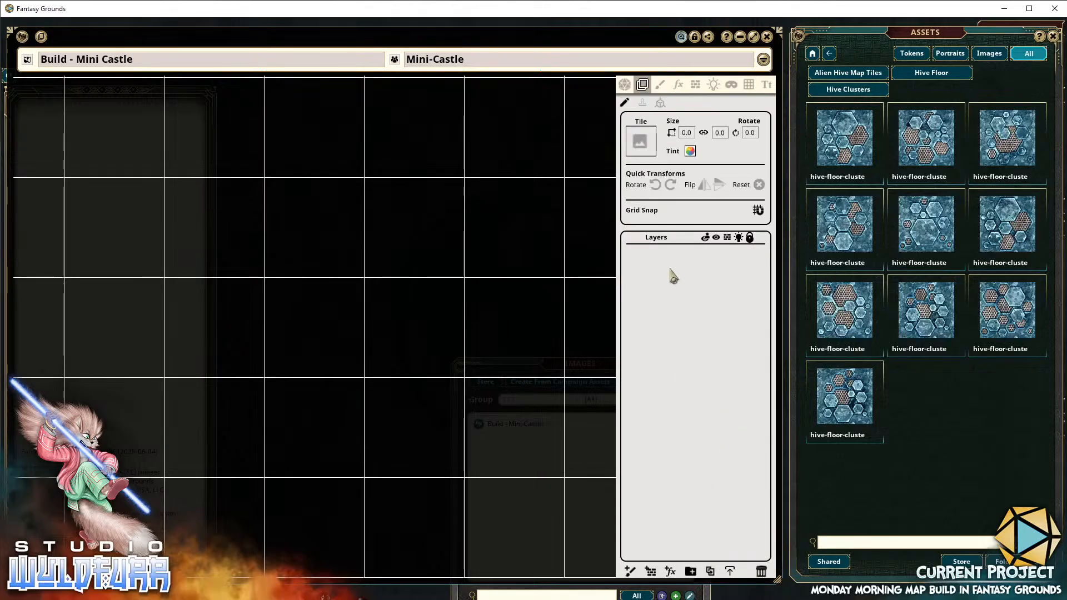
Review the available line of sight, lighting, mask and grid settings
click(695, 84)
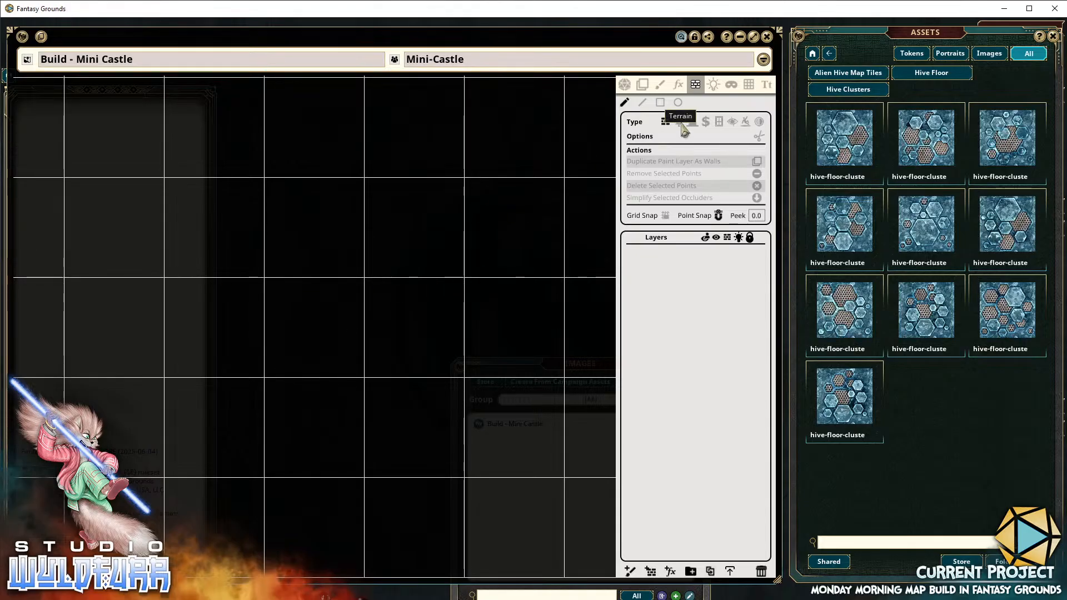
click(713, 84)
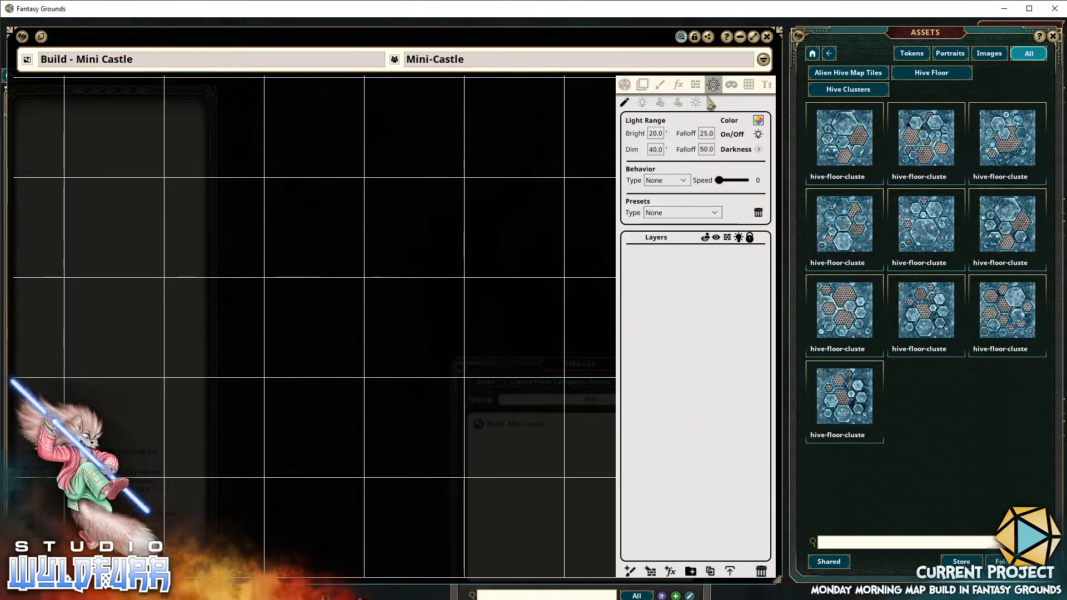
click(731, 85)
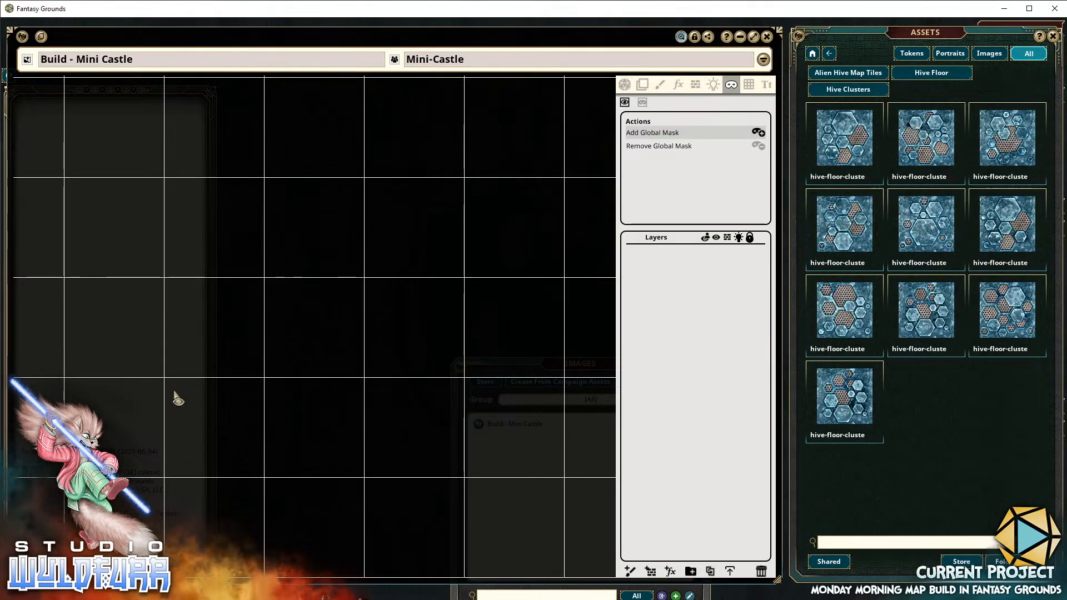
click(750, 90)
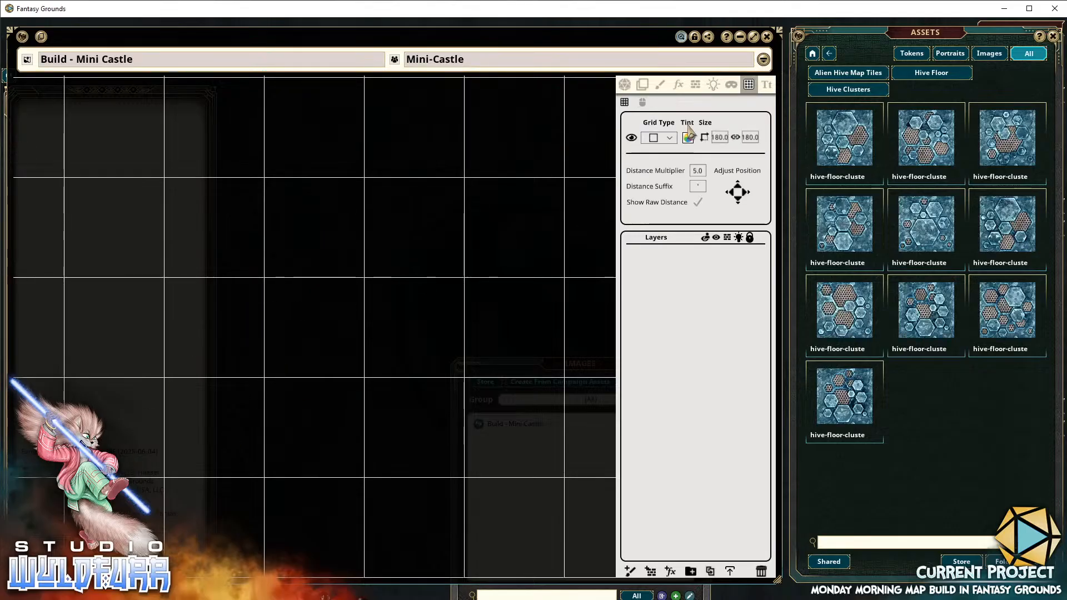
Place a "Lorem Ipsum" placeholder text object on the map and deselect it
click(768, 88)
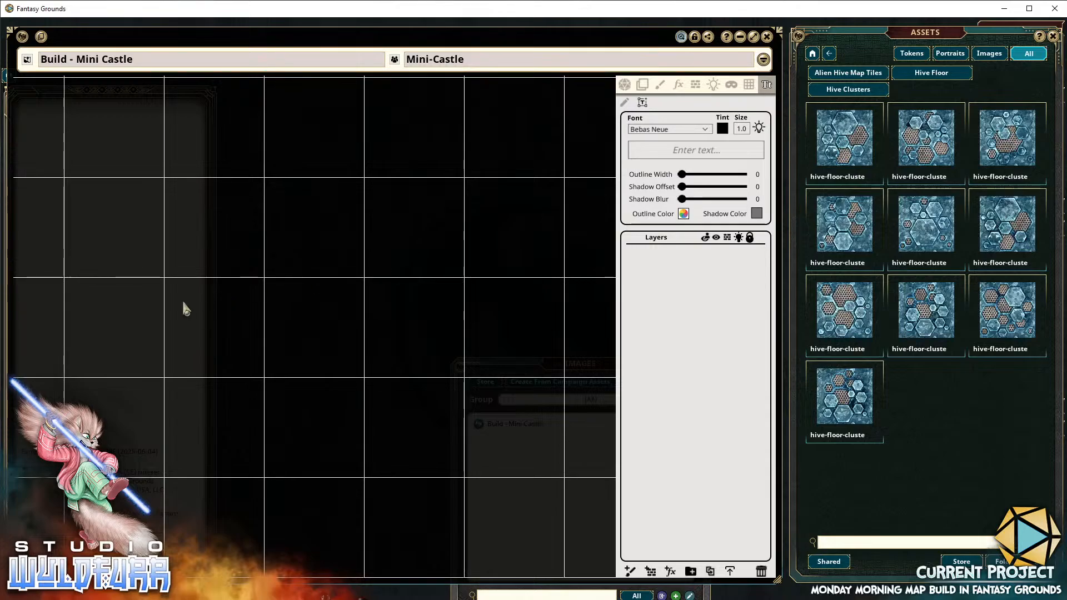
click(269, 313)
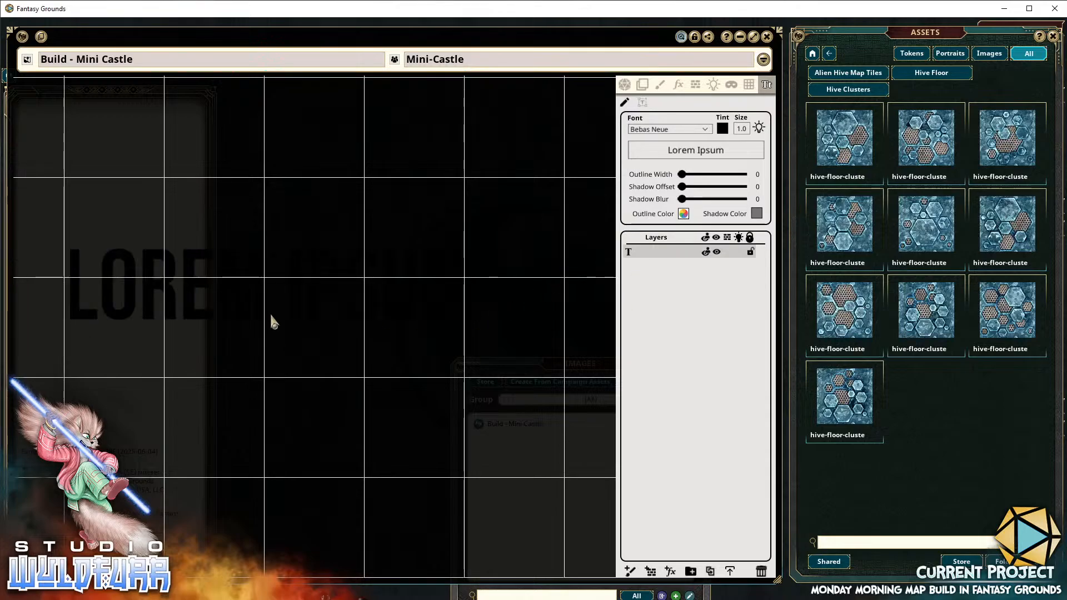
click(135, 303)
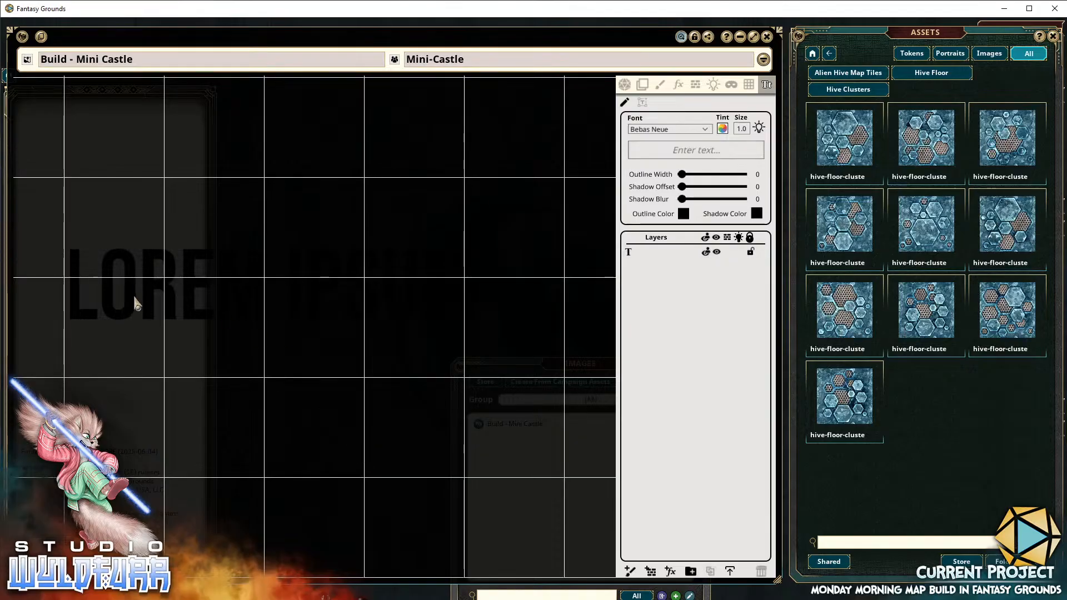
Select the Lorem Ipsum text layer and set its shadow color to white
click(643, 257)
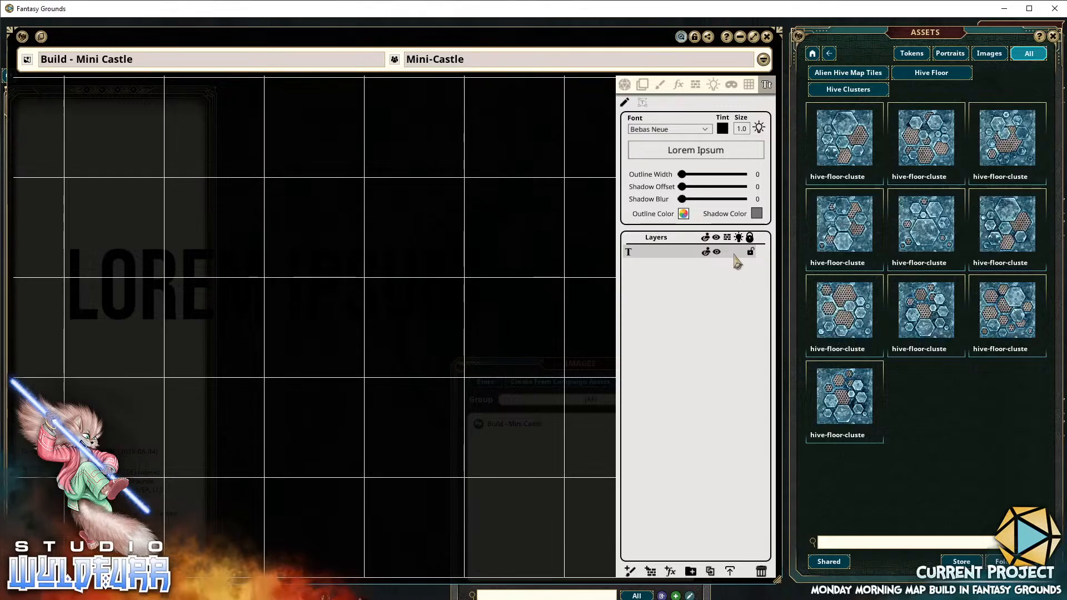
click(757, 214)
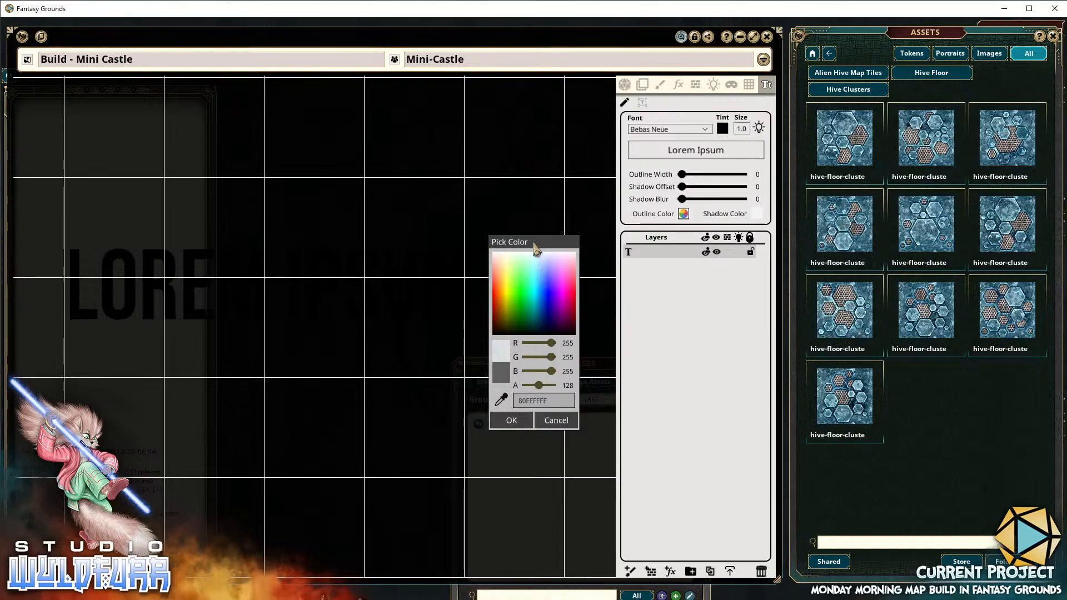
click(511, 422)
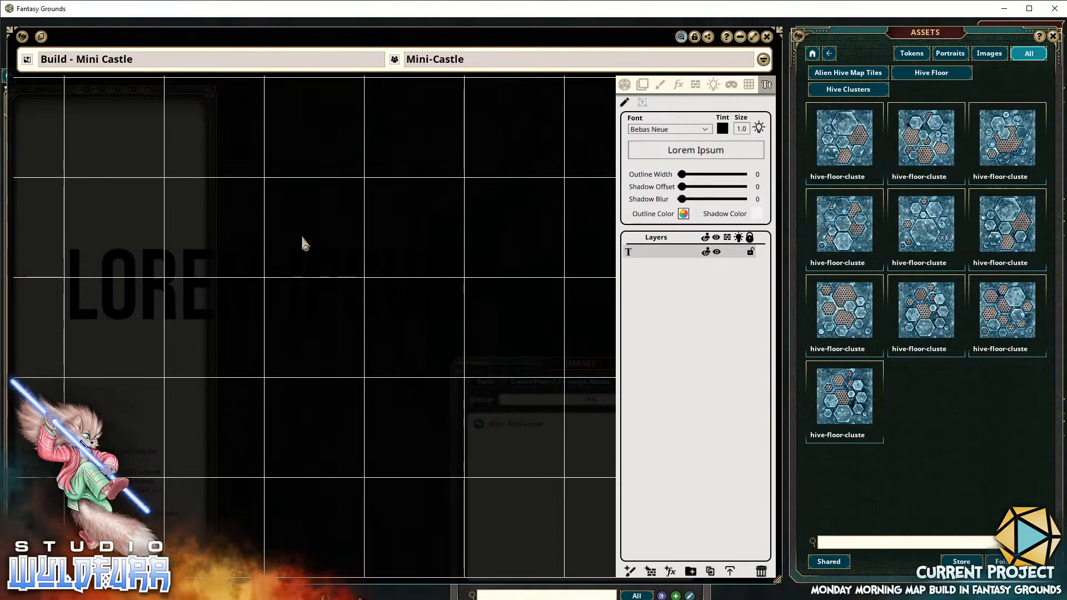
Try a green tint on the Lorem Ipsum text and settle on light blue (FF46ACFF)
click(722, 130)
drag(518, 266, 526, 293)
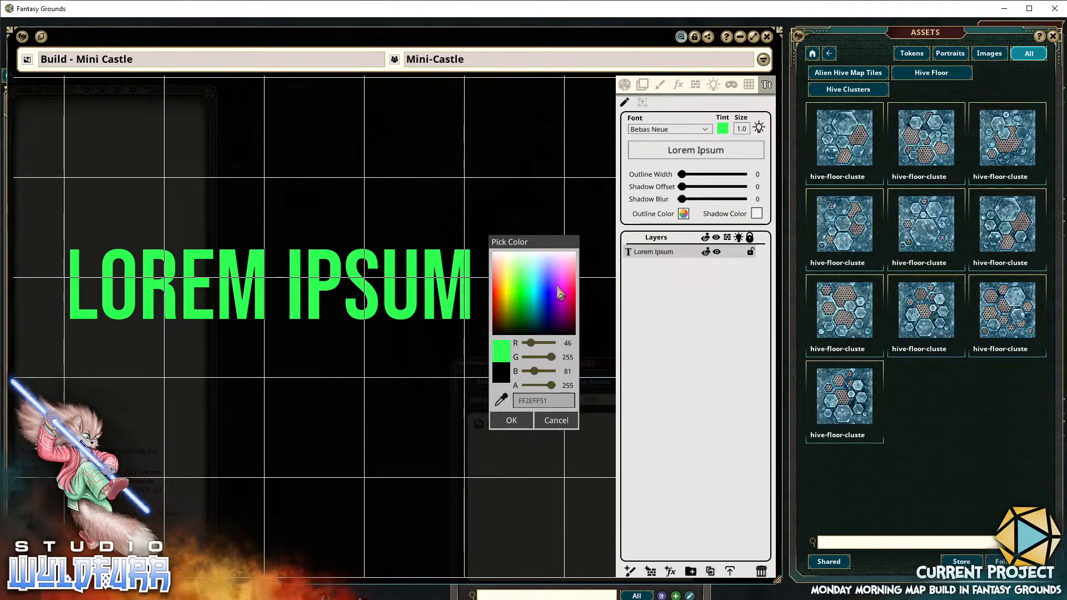
click(538, 264)
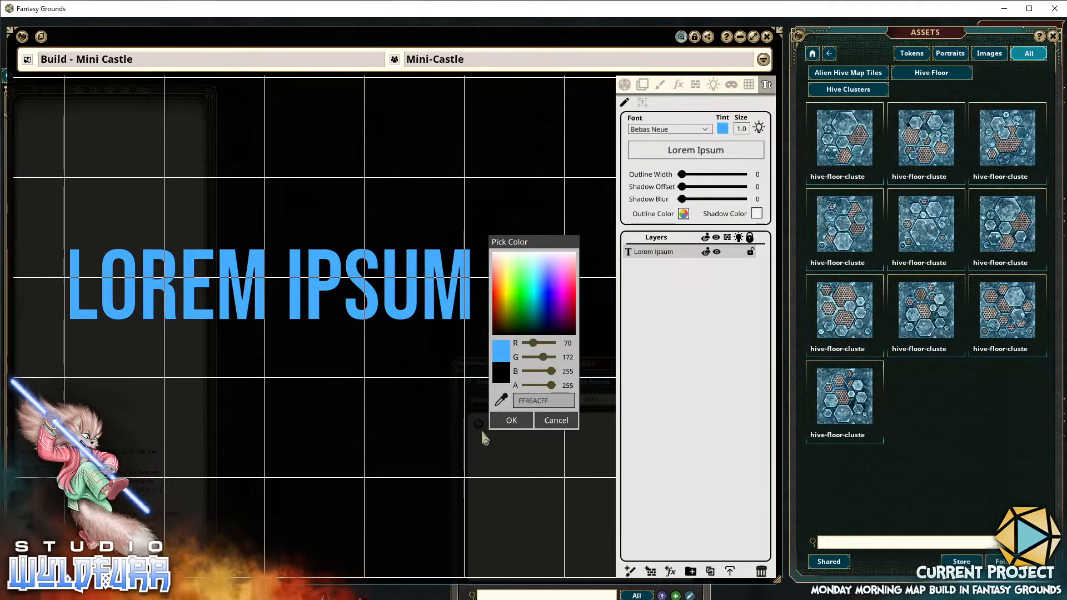
click(511, 421)
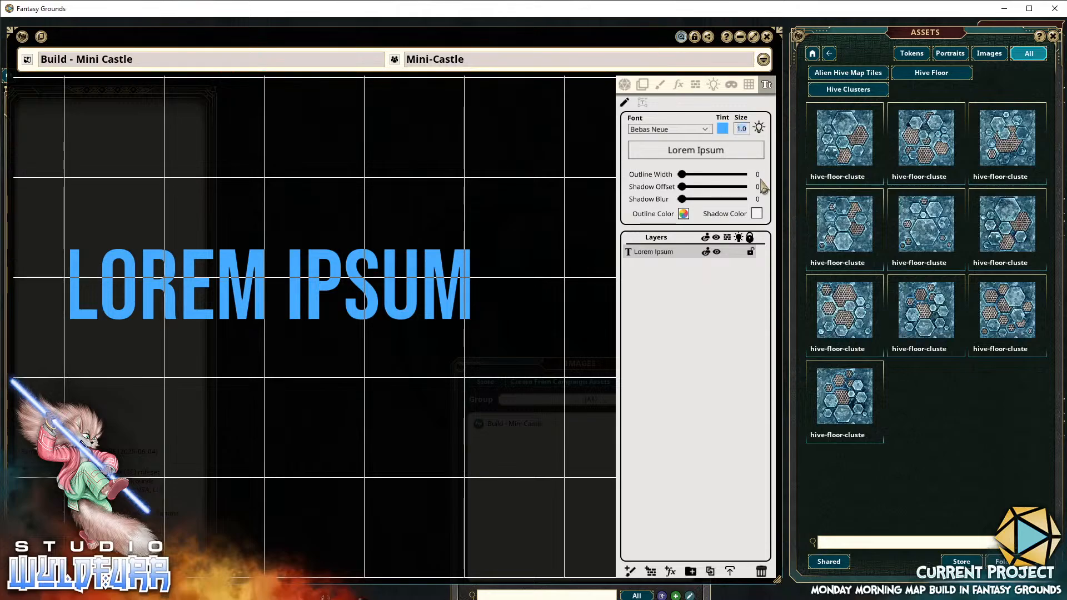
Try the text at size 2 and reduce its size to 0.2
text(2)
key(Return)
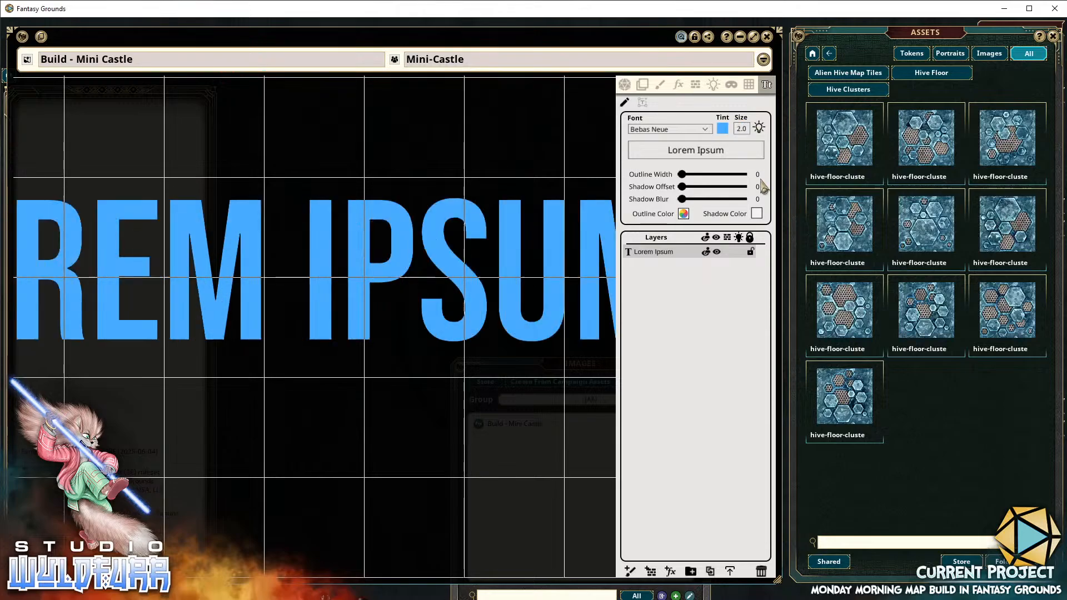
click(742, 129)
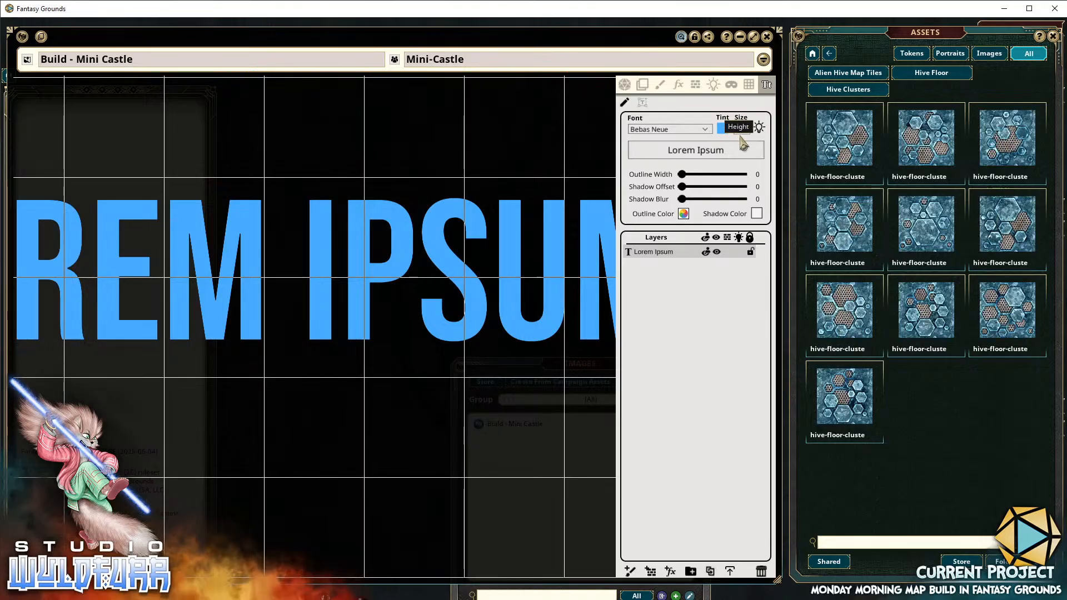
text(0.2)
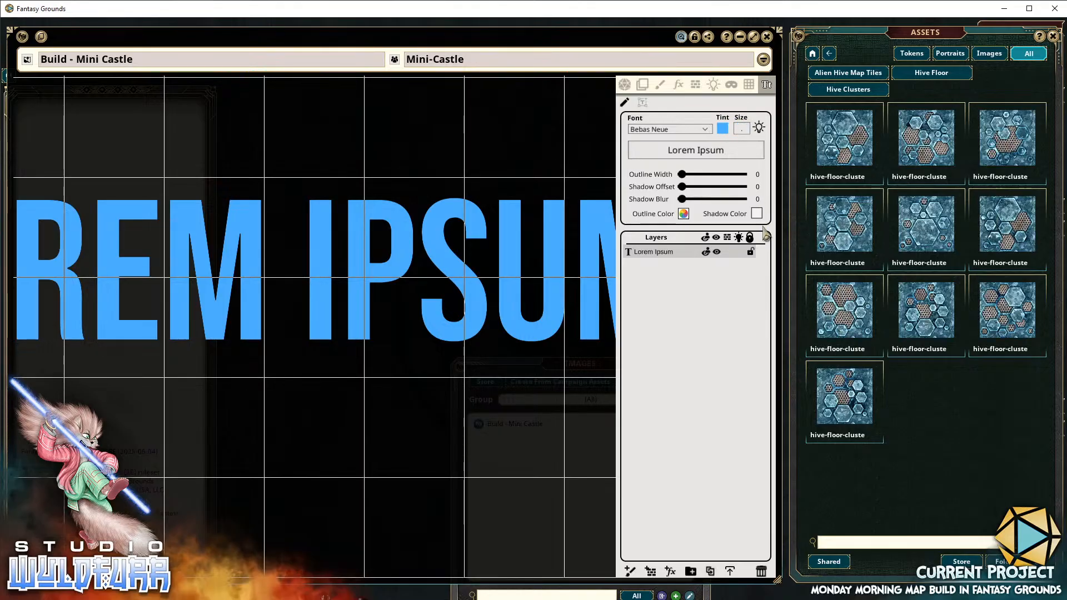
key(Return)
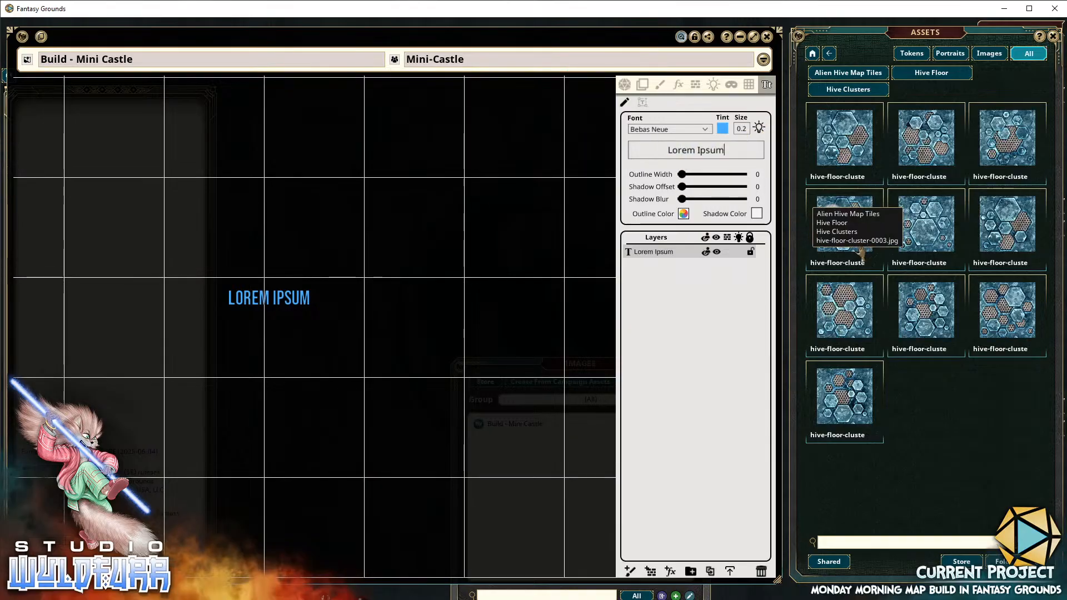
Replace the Lorem Ipsum text with "Room Names"
key(BackSpace)
key(BackSpace)
key(BackSpace)
key(BackSpace)
key(BackSpace)
key(BackSpace)
key(BackSpace)
key(BackSpace)
key(BackSpace)
key(BackSpace)
key(BackSpace)
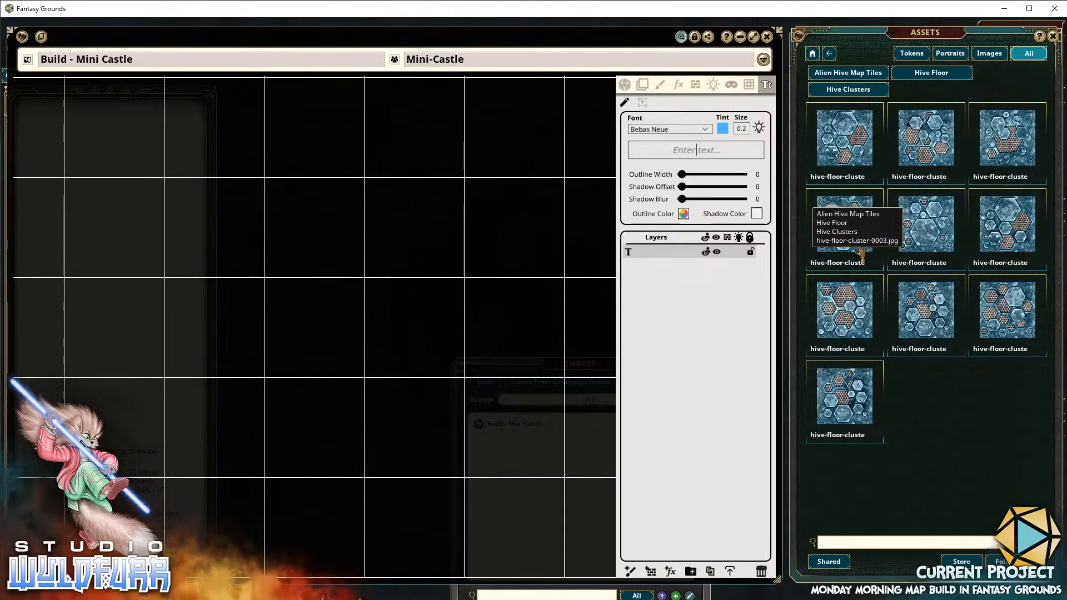
text(Room)
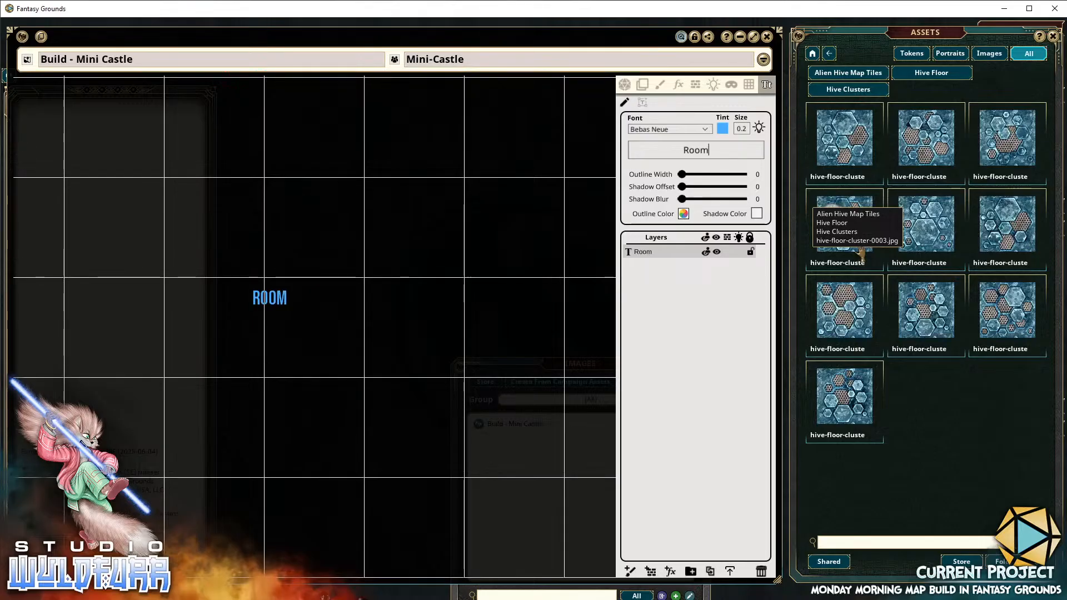
text( Names)
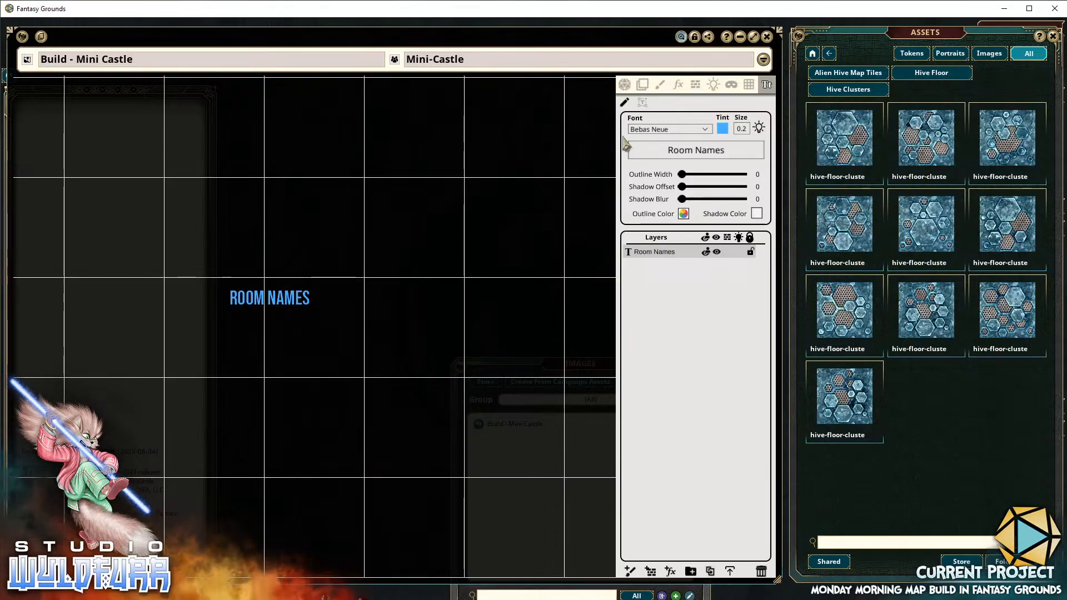
Try the Lugrasimo font on the Room Names text and change it to Noto Sans Bold Italic
click(656, 132)
click(658, 153)
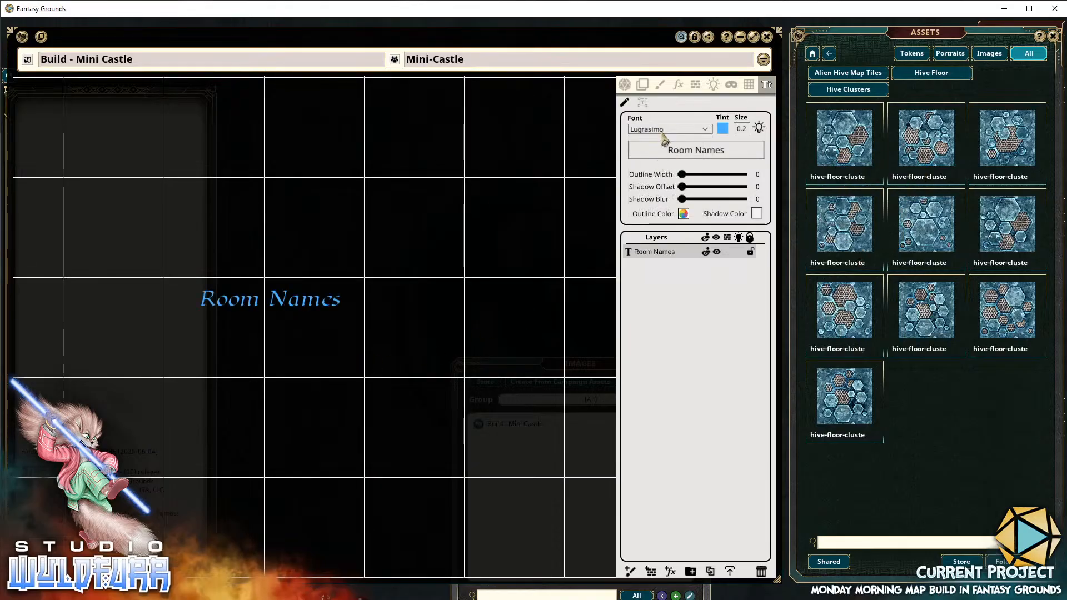
click(667, 129)
click(658, 189)
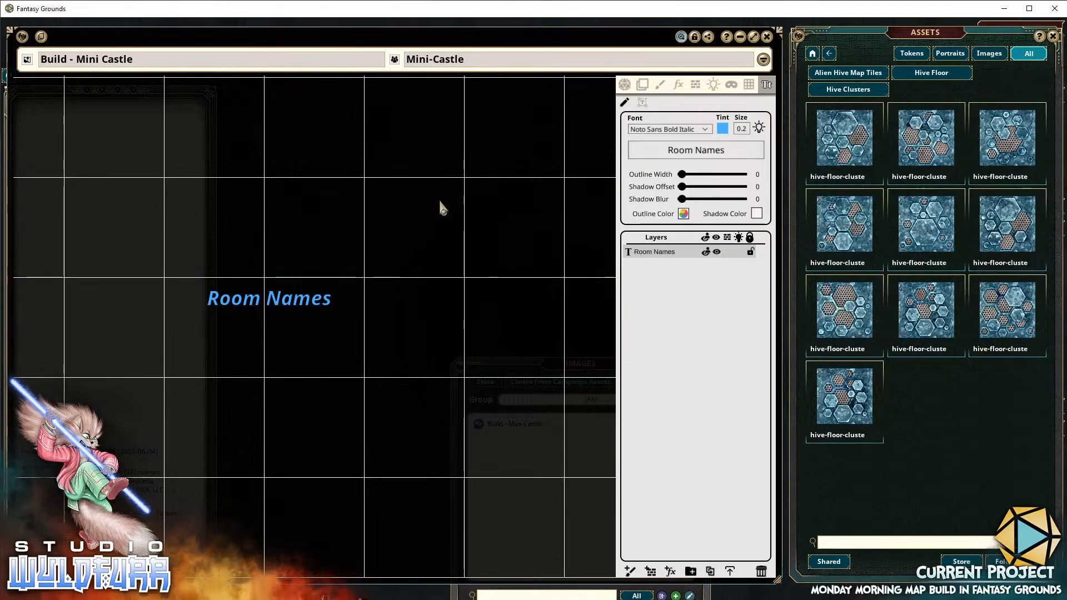
Look over the line of sight, effect and light tools and delete the Room Names text layer
click(695, 85)
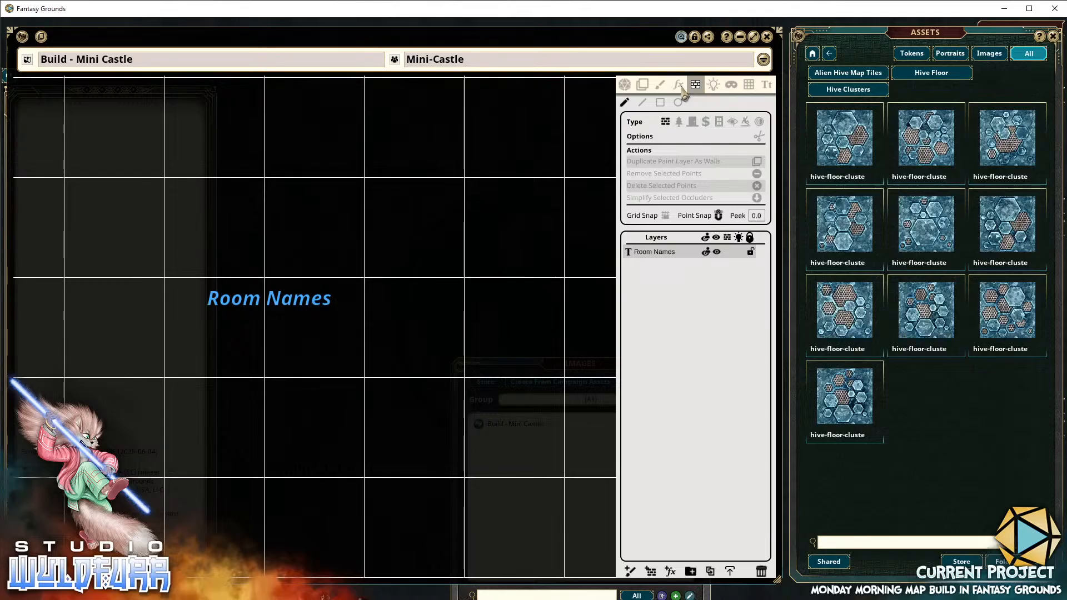
click(678, 85)
click(715, 86)
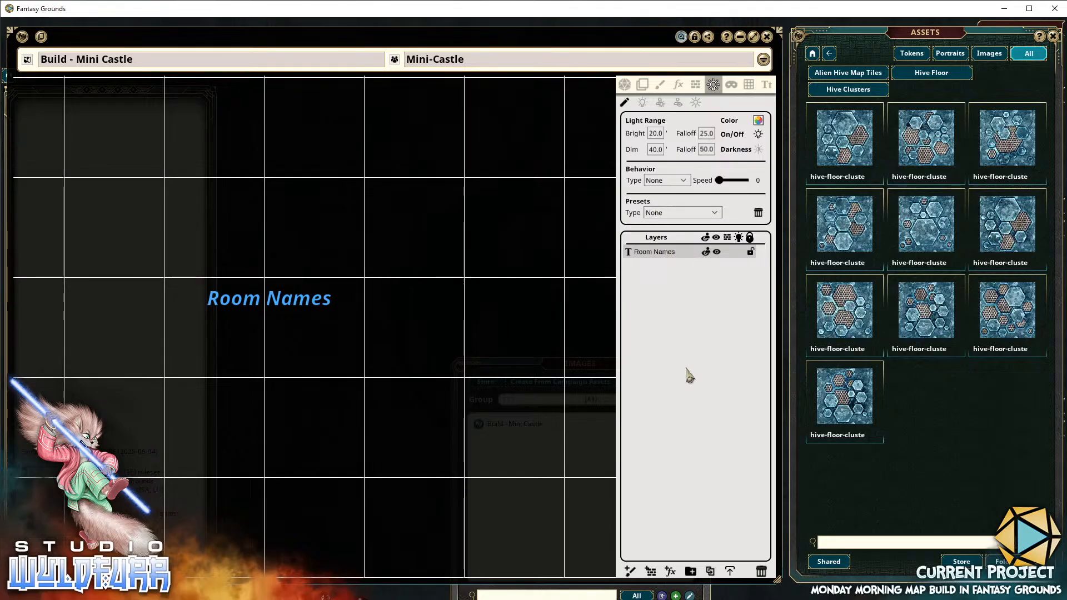
click(763, 574)
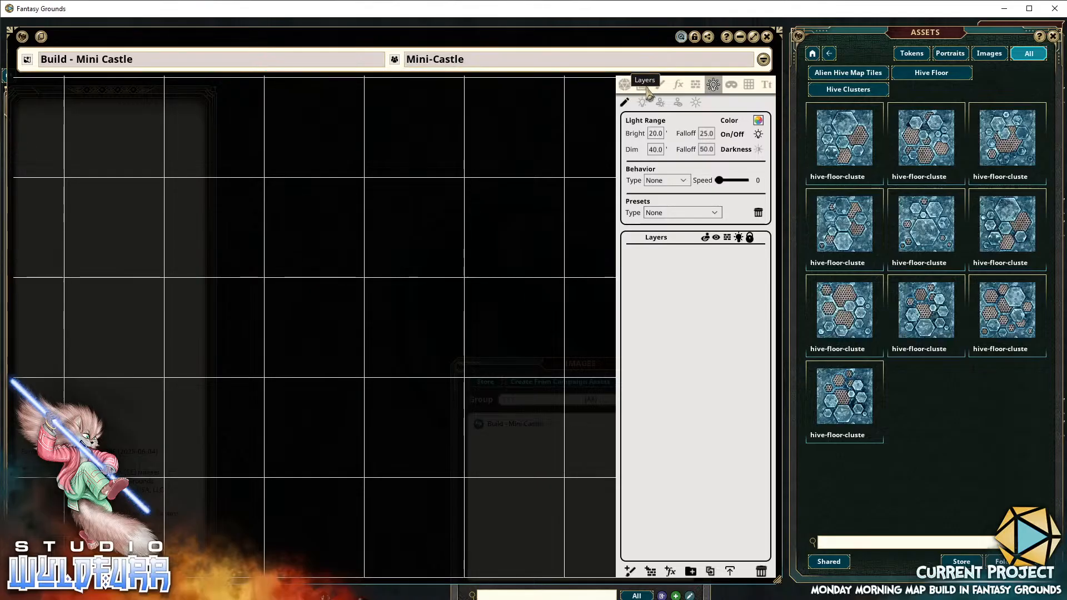
Switch to the tile tools, list only image assets from the asset library's root and reset the map's zoom
click(642, 84)
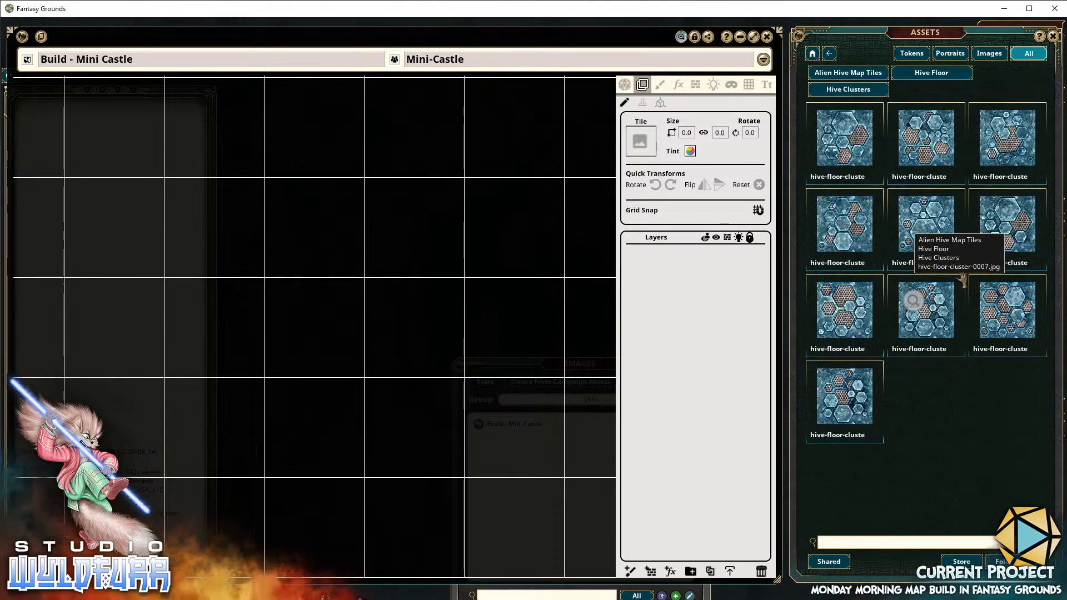
click(813, 53)
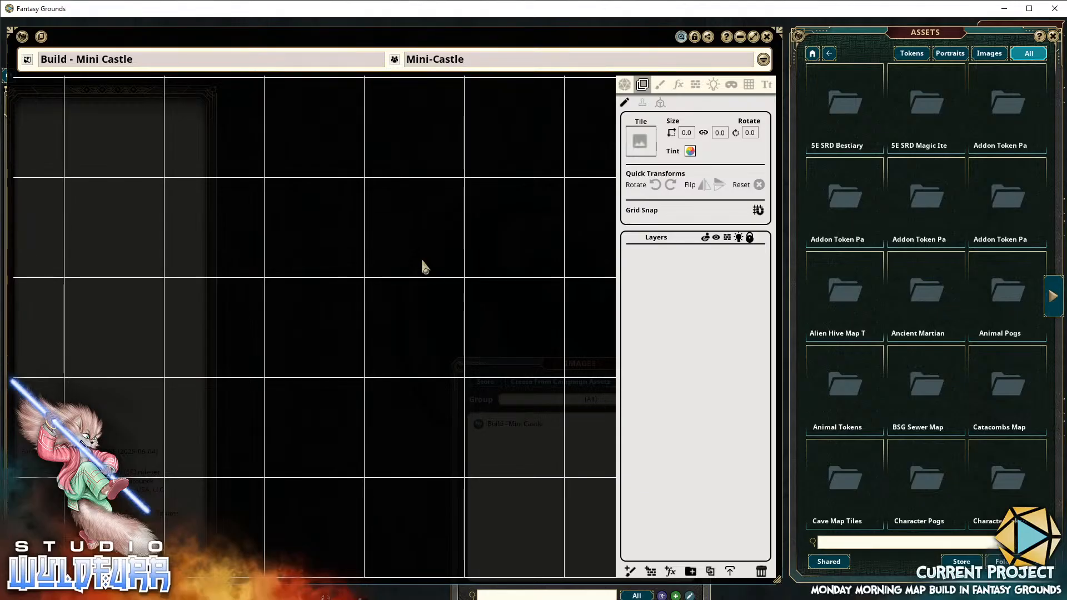
click(991, 54)
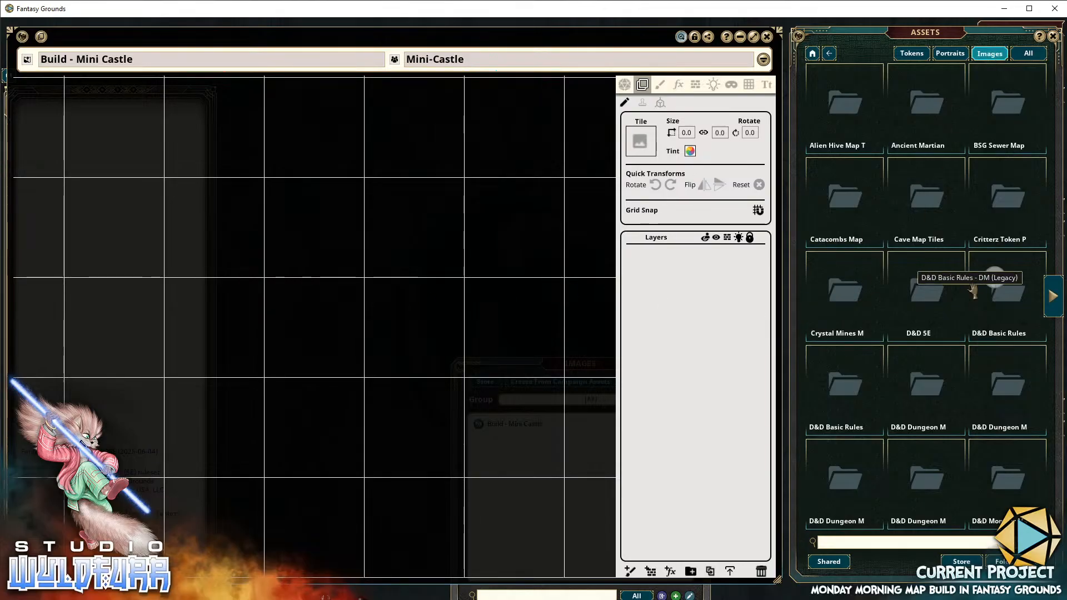
right_click(342, 323)
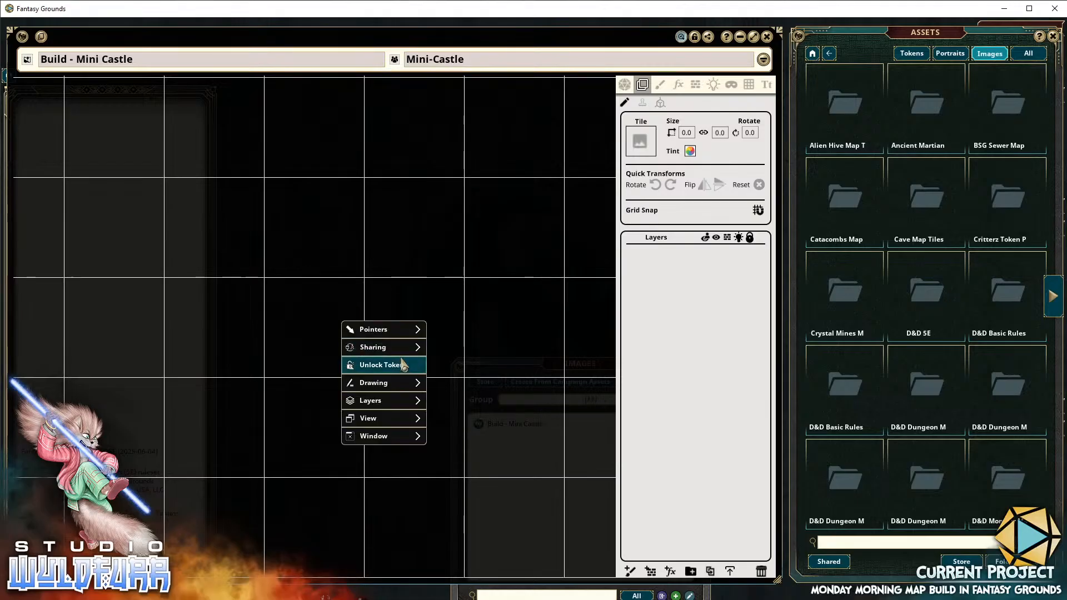
mouse_move(370, 423)
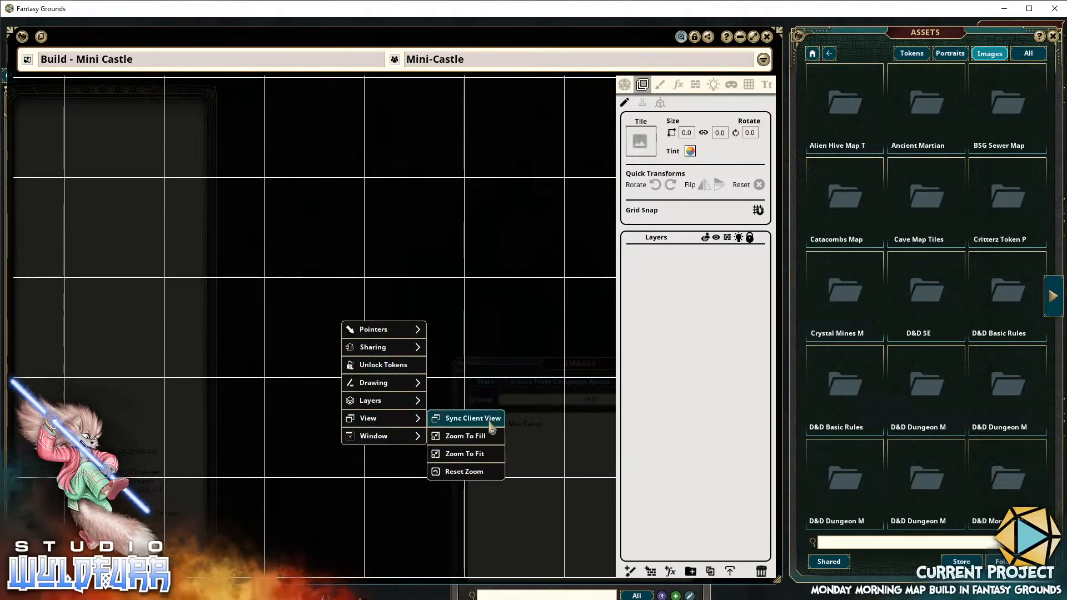
click(463, 472)
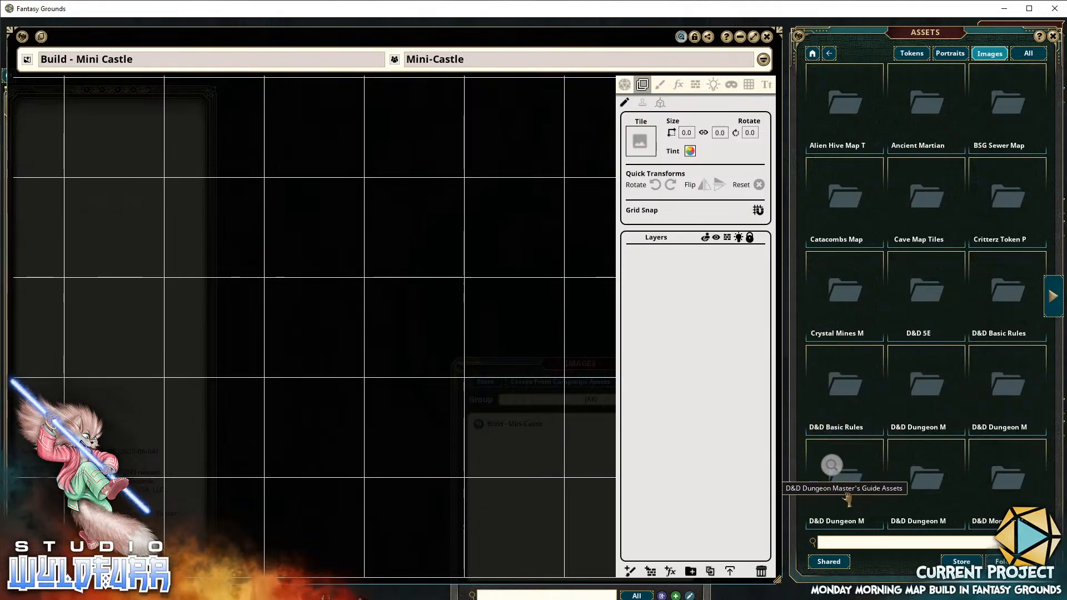
Open the Stronghold Wall Blocks folder within Dungeon Map Tiles and look through its castle wall tiles
click(1052, 299)
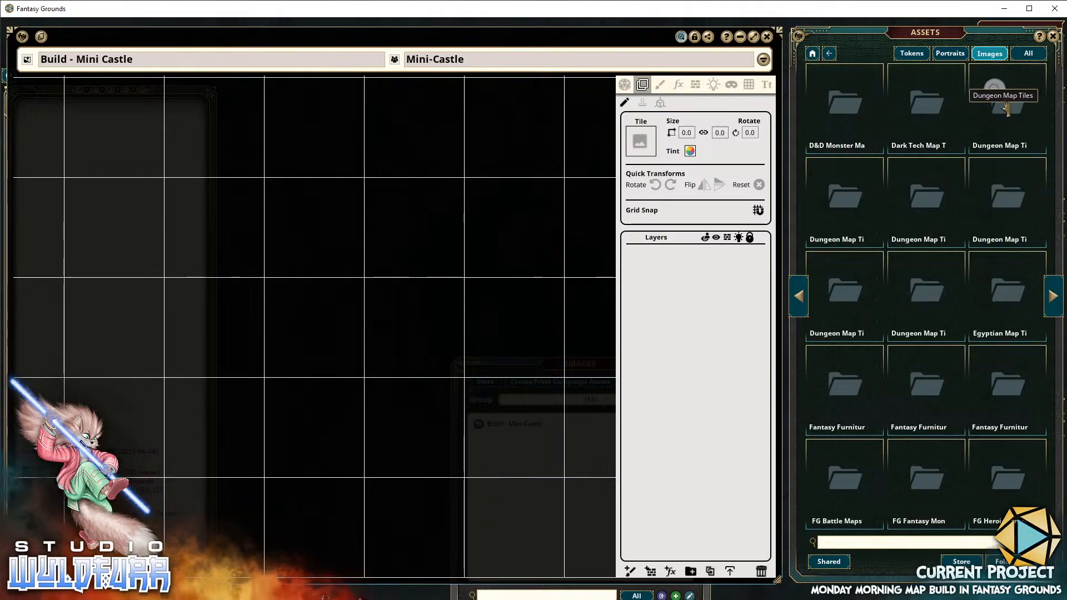
click(1017, 106)
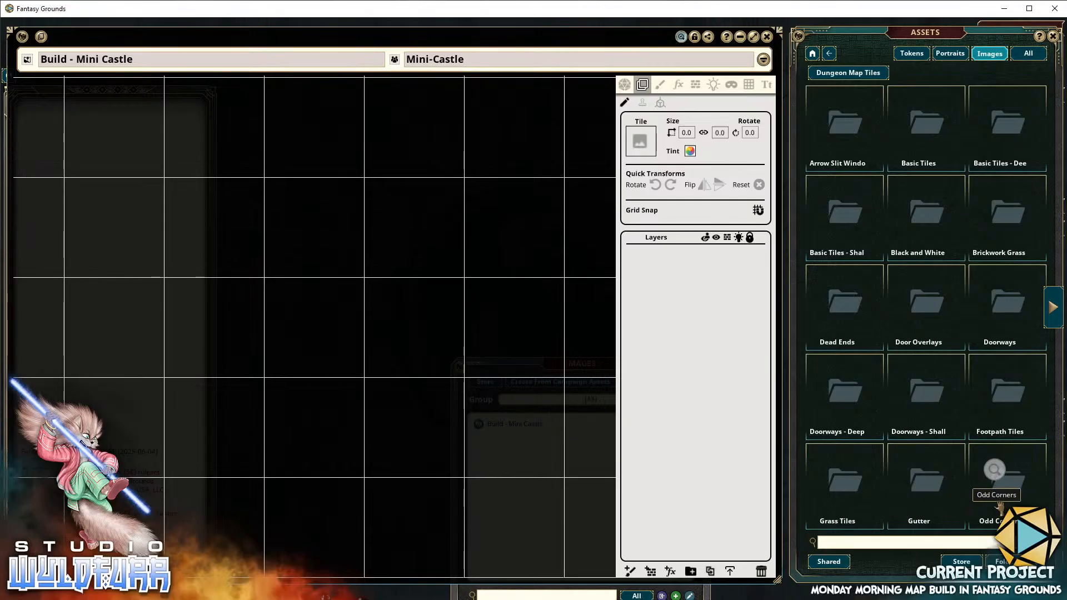
click(1053, 307)
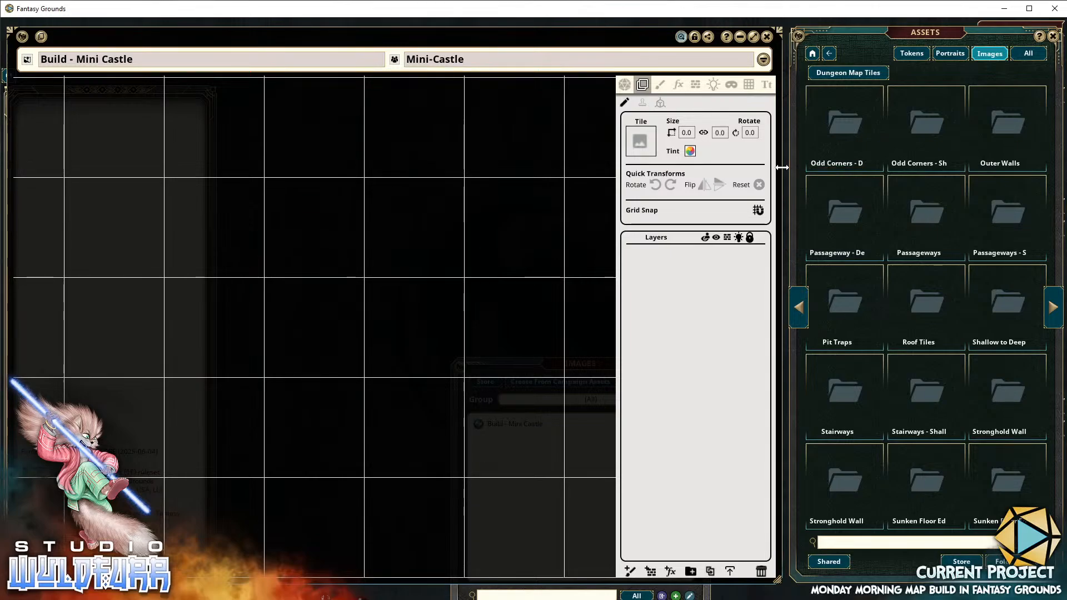
click(1006, 404)
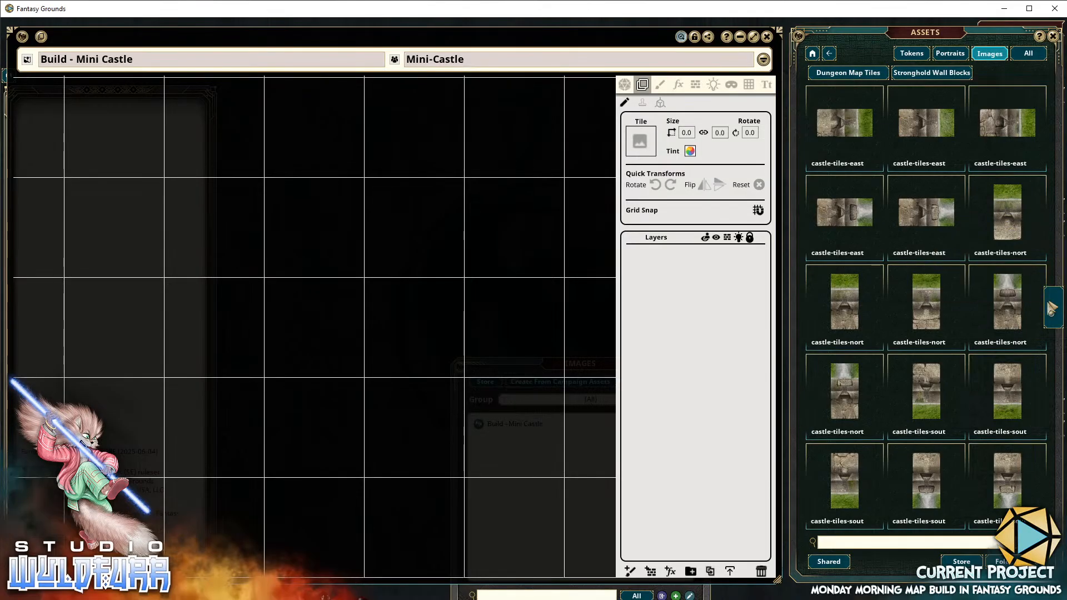
click(1054, 307)
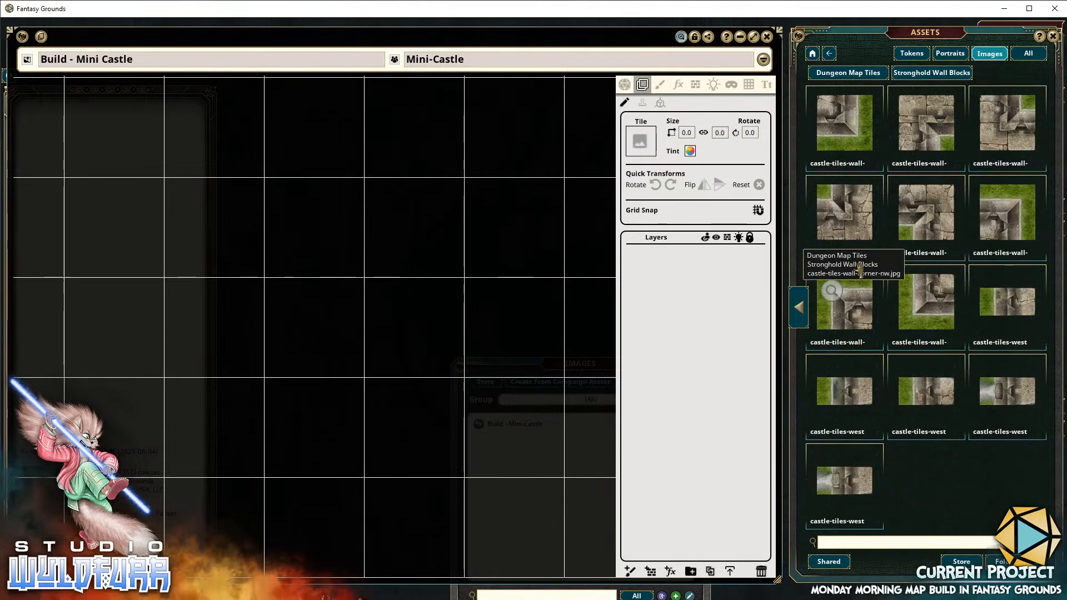
click(799, 309)
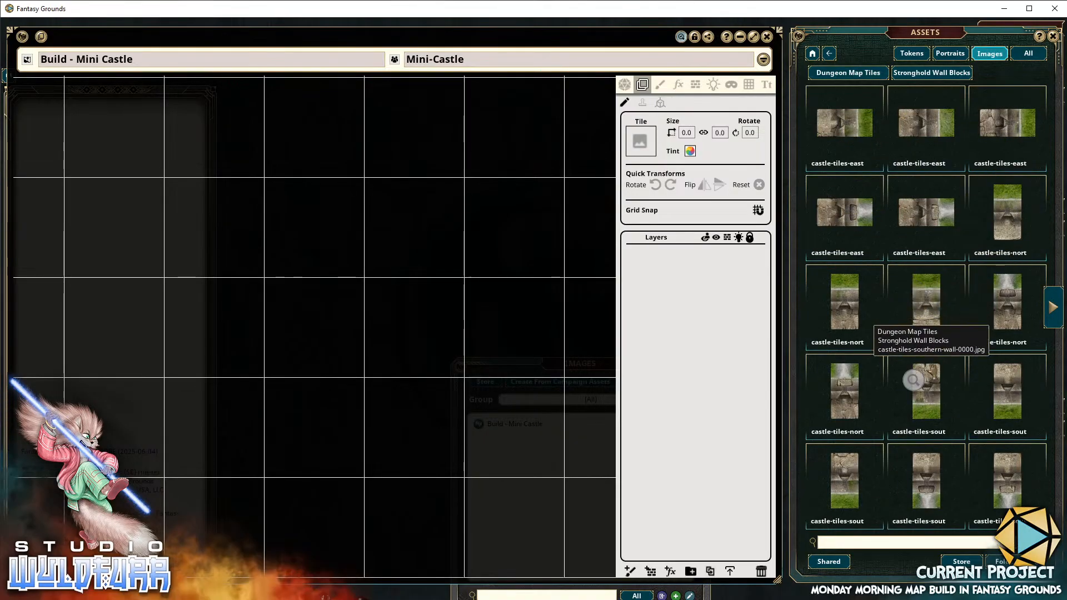
Place three southern castle wall tiles side by side on the map, with the drain tile between two plain grass-edged wall tiles
drag(976, 485, 301, 332)
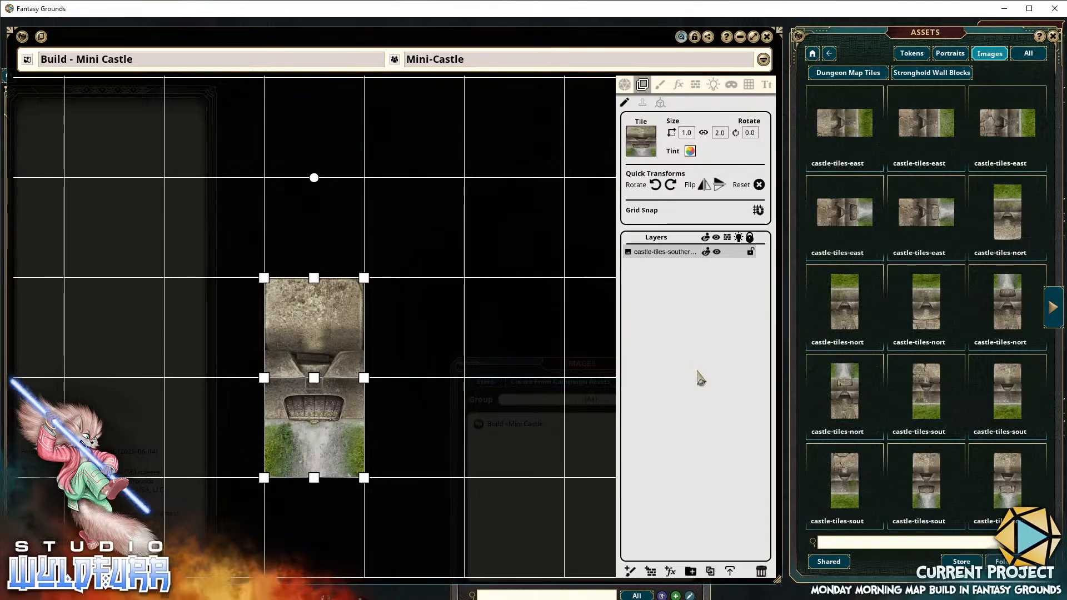
drag(850, 488, 690, 430)
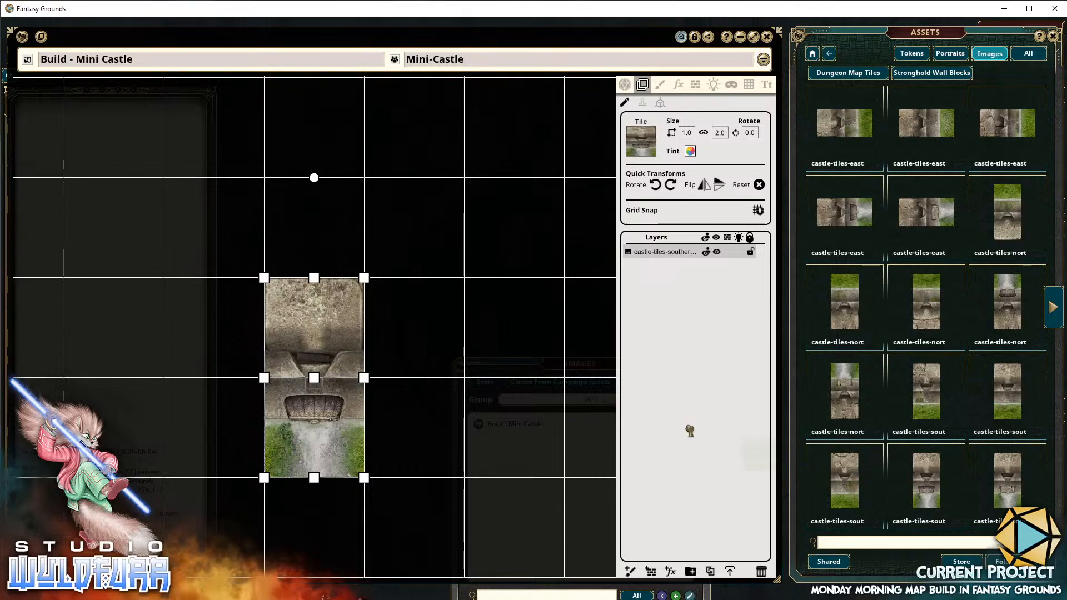
drag(437, 362, 434, 365)
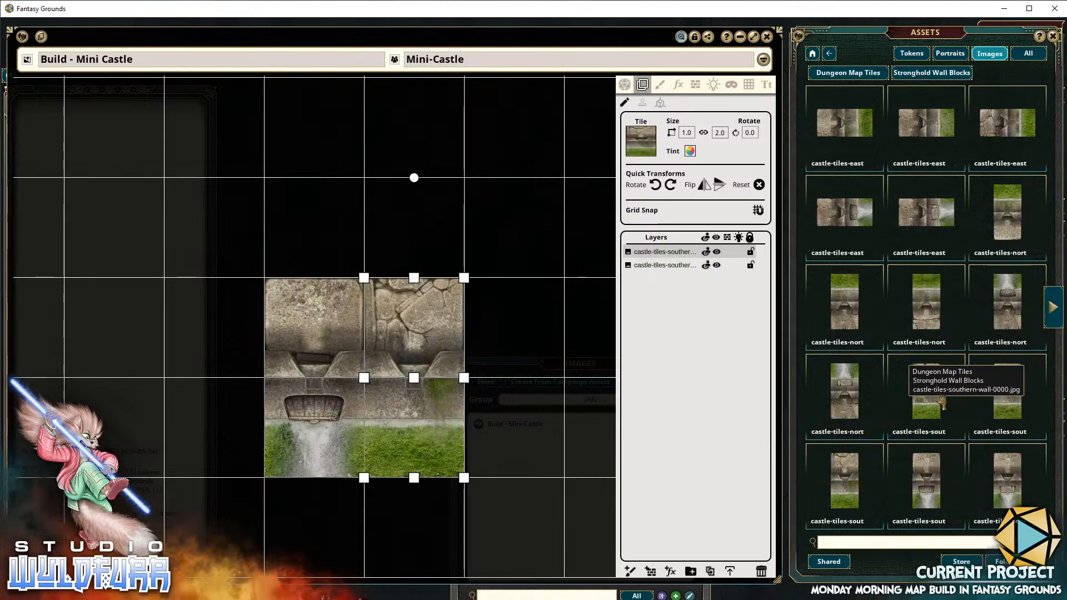
drag(874, 399, 619, 380)
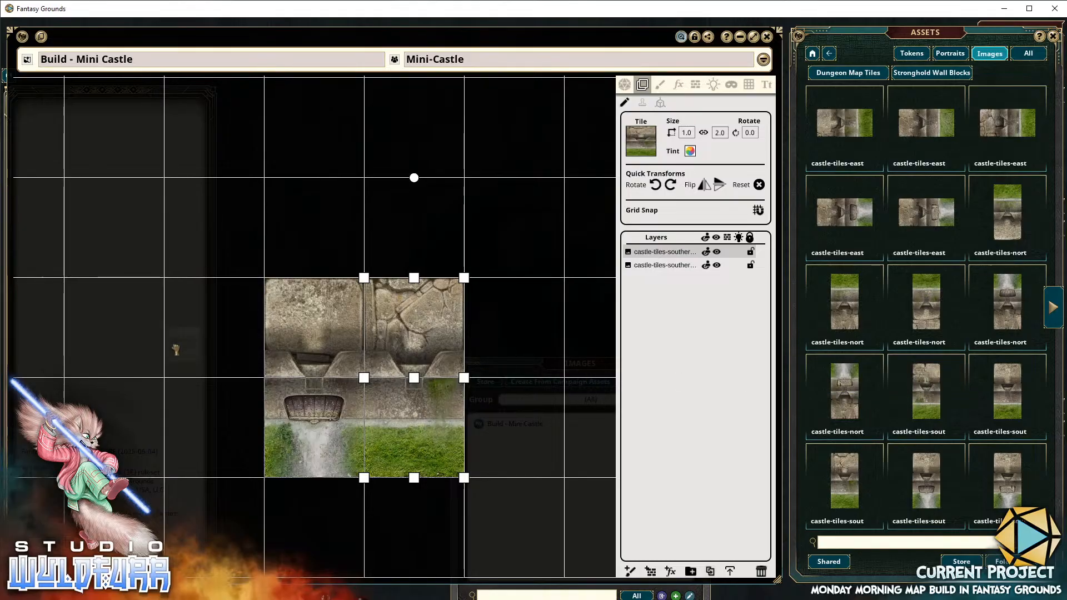
drag(163, 351, 164, 351)
drag(183, 304, 199, 361)
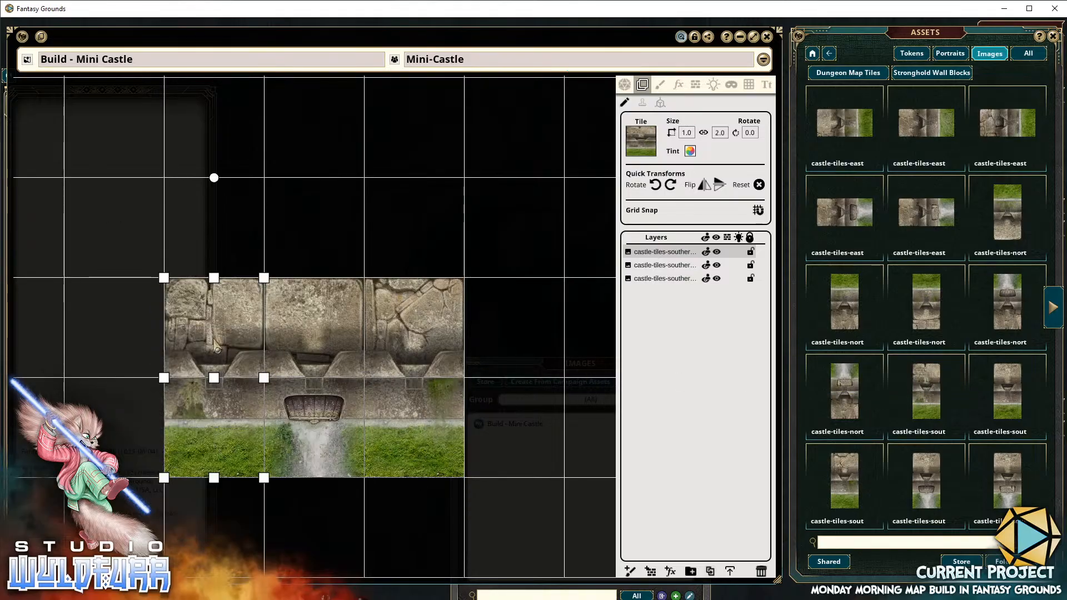
Place the castle-tiles-north-wall-doorway-0001 tile on the map and align it directly above the southern wall's drain tile
drag(266, 328, 281, 204)
drag(367, 206, 378, 347)
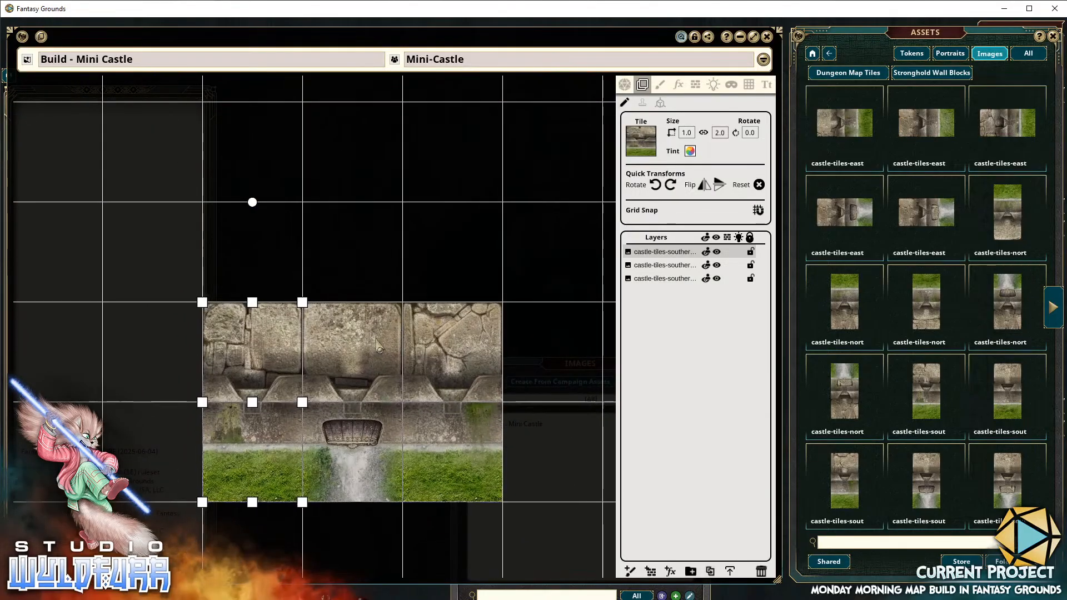
drag(362, 280, 376, 382)
drag(389, 448, 382, 300)
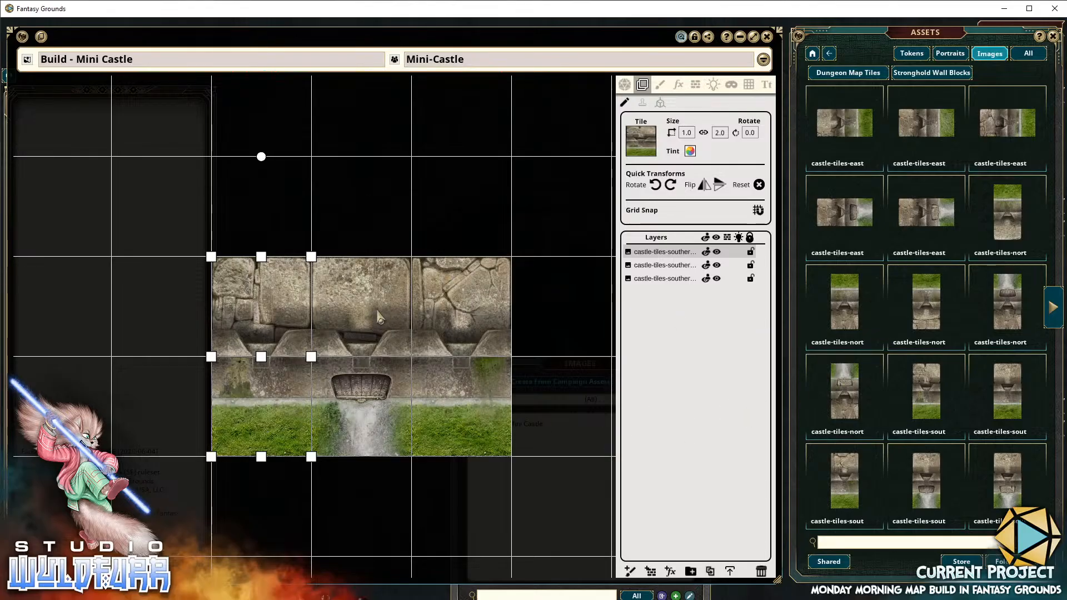
drag(384, 284, 357, 300)
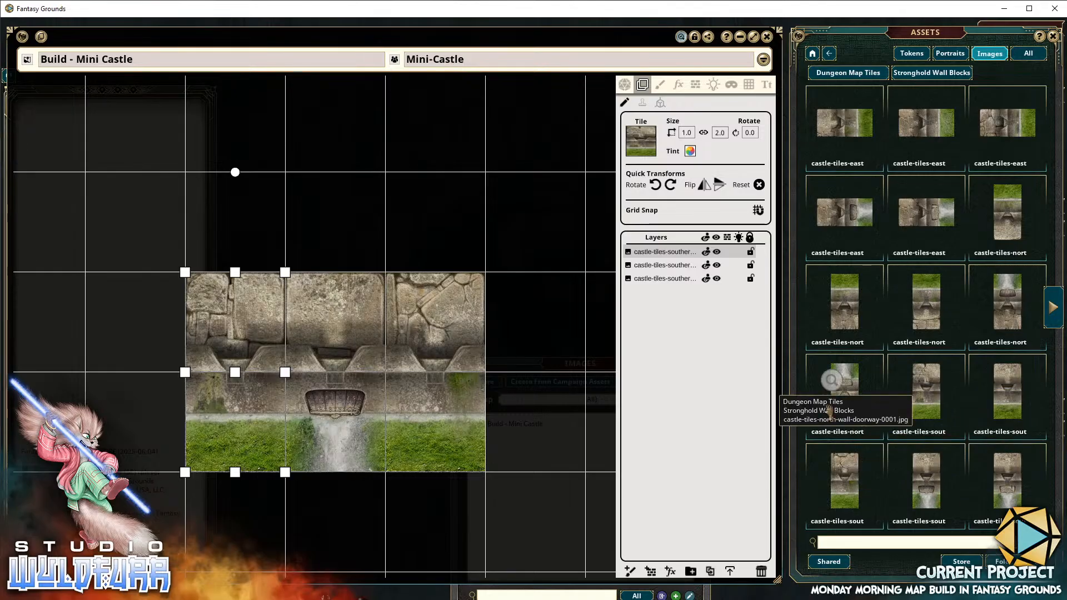
drag(836, 383, 372, 161)
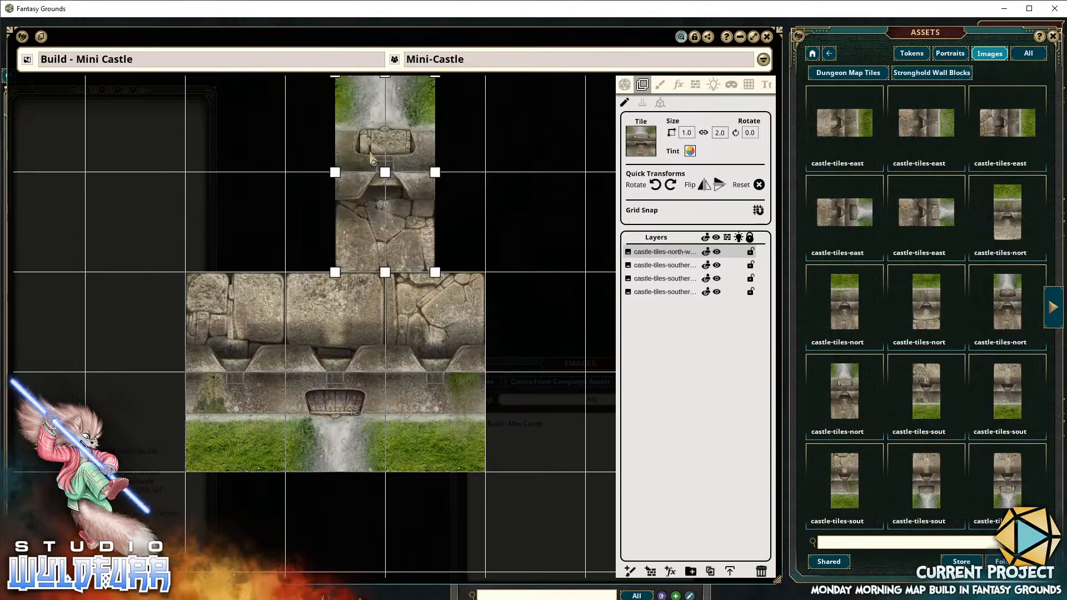
drag(515, 201, 457, 231)
drag(362, 266, 313, 265)
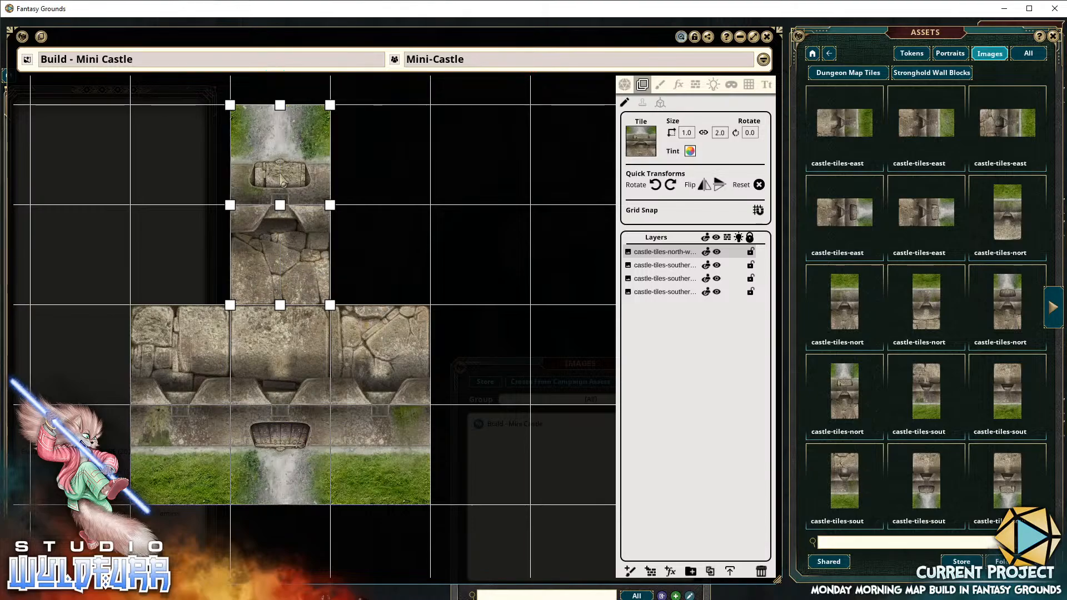
Flank the northern doorway tile with castle-tiles-north-wall-0001 on its west side and castle-tiles-north-wall-0002 on its east side
drag(260, 262, 372, 288)
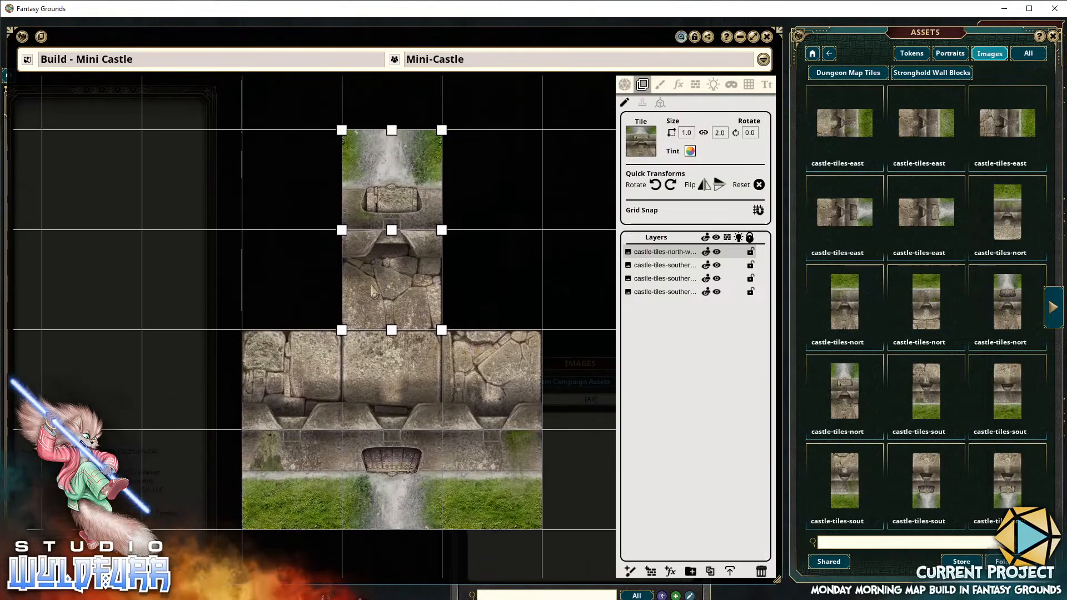
drag(420, 393, 438, 298)
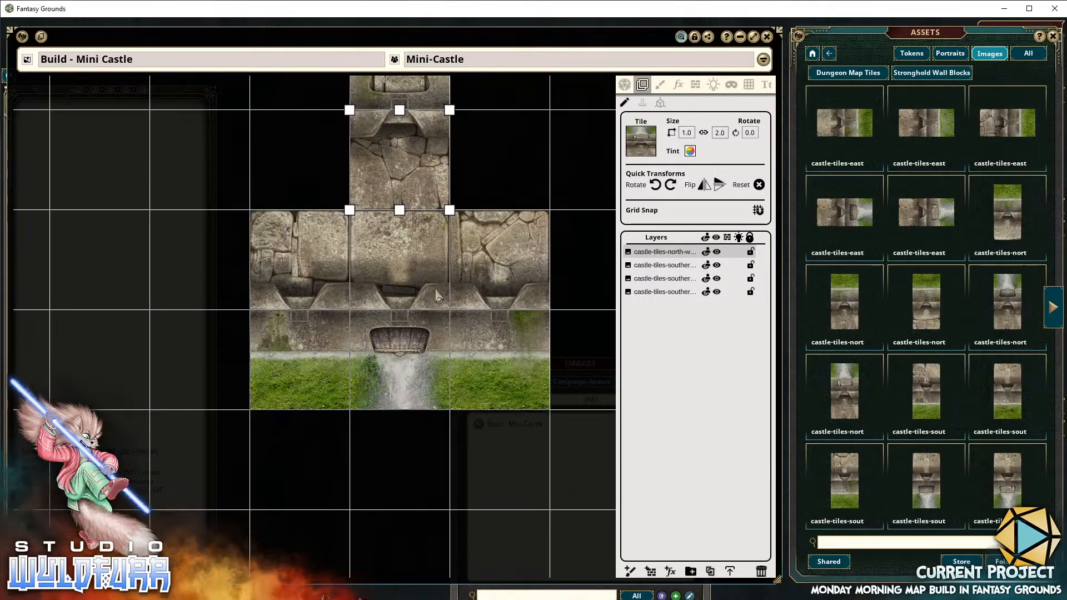
drag(343, 262, 374, 302)
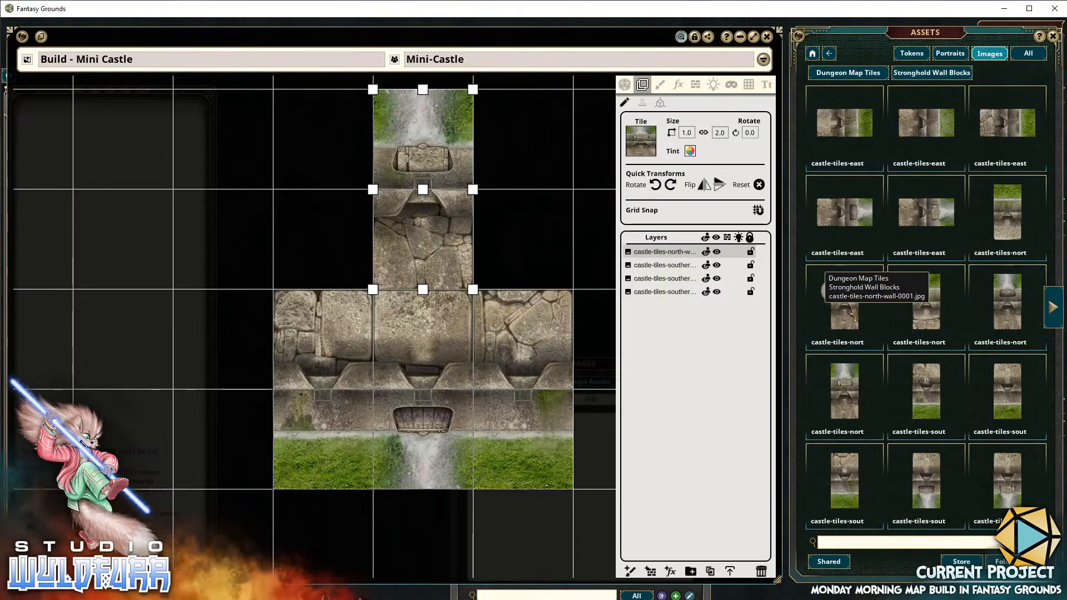
drag(300, 212, 301, 213)
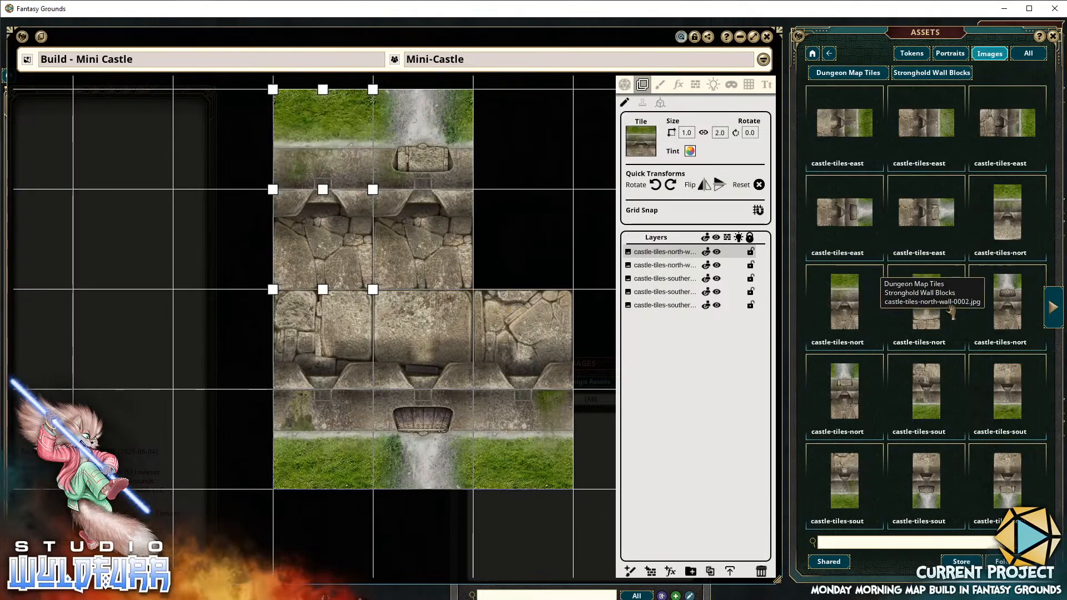
drag(923, 311, 520, 178)
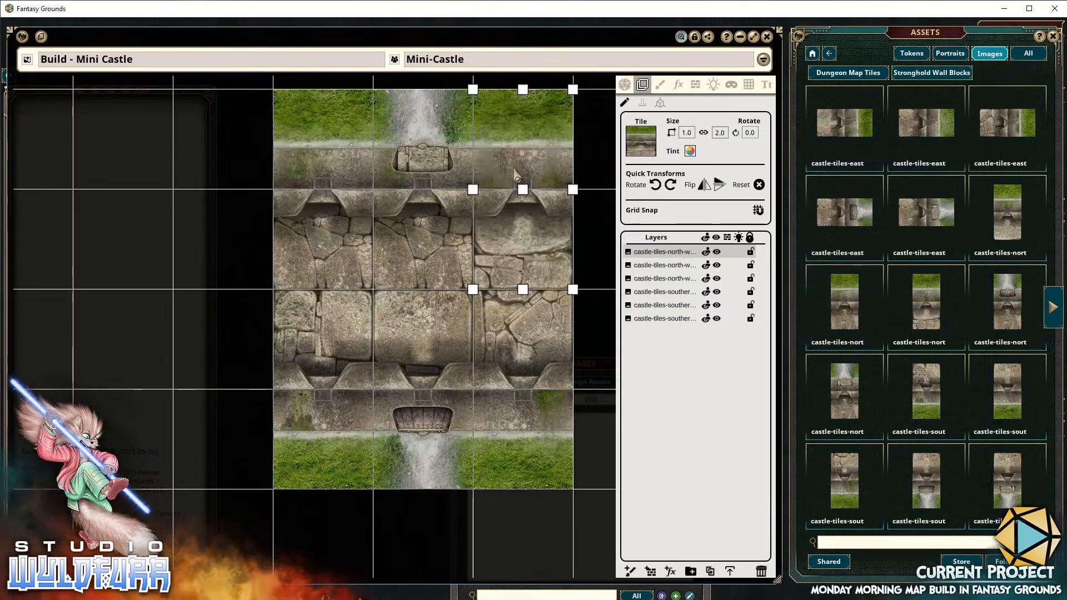
Look over the small wall layout and the corner and western wall tiles on the assets' second page
drag(334, 272, 279, 289)
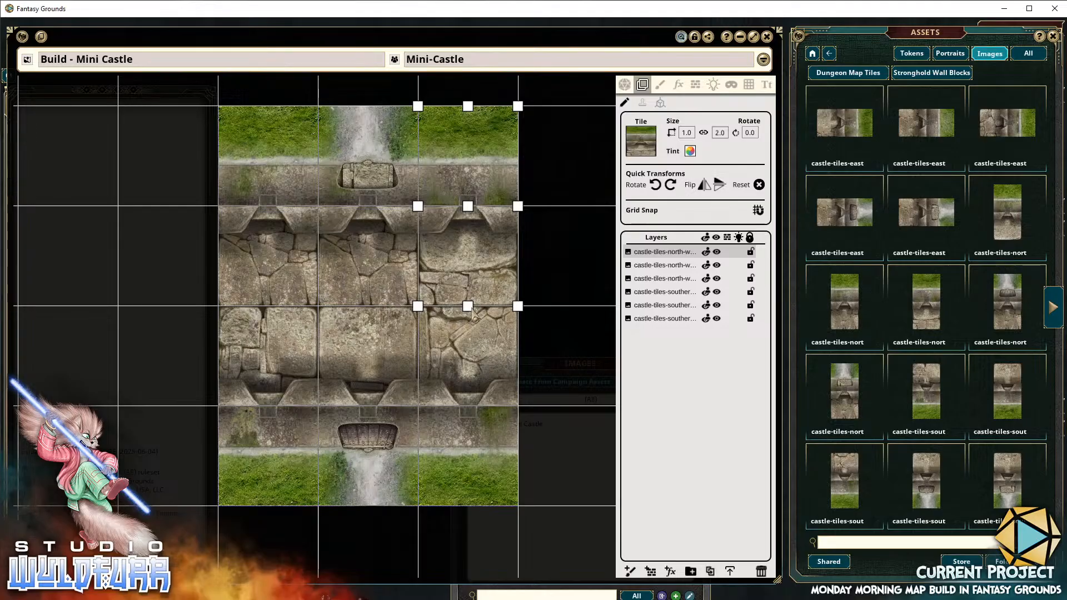
drag(472, 311, 268, 321)
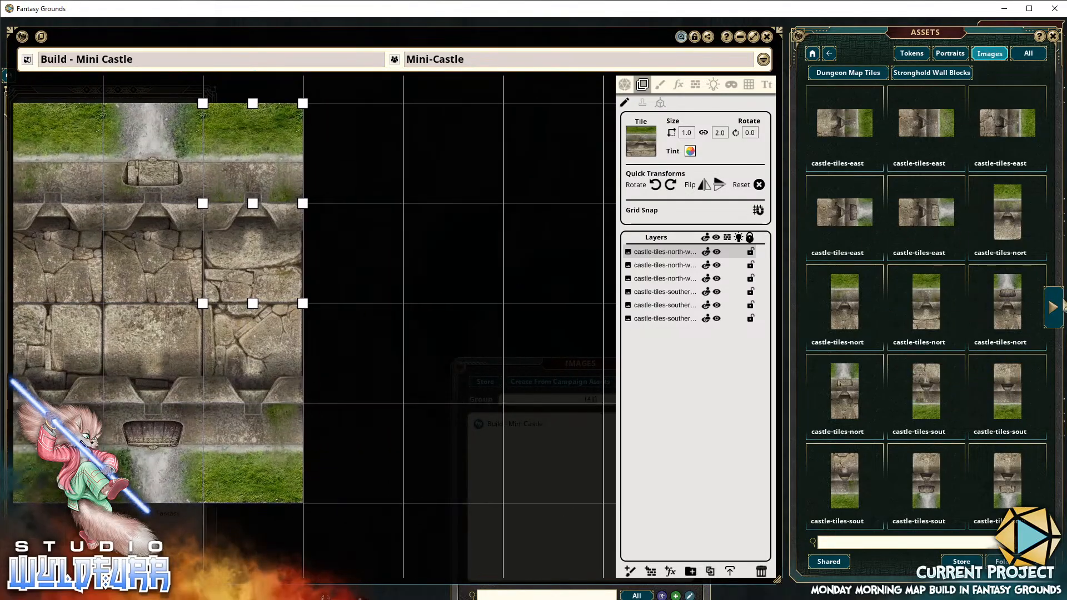
click(1054, 309)
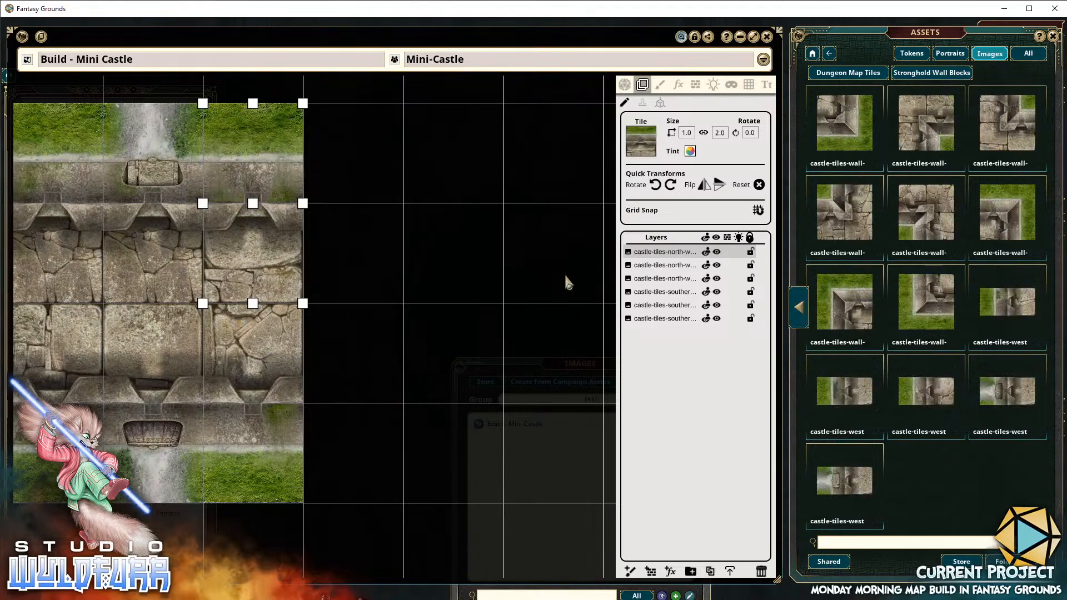
drag(185, 246, 464, 306)
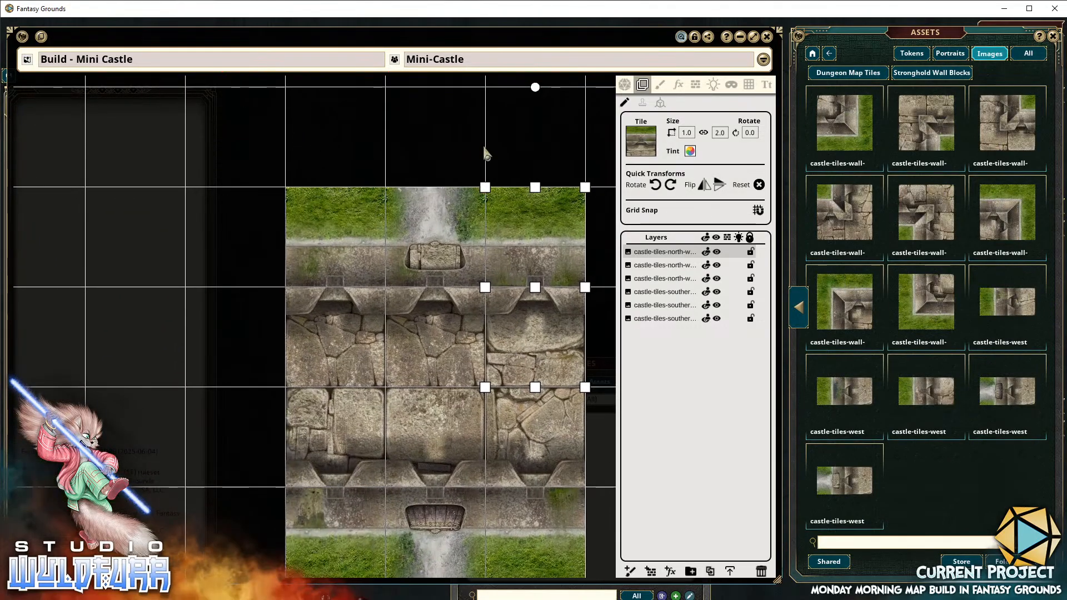
drag(485, 153, 456, 300)
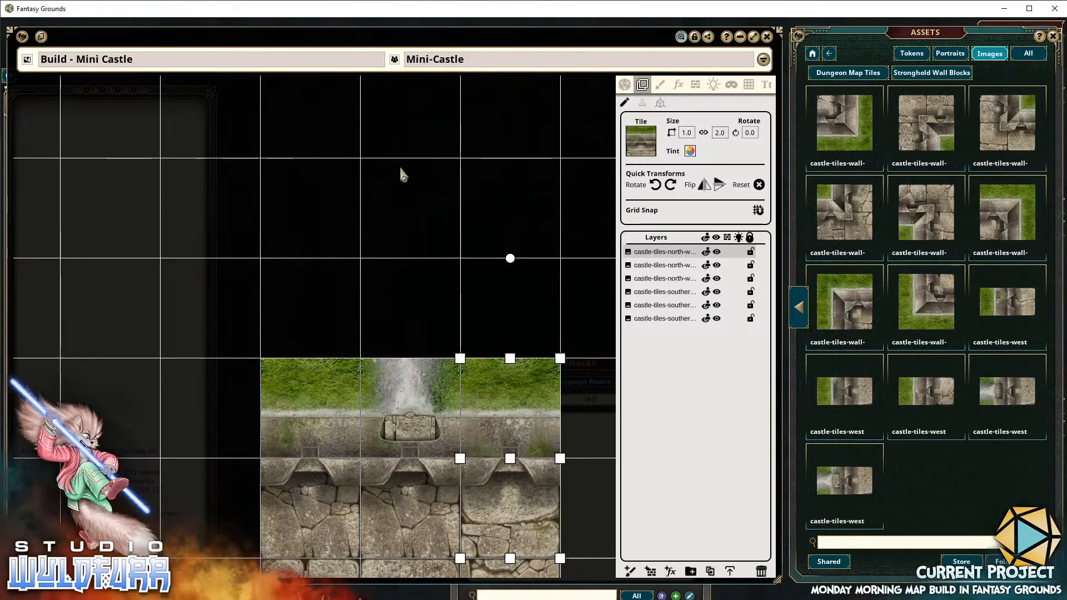
drag(417, 155, 406, 327)
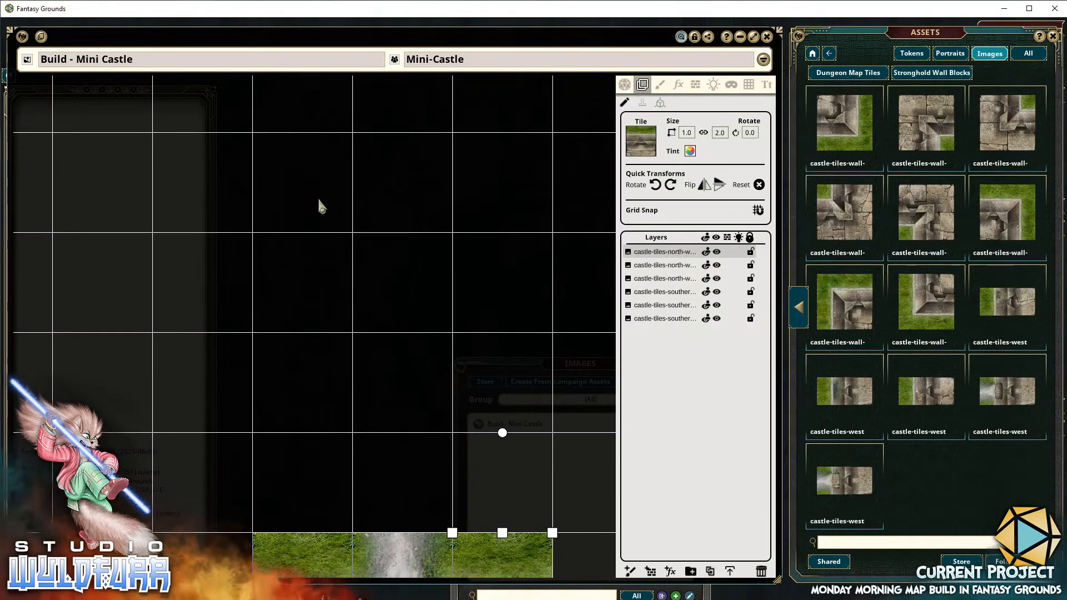
drag(437, 399, 406, 210)
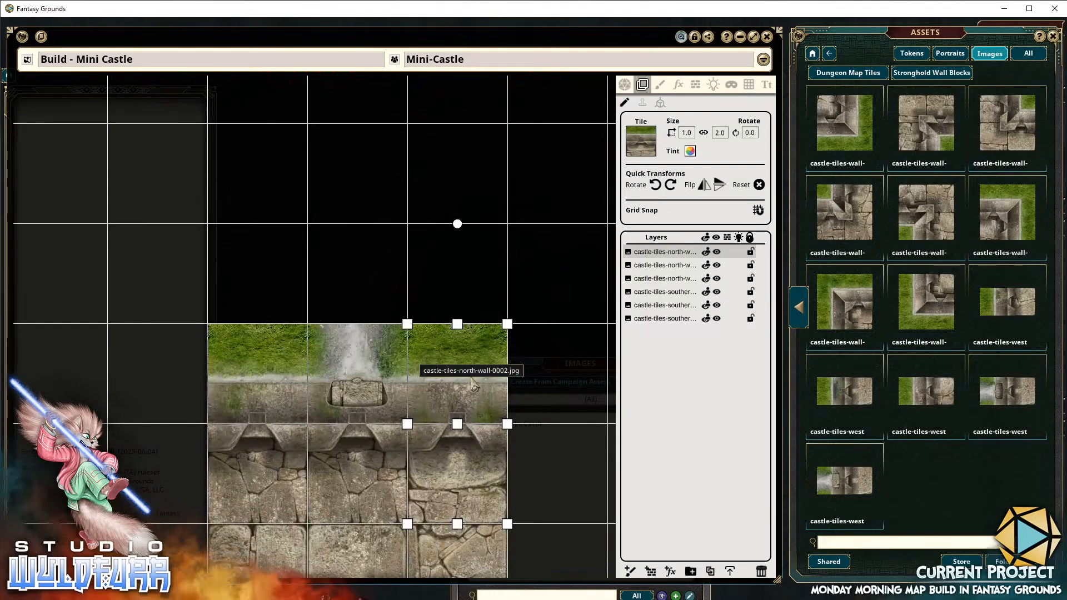
drag(419, 364, 391, 364)
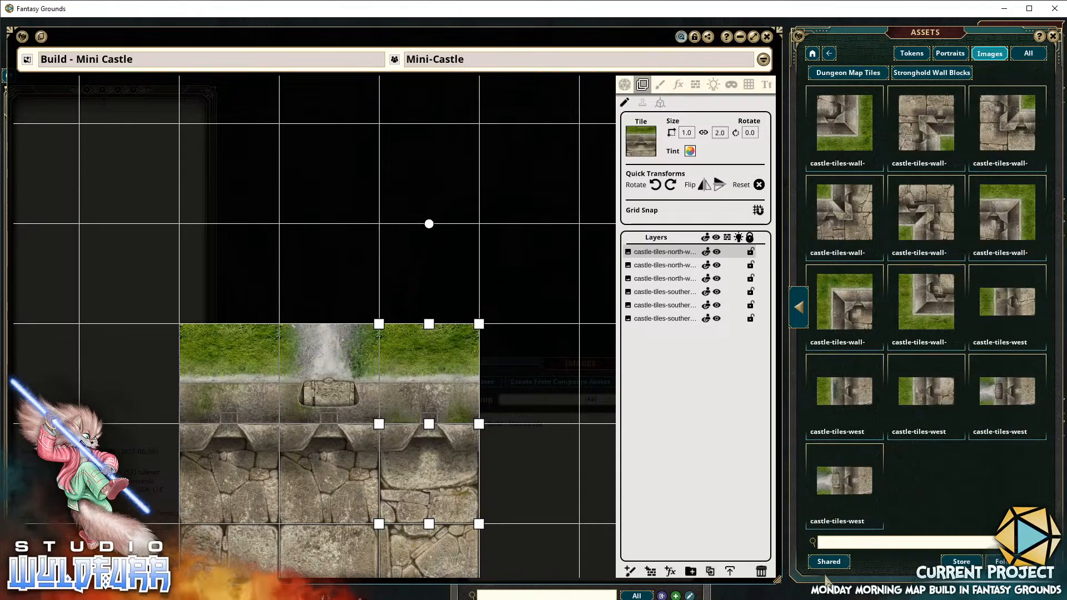
Extend the northern wall by one castle-tiles-north-wall-0000 tile at each end, aligned with the existing row
click(799, 308)
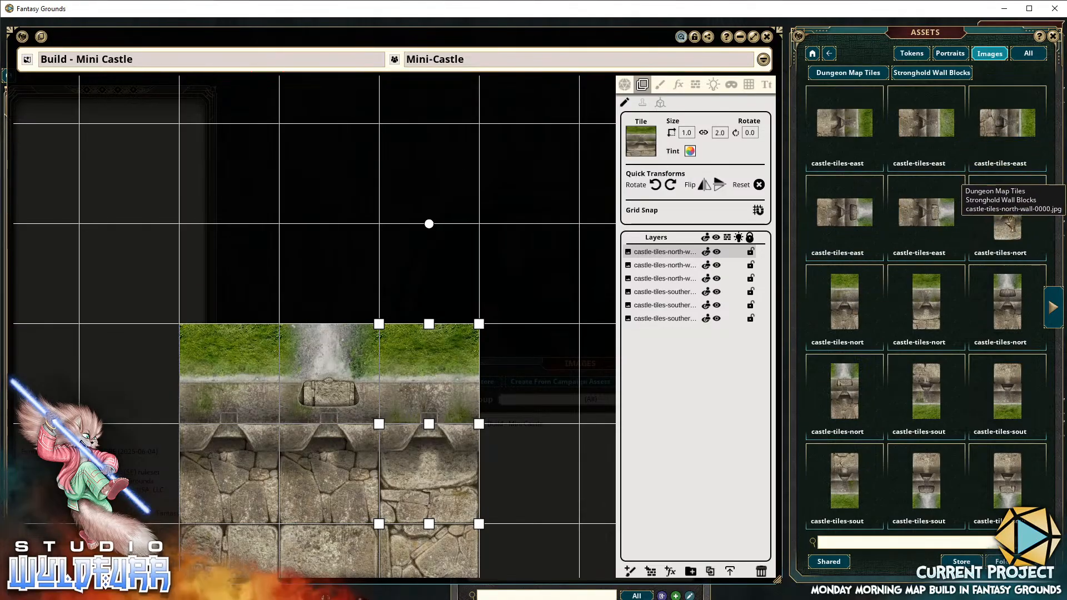
drag(497, 339, 494, 336)
drag(484, 260, 544, 388)
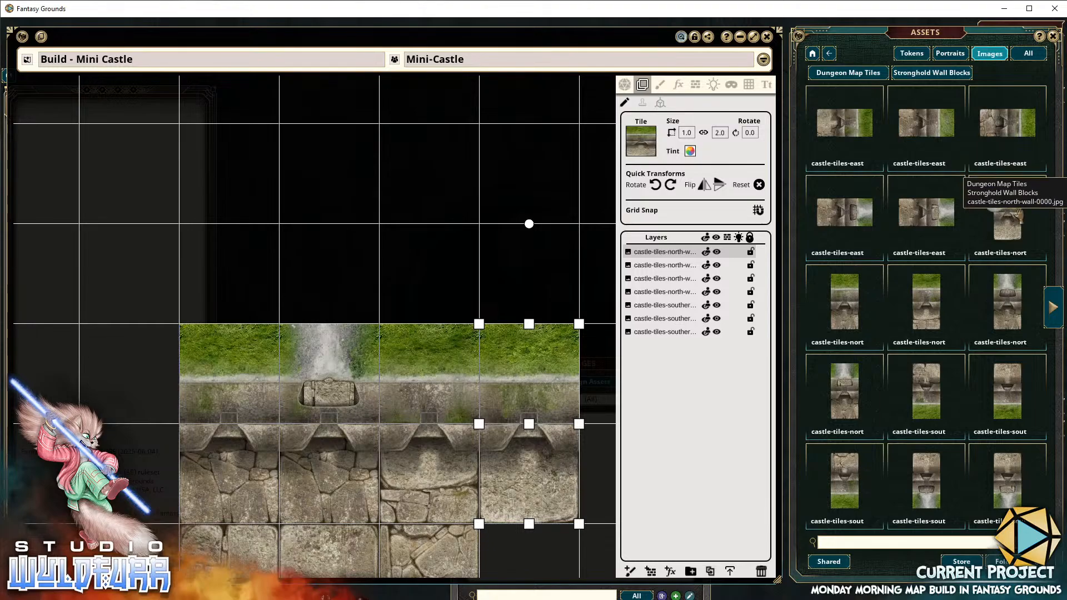
drag(133, 378, 133, 376)
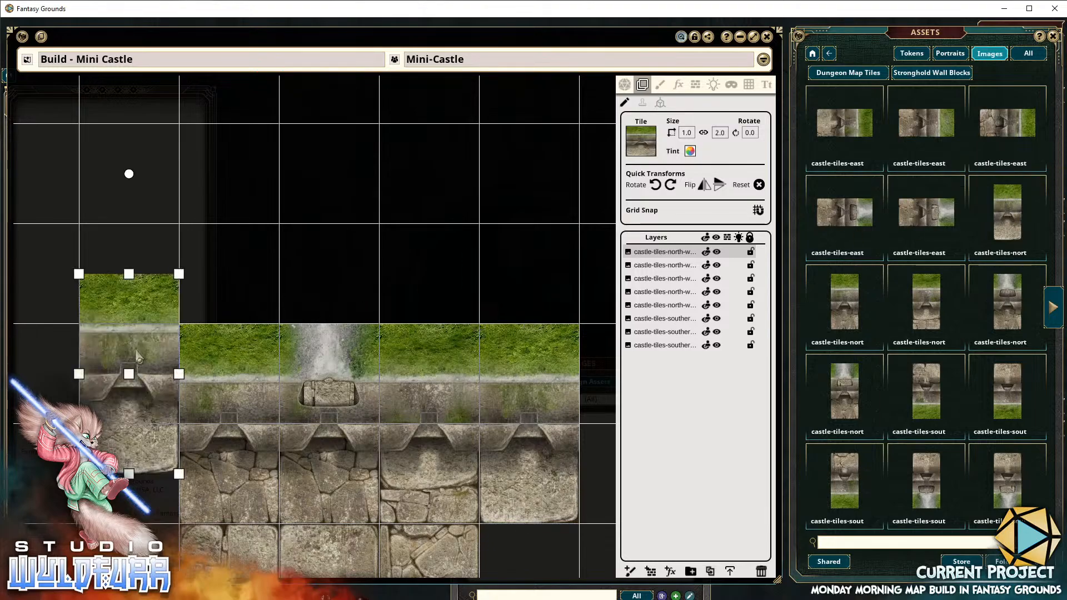
drag(131, 301, 133, 351)
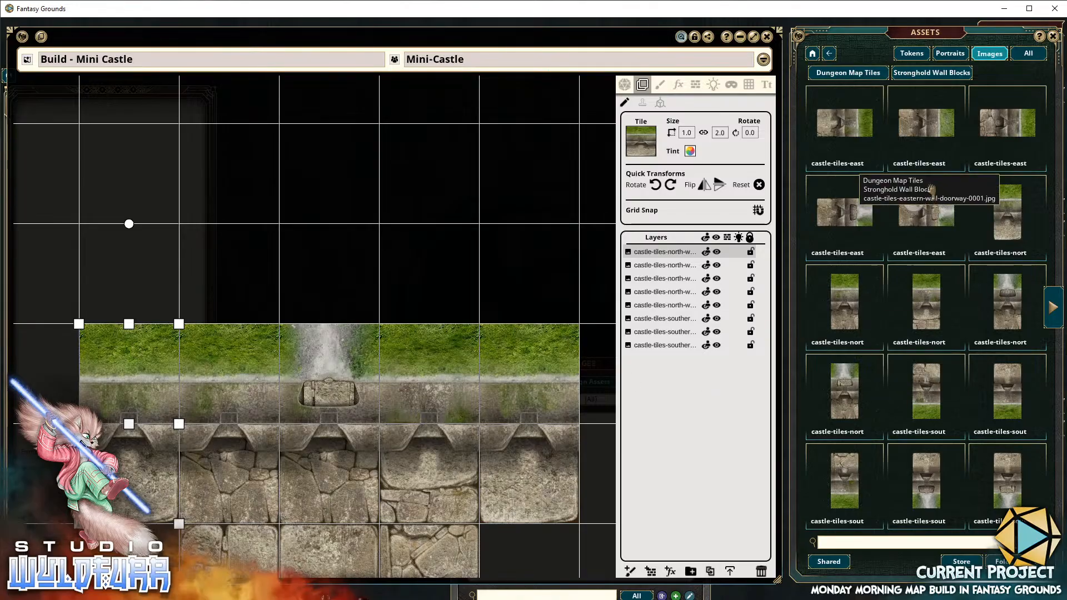
Add the inverted northwest wall corner tile at the eastern end of the northern wall
click(1053, 314)
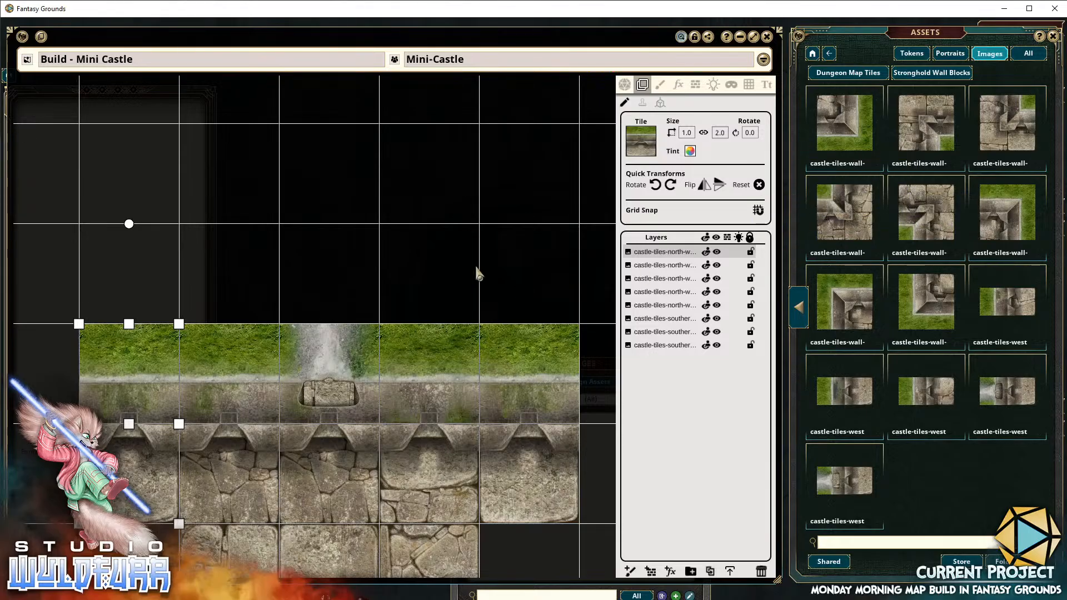
drag(478, 273, 215, 250)
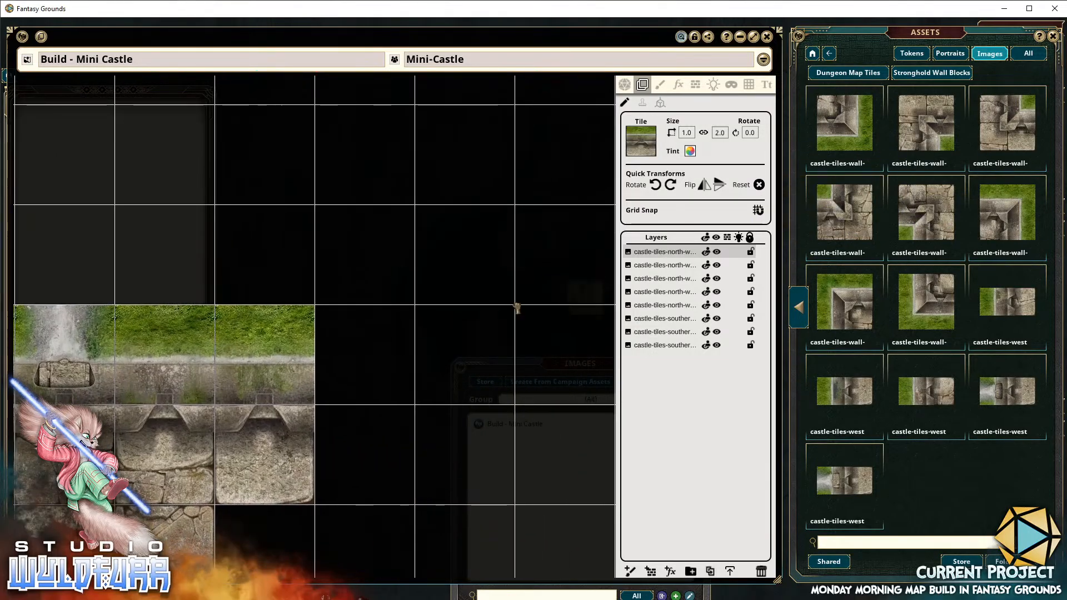
drag(473, 298, 372, 371)
drag(333, 315, 385, 240)
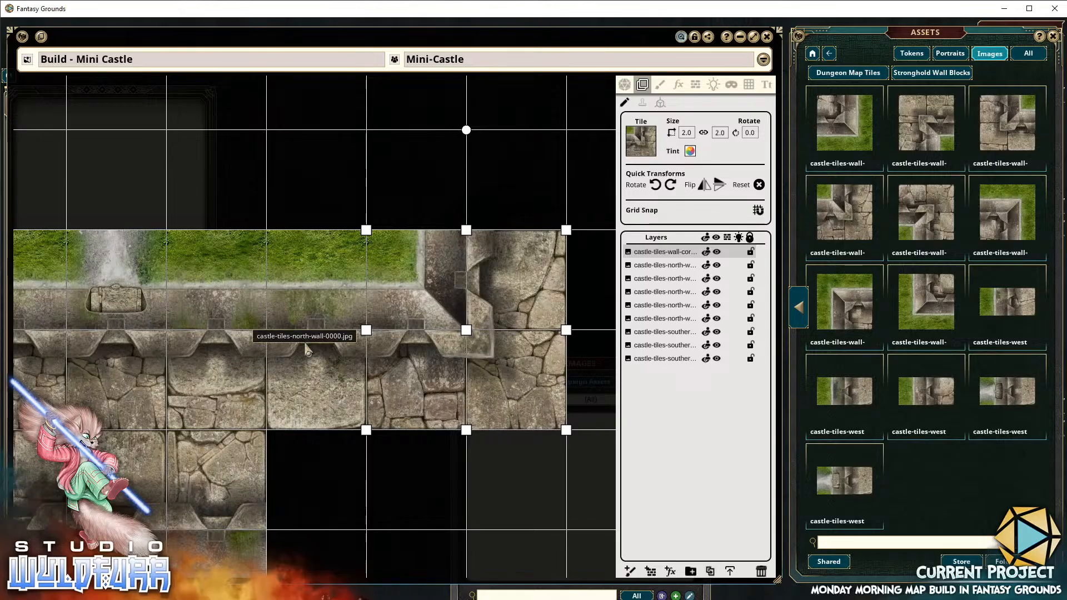
Add the castle-tiles-wall-corner-inverted-ne tile at the western end of the northern wall and align it with the row
drag(298, 344, 511, 337)
drag(72, 315, 378, 333)
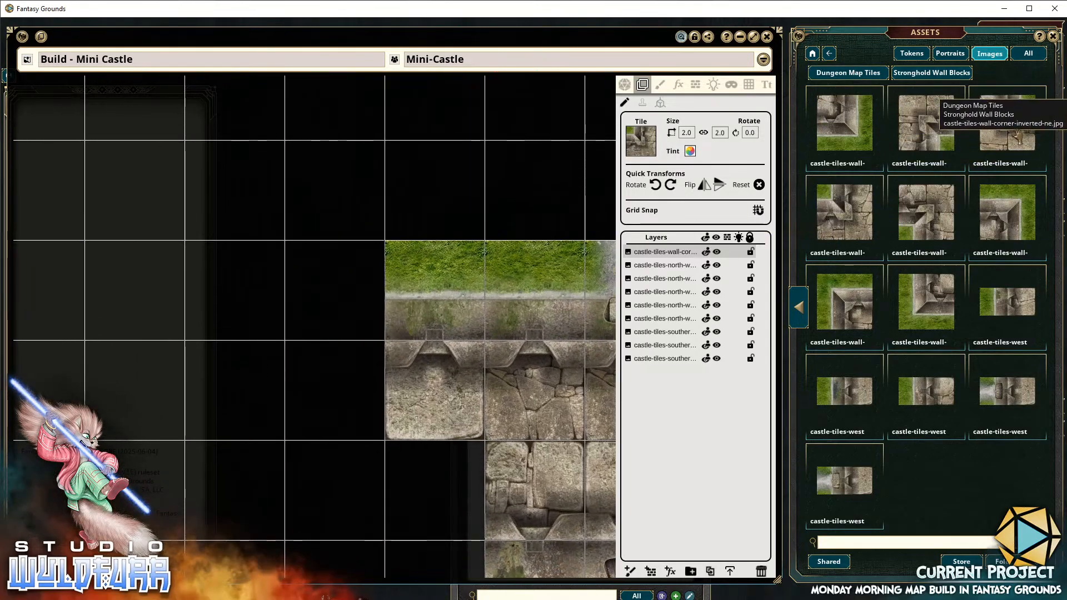
drag(1006, 119, 285, 241)
drag(315, 279, 315, 337)
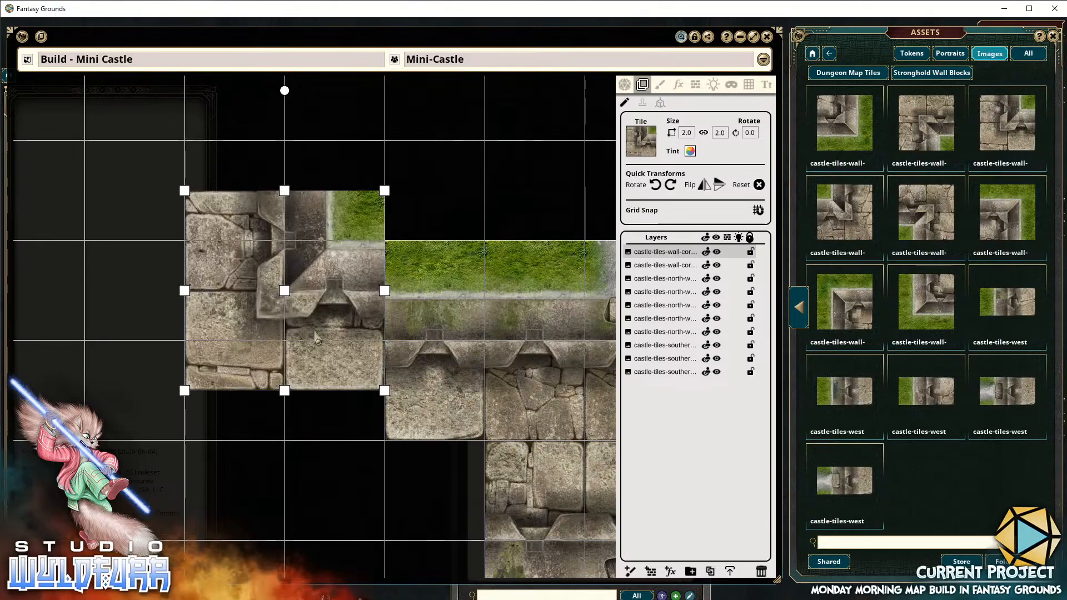
drag(382, 363, 346, 349)
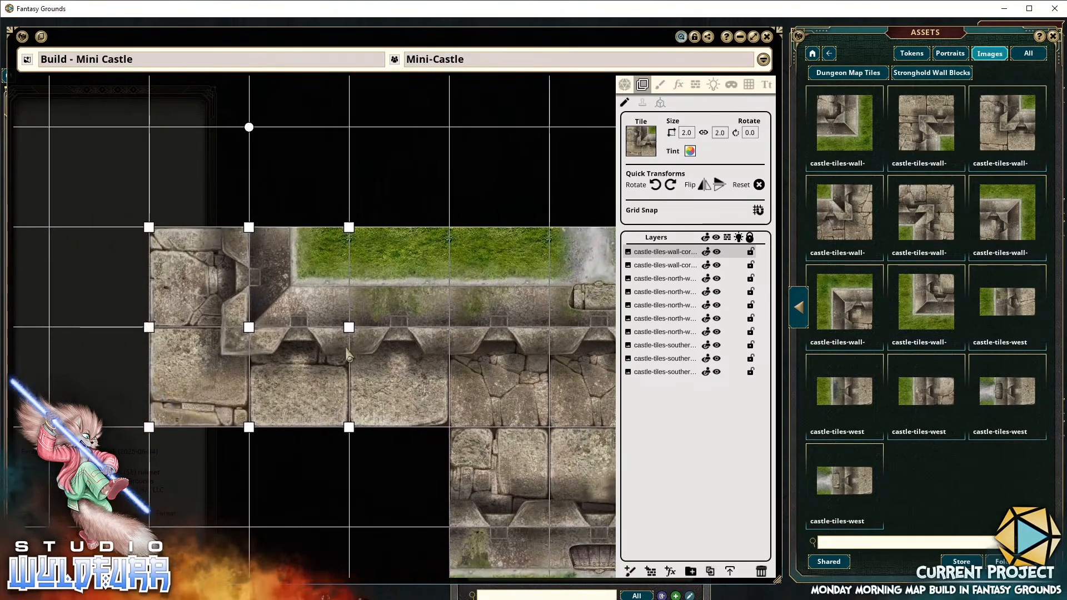
drag(412, 309, 378, 309)
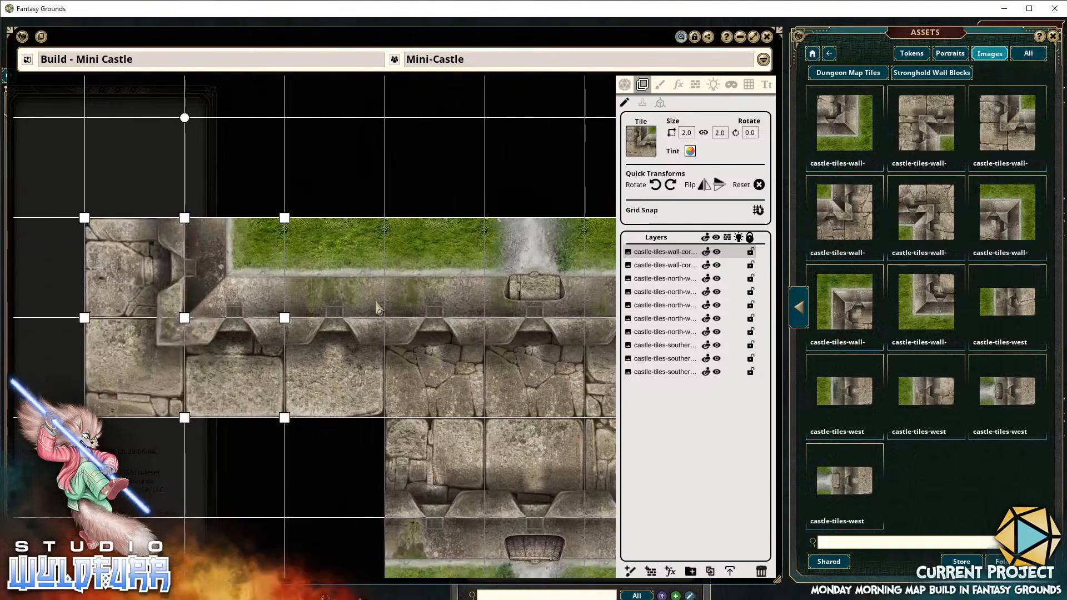
Set a castle-tiles-wall-corner-es tile in the empty area southeast of the walls and attach an inverted southwest corner tile to the southern wall's east end
drag(459, 443, 411, 307)
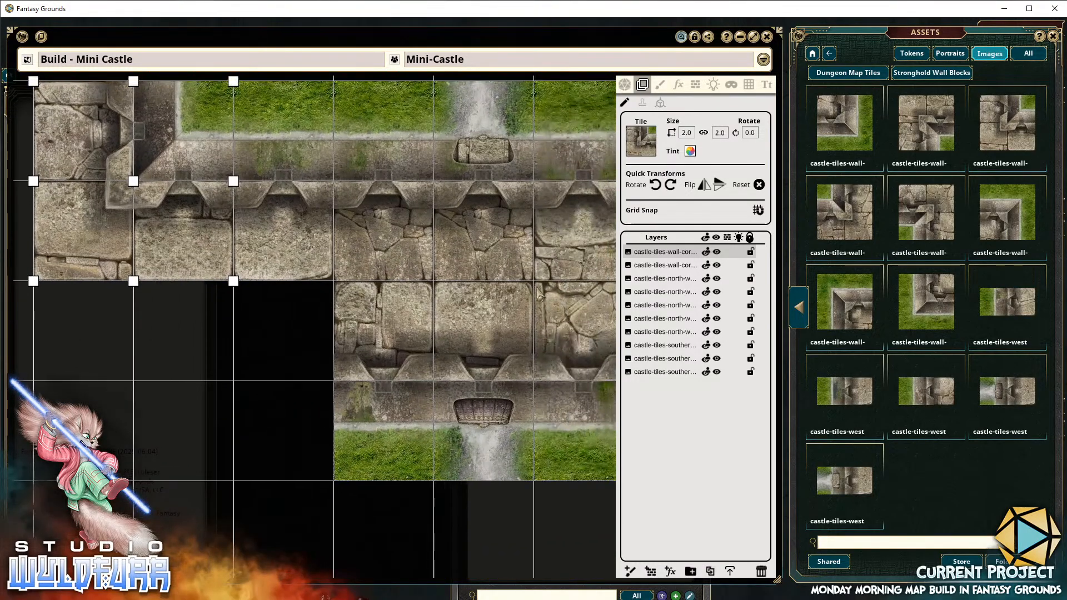
drag(535, 286, 282, 324)
drag(545, 323, 423, 326)
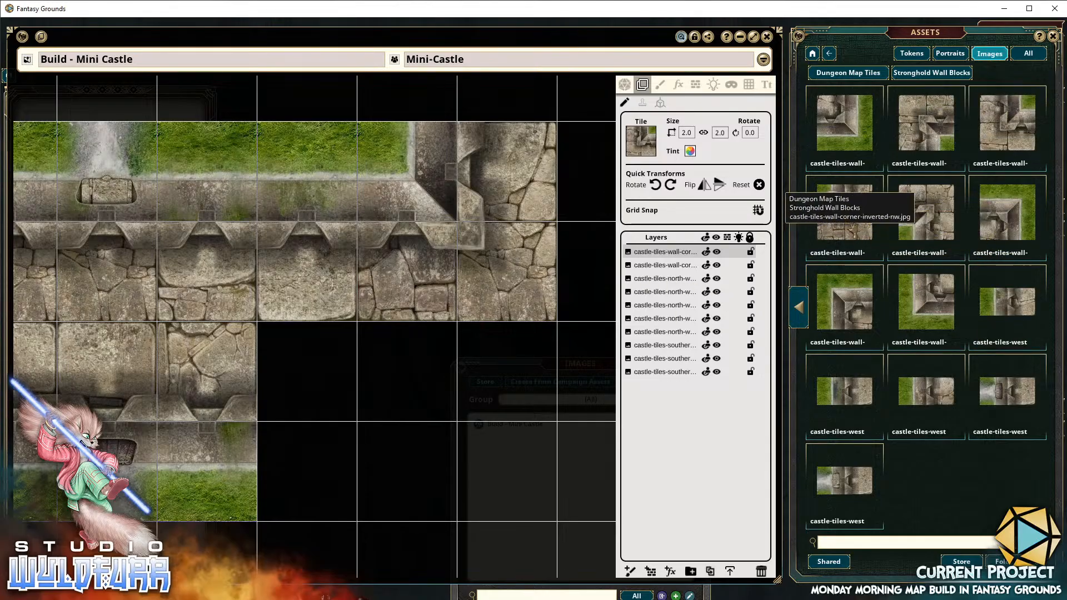
drag(844, 123, 285, 206)
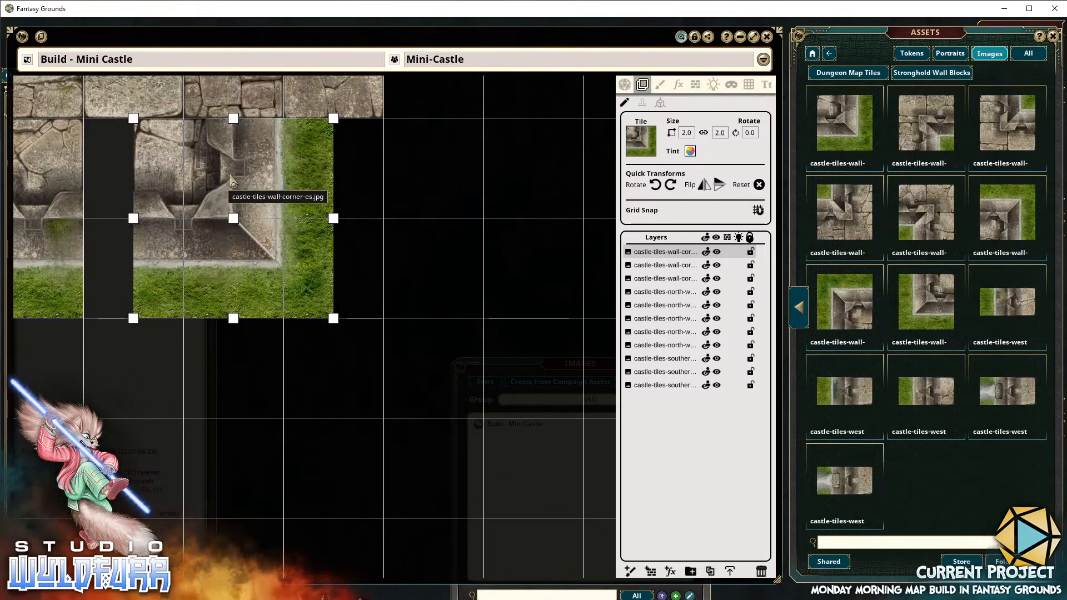
drag(232, 181, 432, 331)
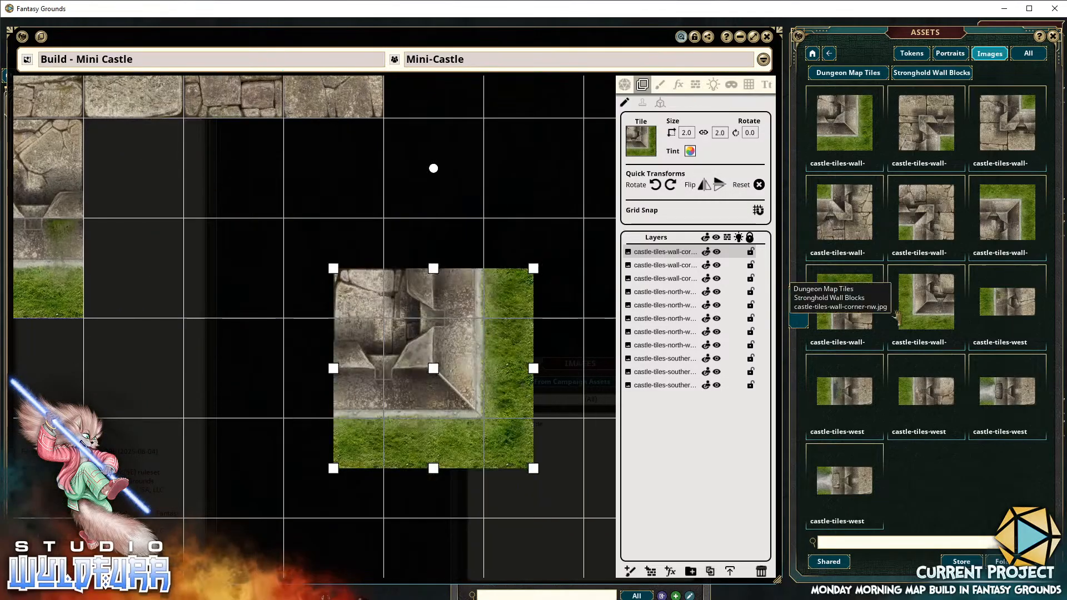
drag(936, 221, 192, 222)
drag(209, 172, 283, 356)
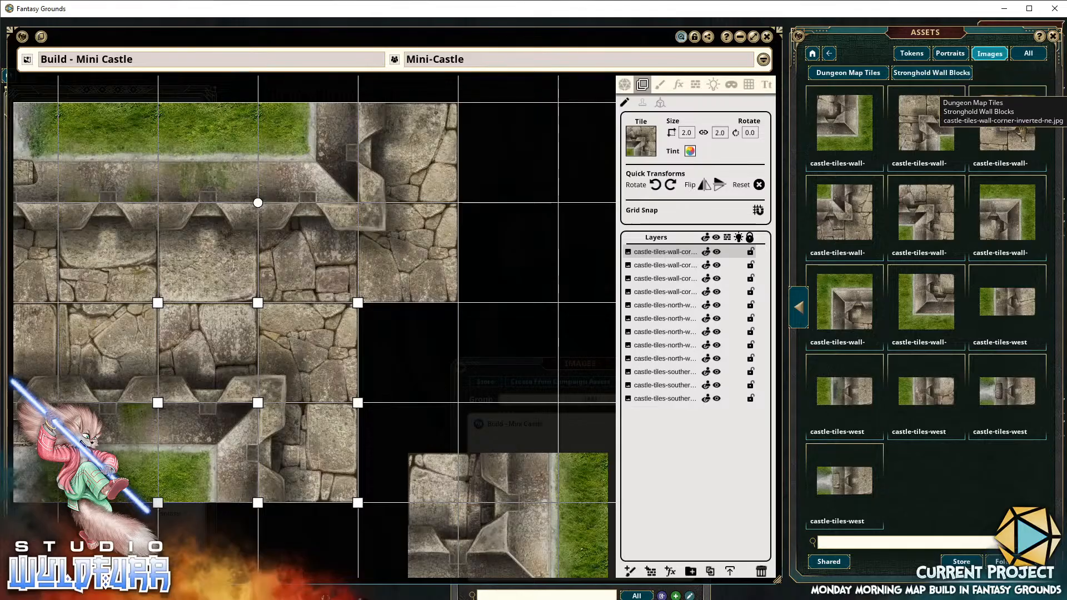
Place another castle-tiles-wall-corner-inverted-ne tile on the empty grid east of the castle walls
drag(423, 297, 415, 300)
drag(329, 251, 467, 240)
drag(453, 351, 283, 386)
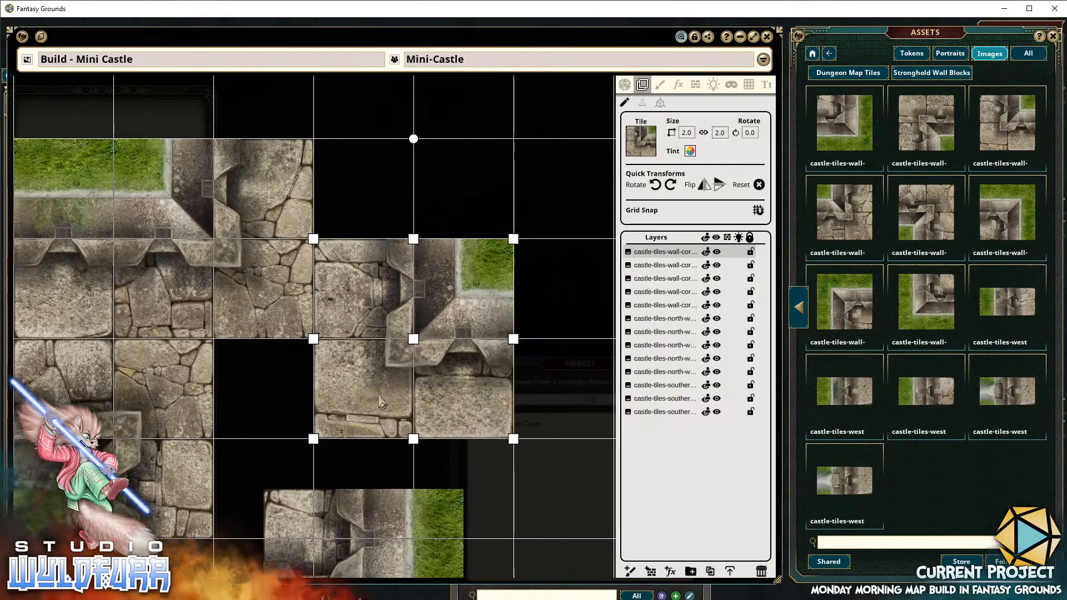
Align the inverted northeast corner tile with the northern wall's east end and shift the inverted southwest corner tile one cell east
drag(375, 360, 376, 320)
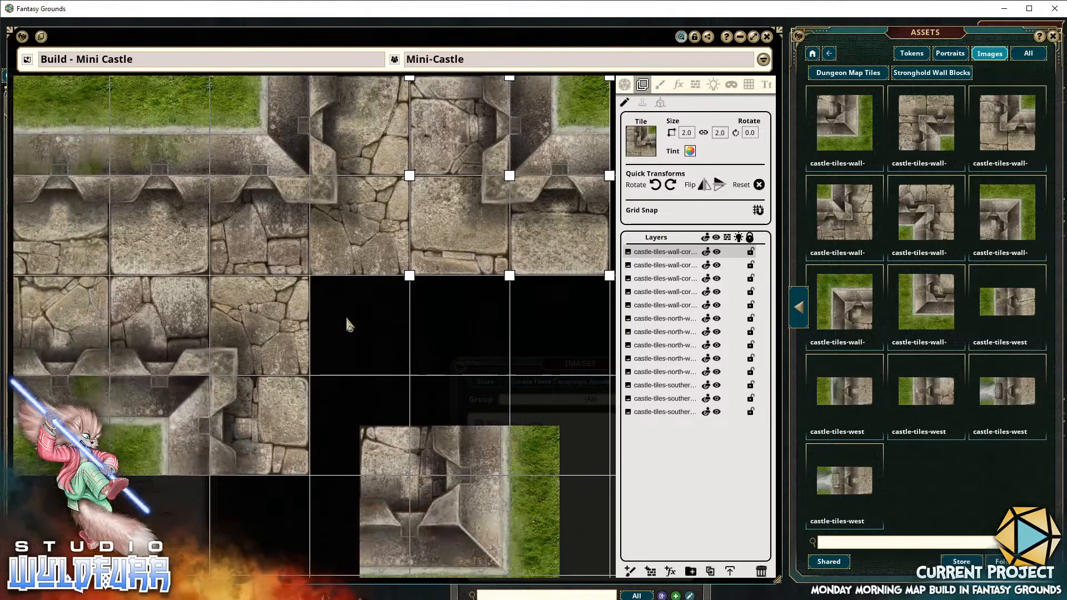
drag(253, 343, 355, 340)
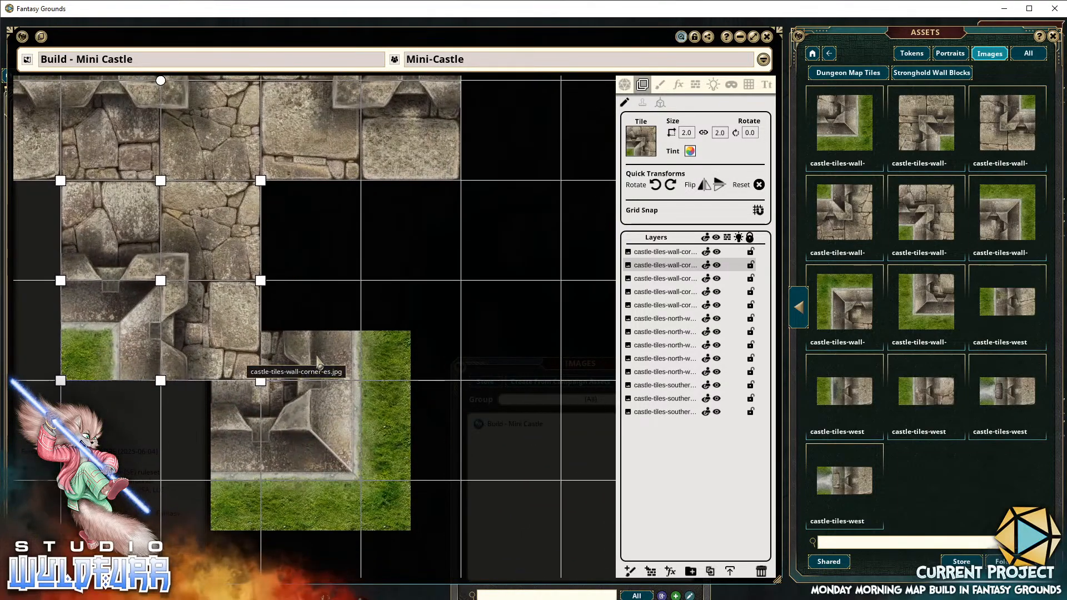
Move the castle-tiles-wall-corner-es tile out of the way to the east and attach a castle-tiles-wall-corner-sw tile below the inverted southwest corner
drag(314, 367, 542, 378)
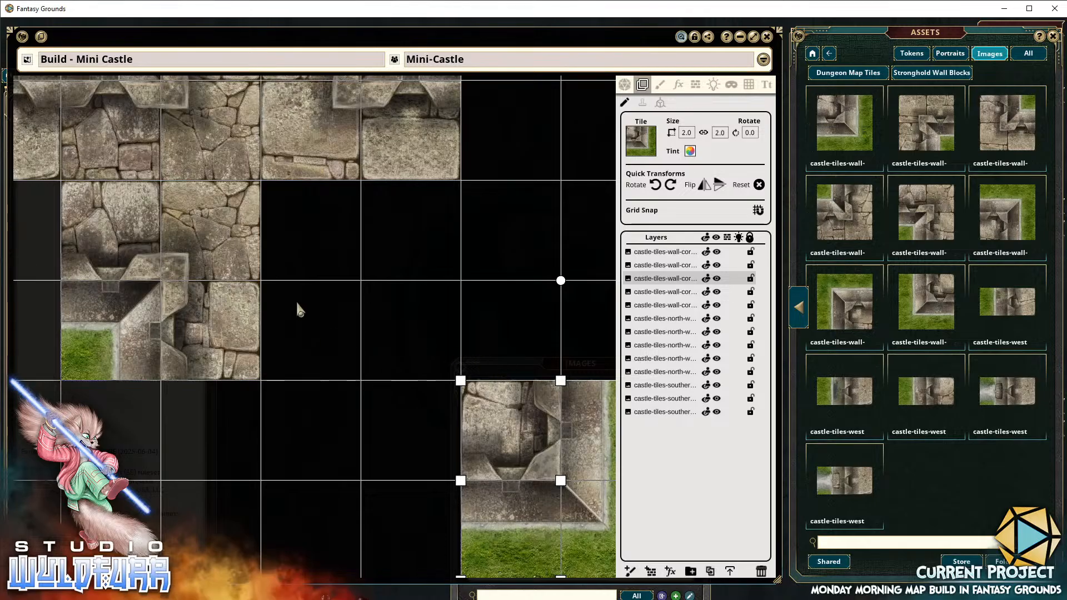
drag(298, 309, 349, 251)
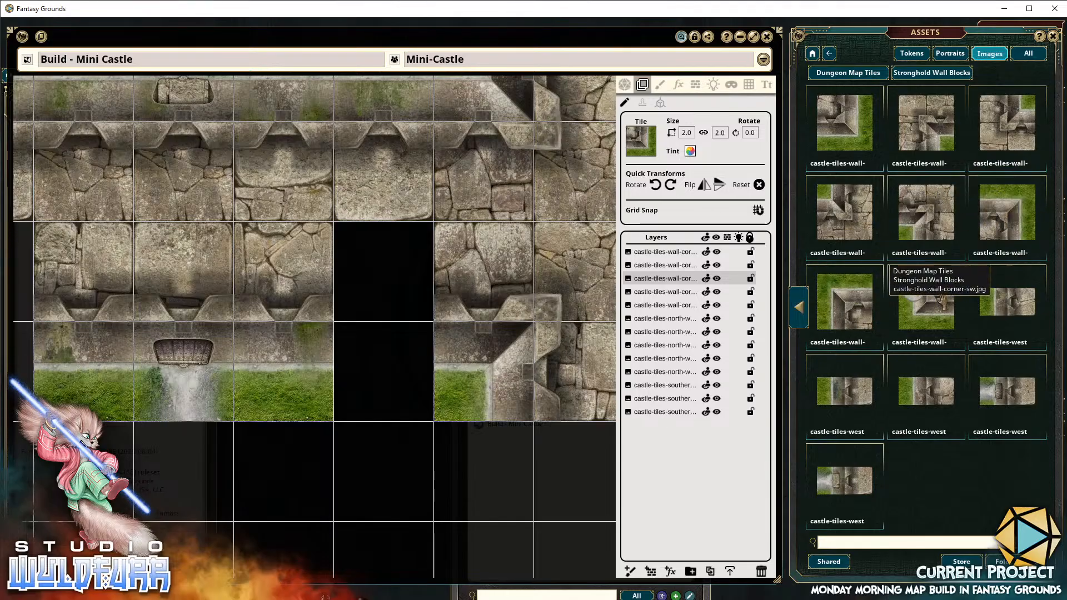
drag(939, 301, 434, 394)
drag(464, 420, 367, 271)
drag(513, 181, 414, 354)
drag(445, 284, 411, 363)
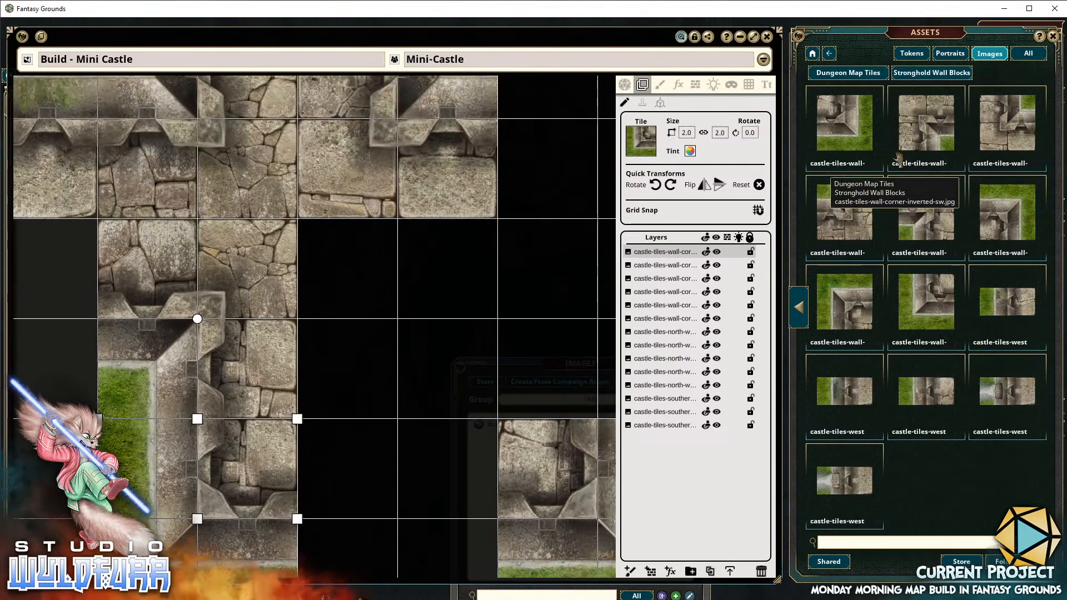
Add a castle-tiles-southern-wall-0000 tile east of the southwest corner and attach the castle-tiles-wall-corner-es tile to its east end
click(799, 306)
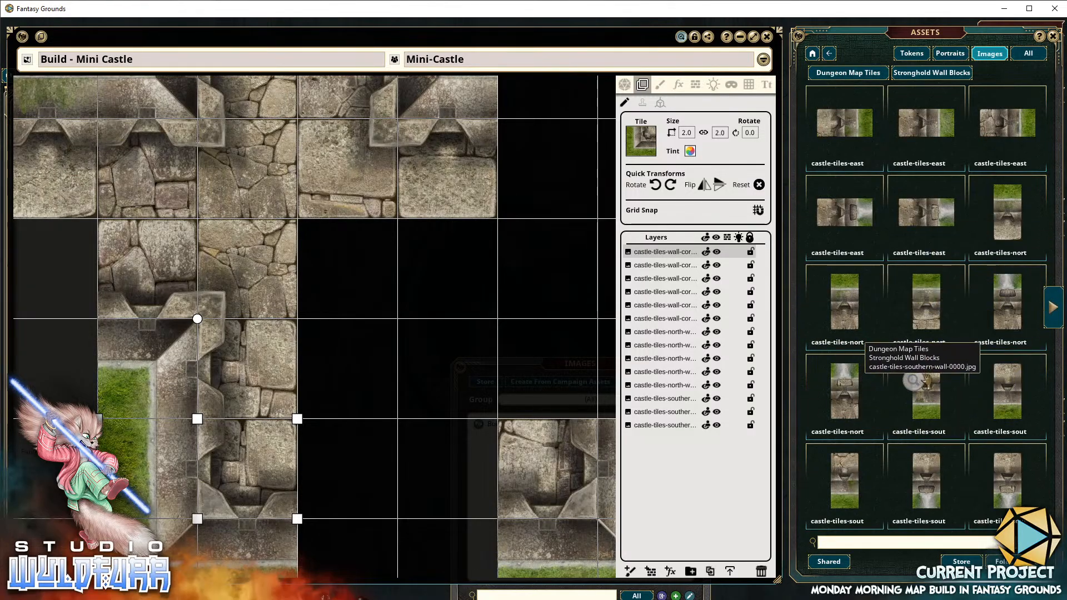
drag(440, 390, 442, 384)
drag(451, 318, 344, 468)
drag(534, 454, 367, 414)
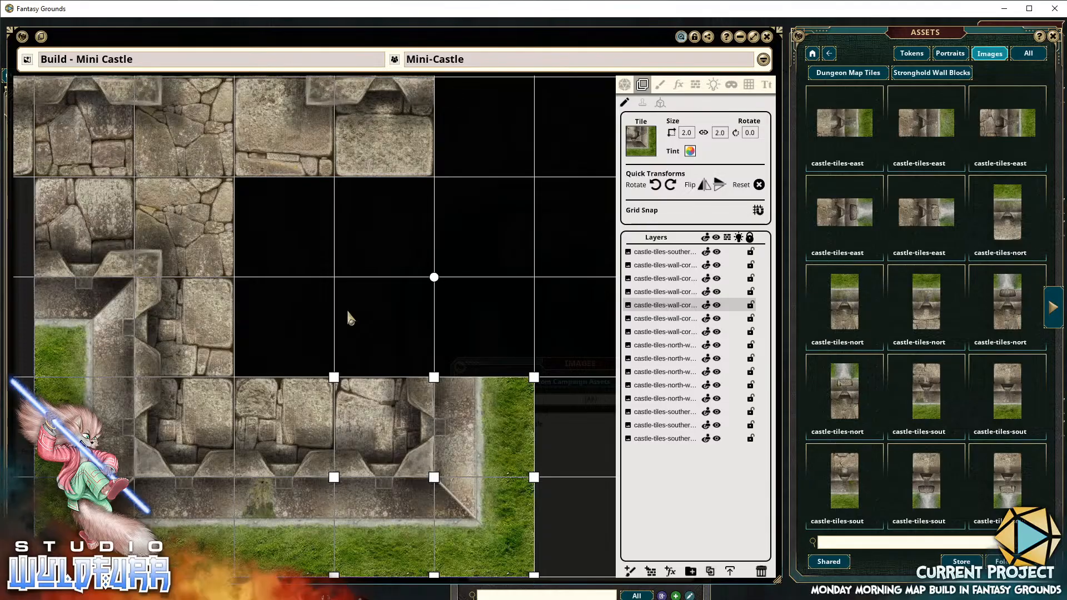
Move the inverted southwest corner tile one cell west along the southern wall
drag(459, 248, 272, 357)
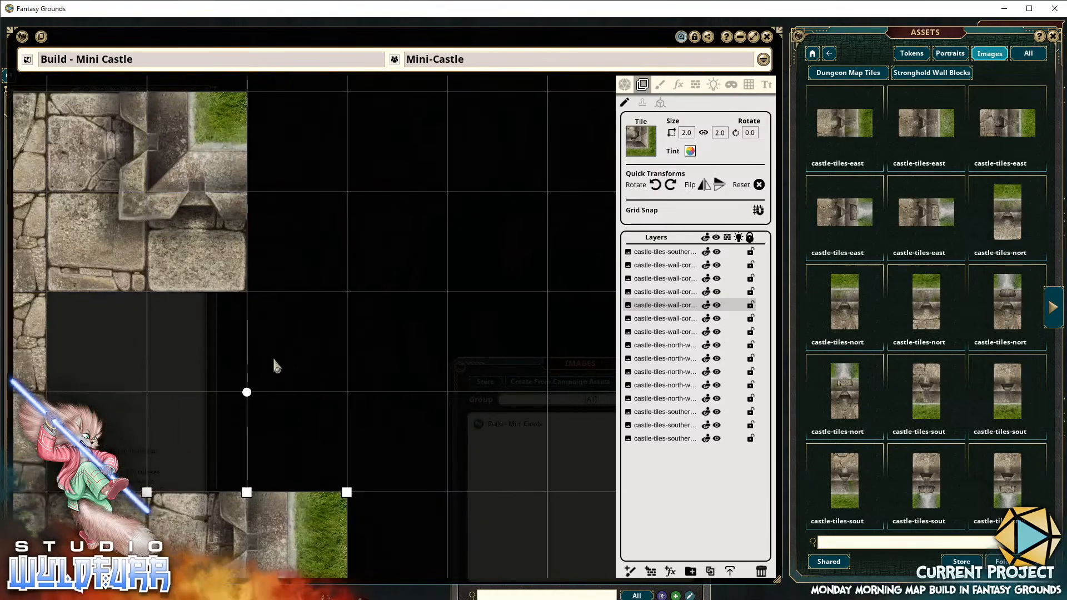
drag(187, 369, 390, 210)
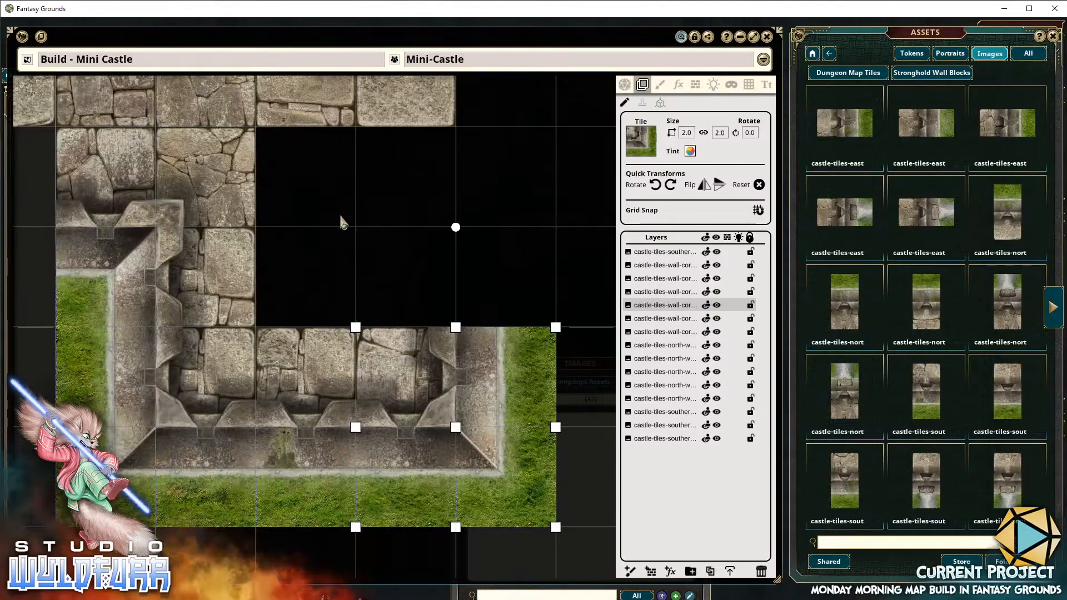
drag(341, 221, 261, 339)
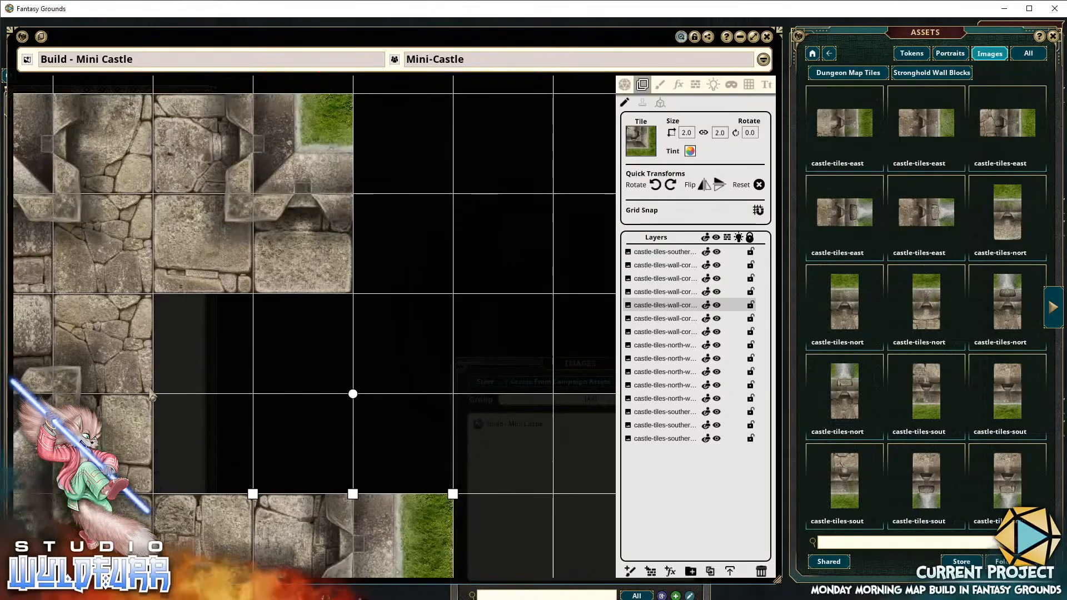
drag(270, 399, 565, 330)
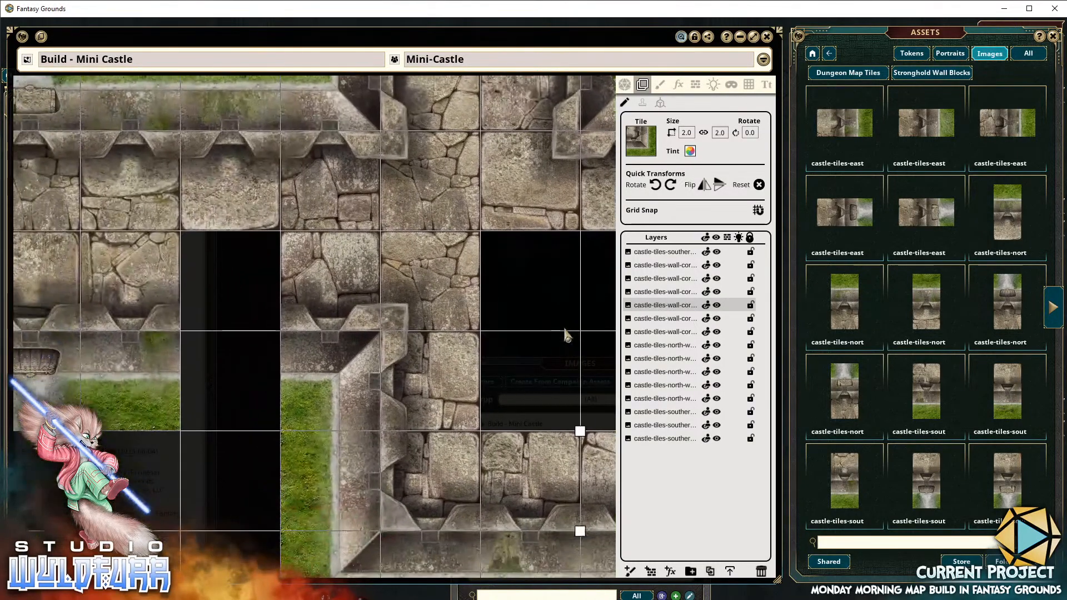
click(405, 304)
drag(413, 296, 341, 302)
drag(473, 253, 356, 432)
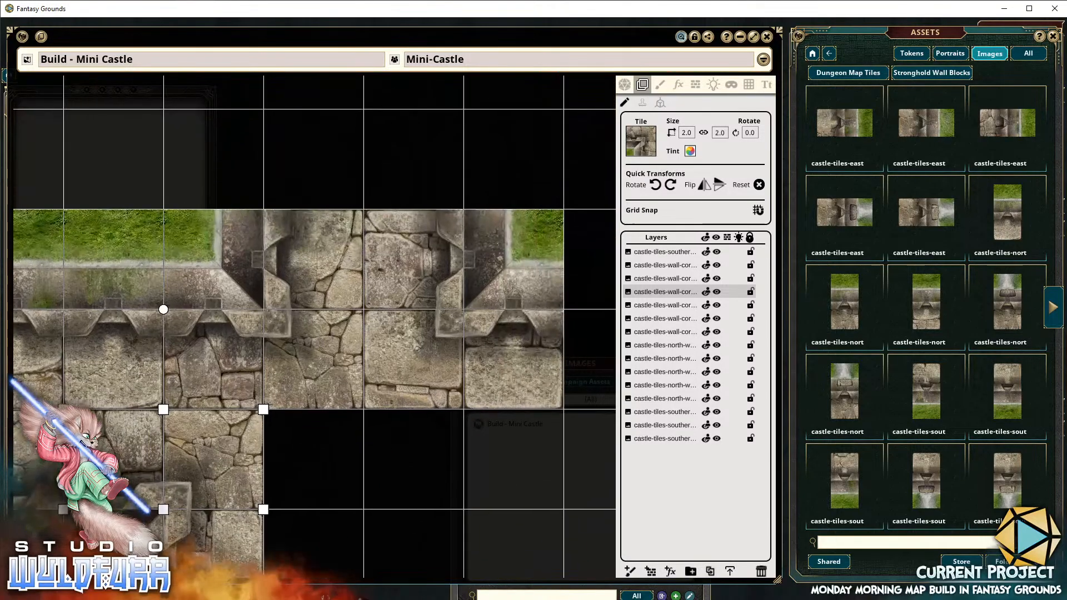
Move the inverted northeast corner tile one cell north and the southwest corner tile one cell west, beneath the inverted southwest corner
click(430, 316)
drag(419, 342, 420, 277)
drag(376, 478, 372, 288)
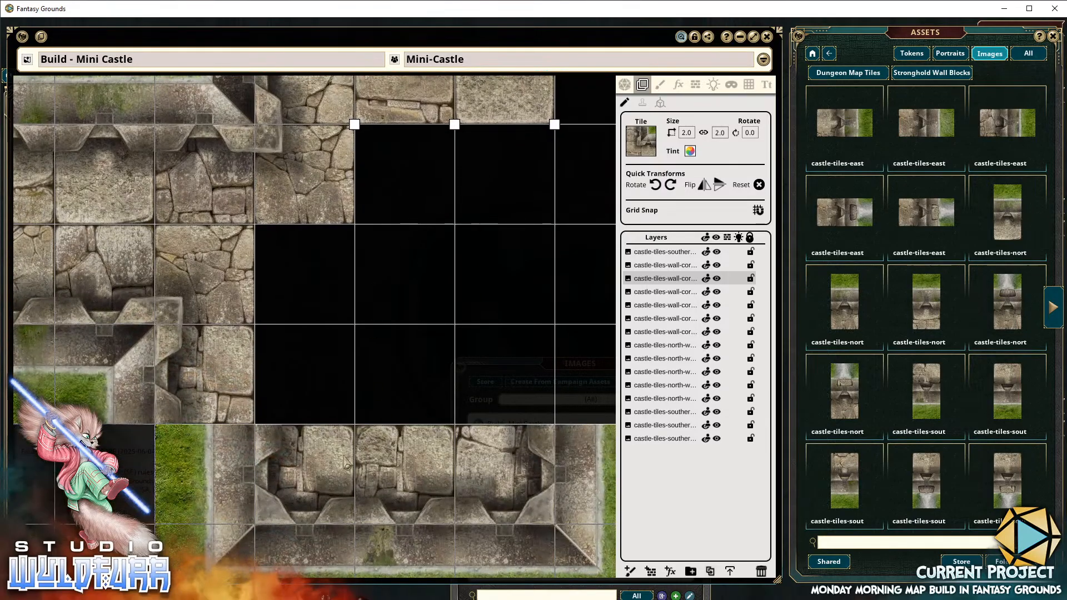
drag(305, 484, 221, 482)
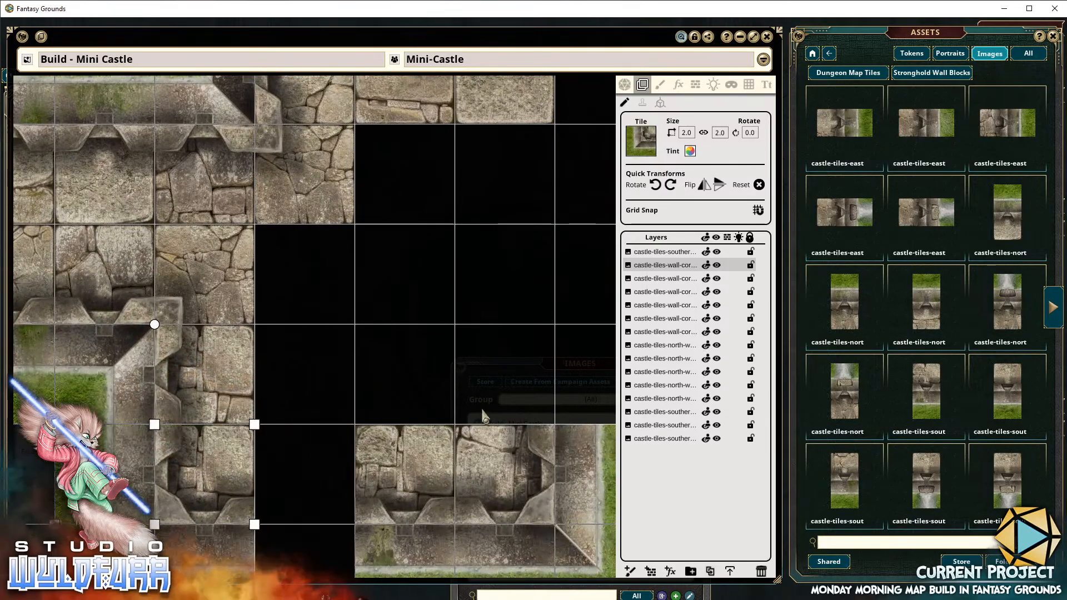
Add a castle-tiles-wall-corner-ne tile and align it with the east end of the inverted northeast corner
drag(482, 415, 209, 517)
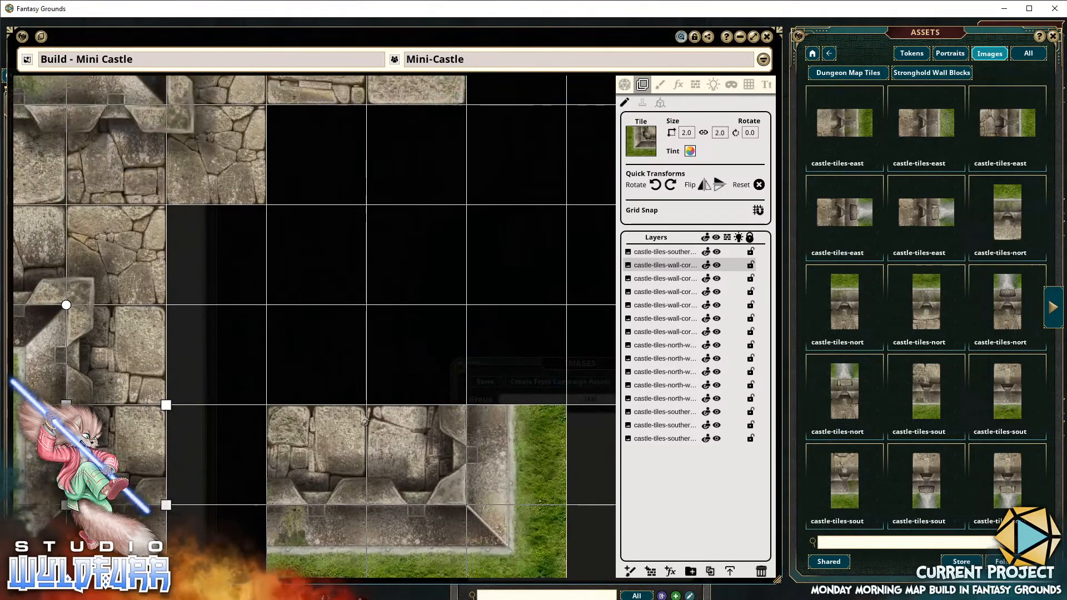
drag(414, 177, 261, 368)
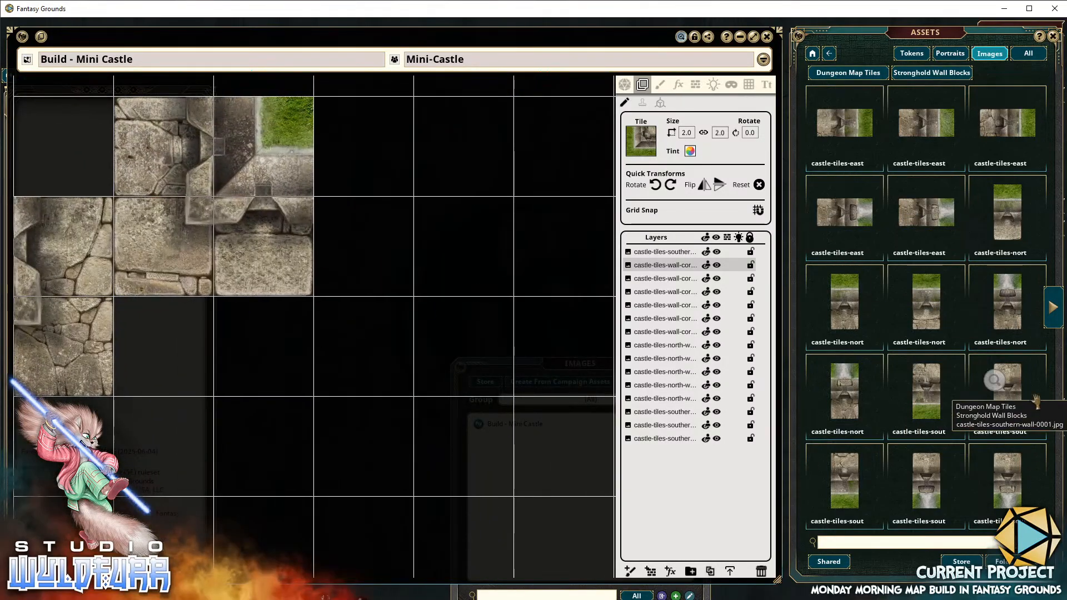
click(1052, 309)
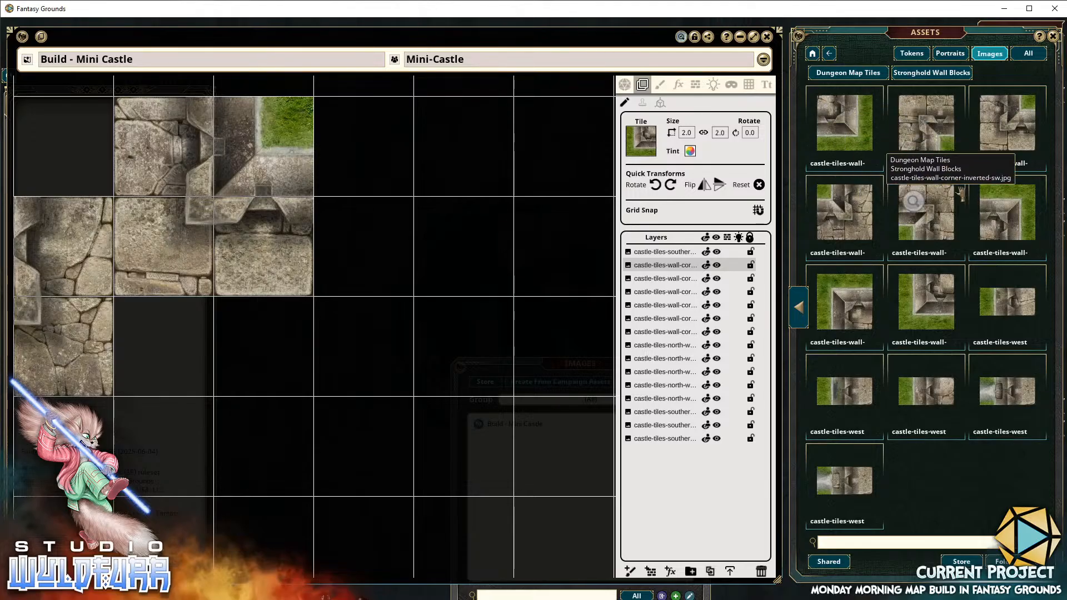
drag(997, 228, 374, 289)
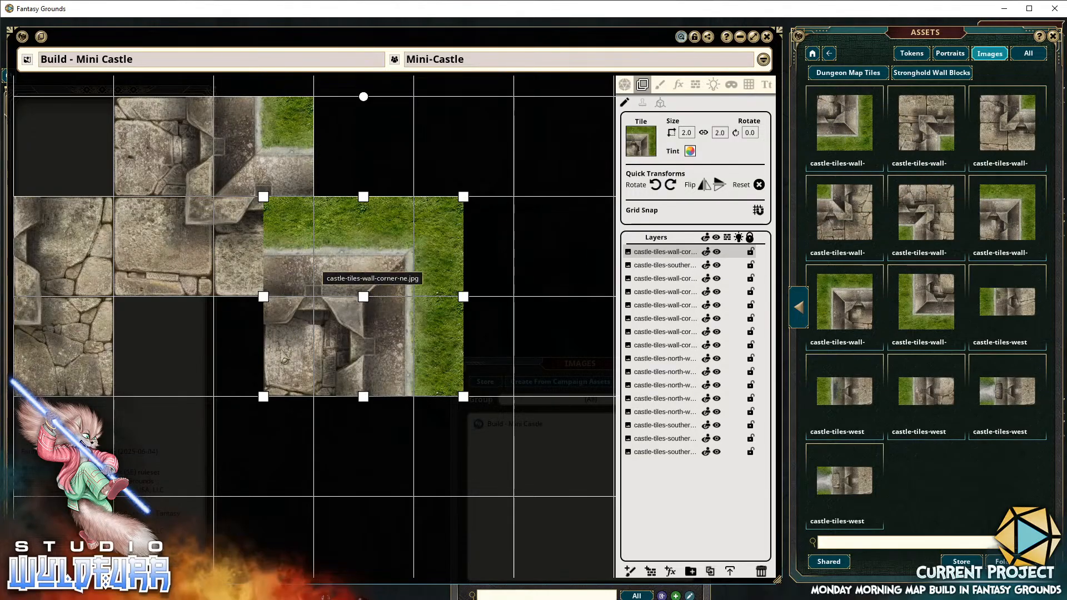
drag(282, 357, 328, 228)
drag(302, 390, 376, 230)
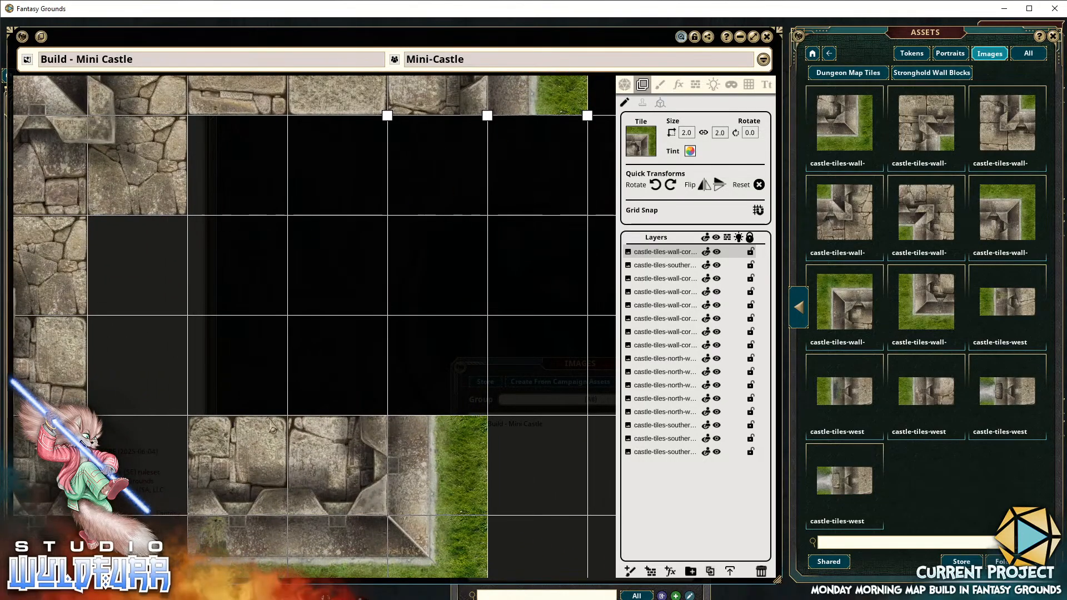
Move the southeast corner tile one cell east and attach the loose southern wall tile to the southwest corner
drag(387, 465, 434, 383)
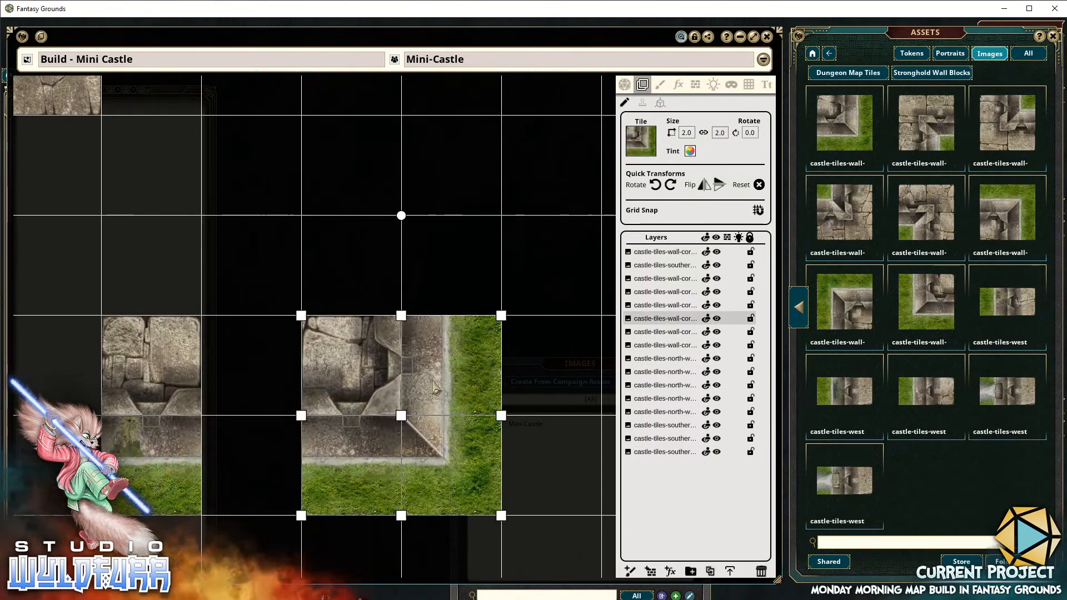
drag(367, 153, 374, 192)
drag(160, 405, 459, 364)
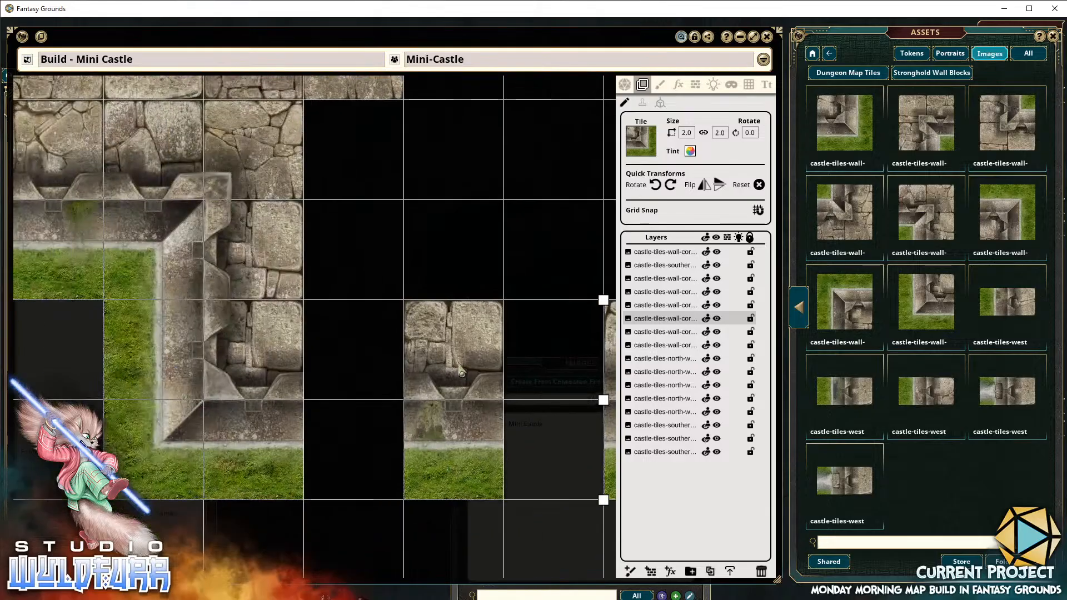
drag(533, 325, 292, 340)
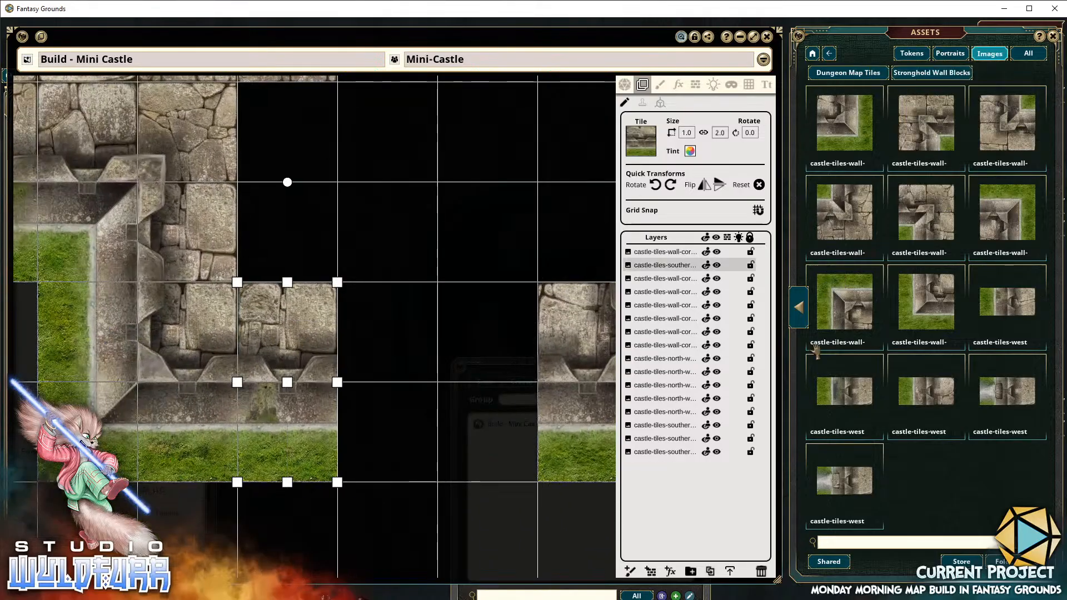
Fill the gap before the southeast corner with two more southern wall tiles aligned to the row
click(801, 318)
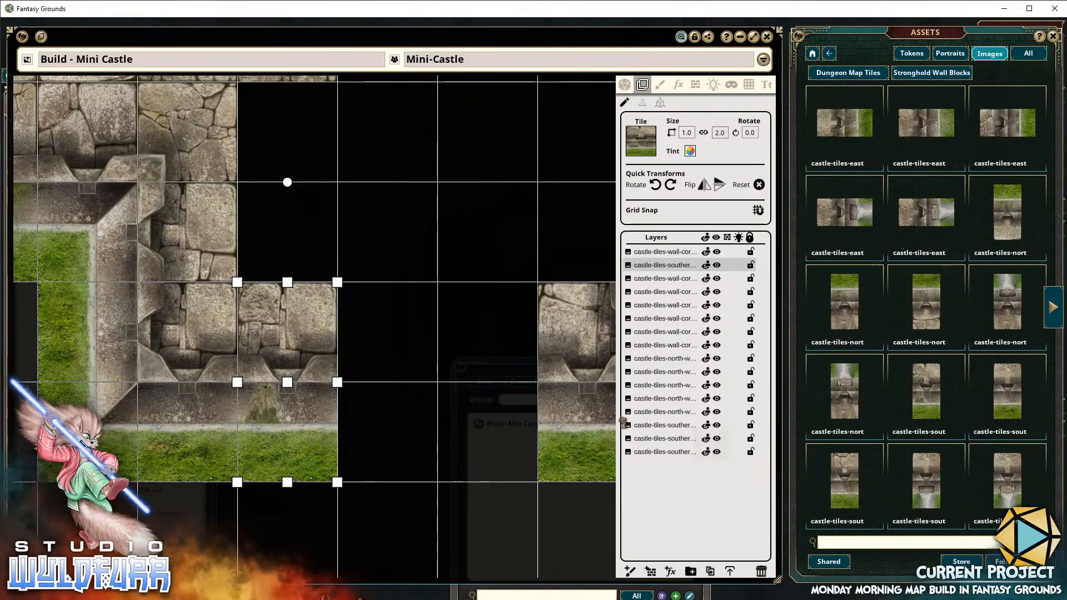
drag(443, 352, 443, 339)
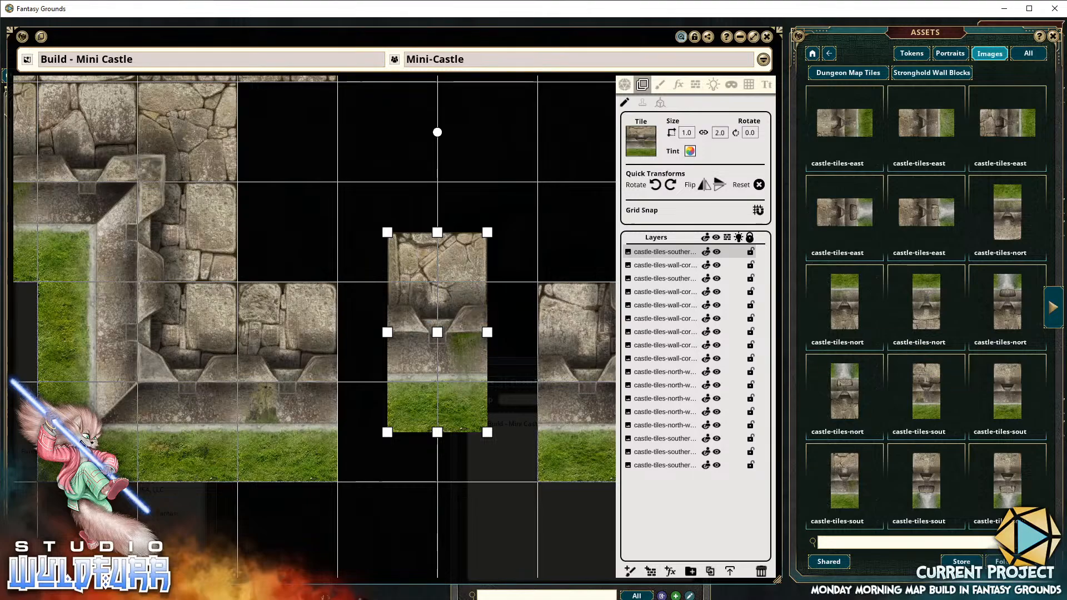
drag(992, 400, 376, 382)
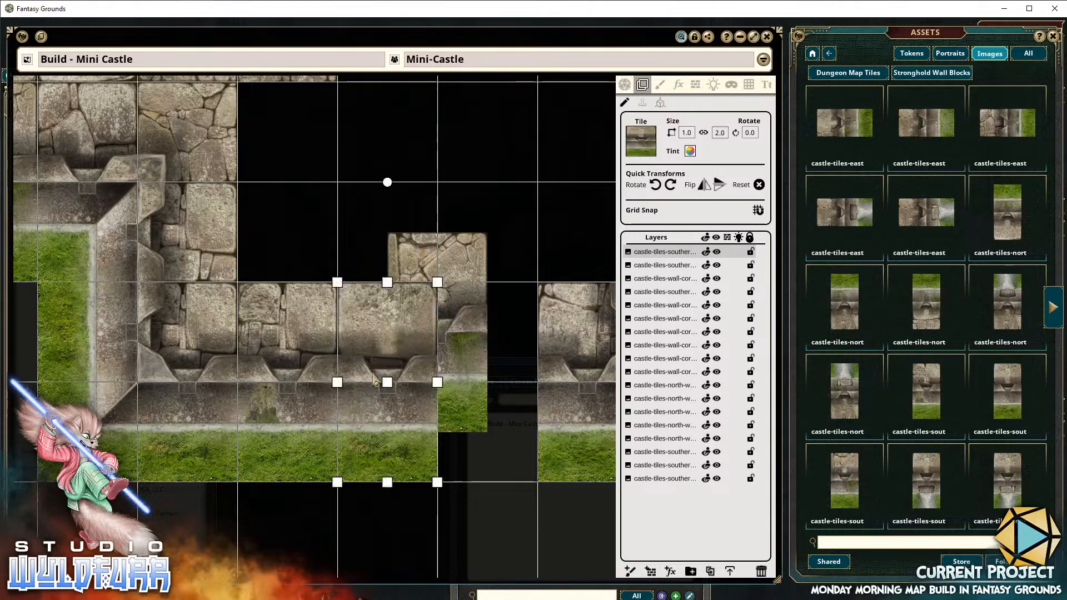
drag(451, 271, 490, 307)
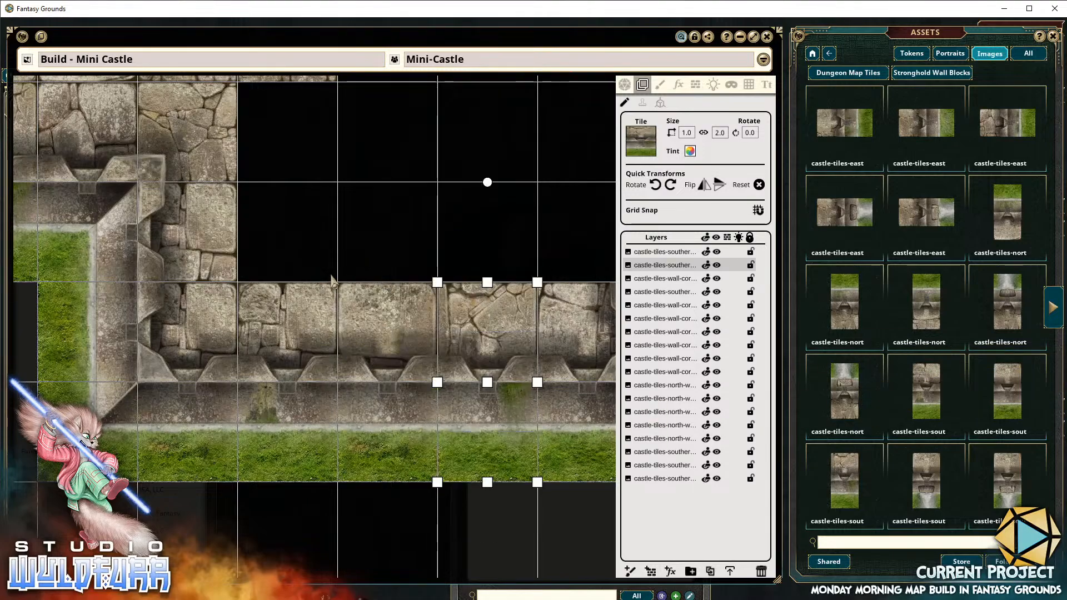
Add two plain eastern wall tiles one below the other, running south from the northeast corner
scroll(384, 318, down, 3)
drag(275, 238, 311, 320)
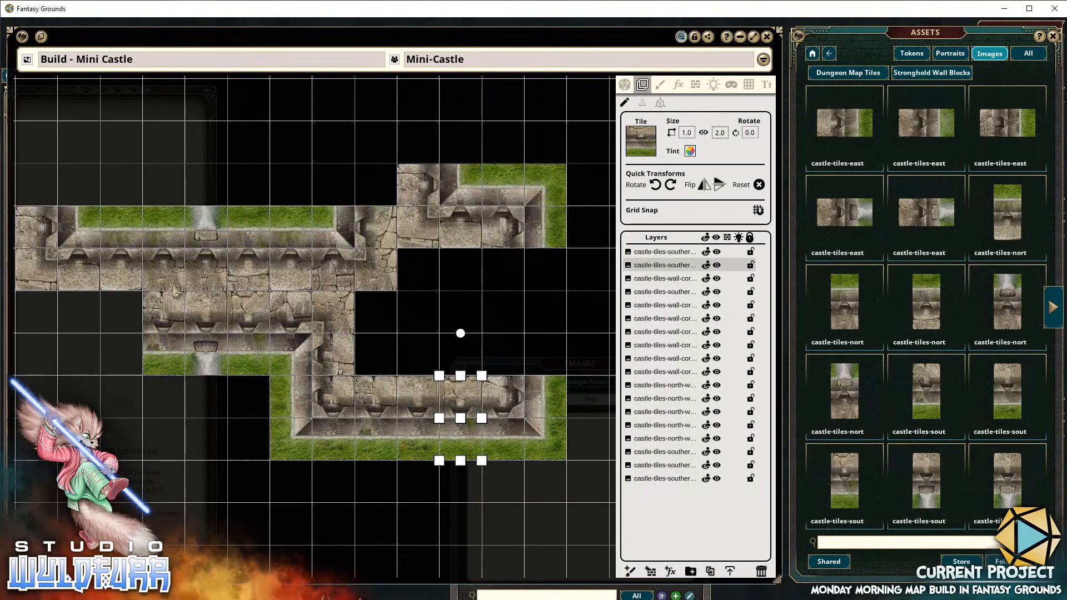
mouse_move(174, 288)
mouse_down()
mouse_move(496, 312)
mouse_move(185, 293)
mouse_up()
scroll(509, 313, up, 4)
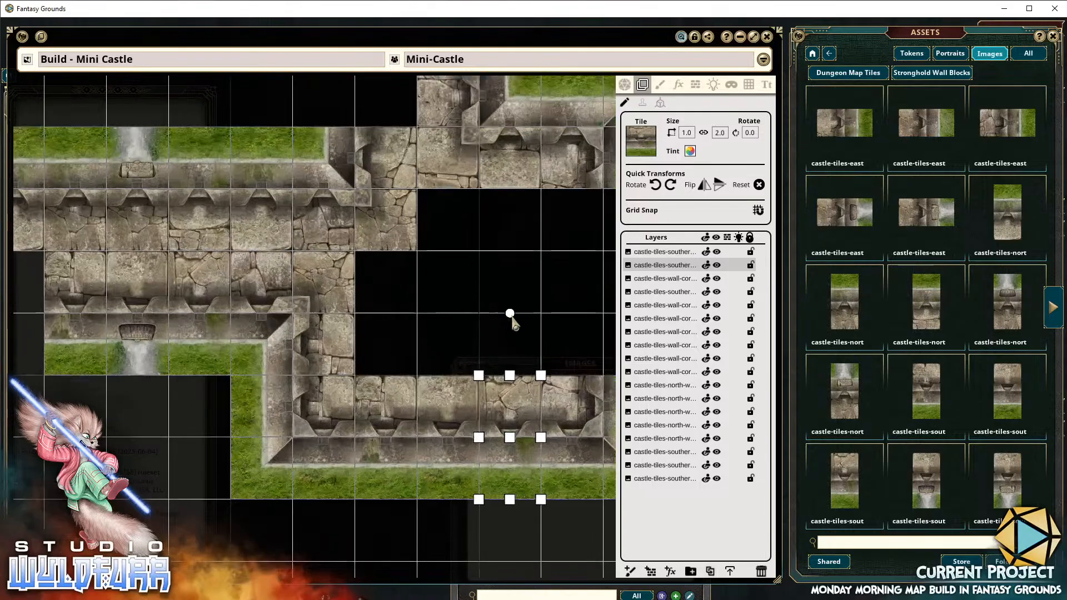
scroll(511, 313, down, 3)
drag(512, 313, 350, 308)
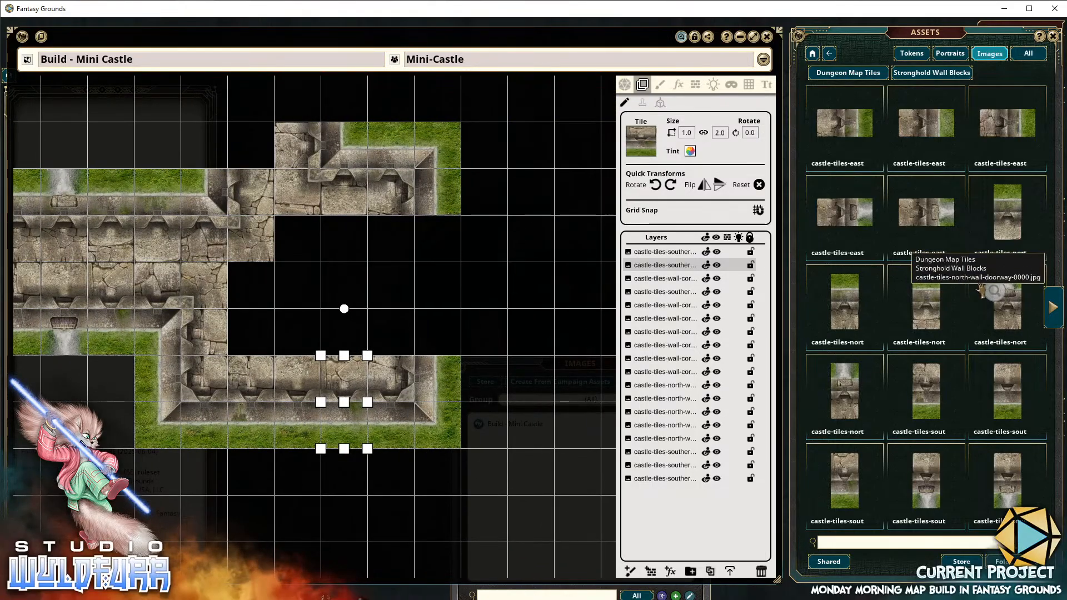
drag(410, 266, 442, 244)
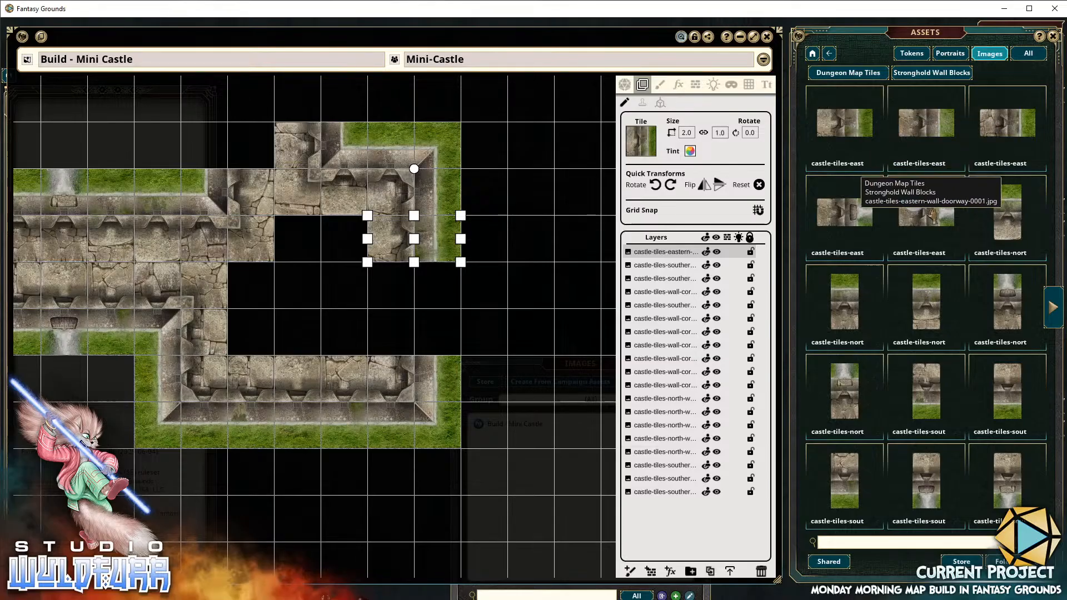
drag(998, 130, 434, 294)
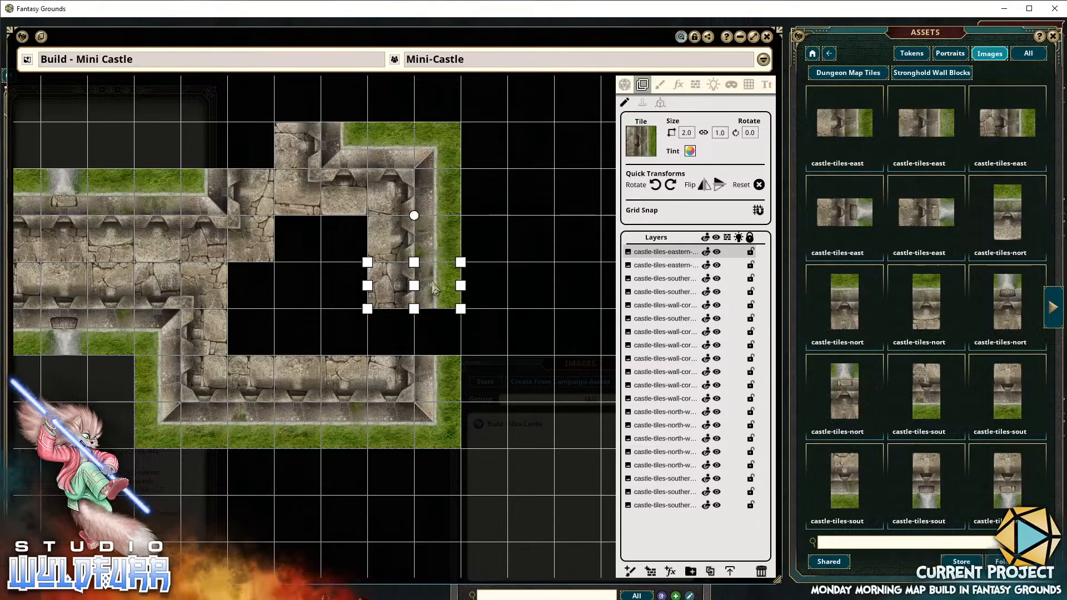
Try an eastern wall doorway tile in the last gap above the southeast corner and replace it with a plain eastern wall tile
drag(472, 349, 441, 334)
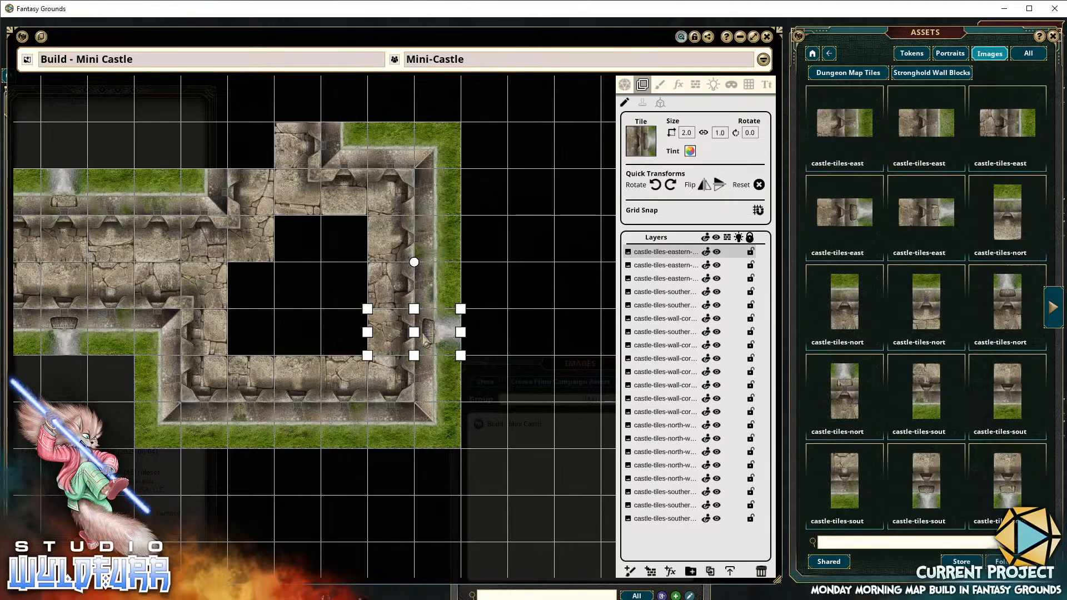
scroll(428, 335, up, 5)
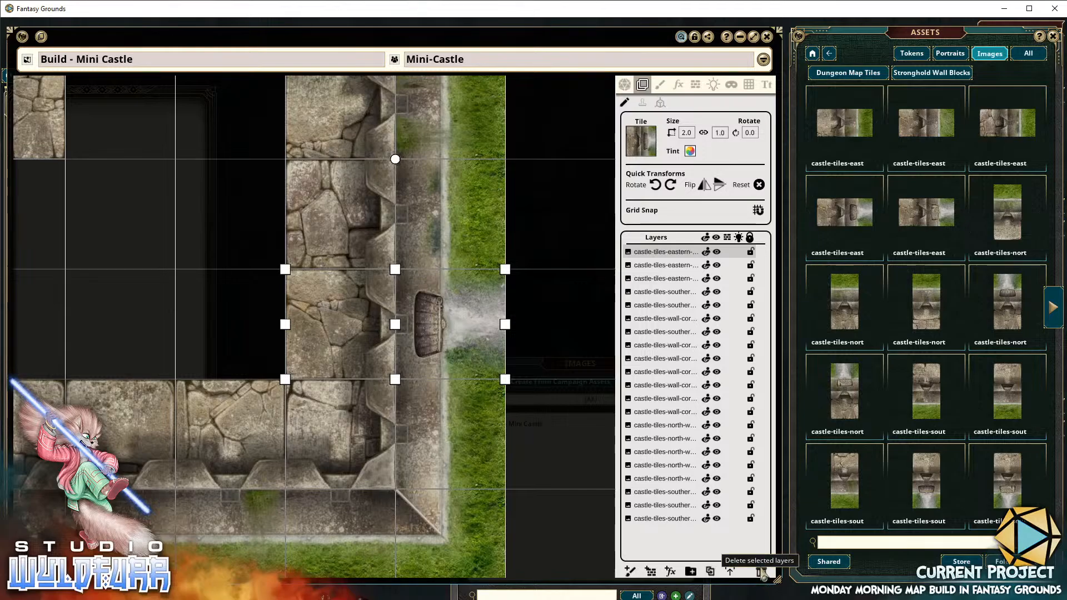
click(762, 572)
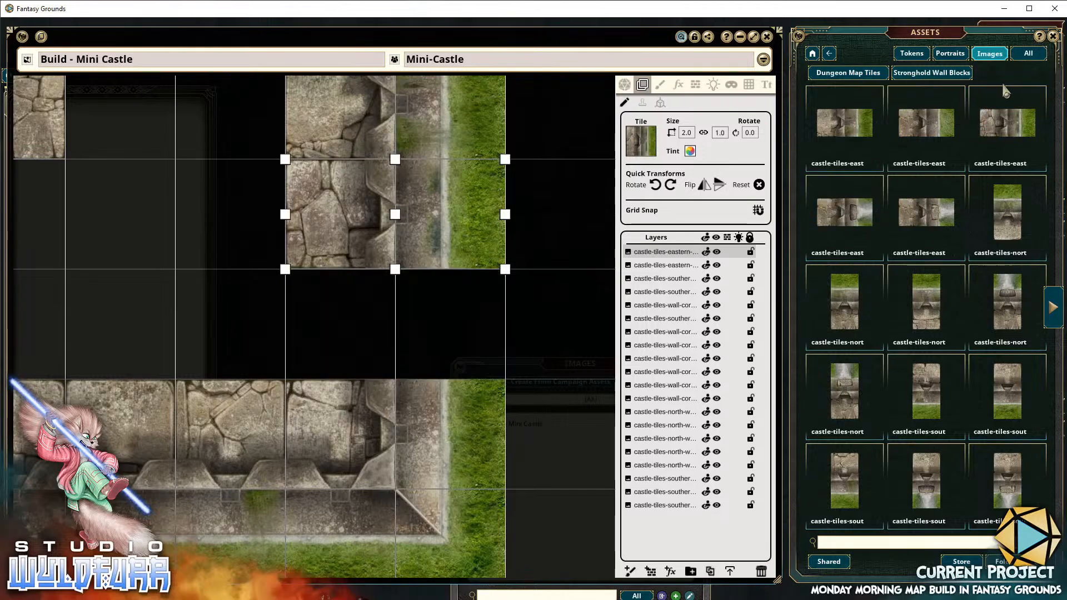
drag(844, 122, 353, 316)
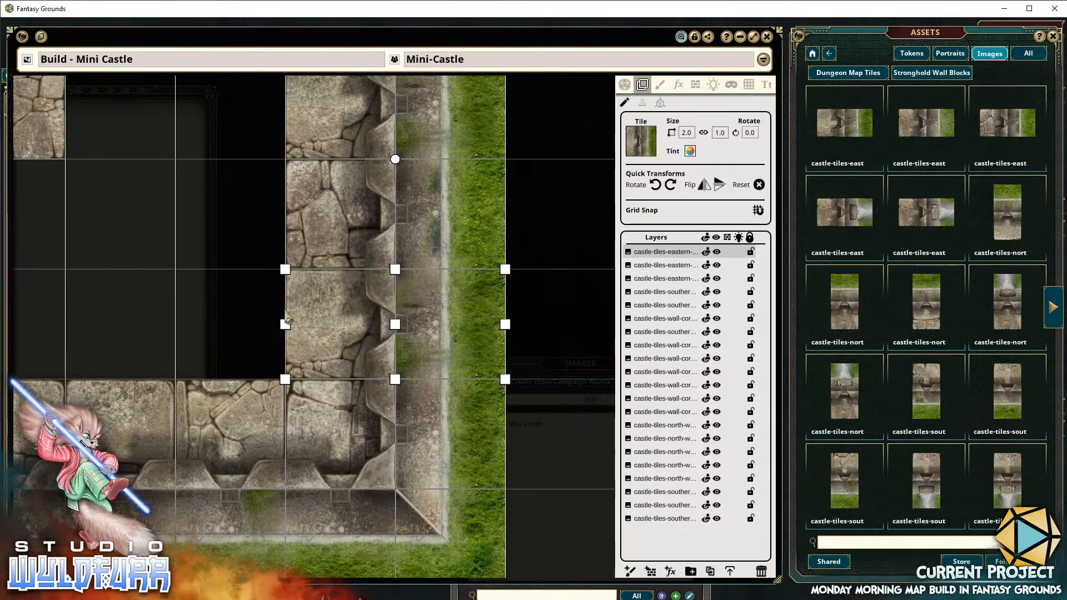
Look over the completed eastern loop and the open western end of the castle walls
scroll(287, 319, down, 4)
drag(200, 324, 382, 369)
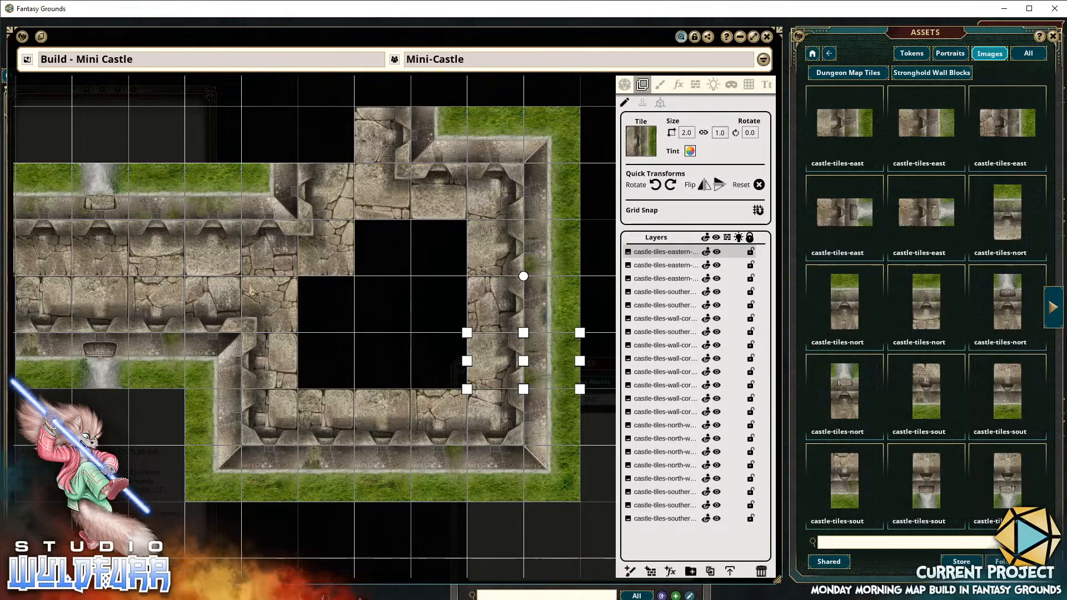
drag(249, 283, 417, 292)
drag(203, 291, 417, 291)
scroll(373, 290, down, 4)
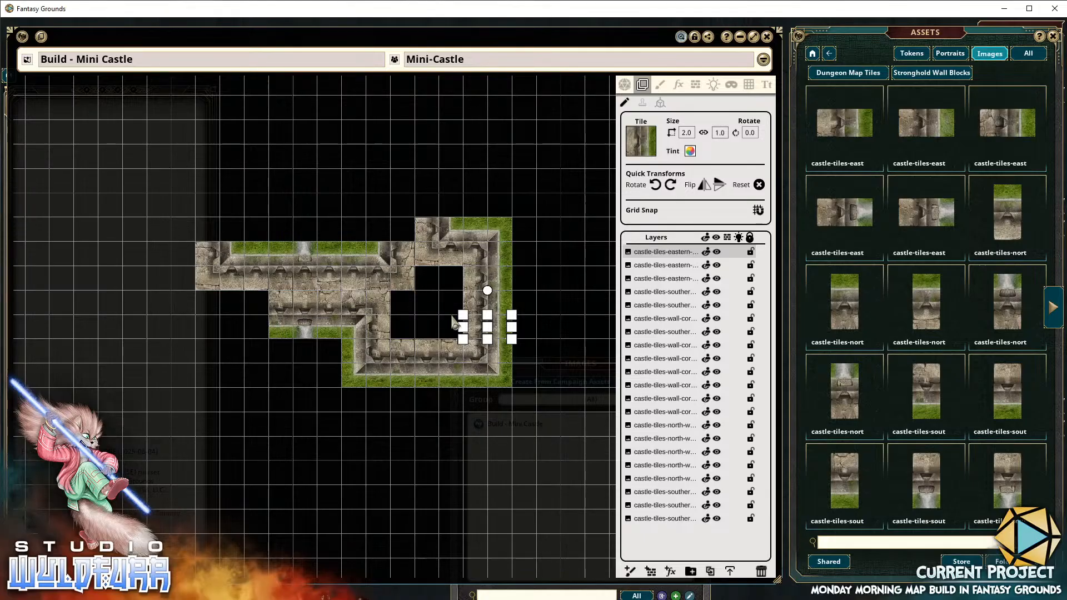
drag(274, 271, 400, 378)
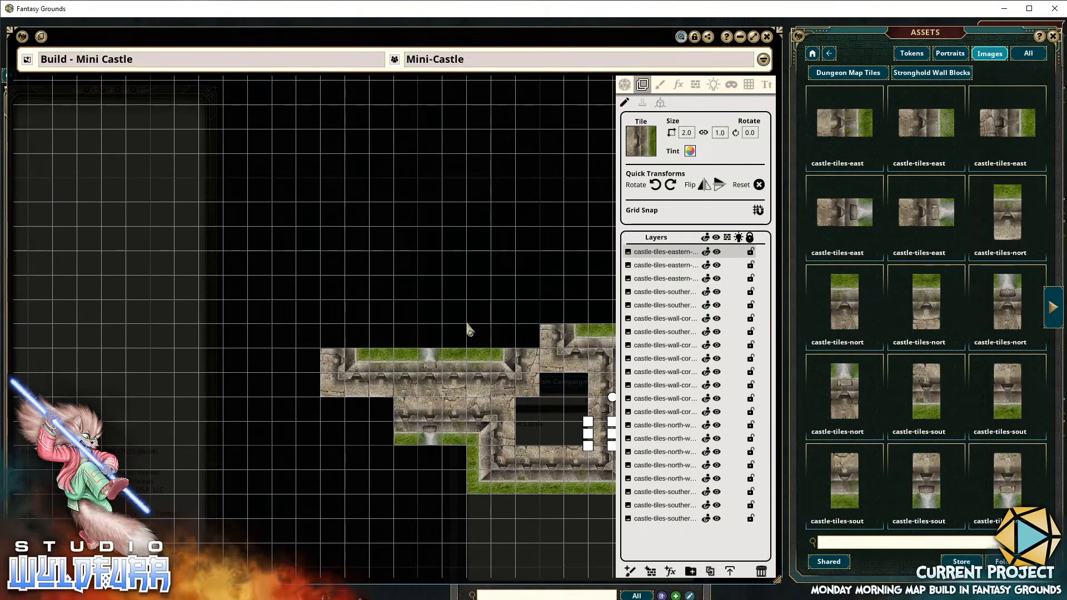
drag(449, 350, 420, 274)
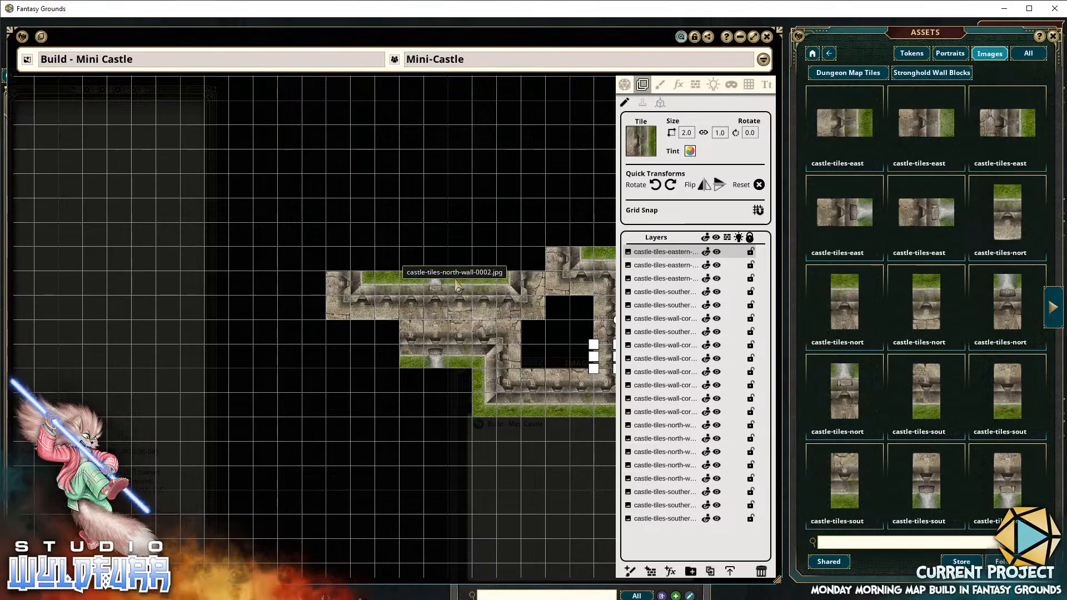
scroll(350, 358, up, 5)
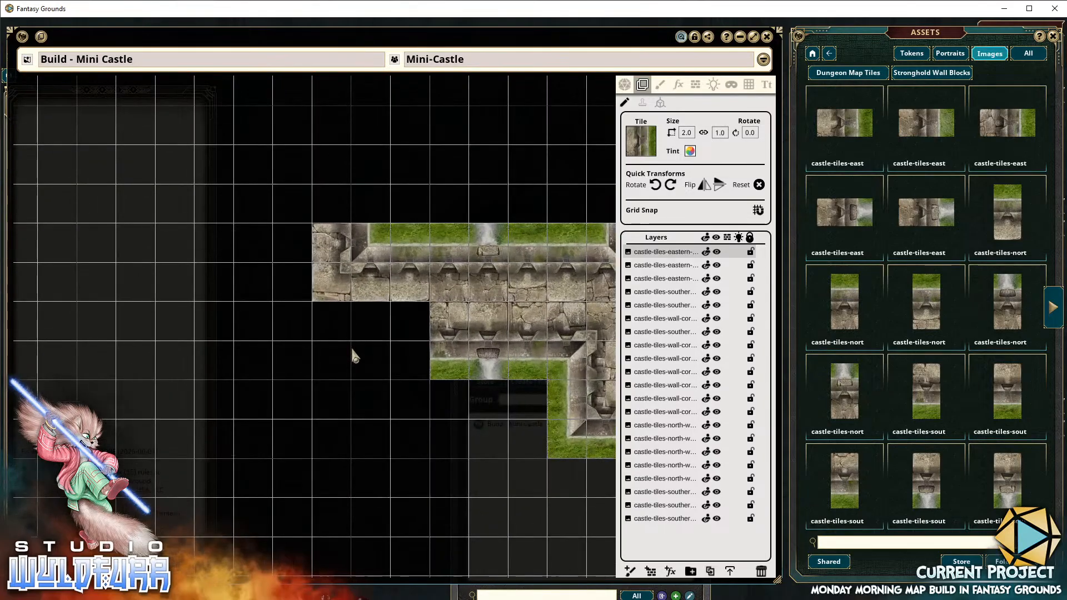
scroll(466, 340, down, 3)
mouse_move(466, 340)
mouse_down()
mouse_move(273, 322)
mouse_move(256, 345)
mouse_move(262, 323)
mouse_move(476, 336)
mouse_up()
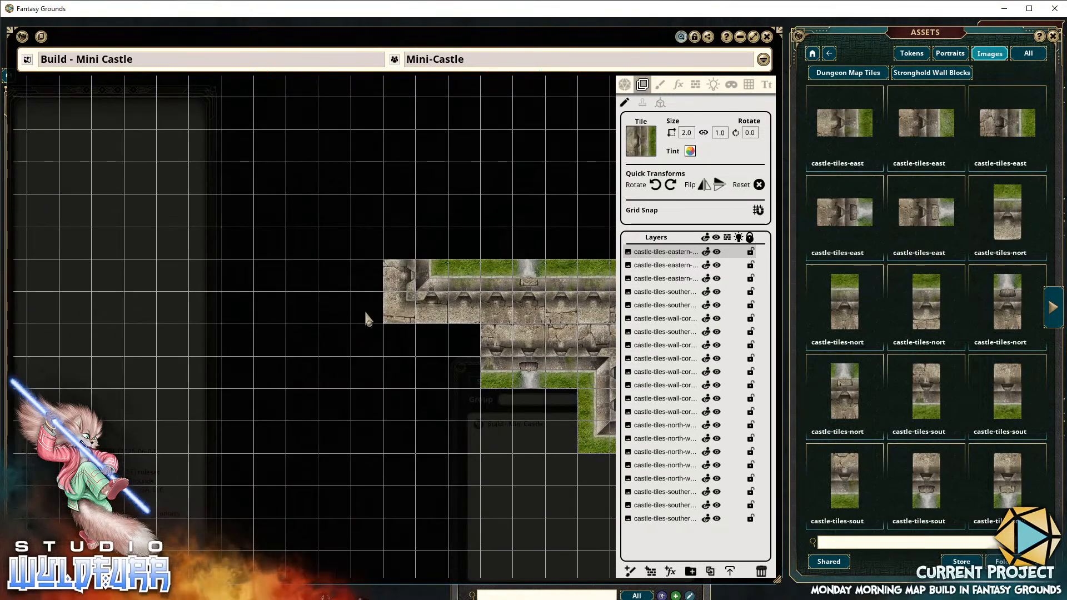
Attach an inverted southeast corner tile to the west end of the southern wall and a southeast corner tile directly below it
click(1053, 324)
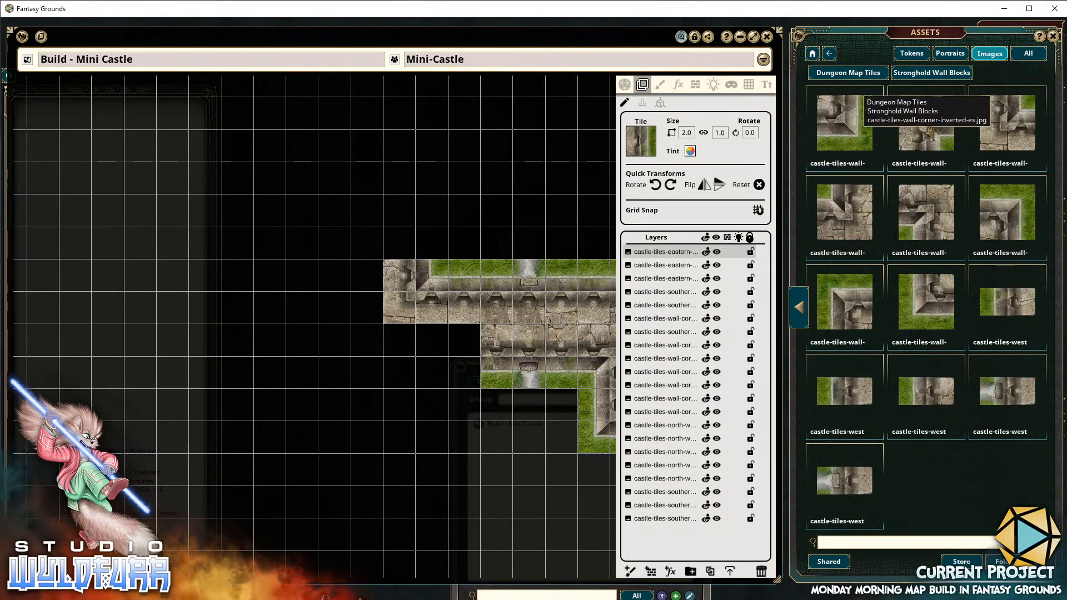
drag(932, 132, 384, 415)
drag(413, 375, 447, 384)
drag(503, 414, 371, 447)
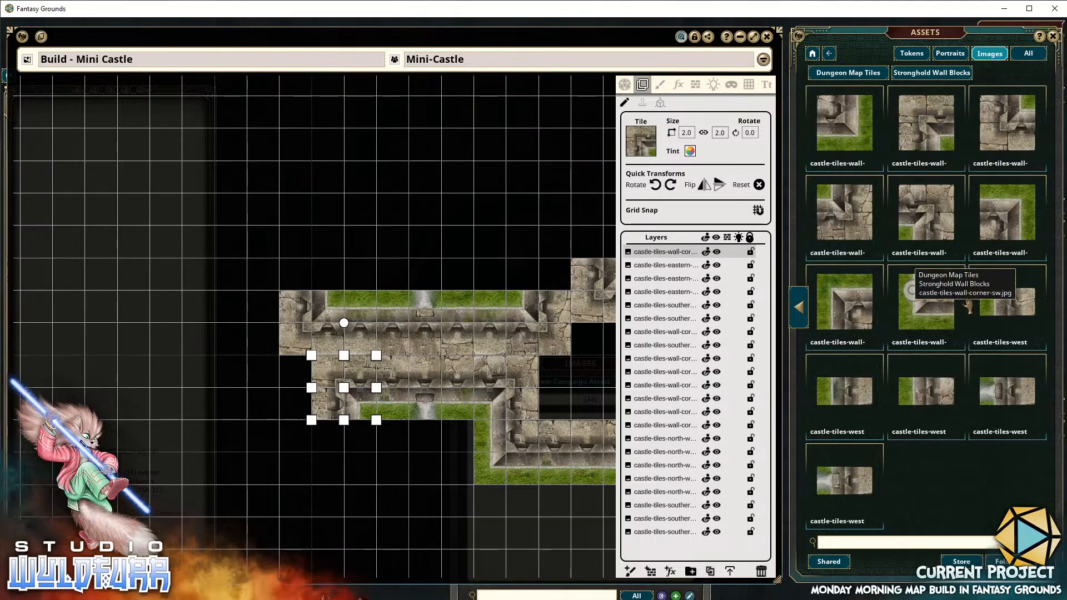
drag(830, 155, 359, 440)
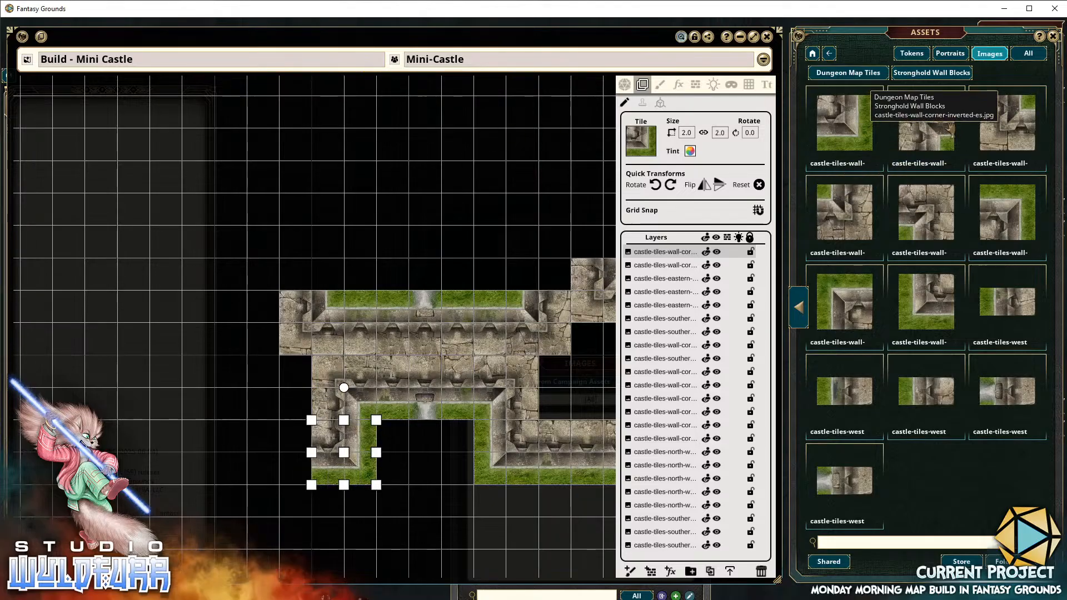
Lay out the western loop's corners with an inverted northwest corner, a northwest corner beside it and a southwest corner further south
drag(966, 166, 261, 316)
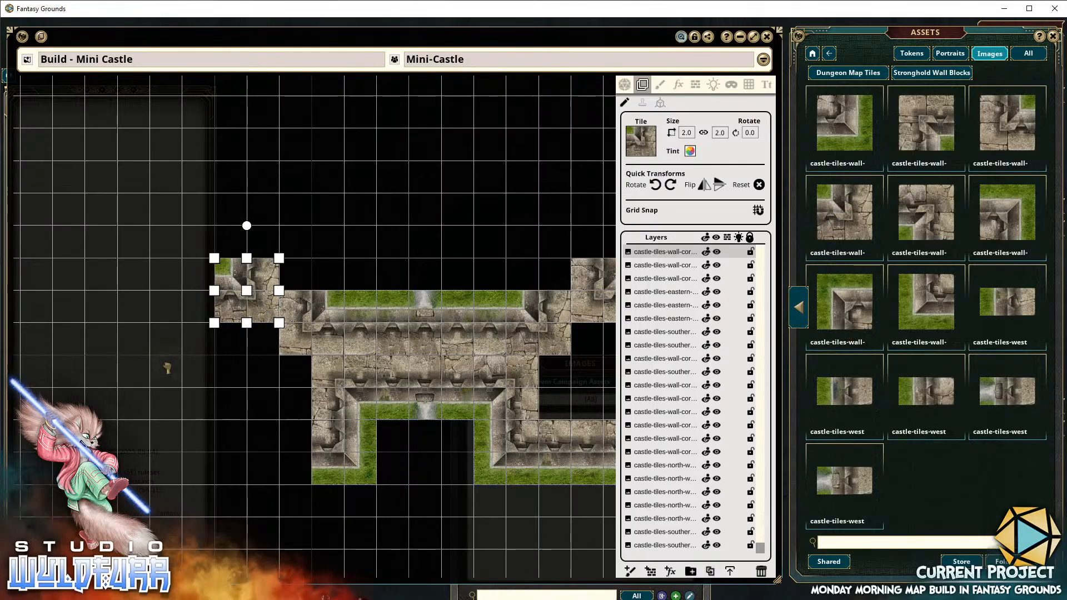
drag(168, 368, 189, 319)
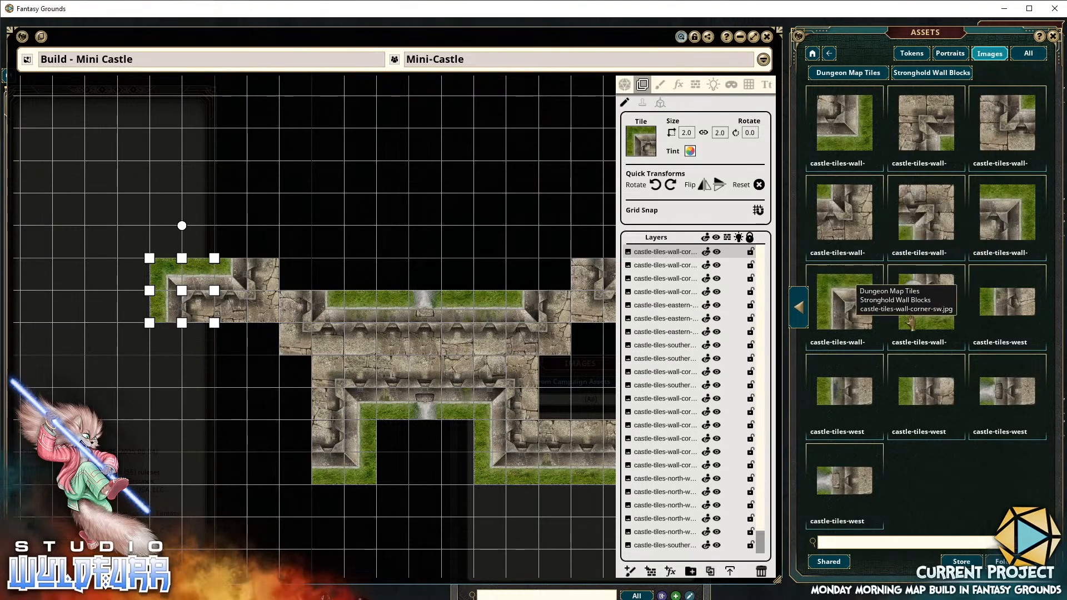
drag(746, 353, 202, 459)
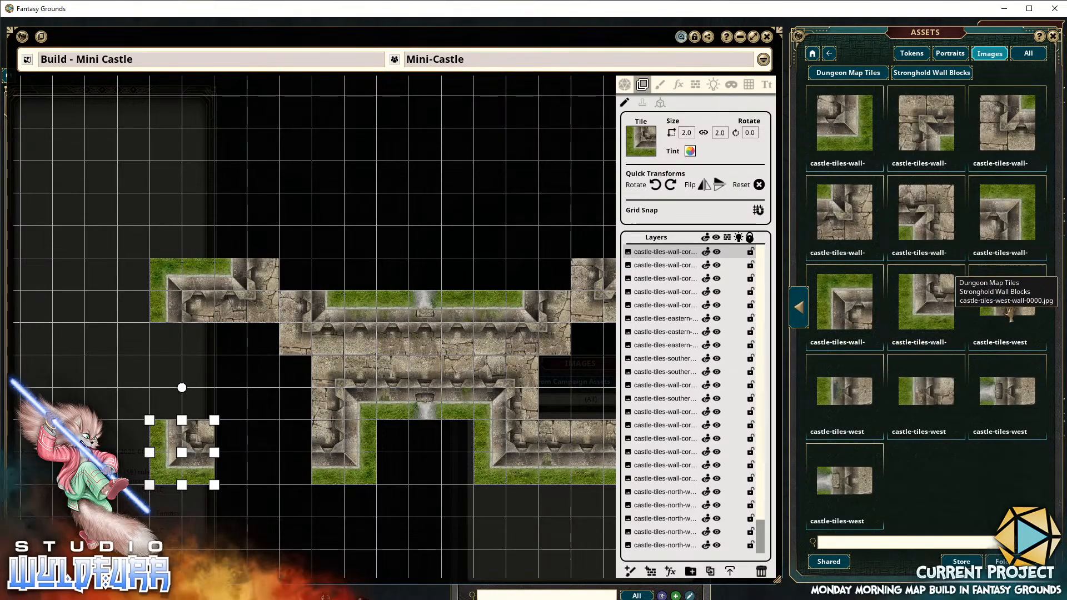
Fill the gap between the northwest and southwest corners with three plain western wall tiles
drag(203, 374, 207, 350)
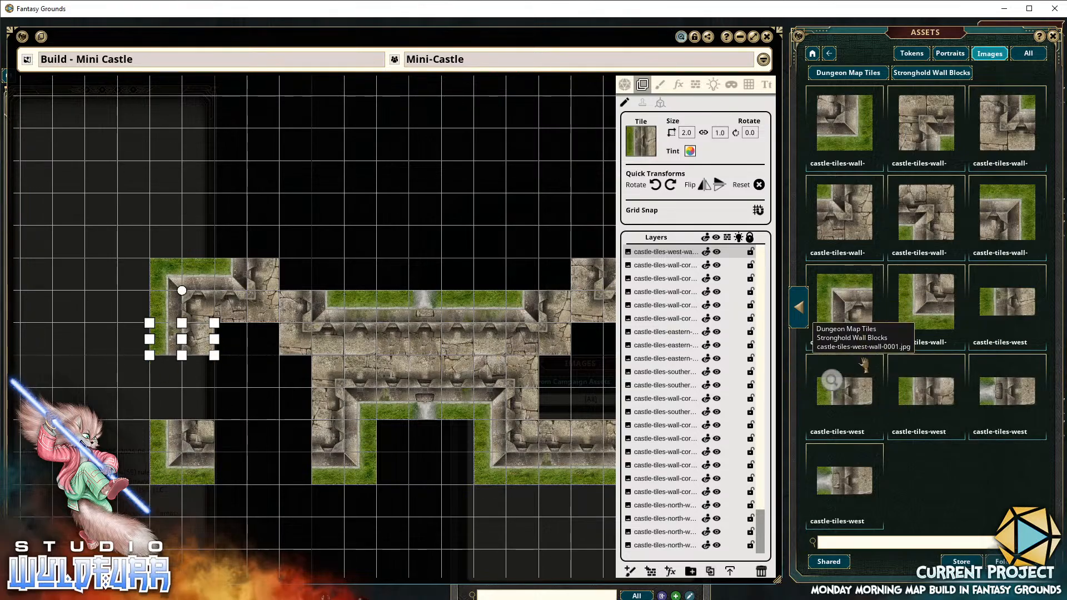
drag(848, 404, 203, 375)
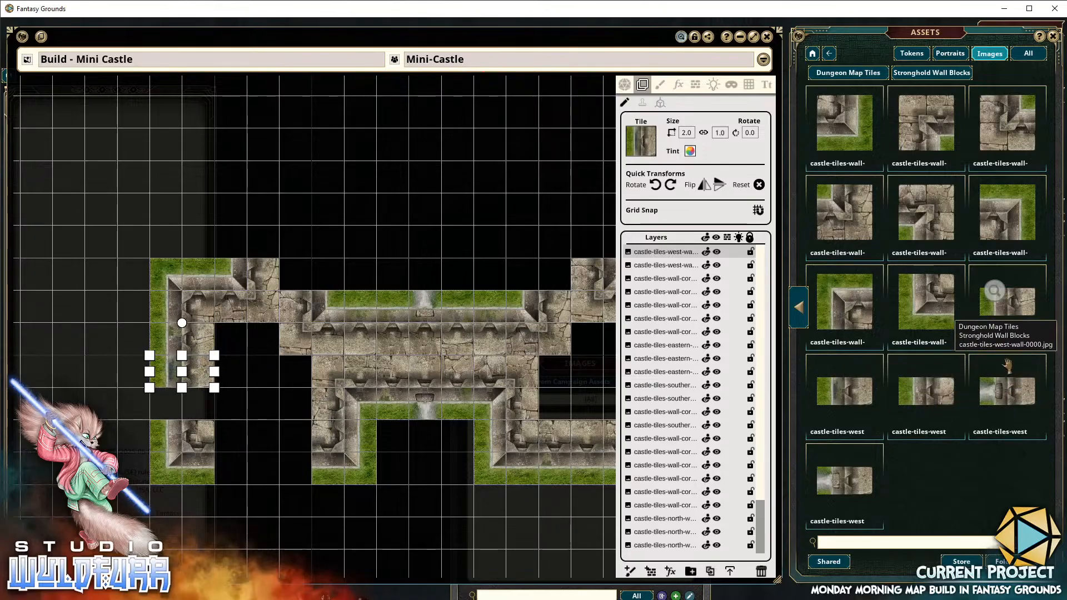
click(328, 430)
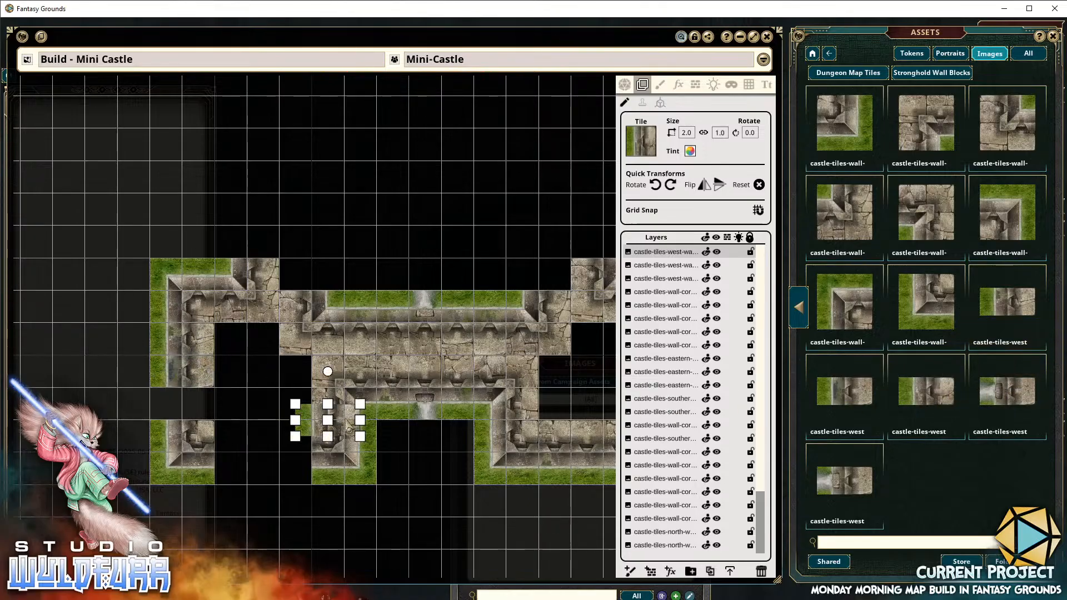
drag(309, 417, 179, 401)
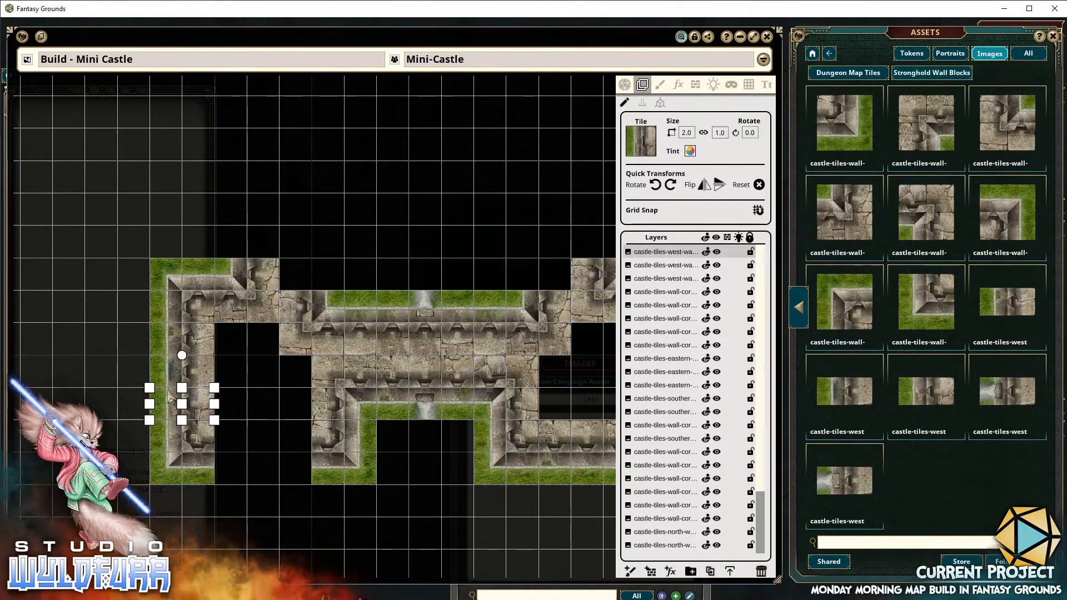
scroll(193, 397, up, 5)
scroll(197, 400, up, 1)
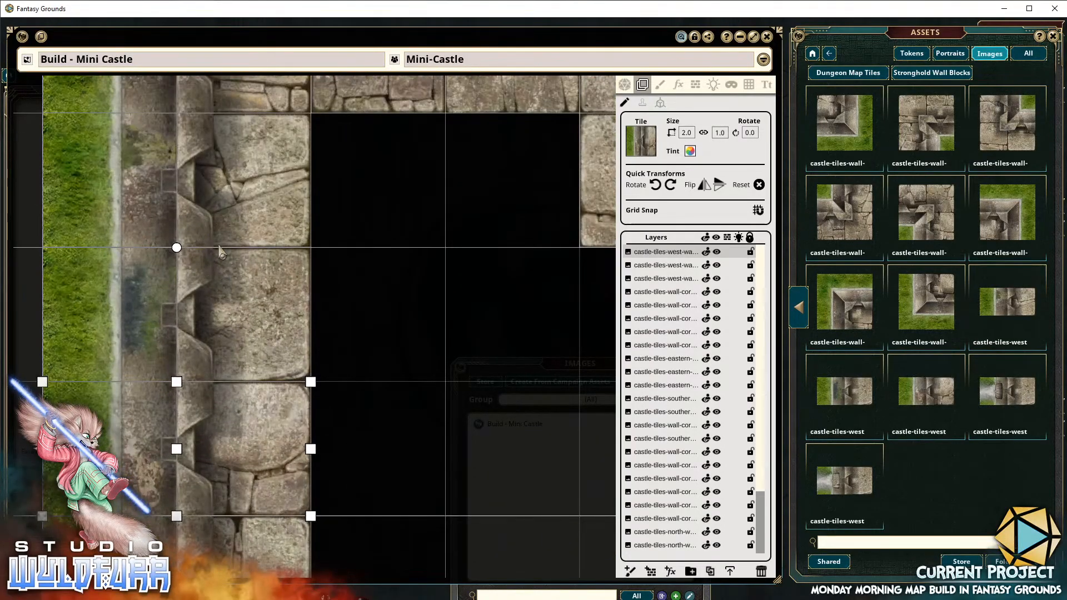
scroll(289, 398, down, 6)
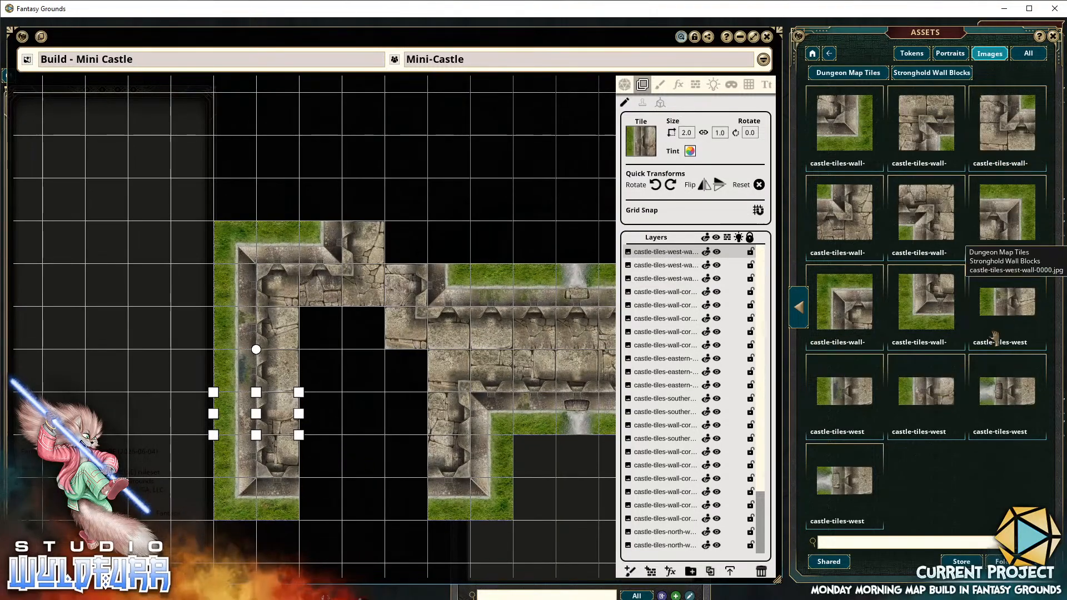
Close the southern side of the western loop with three plain southern wall tiles aligned between its corners
click(801, 324)
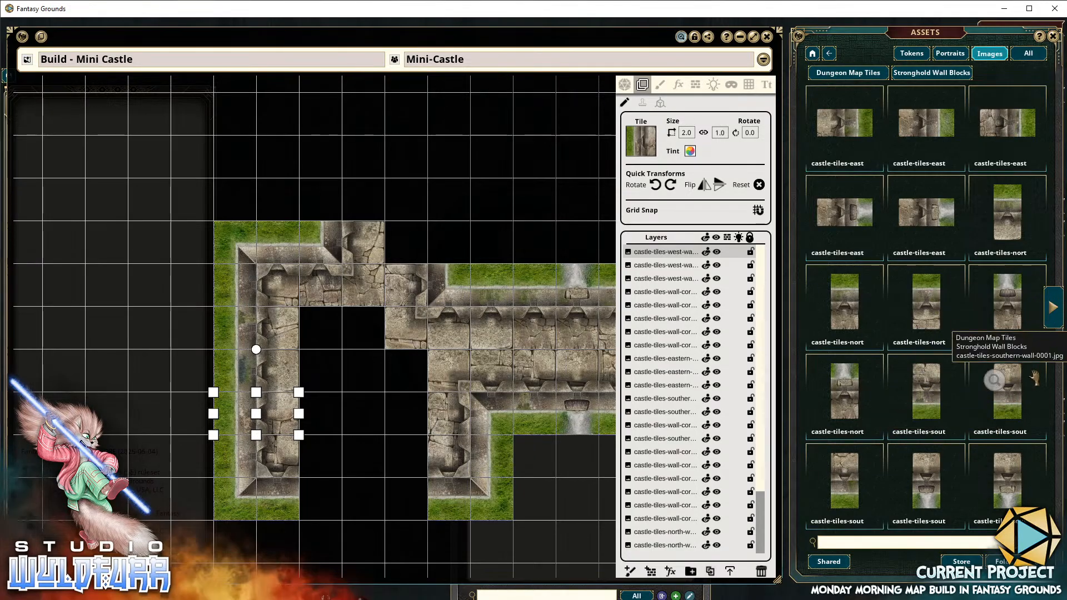
drag(938, 401, 327, 458)
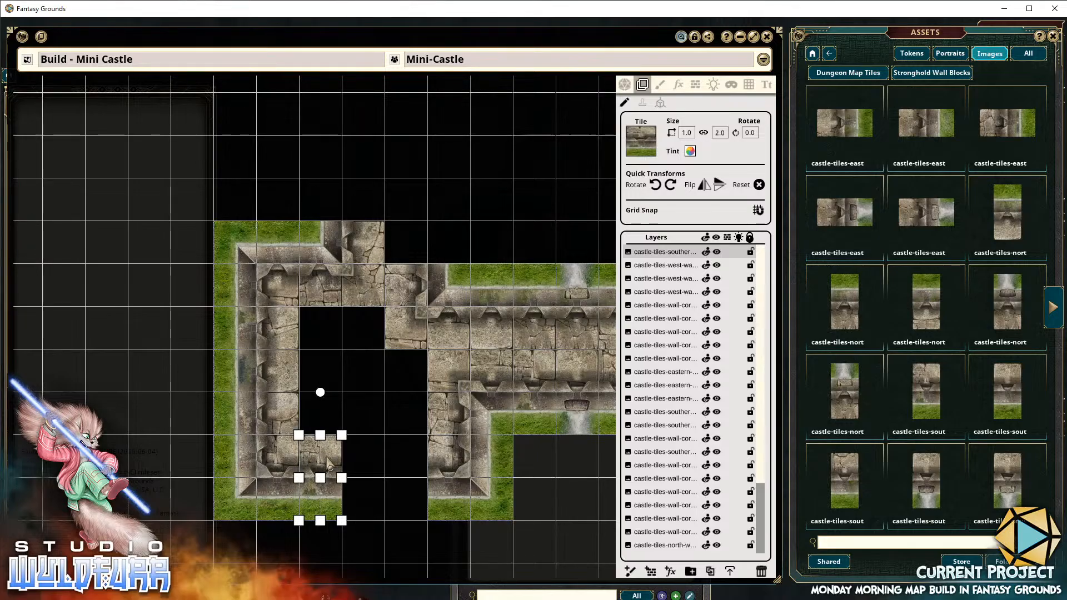
click(407, 474)
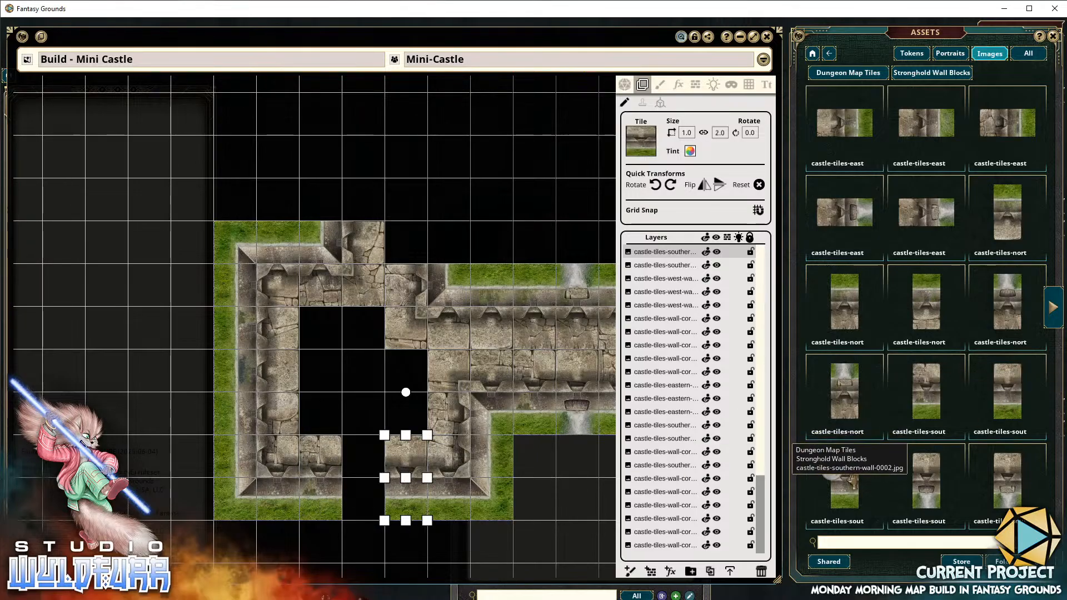
click(362, 473)
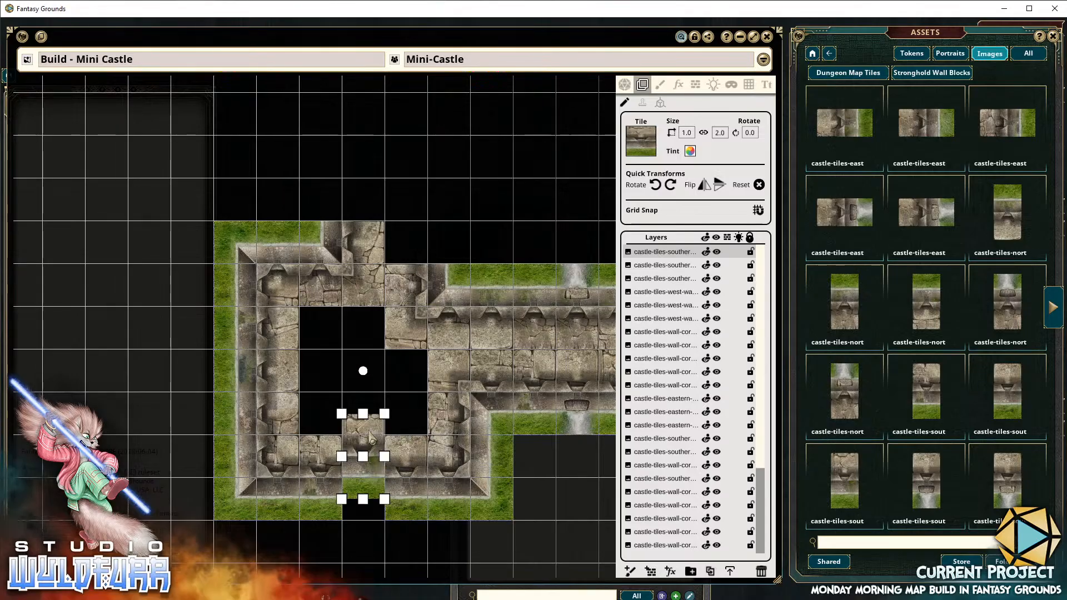
drag(370, 437, 371, 469)
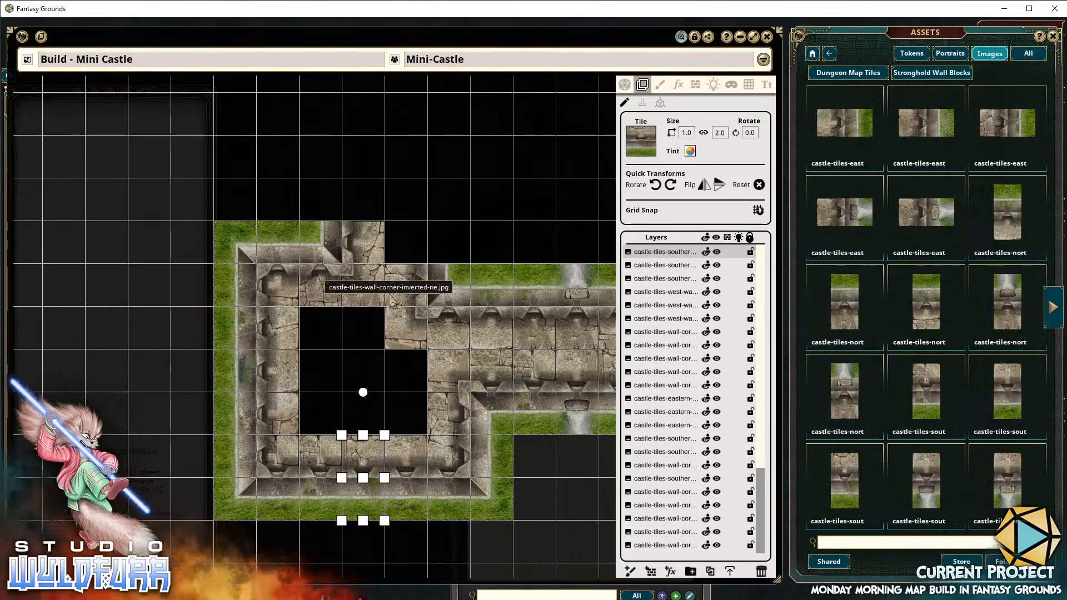
Run a column of five plain western wall tiles north from the inverted corner of the eastern loop
drag(562, 315, 397, 253)
scroll(164, 332, down, 5)
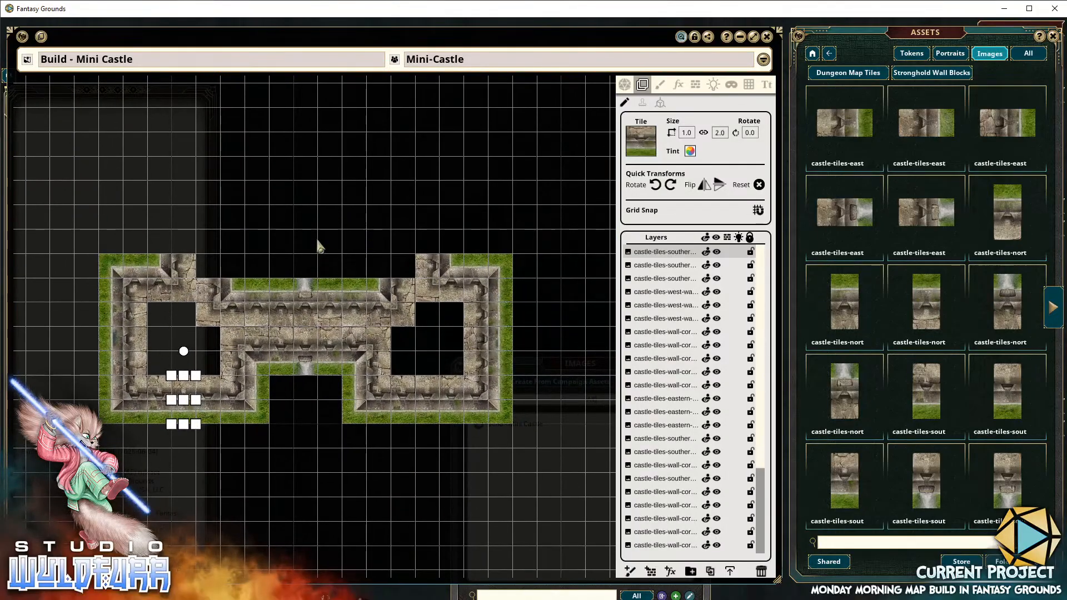
drag(320, 246, 410, 292)
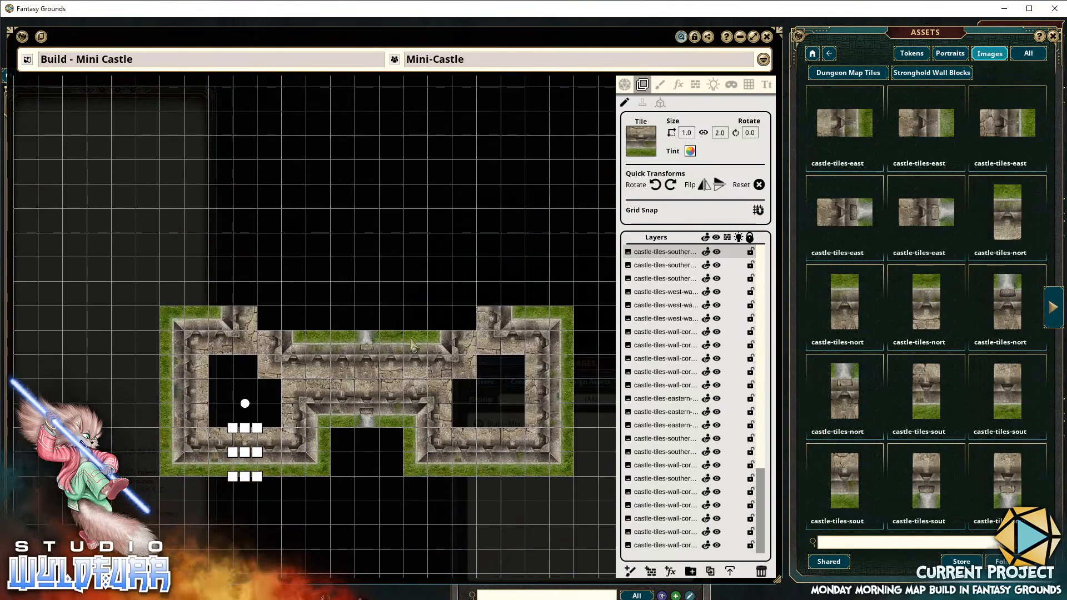
scroll(487, 321, up, 10)
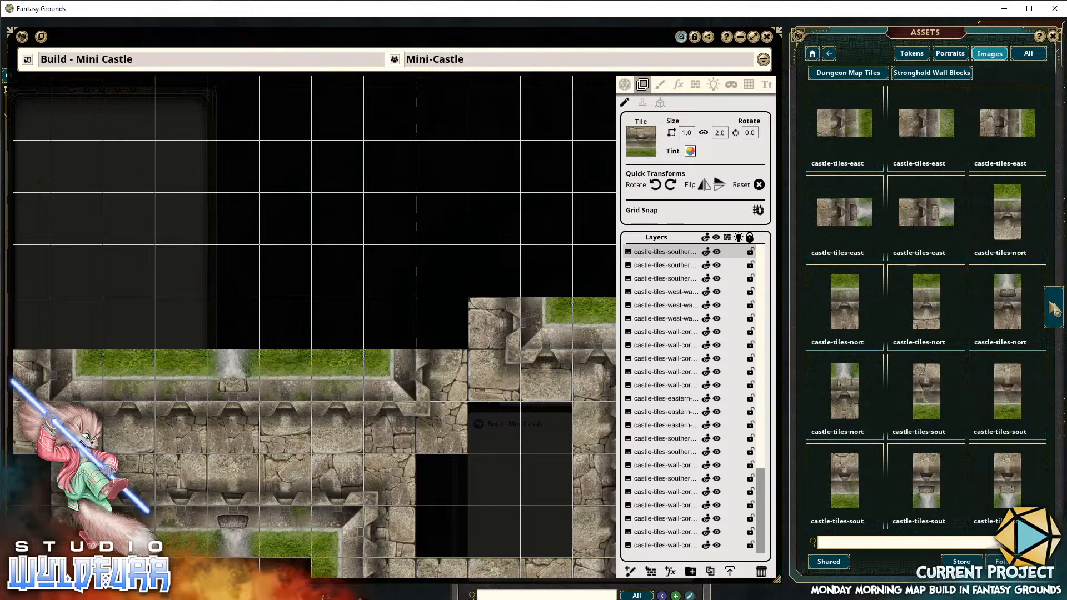
click(1053, 307)
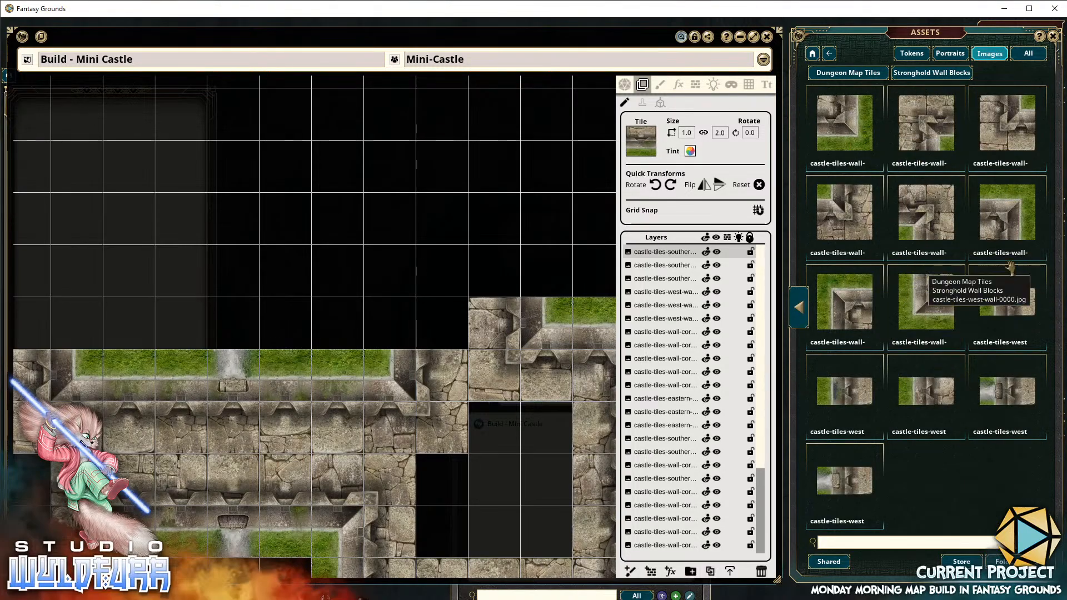
drag(1009, 300, 435, 328)
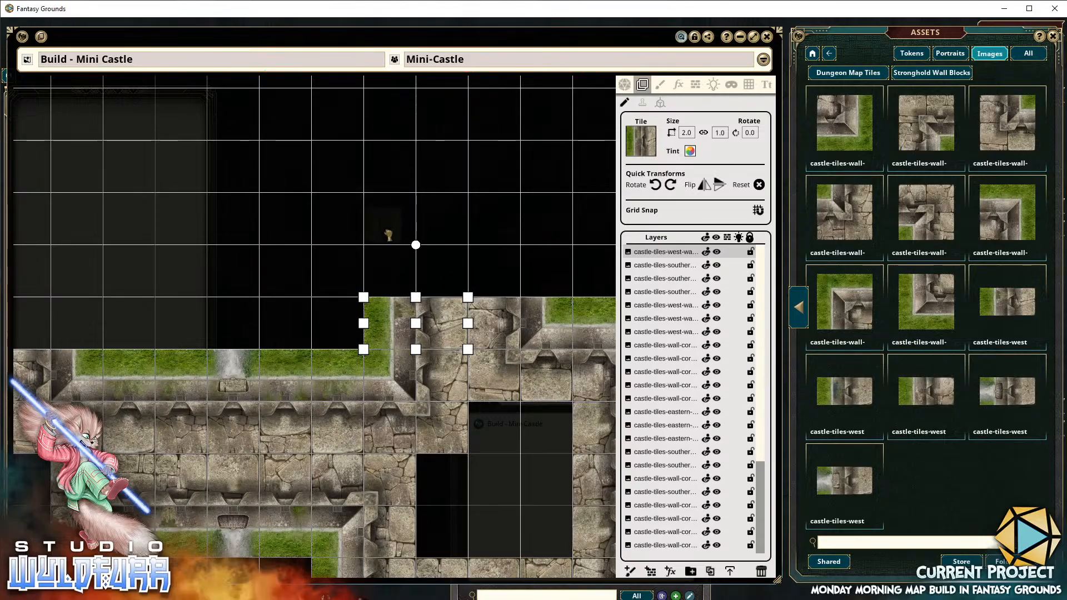
drag(388, 235, 391, 243)
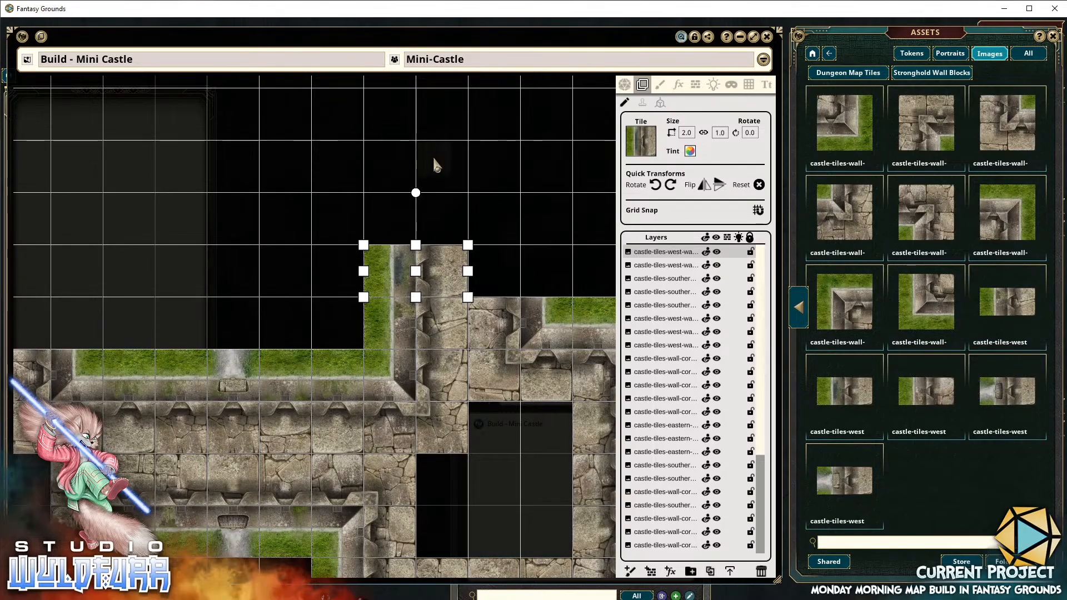
drag(433, 159, 445, 224)
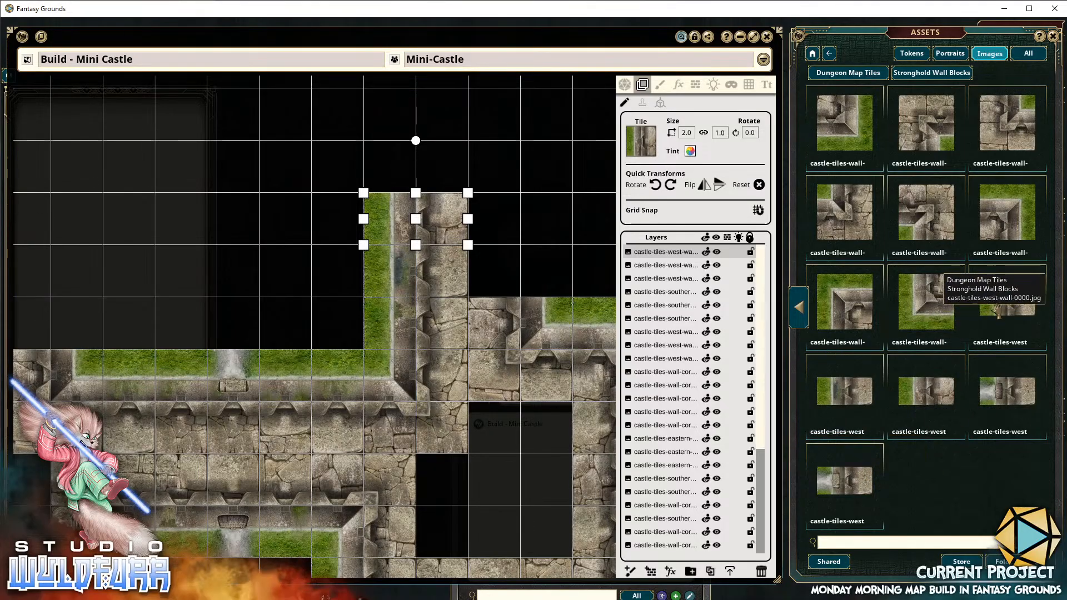
drag(998, 313, 406, 169)
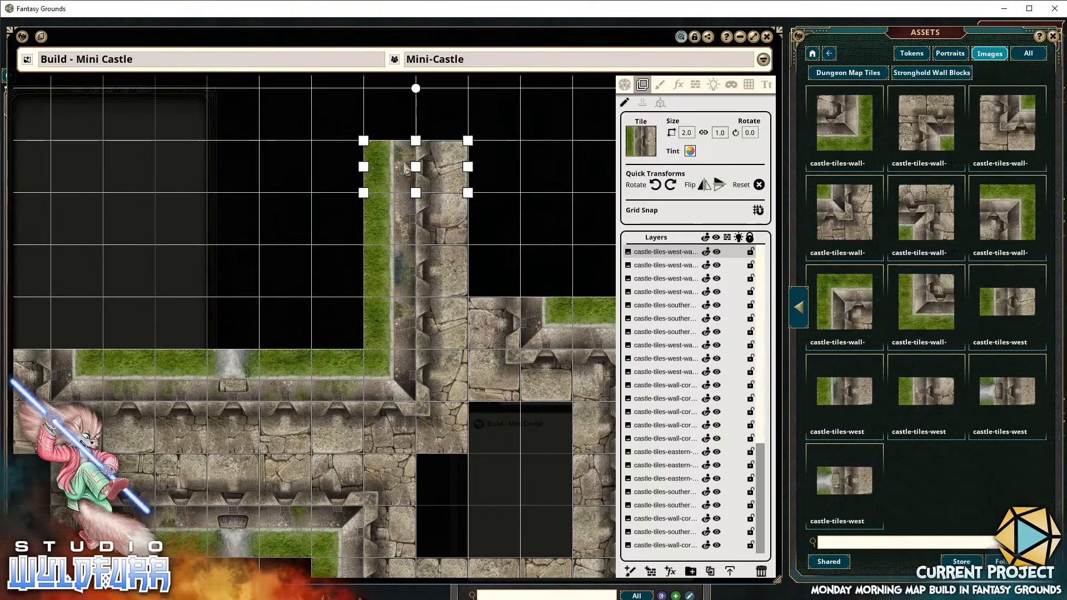
click(428, 121)
Run a column of five plain eastern wall tiles north from the courtyard's southwest corner, aligned with the wall below
scroll(295, 219, up, 1)
drag(295, 219, 354, 276)
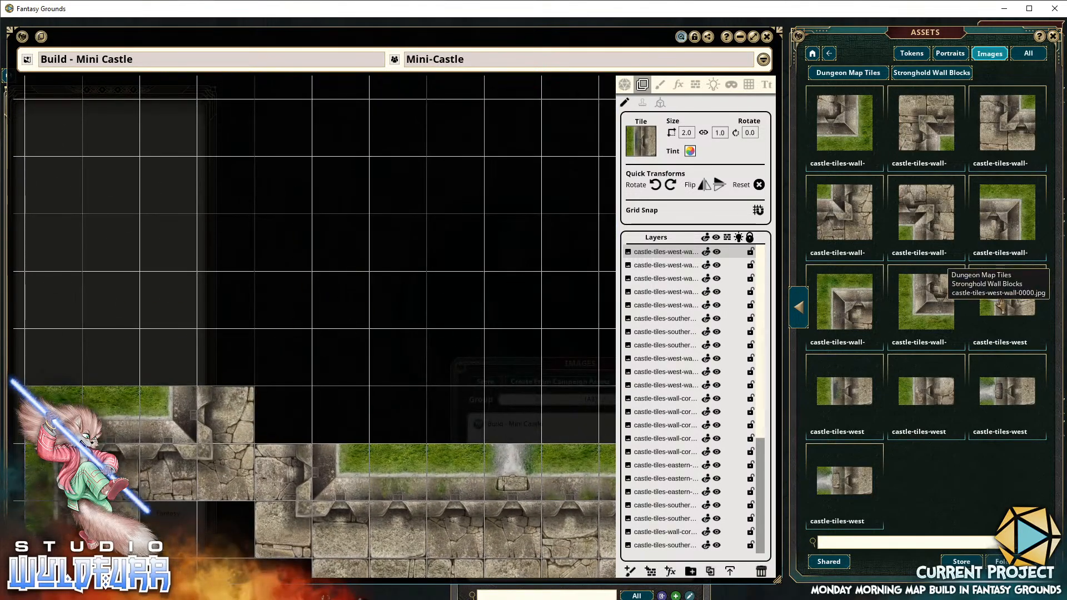
click(800, 311)
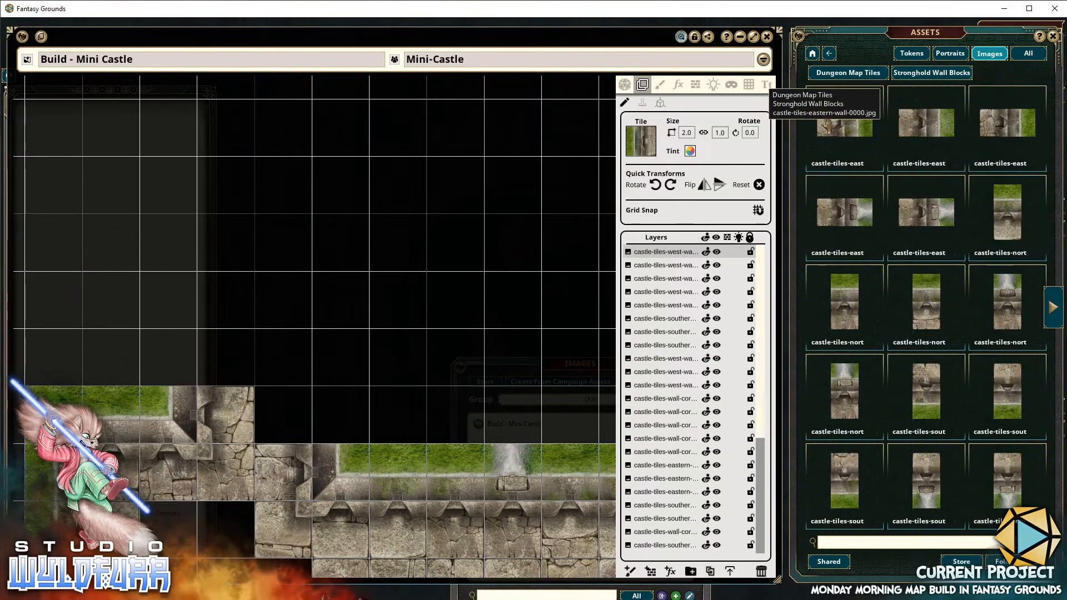
drag(825, 125, 343, 425)
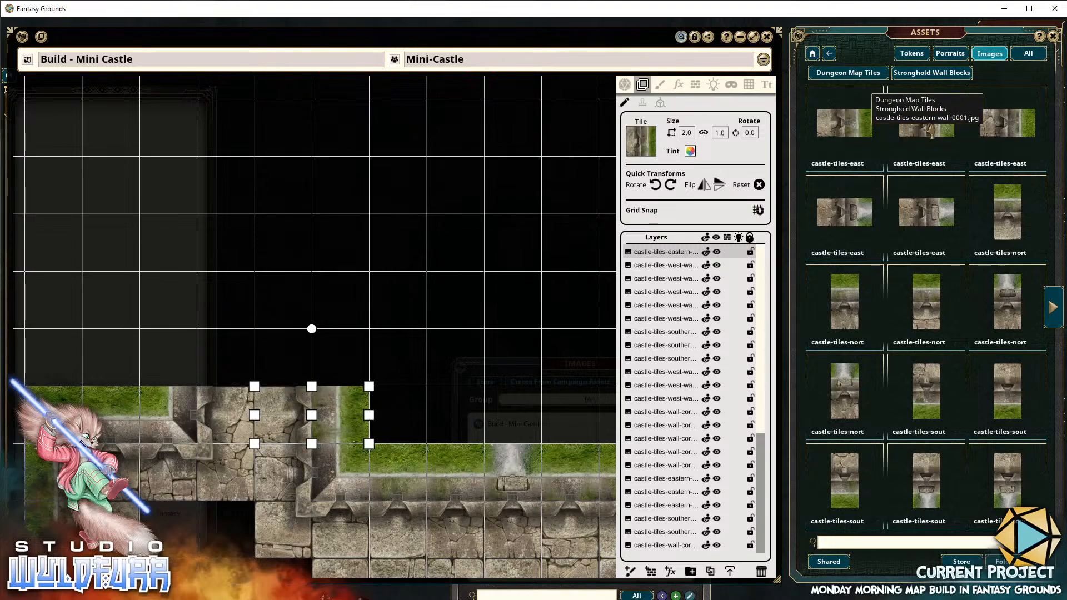
drag(923, 132, 339, 360)
drag(1001, 134, 352, 299)
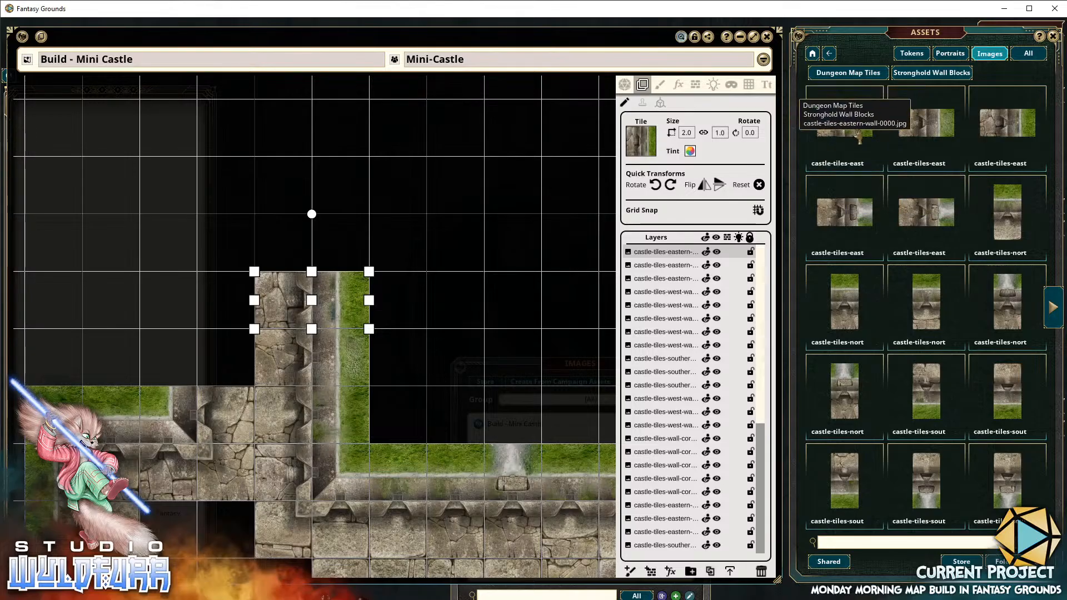
drag(339, 243, 340, 243)
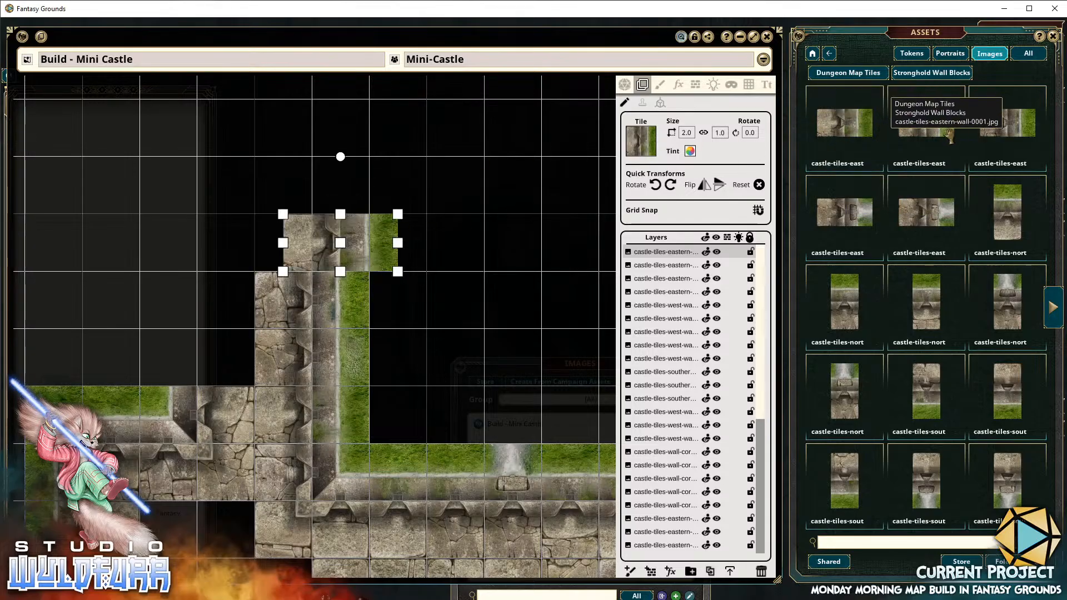
drag(351, 200, 351, 197)
drag(376, 241, 343, 249)
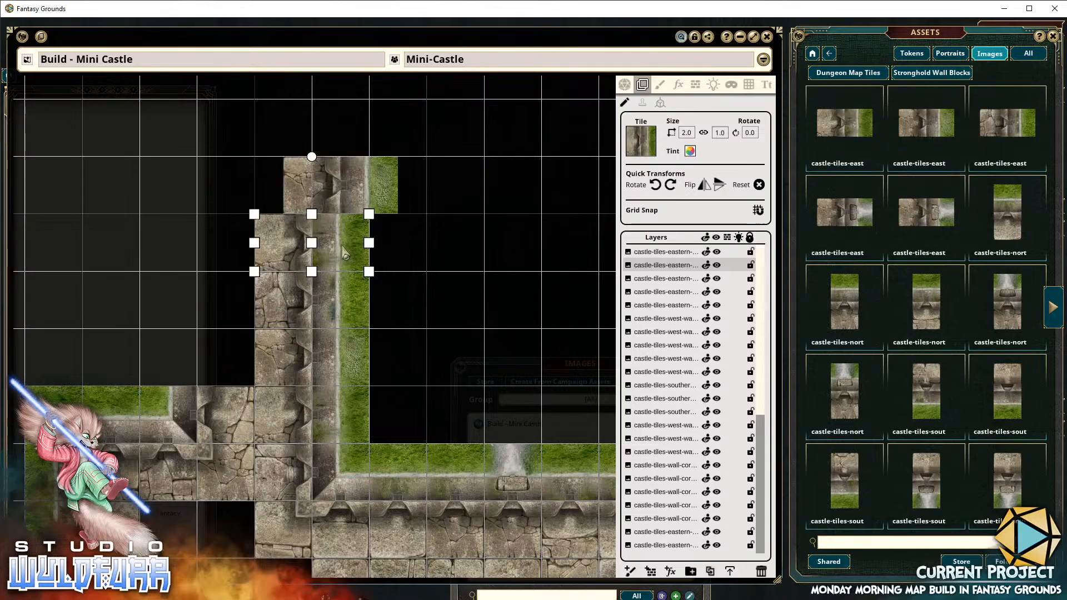
drag(361, 198, 337, 198)
Cap the courtyard's two wall columns with inverted corners: grass facing southeast on the western column, inverted southwest on the eastern one
drag(419, 303, 338, 341)
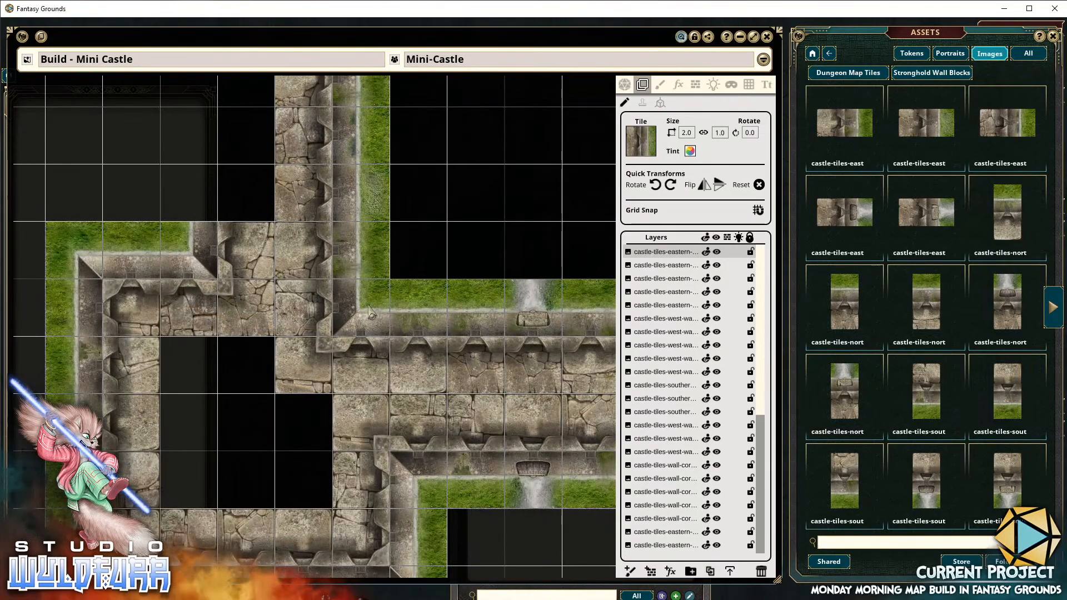
drag(461, 277, 319, 478)
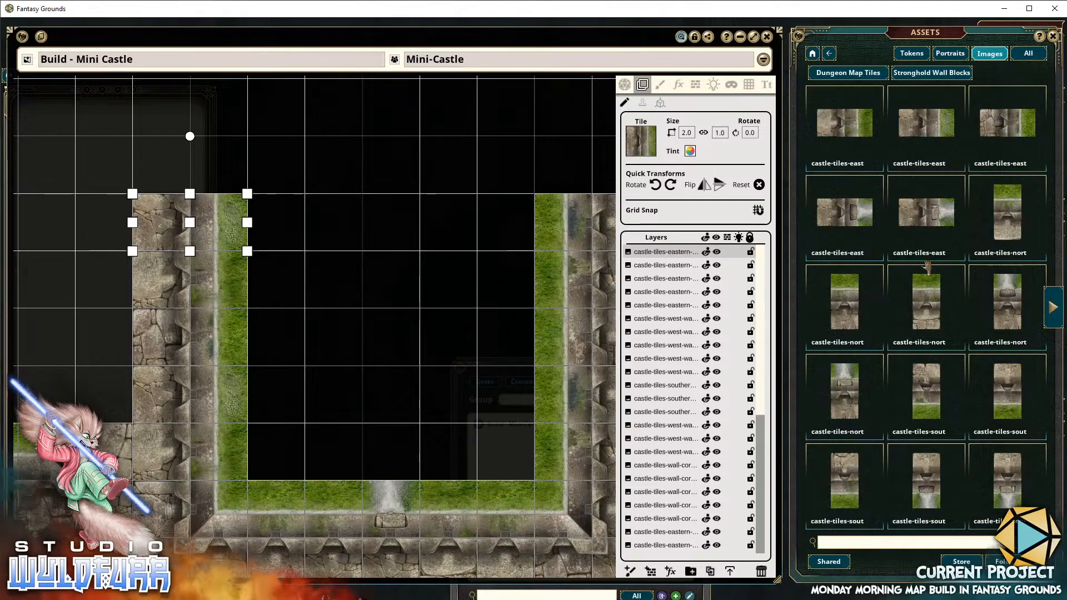
click(1053, 308)
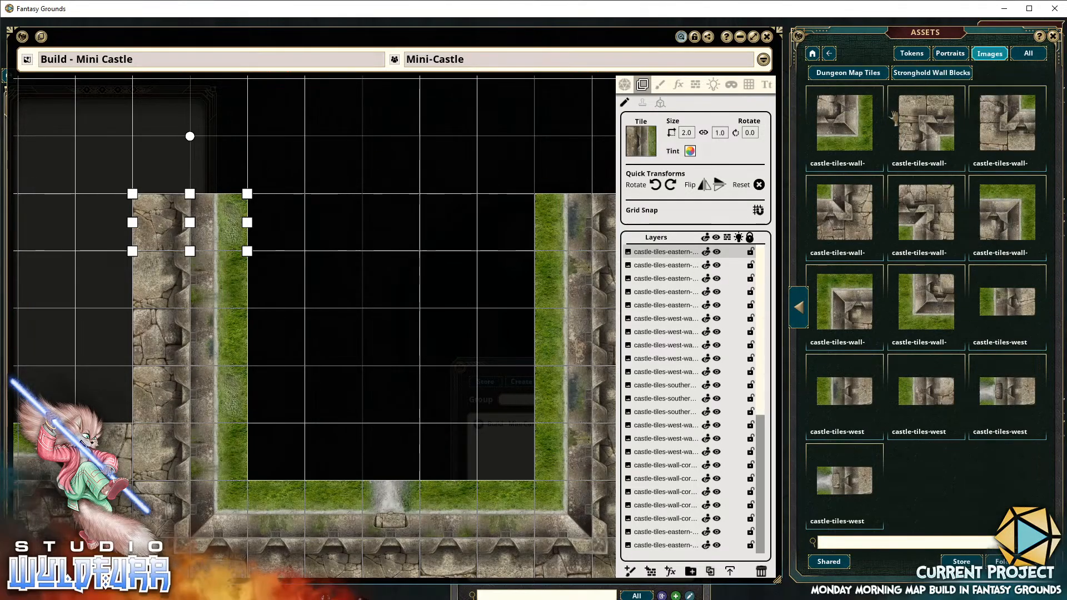
drag(895, 120, 216, 162)
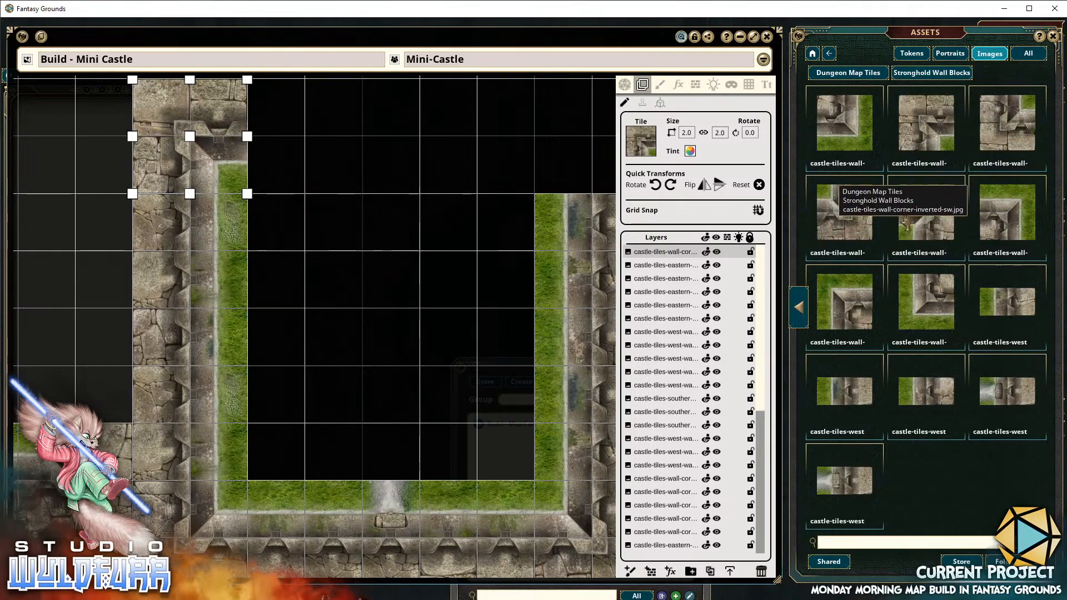
drag(831, 221, 620, 170)
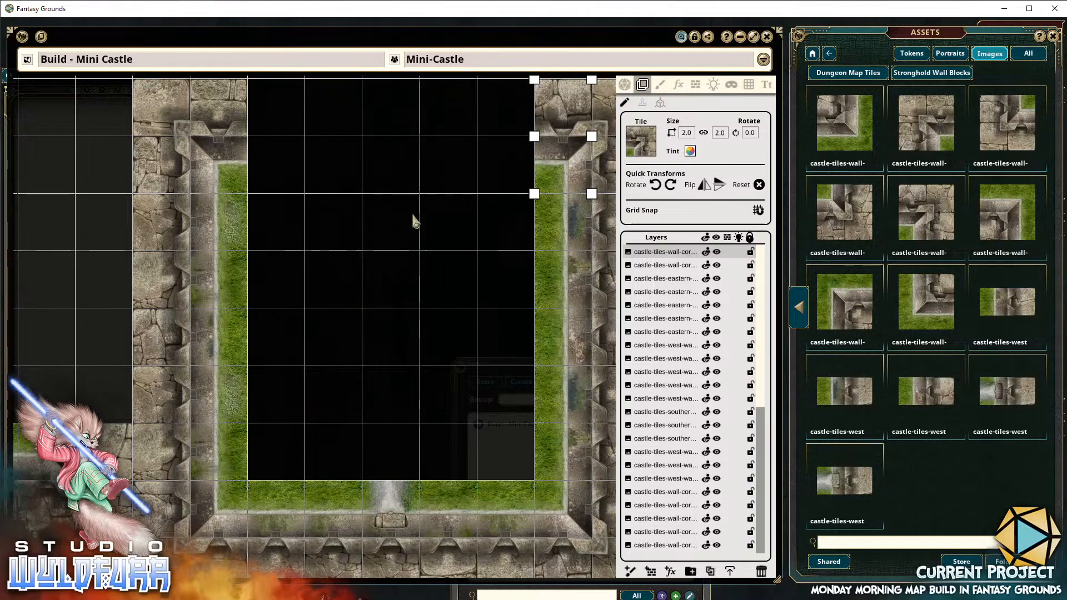
Extend the courtyard's northern side east from its northwest inverted corner with three plain southern wall tiles
drag(413, 217, 466, 287)
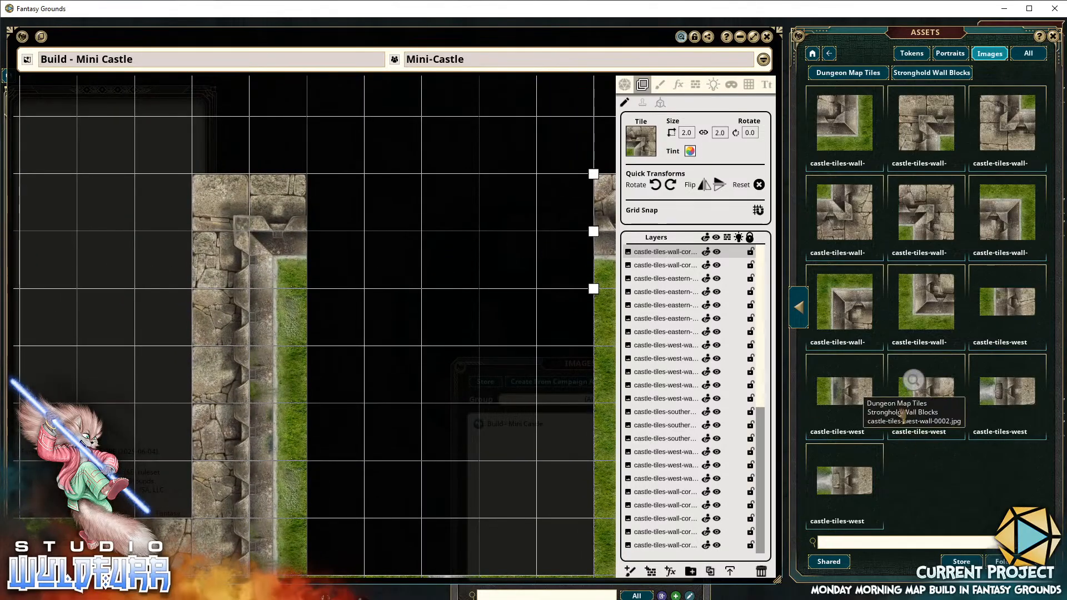
click(799, 308)
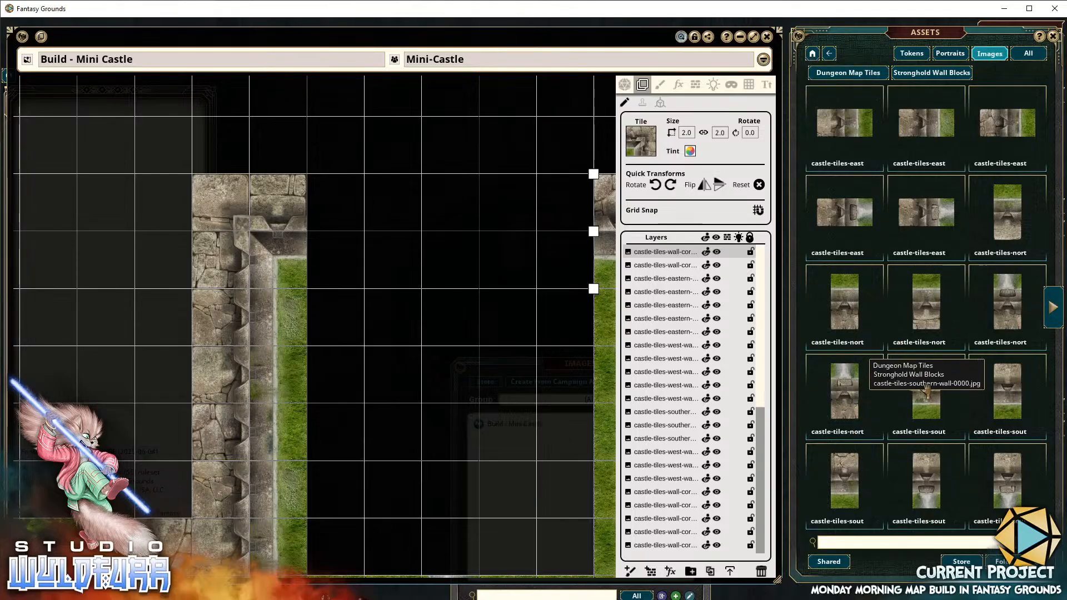
drag(439, 269, 338, 257)
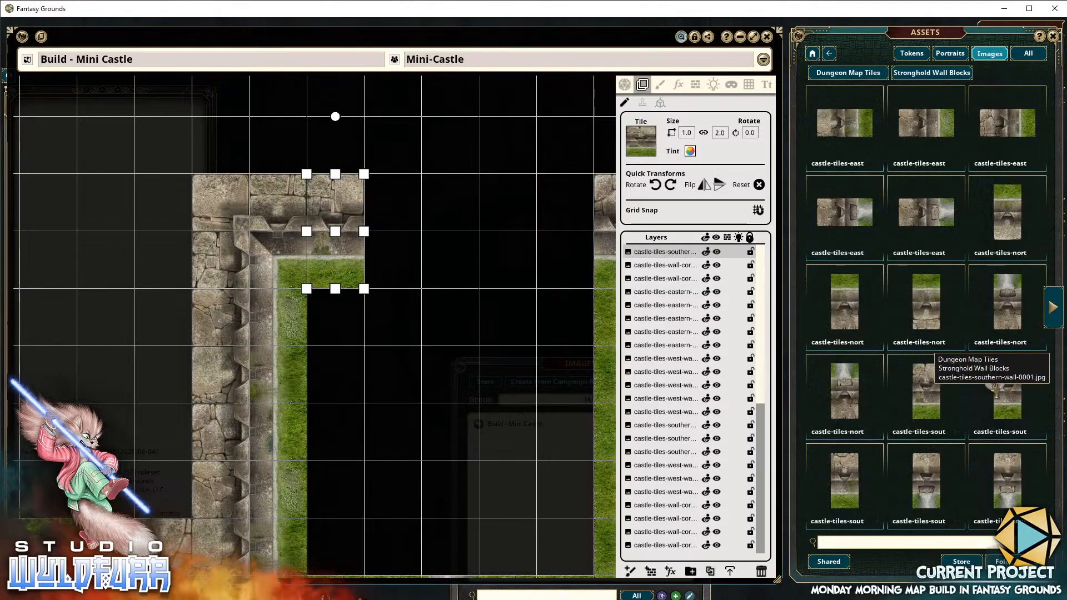
drag(995, 389, 410, 262)
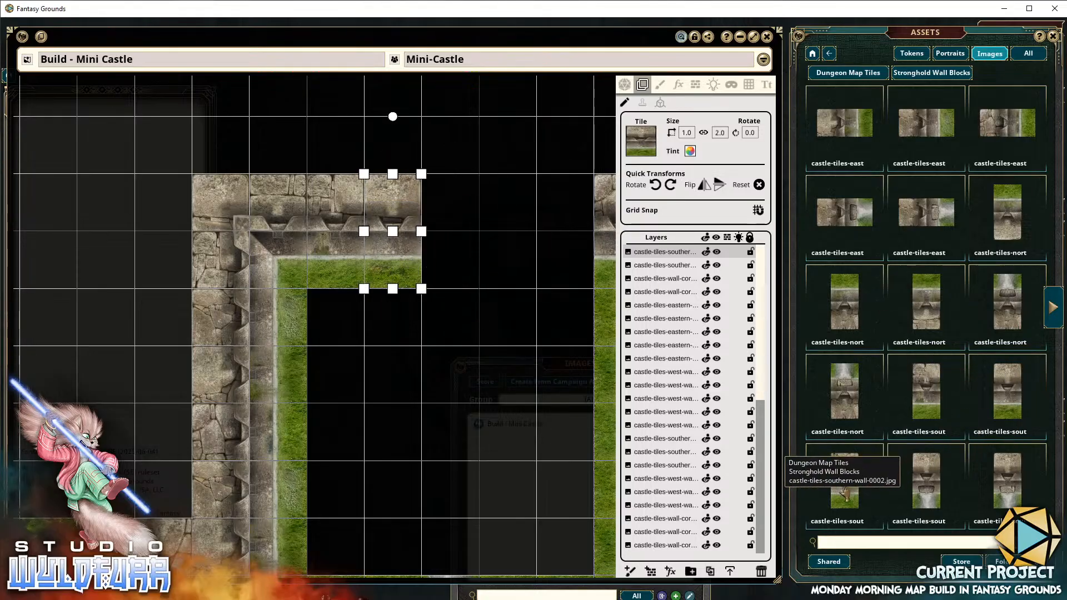
drag(463, 239, 465, 242)
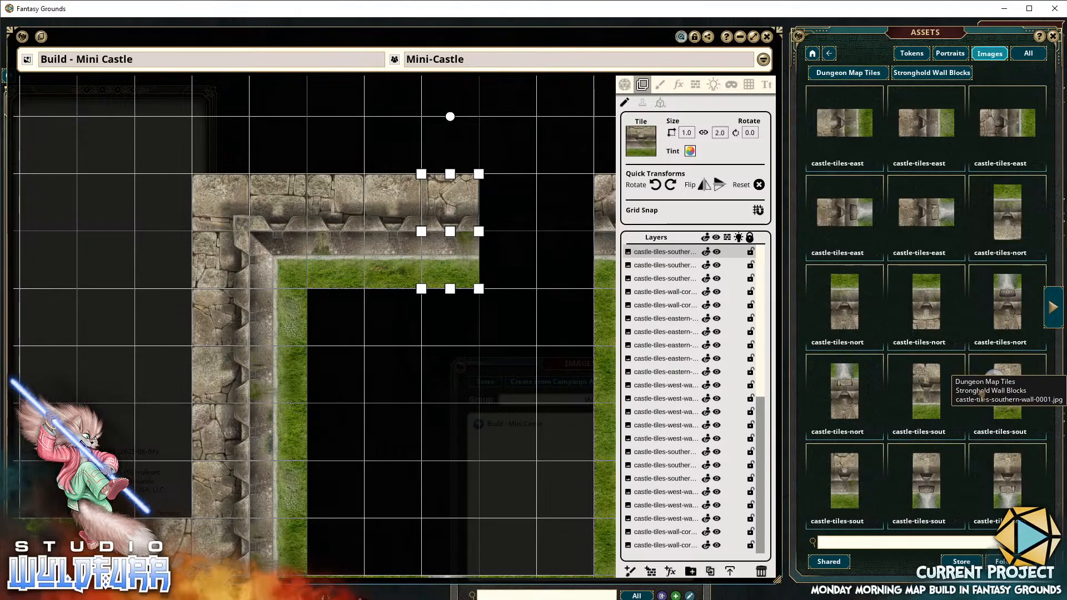
Fill the two open squares in the central courtyard's northern wall with the castle-tiles-southern-wall-0001 and castle-tiles-southern-wall-0002 tiles
drag(983, 396, 558, 241)
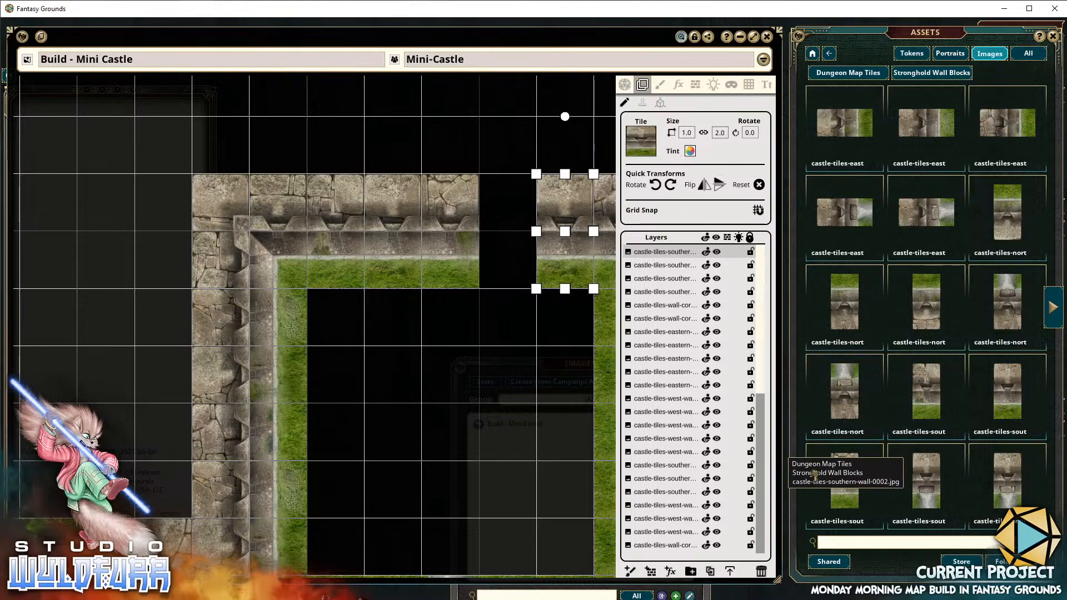
drag(859, 492, 508, 251)
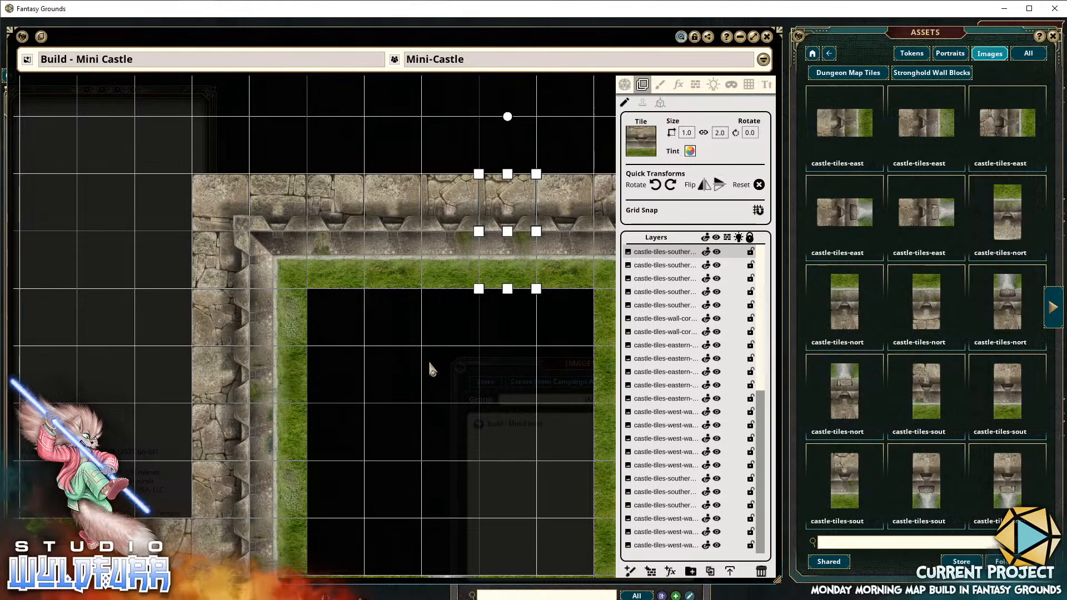
drag(429, 362, 384, 367)
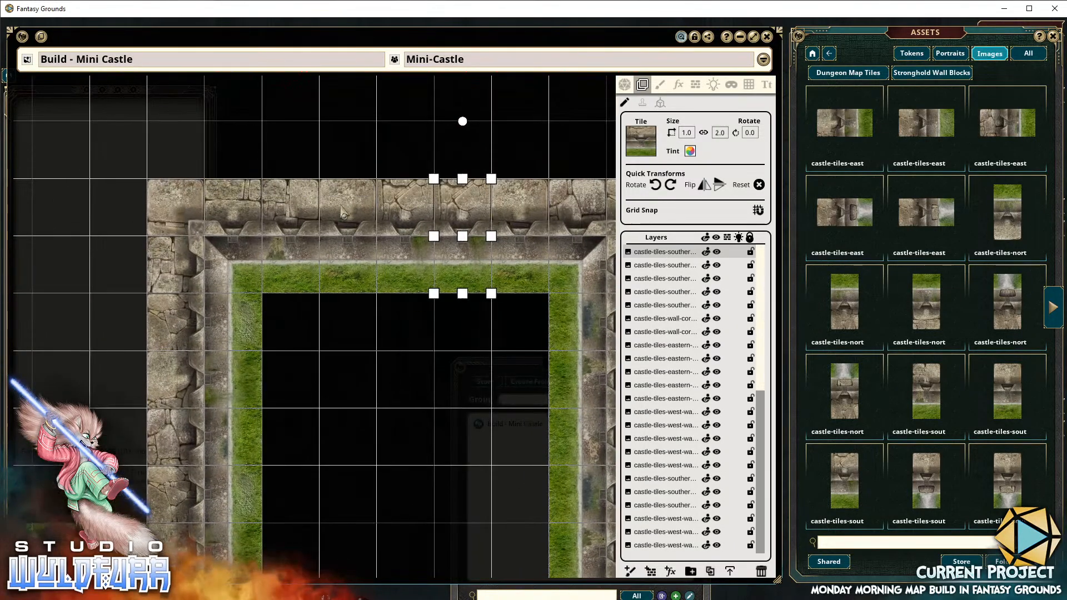
Swap the first and fourth straight wall tiles from the west in the central courtyard's northern wall
drag(305, 203, 456, 415)
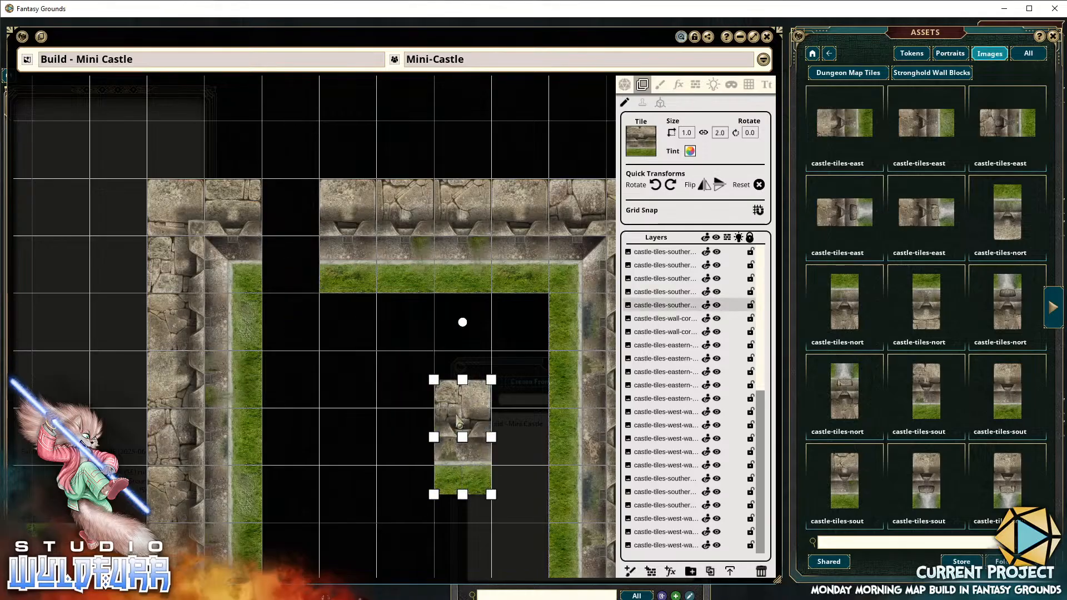
drag(462, 205, 291, 214)
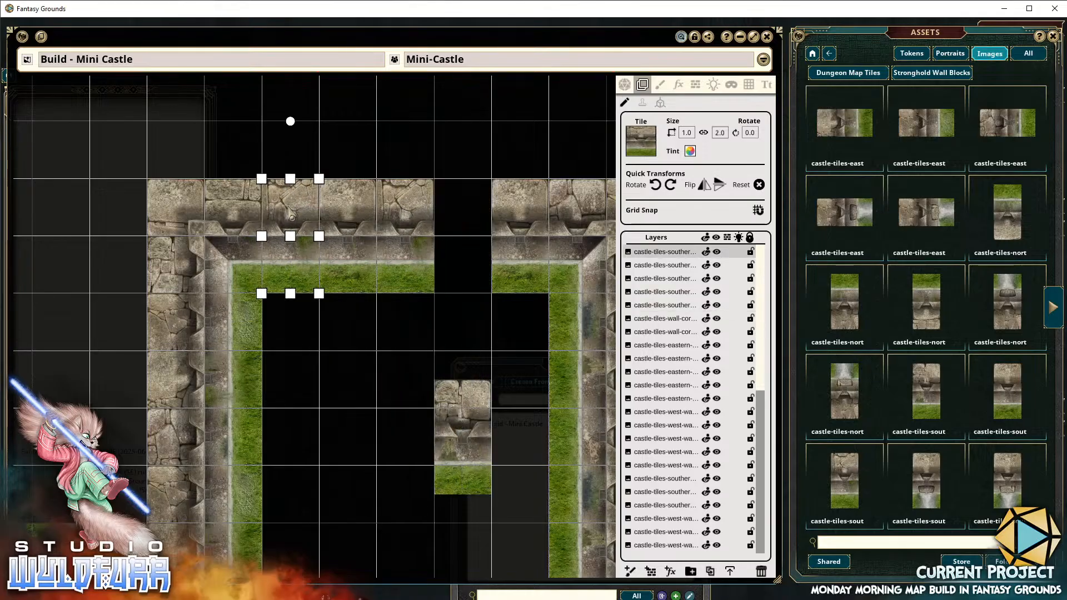
drag(467, 432, 466, 239)
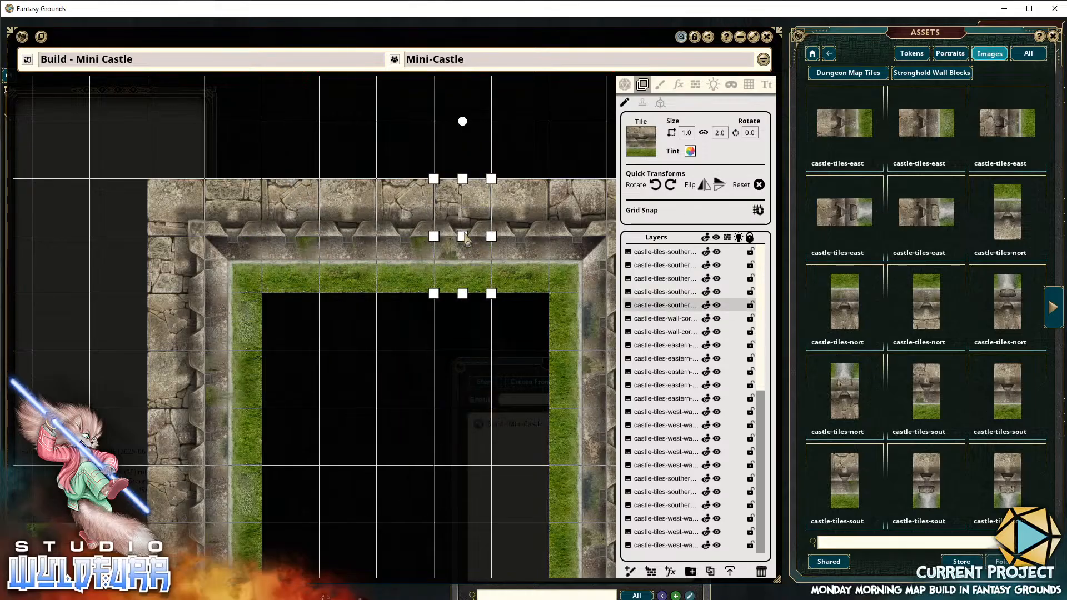
drag(447, 392, 362, 336)
drag(255, 293, 381, 325)
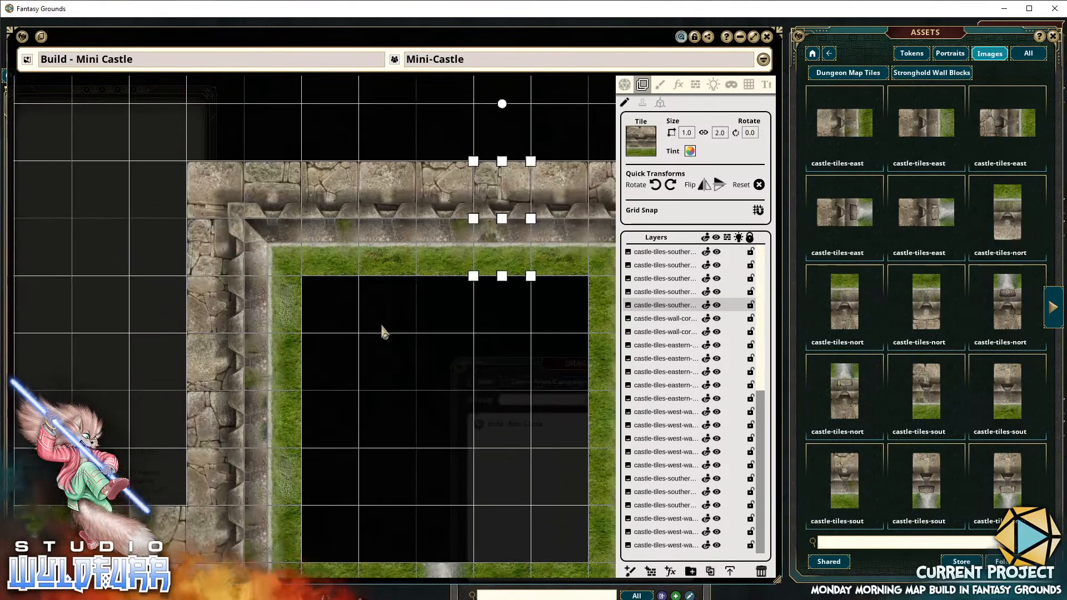
scroll(435, 336, down, 5)
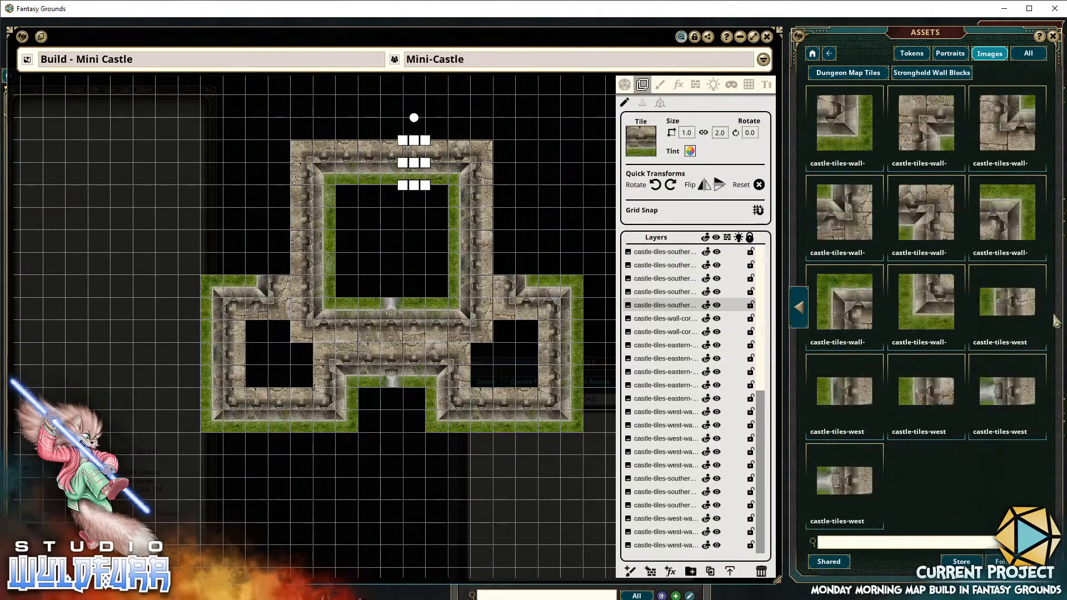
Extend the central block's upper west and east sides with inverted southern corners, ending in a southwest and a southeast corner tile
click(1054, 321)
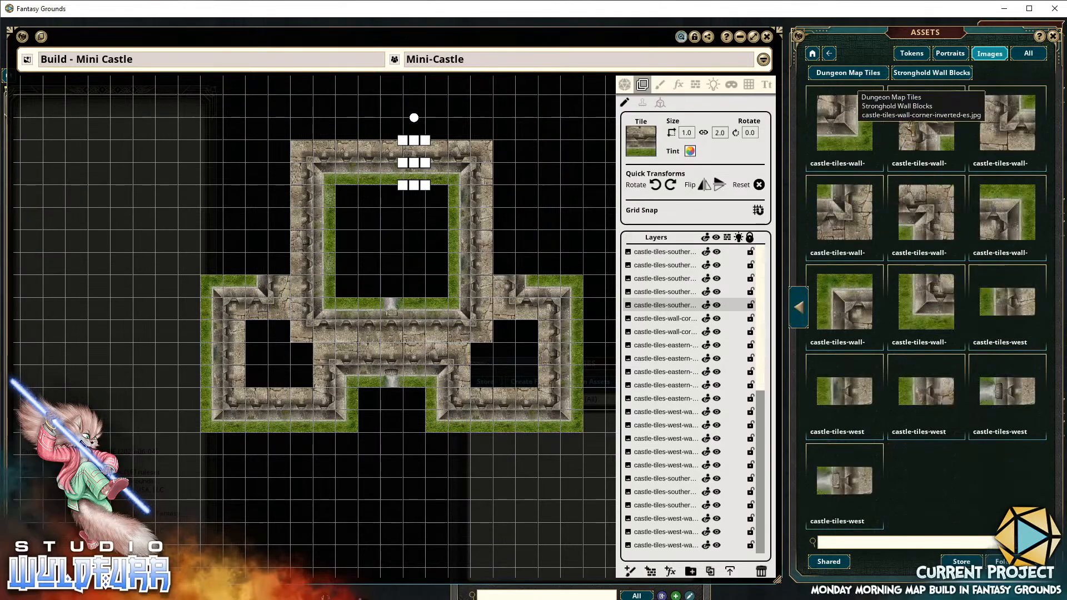
drag(514, 150, 529, 188)
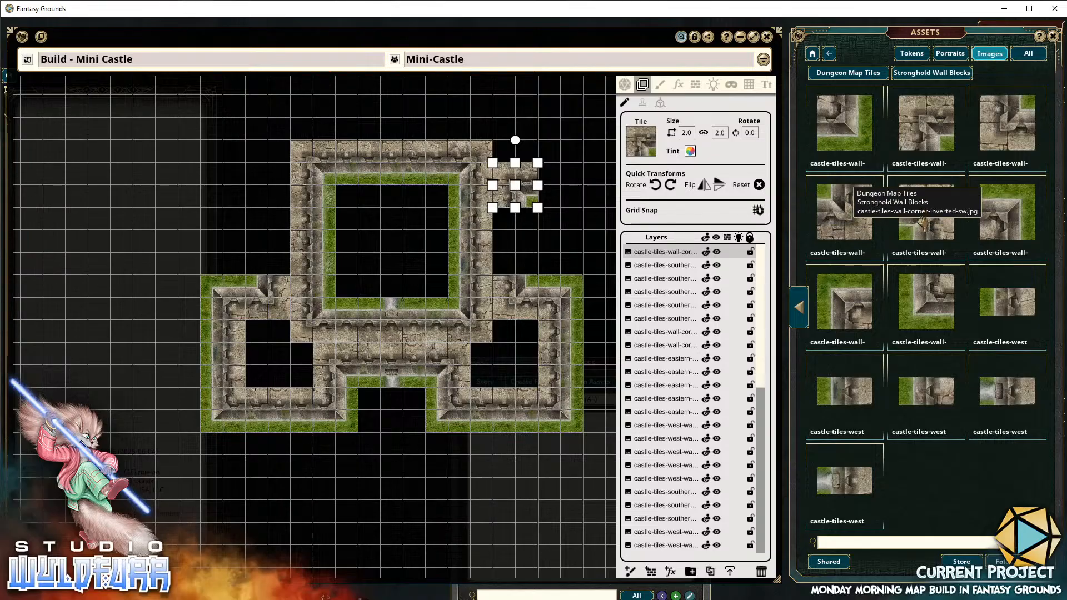
drag(226, 175, 278, 202)
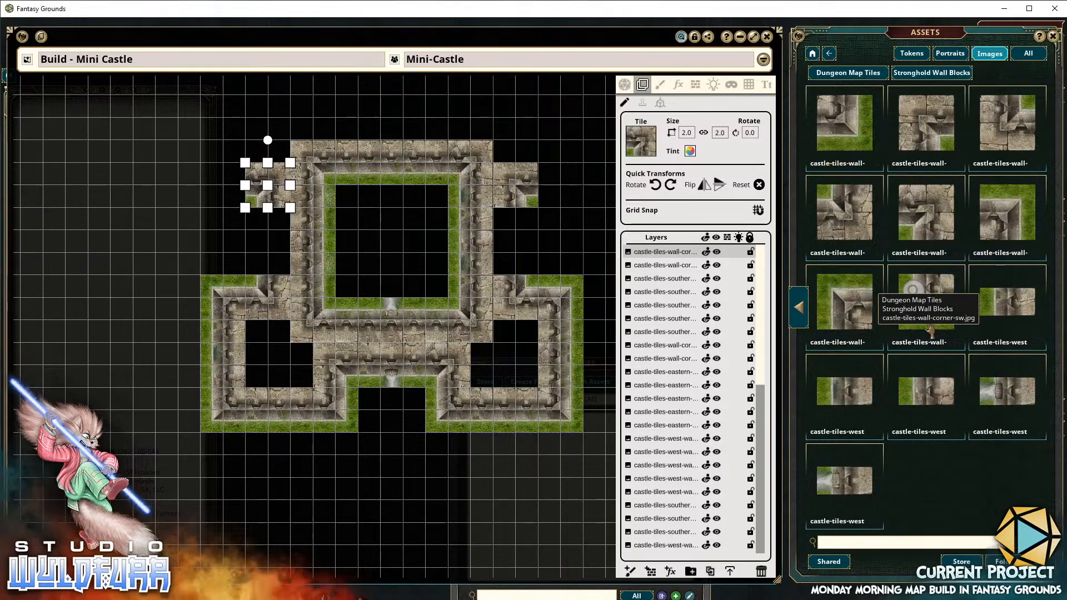
click(185, 216)
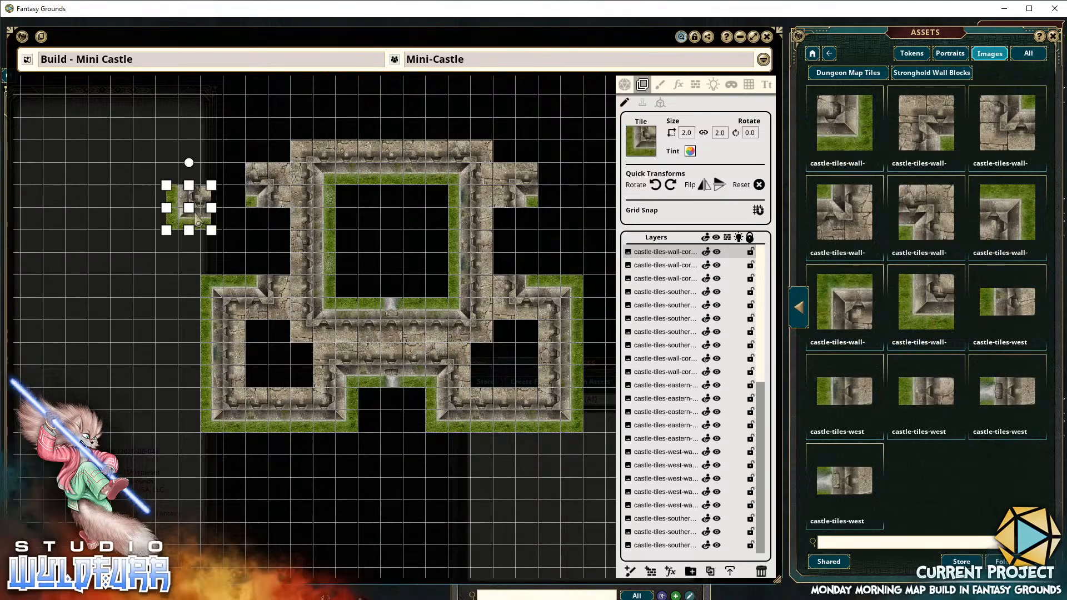
drag(214, 199, 238, 187)
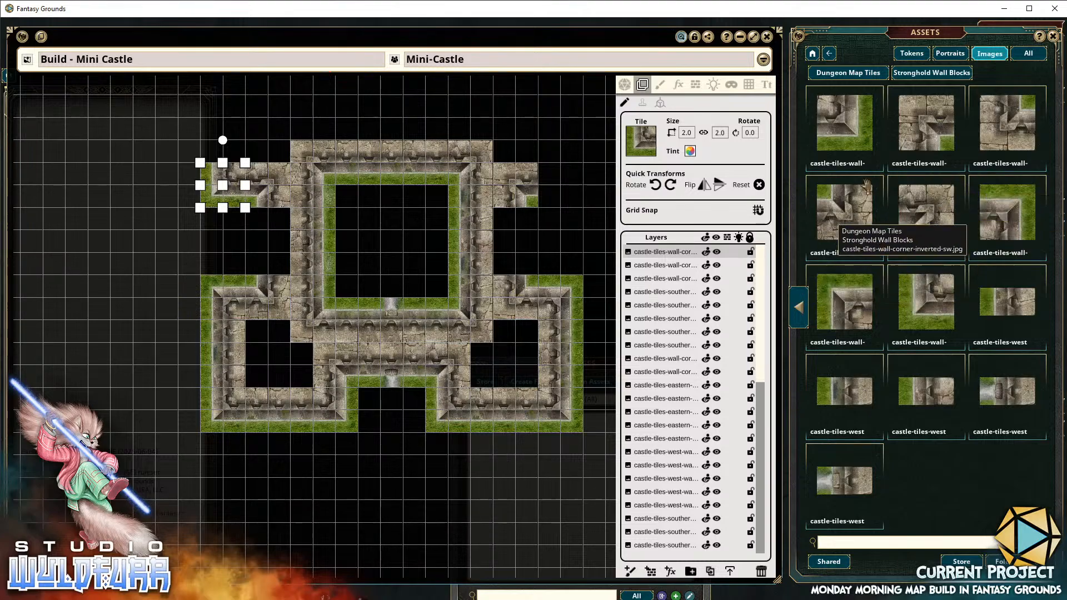
drag(868, 186, 575, 191)
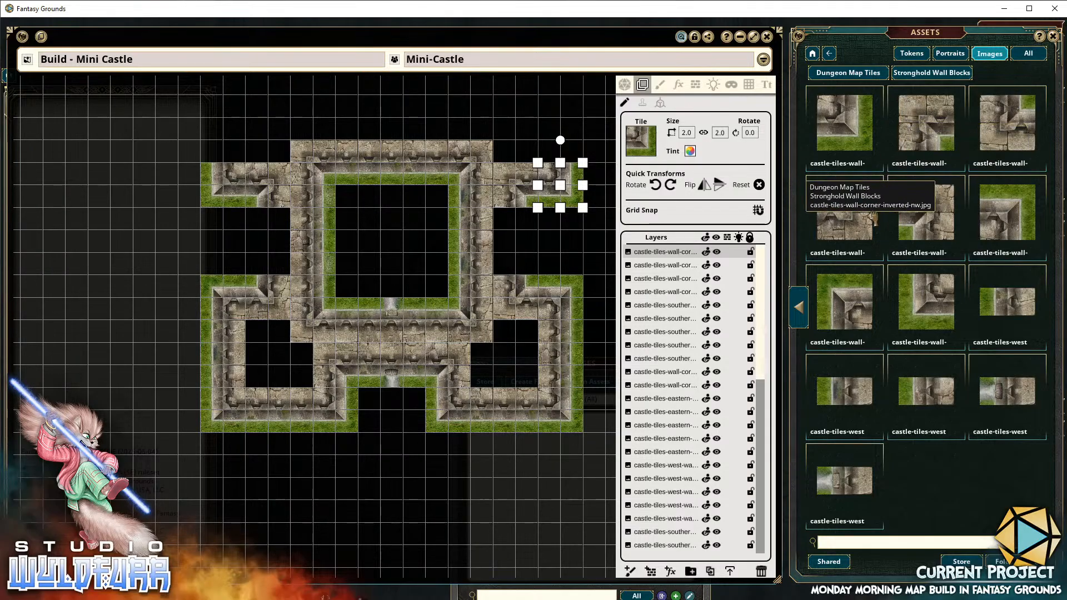
Stack inverted-nw and nw corner tiles near the east end of the central block's northern wall, and inverted-ne and ne ones near its west end
click(503, 127)
drag(505, 134, 464, 145)
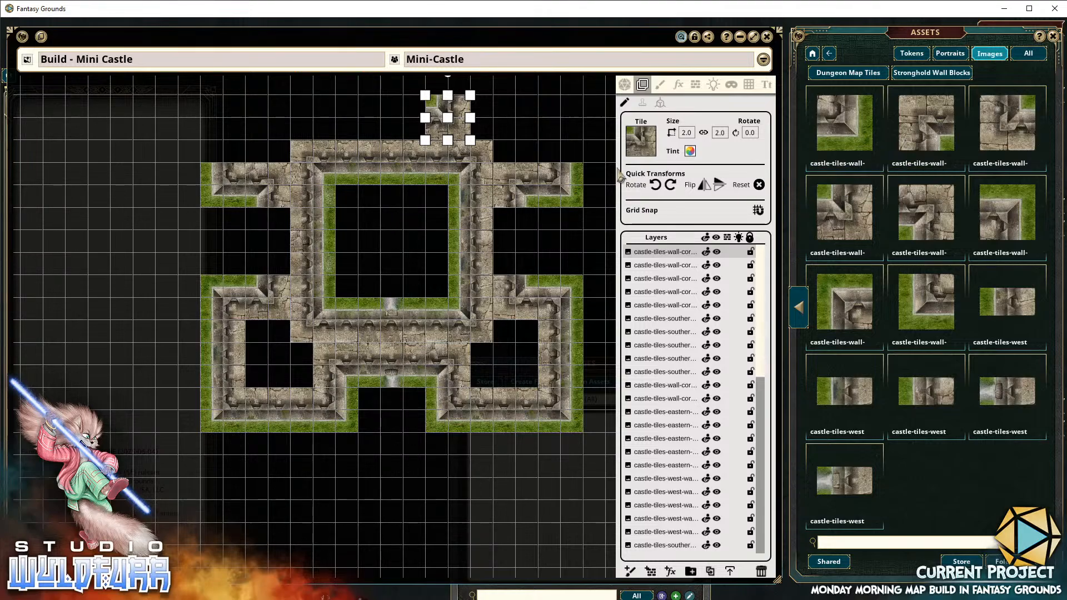
drag(542, 121, 516, 198)
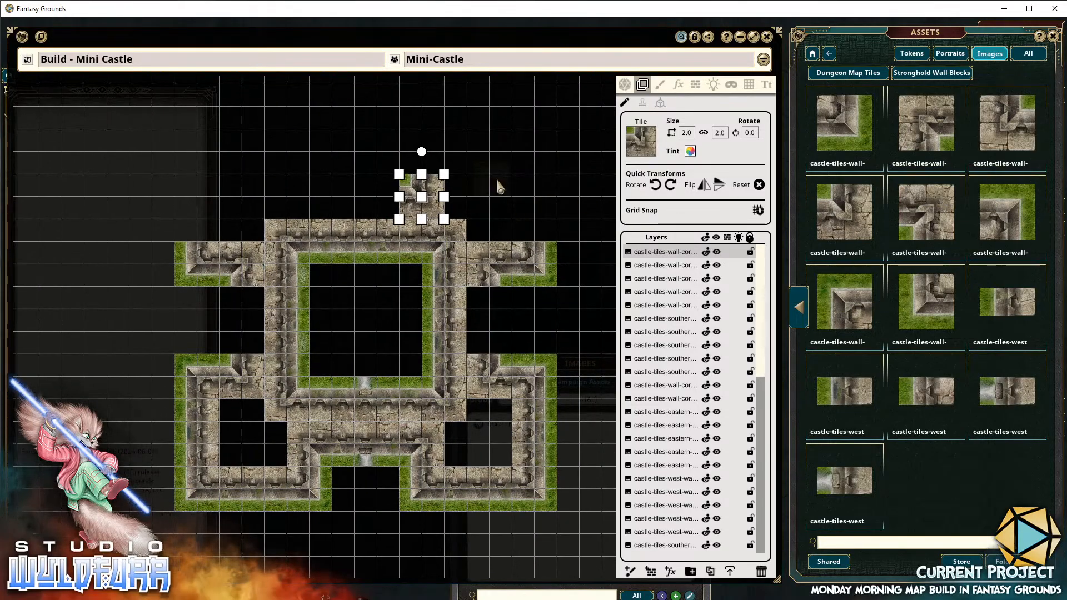
drag(498, 180, 443, 188)
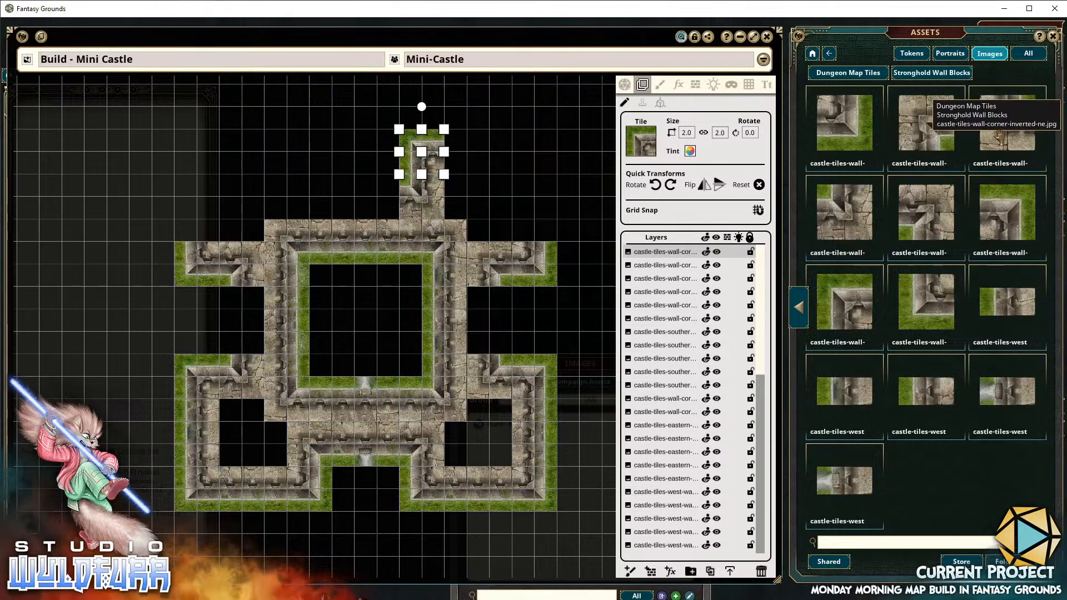
drag(547, 149, 547, 151)
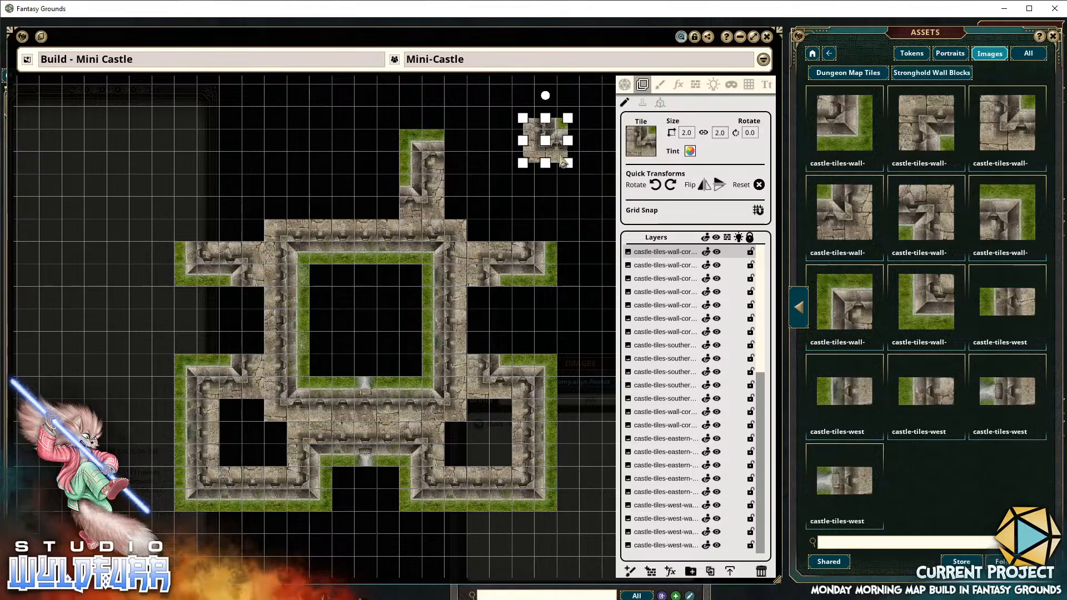
drag(563, 161, 322, 208)
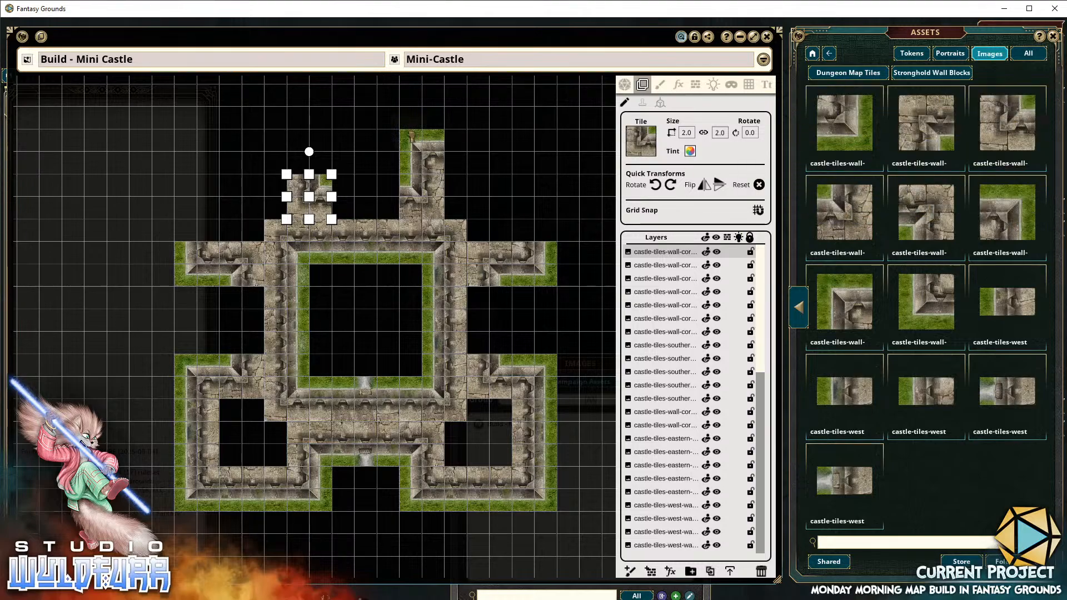
drag(370, 136, 323, 175)
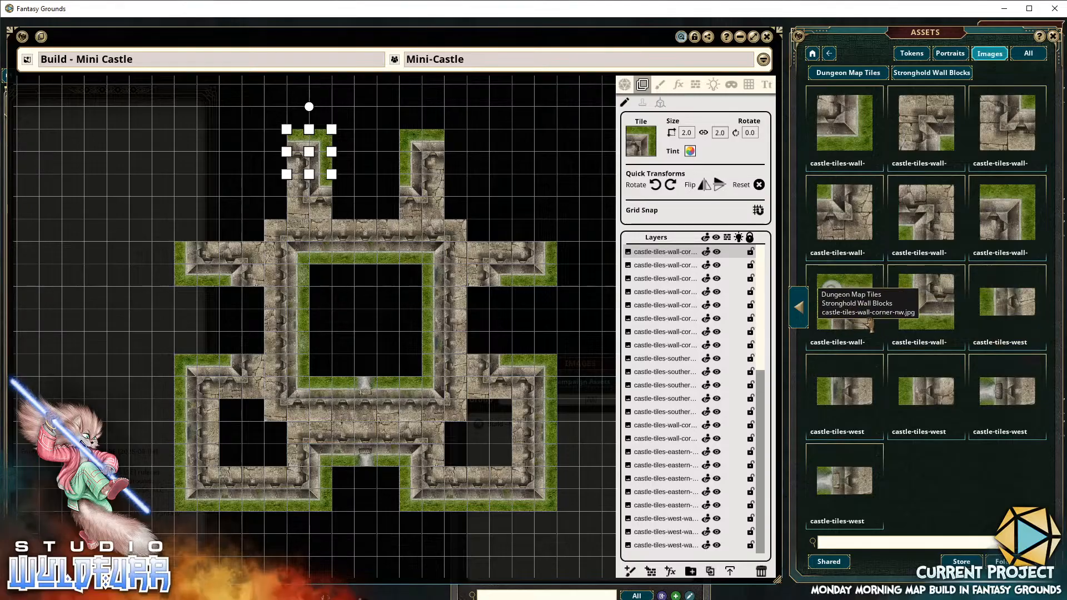
Place the northwest and northeast outer corners of the two upper towers, and join the northwest tower's west side with three west-wall tiles
drag(197, 161, 198, 163)
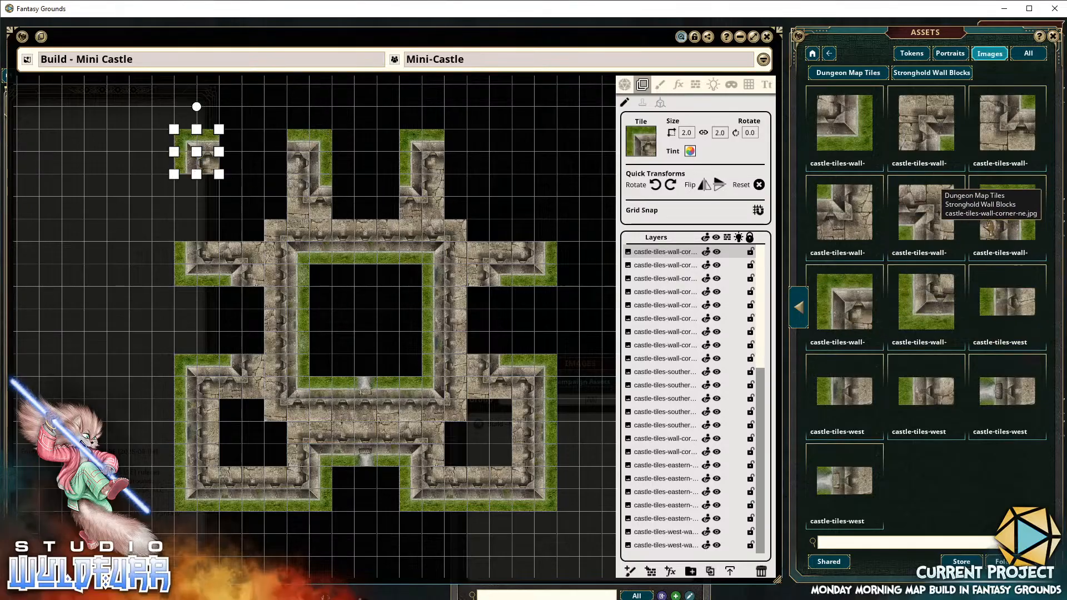
drag(992, 228, 540, 169)
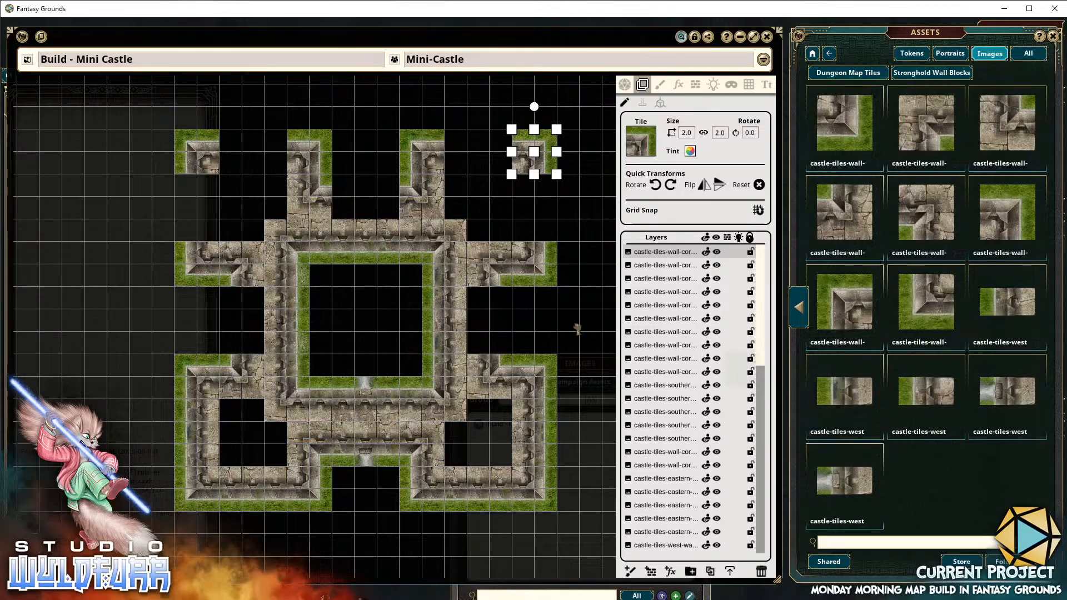
drag(190, 215, 210, 230)
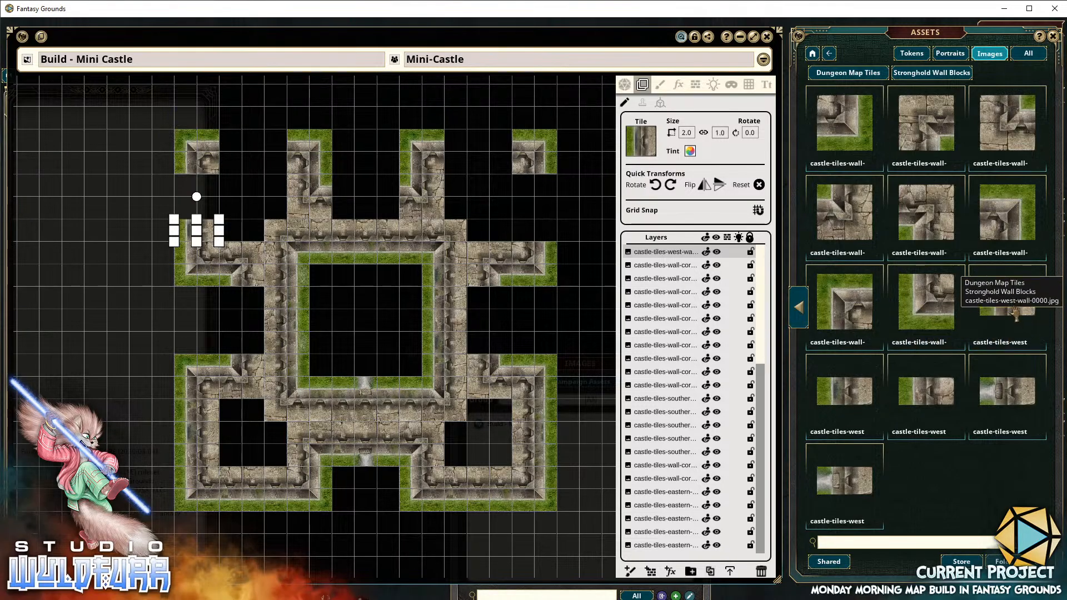
drag(184, 186, 210, 194)
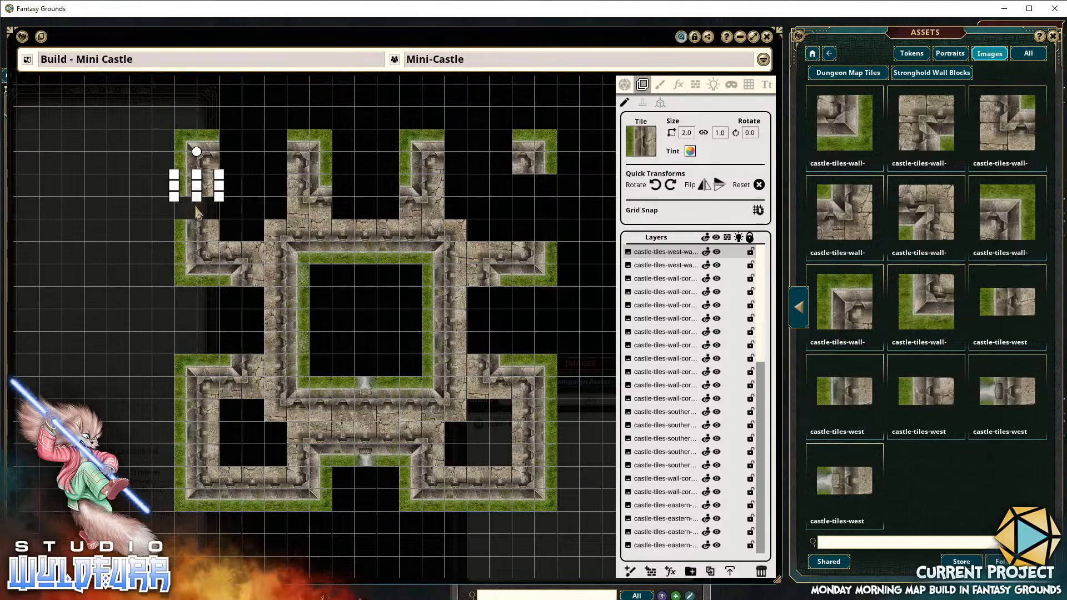
click(114, 205)
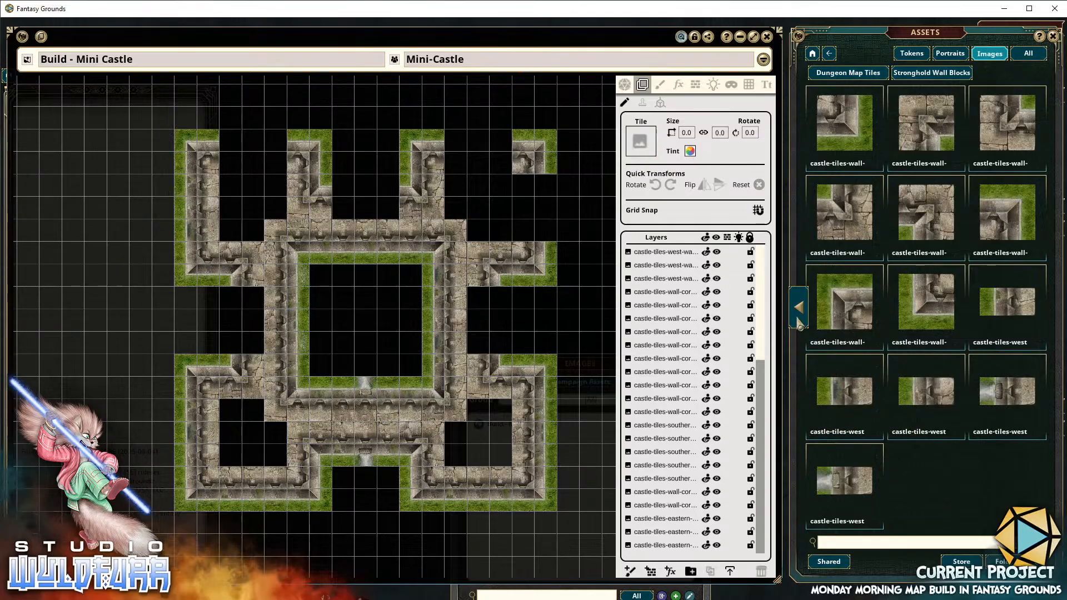
Close the northwest tower's northern side with three north-wall tiles between its two corners
click(799, 310)
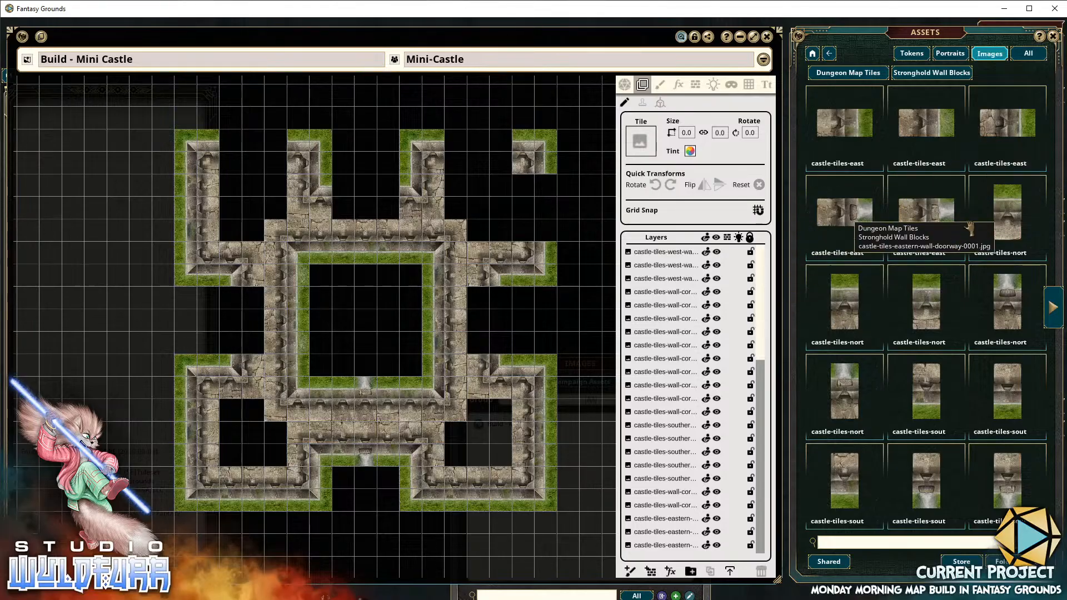
drag(1007, 228, 237, 170)
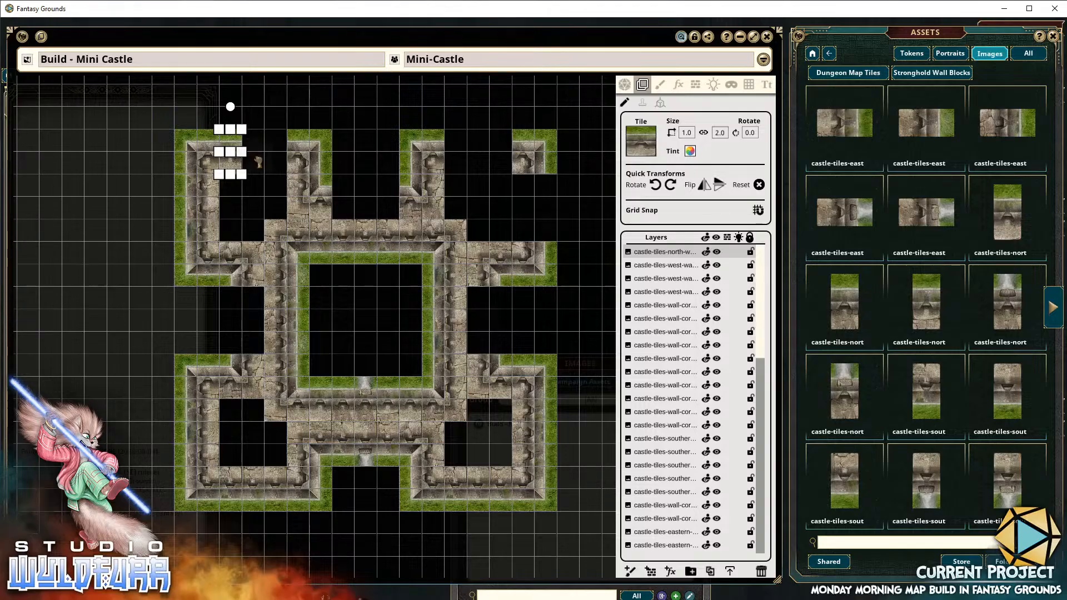
drag(259, 161, 259, 161)
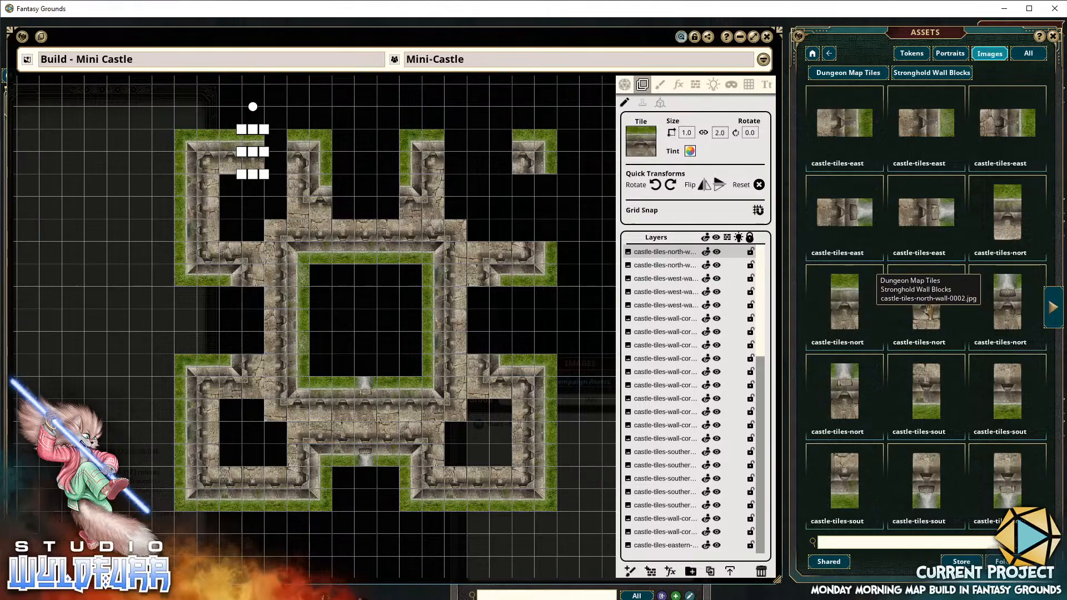
drag(276, 160, 276, 159)
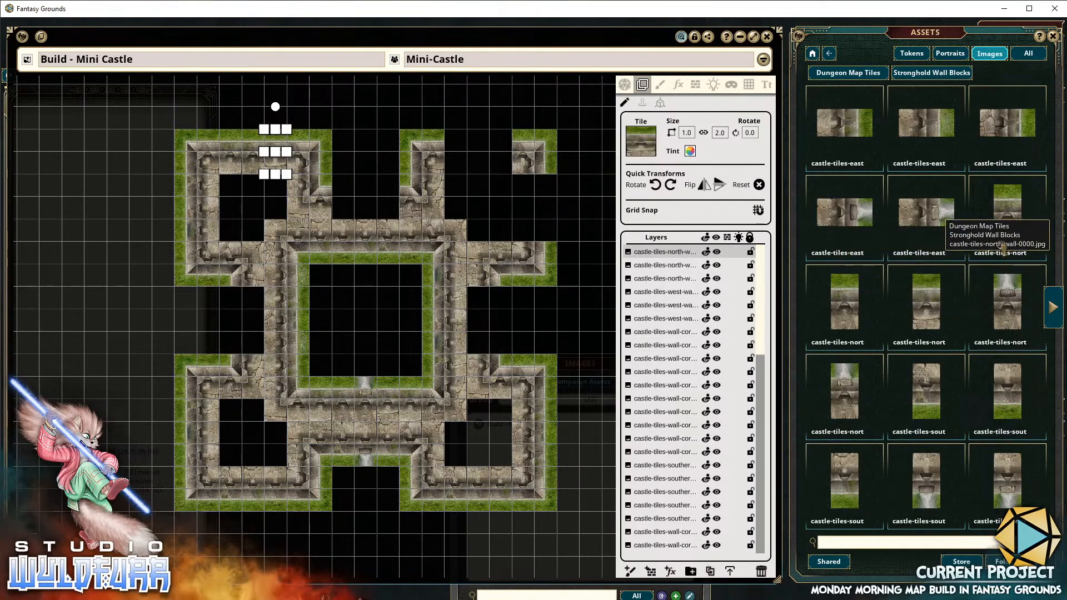
Connect the two upper towers along the central block's northern side with three north-wall tiles
click(388, 199)
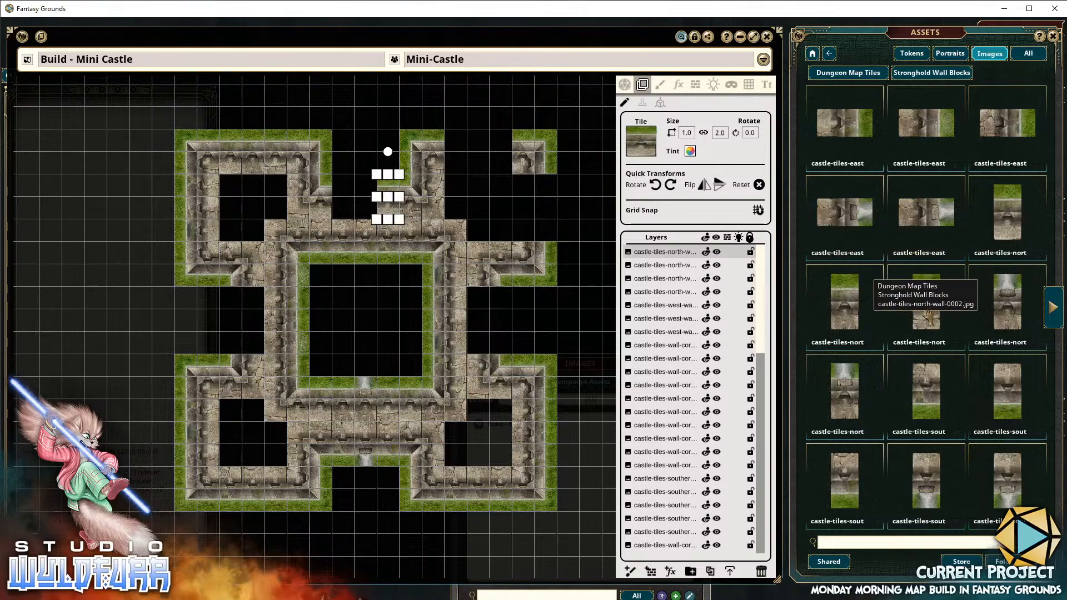
drag(370, 197, 321, 199)
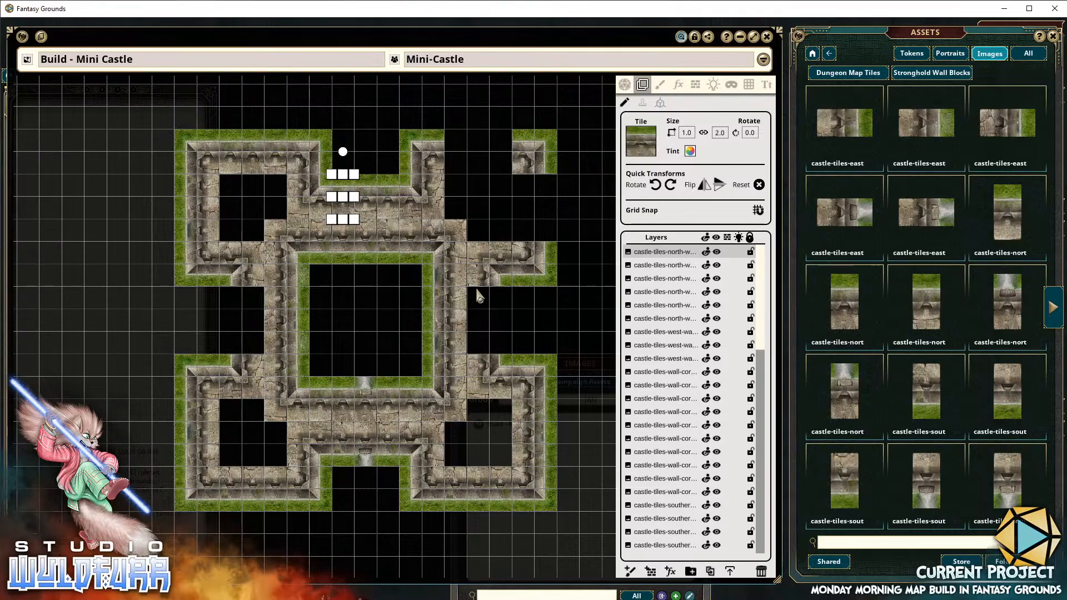
click(358, 119)
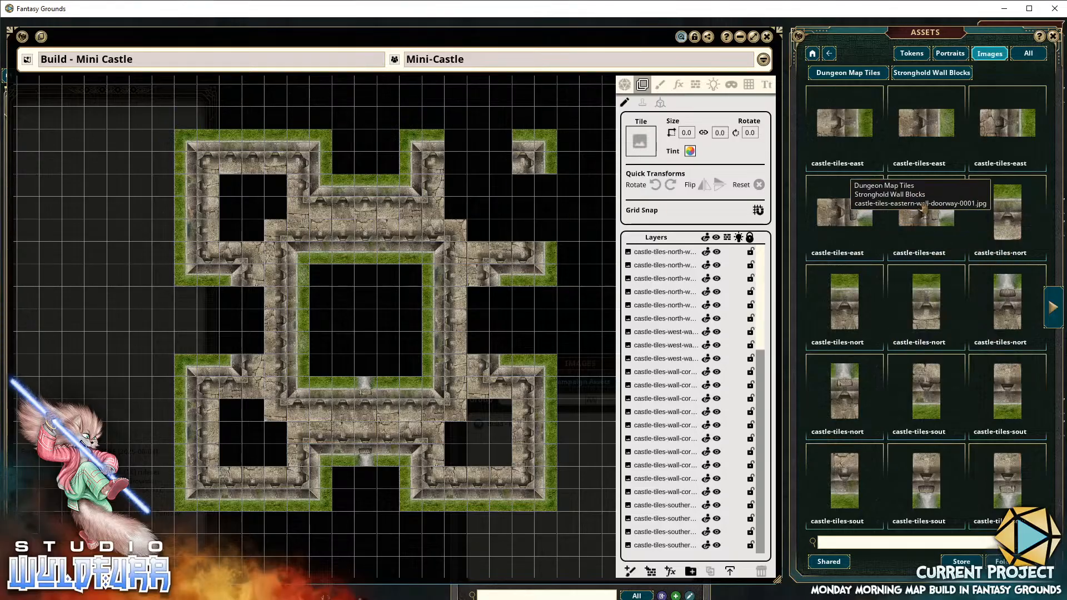
Close the northeast tower's northern side with three north-wall tiles between its two corners
drag(849, 312, 478, 152)
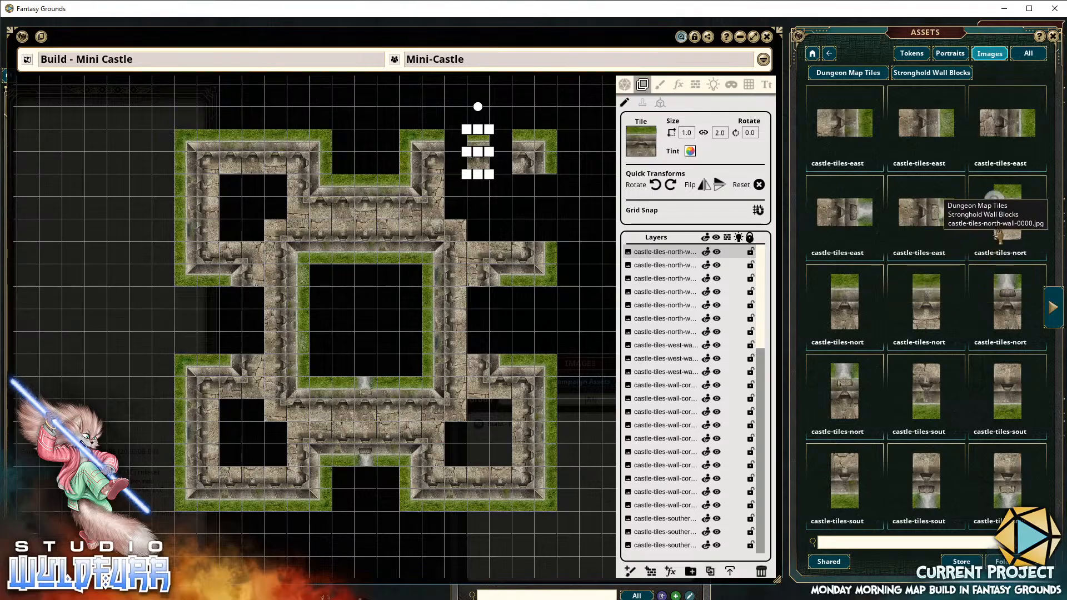
drag(999, 234, 579, 179)
drag(502, 153, 506, 154)
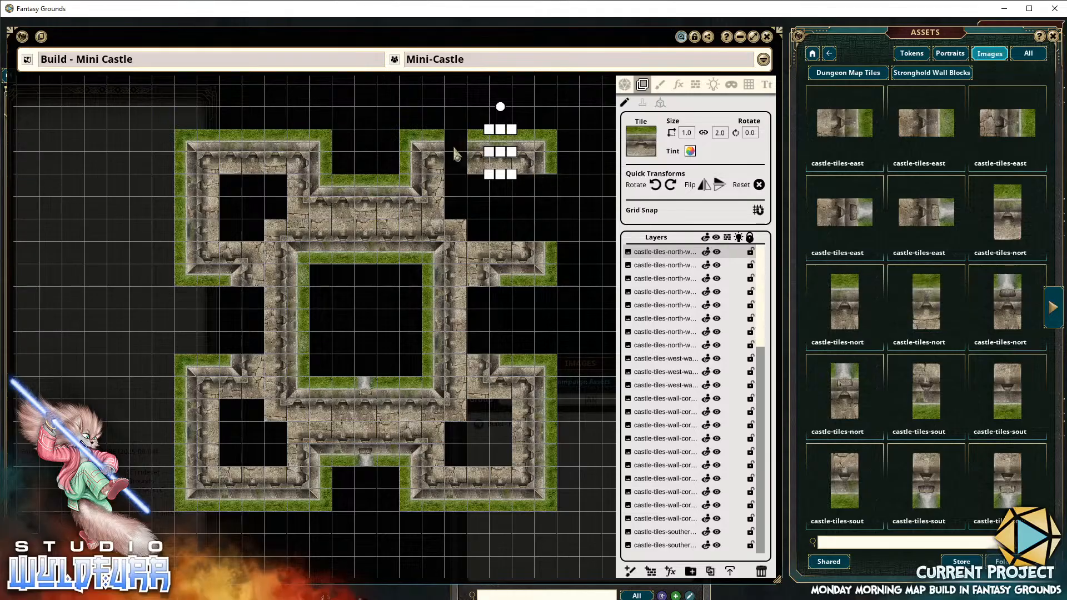
drag(453, 155, 408, 155)
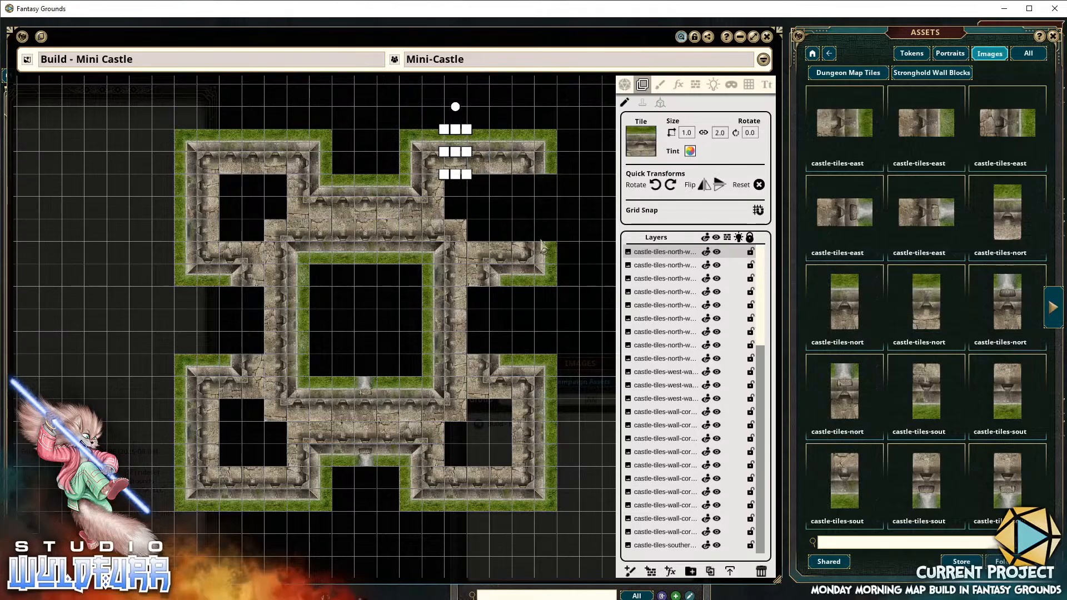
Close the northeast tower's eastern side with three eastern-wall tiles between its two corners
click(574, 240)
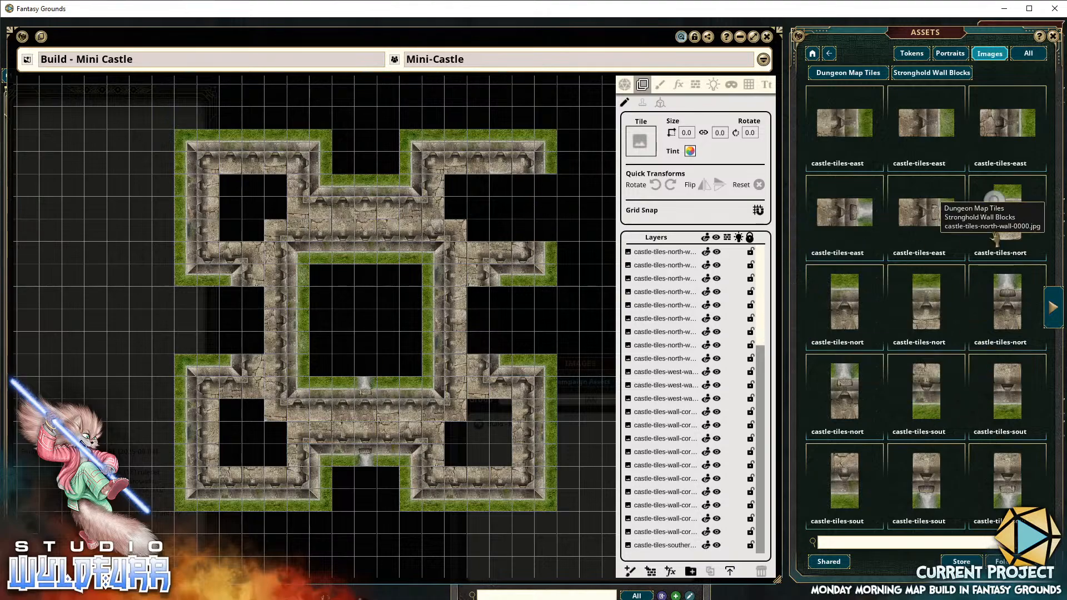
drag(796, 129, 845, 133)
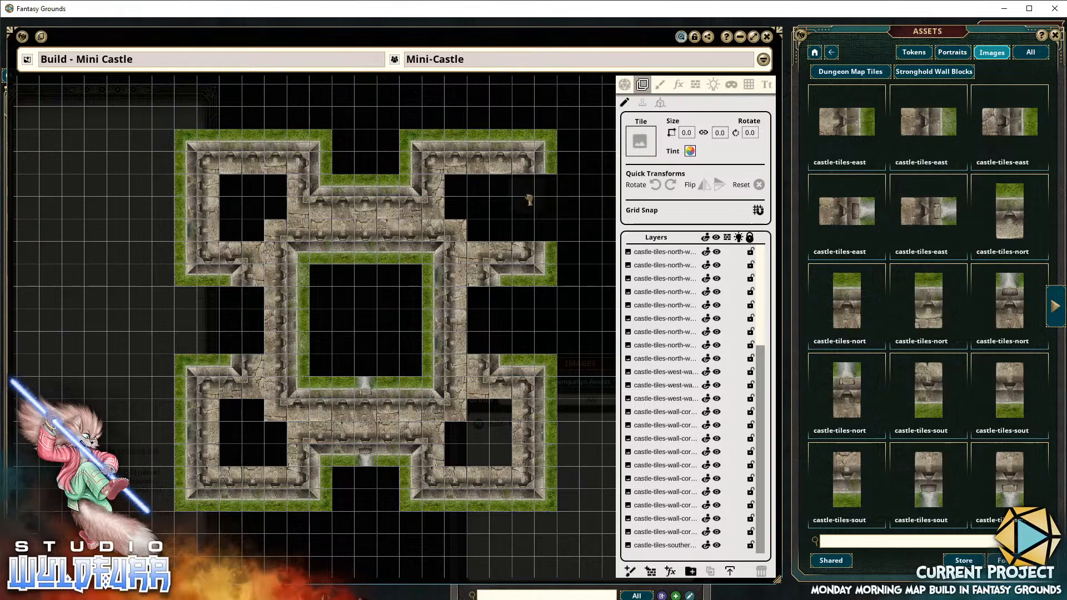
mouse_move(530, 200)
mouse_down()
mouse_move(552, 204)
mouse_move(545, 195)
mouse_up()
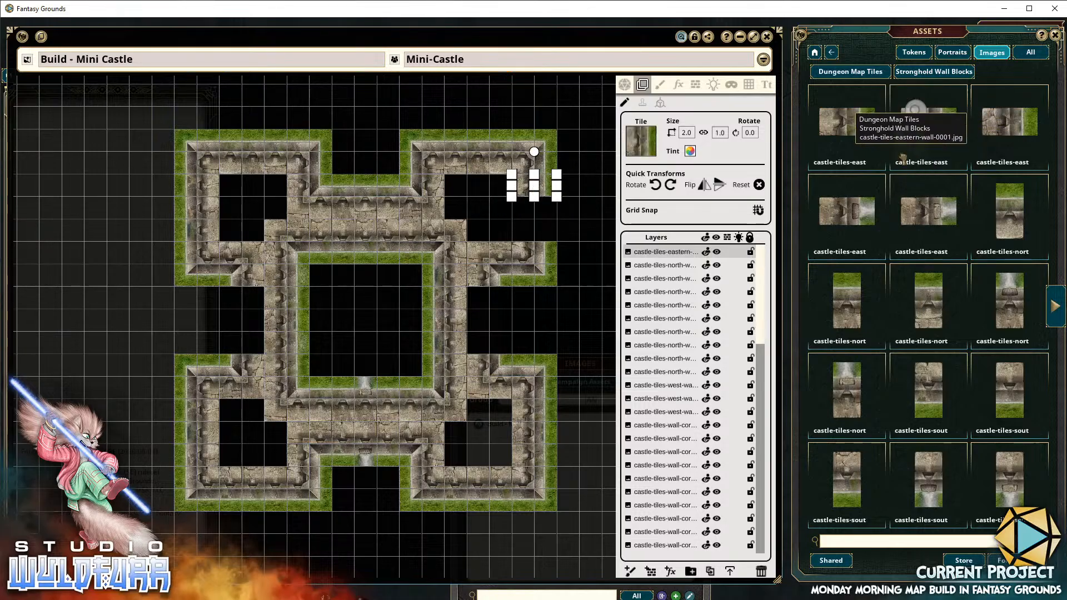
drag(571, 241, 537, 209)
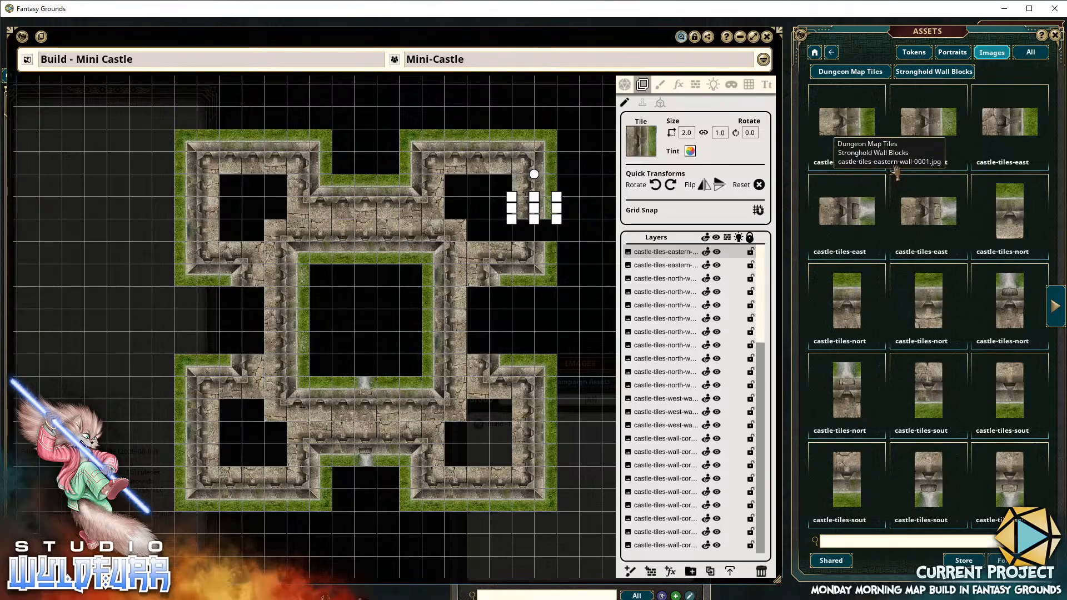
drag(940, 145, 535, 231)
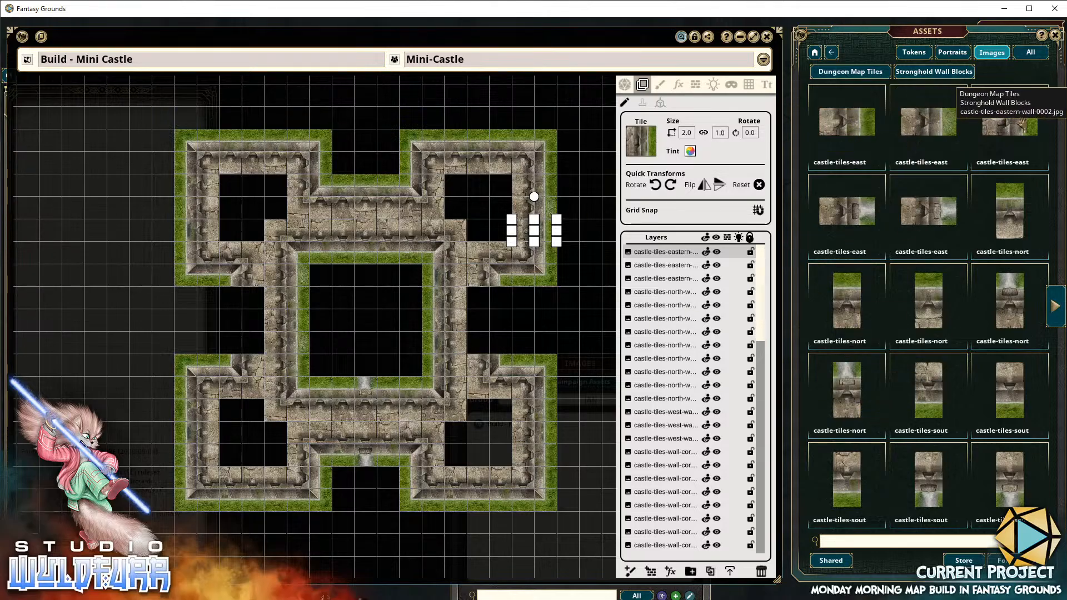
Connect the two eastern towers along the central block's eastern side with three eastern-wall tiles
drag(484, 300, 503, 319)
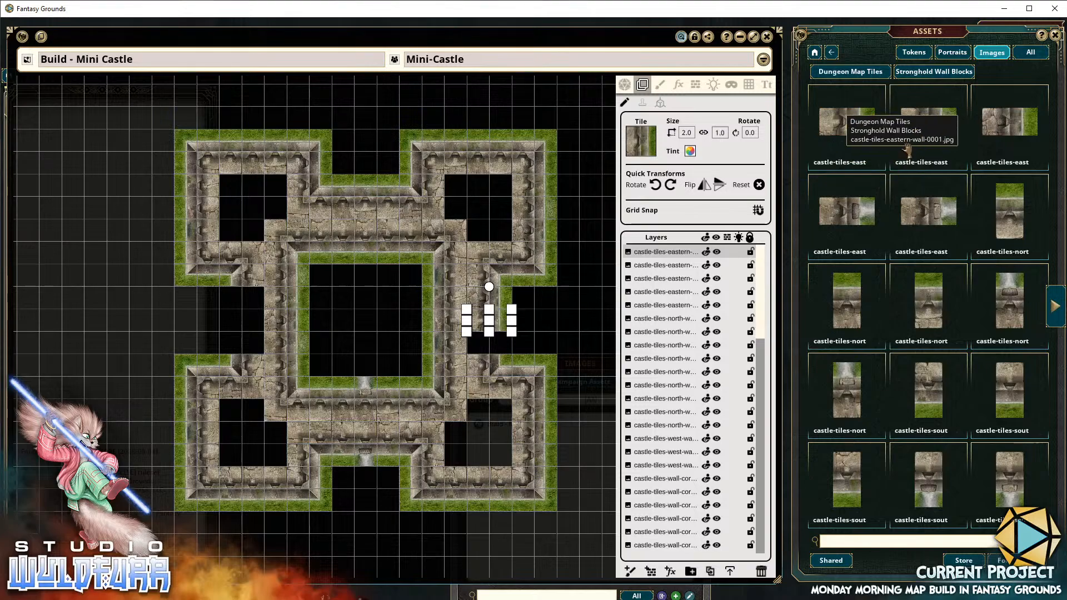
click(570, 313)
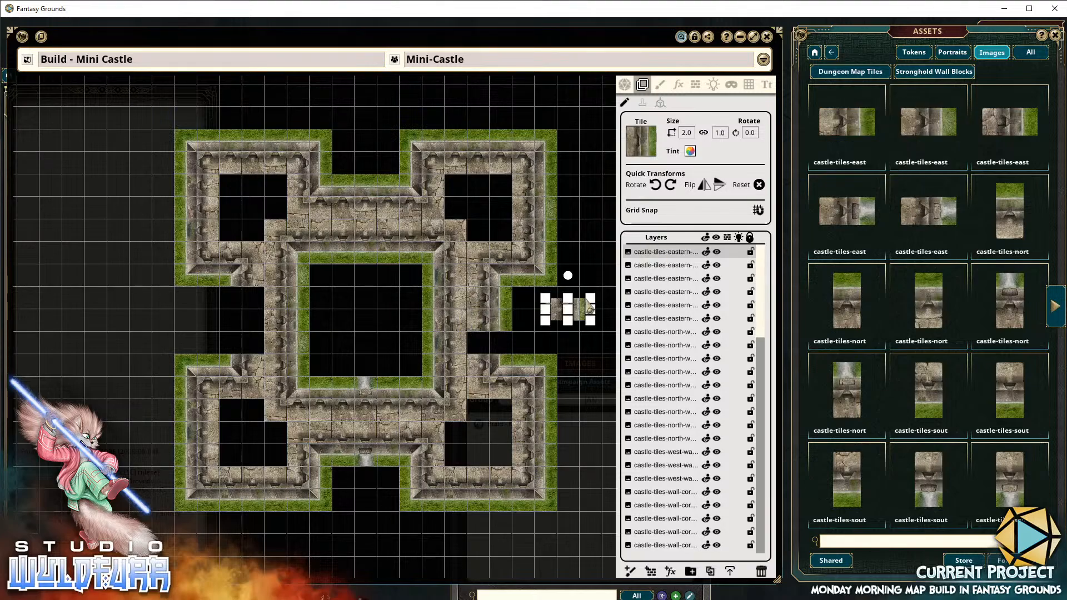
drag(582, 318, 505, 352)
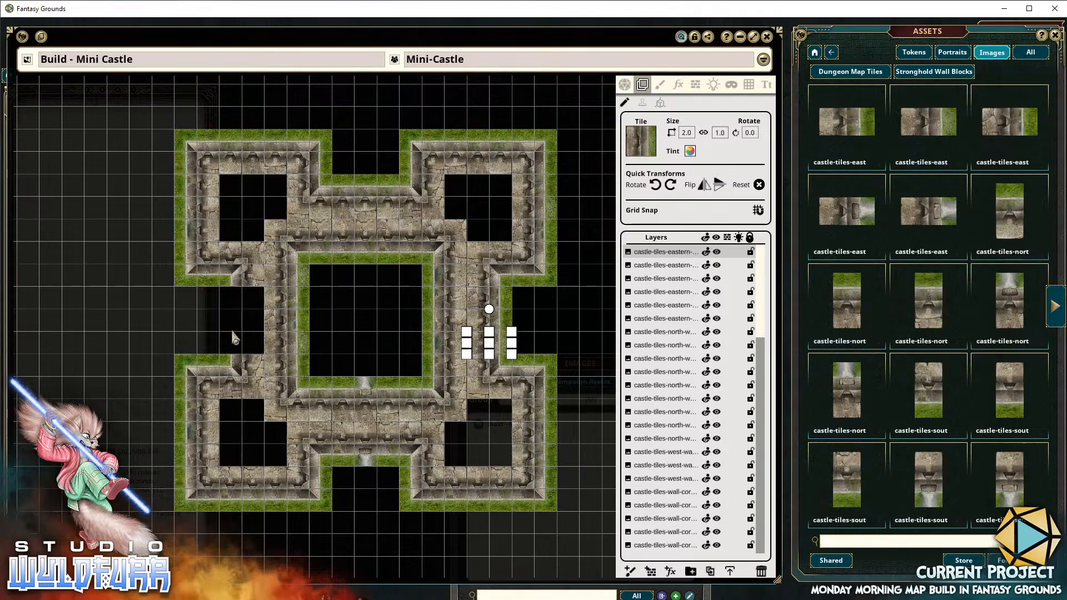
Connect the two western towers along the central block's western side with three west-wall tiles
scroll(233, 334, up, 5)
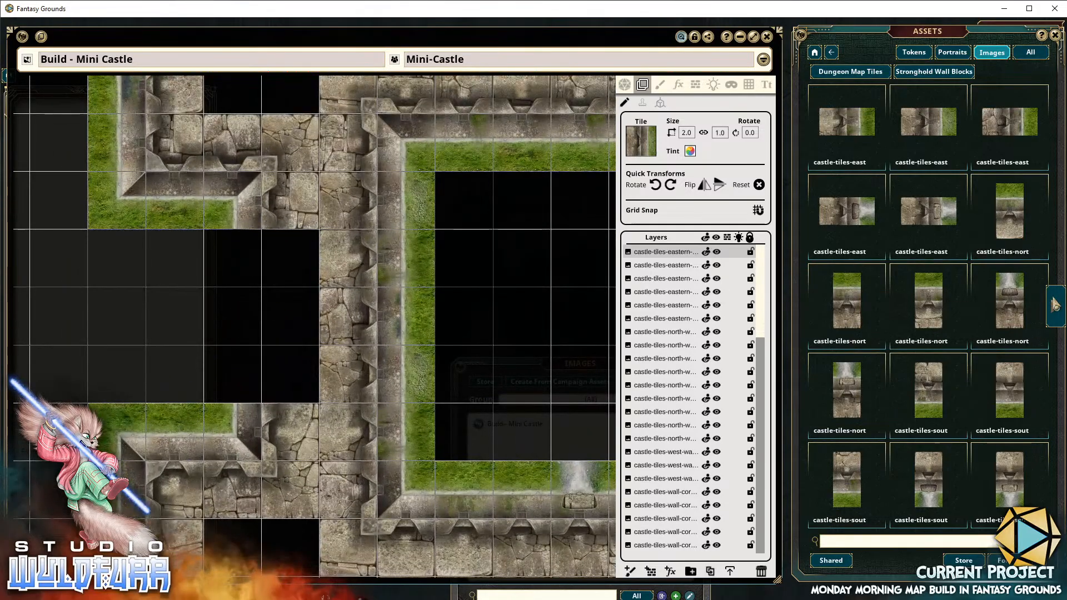
click(1054, 303)
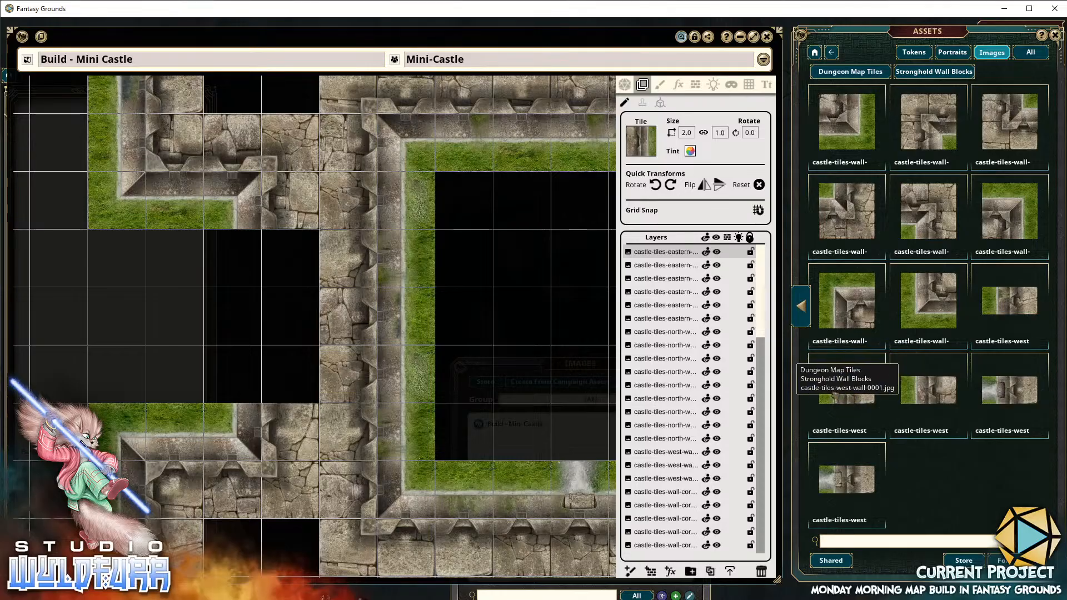
drag(263, 263, 263, 265)
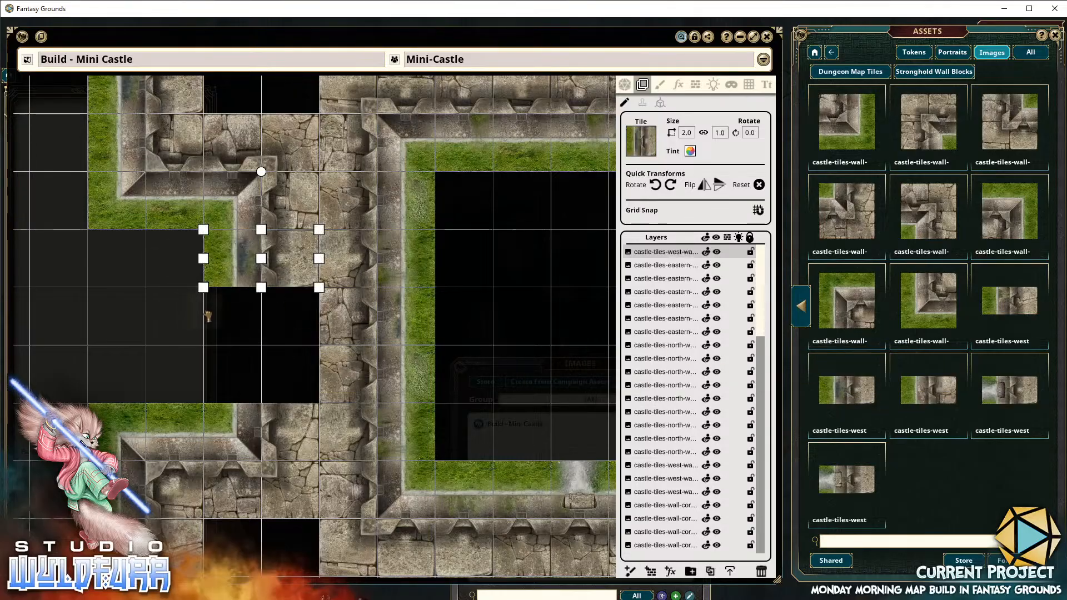
drag(207, 316, 282, 329)
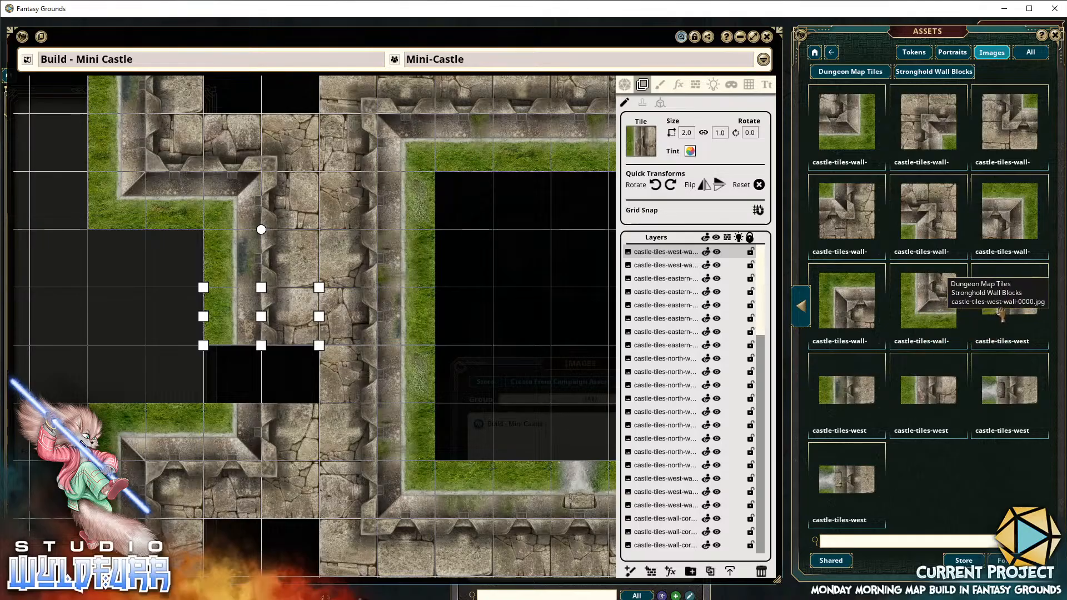
drag(1001, 313, 229, 377)
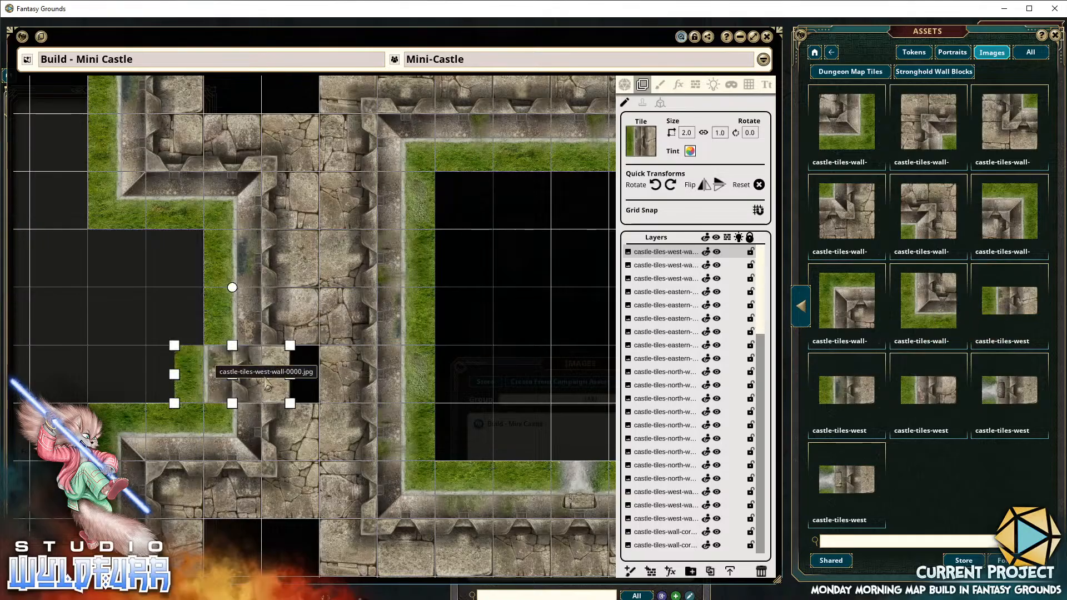
scroll(125, 283, down, 5)
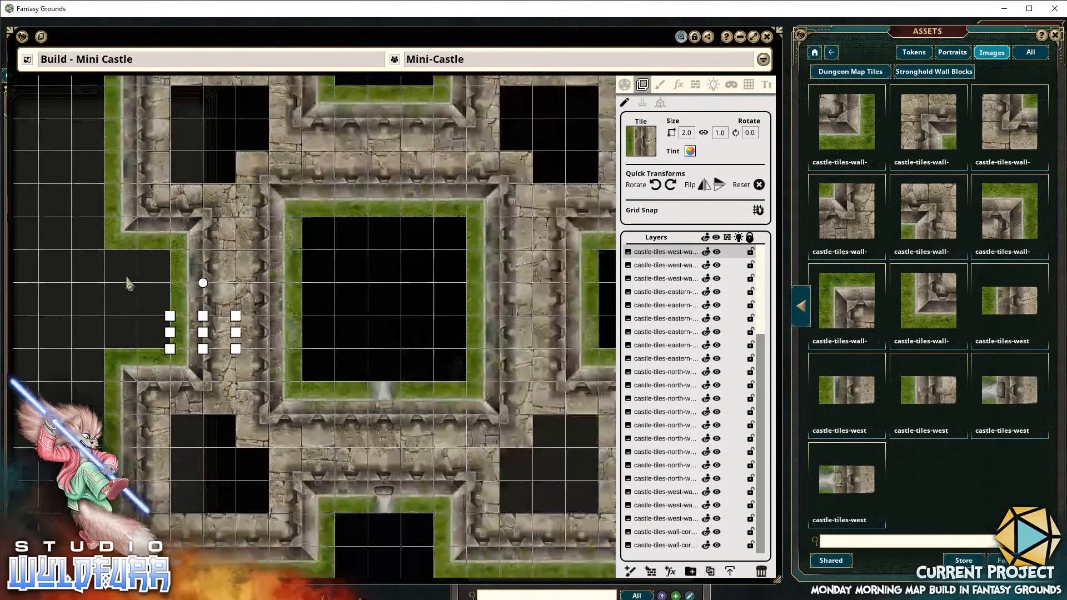
Switch the image assets from Stronghold Wall Blocks to the Grass Tiles folder of Dungeon Map Tiles
scroll(165, 281, up, 3)
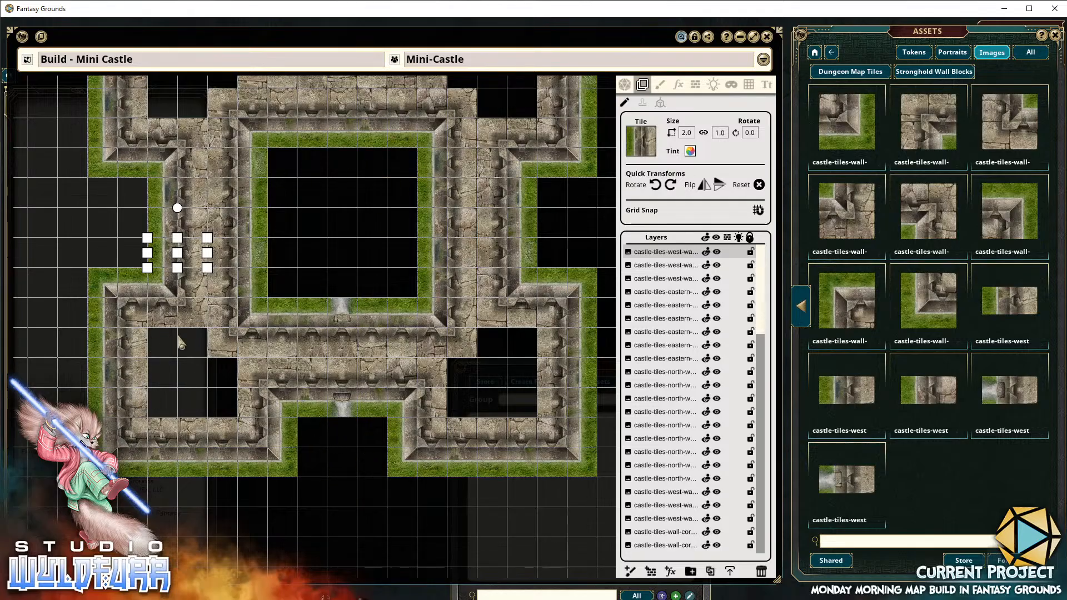
click(842, 71)
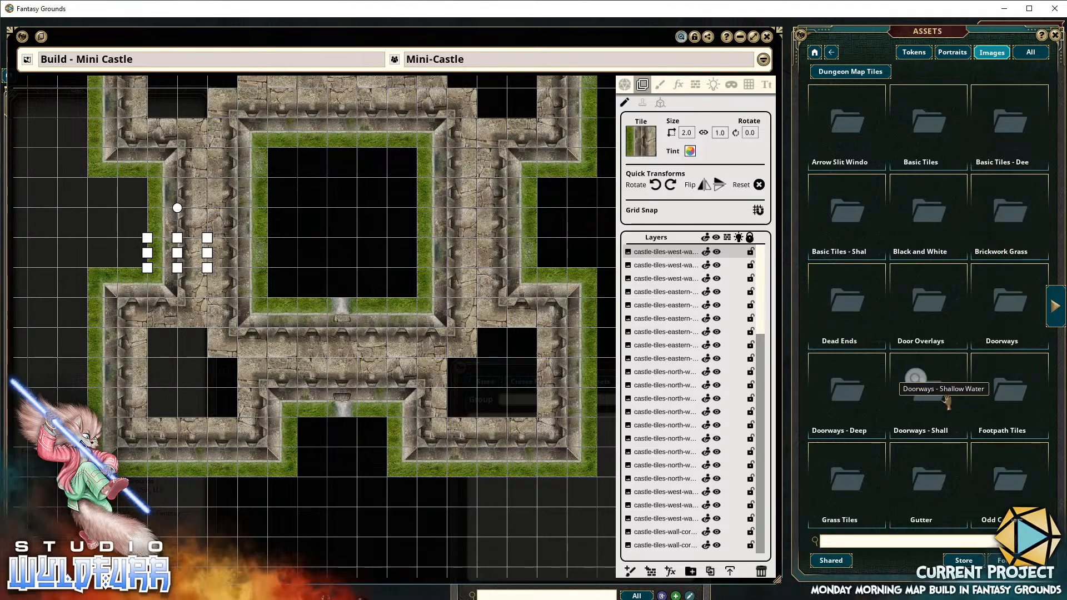
click(854, 492)
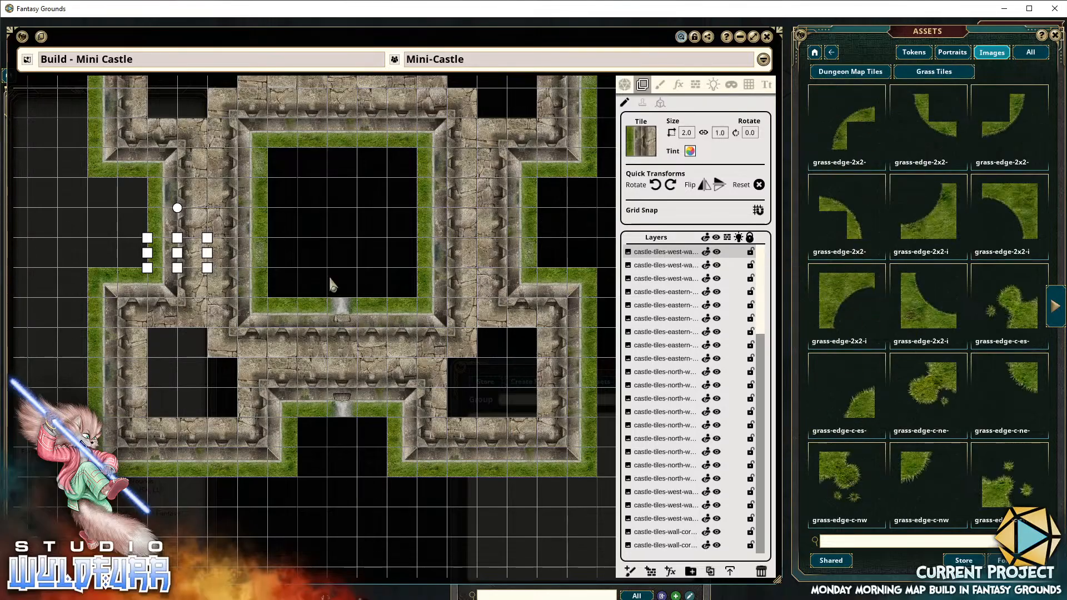
Fill both sides of the recess outside the southern gate with grass tiles 0000 and 0001 to the east, 0002 and 0004 to the west
scroll(399, 269, up, 5)
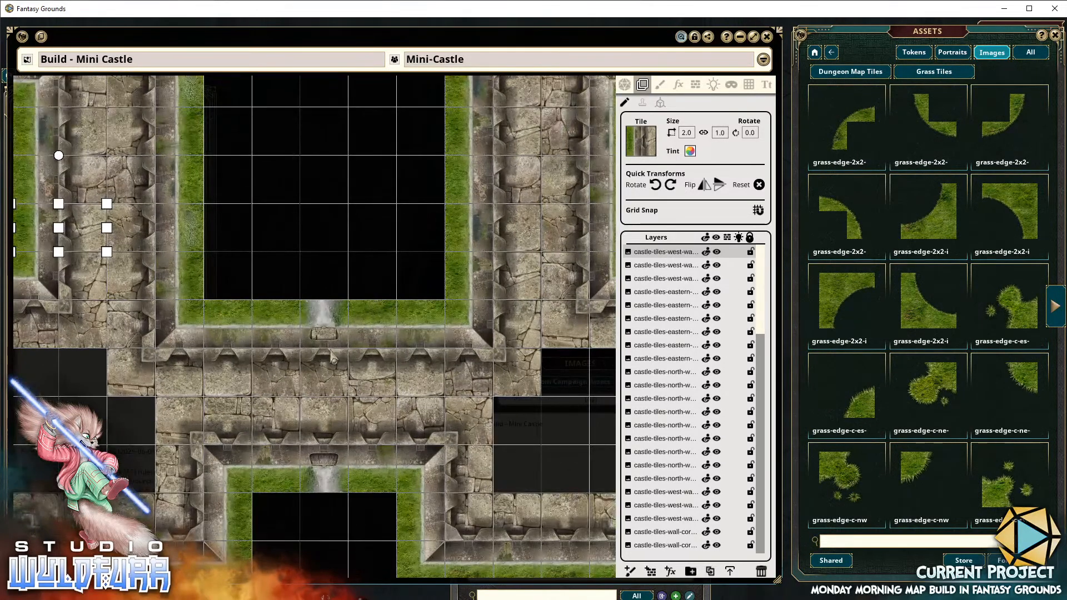
scroll(410, 227, up, 5)
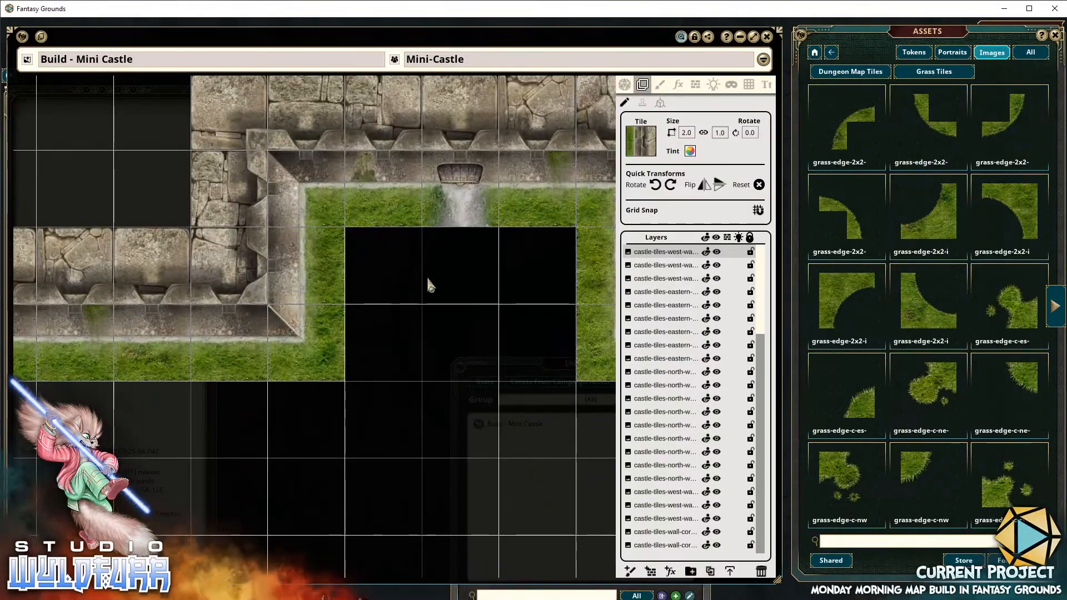
right_click(429, 280)
mouse_move(472, 376)
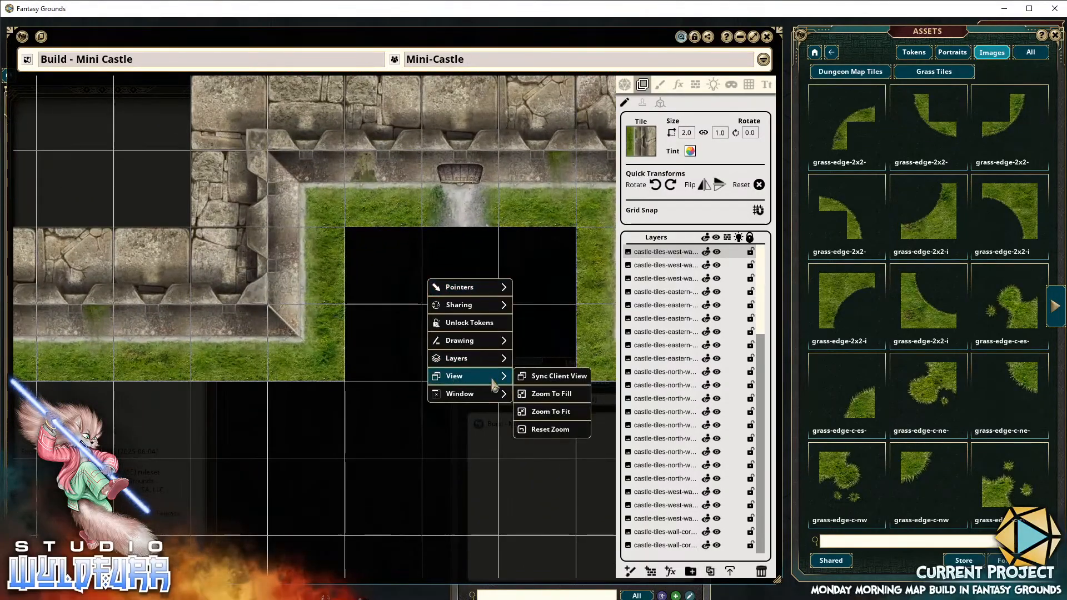
click(543, 432)
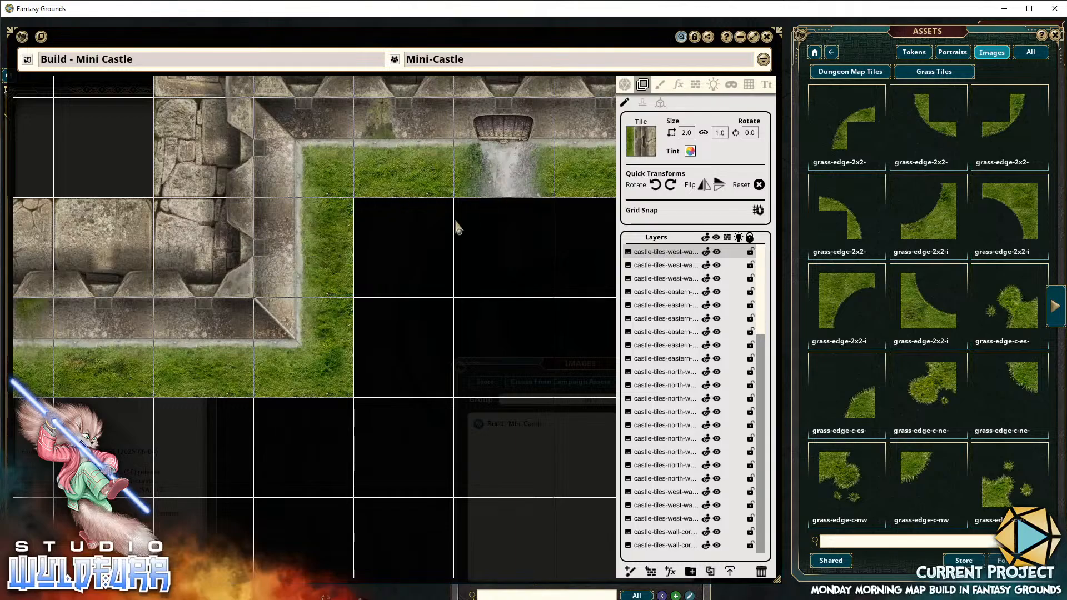
drag(492, 257, 389, 245)
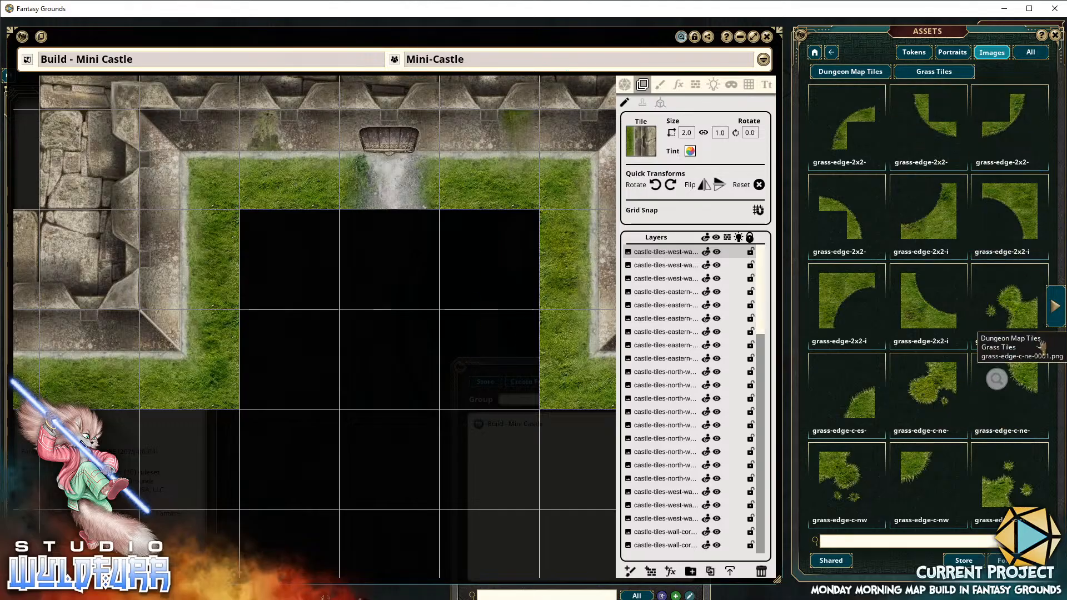
click(1055, 307)
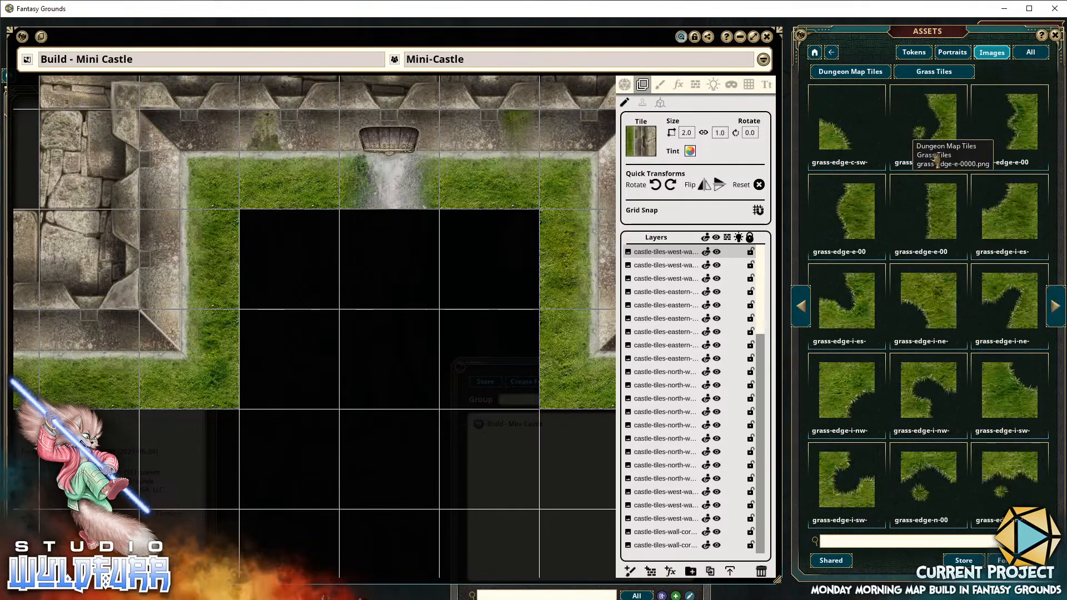
click(1056, 317)
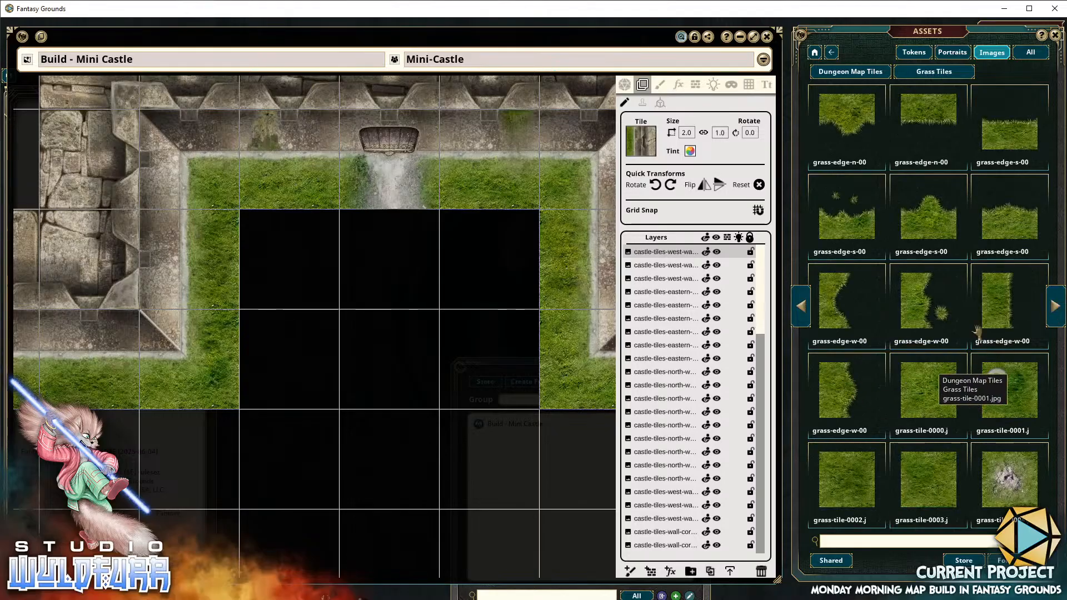
drag(918, 411, 483, 271)
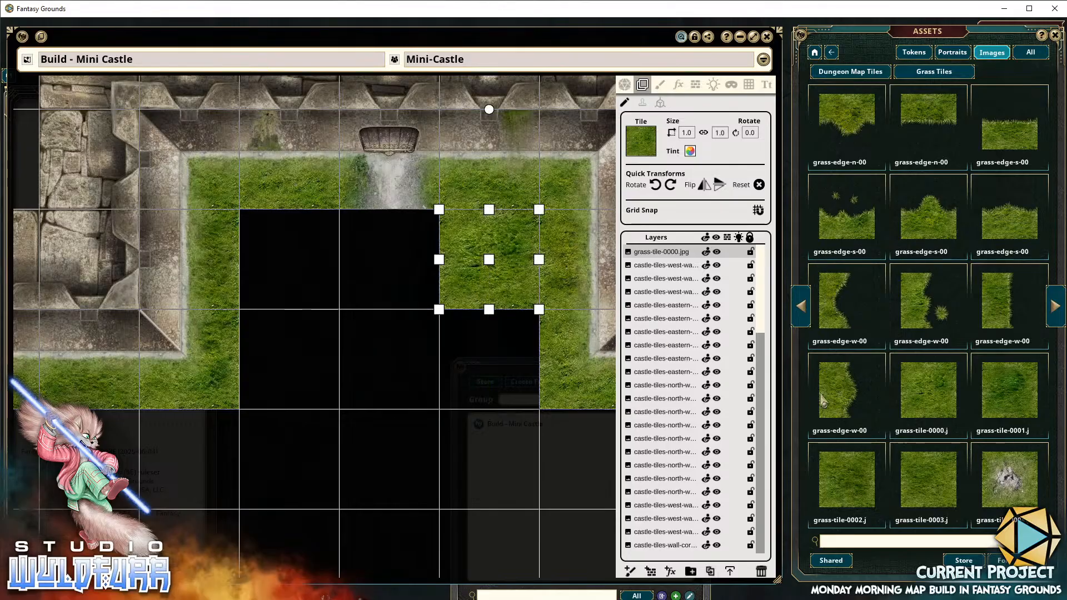
drag(483, 368, 483, 369)
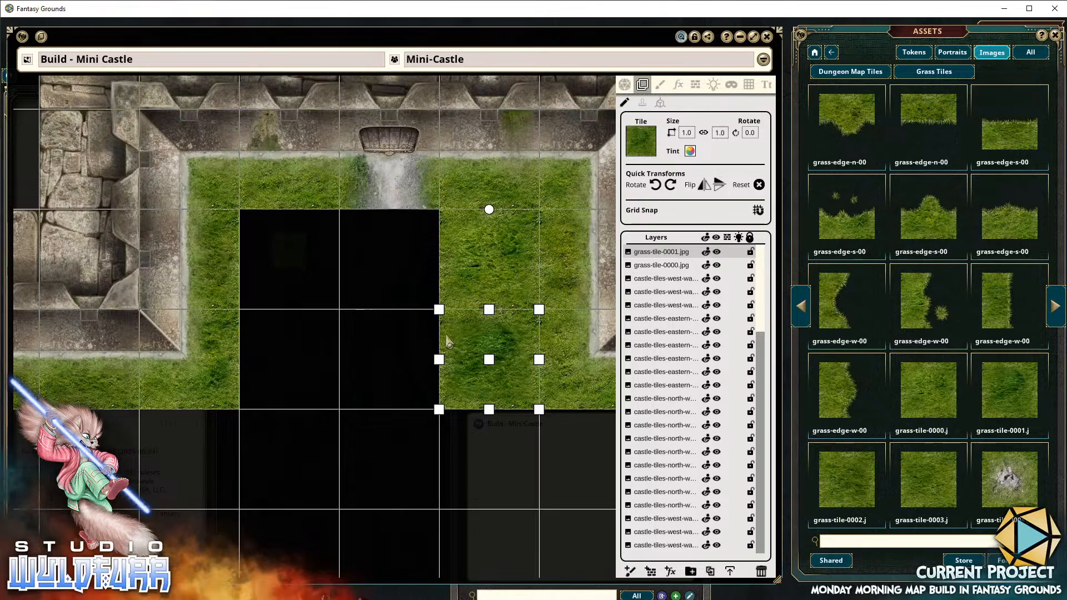
drag(909, 473, 260, 354)
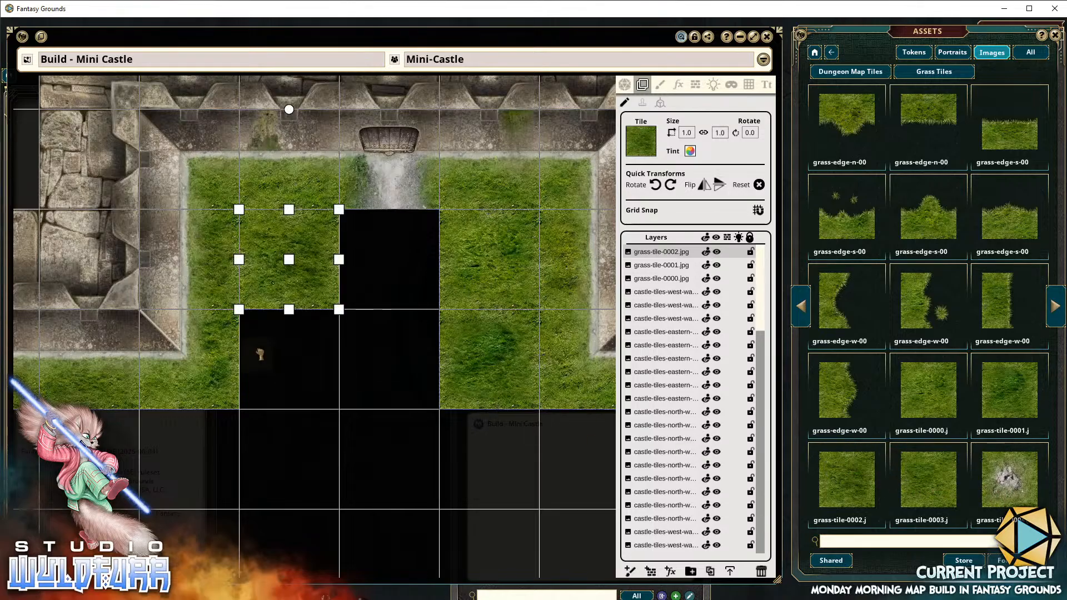
drag(374, 461, 340, 364)
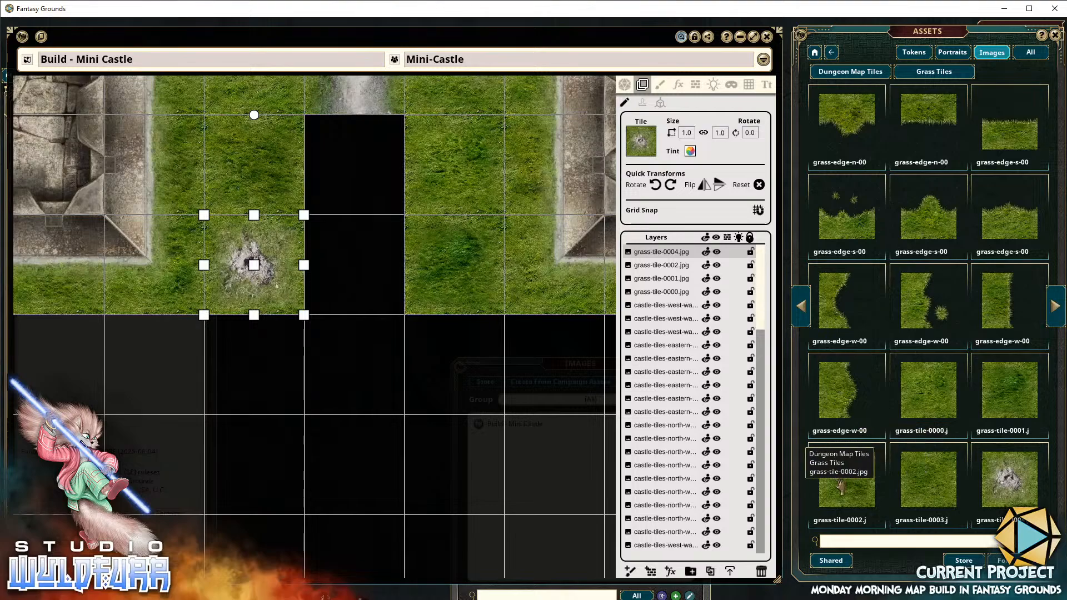
Extend the grass one row south of the gate recess with tiles 0002 and 0005 east of the path gap and 0007 west of it
drag(841, 486, 479, 371)
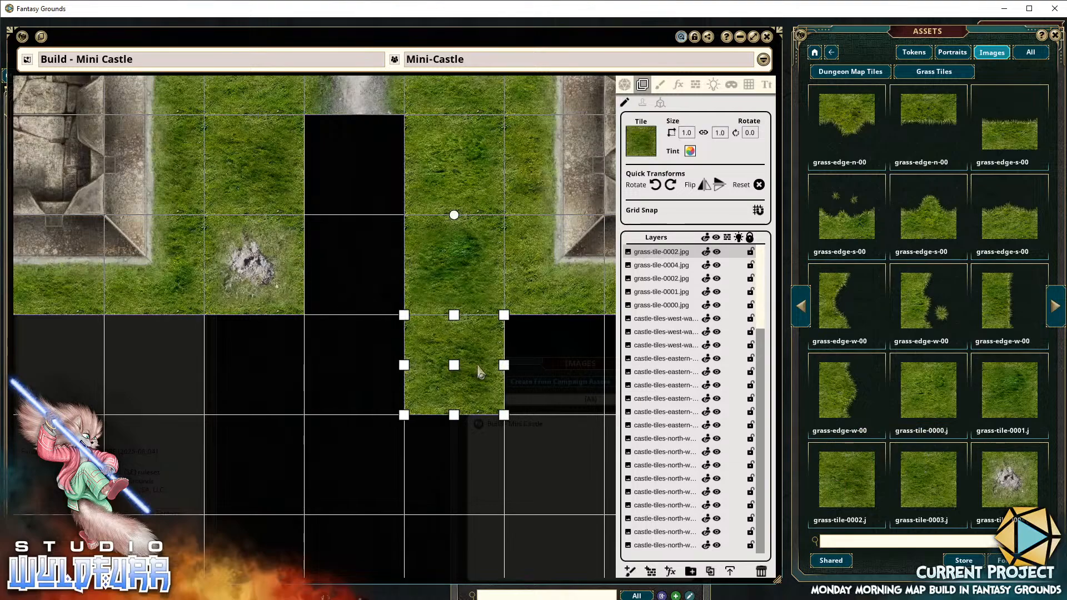
click(1056, 307)
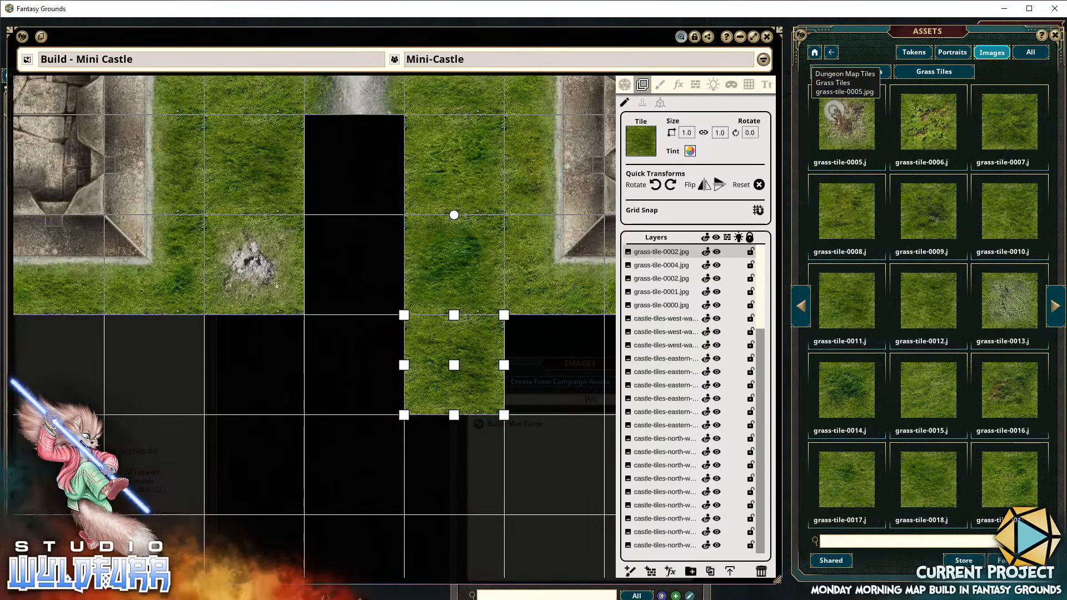
drag(850, 129, 593, 356)
drag(658, 329, 556, 361)
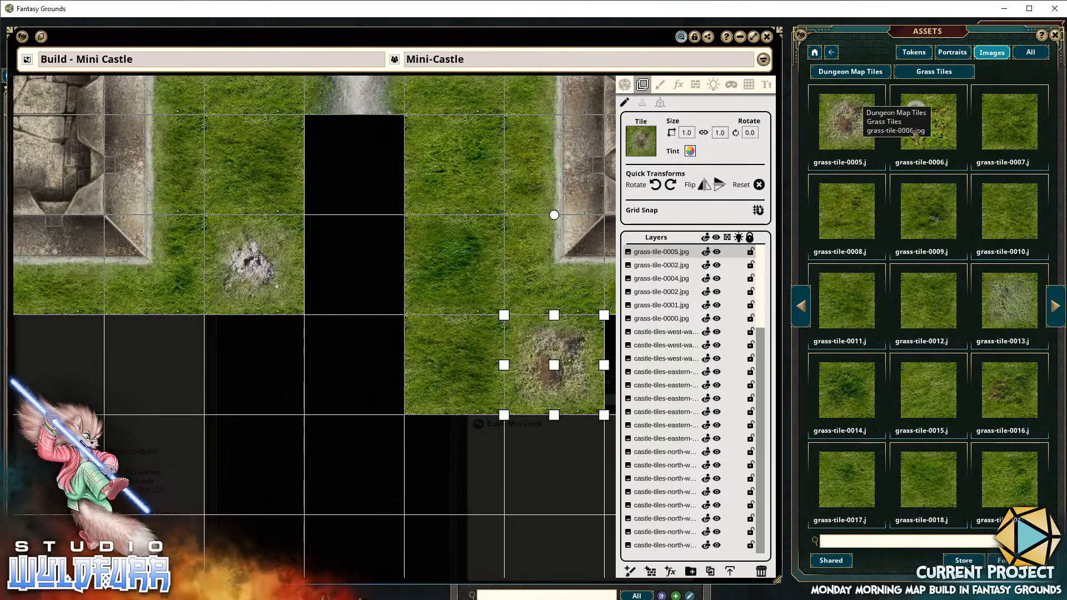
drag(968, 146, 249, 362)
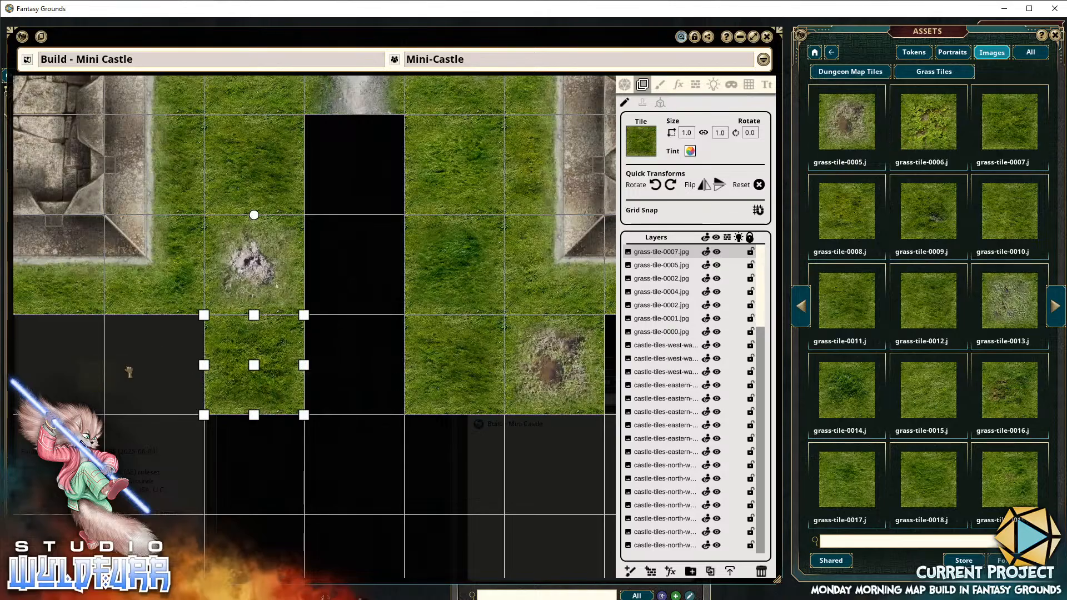
Continue the grass row westward below the southwest tower with grass tiles 0006, 0008, 0009 and 0010
drag(142, 365, 297, 341)
drag(113, 349, 403, 343)
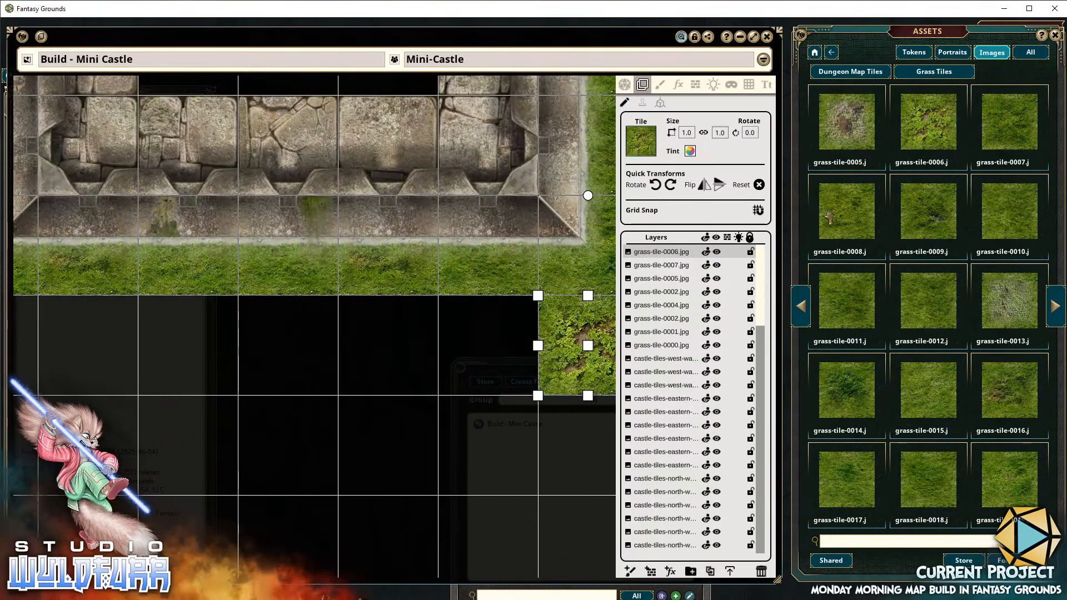
drag(843, 212, 487, 367)
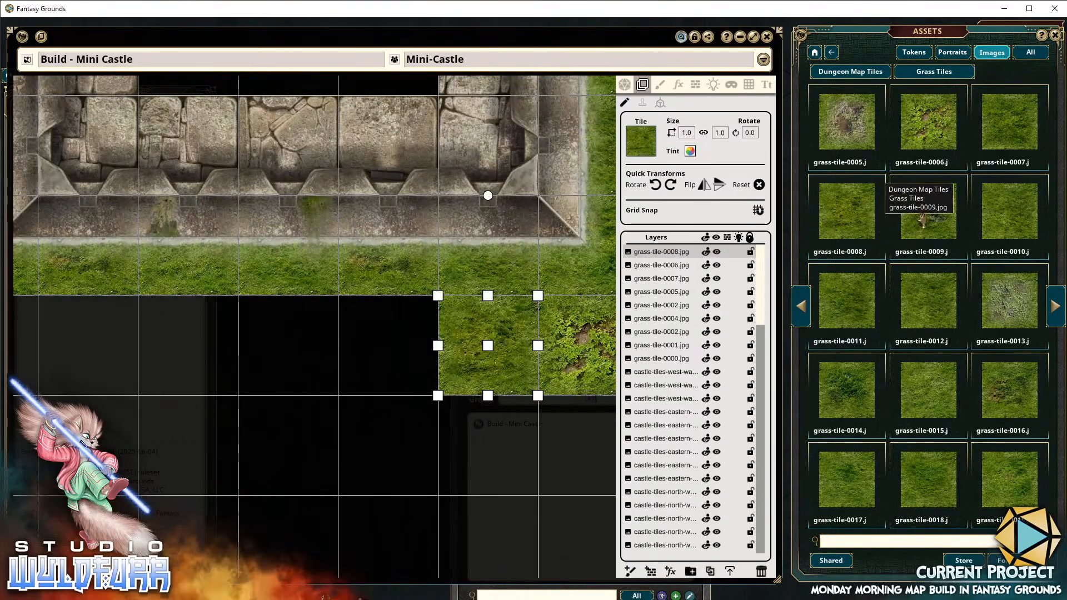
drag(933, 217, 401, 352)
drag(1018, 223, 312, 346)
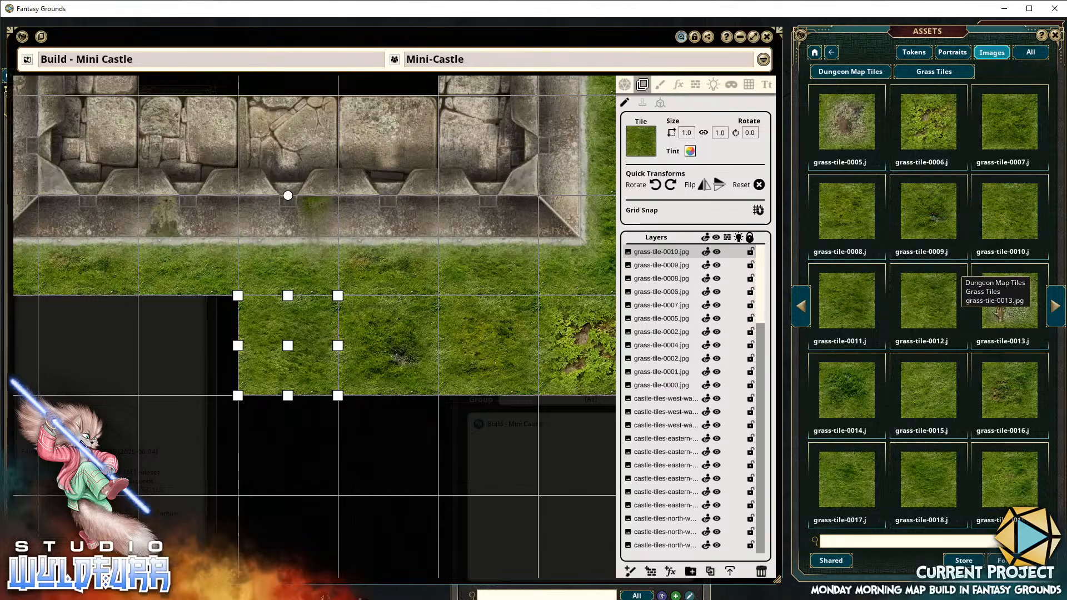
Extend the grass row west past the southwest tower with tiles 0013, 0014, 0016 and 0017, and add tile 0019 north of the corner
drag(181, 343, 183, 345)
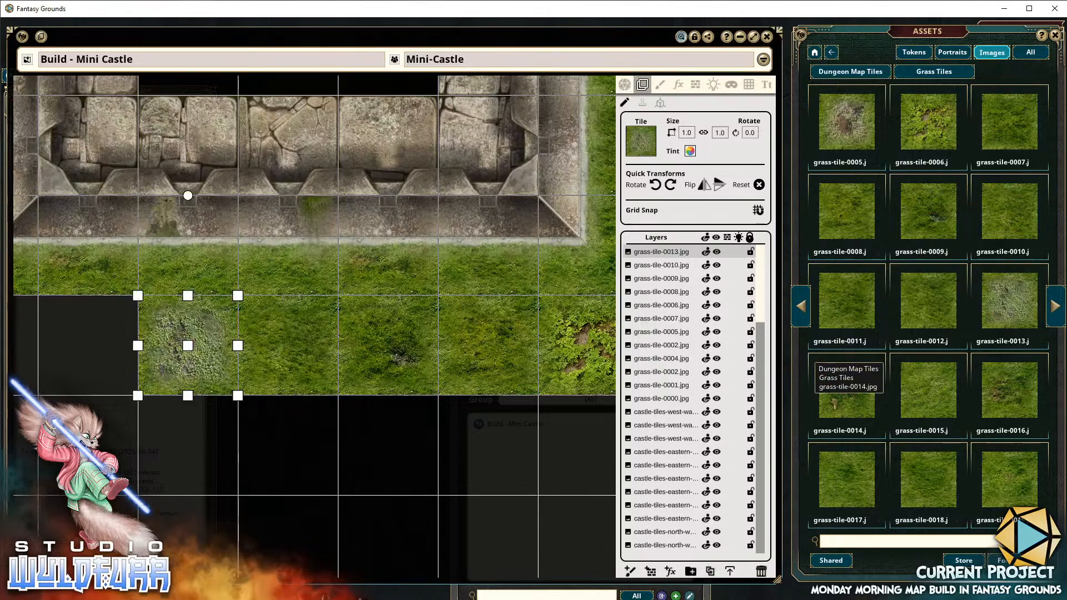
drag(50, 344, 396, 355)
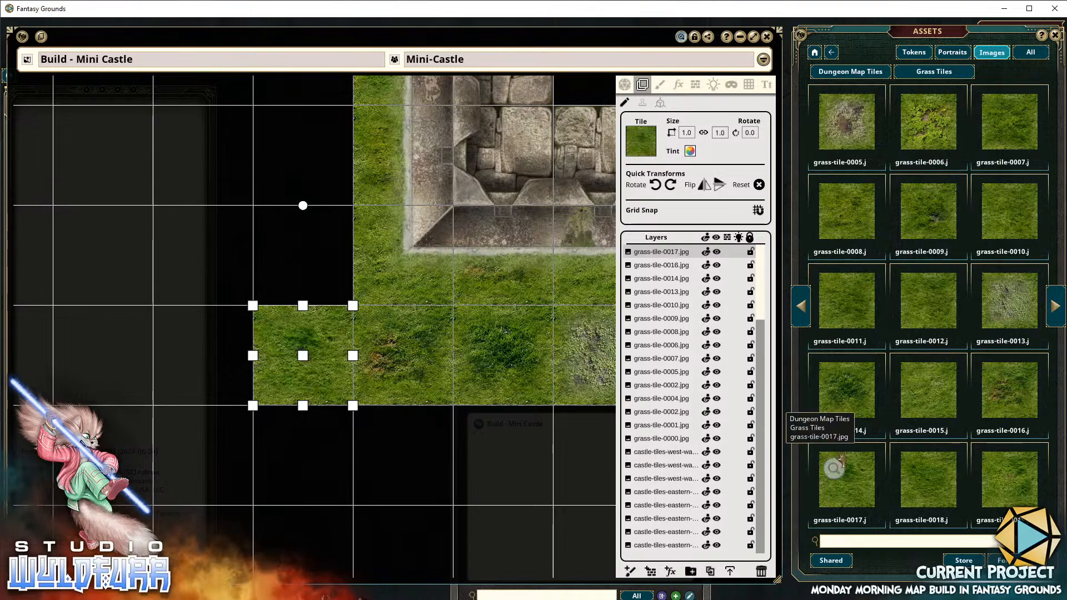
drag(992, 478, 312, 246)
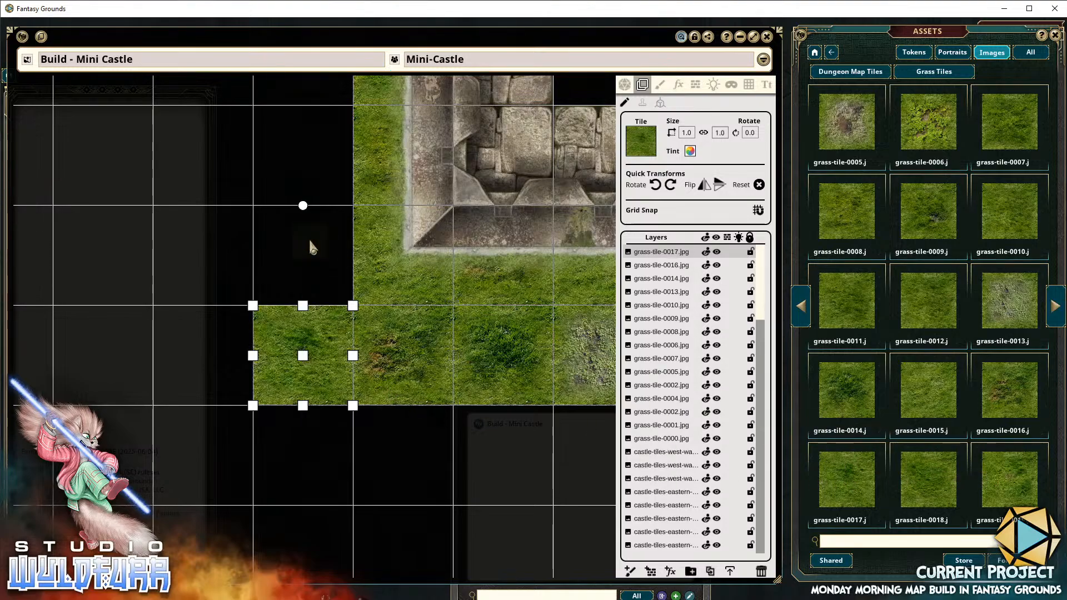
drag(315, 142, 418, 412)
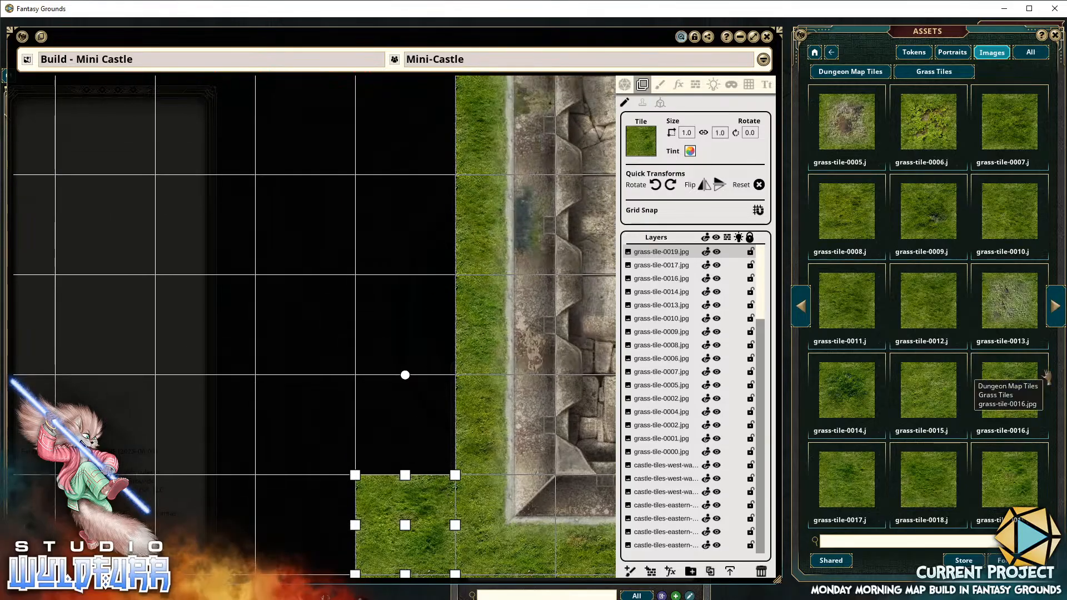
Continue the grass column north along the southwest tower's west side with grid-aligned tiles 0020, 0019, 0018 and 0017
click(1056, 305)
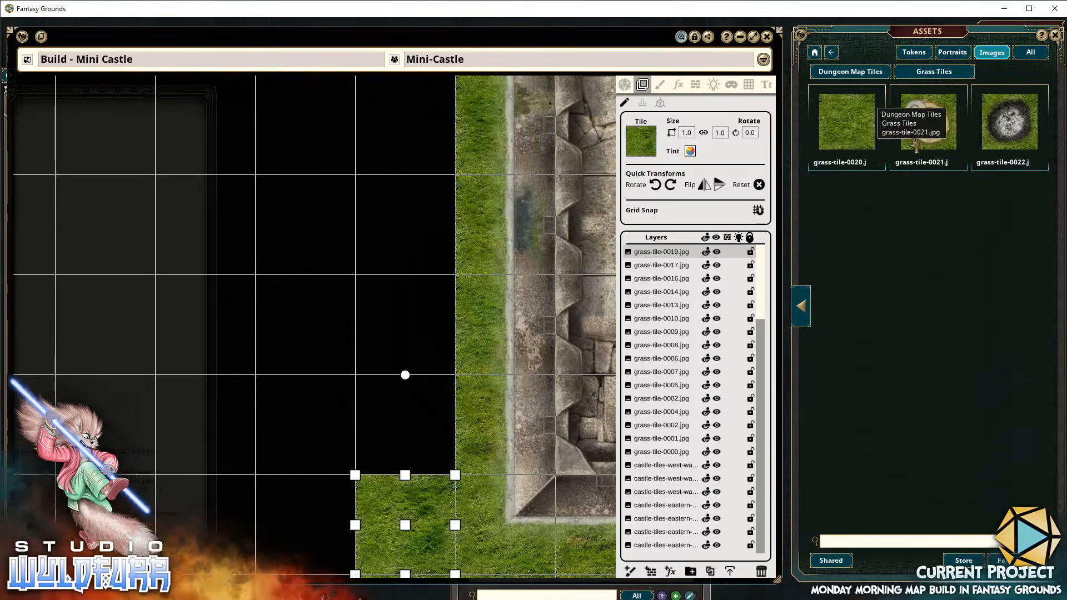
drag(364, 352, 374, 347)
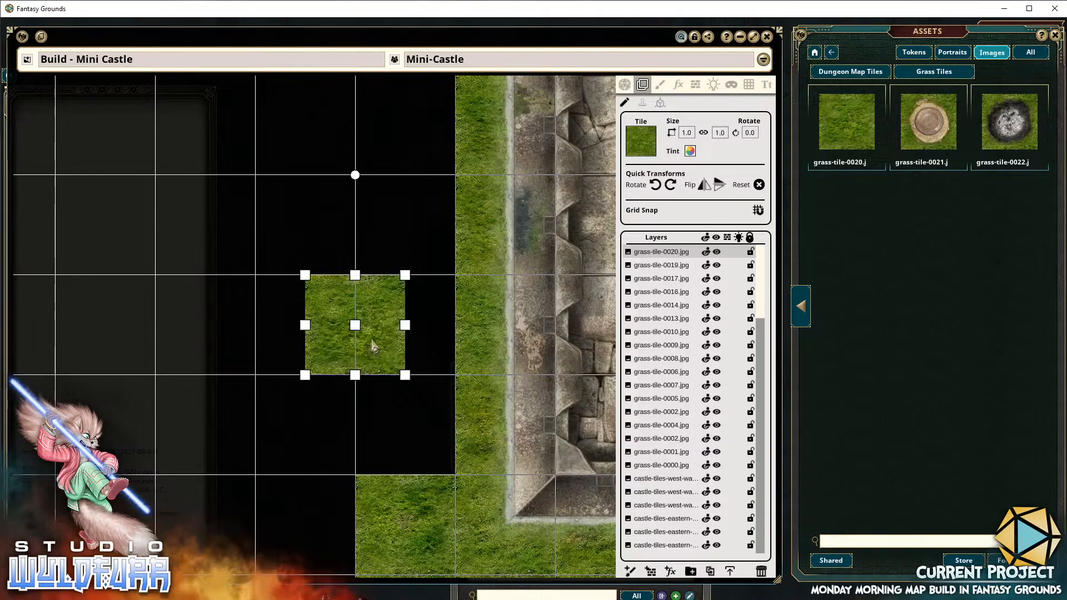
drag(340, 310, 362, 388)
drag(404, 428, 407, 435)
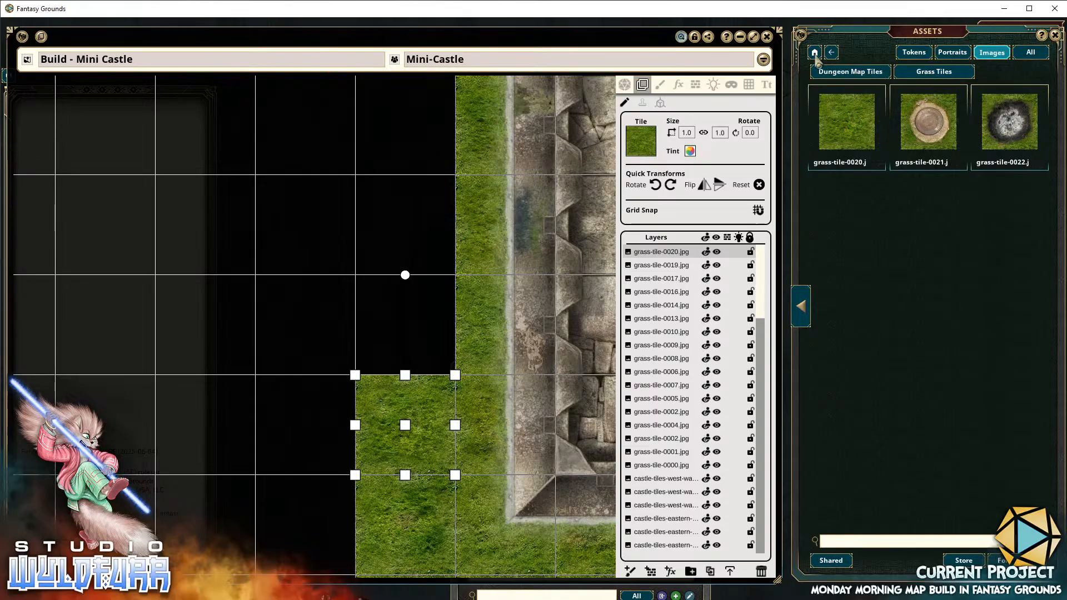
click(801, 310)
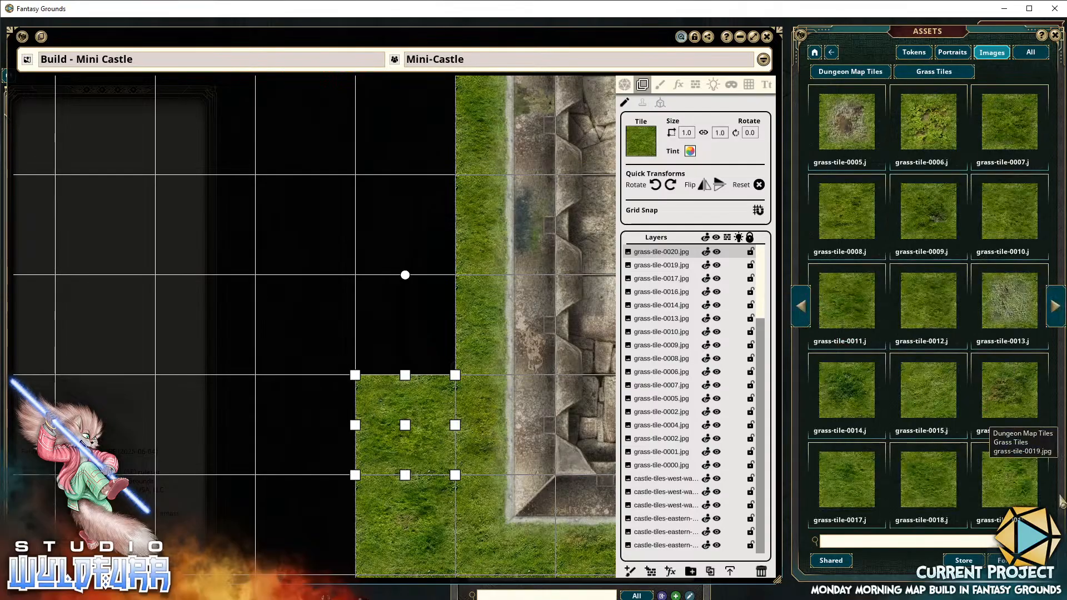
click(407, 327)
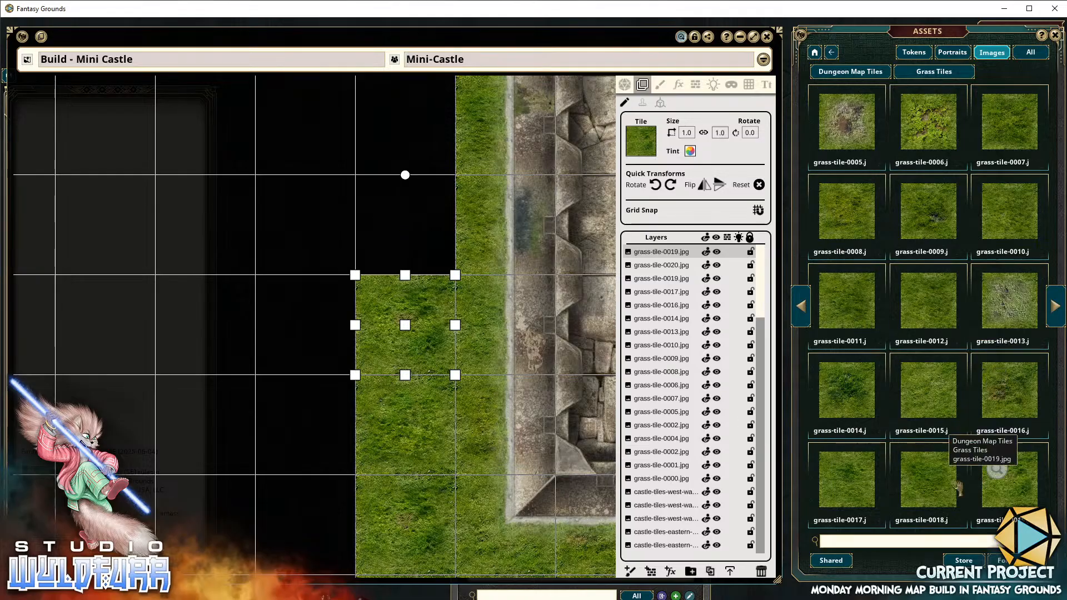
click(393, 226)
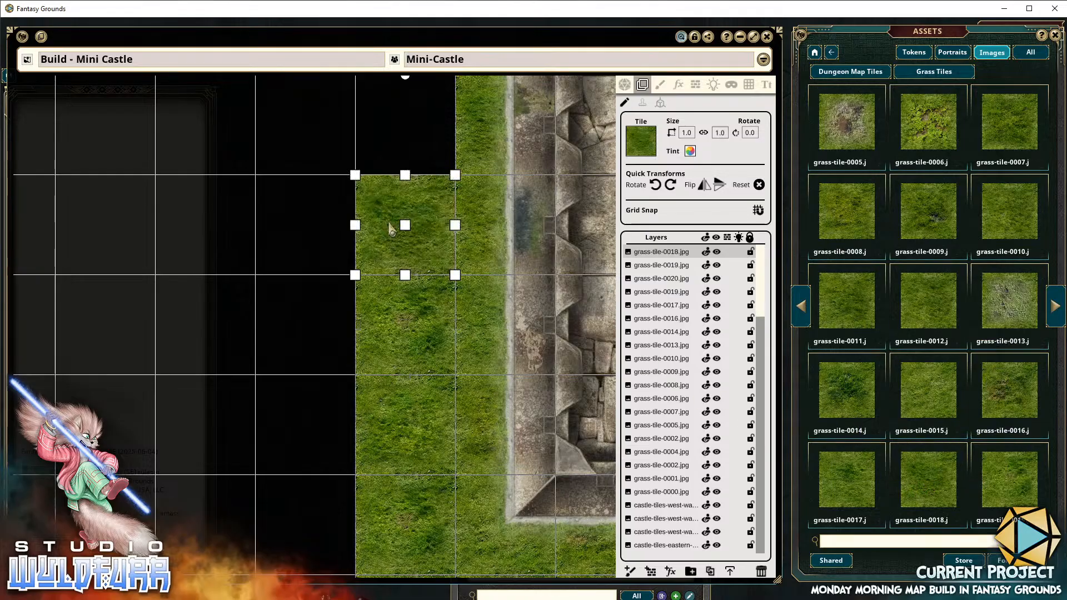
click(422, 147)
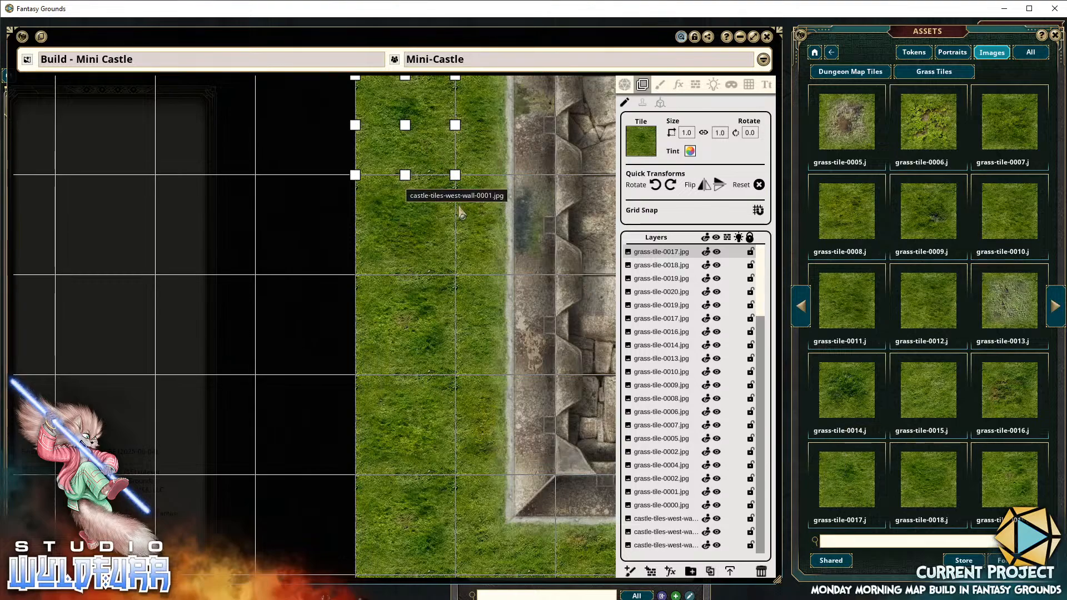
Finish the column beside the southwest tower with tiles 0016, 0015 and 0014, then run 0013 and 0012 east along its north side
drag(452, 239, 450, 385)
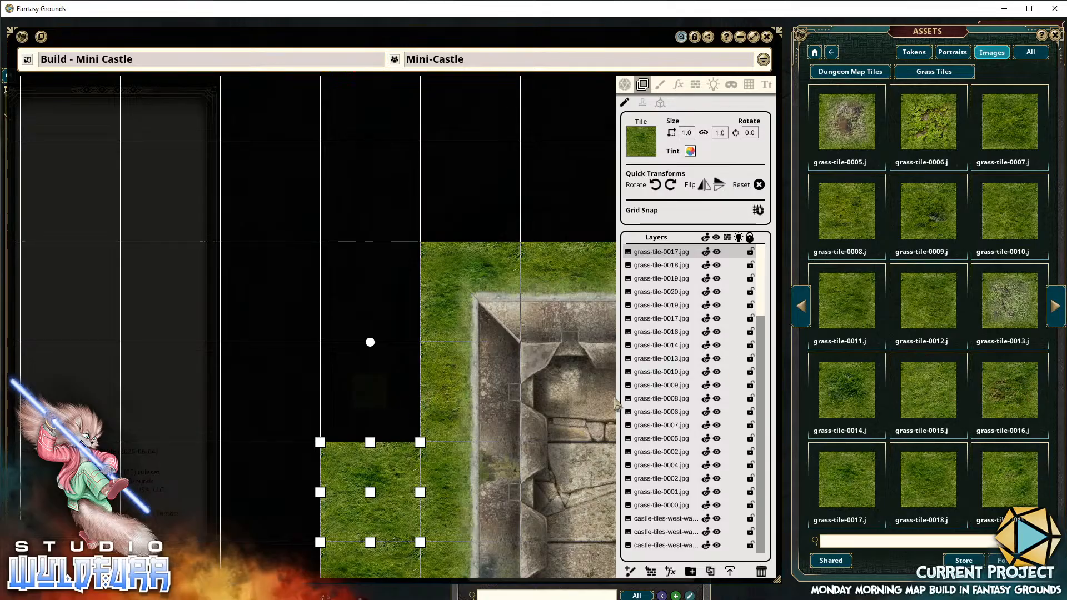
click(370, 392)
click(372, 282)
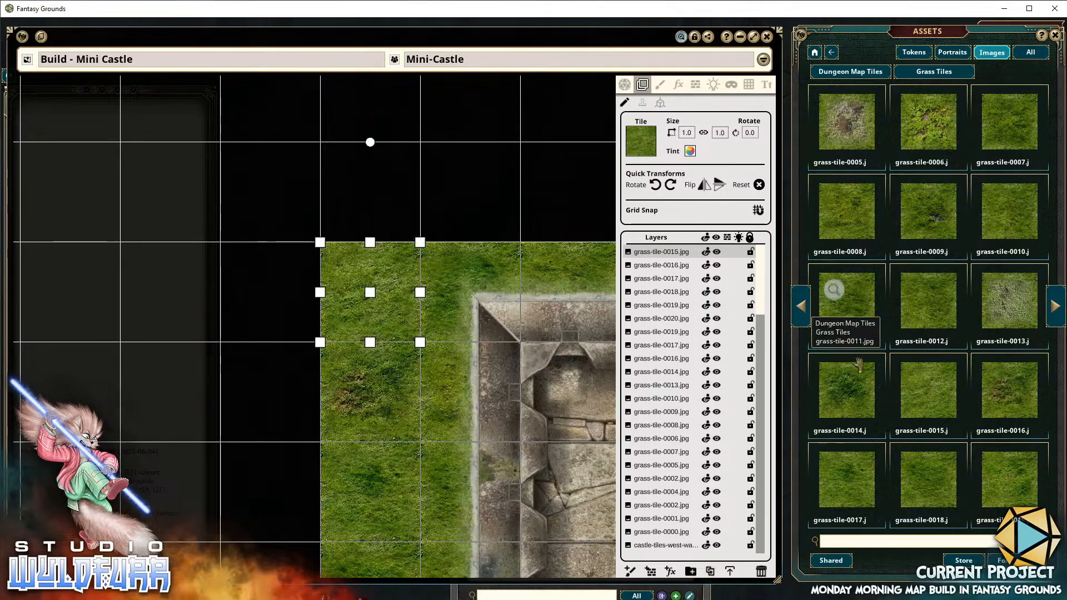
click(370, 193)
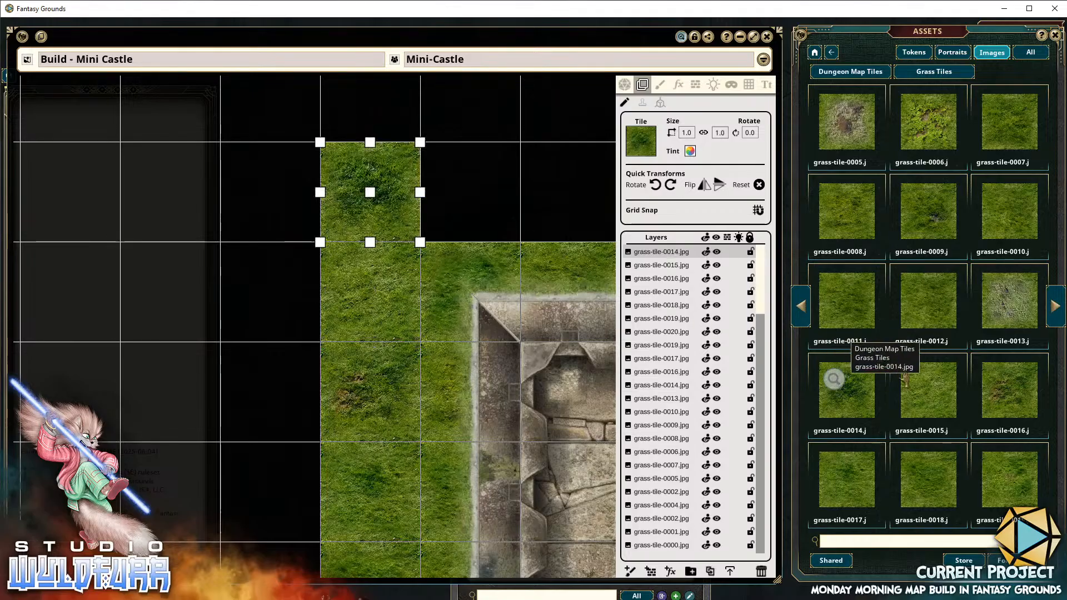
click(483, 192)
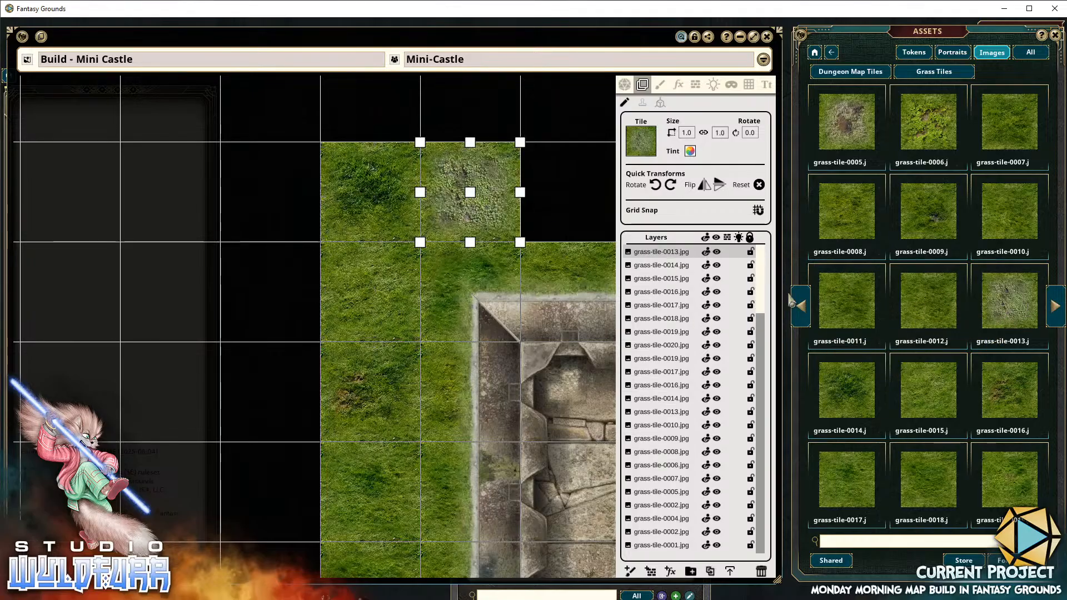
drag(566, 197, 566, 199)
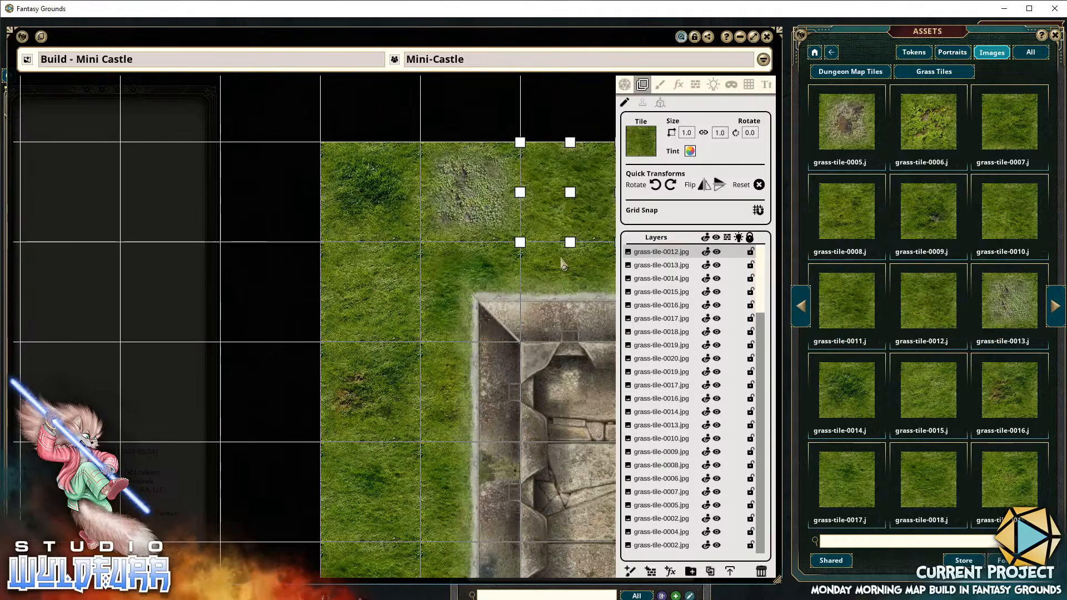
Fill the remaining recess between the two western towers with grass tiles 0005, 0006, 0007, 0008, 0009 and 0010
drag(601, 263, 242, 242)
drag(282, 174, 453, 310)
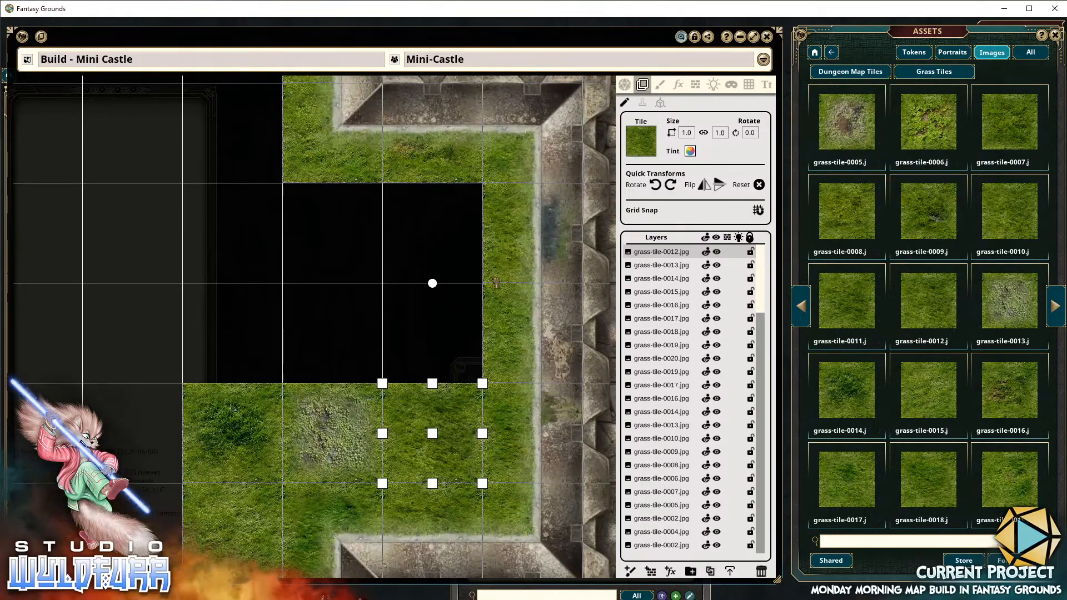
drag(495, 283, 447, 219)
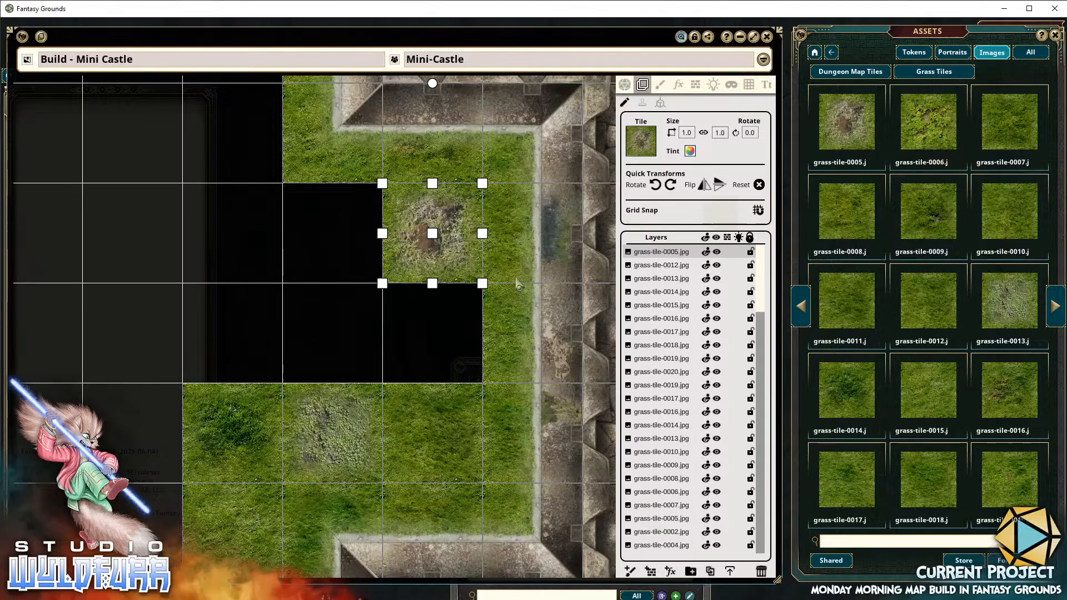
drag(229, 342, 277, 349)
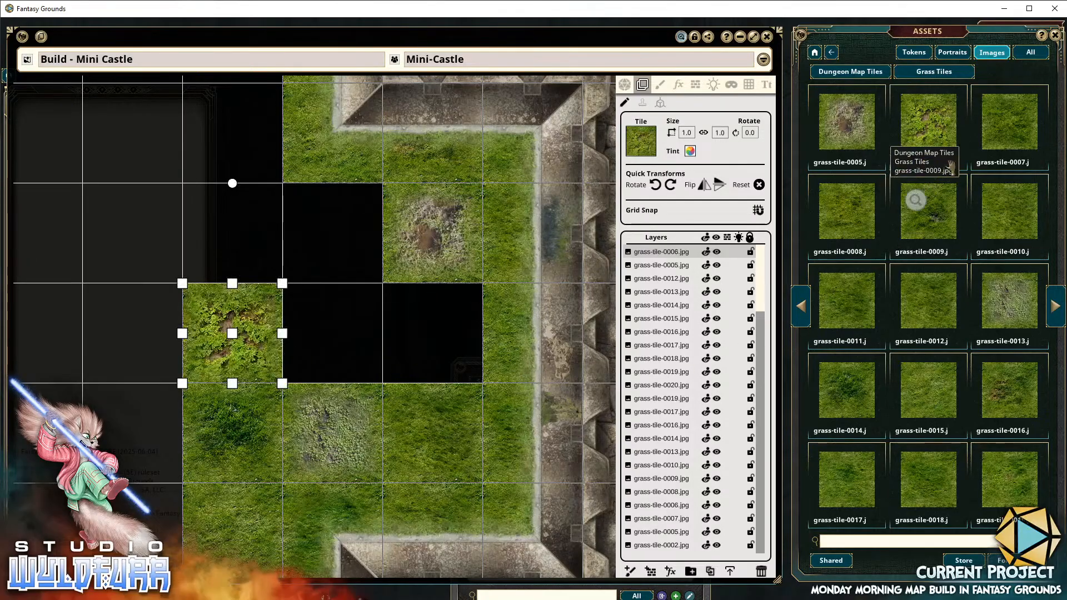
drag(767, 268, 433, 334)
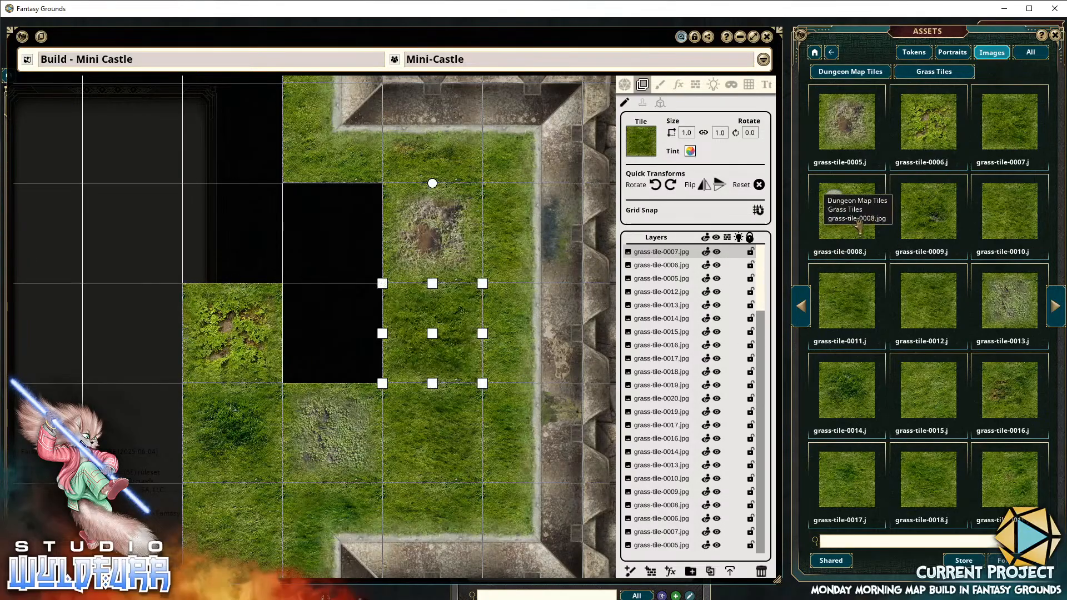
drag(847, 212, 332, 233)
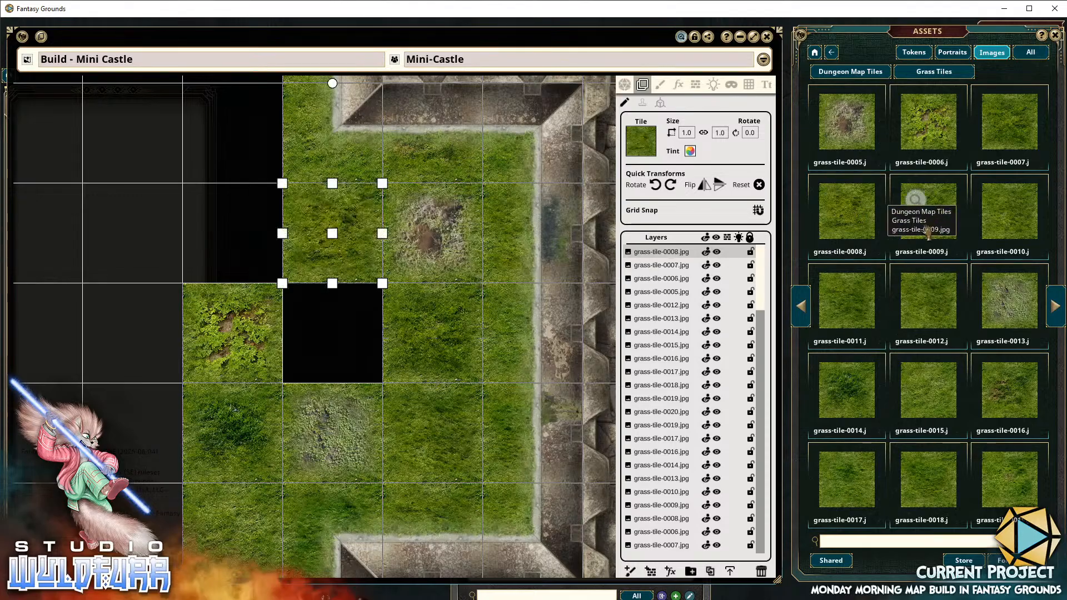
drag(346, 344, 345, 341)
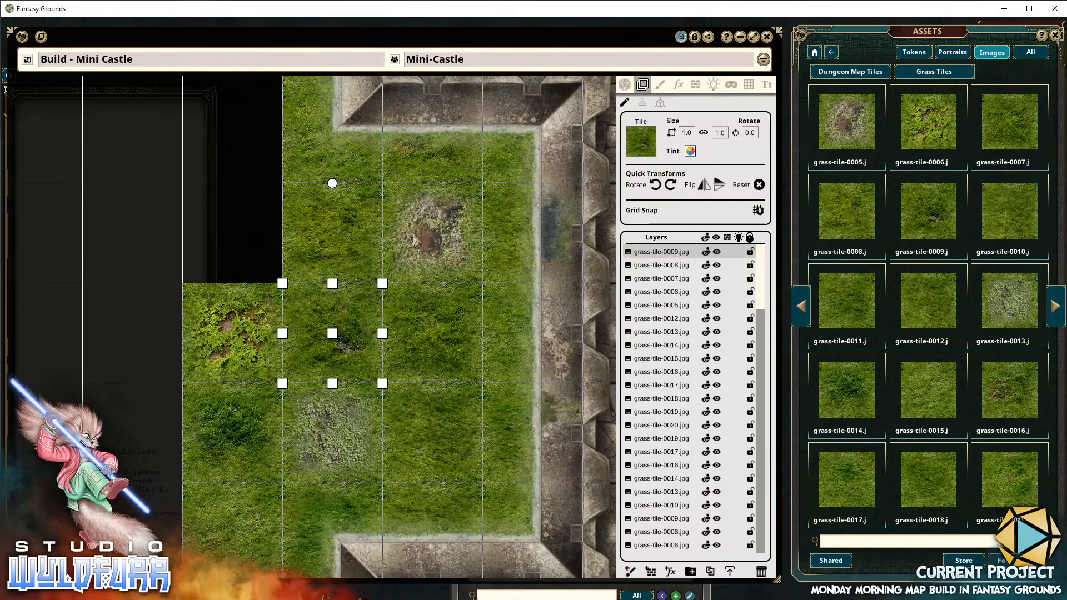
drag(280, 408, 236, 242)
drag(274, 170, 375, 327)
drag(376, 210, 455, 364)
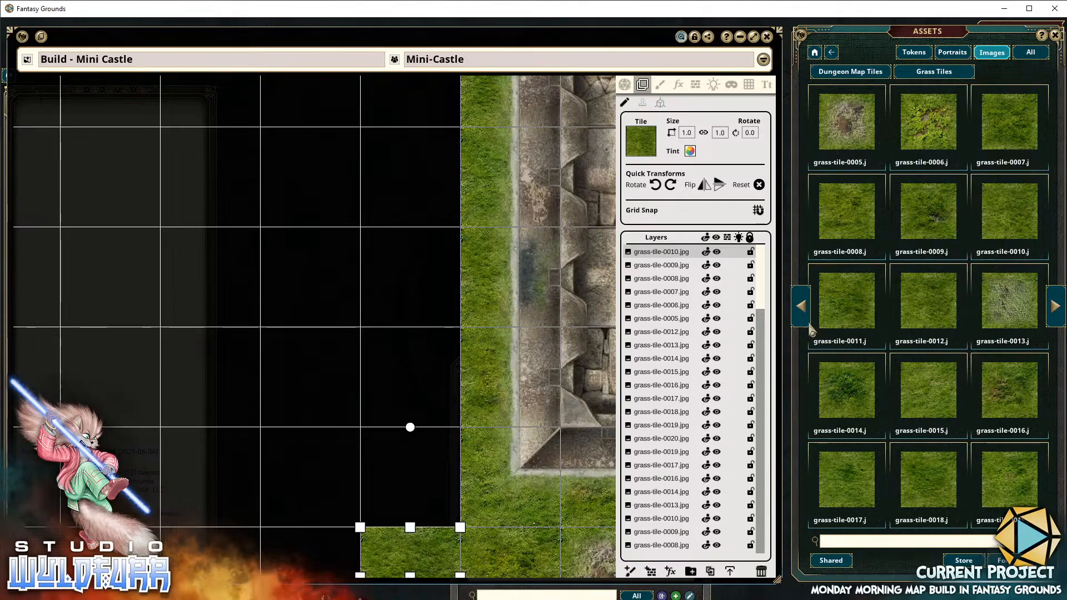
Start the grass column on the northwest tower's west side with tile 0000, aligned to the grid cell at the tower's southwest corner
click(801, 306)
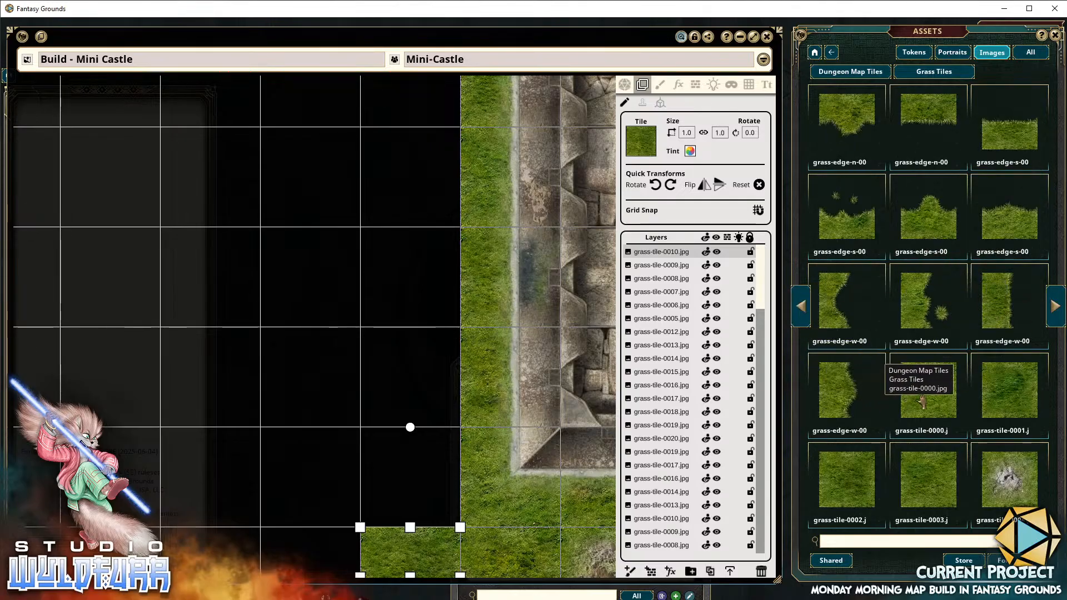
drag(427, 456, 426, 455)
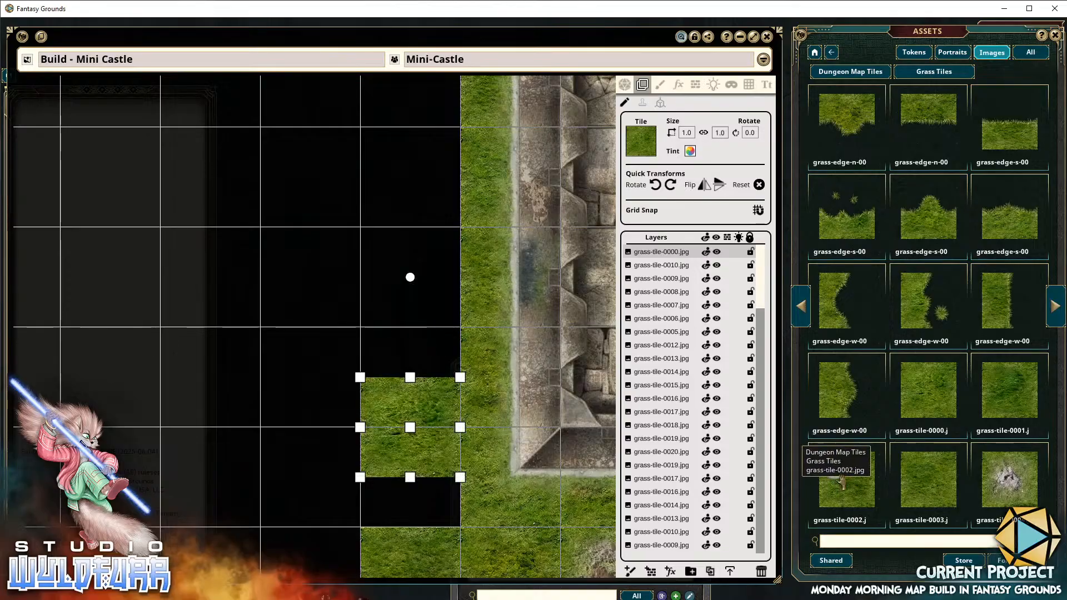
drag(834, 477, 423, 327)
drag(500, 347, 833, 477)
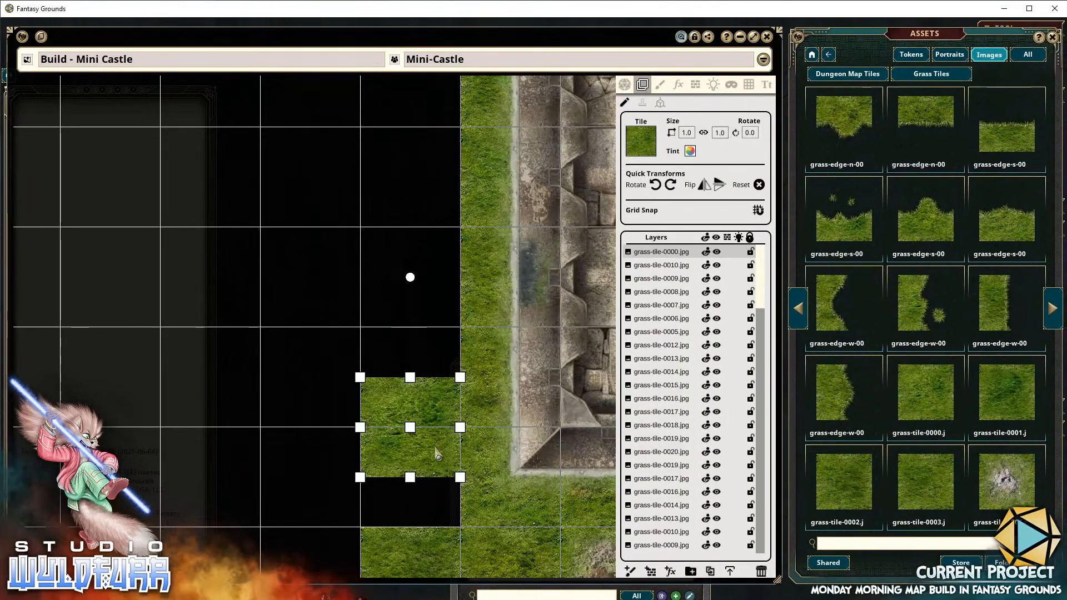
drag(437, 453, 436, 476)
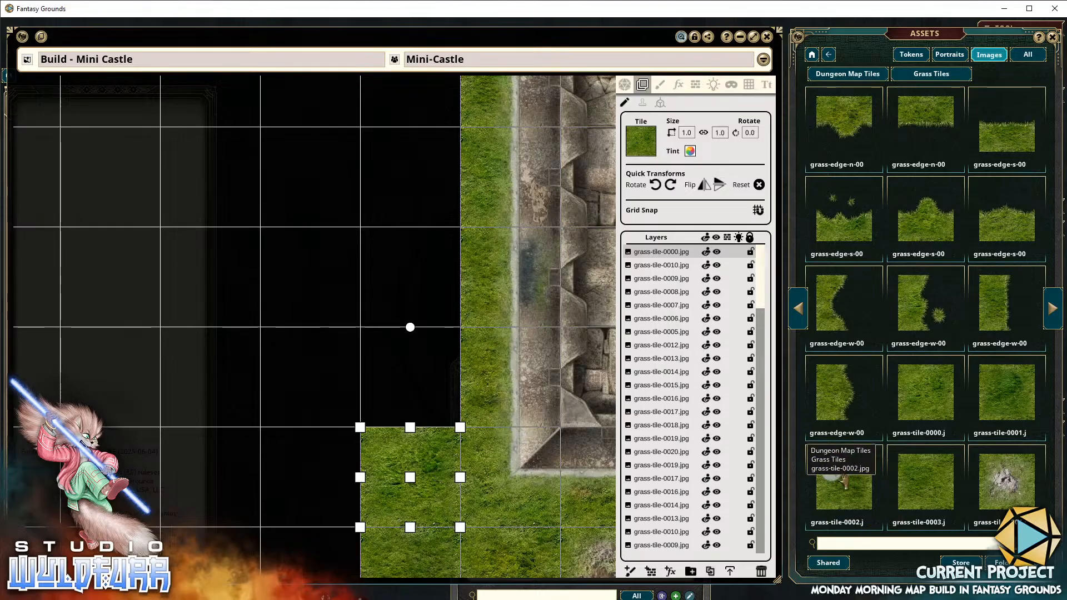
Continue the grass column north along the northwest tower with tiles 0002, 0003, 0001 and 0000
click(416, 362)
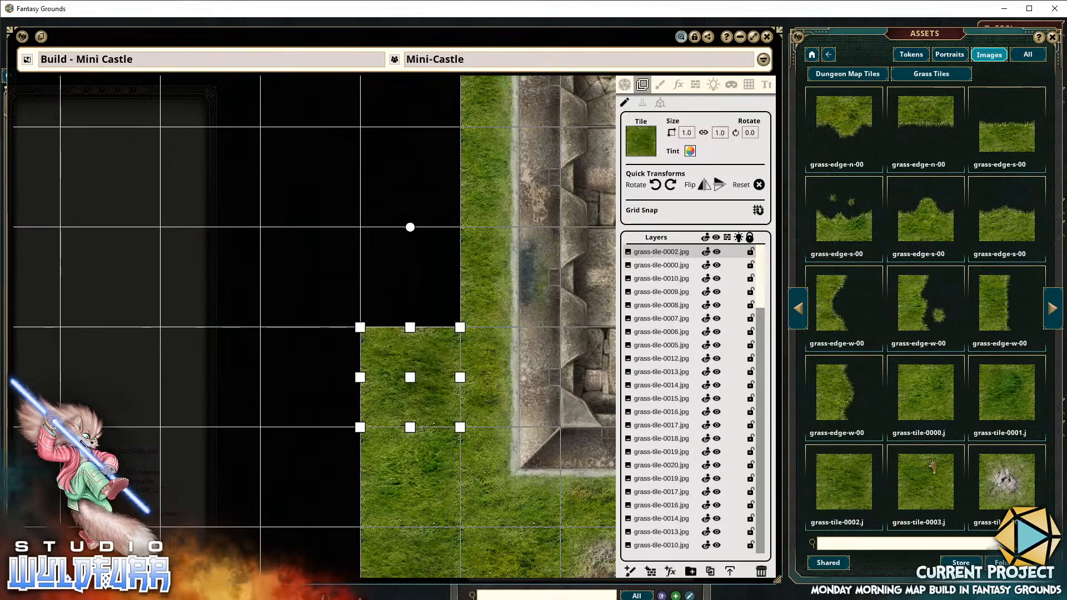
drag(424, 278, 424, 278)
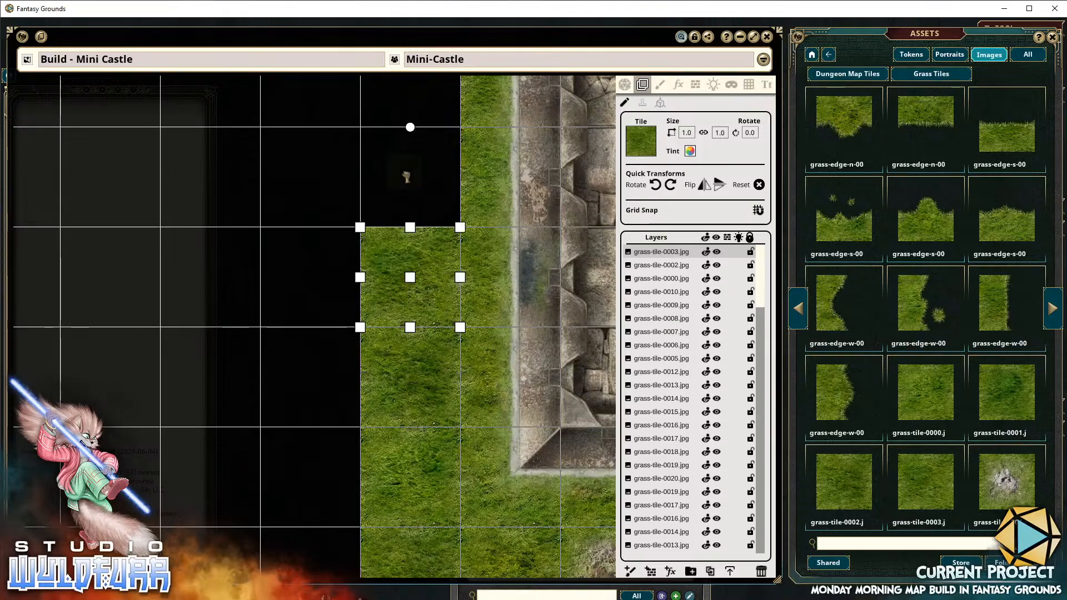
drag(406, 177, 411, 175)
drag(475, 136, 495, 417)
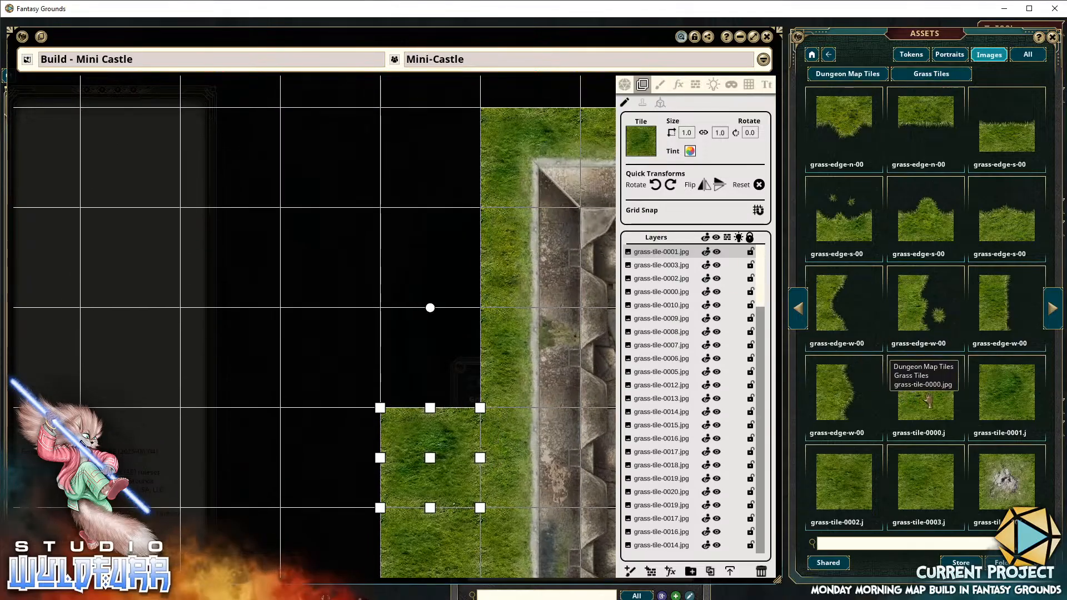
drag(928, 400, 438, 338)
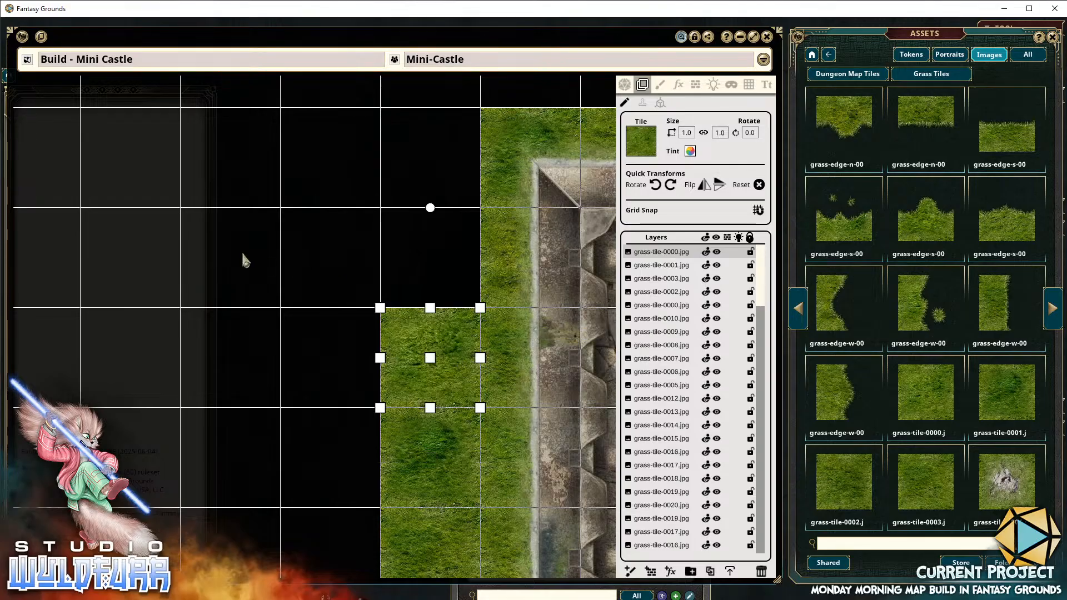
drag(243, 254, 211, 234)
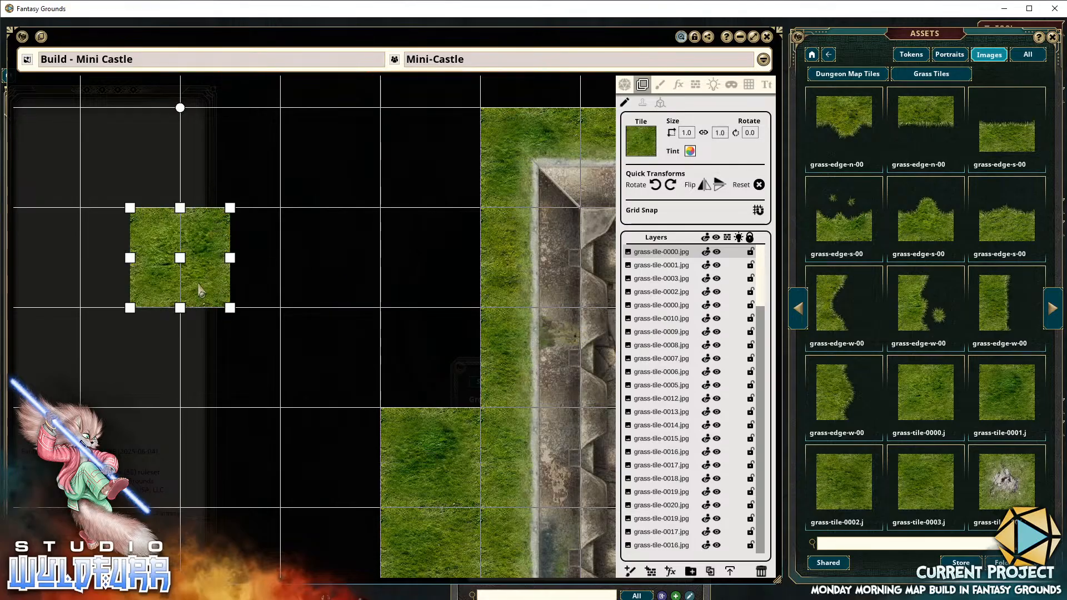
mouse_move(420, 367)
mouse_down()
mouse_move(425, 384)
mouse_move(430, 359)
mouse_move(429, 397)
mouse_move(427, 367)
mouse_up()
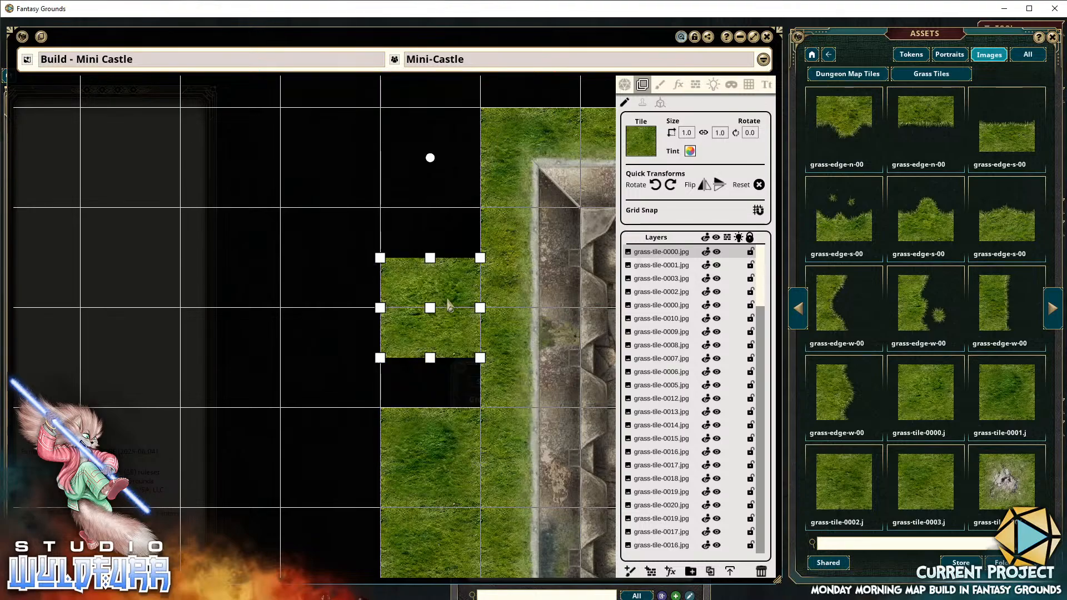
drag(452, 330, 451, 339)
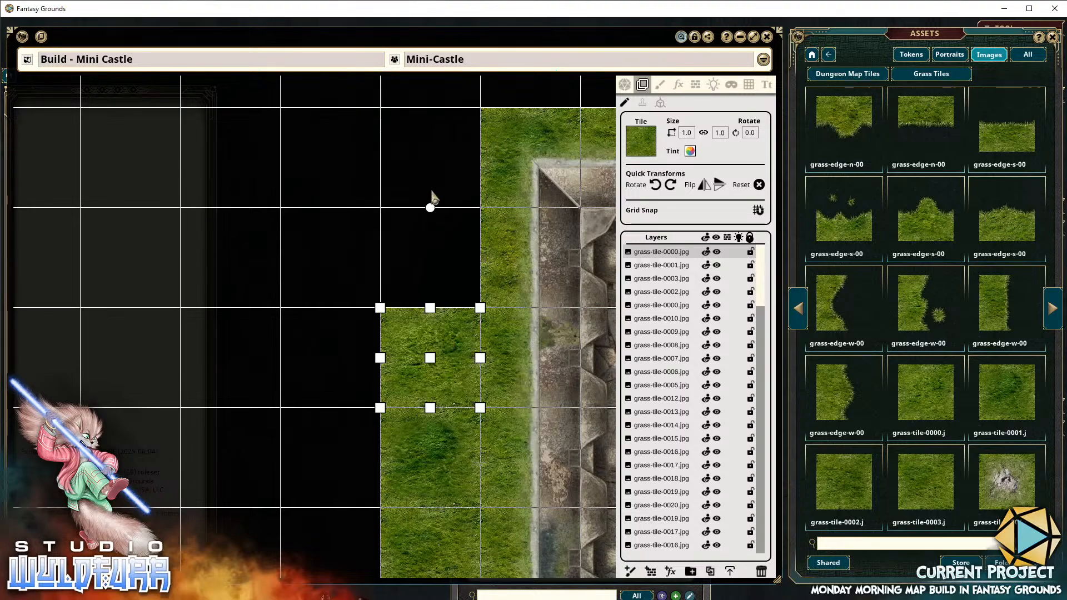
drag(433, 191, 437, 337)
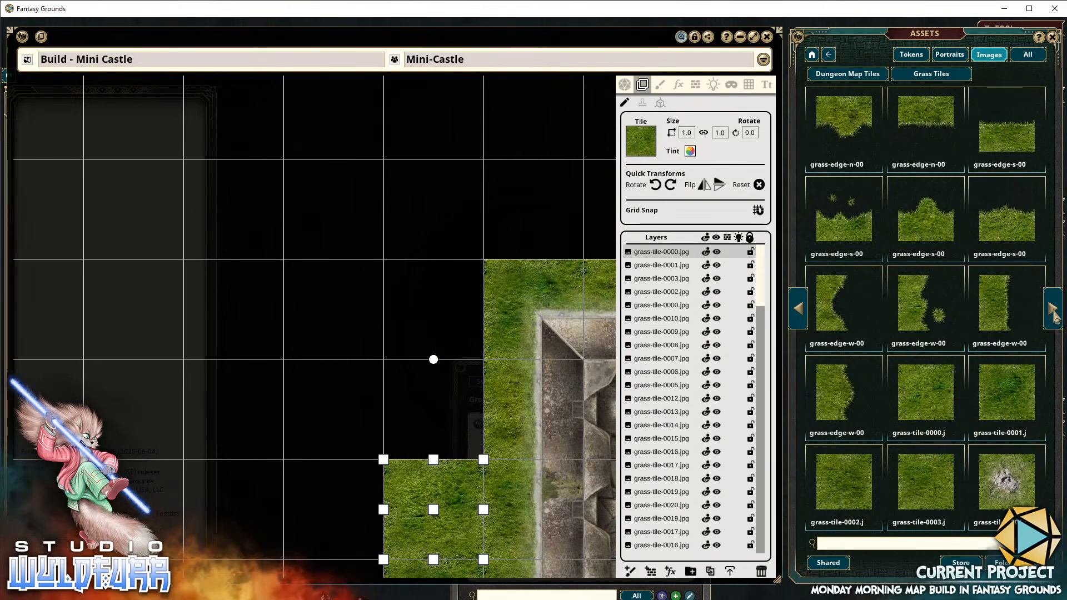
Finish the grass column along the northwest tower's west side with tiles 0008 and 0009, up to the existing grass's north edge
click(1052, 309)
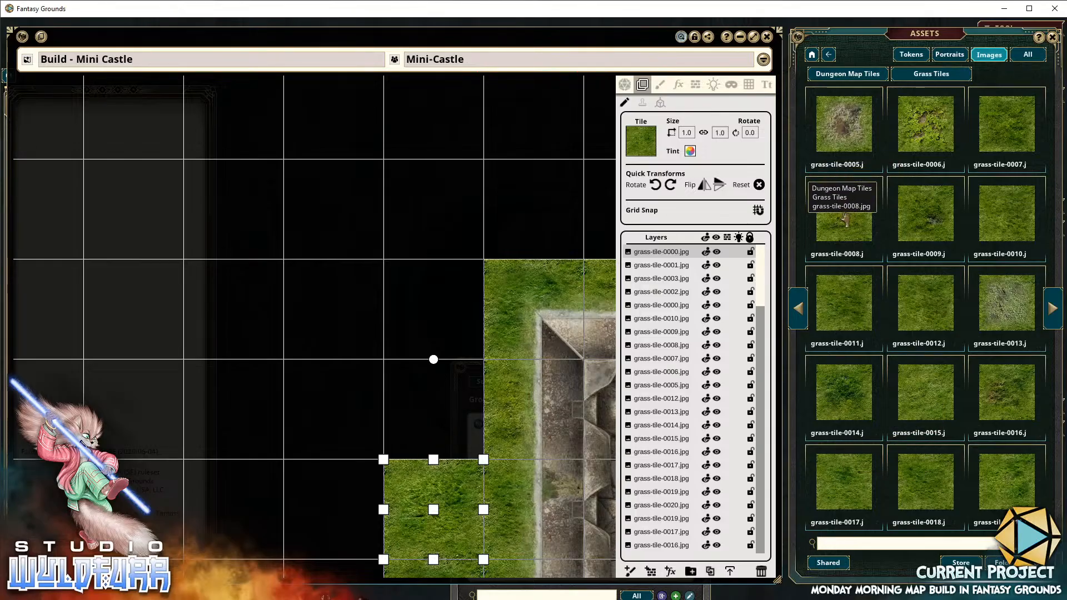
drag(845, 220, 447, 431)
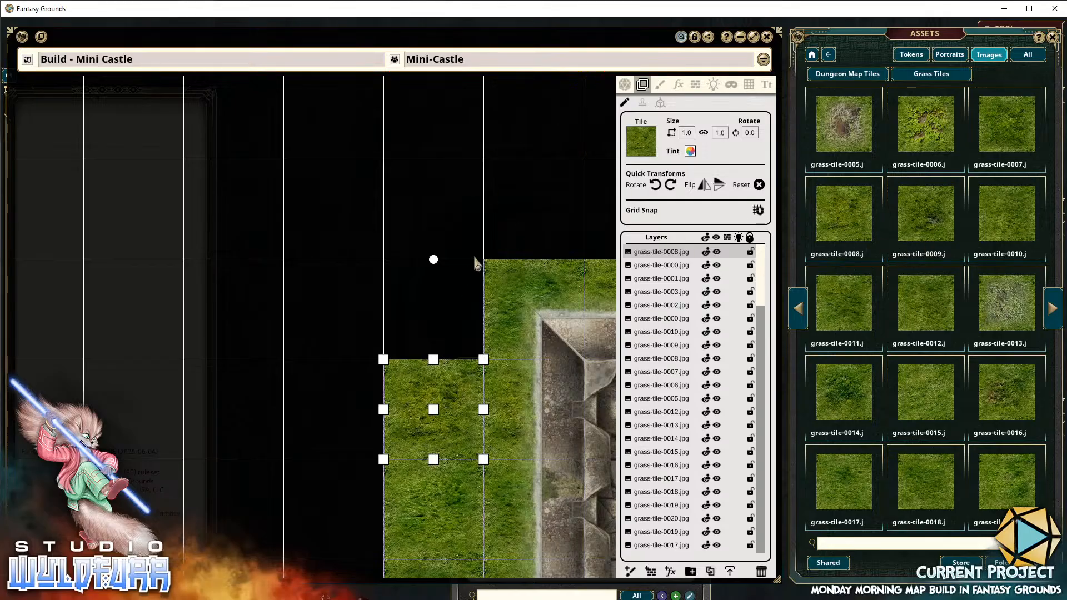
drag(418, 290, 355, 389)
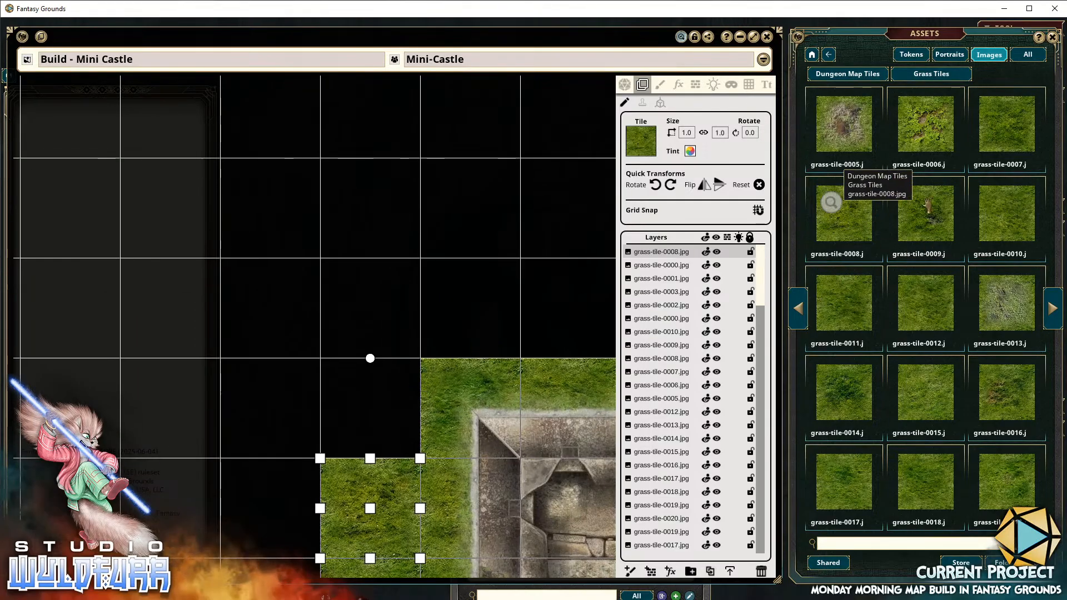
drag(381, 386, 387, 412)
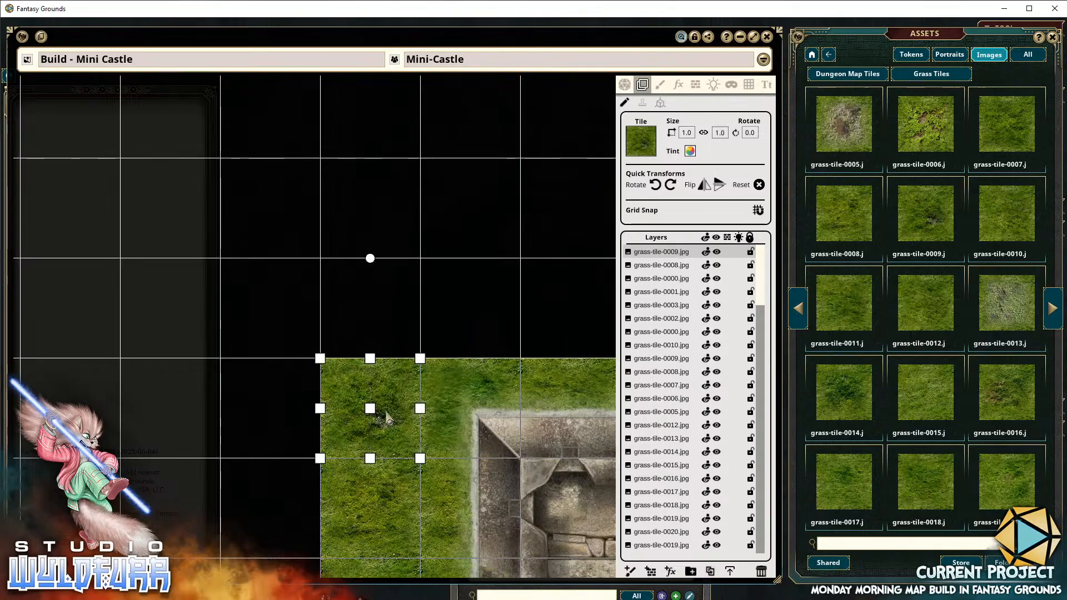
Begin the outer grass row north of the northwest tower with tiles 0007, 0005, 0008, 0009 and 0006 from west to east
click(912, 108)
click(658, 193)
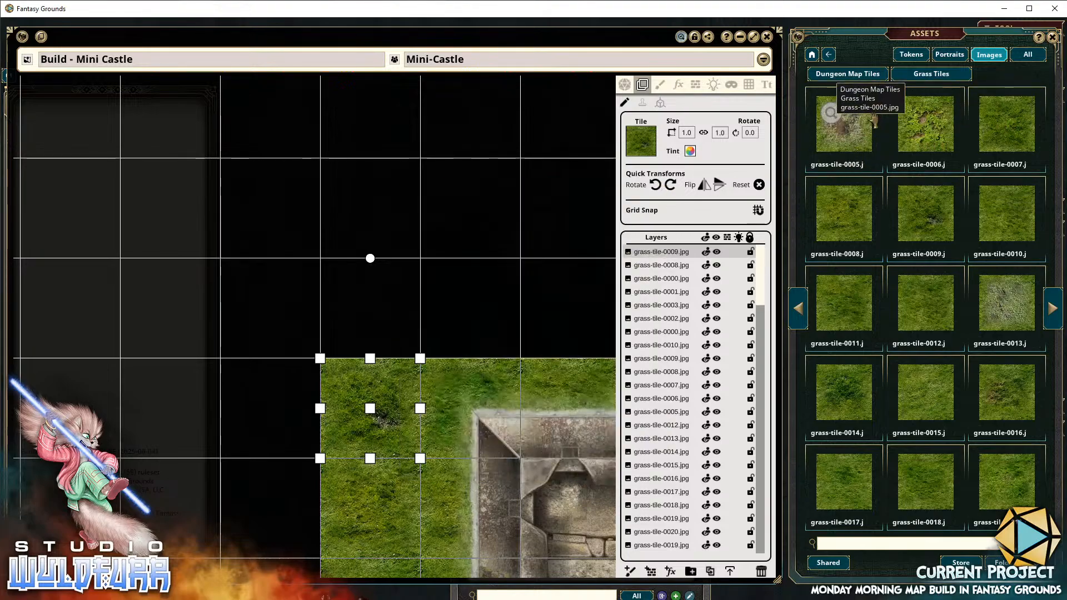
drag(478, 300, 478, 296)
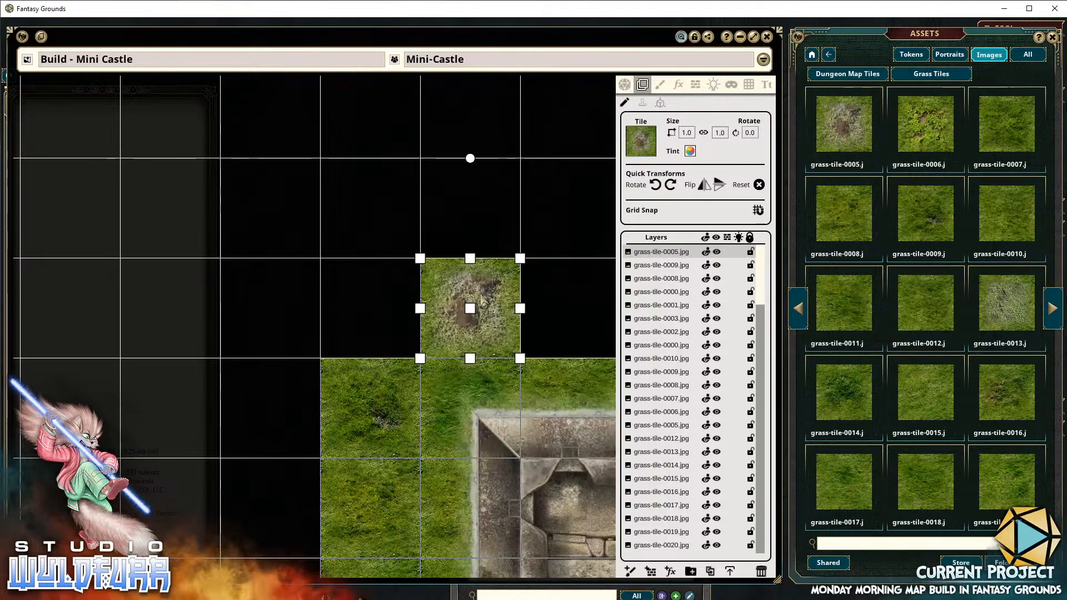
drag(602, 259, 465, 232)
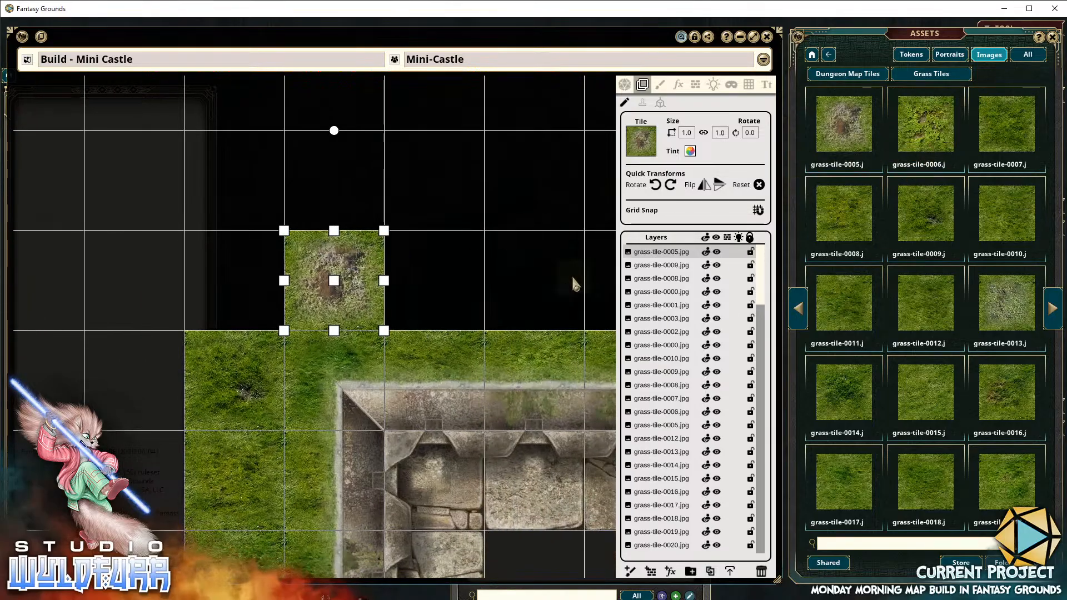
drag(575, 284, 475, 321)
drag(385, 325, 488, 318)
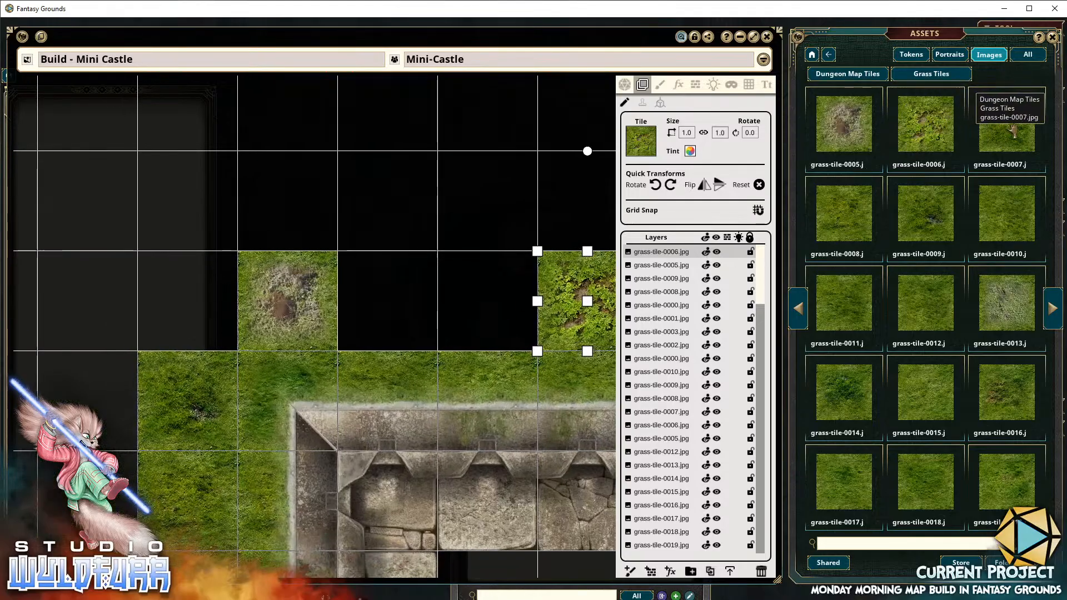
drag(215, 307, 215, 306)
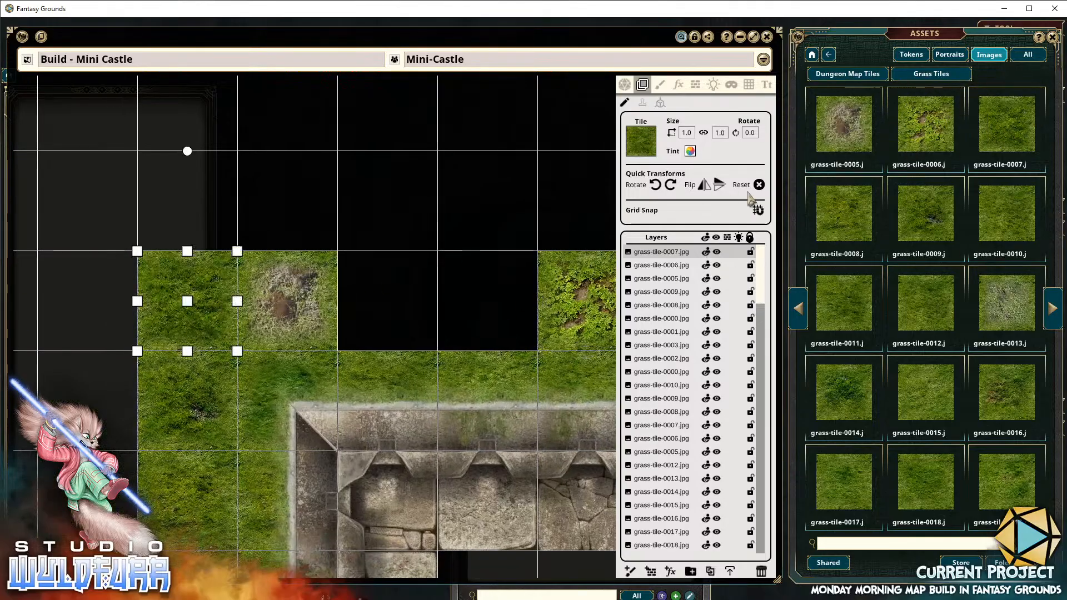
drag(825, 216, 387, 301)
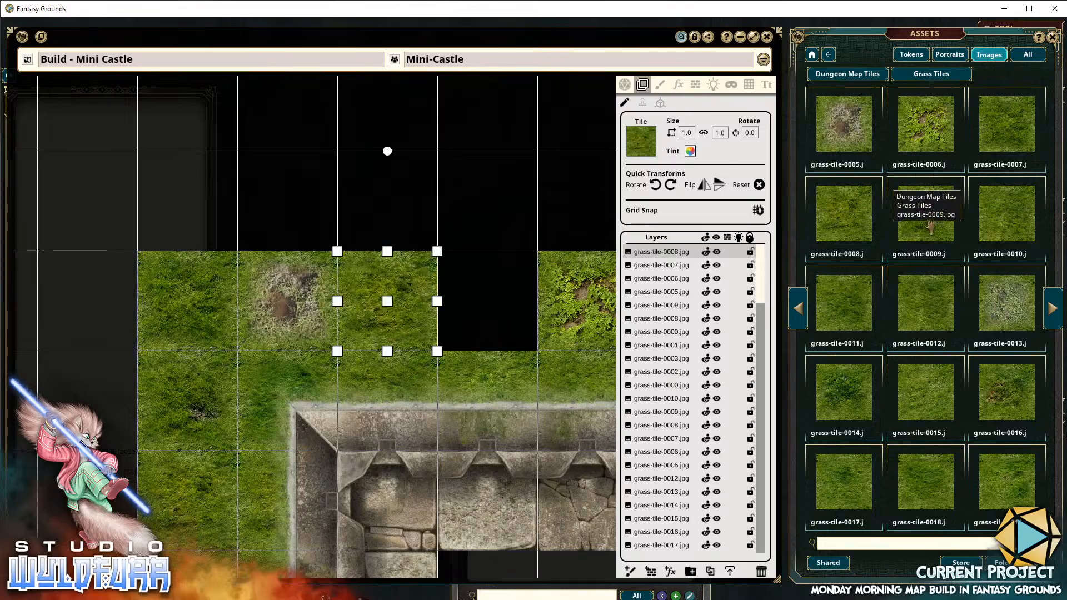
drag(486, 290, 234, 297)
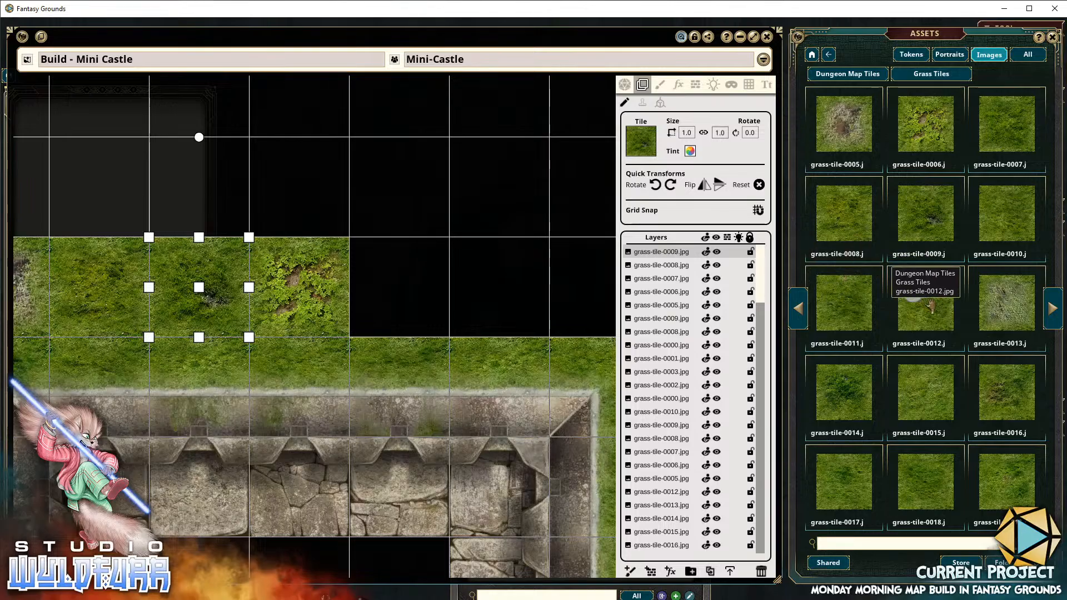
Extend the northern grass row east past the northwest tower with tiles 0011, 0012, 0014, 0018 and 0017
drag(841, 303, 406, 290)
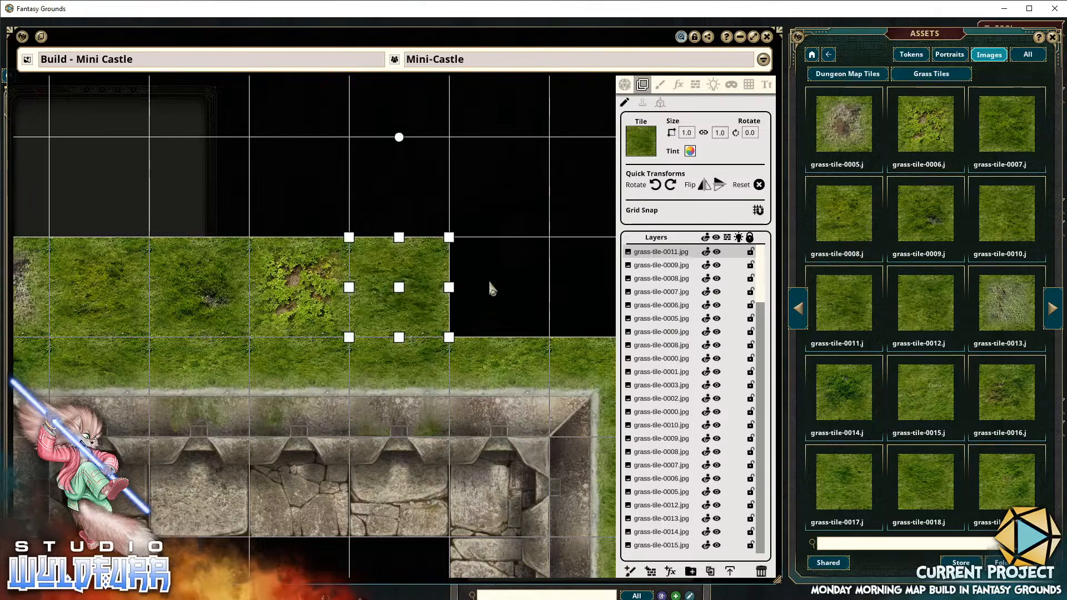
drag(497, 291, 272, 282)
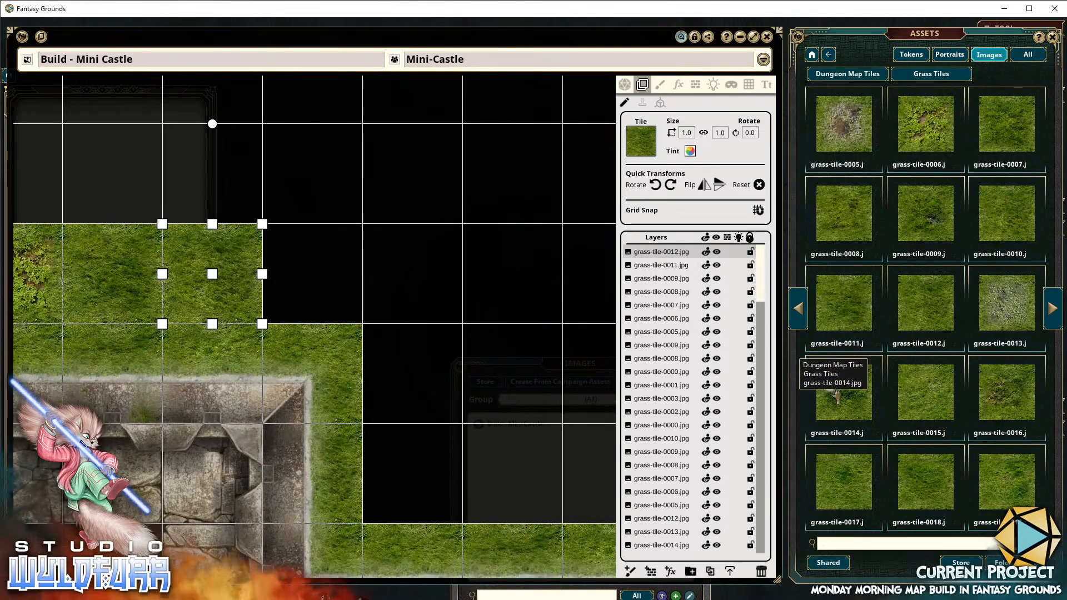
mouse_move(835, 392)
mouse_down()
mouse_move(308, 264)
mouse_move(579, 297)
mouse_move(839, 357)
mouse_move(836, 390)
mouse_up()
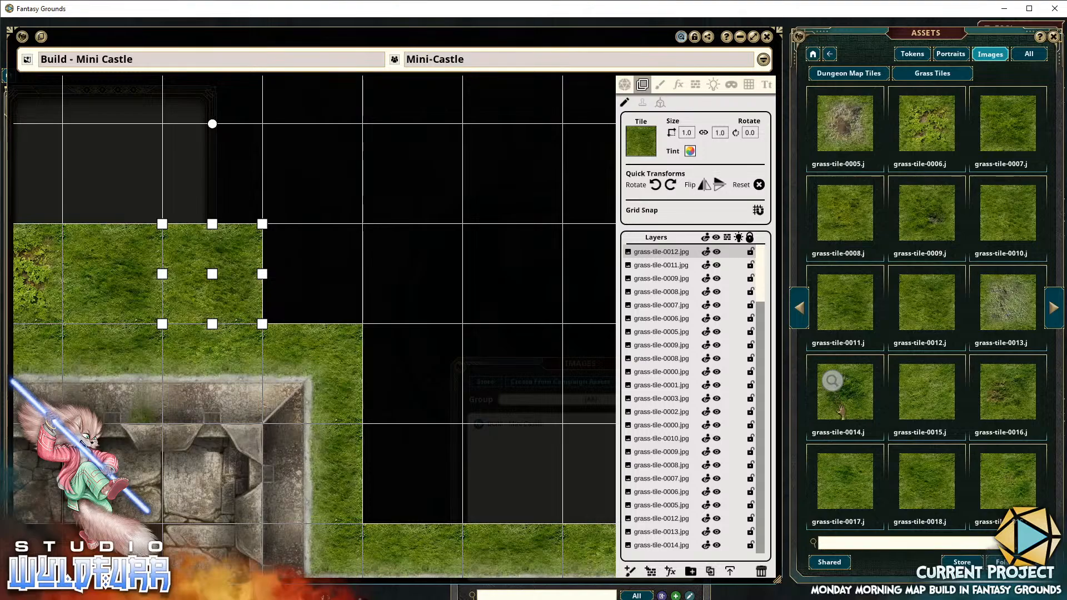
drag(338, 281, 337, 280)
drag(465, 293, 358, 288)
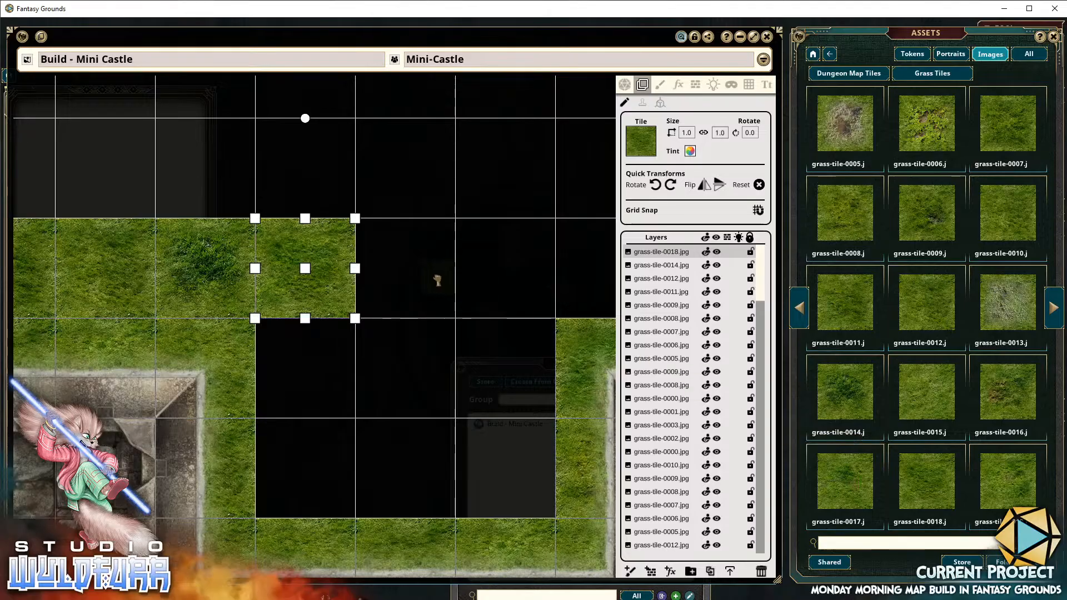
drag(550, 308, 411, 264)
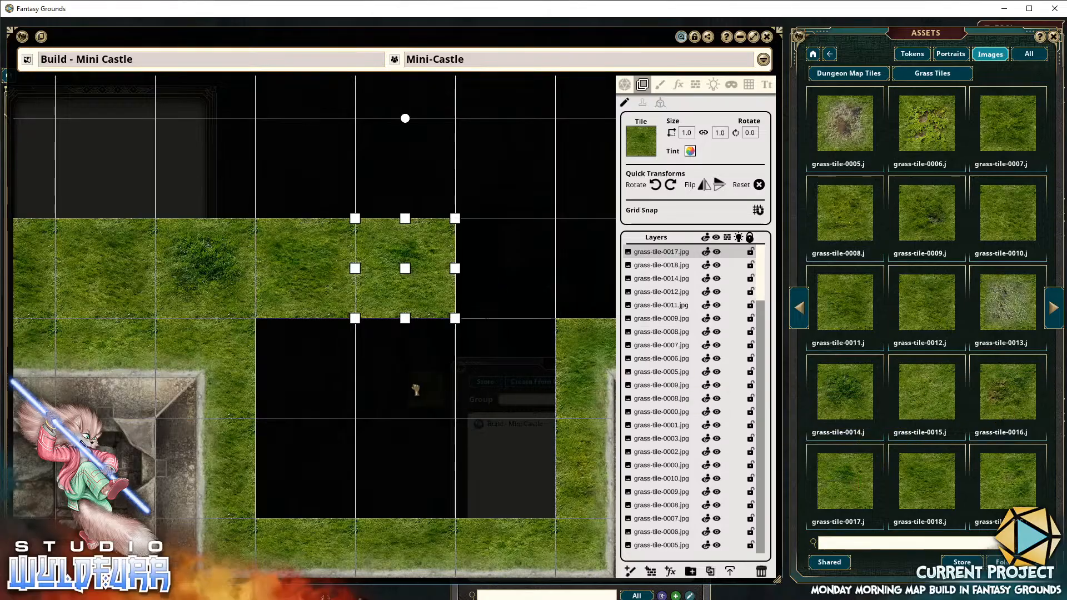
Fill the recess between the two northern towers with grass tiles 0016, 0019, 0009, 0010, 0007 and 0017
drag(995, 489, 506, 465)
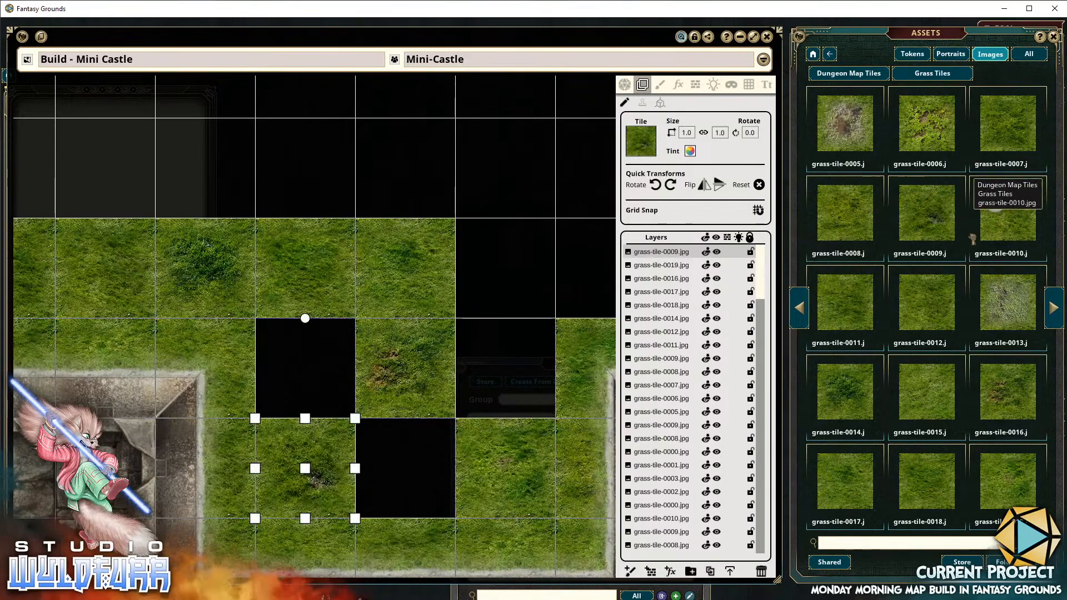
drag(990, 199, 407, 469)
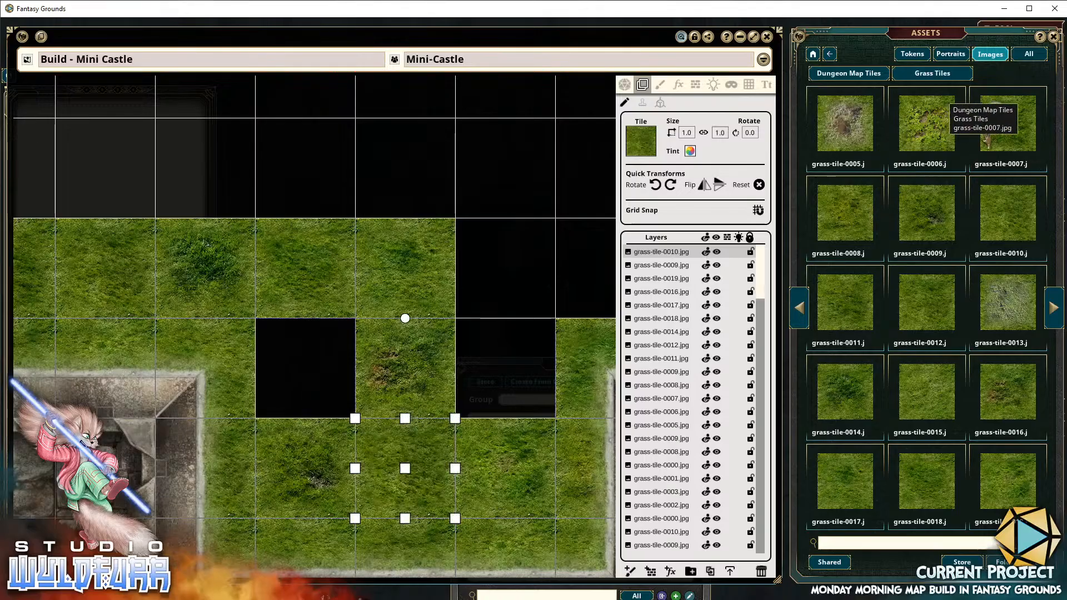
drag(262, 383, 313, 355)
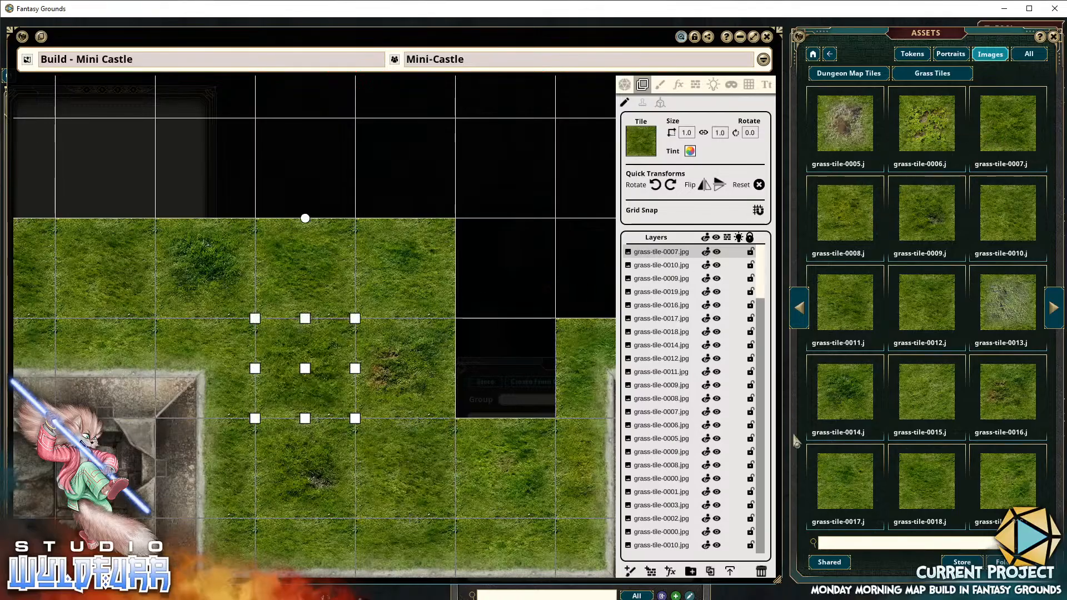
drag(821, 482, 226, 374)
Fill the row north of the northeast tower from east to west with tiles 0019, 0018, 0017, 0016, 0015 and 0011
drag(426, 359, 288, 340)
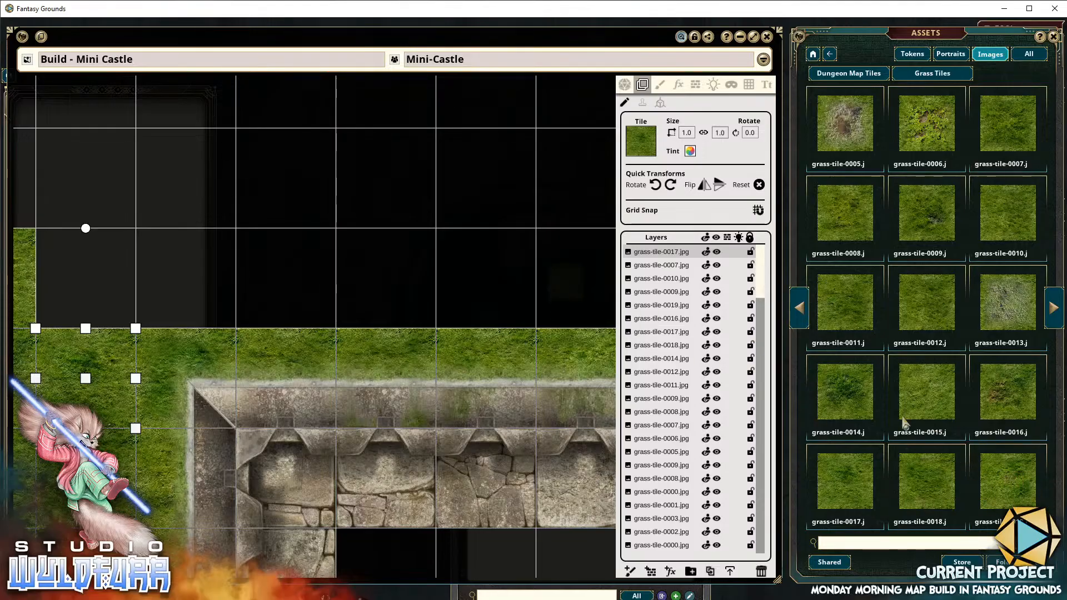
drag(924, 481, 518, 305)
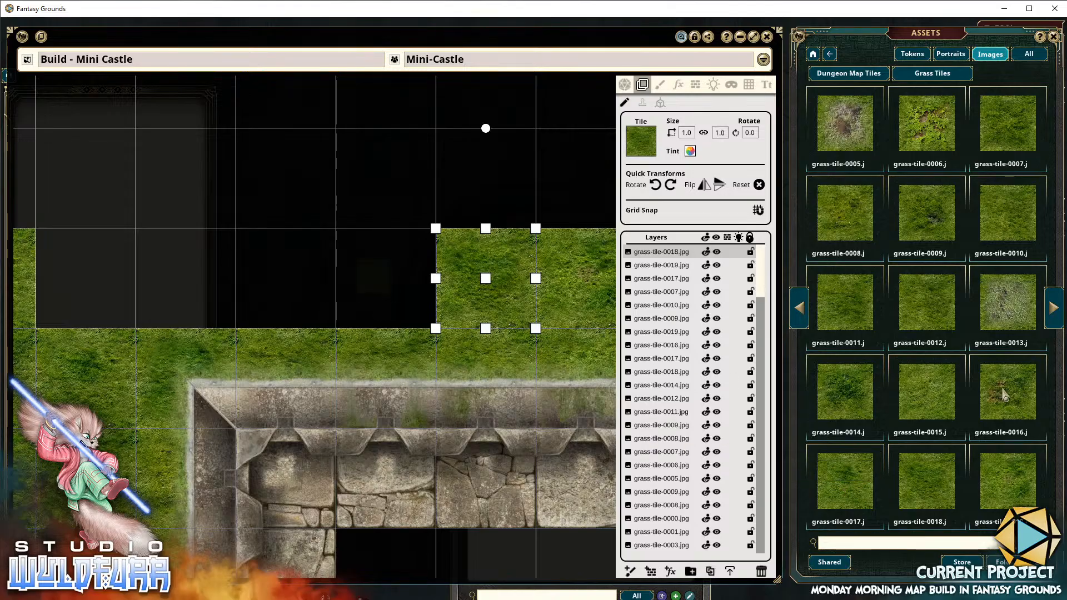
drag(1005, 394, 298, 273)
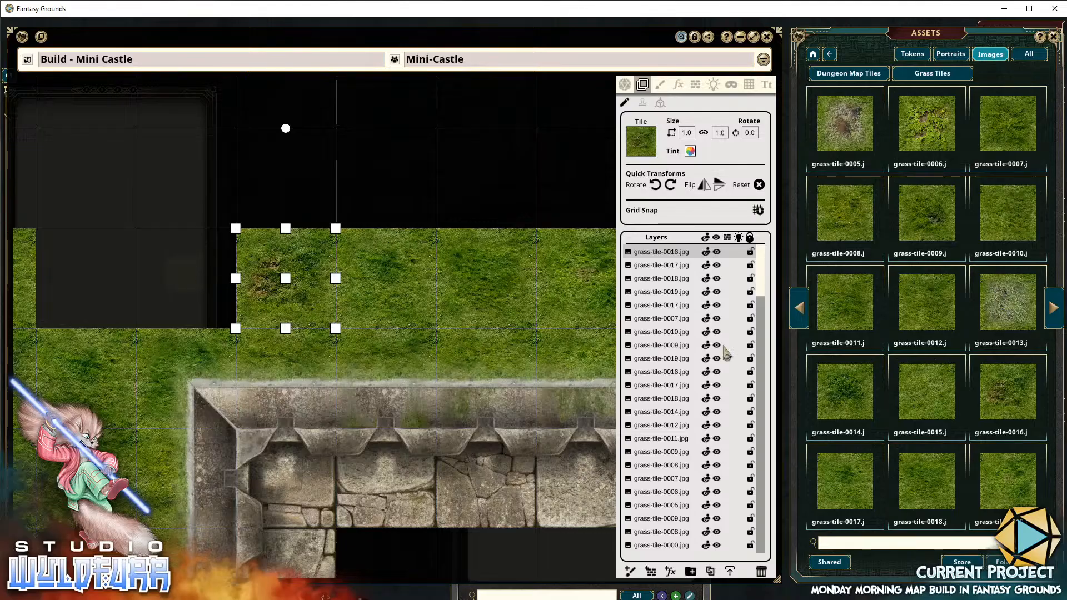
drag(922, 306, 155, 301)
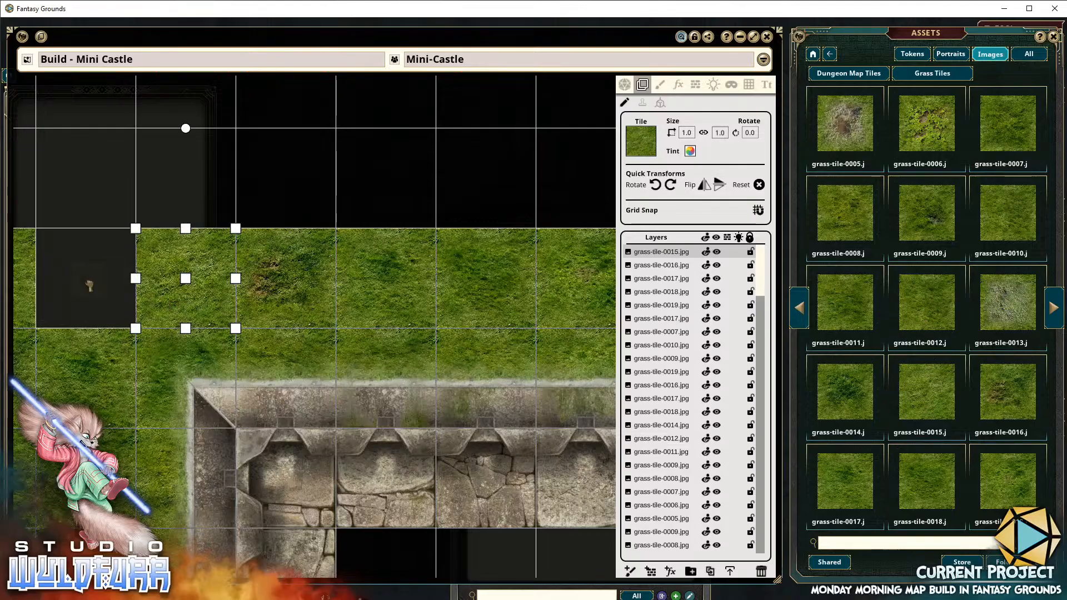
drag(434, 346, 99, 340)
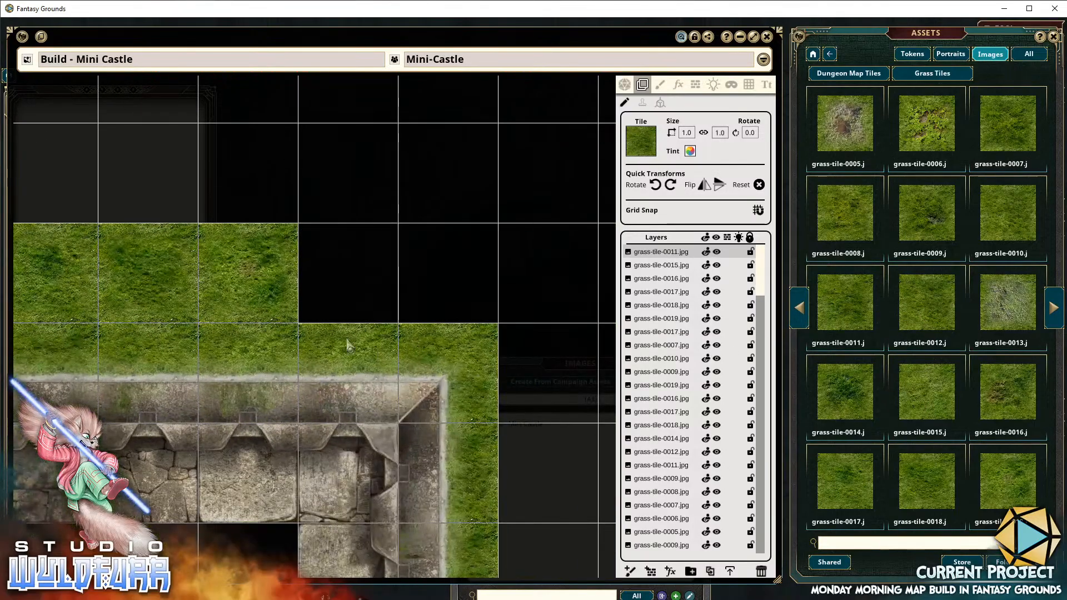
Complete the northern row past the northeast tower's corner with grass tiles 0010, 0009 and 0008
drag(348, 339, 157, 337)
drag(1008, 213, 158, 273)
drag(934, 227, 273, 277)
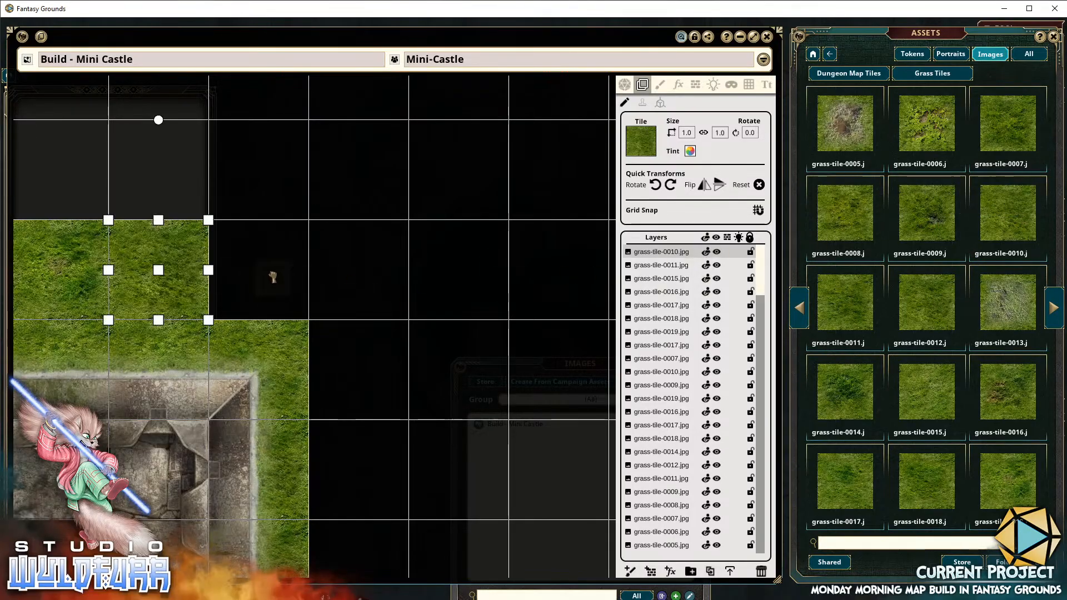
drag(845, 213, 375, 287)
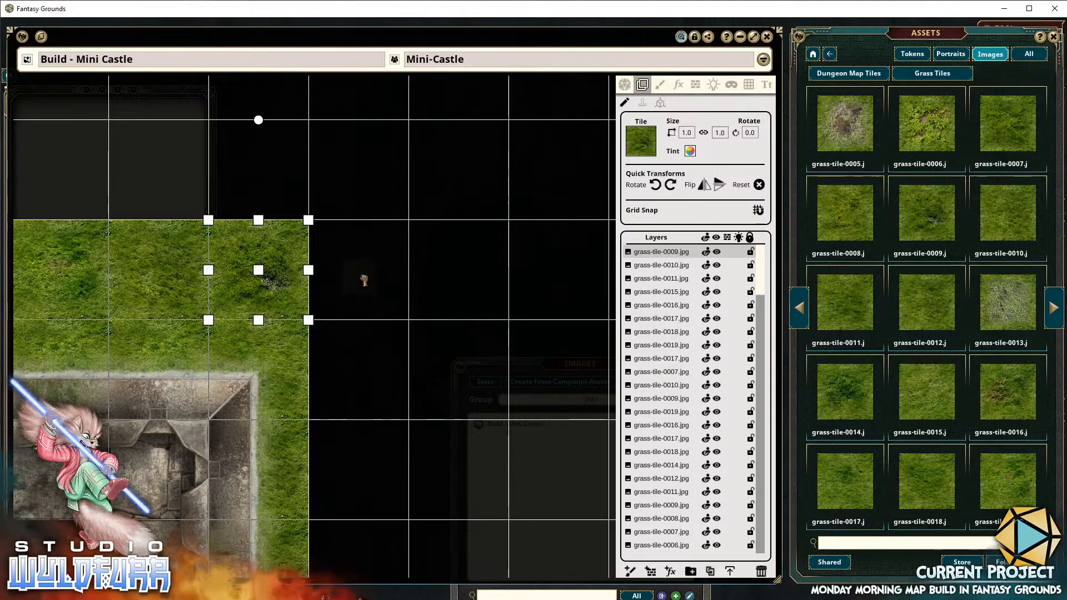
Run a grass column south along the northeast tower's east side with tiles 0011, 0006, 0020, 0007 and 0005
drag(837, 295, 364, 389)
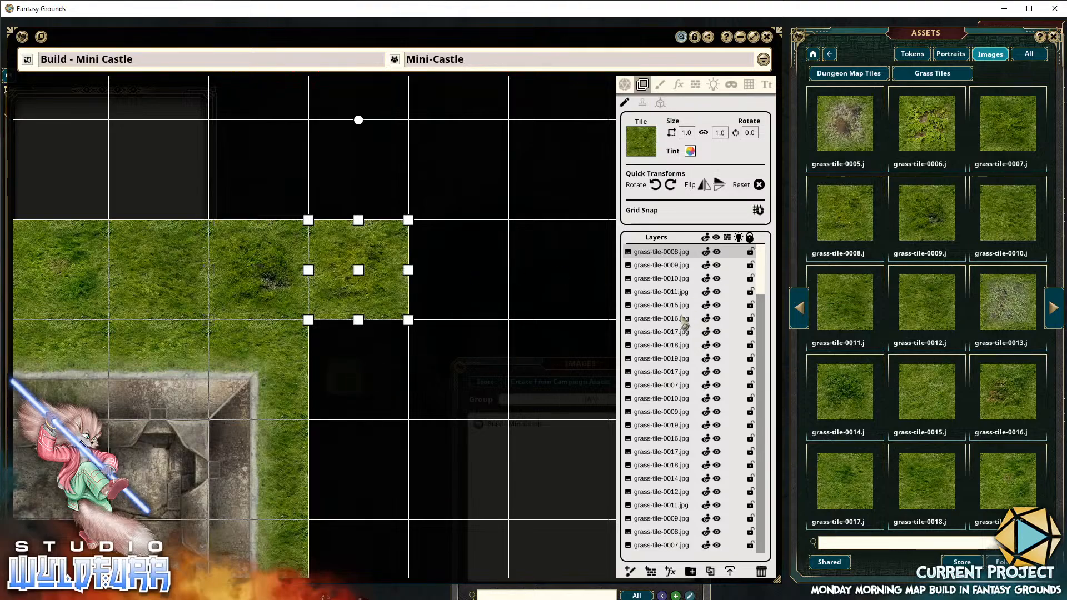
drag(995, 134, 358, 482)
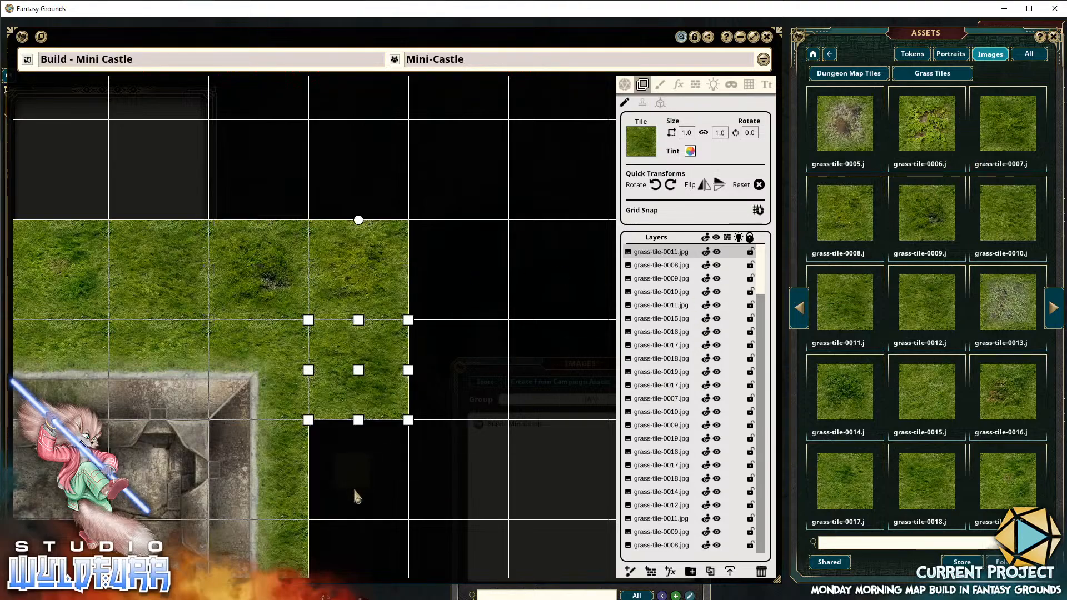
drag(341, 538, 372, 225)
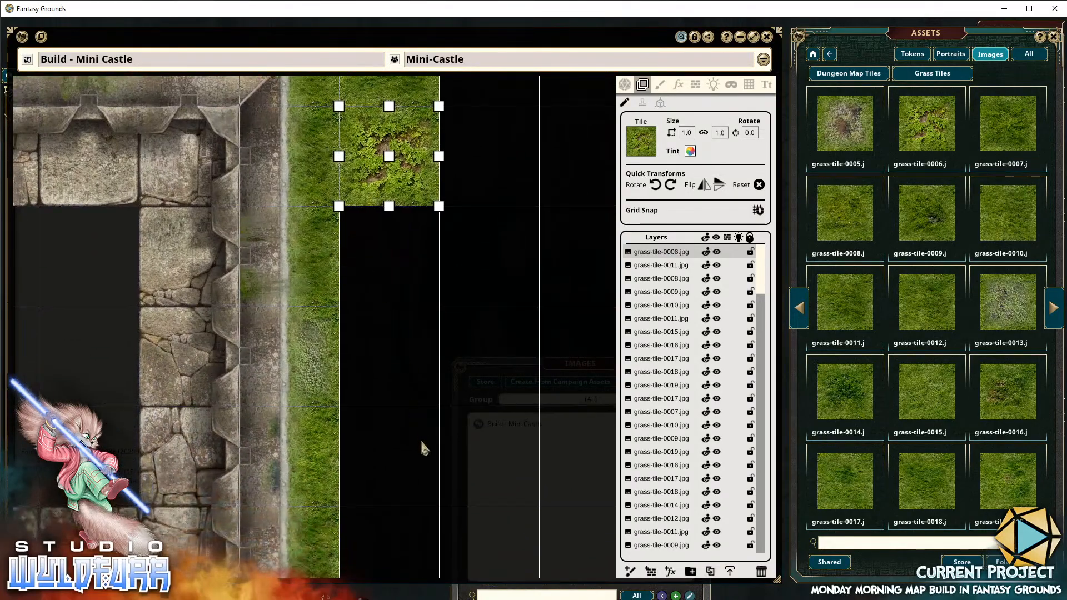
drag(421, 440, 418, 348)
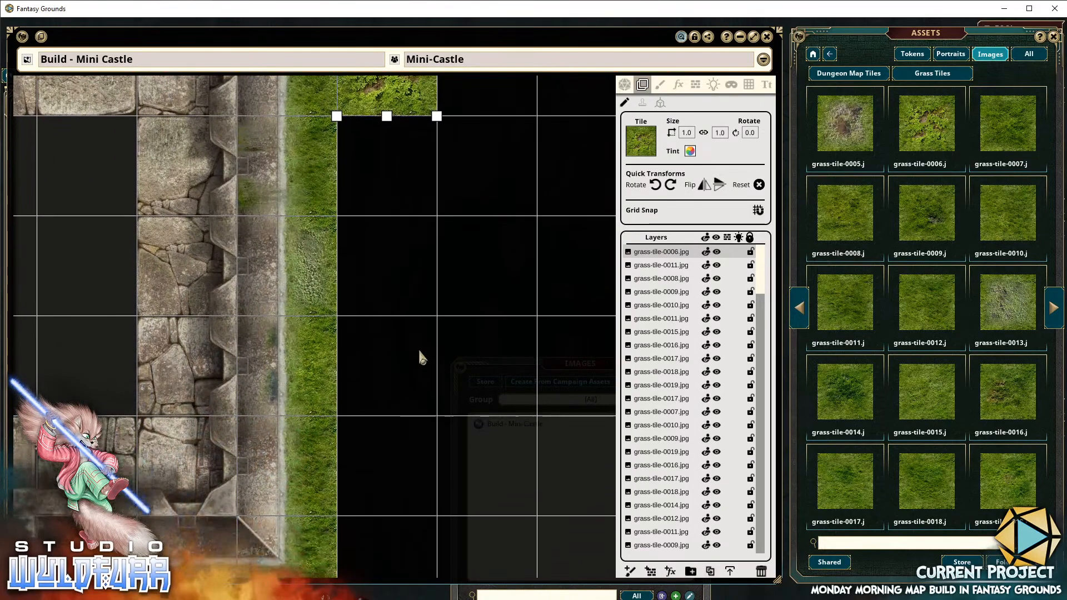
click(1052, 312)
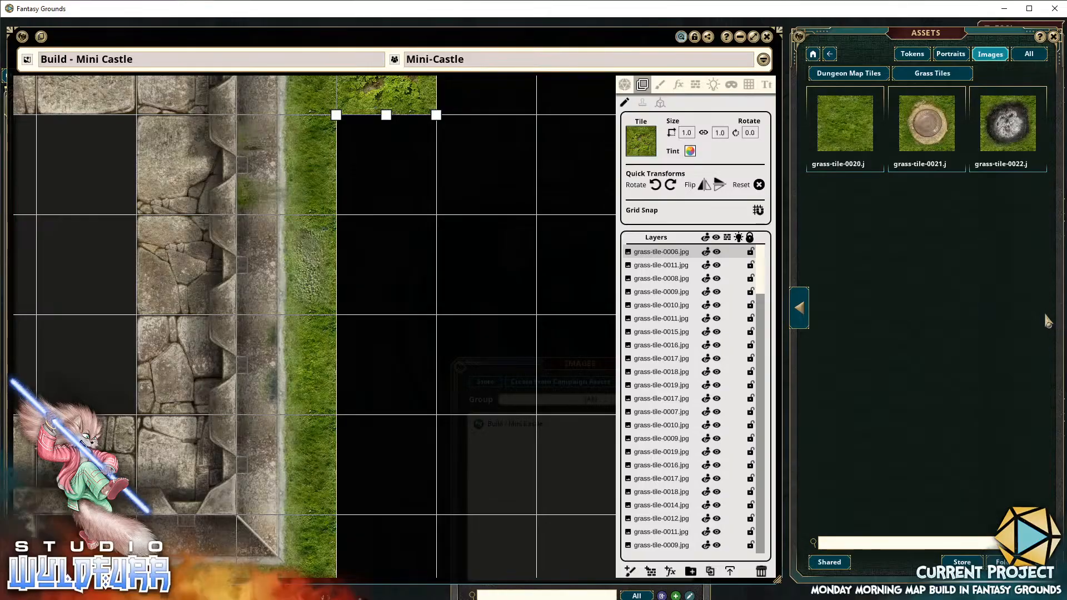
click(375, 189)
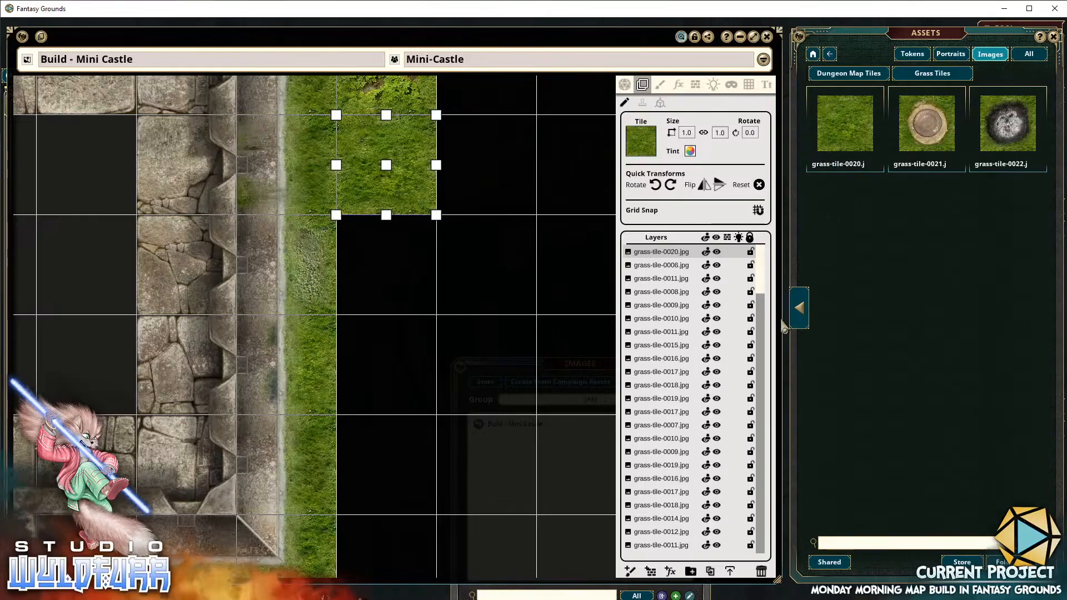
click(799, 308)
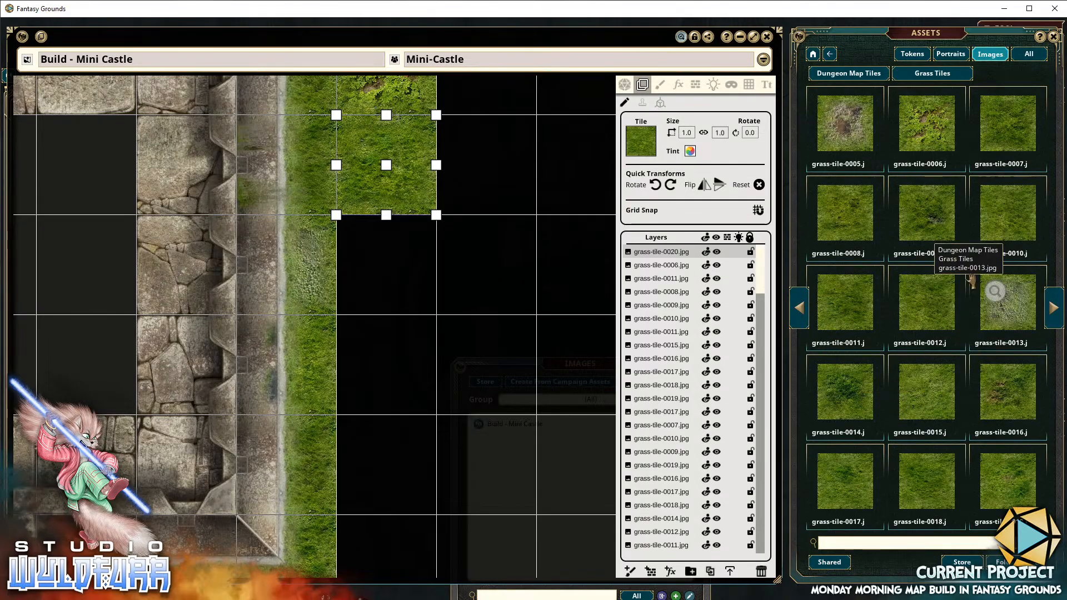
click(403, 262)
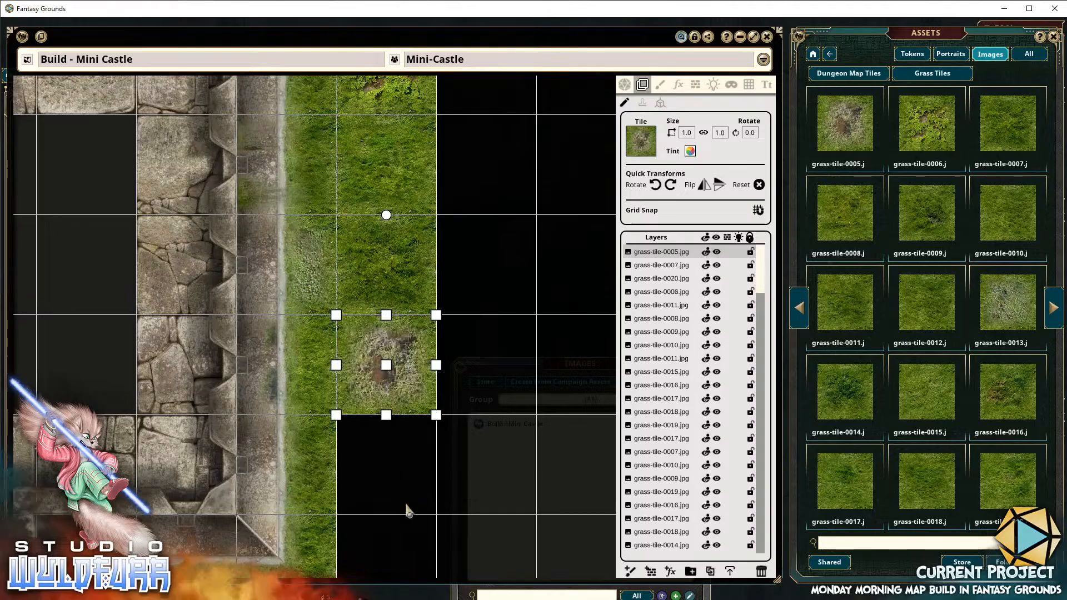
drag(406, 505, 445, 253)
drag(471, 437, 473, 388)
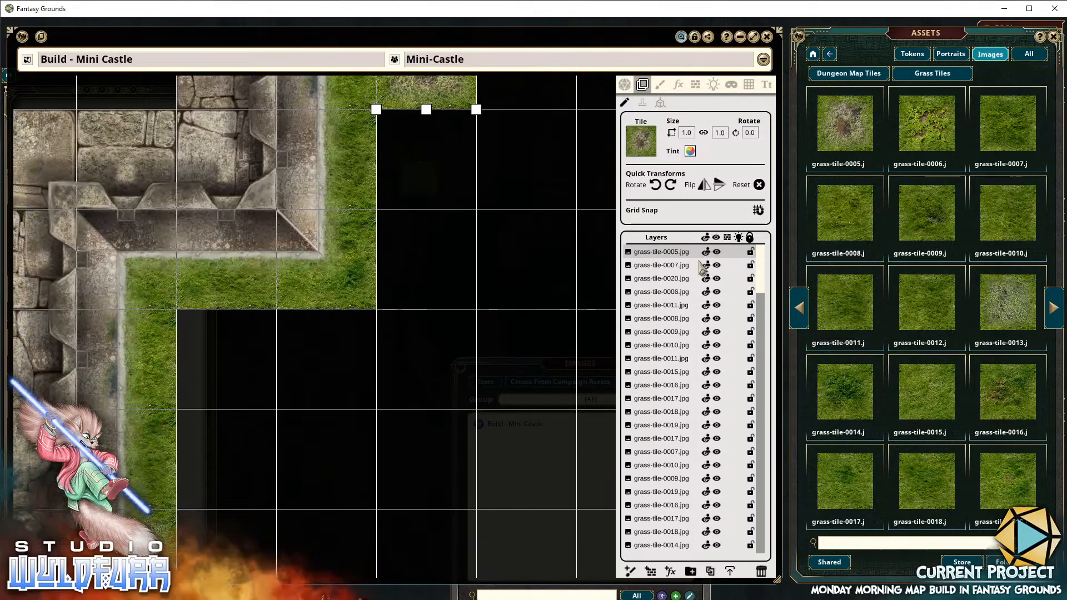
Extend the eastern grass column south with tiles 0009, 0010, 0011 and 0012, and add tiles 0014 and 0016 inside the east recess
click(422, 184)
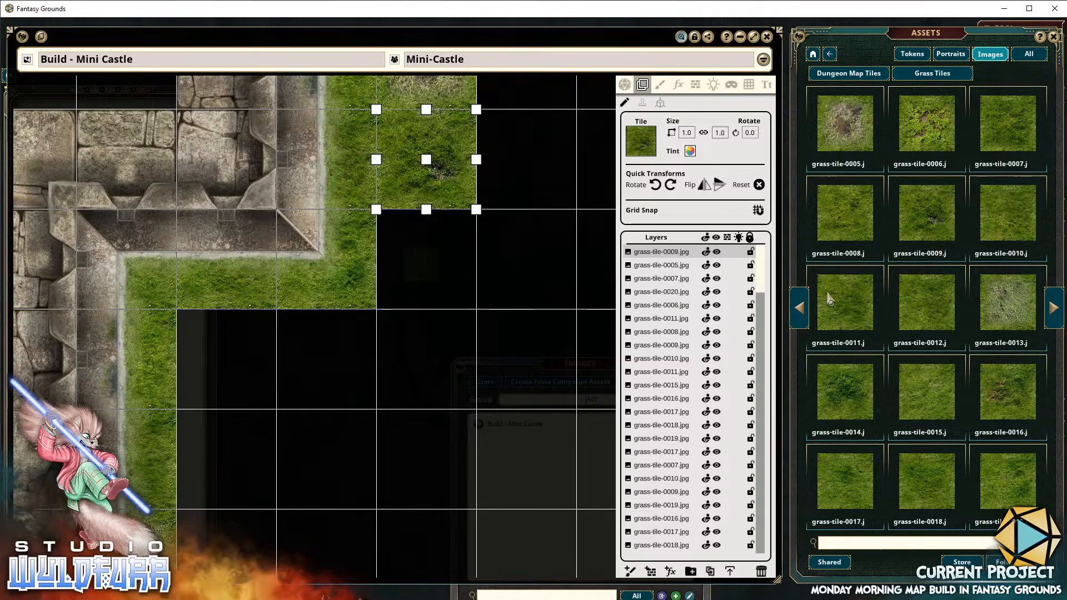
drag(830, 300, 428, 362)
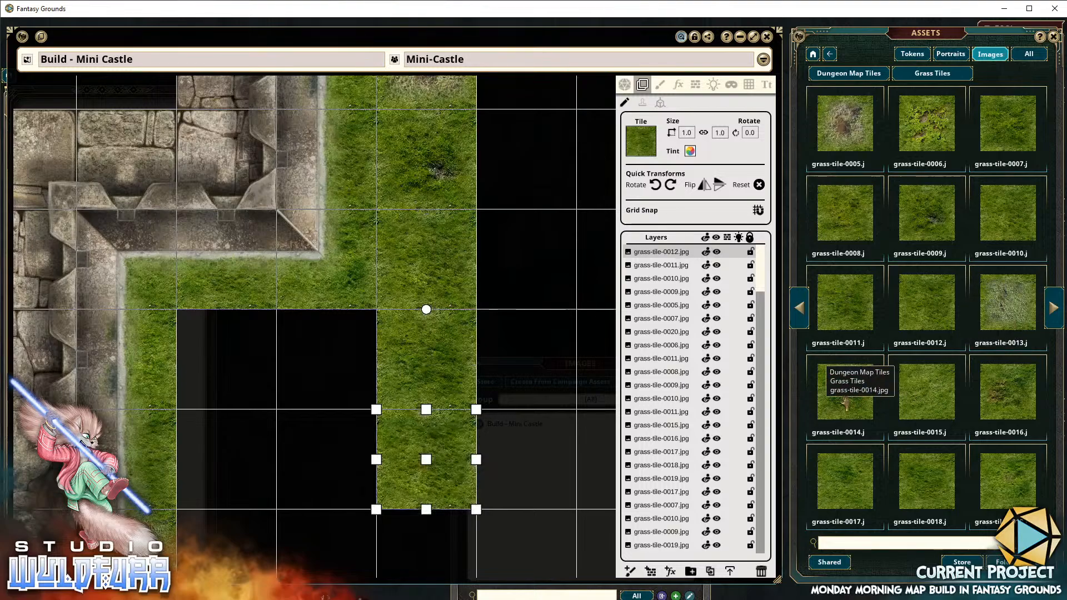
drag(833, 399, 321, 354)
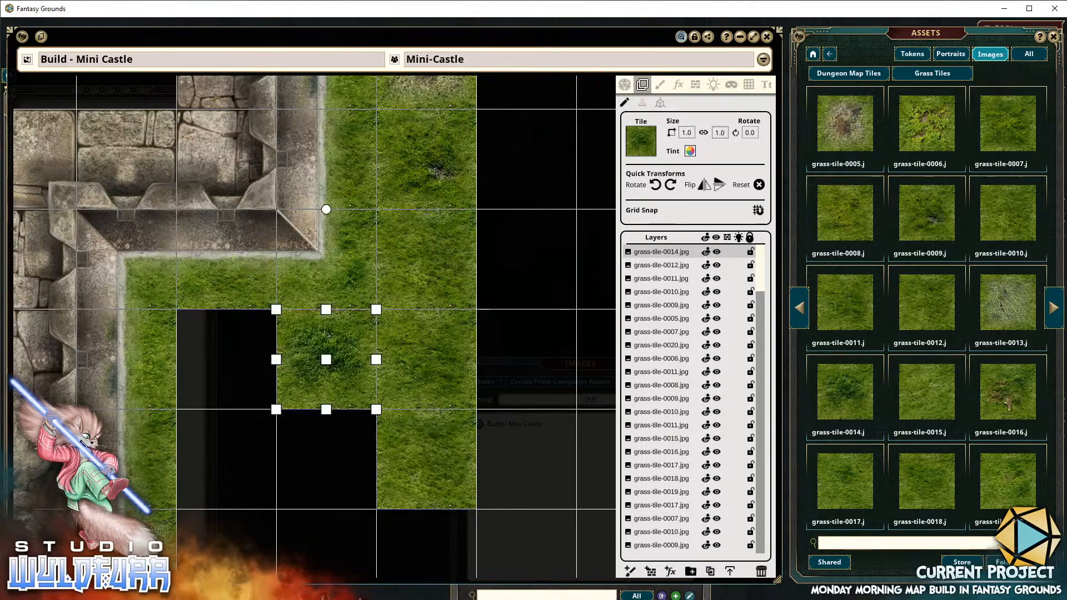
drag(218, 365, 253, 367)
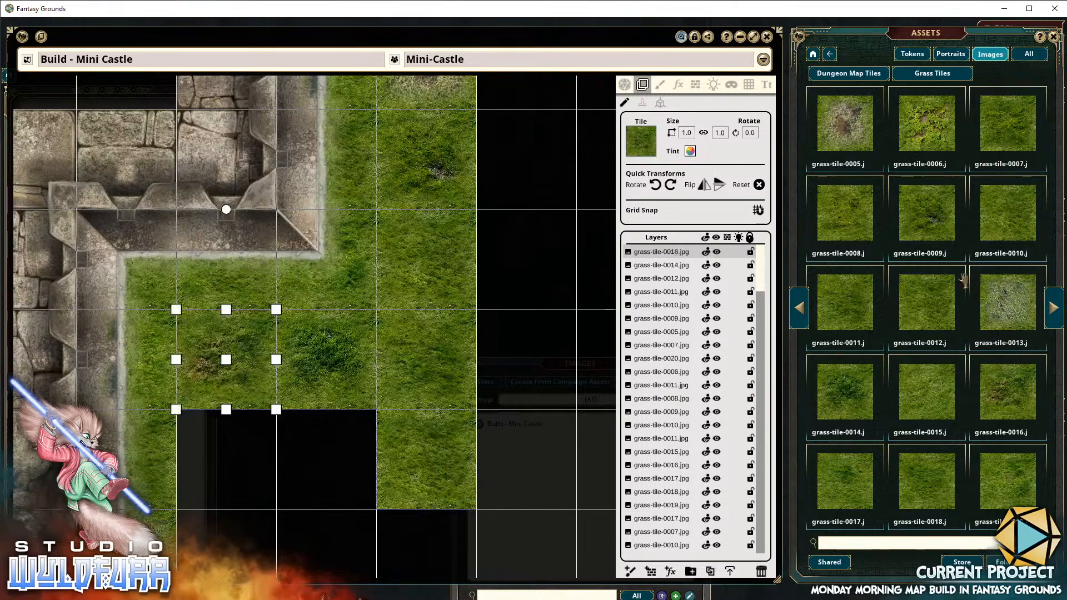
Fill the rest of the east recess with grass tiles 0013, 0018, 0010, 0006 and 0002, and place tile 0000 southeast of it
drag(948, 320, 313, 461)
drag(322, 514, 339, 253)
drag(339, 407, 348, 375)
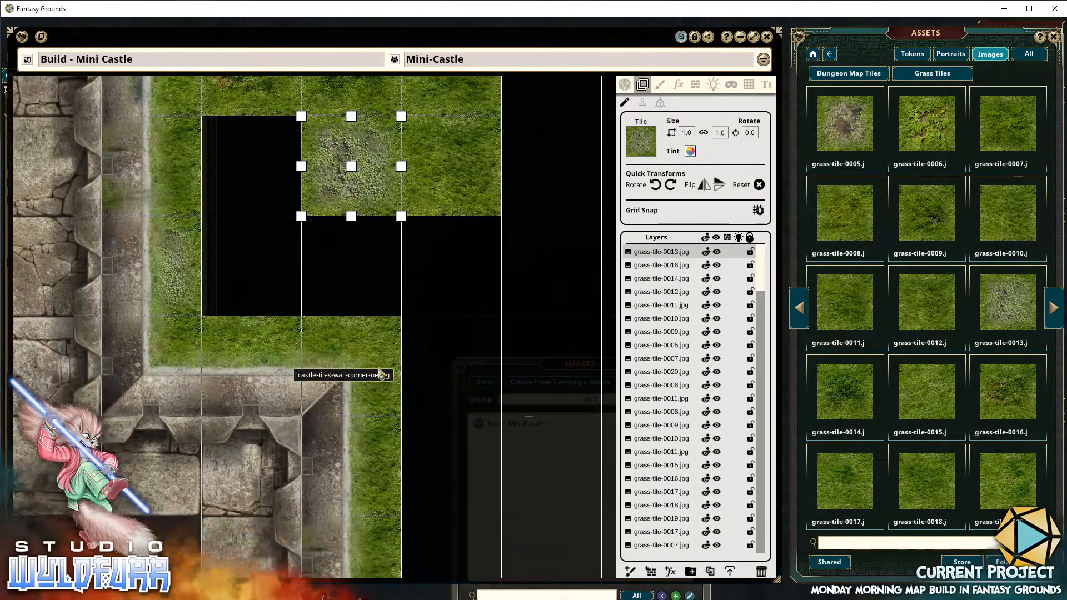
drag(868, 488, 268, 184)
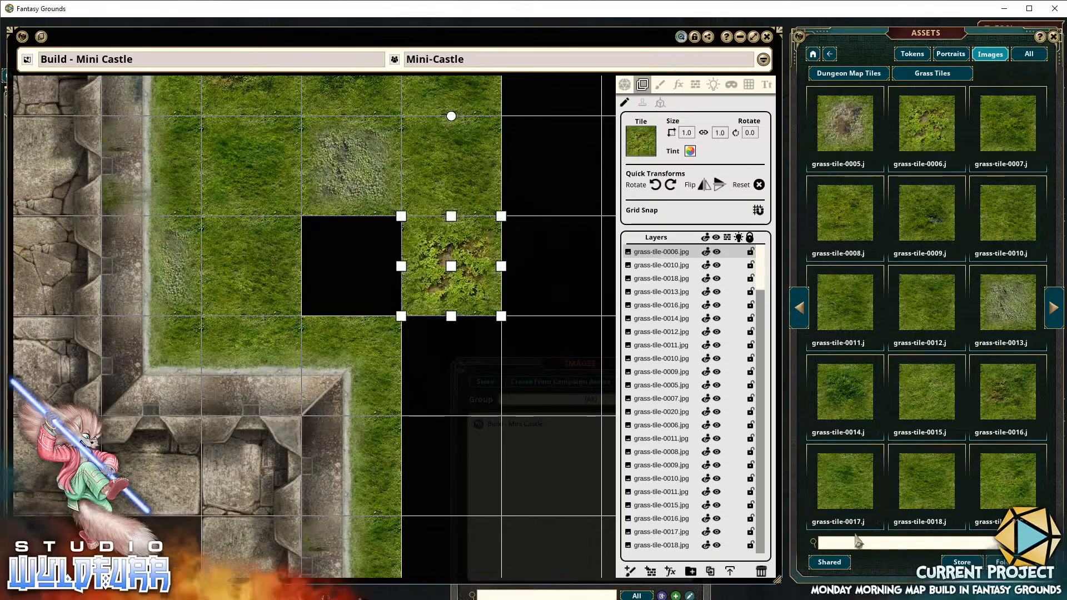
click(804, 303)
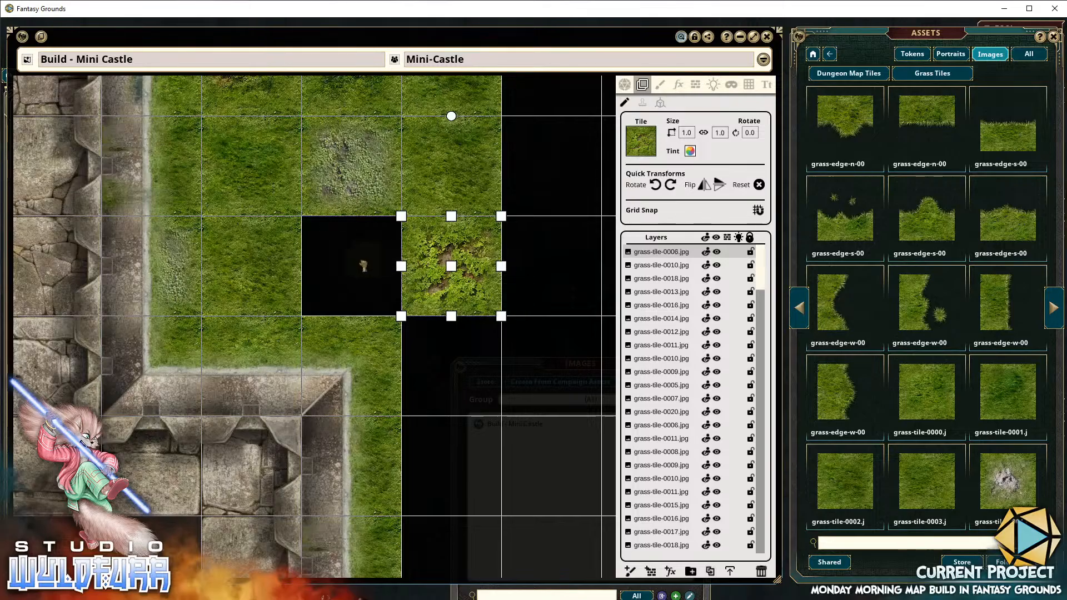
drag(427, 289, 428, 290)
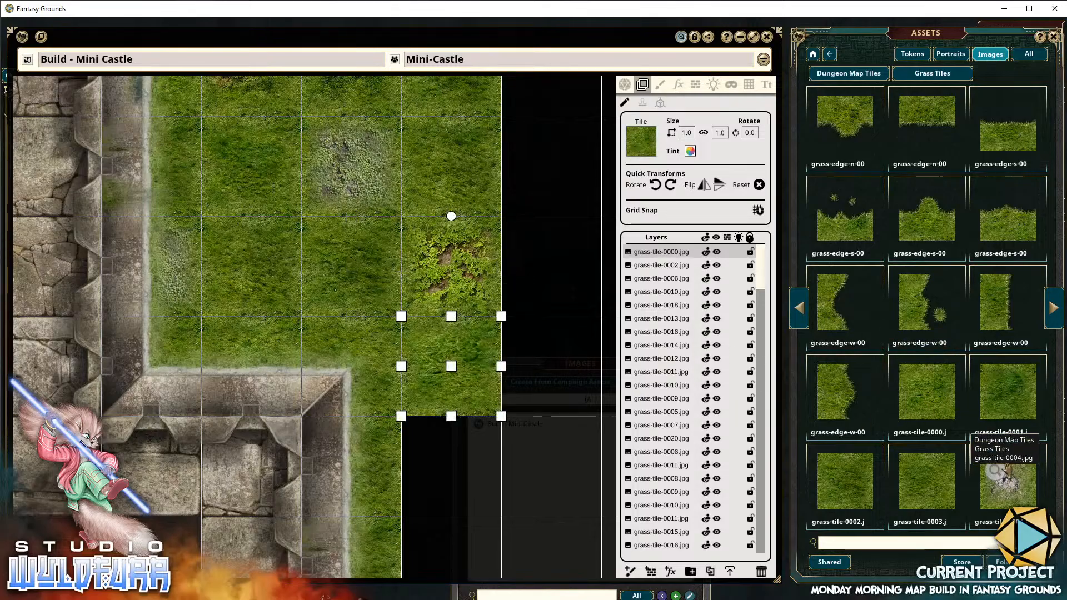
Run grass tiles 0004, 0000, 0001, 0002, 0002 and 0003 south along the southeast tower's east side, aligning the off-grid tile 0002
drag(929, 479, 449, 473)
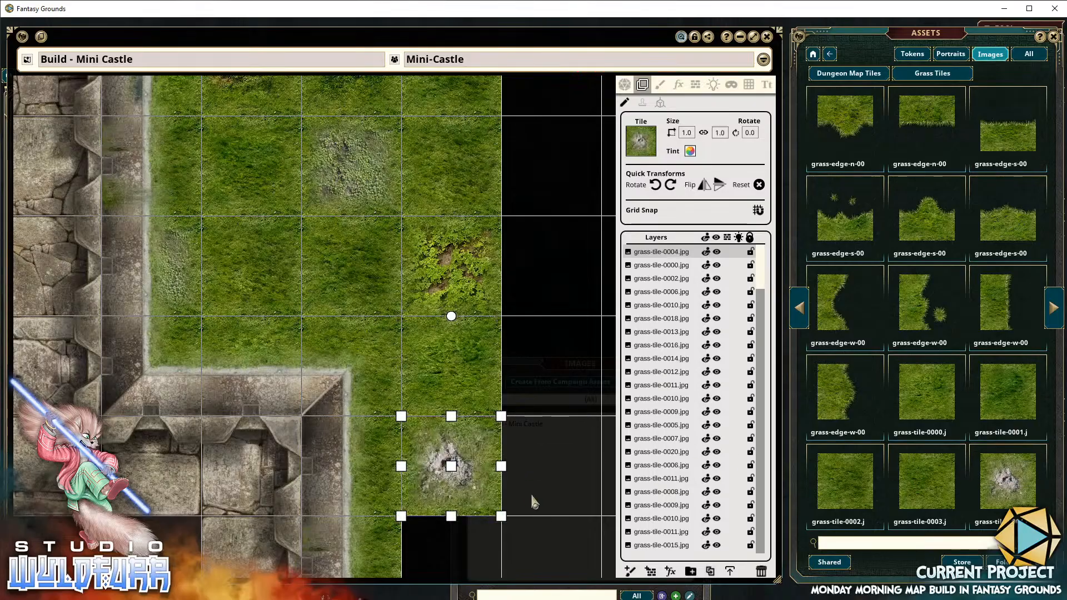
scroll(529, 501, down, 5)
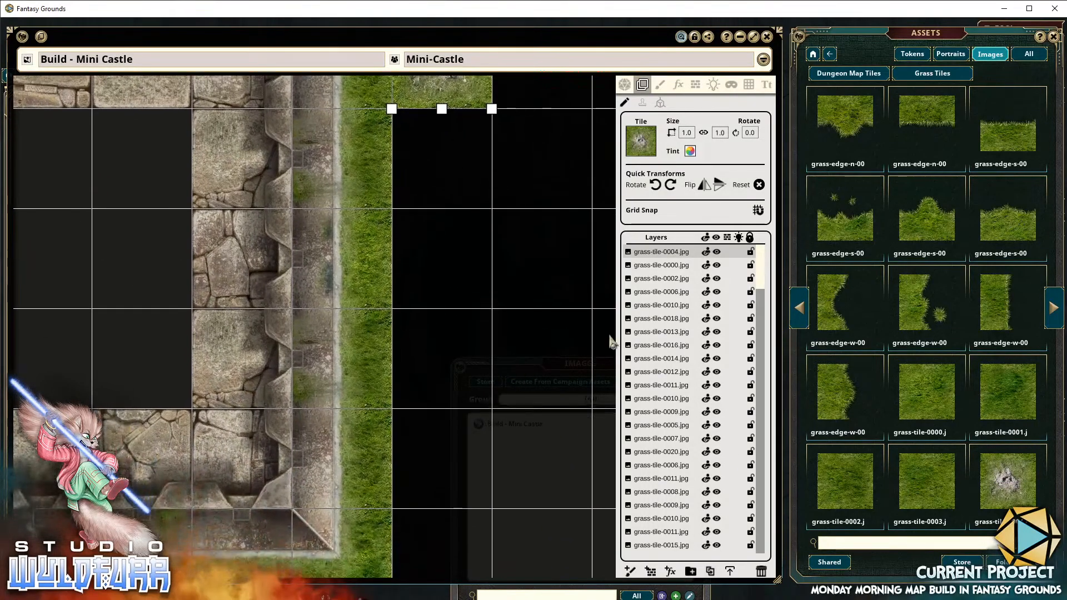
drag(935, 394, 471, 204)
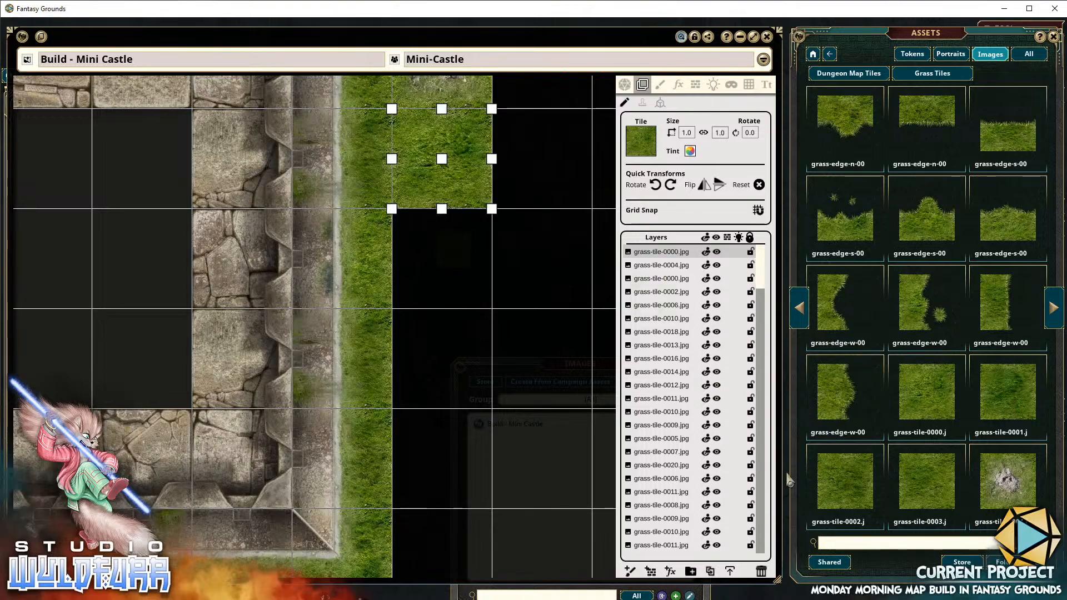
drag(498, 523, 503, 359)
drag(873, 486, 436, 280)
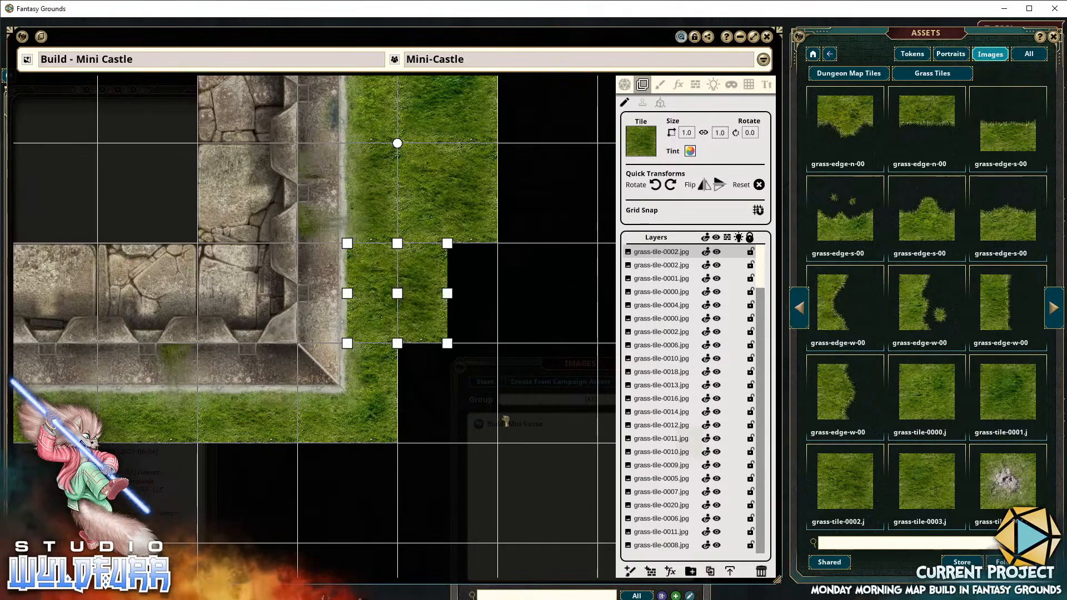
drag(425, 303, 485, 305)
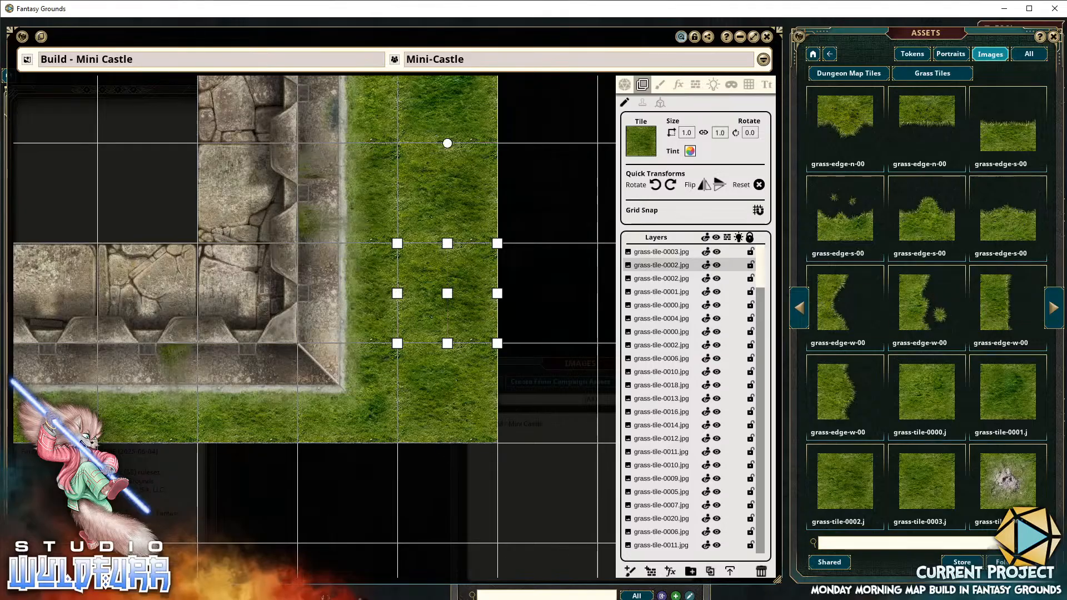
Fill the row south of the southeast tower with grass tiles 0007, 0017, 0008, 0018, 0010, 0015 and 0012
click(1062, 312)
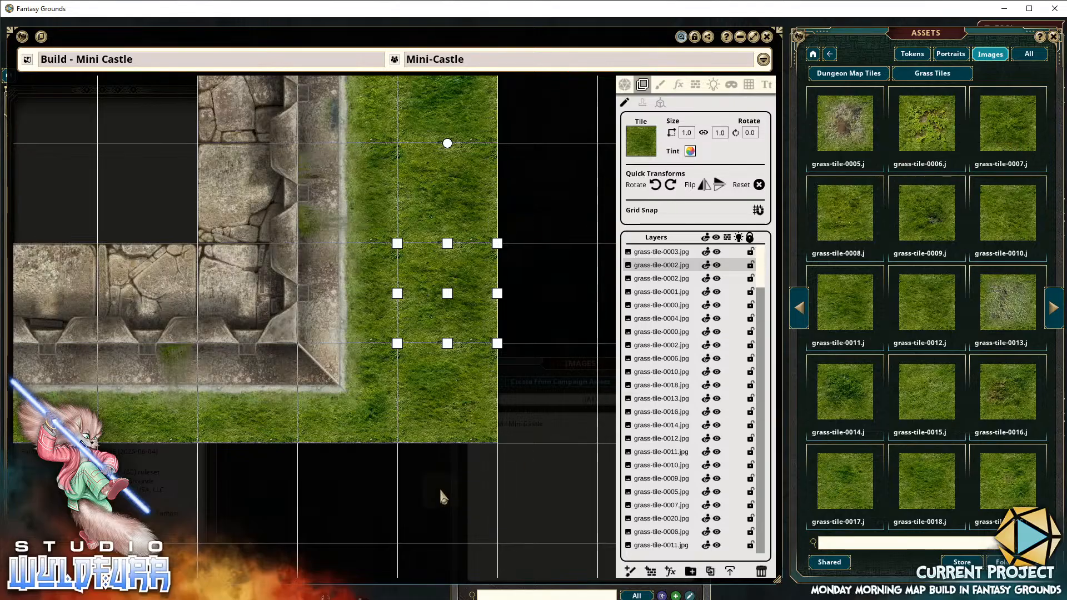
drag(825, 482, 350, 489)
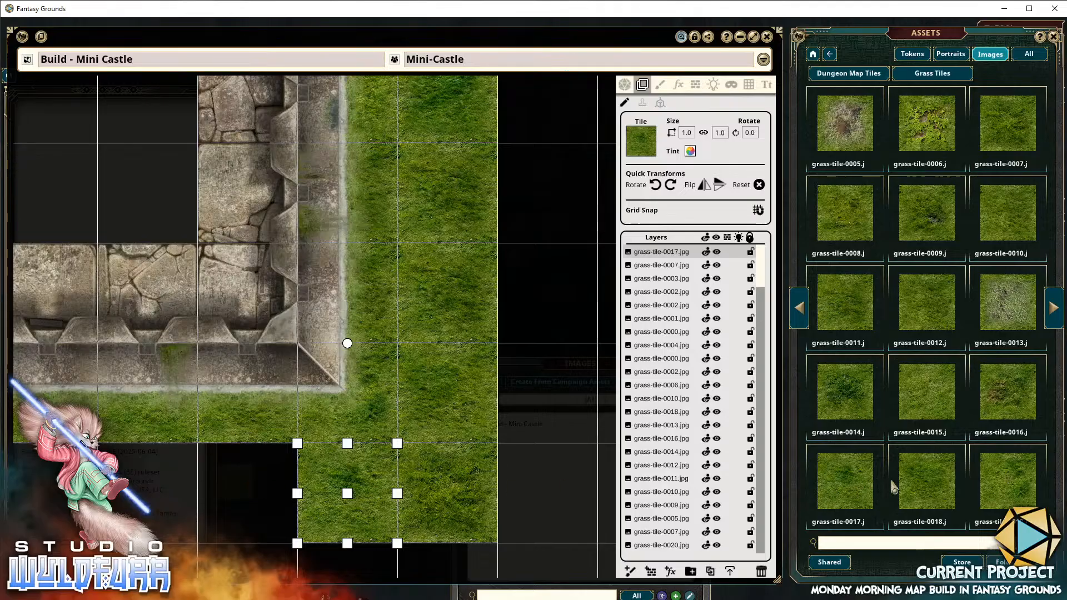
drag(893, 488, 566, 438)
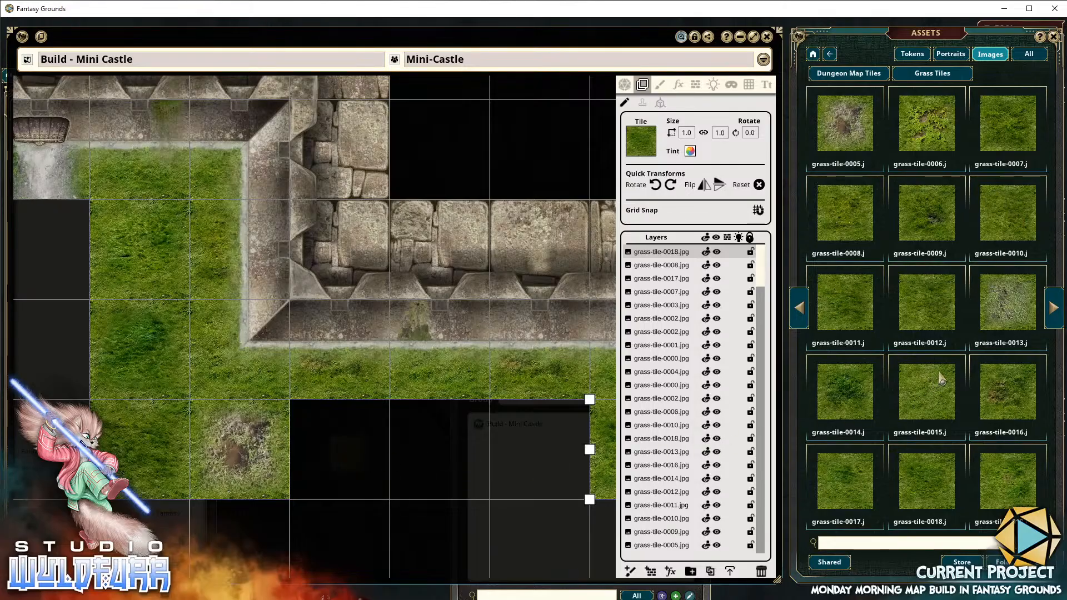
drag(942, 379, 340, 449)
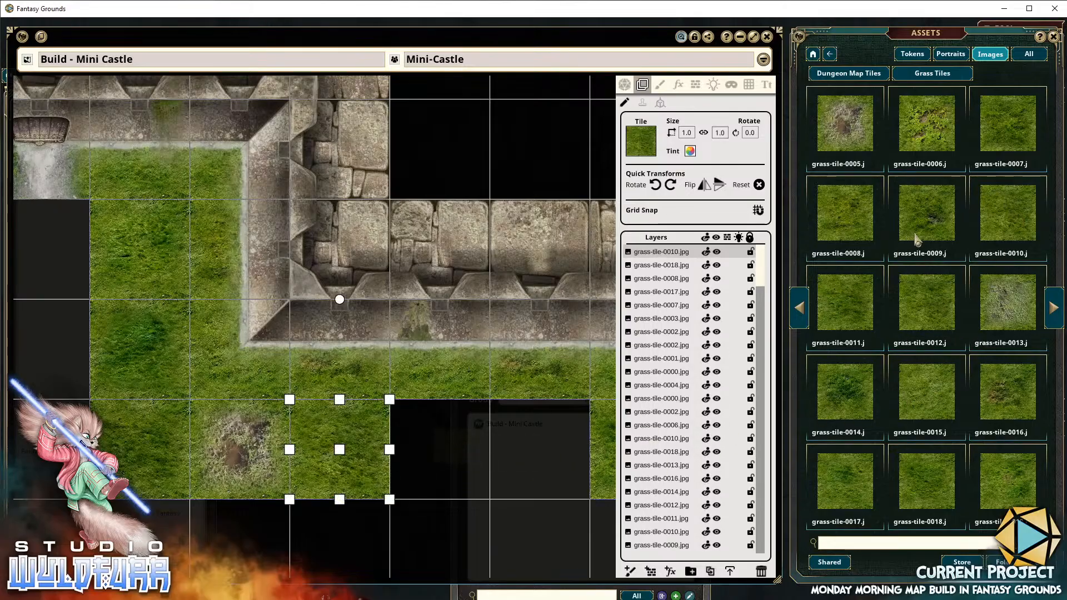
drag(928, 303, 533, 448)
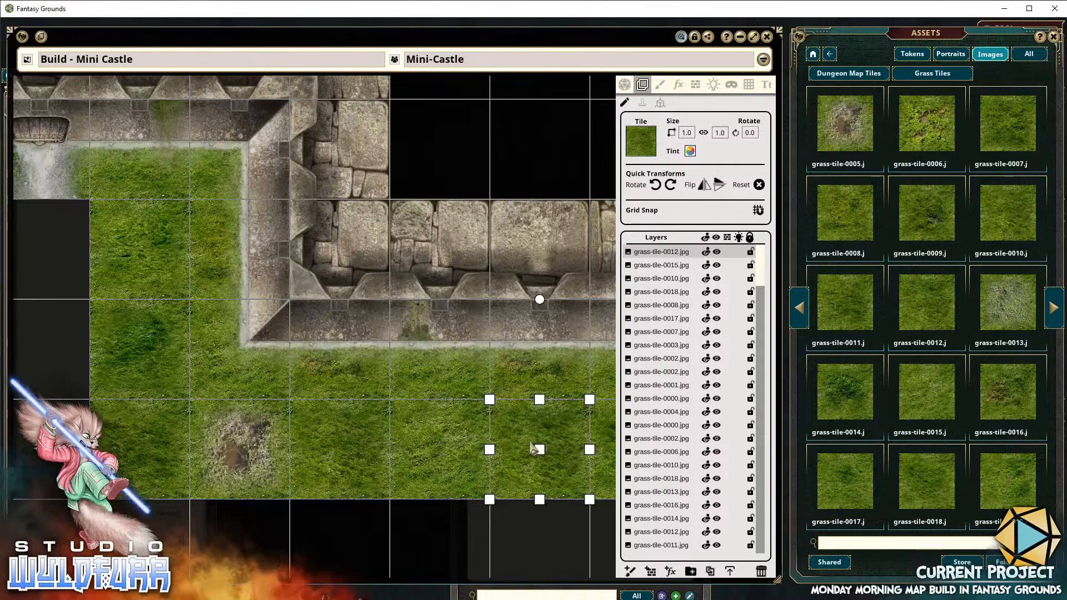
Lay a footpath south from the southern gate through the gap in the grass with Footpath Tiles path-ns-0000, path-ns-0002 and path-ns-0000
scroll(532, 448, down, 5)
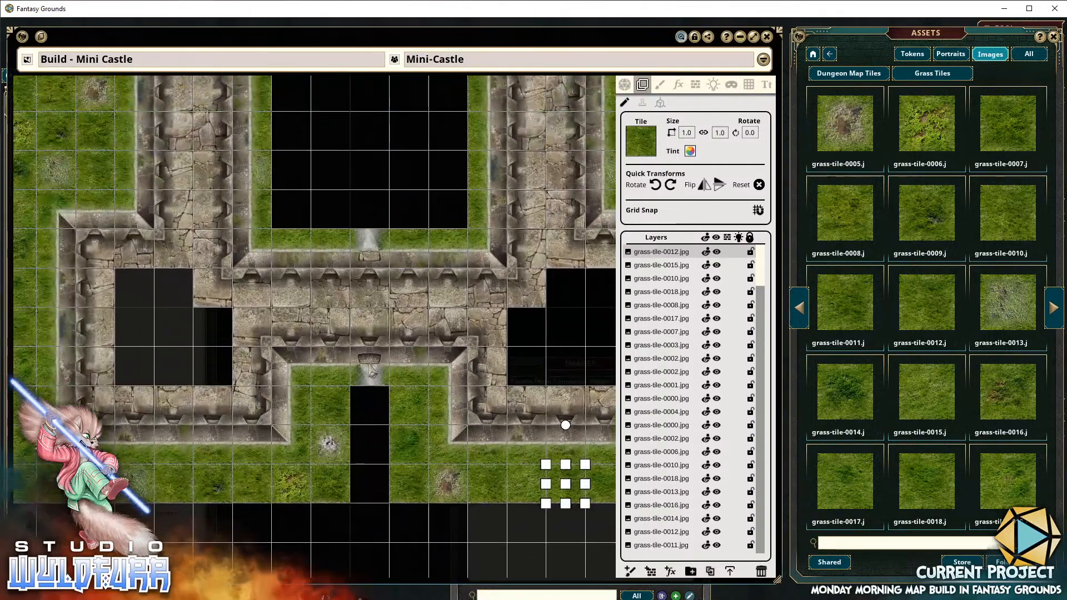
scroll(371, 367, down, 5)
drag(357, 215, 348, 246)
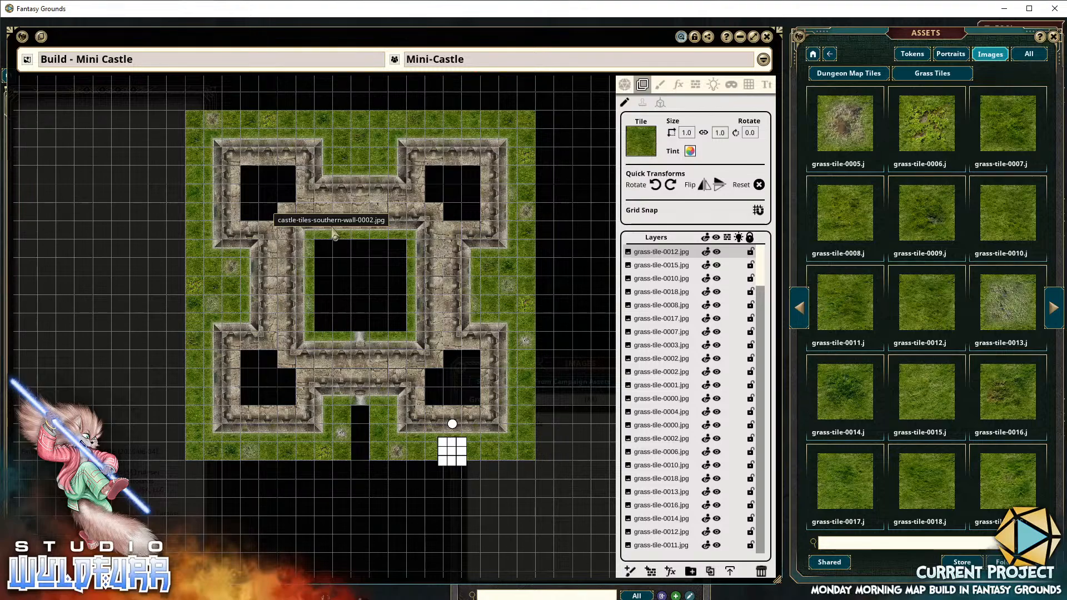
click(353, 460)
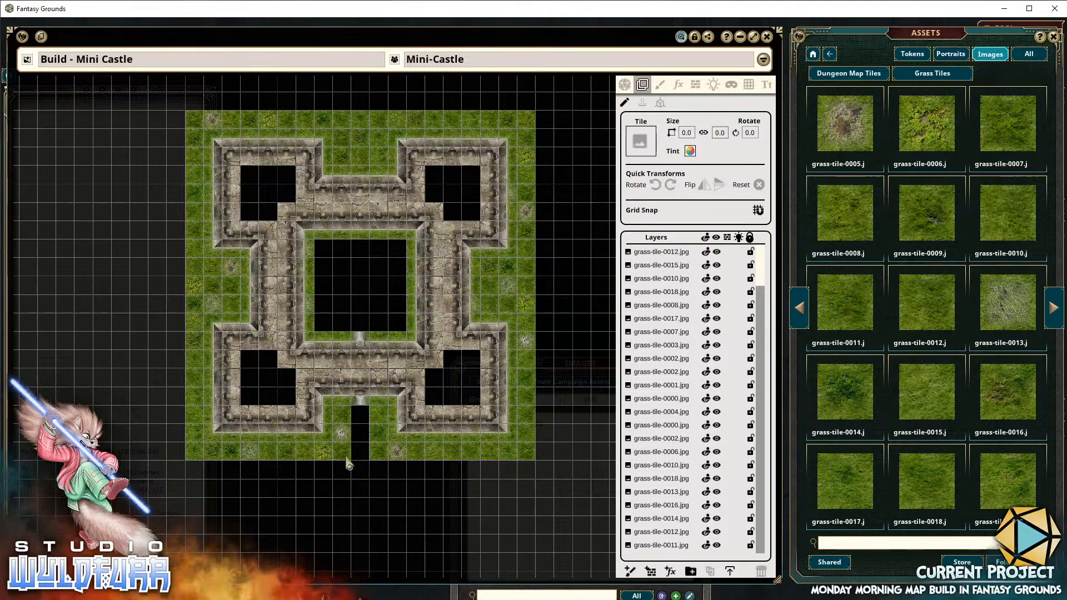
scroll(356, 444, up, 10)
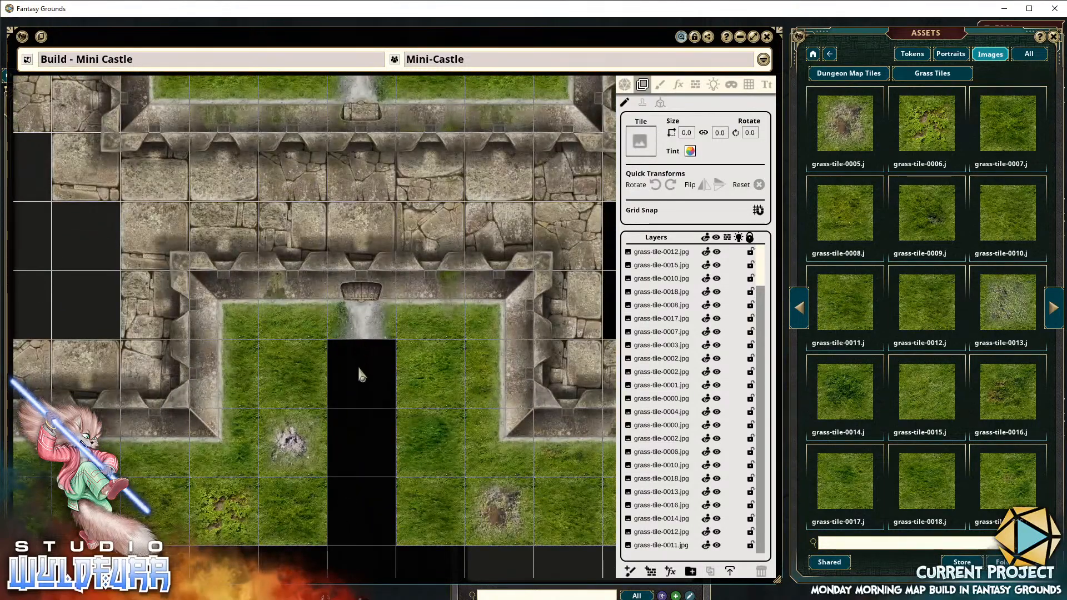
click(879, 74)
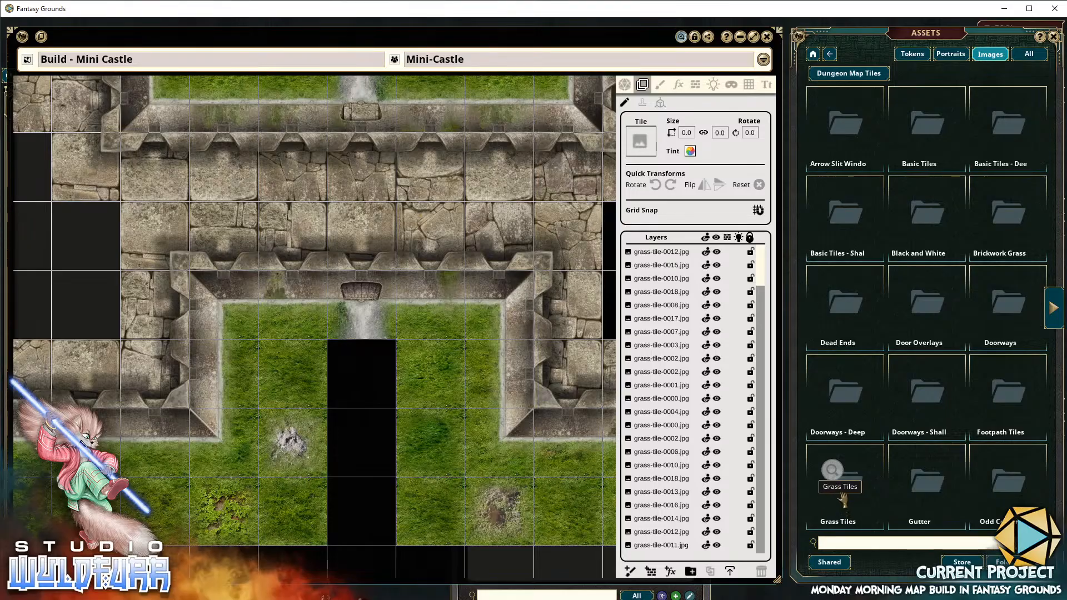
click(999, 398)
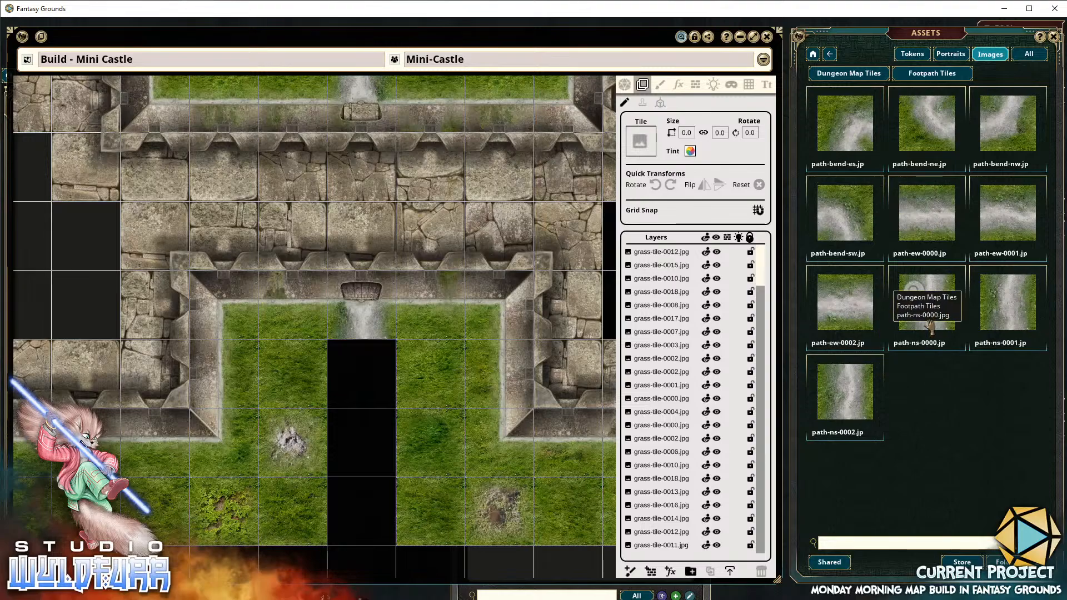
drag(928, 313, 373, 371)
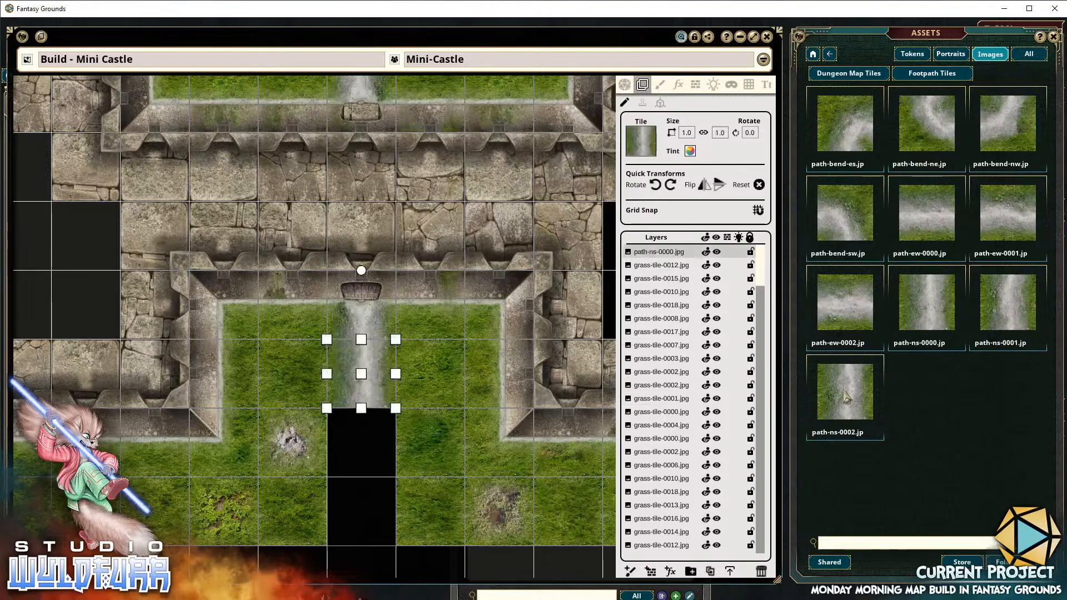
drag(905, 370, 942, 367)
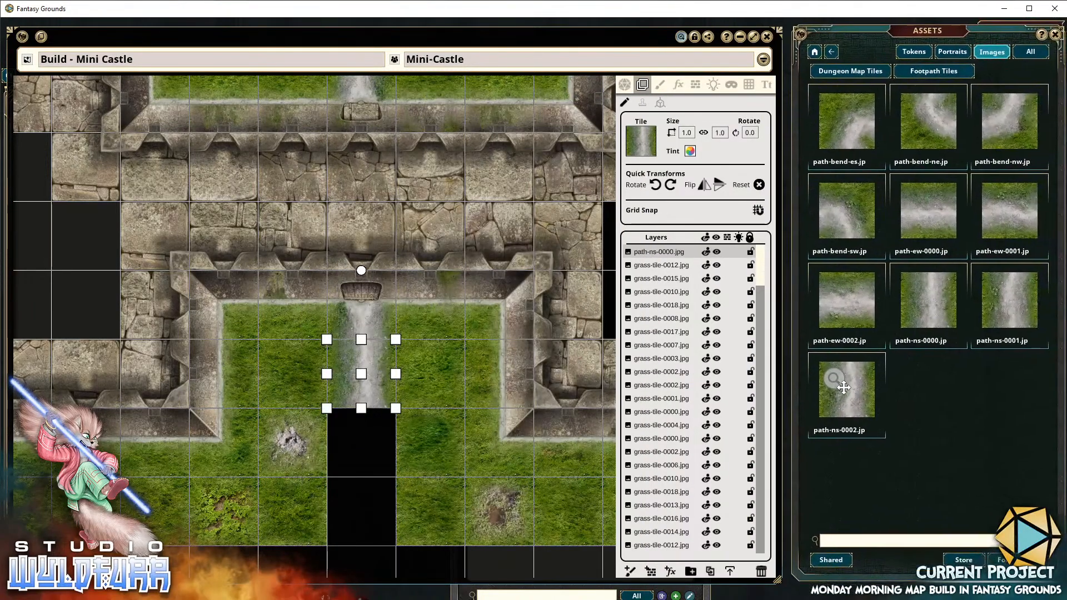
drag(848, 403, 381, 445)
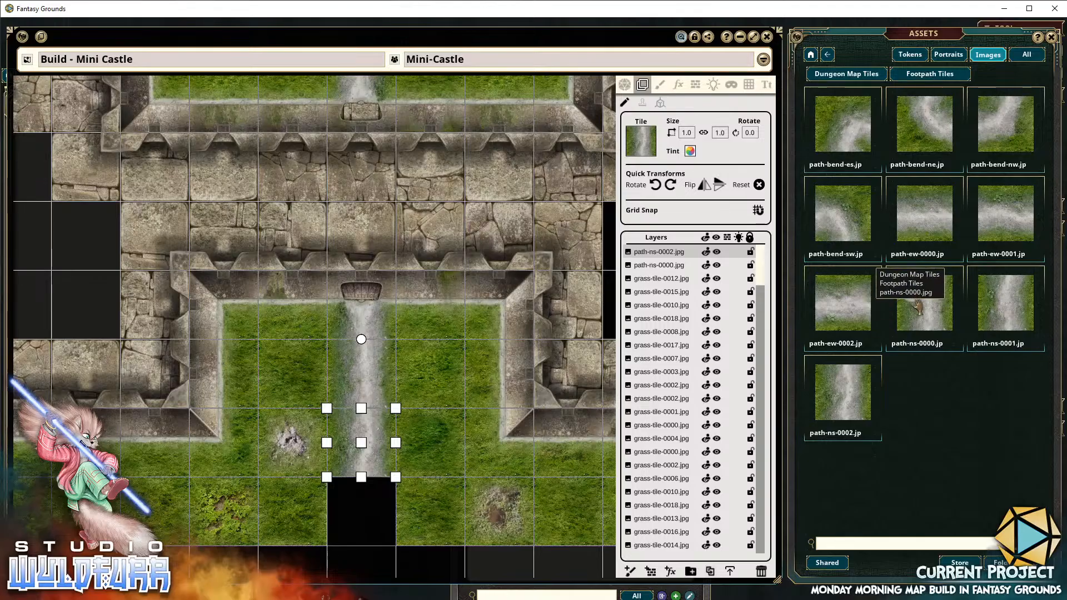
drag(333, 529, 384, 528)
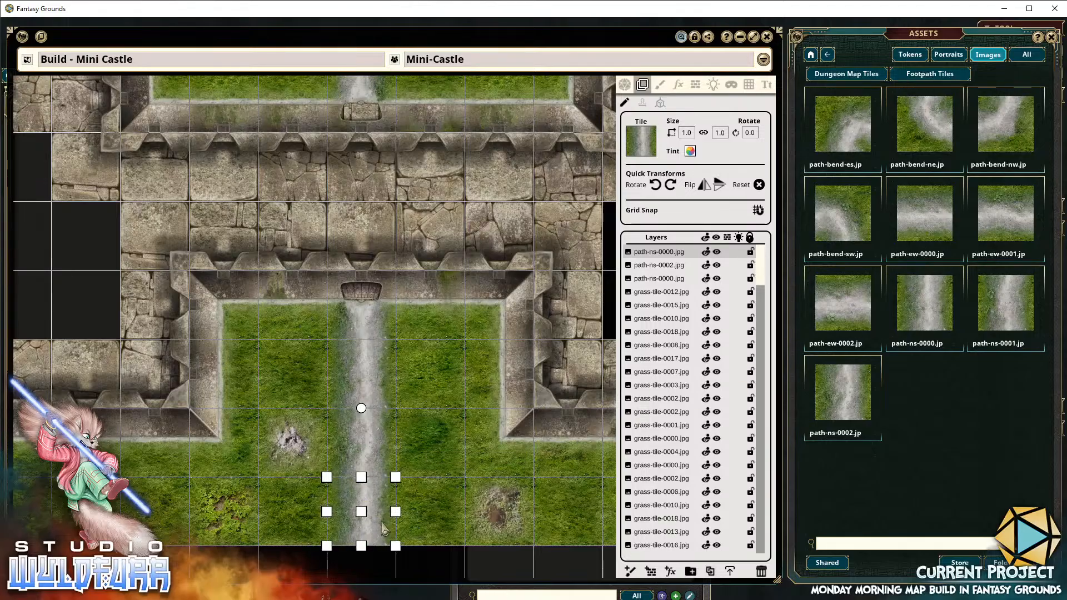
click(364, 572)
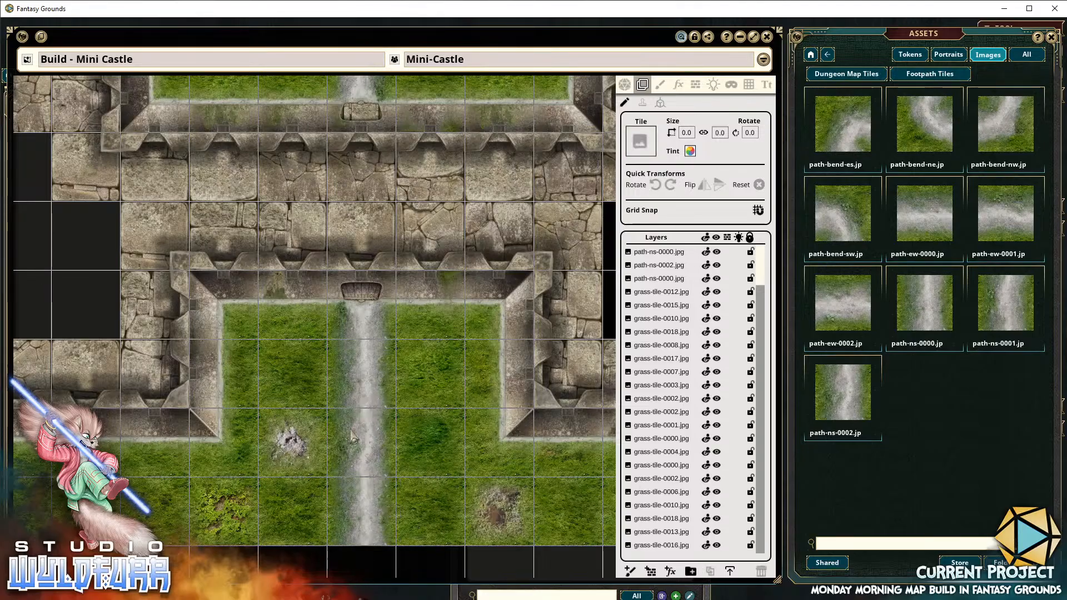
Hide the map's grid and inspect the castle walls, towers and surrounding grass without it
click(750, 86)
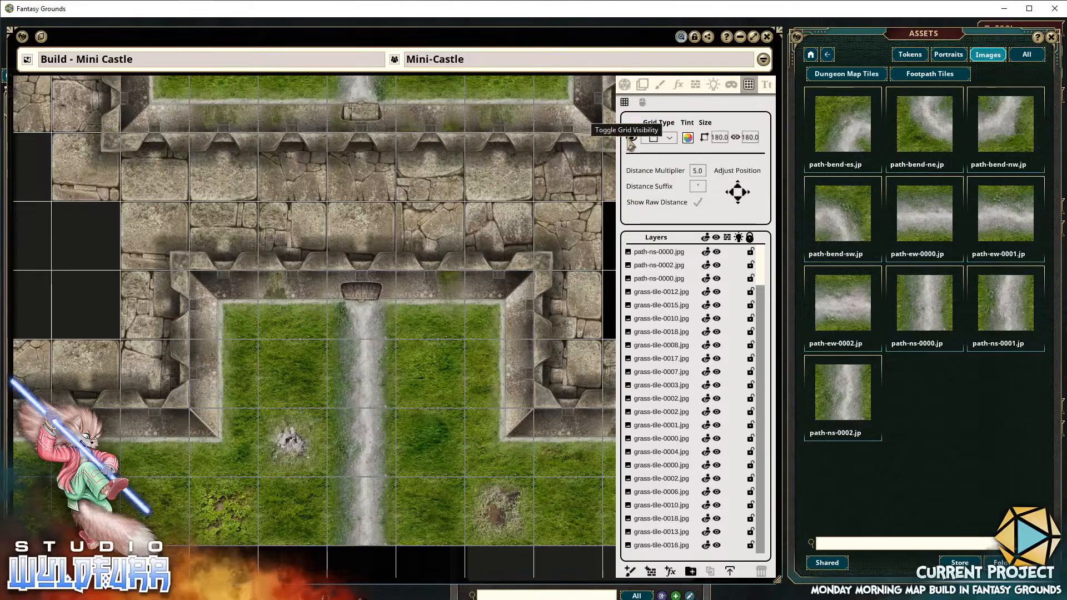
click(632, 138)
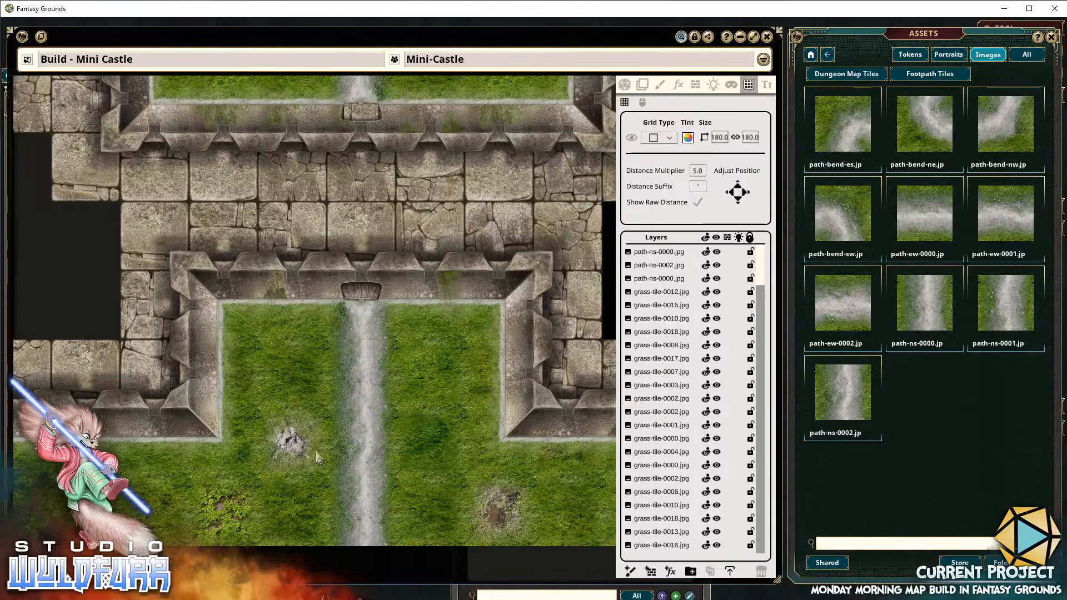
drag(323, 445, 222, 456)
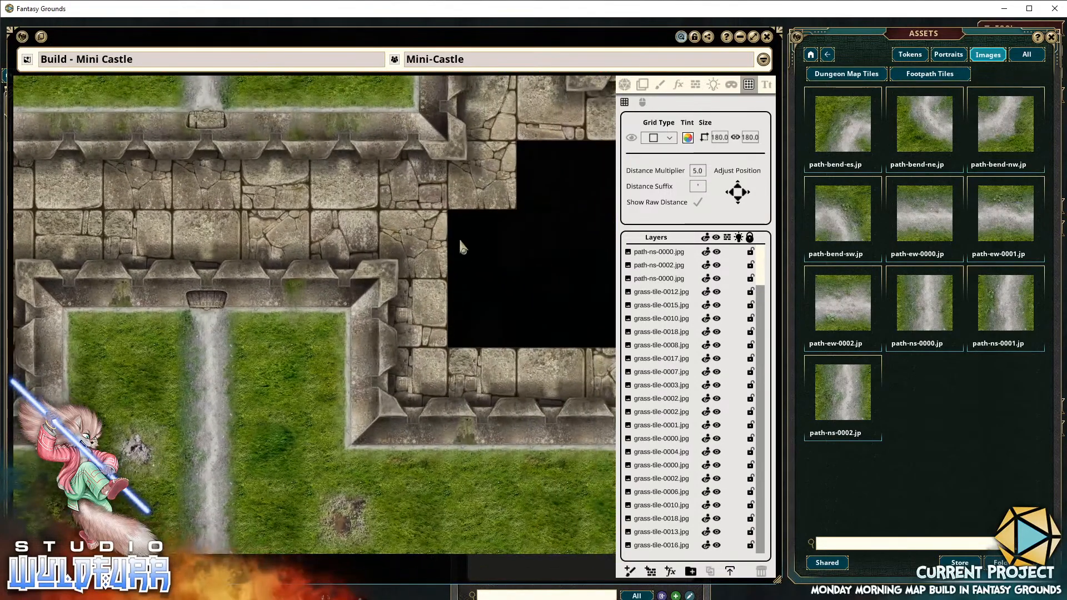
drag(462, 246, 413, 309)
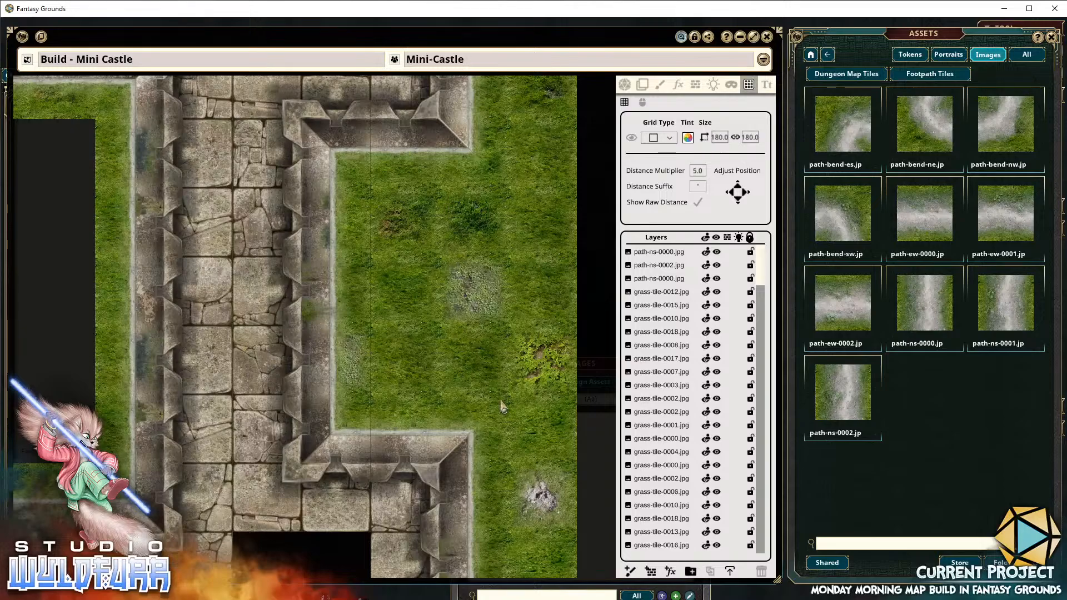
drag(222, 415, 472, 320)
drag(273, 413, 521, 235)
drag(266, 438, 415, 305)
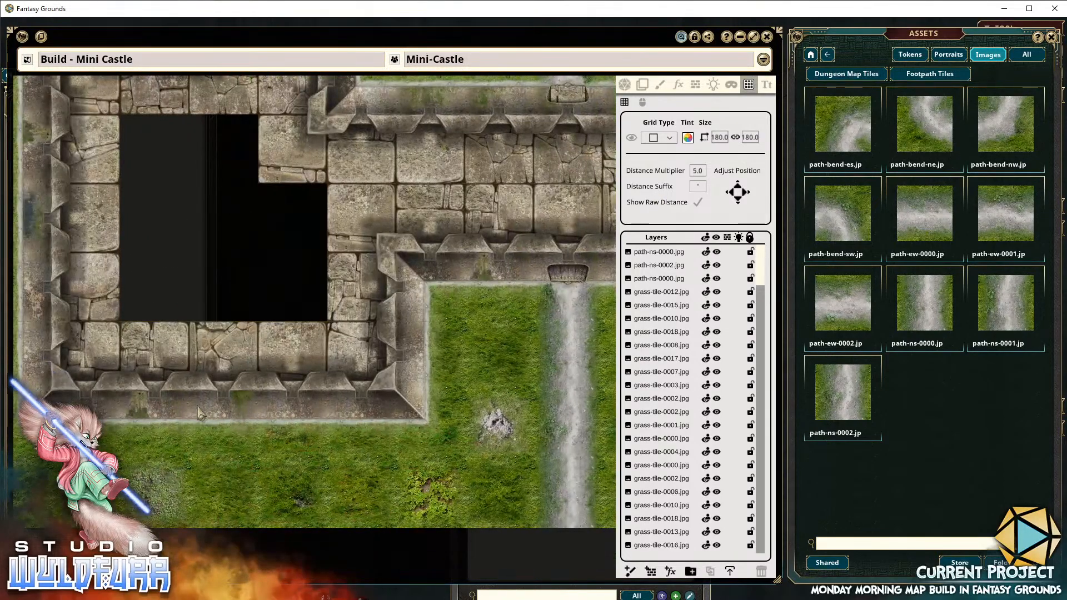
drag(191, 407, 338, 431)
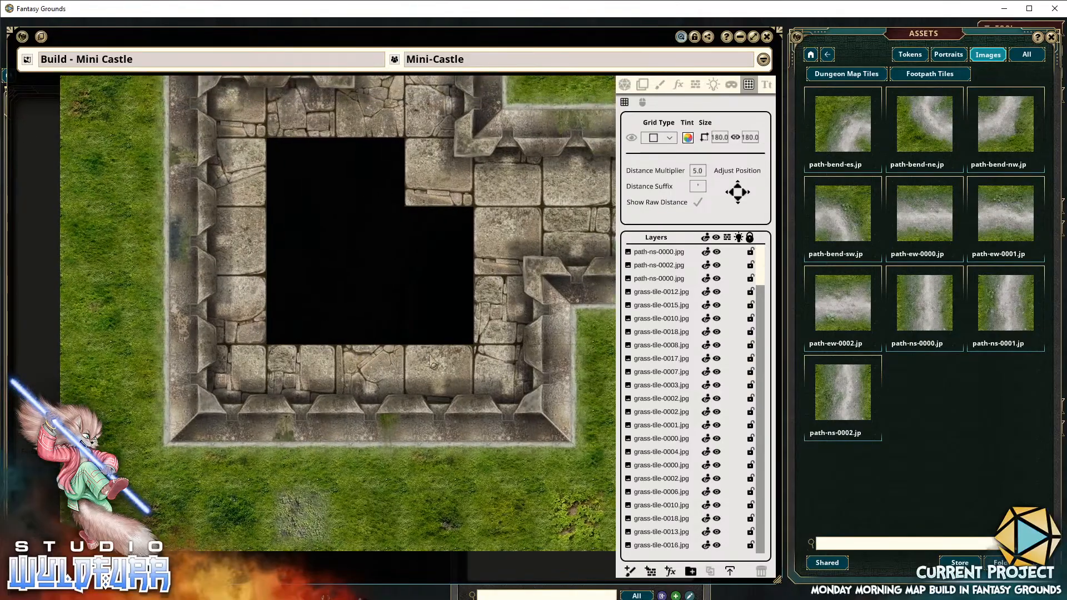
Turn the map's grid back on over the castle walls, towers and grass
click(632, 139)
click(632, 139)
click(633, 140)
click(633, 140)
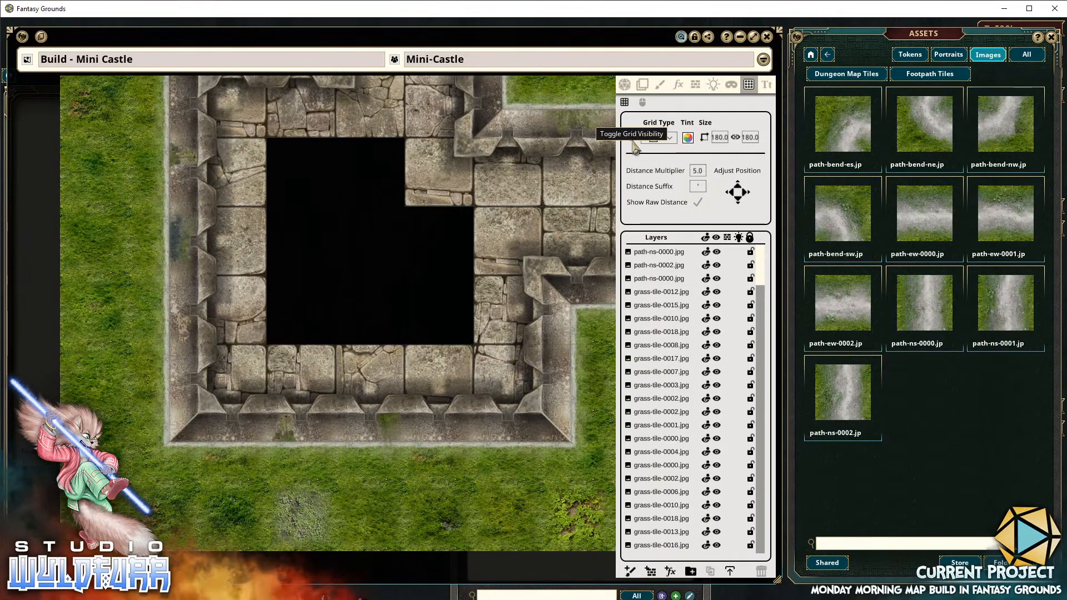
click(632, 140)
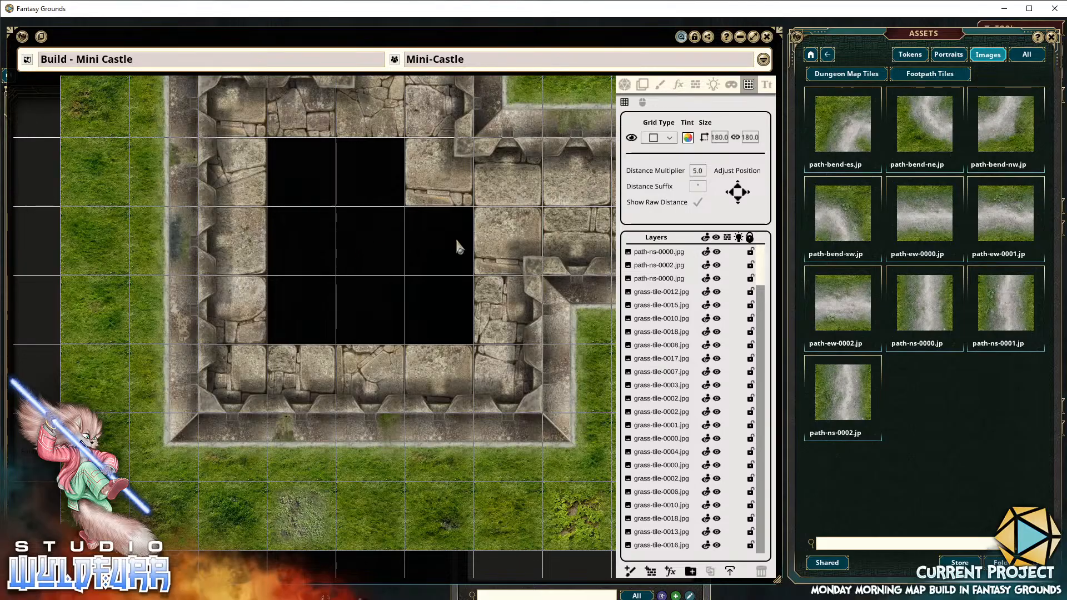
drag(560, 142, 527, 206)
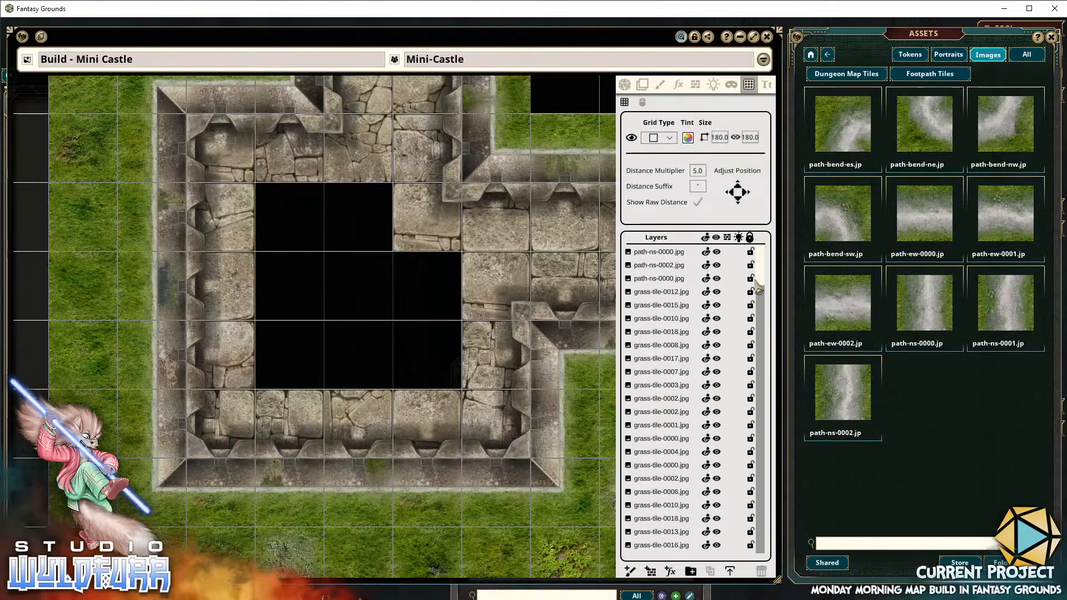
Add four new folders above the footpath tiles in the layer list
scroll(759, 281, down, 5)
drag(760, 368, 769, 533)
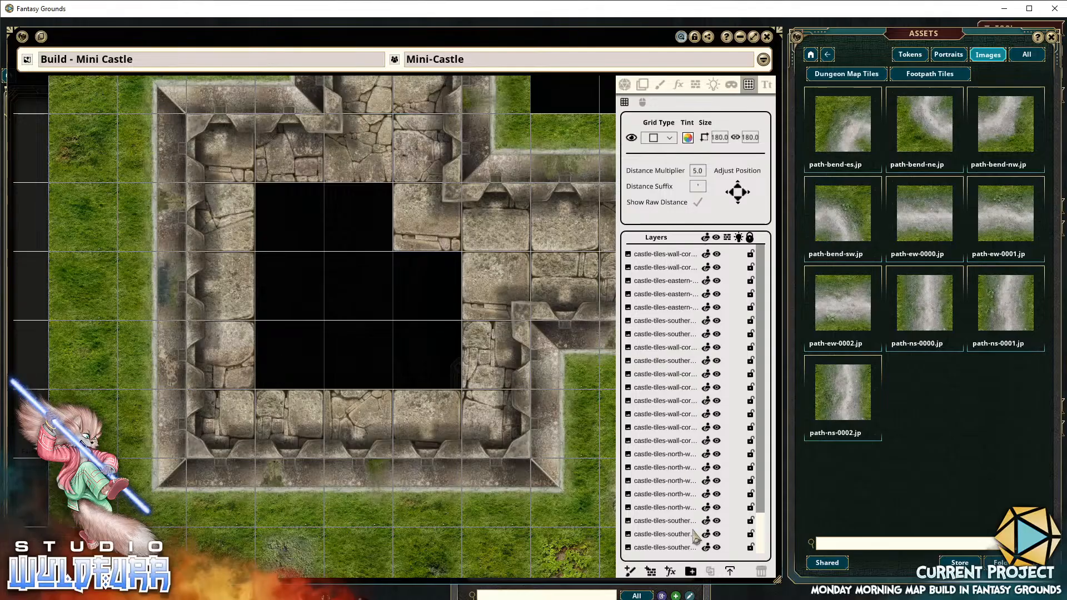
click(692, 573)
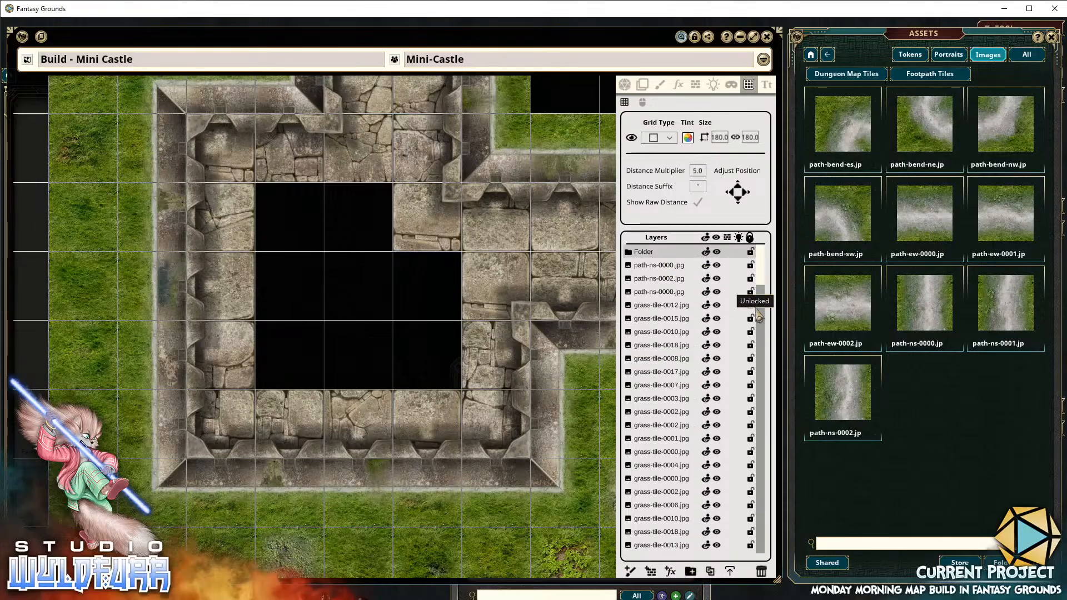
mouse_move(760, 253)
mouse_down()
mouse_move(760, 317)
mouse_move(761, 266)
mouse_up()
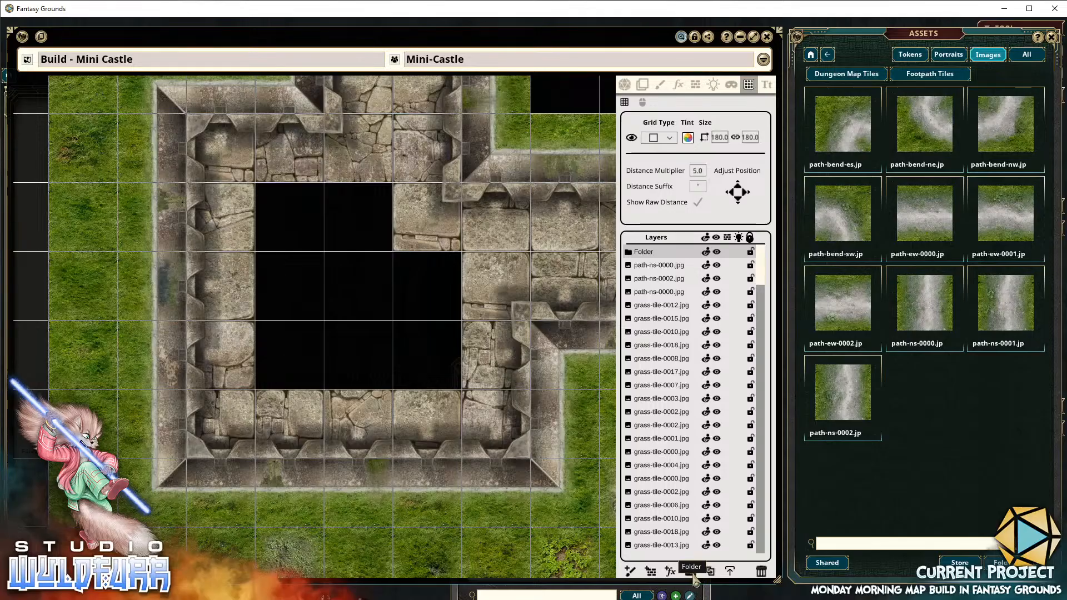
click(693, 577)
click(693, 577)
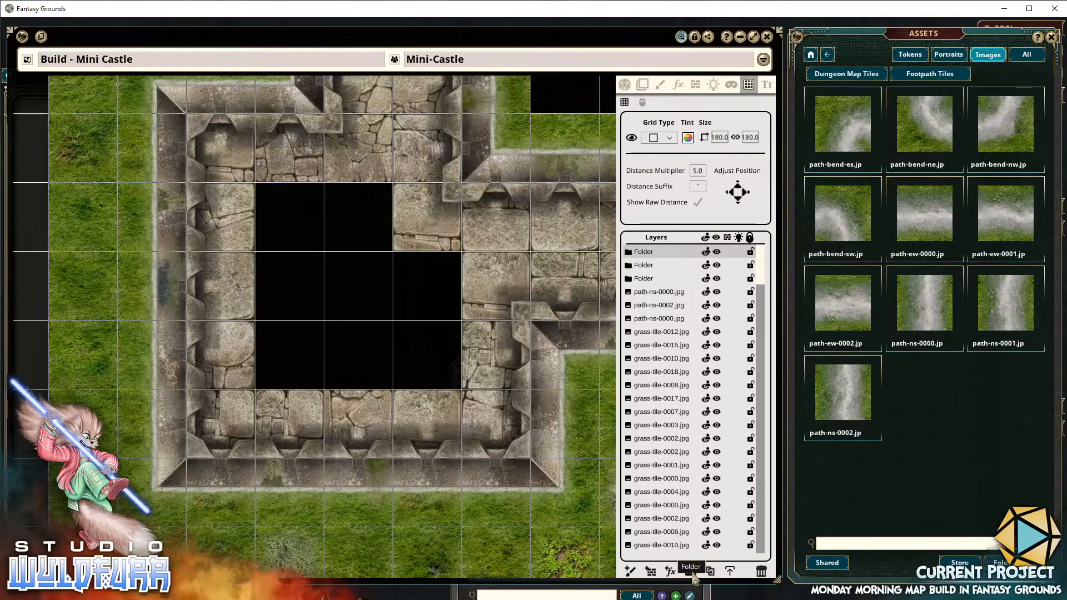
click(693, 577)
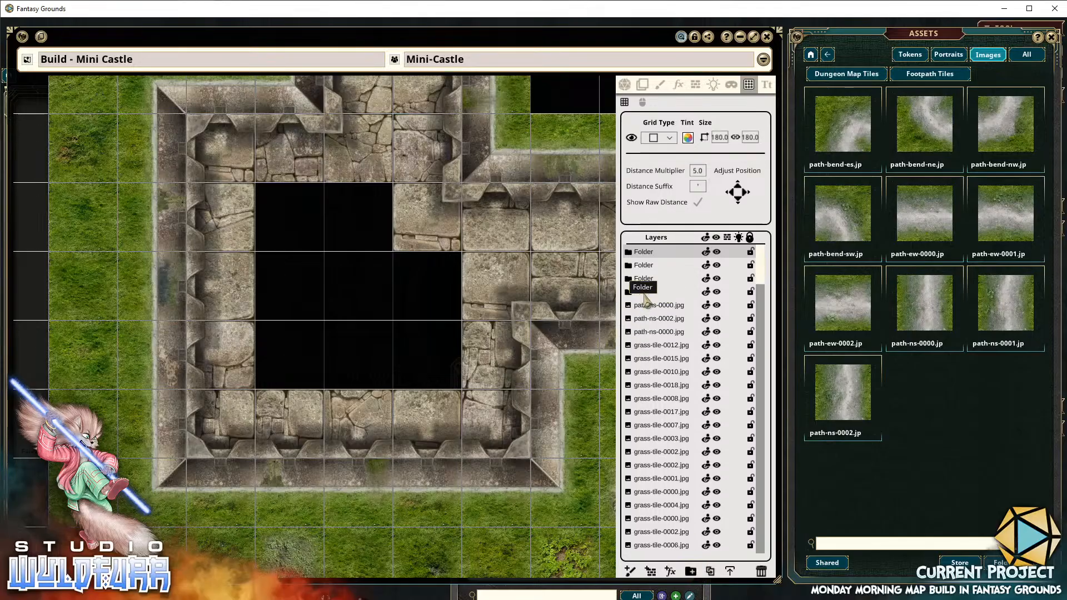
Rename the lowest of the new folders Ground and the one directly above it Floor
click(644, 425)
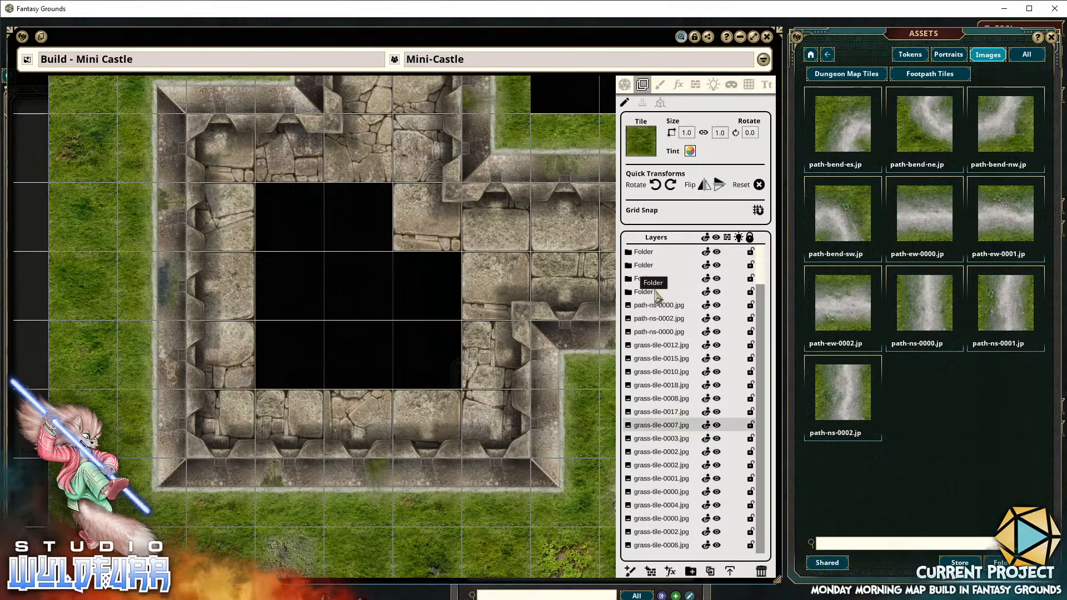
click(651, 291)
click(655, 292)
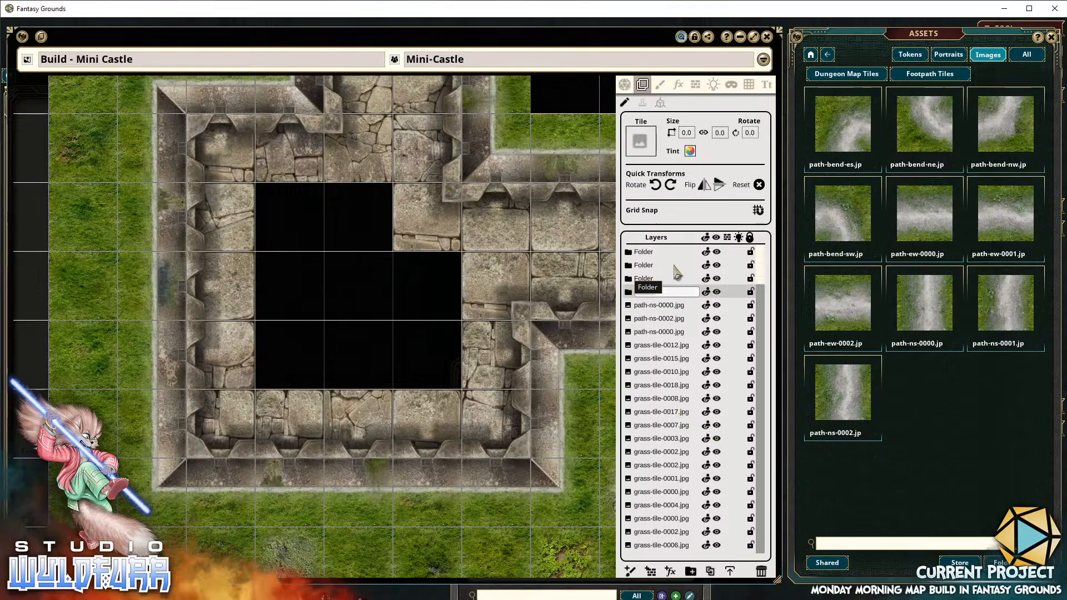
text(Grou)
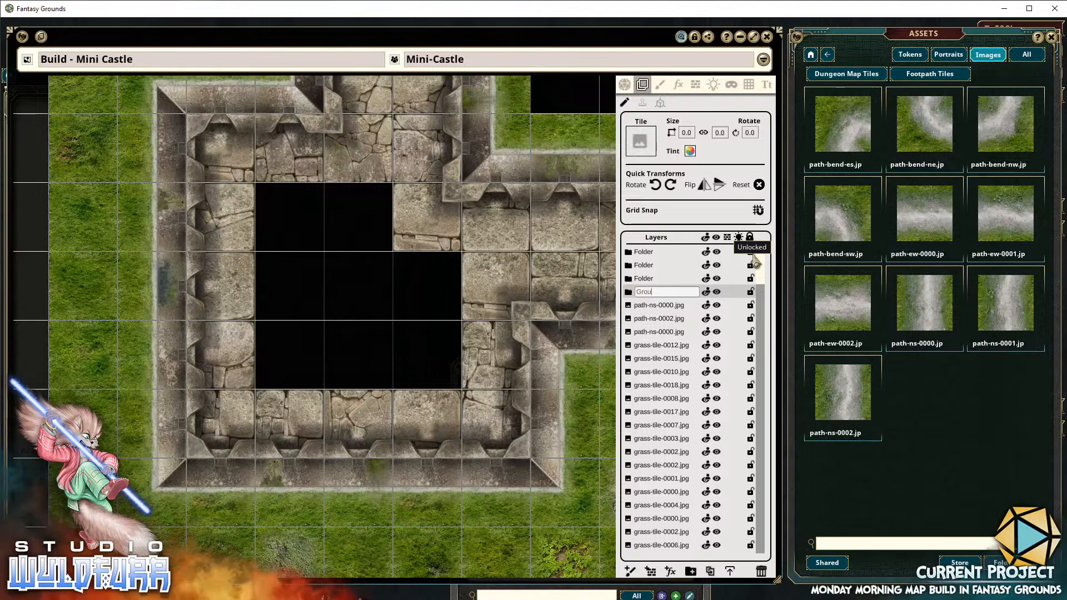
text(nd)
key(Return)
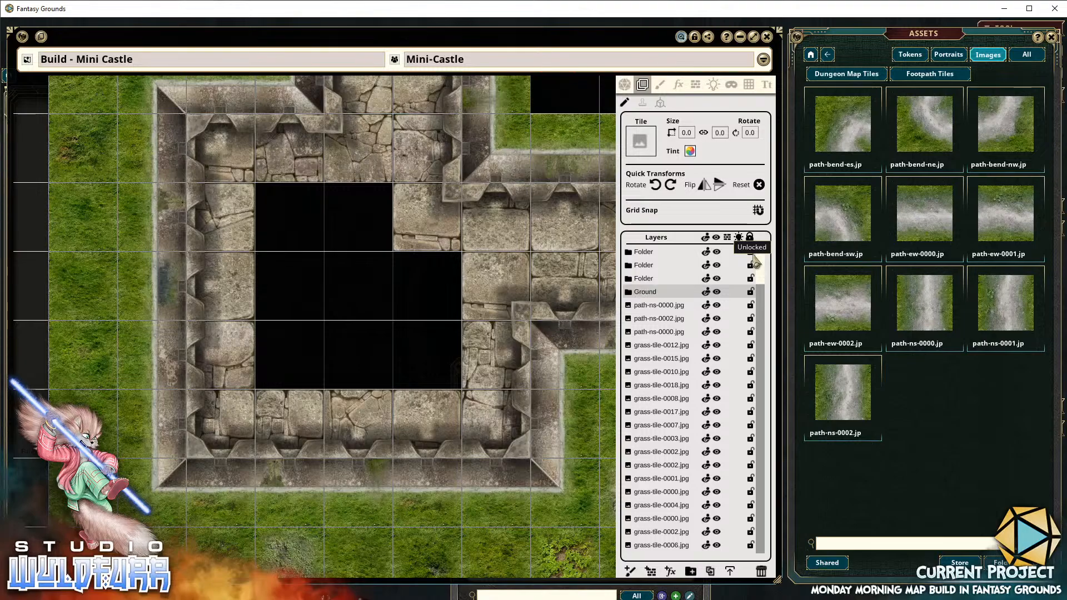
click(646, 281)
click(646, 279)
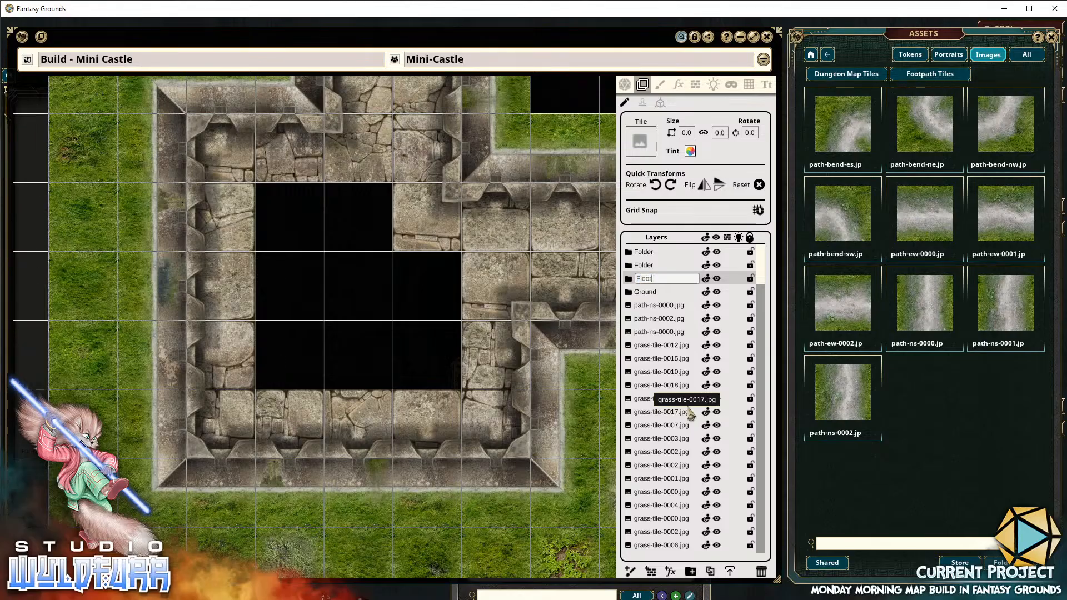
text(Floor)
key(Return)
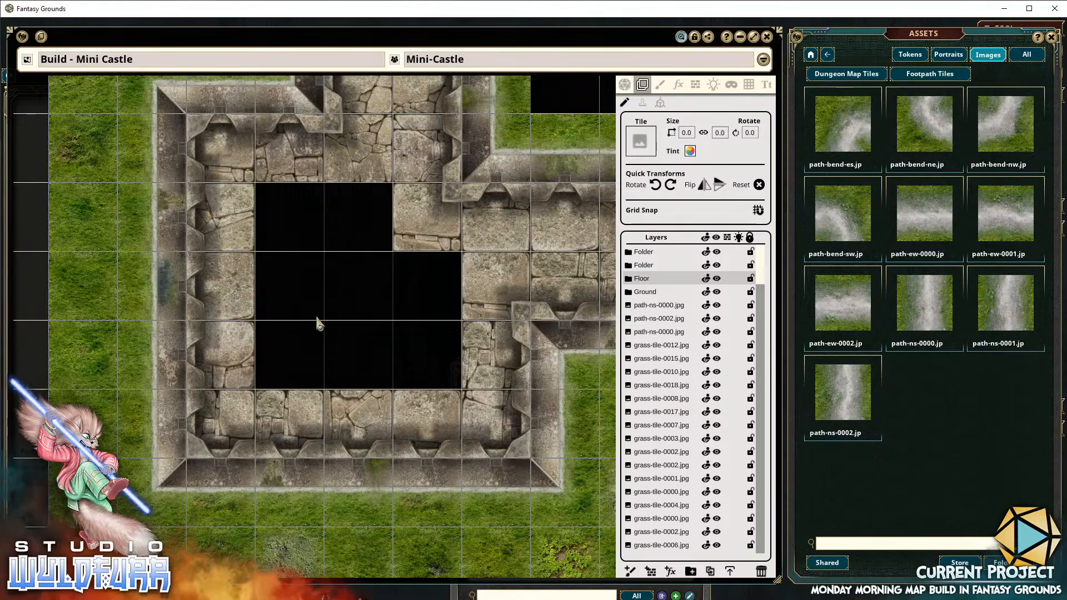
Rename the folder above Floor as Walls and the topmost folder as Features
click(640, 266)
click(640, 267)
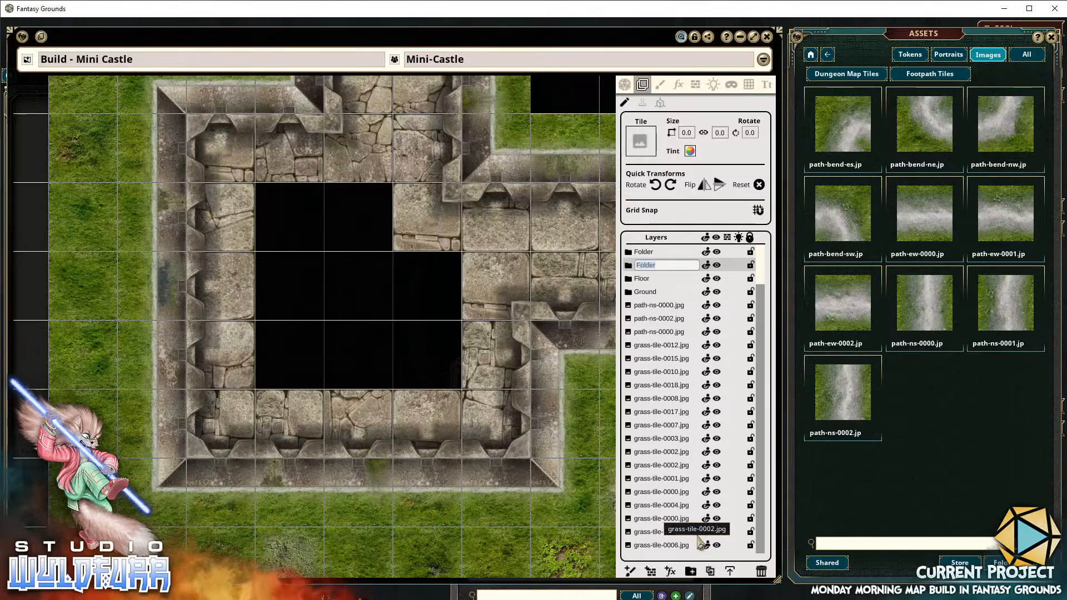
text(Walls)
key(Return)
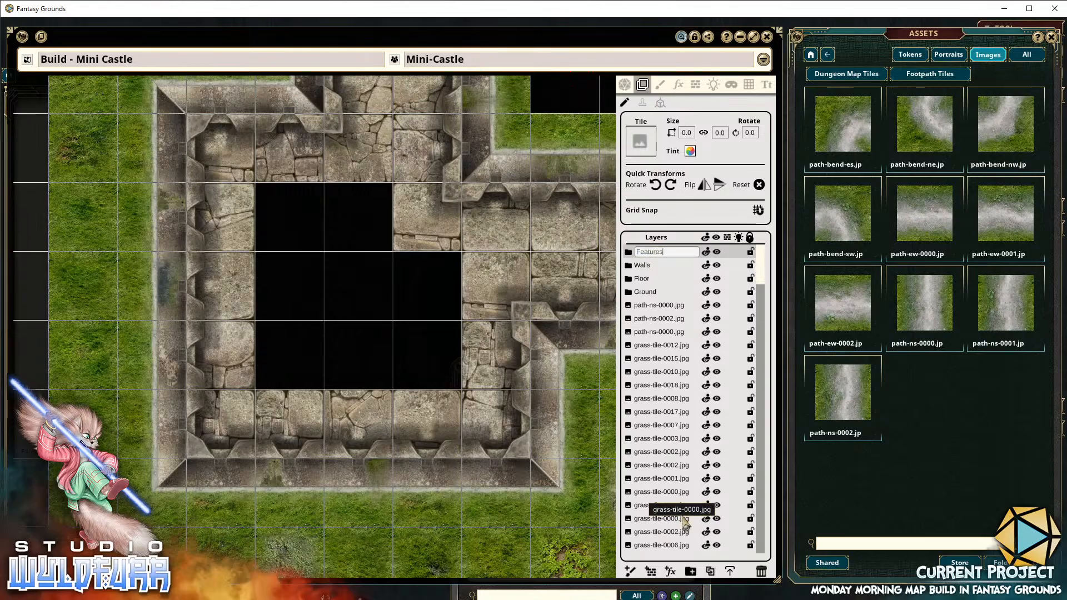
key(Return)
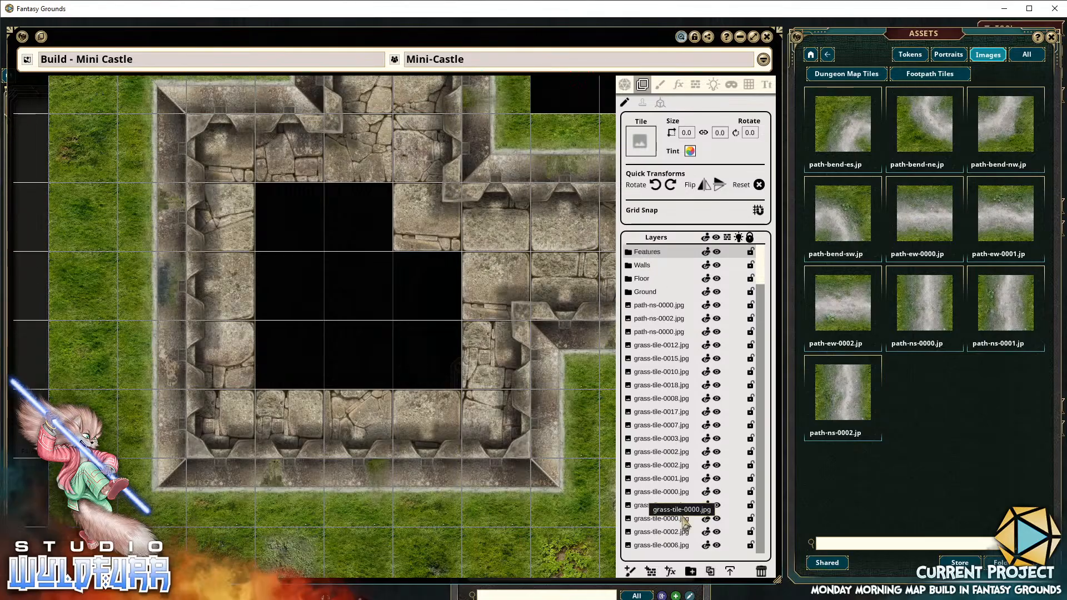
Move all footpath and grass tile layers, from the first path-ns-0000 to the last grass-tile-0000, into the Ground folder and collapse it
click(636, 308)
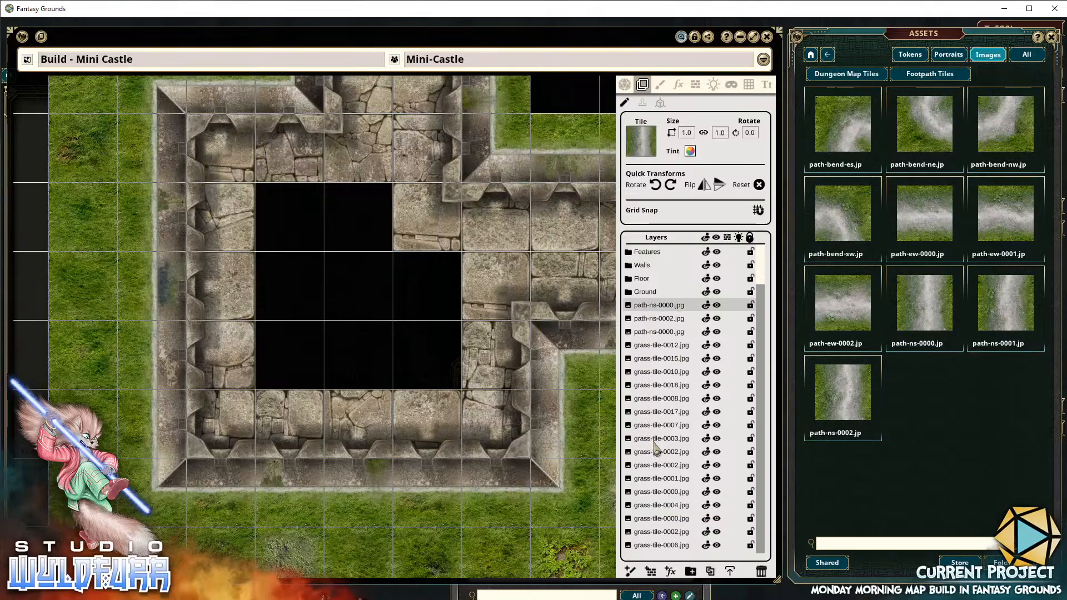
scroll(656, 448, down, 5)
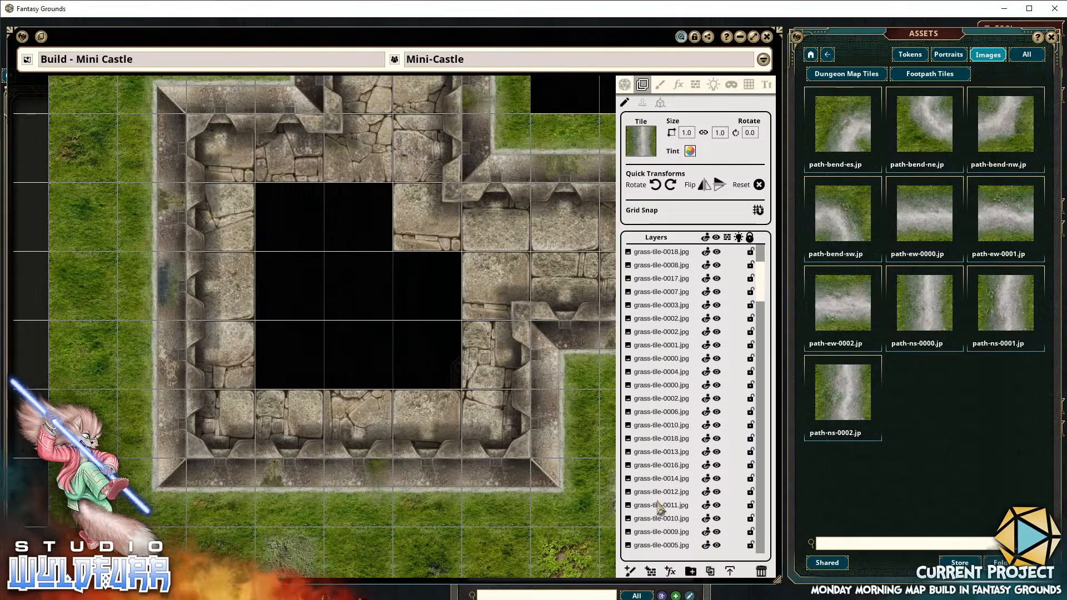
scroll(659, 502, down, 6)
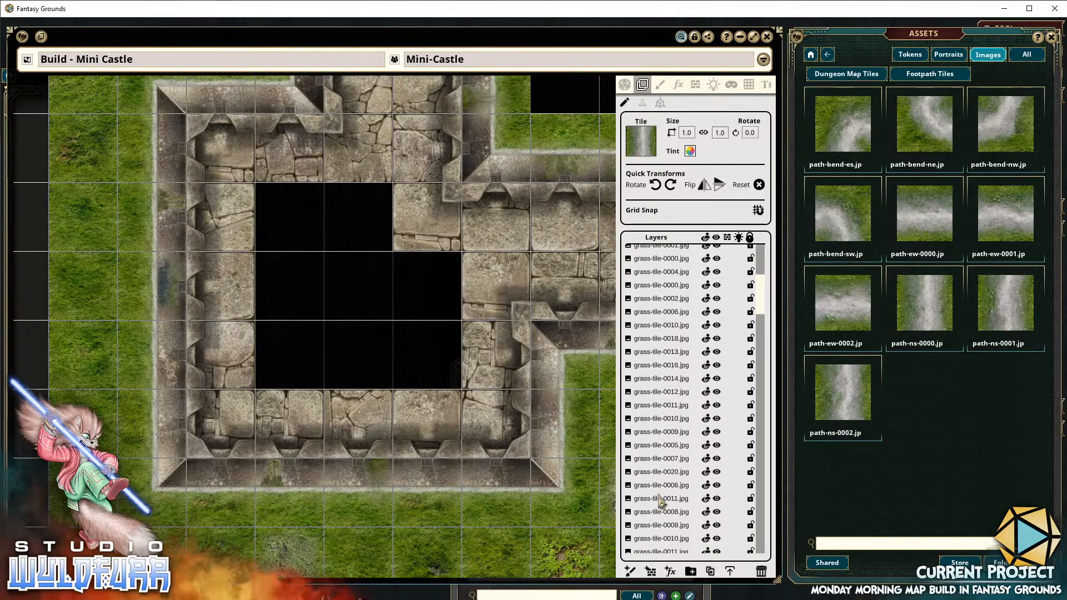
scroll(665, 489, down, 3)
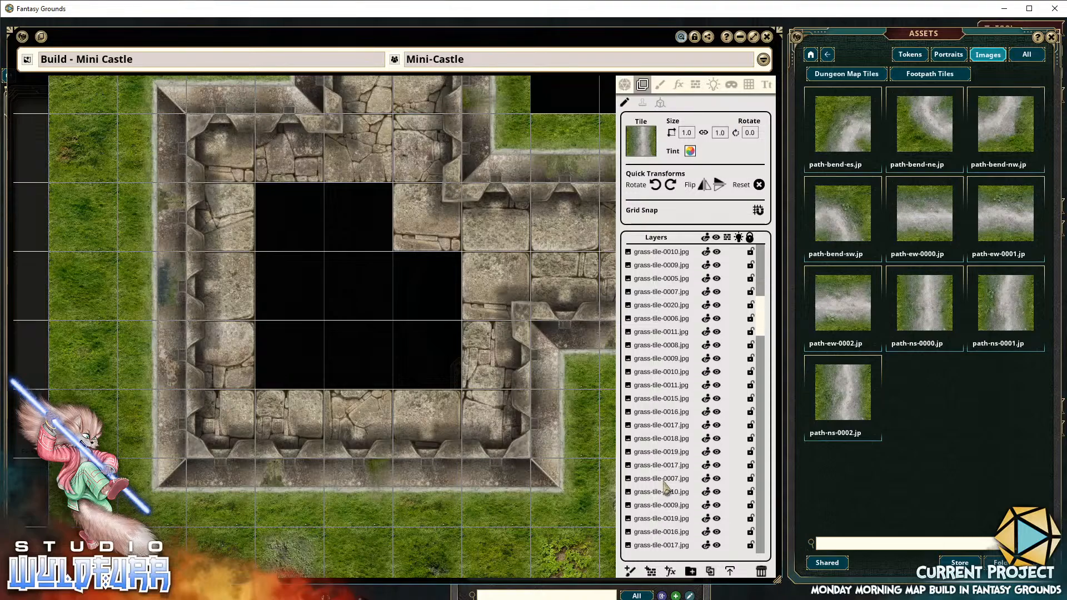
scroll(652, 541, down, 6)
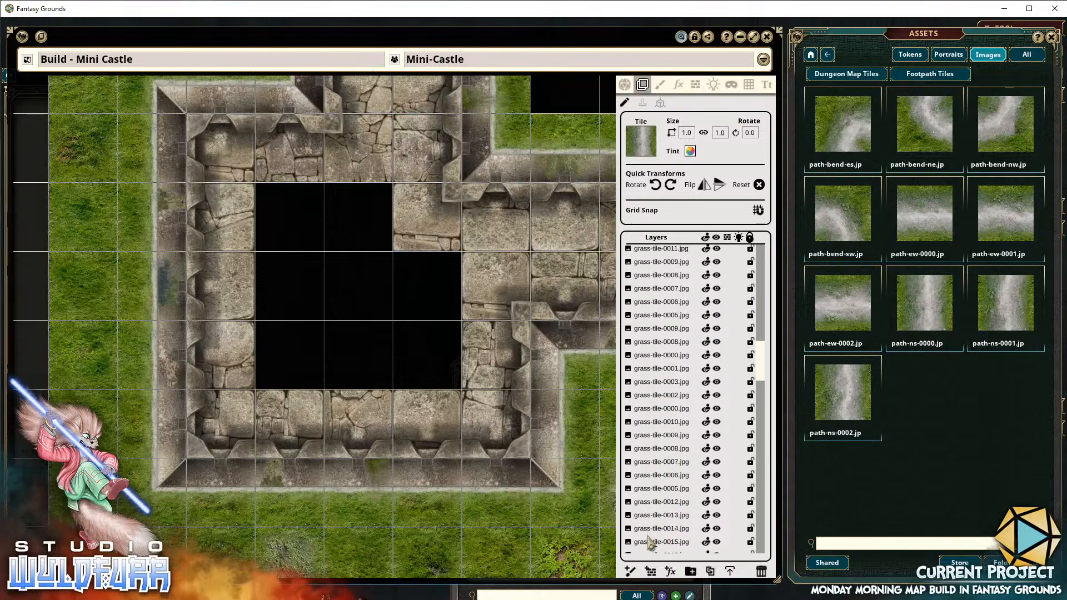
scroll(650, 541, down, 9)
scroll(650, 542, down, 7)
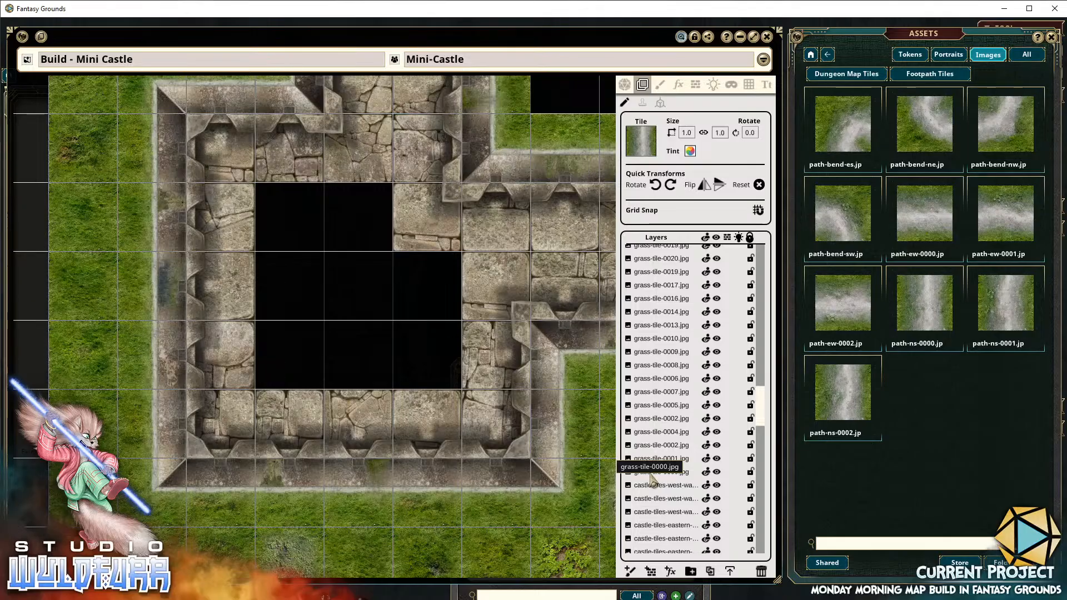
shift+click(651, 474)
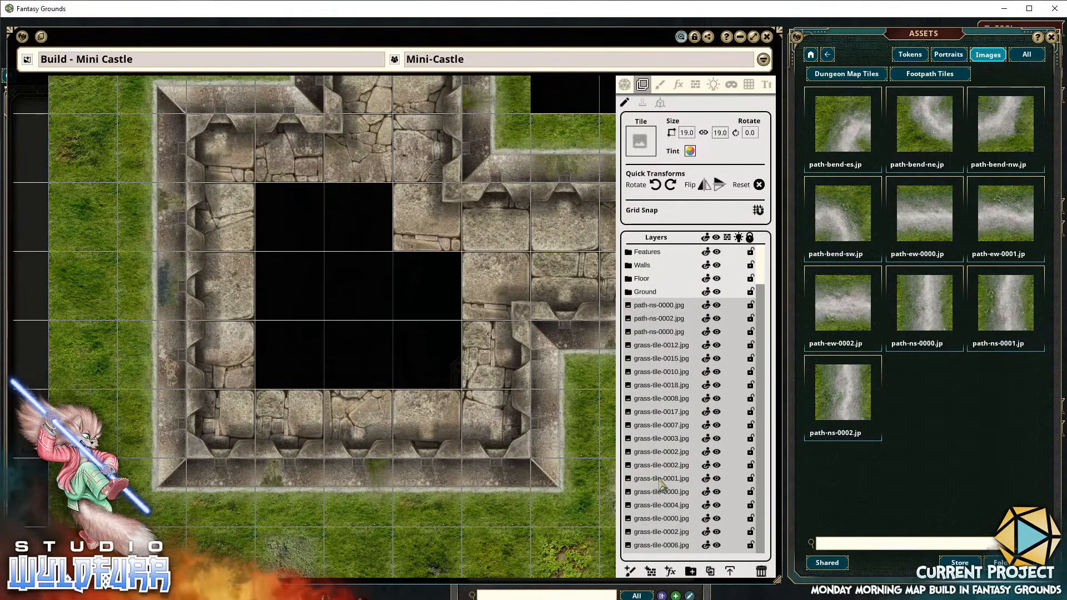
scroll(662, 485, down, 1)
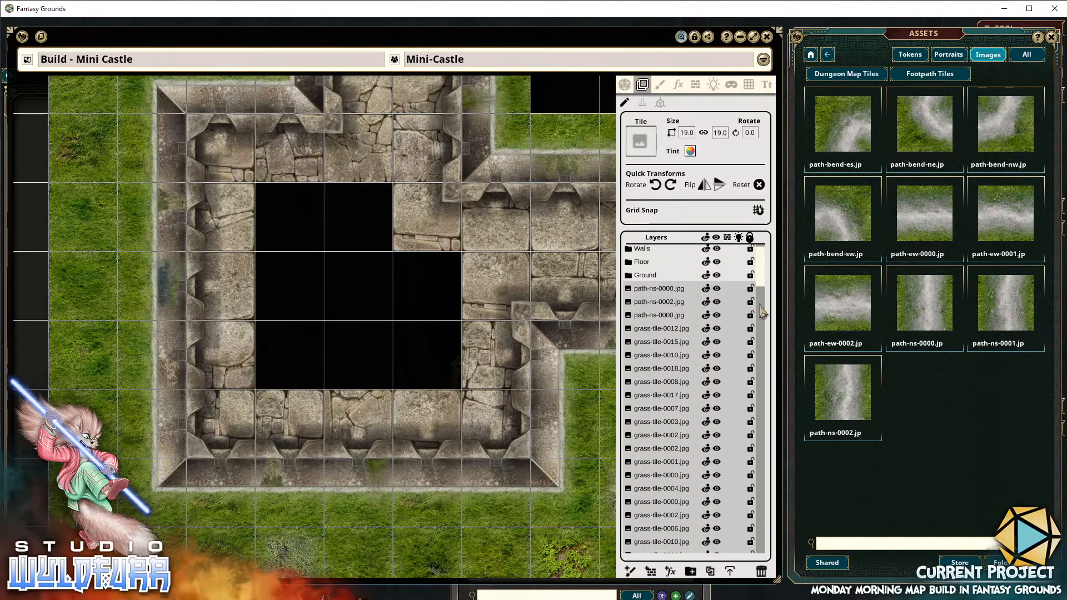
scroll(764, 273, down, 10)
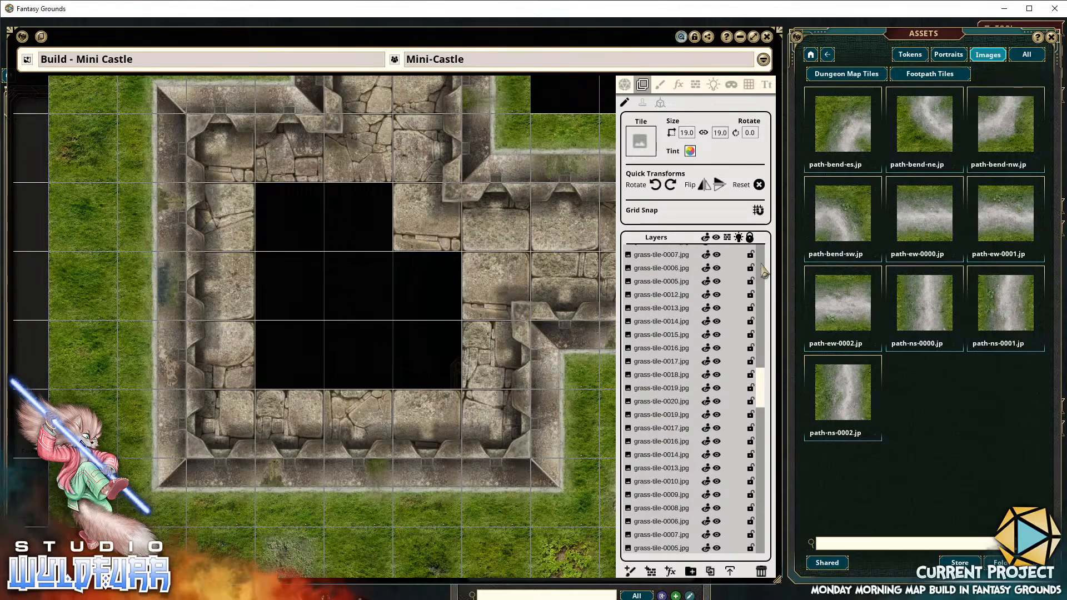
scroll(764, 272, up, 6)
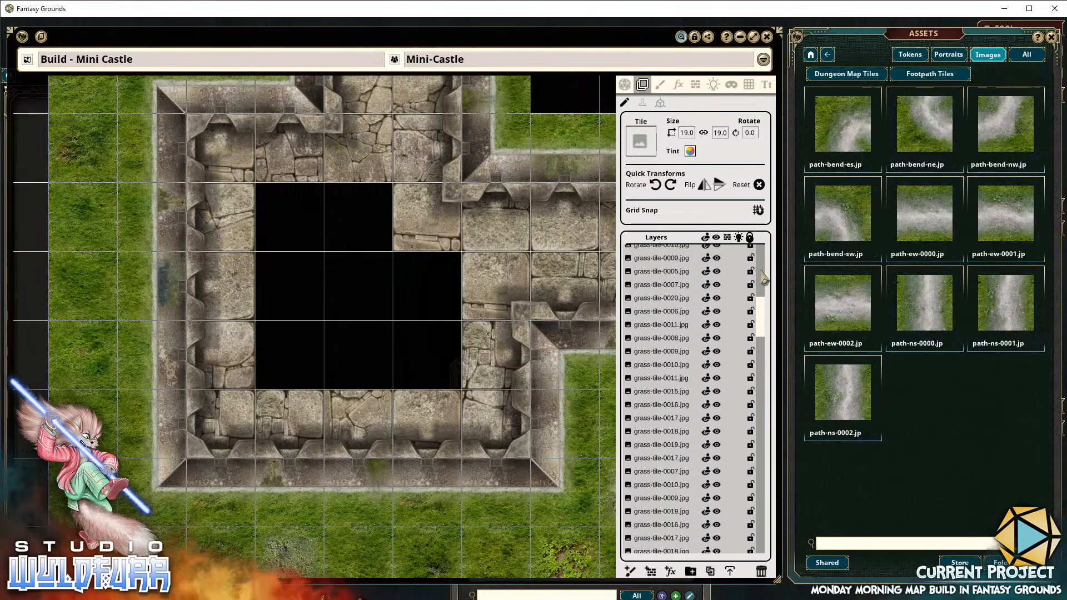
scroll(764, 278, up, 5)
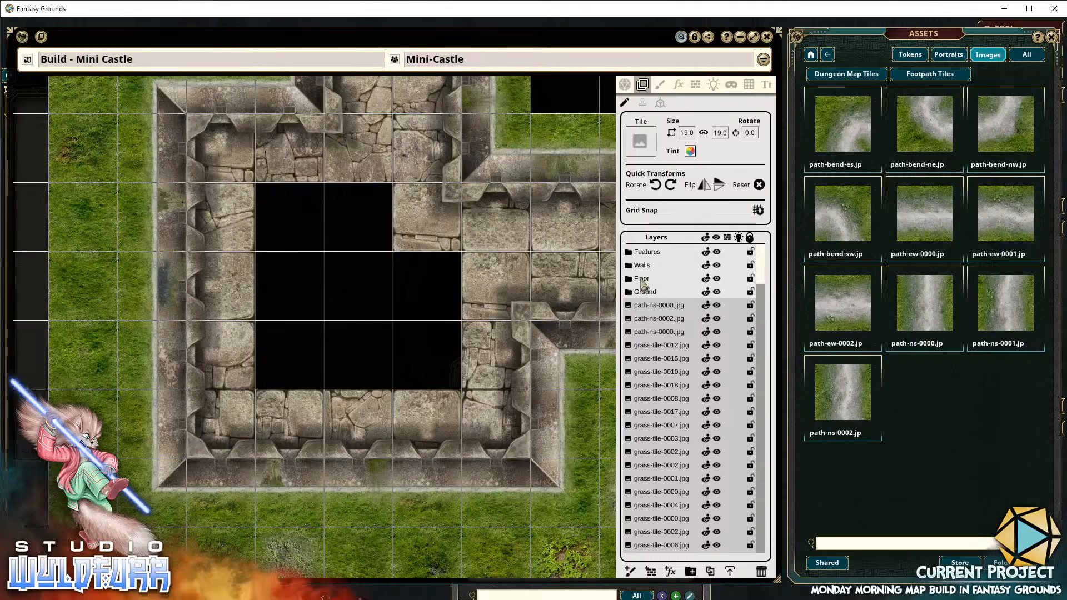
drag(642, 312, 650, 296)
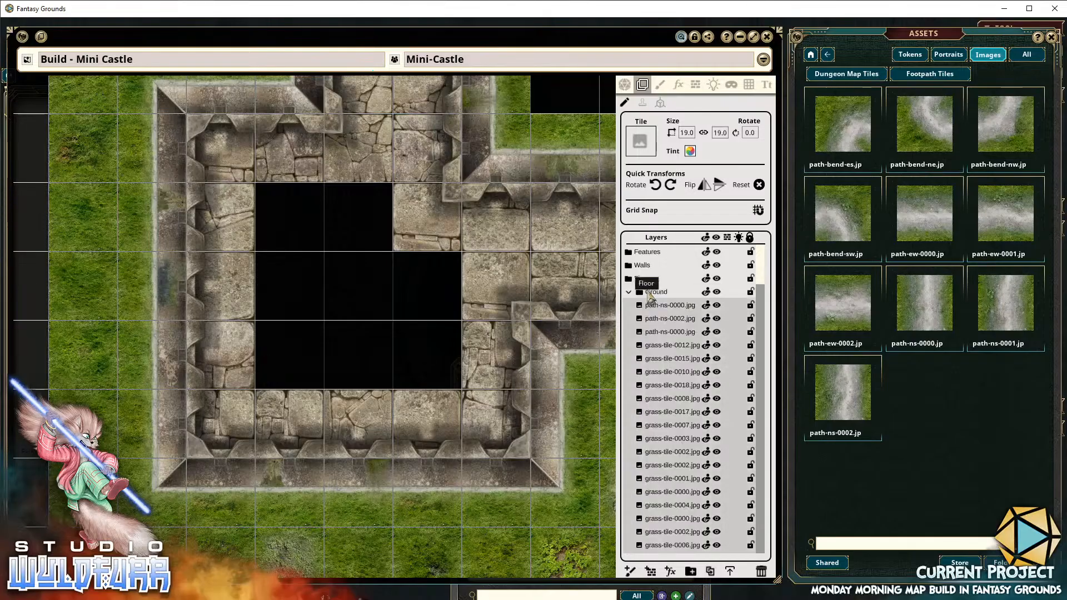
click(630, 292)
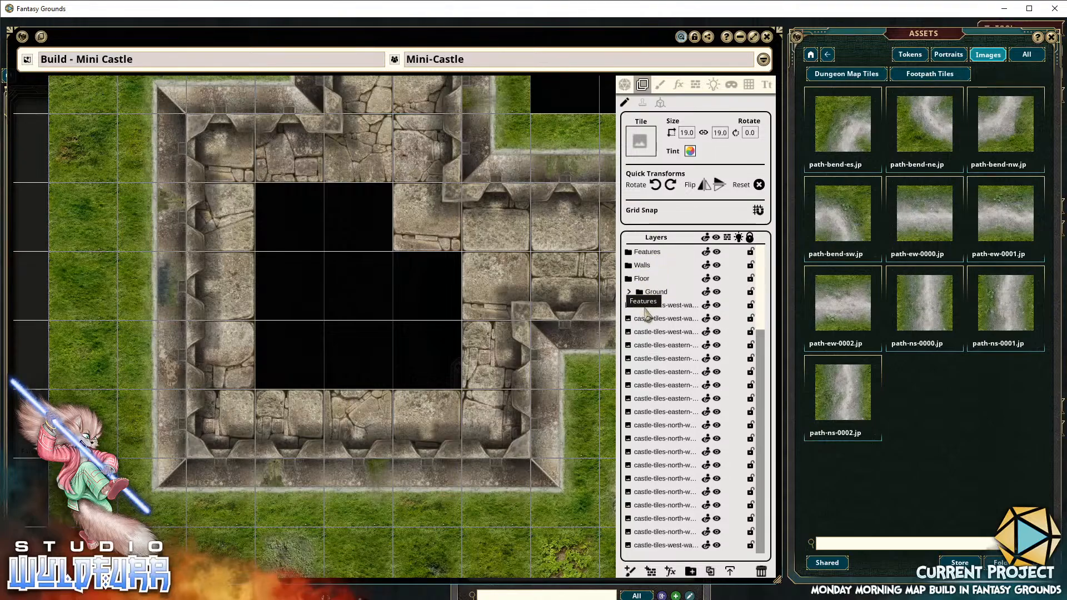
Add a new folder directly above the first castle-tiles-west-wall layer, below Ground, and name it Castle Walls
click(645, 309)
scroll(644, 458, down, 3)
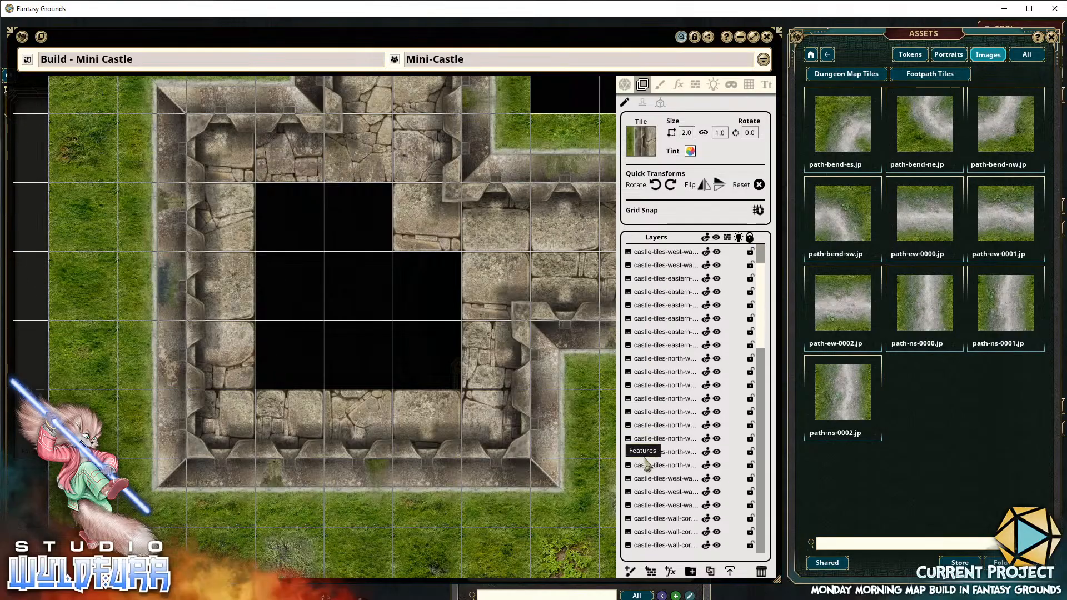
scroll(647, 466, down, 10)
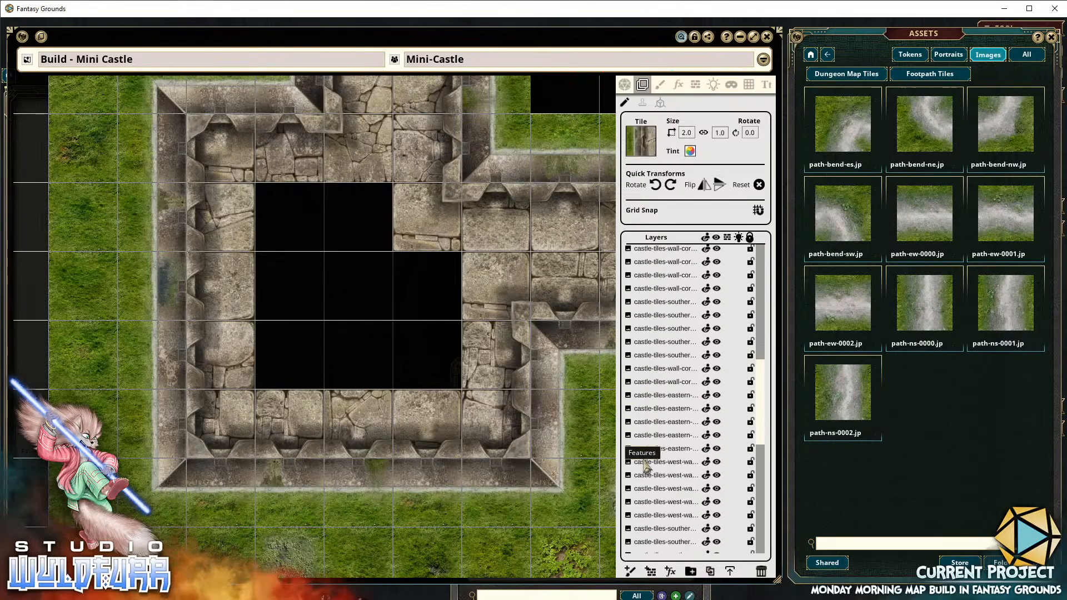
scroll(646, 466, down, 10)
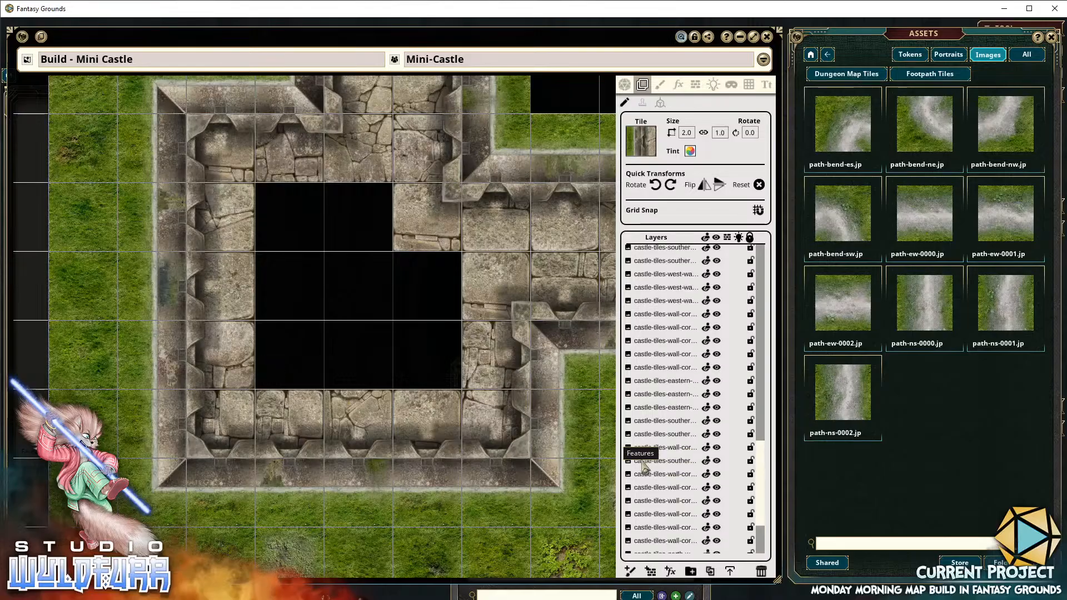
scroll(645, 467, up, 15)
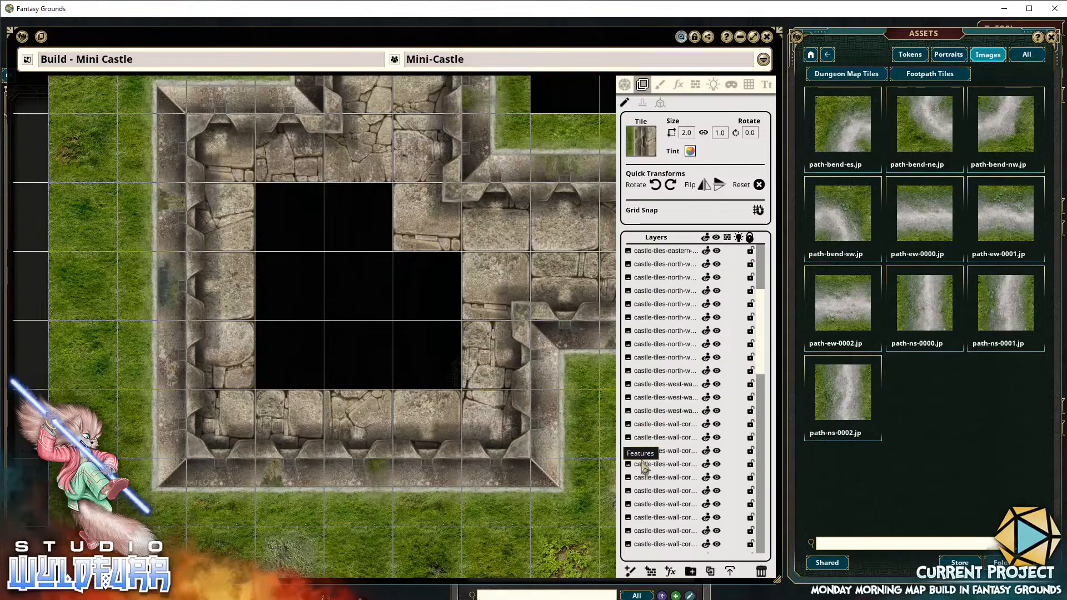
scroll(645, 467, up, 10)
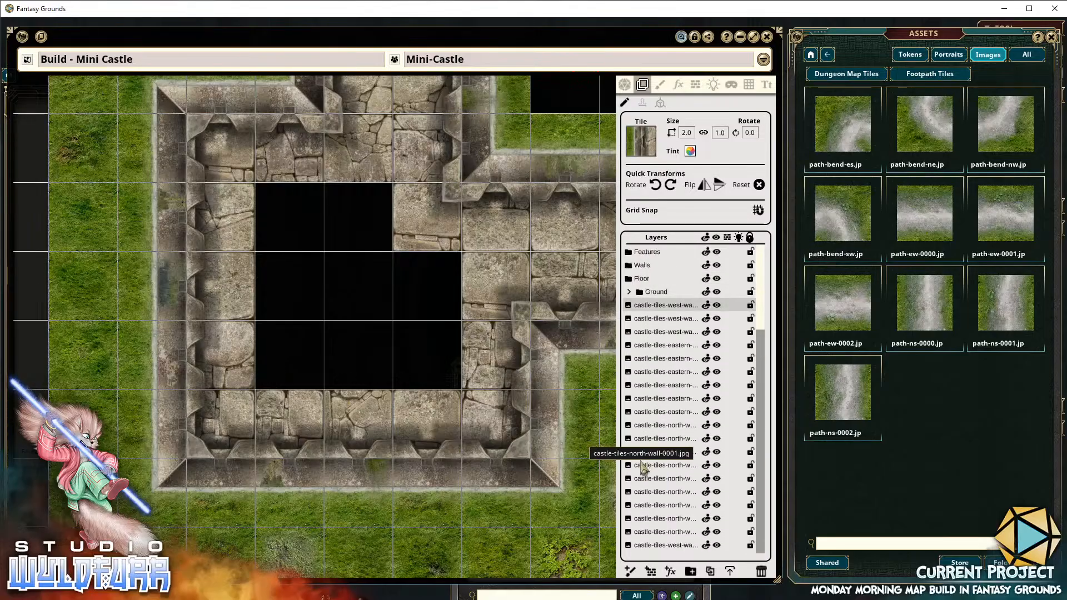
click(691, 572)
double_click(645, 312)
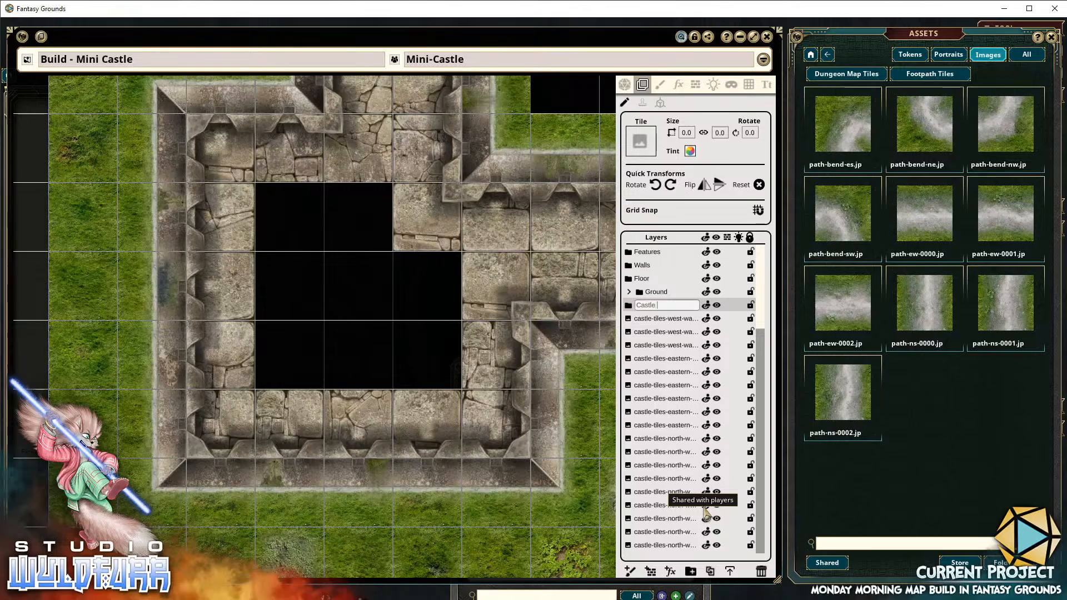
text(Castle Walls)
key(Return)
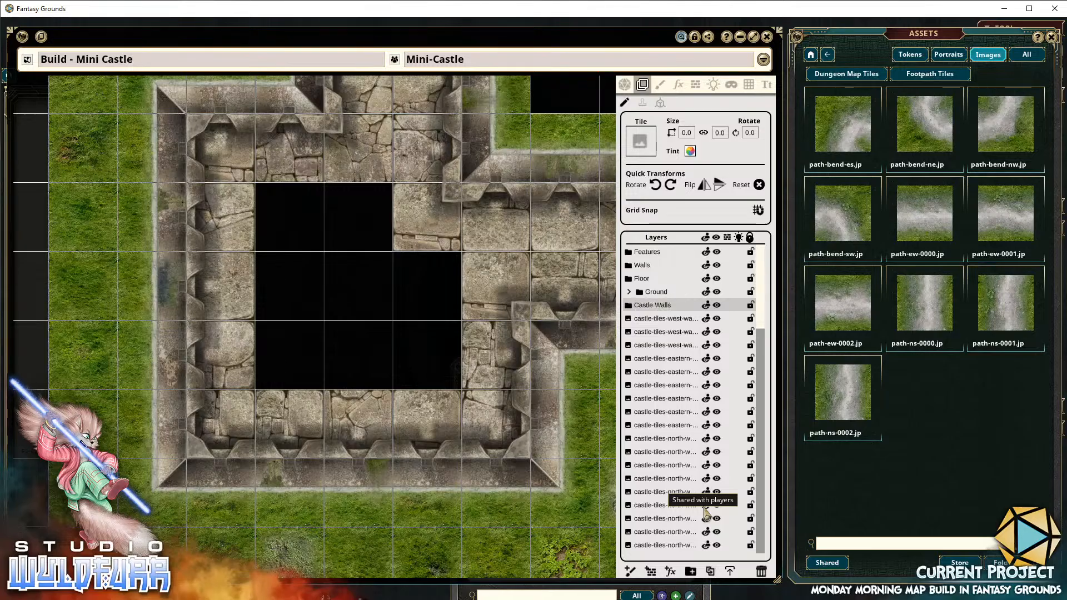
Move all castle-tiles layers into the Castle Walls folder, collapse it, and place that folder inside Ground
click(643, 320)
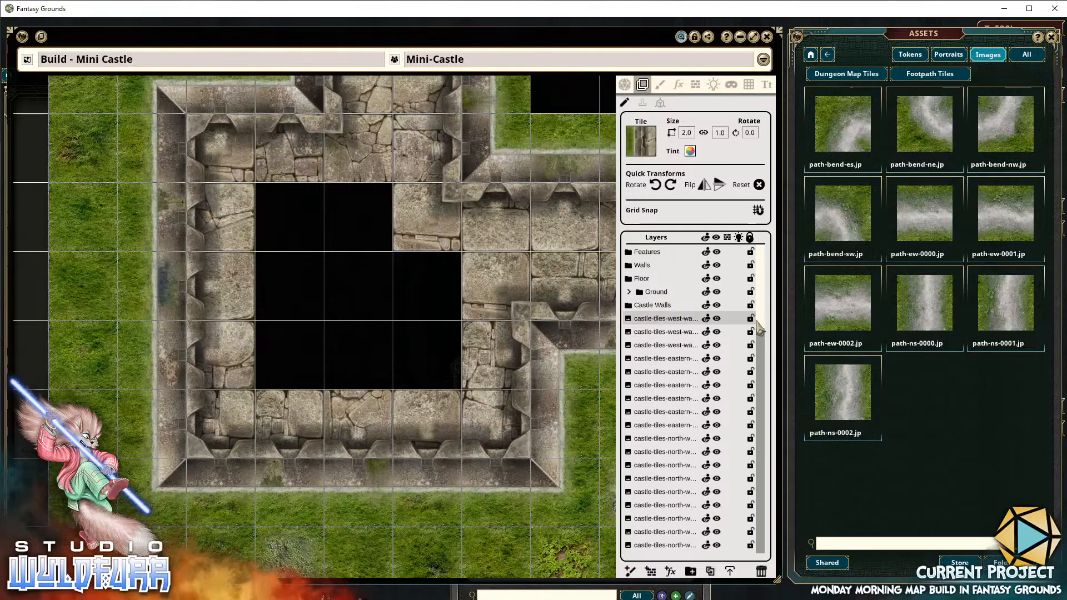
drag(765, 333, 761, 557)
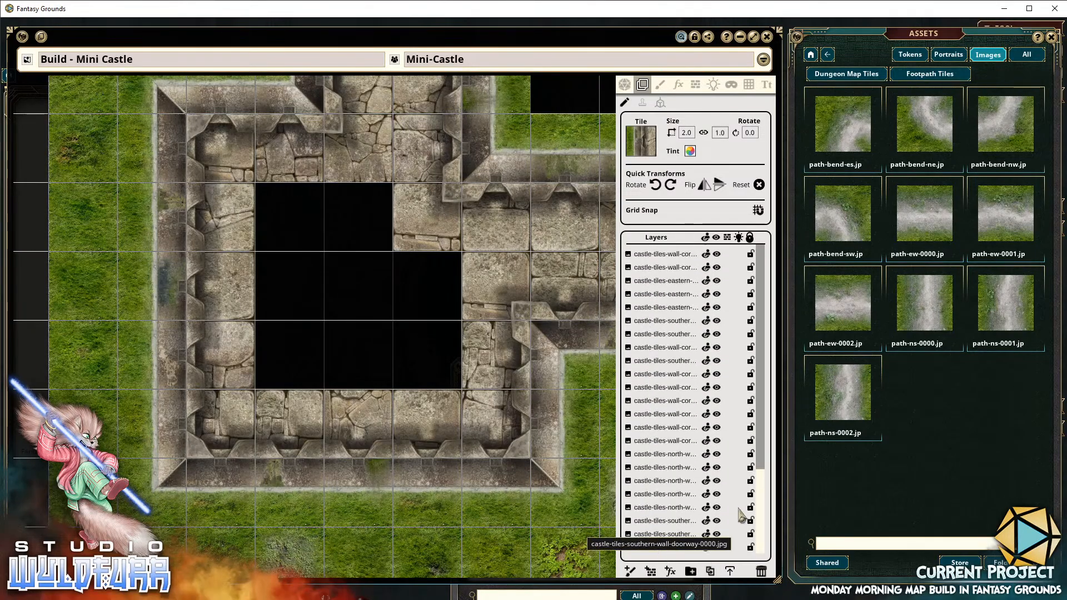
shift+click(742, 516)
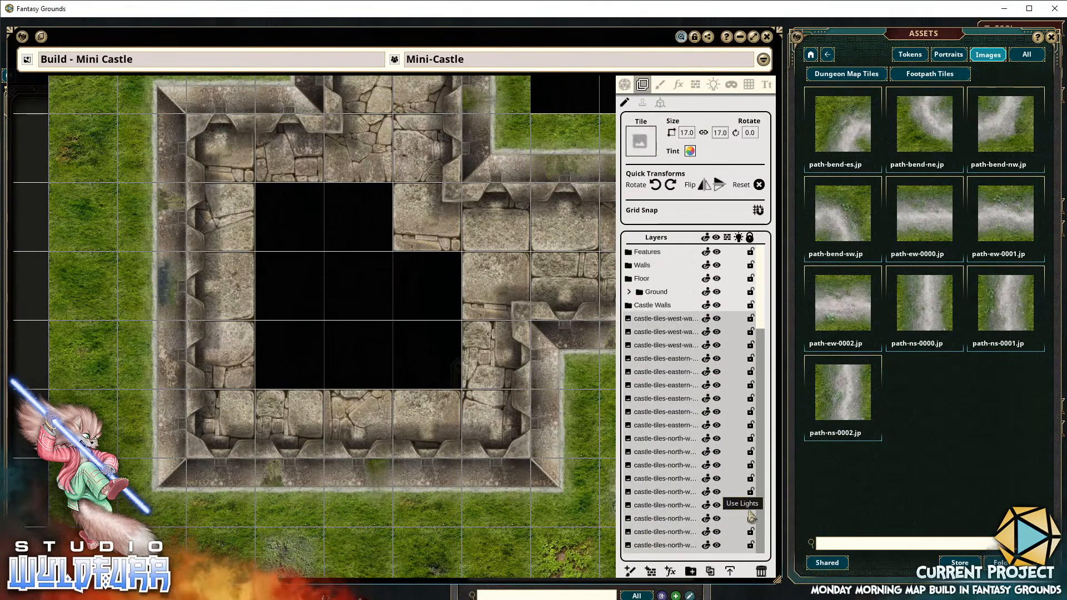
drag(650, 318, 655, 291)
click(657, 308)
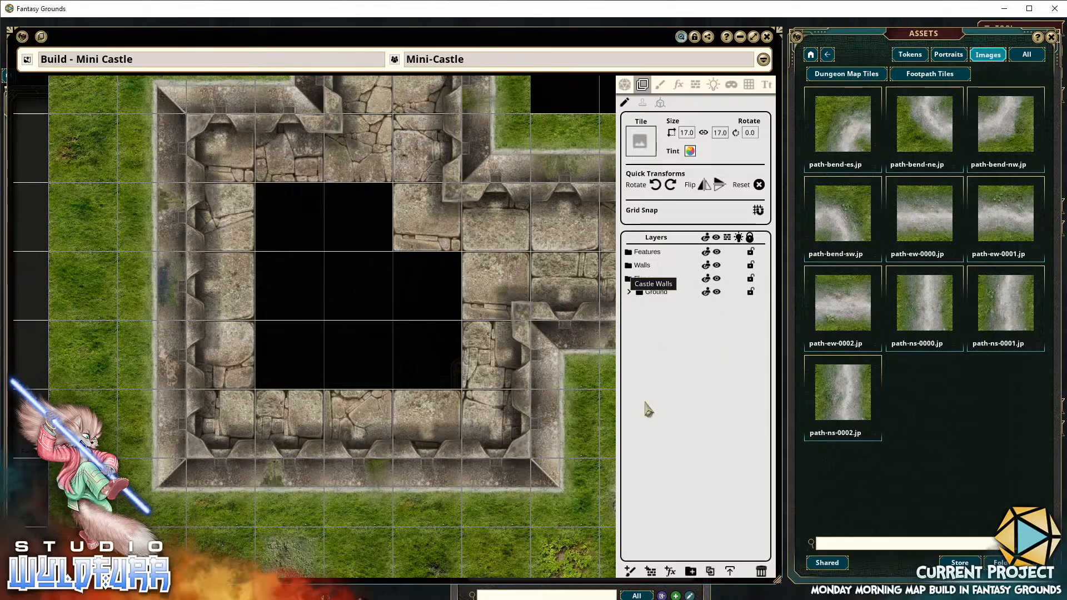
Expand the Ground folder and name the new folder below the last grass tile, above Castle Walls, Grass
click(629, 292)
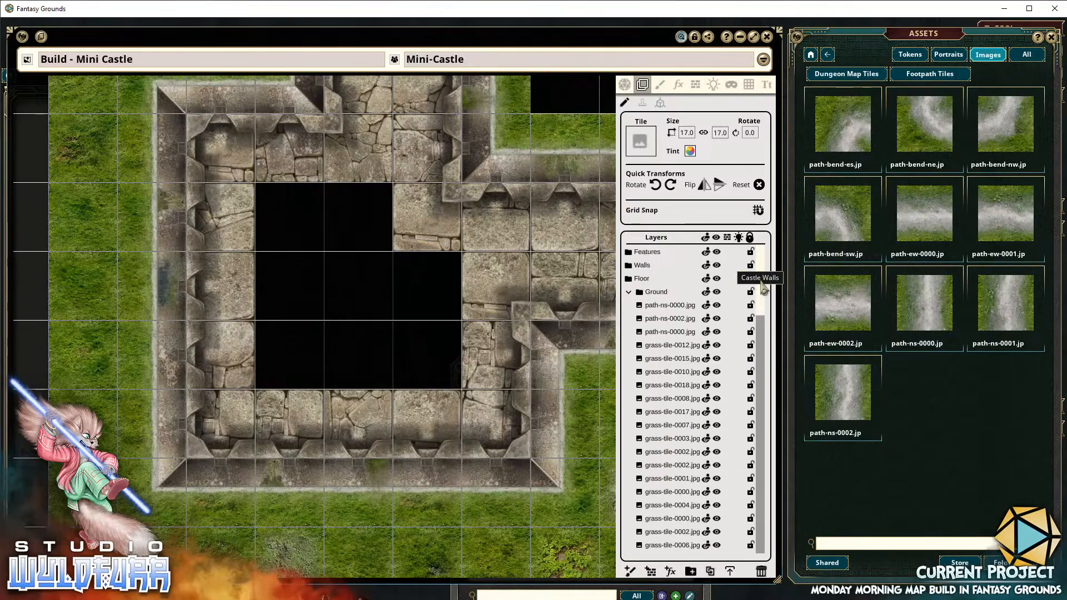
scroll(763, 278, down, 5)
drag(763, 359, 757, 503)
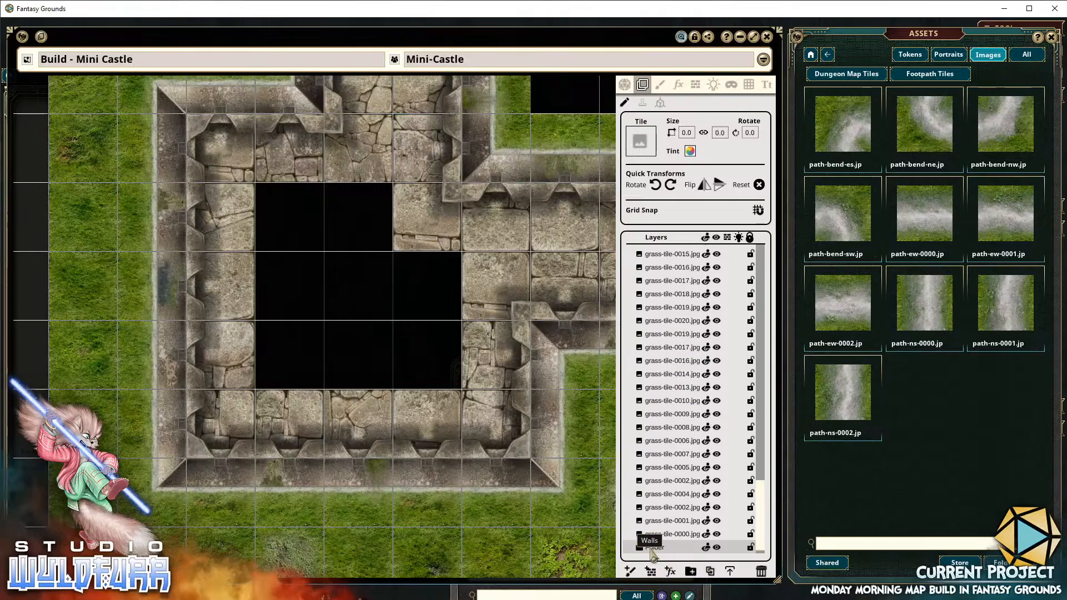
double_click(654, 548)
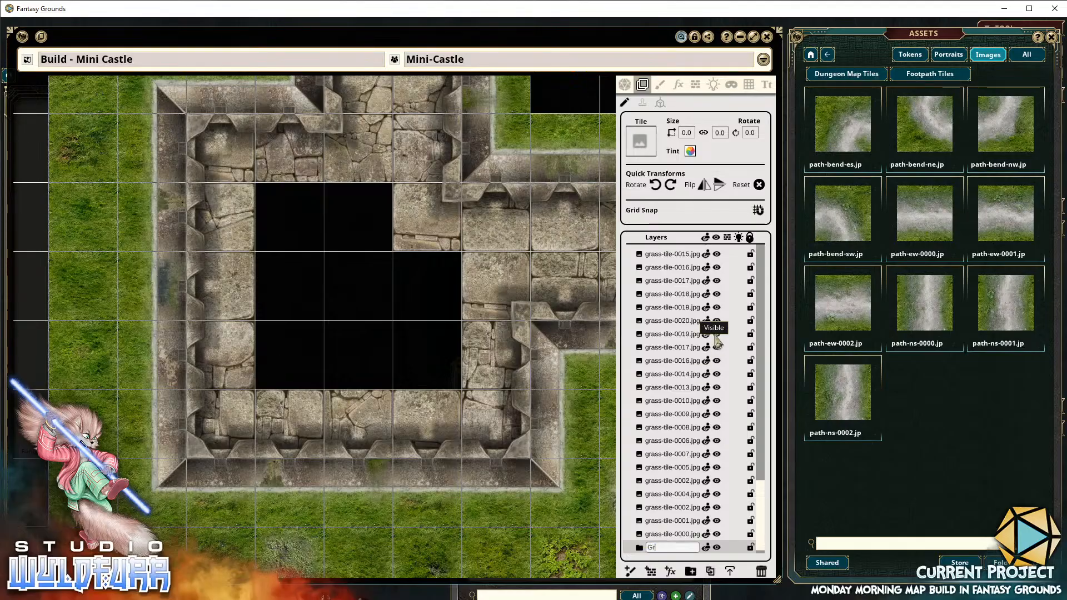
text(Grass)
key(Return)
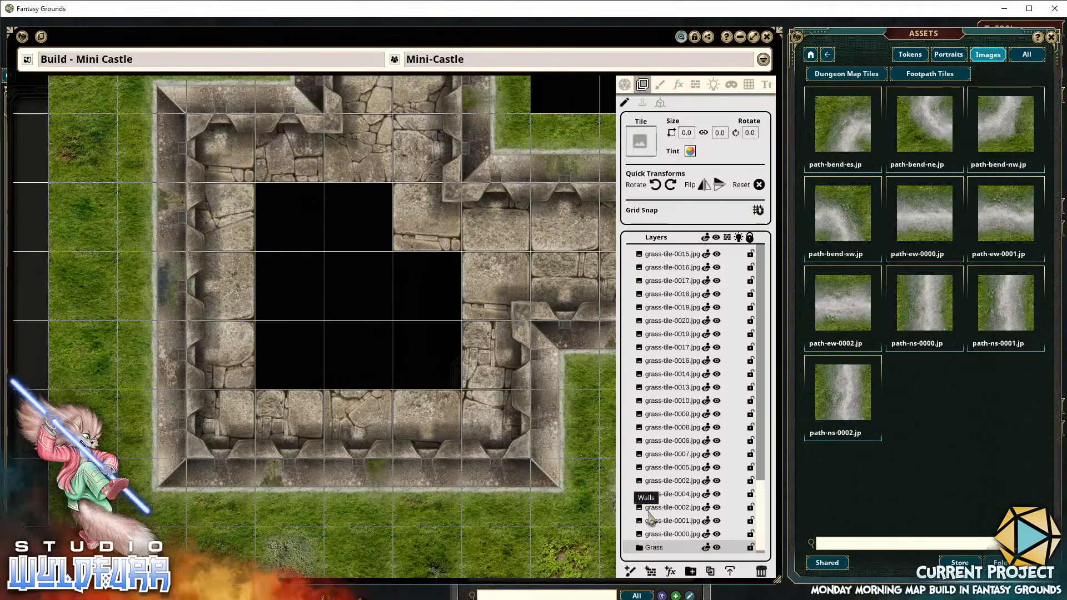
Select every path and grass tile layer inside Ground and try to move them into the Grass folder
click(659, 535)
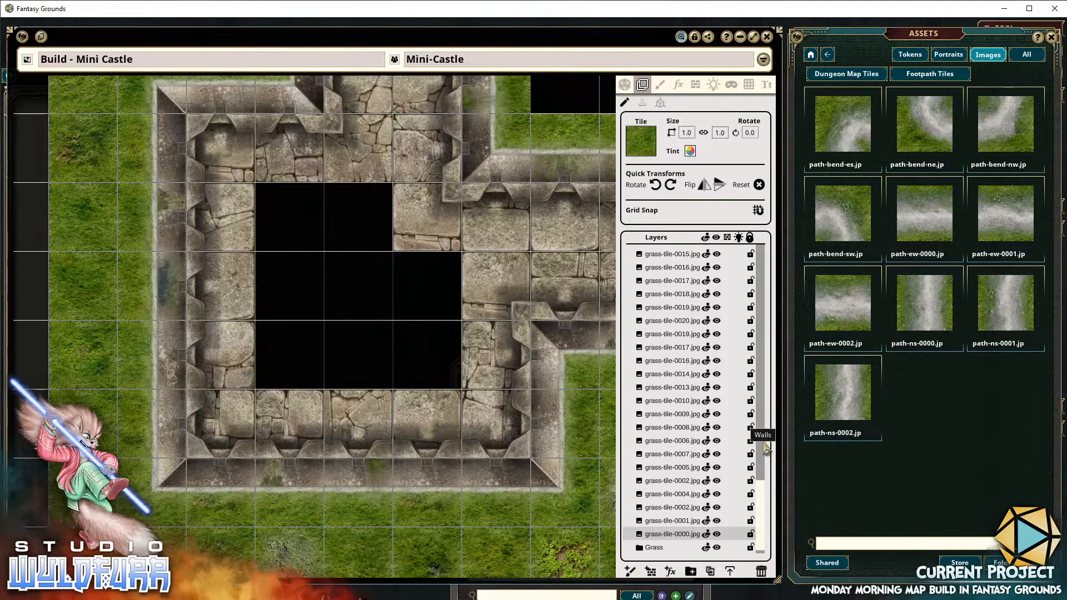
drag(762, 500, 762, 245)
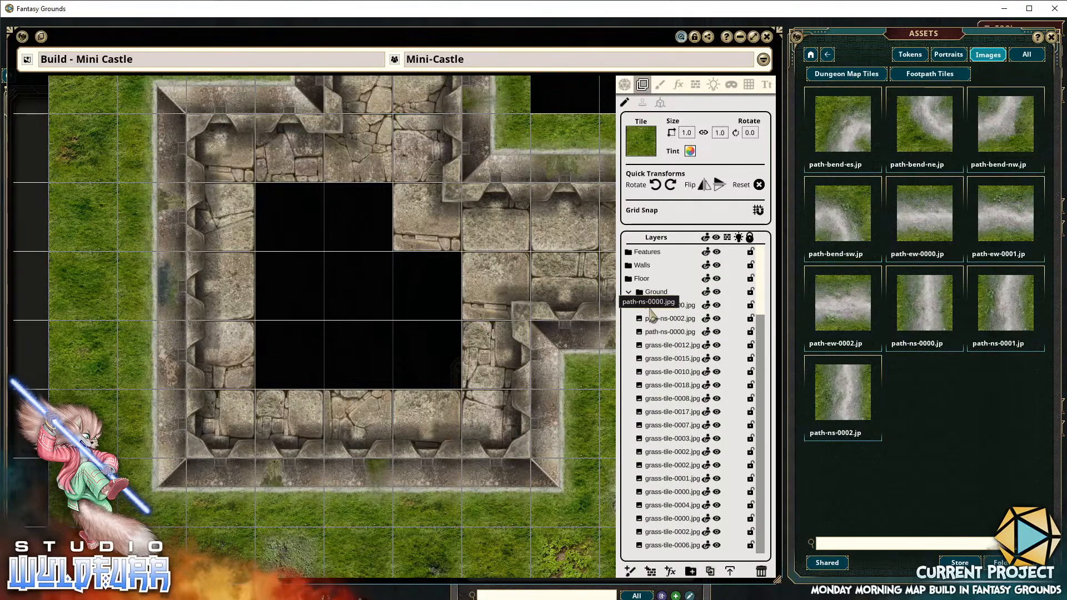
shift+click(694, 310)
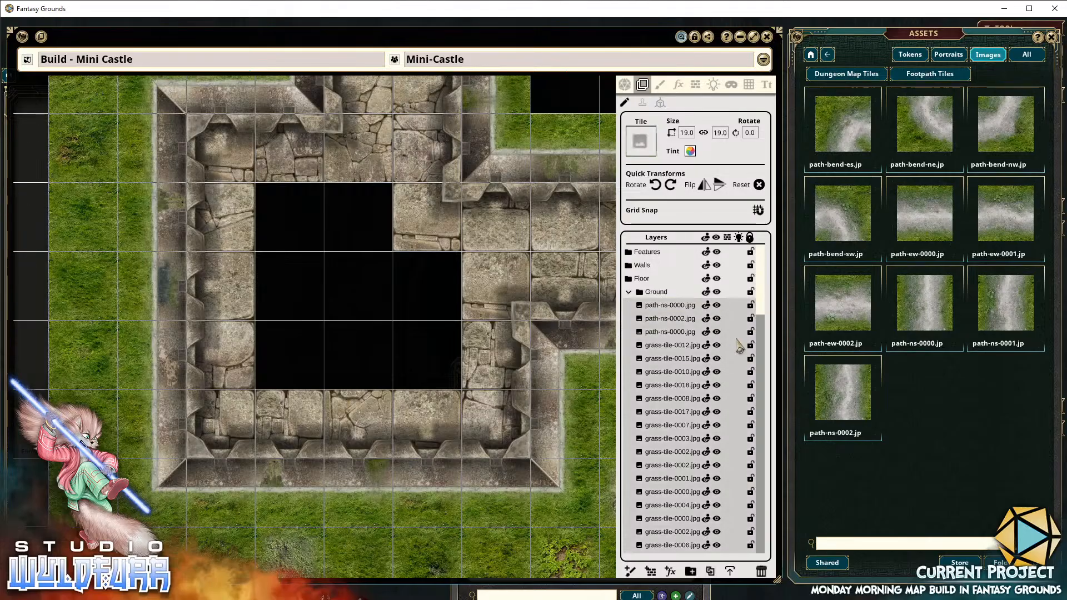
drag(760, 303, 752, 546)
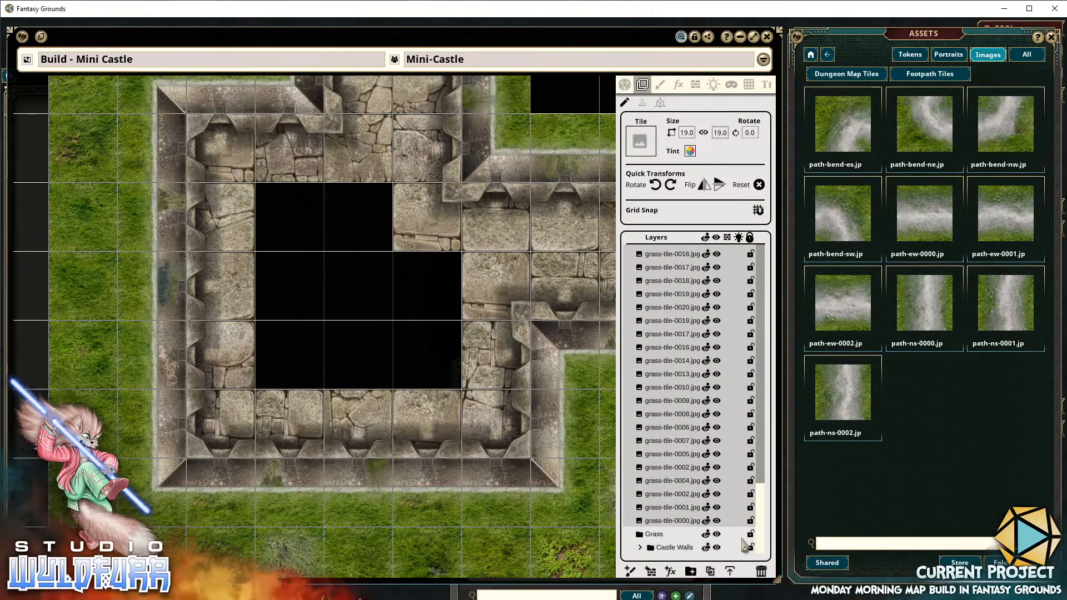
drag(660, 499, 658, 309)
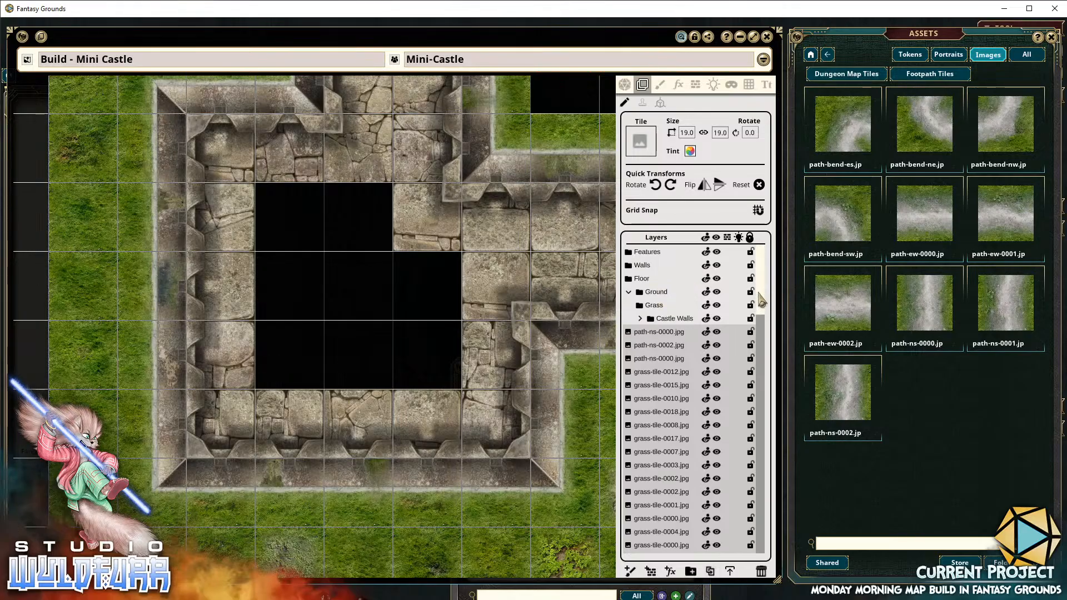
Move the still selected path and grass tile layers from below Castle Walls into the Grass folder and collapse it
scroll(762, 300, down, 5)
drag(760, 441, 788, 260)
scroll(768, 337, down, 5)
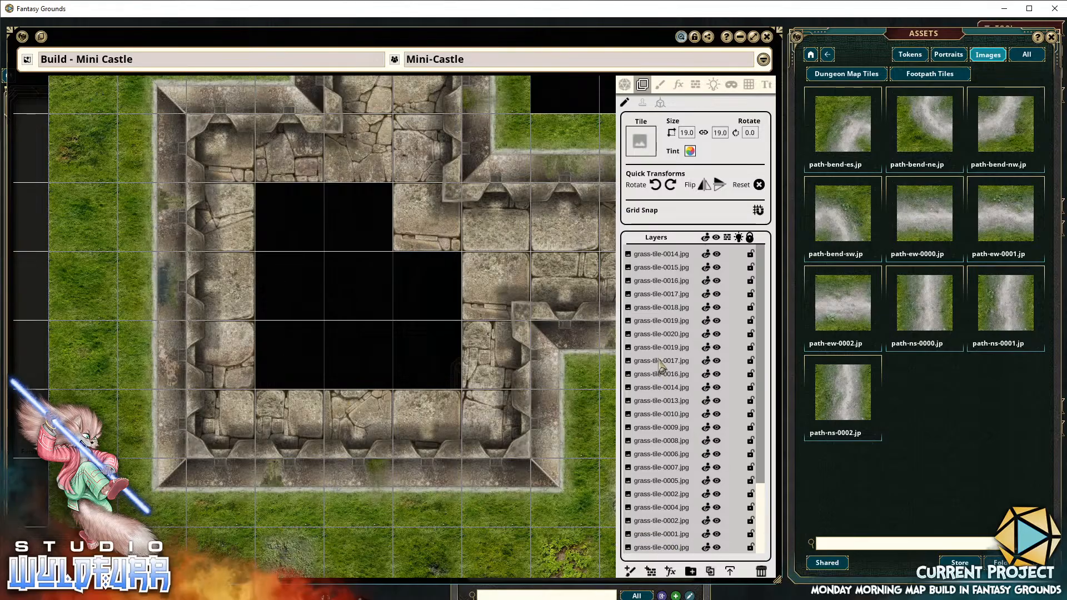
drag(659, 313, 670, 382)
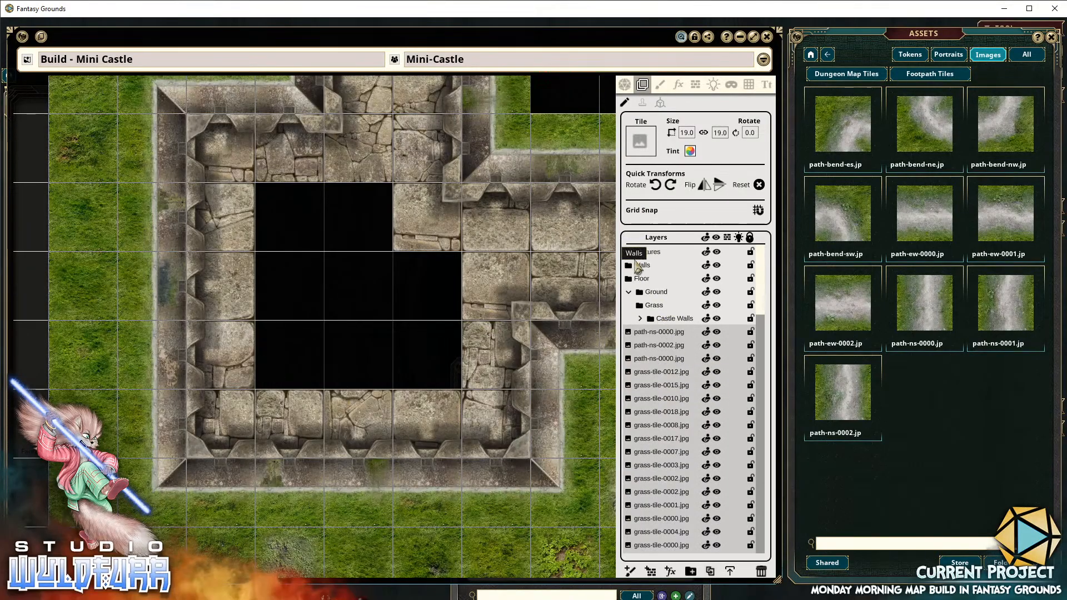
drag(760, 307, 756, 254)
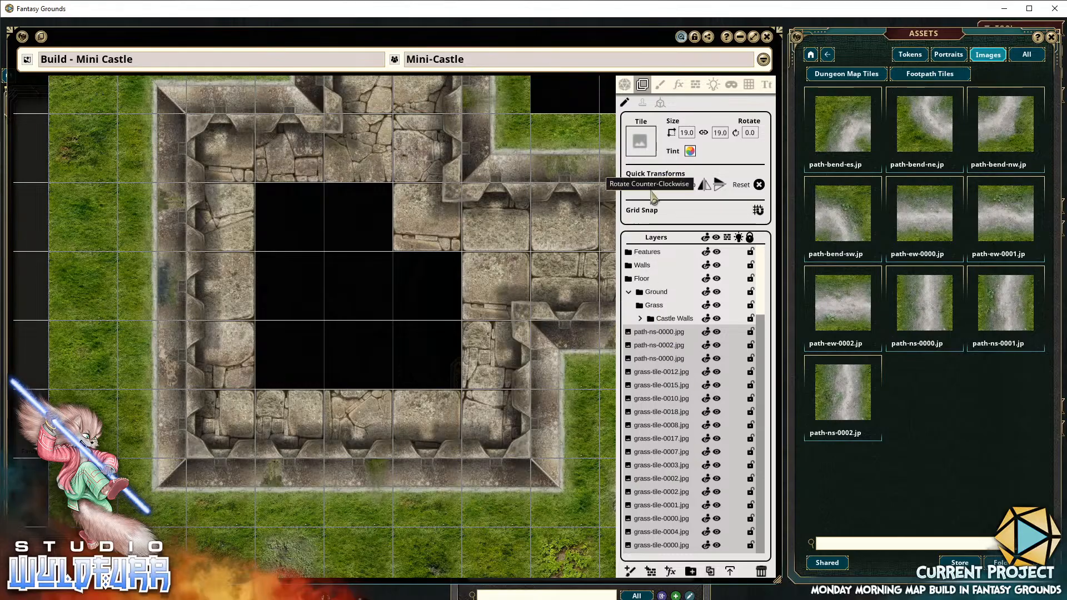
drag(659, 372, 657, 312)
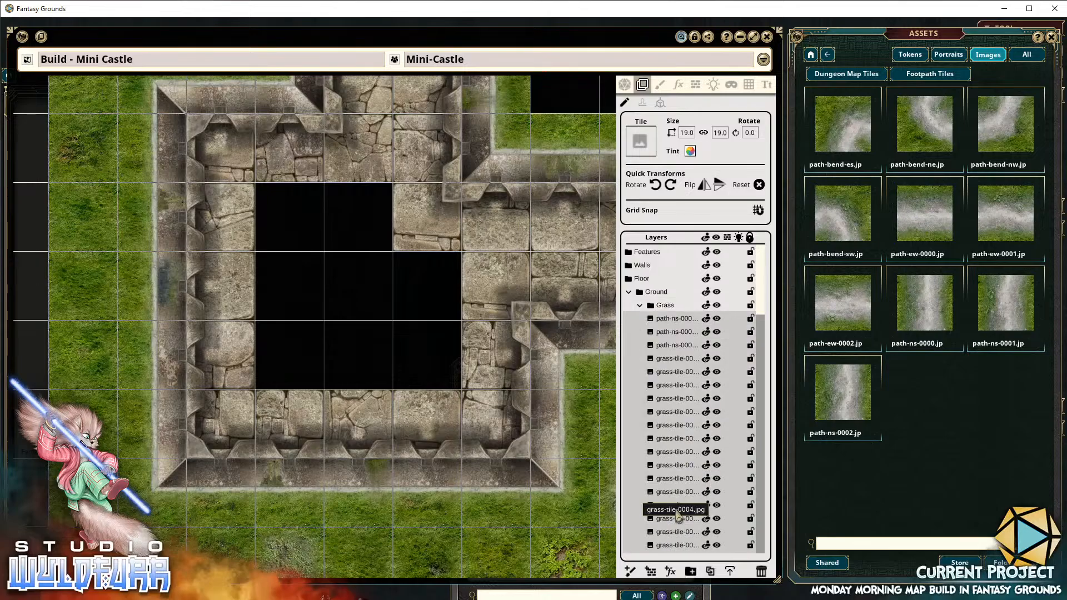
click(640, 306)
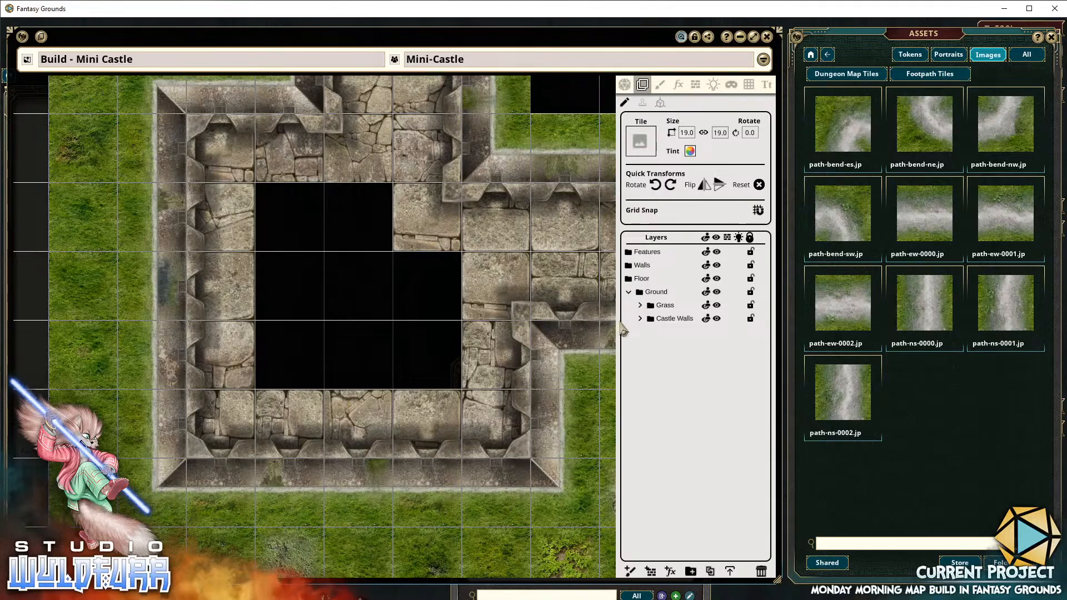
From the Dungeon Map Tiles' Basic Tiles, place basic-tile-0000 and 0001 in the courtyard gap's first row, and 0002 and 0003 in its second
click(872, 78)
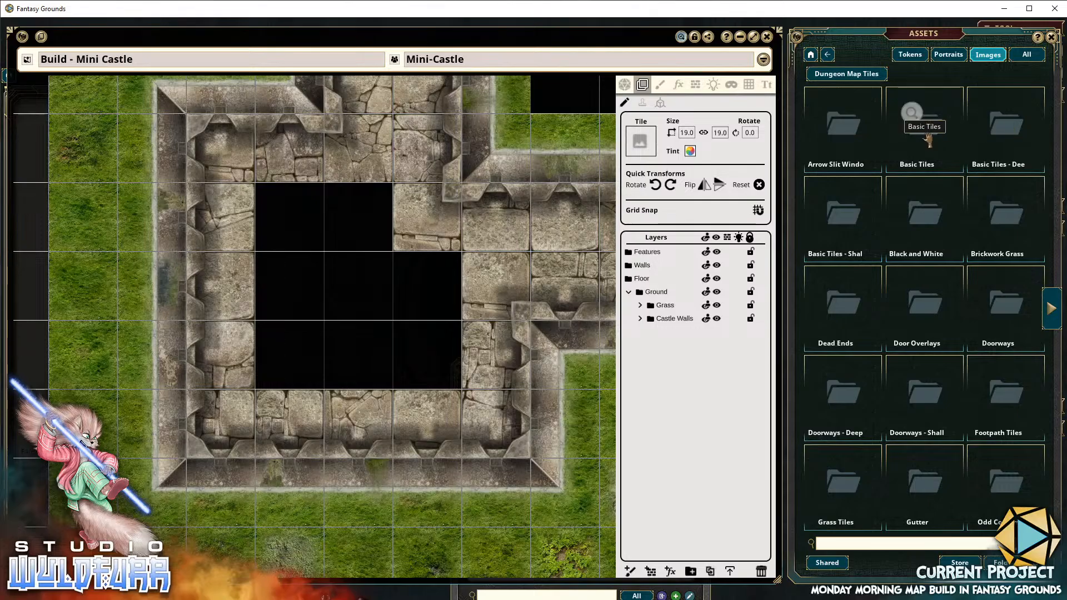
click(925, 122)
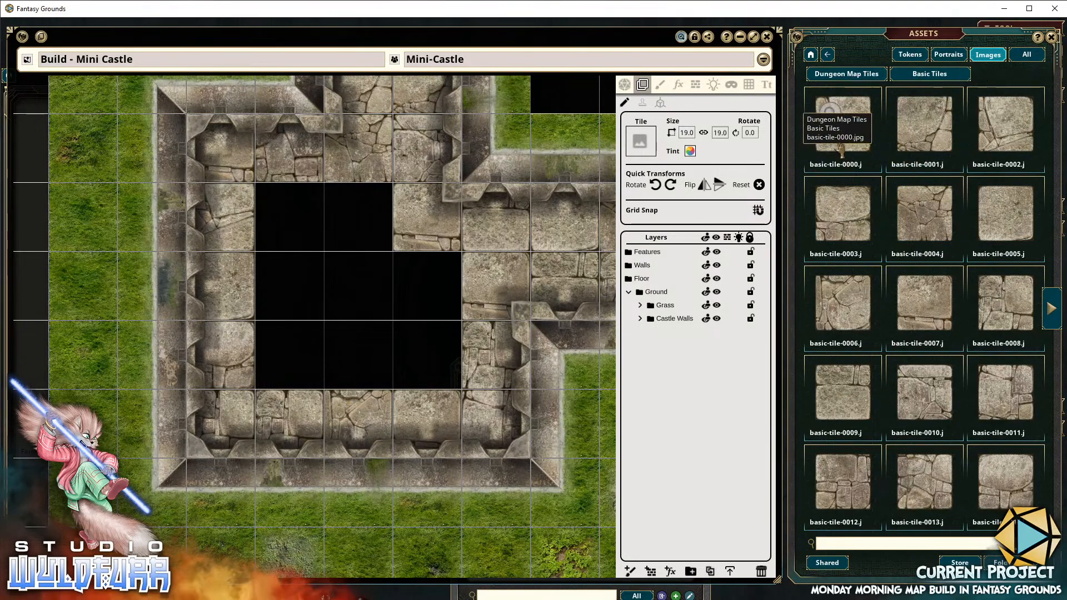
drag(331, 225, 286, 226)
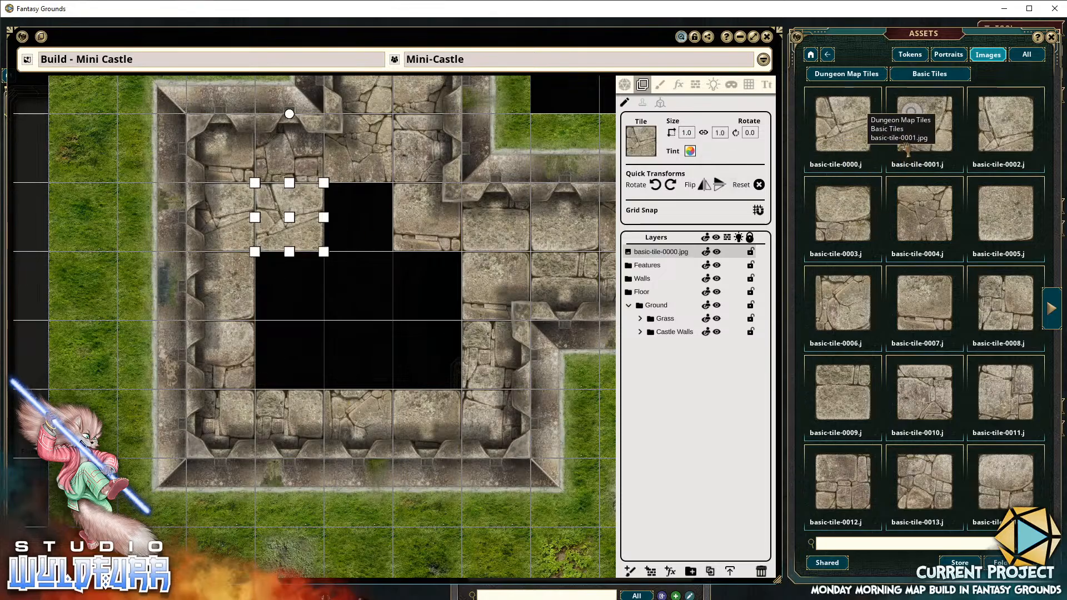
drag(367, 222, 368, 224)
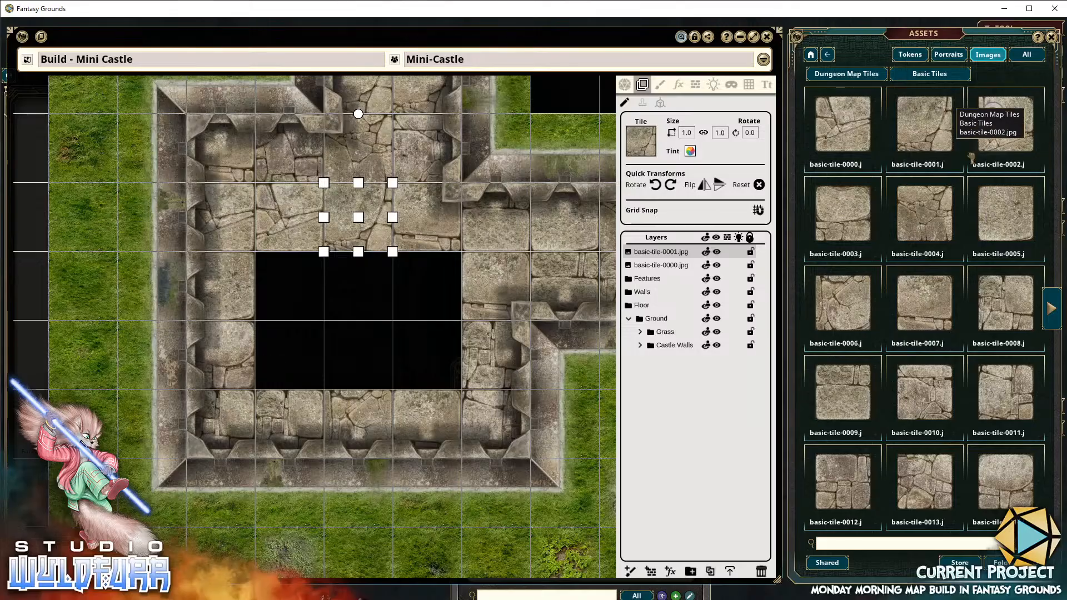
drag(972, 152, 289, 286)
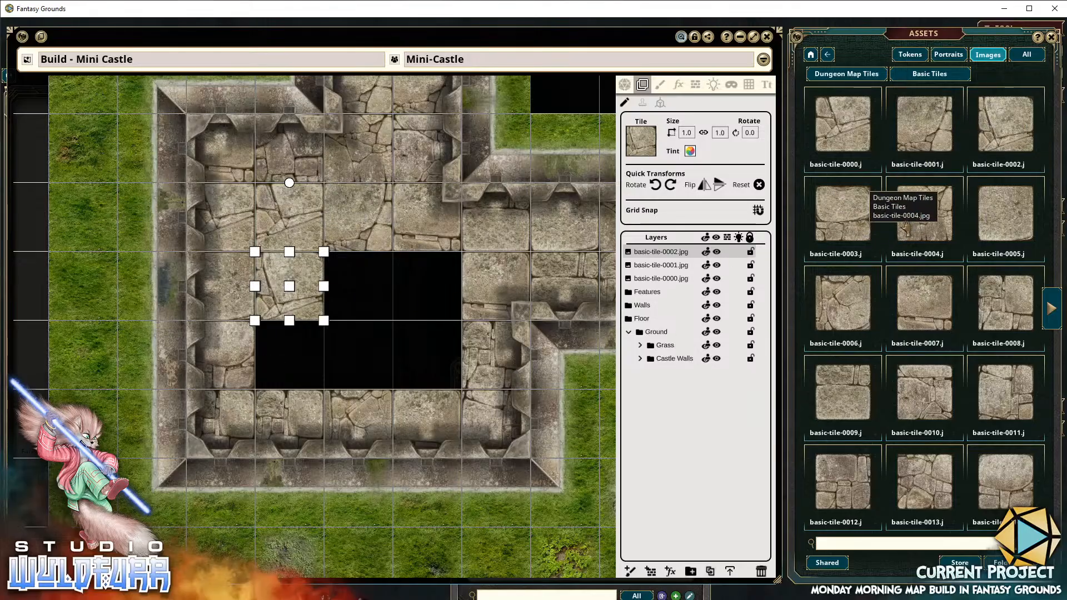
drag(844, 223, 358, 287)
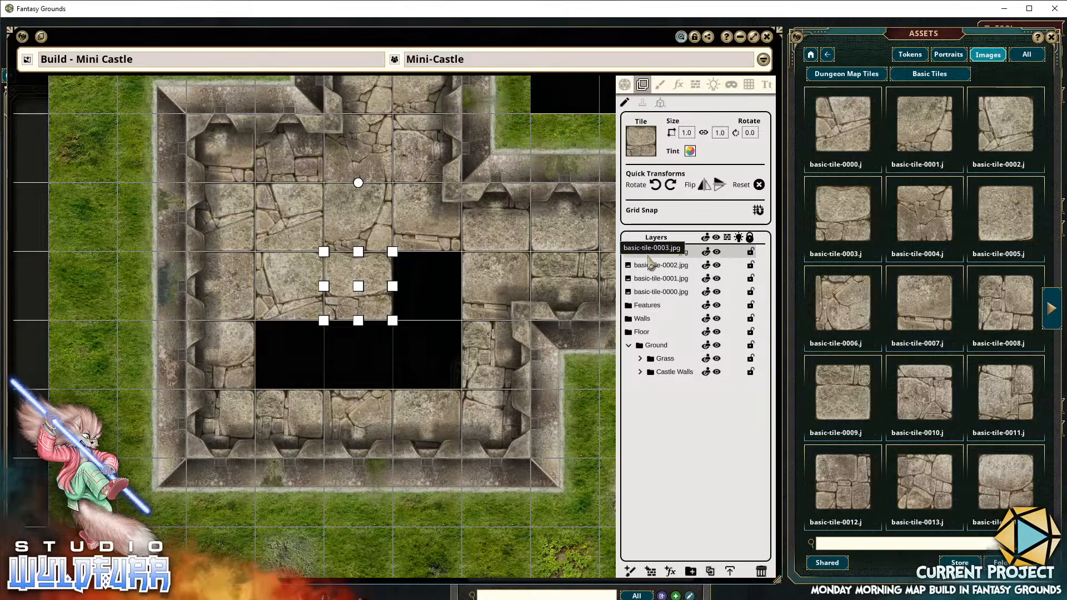
Place basic-tile-0007 in the last empty square of the gap's second row and basic-tile-0008 in the third row's westernmost square
click(646, 293)
click(645, 278)
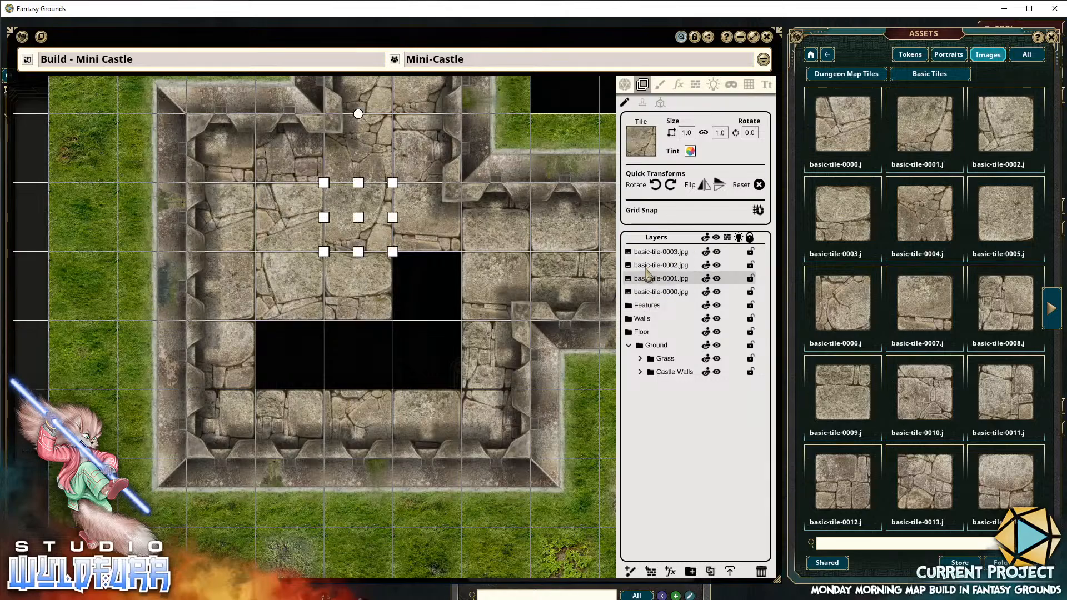
click(646, 265)
click(647, 253)
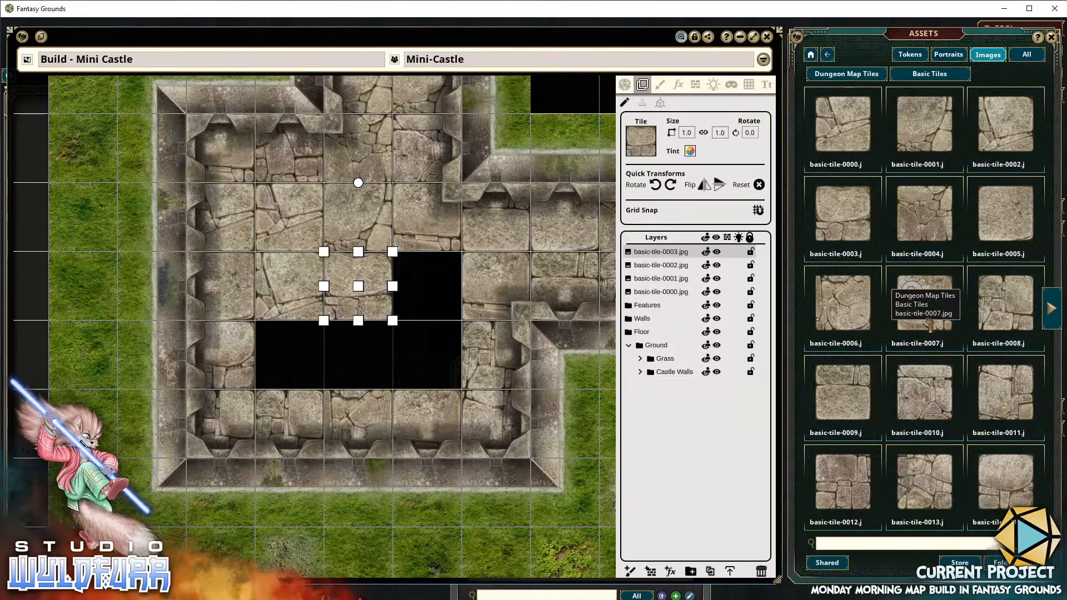
drag(924, 305, 411, 290)
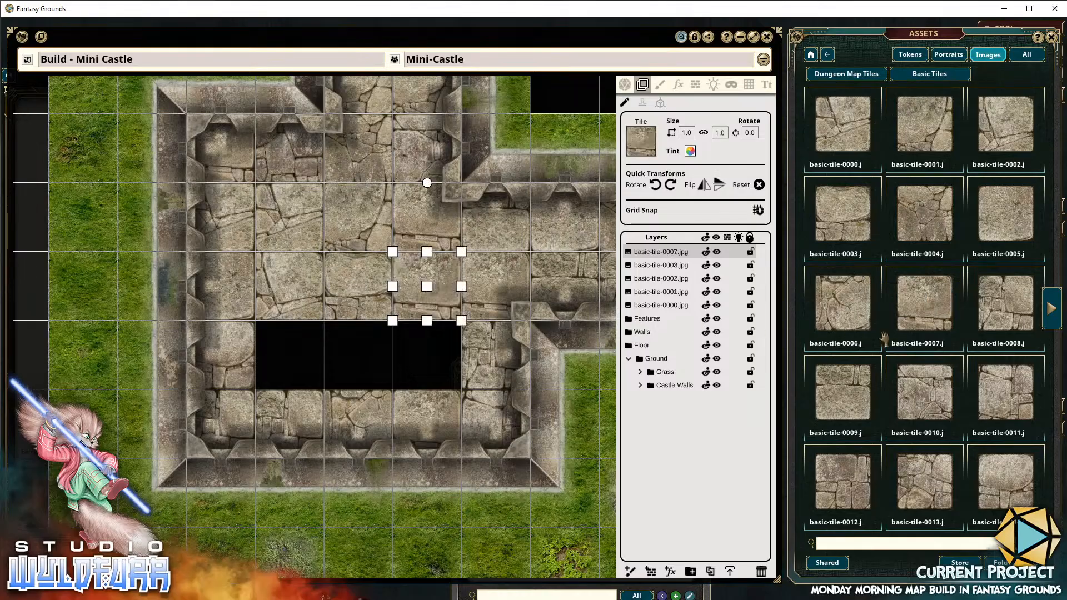
drag(1007, 303, 303, 358)
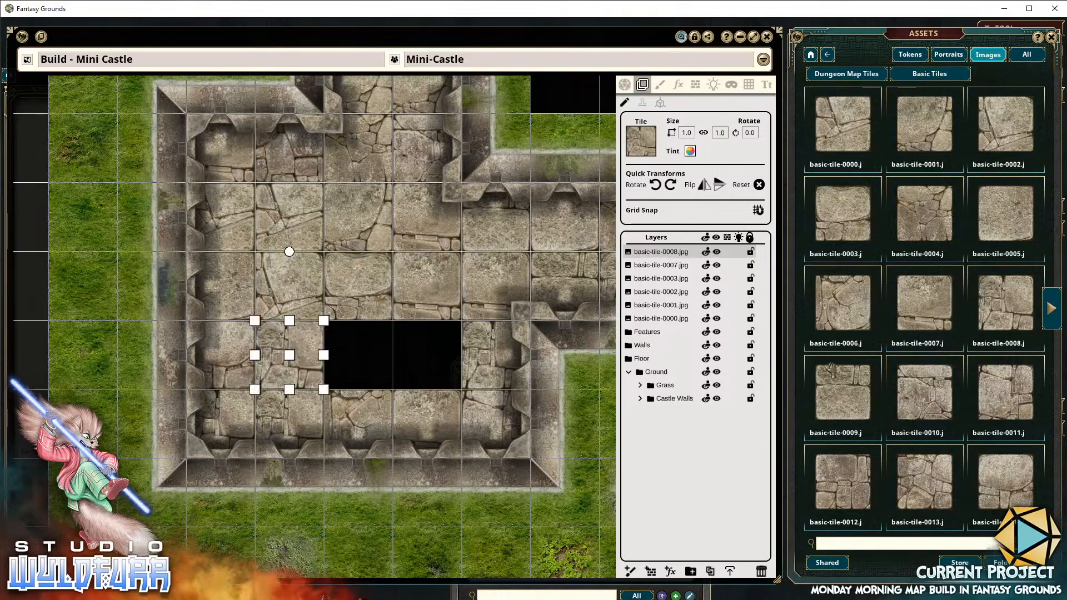
Fill the gap's last two squares with basic-tile-0009 and basic-tile-0010, and move all eight new tile layers into the Castle Walls folder
drag(831, 372, 358, 356)
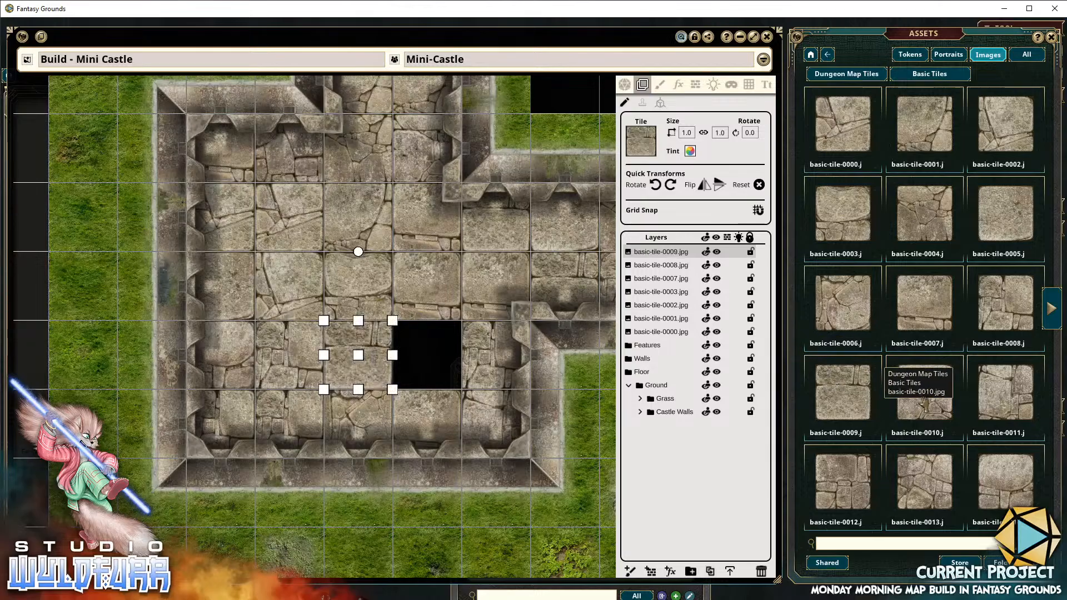
drag(924, 402, 421, 350)
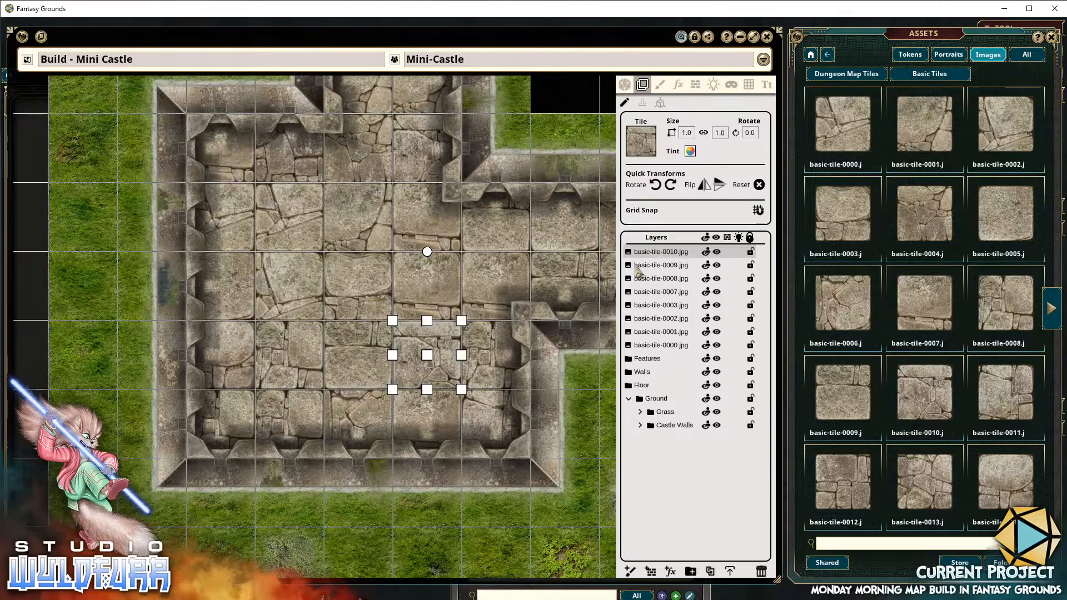
shift+click(659, 346)
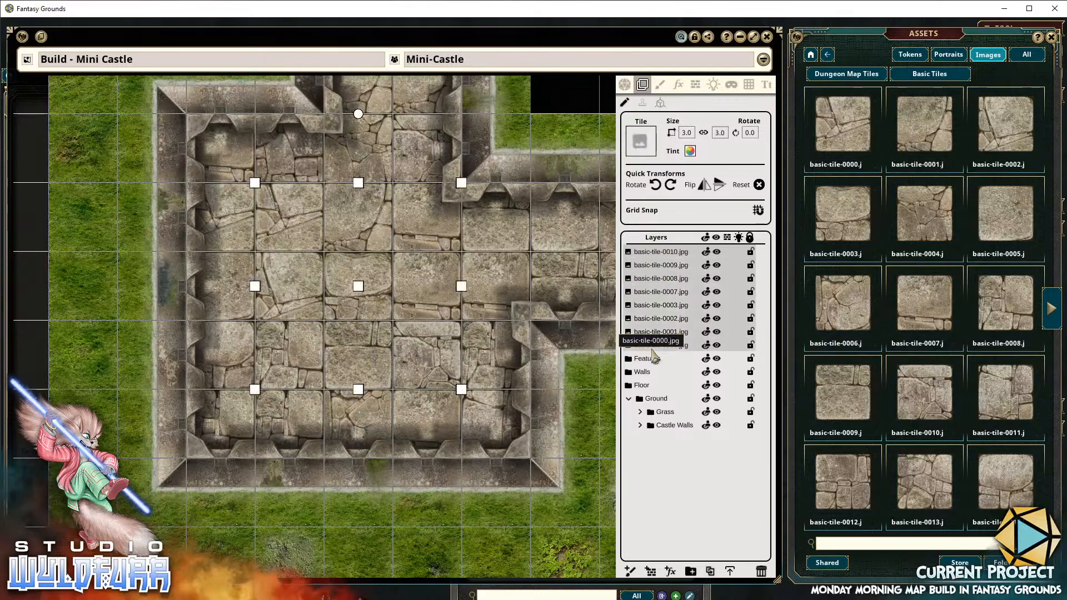
drag(657, 268, 646, 310)
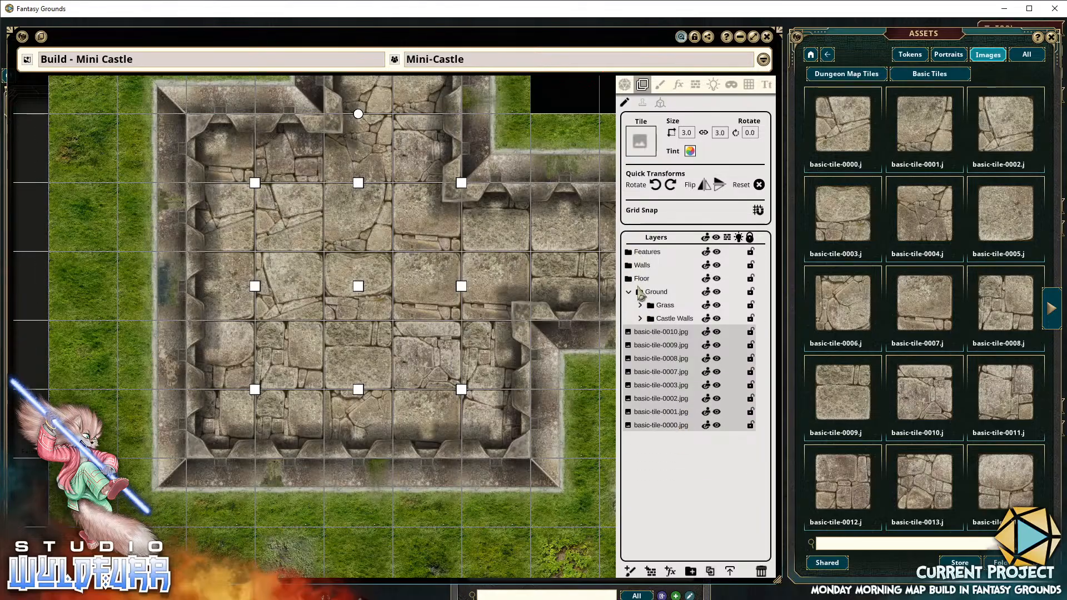
drag(651, 384, 666, 305)
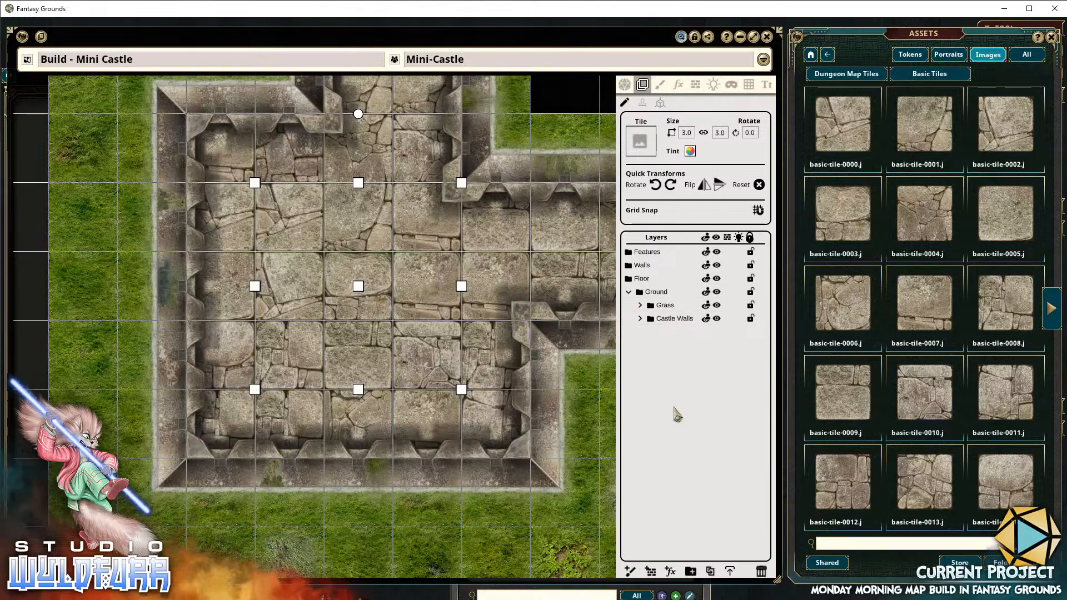
click(641, 319)
click(640, 319)
click(570, 490)
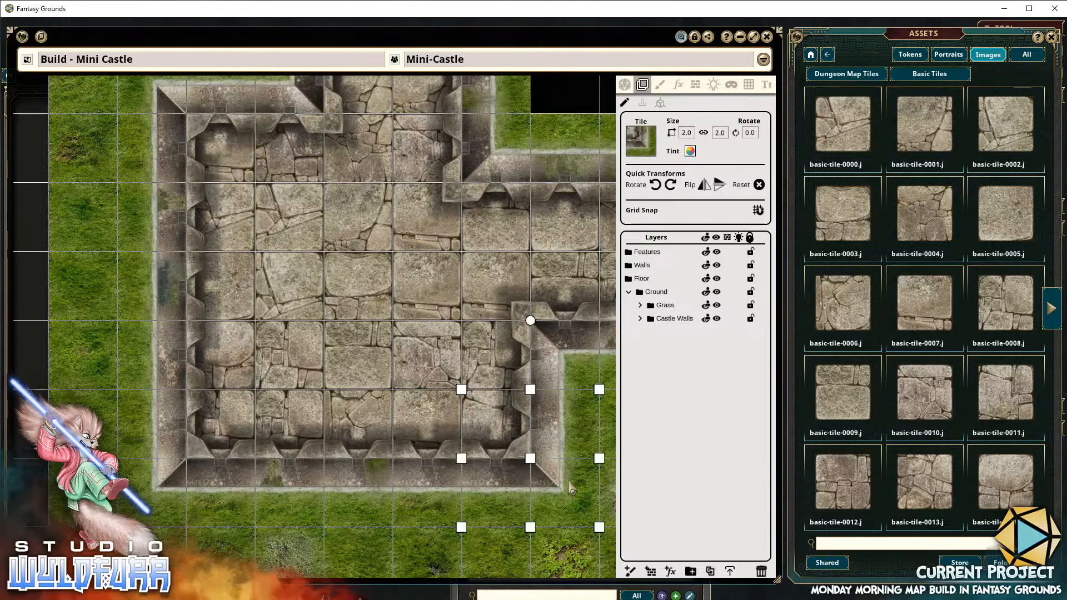
click(42, 372)
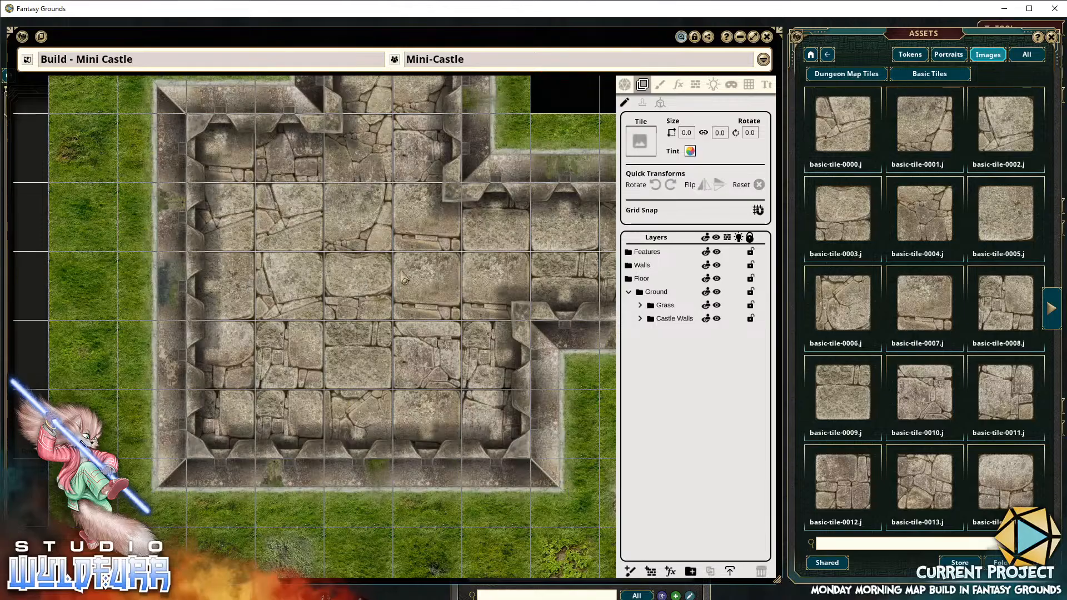
In the northwest courtyard gap, place basic-tile-0016 and basic-tile-0015 at the first row's west and east ends and trap-door-0002 in the centre
drag(369, 304, 397, 380)
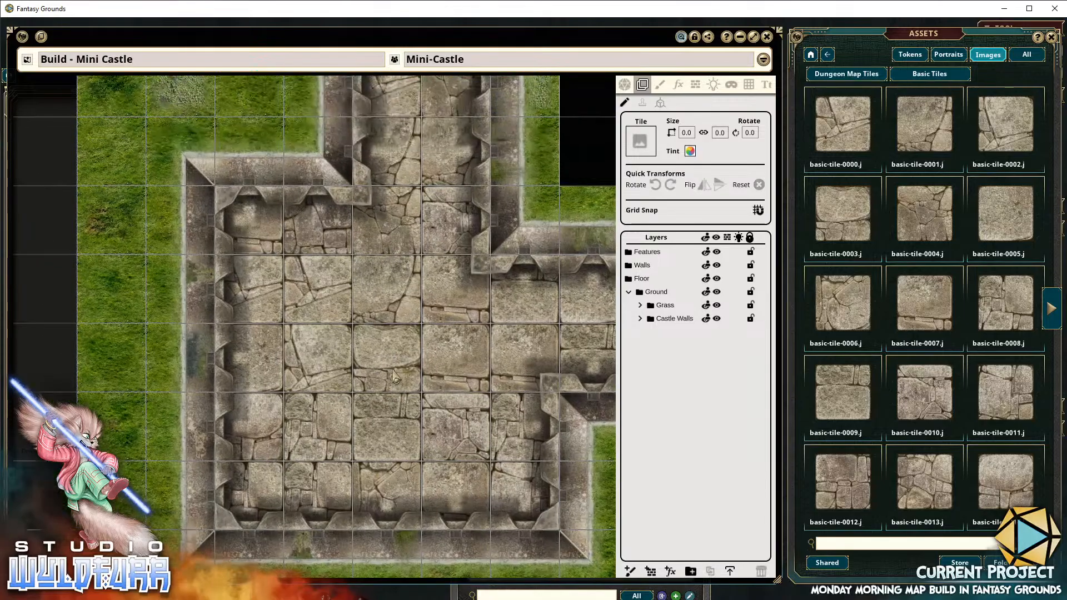
drag(429, 170, 434, 542)
drag(440, 86, 445, 327)
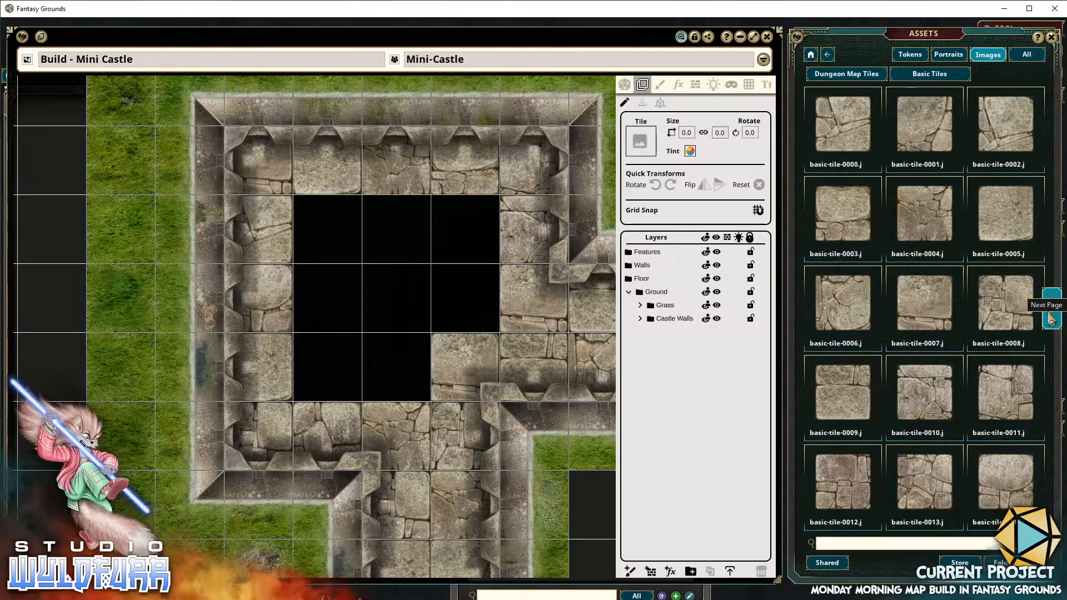
click(1052, 312)
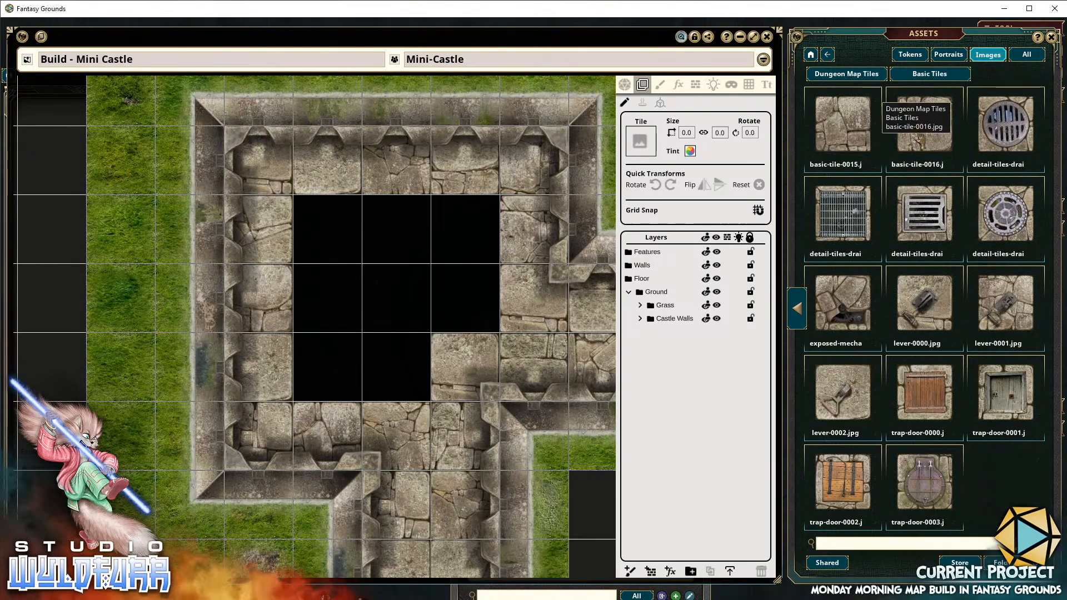
click(328, 227)
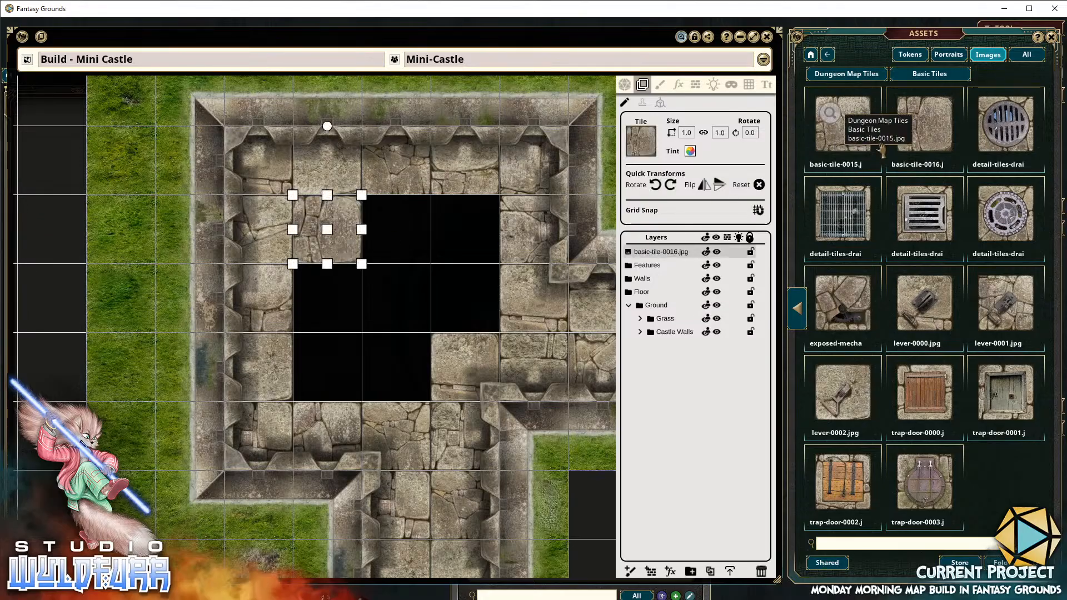
click(471, 227)
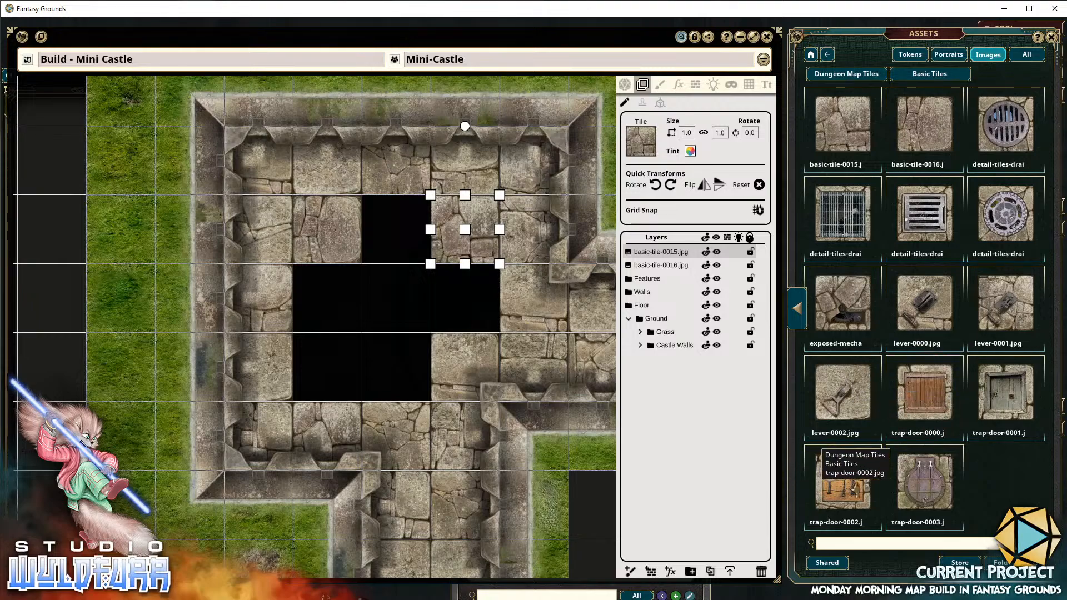
drag(843, 481, 400, 331)
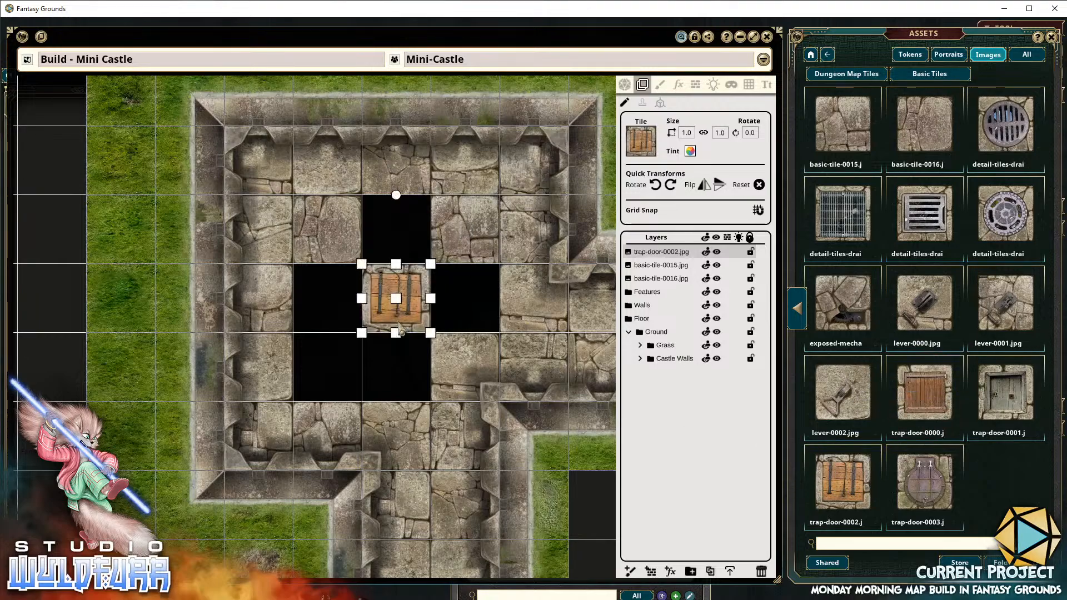
Examine the castle's connecting corridors, doorways and southwest courtyard in relation to the trap door's position
drag(487, 413, 408, 399)
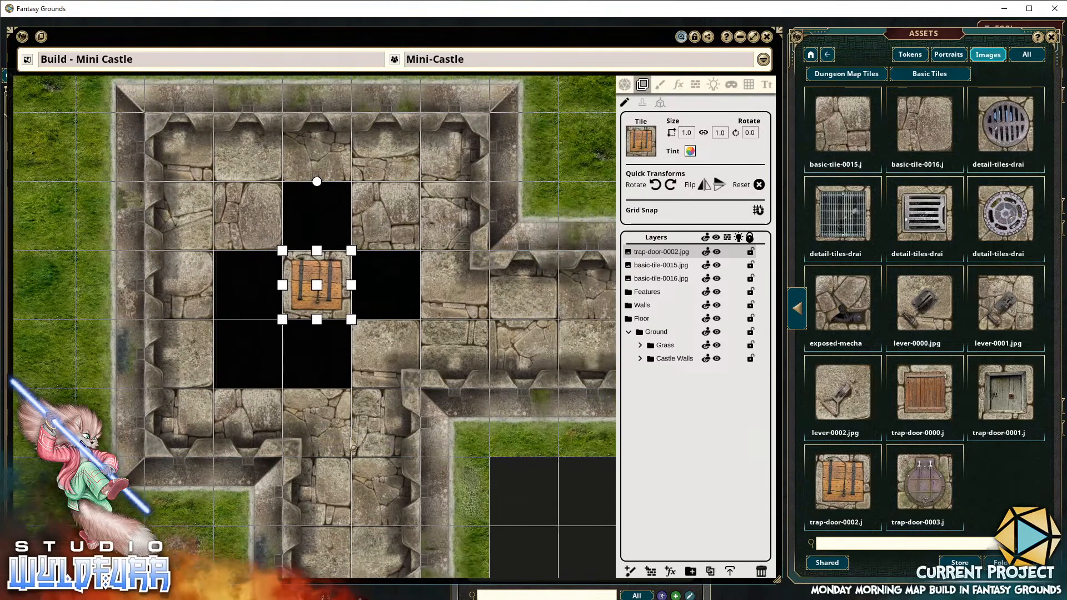
drag(472, 374, 487, 340)
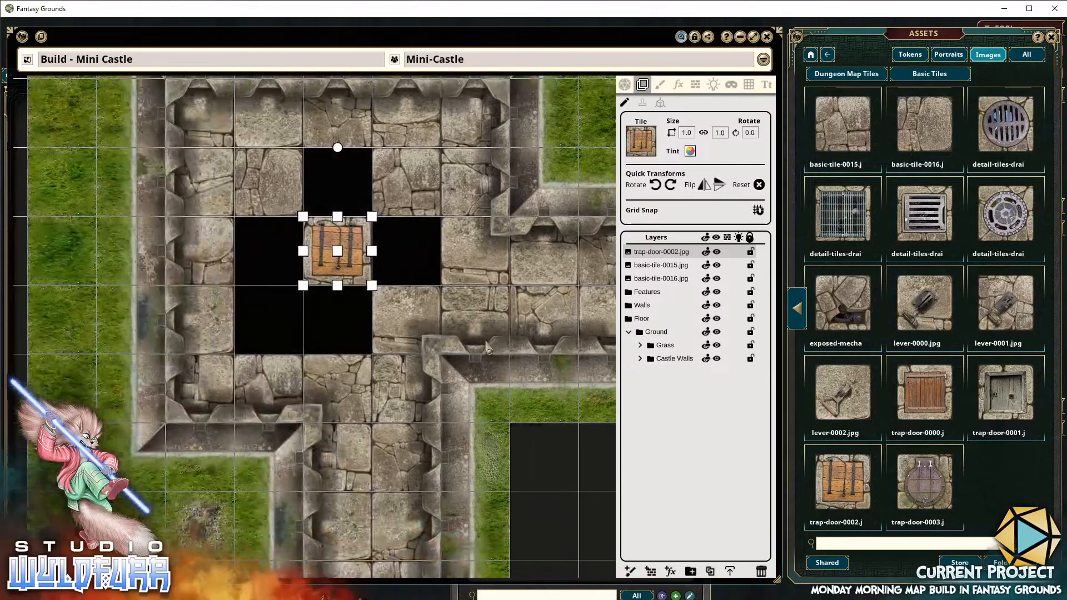
drag(473, 399, 292, 139)
drag(382, 355, 291, 102)
drag(305, 393, 310, 295)
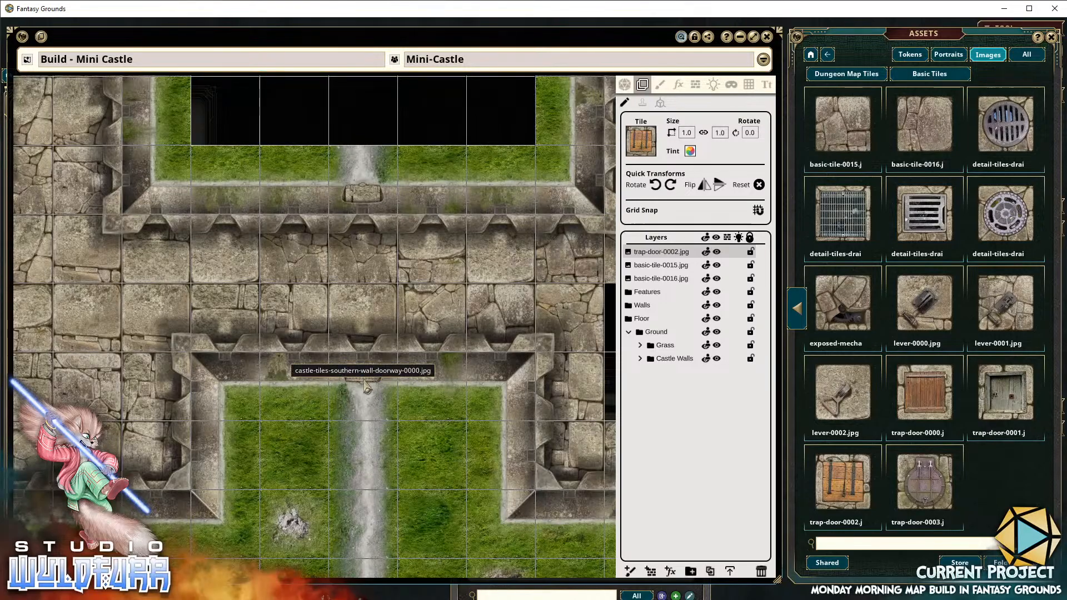
drag(285, 283, 518, 340)
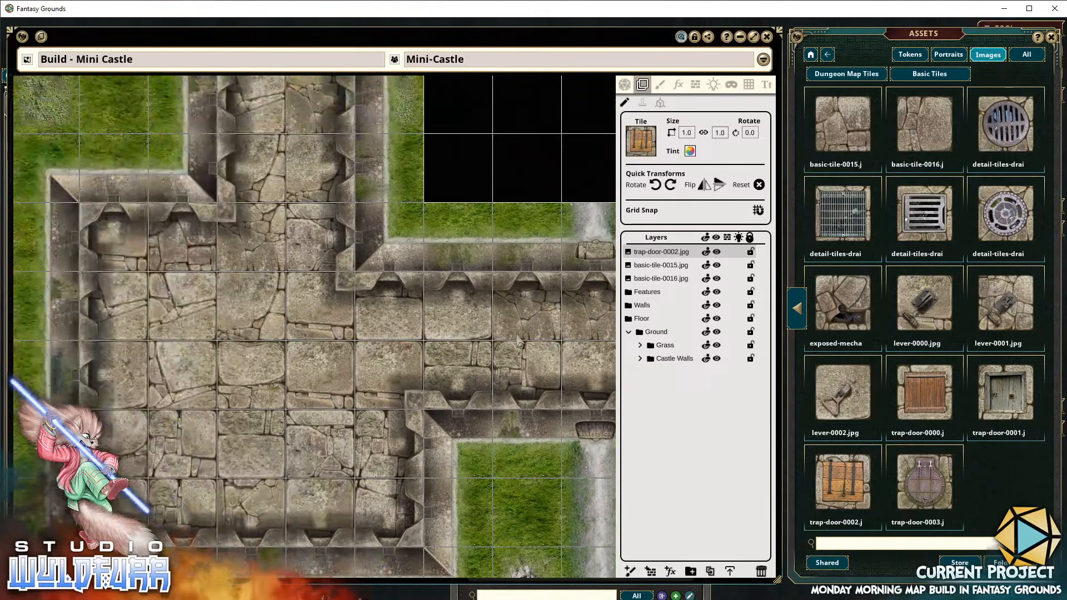
drag(198, 417, 304, 404)
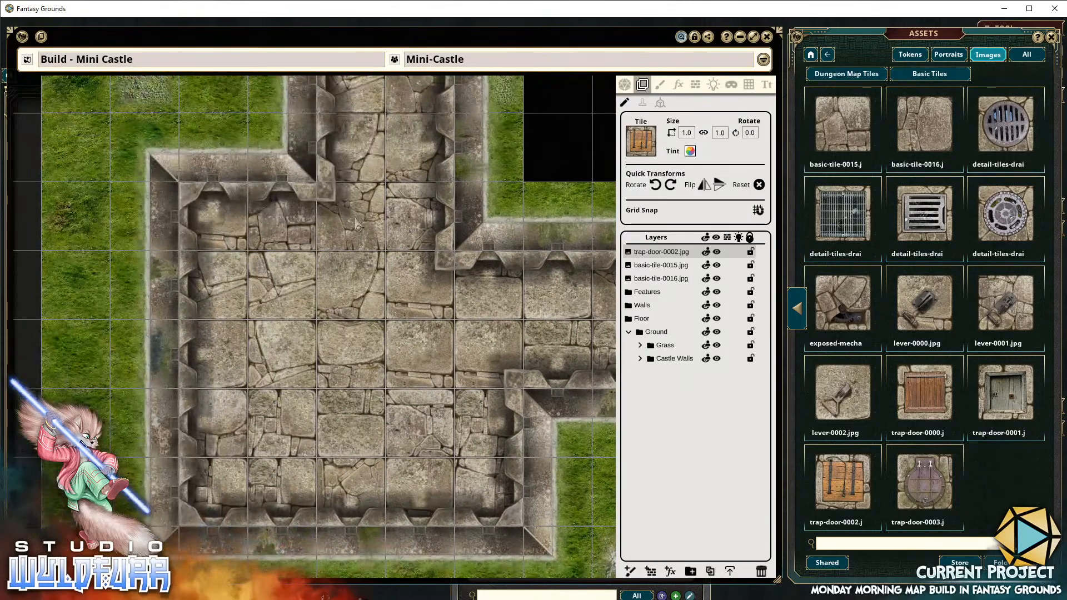
drag(369, 132, 369, 395)
drag(403, 186, 415, 404)
drag(391, 217, 398, 353)
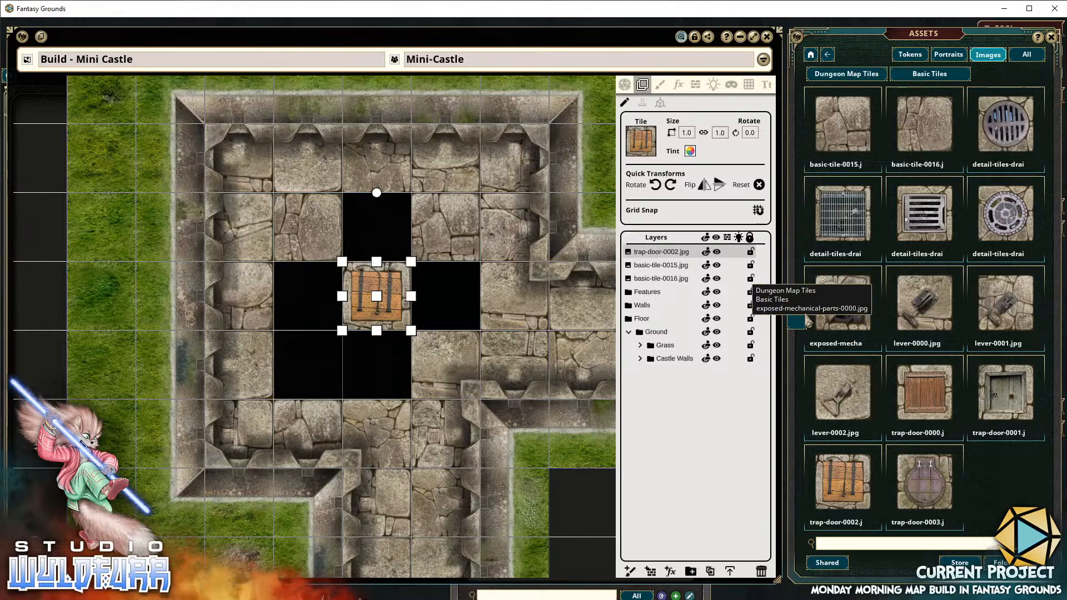
Surround the trap door with basic-tile-0013 to the east, 0014 south, 0012 west and 0007 north, and place 0000 in the southwest square
click(806, 321)
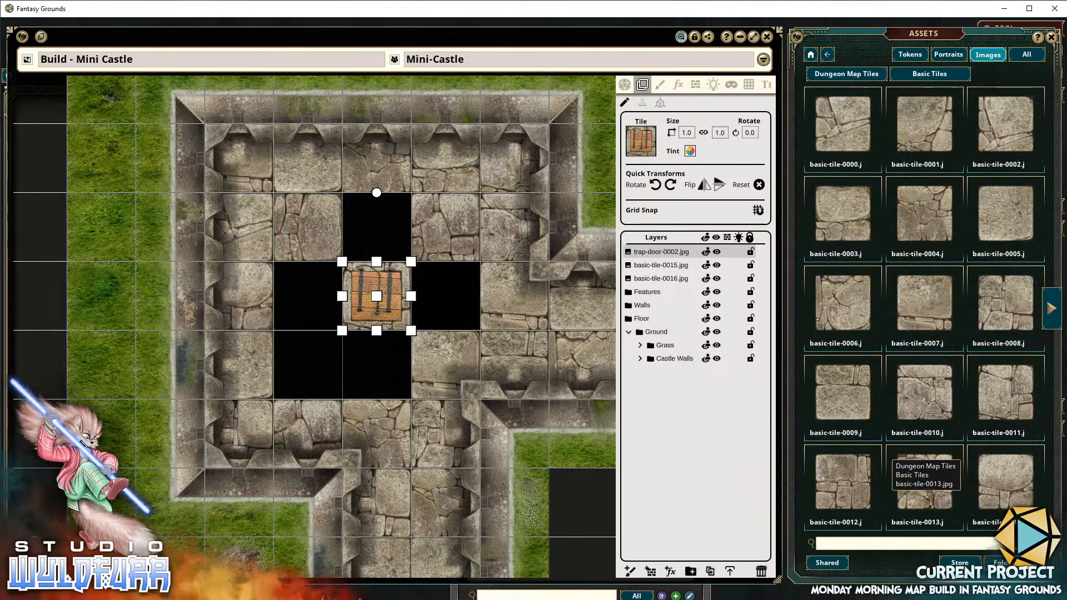
drag(460, 305, 460, 306)
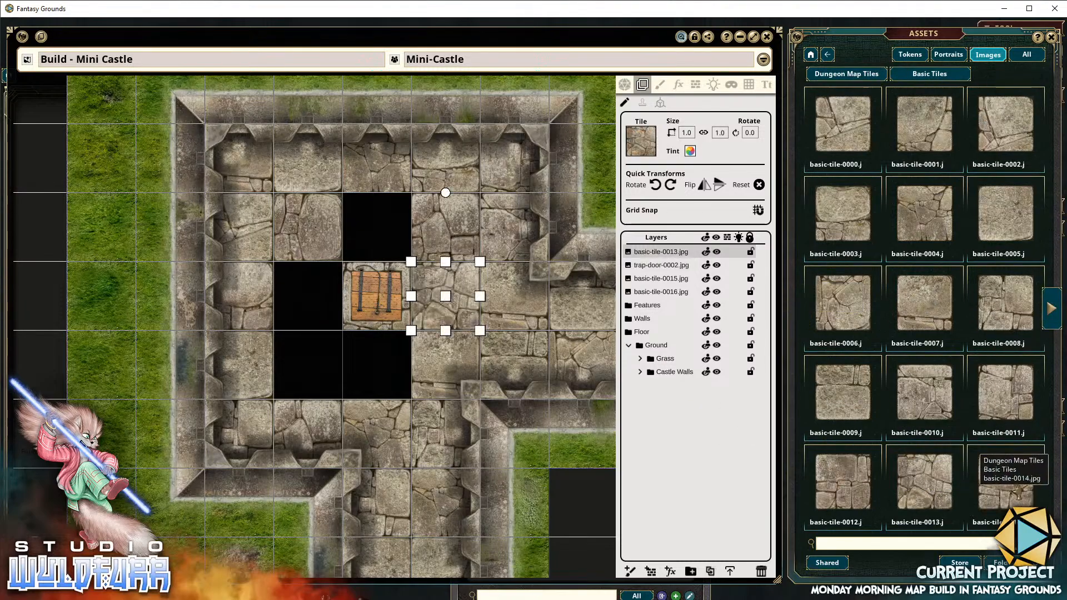
drag(1009, 483, 364, 362)
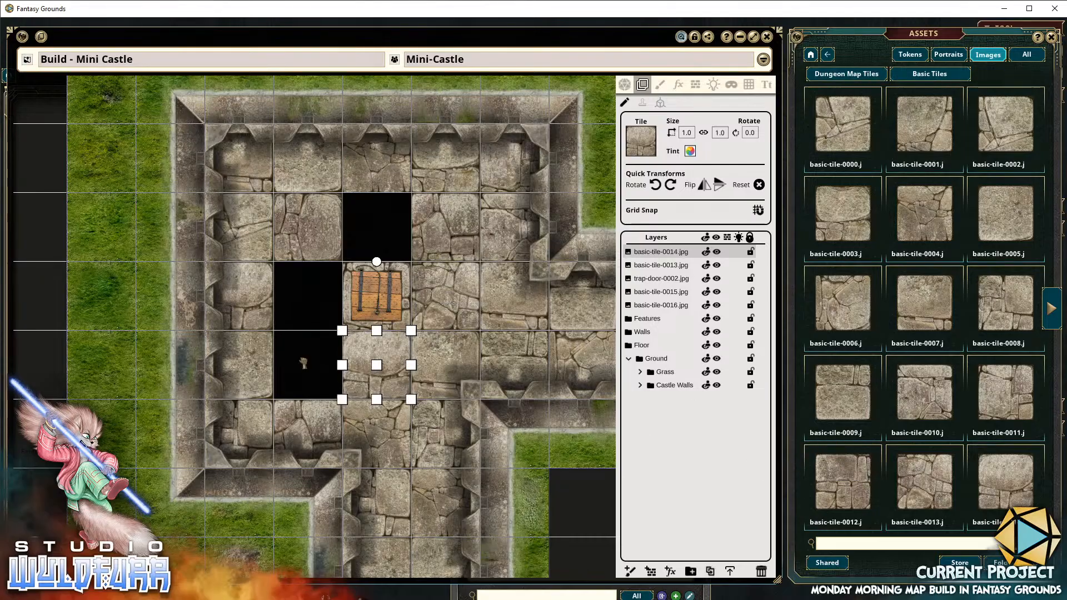
drag(303, 312, 305, 303)
drag(903, 294, 383, 231)
drag(298, 351, 308, 361)
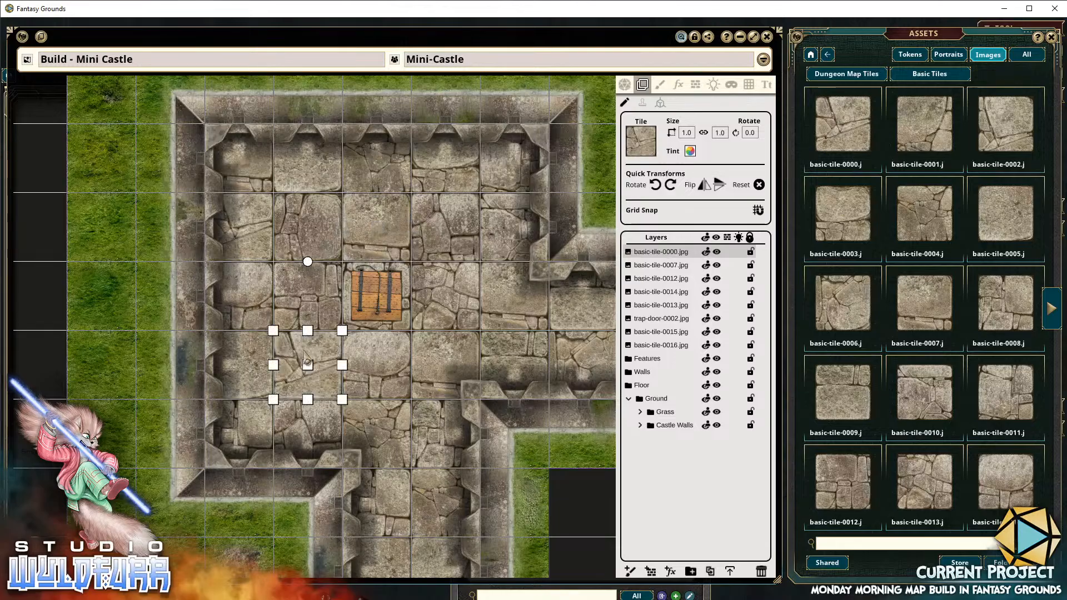
Select the northwest courtyard's seven floor tile layers and trap door layer and move them into the Castle Walls folder
drag(408, 360, 313, 301)
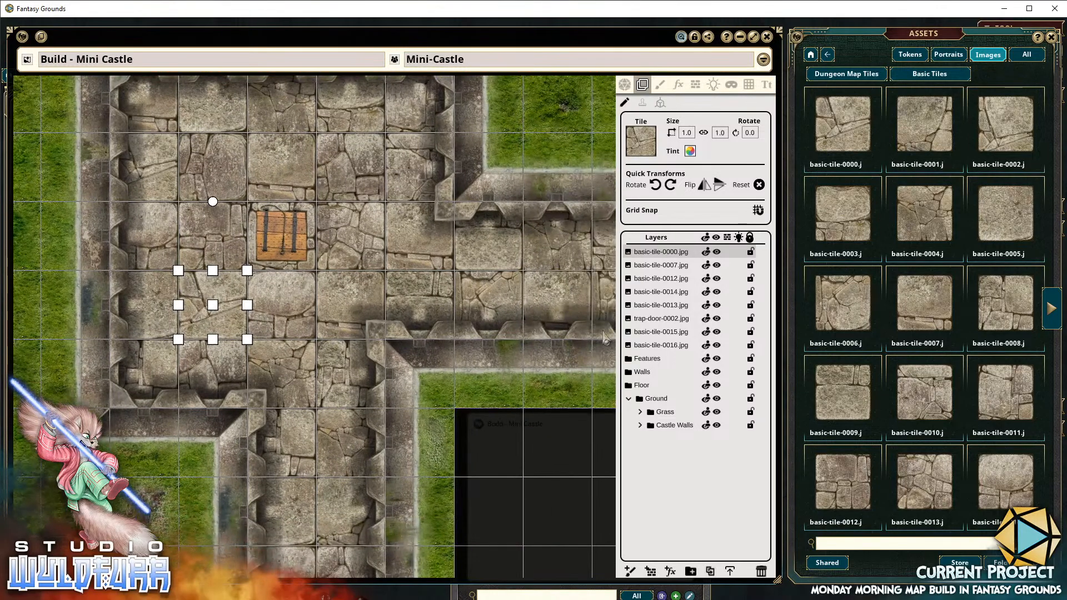
shift+click(655, 345)
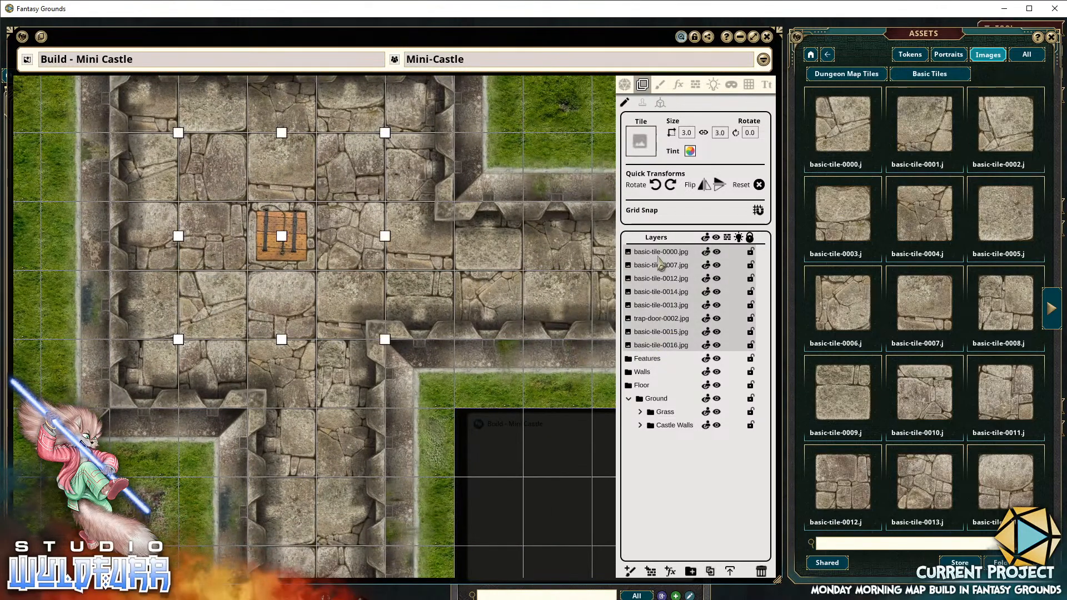
drag(660, 261, 683, 419)
drag(665, 361, 671, 321)
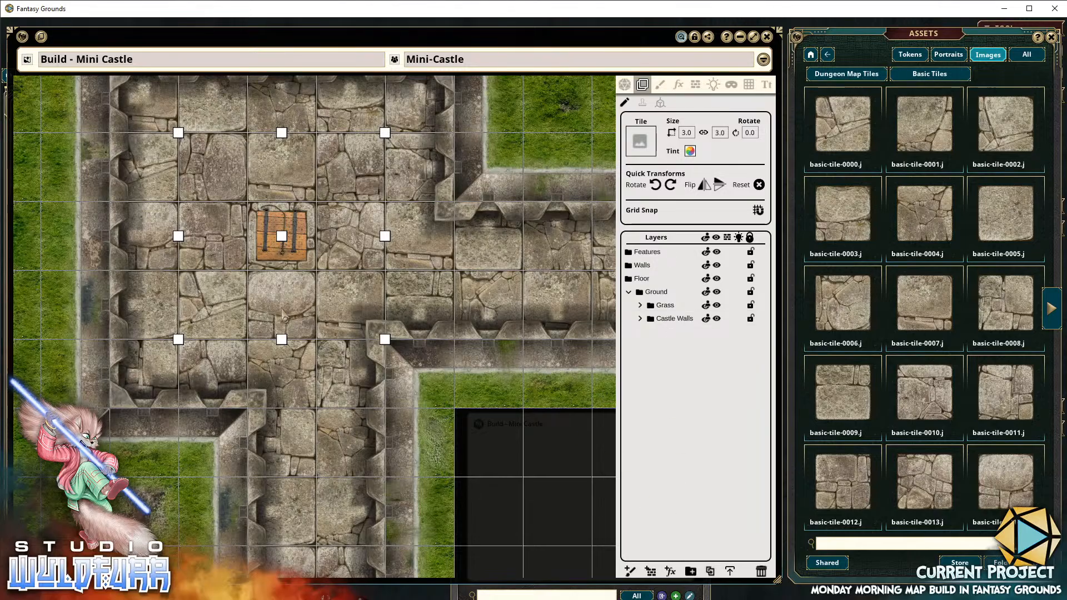
Fill the northeast courtyard gap's middle column from north to south with basic-tile-0014, basic-tile-0013 and basic-tile-0012, aligning the first to the grid
drag(607, 299, 330, 312)
drag(481, 300, 387, 312)
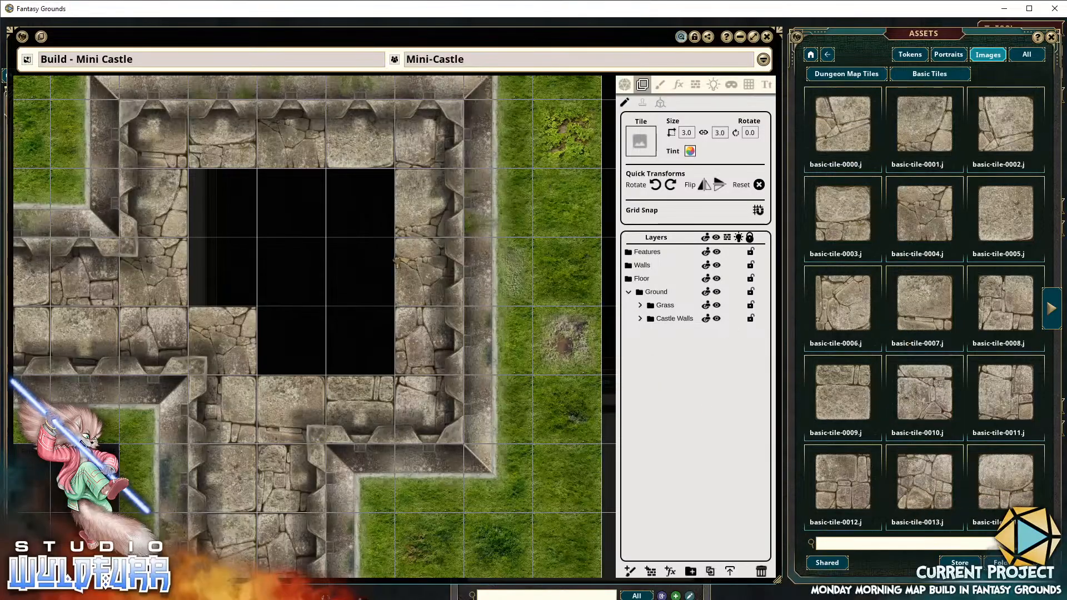
drag(397, 261, 317, 206)
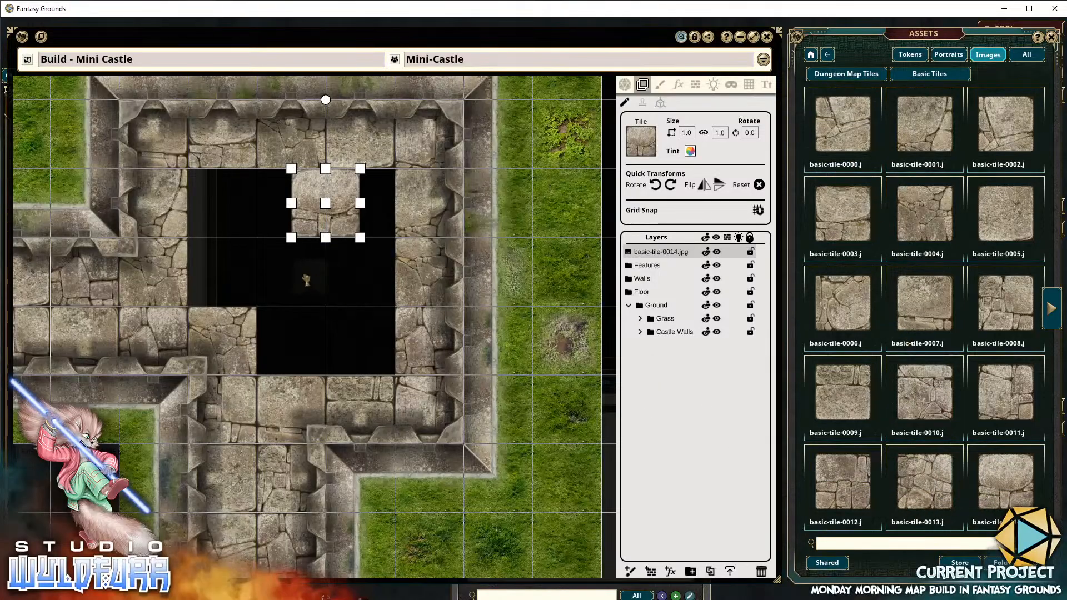
drag(307, 280, 301, 277)
click(336, 225)
drag(335, 224, 291, 226)
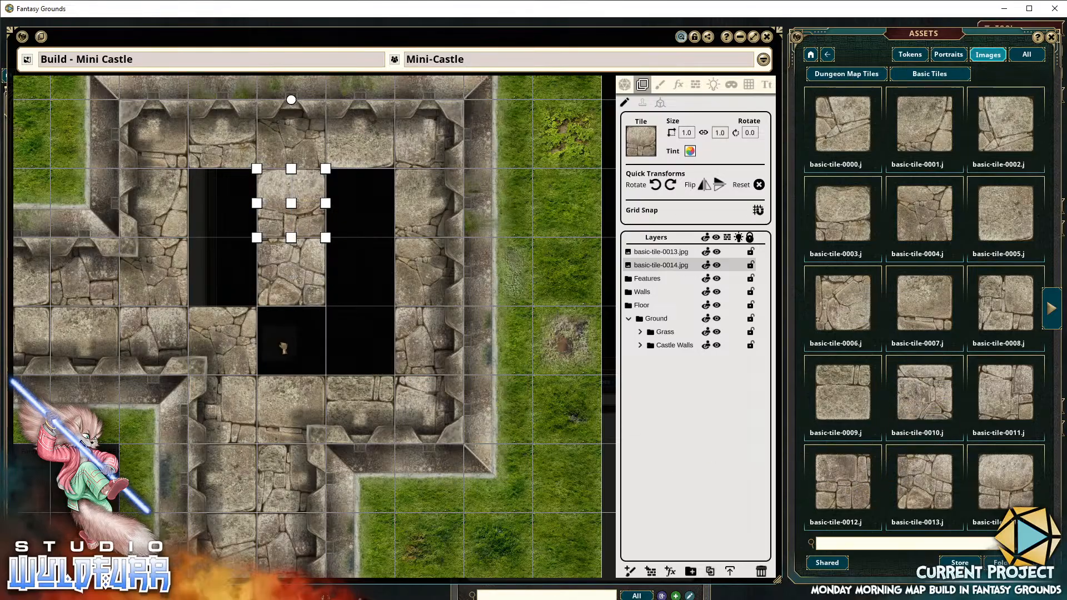
drag(283, 348, 289, 344)
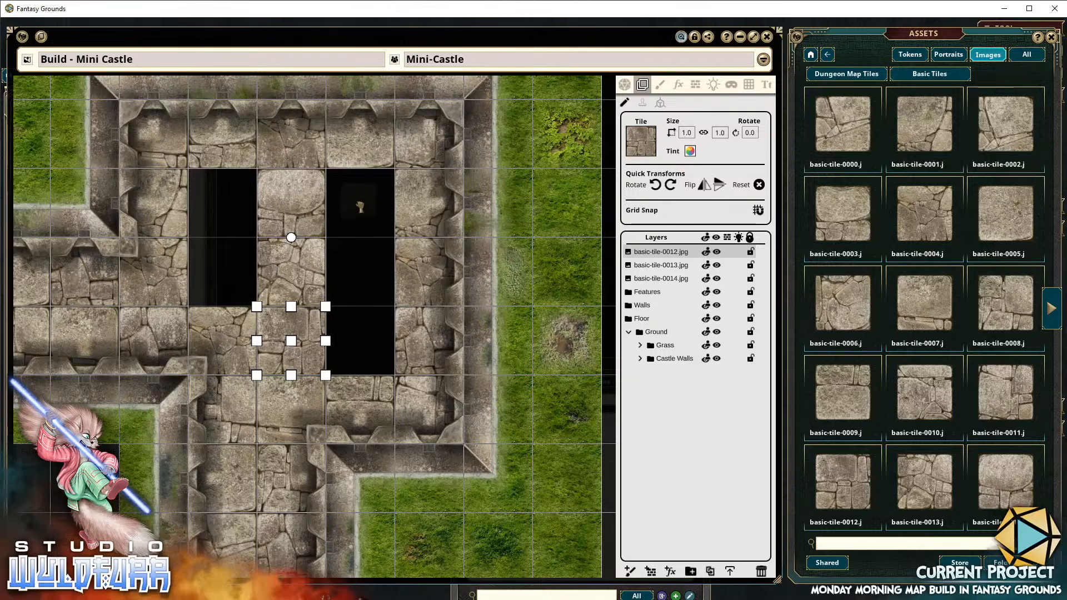
Fill the gap's east column southward with basic-tile-0011, 0010 and 0009, and its west column with 0004 above 0006
drag(360, 207, 360, 205)
drag(923, 392, 360, 273)
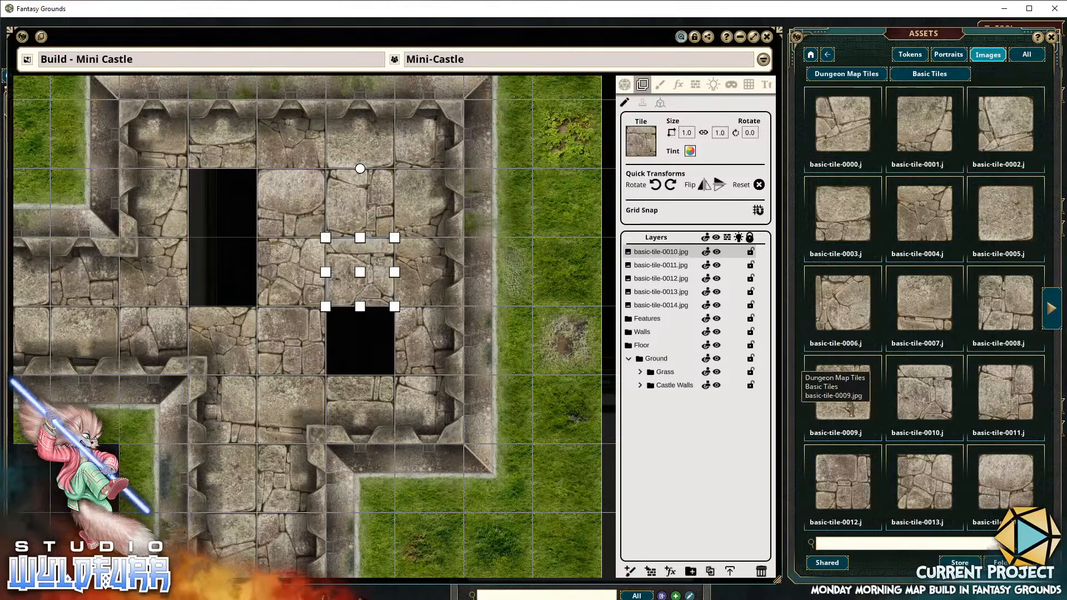
drag(839, 391, 362, 341)
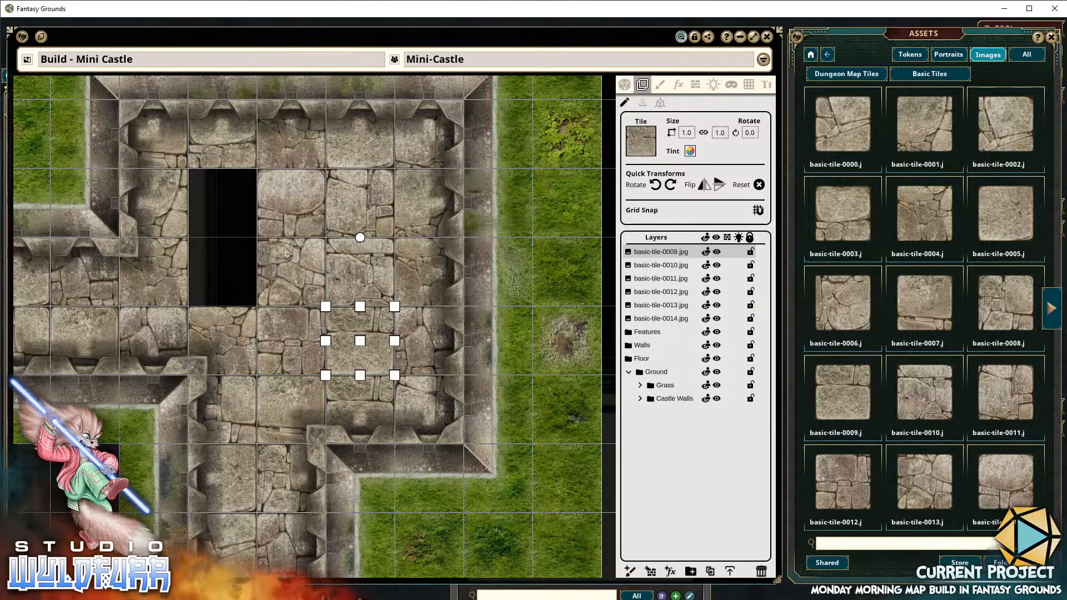
drag(229, 265, 222, 271)
drag(924, 214, 220, 202)
Select the northeast courtyard's eight new floor tile layers and move them into the Castle Walls folder
drag(290, 295, 332, 306)
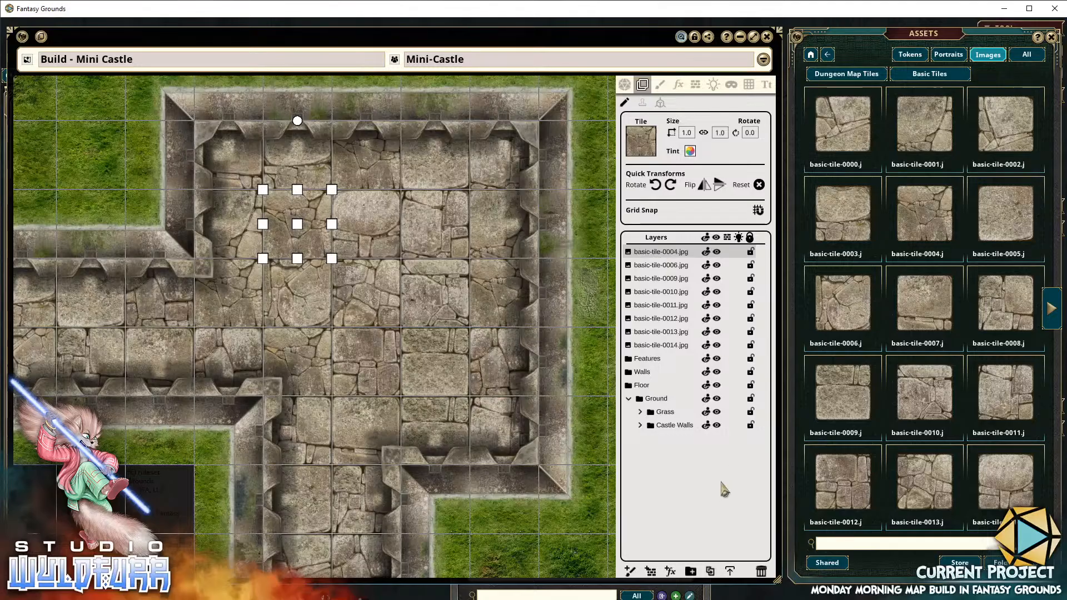
shift+click(644, 347)
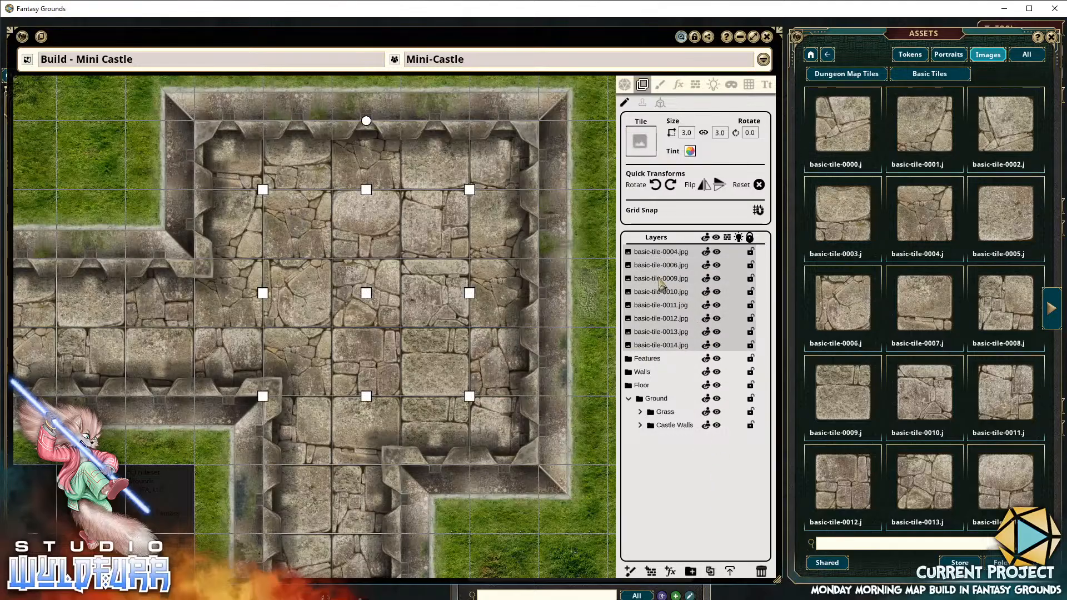
drag(646, 280, 664, 321)
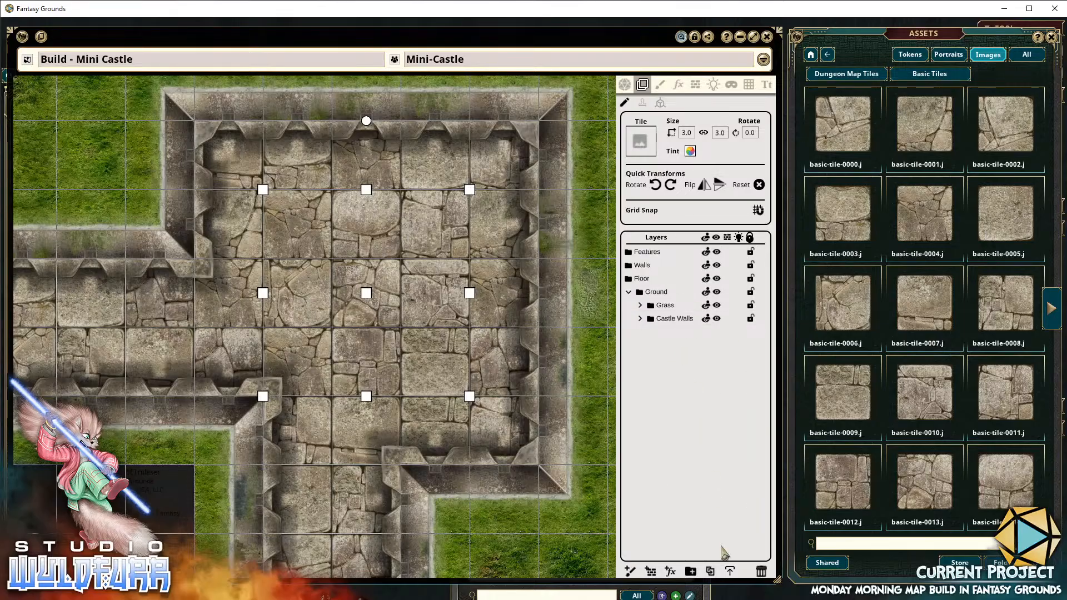
Toggle the Castle Walls folder's visibility to check which tiles it contains
click(717, 319)
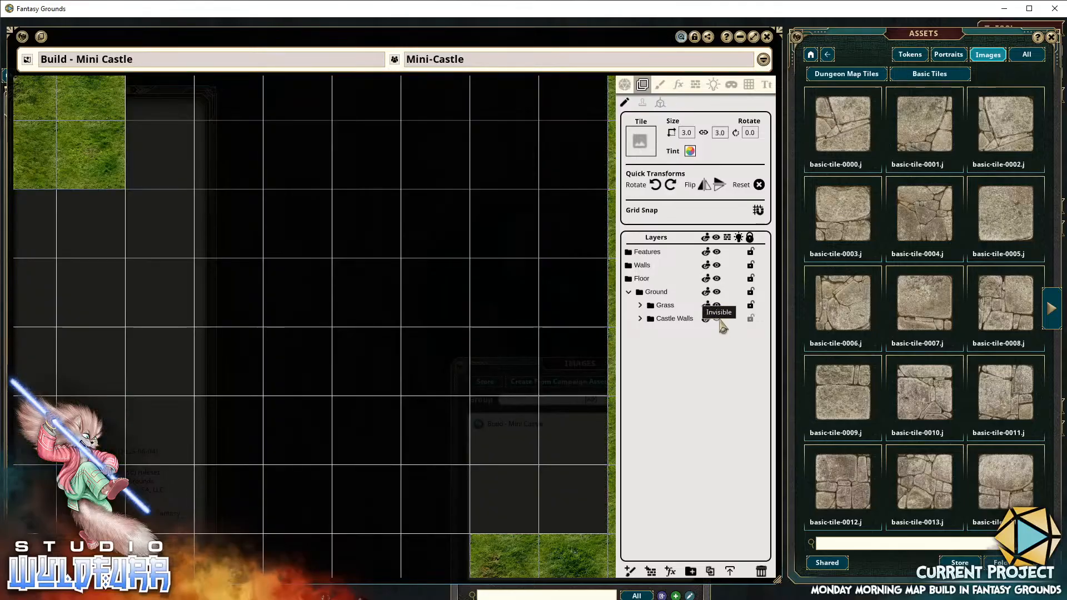
click(718, 319)
click(718, 319)
click(718, 319)
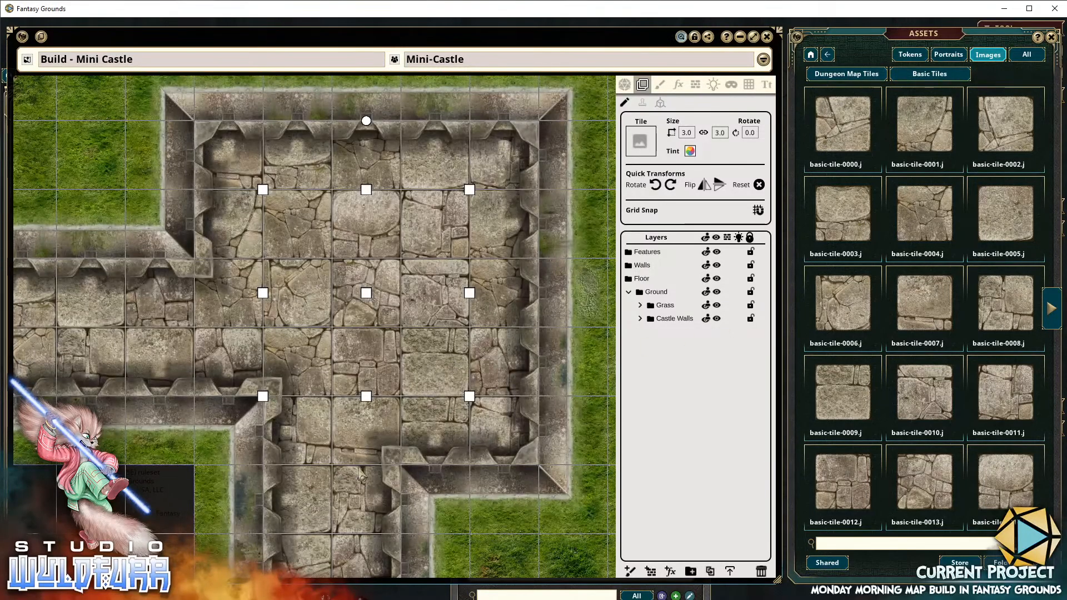
Fill the southeast courtyard gap's south row with basic-tile-0012 in the middle, basic-tile-0013 to the east and basic-tile-0014 to the west
drag(359, 470, 441, 164)
drag(398, 460, 484, 250)
drag(482, 412, 326, 382)
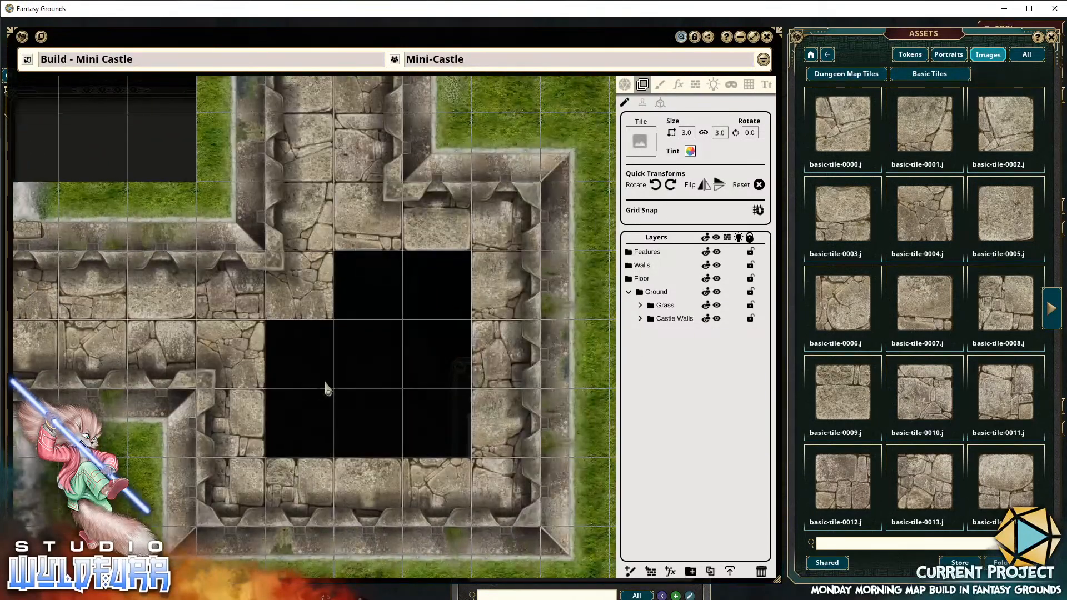
mouse_move(832, 397)
mouse_down()
mouse_move(406, 341)
mouse_move(836, 394)
mouse_up()
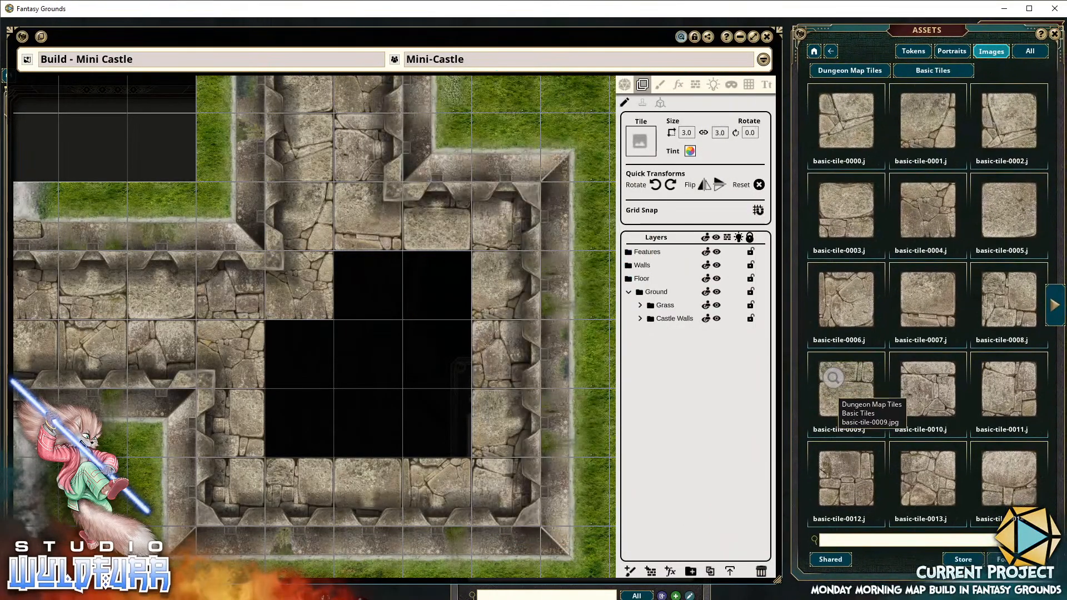
drag(847, 489, 713, 482)
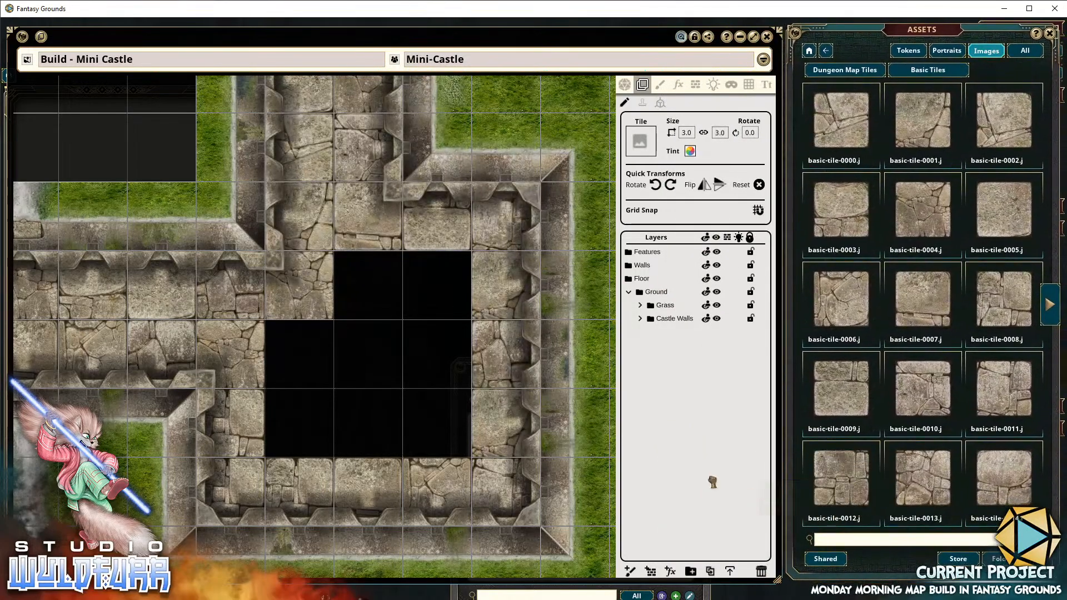
drag(366, 395, 388, 441)
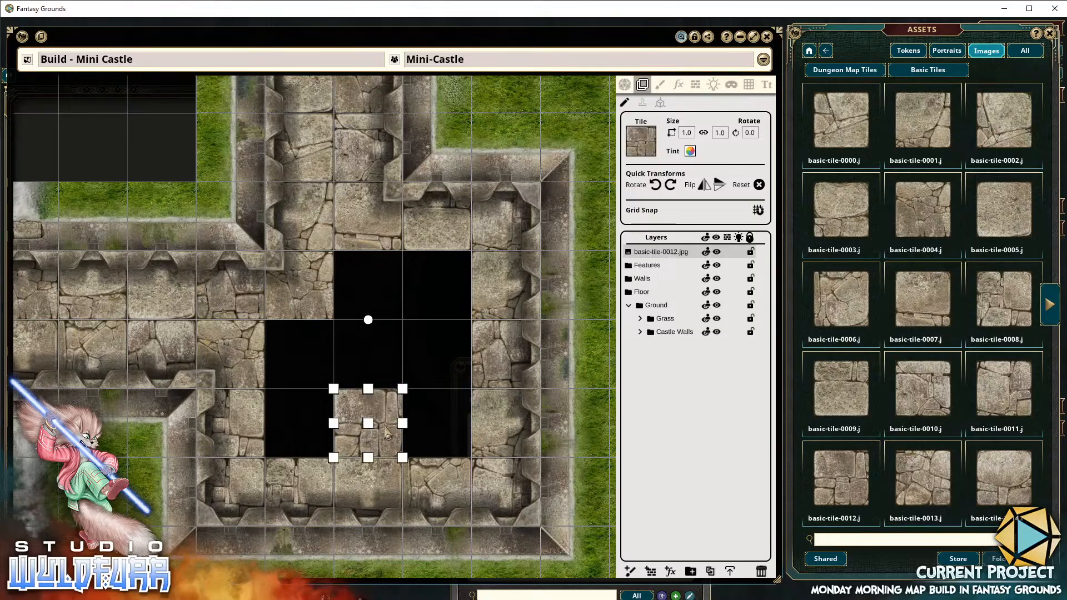
drag(915, 508, 455, 427)
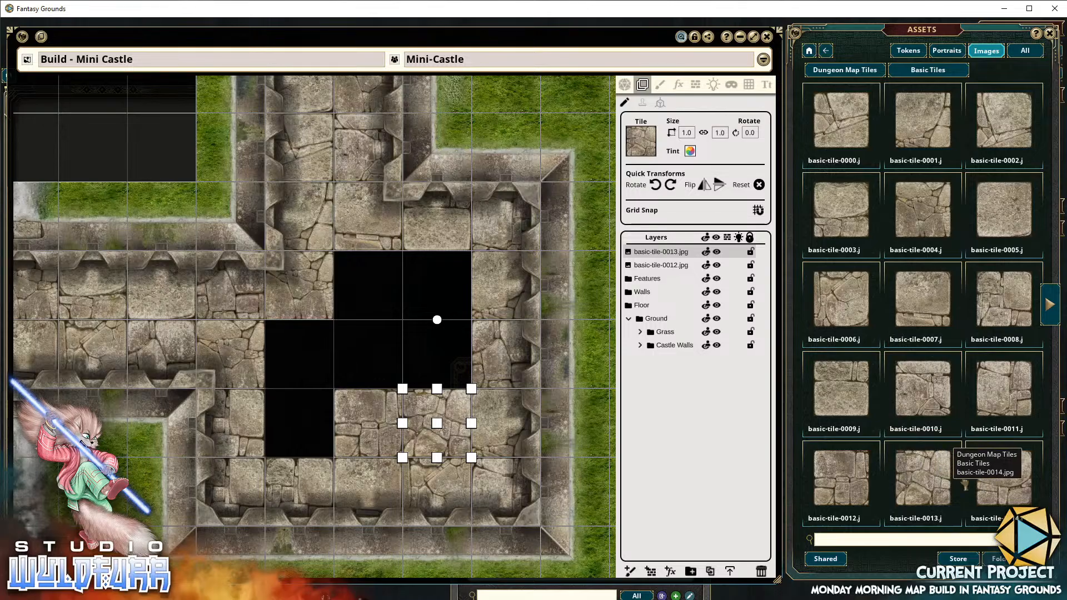
drag(295, 404, 315, 413)
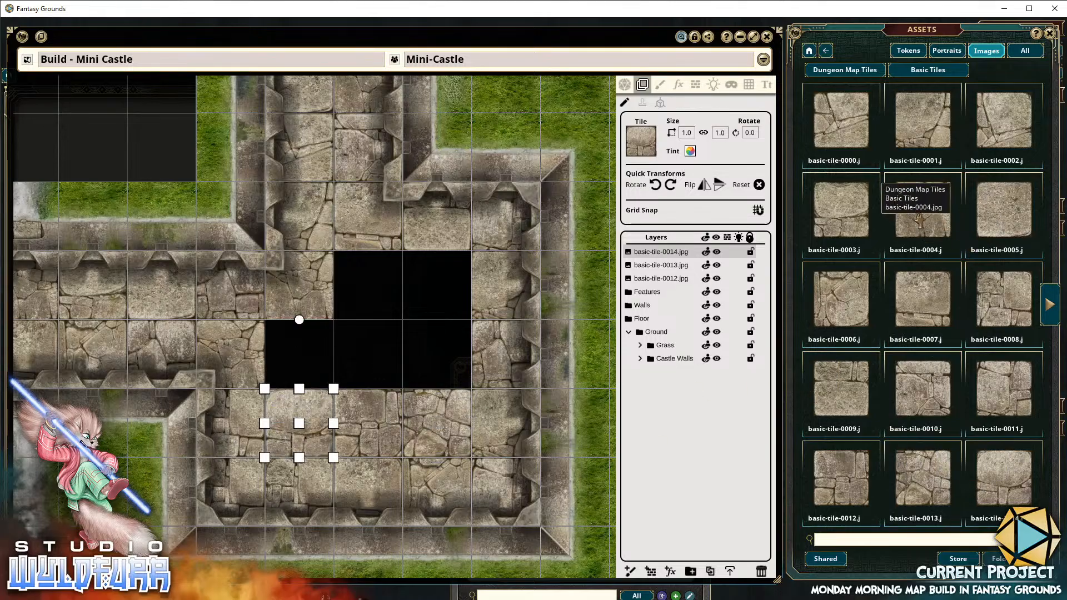
Fill the gap's two north cells with basic-tile-0004 and 0002, and its middle row from west to east with basic-tile-0003, 0004 and 0005
drag(920, 221, 436, 287)
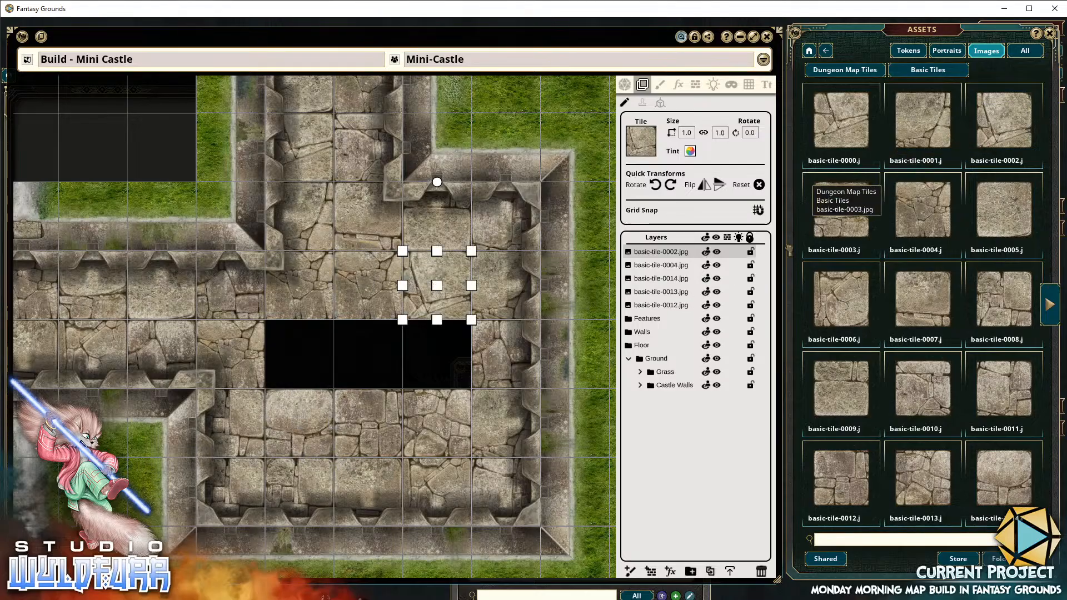
drag(840, 214, 303, 348)
drag(901, 229, 366, 344)
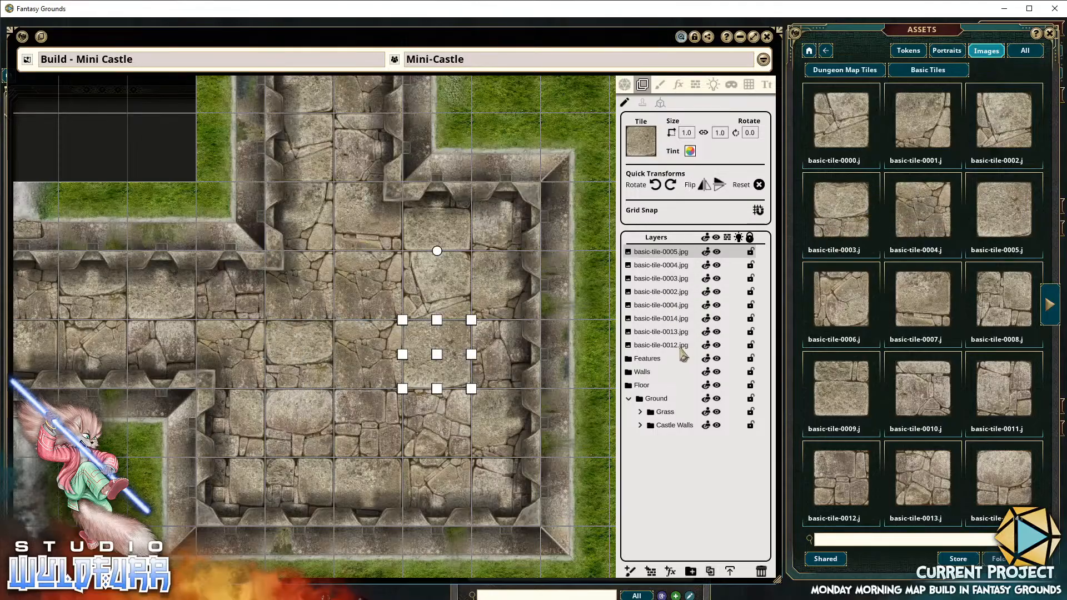
Move the southeast courtyard's eight new floor tile layers into the Castle Walls folder, and lock the Castle Walls and Grass folders
shift+click(668, 346)
mouse_move(668, 346)
mouse_down()
mouse_move(671, 517)
mouse_move(674, 327)
mouse_up()
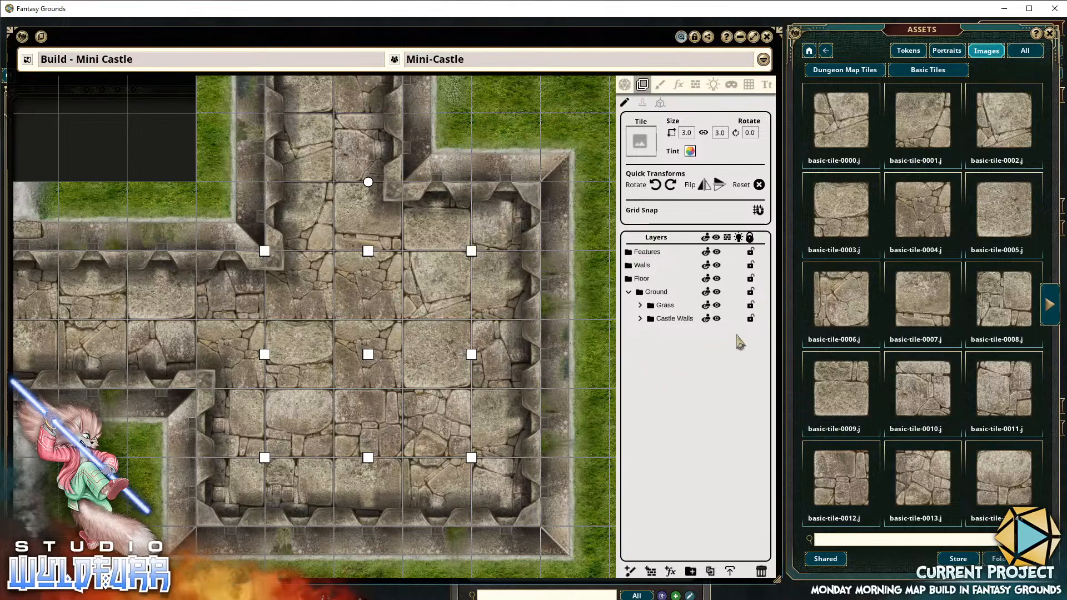
click(750, 320)
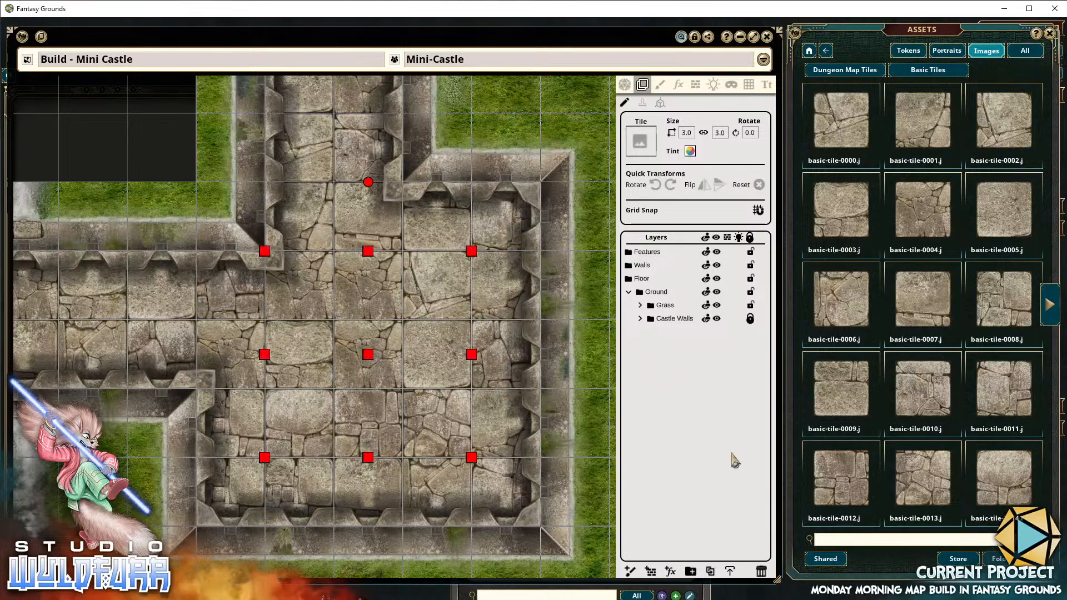
click(751, 306)
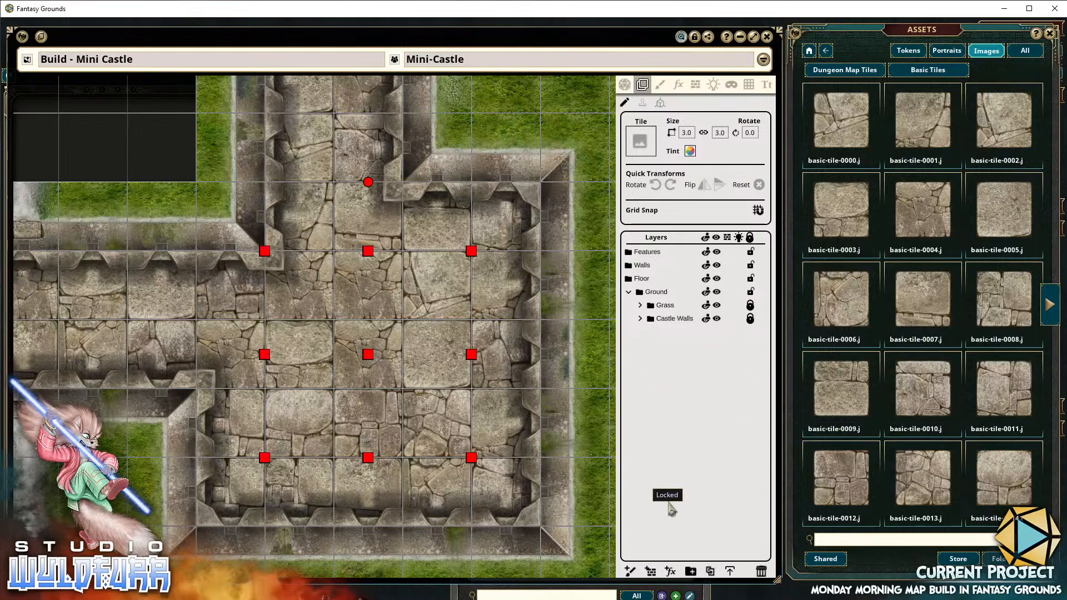
click(629, 291)
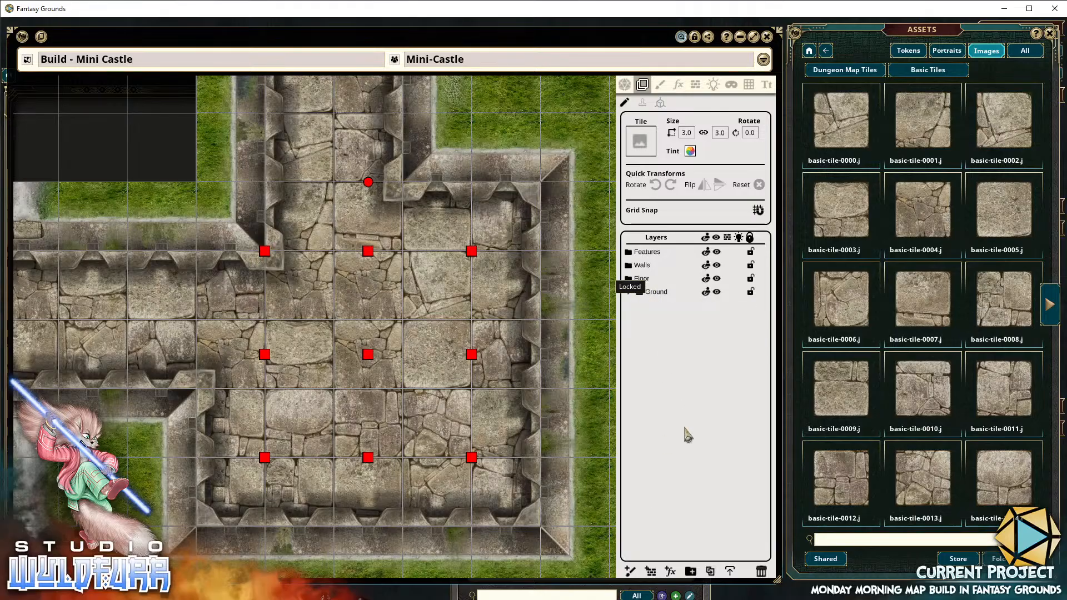
Select various wall, floor and grass tiles around the castle to check that they are locked in place
click(255, 228)
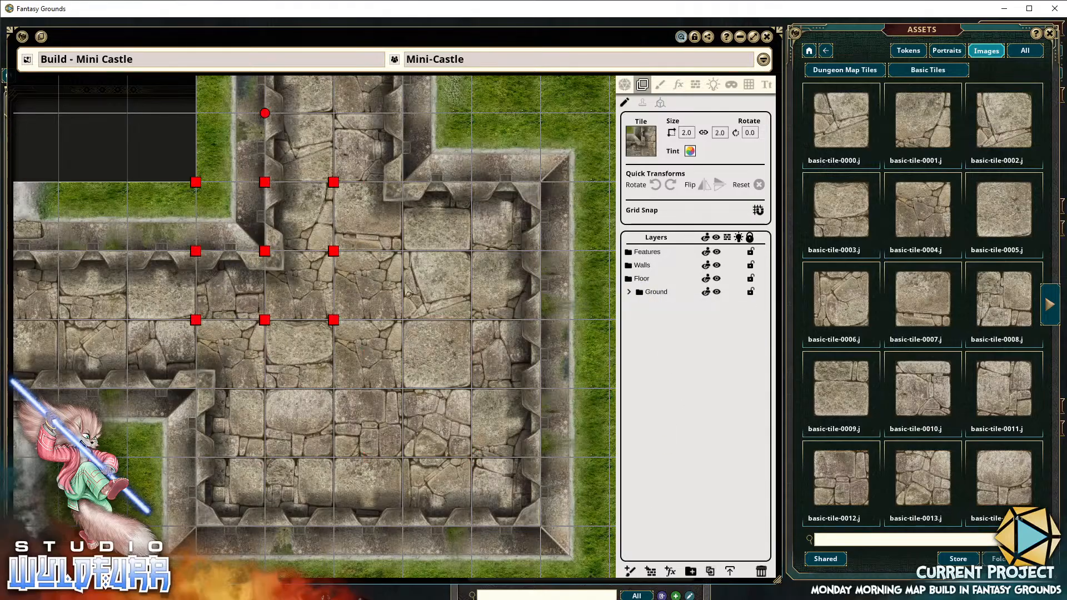
drag(190, 344, 580, 440)
click(379, 346)
scroll(381, 350, down, 4)
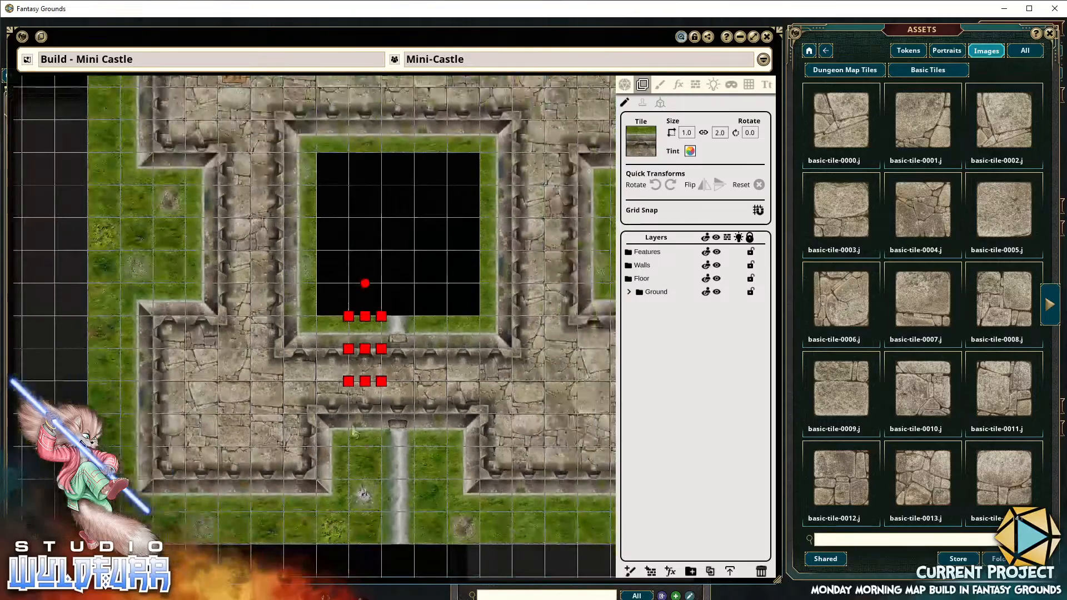
click(332, 427)
click(257, 436)
click(267, 399)
click(430, 406)
click(534, 363)
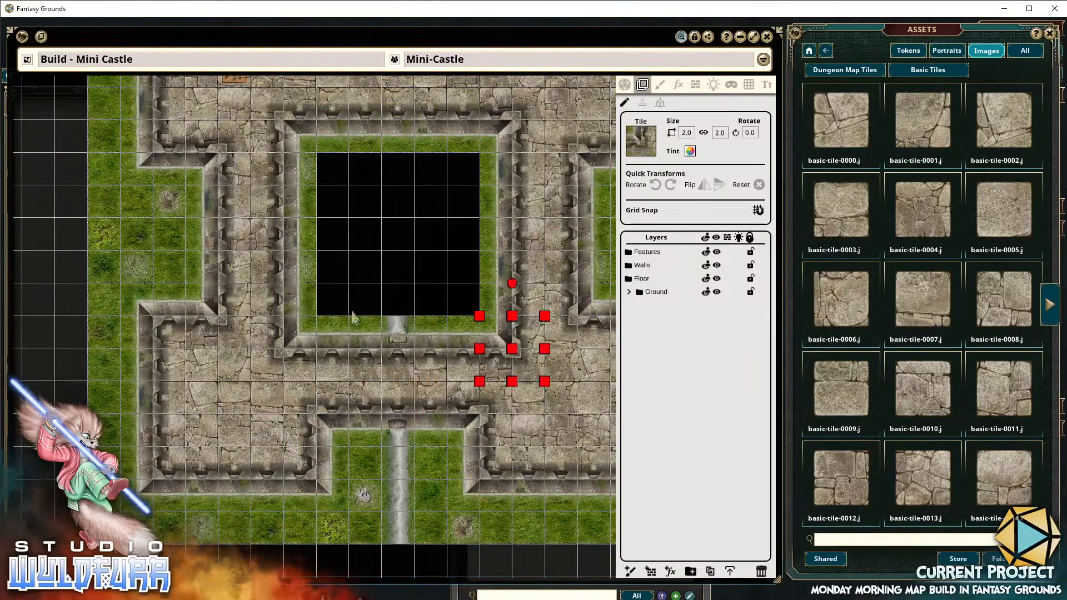
click(162, 232)
click(194, 301)
click(350, 417)
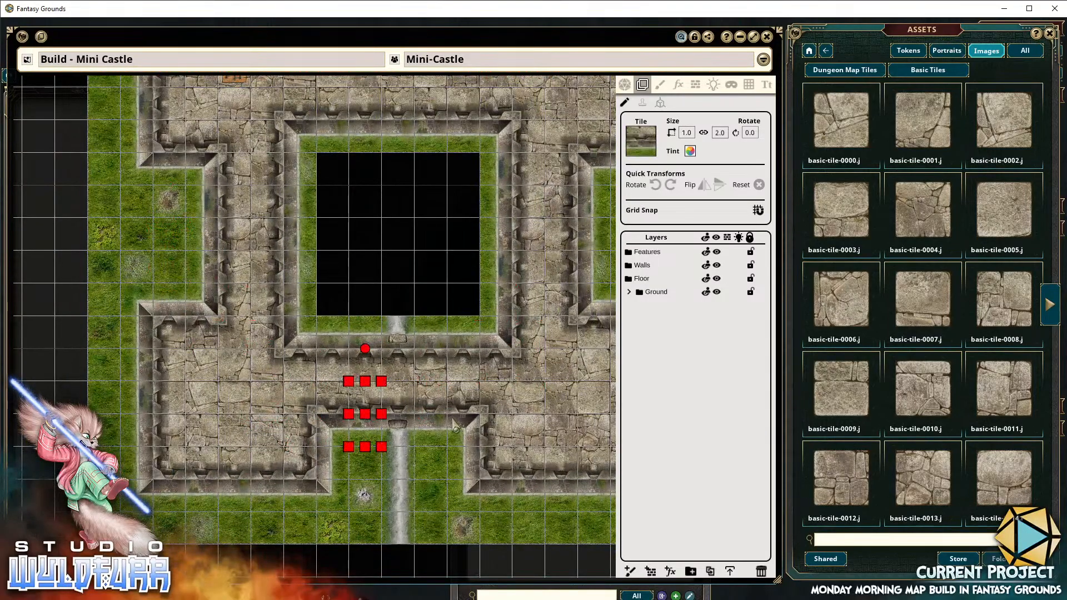
Place a flowered doorway tile from Dungeon Map Tiles' Outer Walls folder in the middle of the central courtyard's south row, above the path
drag(375, 233, 331, 325)
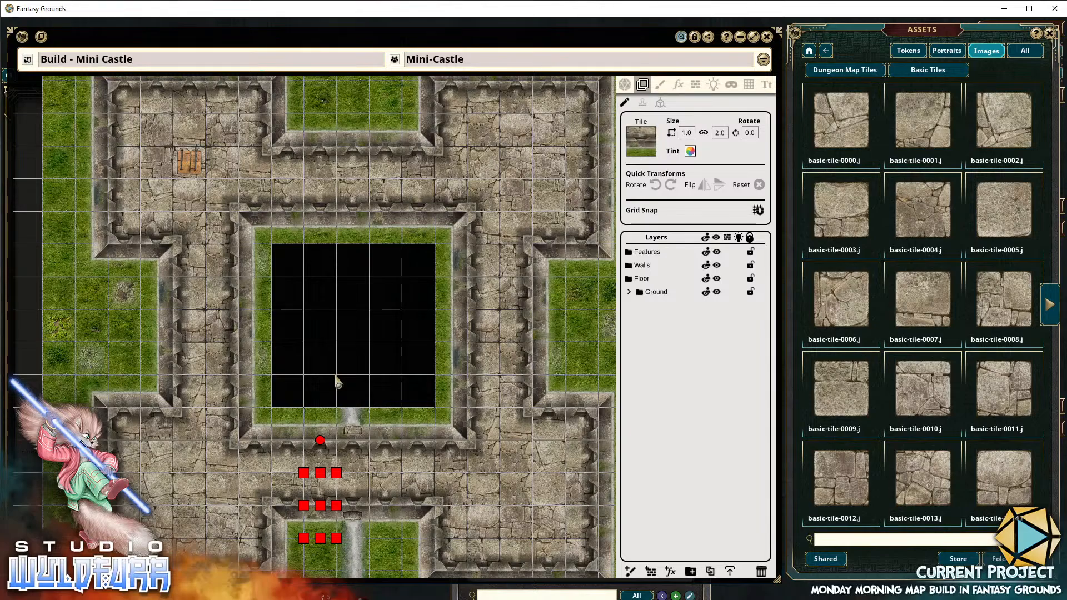
click(870, 73)
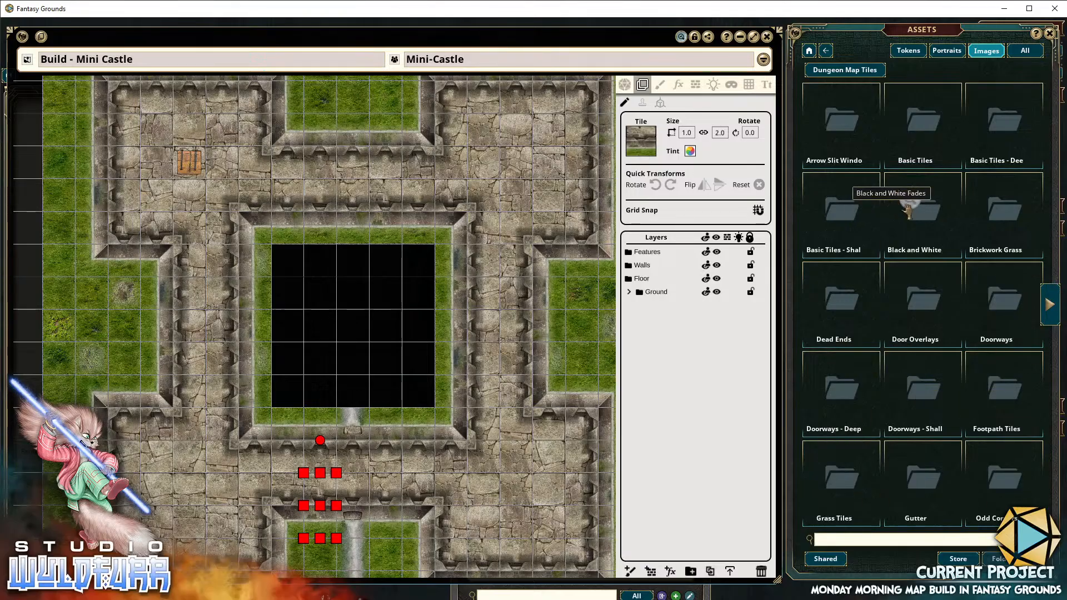
click(1048, 303)
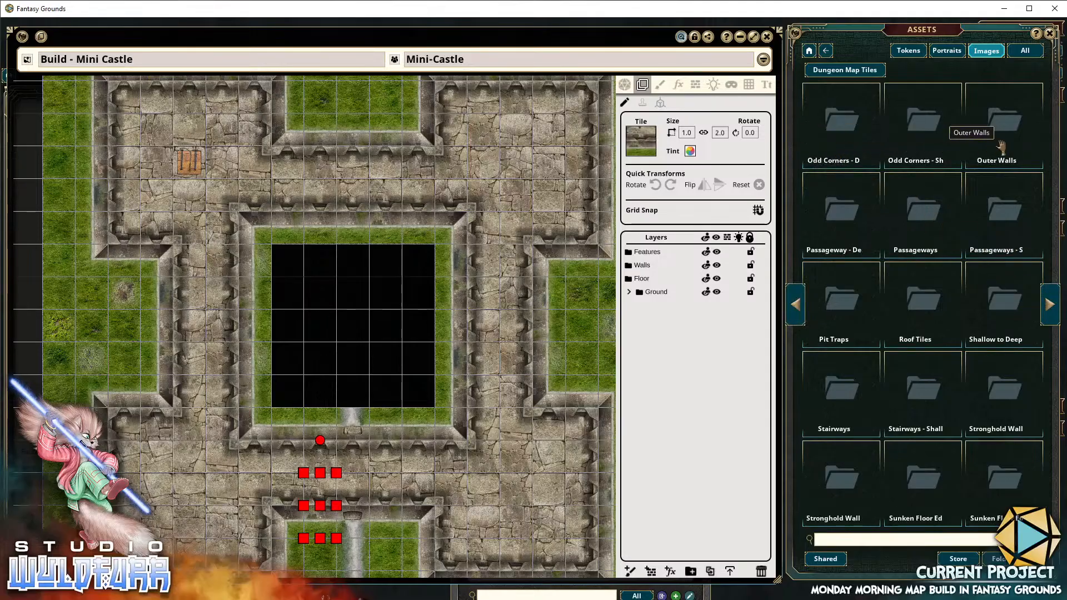
click(1009, 129)
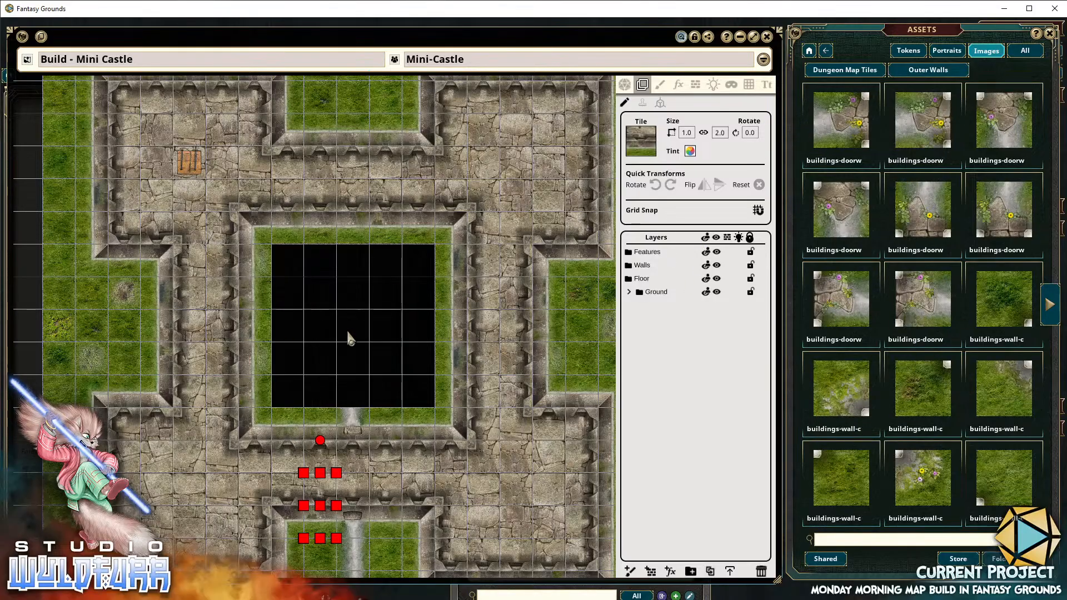
scroll(341, 357, up, 5)
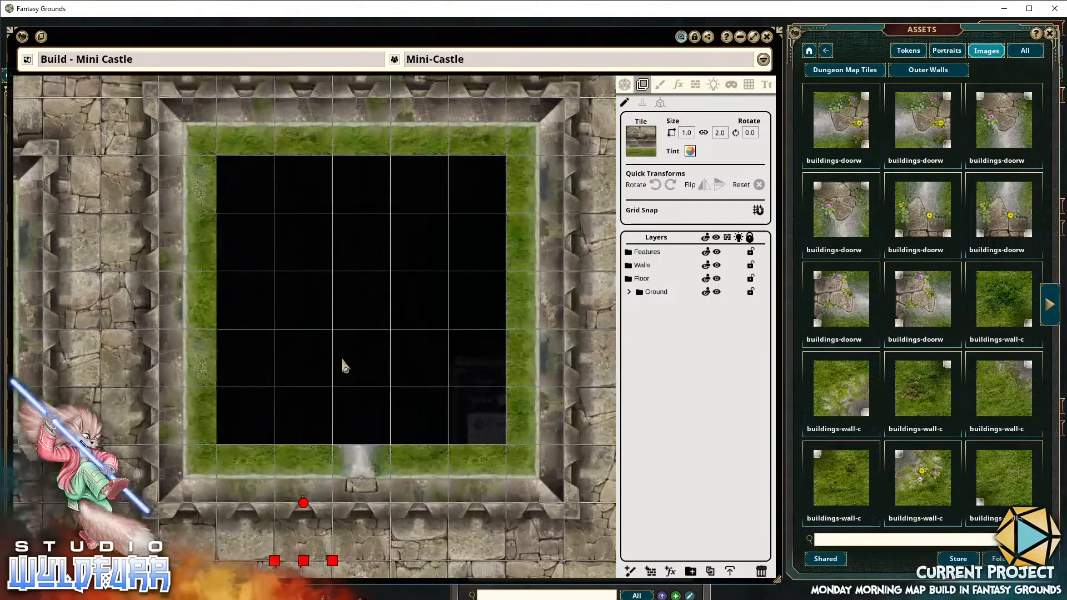
drag(332, 338, 352, 389)
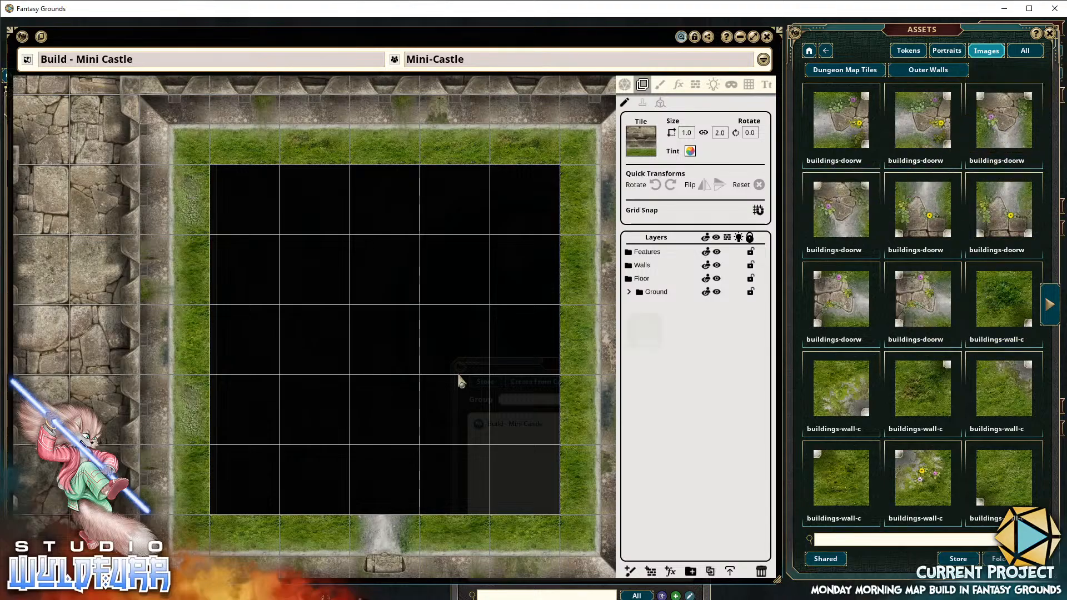
drag(378, 387, 410, 484)
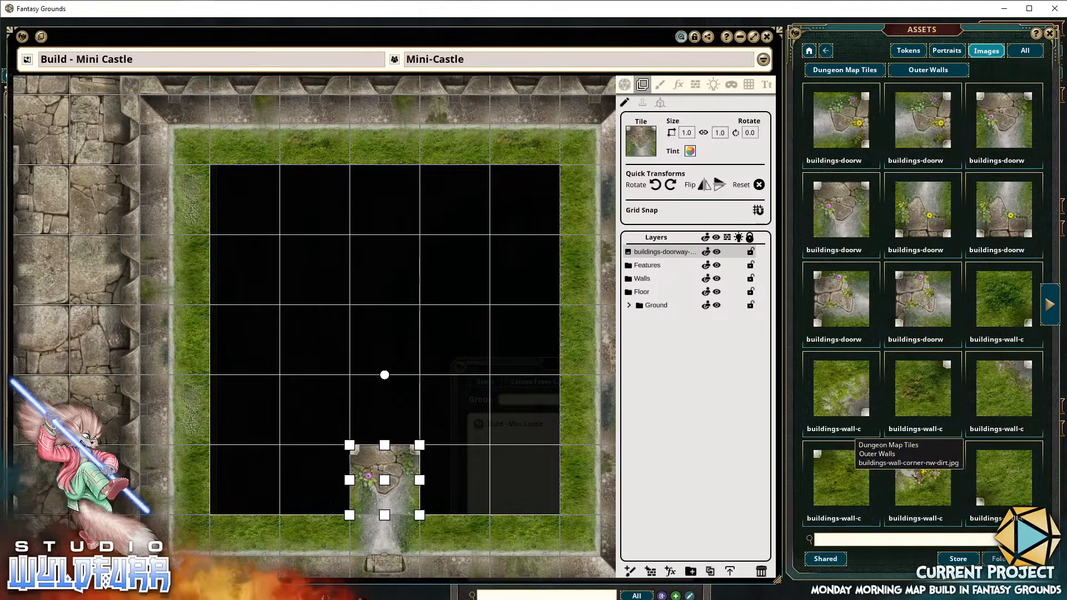
Place buildings-wall-corner-nw-dirt, ne-dirt and sw-dirt in the central courtyard gap's southeast, southwest and northeast corners respectively
drag(511, 460, 515, 469)
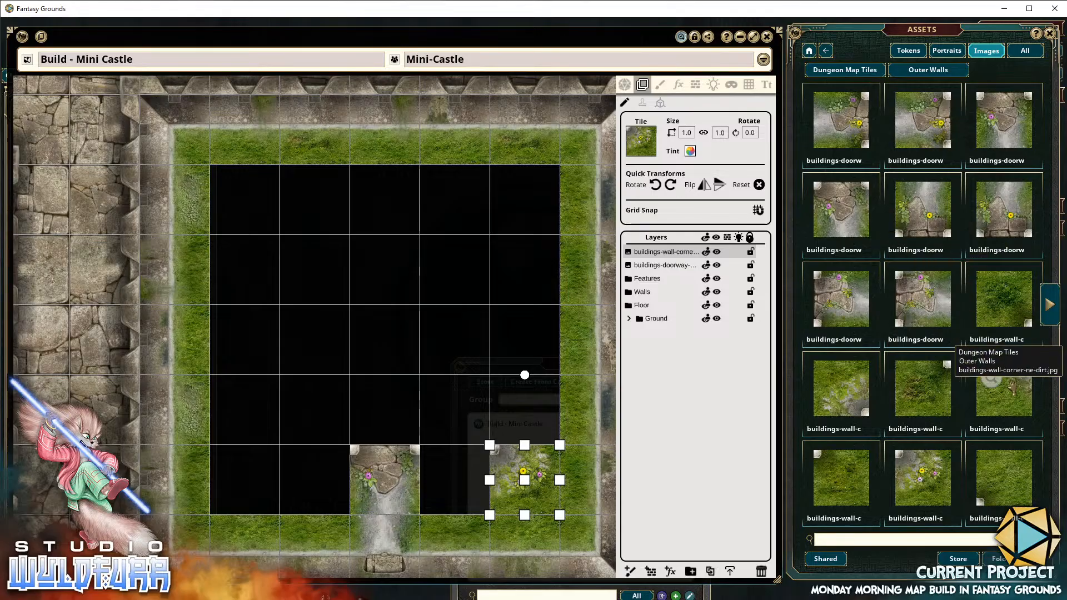
drag(293, 445, 269, 474)
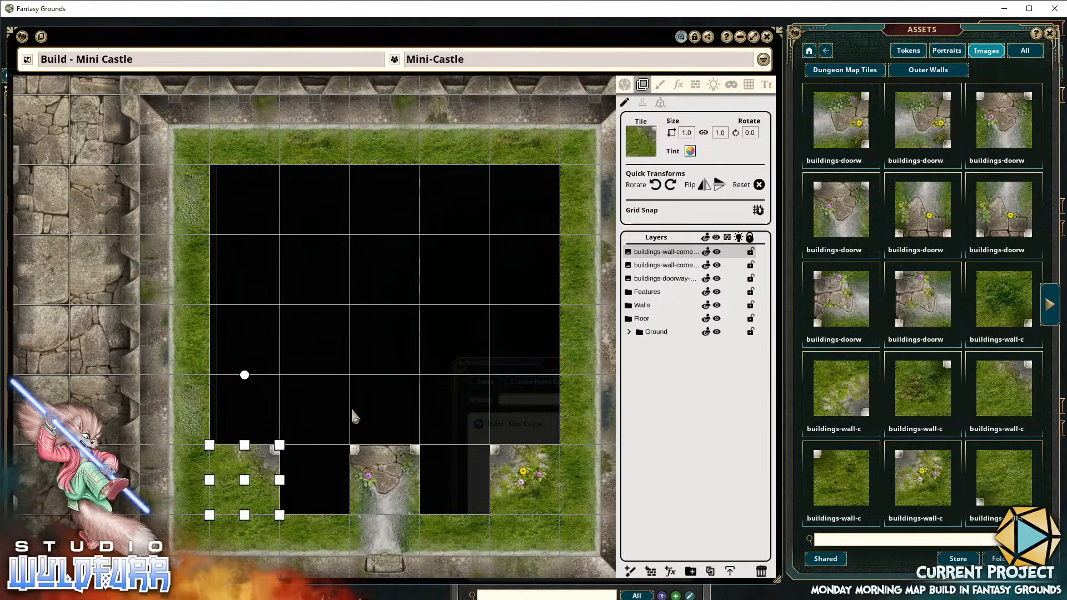
drag(351, 408, 385, 282)
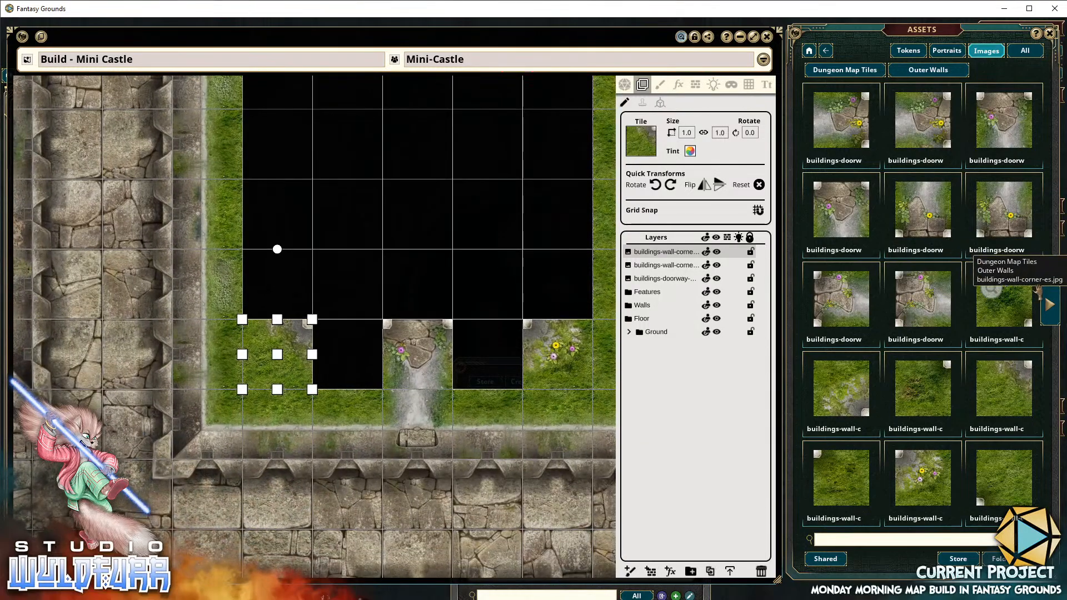
click(1050, 304)
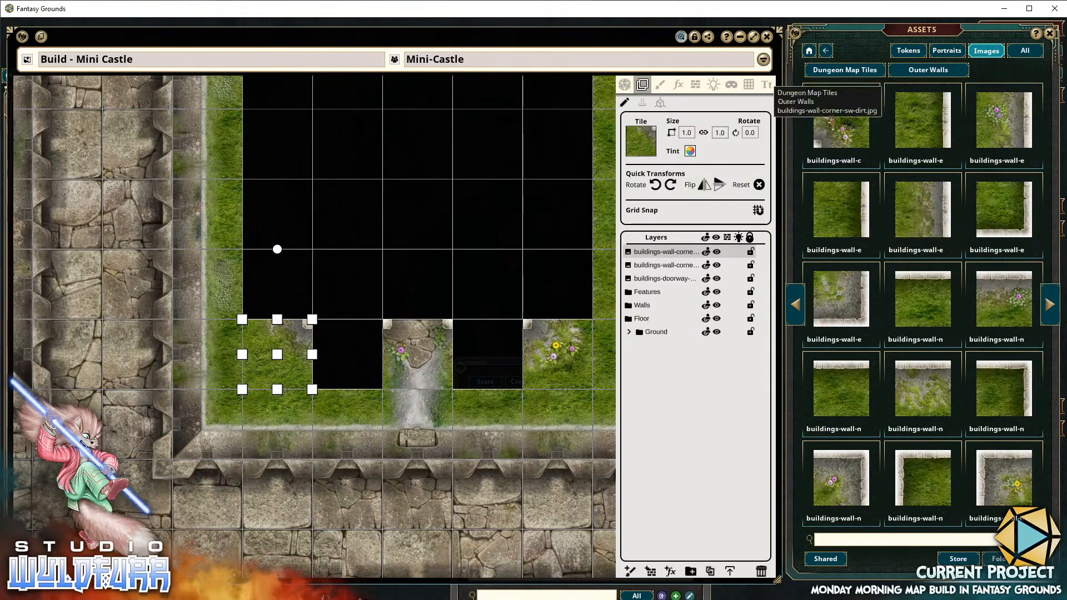
drag(881, 126, 504, 185)
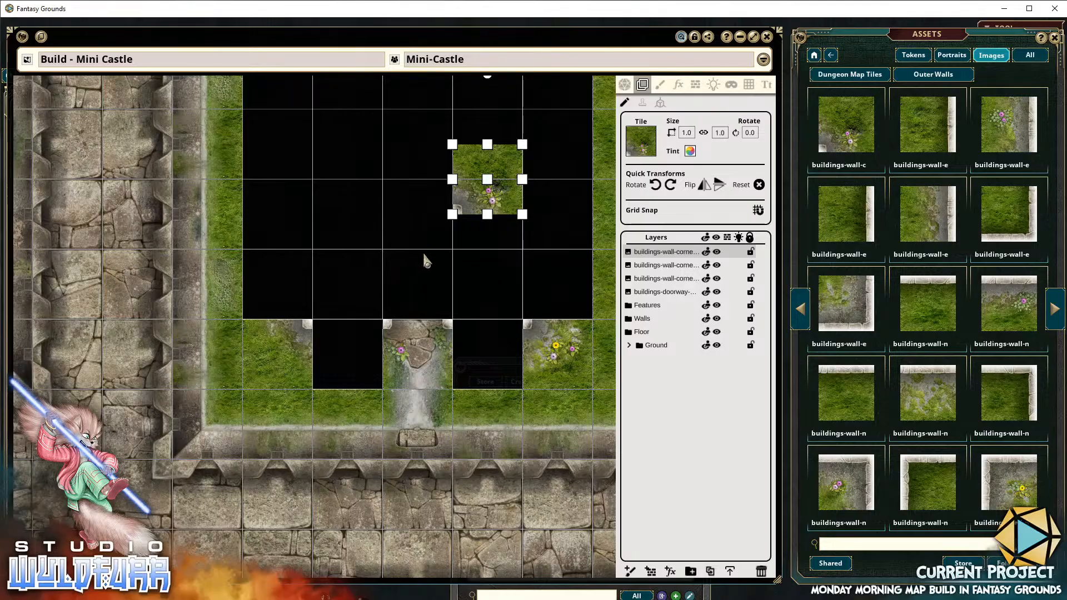
drag(424, 255, 410, 336)
drag(490, 276, 542, 181)
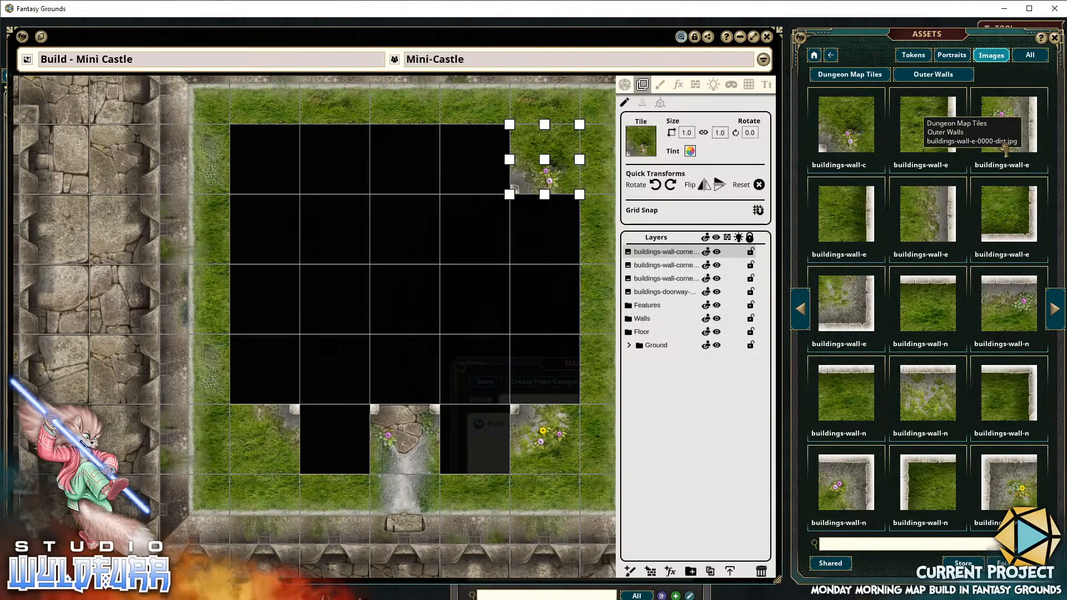
Place buildings-wall-n-0001-dirt between the southwest corner and the doorway, and buildings-wall-e-0000-dirt plus another dirt east-wall tile northward from that corner
drag(643, 251, 290, 362)
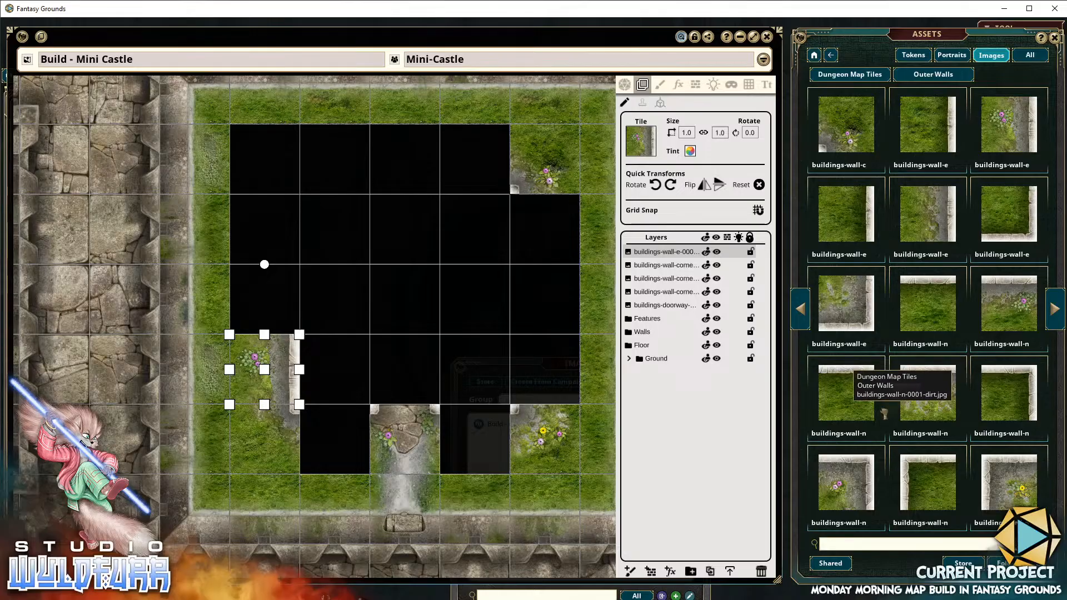
drag(354, 428, 341, 428)
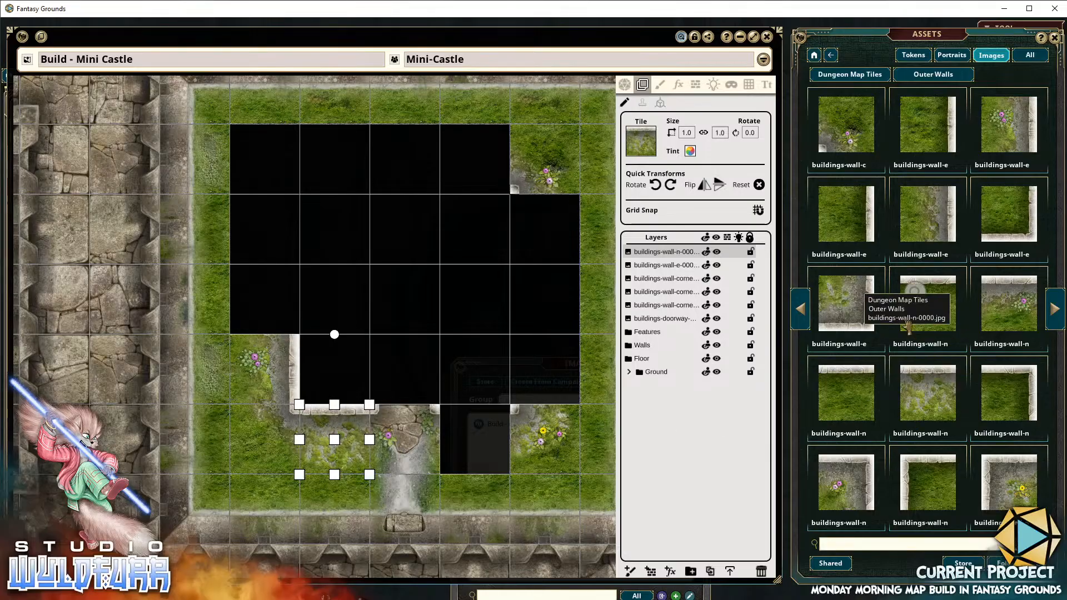
drag(941, 233, 456, 272)
drag(324, 275, 333, 261)
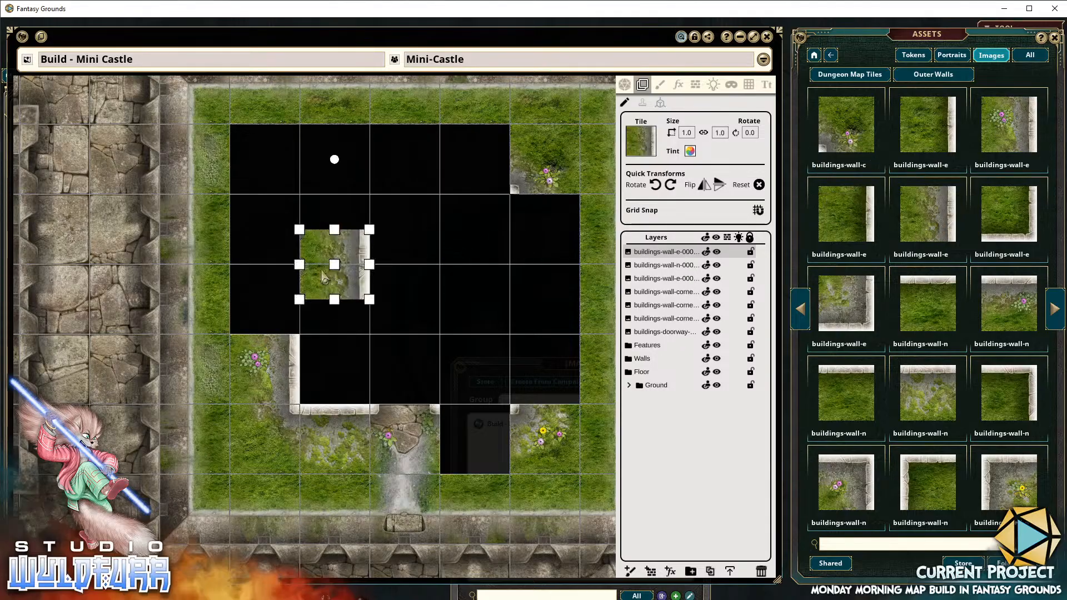
drag(357, 300, 287, 300)
drag(285, 325, 299, 336)
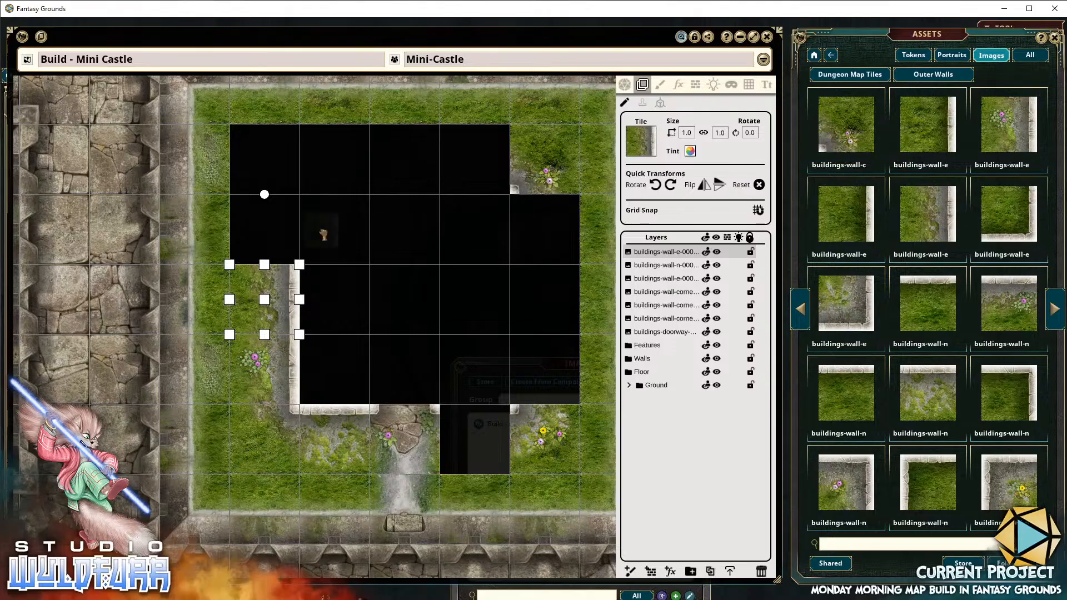
Place a flowered dirt east-wall tile at the north end of the building's west side and a dirt south-wall tile in the north row beside the northwest corner
drag(323, 235, 289, 249)
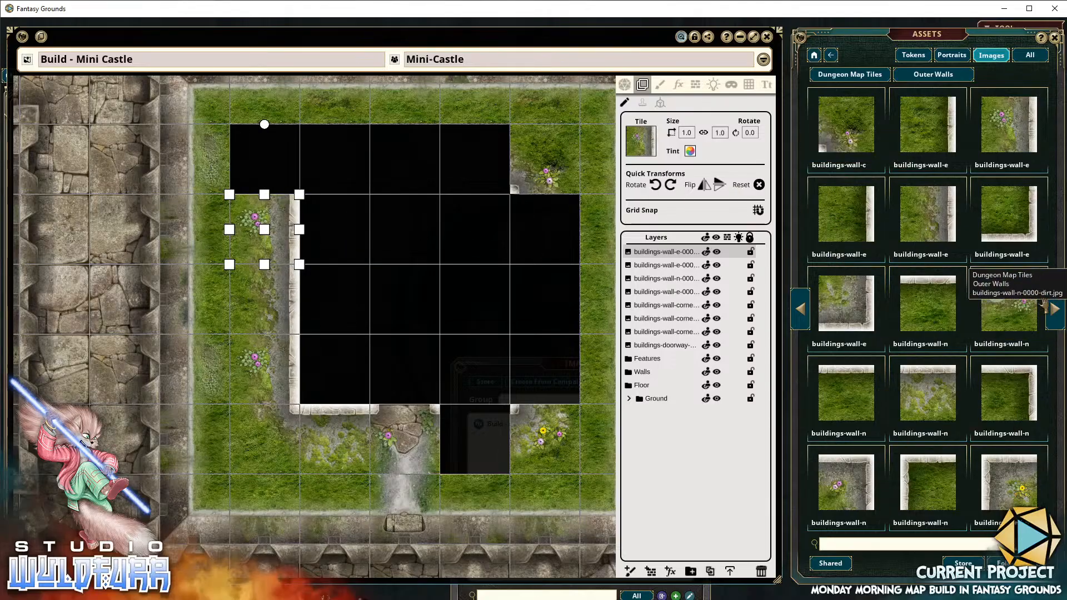
click(1055, 310)
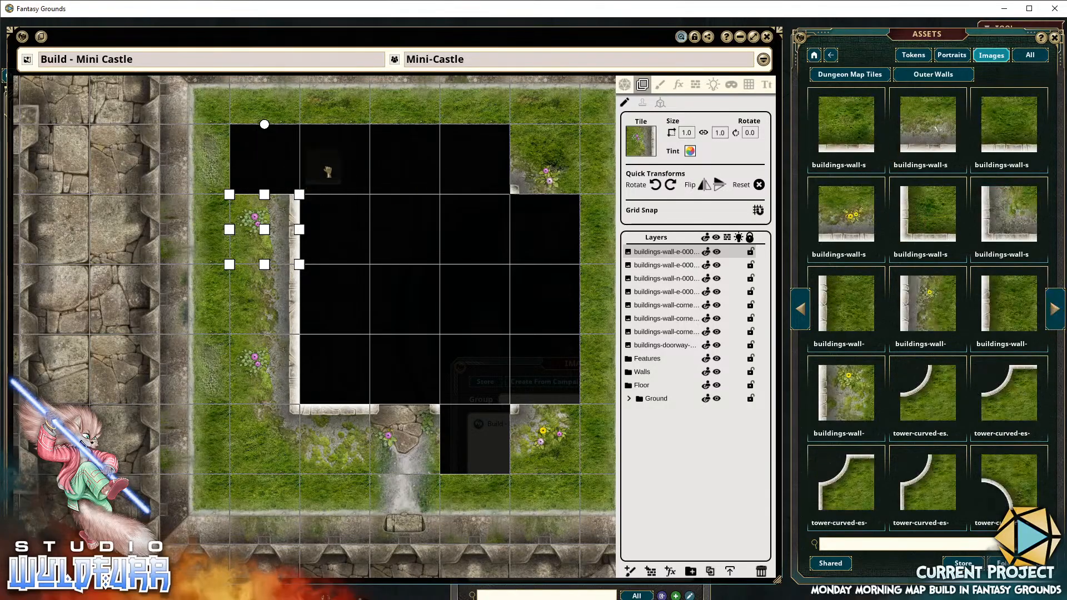
drag(328, 172, 329, 176)
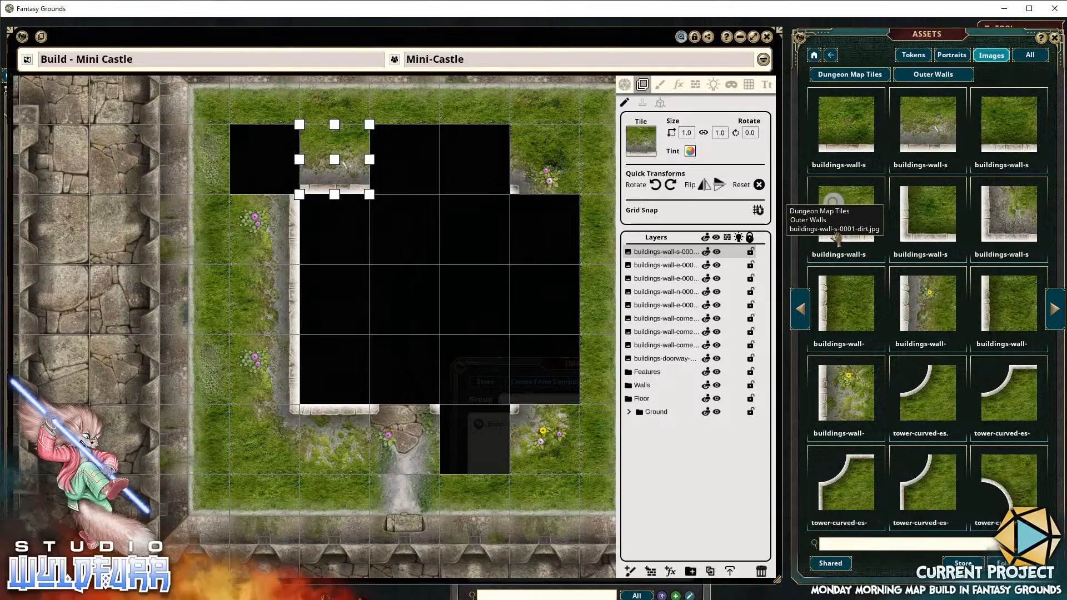
Finish the north row with another dirt south-wall tile beside the northeast corner and buildings-wall-s-0001-dirt in the cell between both south-wall tiles
drag(845, 224, 504, 247)
click(505, 247)
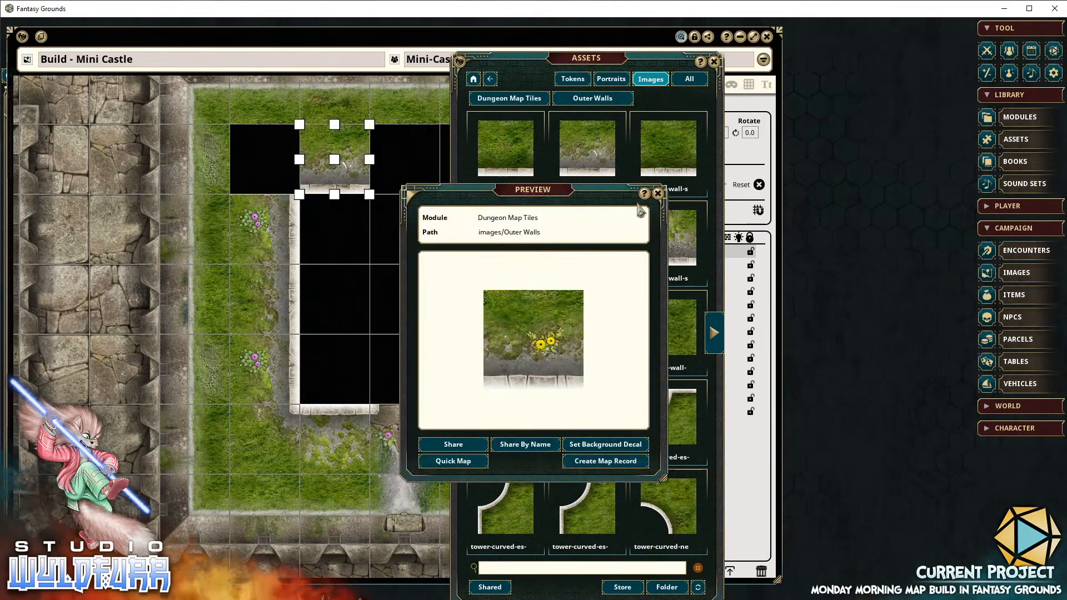
click(658, 193)
drag(674, 61, 1012, 39)
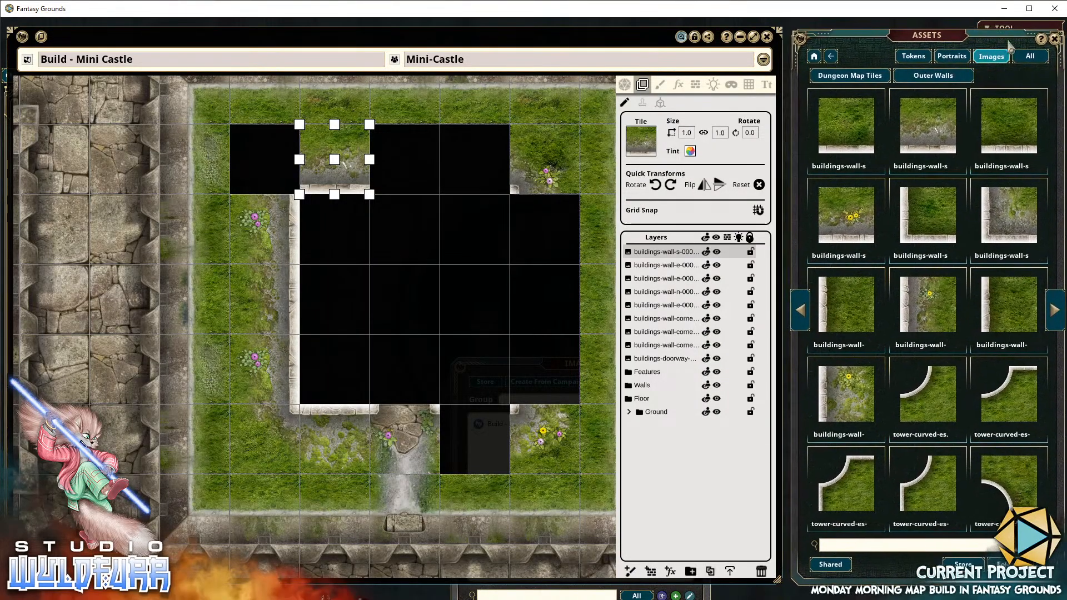
drag(921, 146, 481, 172)
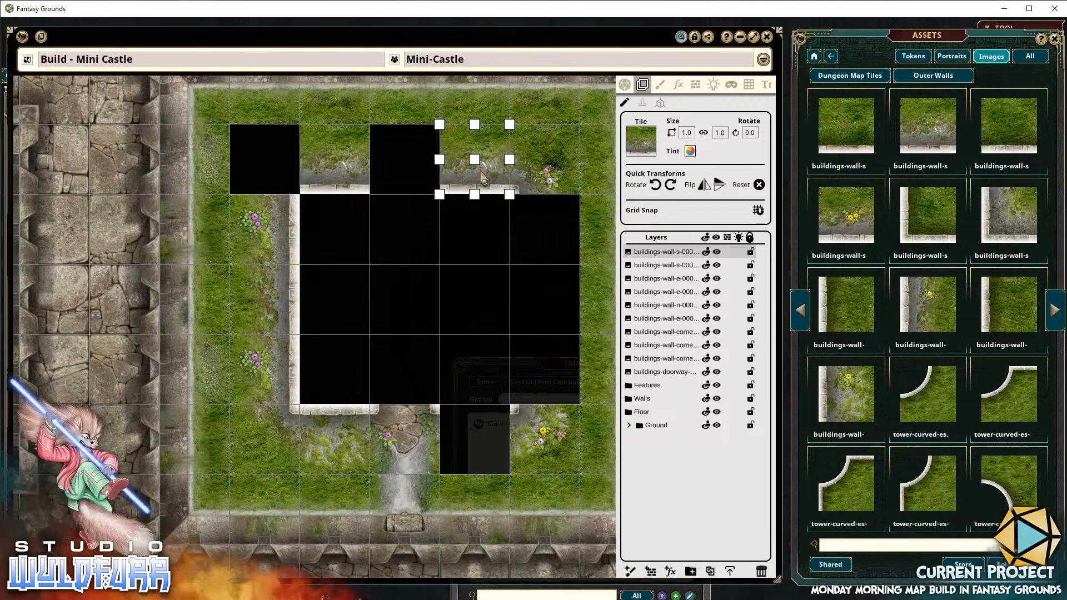
drag(559, 325, 487, 336)
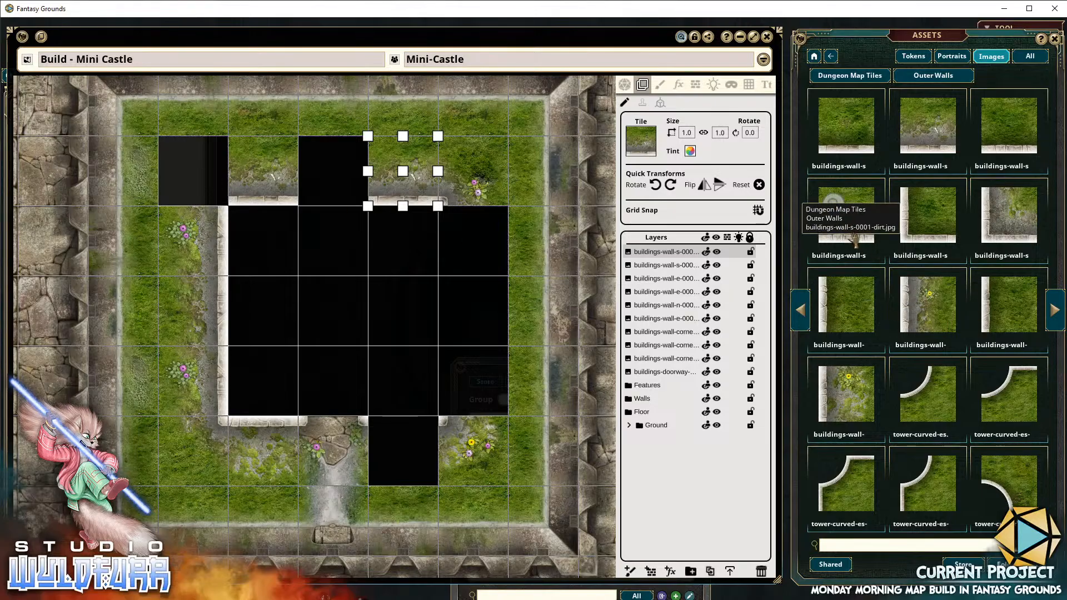
drag(853, 236, 362, 184)
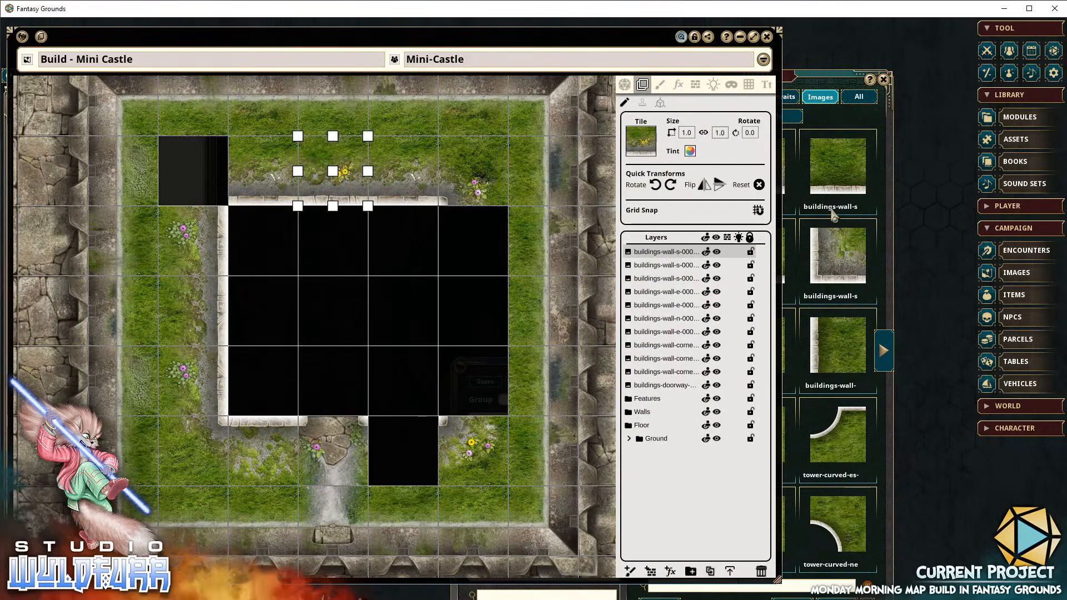
Line the building's east side with buildings-wall-w-0000-dirt in the middle cell and buildings-wall-w-0001-dirt in the cells north and south of it
drag(828, 82, 990, 32)
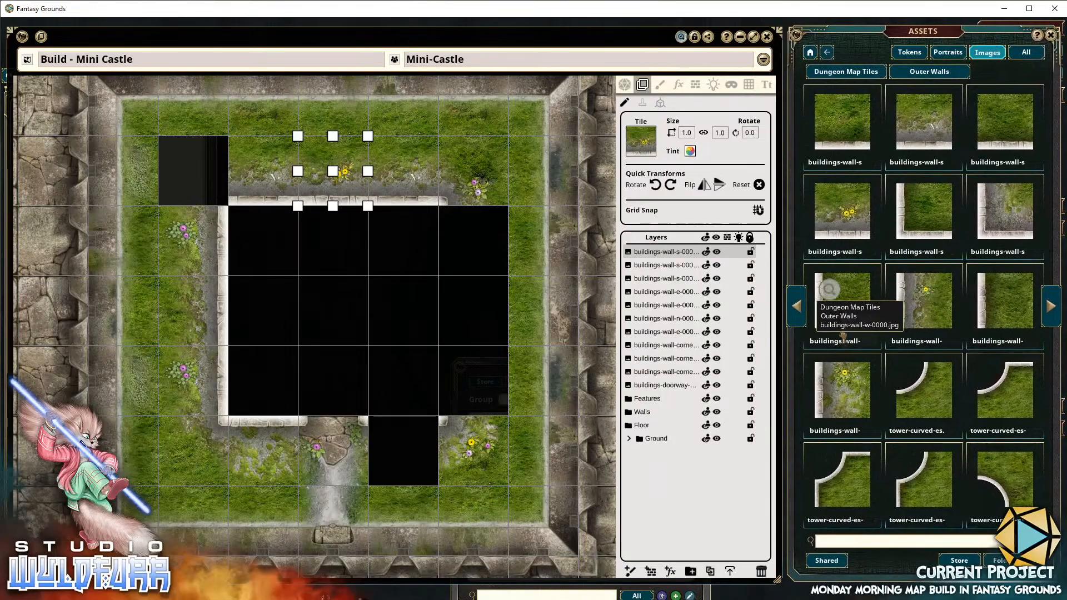
drag(449, 327, 474, 311)
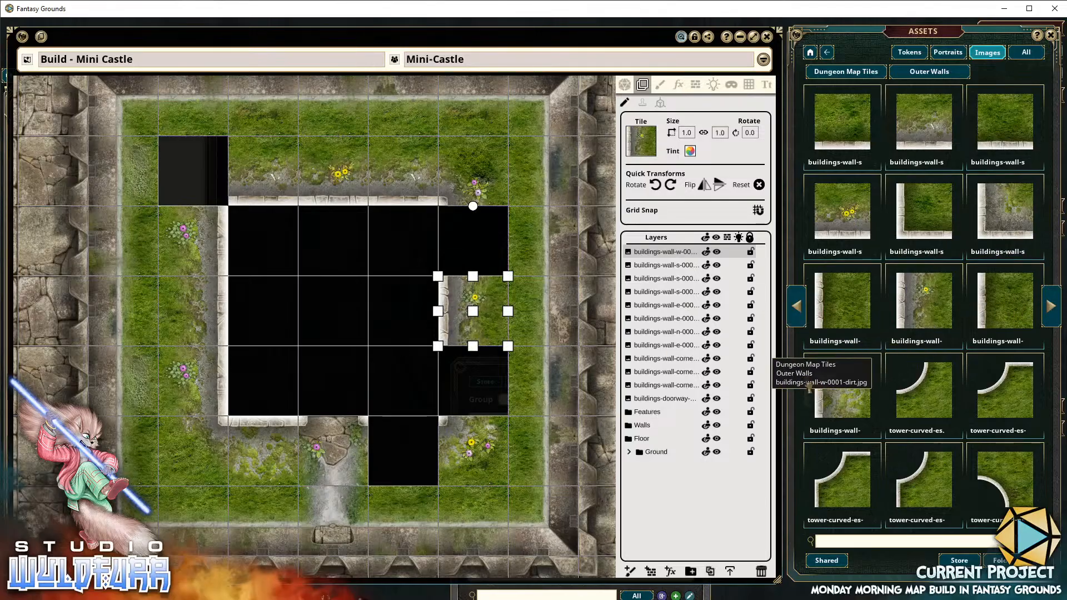
drag(824, 393, 477, 243)
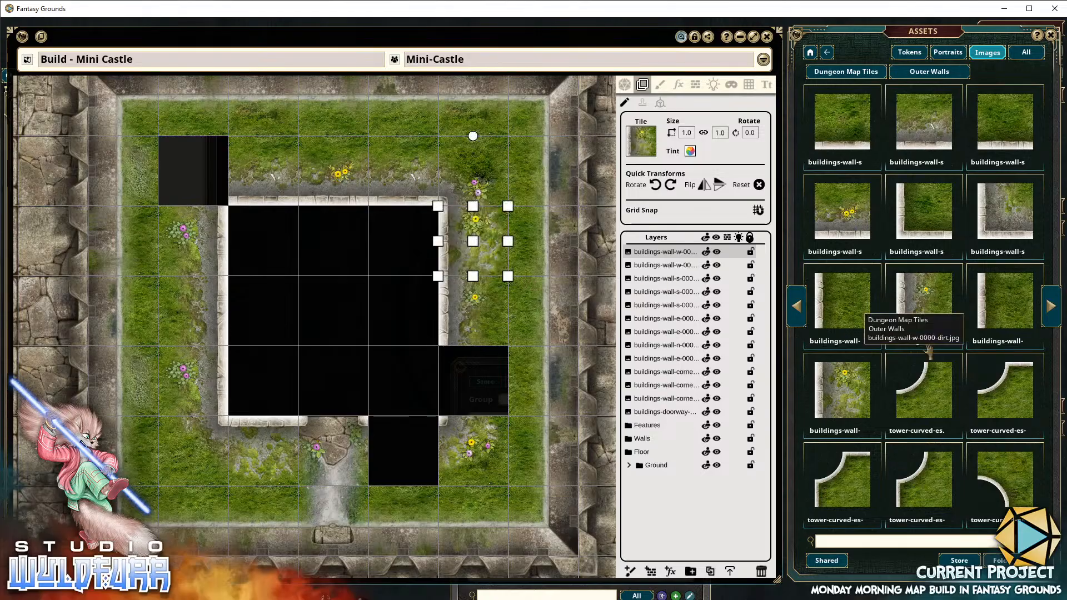
drag(834, 389, 488, 362)
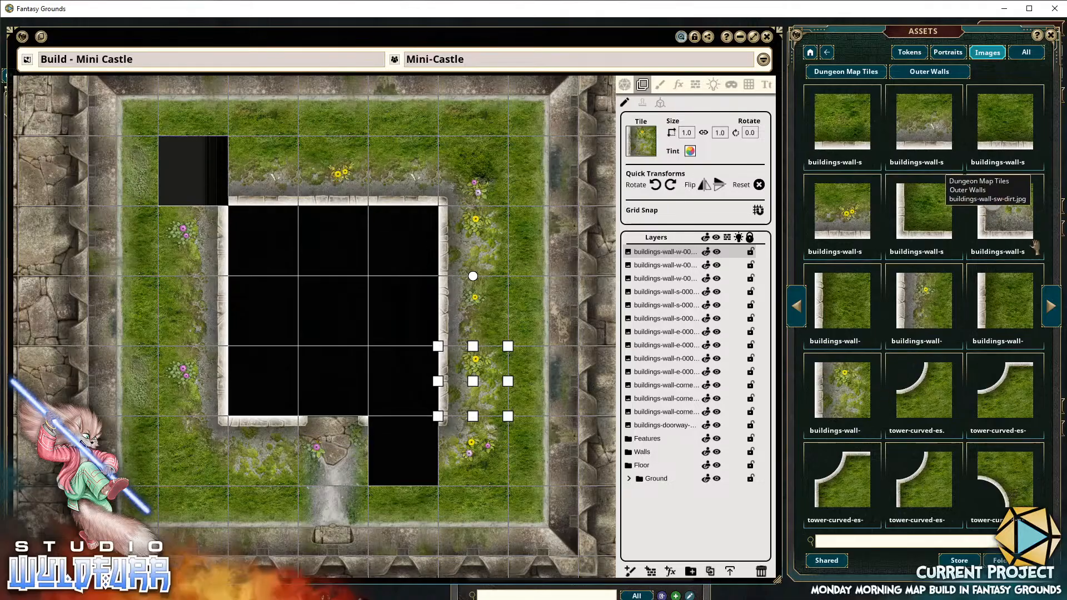
Examine the tower tiles in the Outer Walls folder, previewing a tower-window-dirt tile and tower-dirt-curved-nw-wall-nw
click(1053, 313)
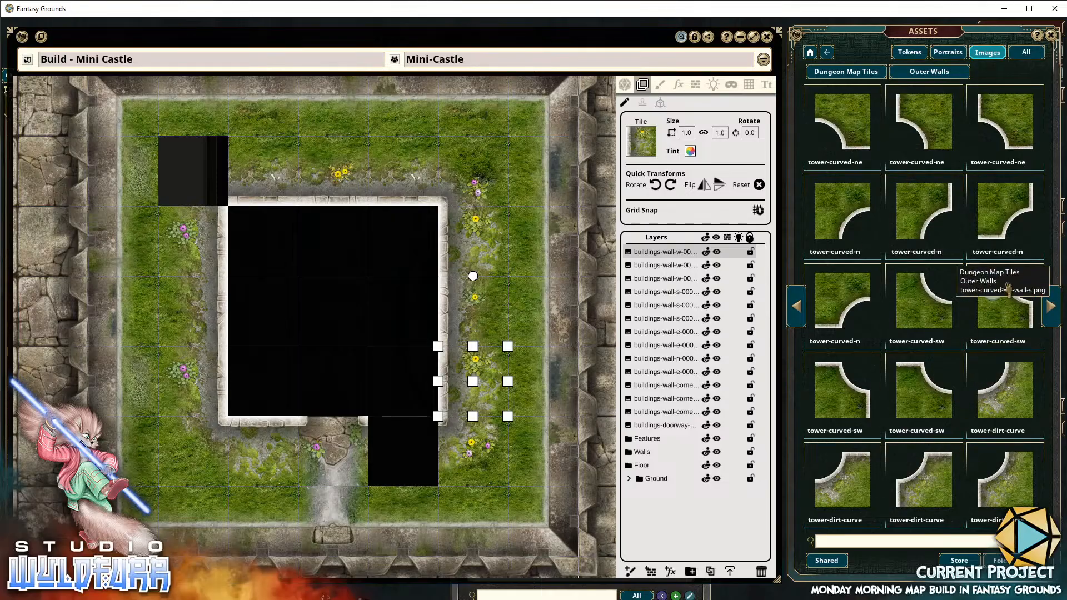
click(1052, 321)
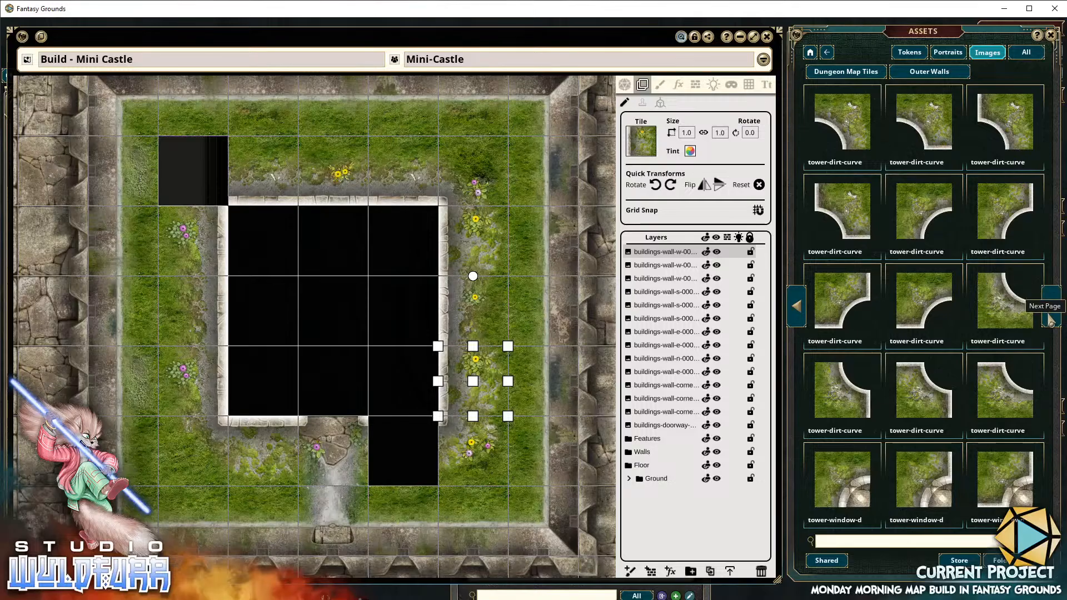
click(1052, 321)
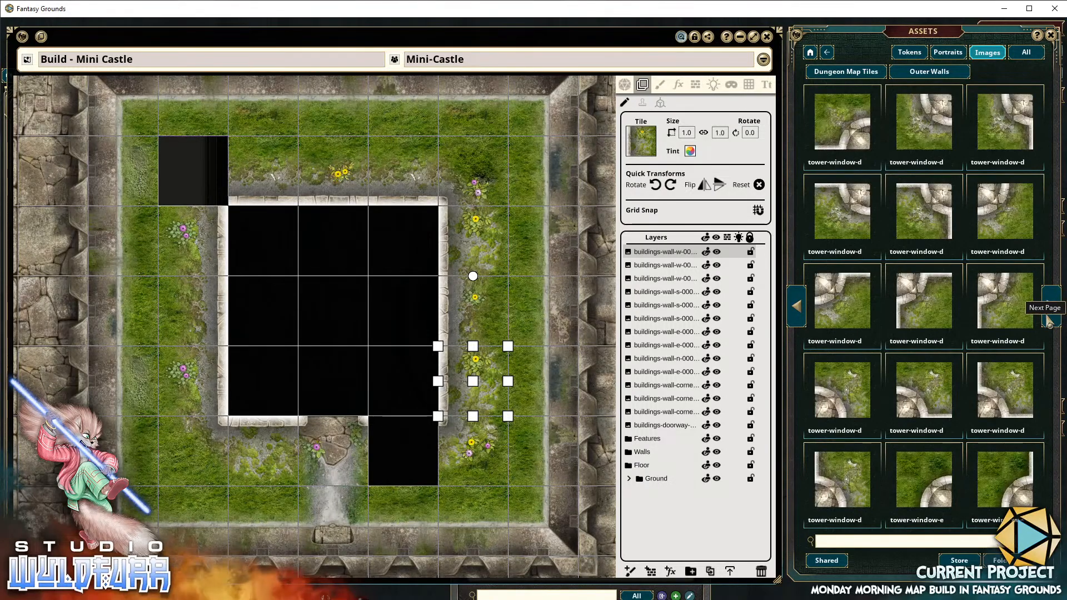
click(1052, 321)
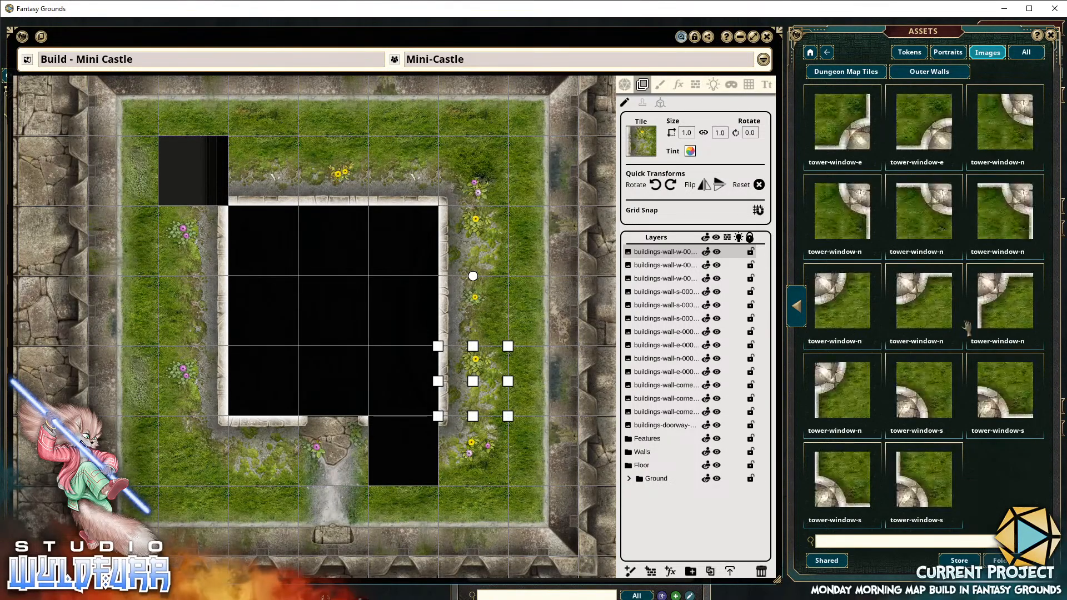
click(799, 313)
click(823, 192)
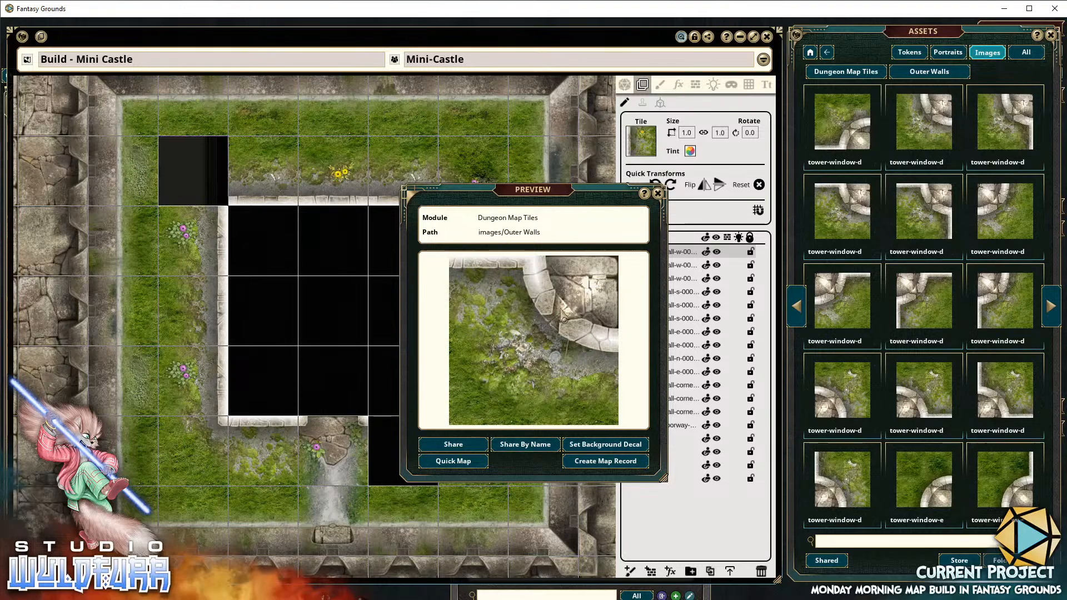
click(657, 192)
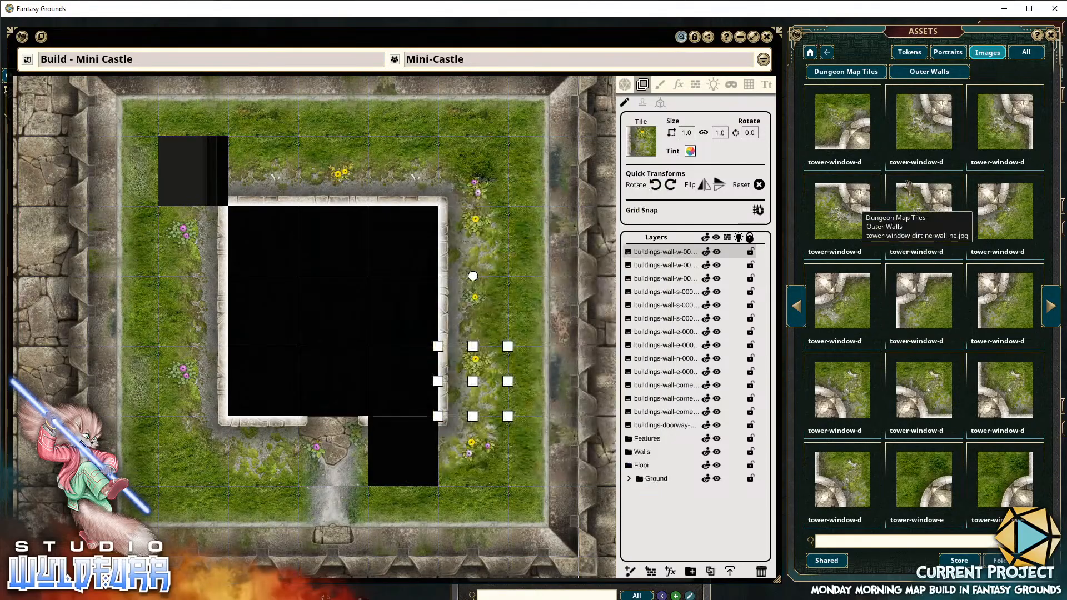
click(805, 310)
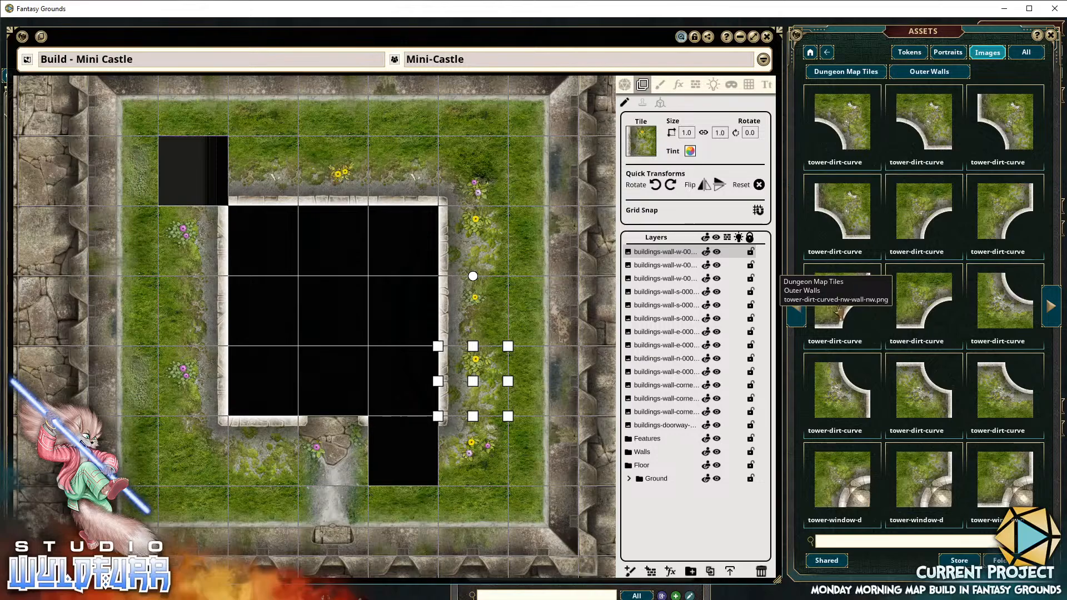
click(839, 312)
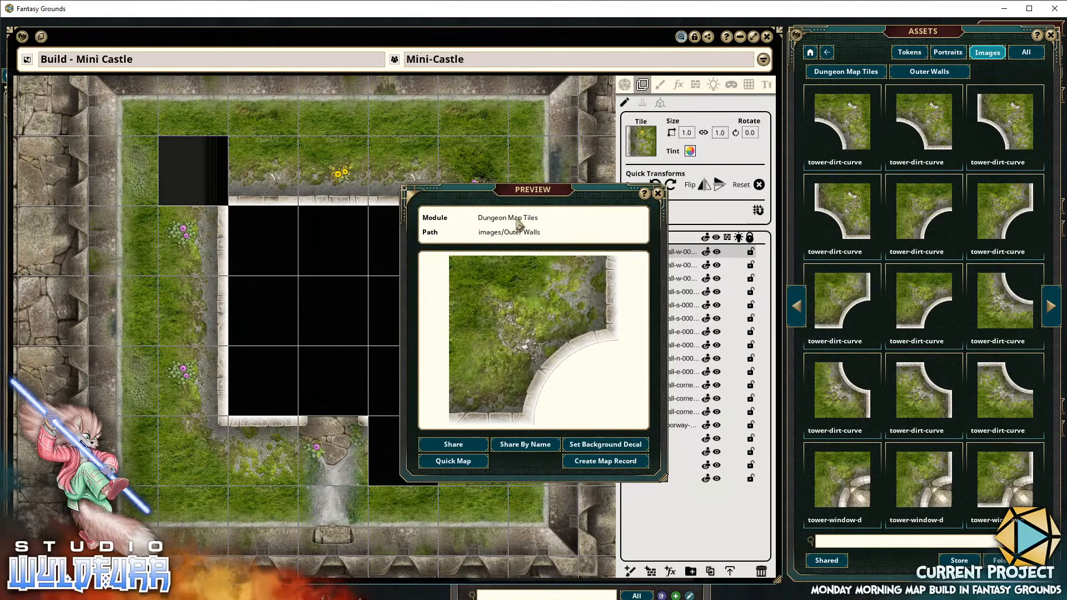
mouse_move(532, 239)
mouse_down()
mouse_move(516, 233)
mouse_move(517, 245)
mouse_up()
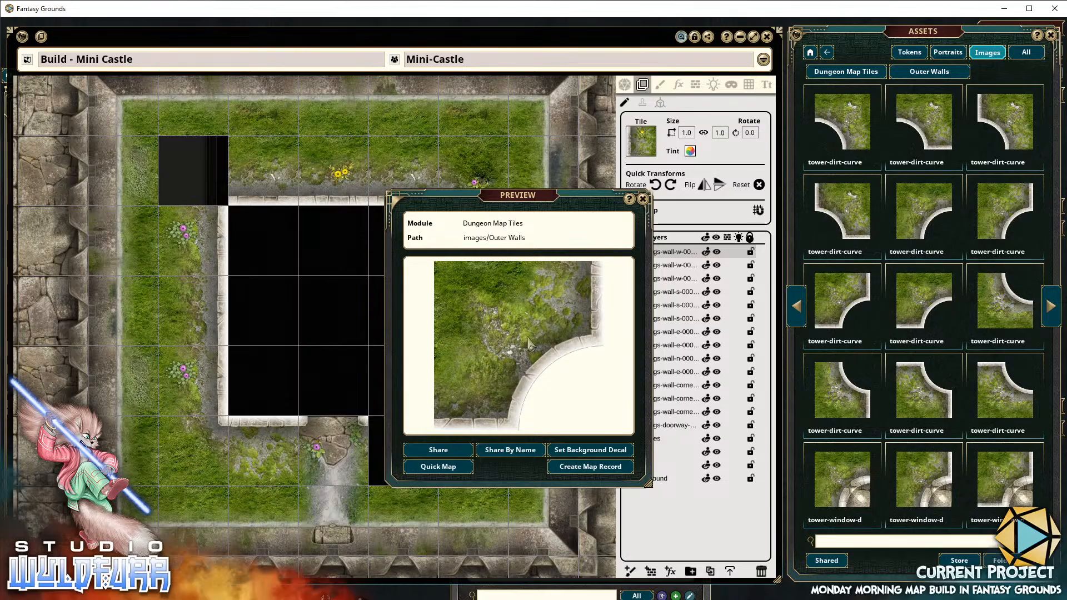
click(642, 199)
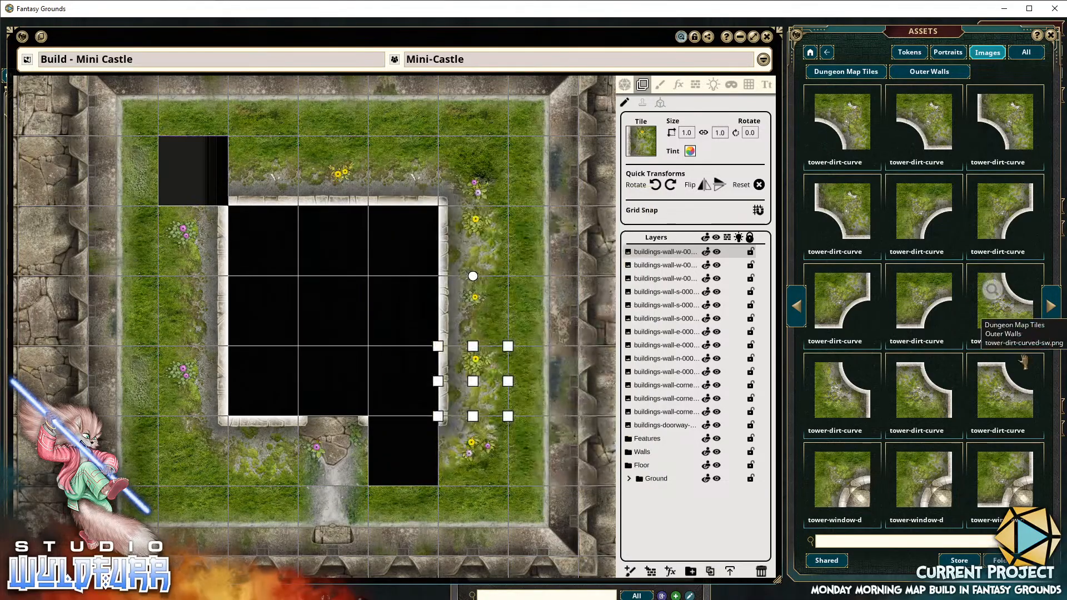
Place a dirt wall-corner tile in the courtyard's northwest corner and buildings-wall-n-0000-dirt in the empty cell east of the doorway
click(799, 316)
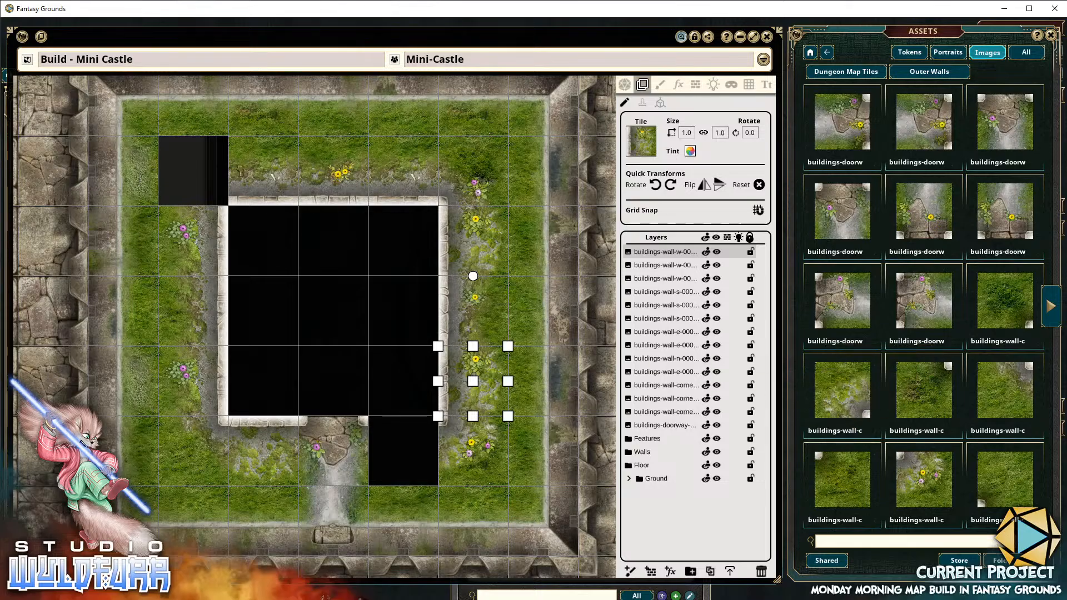
drag(193, 177, 194, 177)
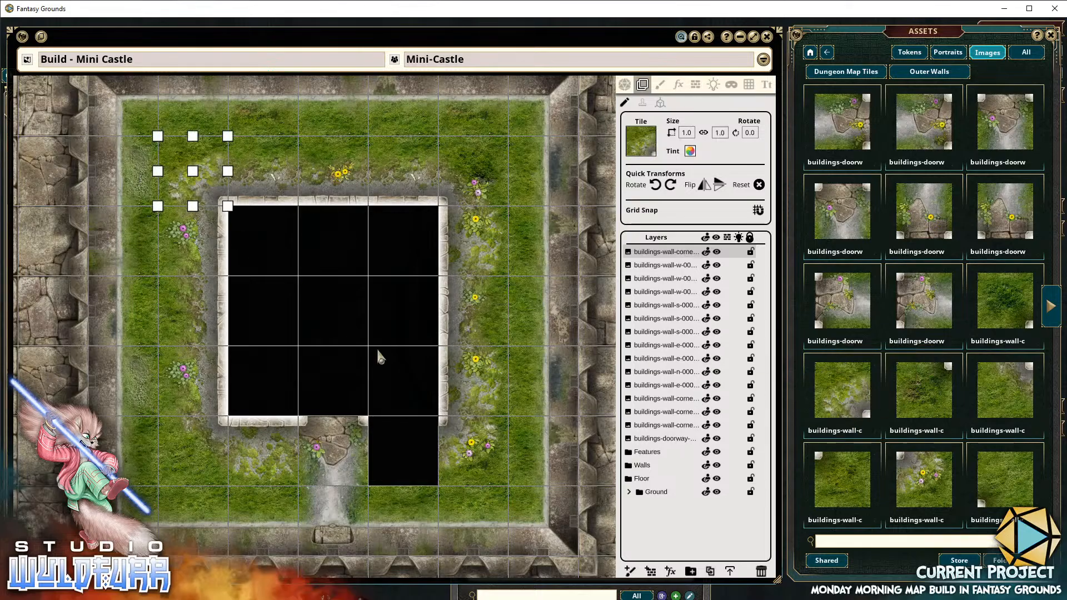
click(1051, 323)
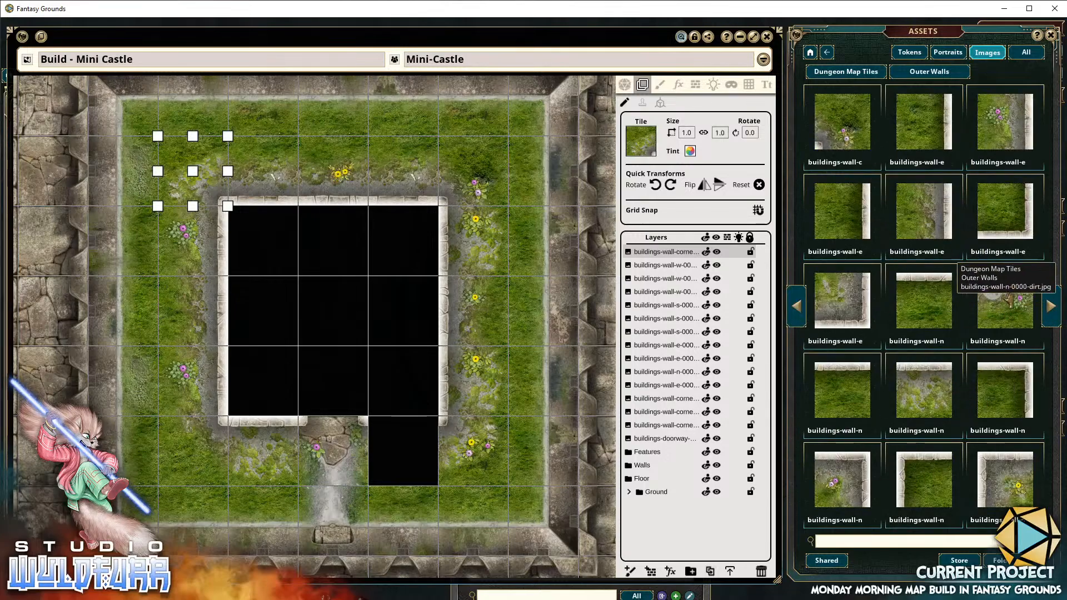
drag(979, 316, 407, 439)
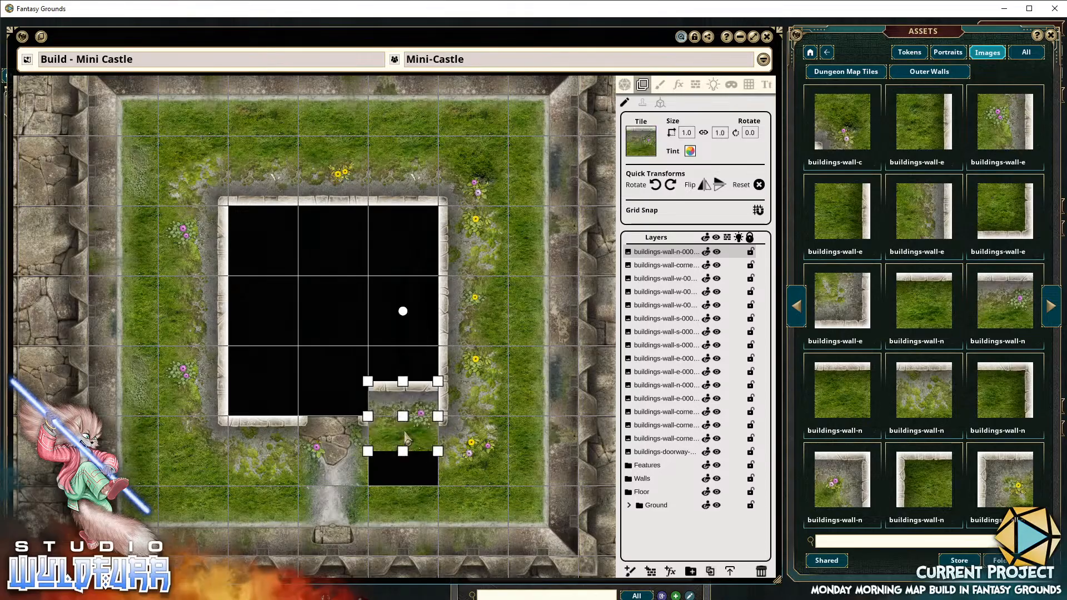
drag(420, 397, 400, 433)
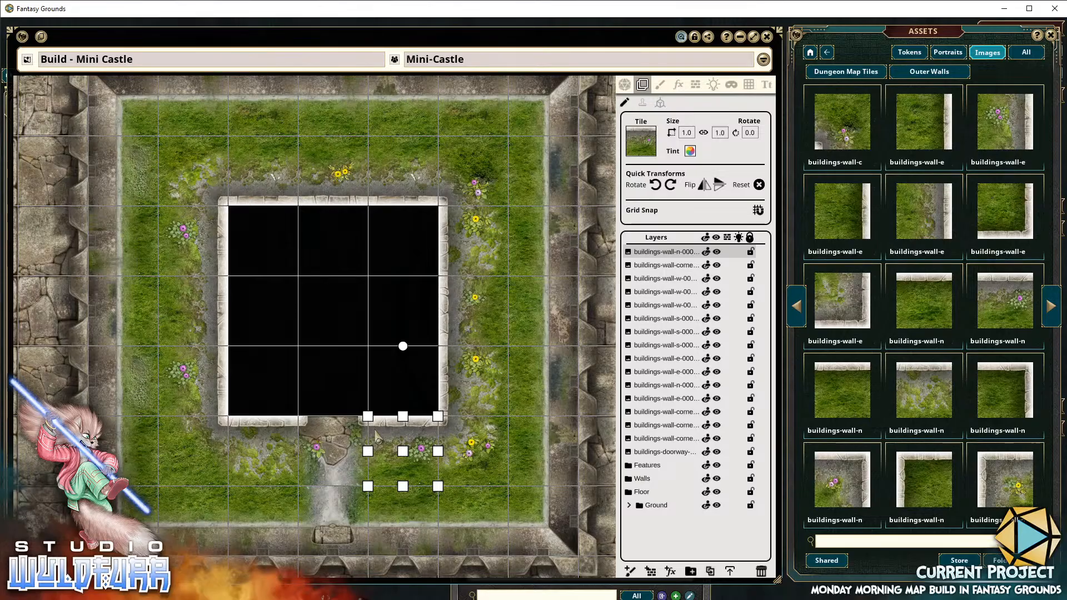
Examine the Arrow Slit Windows and Basic Tiles folders of Dungeon Map Tiles for tiles suited to the building's empty interior
scroll(291, 228, down, 5)
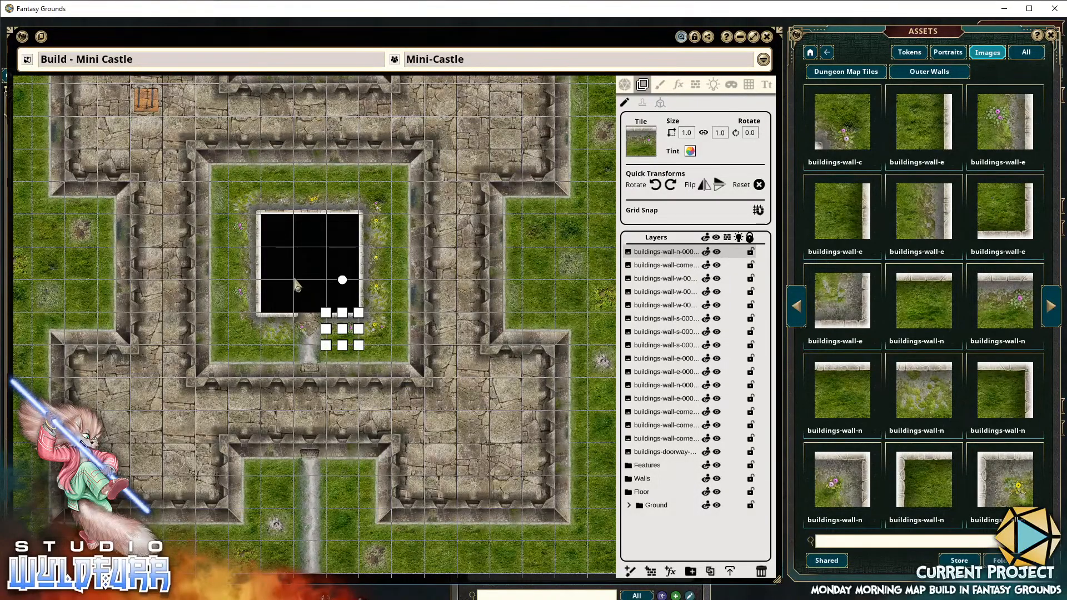
scroll(323, 278, up, 4)
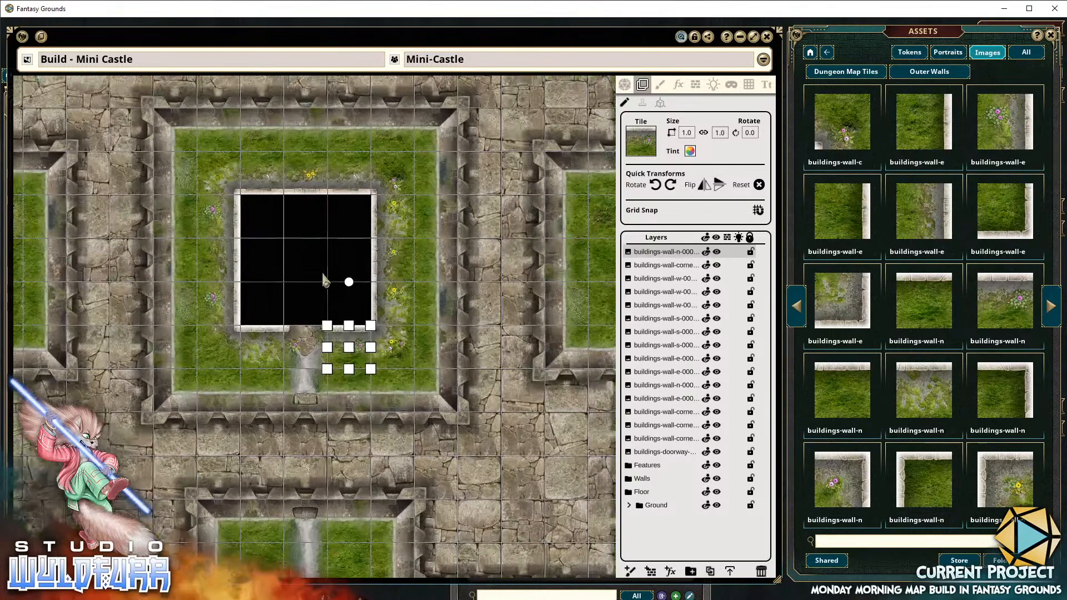
scroll(228, 288, up, 3)
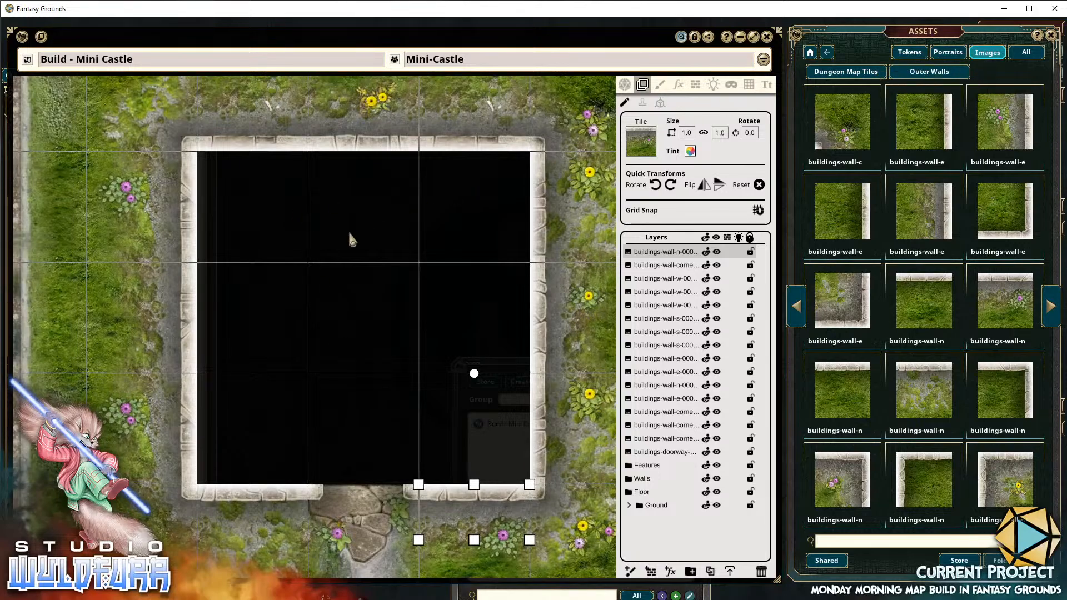
click(851, 73)
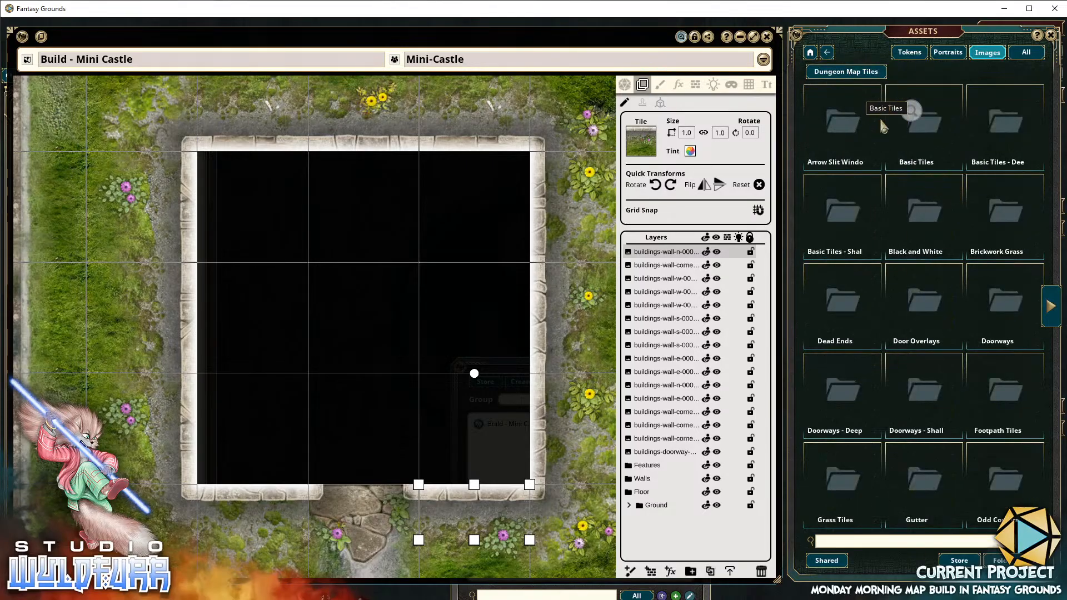
click(840, 134)
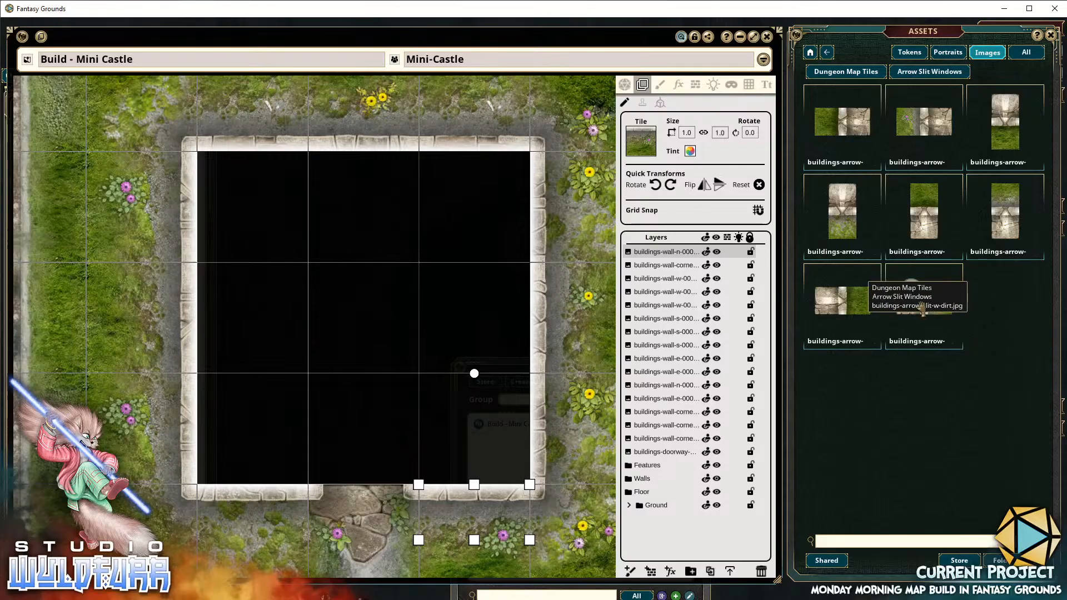
click(828, 55)
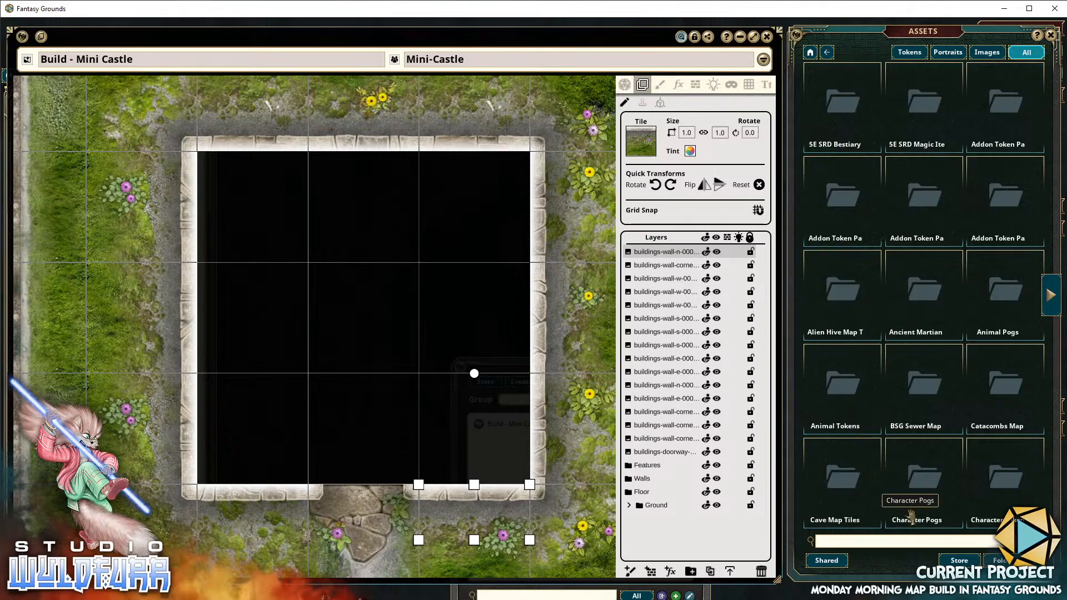
click(1051, 300)
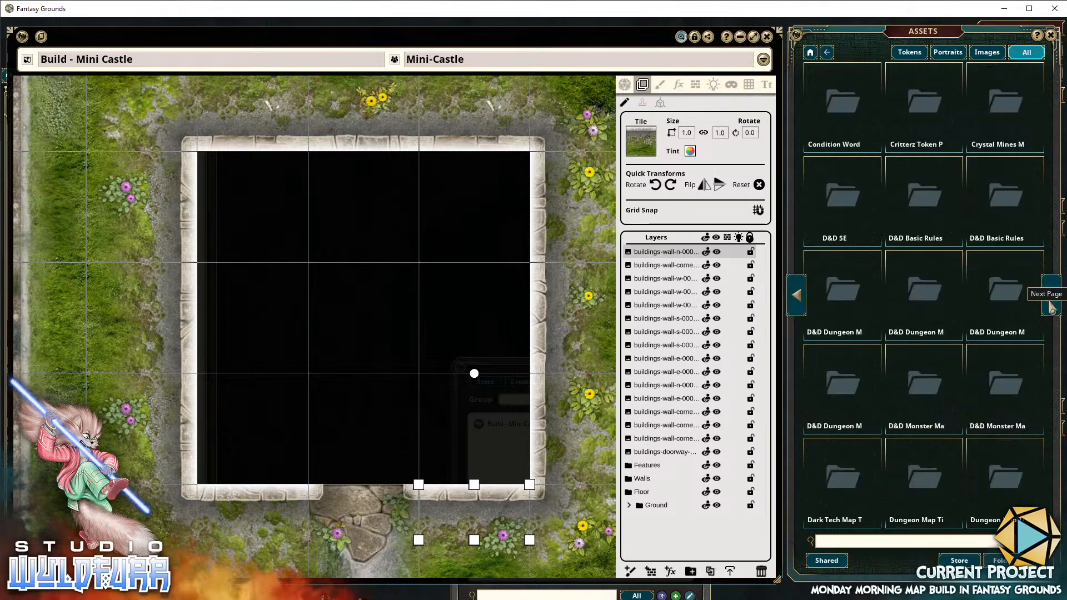
click(927, 486)
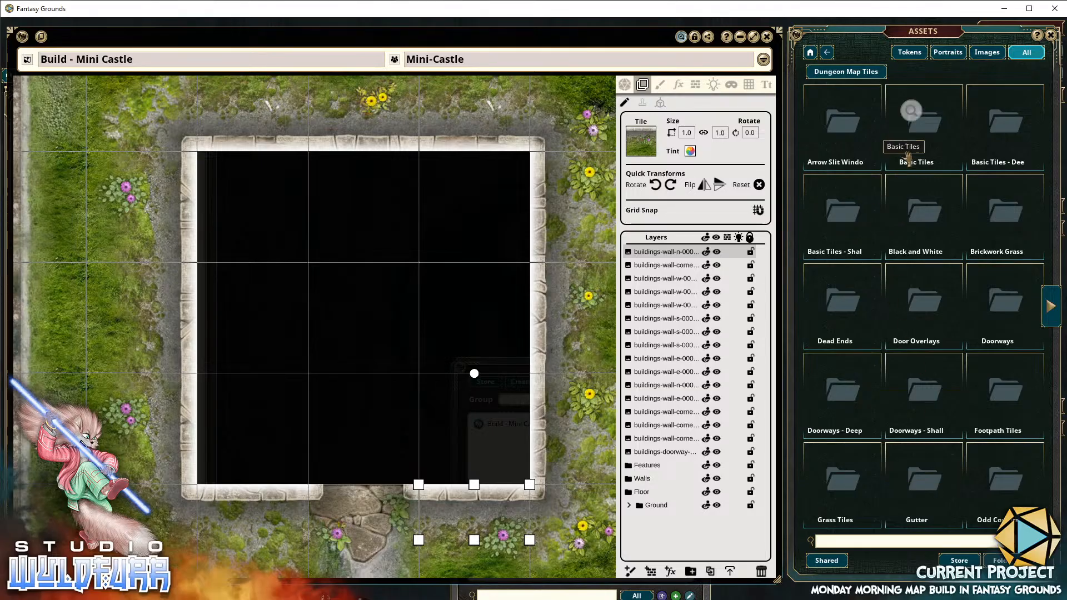
click(917, 144)
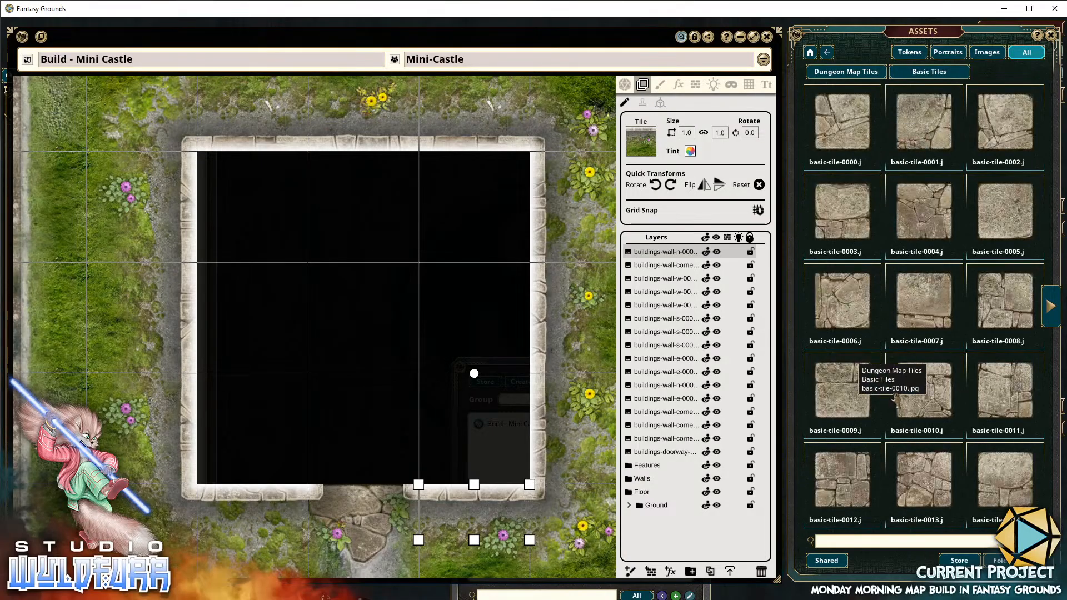
click(1050, 307)
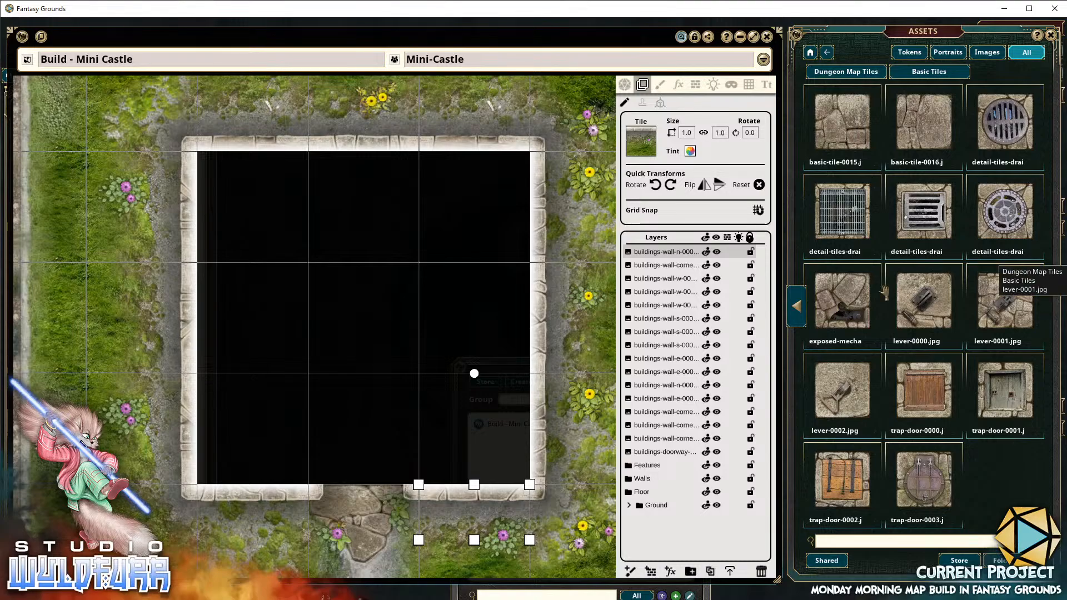
click(795, 304)
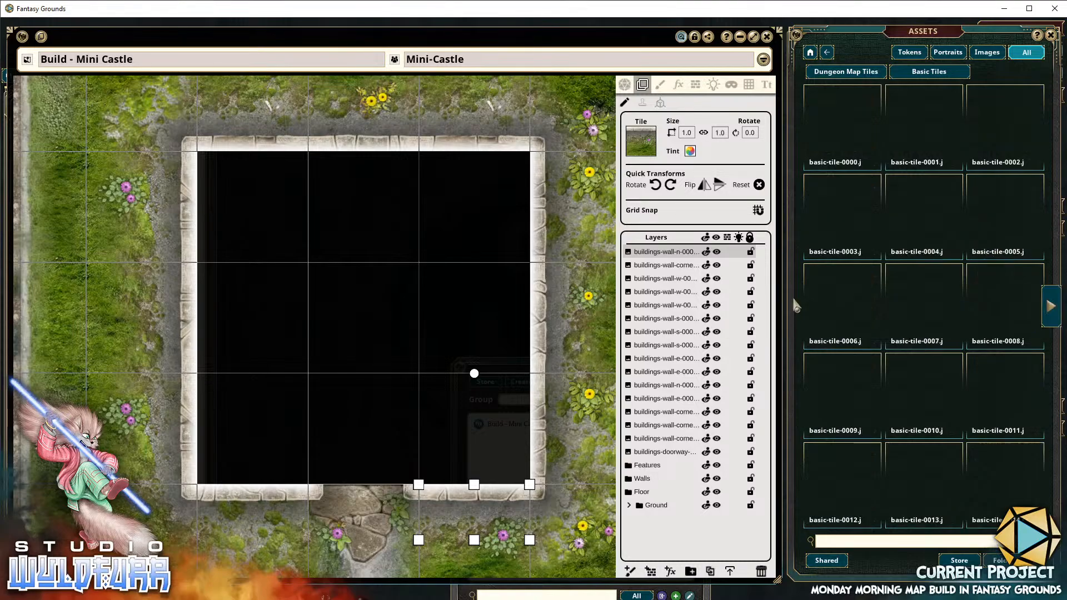
Try doorway-tile-s from the Doorways folder in the interior cell directly north of the doorway, and delete it again
click(856, 72)
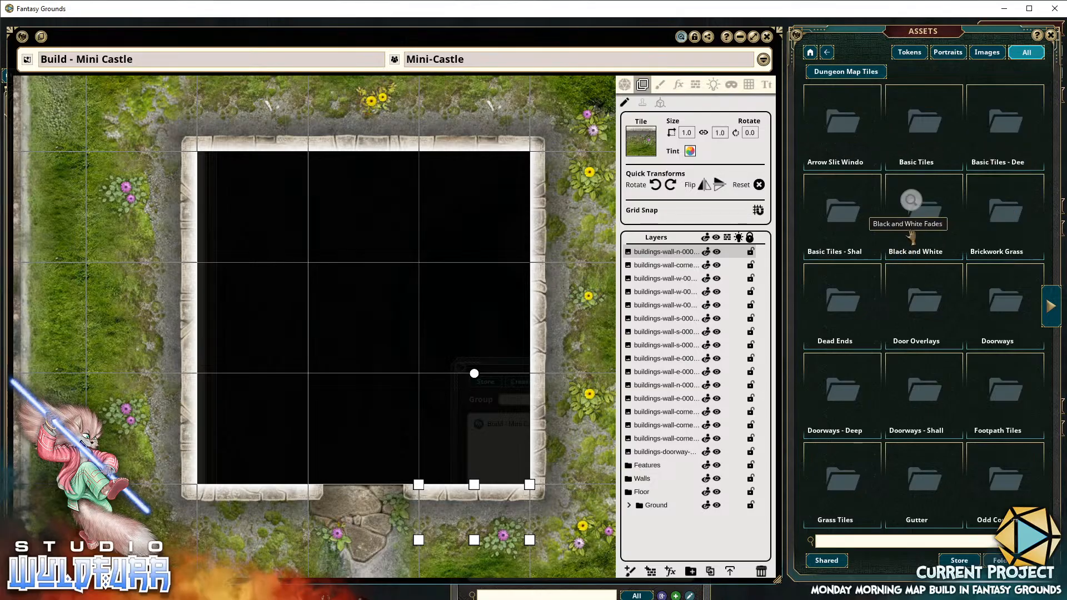
click(1005, 302)
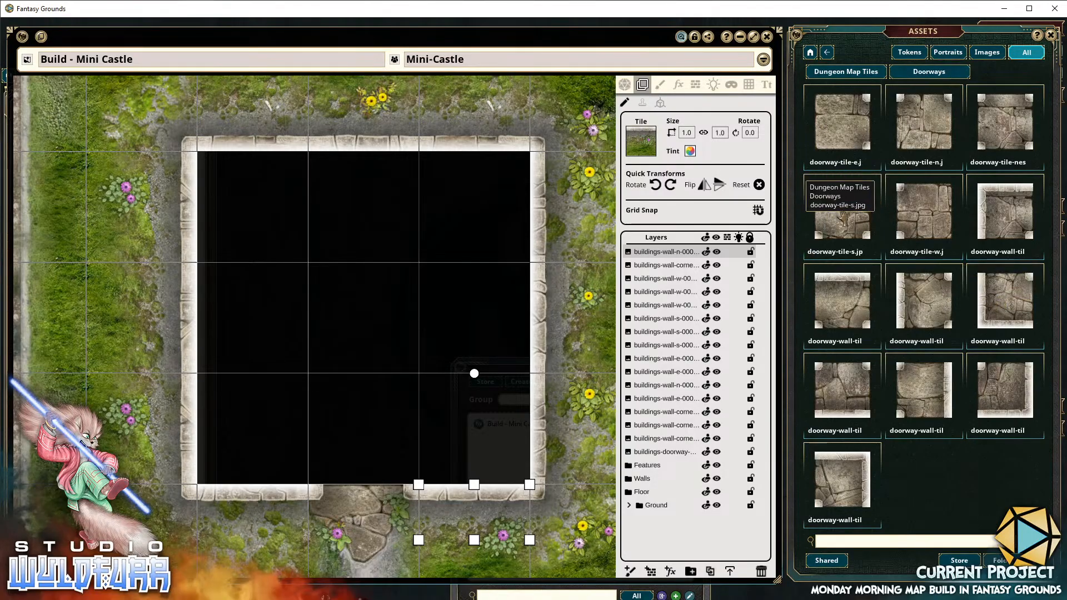
drag(842, 218, 427, 321)
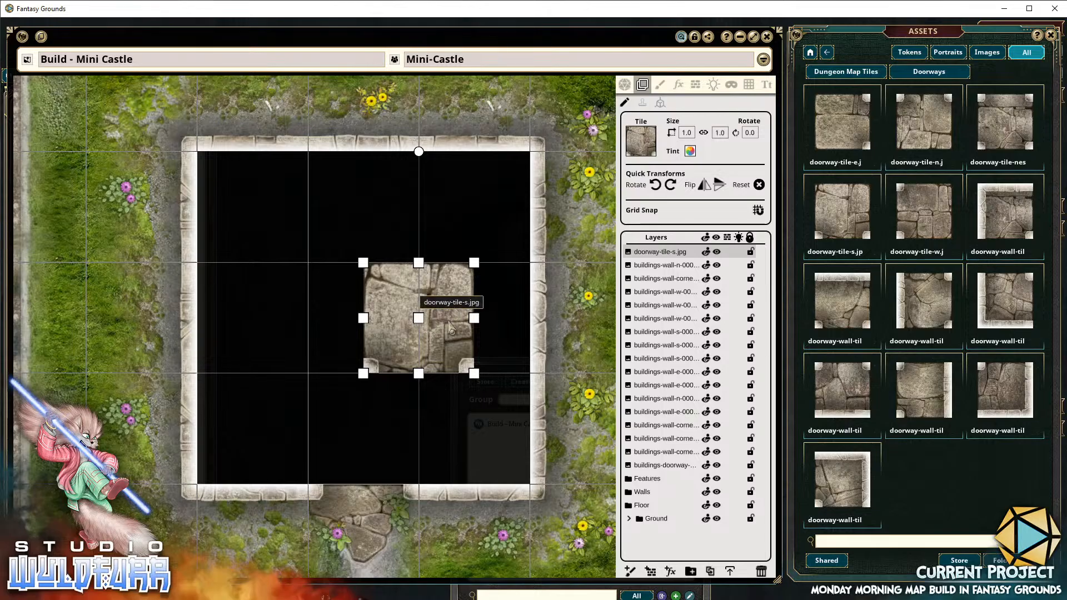
drag(459, 316, 409, 439)
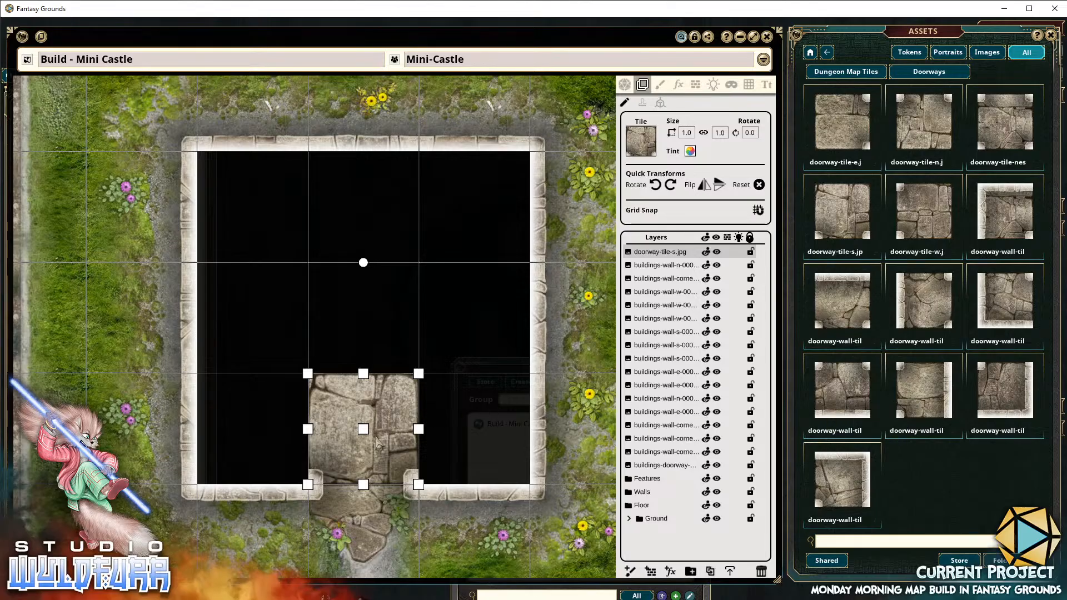
click(762, 573)
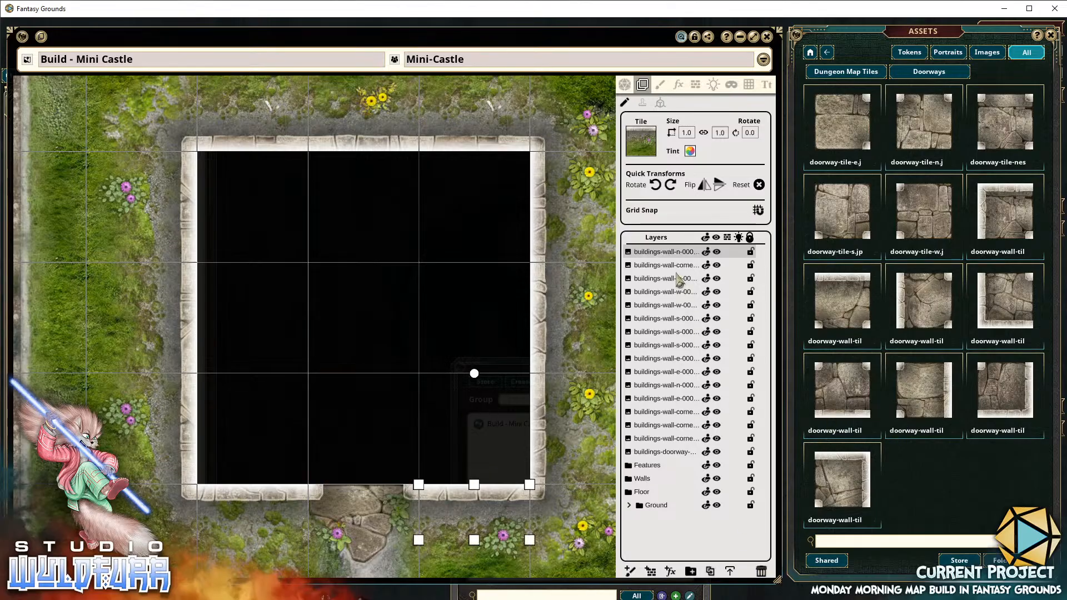
Move all the building wall and doorway layers into the Walls folder and check the grouping by toggling the folder's visibility
shift+click(659, 452)
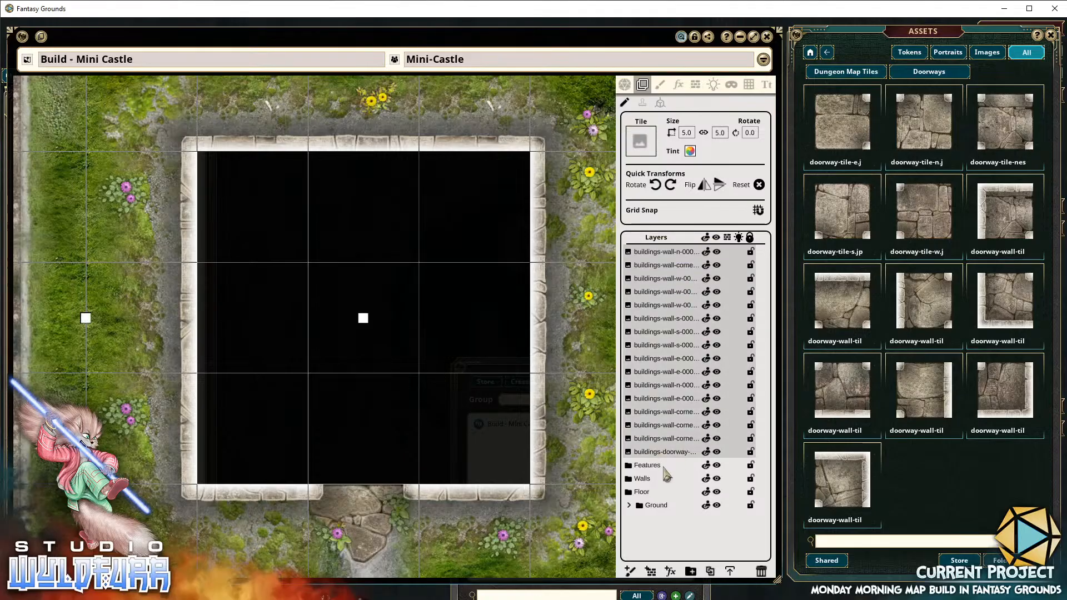
drag(665, 444, 645, 271)
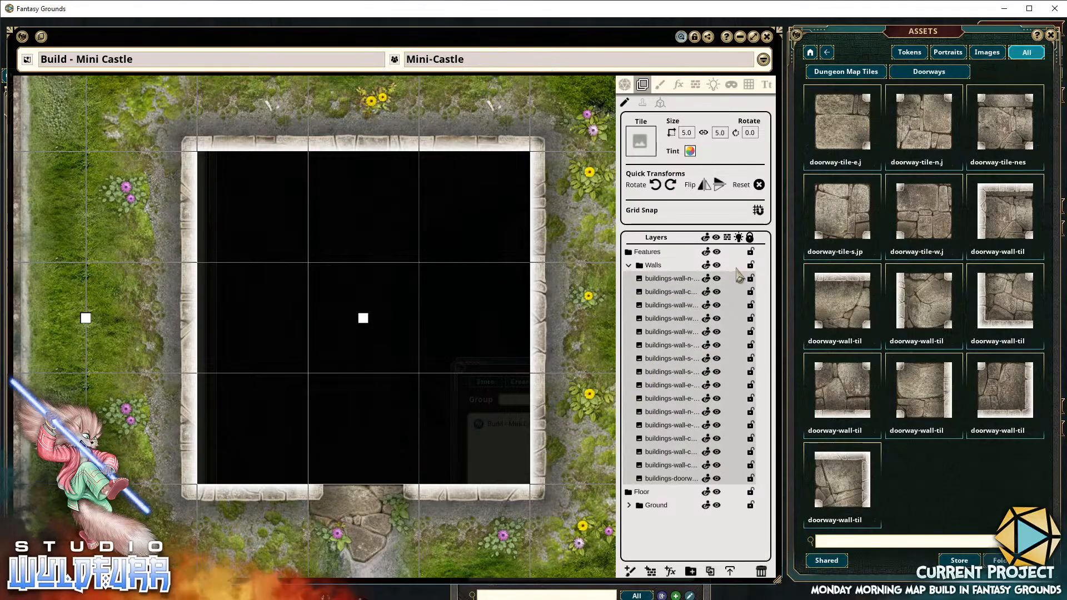
click(718, 267)
click(717, 267)
click(717, 267)
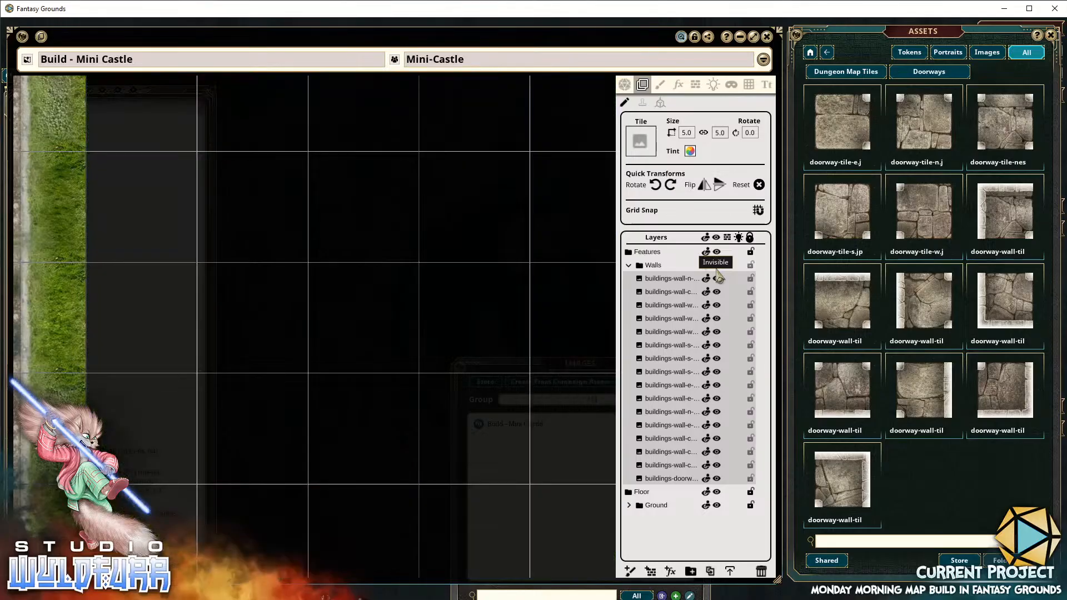
click(717, 268)
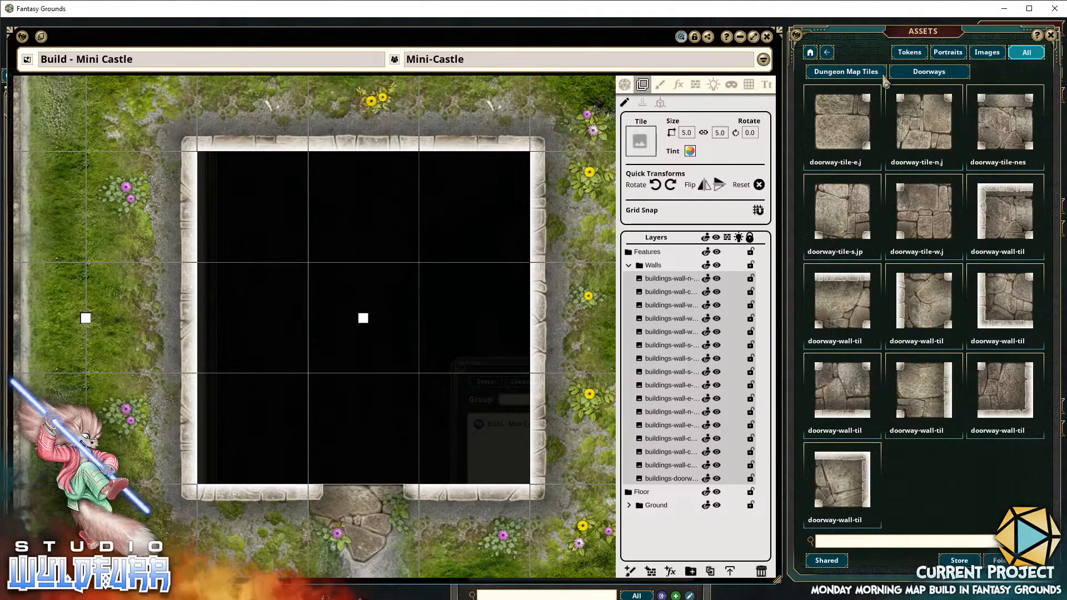
Lay the interior's south row with basic-tile-0007 in the middle, basic-tile-0001 in the east cell and basic-tile-0002 in the west cell
click(862, 76)
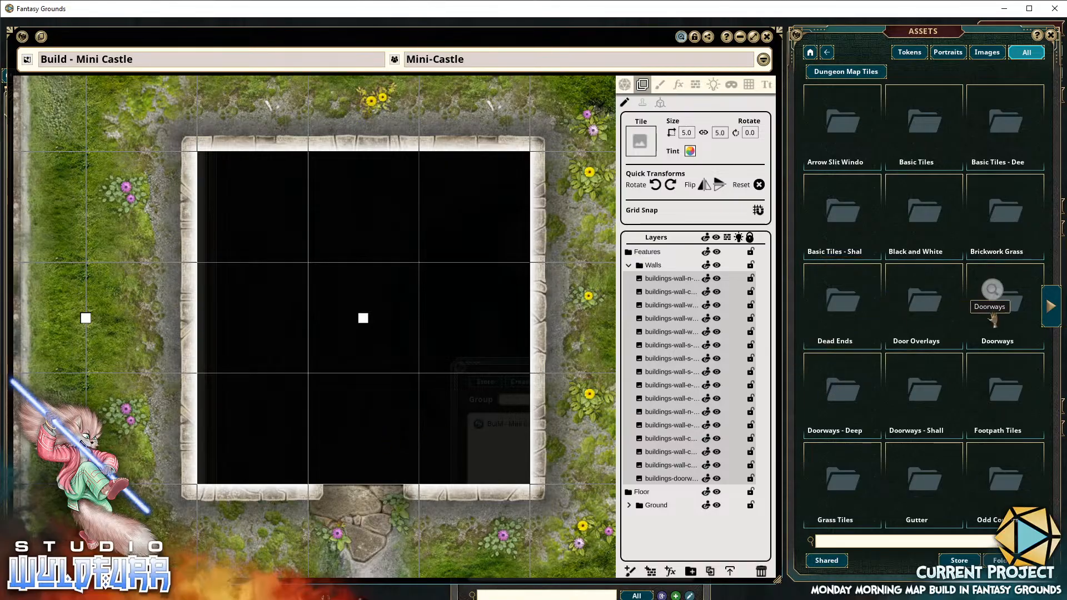
click(924, 114)
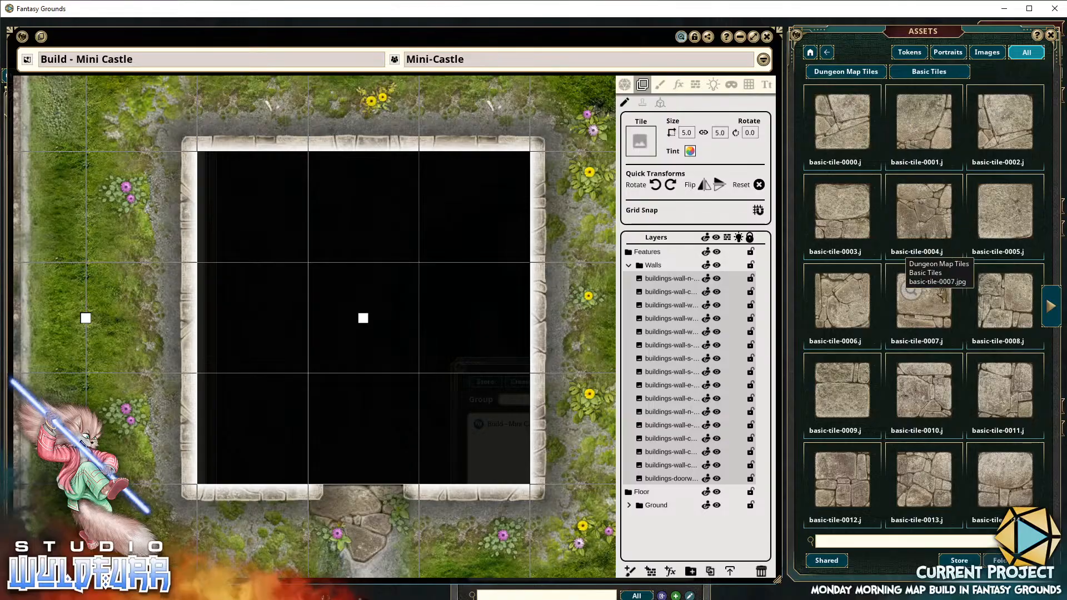
drag(941, 294, 369, 412)
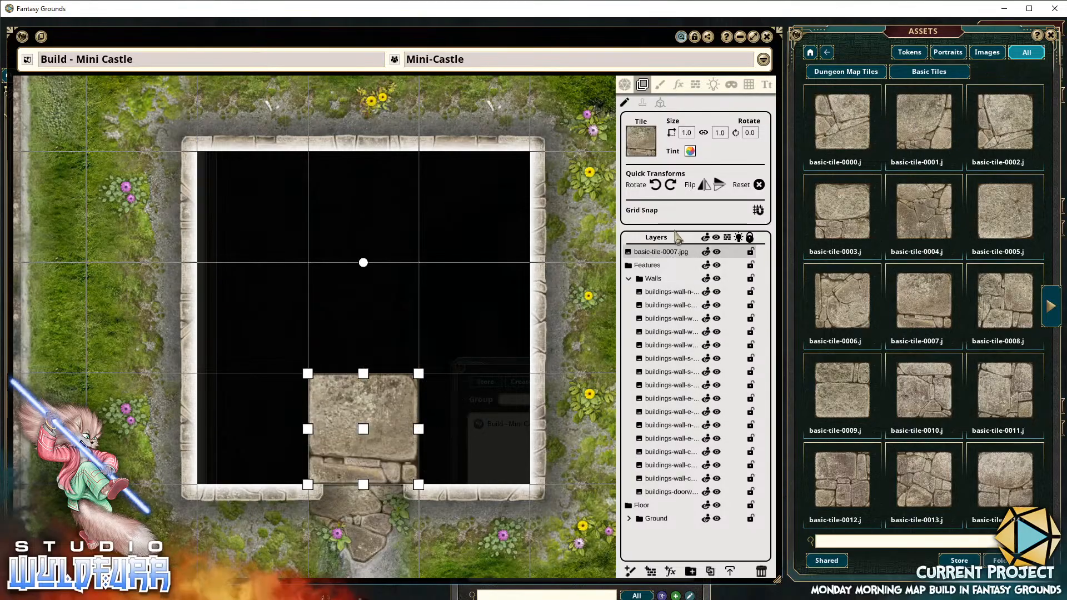
click(630, 279)
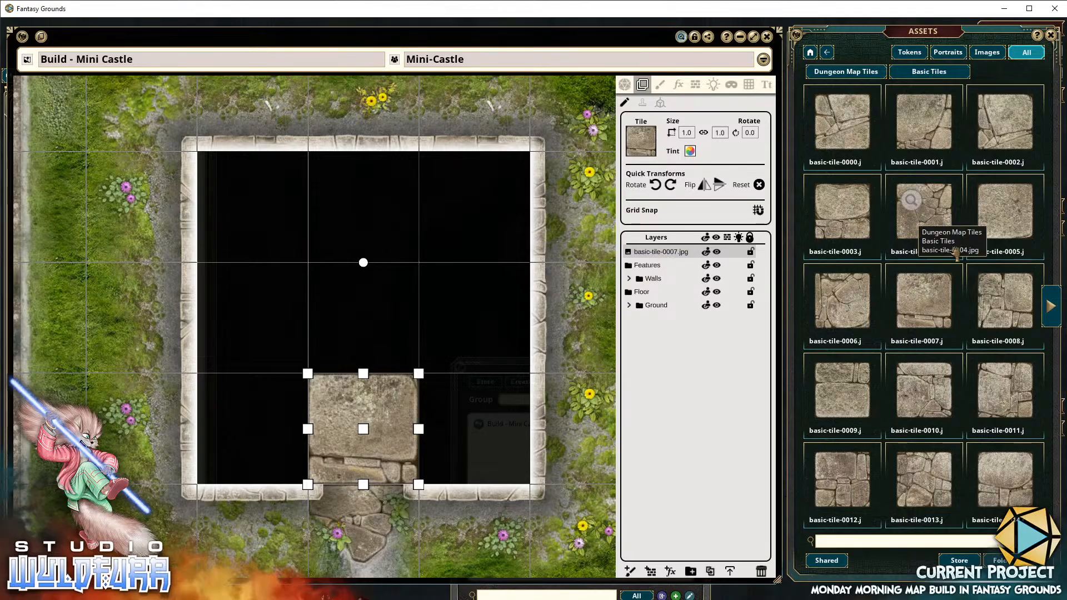
drag(482, 390, 481, 392)
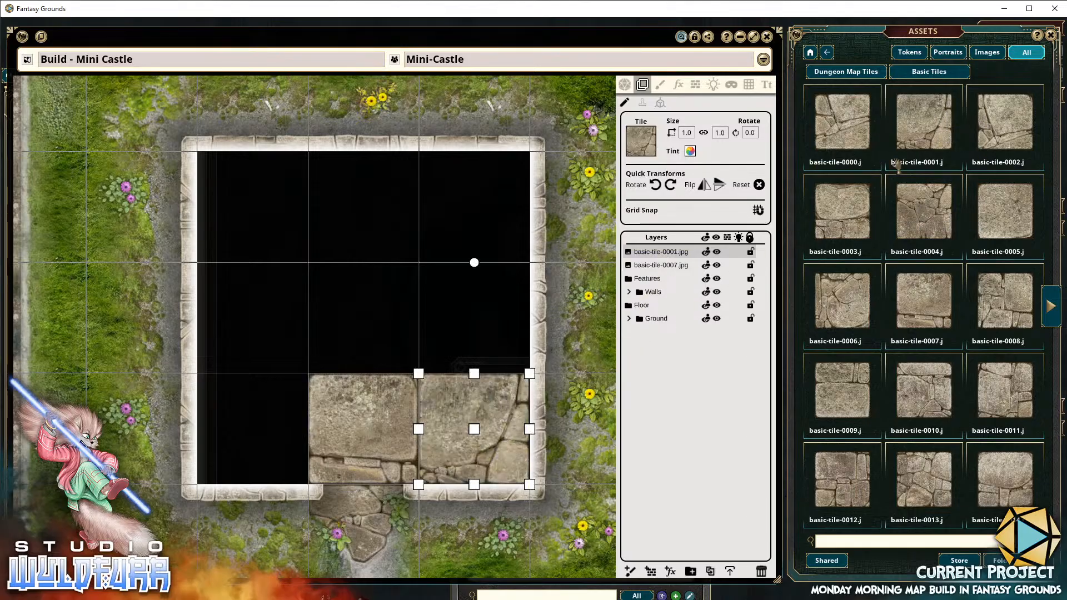
drag(321, 421, 267, 420)
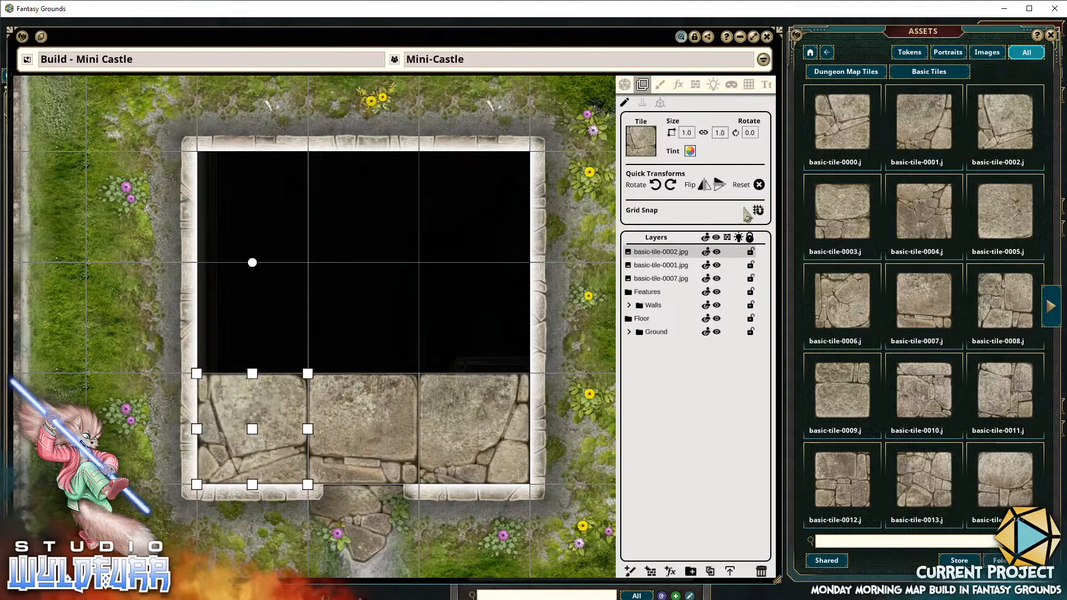
Fill the interior's middle row from west to east with basic-tile-0003, basic-tile-0004 and basic-tile-0005
drag(841, 231, 277, 333)
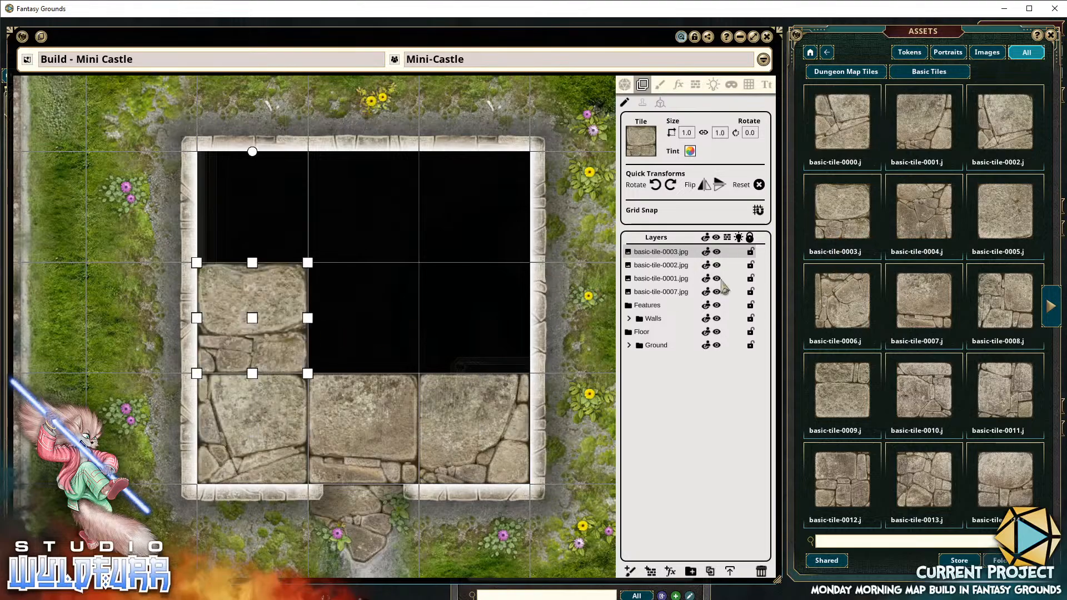
drag(923, 230, 396, 298)
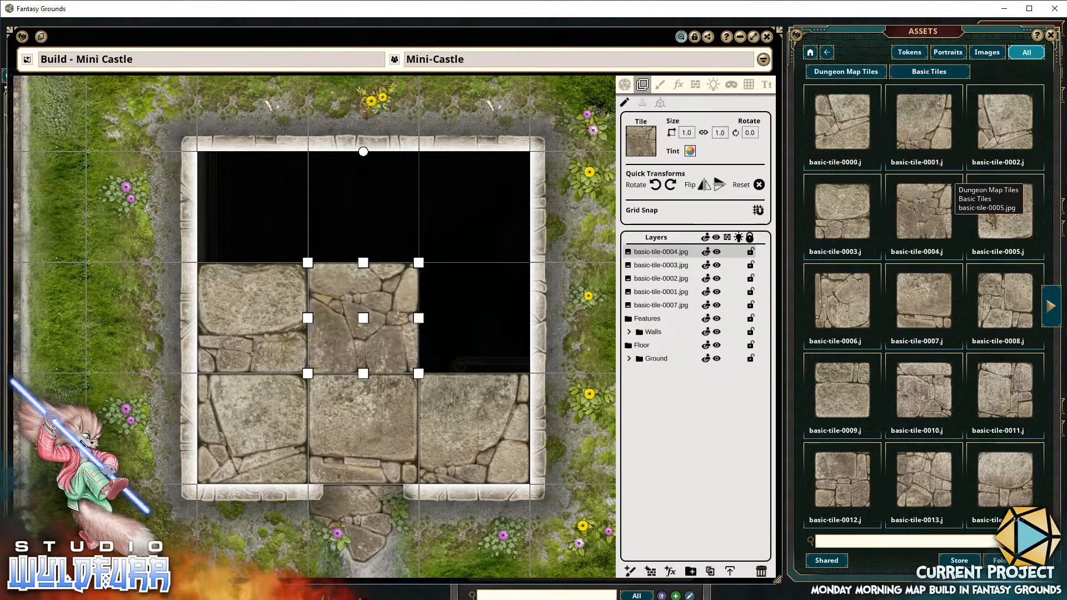
drag(1005, 211, 475, 314)
Fill the interior's north row from west to east with basic-tile-0012, basic-tile-0013 and basic-tile-0014
mouse_move(828, 471)
mouse_down()
mouse_move(256, 232)
mouse_move(825, 486)
mouse_move(831, 470)
mouse_up()
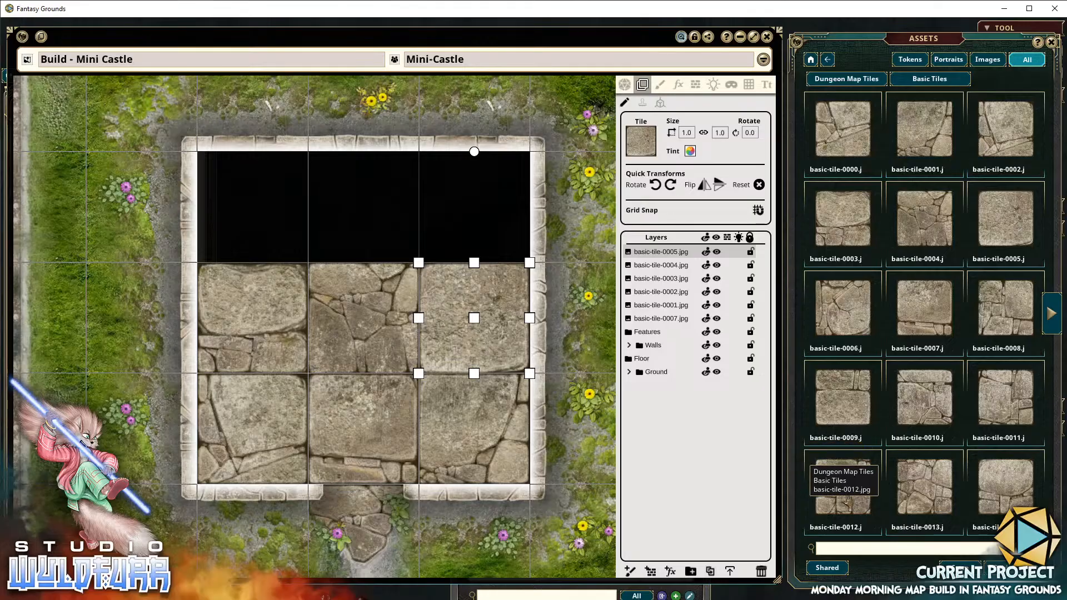
click(256, 218)
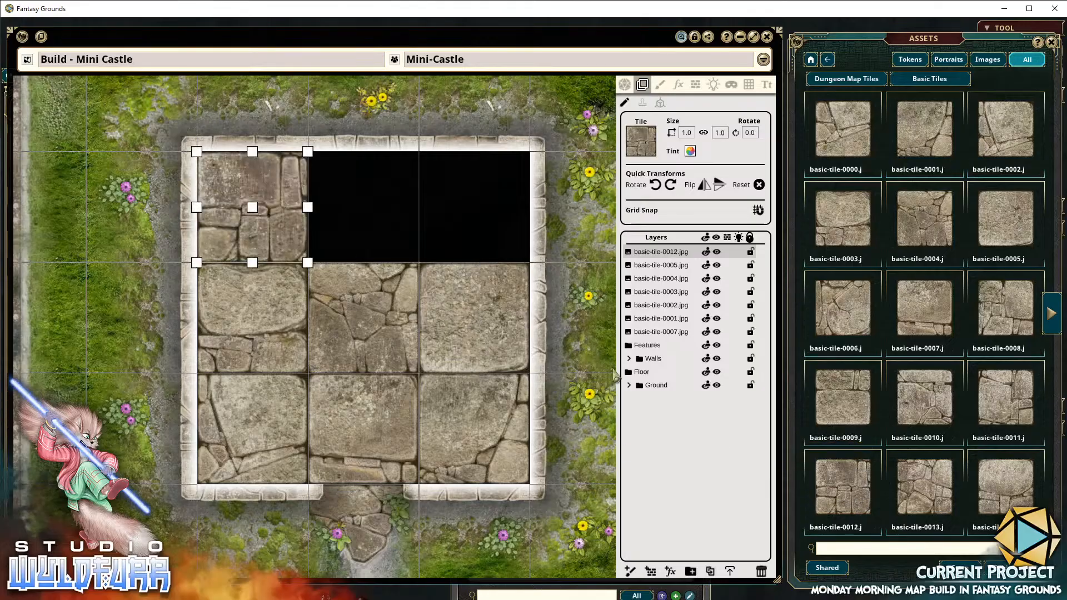
click(923, 489)
click(370, 223)
click(1003, 492)
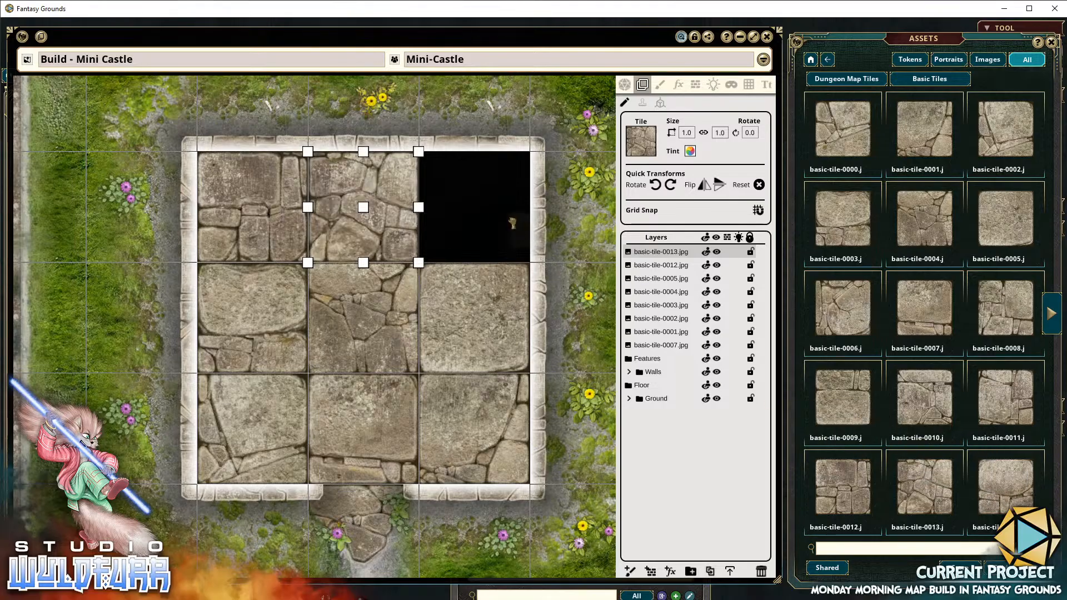
click(477, 210)
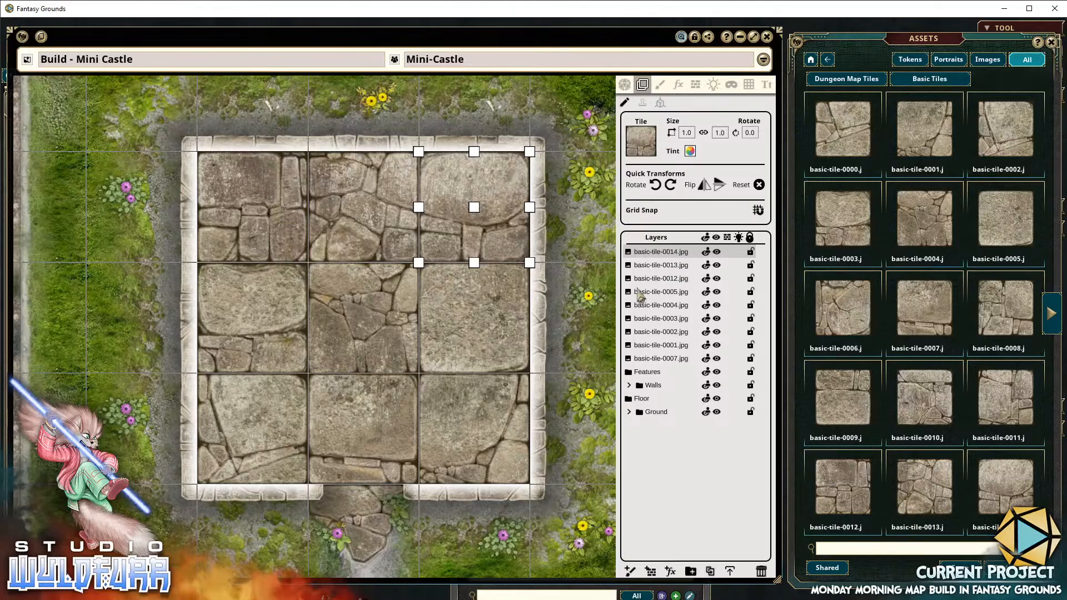
Move the nine basic-tile layers into the Floor folder, check it by toggling its visibility, and collapse the folder
shift+click(651, 359)
drag(679, 283, 646, 280)
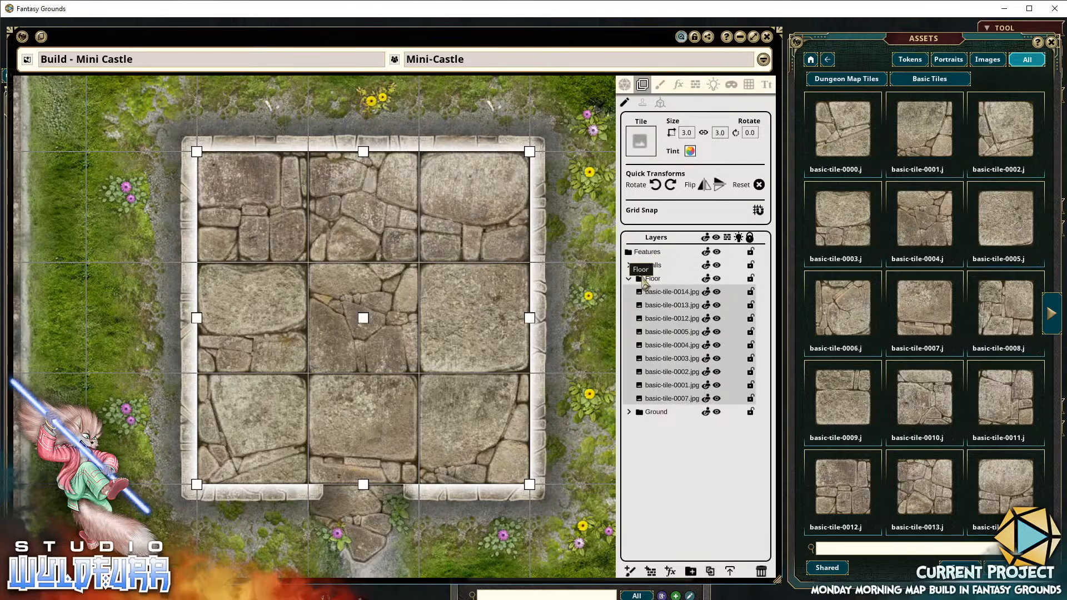
click(717, 279)
click(717, 279)
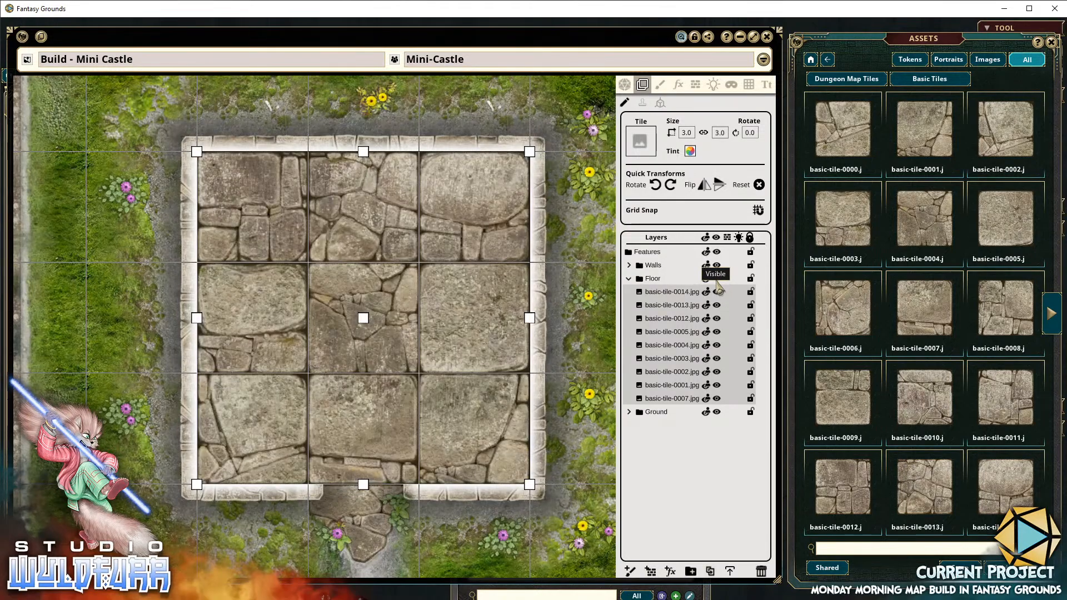
click(630, 278)
Look through the Door Overlays folder of Dungeon Map Tiles and return to the folder overview
click(875, 84)
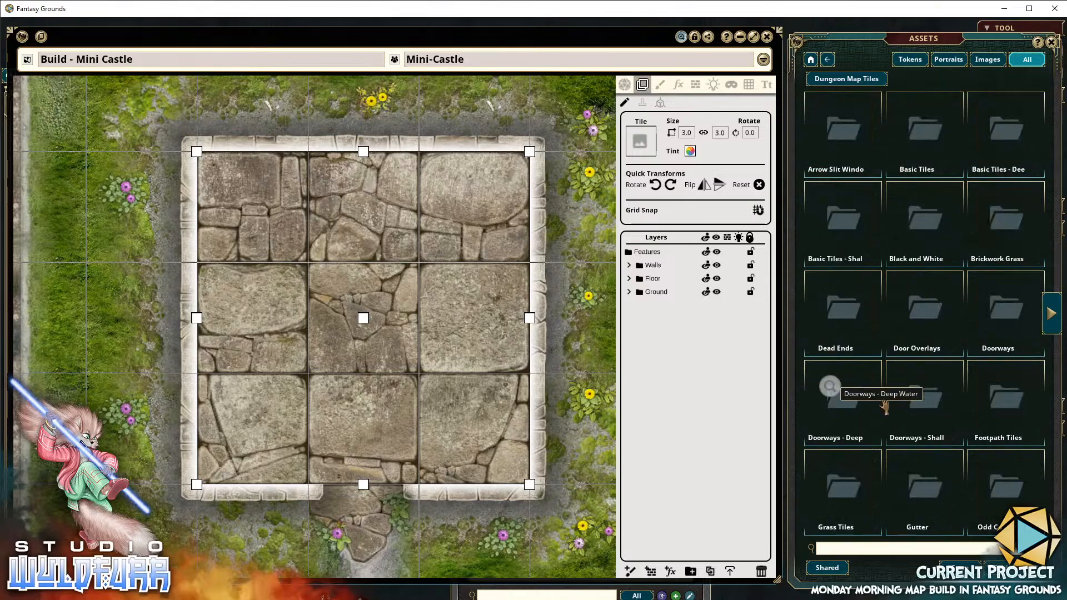
click(925, 321)
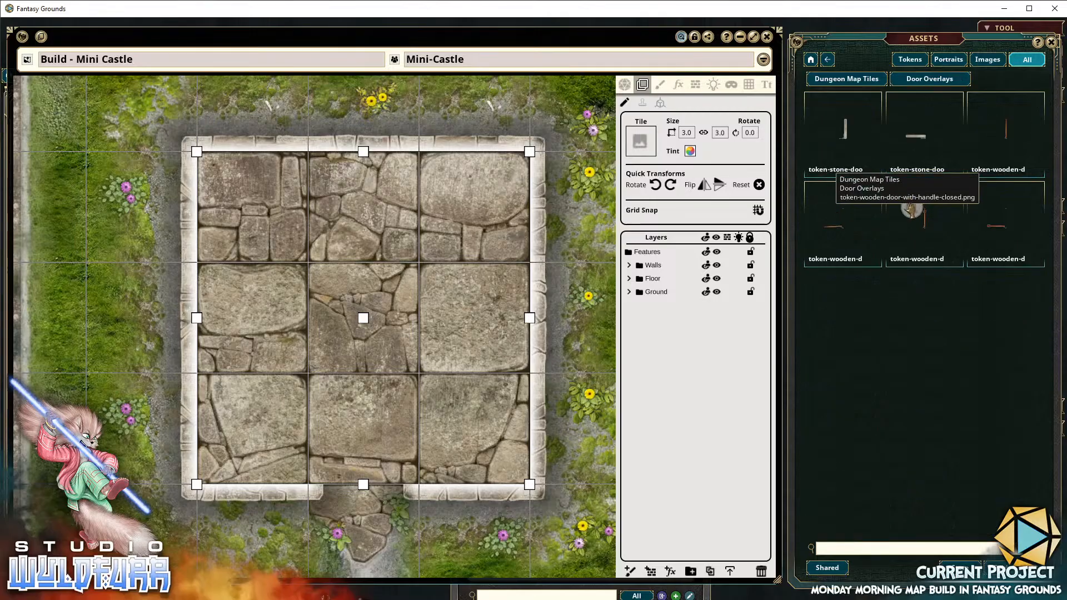
click(848, 79)
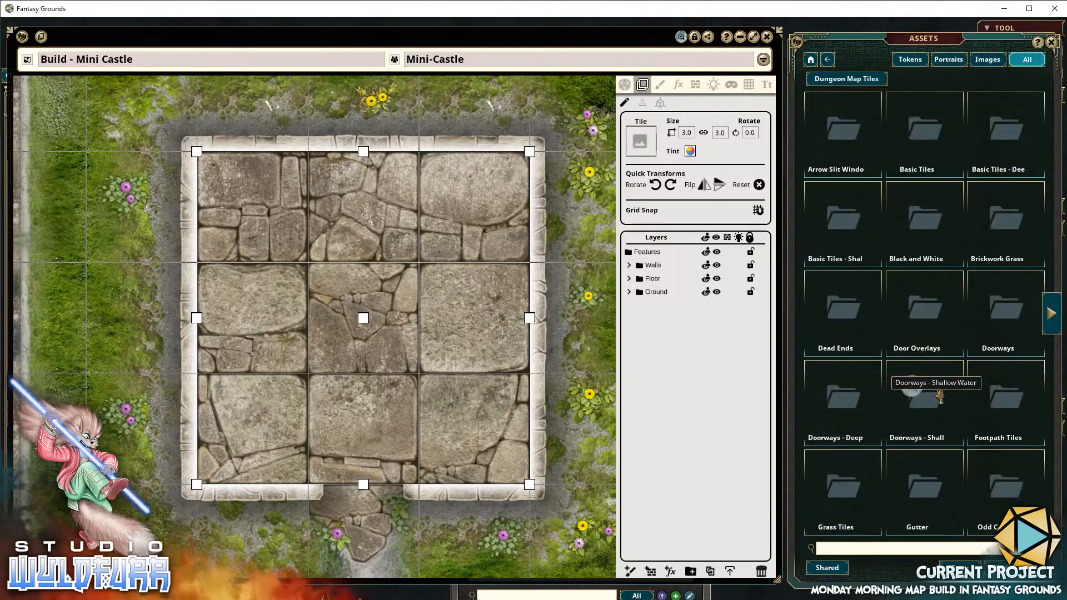
Browse the Walls folder of Dungeon Map Tiles to the straight wall tiles and preview the wall-tile-es-0000 tile
click(1052, 316)
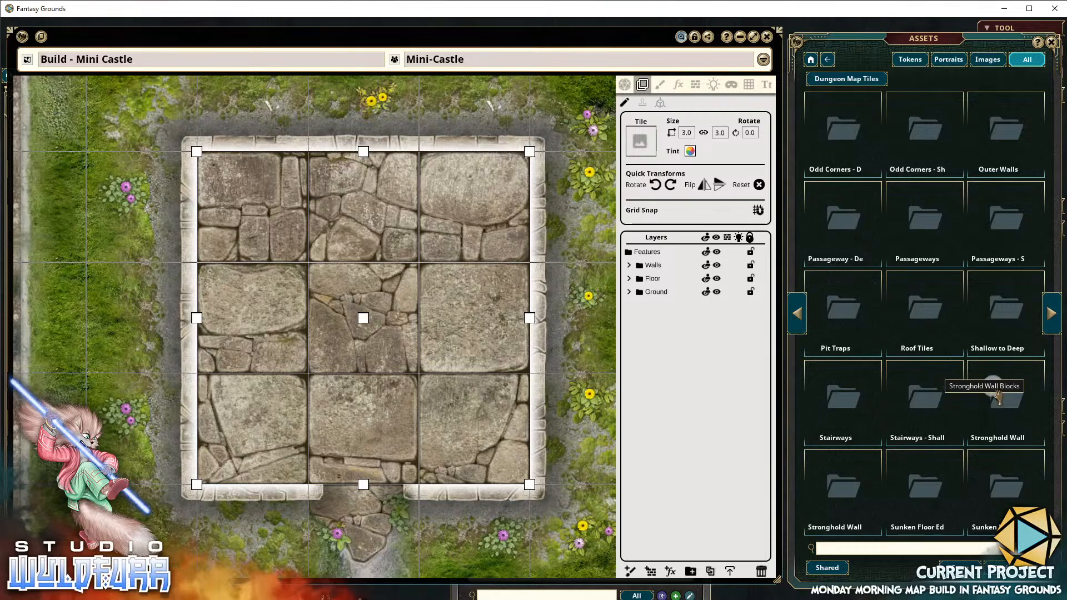
click(1052, 320)
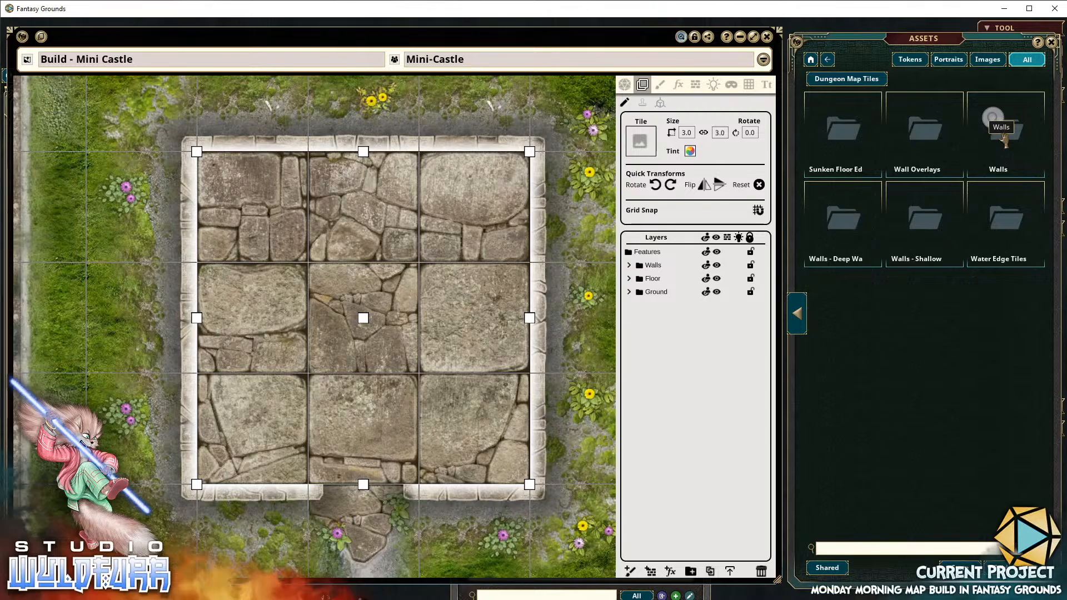
click(1005, 139)
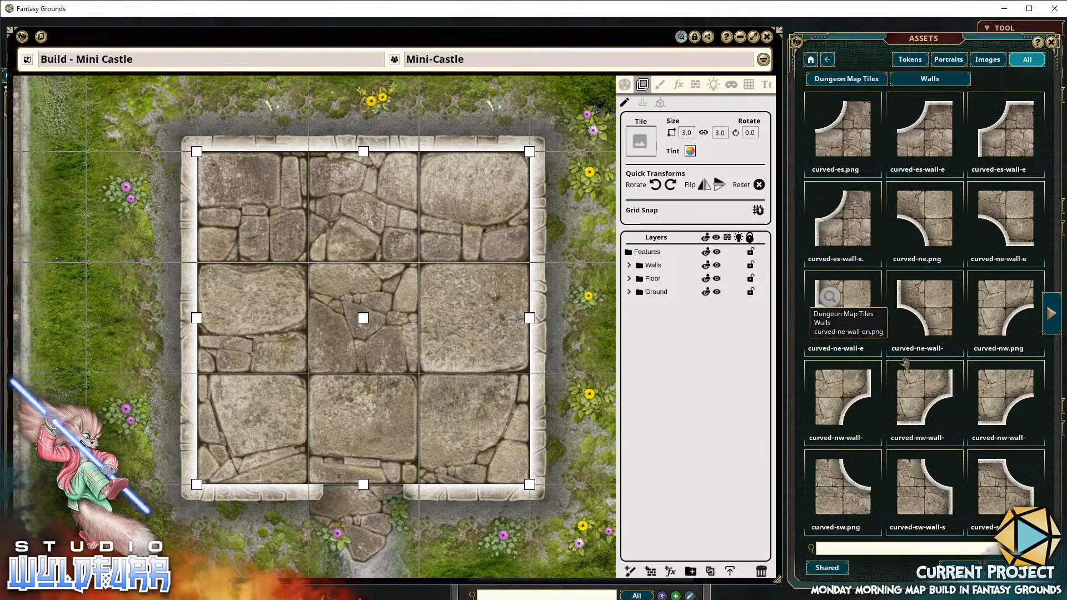
click(1052, 317)
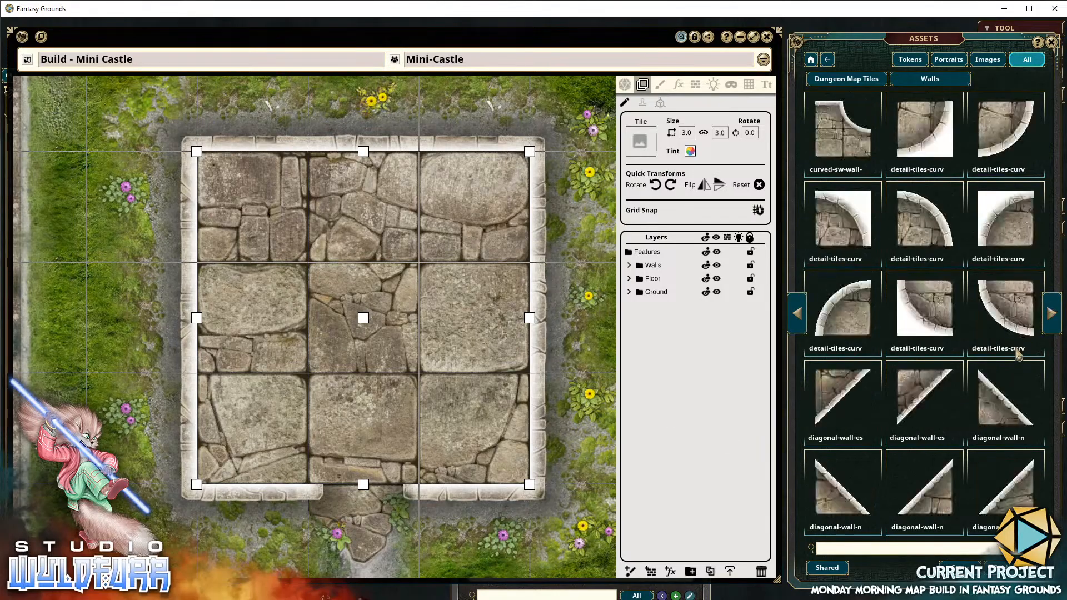
click(1052, 323)
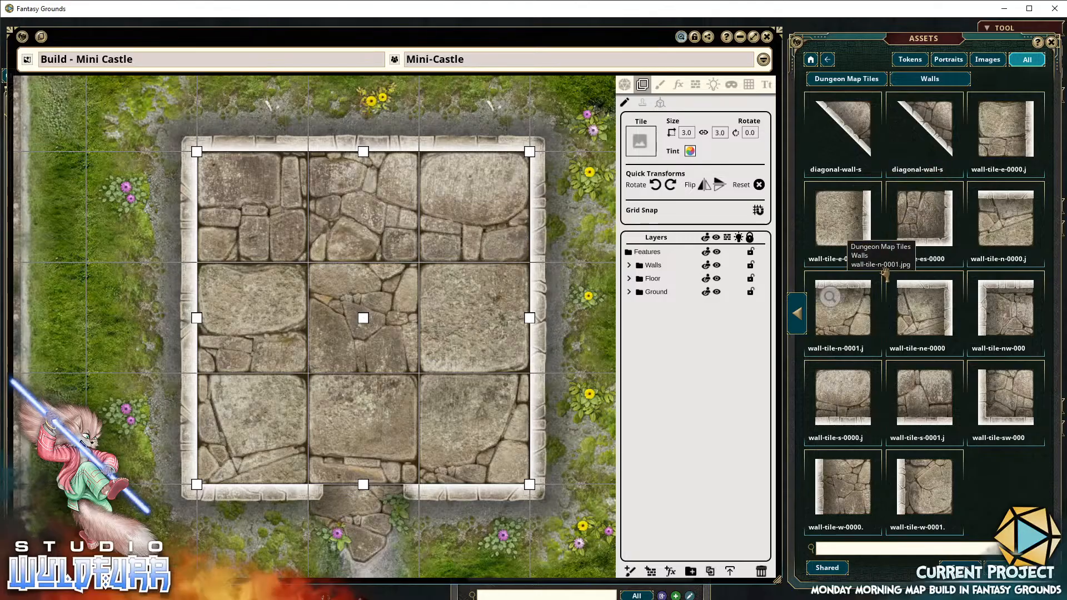
click(920, 225)
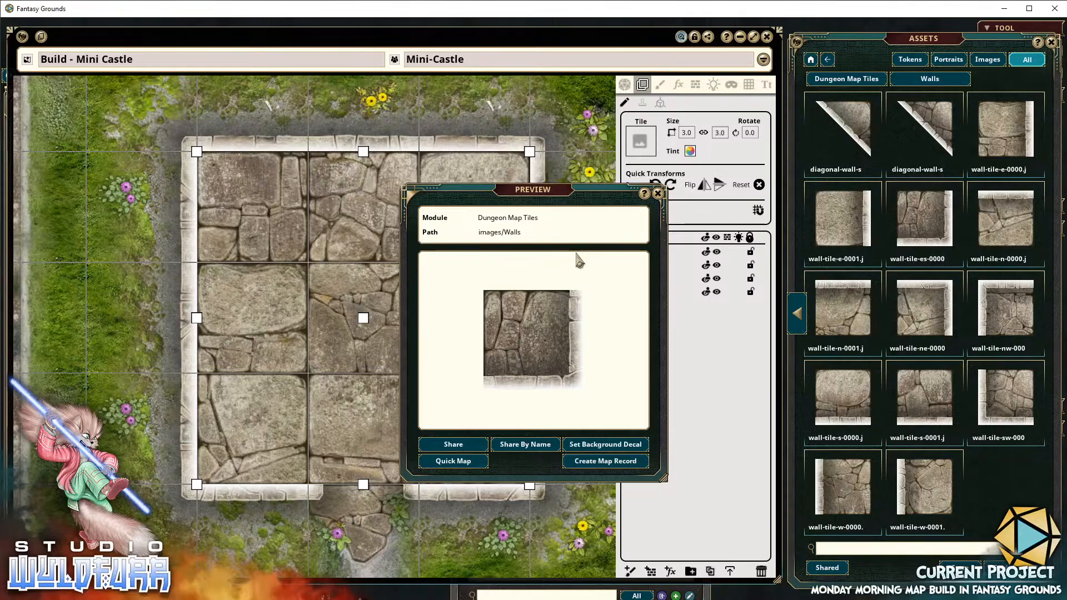
click(658, 193)
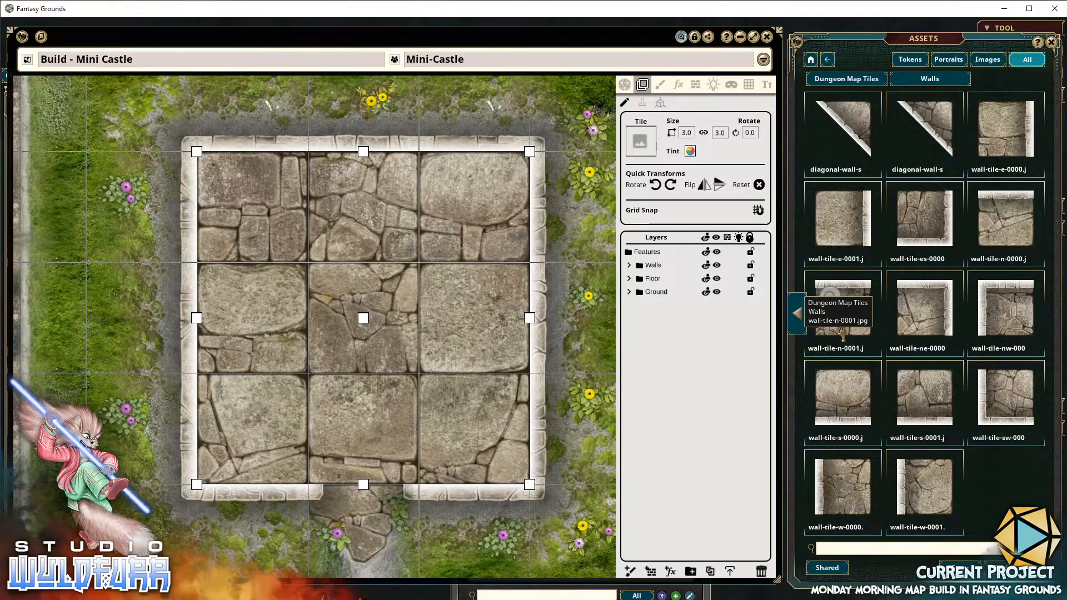
Return to the Dungeon Map Tiles overview and open the Wall Overlays folder
click(834, 83)
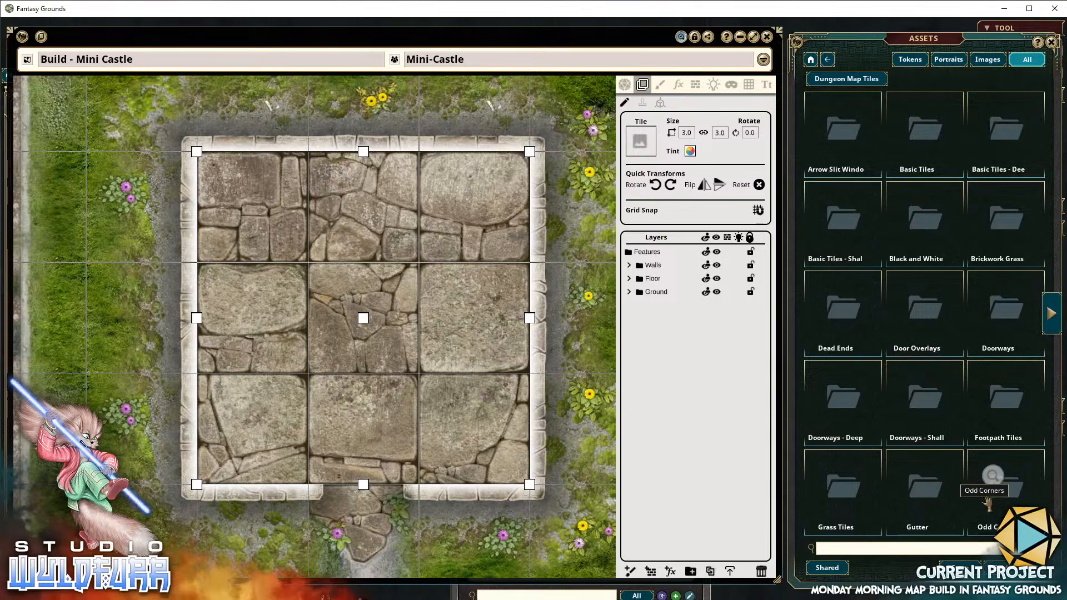
click(1047, 329)
click(1045, 328)
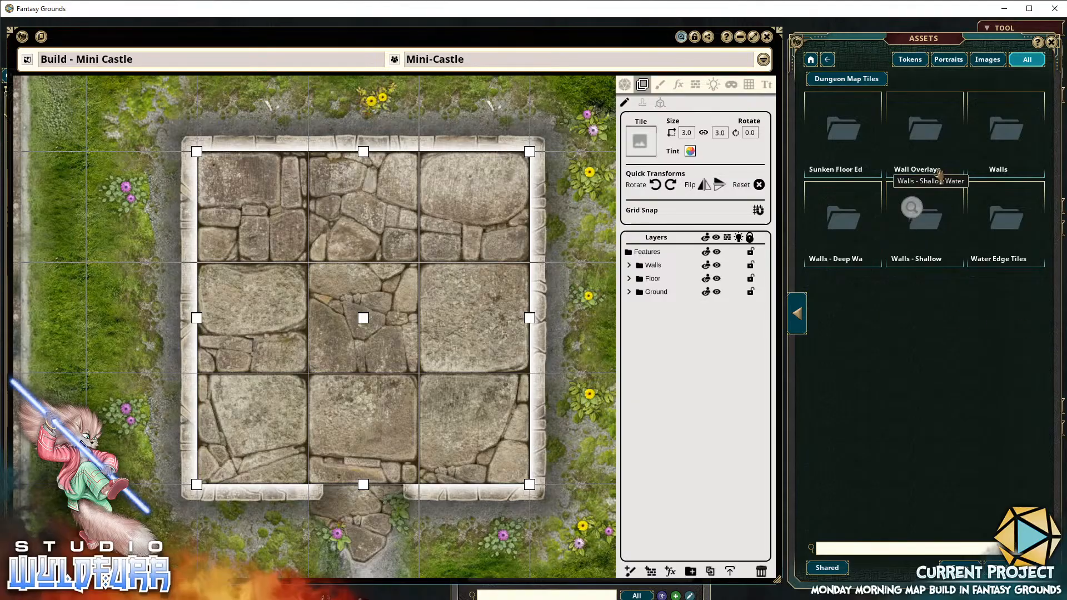
click(933, 140)
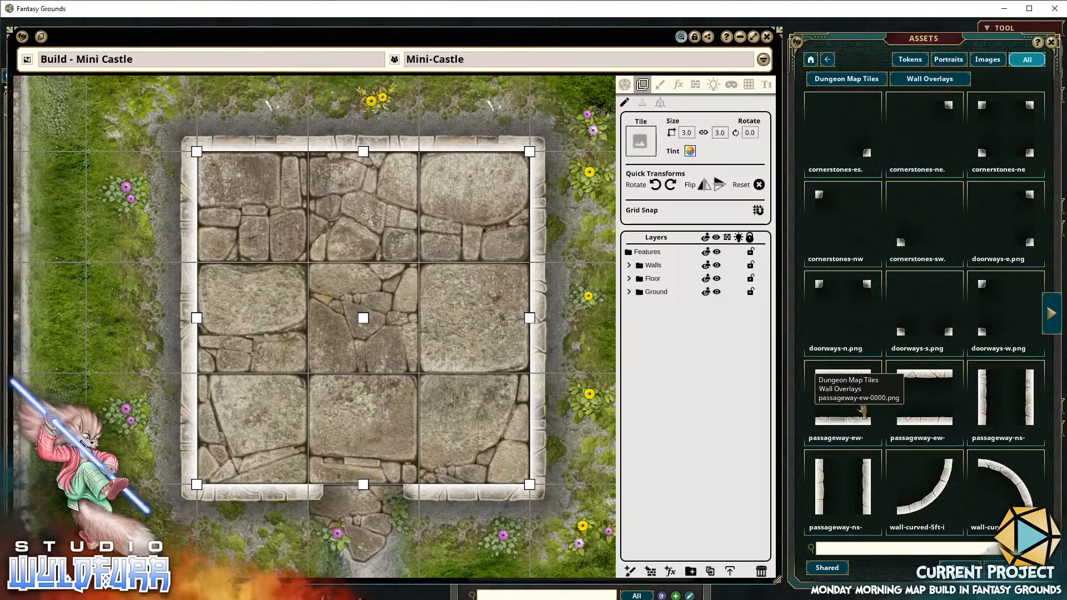
Preview the passageway-ew-0000 overlay, try it on the building's centre floor cell, and delete its layer
click(836, 378)
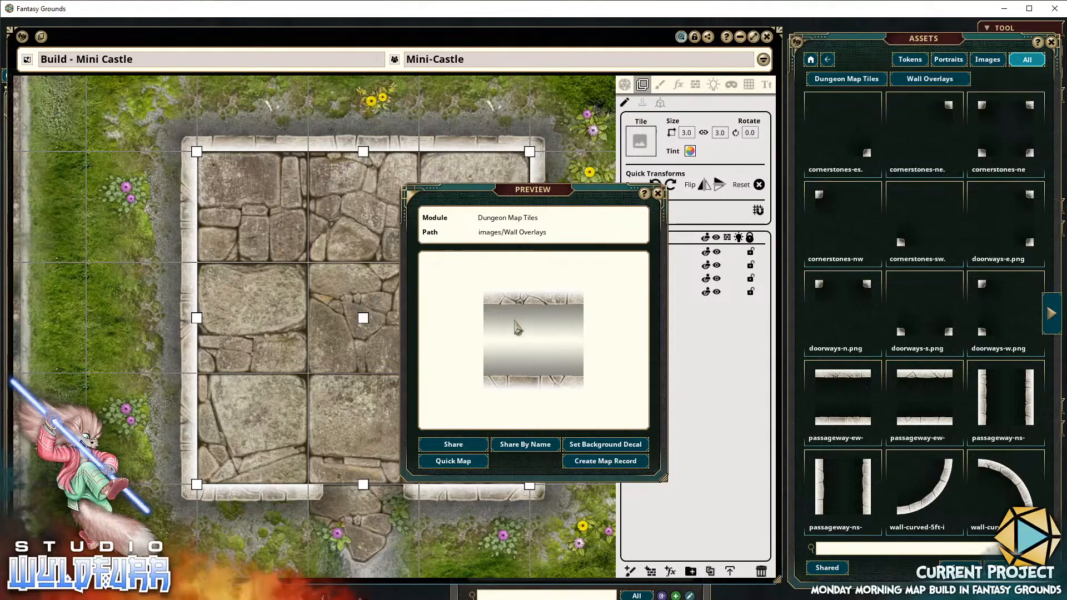
click(658, 193)
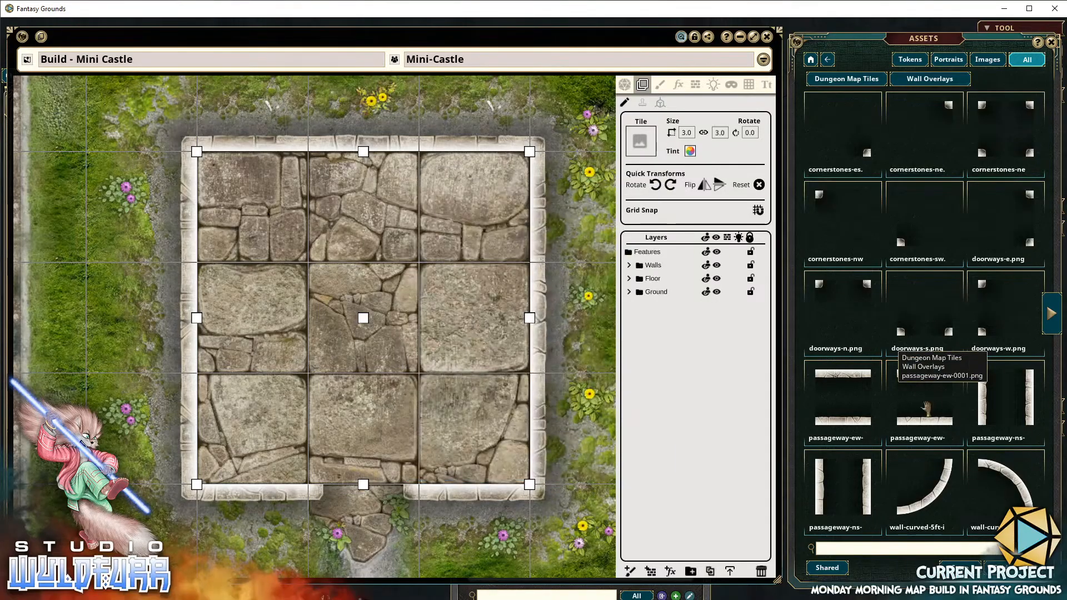
drag(830, 392, 381, 337)
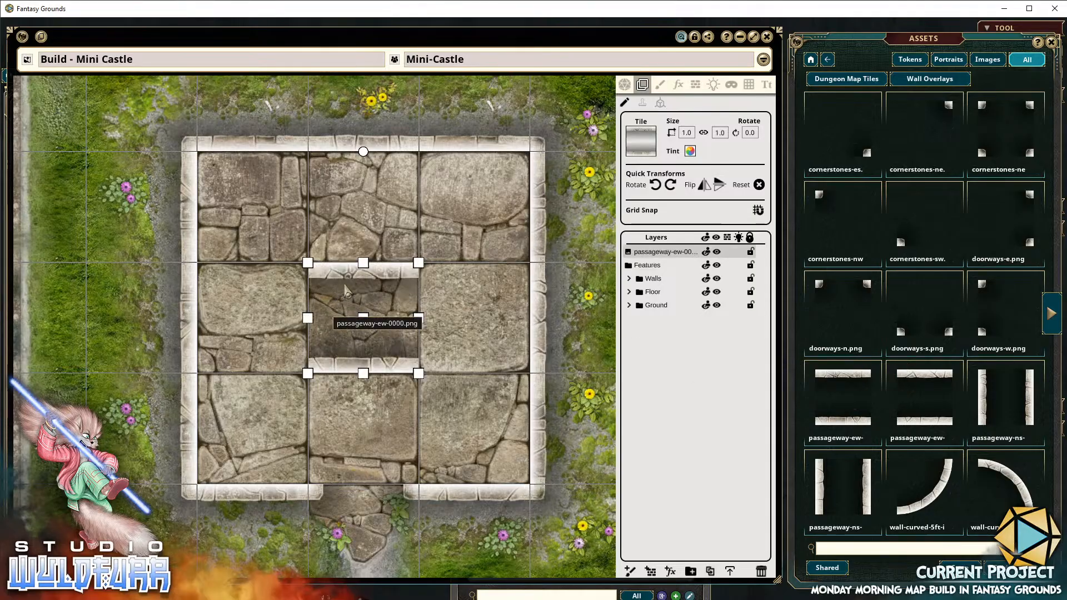
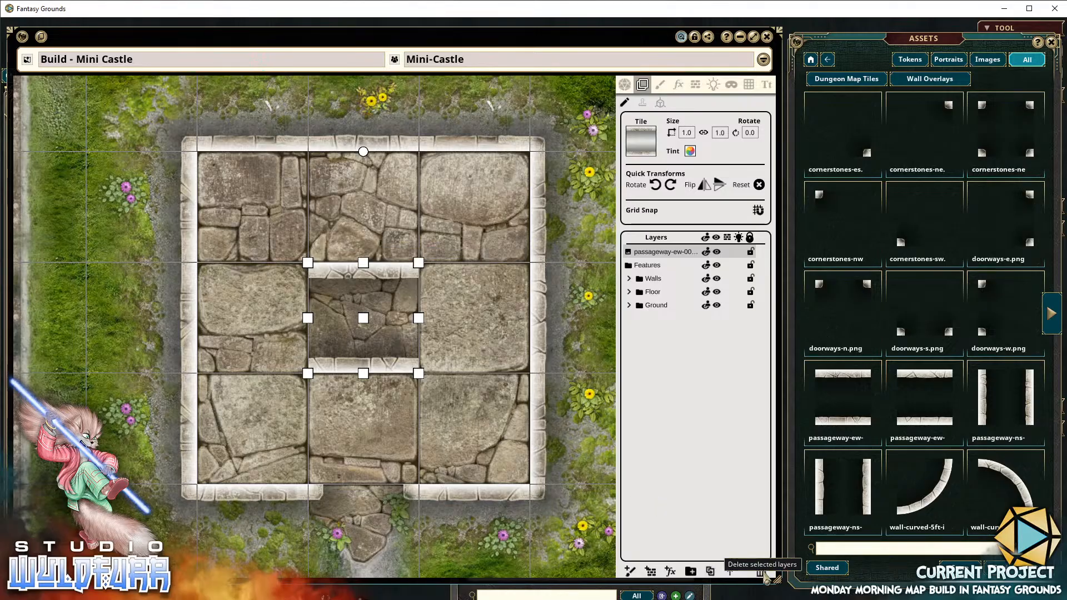
click(761, 573)
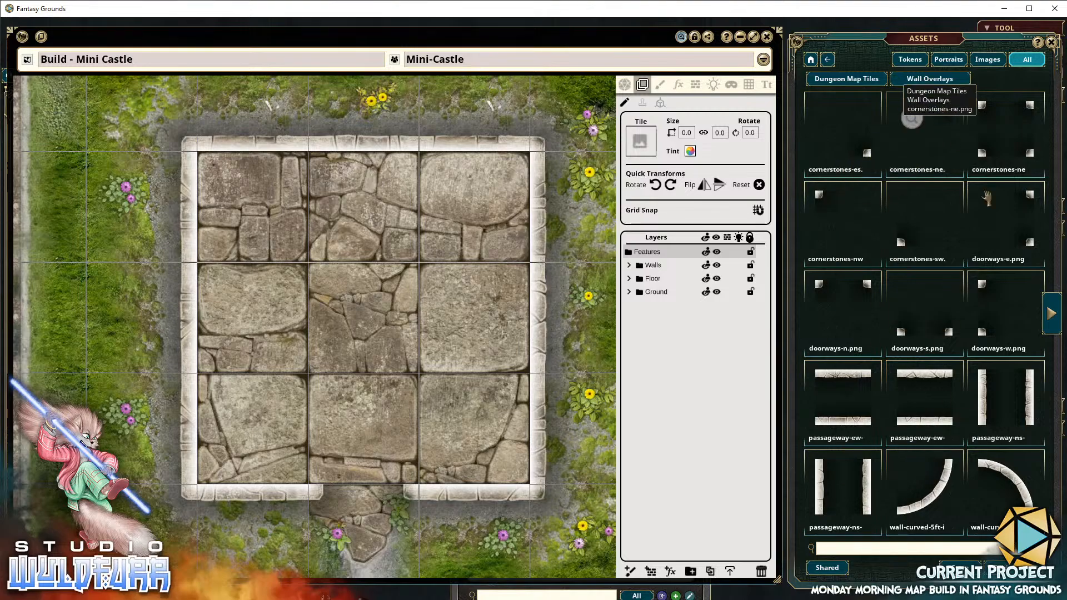
Browse the Wall Overlays folder to the straight and corner wall pieces, such as wall-es-0000
click(1052, 314)
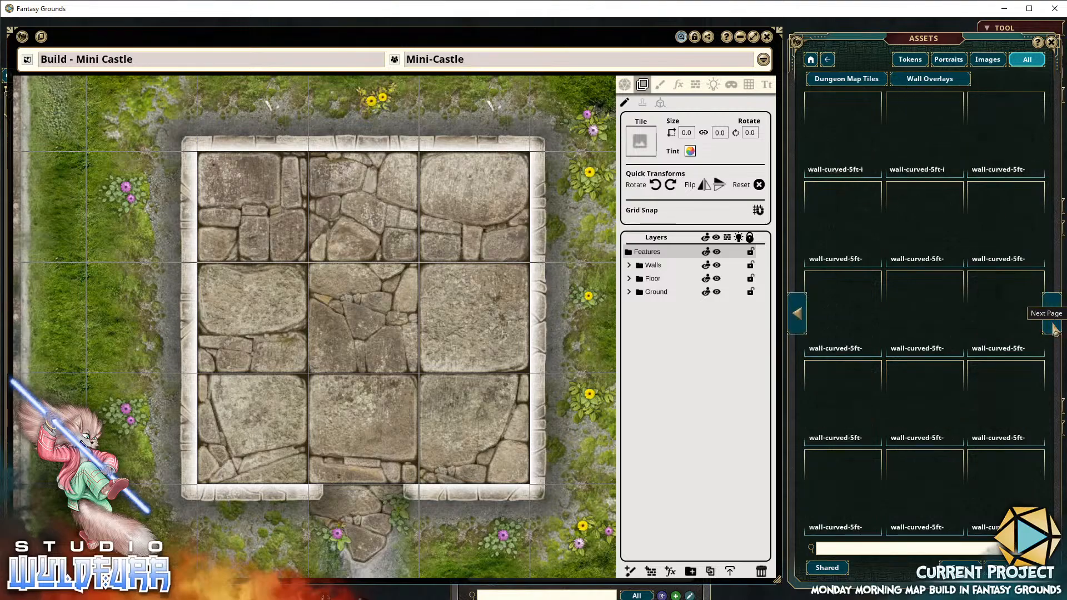
click(1054, 329)
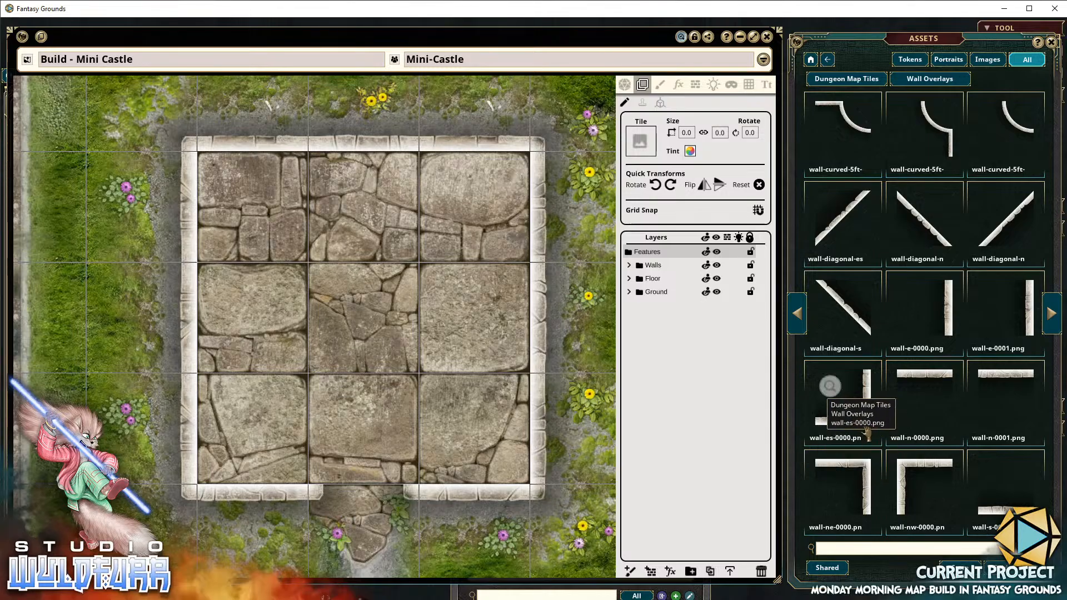
Place the wall-es-0000 overlay on the castle's southeast floor square and the wall-nw-0000 overlay on the centre square
drag(481, 420, 479, 419)
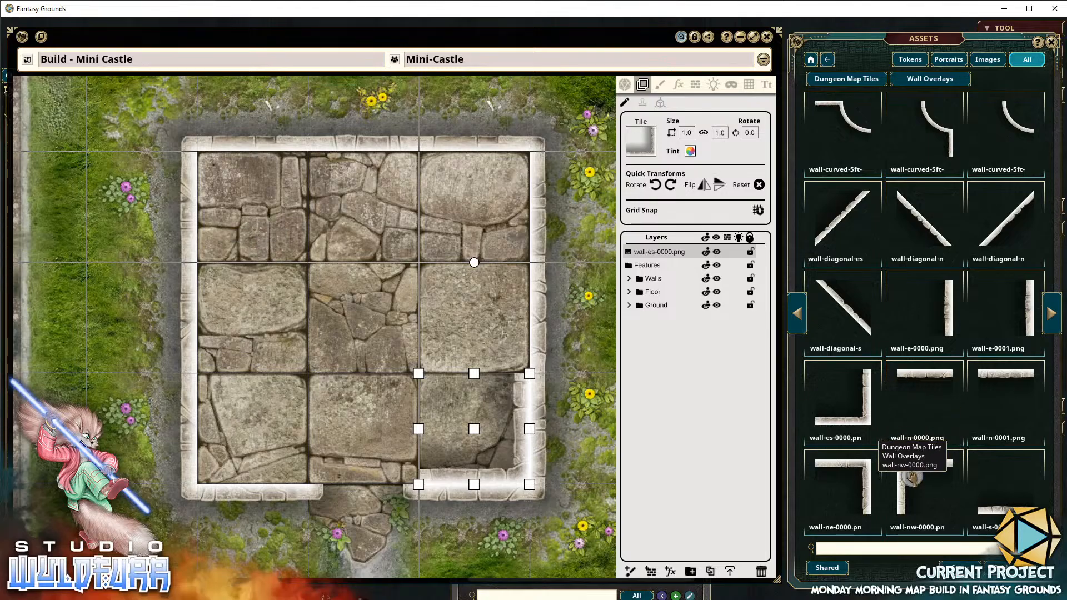
drag(912, 477, 338, 264)
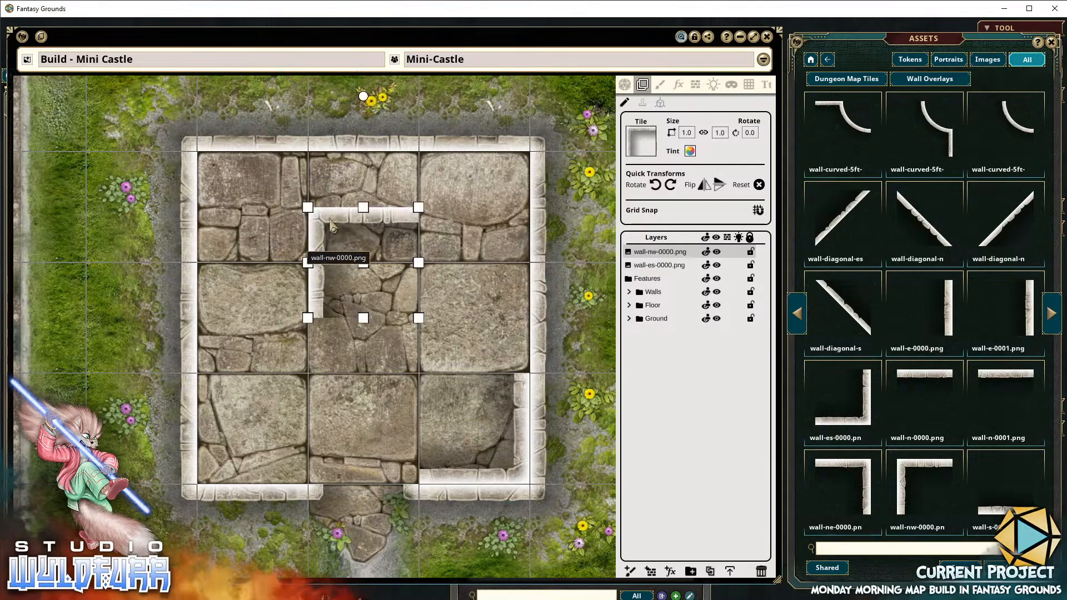
drag(331, 220, 327, 270)
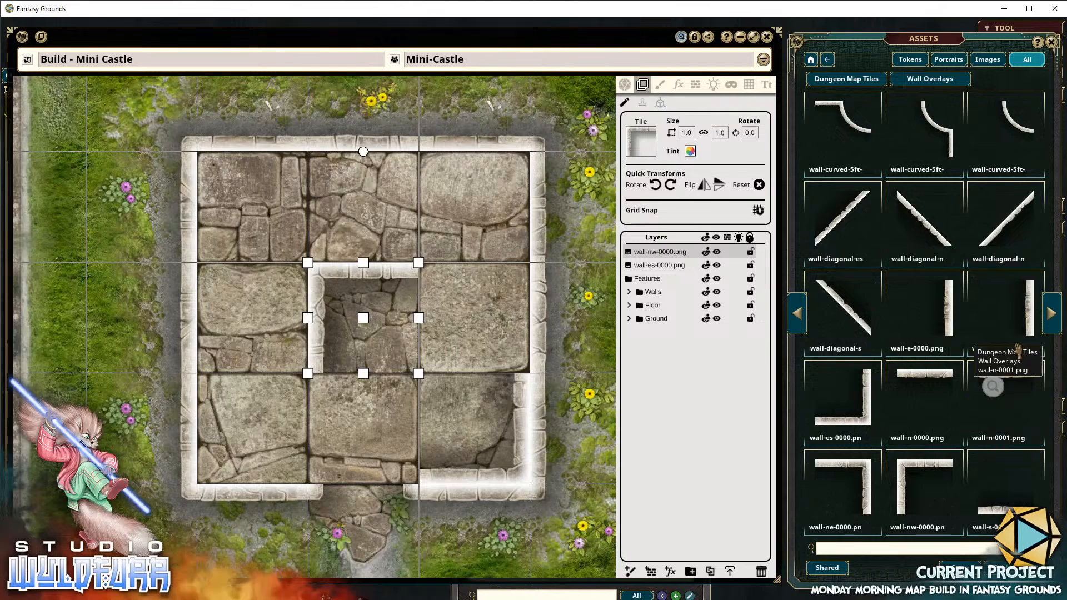
Add the wall-w-0001 overlay to the south-middle square and the wall-e-0000 overlay to the east-middle square
click(1053, 329)
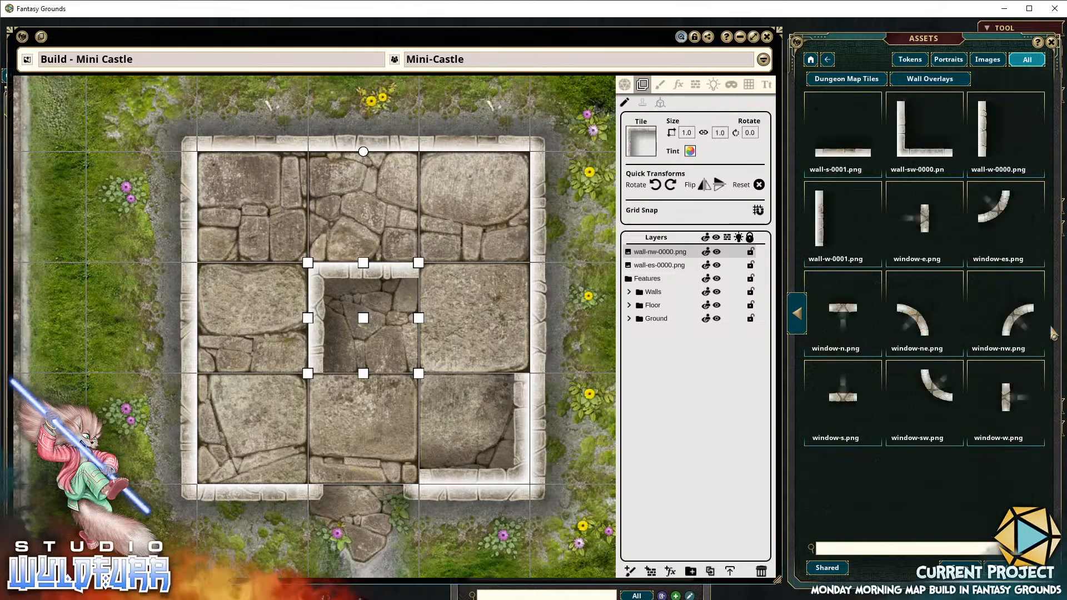
drag(364, 379, 339, 420)
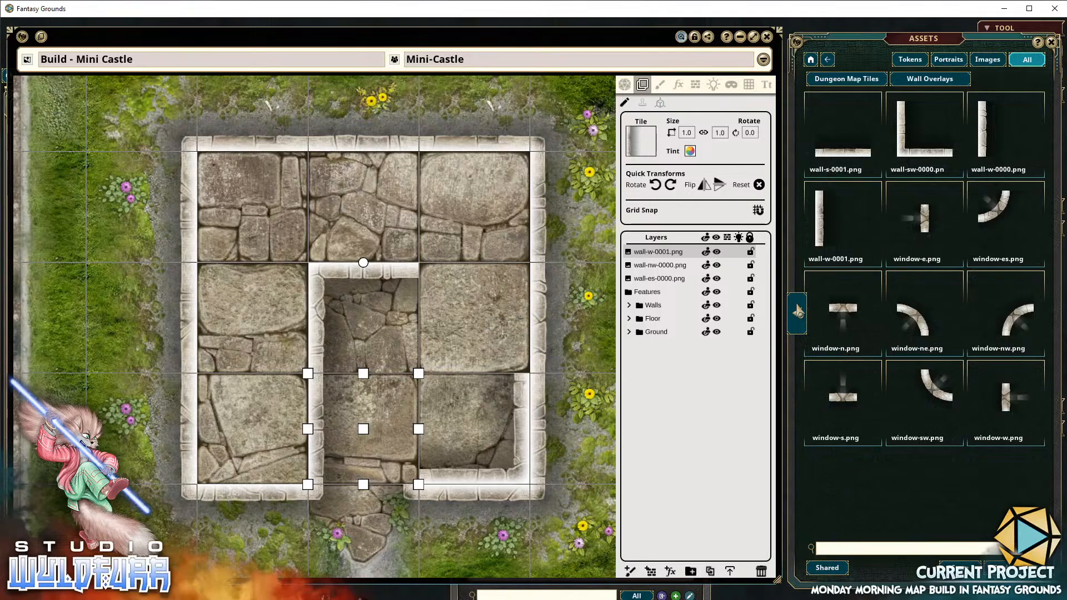
click(797, 314)
drag(948, 309, 475, 315)
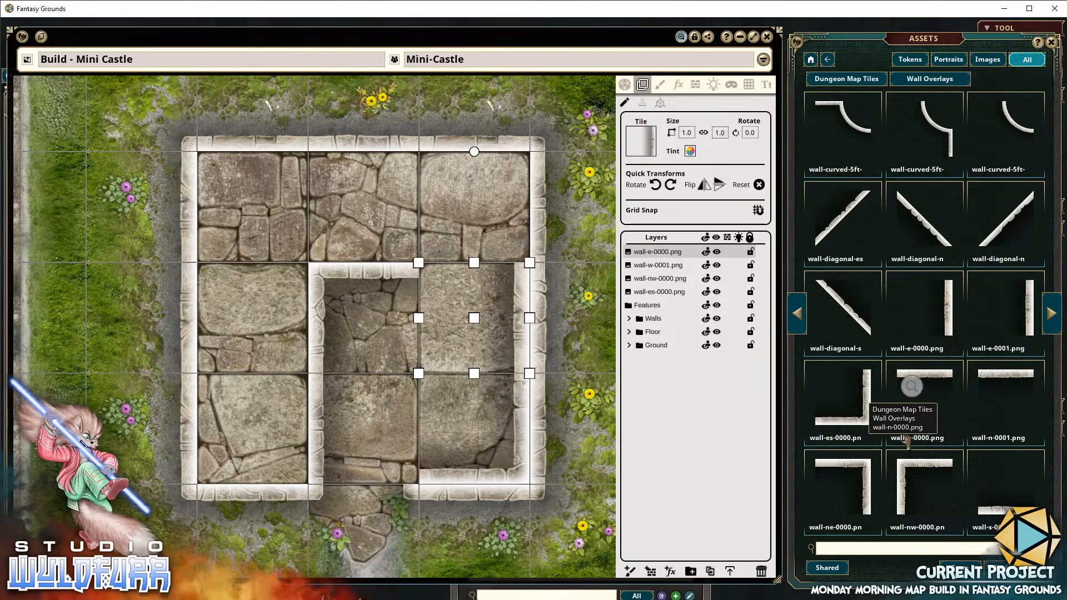
Cap the inner wall's east end with cornerstones-nw on the east-middle square and cornerstones-sw on the northeast square
click(799, 313)
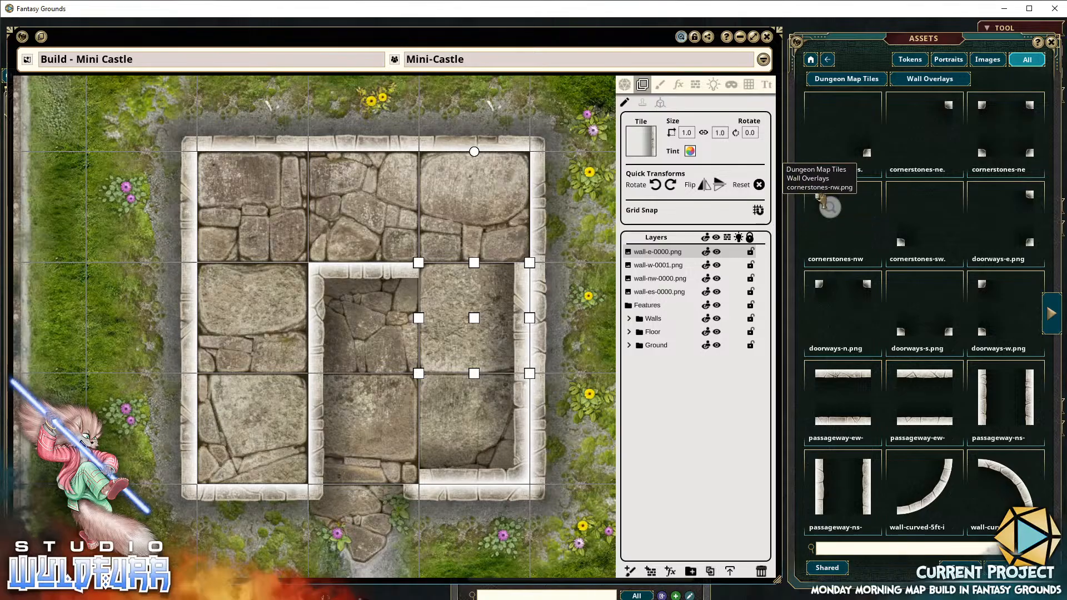
drag(461, 301, 459, 304)
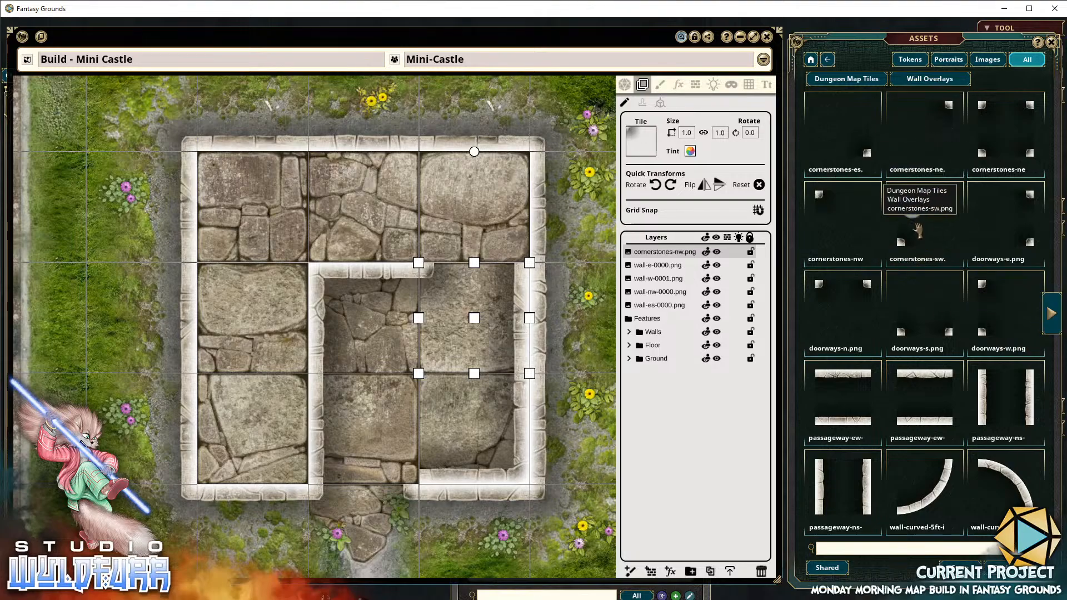
drag(522, 218, 475, 211)
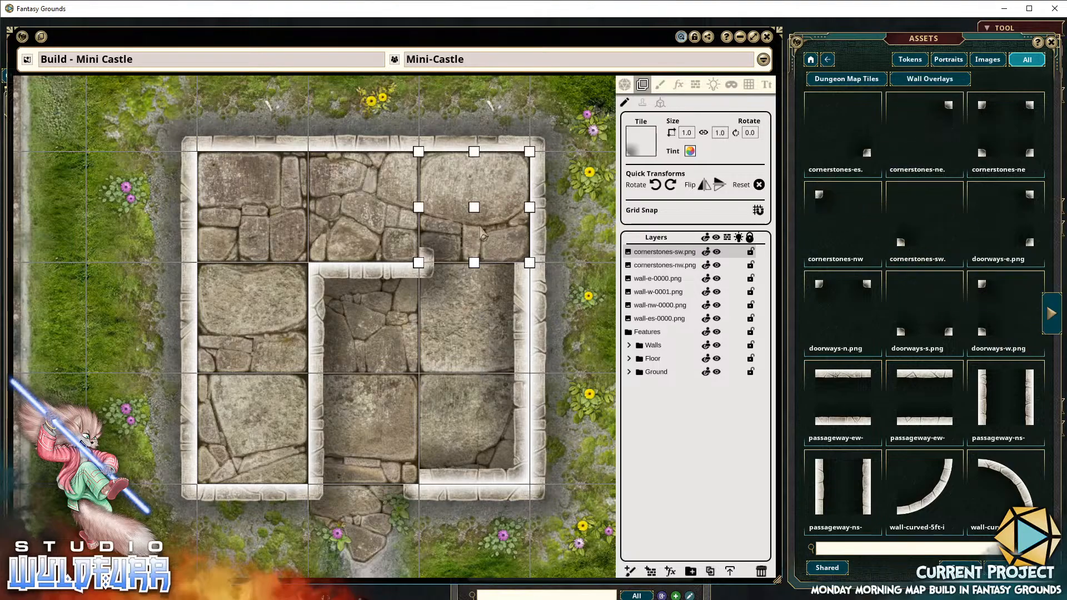
Place the wall-ne-0000 overlay on the northeast floor square and the wall-nw-0000 overlay on the northwest square
click(1051, 314)
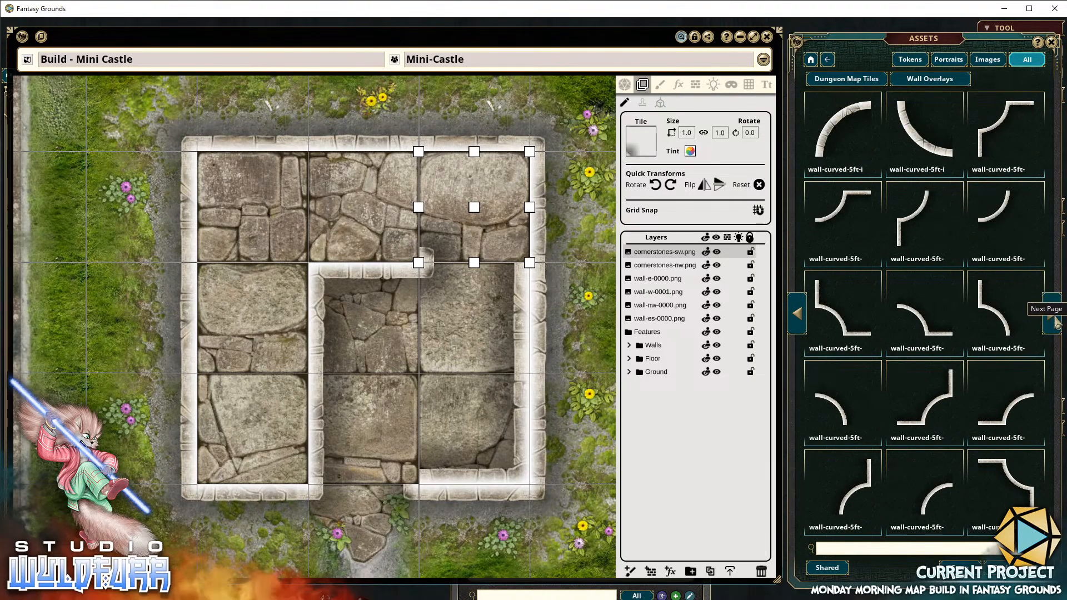
click(1055, 324)
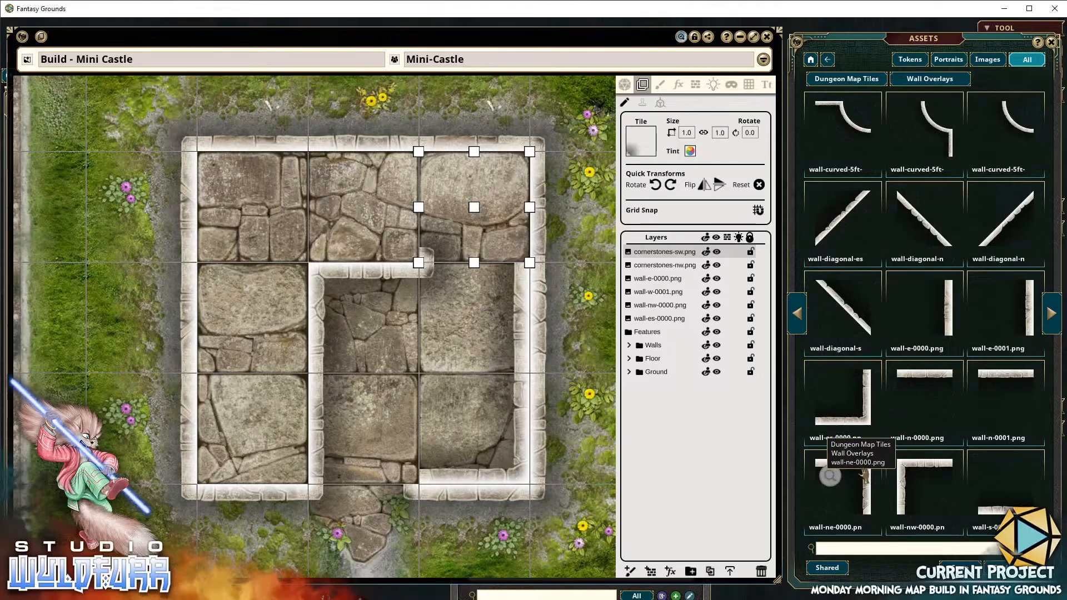
click(461, 191)
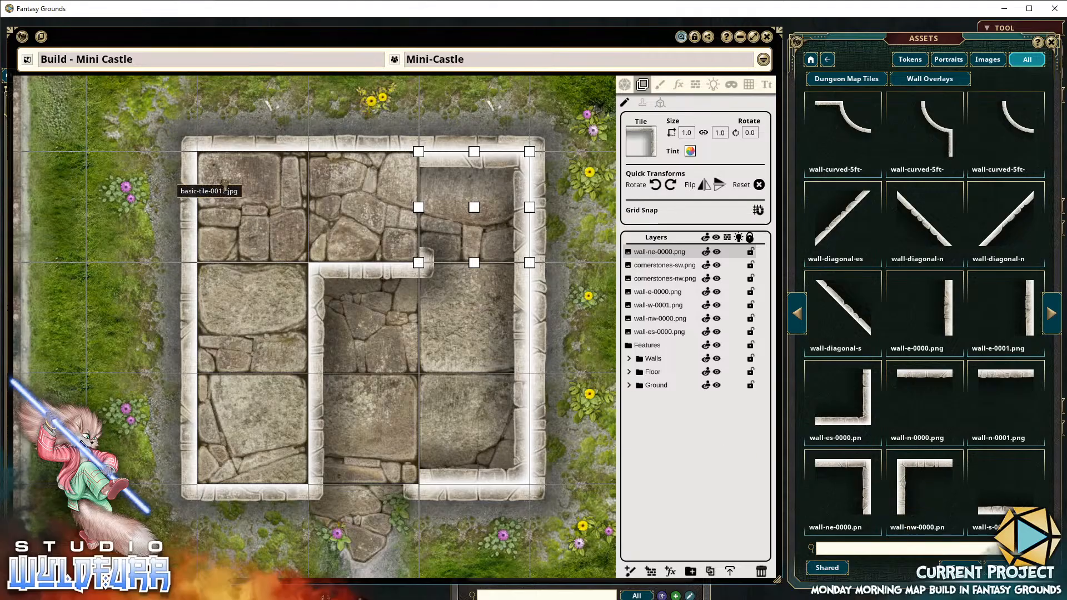
click(205, 170)
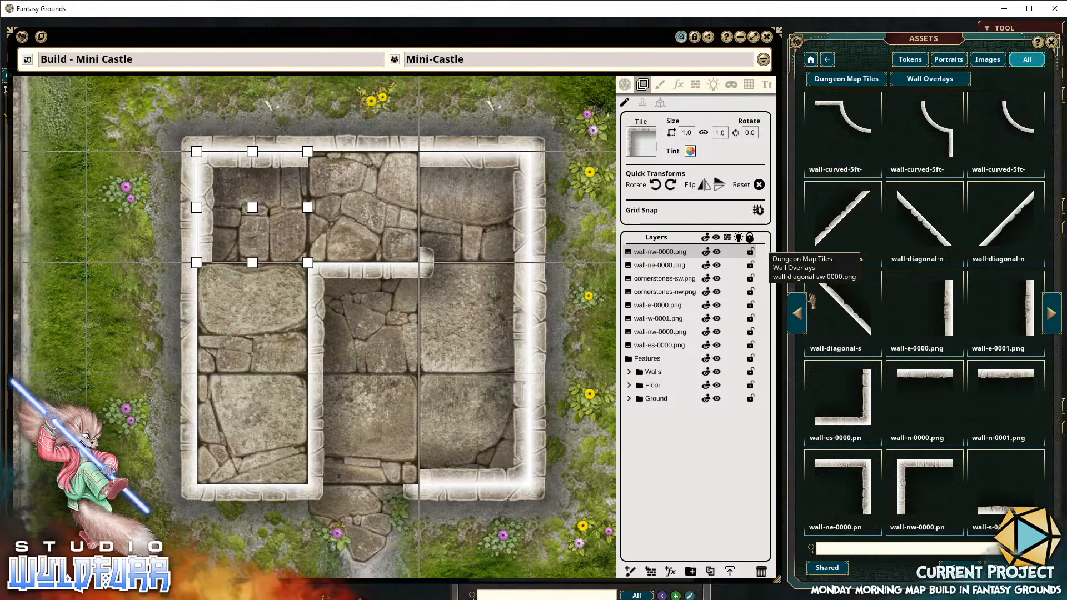
Place an east-west passageway wall overlay on the north-middle floor square
click(797, 314)
click(796, 313)
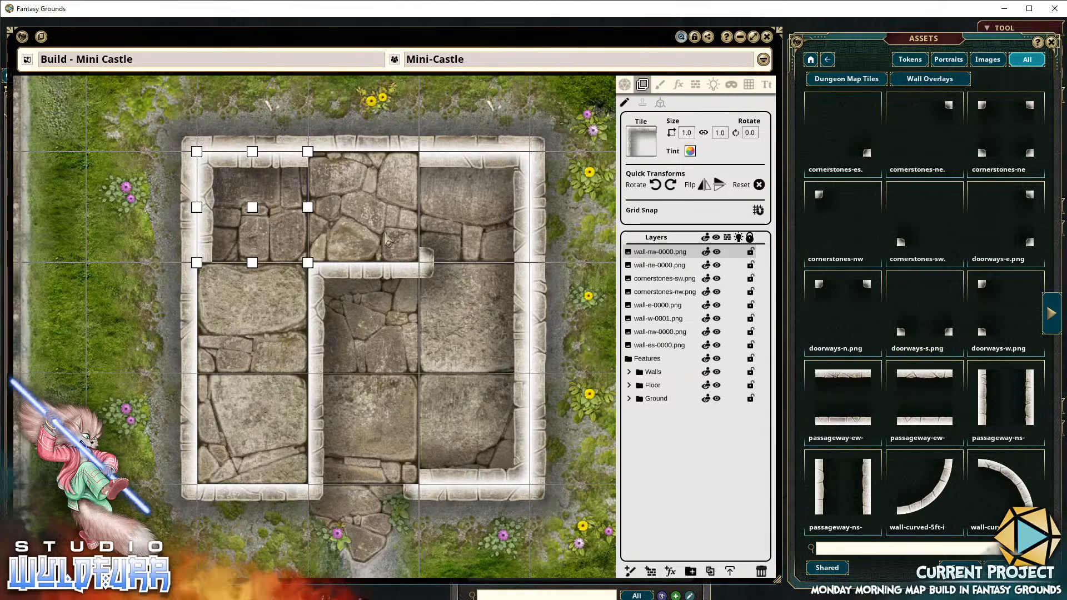
click(373, 192)
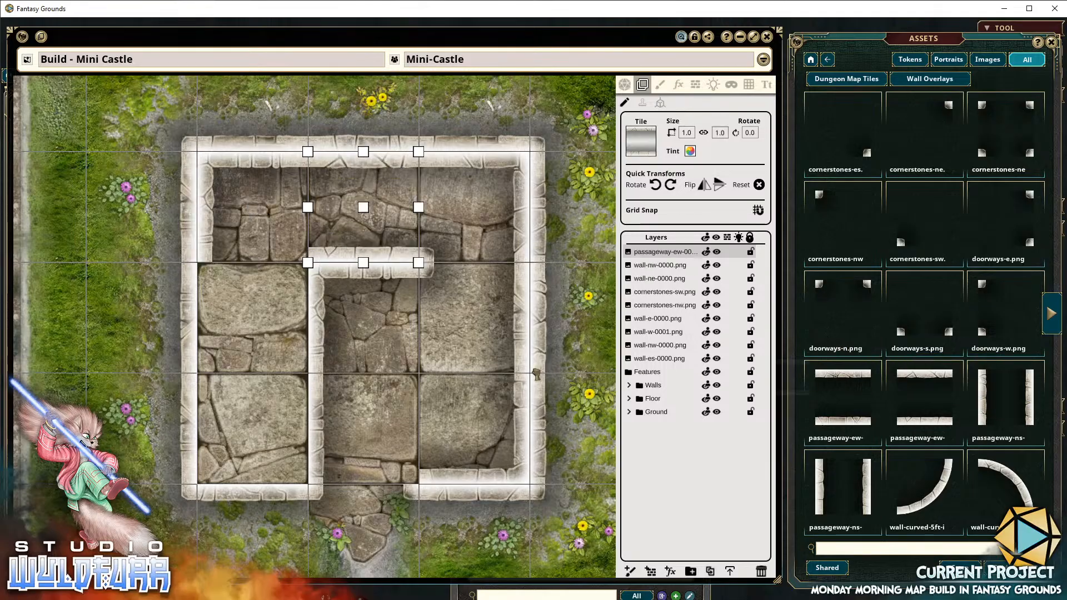
Fit a north-south passageway overlay on the west-middle square and the cornerstones-es overlay on the northwest square
click(245, 315)
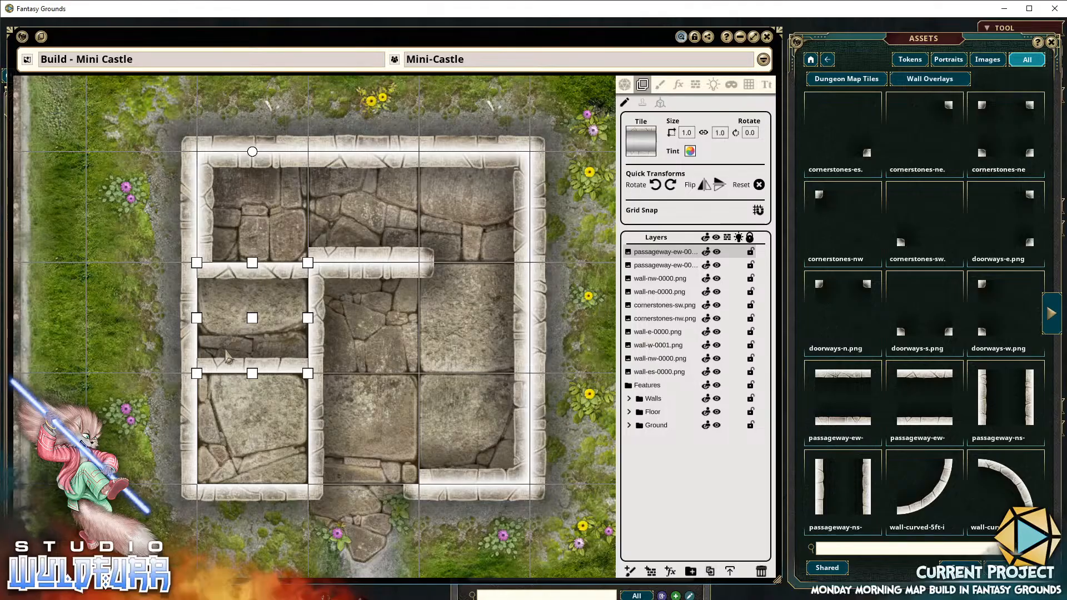
click(762, 571)
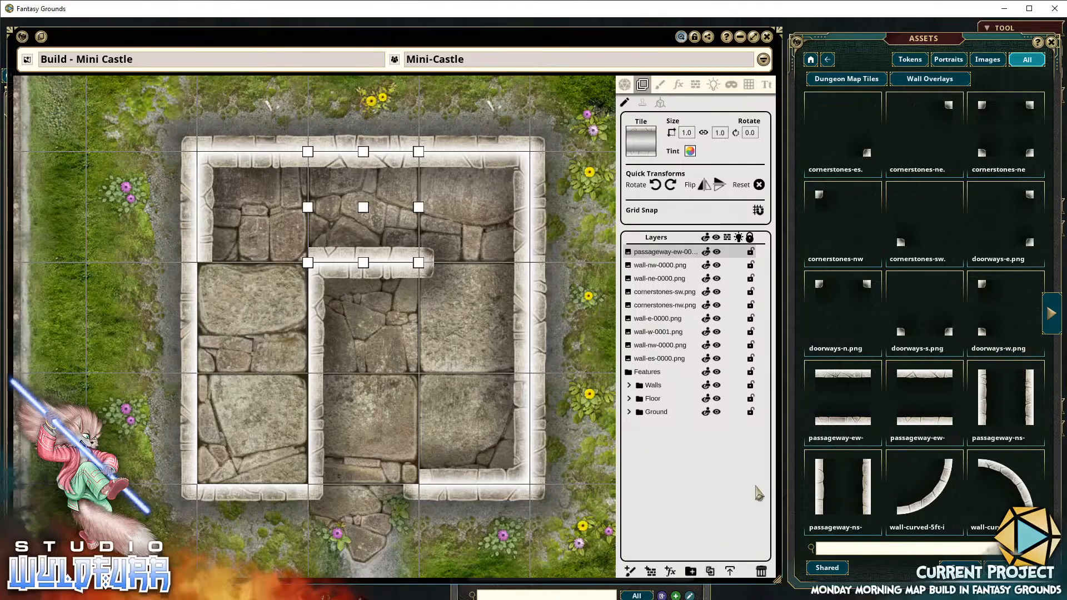
drag(831, 492, 249, 315)
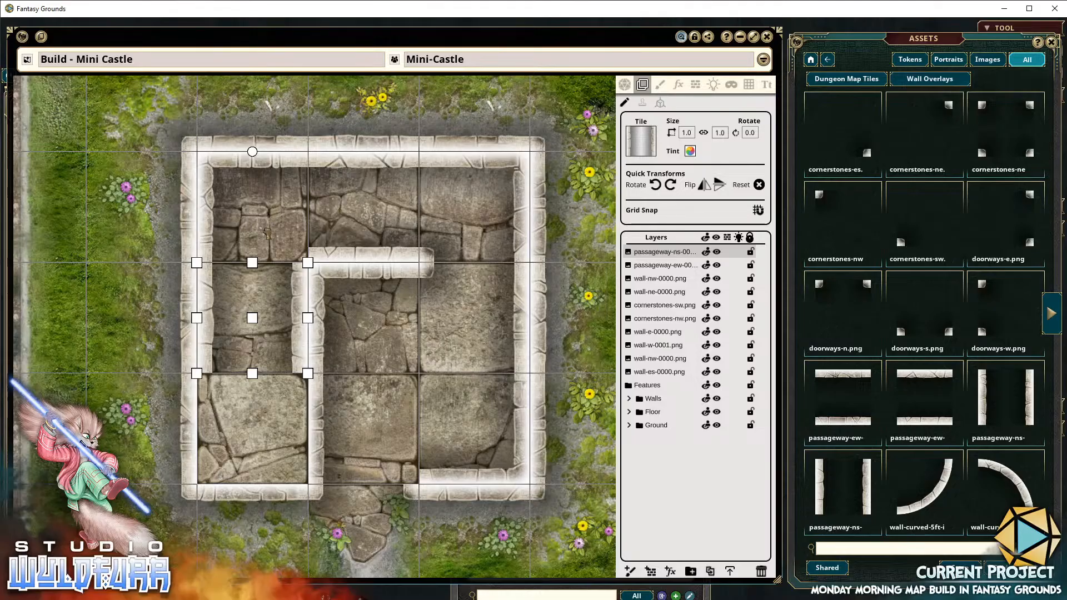
drag(267, 235, 266, 238)
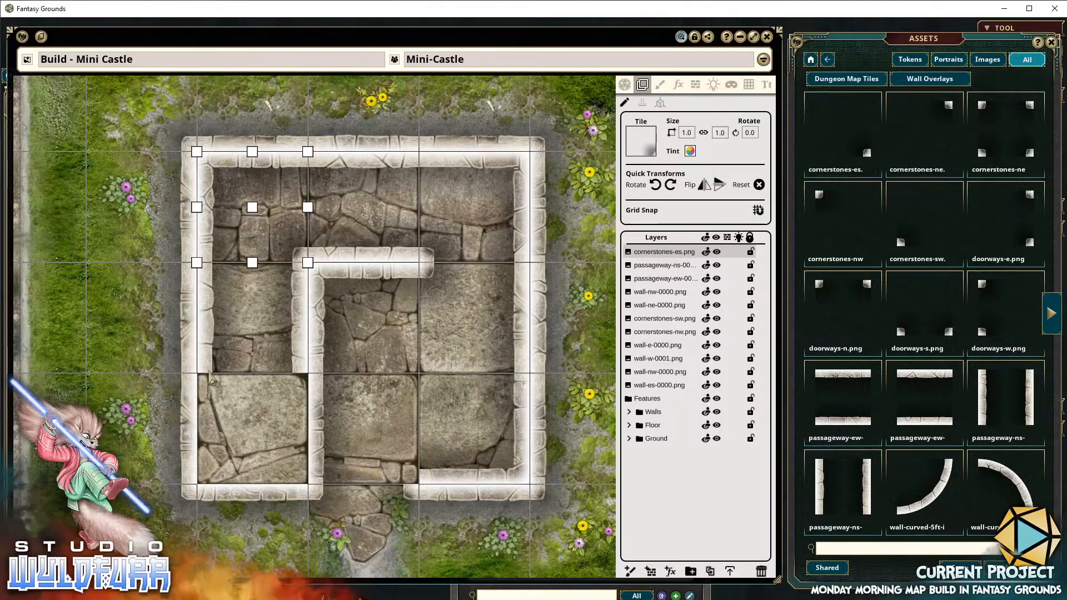
Look through the Wall Overlays assets for a piece that closes off the southwest square
click(1052, 318)
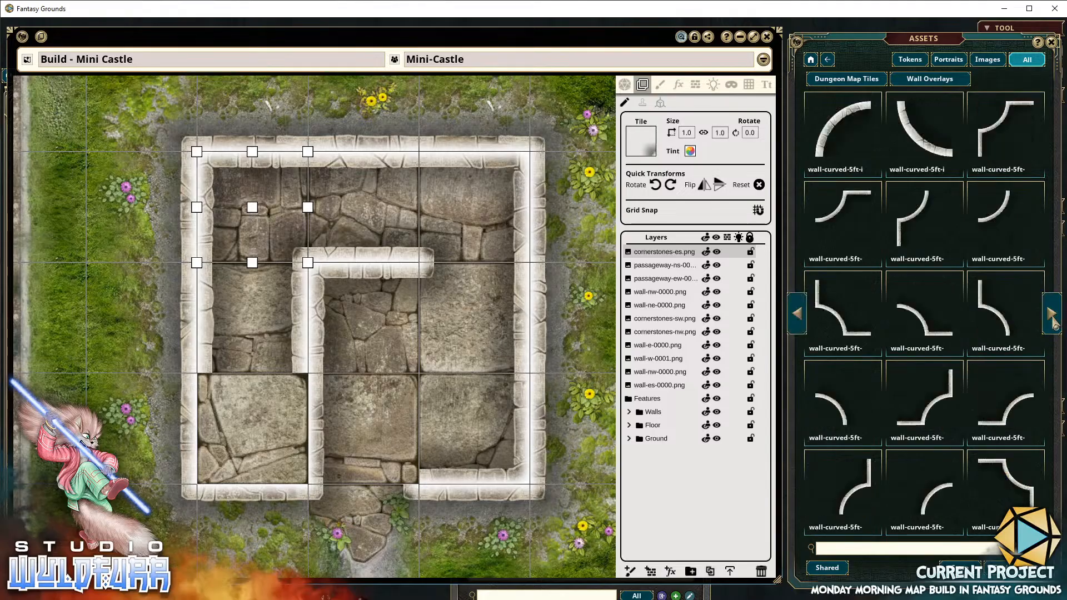
click(1052, 320)
click(1053, 321)
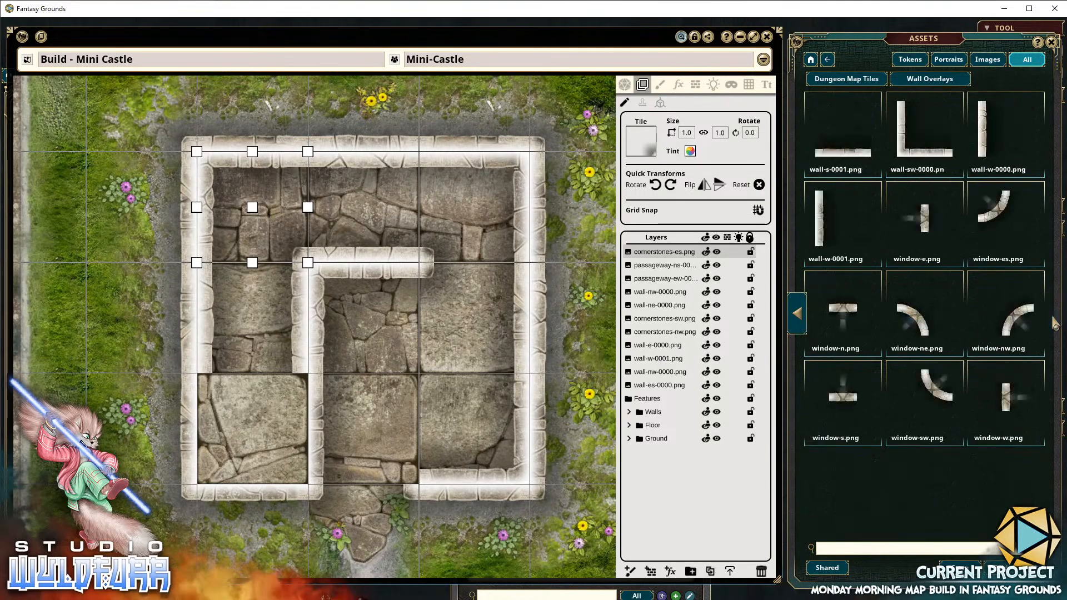
click(797, 313)
click(798, 314)
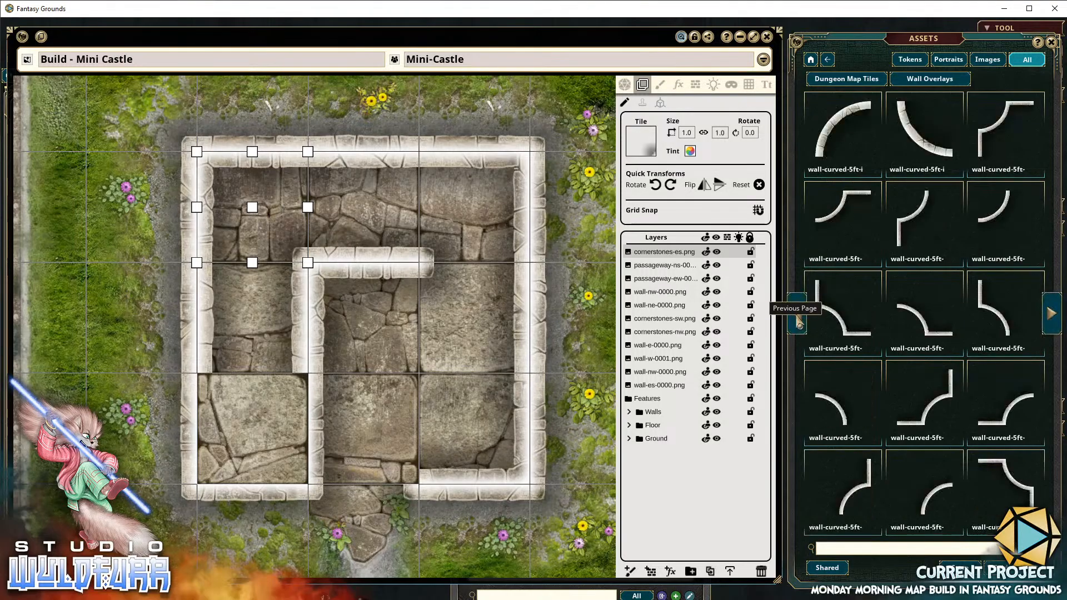
click(797, 316)
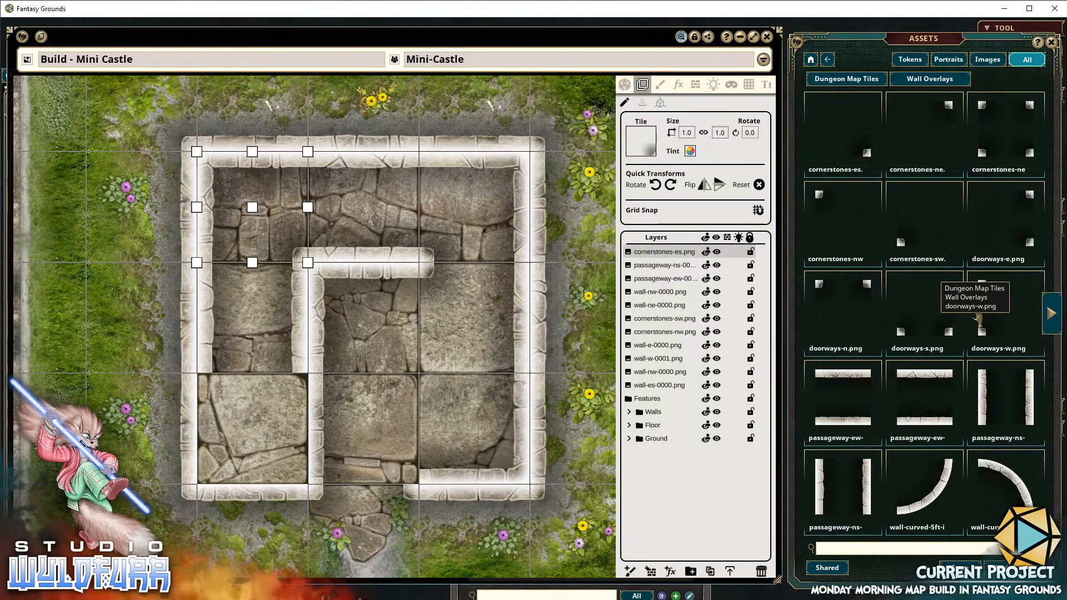
click(1051, 320)
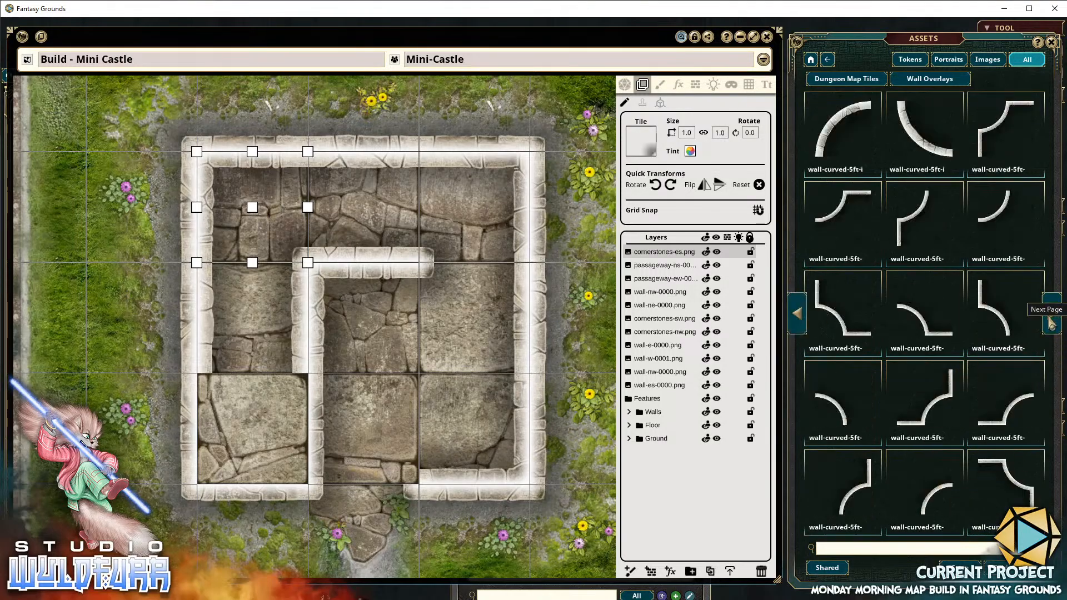
click(1051, 321)
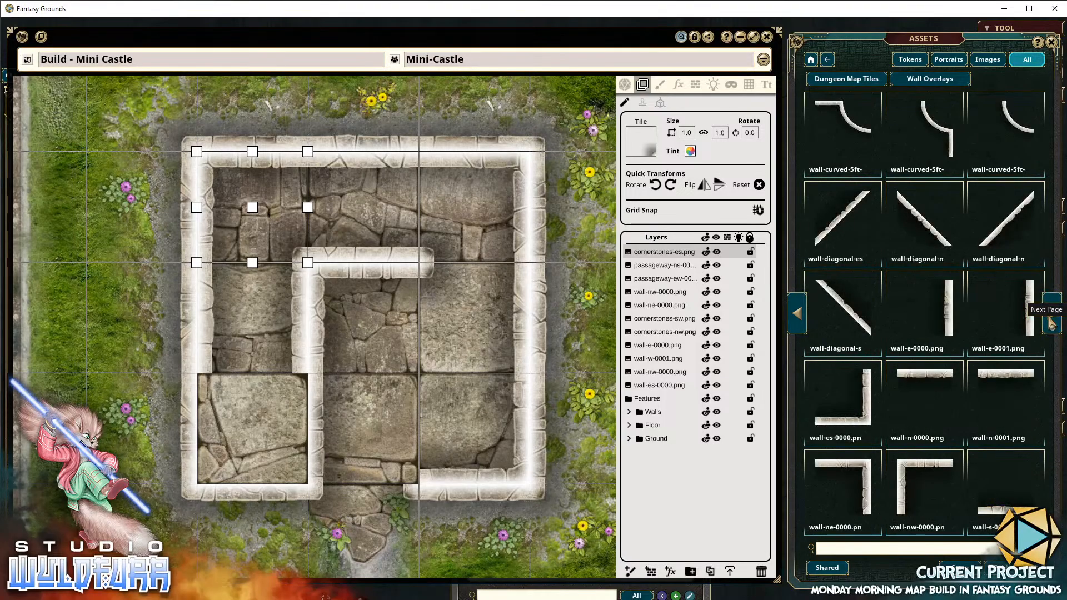
click(1052, 322)
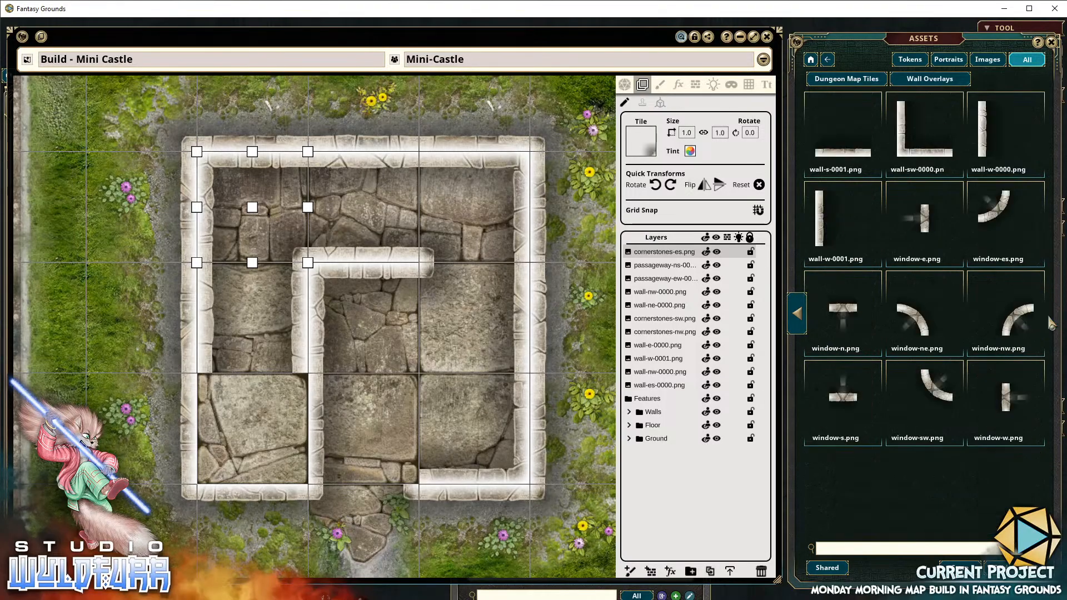
Place the dead-end-s tile from Dead Ends on the southwest square and move all the loose wall tile layers into the Walls folder
click(863, 79)
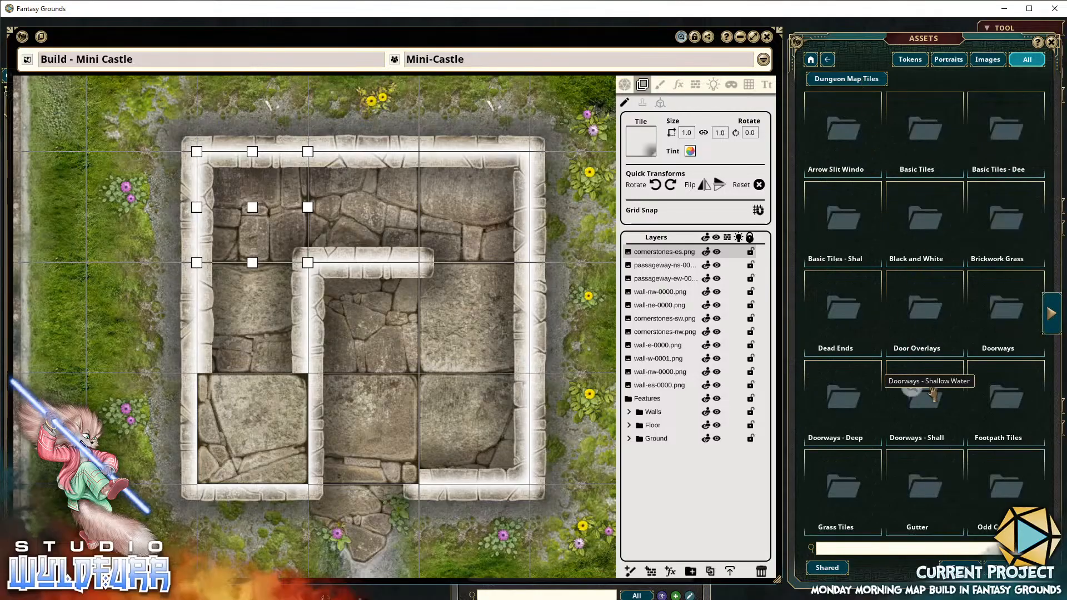
click(855, 328)
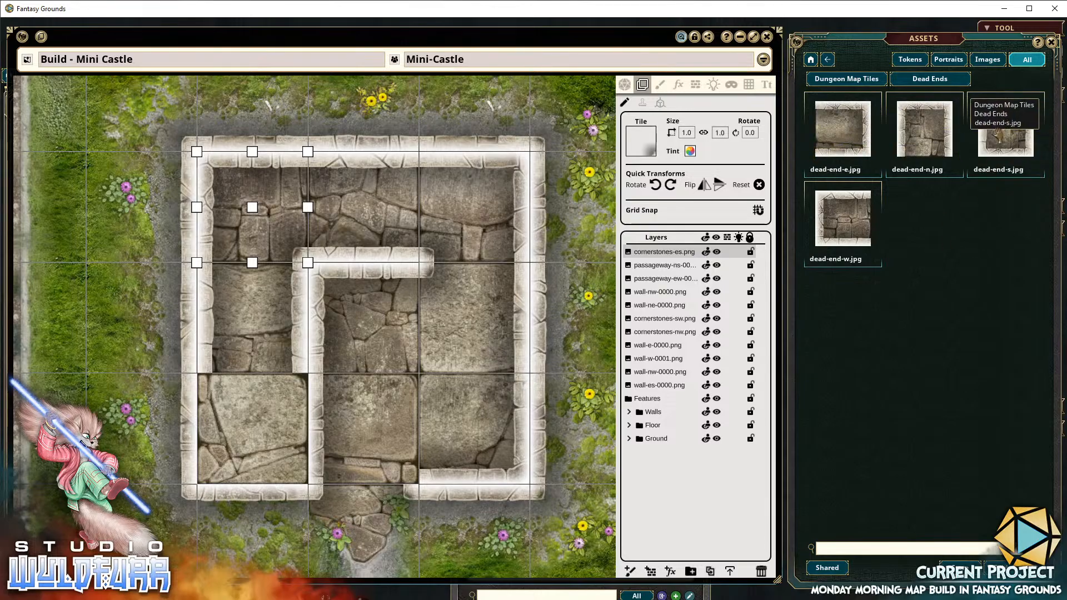
drag(1005, 138, 244, 427)
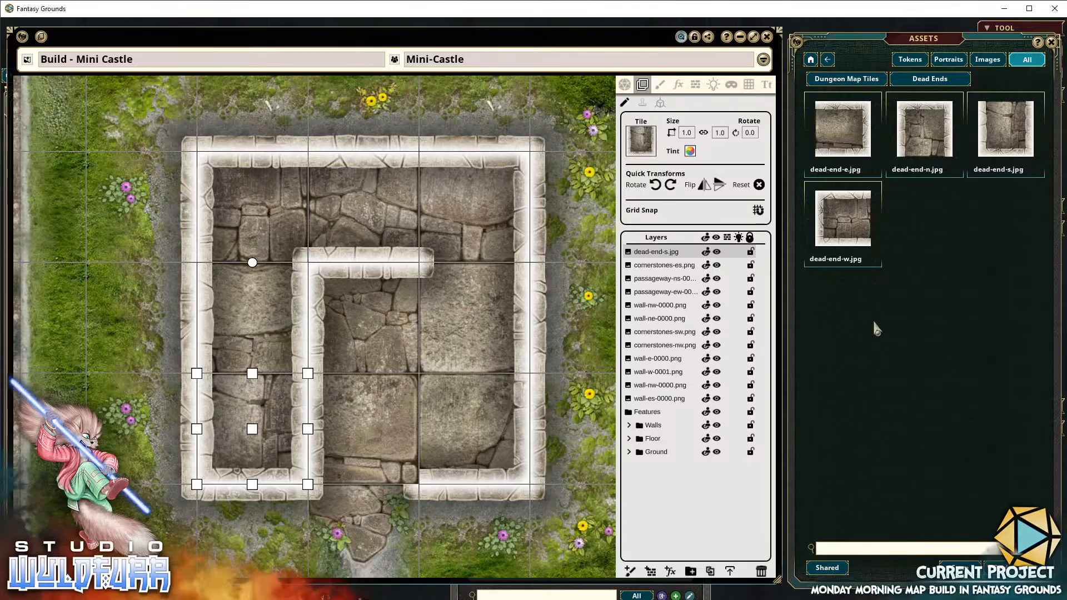
shift+click(654, 400)
drag(674, 294, 651, 269)
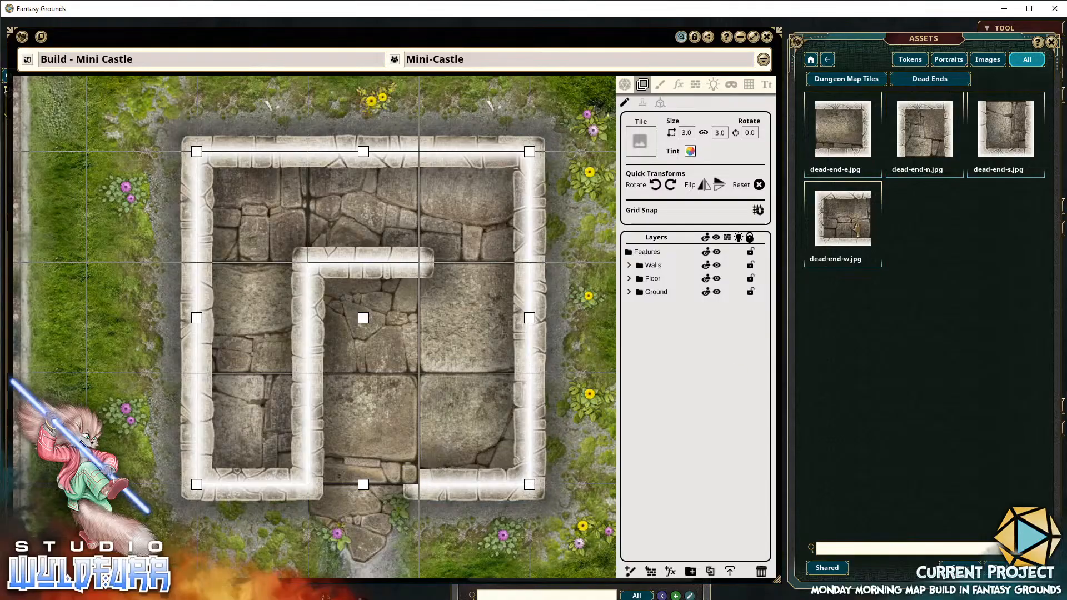
Place the cornerstones-es wall overlay on the south-middle square to finish the wall end beside the entrance
click(865, 76)
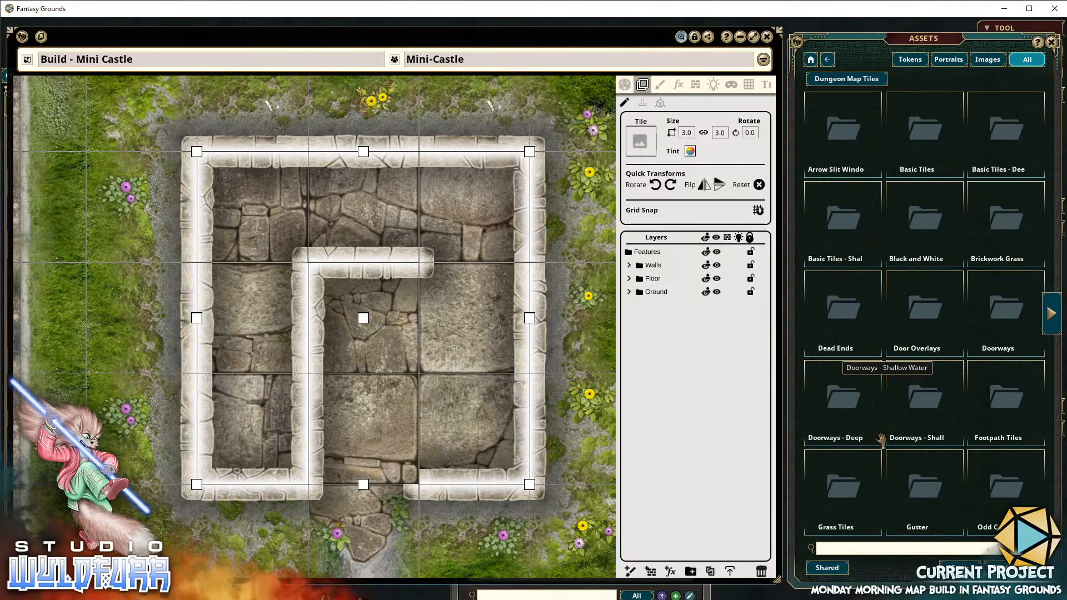
click(1050, 324)
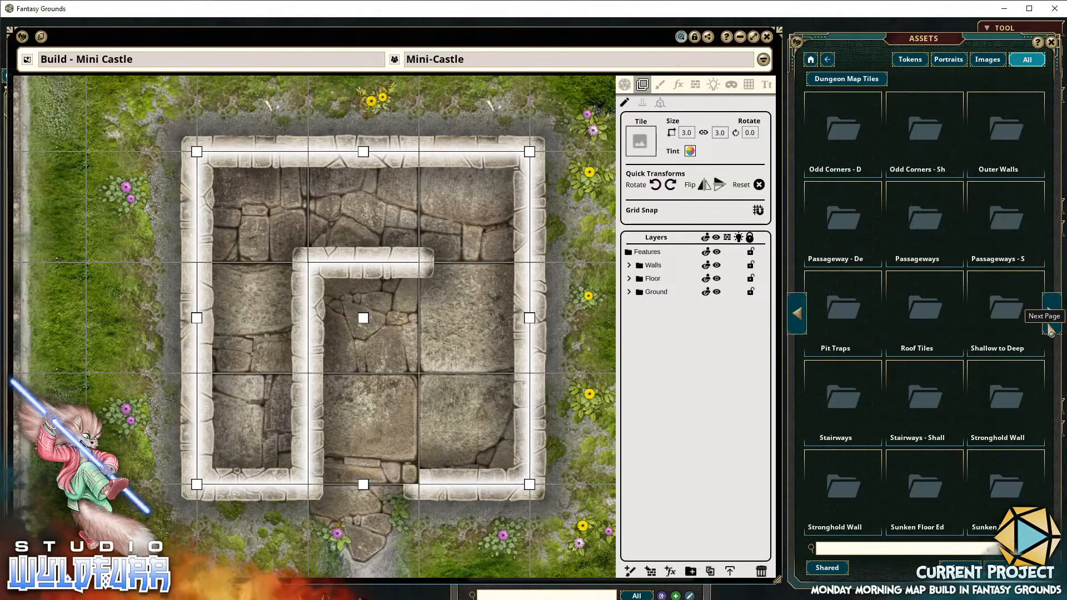
click(1050, 324)
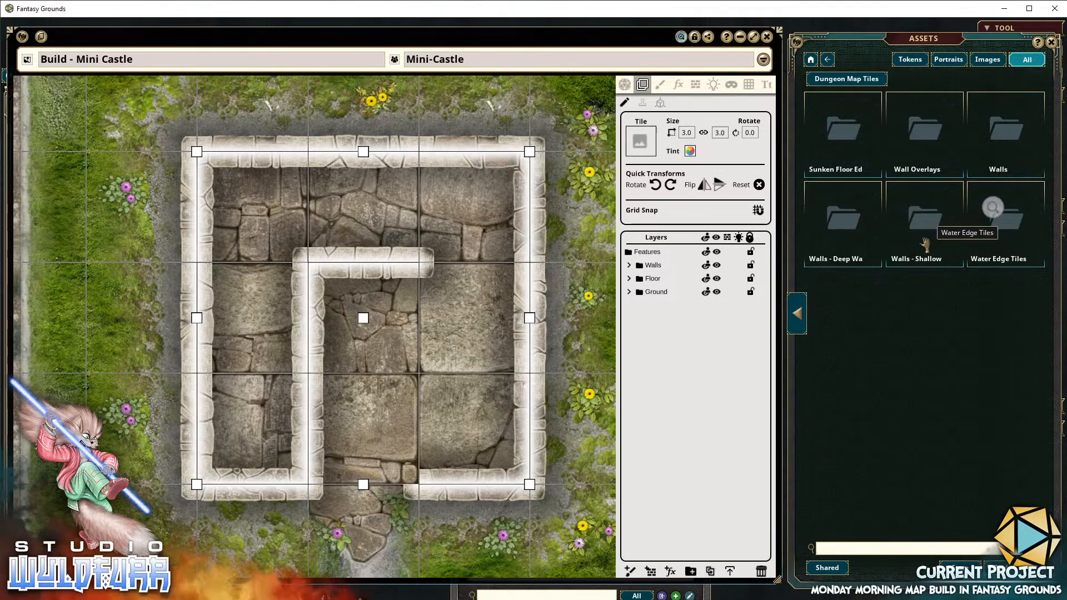
click(932, 146)
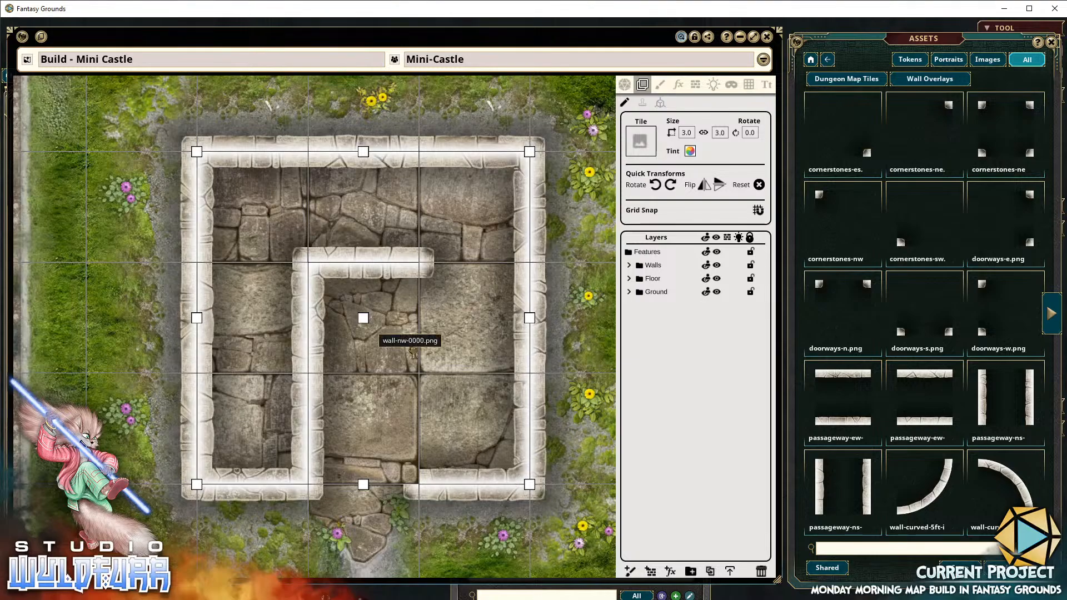
key(ctrl+v)
drag(466, 424, 400, 478)
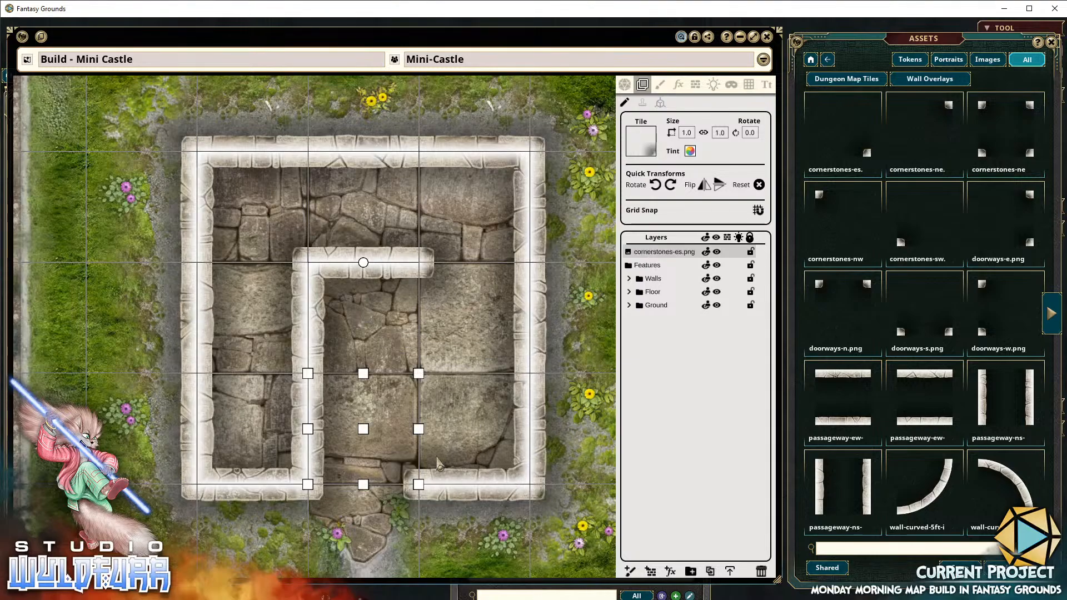
Move the loose cornerstones-es.png layer into the Walls folder
mouse_move(665, 256)
mouse_down()
mouse_move(654, 294)
mouse_move(653, 263)
mouse_up()
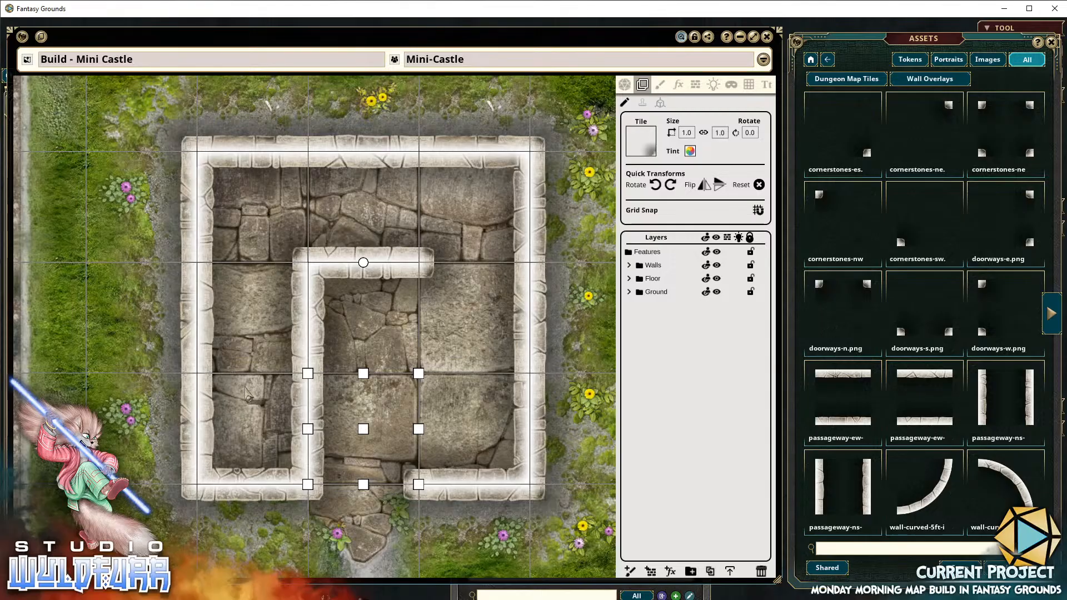
Filter the Dungeon Map Tiles assets by "step" and look through the pages for stair pieces without side walls
click(874, 83)
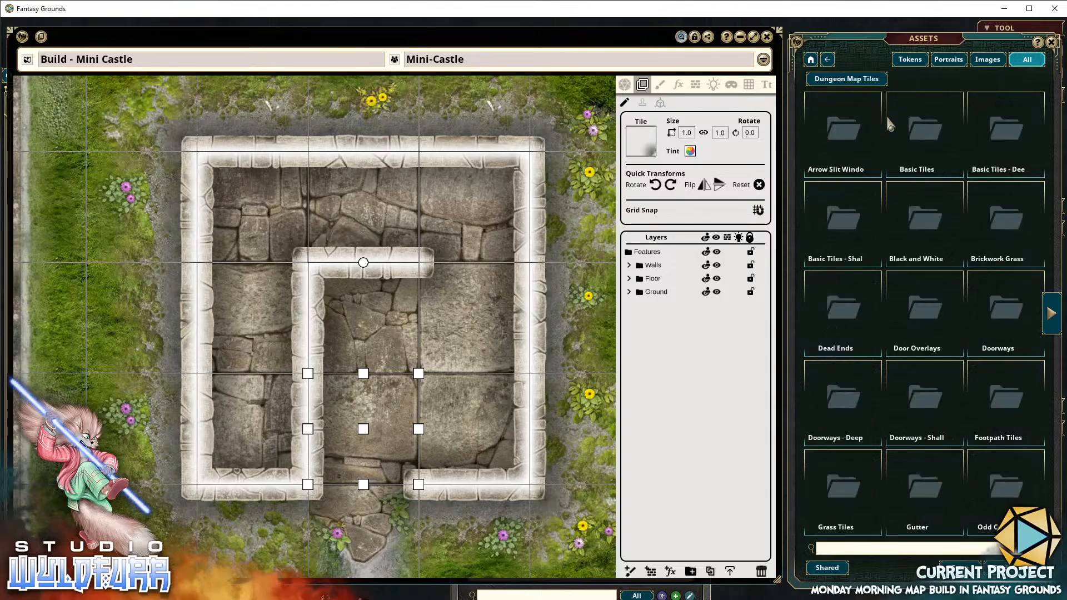
click(1050, 323)
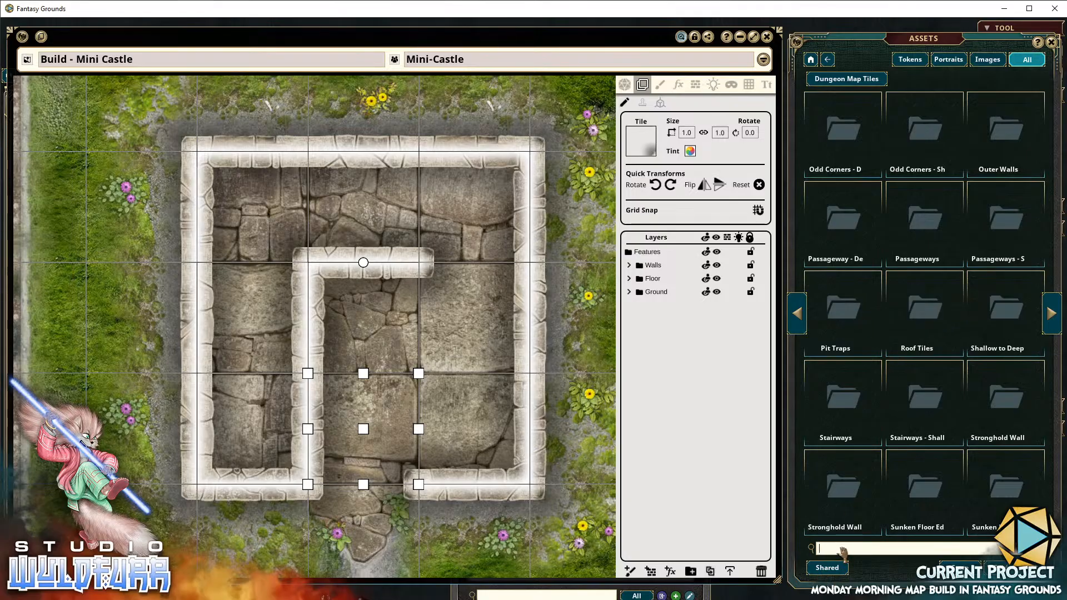
key(Return)
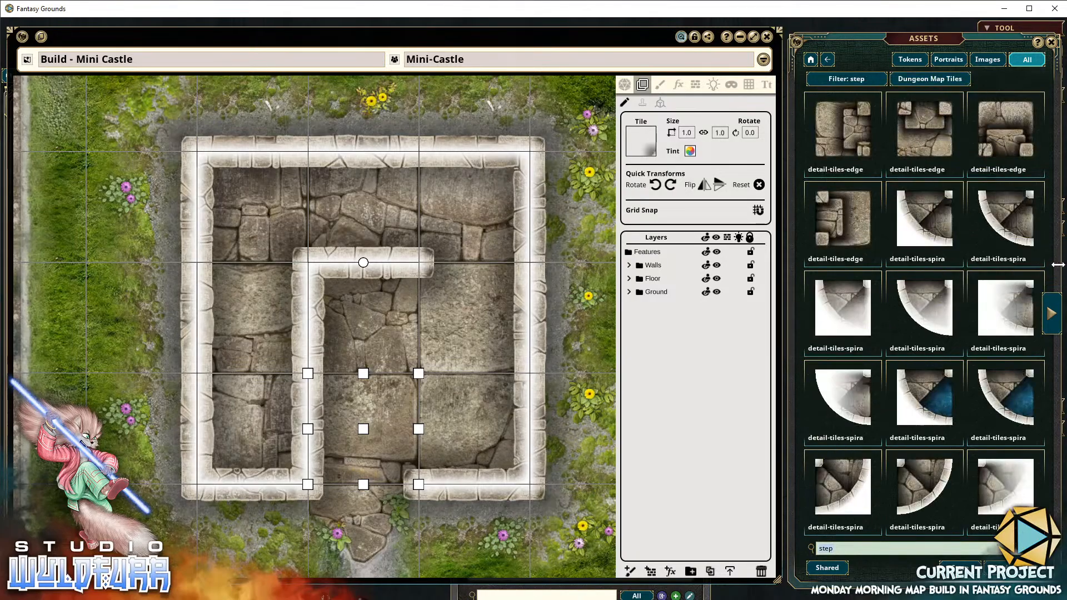
click(1051, 325)
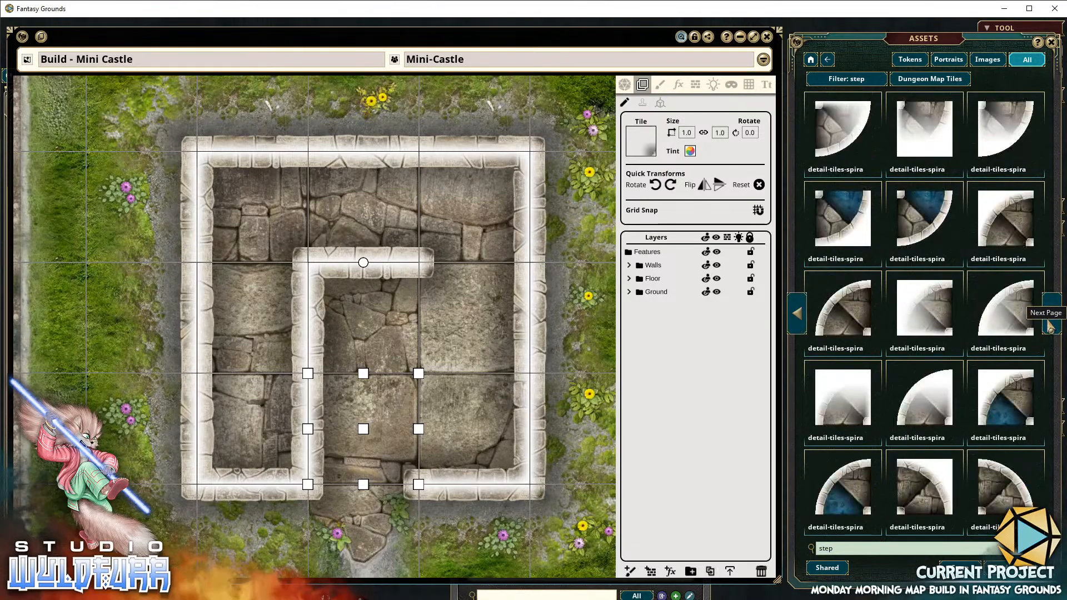
click(1051, 325)
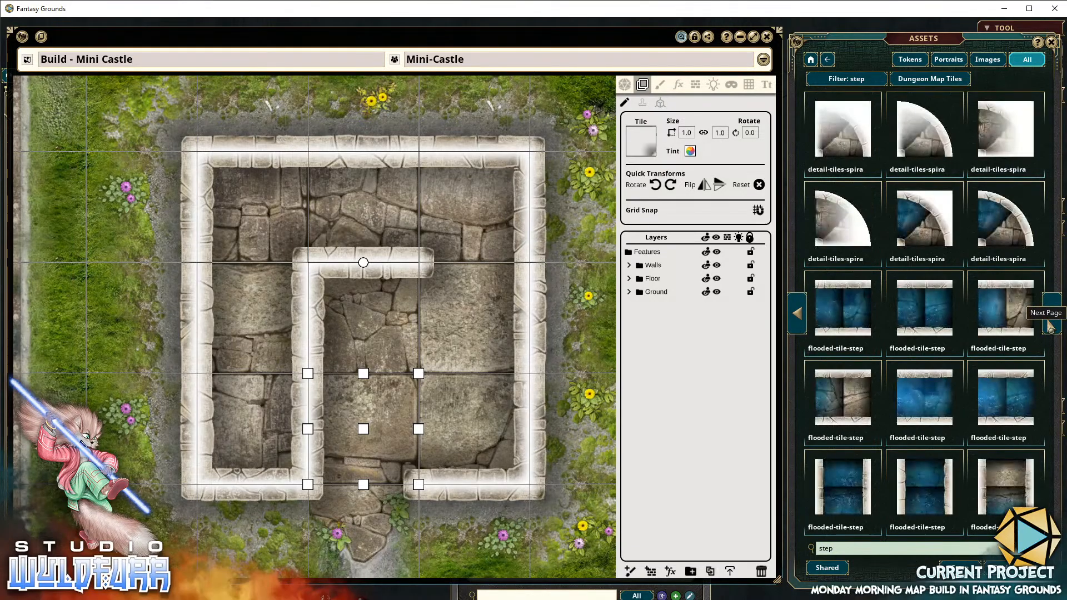
click(1051, 326)
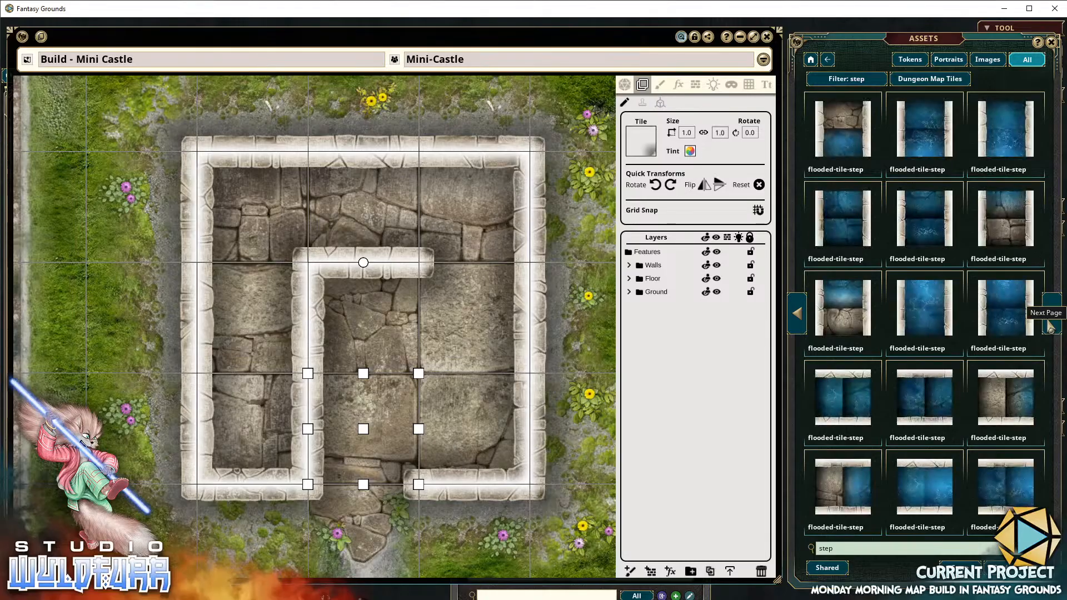
click(1051, 326)
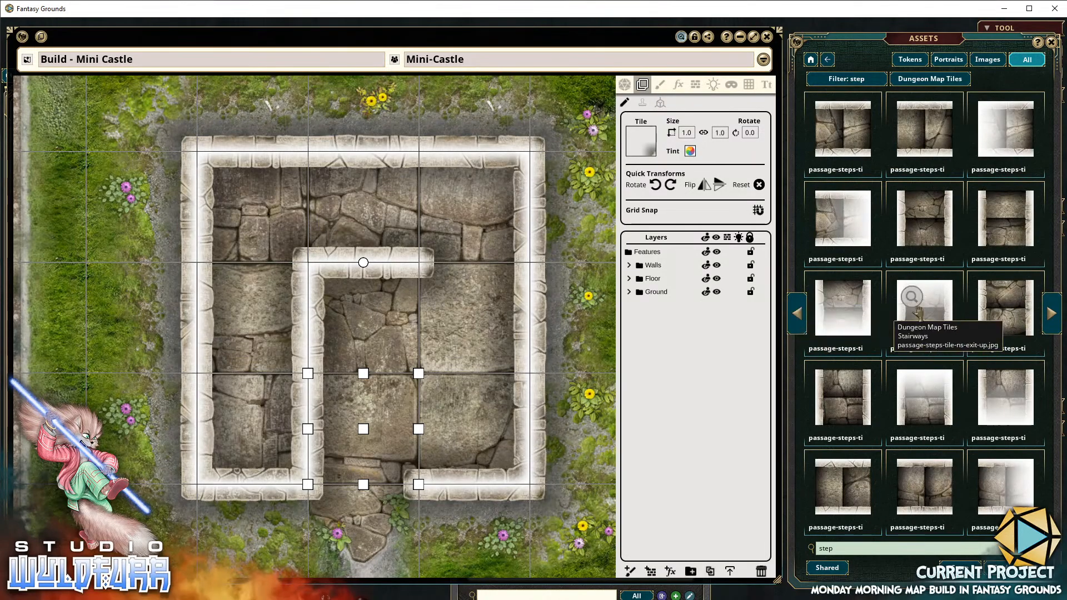
click(1052, 314)
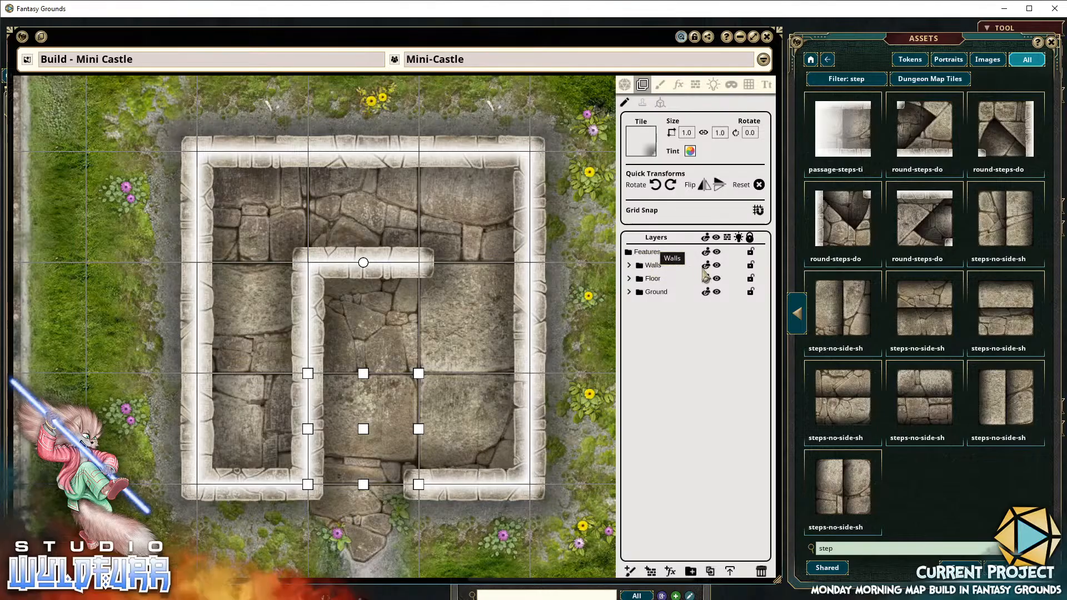
Lock the Walls, Ground and Features layer folders, then select and expand the Floor folder
click(751, 267)
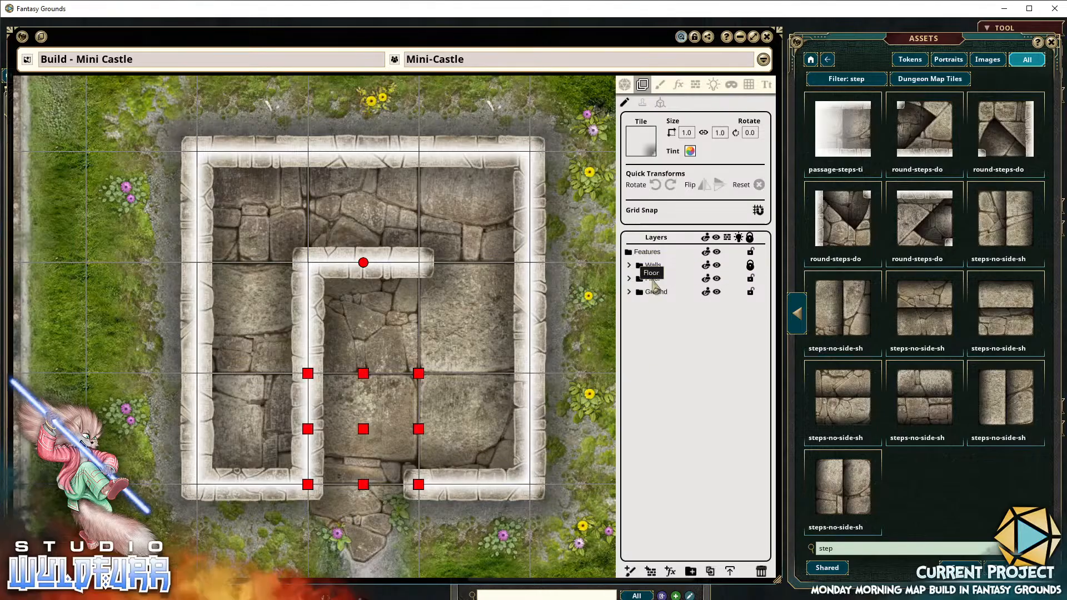
click(751, 292)
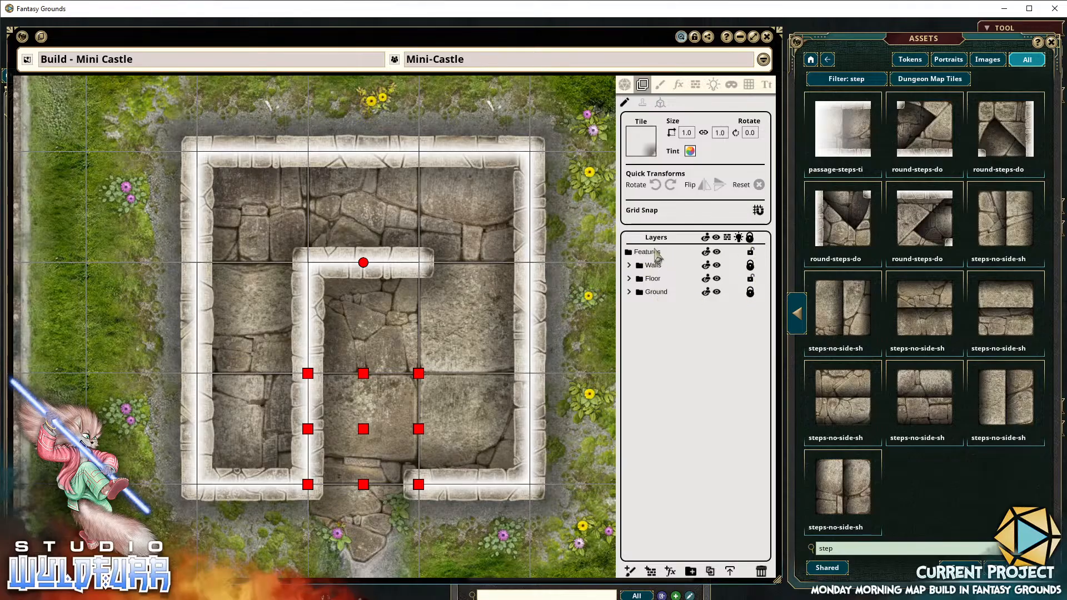
click(751, 251)
click(656, 278)
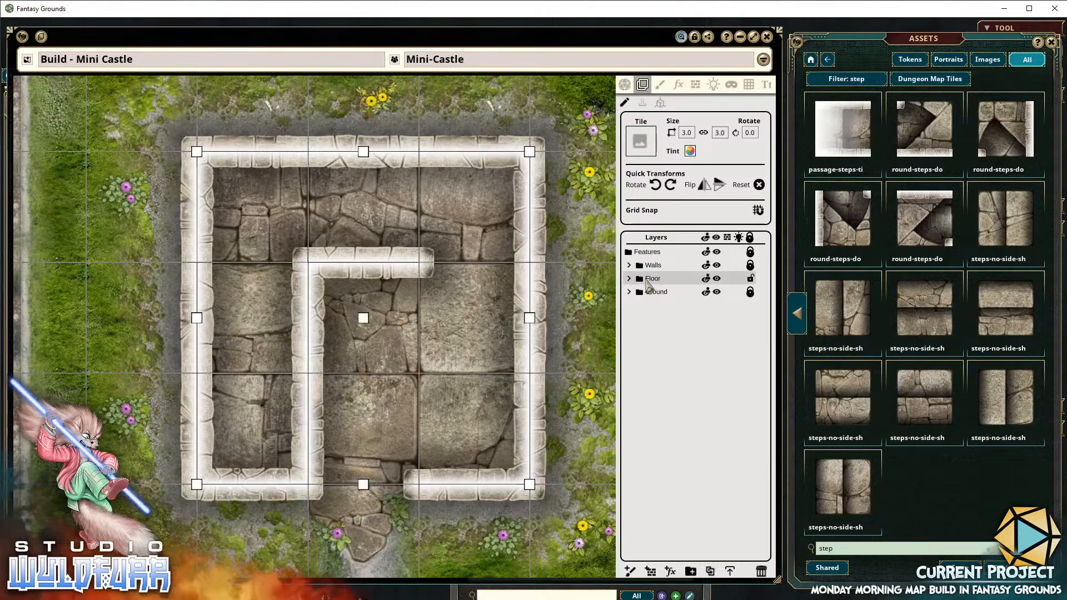
click(629, 278)
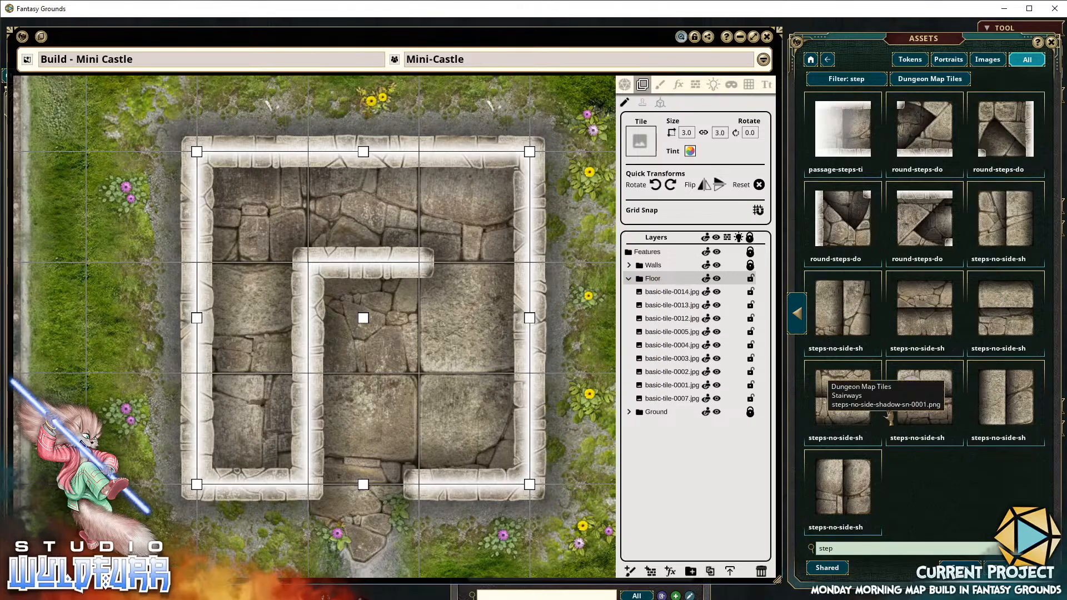
Place the steps-no-side-shadow-we-0001 tile on the north-middle square and move its layer to the top of the Floor folder
click(845, 489)
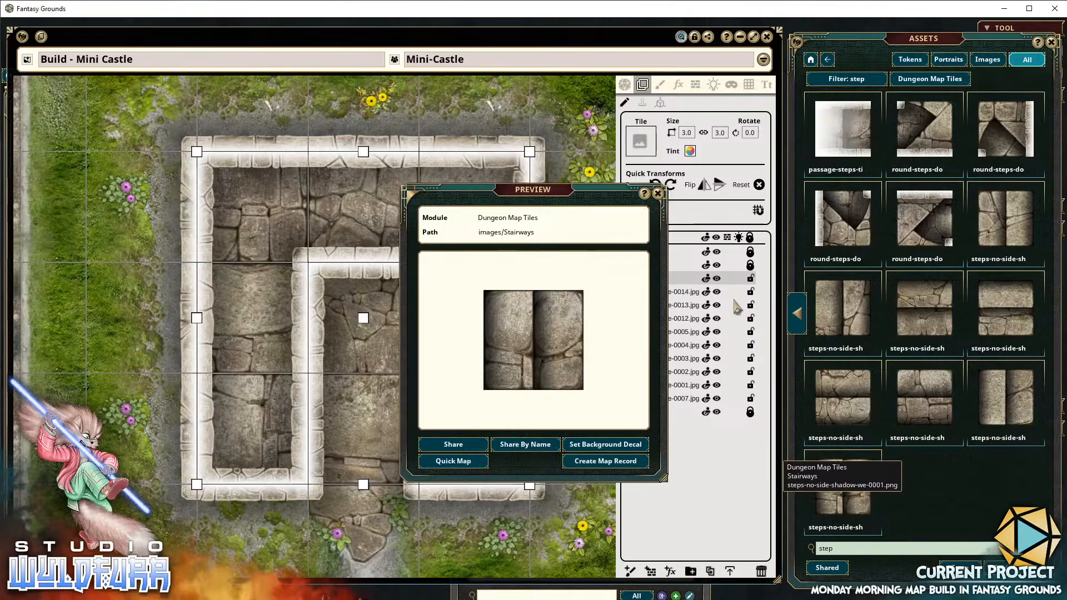
click(661, 198)
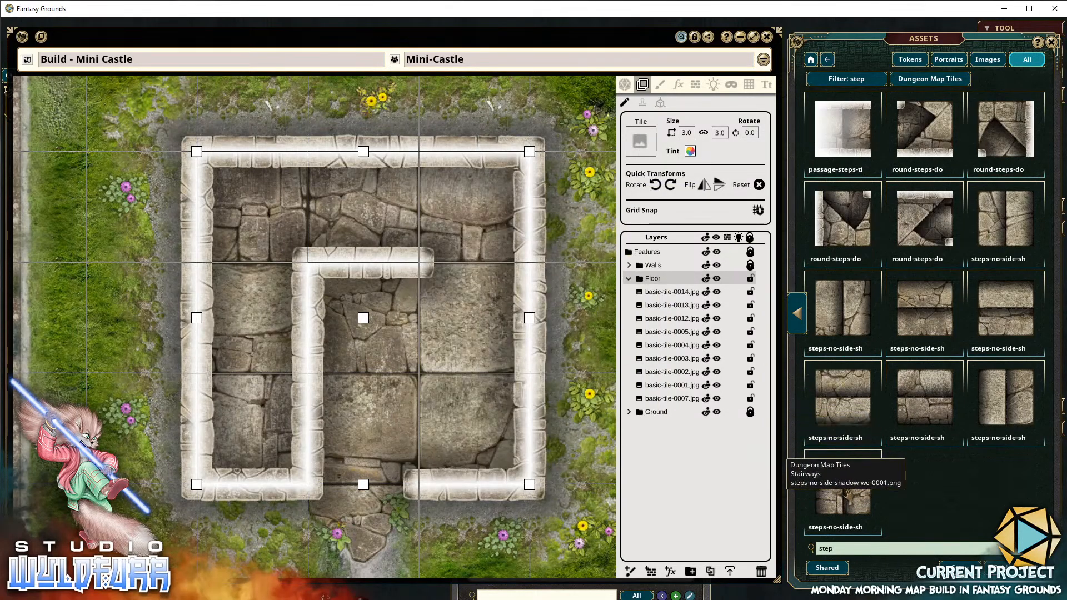
drag(843, 489, 411, 214)
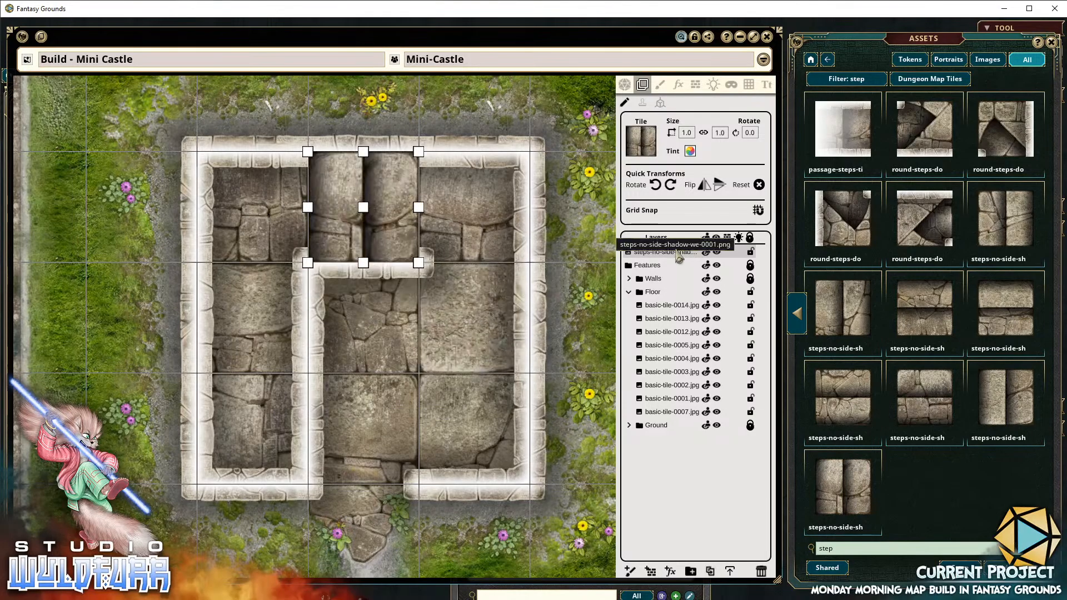
drag(665, 251, 651, 280)
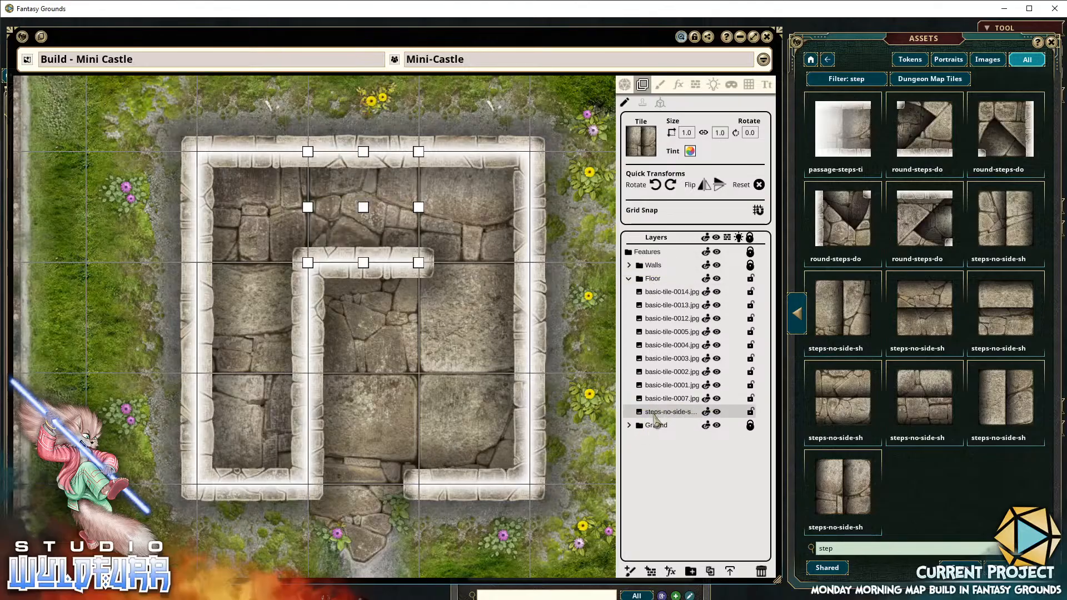
drag(655, 417, 652, 292)
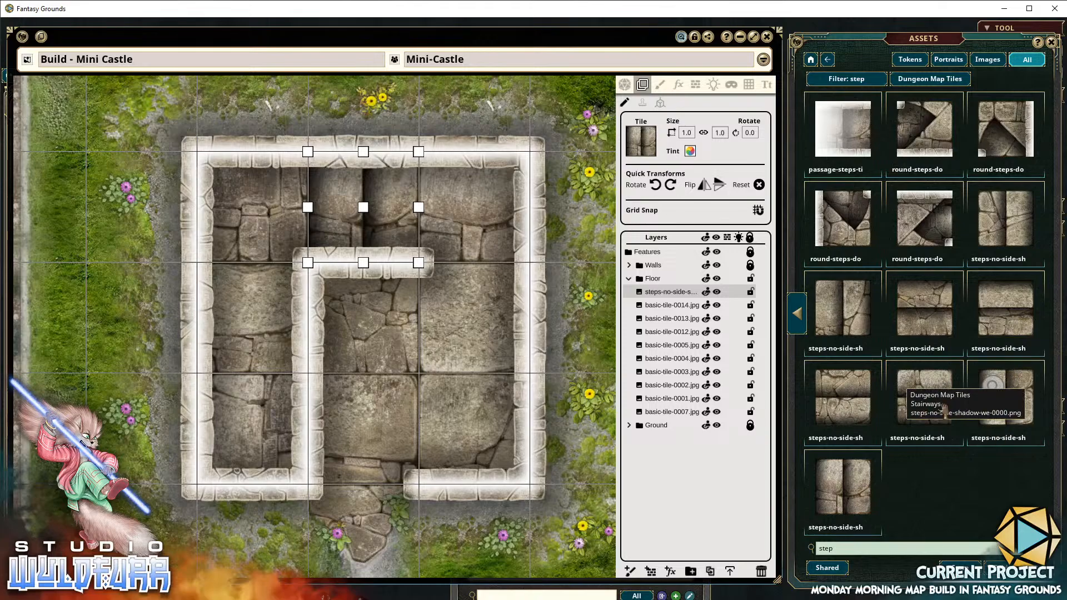
Place the steps-no-side-shadow-sn-0001 tile on the west-middle square, move its layer to the top of the Floor folder and collapse the folder
drag(917, 406, 264, 289)
drag(276, 245, 274, 278)
drag(658, 245, 665, 293)
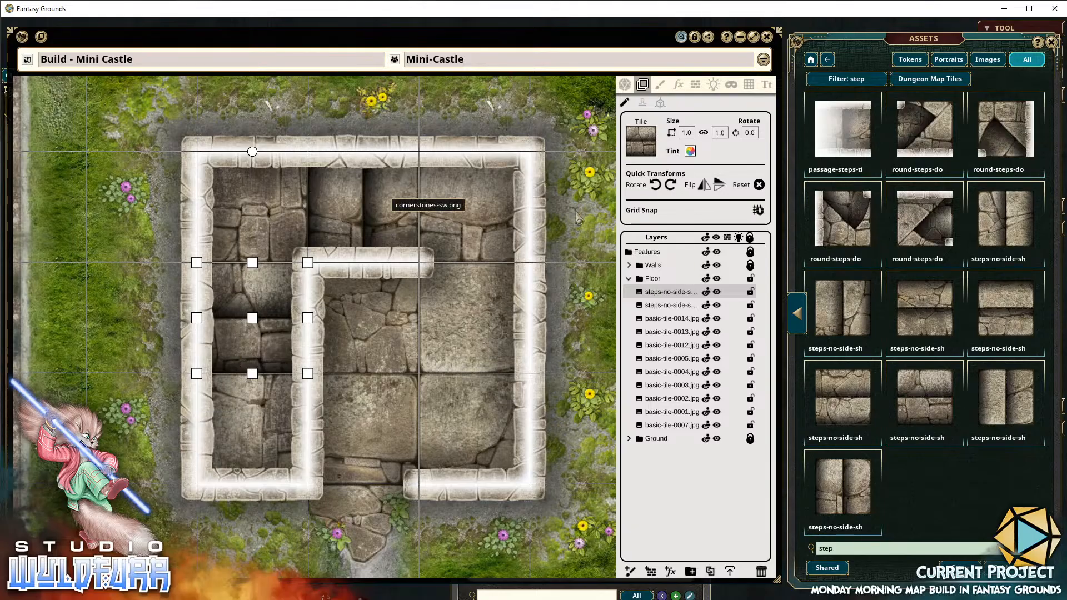
click(630, 279)
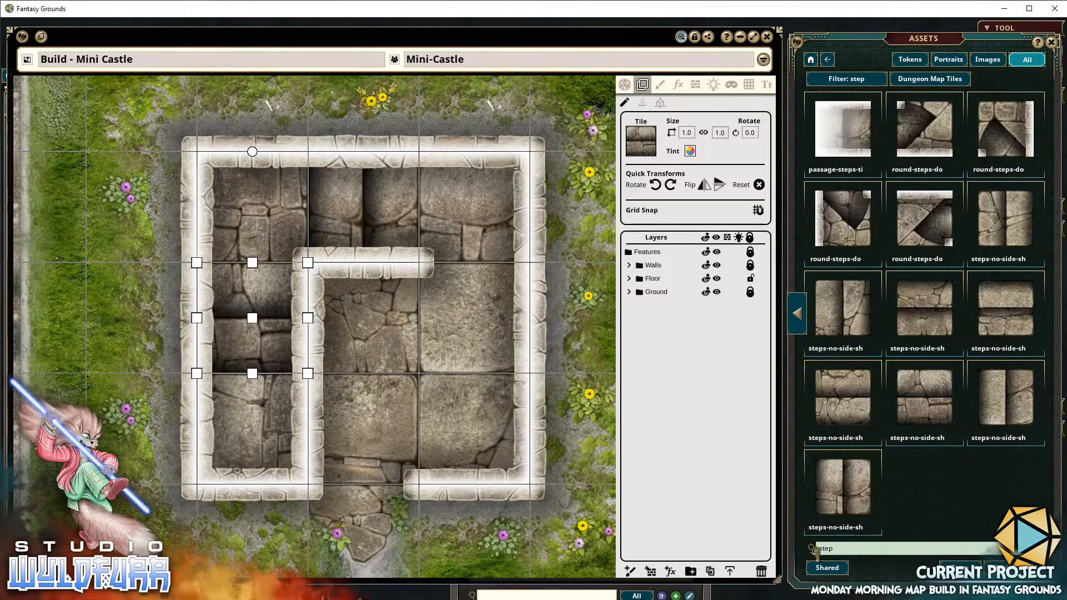
Clear the asset filter and look through the Black and White Fades folder of Dungeon Map Tiles
key(BackSpace)
key(BackSpace)
key(BackSpace)
key(BackSpace)
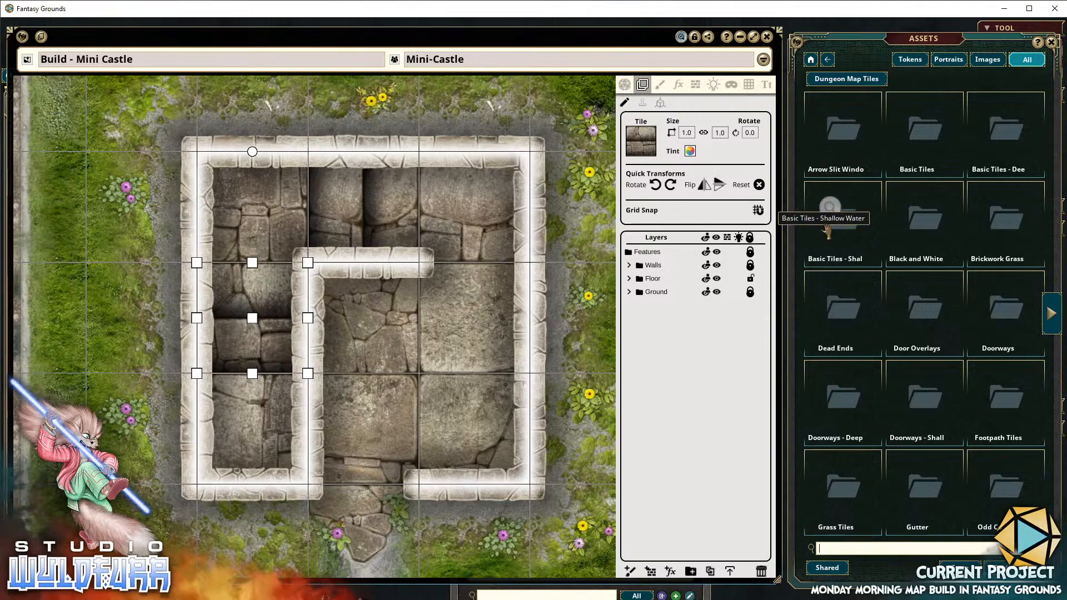
click(927, 223)
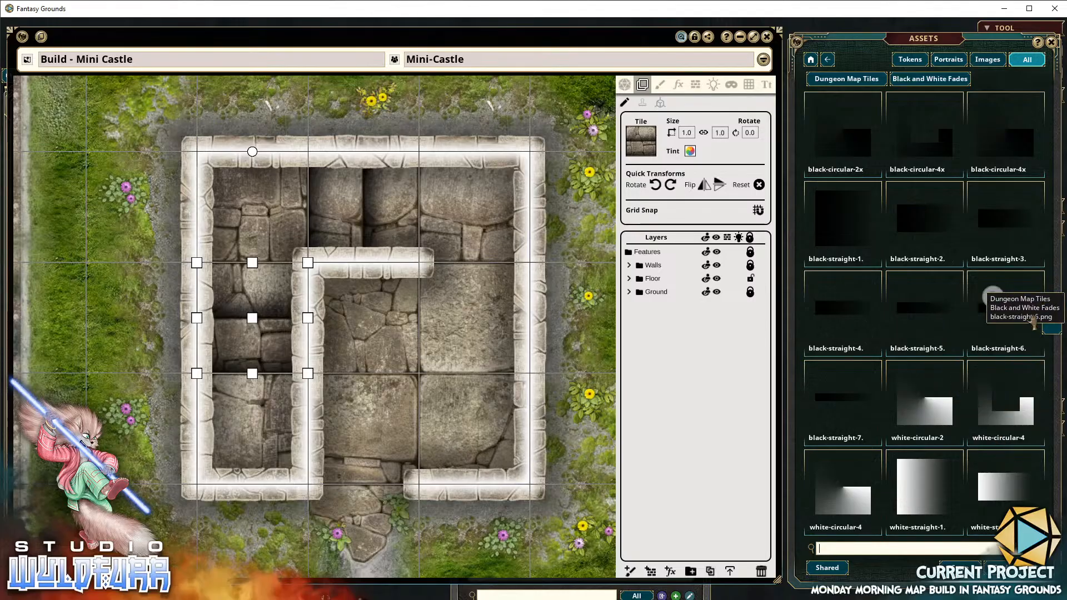
click(1051, 315)
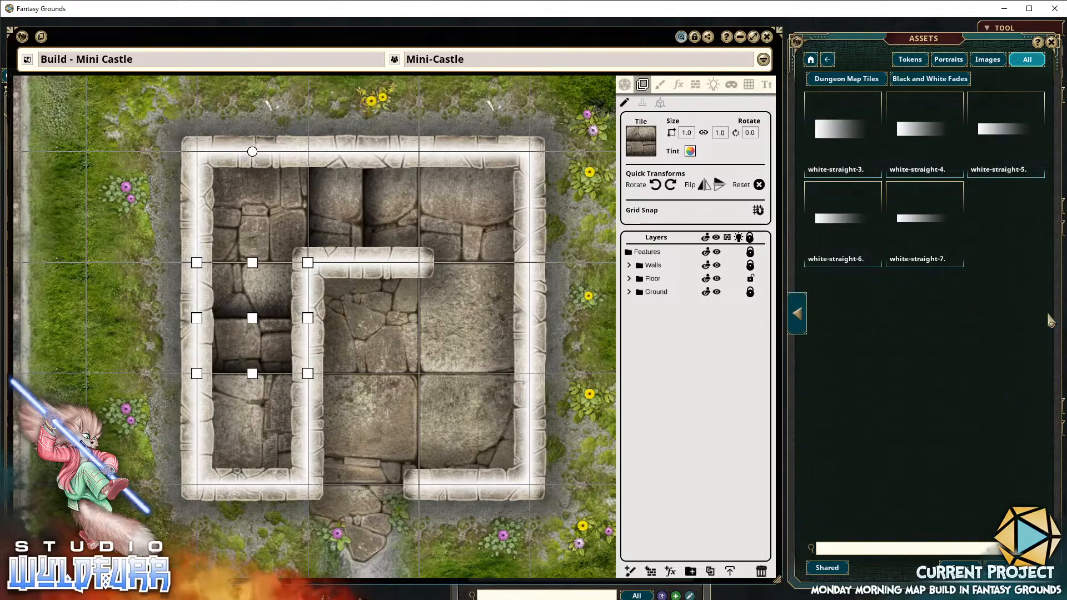
click(797, 313)
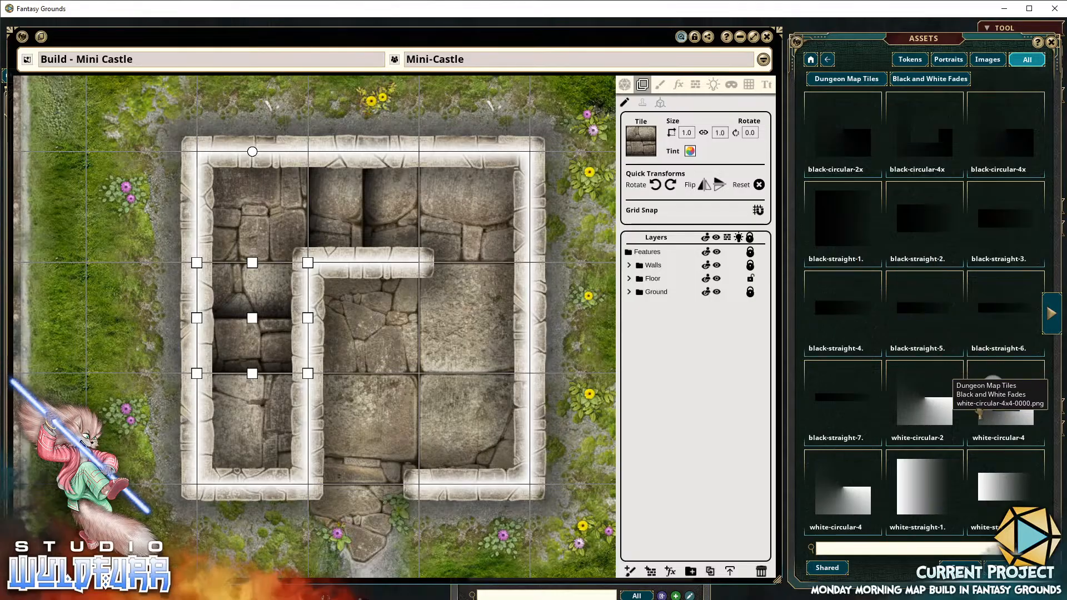
Try the white-circular-4x4-0000 fade over the castle interior and delete the trial fade layers
drag(398, 341, 397, 341)
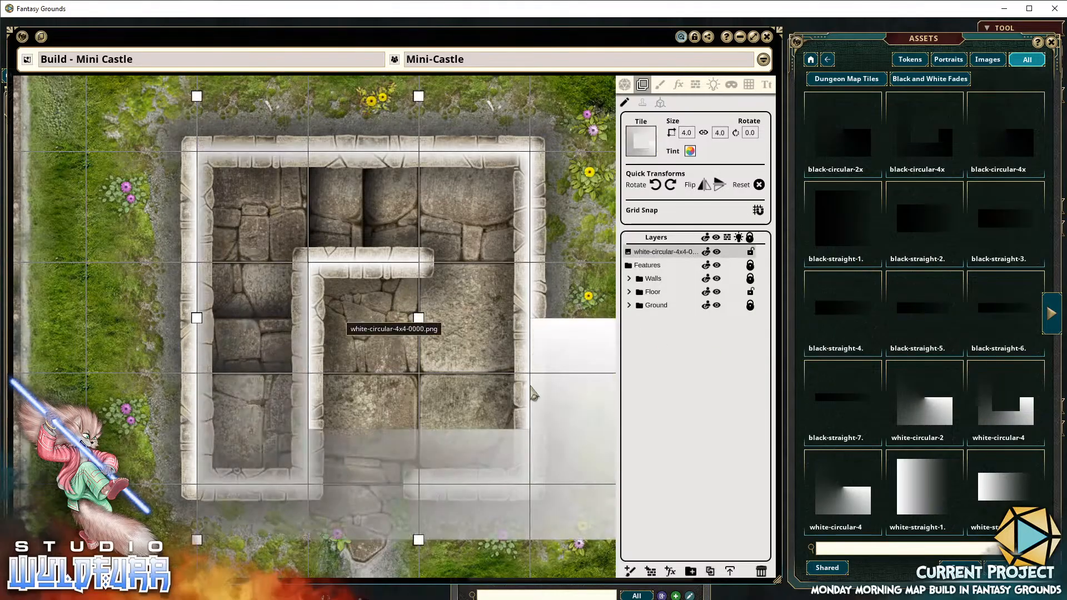
mouse_move(515, 432)
mouse_down()
mouse_move(414, 351)
mouse_move(504, 424)
mouse_up()
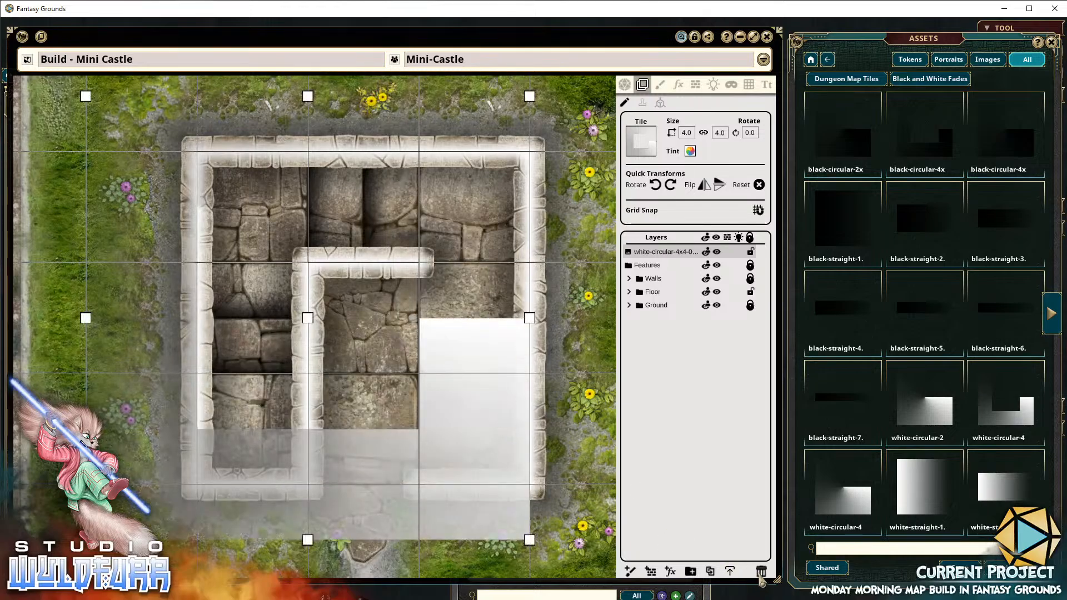
click(761, 574)
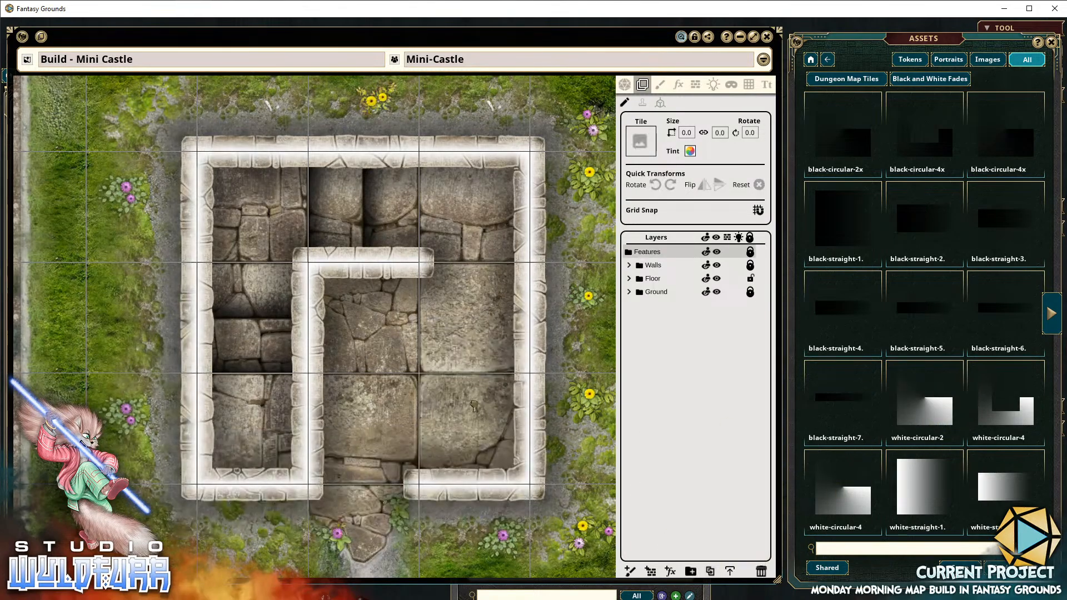
drag(474, 406, 455, 404)
drag(508, 433, 428, 419)
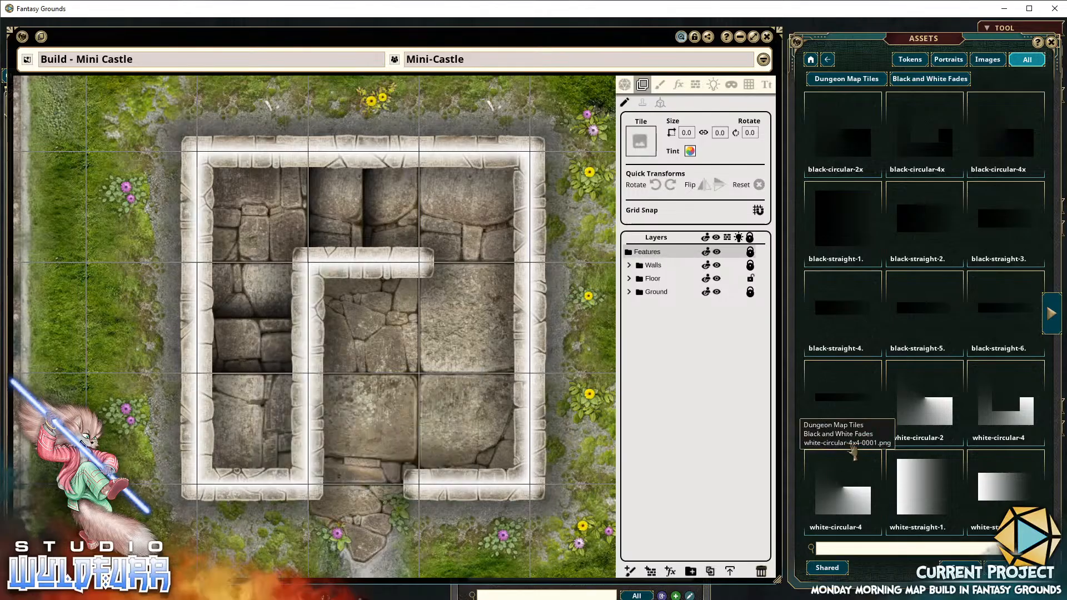
click(761, 572)
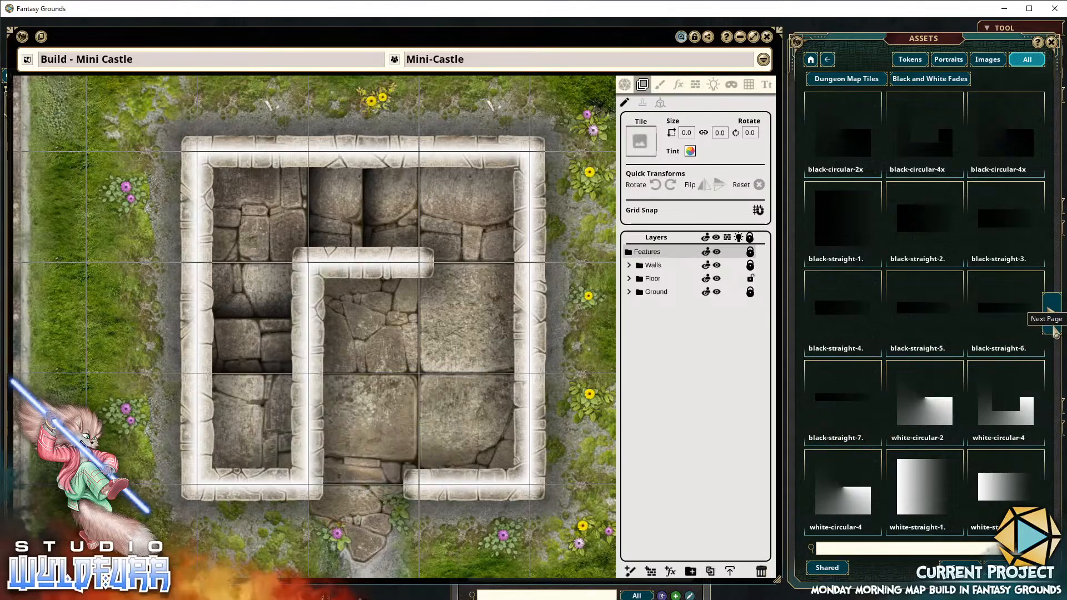
Try the white-straight-4.png fade across the castle interior and delete it
click(1052, 313)
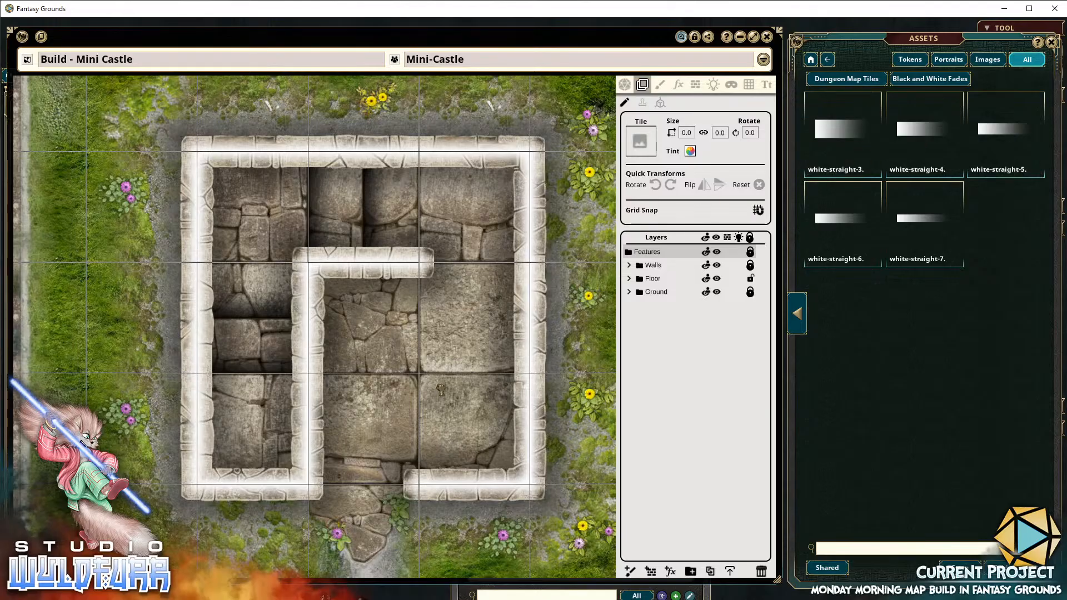
drag(441, 390, 439, 389)
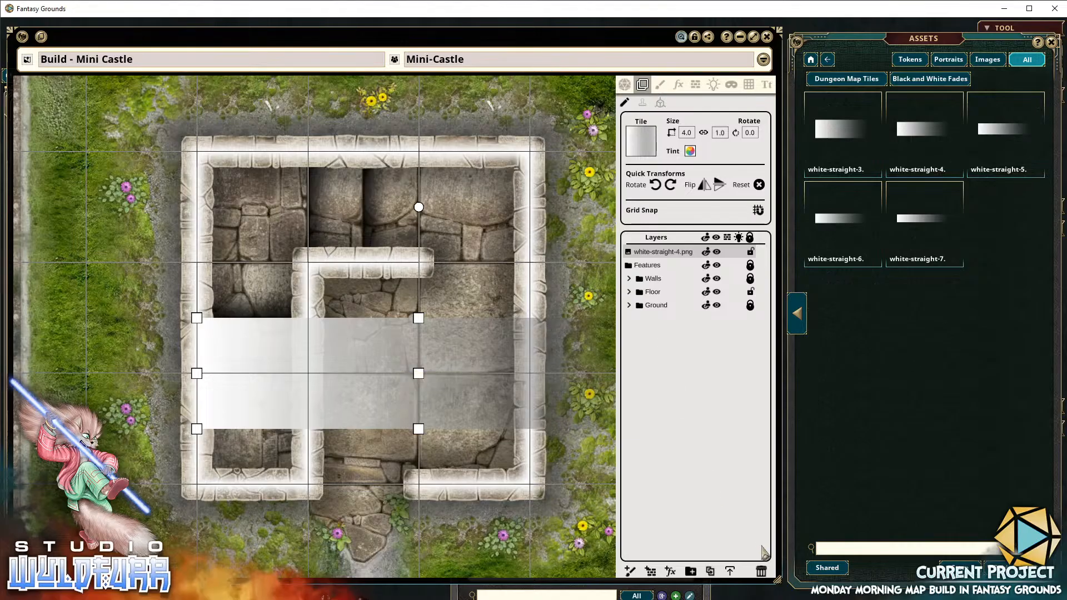
click(762, 573)
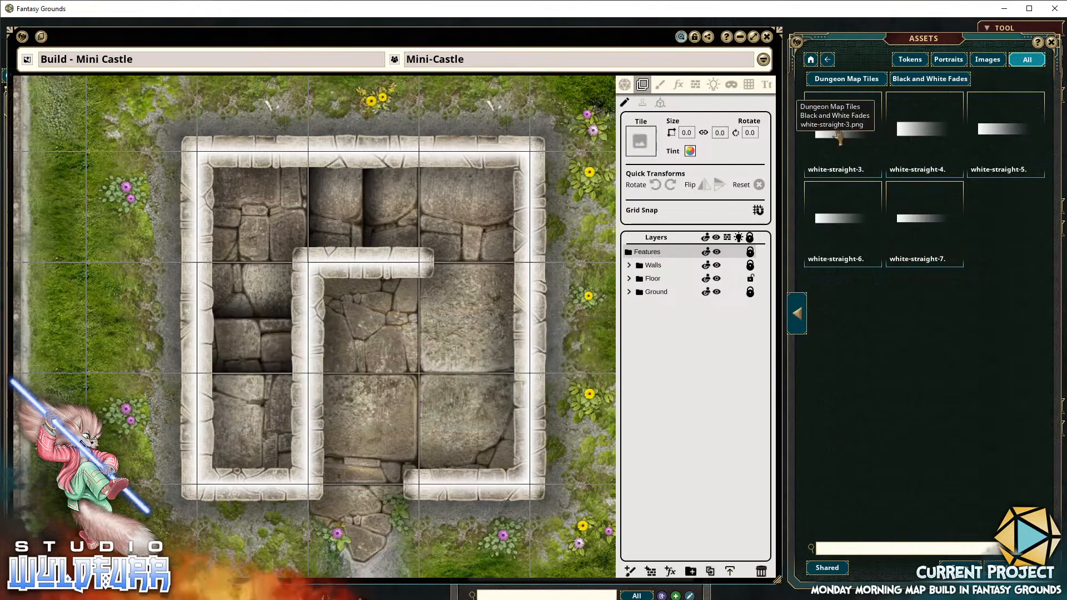
Place the white-straight-3.png fade over the castle's western half and rotate it to 270 degrees
drag(477, 364, 482, 434)
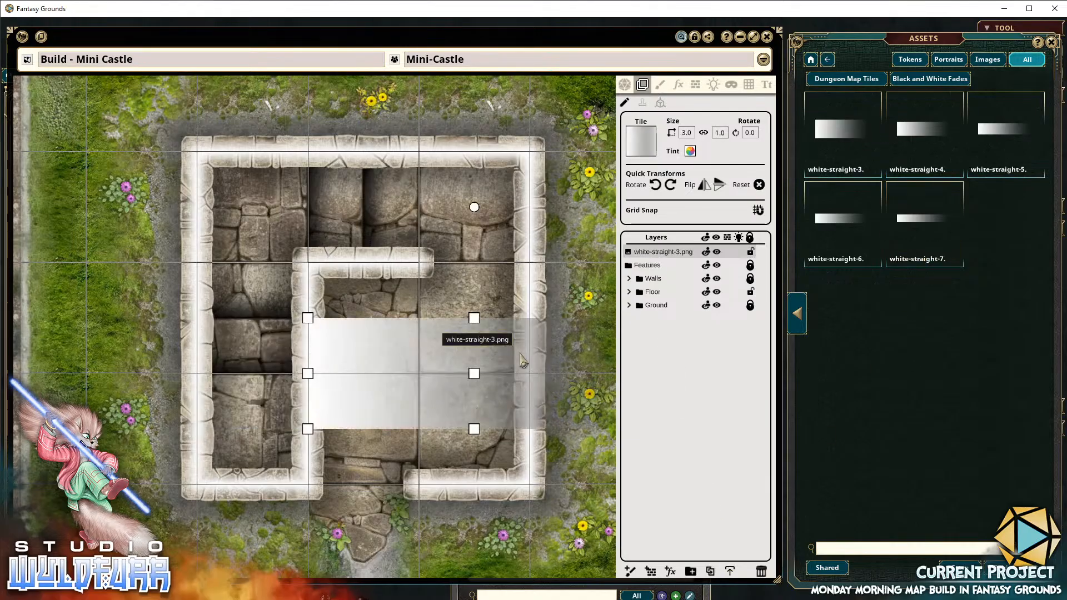
drag(481, 353, 356, 281)
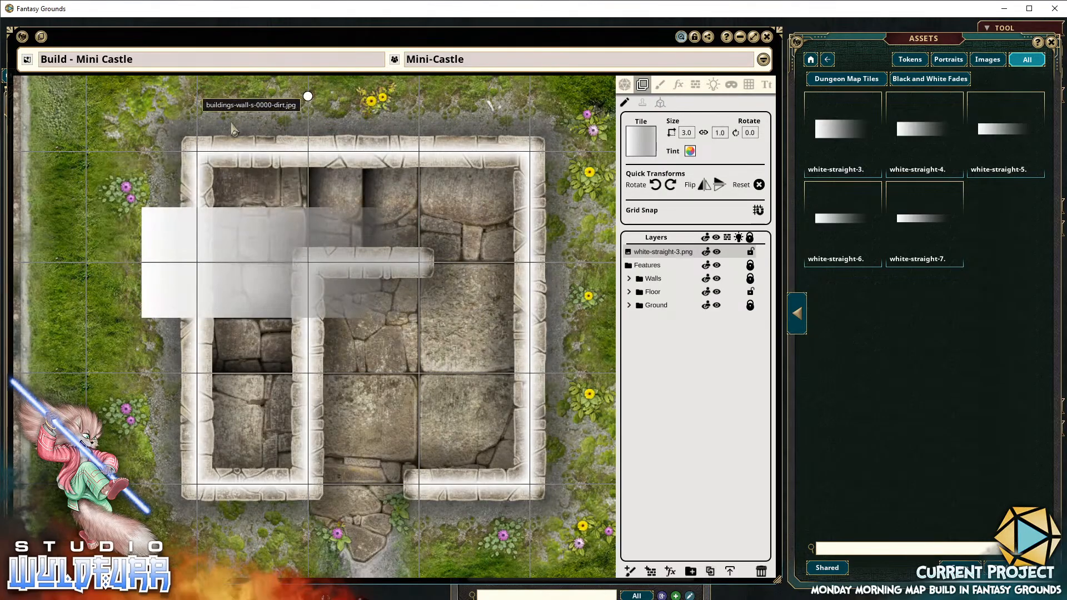
drag(307, 99, 209, 292)
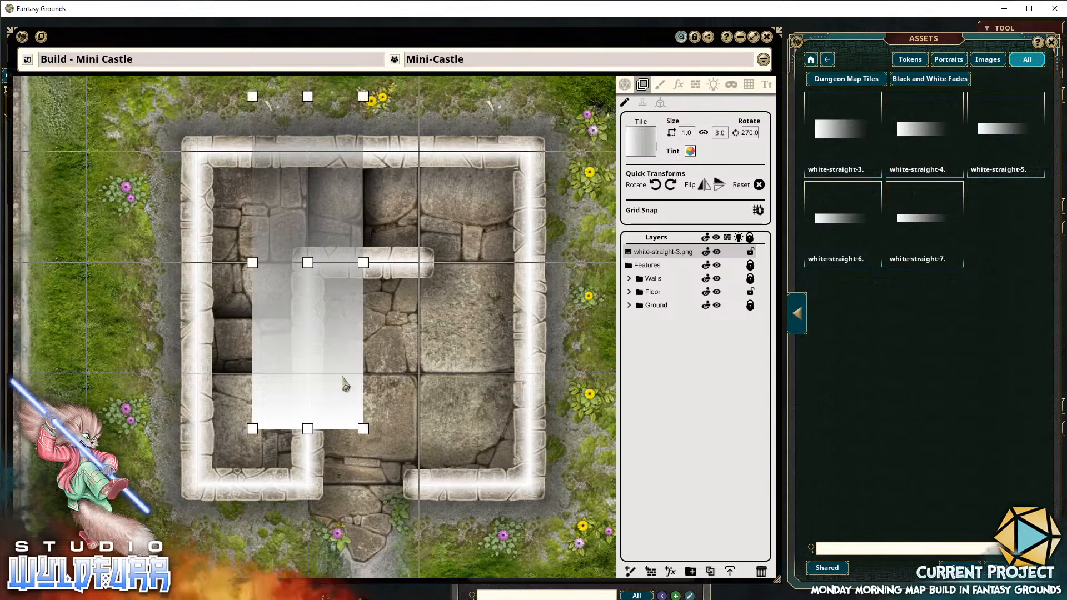
Move the white-straight-3.png fade over the western corridor between the building's outer and inner walls
drag(341, 381, 301, 443)
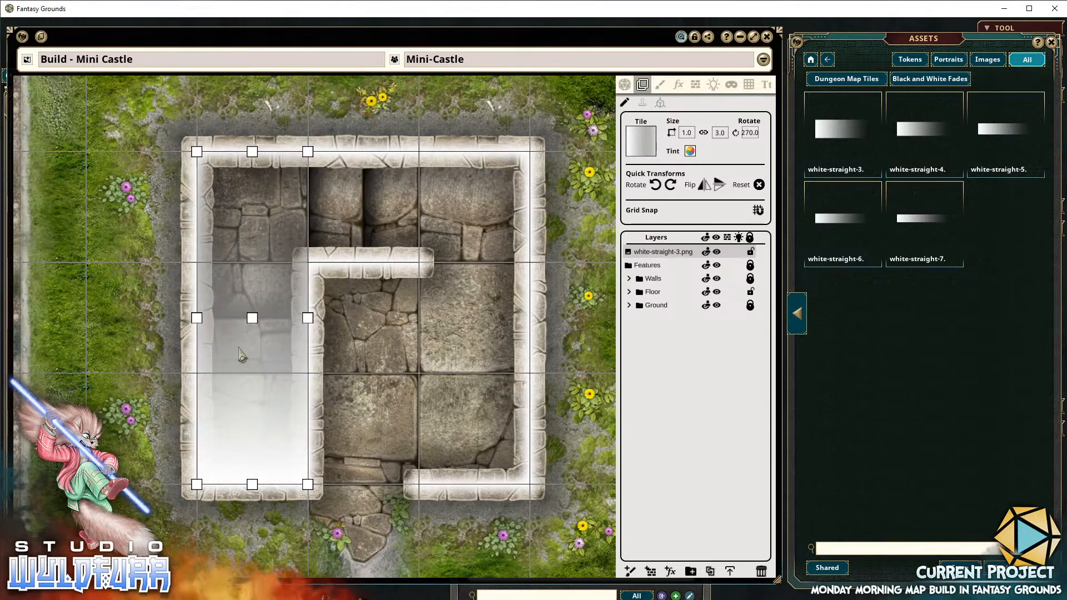
drag(356, 394, 425, 411)
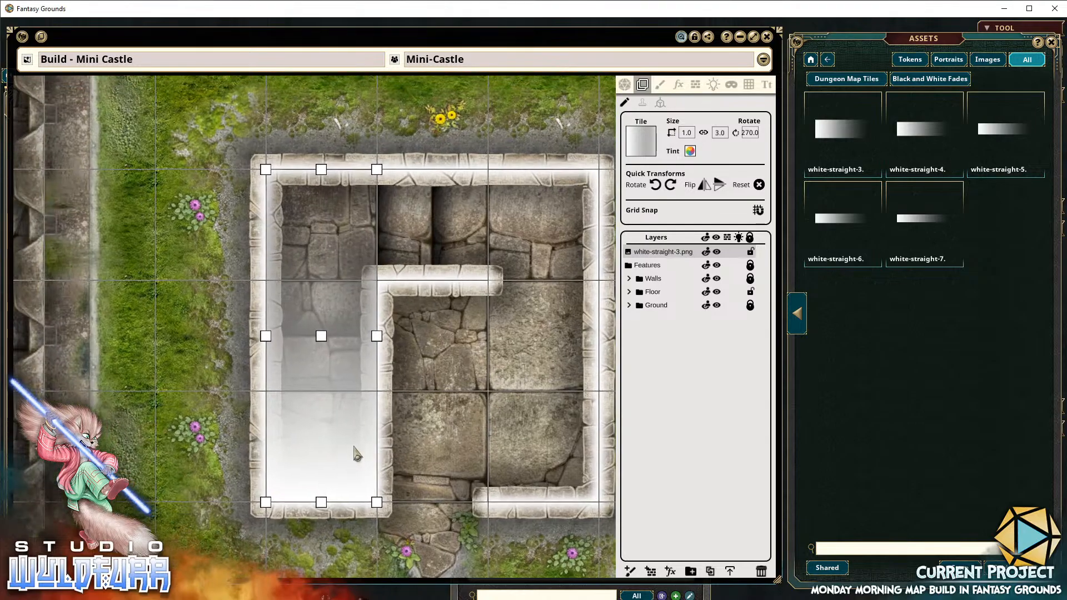
Hide the map grid and check how the fade shades the building's western corridor
click(751, 86)
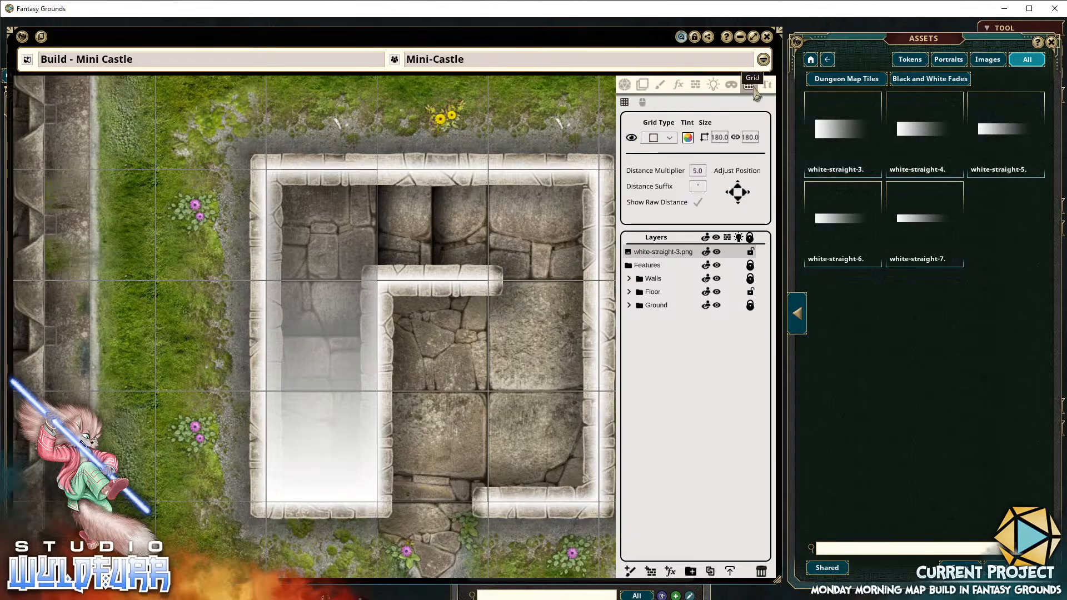
click(637, 143)
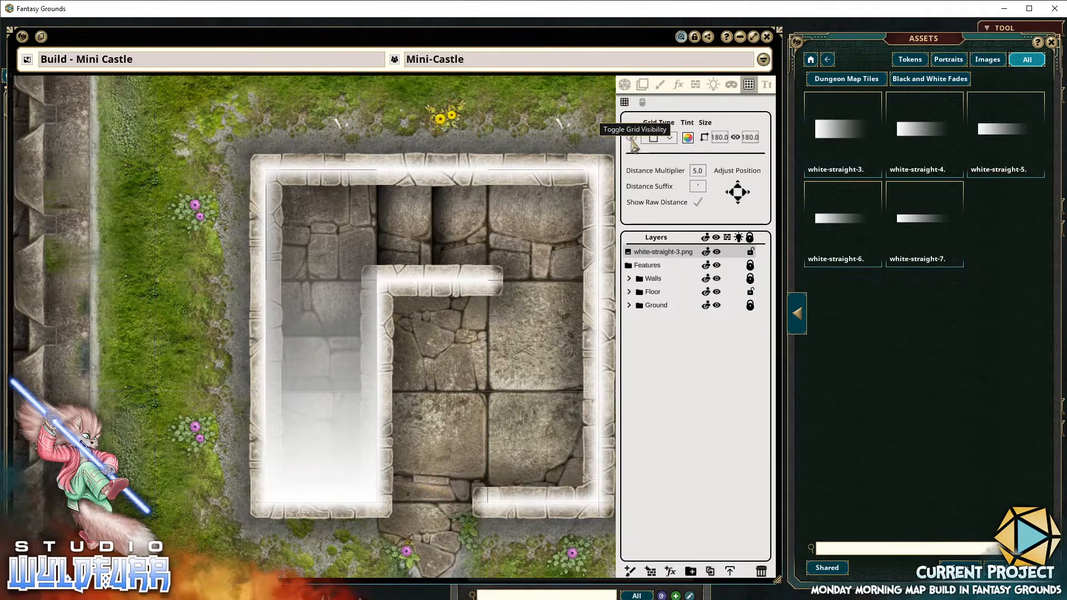
drag(387, 328, 341, 273)
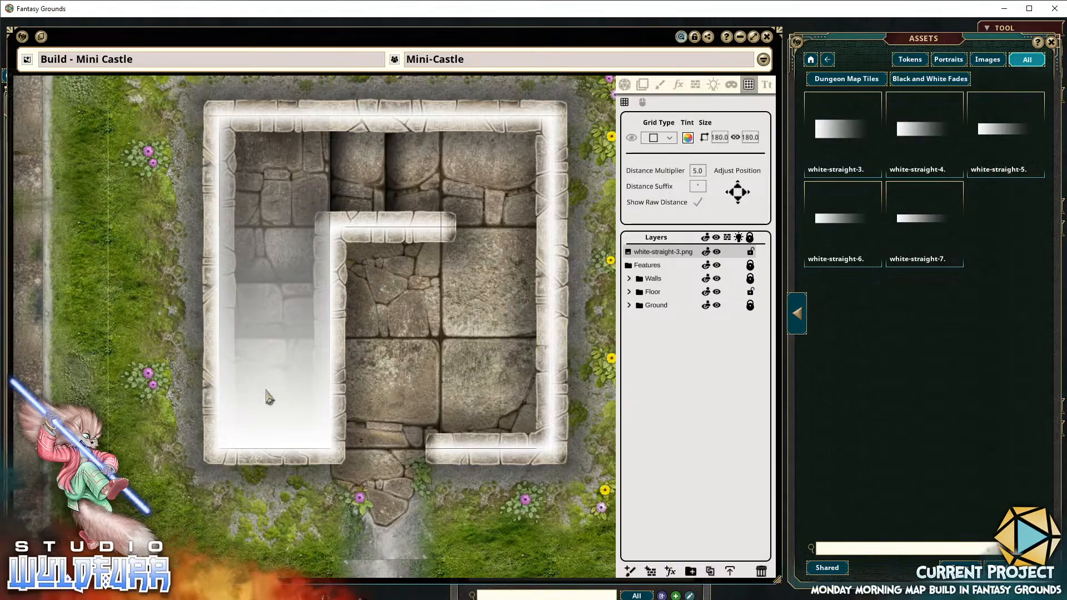
drag(264, 440, 338, 464)
drag(349, 338, 311, 332)
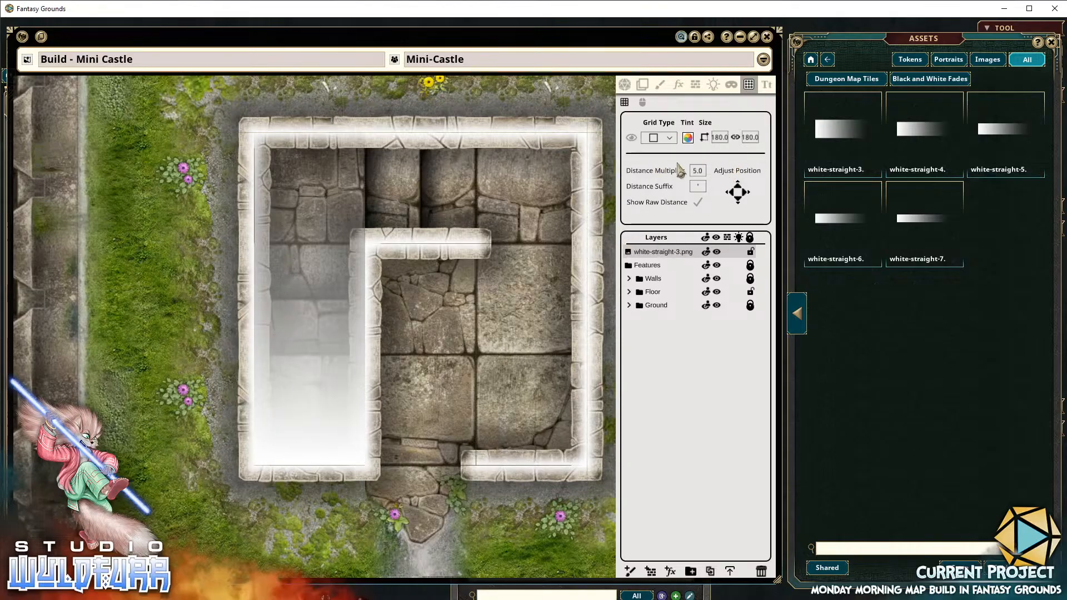
Delete the white-straight-3.png fade layer
click(688, 256)
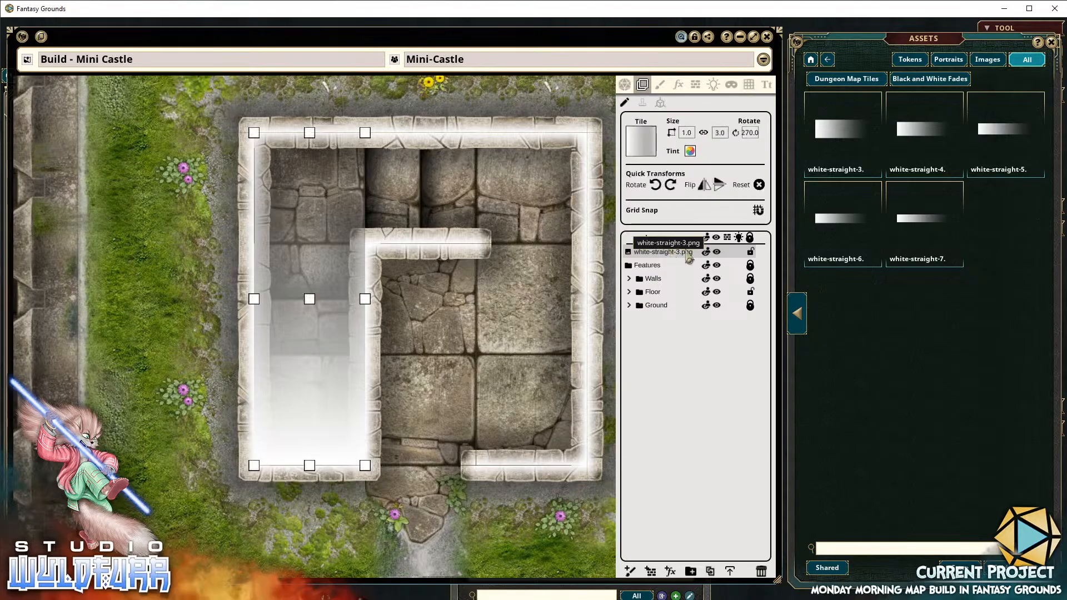
click(760, 574)
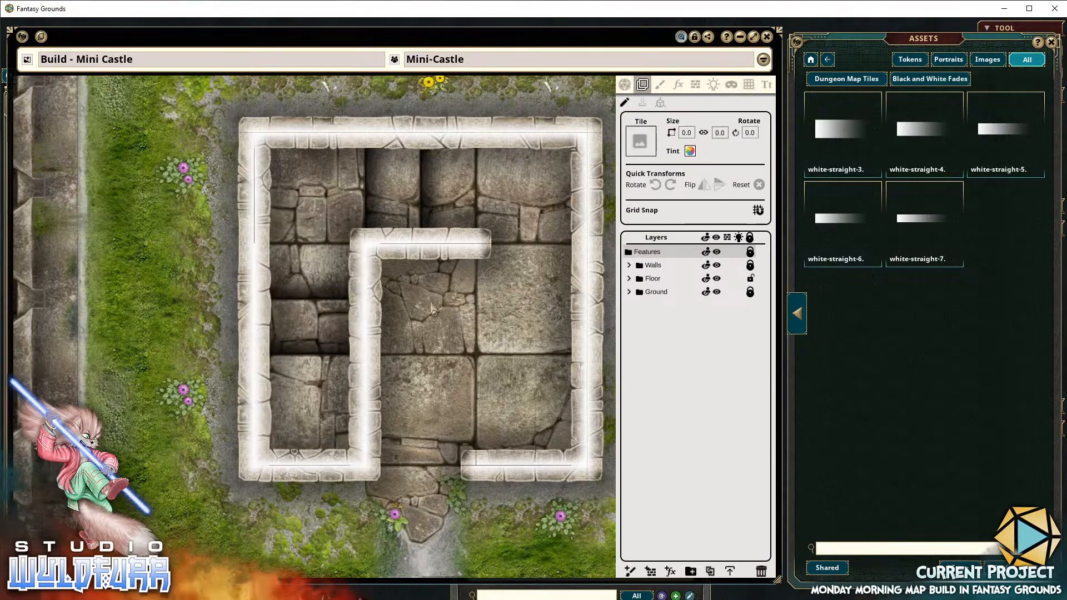
Examine the whole castle map, then the central building's entrance path and the doorway in the courtyard's southern wall up close
scroll(373, 301, down, 6)
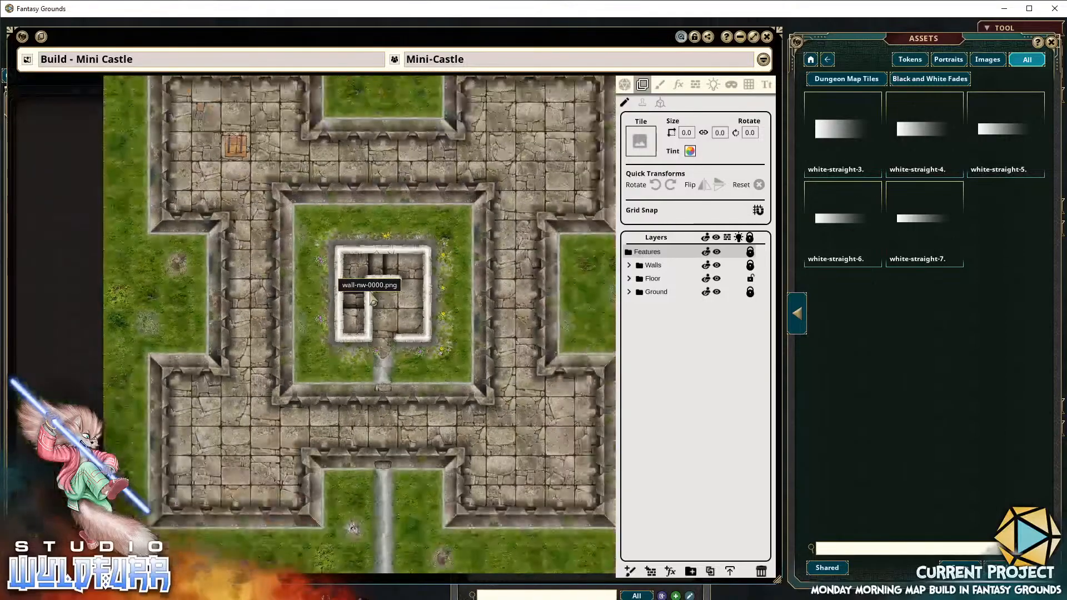
scroll(374, 301, down, 2)
scroll(375, 303, down, 2)
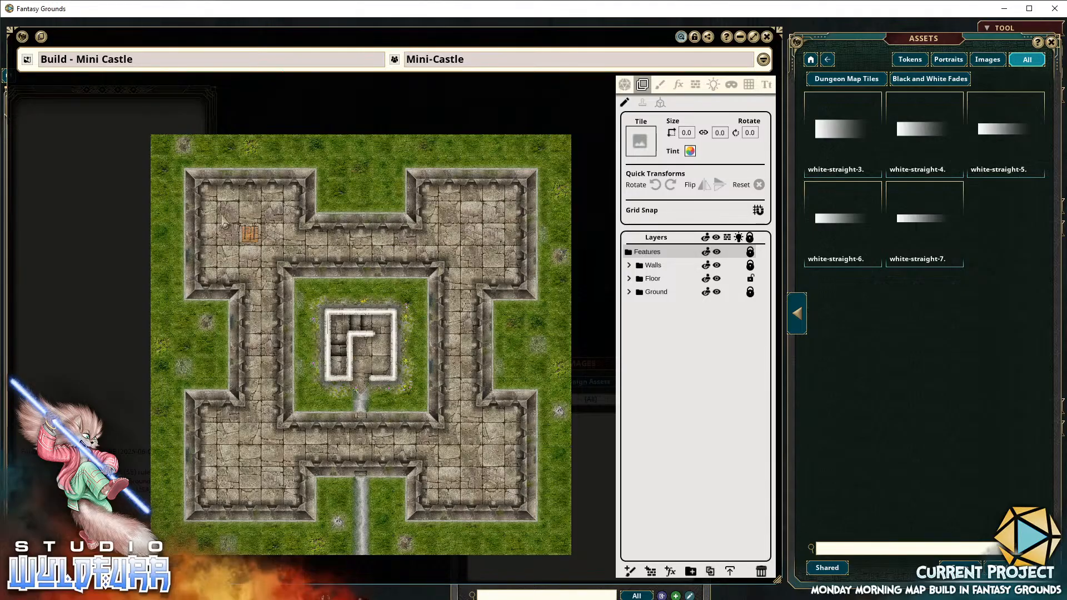
scroll(376, 439, up, 2)
scroll(375, 437, up, 2)
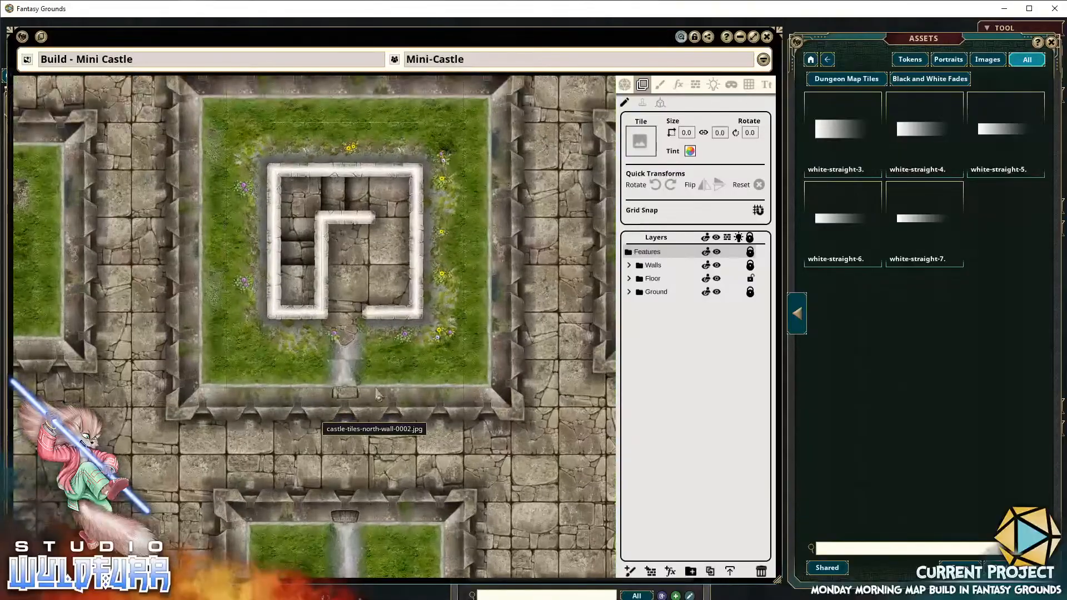
scroll(357, 364, up, 2)
scroll(356, 372, up, 2)
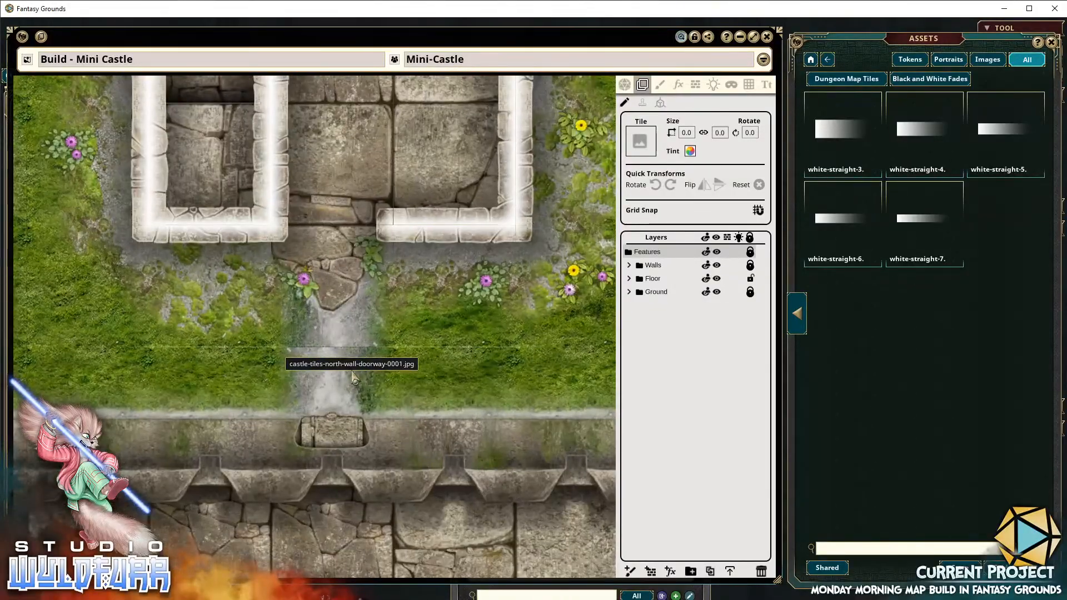
scroll(355, 380, up, 3)
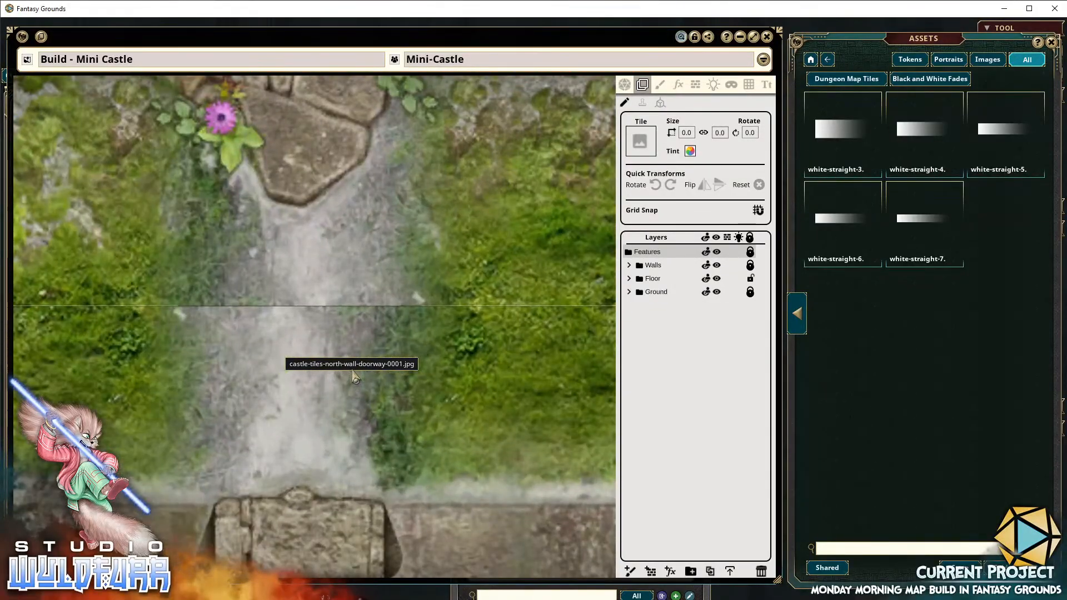
scroll(300, 374, down, 5)
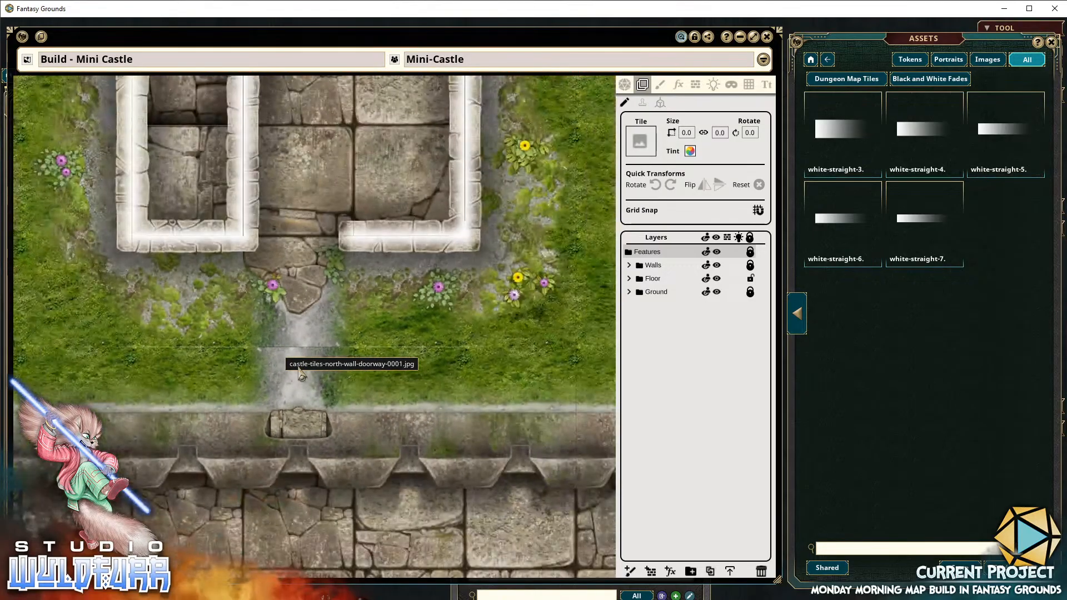
scroll(301, 375, down, 1)
scroll(300, 381, up, 3)
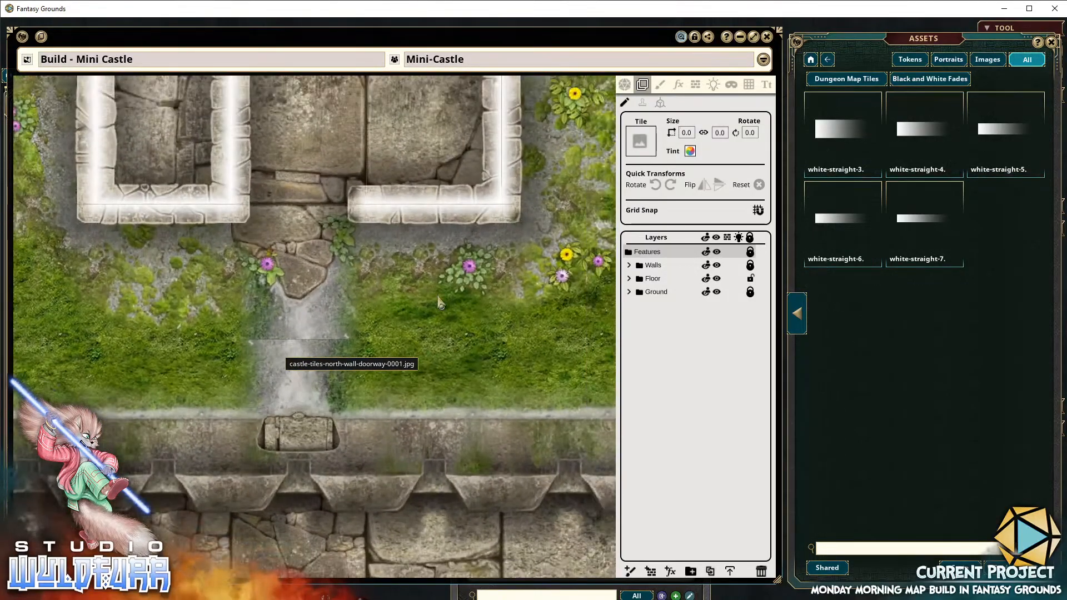
Select the doorway wall tile south of the building, review the full castle layout, and clear the selection
click(304, 379)
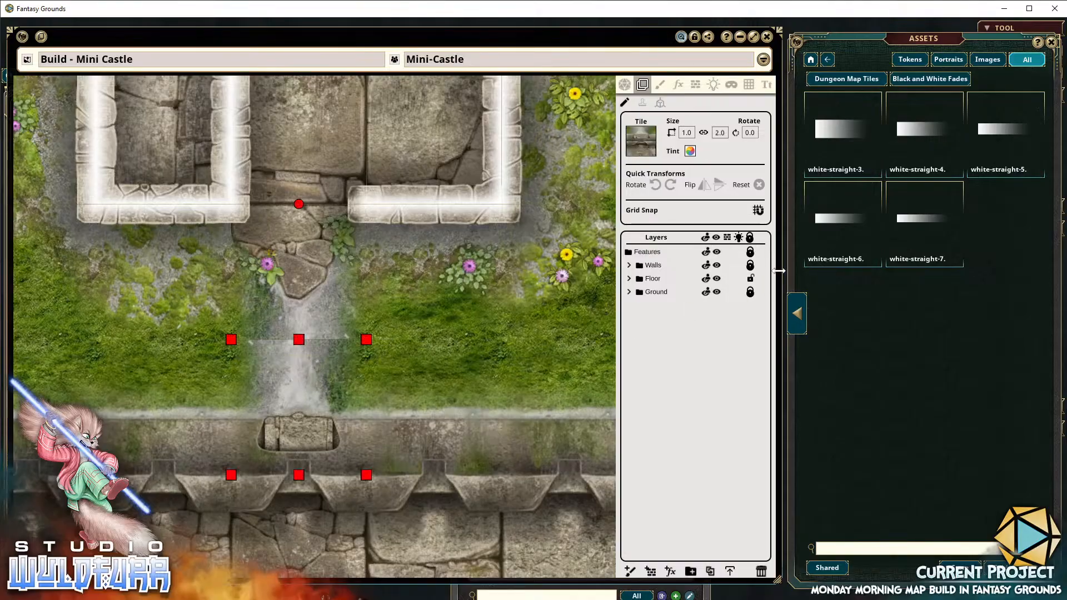
scroll(336, 353, down, 1)
scroll(336, 354, down, 3)
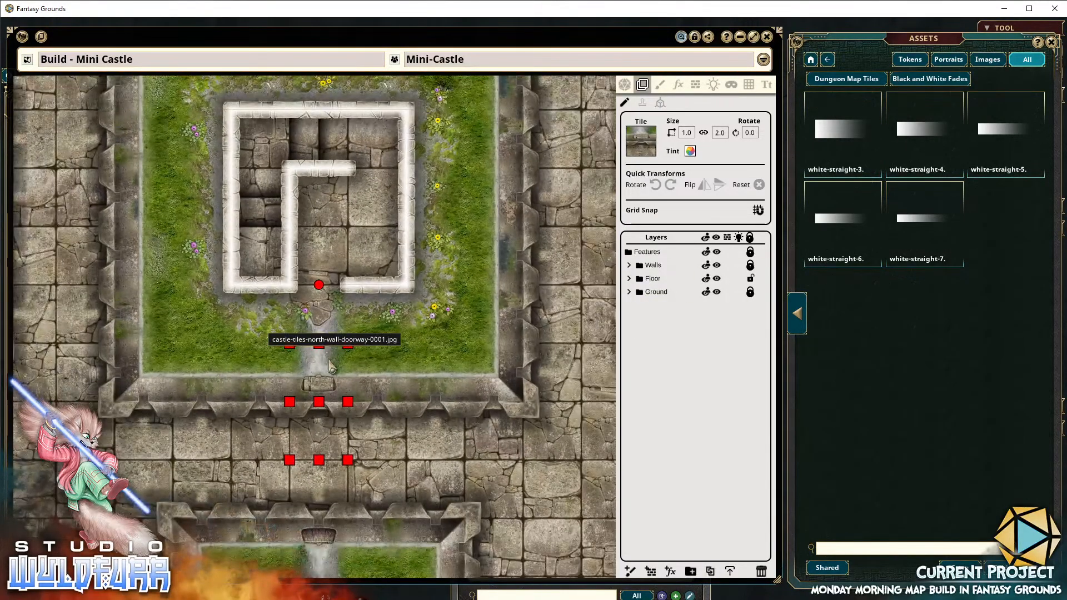
drag(333, 300, 431, 436)
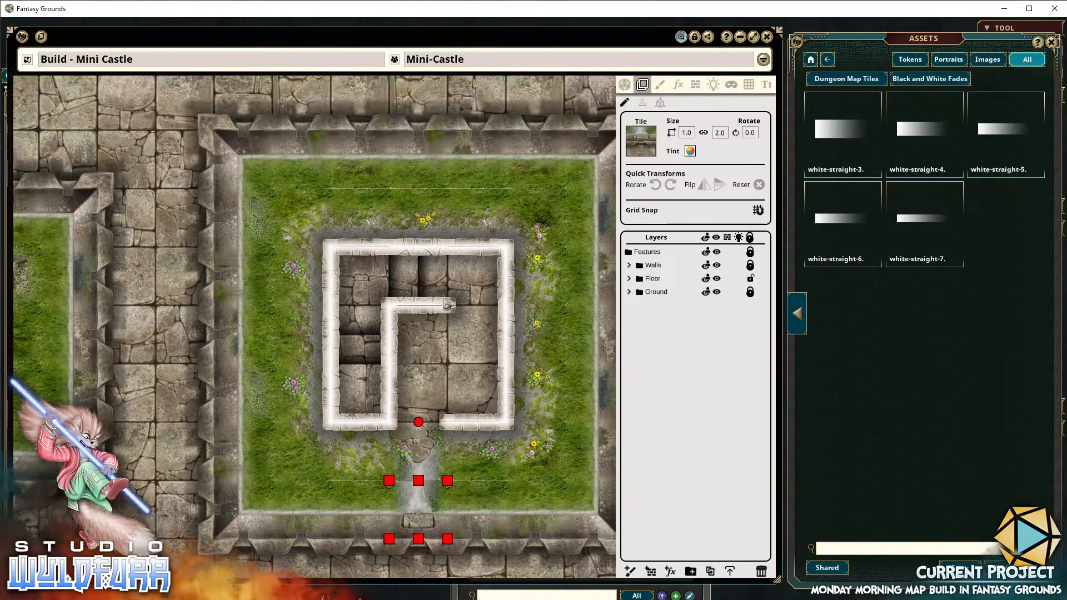
mouse_move(439, 294)
mouse_down()
mouse_move(433, 438)
mouse_move(439, 290)
mouse_up()
scroll(440, 294, down, 3)
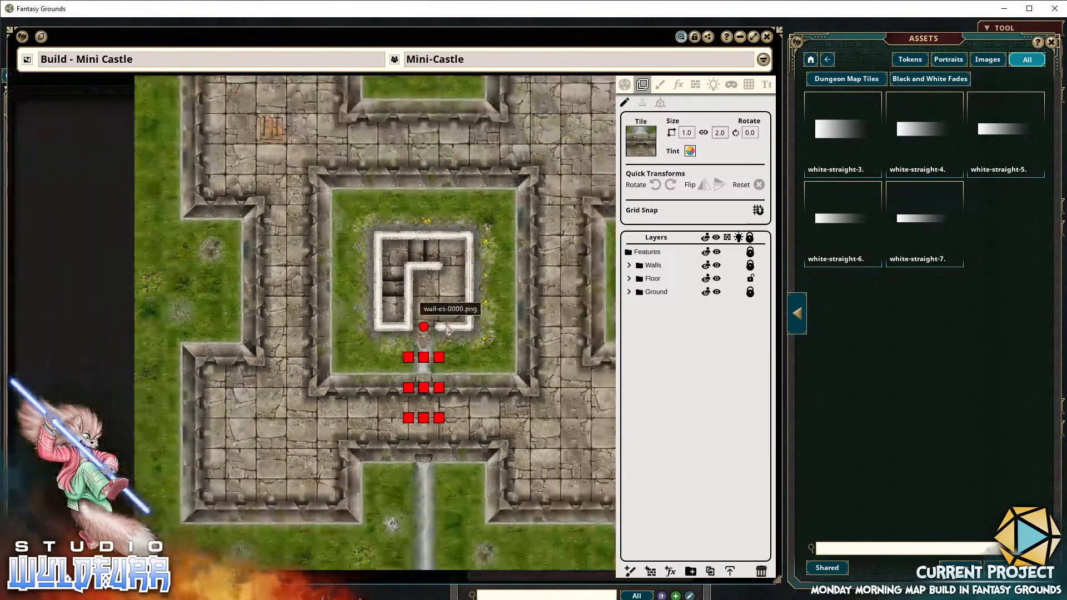
scroll(459, 322, down, 1)
scroll(438, 352, down, 4)
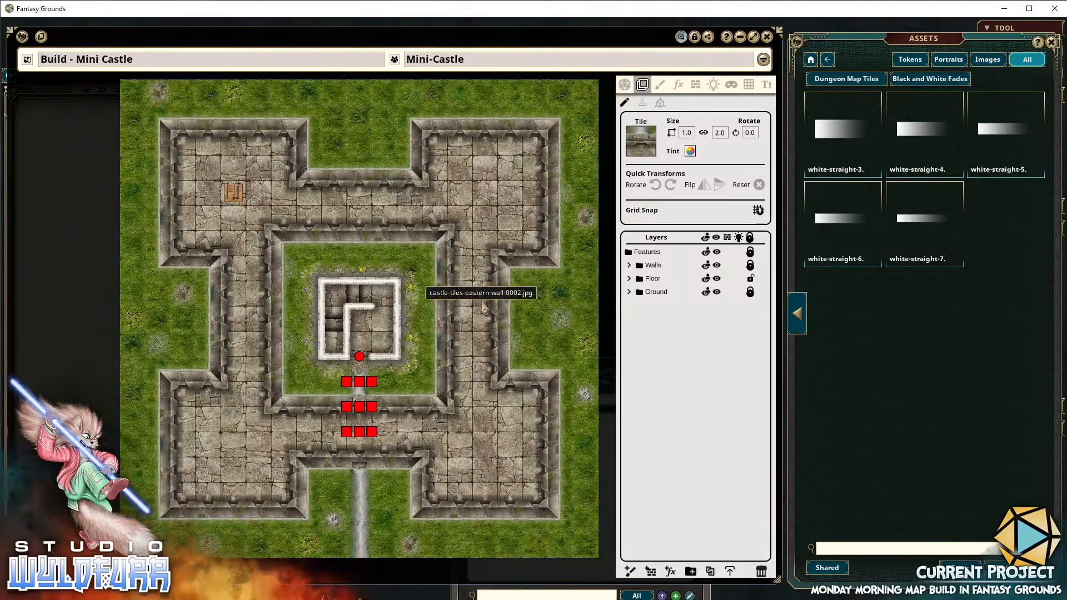
mouse_move(481, 302)
mouse_down()
mouse_move(459, 323)
mouse_move(462, 305)
mouse_up()
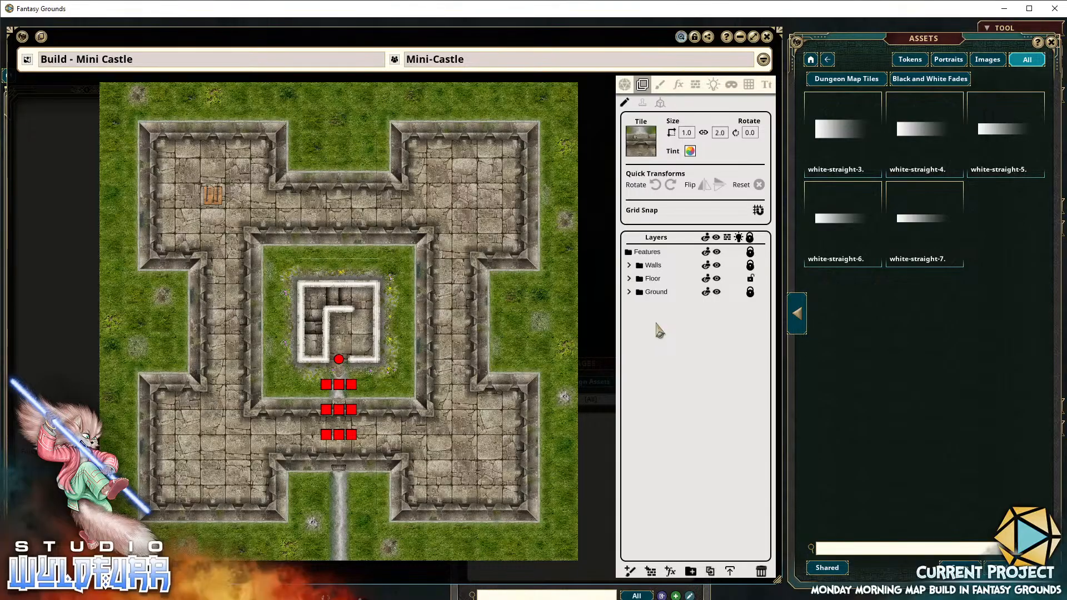
click(594, 338)
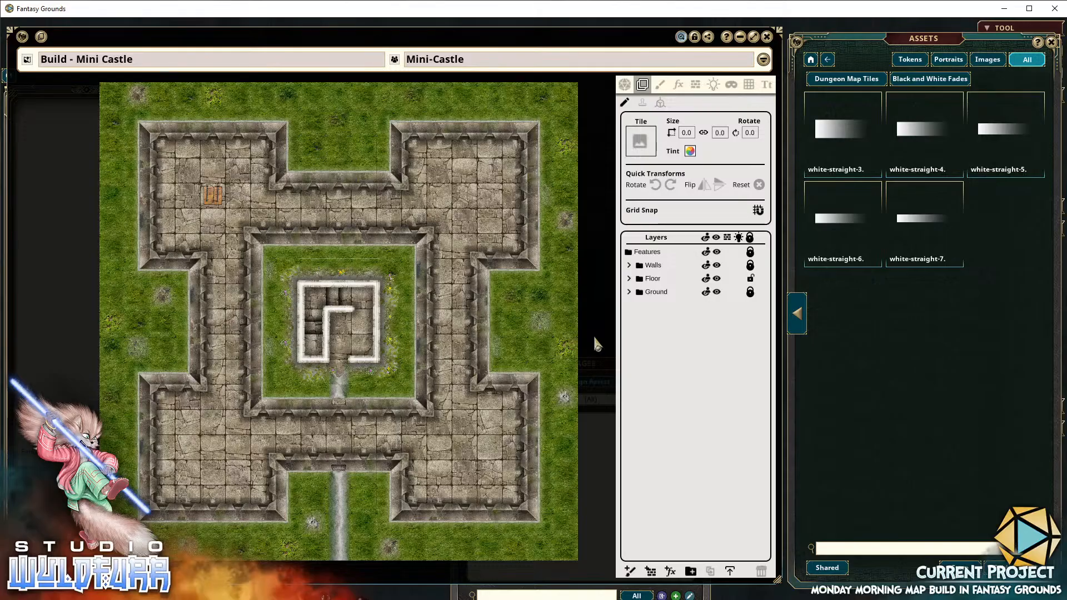
Expand the Ground, Floor, Walls, Grass and Castle Walls layer folders and look through the tiles they contain
click(630, 292)
click(630, 279)
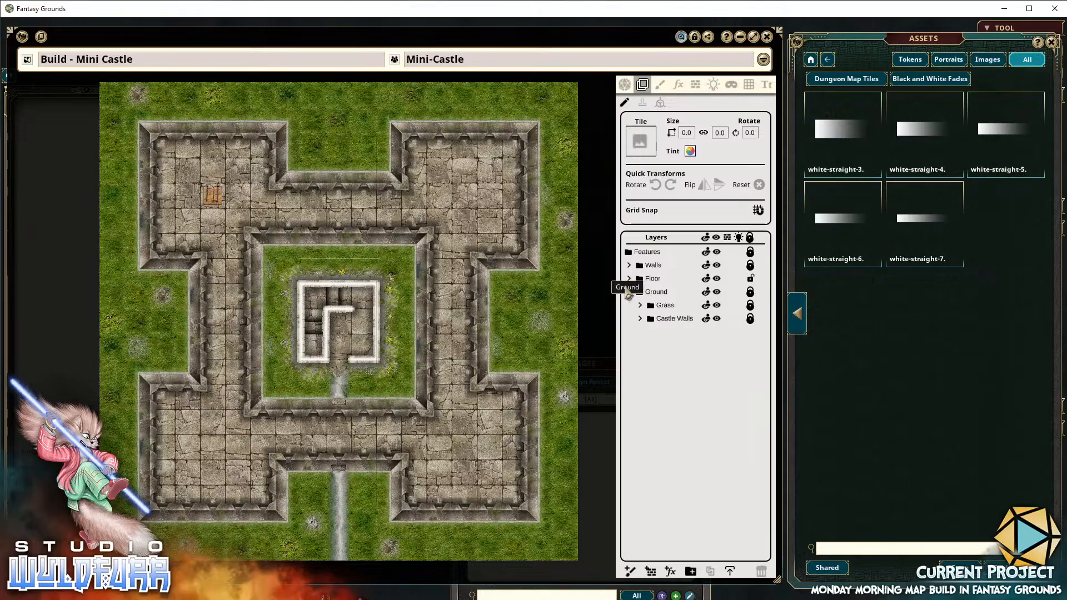
click(629, 266)
scroll(683, 434, down, 3)
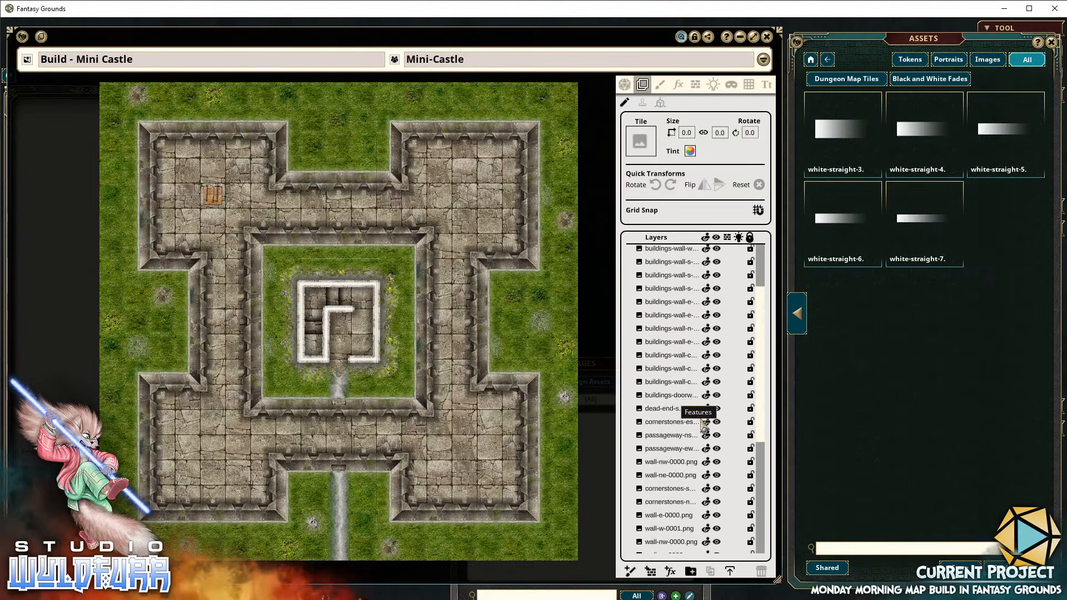
scroll(683, 436, down, 3)
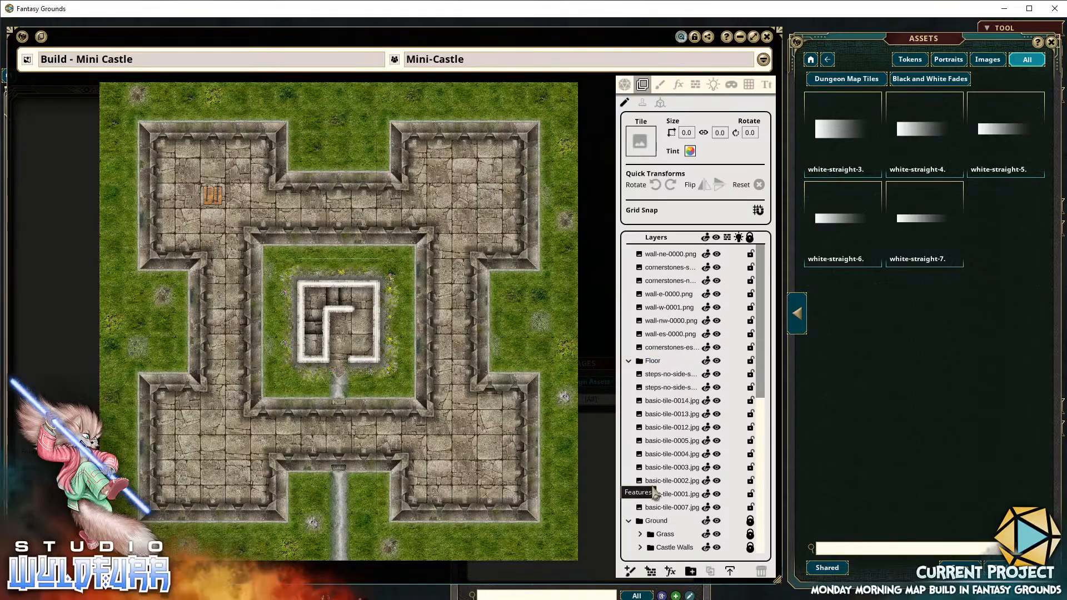
click(641, 535)
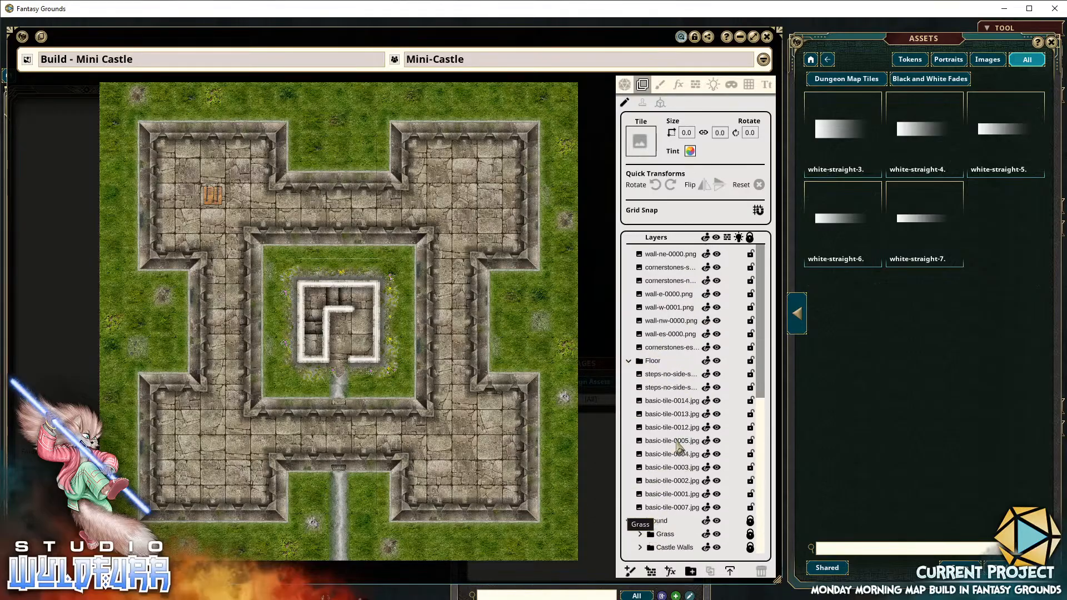
scroll(643, 535, down, 2)
scroll(667, 478, down, 10)
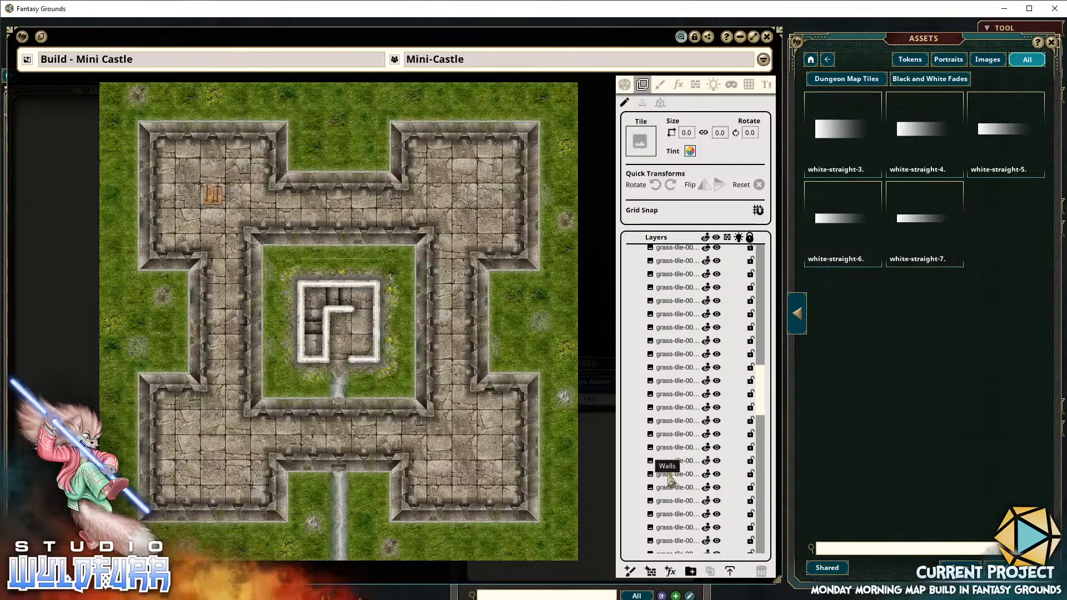
scroll(669, 482, down, 10)
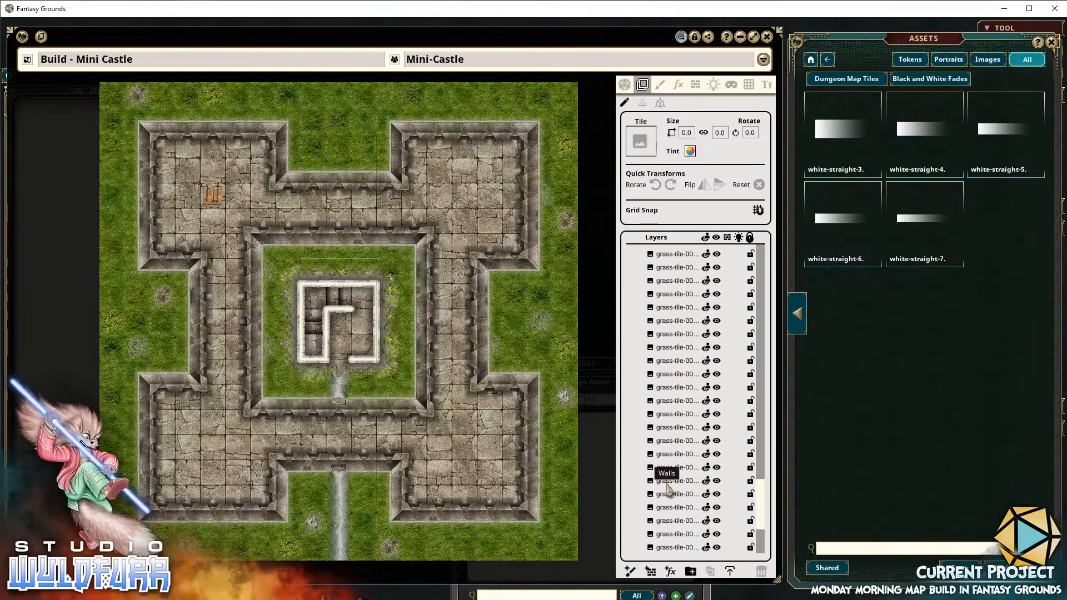
scroll(667, 492, down, 2)
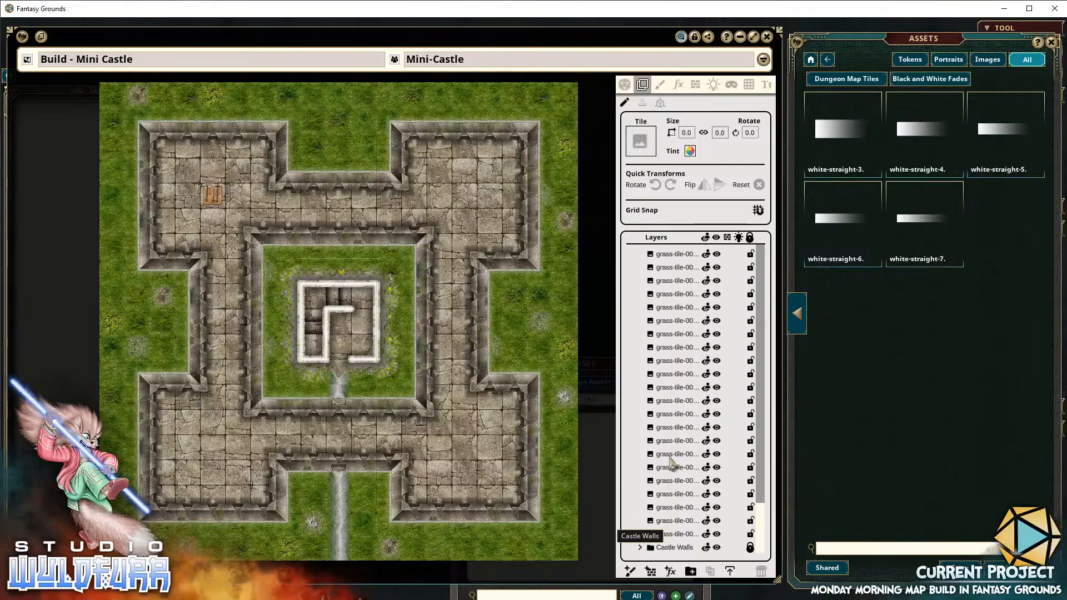
scroll(679, 439, down, 3)
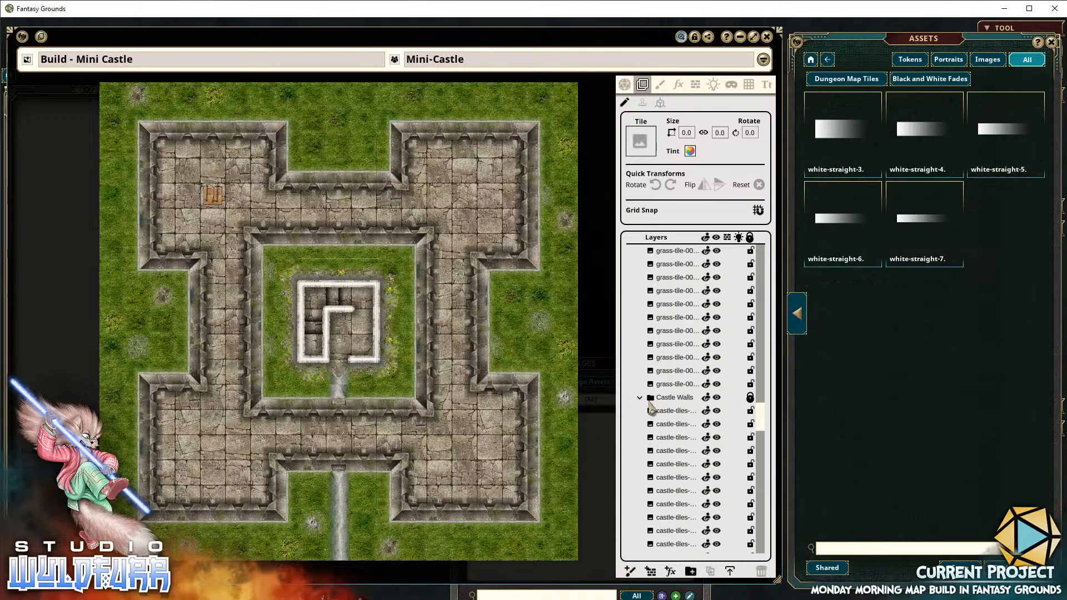
Reset the map's zoom and look over the southern castle wall, its gateway and the outer path
right_click(364, 331)
mouse_move(389, 430)
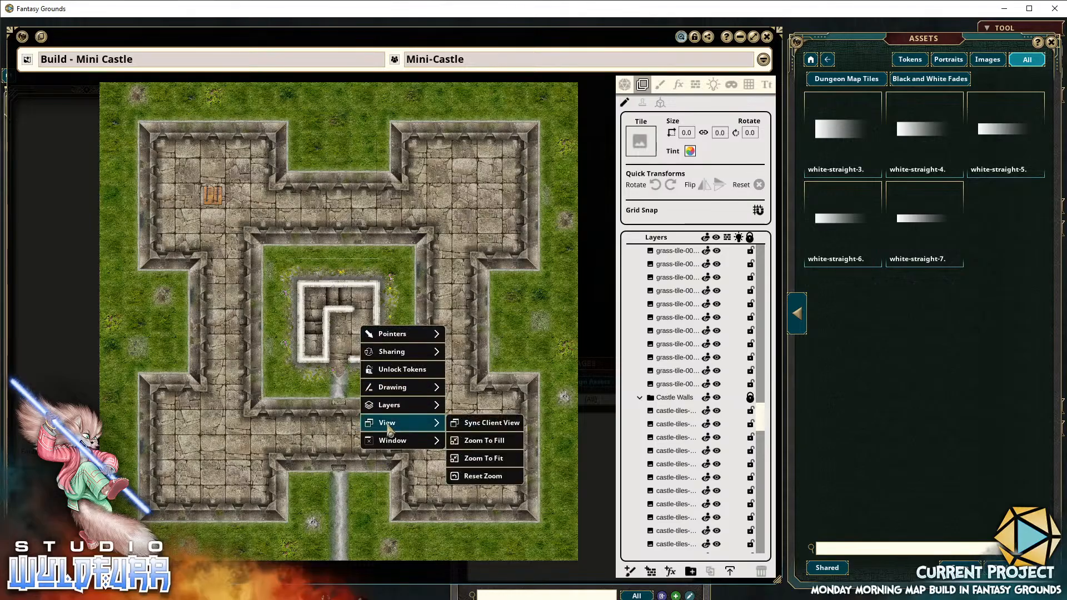
click(492, 479)
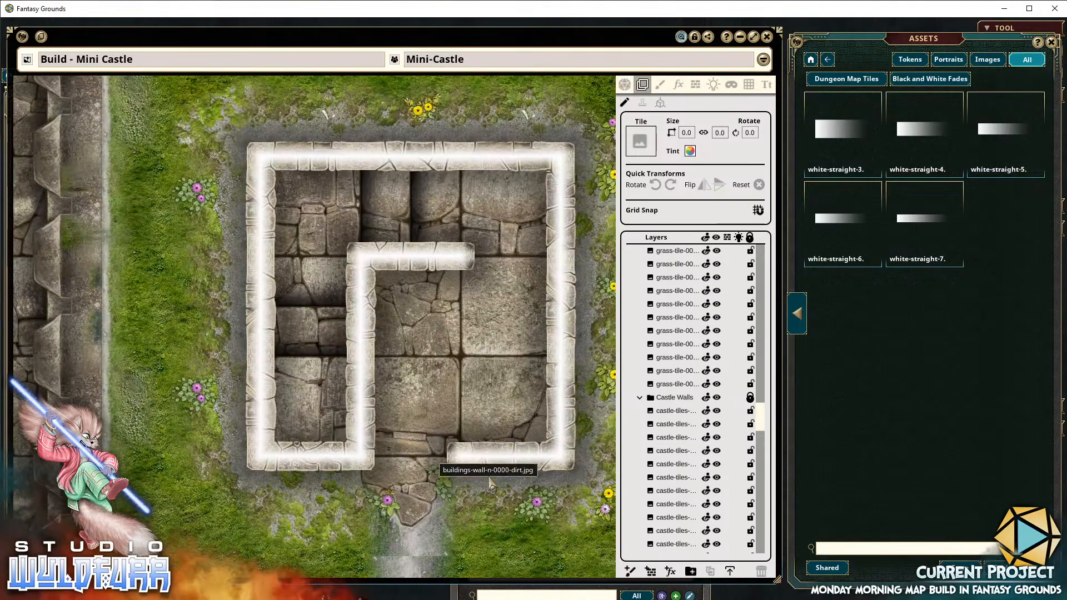
drag(479, 499, 473, 190)
drag(465, 472, 462, 302)
drag(474, 449, 431, 381)
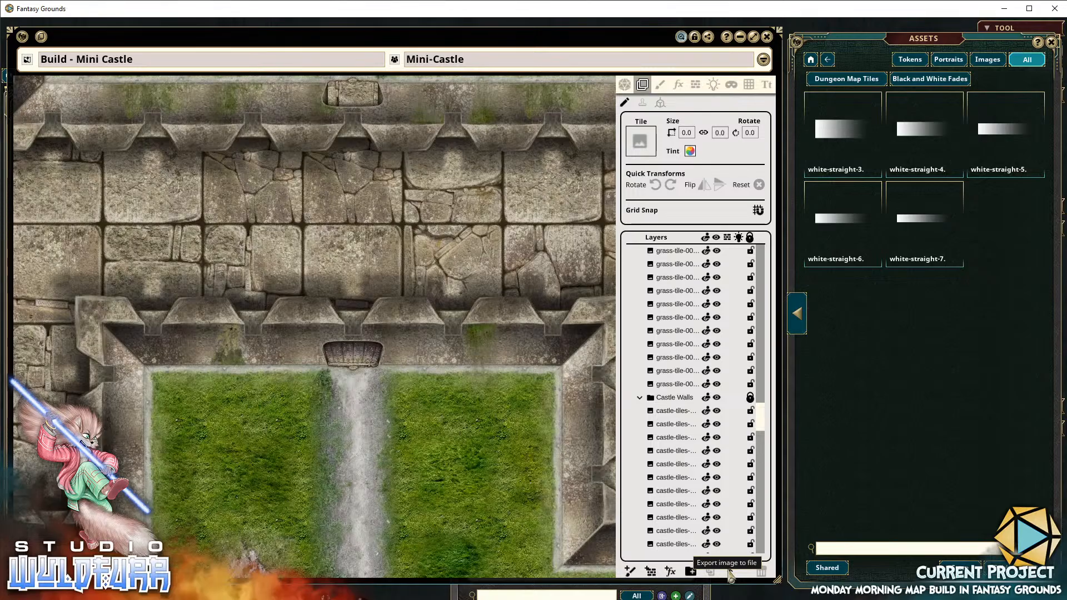
Export the full castle map as the JPEG file Build - Mini Castle.jpg to the Desktop
click(730, 573)
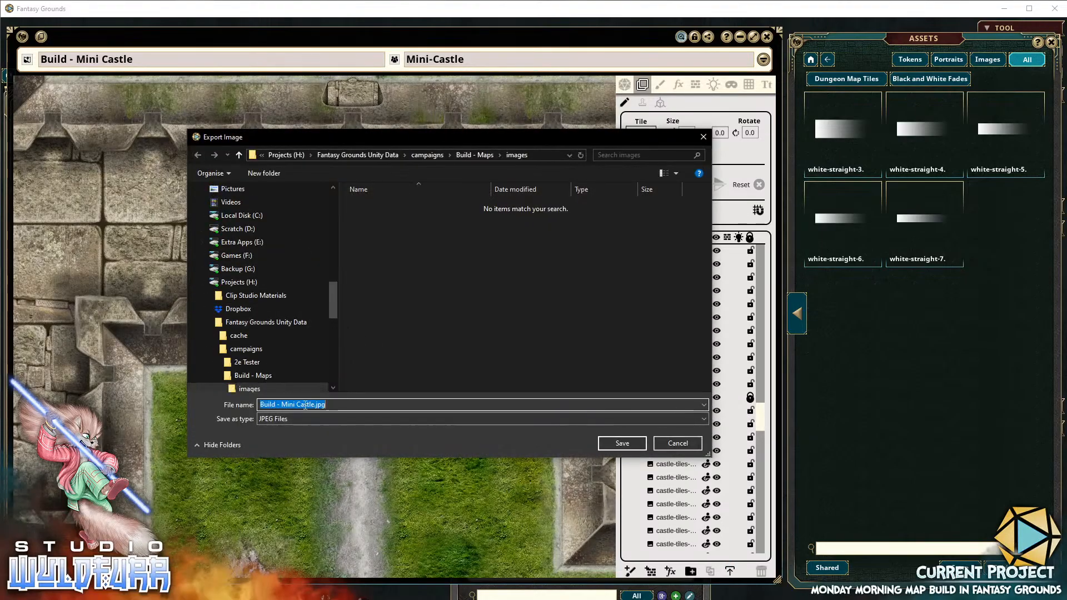
drag(483, 132, 493, 163)
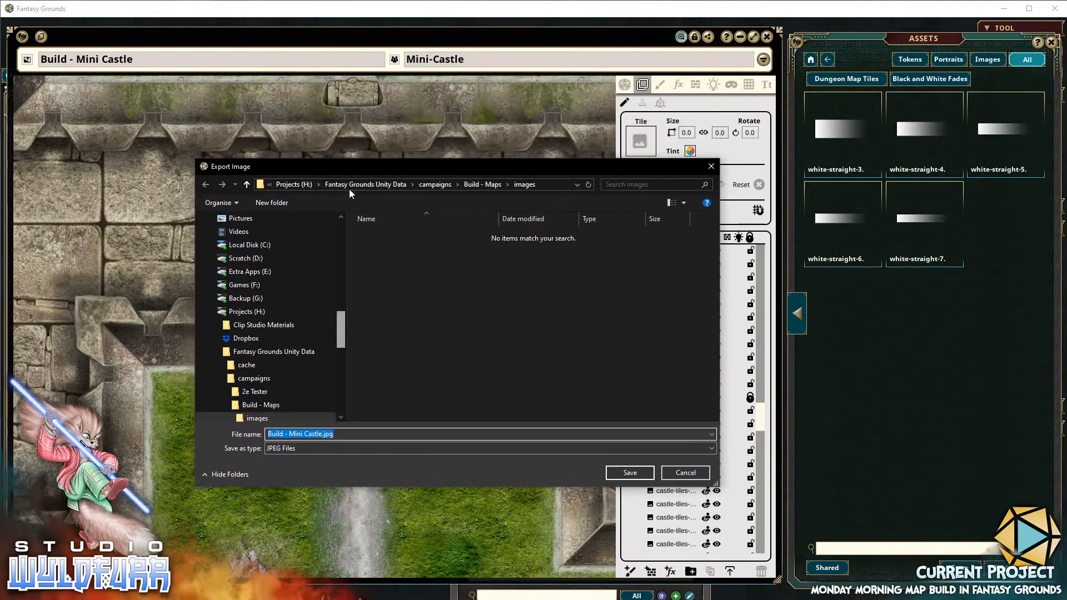
drag(341, 336, 348, 228)
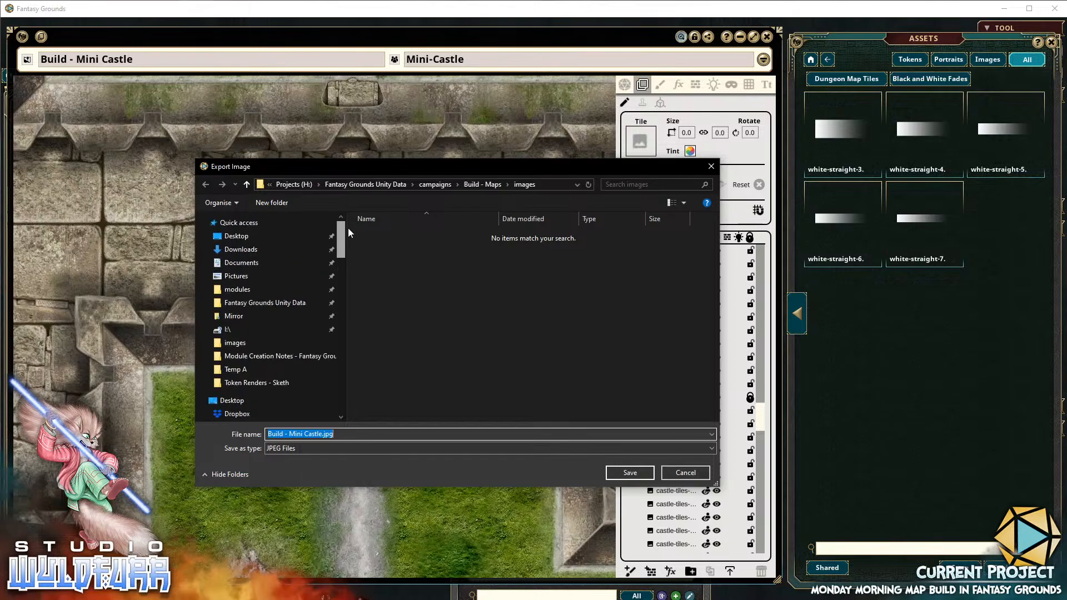
click(261, 241)
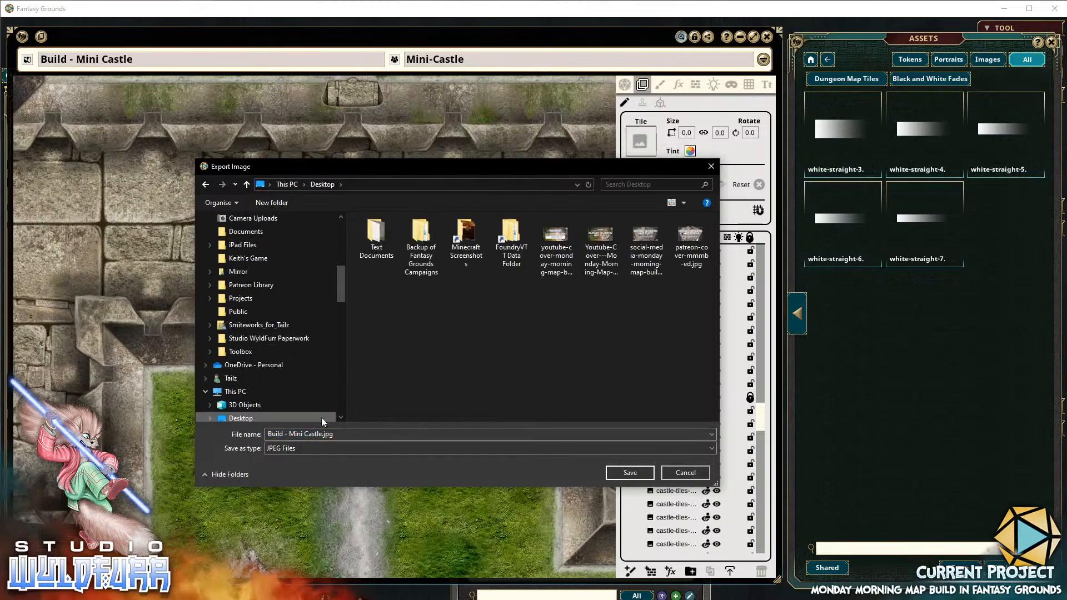
click(272, 435)
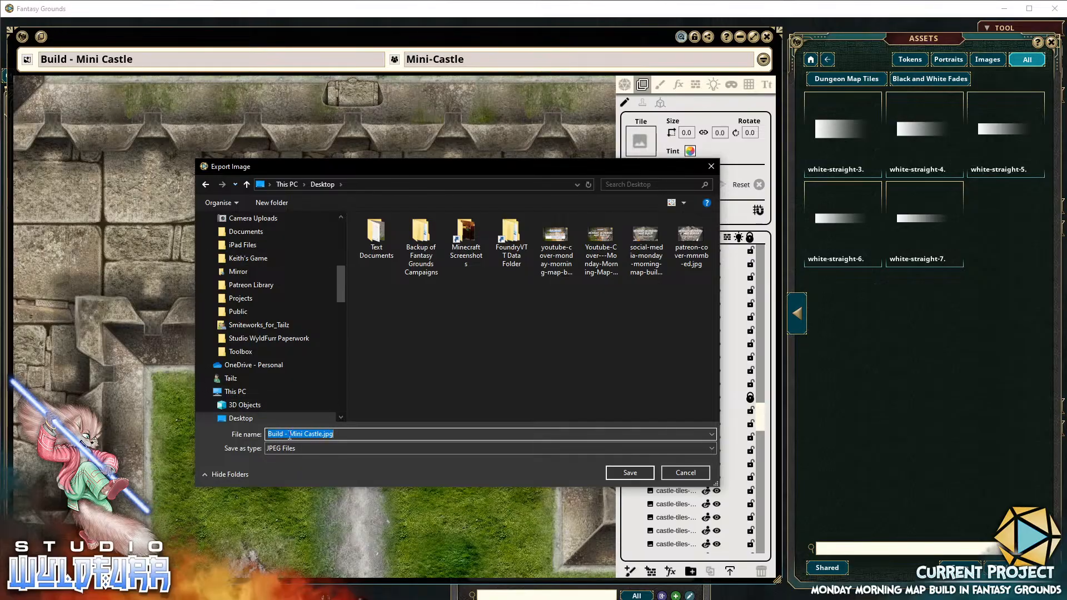
click(625, 473)
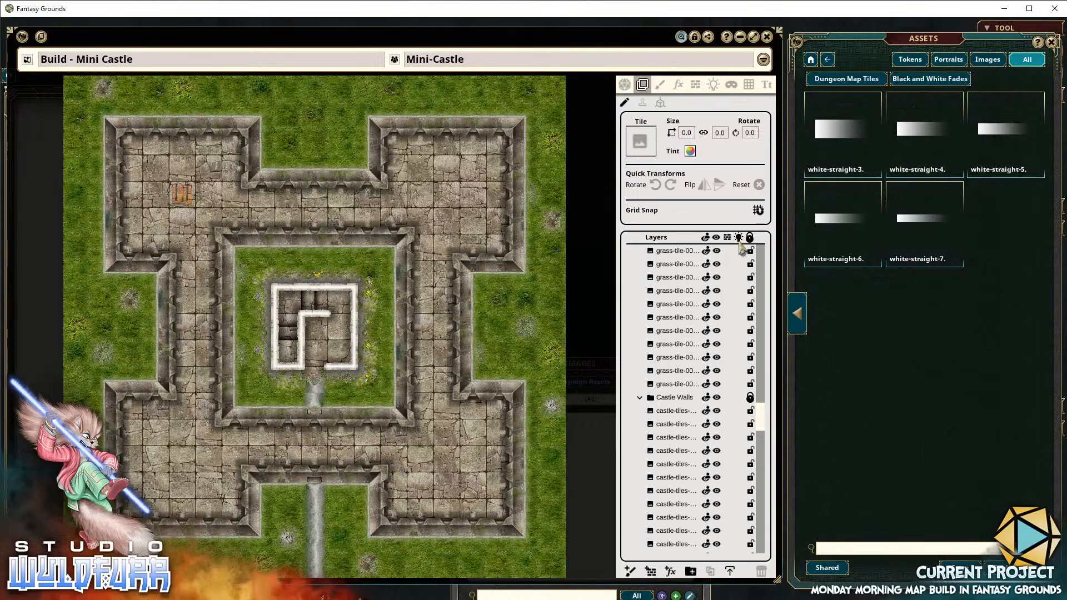
Hide the Castle Walls layer folder and export the map to the Desktop as Build - Mini Castle 2.jpg
click(716, 398)
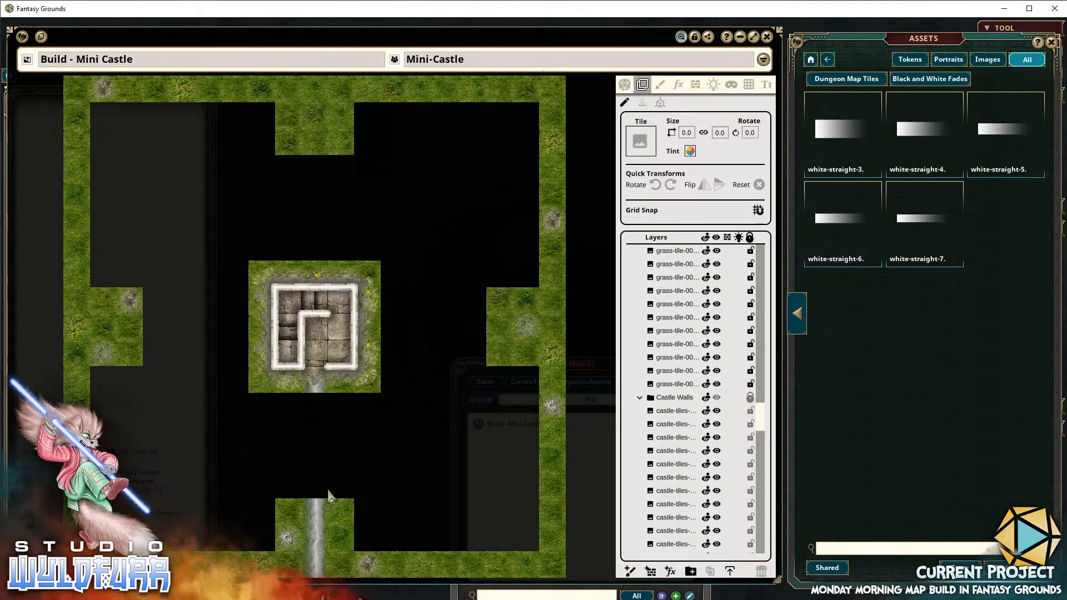
click(731, 572)
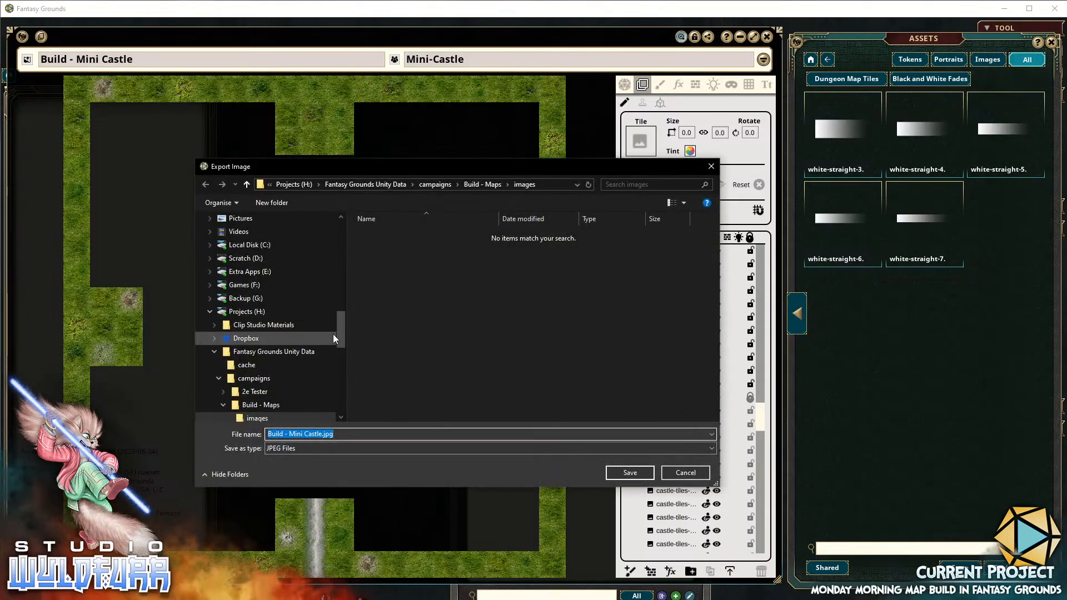
scroll(340, 324, up, 8)
click(234, 236)
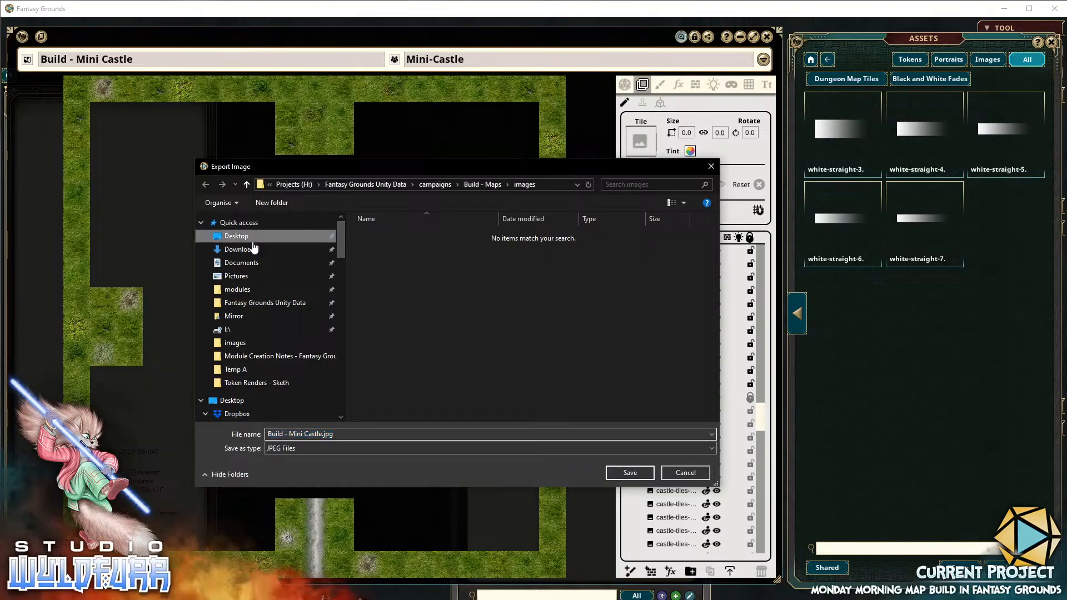
key(End)
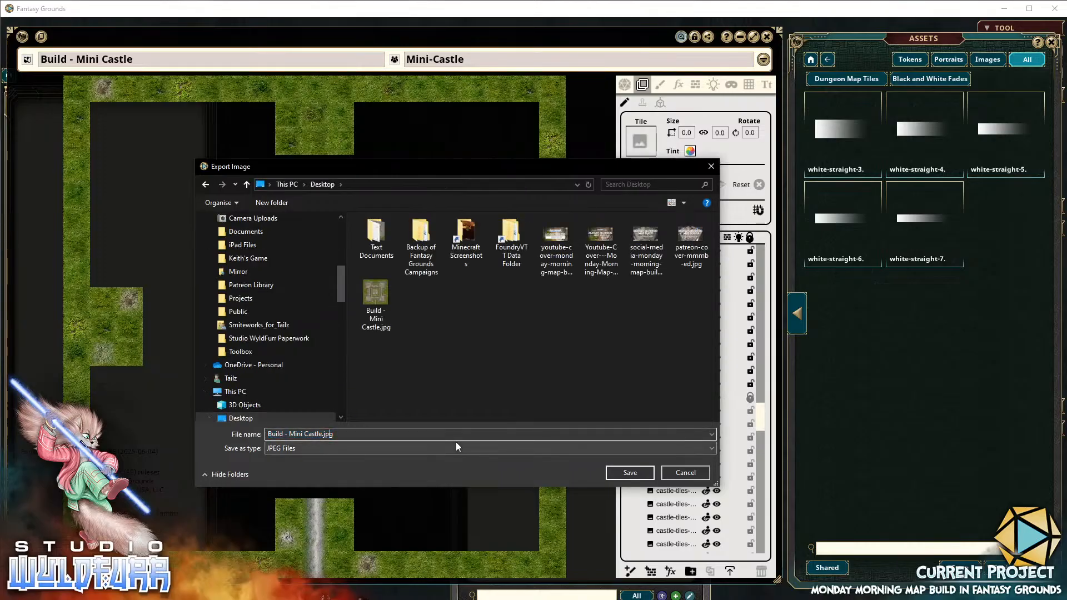
key(Left)
key(Left)
key(Left)
key(Left)
text(2)
key(Return)
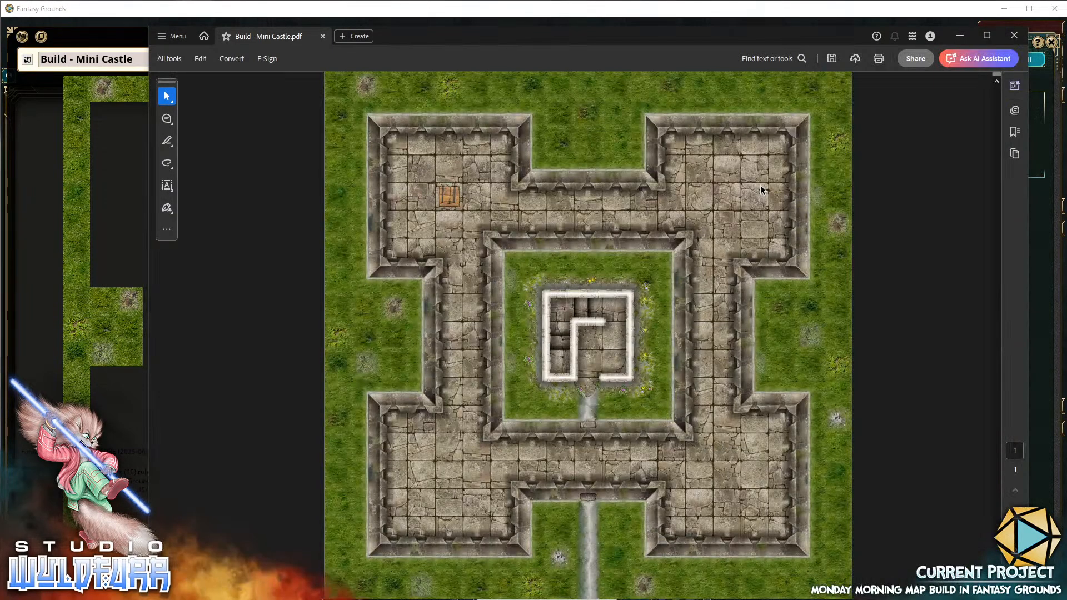
Inspect both exported castle images in their viewers, close the second one, and return to Fantasy Grounds
drag(572, 36, 522, 38)
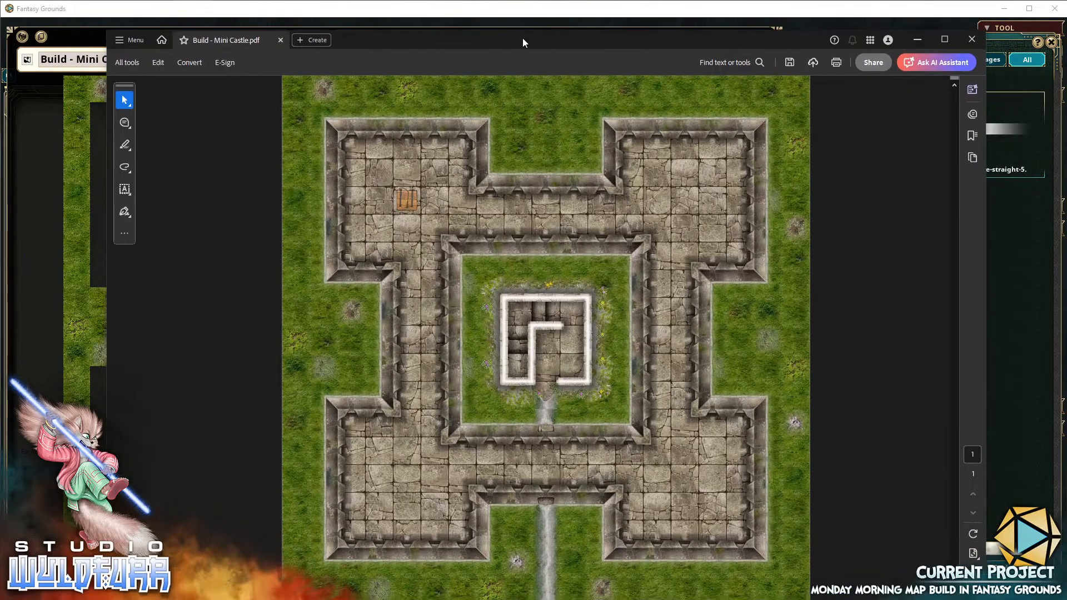
click(946, 40)
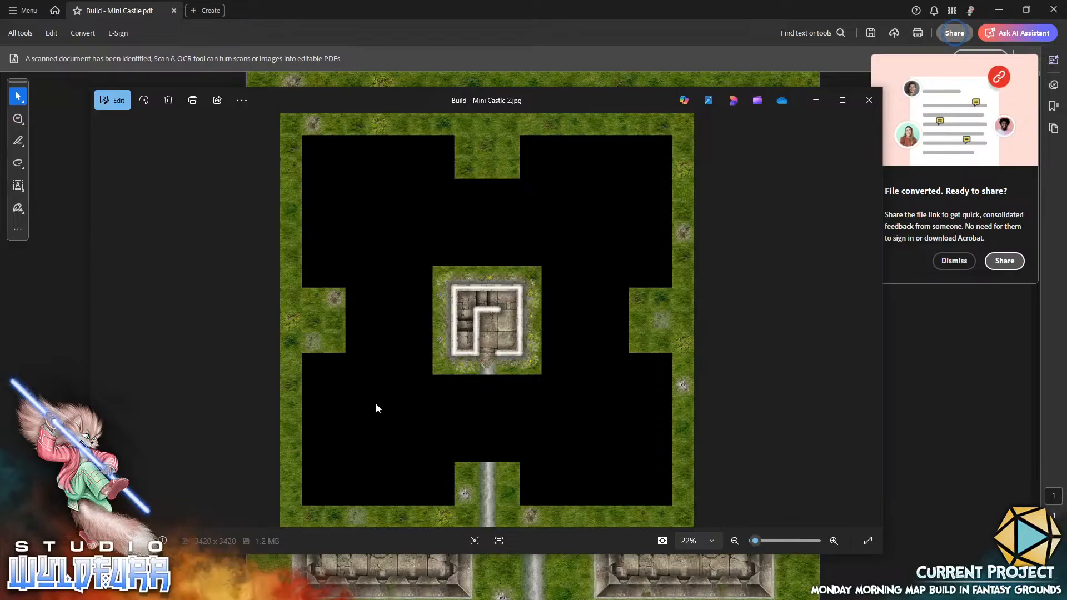
click(869, 100)
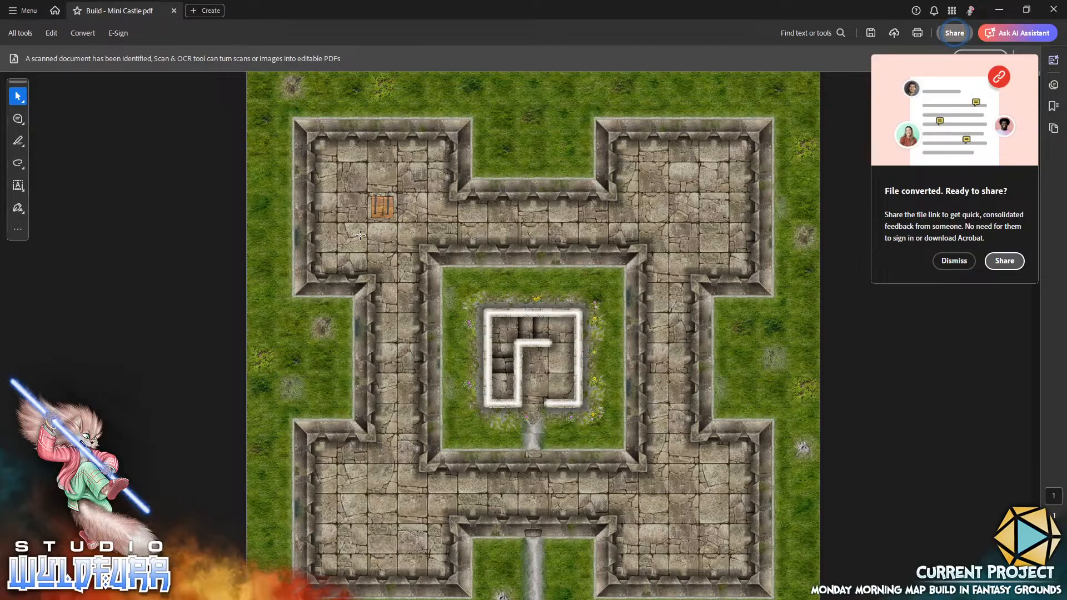
click(479, 597)
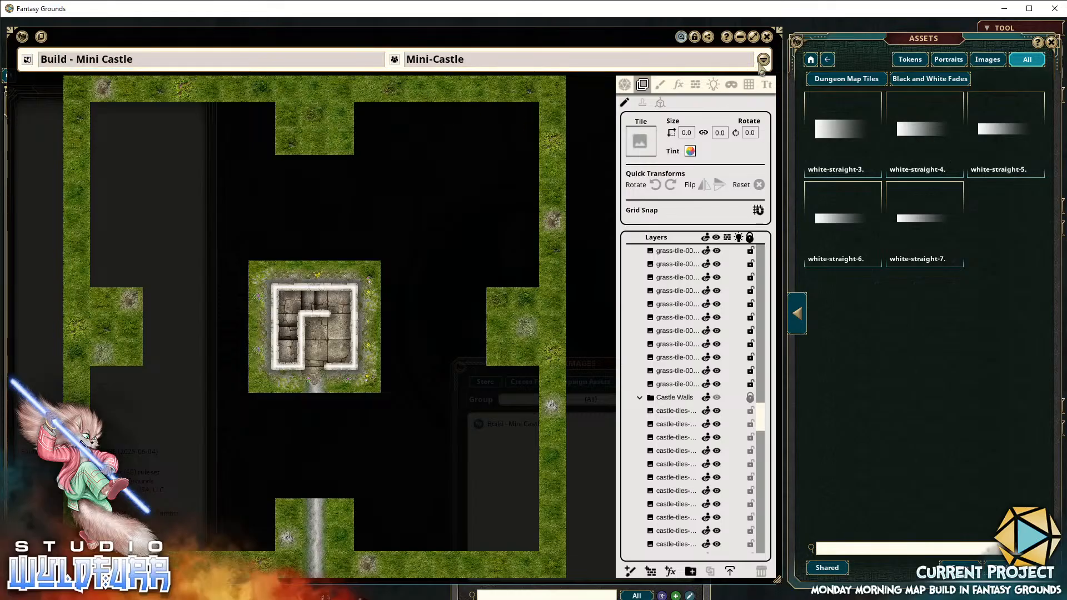
Close and reopen the Build - Mini Castle map, and make the Castle Walls layer folder visible again
click(767, 37)
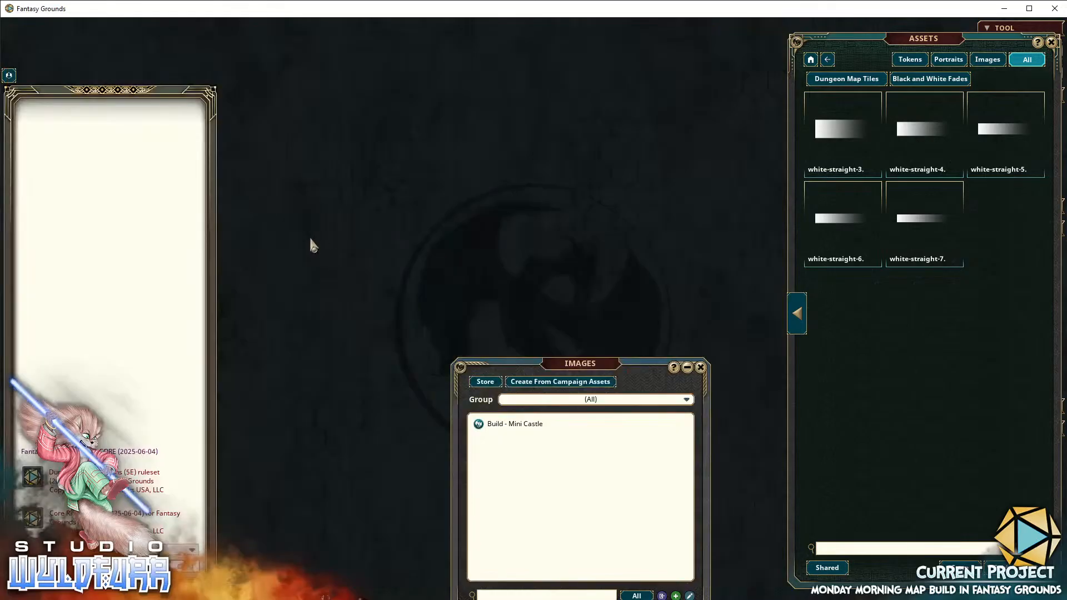
click(515, 425)
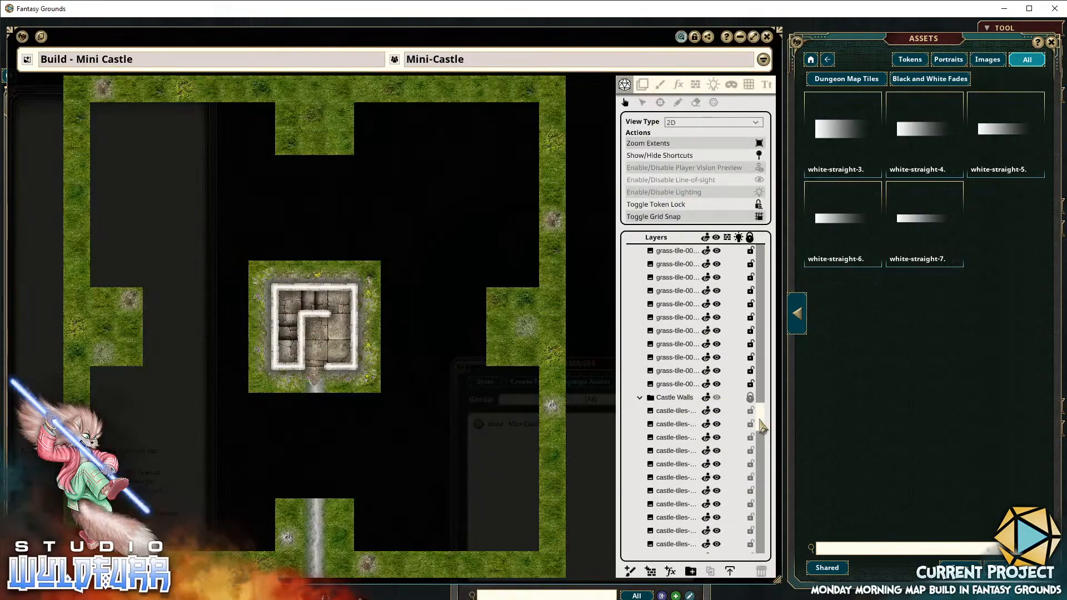
click(717, 397)
Collapse the Walls, Floor and Ground layer folders and close the castle map
drag(761, 412, 762, 248)
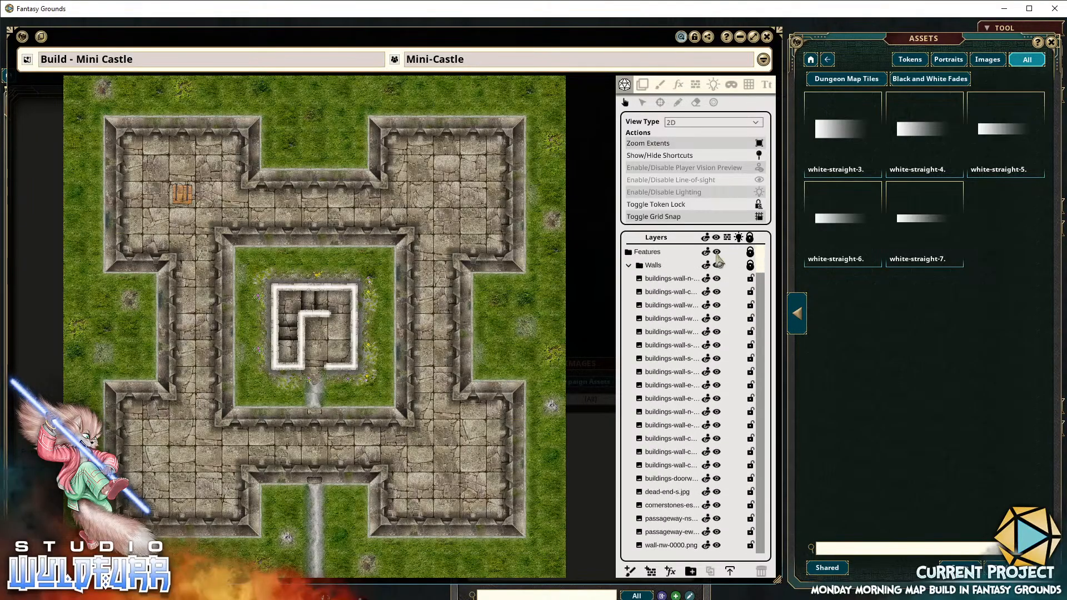
click(629, 265)
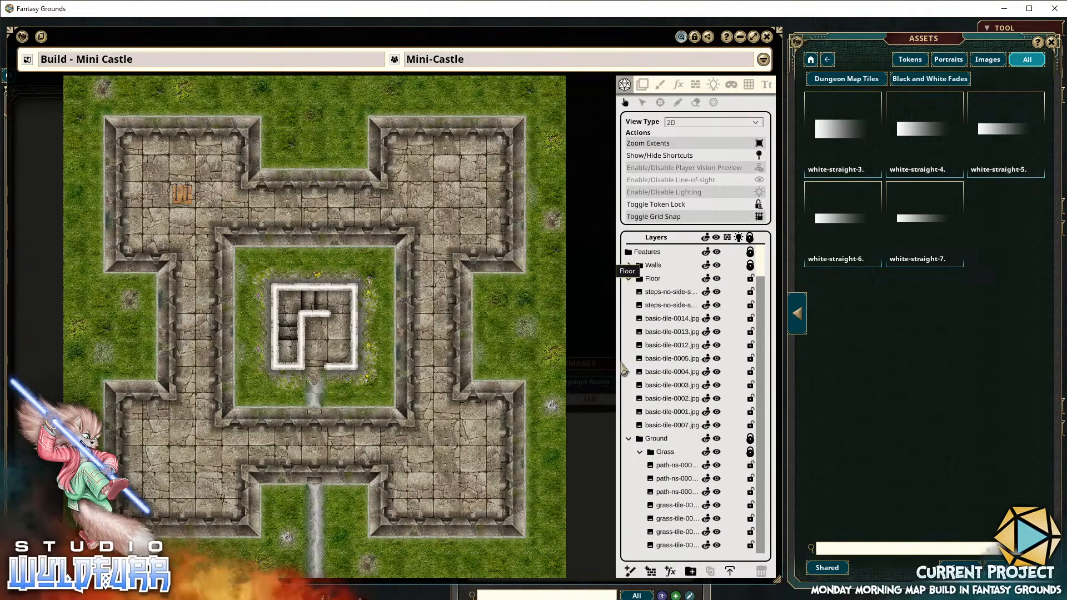
click(629, 279)
click(629, 293)
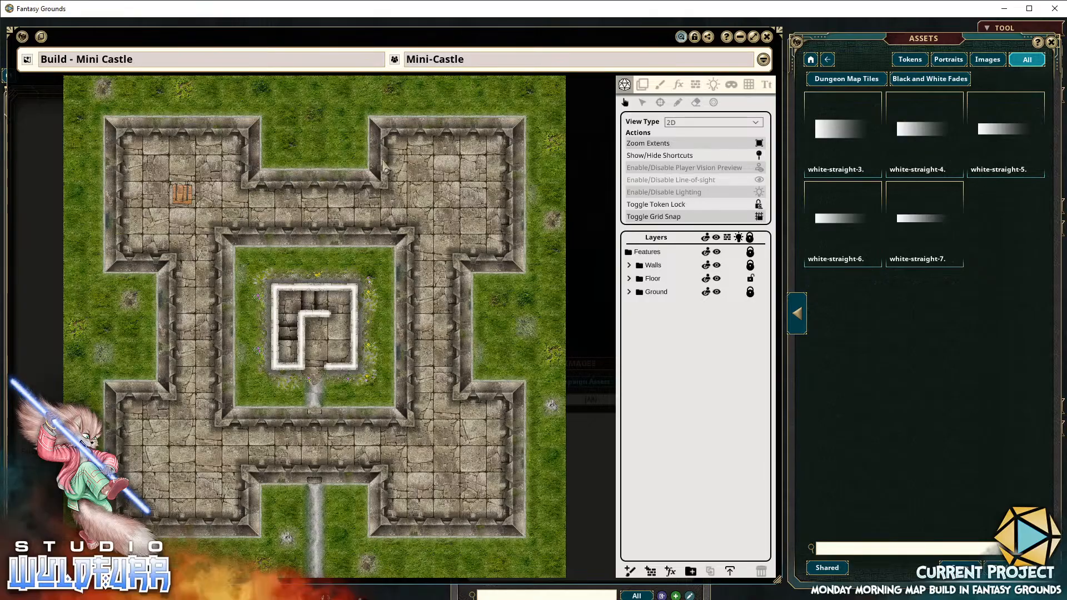
click(767, 37)
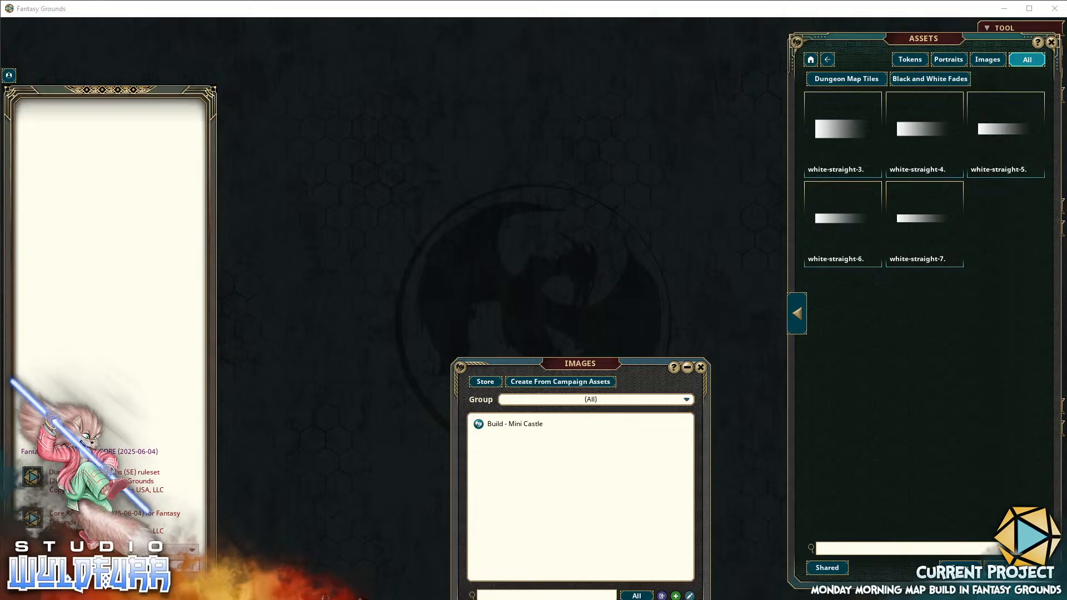
In File Explorer, open the images folder of the Build - Maps campaign within Fantasy Grounds Unity Data
drag(1066, 111, 603, 70)
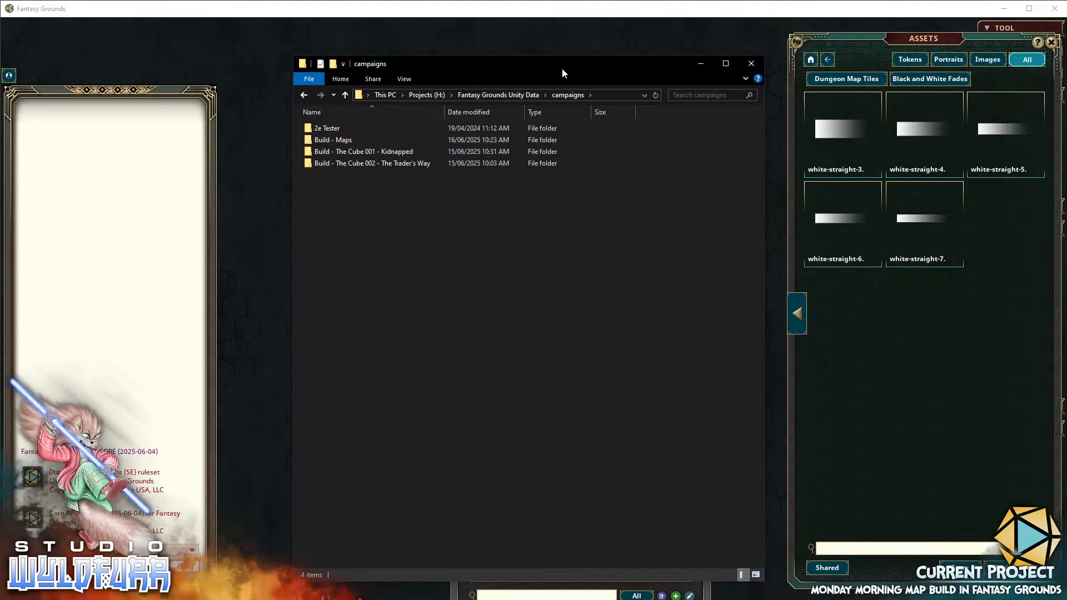
click(498, 95)
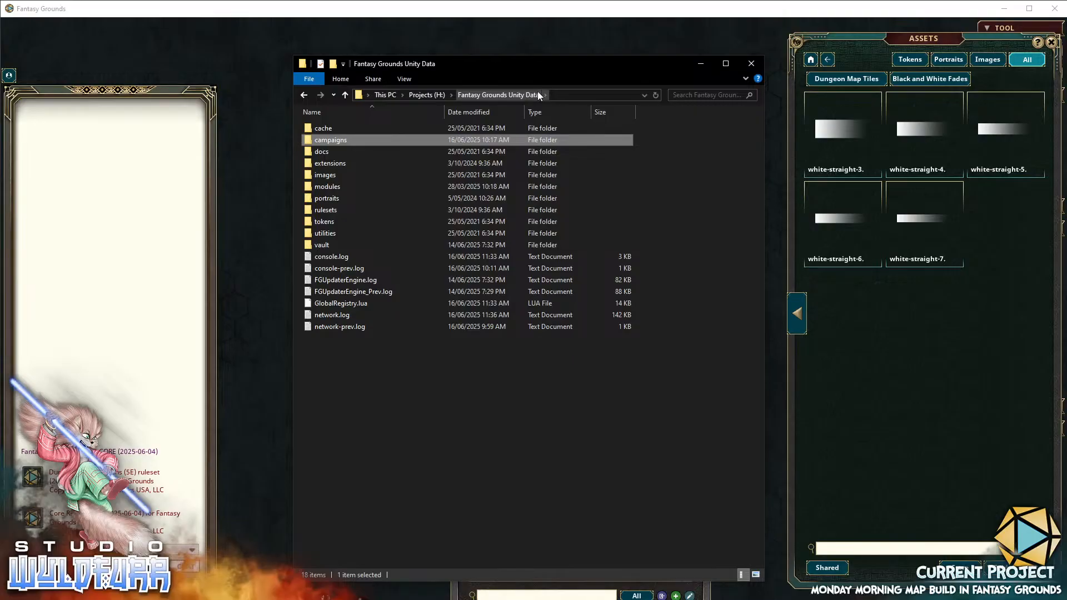
double_click(334, 142)
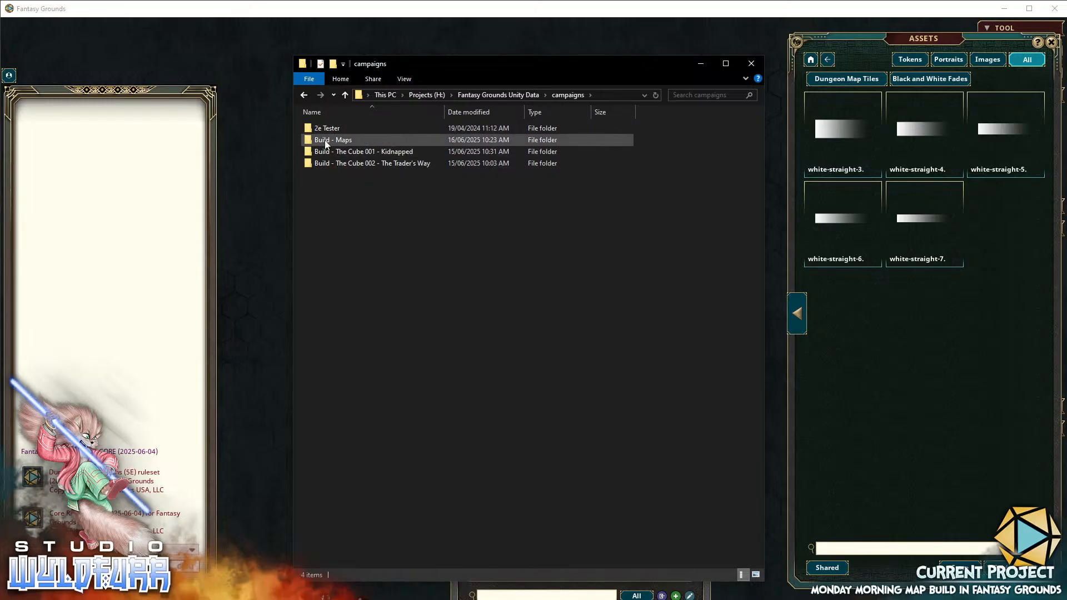
click(326, 144)
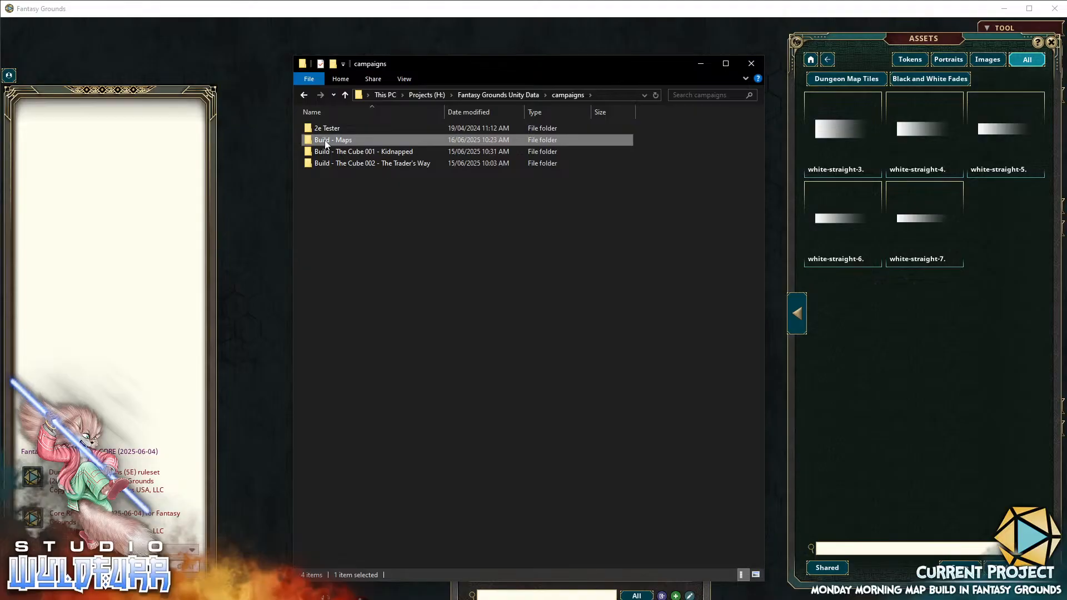
double_click(326, 141)
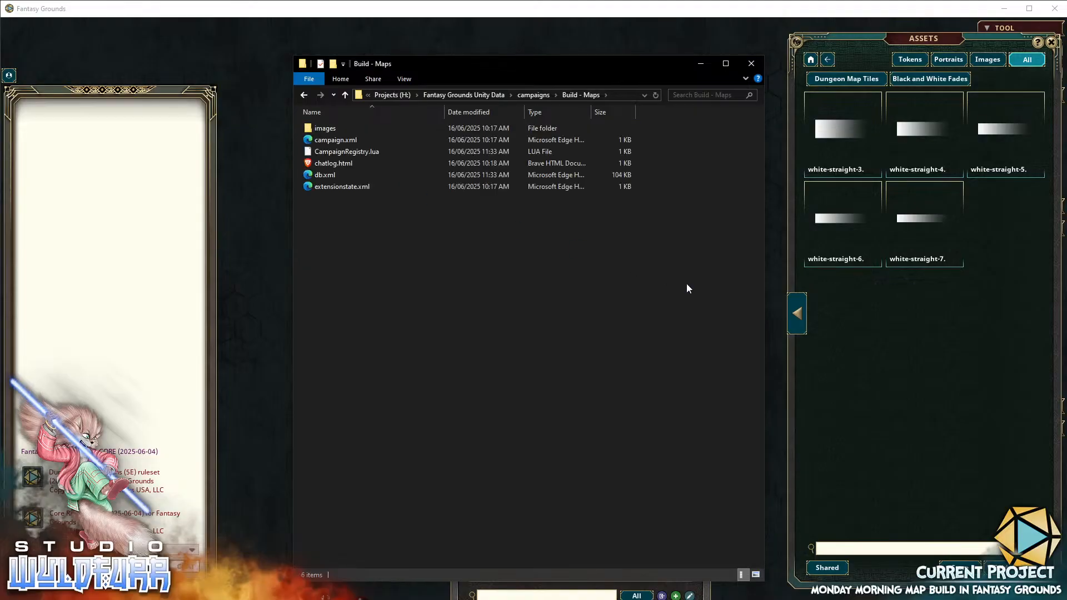
double_click(321, 130)
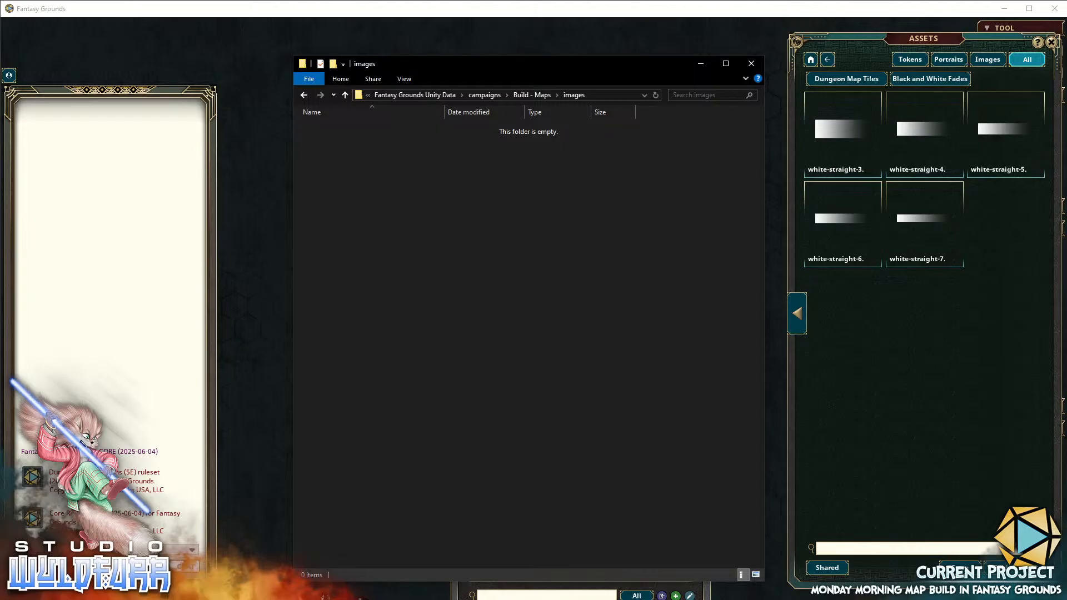
Move the exported Build - Mini Castle.jpg into the campaign's images folder and close the folder window
right_click(285, 599)
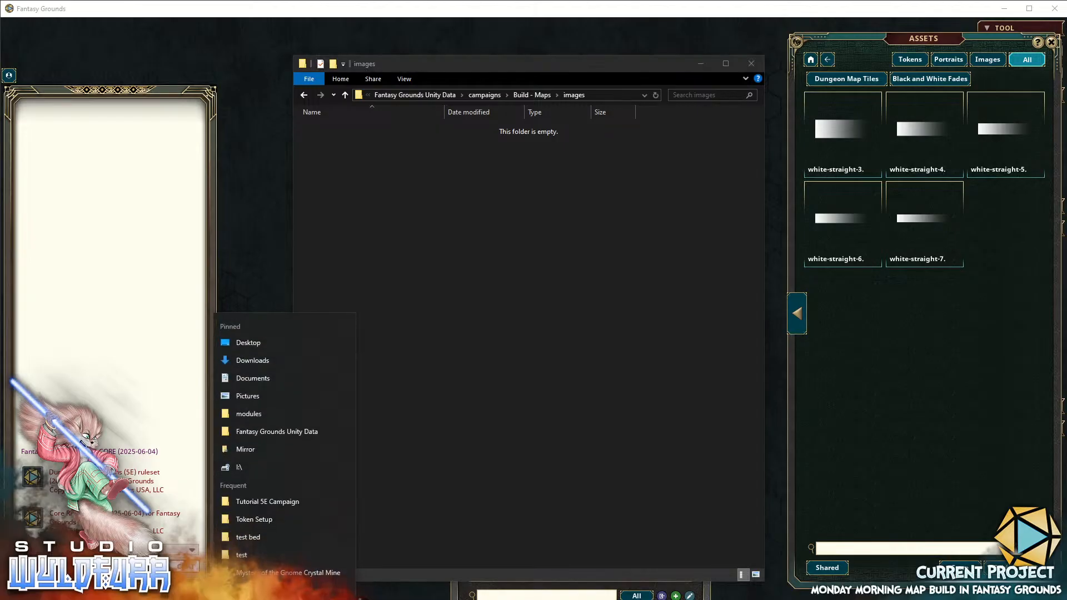
click(625, 193)
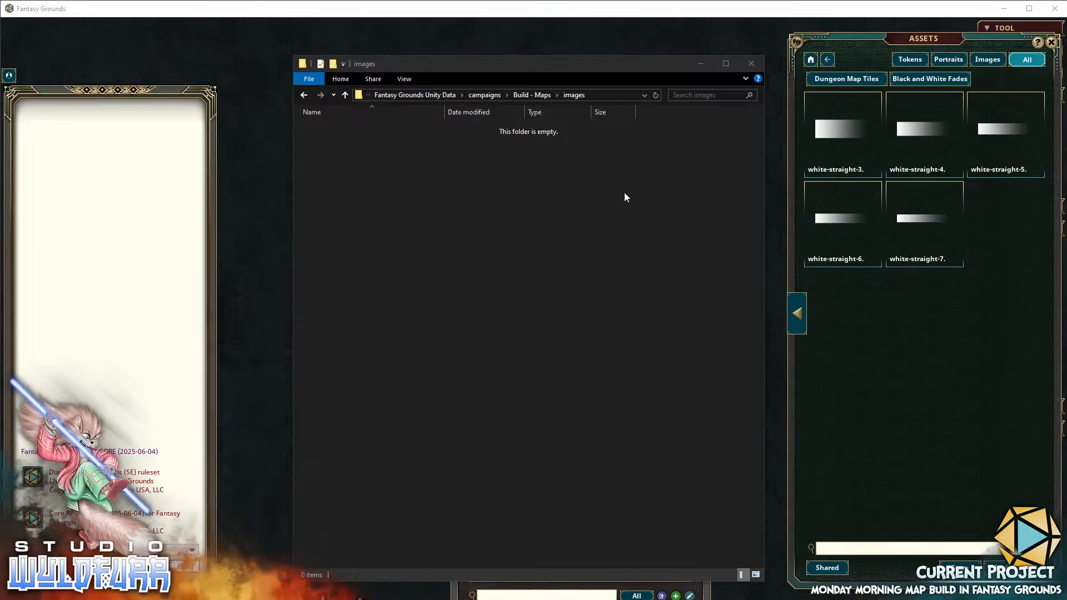
key(super+e)
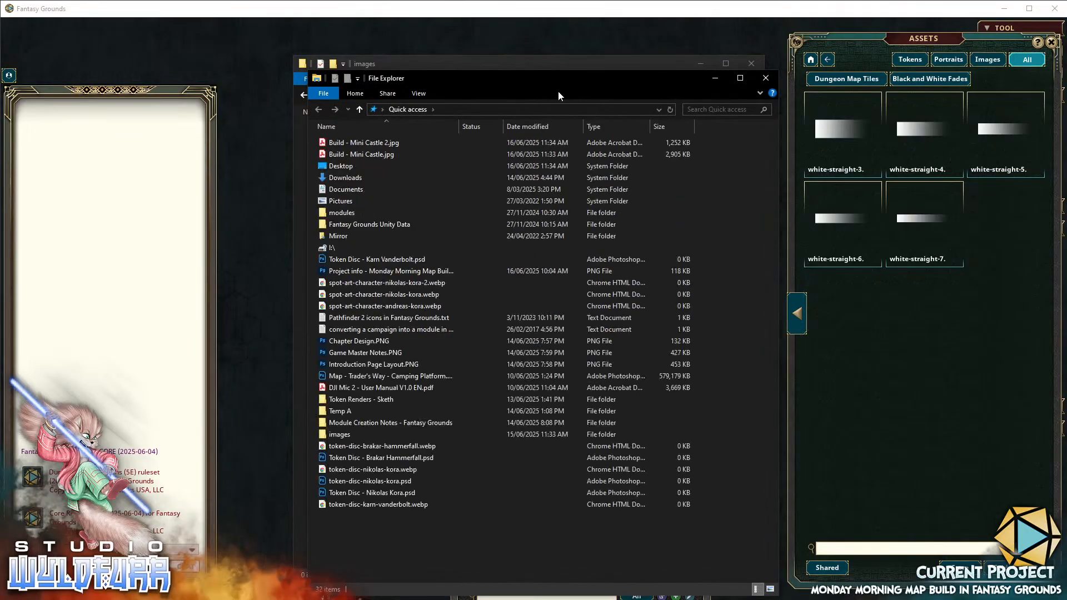
drag(558, 92, 1066, 95)
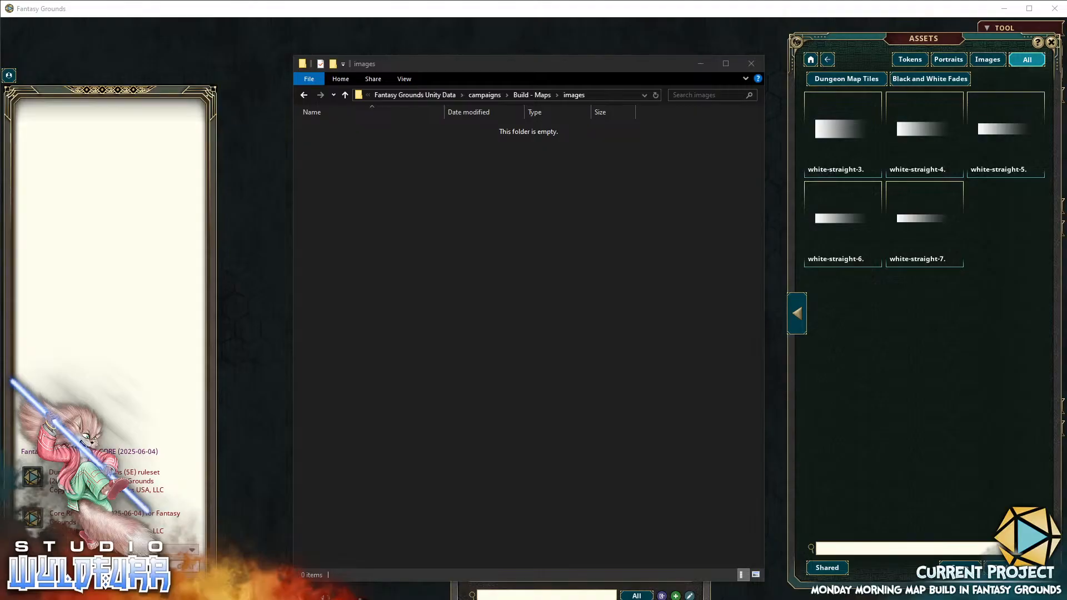
drag(578, 167, 438, 201)
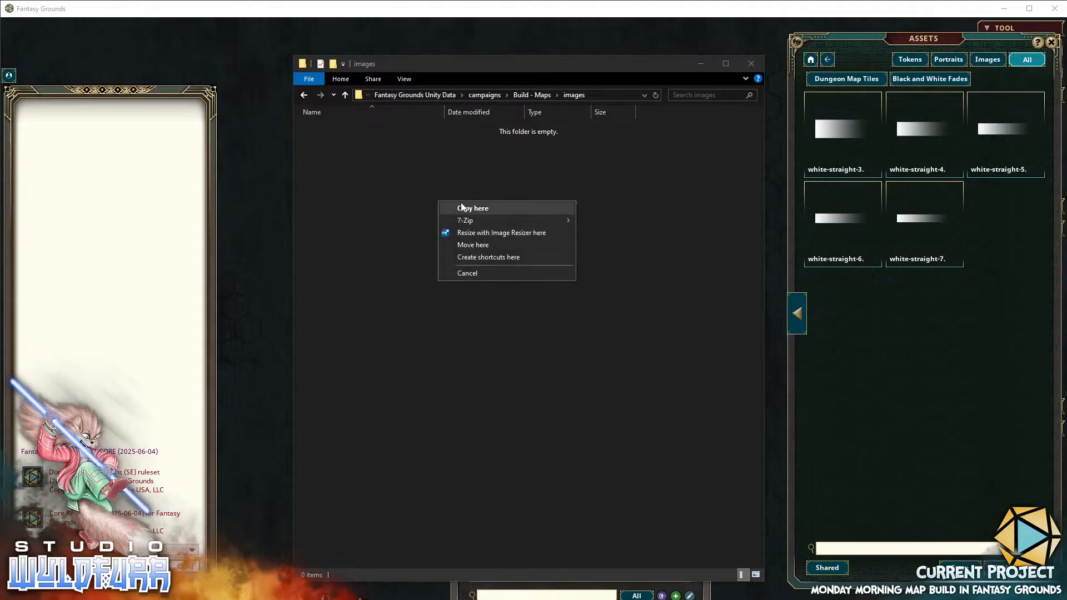
click(461, 245)
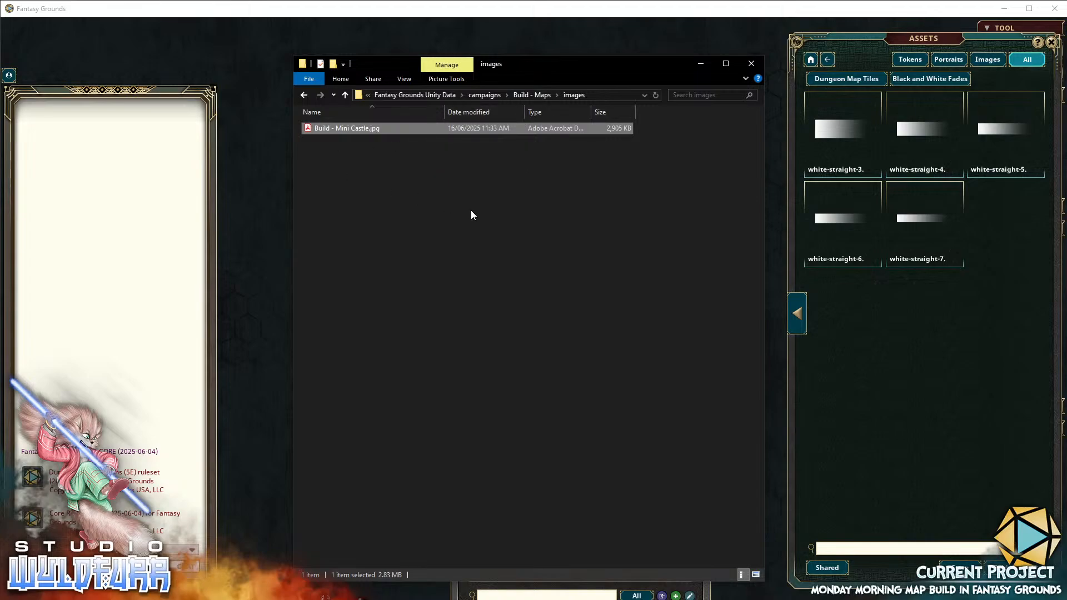
click(751, 63)
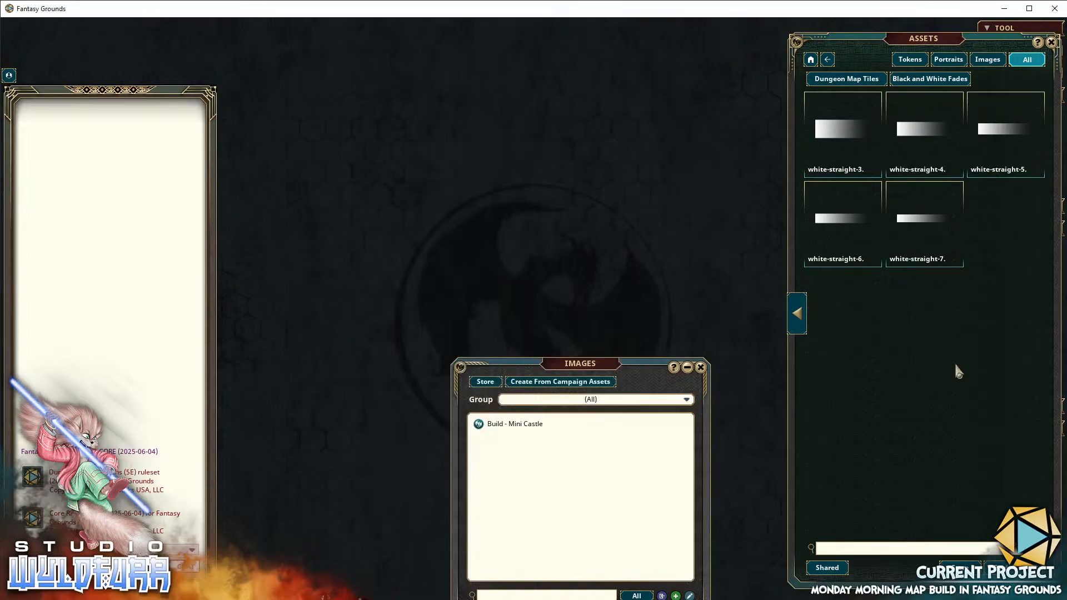
Refresh the asset list and preview Build - Mini Castle.jpg from its Campaign folder
click(810, 60)
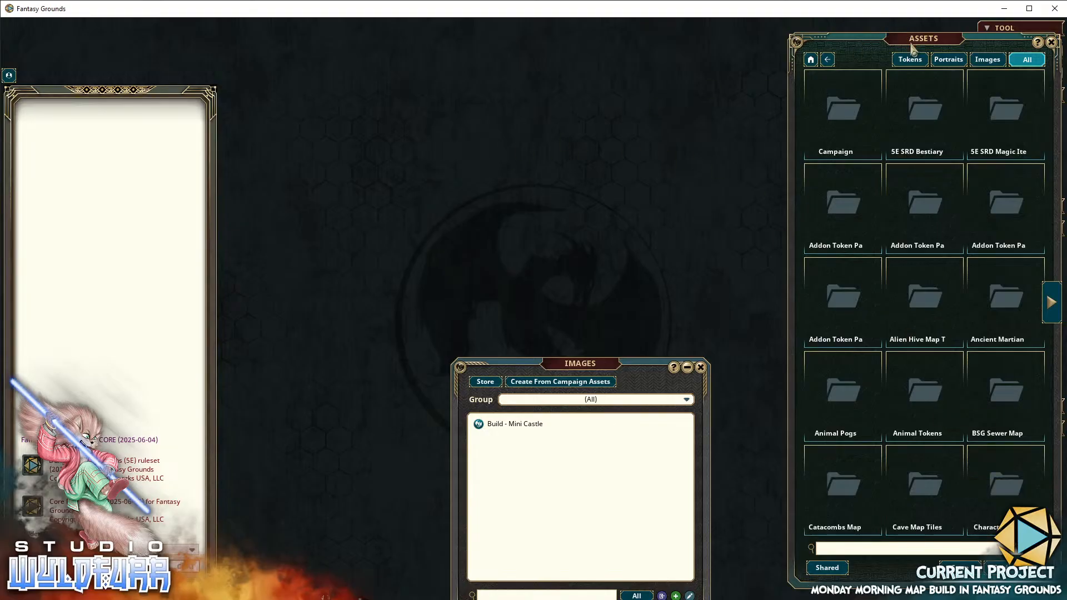
drag(917, 39, 893, 39)
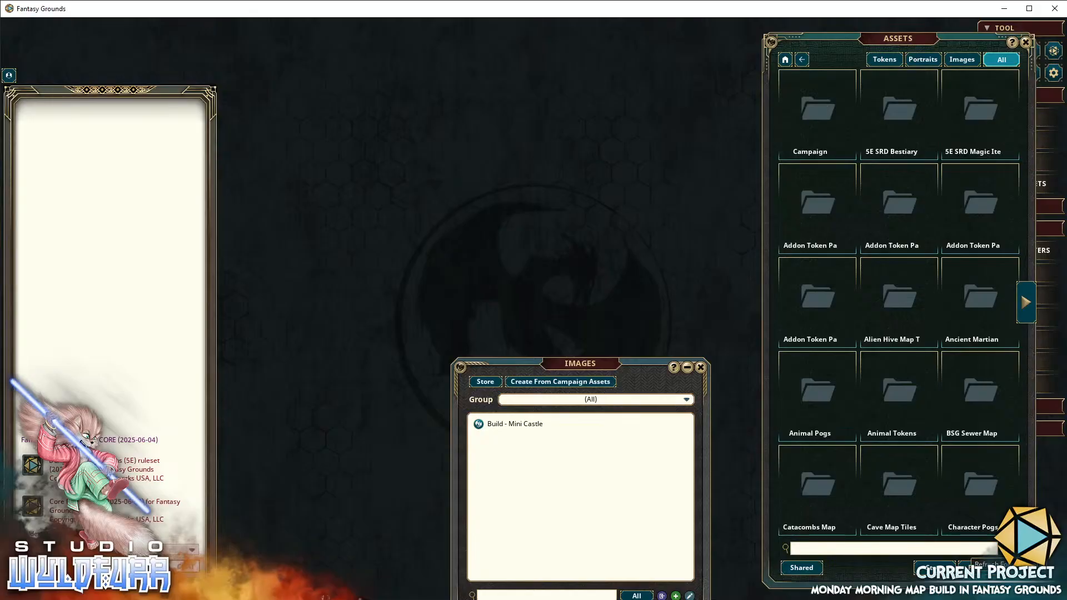
click(1009, 570)
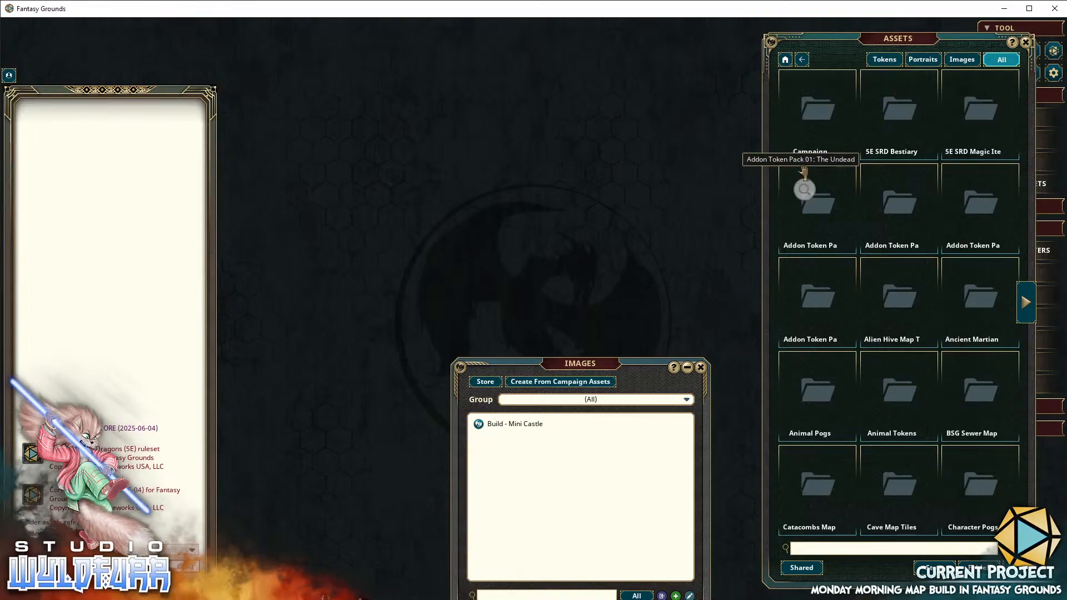
click(822, 113)
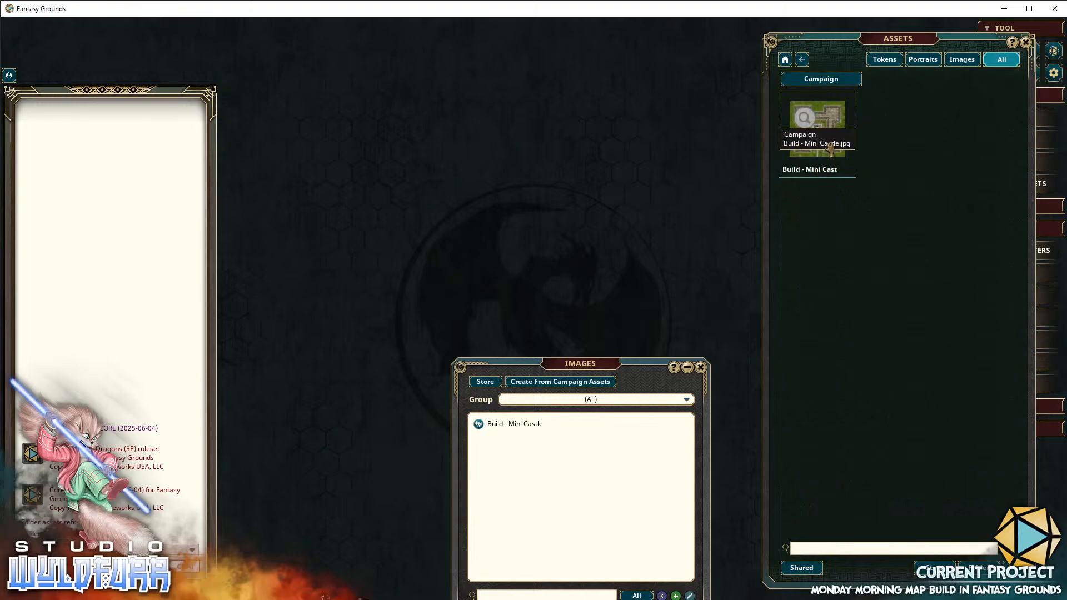
click(817, 128)
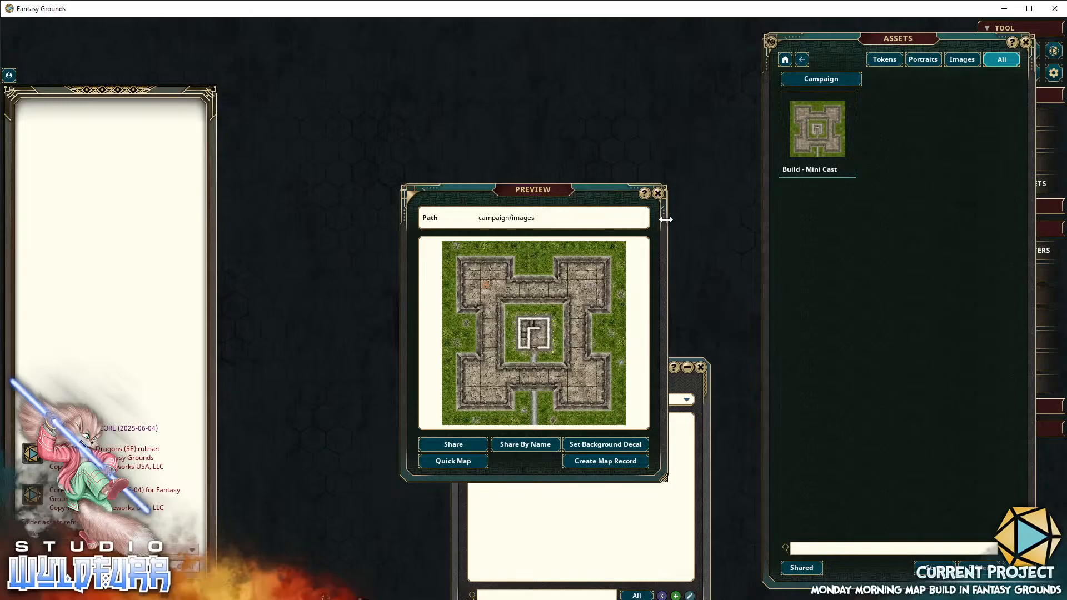
click(658, 193)
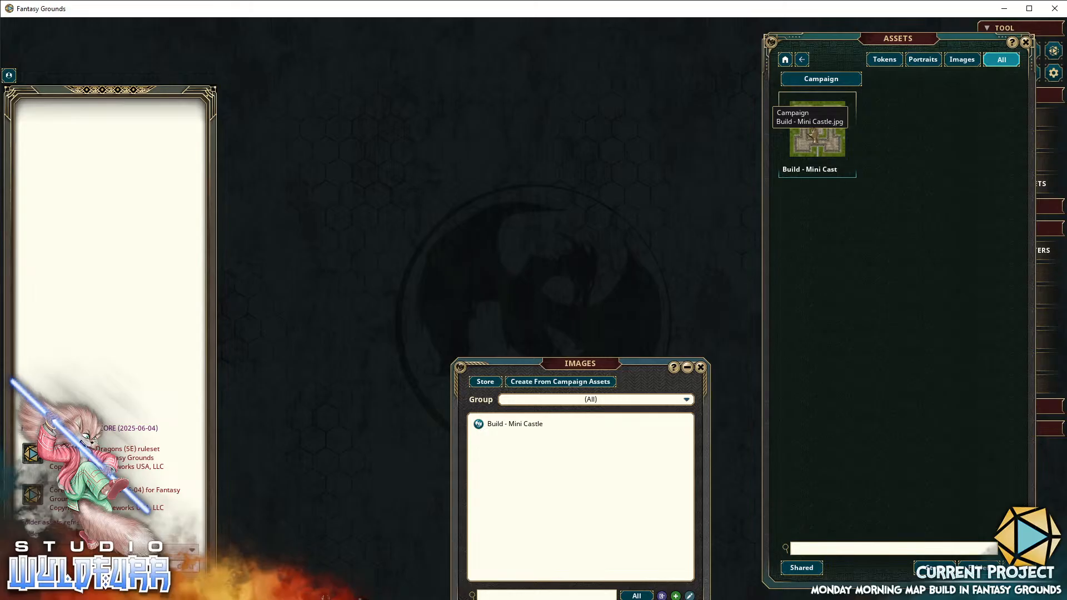
Try to add Build - Mini Castle.jpg from the campaign assets to the Images list as a new record
drag(813, 134, 608, 484)
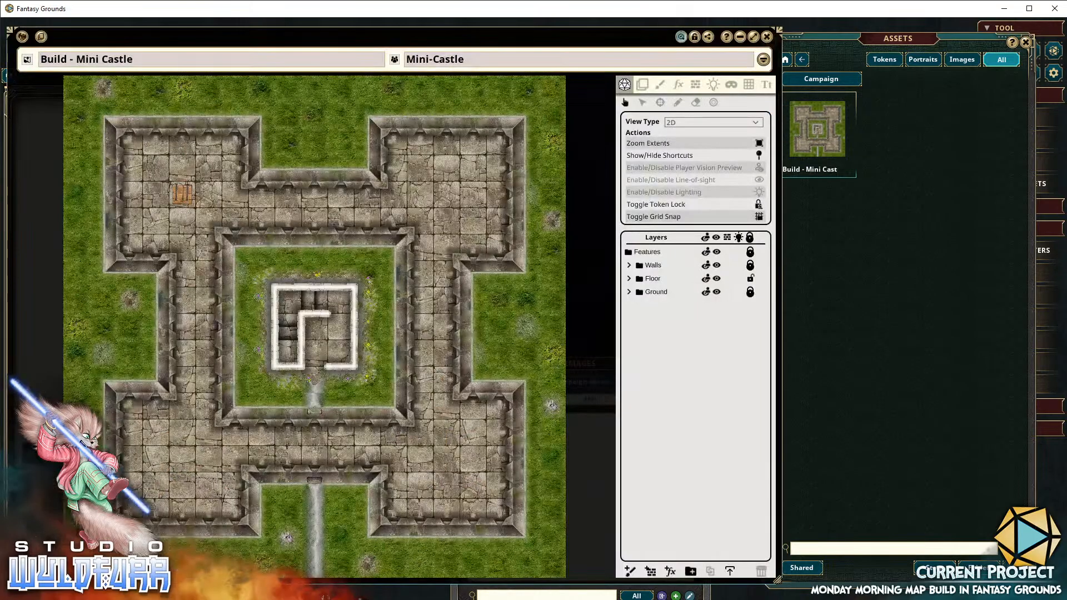
click(767, 37)
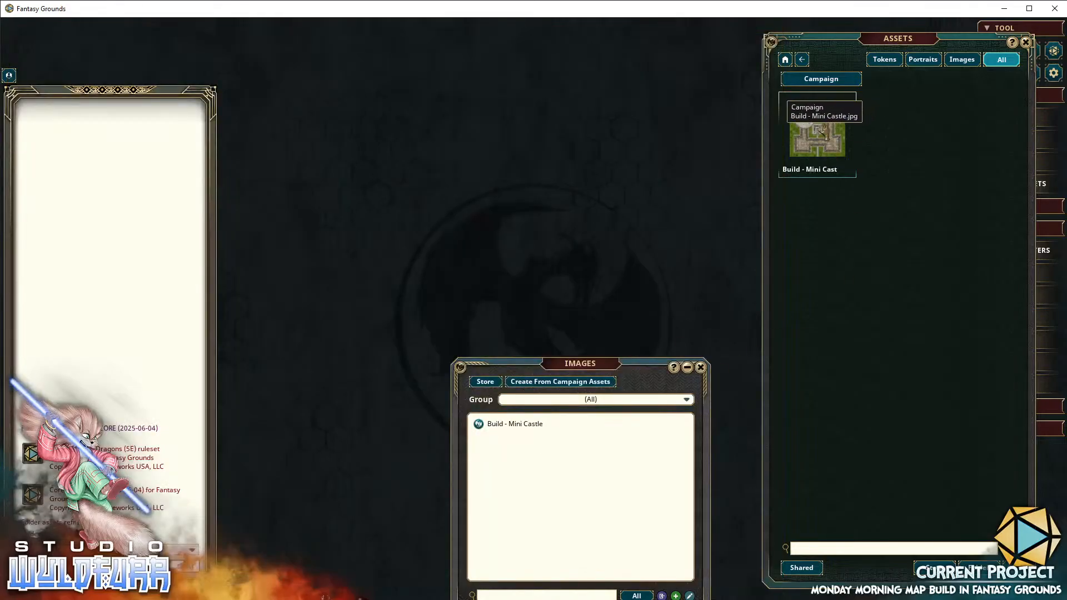
drag(823, 132, 590, 493)
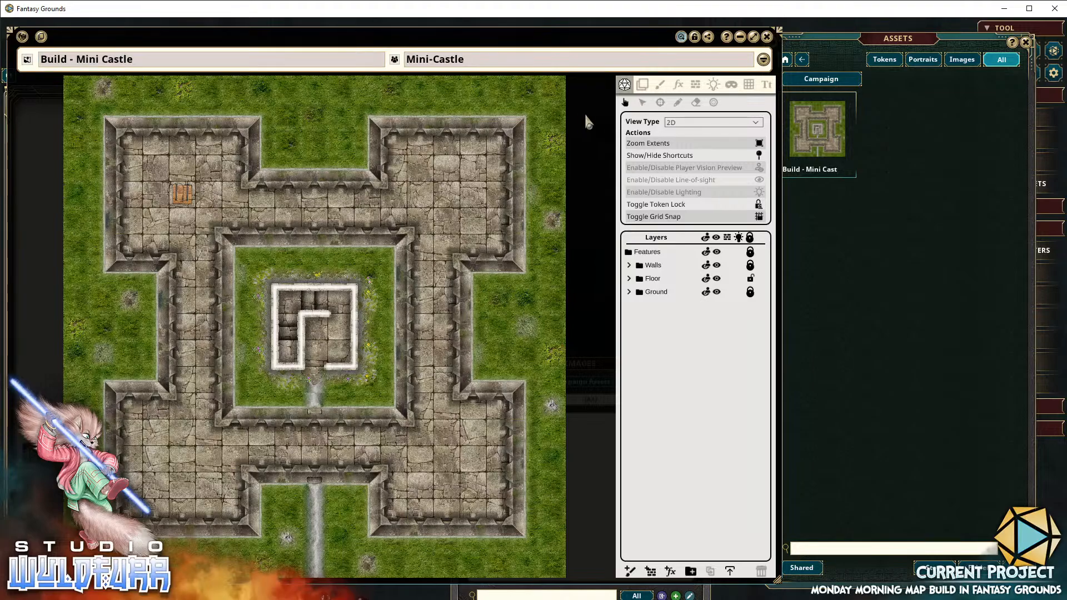
click(767, 37)
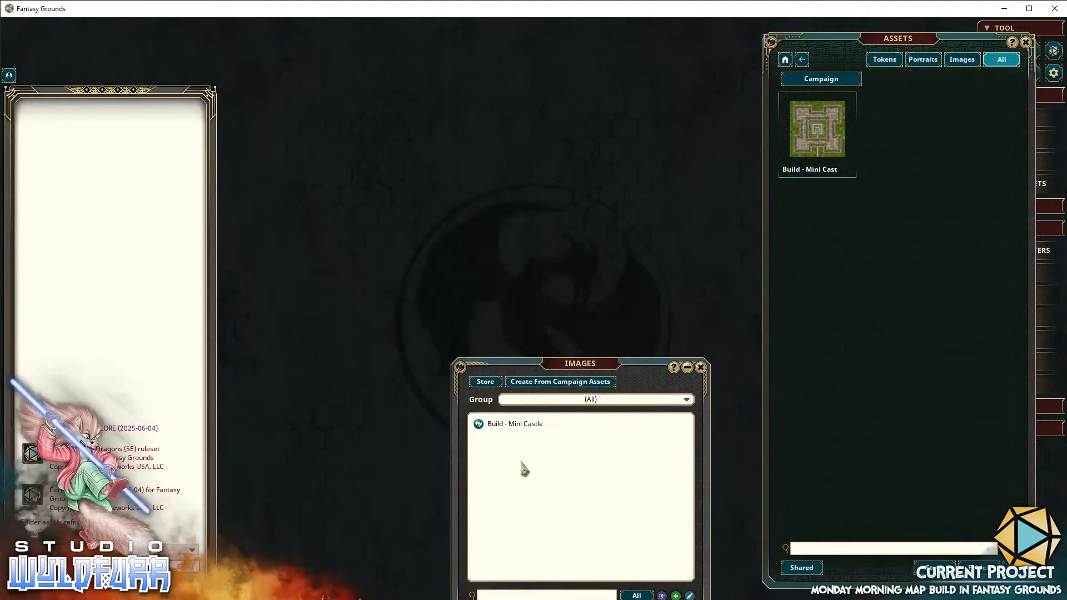
right_click(573, 488)
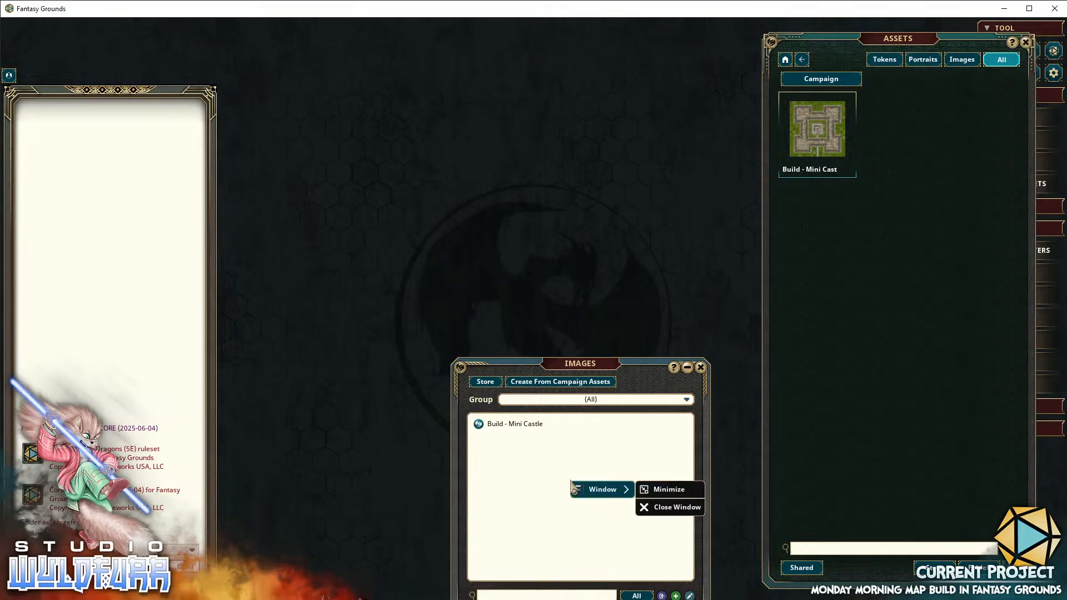
click(556, 547)
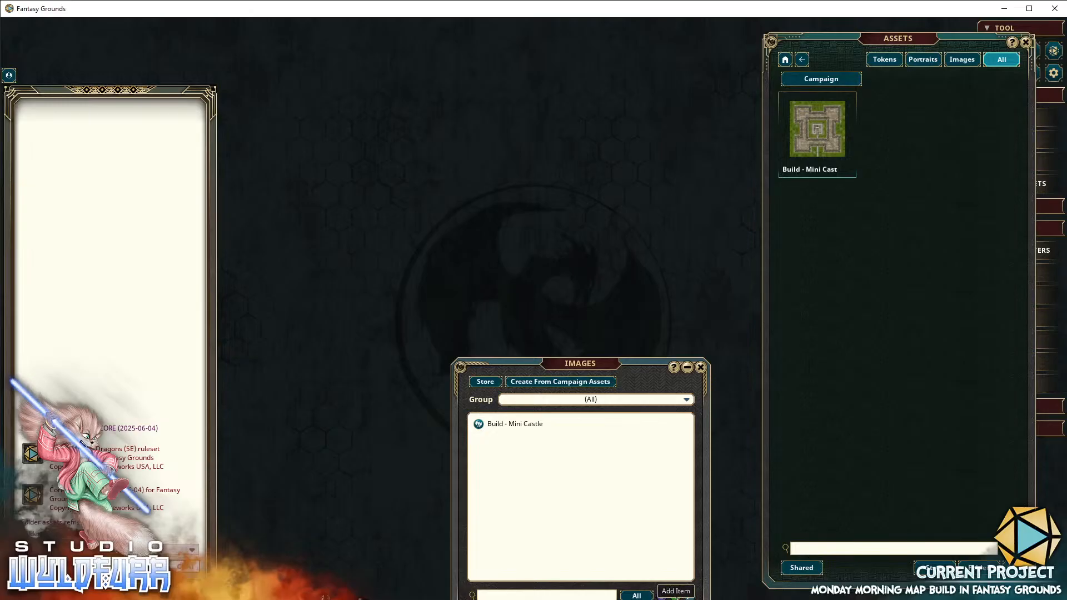
Add a new image record named Min Castle, with Mini Castle as its unidentified name
click(676, 596)
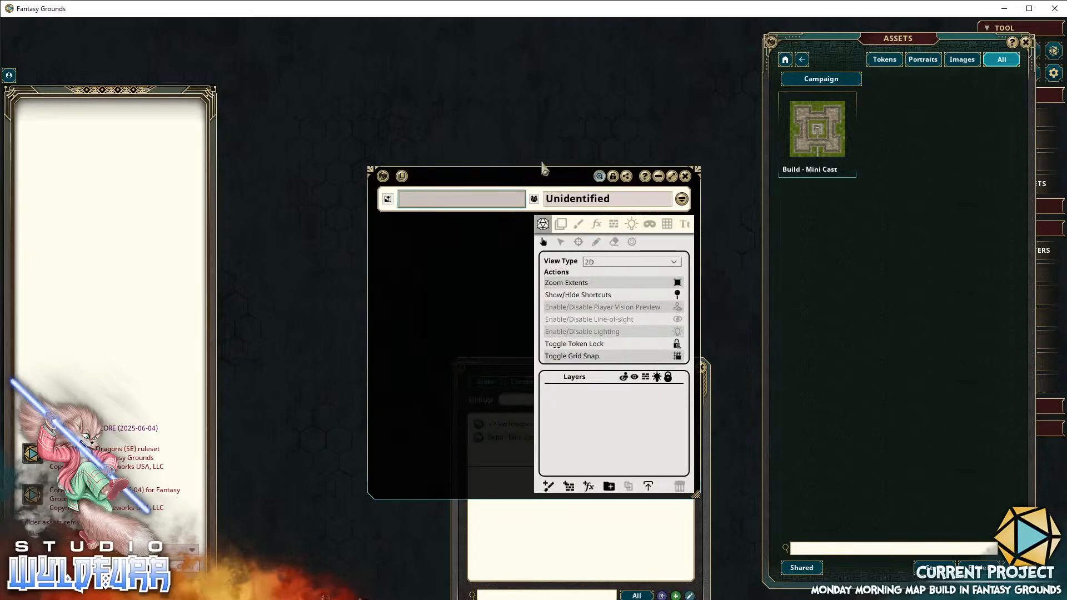
drag(535, 183, 178, 44)
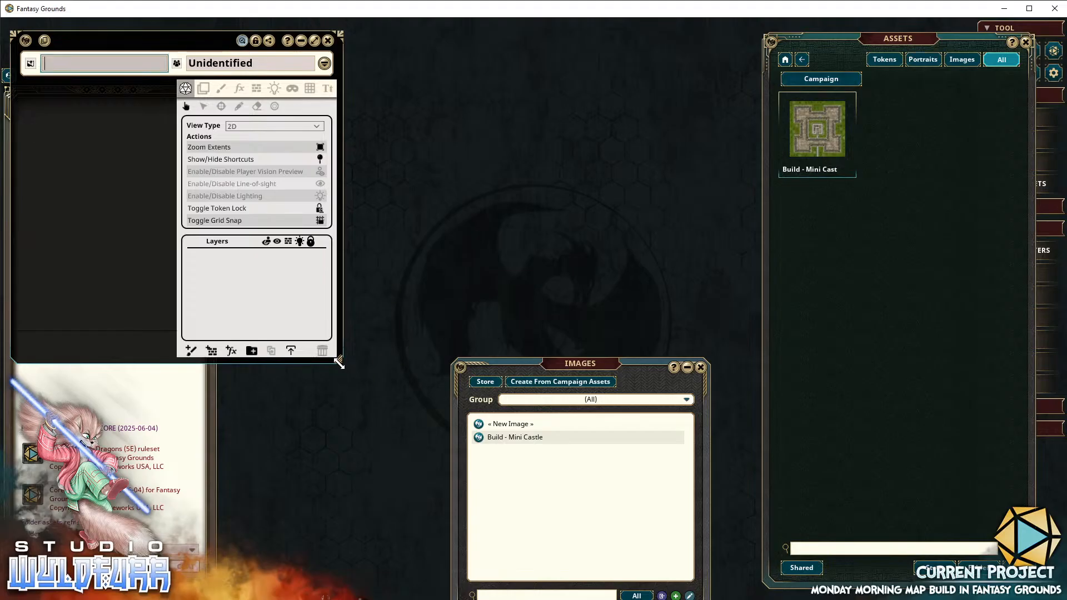
drag(339, 364, 494, 313)
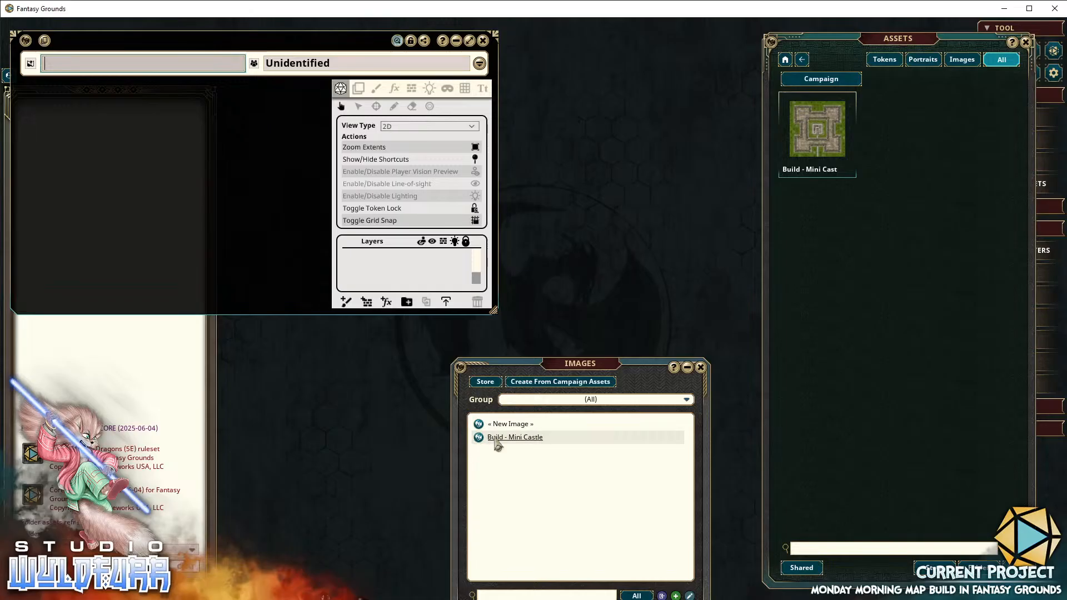
click(141, 67)
text(Min)
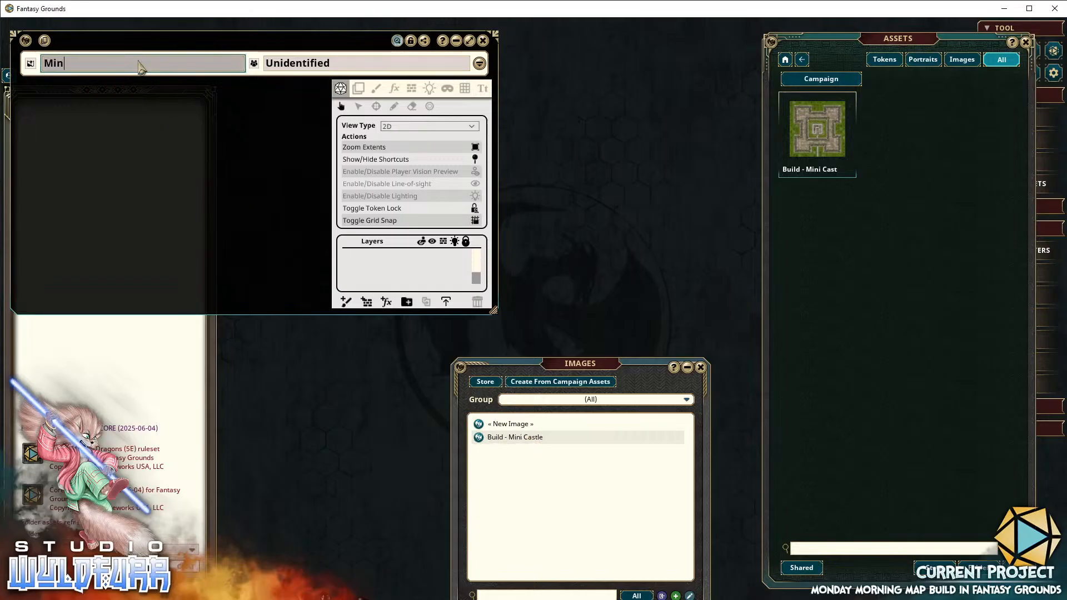
text( Castle)
key(Tab)
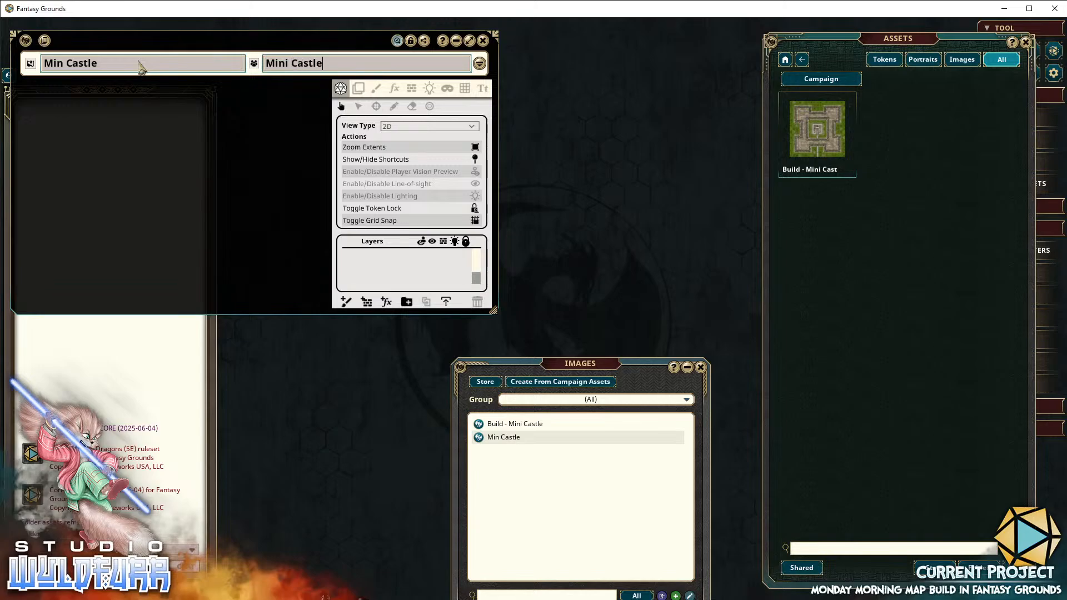
click(141, 67)
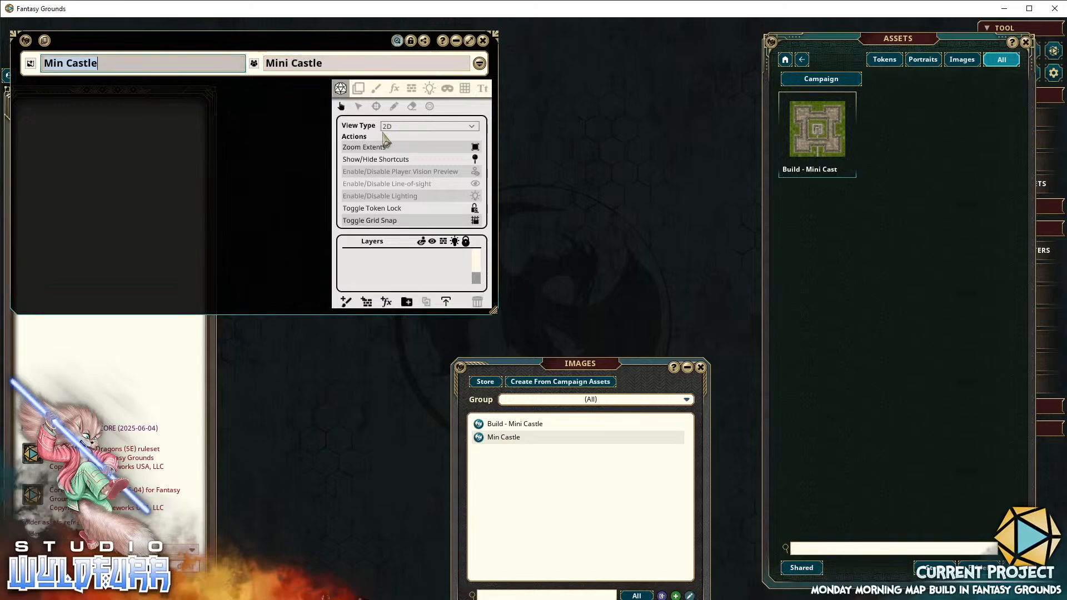
Enlarge the Min Castle map window and add the Build - Mini Castle.jpg asset to it as a layer
drag(495, 314, 632, 562)
drag(808, 134, 241, 249)
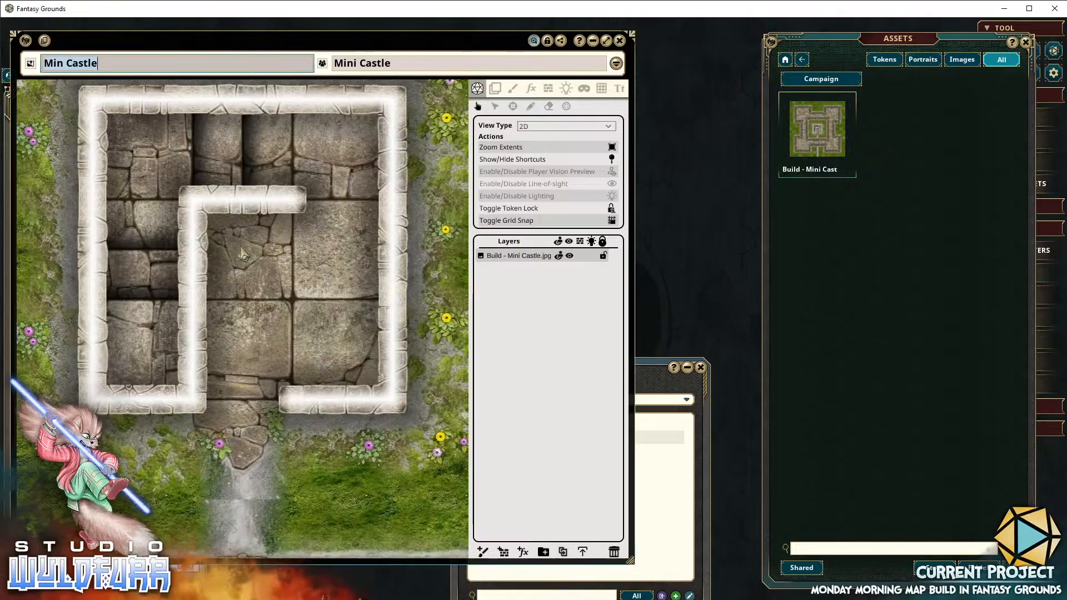
scroll(243, 253, down, 6)
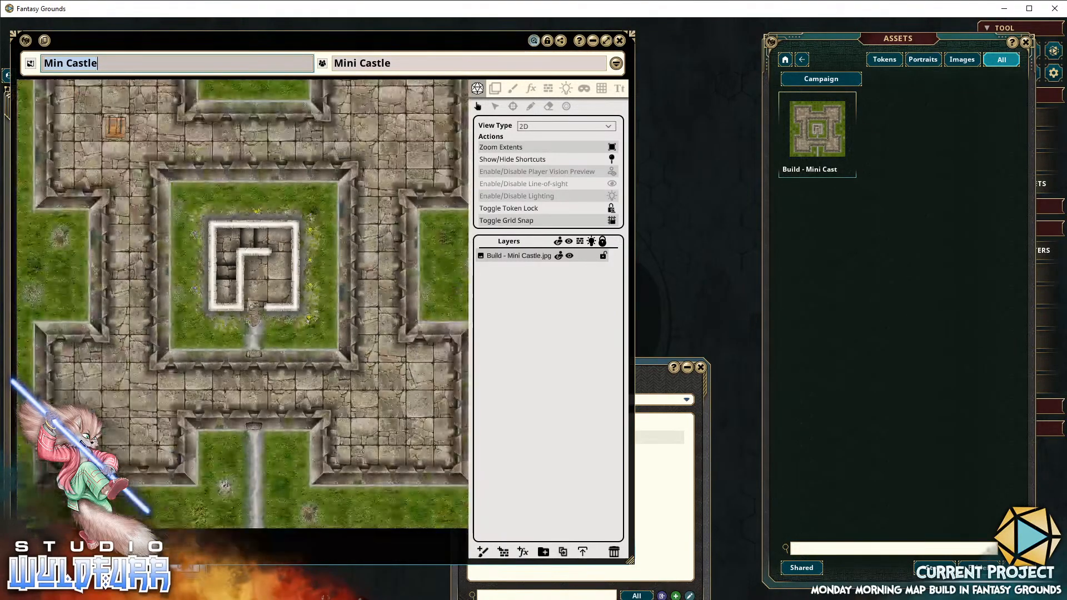
scroll(239, 354, down, 4)
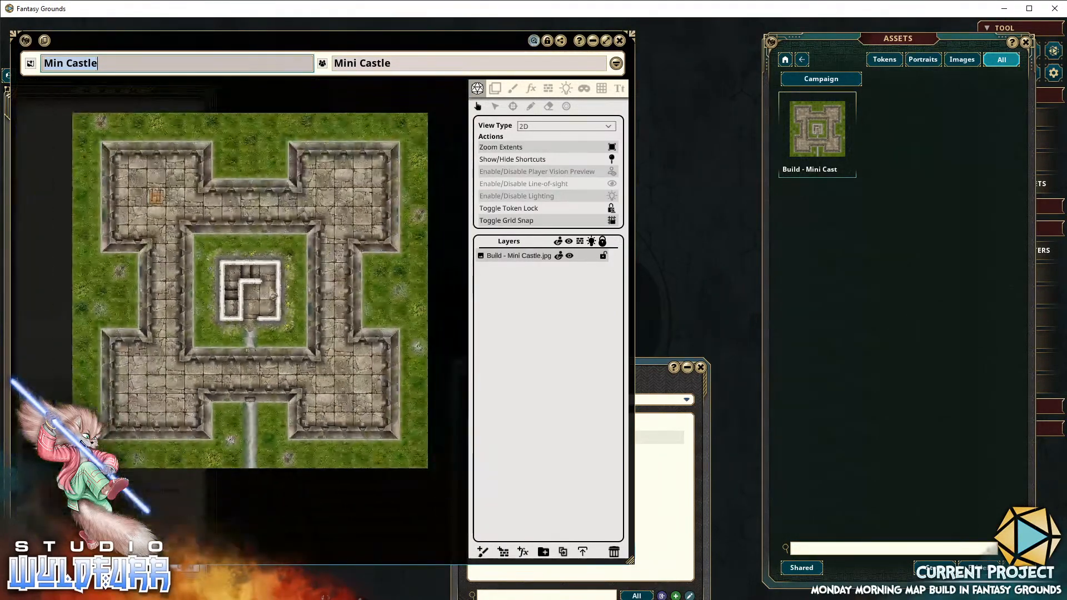
drag(253, 200, 303, 279)
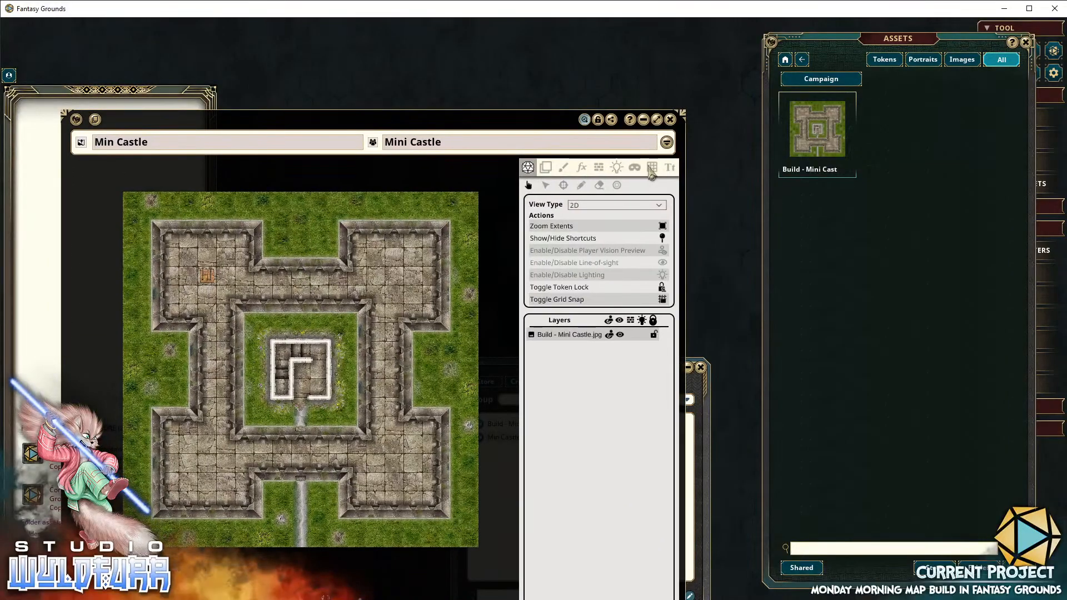
drag(522, 129, 493, 58)
Set the map's grid size to 180 by 180
click(596, 85)
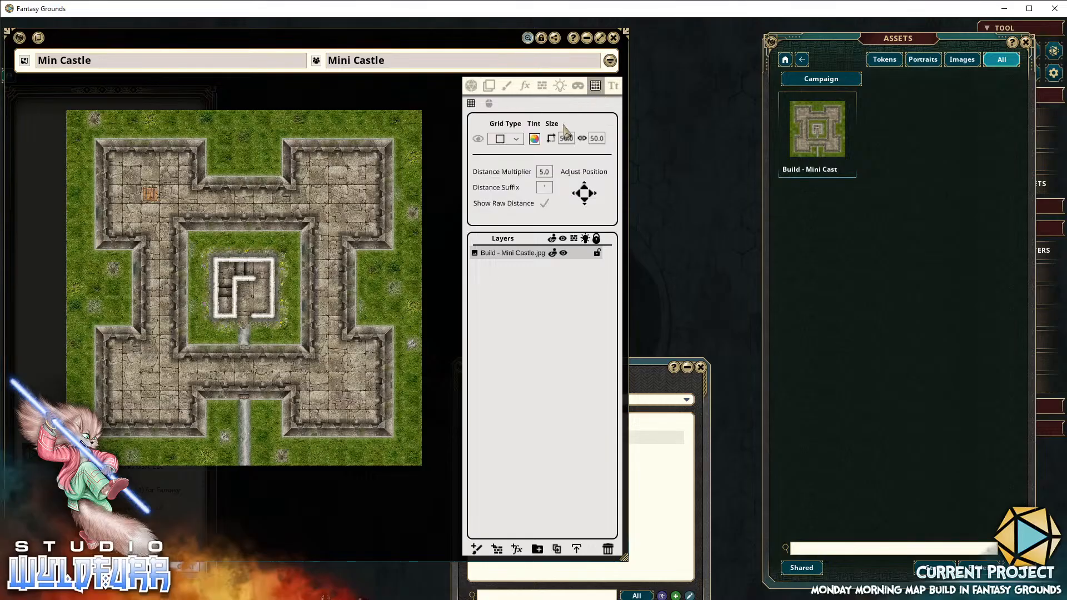
click(565, 139)
click(594, 137)
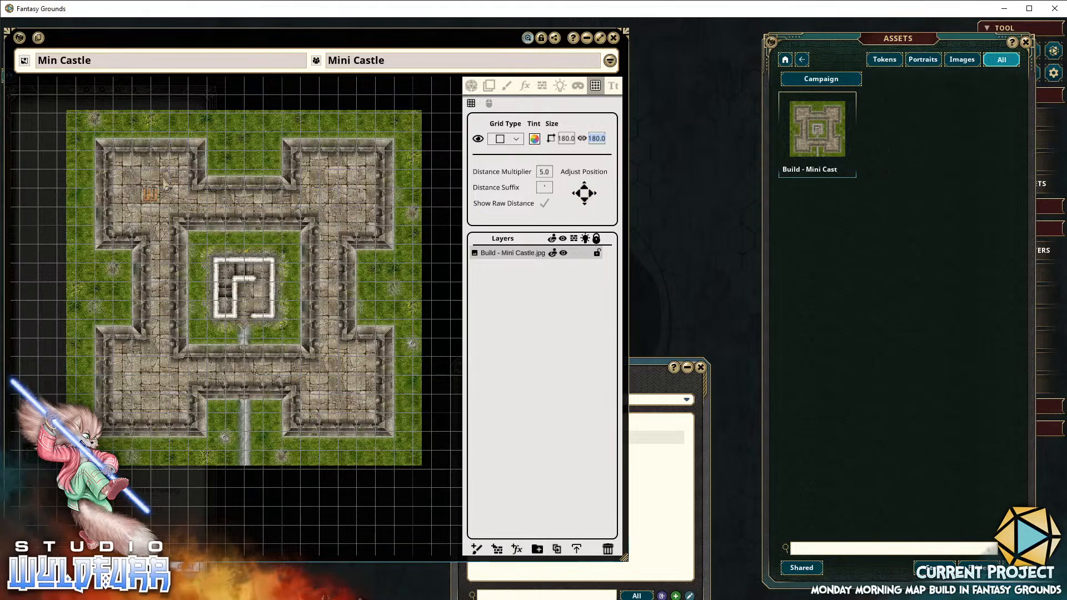
Nudge the grid left in small increments, judging it at the castle image's upper-left corner
scroll(98, 143, up, 6)
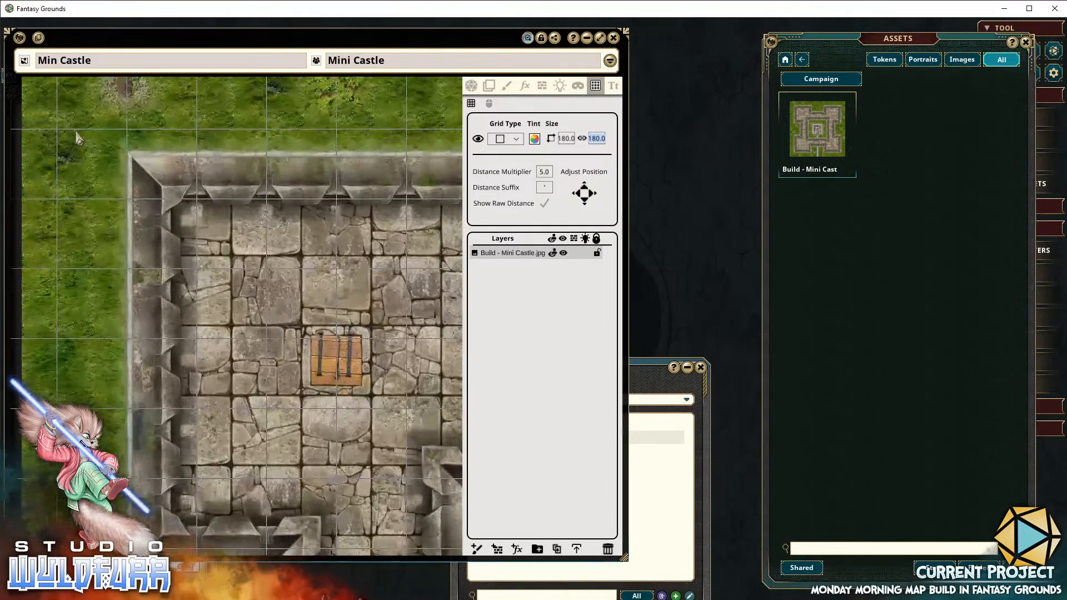
scroll(76, 134, up, 2)
drag(89, 123, 218, 213)
drag(195, 171, 247, 246)
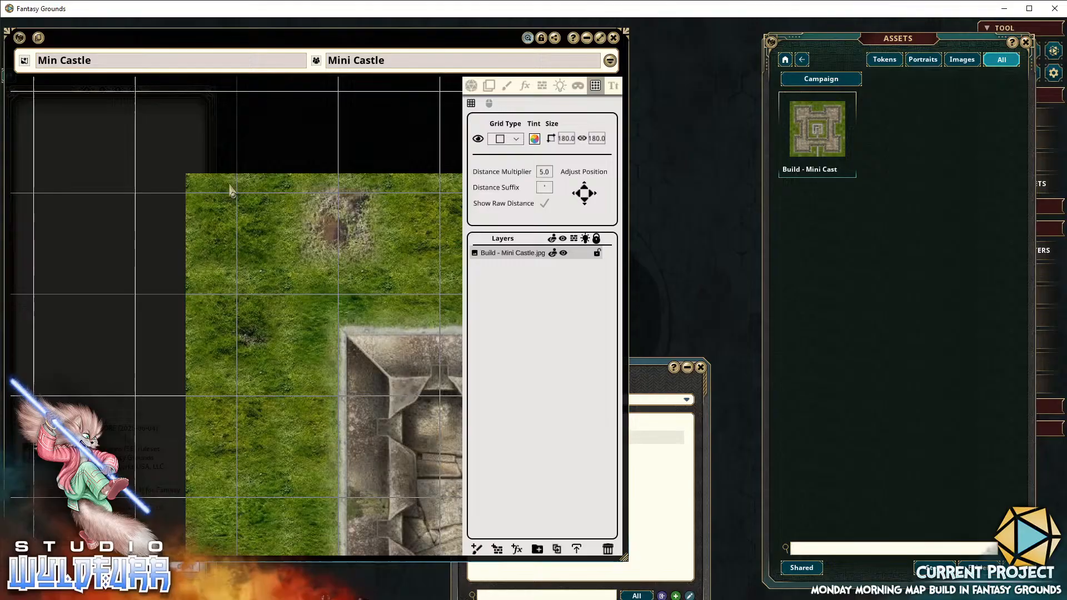
click(581, 200)
click(581, 202)
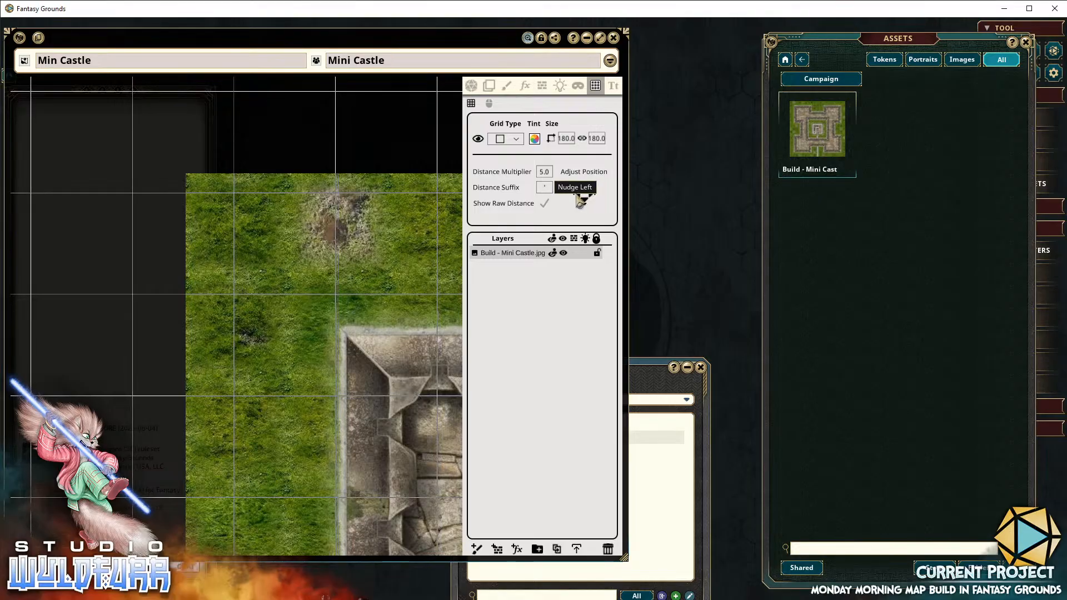
click(579, 202)
click(581, 202)
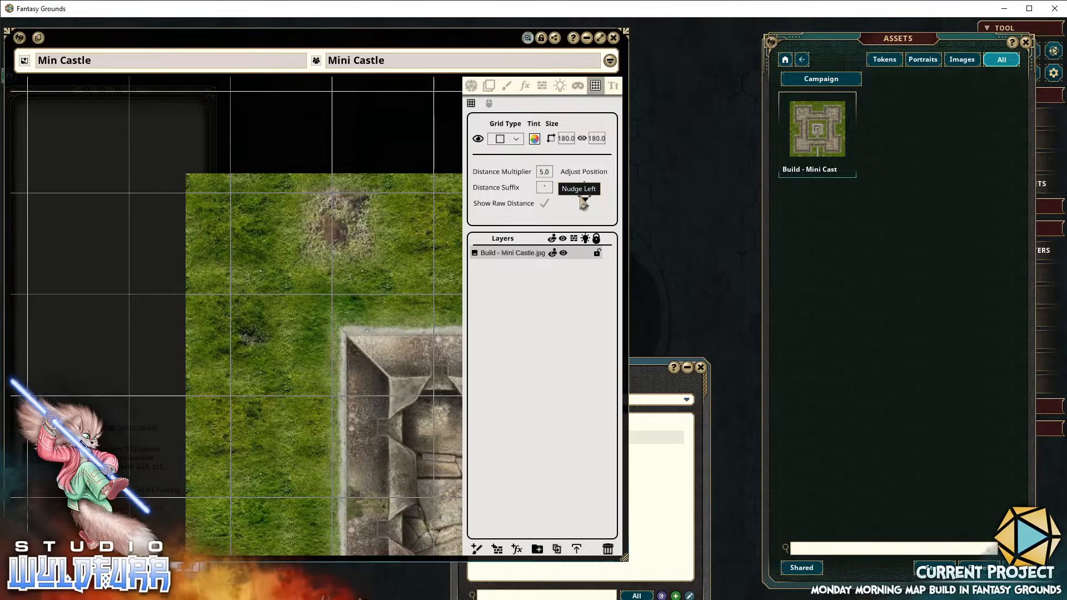
click(580, 201)
Nudge the grid up in small increments and one more increment left
click(587, 198)
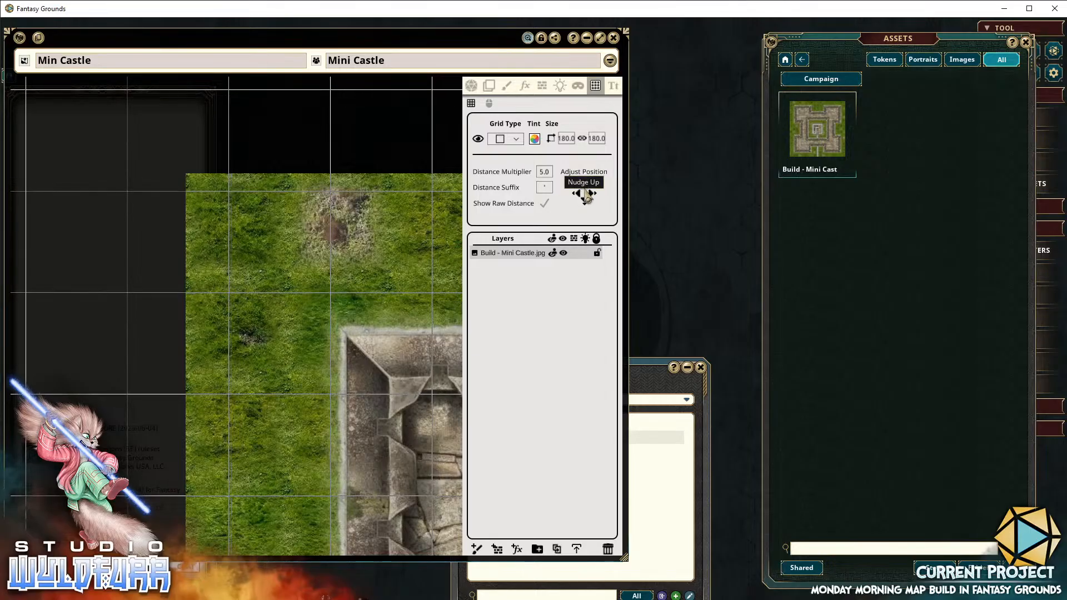
click(587, 197)
click(587, 197)
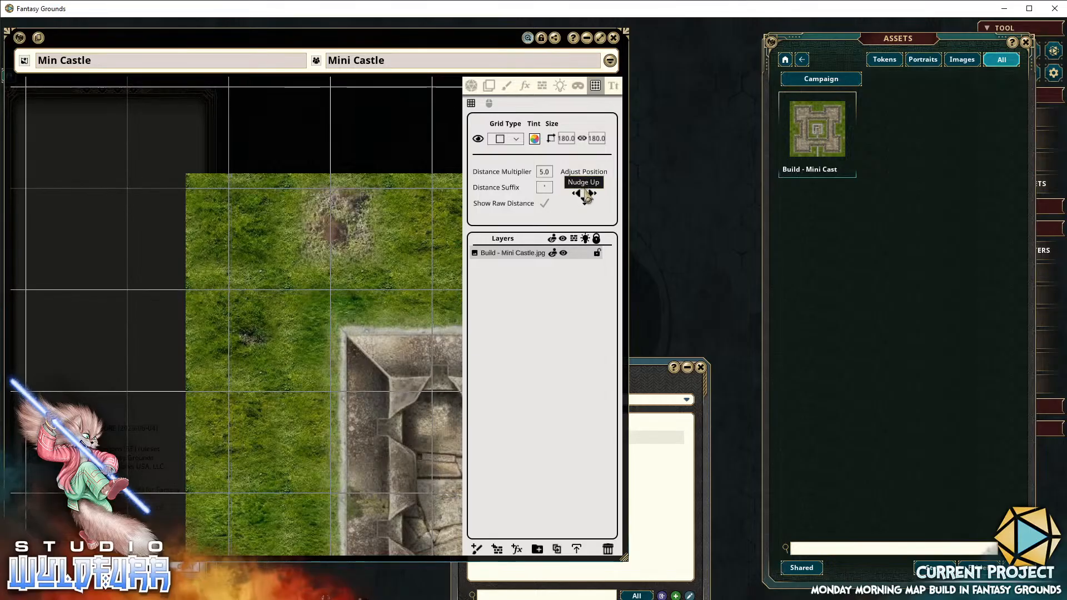
click(587, 198)
click(587, 198)
click(587, 197)
click(587, 197)
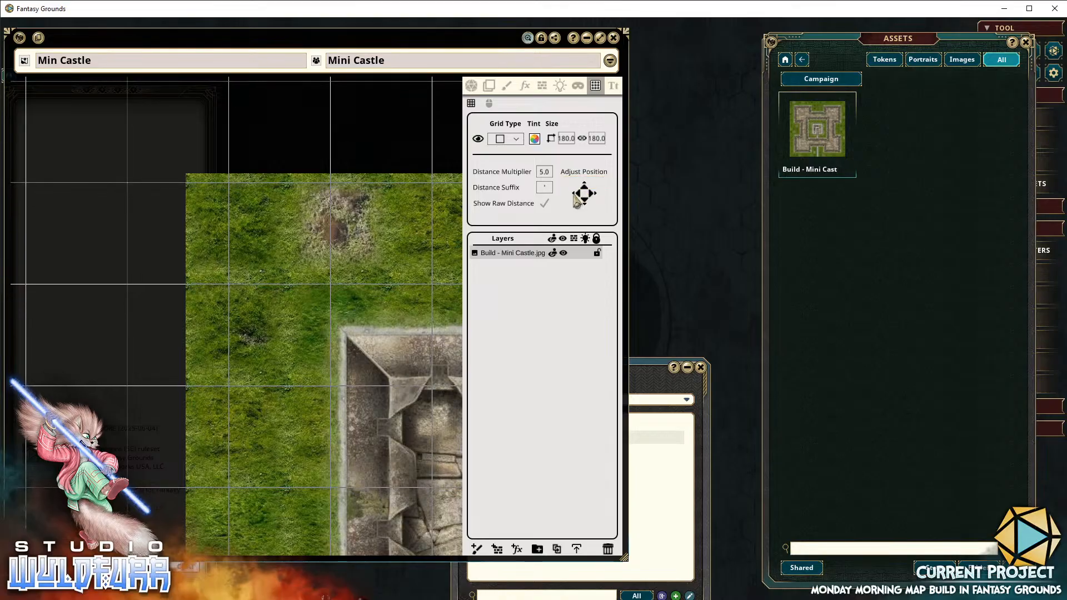
click(580, 201)
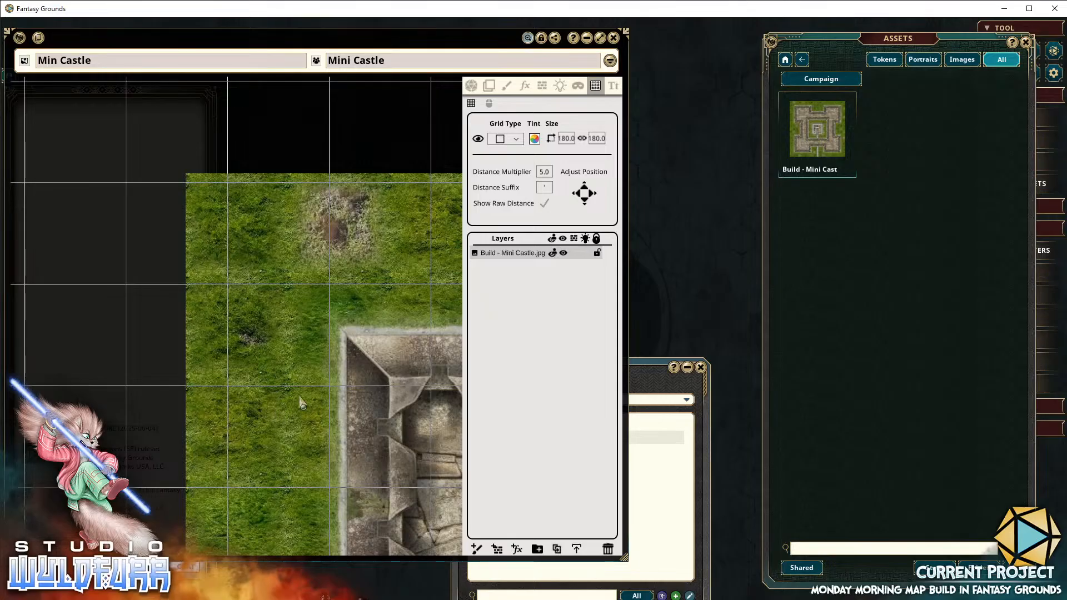
Check the placed Build - Mini Castle.jpg tile and its grid alignment at the castle image's upper-left corner
scroll(295, 278, down, 8)
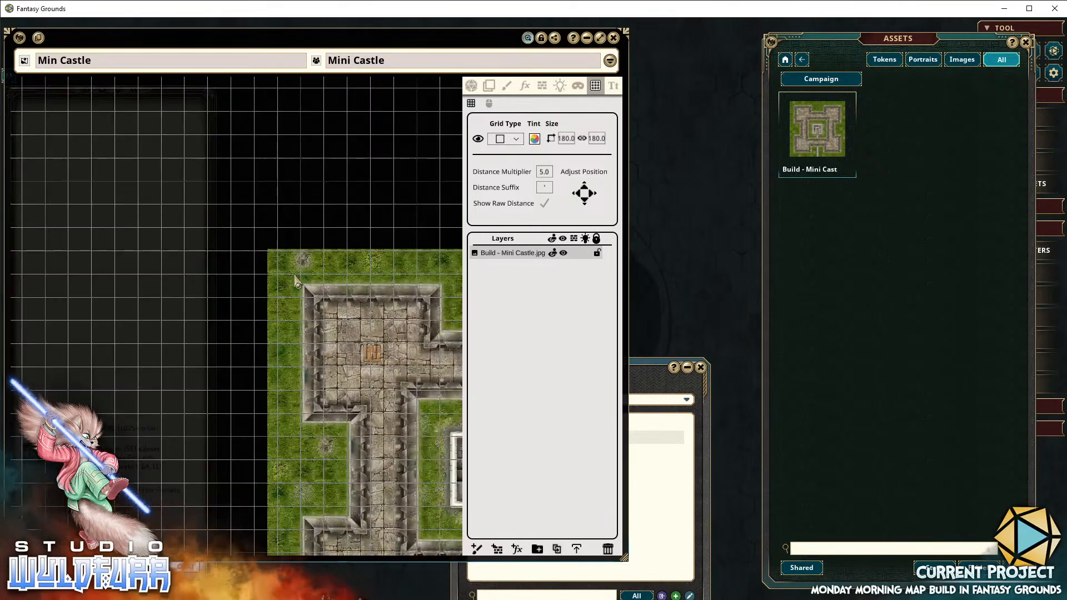
drag(399, 369, 259, 281)
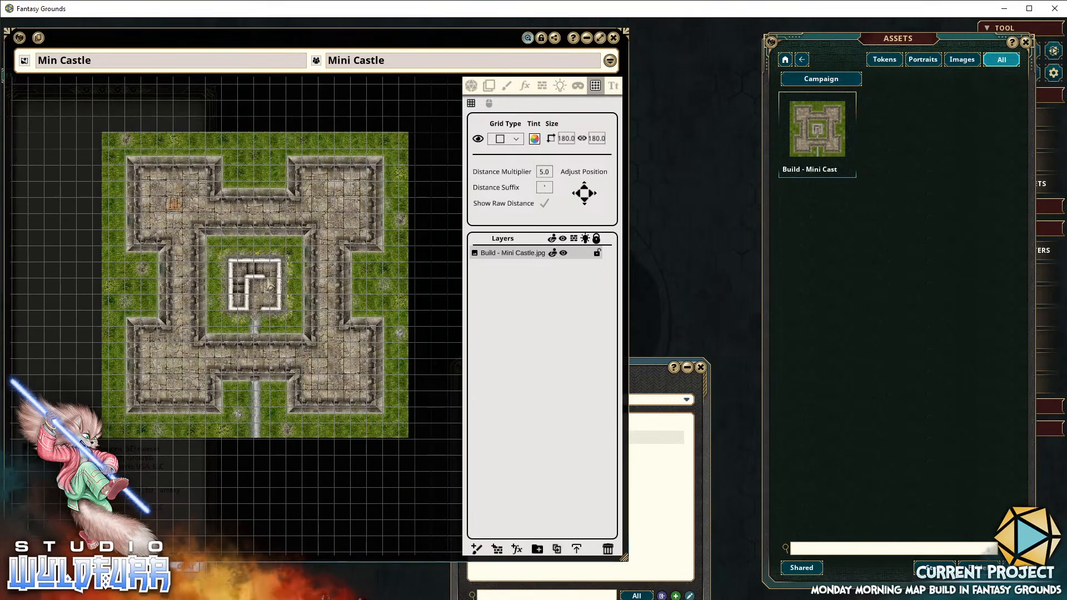
click(489, 85)
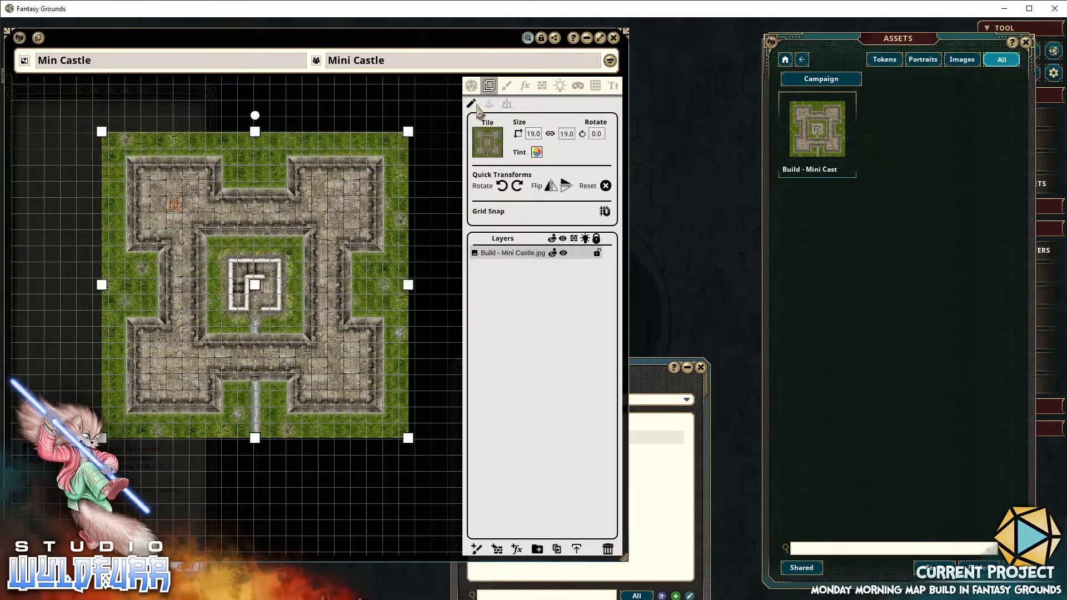
drag(249, 109, 335, 216)
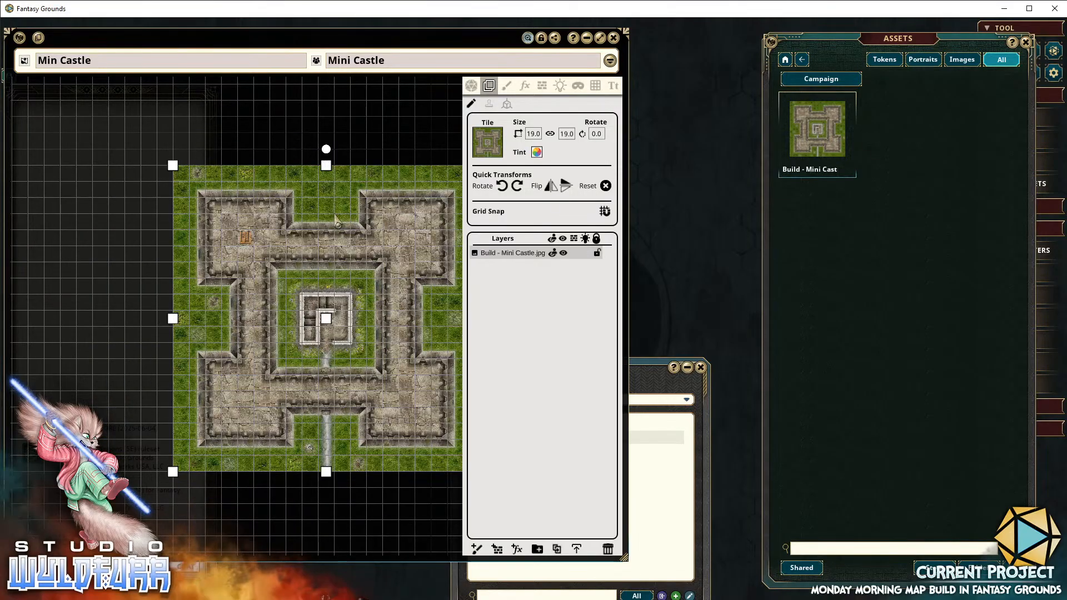
scroll(202, 181, up, 5)
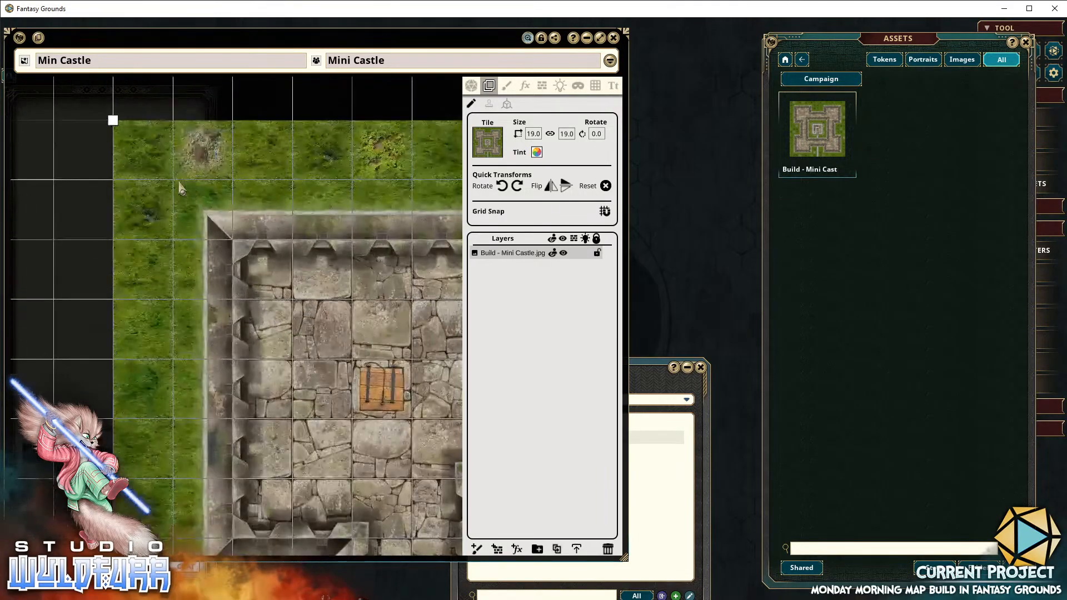
drag(129, 145, 112, 127)
click(596, 86)
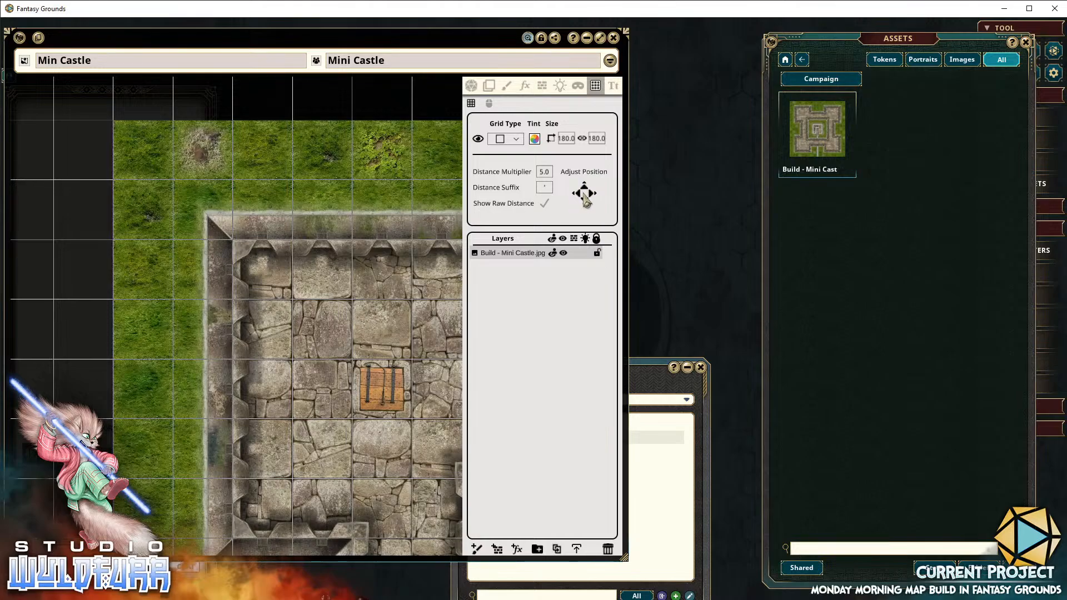
click(487, 86)
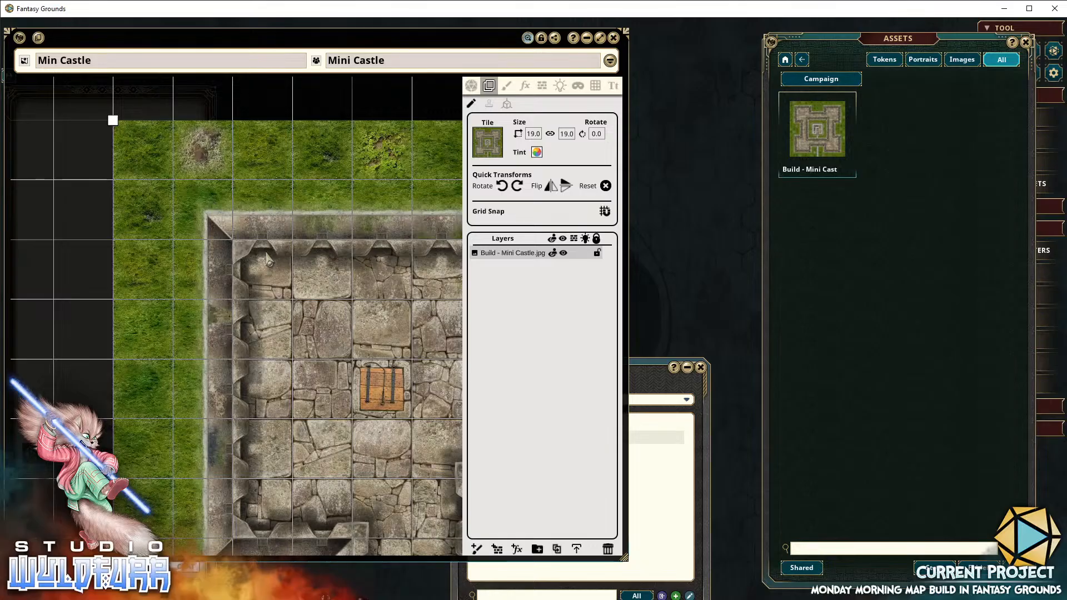
Examine the grid alignment along the castle walls, the inner courtyard and the southern gate path
drag(375, 300, 21, 194)
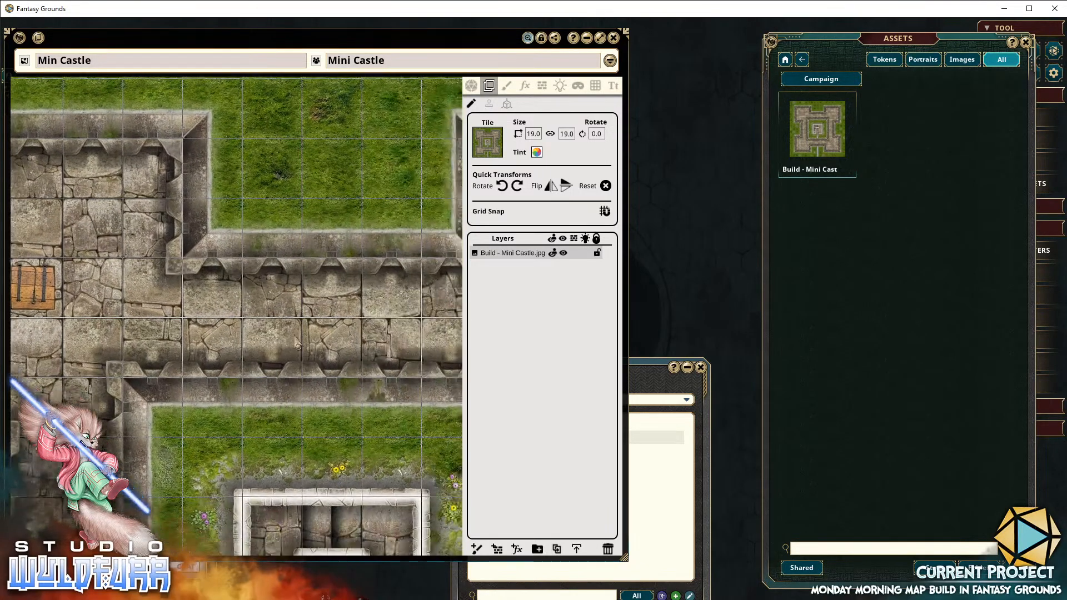
drag(279, 441, 304, 184)
drag(329, 479, 320, 233)
drag(307, 417, 300, 269)
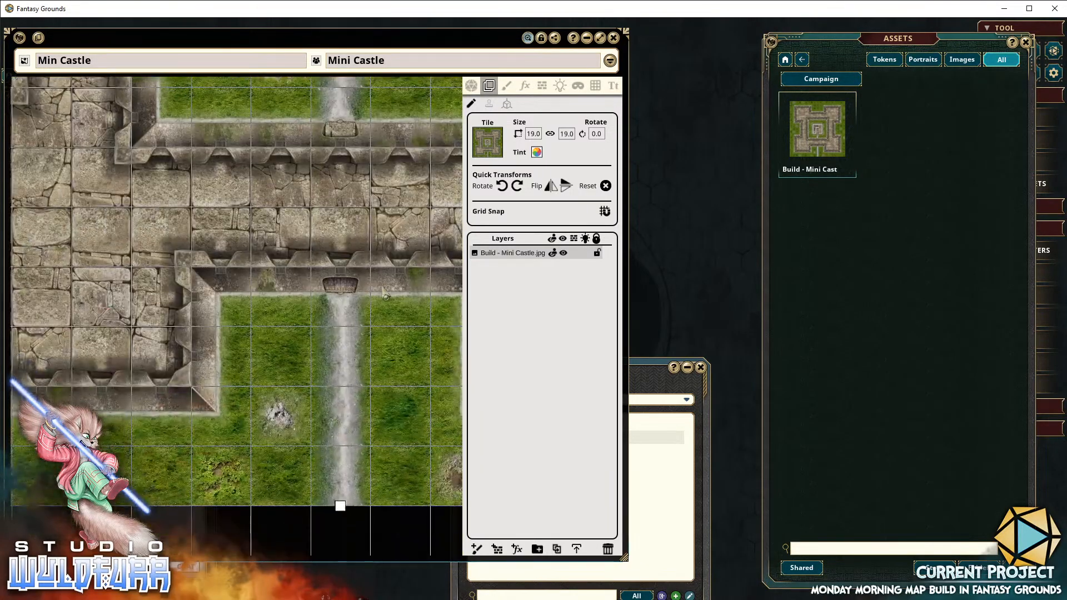
drag(372, 290, 293, 417)
scroll(311, 245, down, 4)
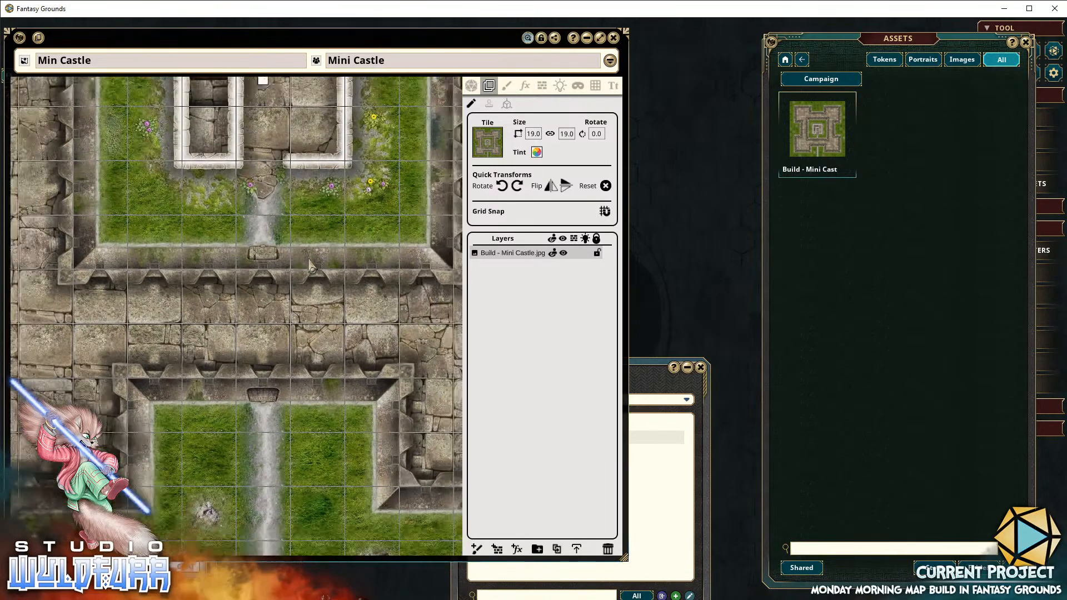
scroll(303, 260, down, 4)
drag(281, 282, 312, 434)
scroll(334, 314, down, 1)
drag(337, 323, 310, 392)
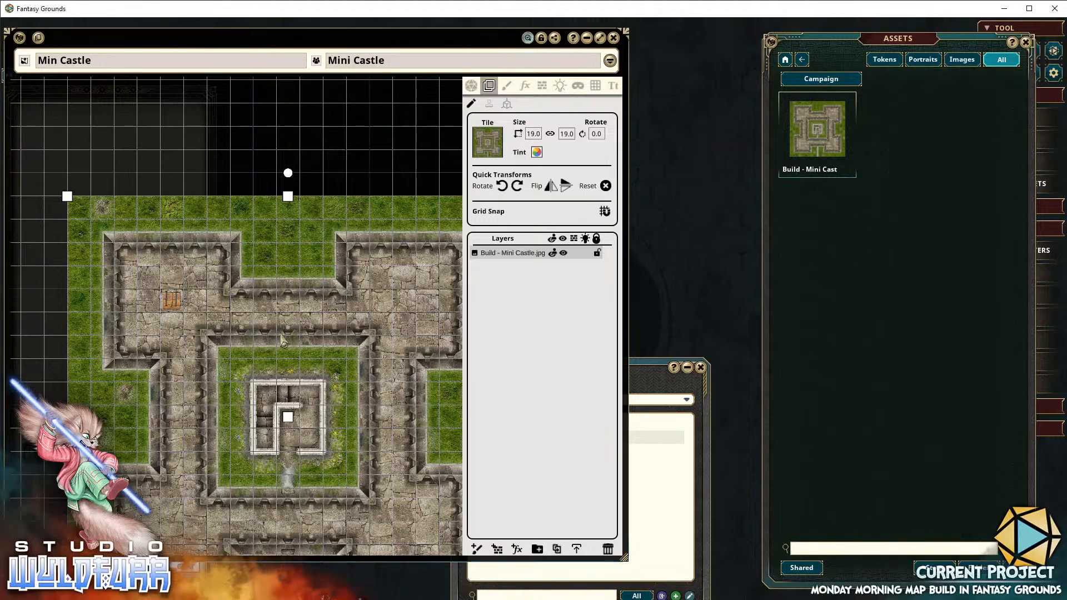
Switch the Min Castle map to Line of Sight editing, minimize it, move its icon to the middle of the desktop and restore it
click(543, 87)
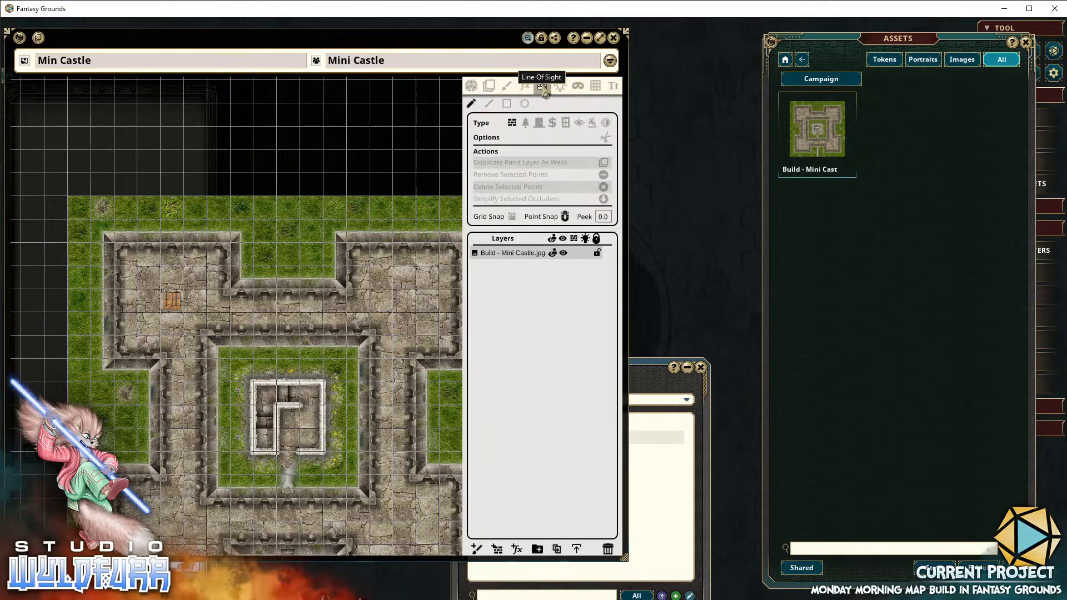
click(615, 40)
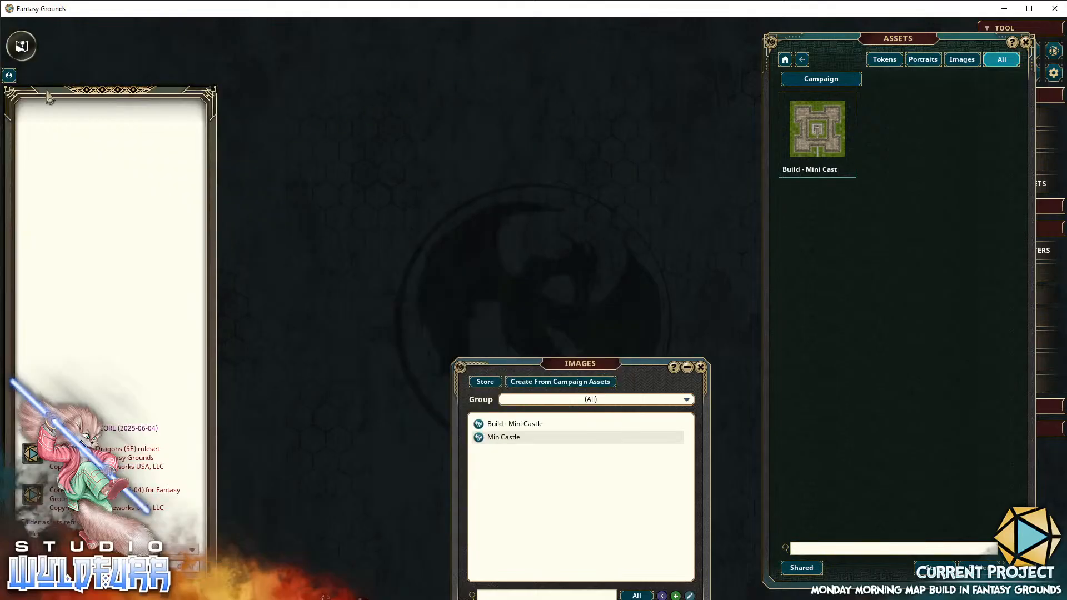
drag(23, 50, 477, 220)
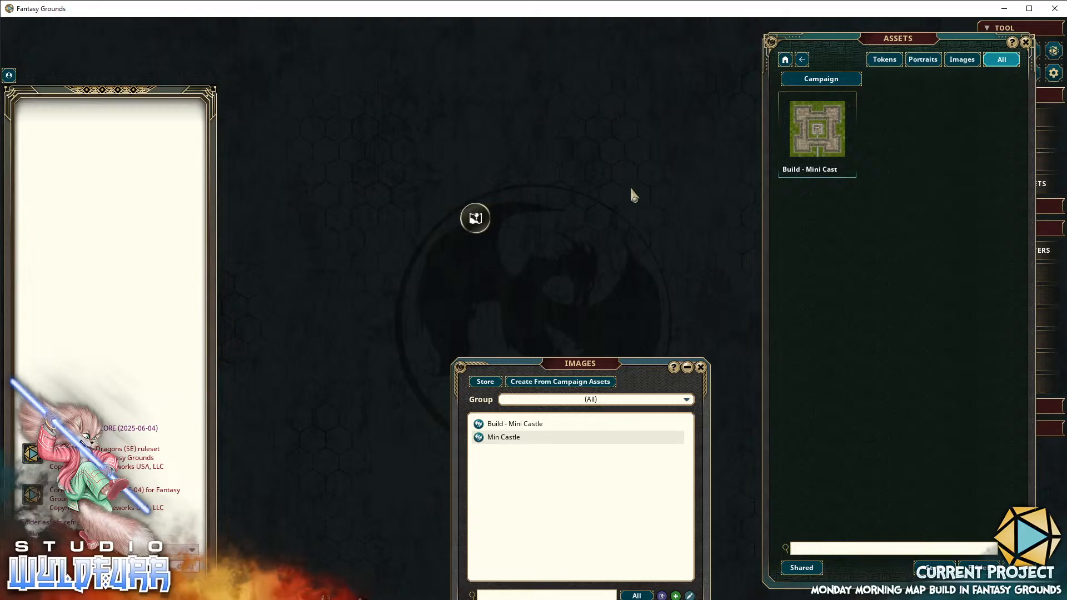
click(477, 217)
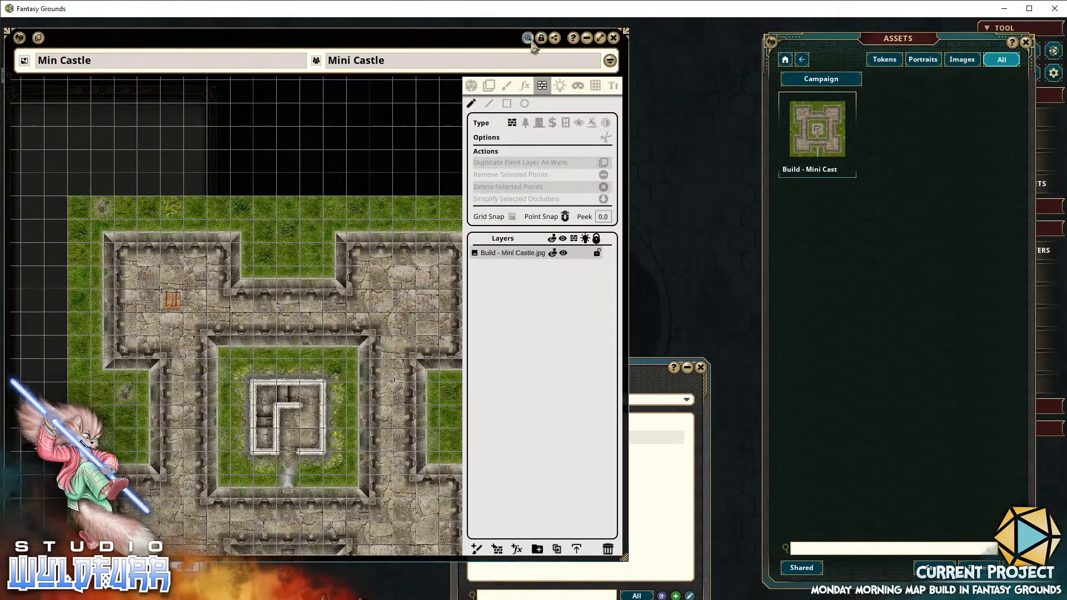
Minimize the Min Castle map, shift its desktop icon slightly, and reopen the map from the campaign image list
click(588, 40)
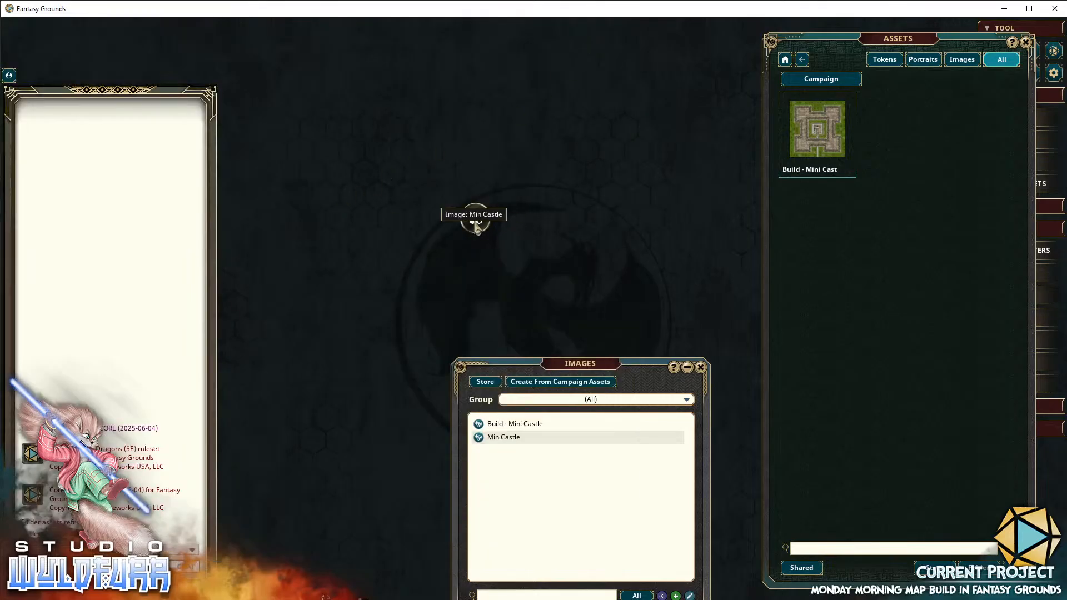
drag(476, 219, 496, 239)
mouse_move(458, 199)
mouse_down()
mouse_move(550, 238)
mouse_move(472, 211)
mouse_up()
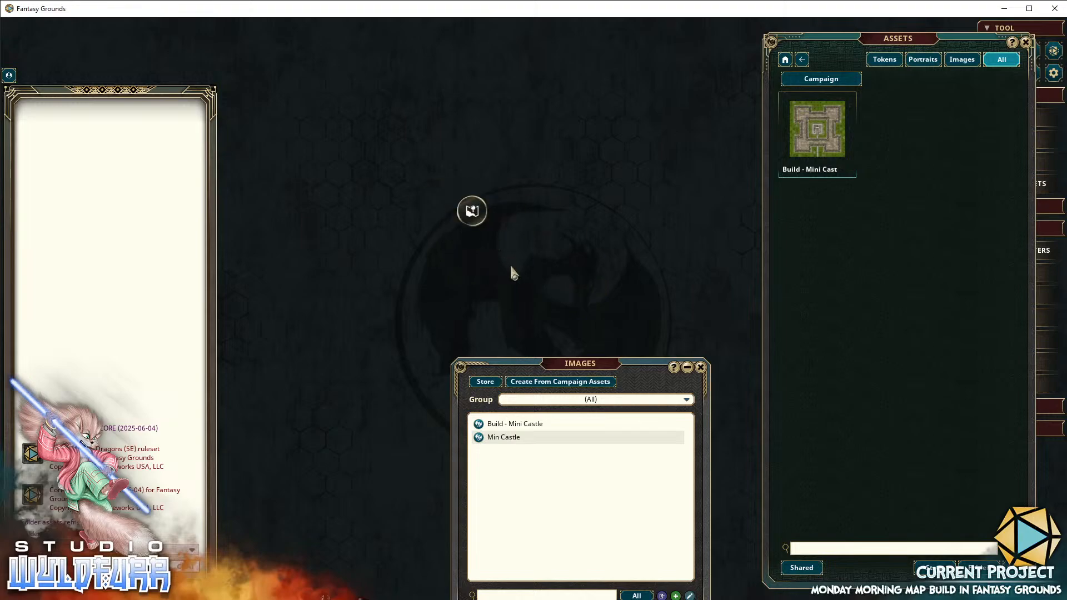
click(482, 211)
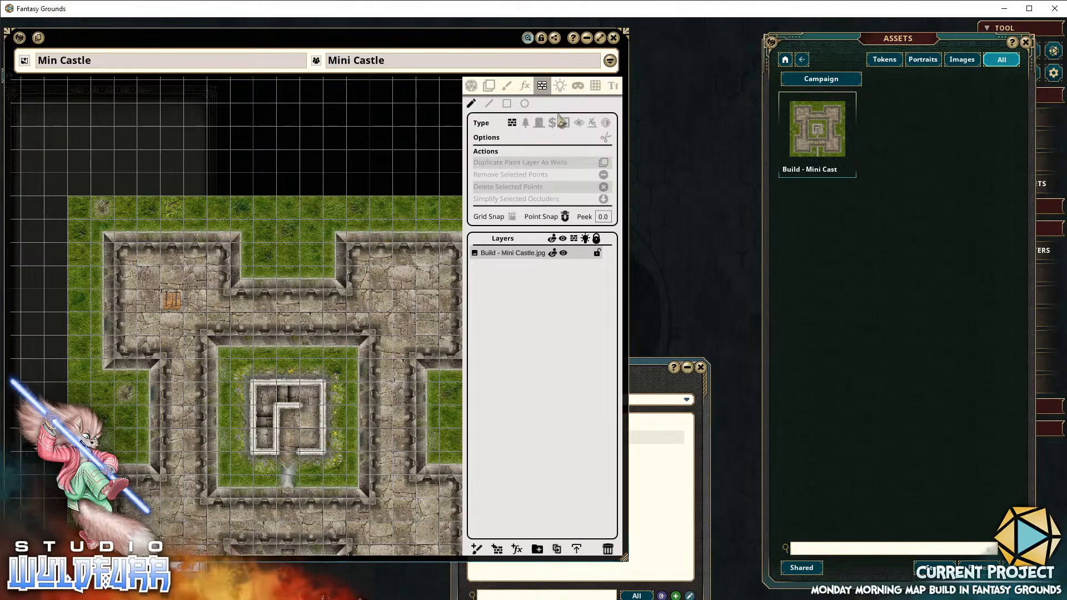
click(588, 38)
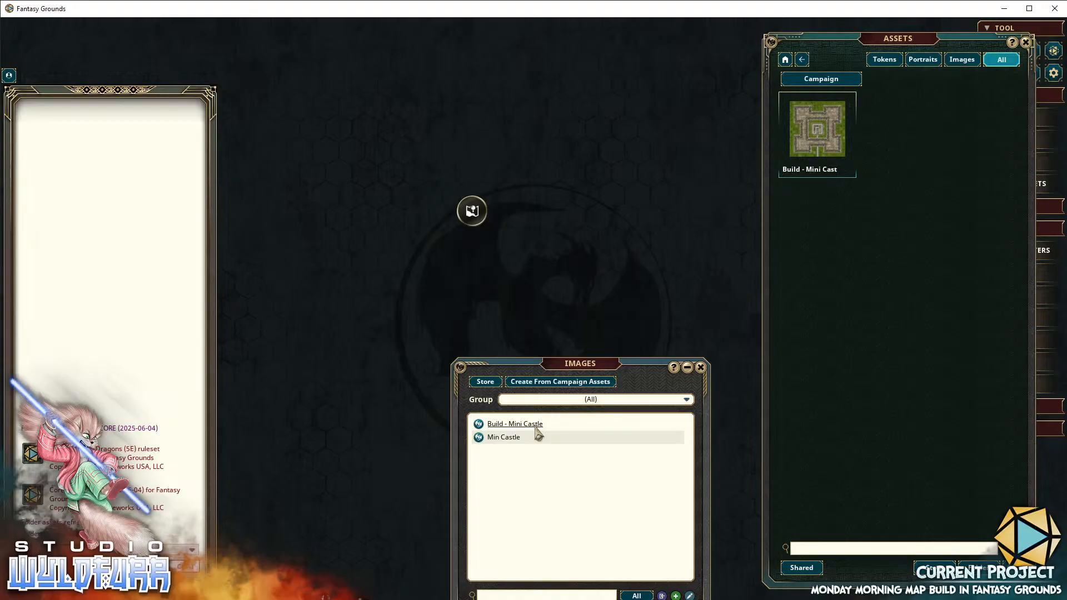
click(495, 439)
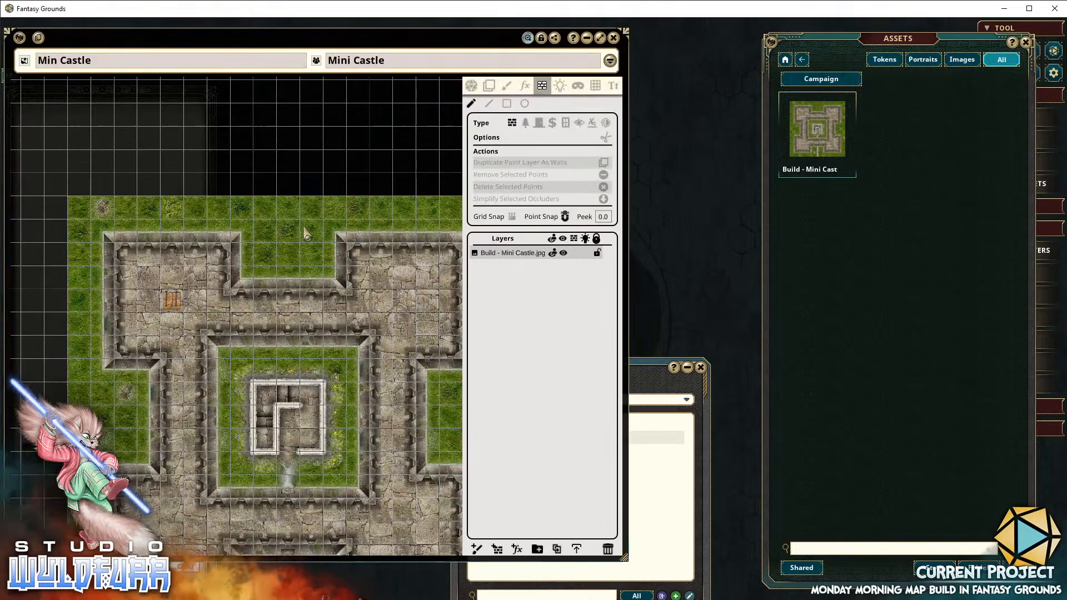
View the layered Build - Mini Castle map for comparison, close it, and return to the Min Castle map
click(666, 476)
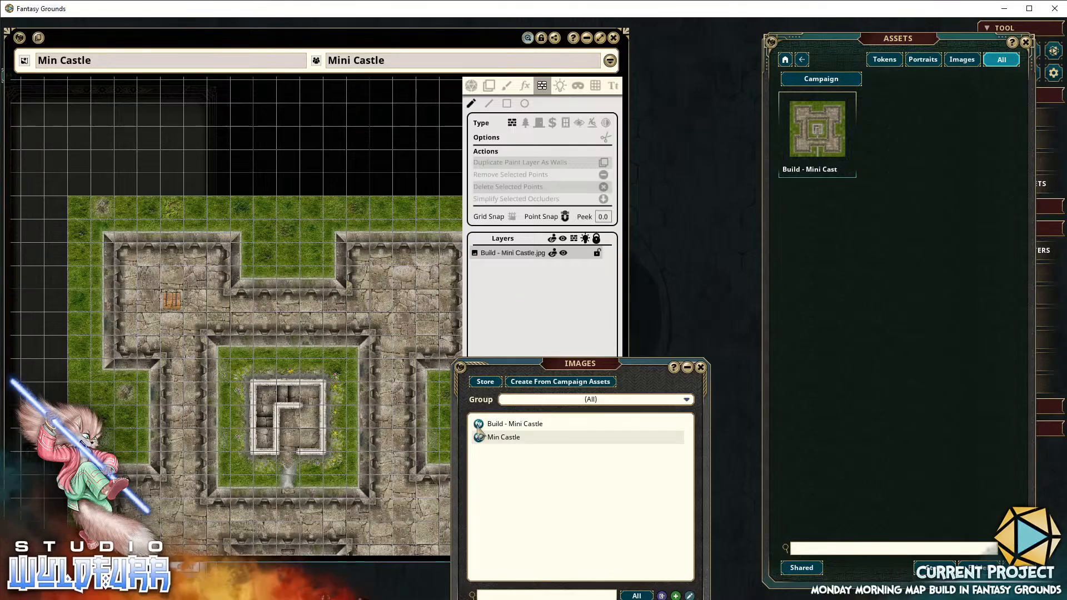
click(497, 425)
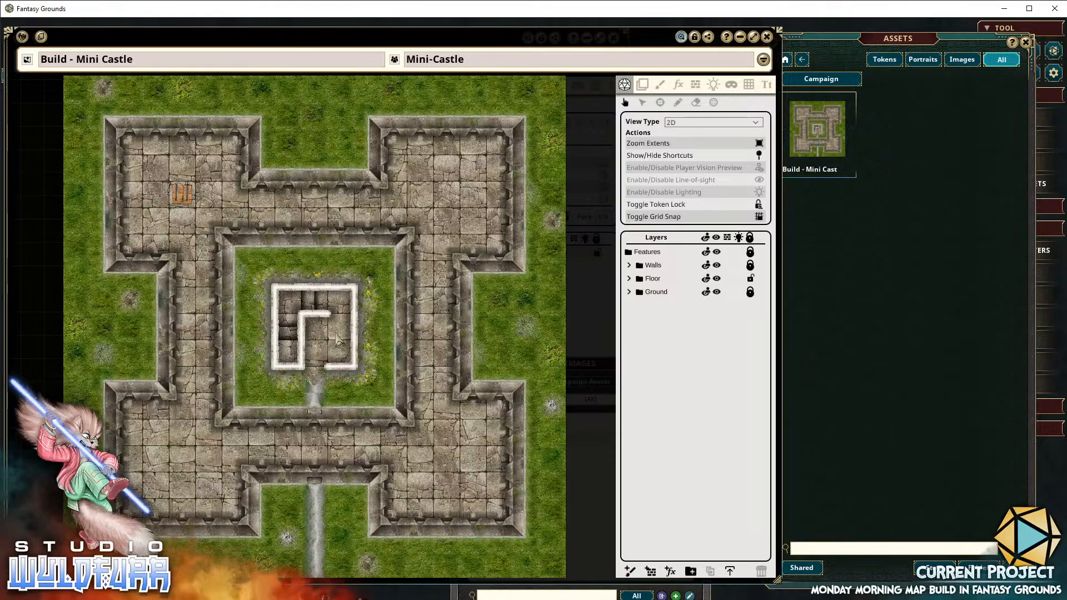
click(767, 37)
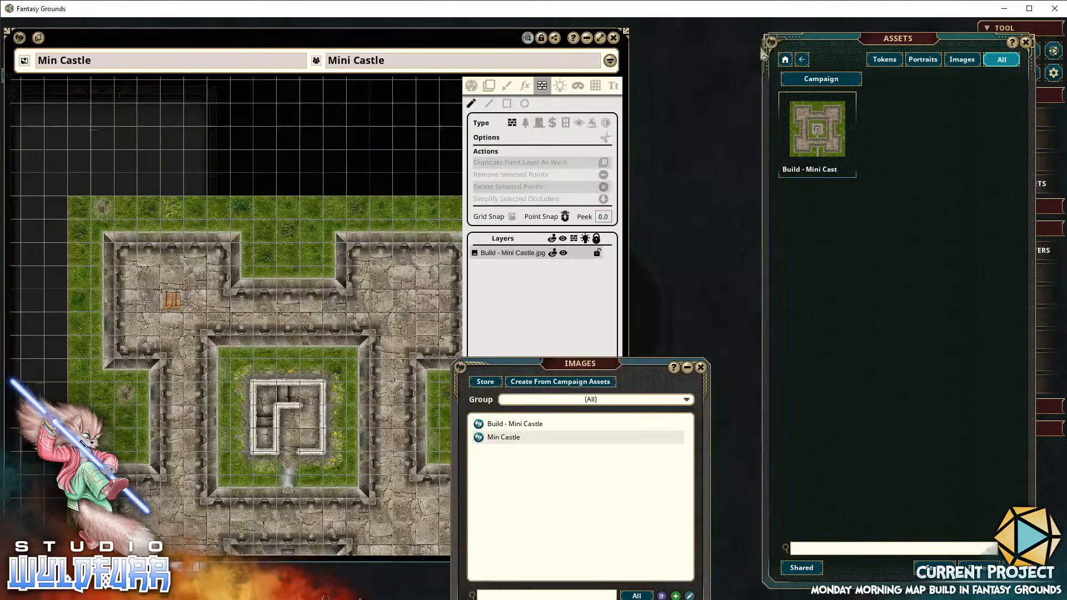
click(499, 254)
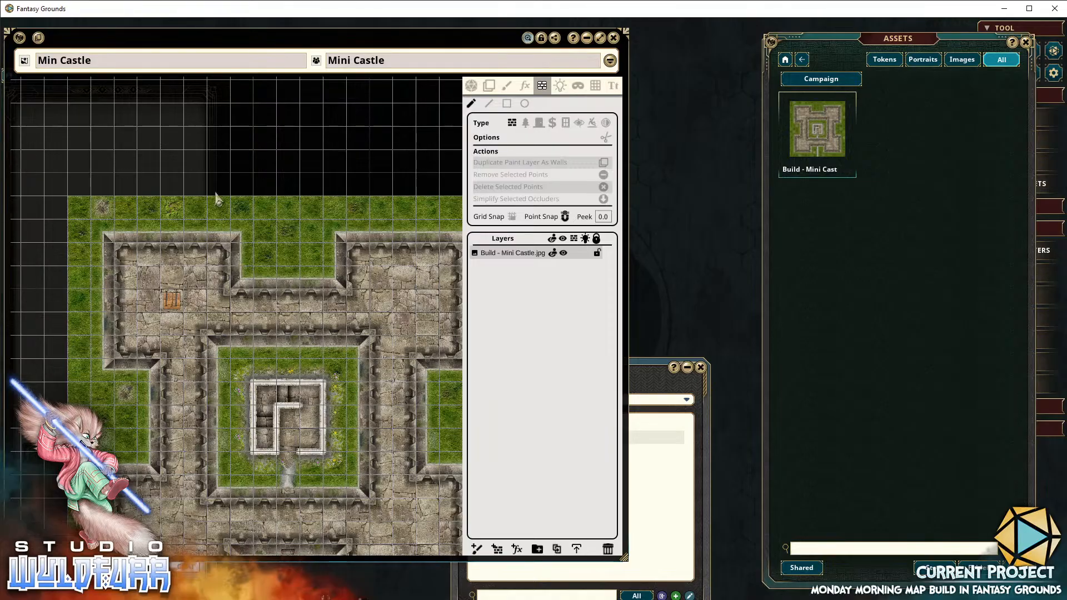
Close the Assets and Images windows and widen the Min Castle map to nearly the full desktop width
drag(376, 411, 332, 315)
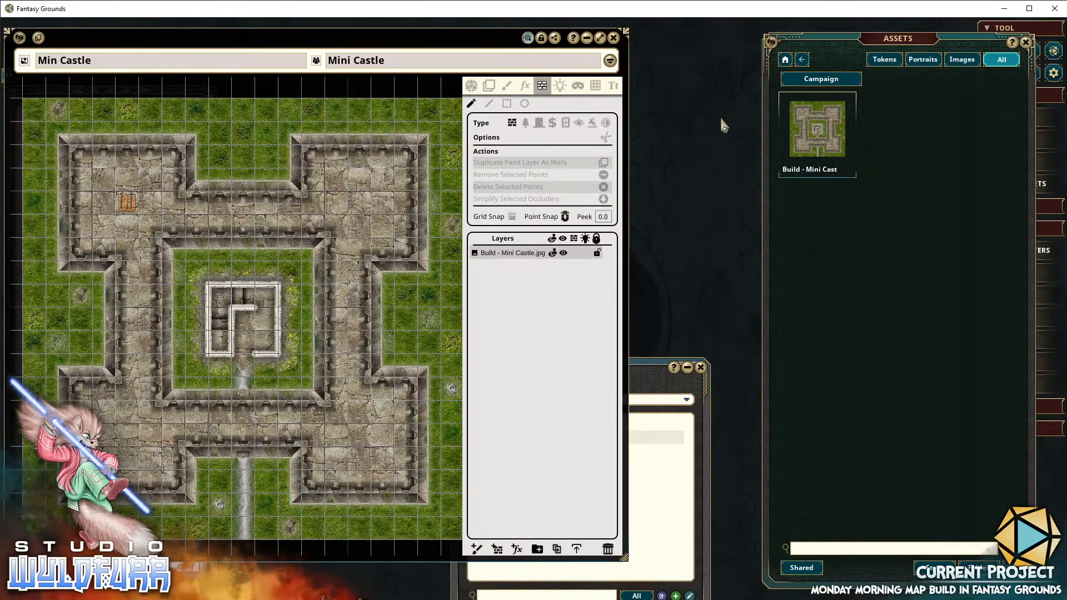
click(1026, 42)
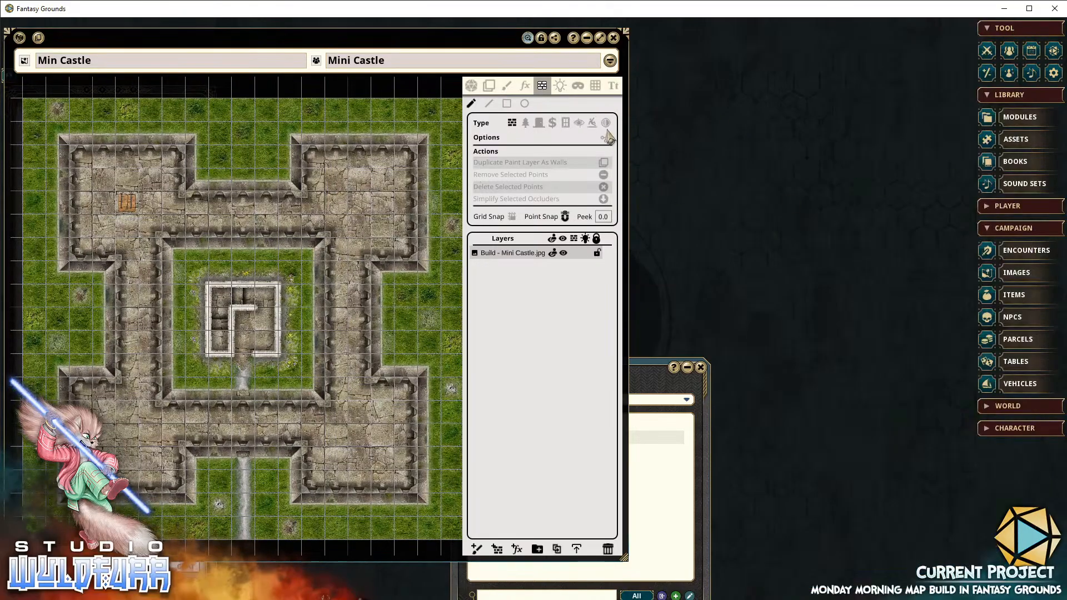
click(700, 368)
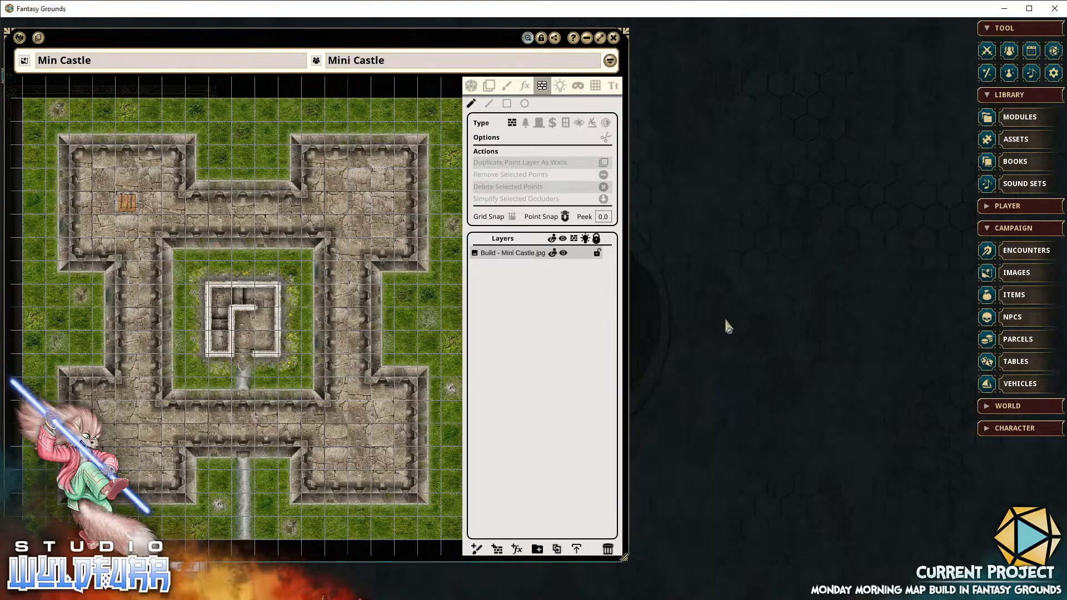
drag(631, 228, 1060, 217)
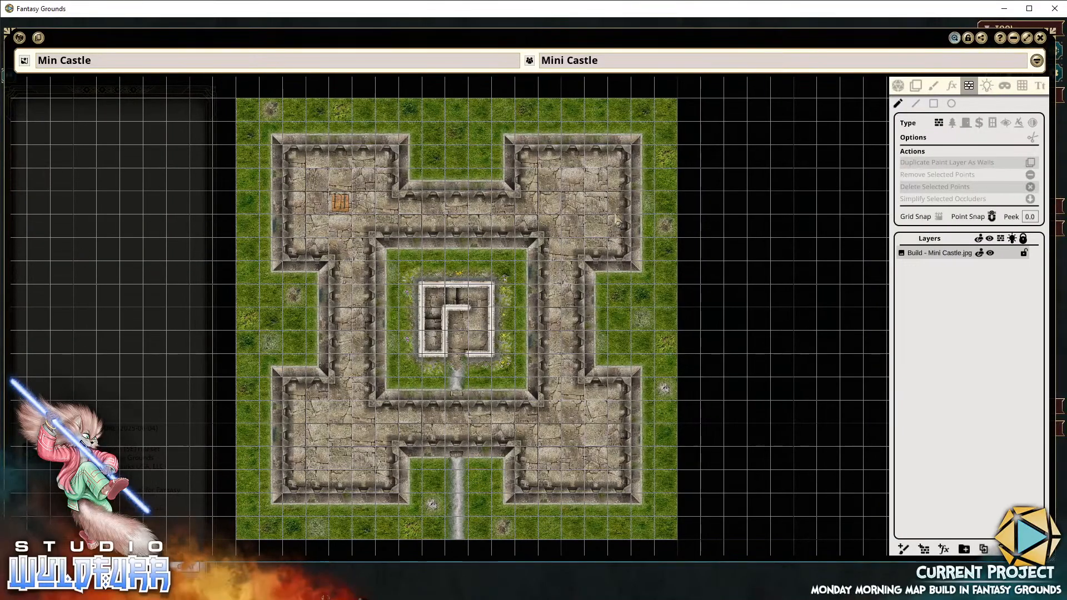
Examine the inner building, the surrounding courtyard walls and the southern gate of the Min Castle map up close
scroll(499, 333, up, 5)
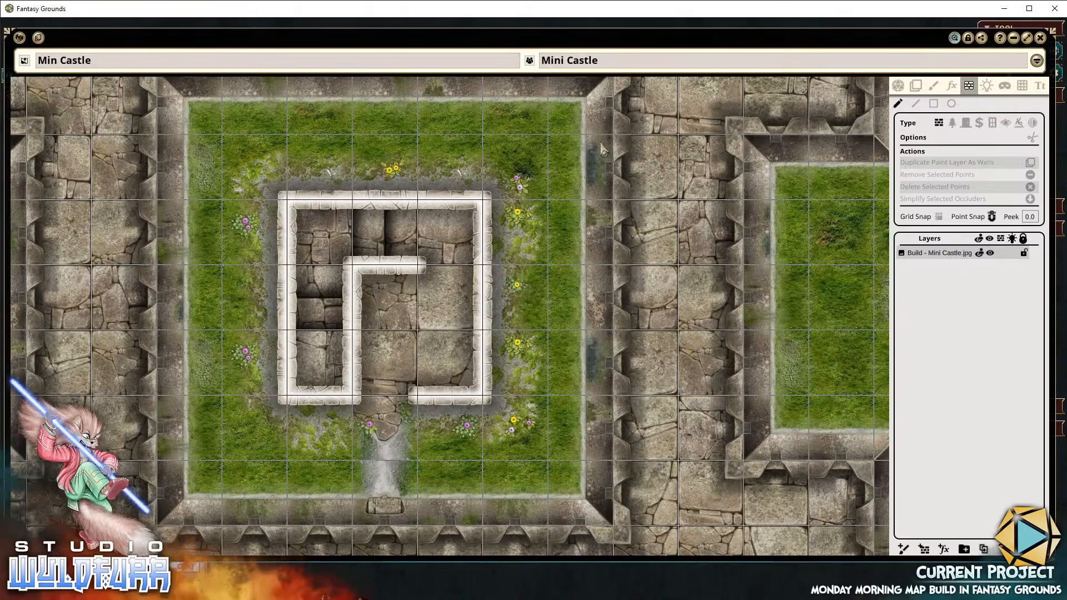
drag(384, 228, 493, 234)
drag(343, 436, 441, 179)
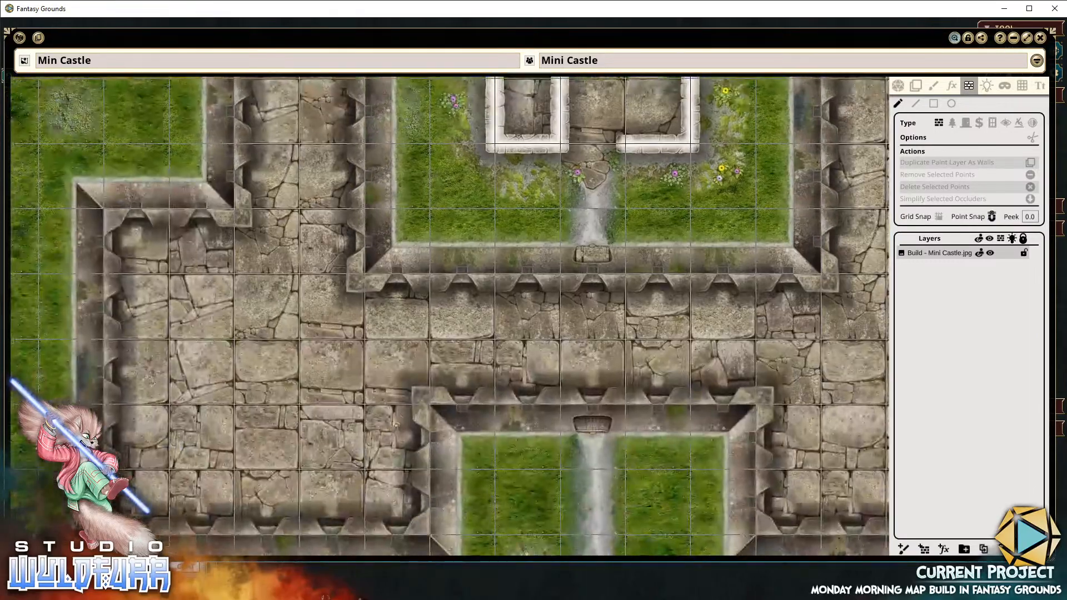
drag(396, 426, 470, 213)
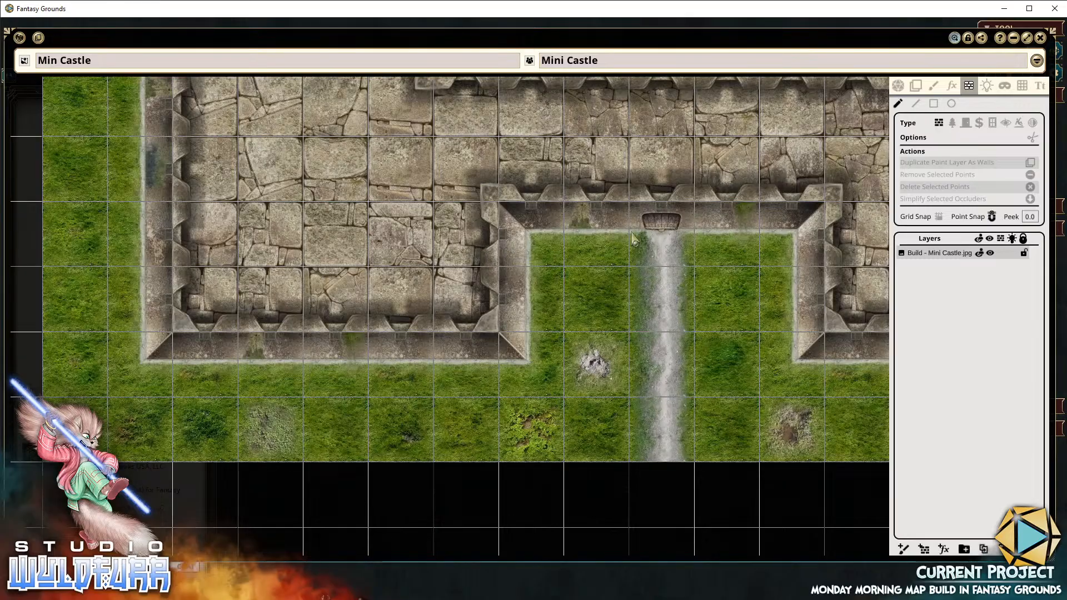
drag(653, 204, 378, 331)
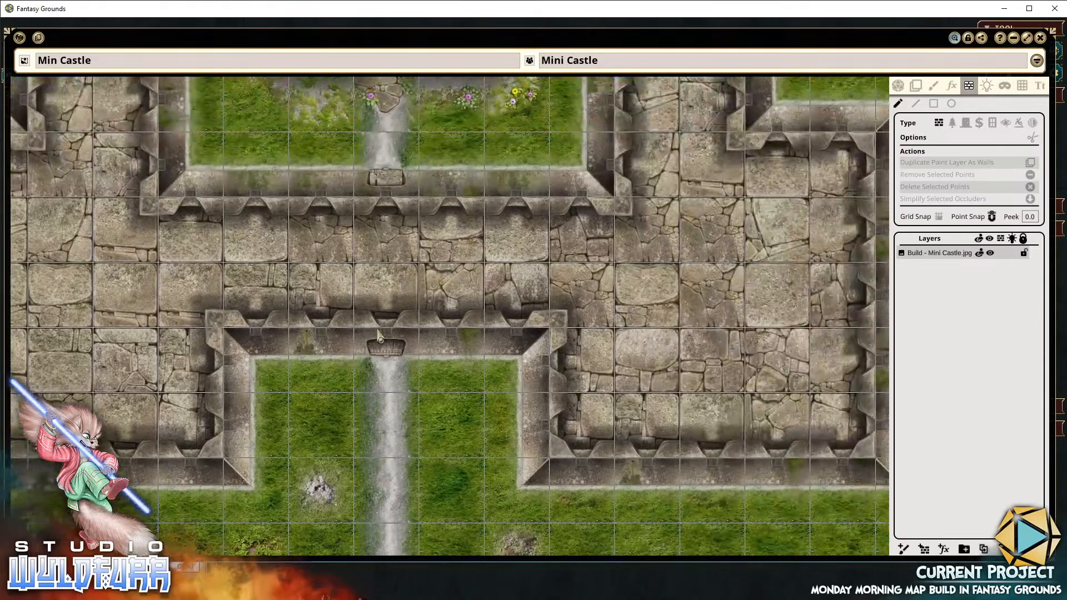
drag(416, 159, 557, 367)
drag(564, 200, 499, 337)
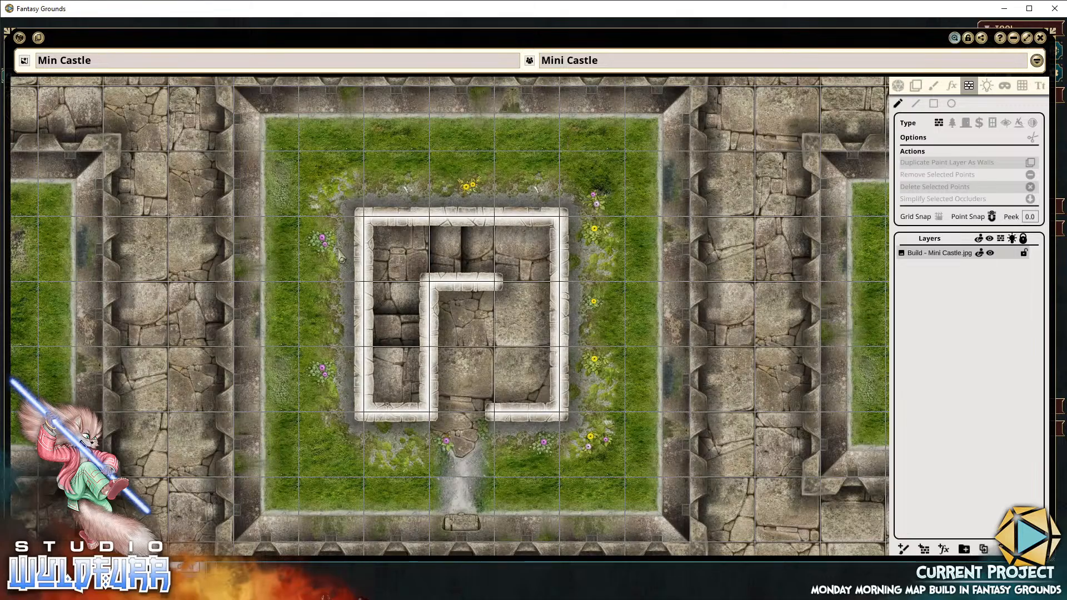
Draw a rectangular line-of-sight wall across the inner building, about four grid squares wide and under half a square high
scroll(411, 254, up, 4)
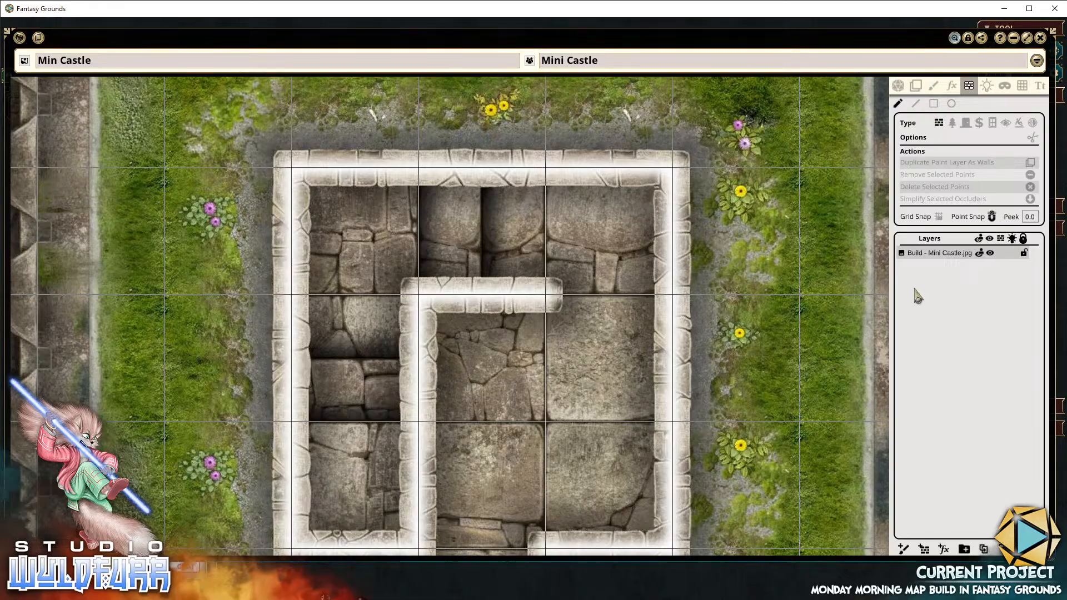
click(934, 105)
click(935, 106)
mouse_move(240, 278)
mouse_down()
mouse_move(427, 318)
mouse_move(674, 304)
mouse_move(741, 333)
mouse_up()
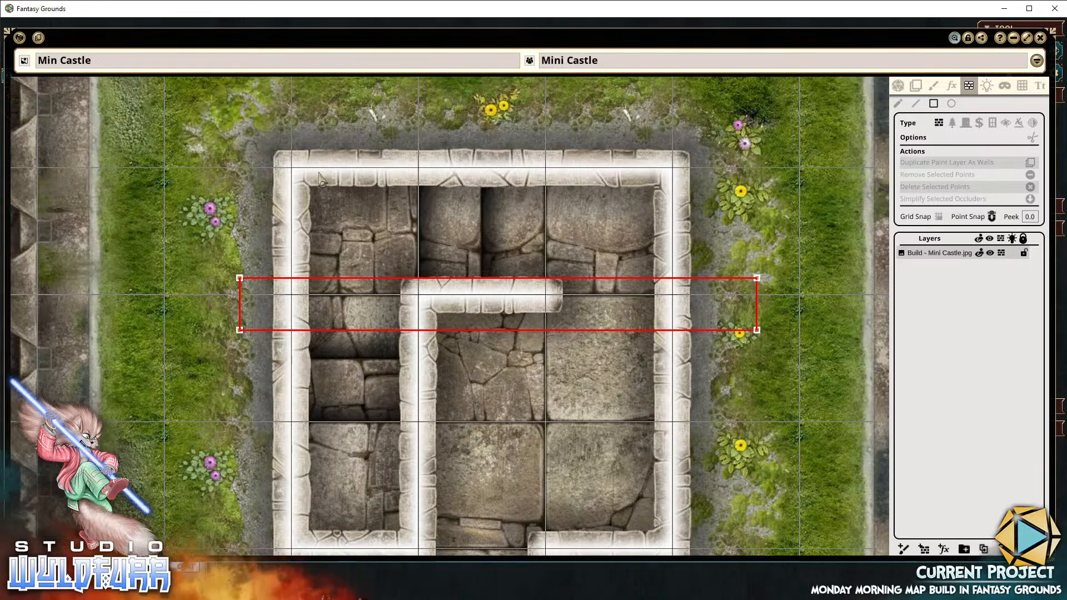
Draw rectangular line-of-sight walls over the inner building's north wall and the two south wall segments beside the doorway
mouse_move(278, 155)
mouse_down()
mouse_move(305, 171)
mouse_move(685, 181)
mouse_up()
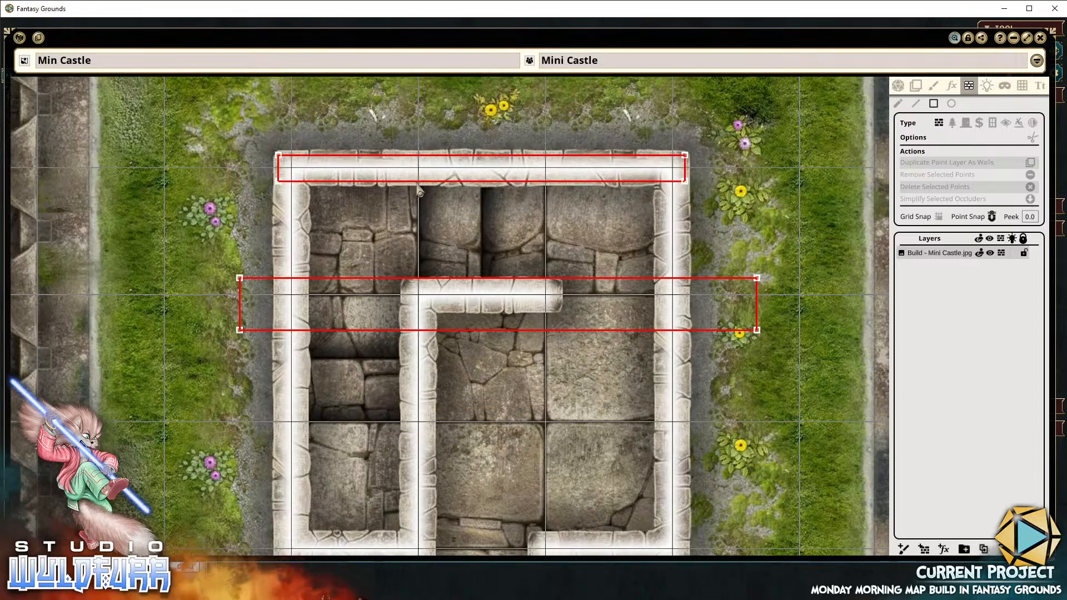
drag(571, 457, 577, 365)
drag(281, 442, 438, 470)
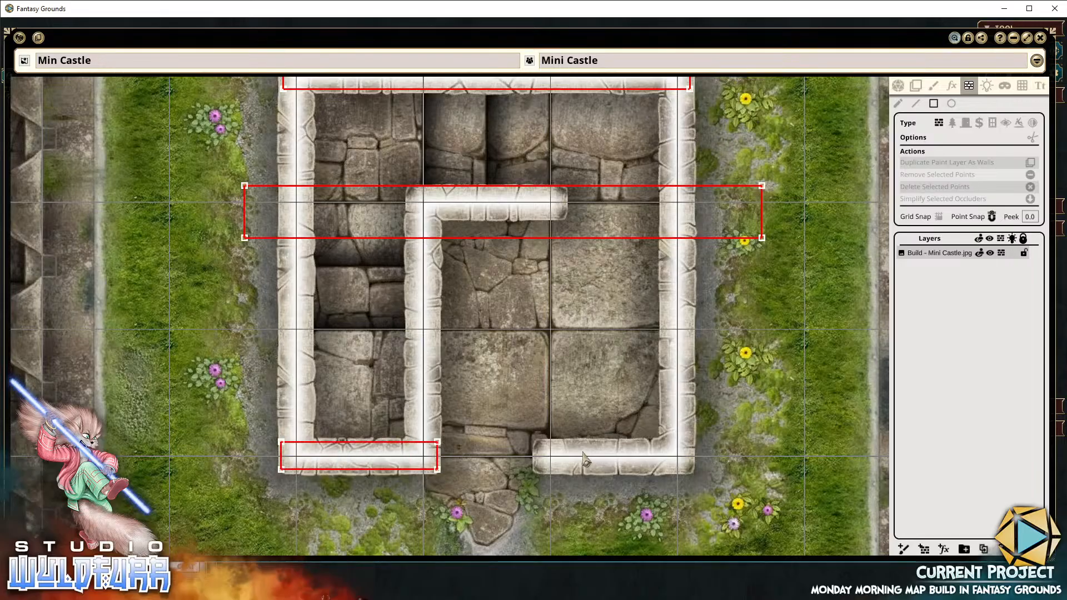
drag(539, 446, 691, 472)
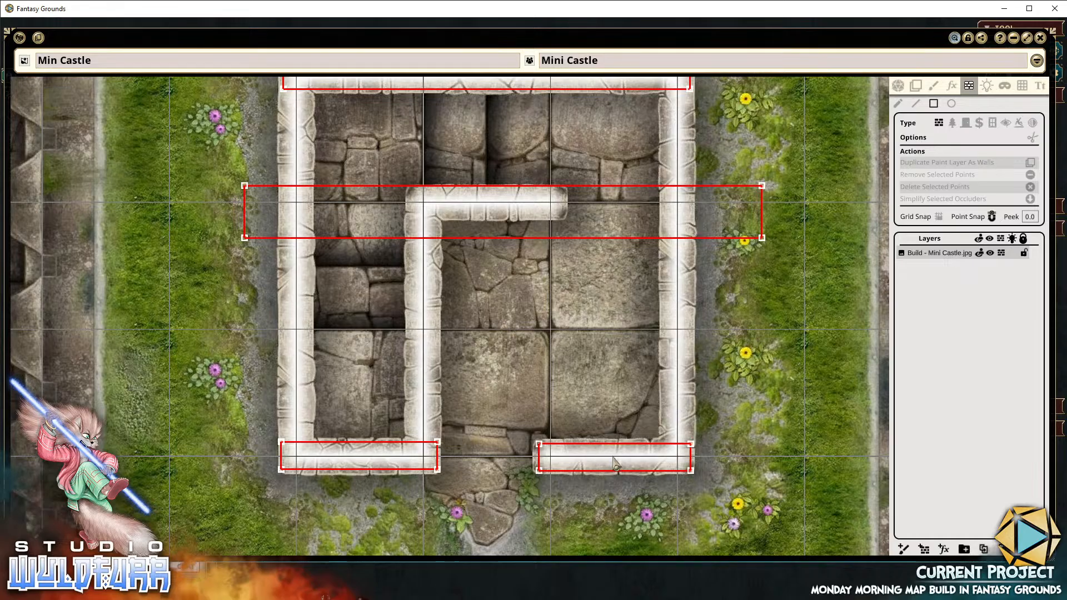
drag(547, 311, 542, 360)
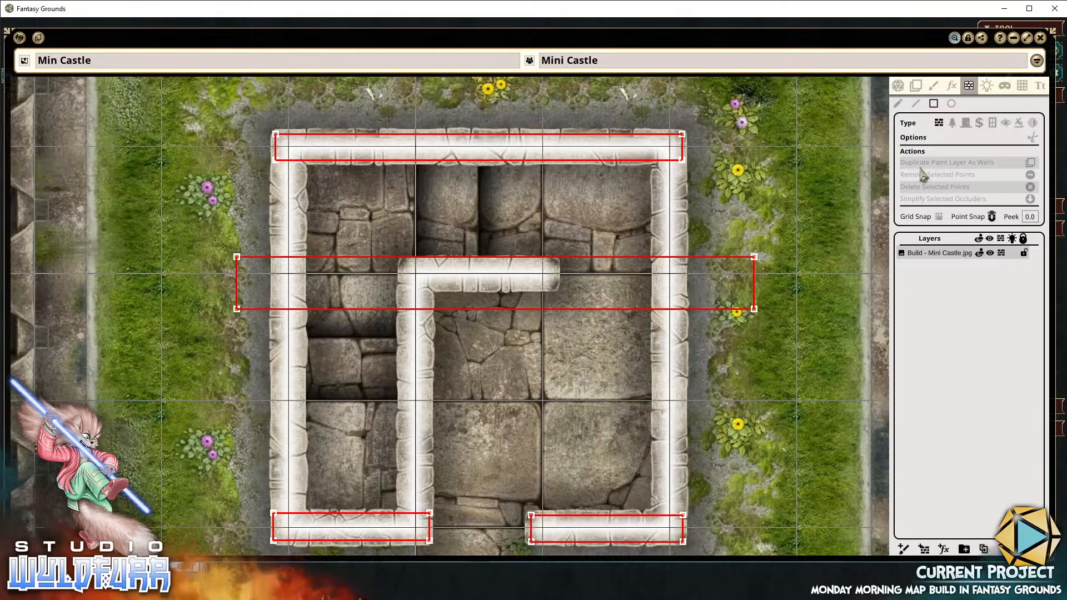
Pull the wide wall's northeast corner point over to the building's east wall and delete the two points at that end
click(899, 104)
click(754, 258)
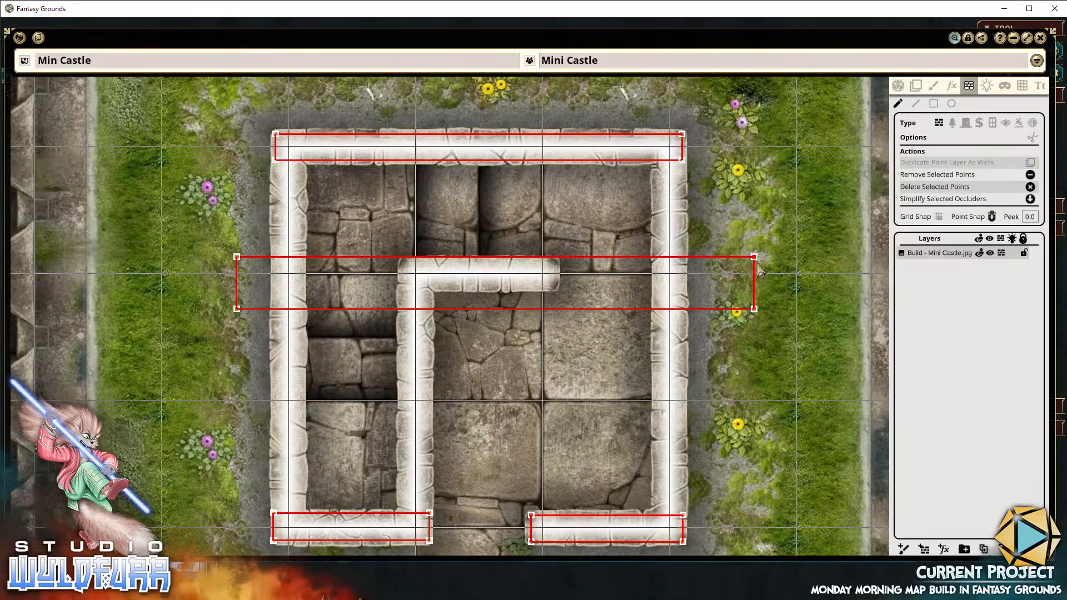
drag(756, 262, 468, 206)
drag(359, 231, 679, 232)
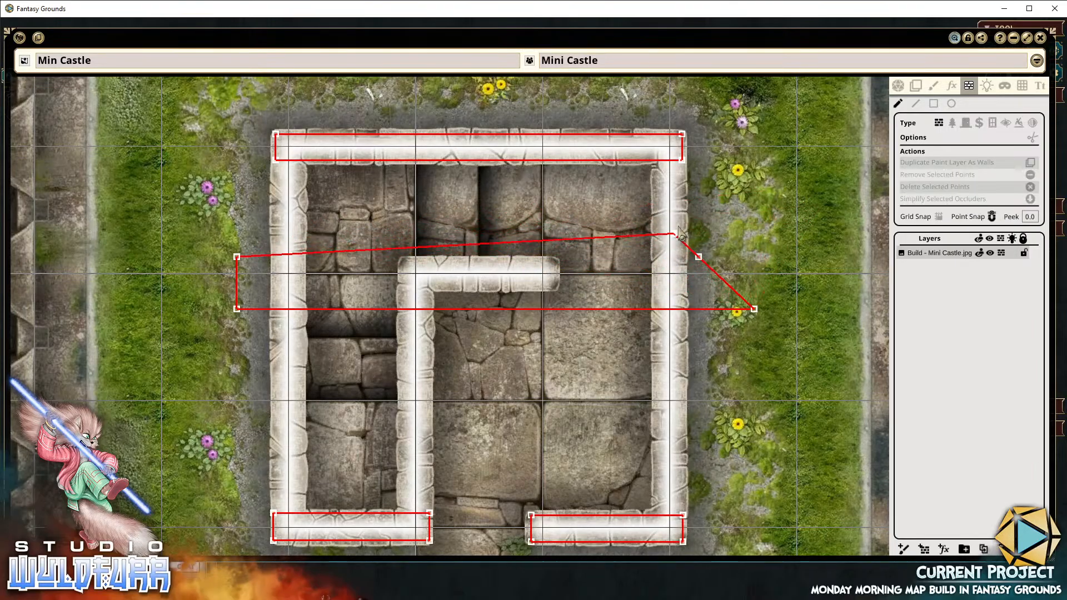
click(675, 234)
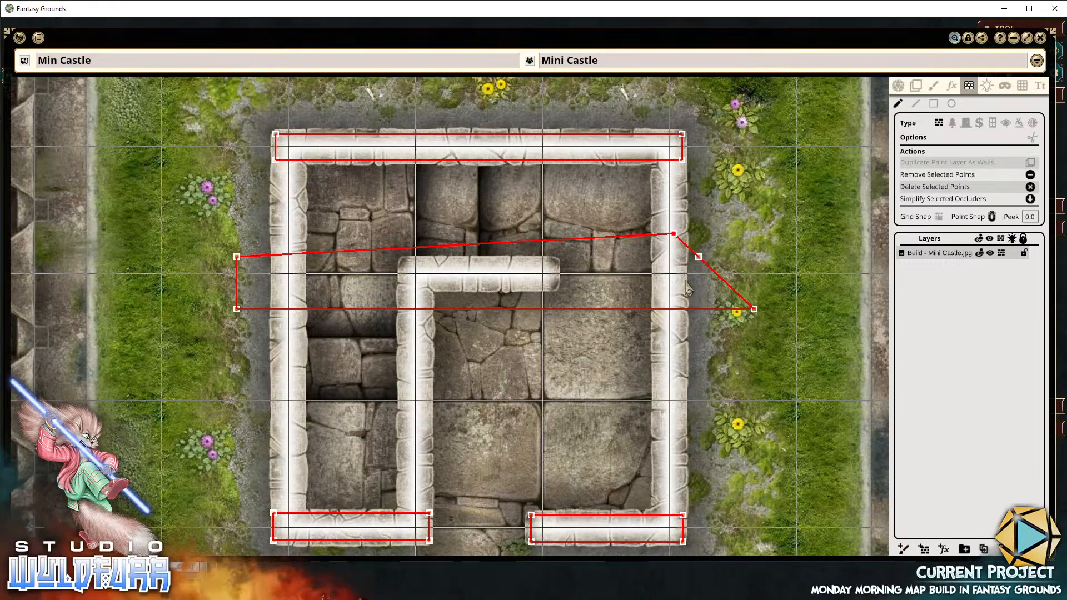
key(Delete)
click(698, 257)
key(Delete)
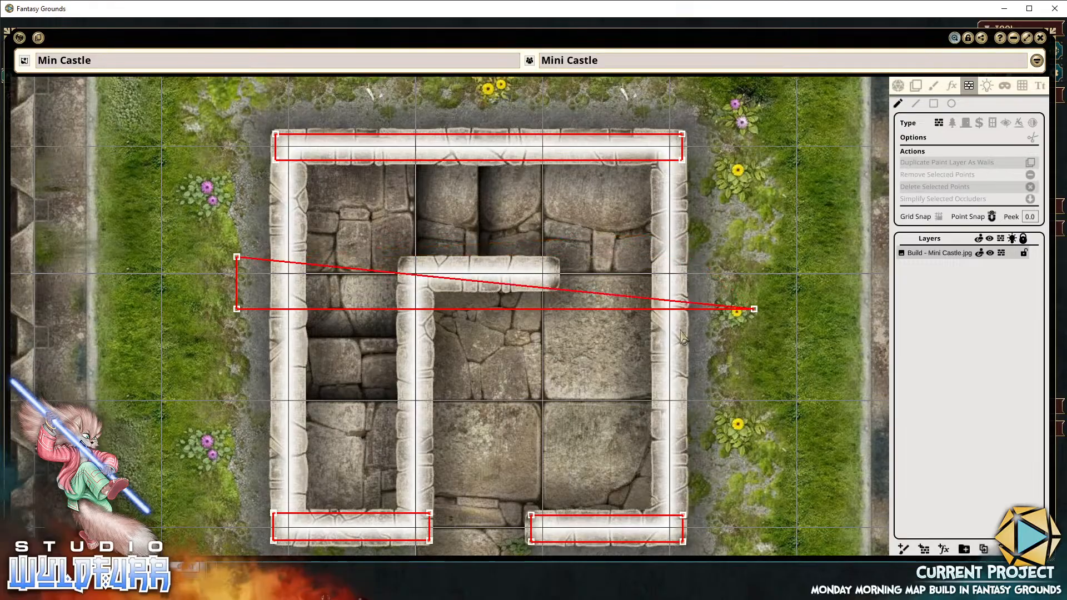
Pull the wide wall's remaining eastern point to the building's west wall and delete the whole leftover shape
click(754, 310)
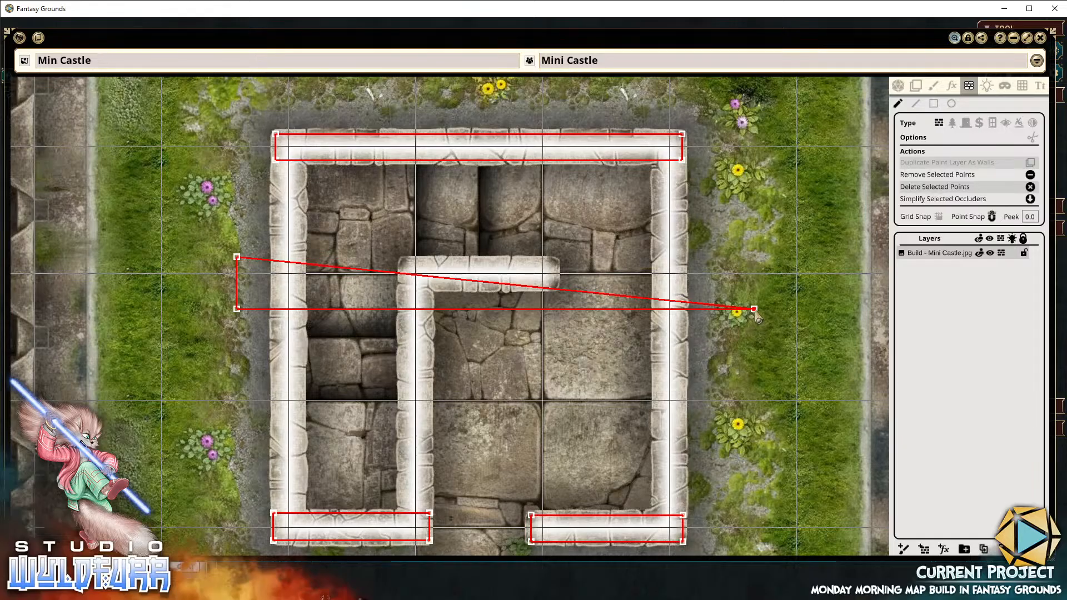
drag(755, 310, 303, 288)
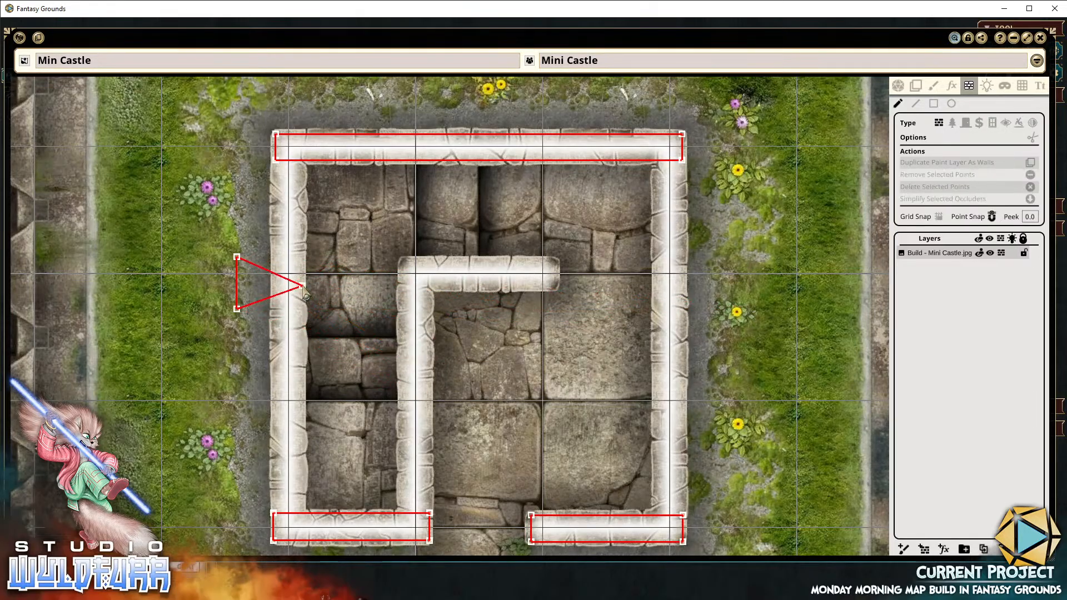
drag(210, 241, 312, 374)
drag(187, 209, 357, 394)
key(Delete)
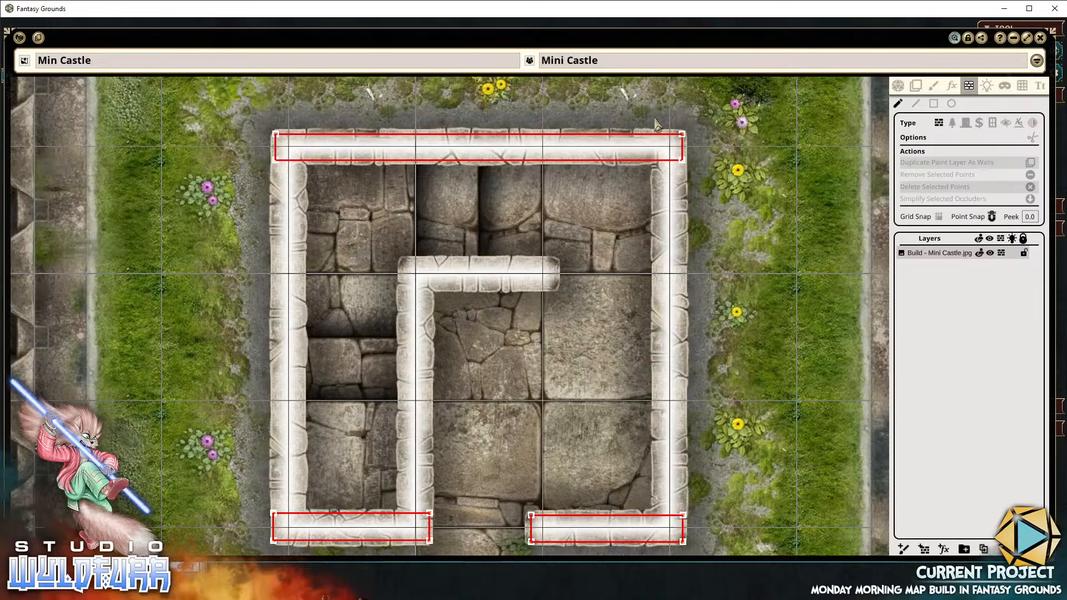
Select the points of all remaining walls around the inner building and delete them
drag(666, 111, 739, 212)
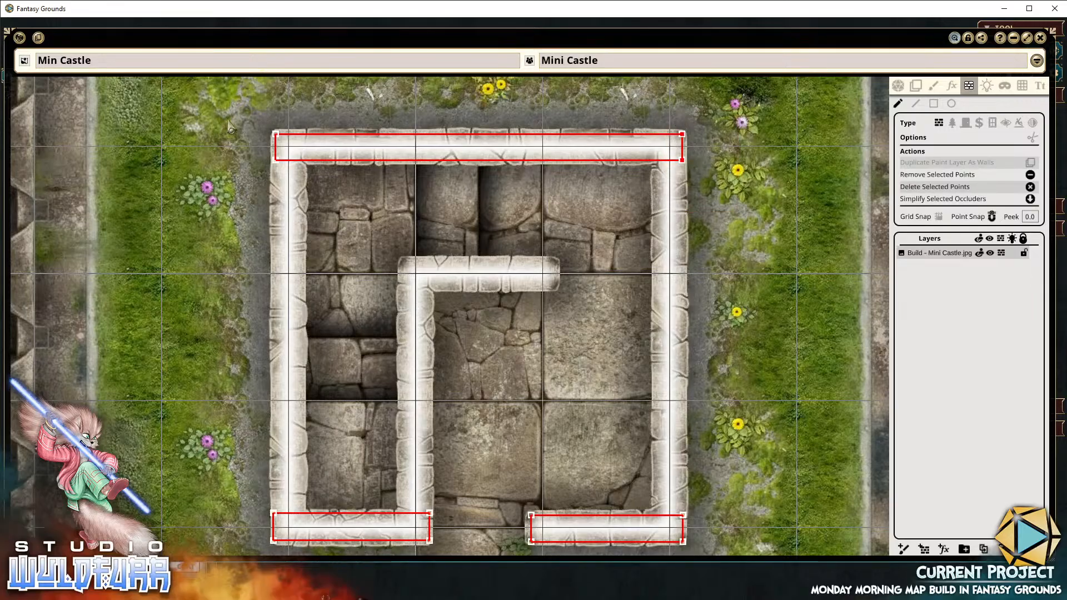
drag(683, 135, 716, 137)
drag(200, 109, 752, 565)
key(Delete)
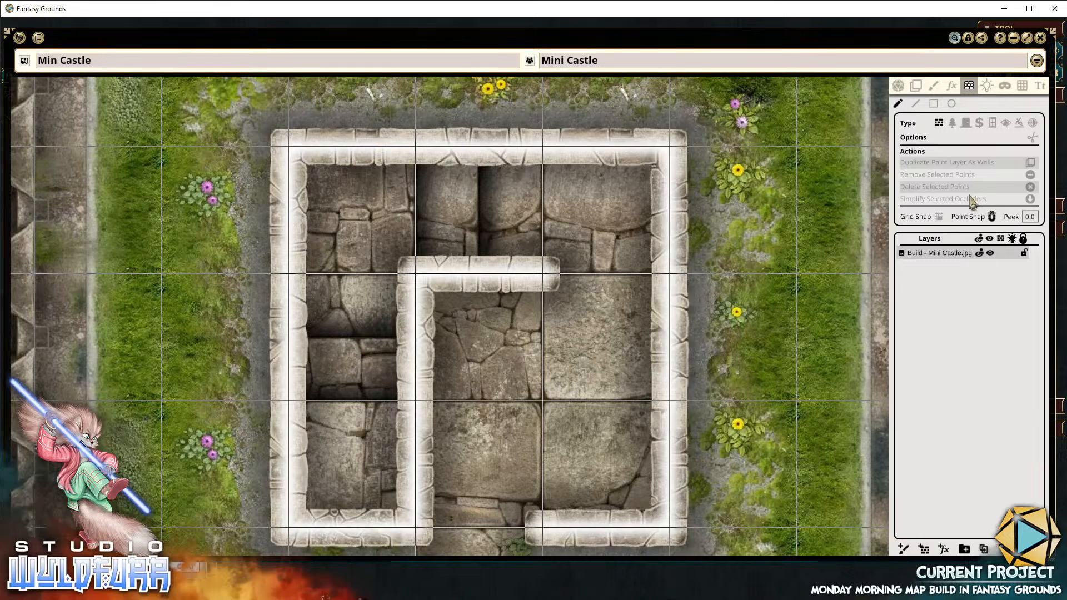
Draw a rectangular wall about three squares wide across the inner building, and try and undo a tall overlapping one beside the east wall
click(934, 103)
mouse_move(334, 247)
mouse_down()
mouse_move(607, 373)
mouse_move(721, 398)
mouse_move(744, 330)
mouse_up()
mouse_move(599, 245)
mouse_down()
mouse_move(600, 201)
mouse_move(620, 186)
mouse_up()
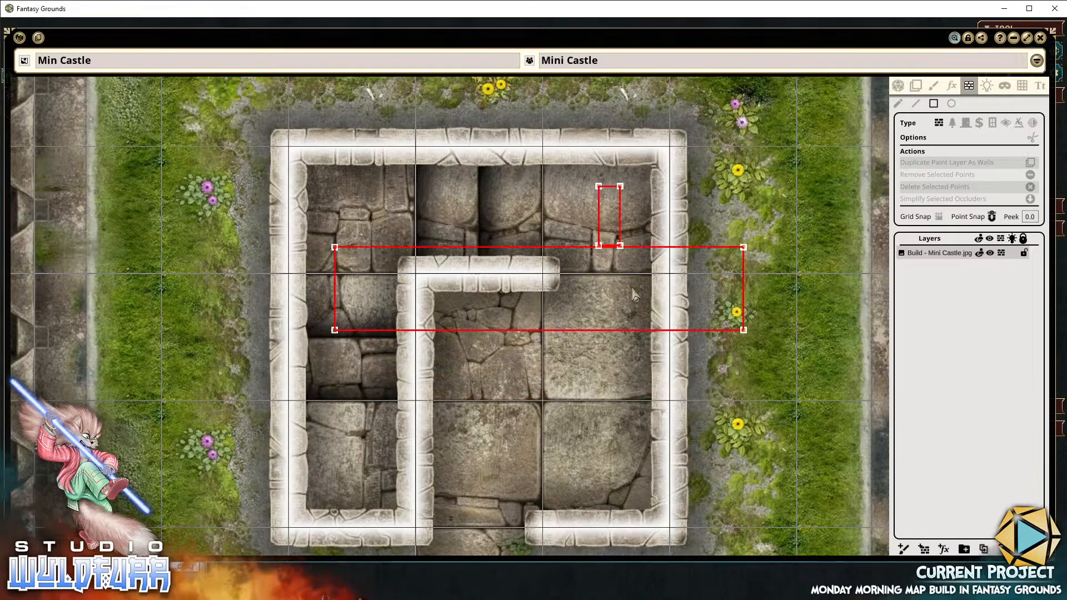
drag(633, 289, 657, 452)
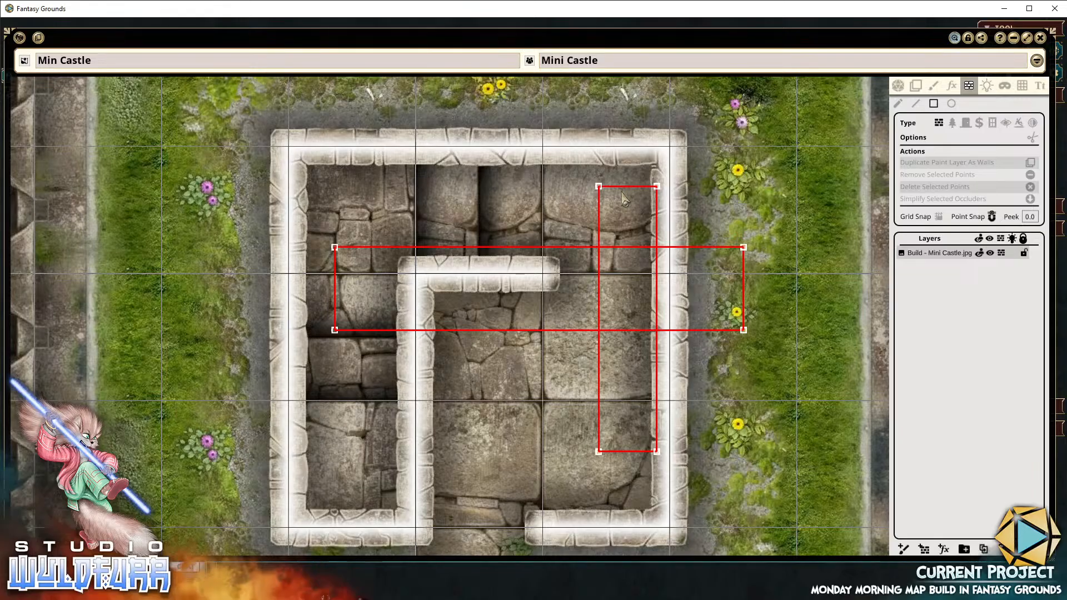
key(ctrl+z)
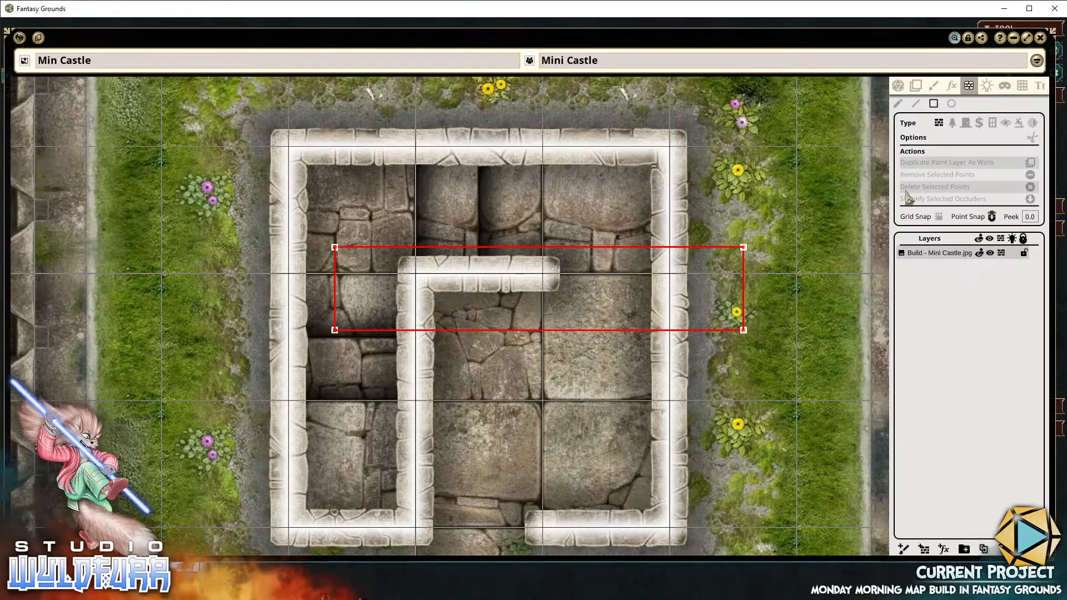
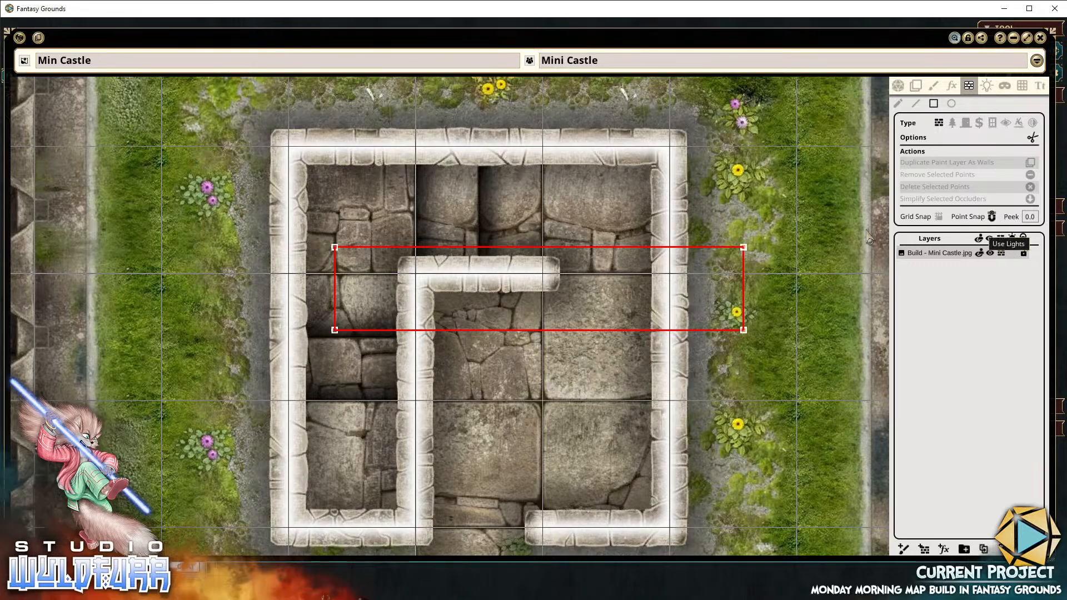
Draw two tall rectangles that cut the wide wall, one across its centre and one at the east wall, and select all wall points
drag(510, 184, 591, 410)
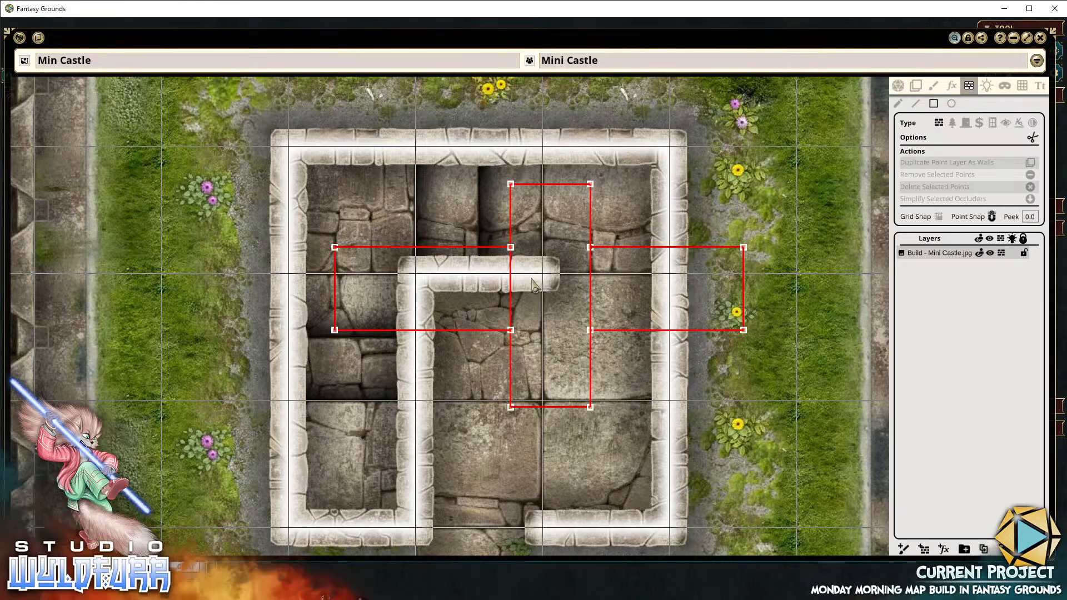
drag(620, 298, 674, 416)
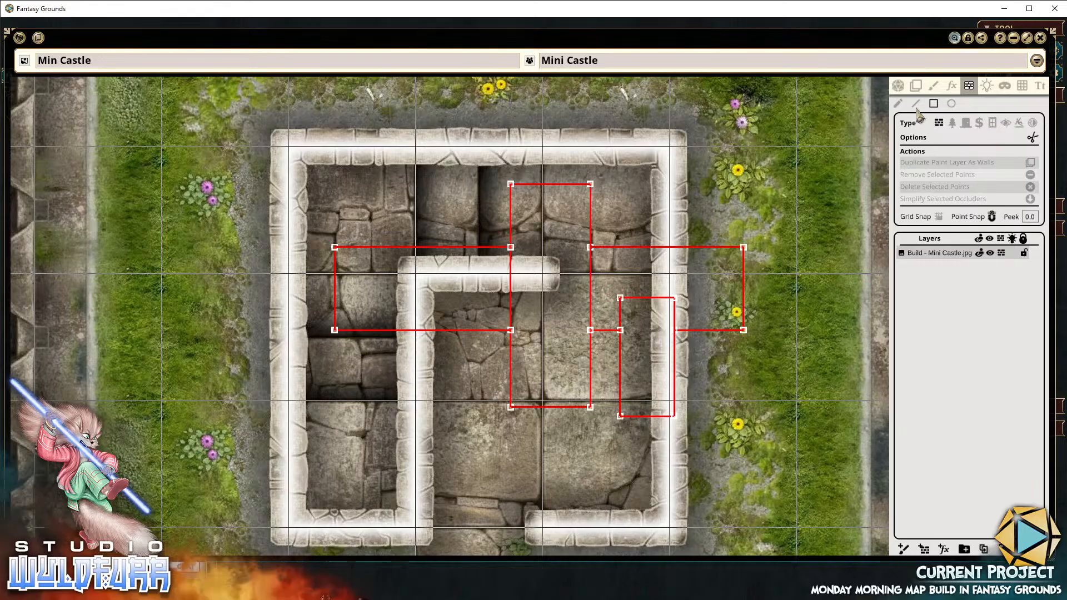
click(899, 104)
drag(278, 142, 788, 453)
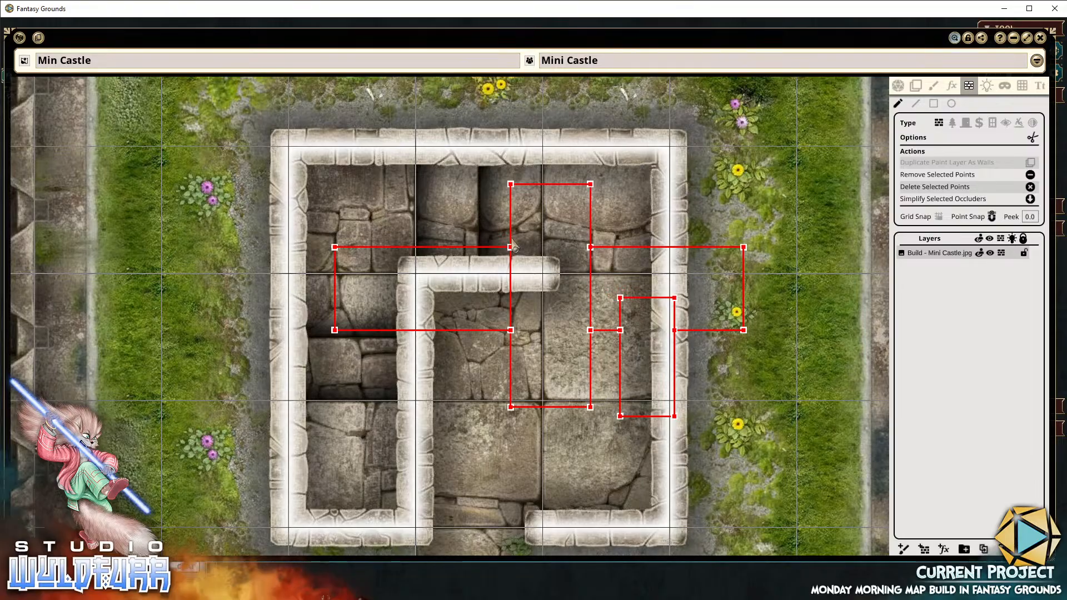
drag(260, 132, 776, 490)
Delete the two upper corner points and the lower-right corner point of the central tall rectangle
click(516, 194)
key(Delete)
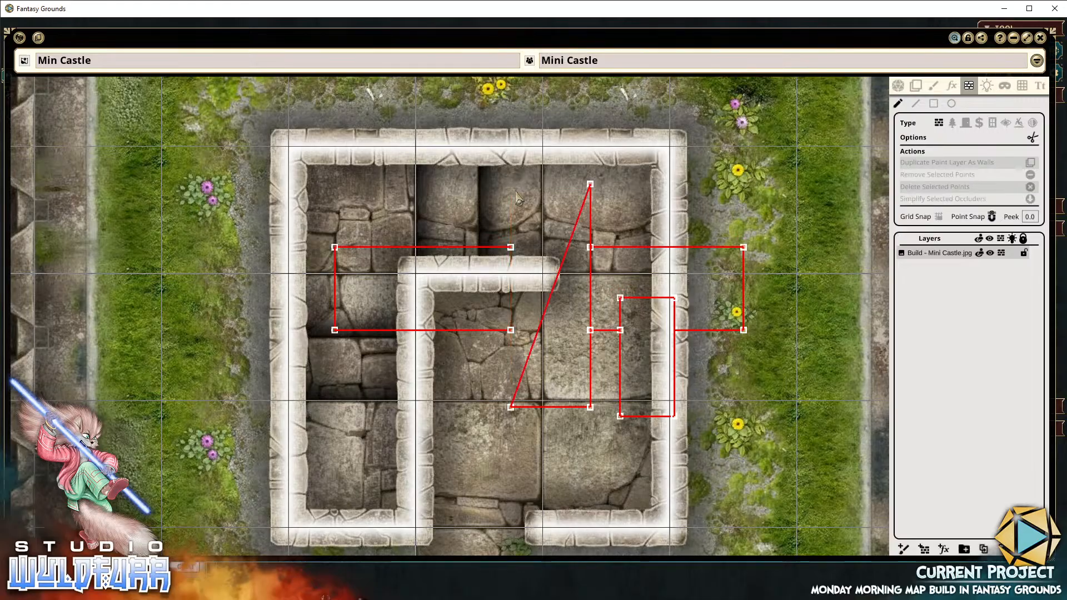
click(590, 184)
key(Delete)
click(591, 408)
key(Delete)
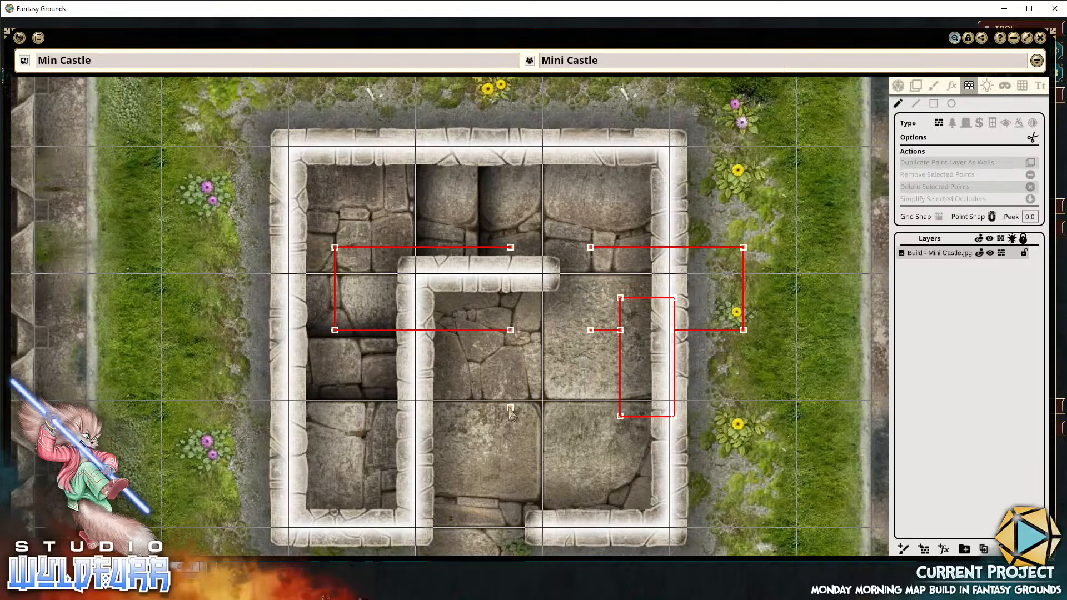
click(512, 406)
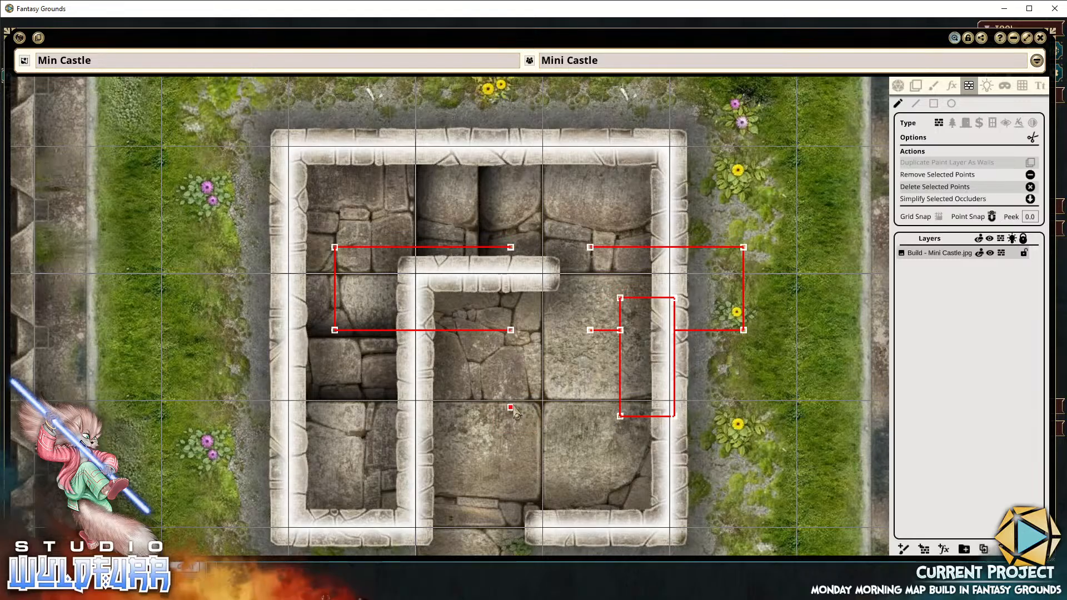
right_click(512, 410)
mouse_move(514, 416)
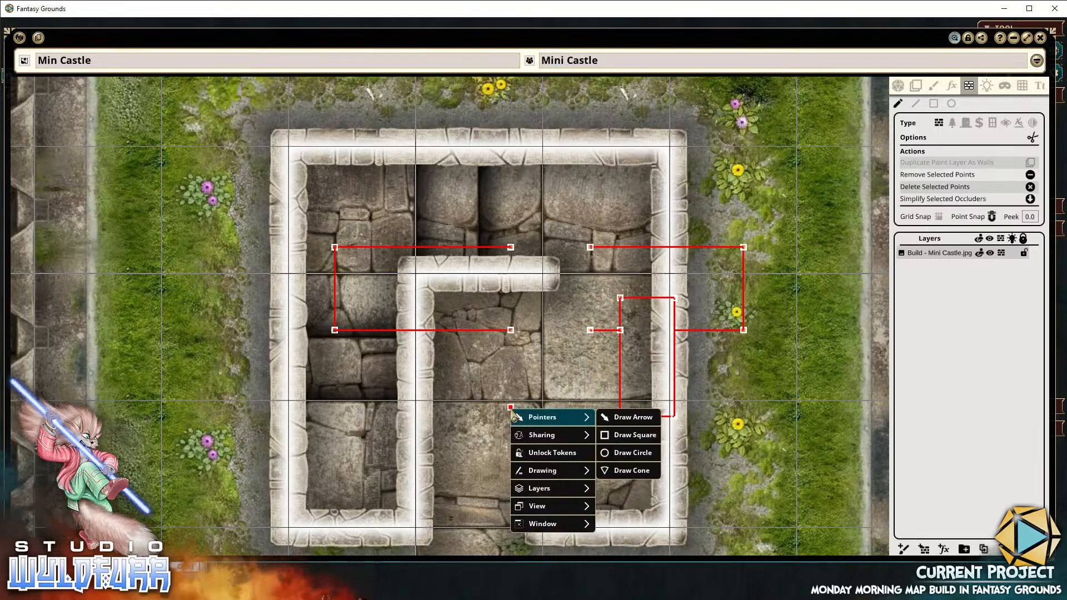
click(545, 384)
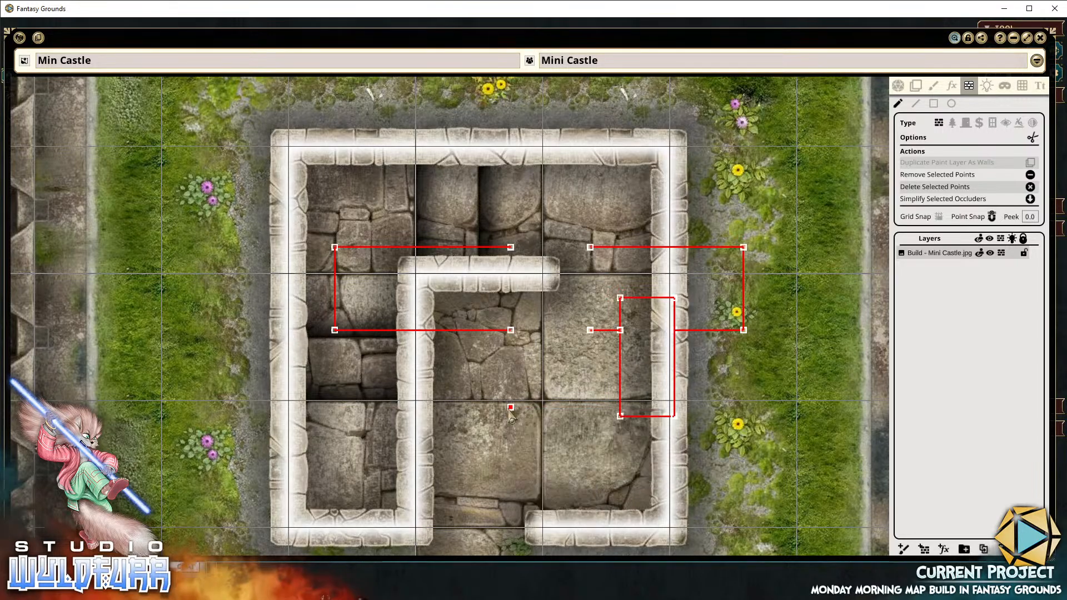
right_click(512, 415)
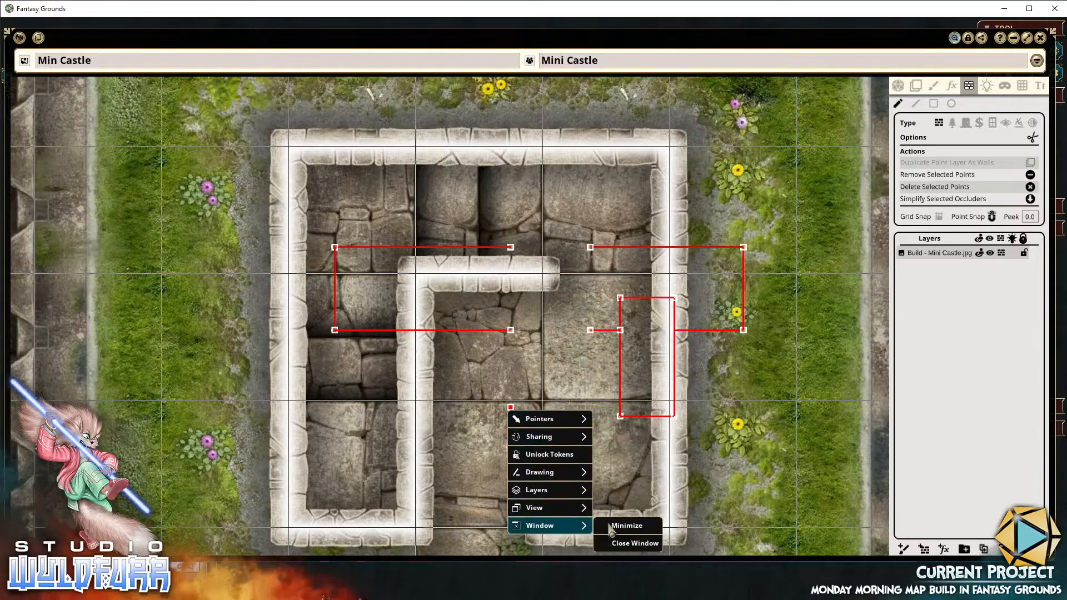
click(734, 460)
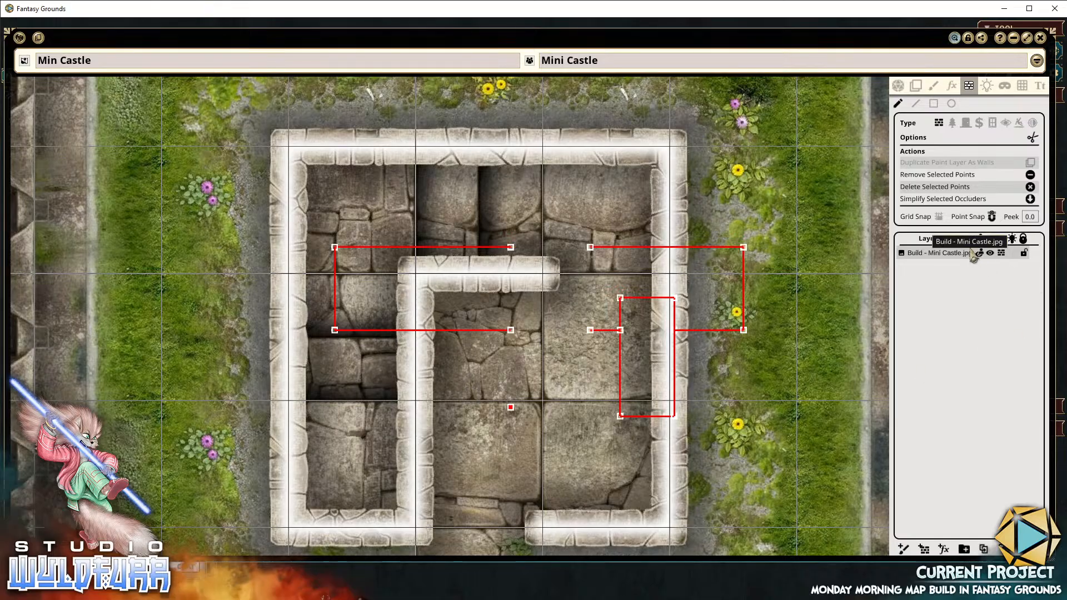
click(893, 290)
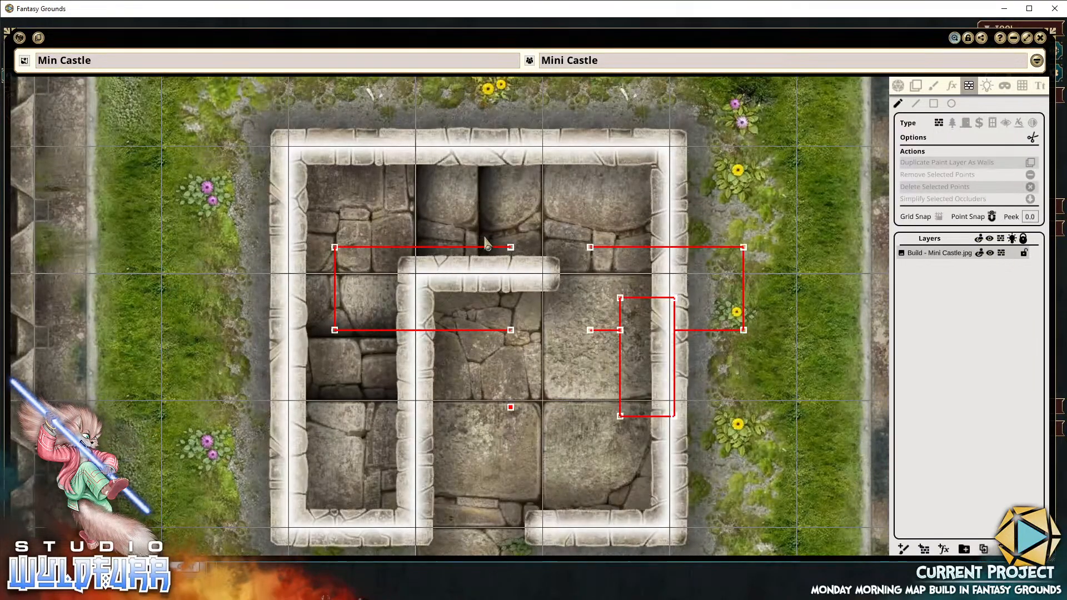
Delete the corner and end points of the wide wall's eastern section, from the building's centre out to the grass
drag(287, 209, 783, 402)
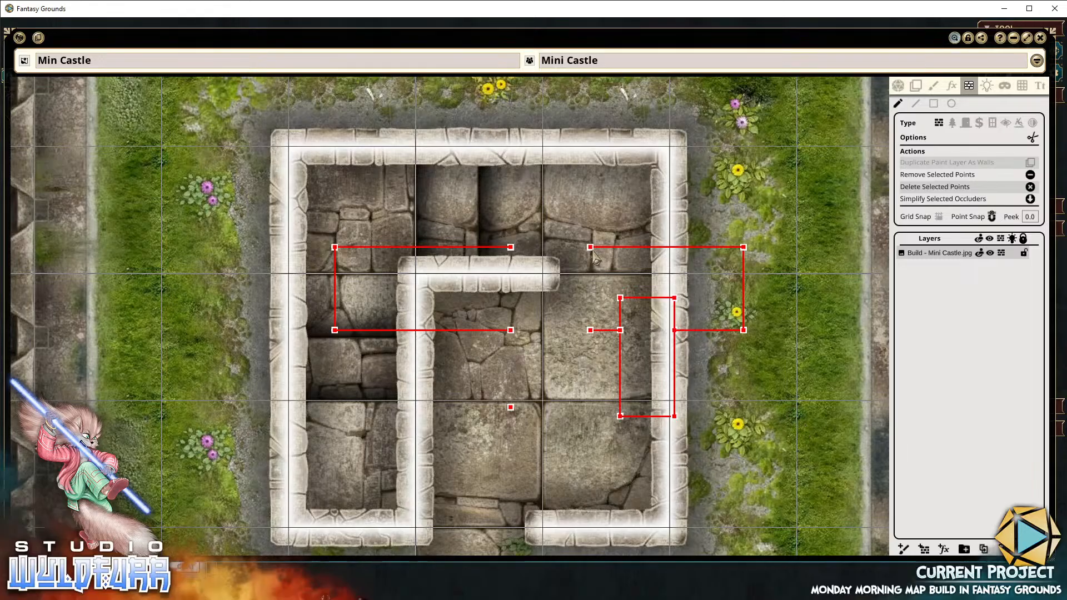
key(Delete)
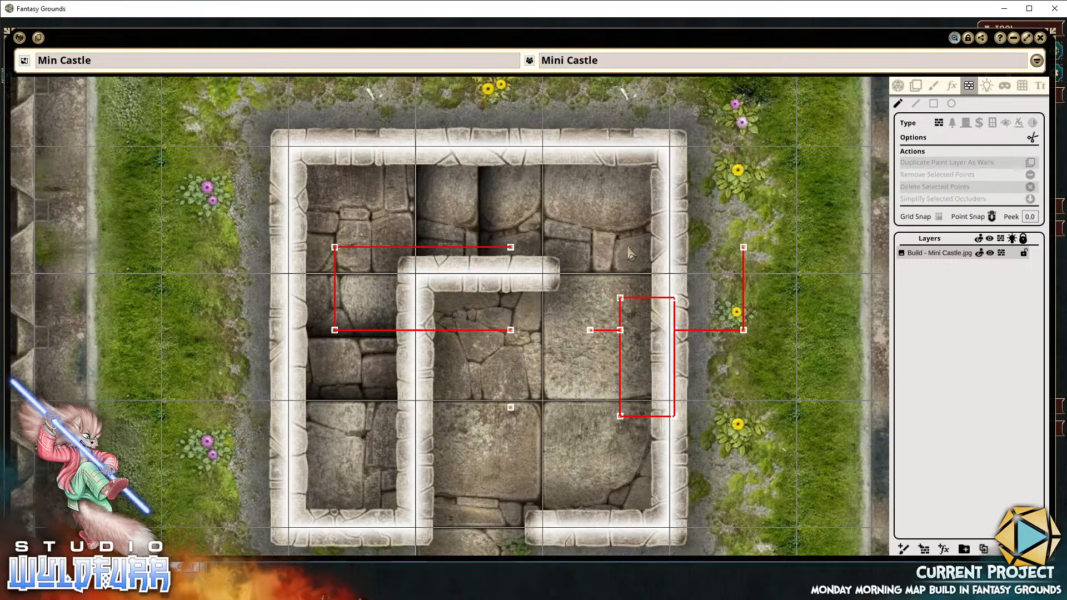
click(745, 248)
key(Delete)
click(744, 330)
key(Delete)
click(590, 330)
key(Delete)
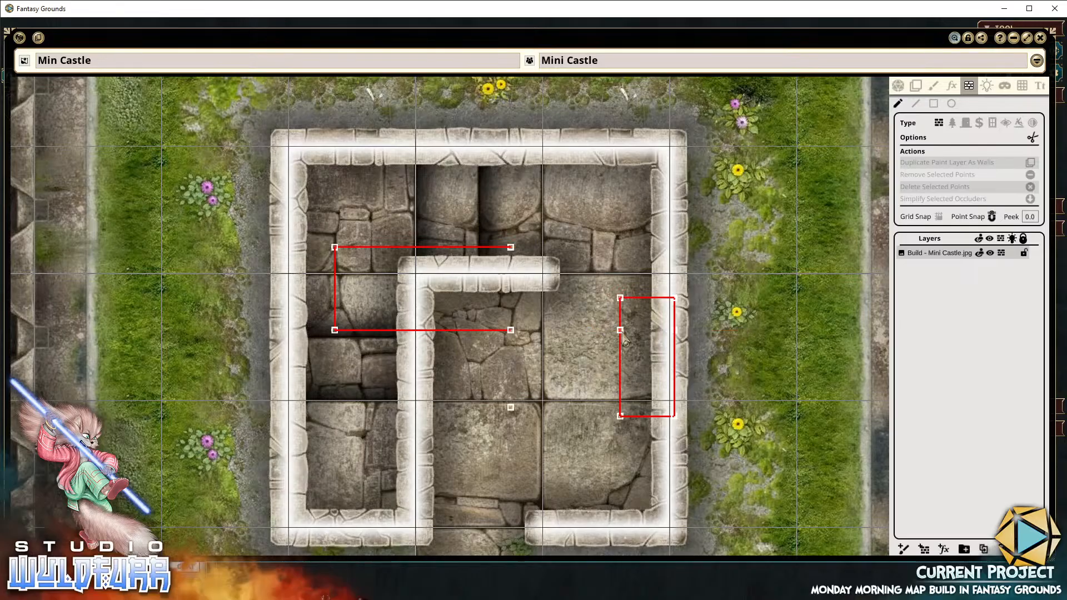
Delete the two western corner points and the northeast corner point of the rectangle at the building's east wall
click(621, 330)
click(621, 299)
key(Delete)
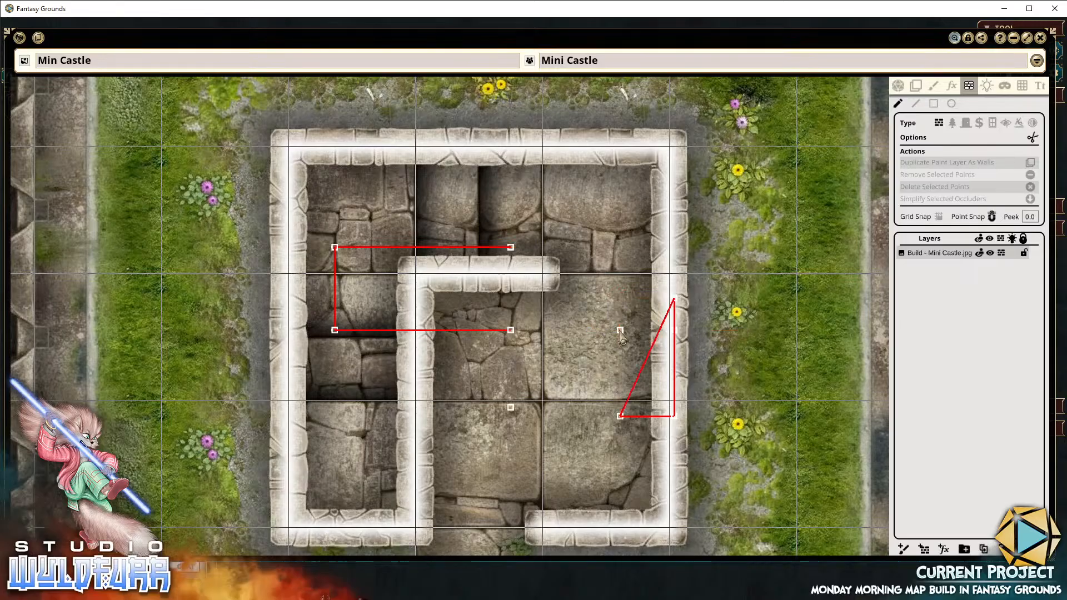
click(620, 415)
key(Delete)
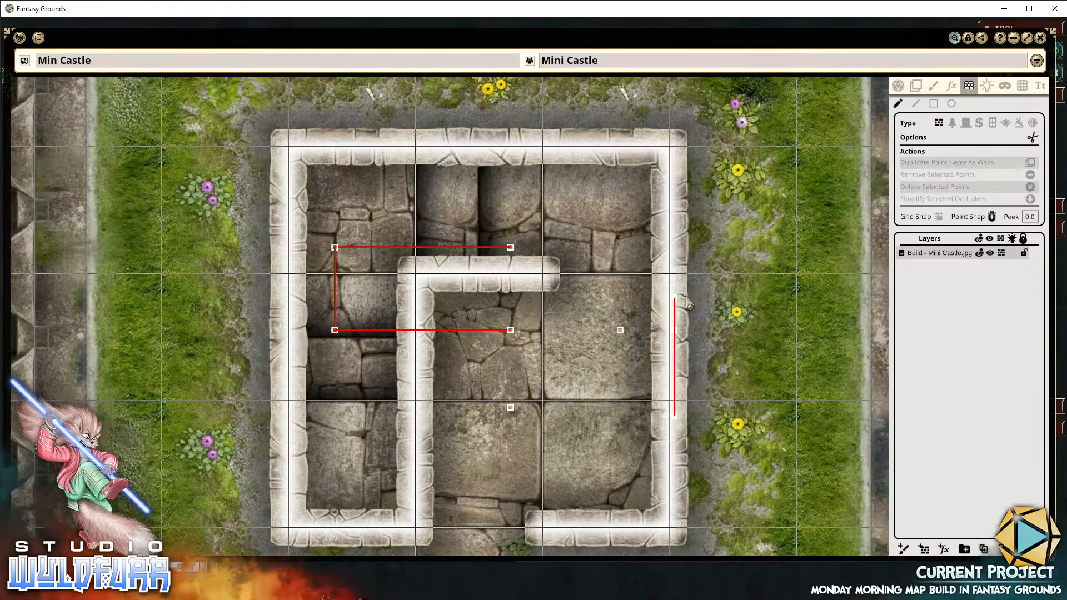
click(675, 299)
key(Delete)
Move the lower end point of the wall line at the building's east wall out onto the grass and deselect it
click(674, 416)
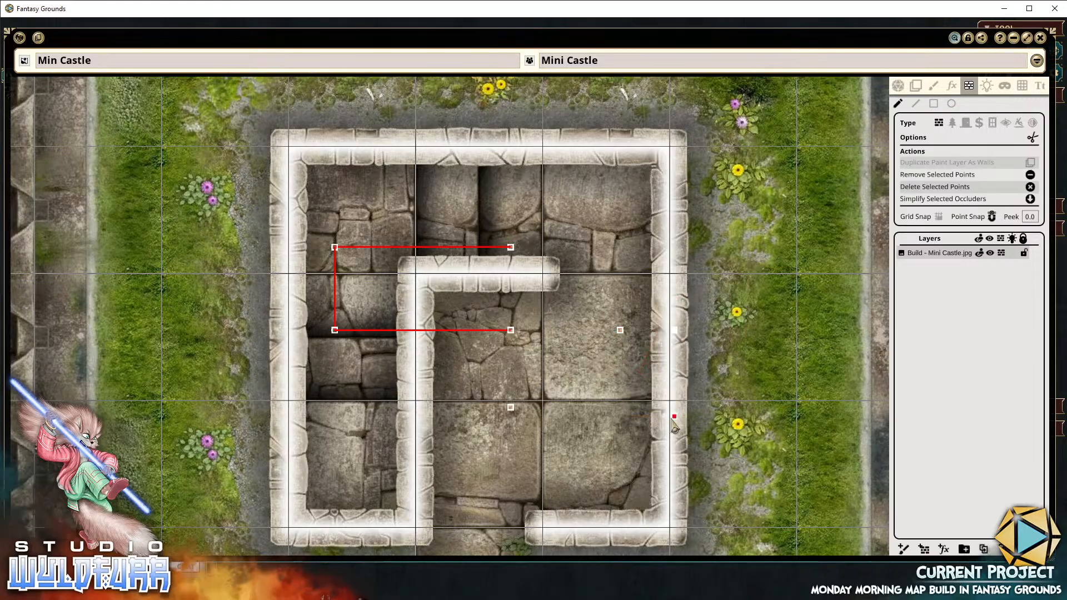
drag(674, 417, 714, 453)
right_click(715, 455)
mouse_move(716, 456)
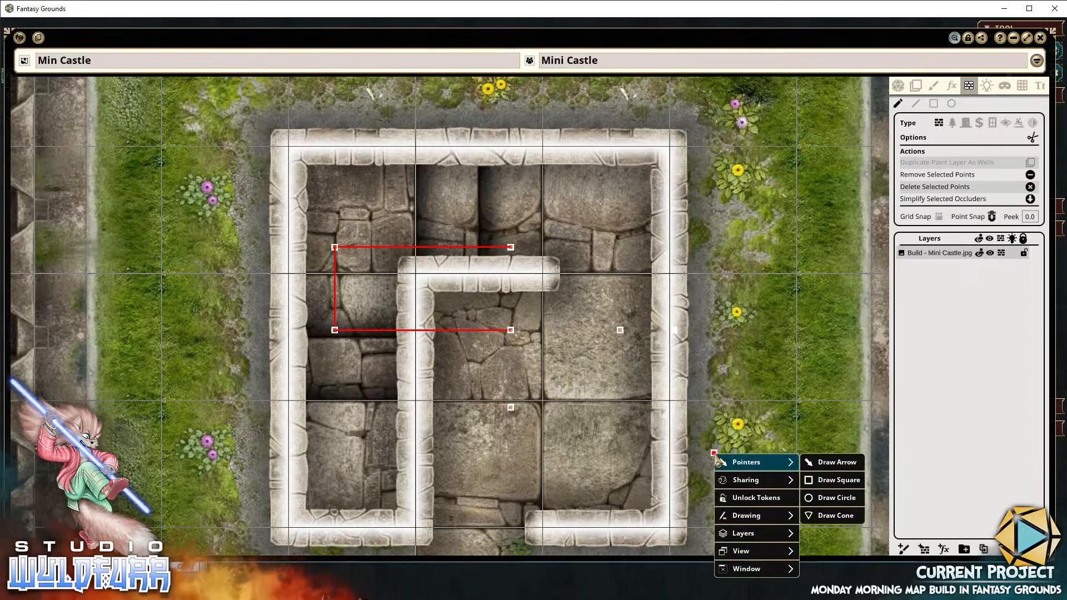
click(710, 430)
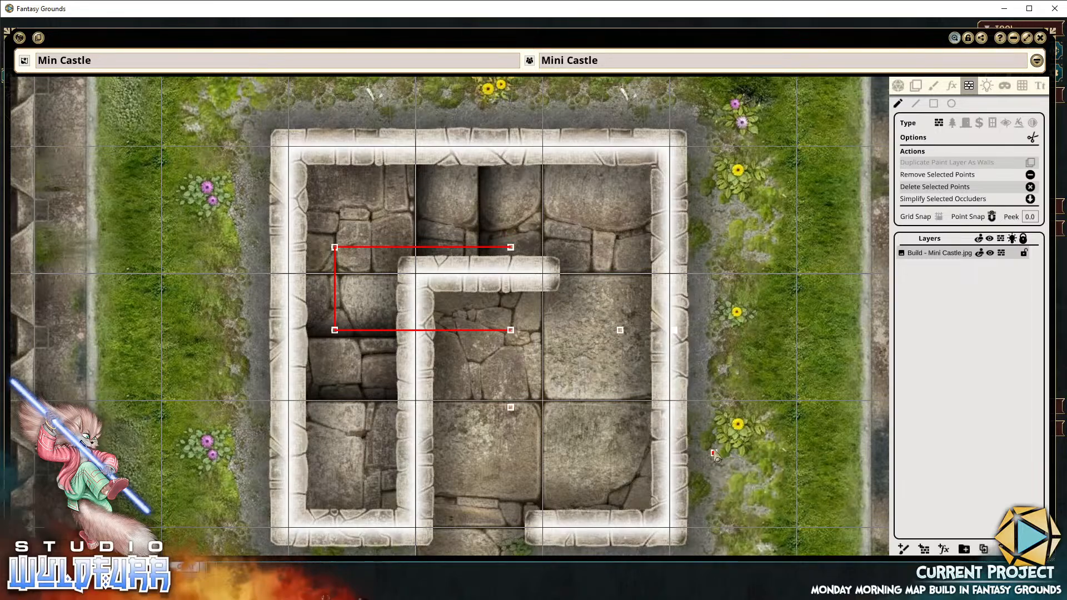
click(716, 457)
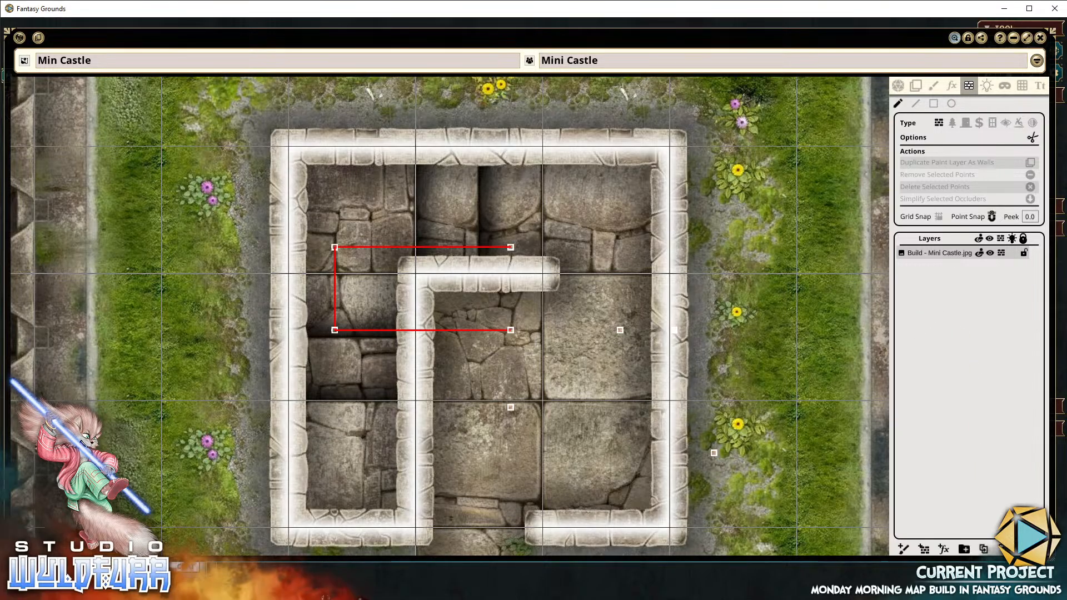
Delete the Build - Mini Castle.jpg layer and place that image on the map again from the Campaign assets
click(1004, 549)
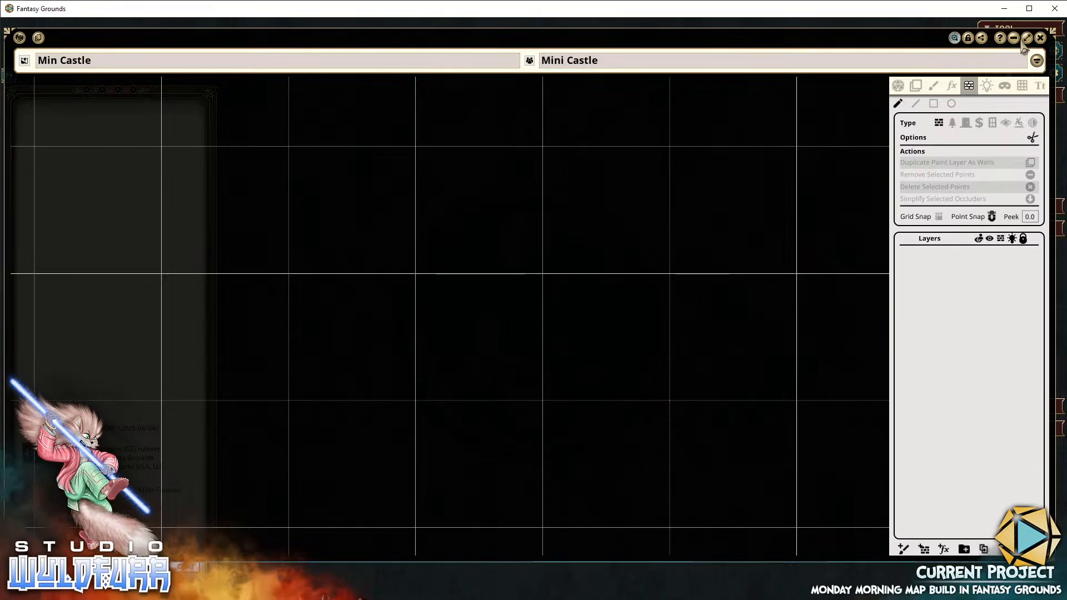
drag(1054, 86, 622, 119)
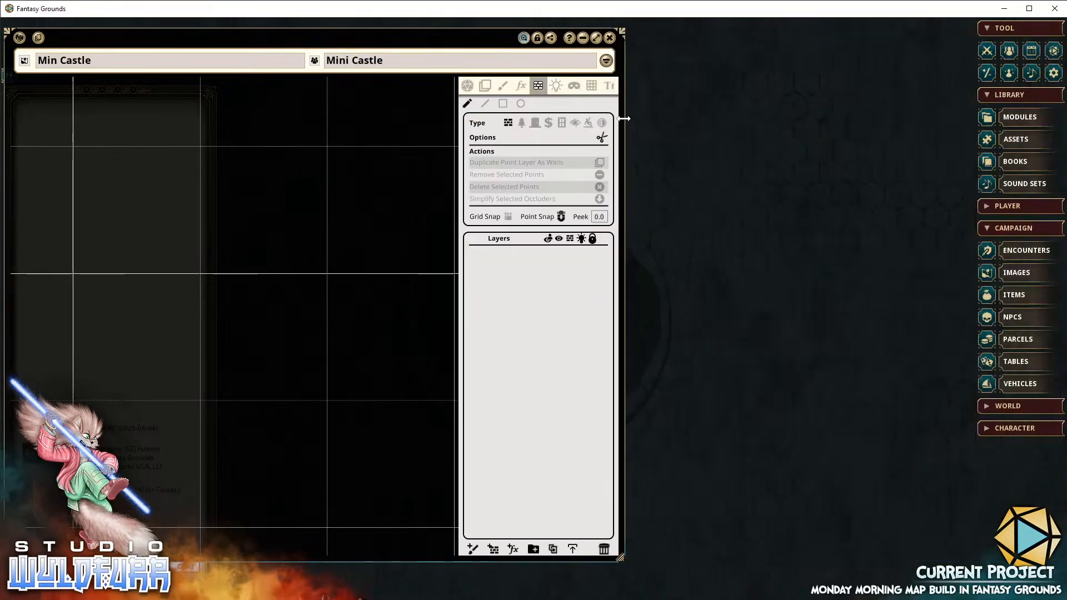
click(1024, 142)
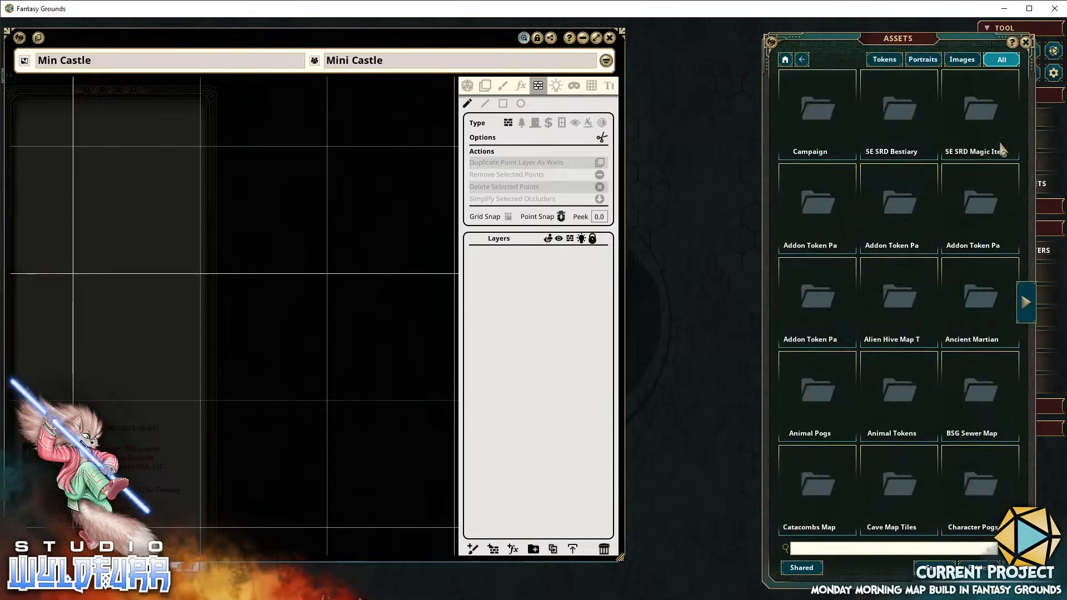
click(803, 111)
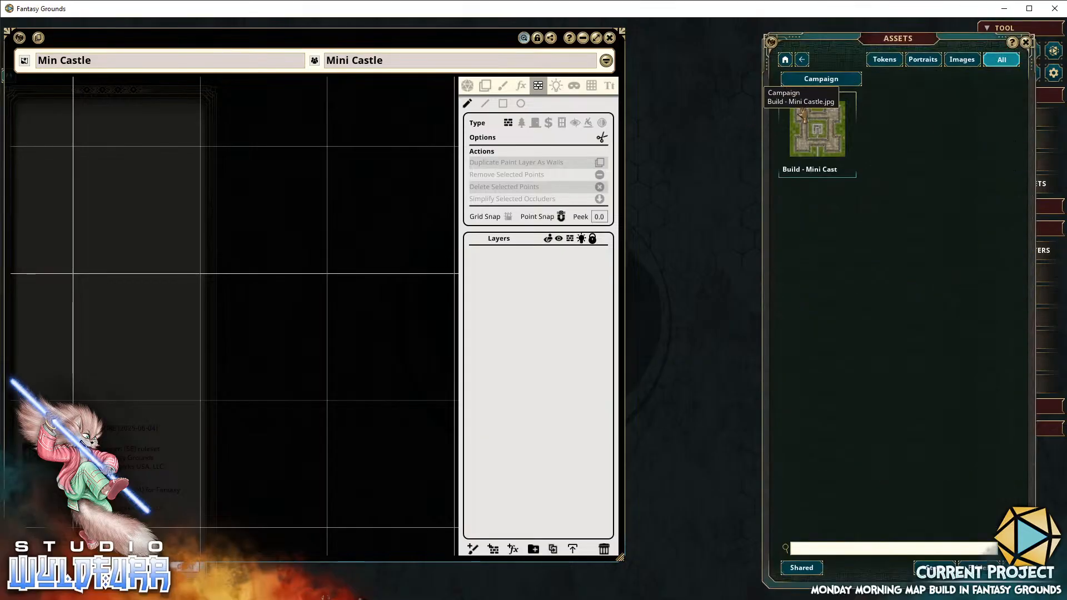
click(816, 143)
click(663, 200)
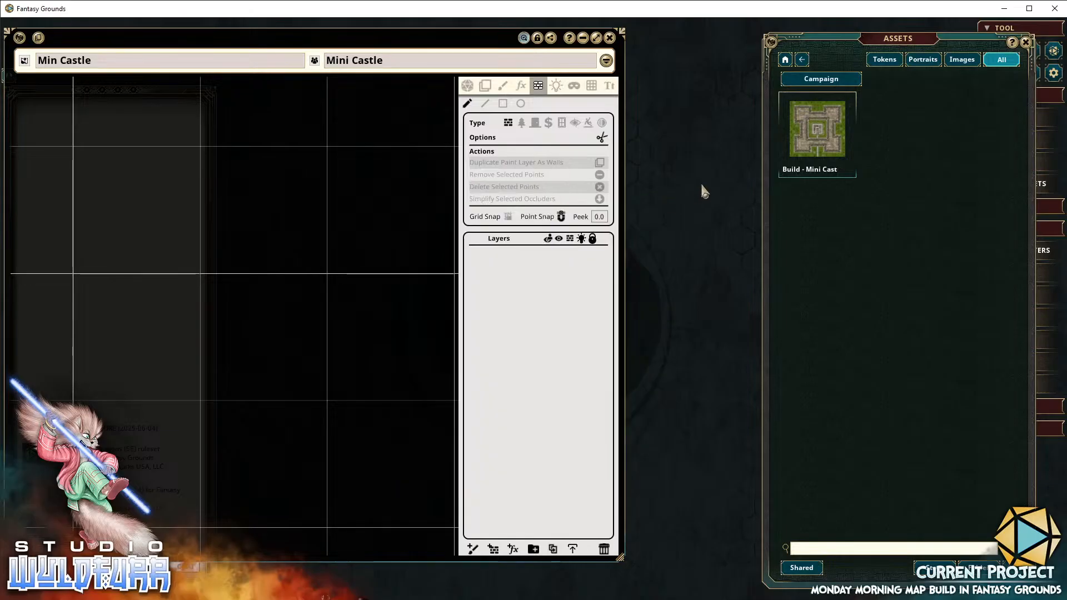
drag(763, 159, 220, 234)
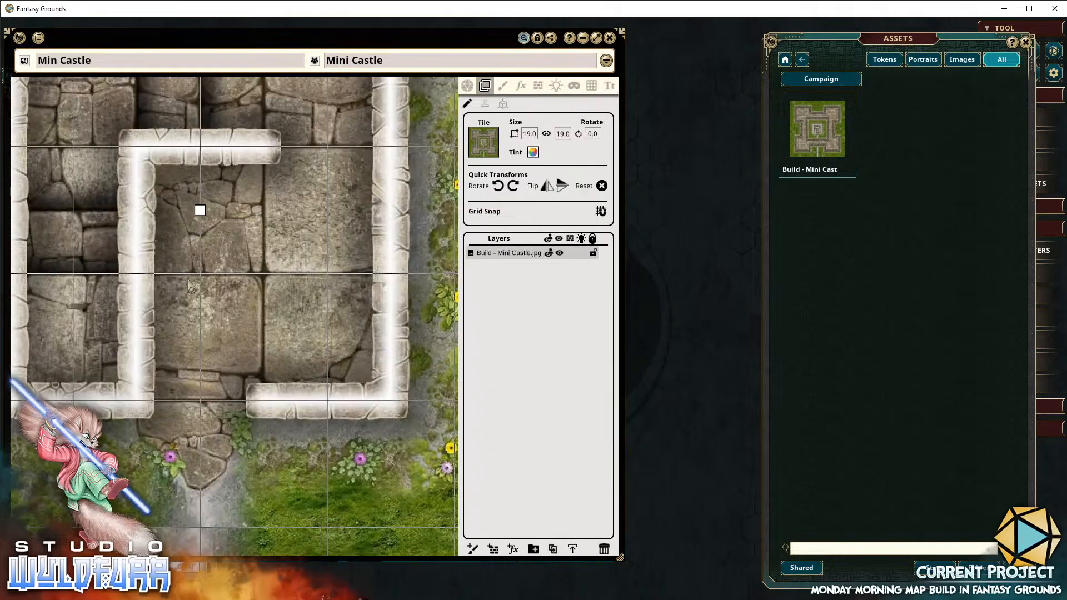
Move the castle image tile so its upper-left corner sits on a grid intersection, and check the building's alignment with the grid
scroll(189, 287, down, 5)
scroll(178, 225, up, 3)
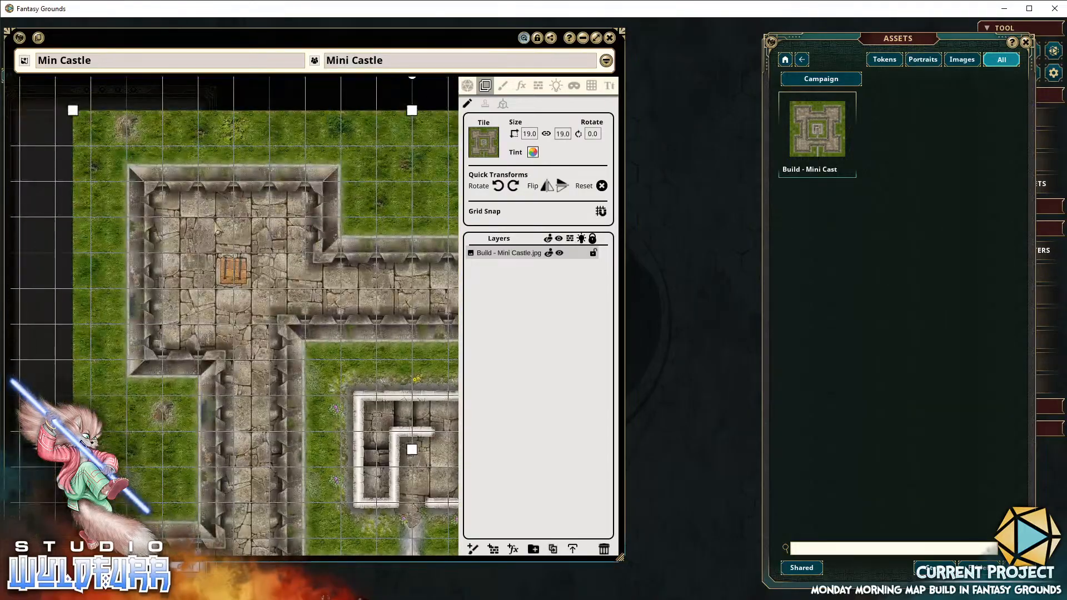
drag(125, 154, 236, 227)
scroll(189, 192, up, 5)
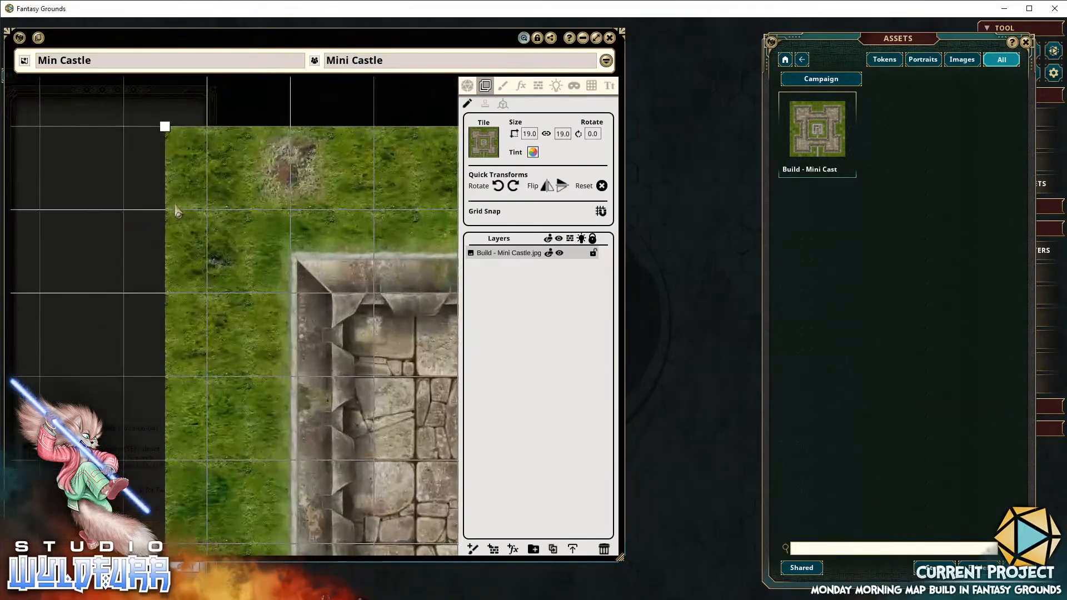
drag(179, 141, 314, 327)
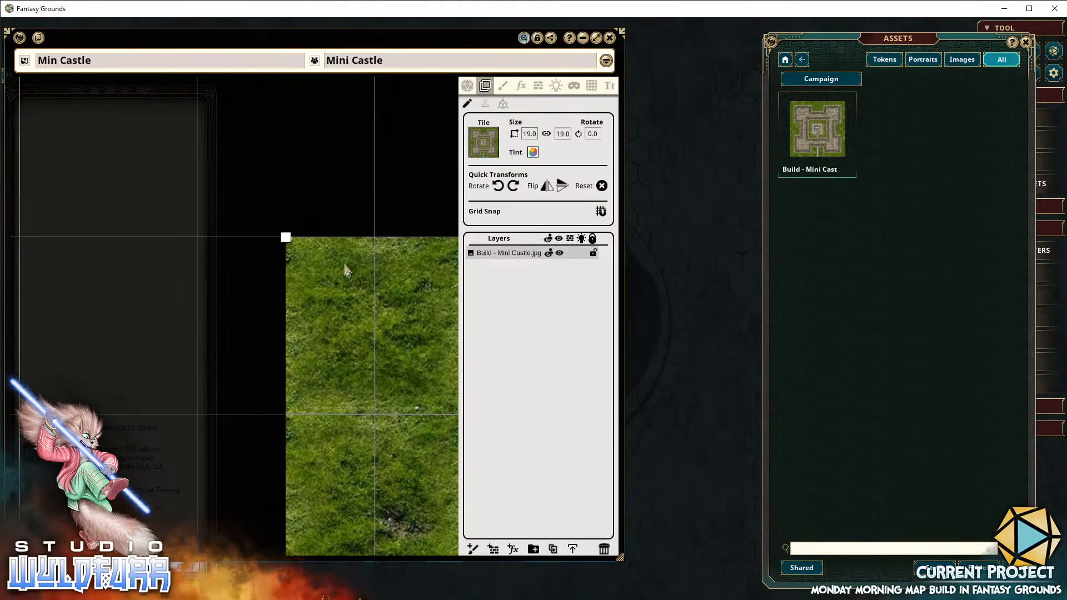
drag(343, 263, 295, 269)
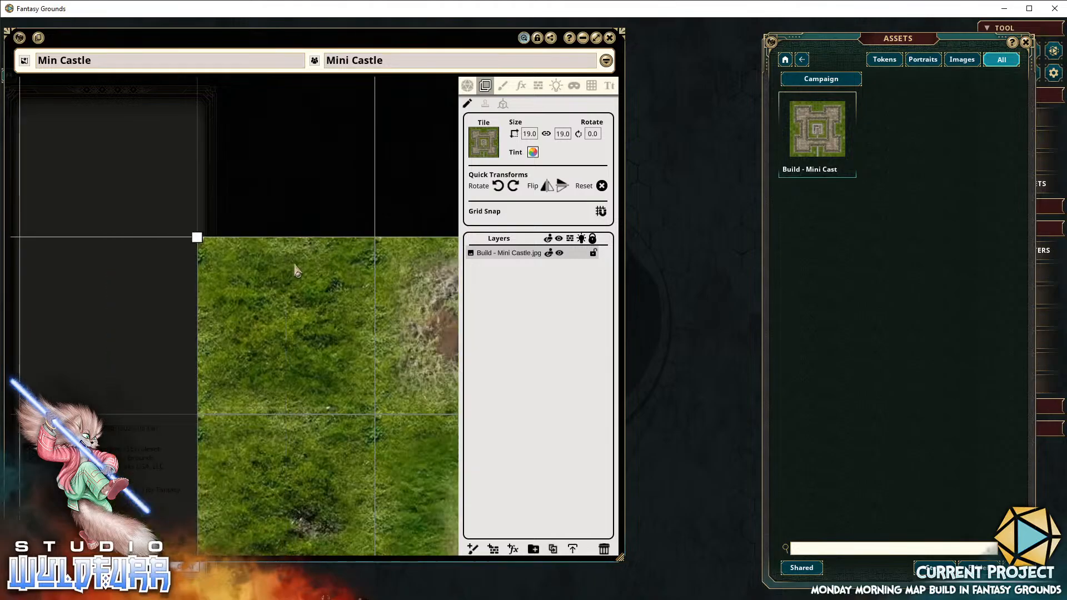
scroll(295, 269, down, 4)
scroll(295, 269, down, 5)
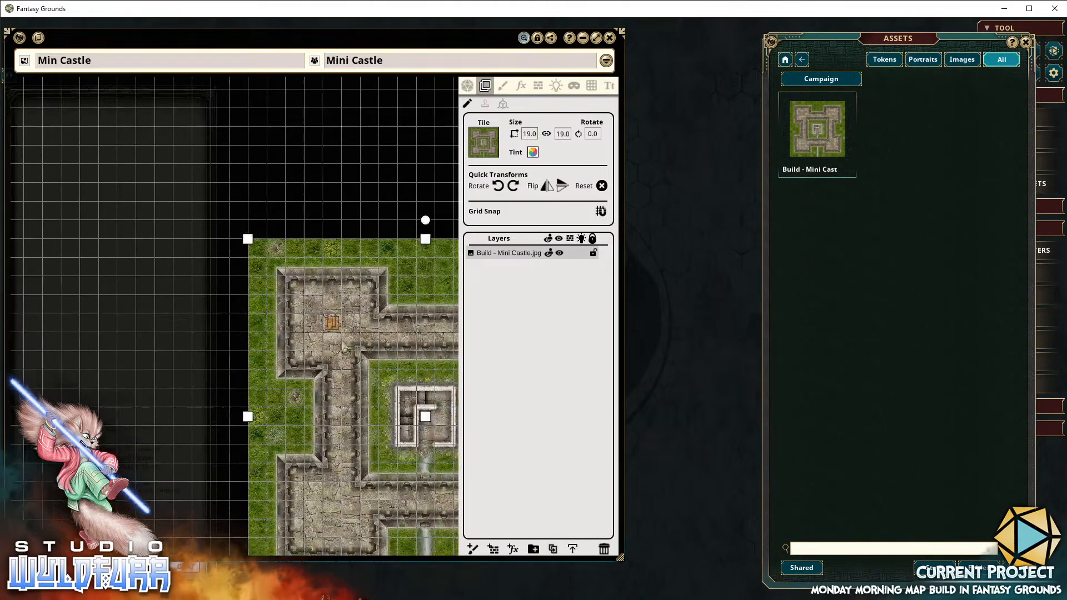
scroll(258, 260, up, 2)
scroll(258, 259, up, 5)
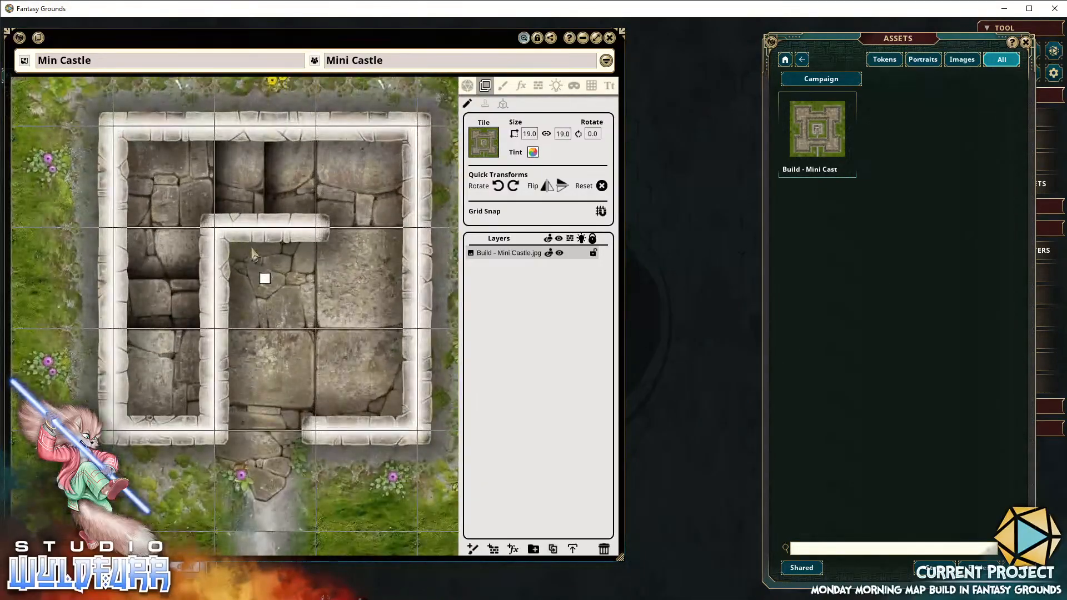
Close the asset browser and widen the map window across the workspace
click(1026, 42)
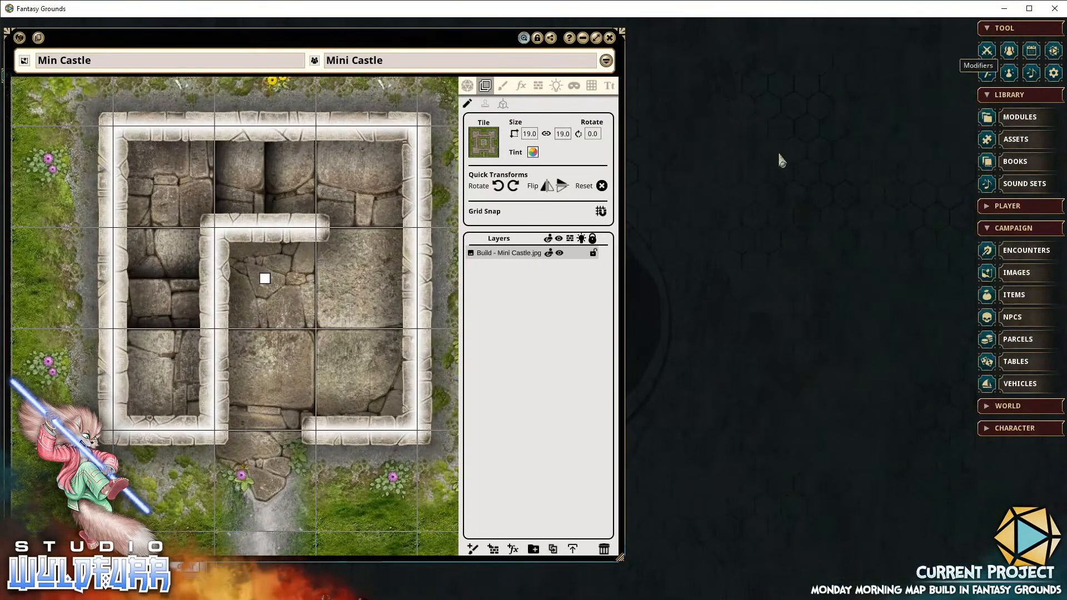
drag(628, 290, 1043, 302)
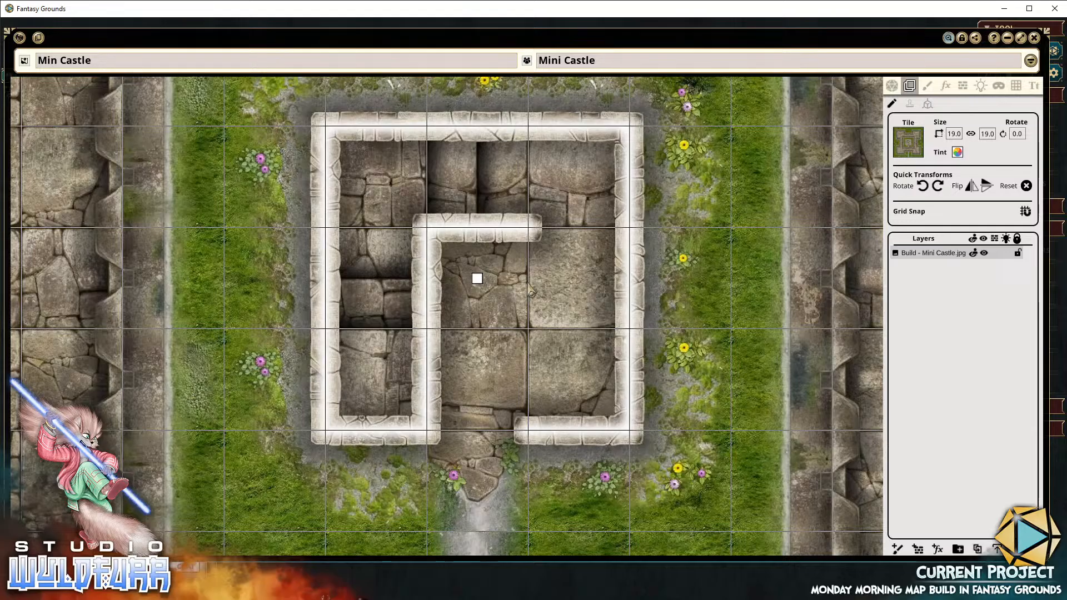
Start a line-of-sight wall line at the east side of the building's doorway and trace the outer south wall to the southeast corner
click(963, 86)
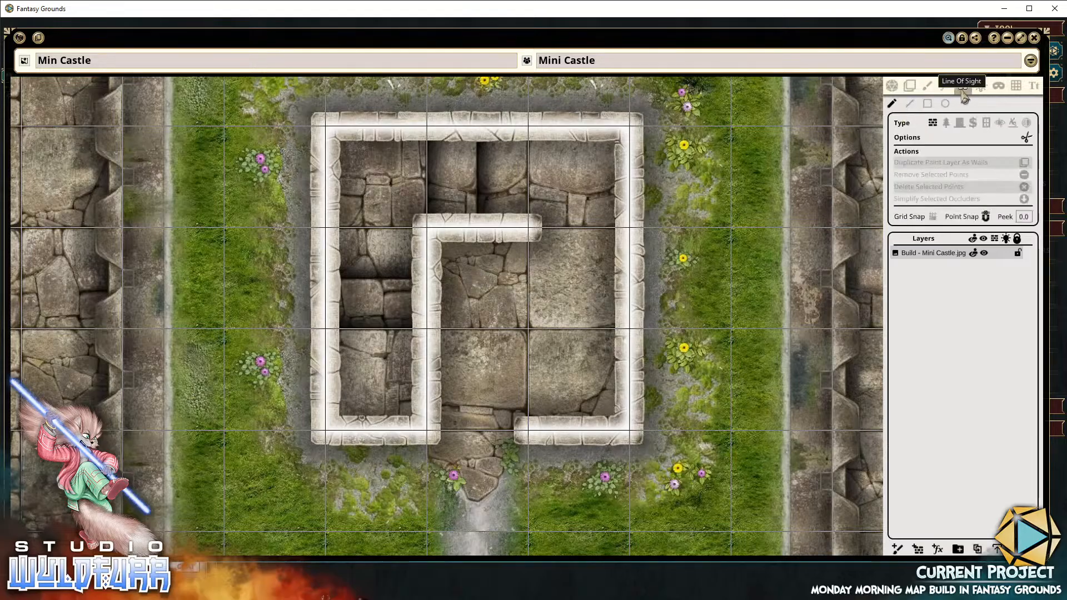
click(910, 103)
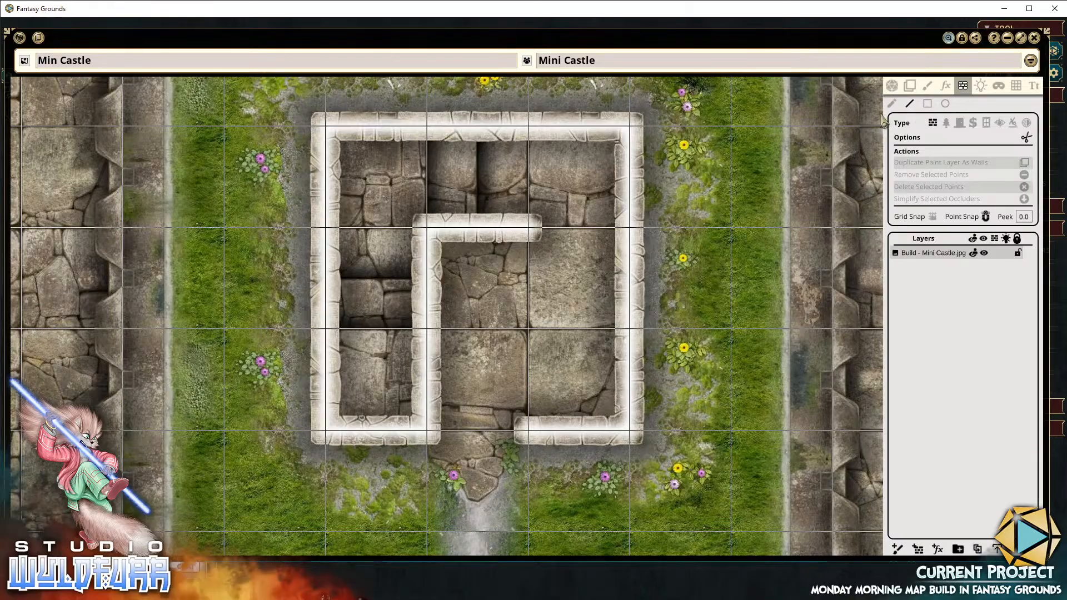
scroll(387, 276, up, 2)
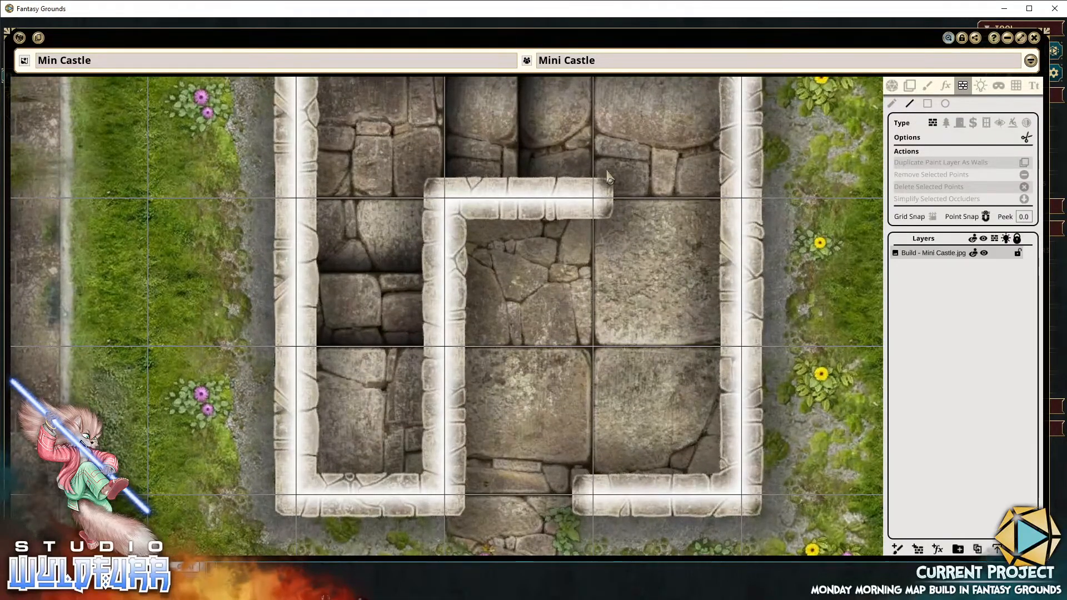
drag(454, 146, 535, 325)
drag(587, 394, 546, 140)
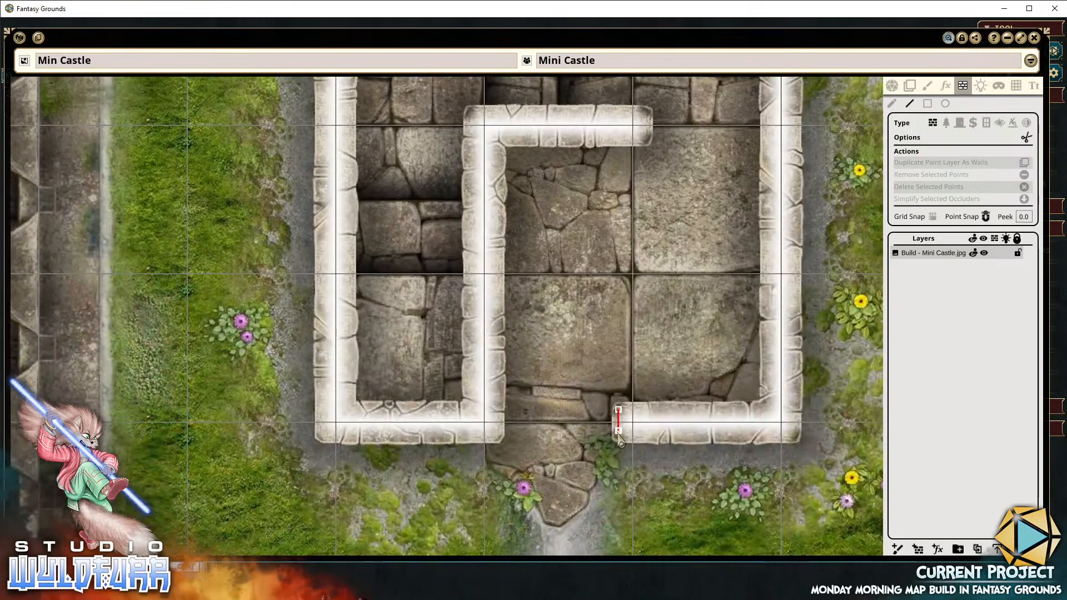
click(621, 437)
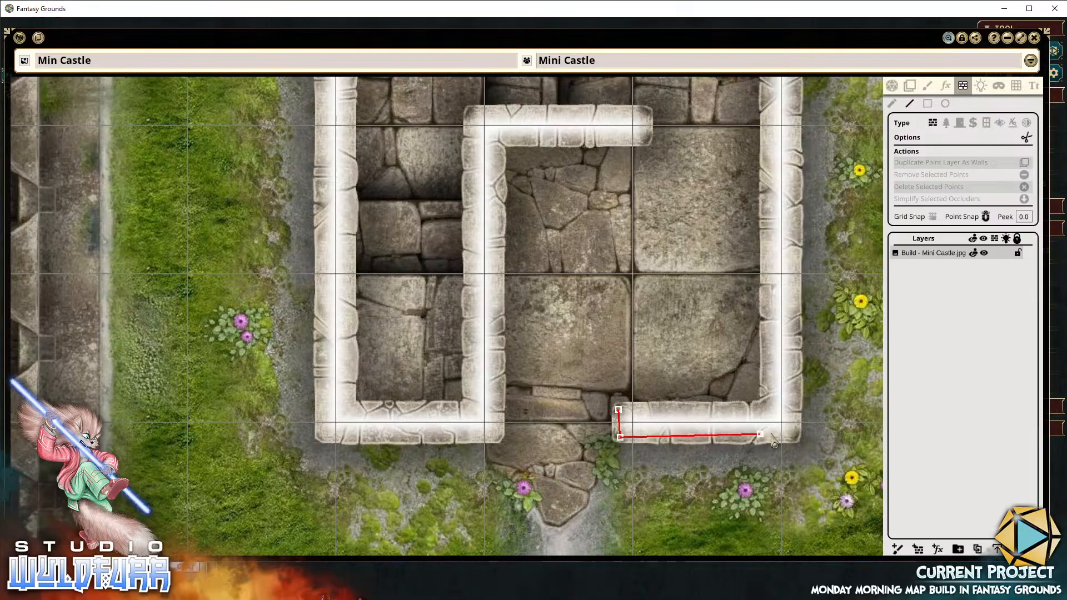
click(793, 435)
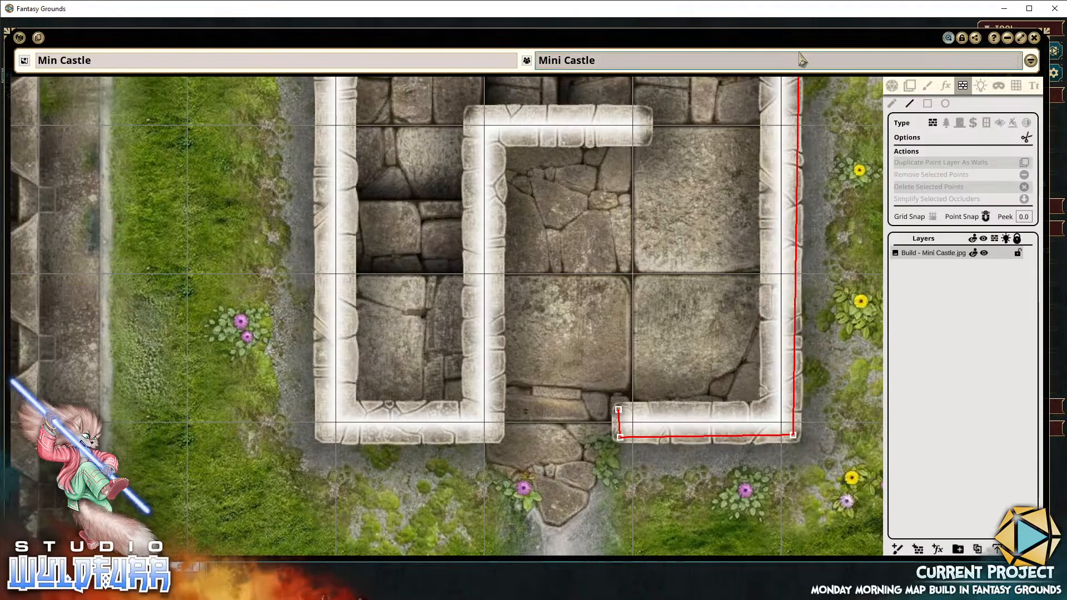
Continue the wall line around the building's outer northeast, northwest and southwest corners to the doorway's west side
drag(792, 130, 774, 358)
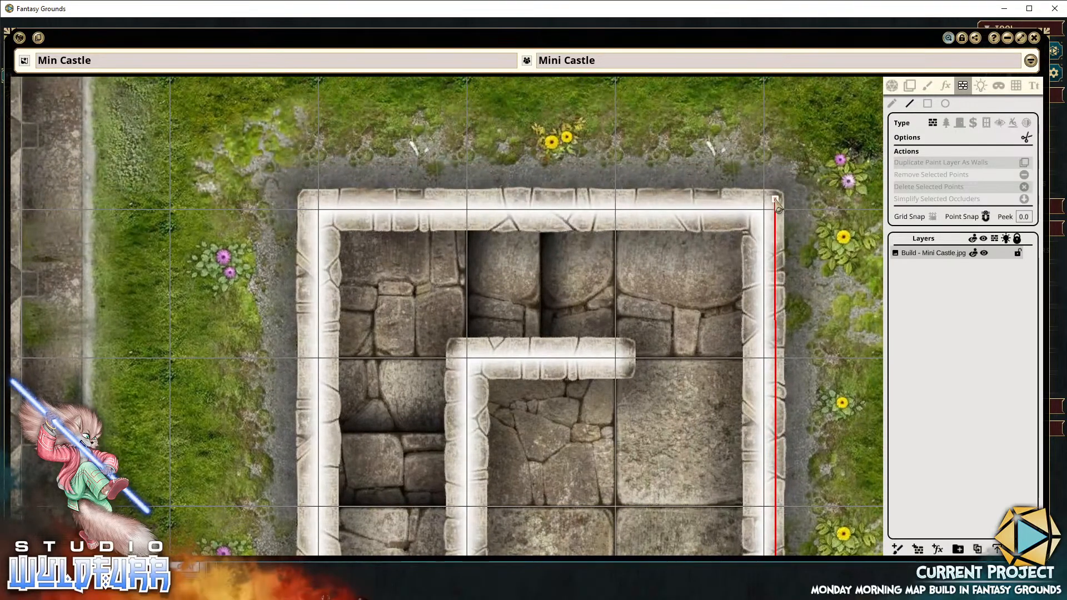
click(776, 200)
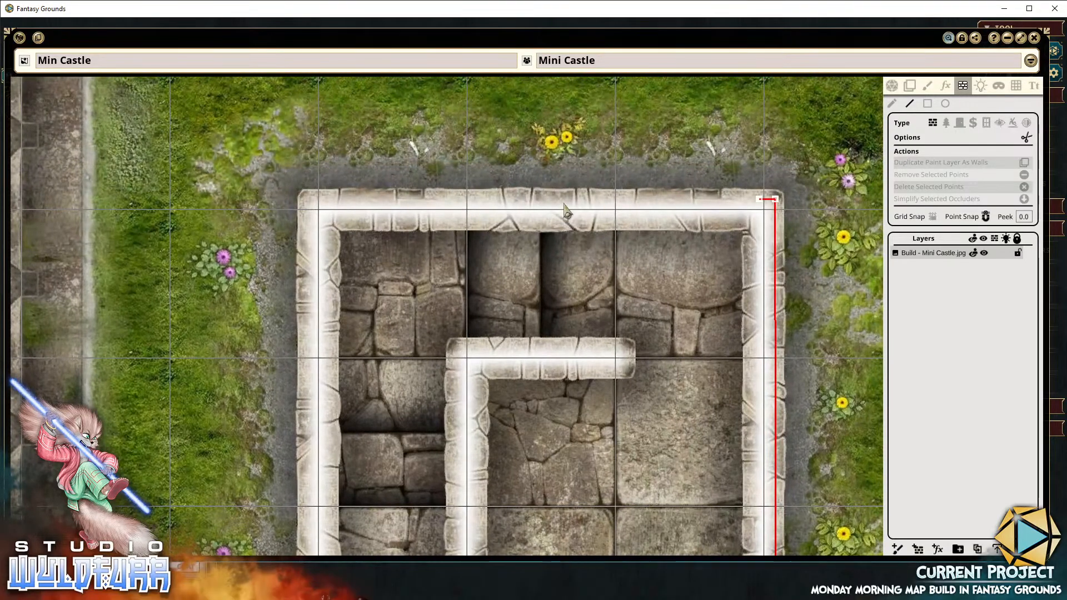
click(306, 198)
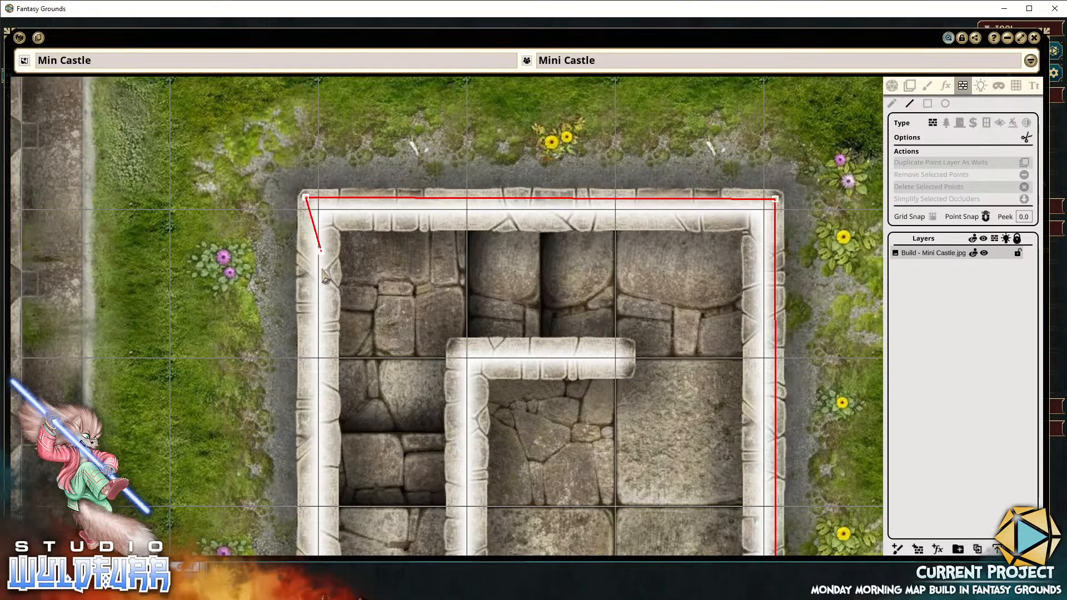
drag(322, 273, 374, 68)
drag(367, 337, 392, 202)
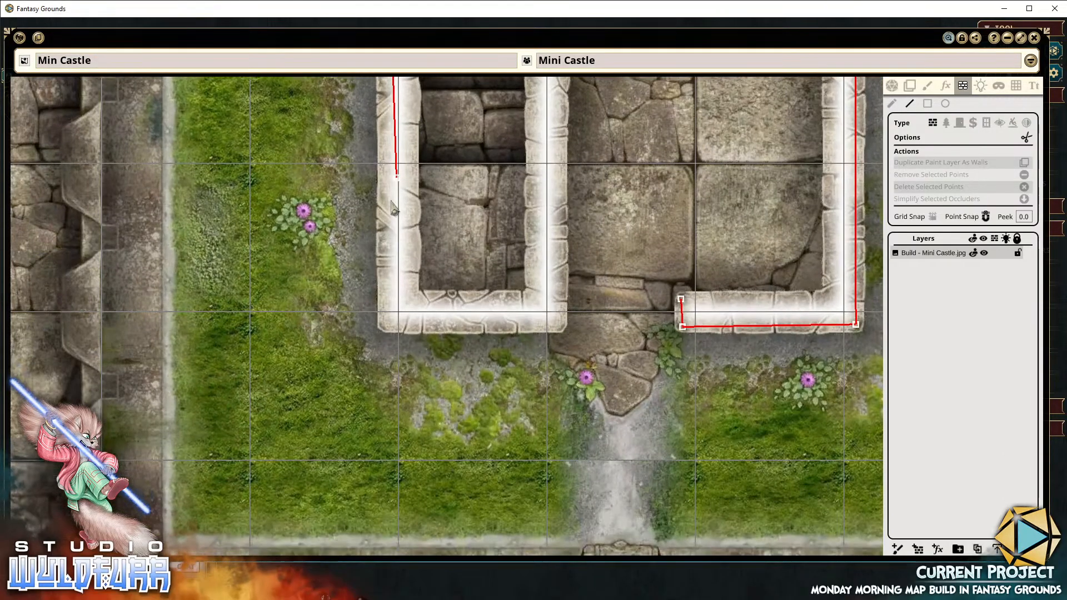
click(386, 323)
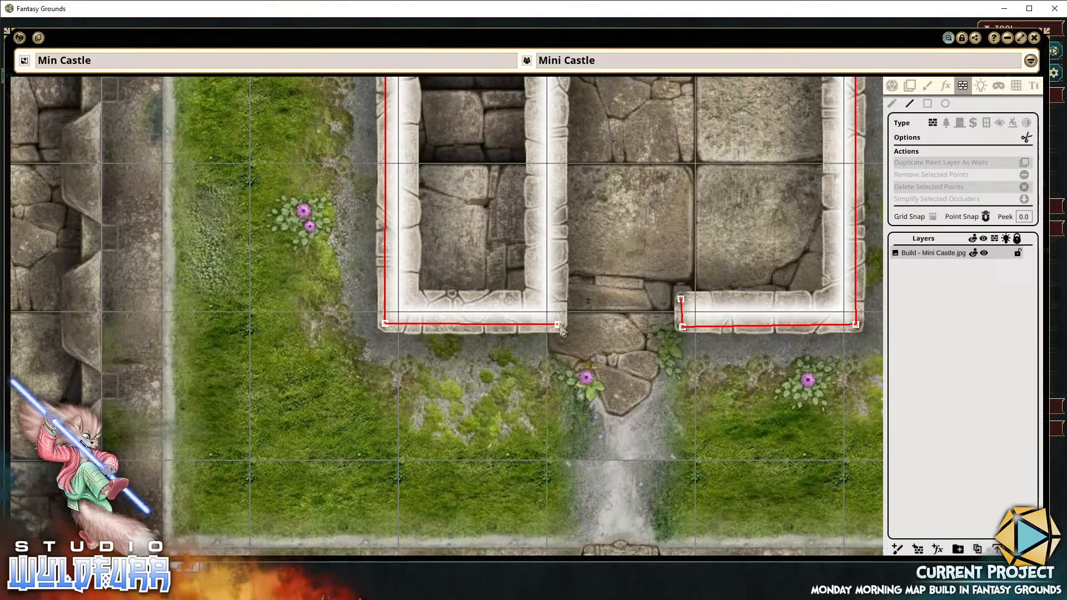
click(560, 325)
Trace the wall line up the inner partition's east side, around its free eastern end and back to its northwest corner
drag(565, 161, 550, 372)
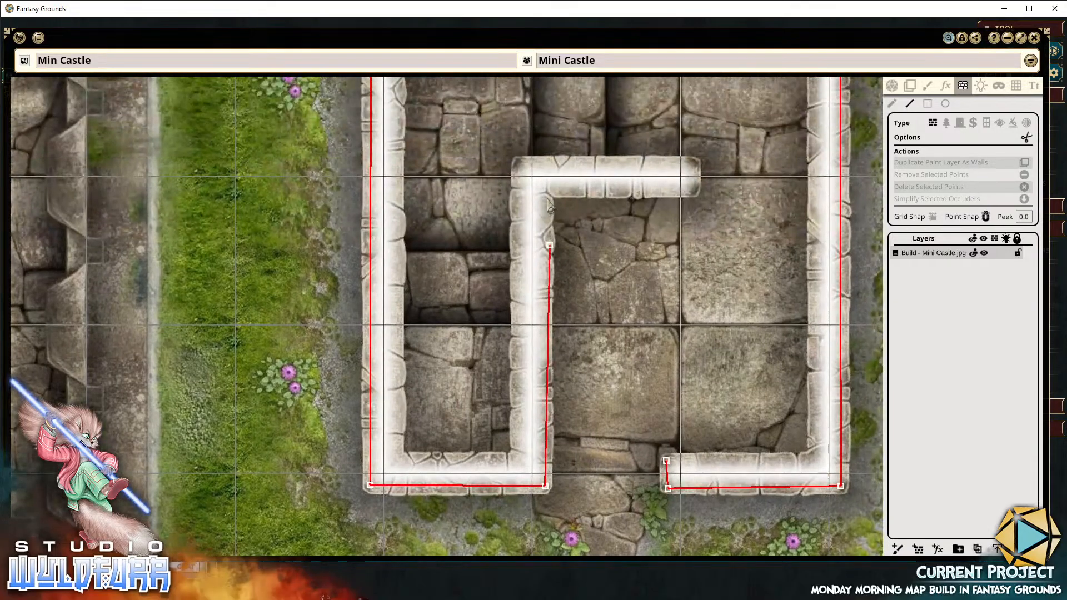
click(547, 190)
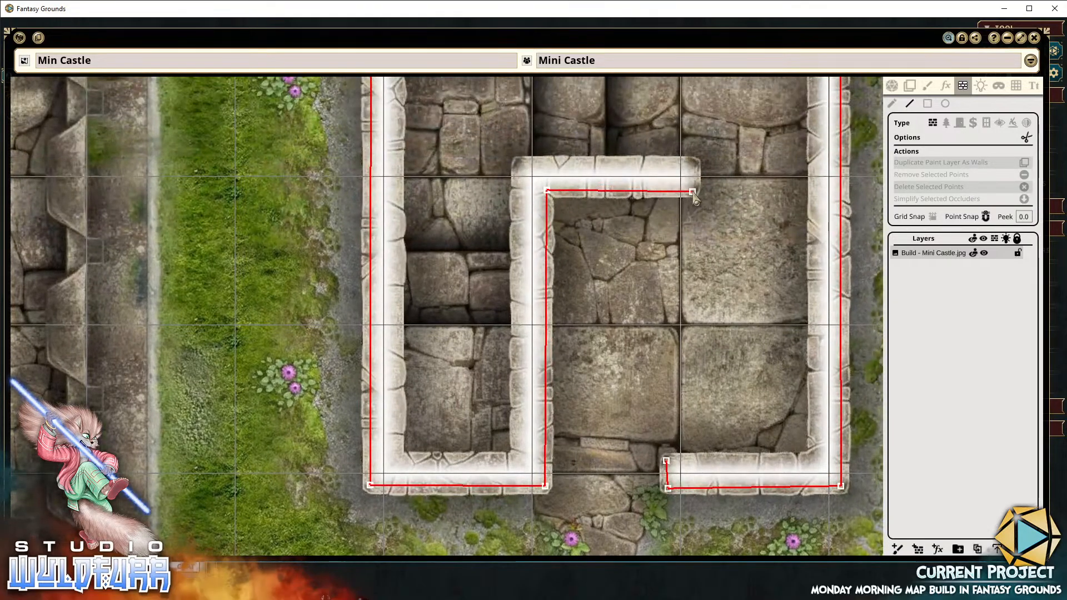
click(692, 190)
click(694, 161)
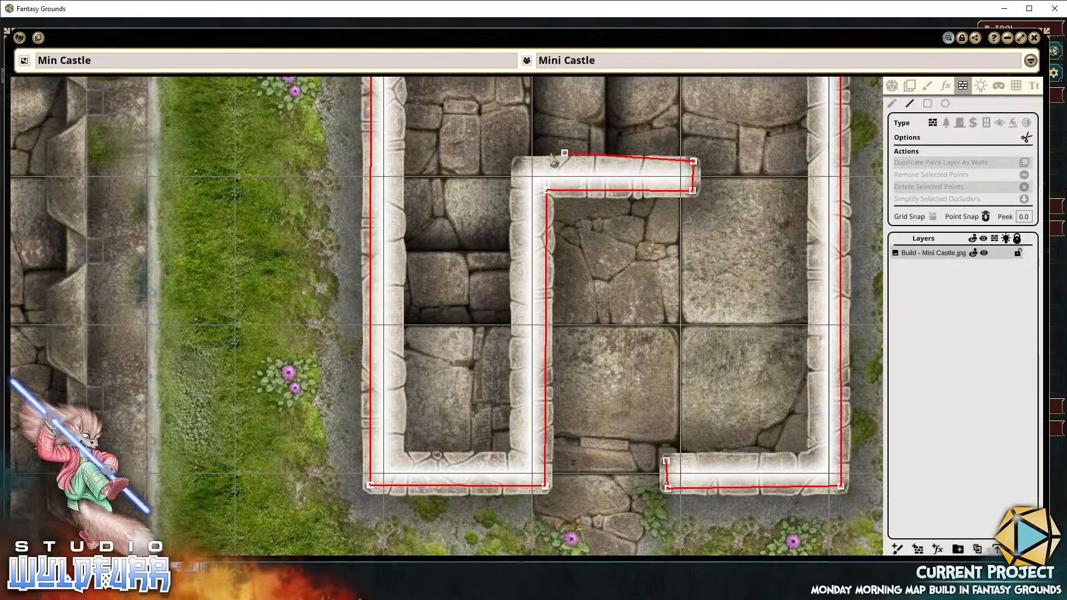
click(518, 162)
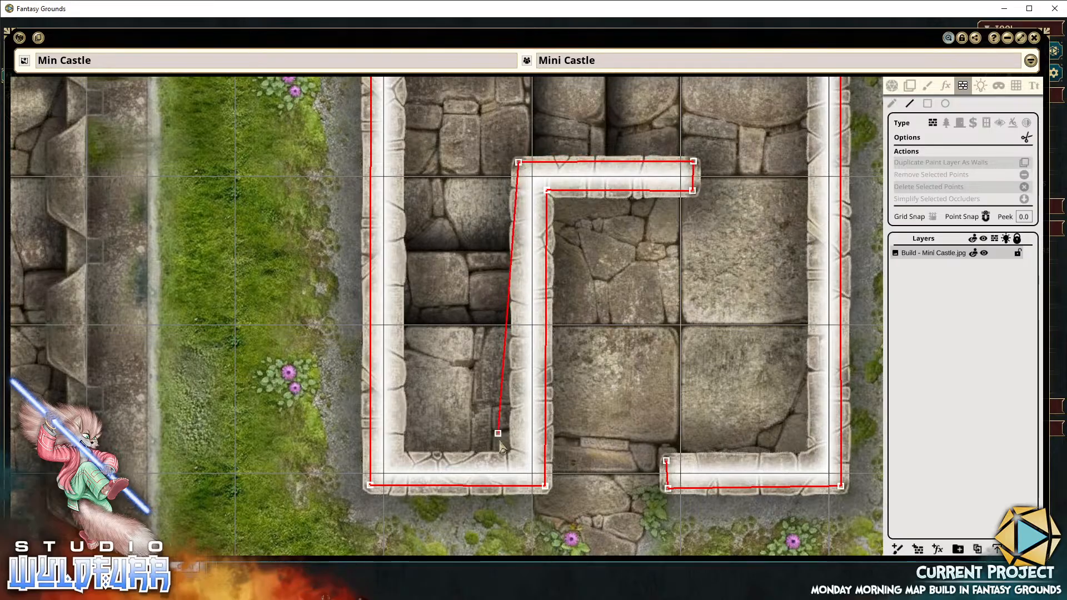
Continue the wall line down the partition's west side, around the building's inner southwest, northwest, northeast and southeast corners, and finish at the doorway's east side
click(517, 460)
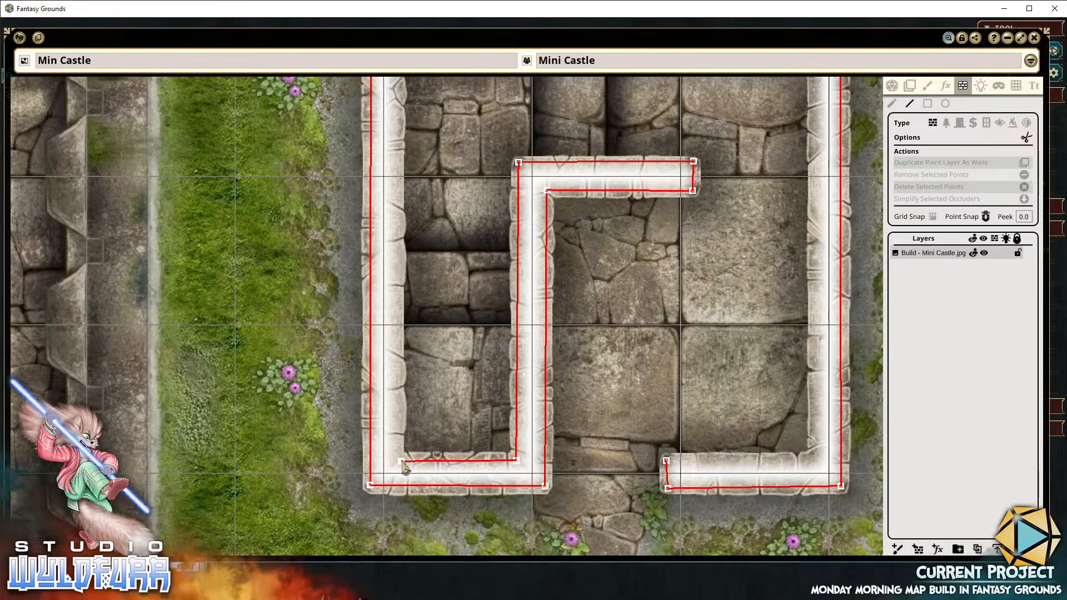
click(401, 460)
scroll(396, 234, up, 3)
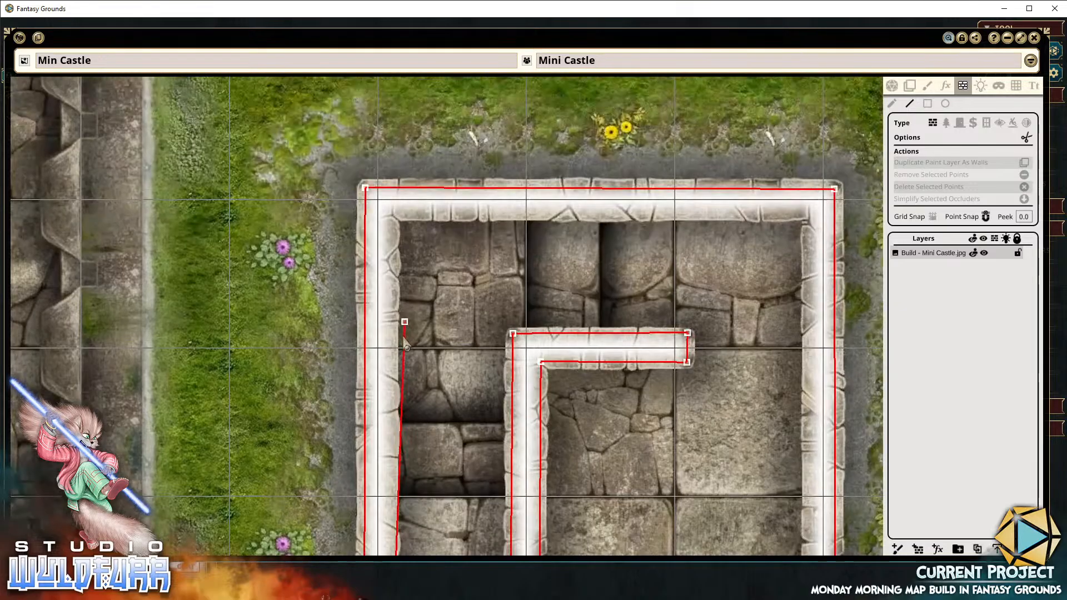
click(393, 227)
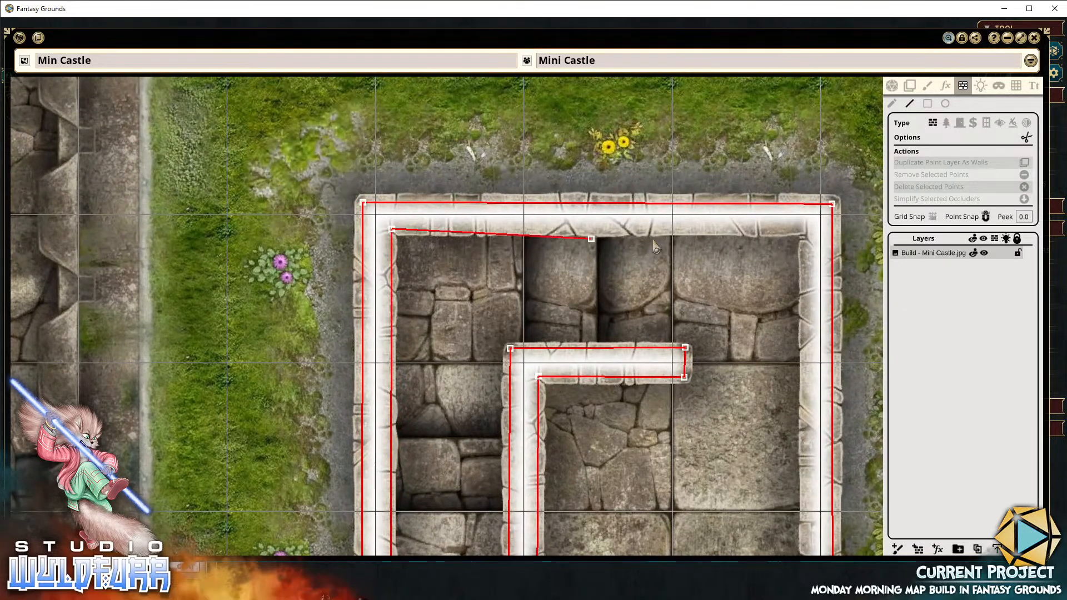
click(806, 230)
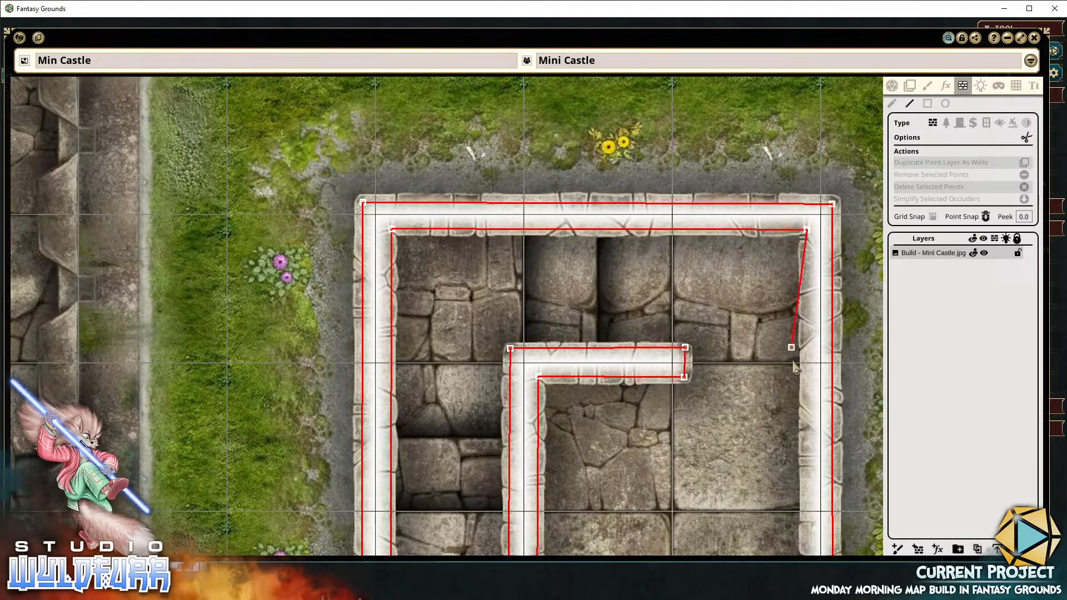
scroll(795, 344, down, 3)
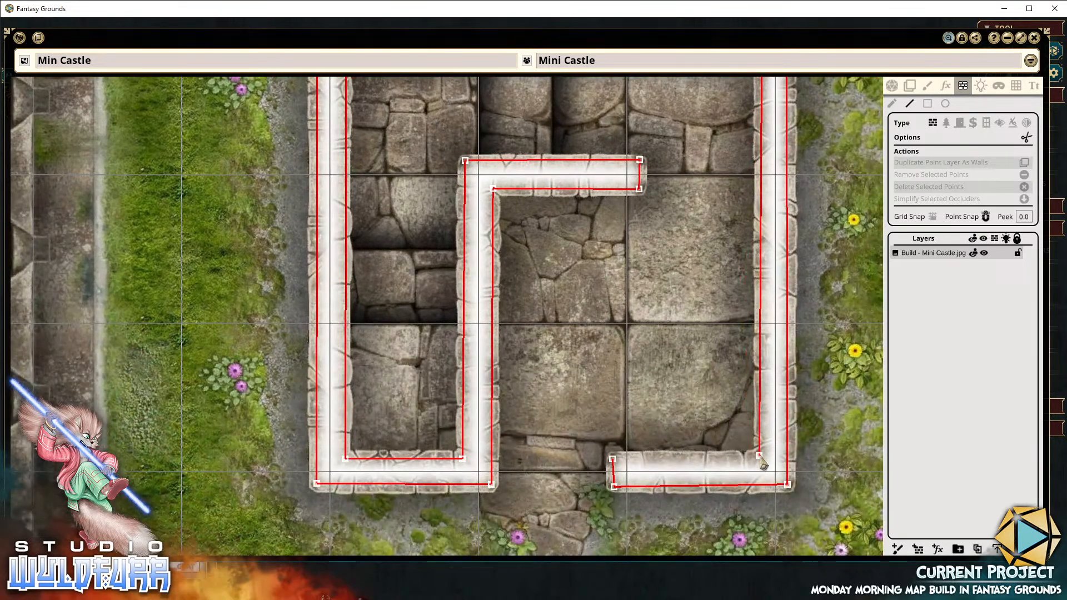
click(759, 455)
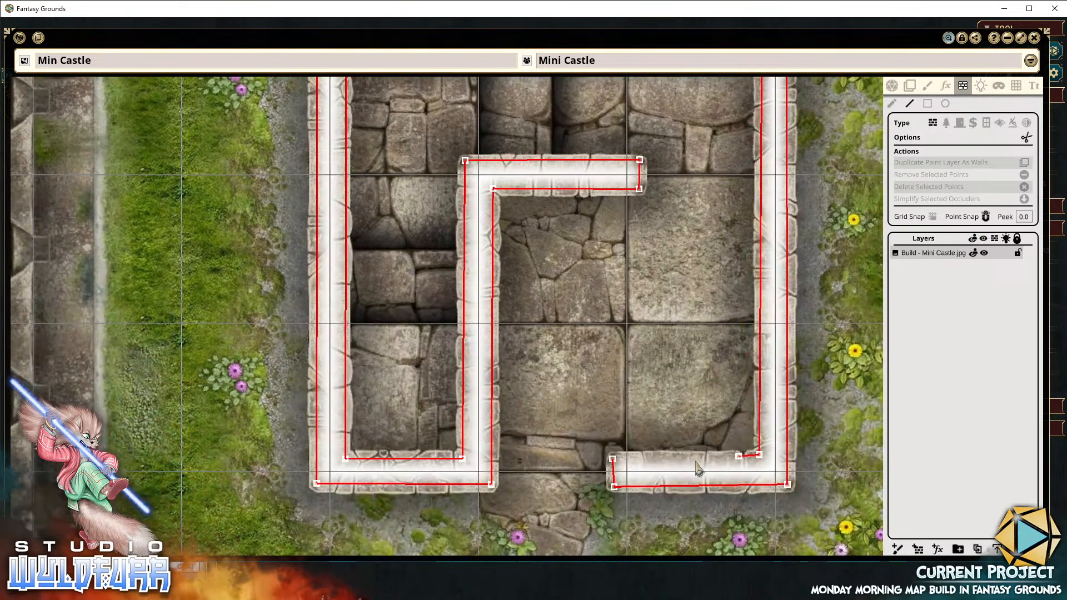
click(613, 460)
Try to join the two nearly touching wall points at the doorway's northeast corner
scroll(616, 470, up, 4)
scroll(617, 434, up, 6)
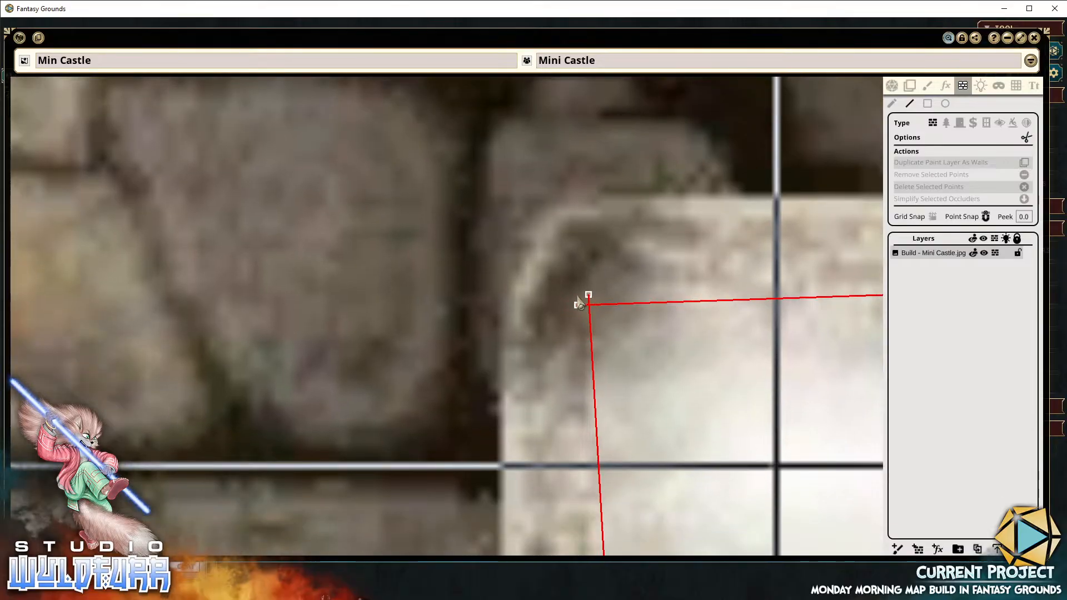
click(578, 304)
click(583, 304)
click(892, 103)
click(576, 307)
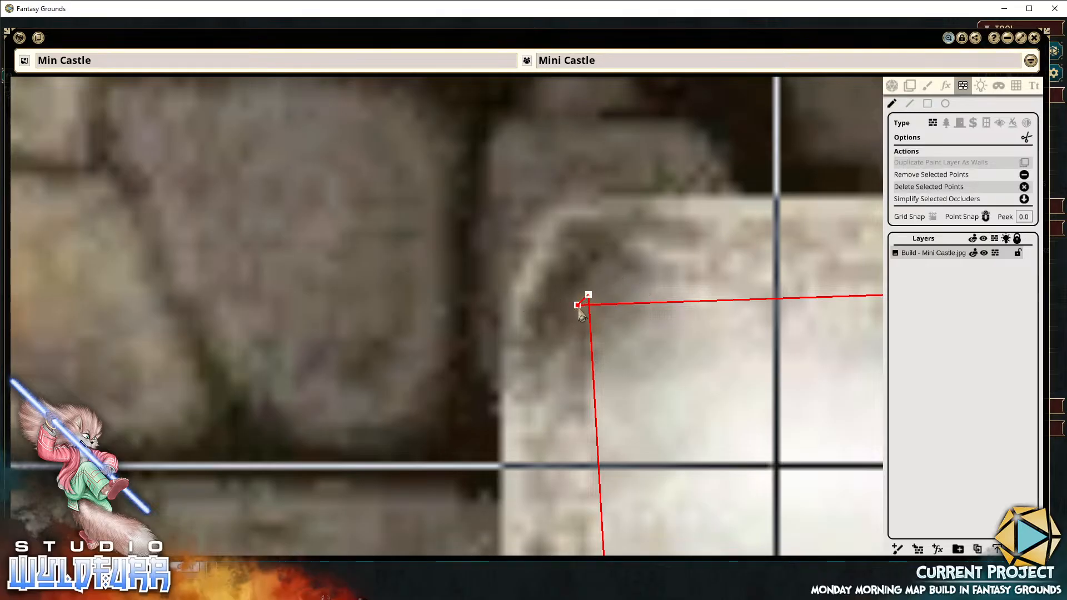
ctrl+click(697, 240)
key(Delete)
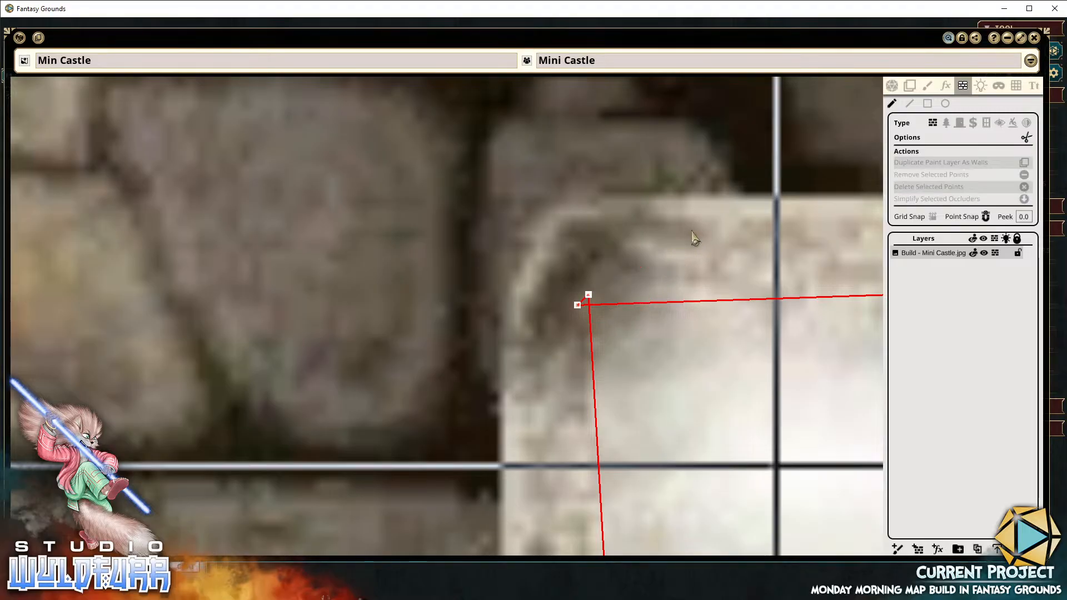
click(589, 298)
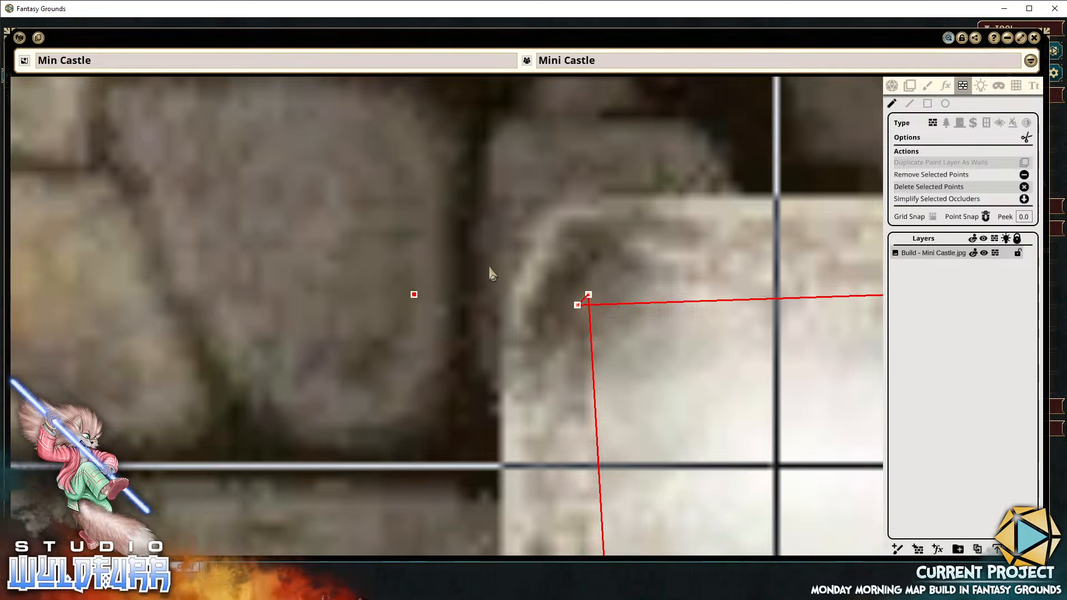
Move the wall line's loose endpoint onto the adjoining corner point to close the outline beside the doorway
scroll(524, 265, down, 3)
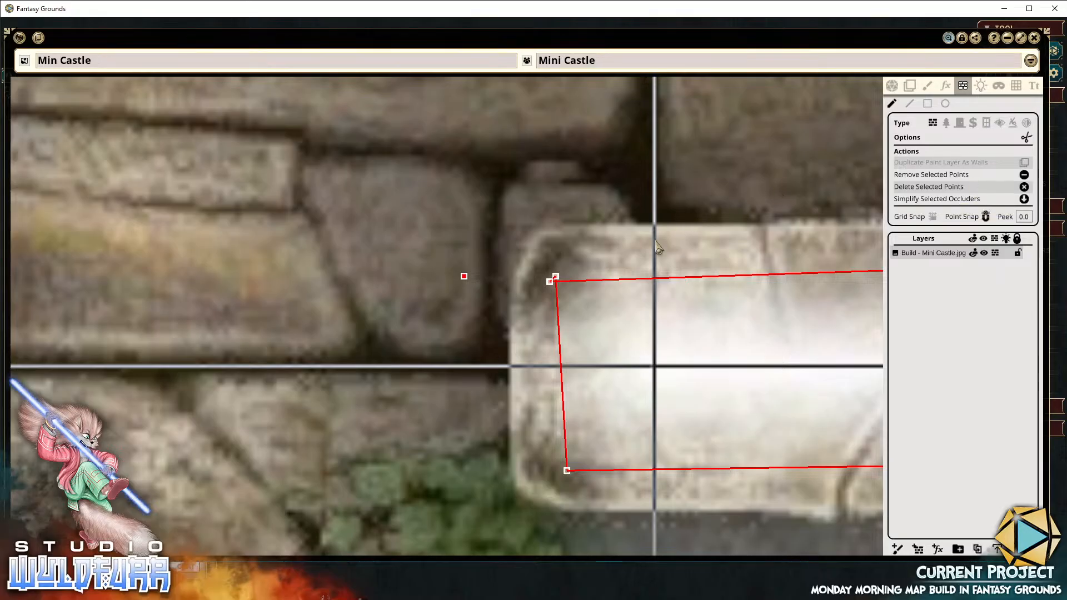
scroll(577, 332, up, 2)
scroll(615, 316, up, 1)
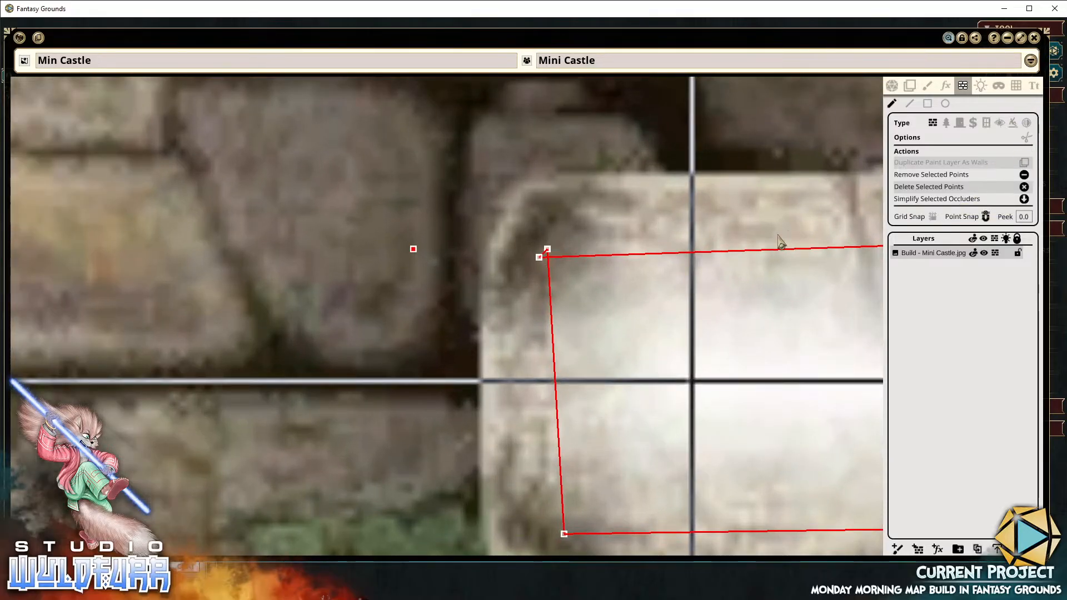
click(546, 249)
click(749, 133)
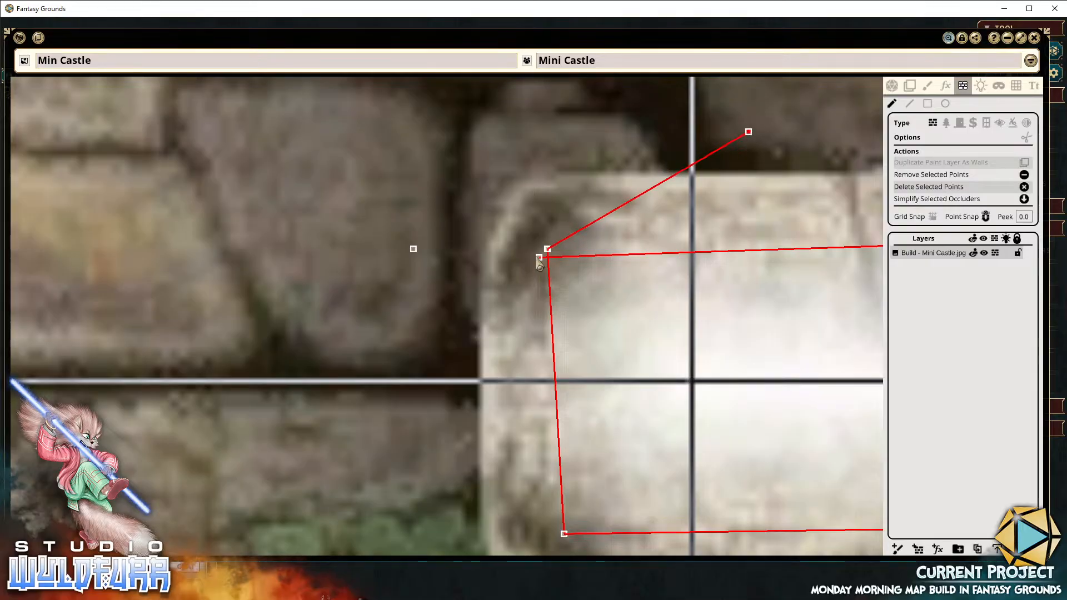
mouse_move(539, 259)
mouse_down()
mouse_move(379, 367)
mouse_move(552, 255)
mouse_up()
Delete the stray wall points on the floor on both sides of the closed doorway corner
click(750, 133)
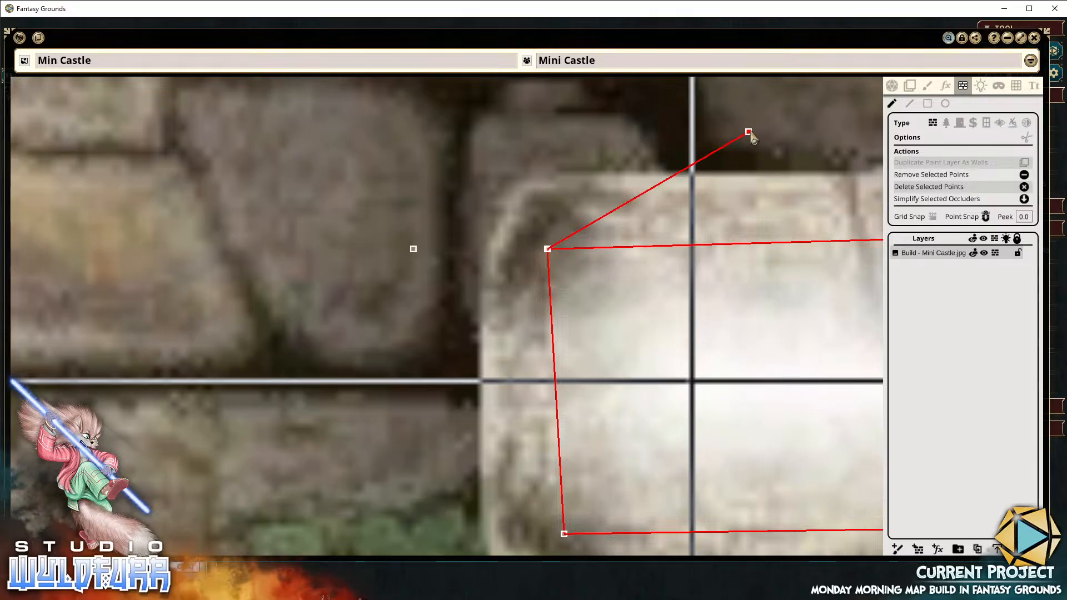
key(Delete)
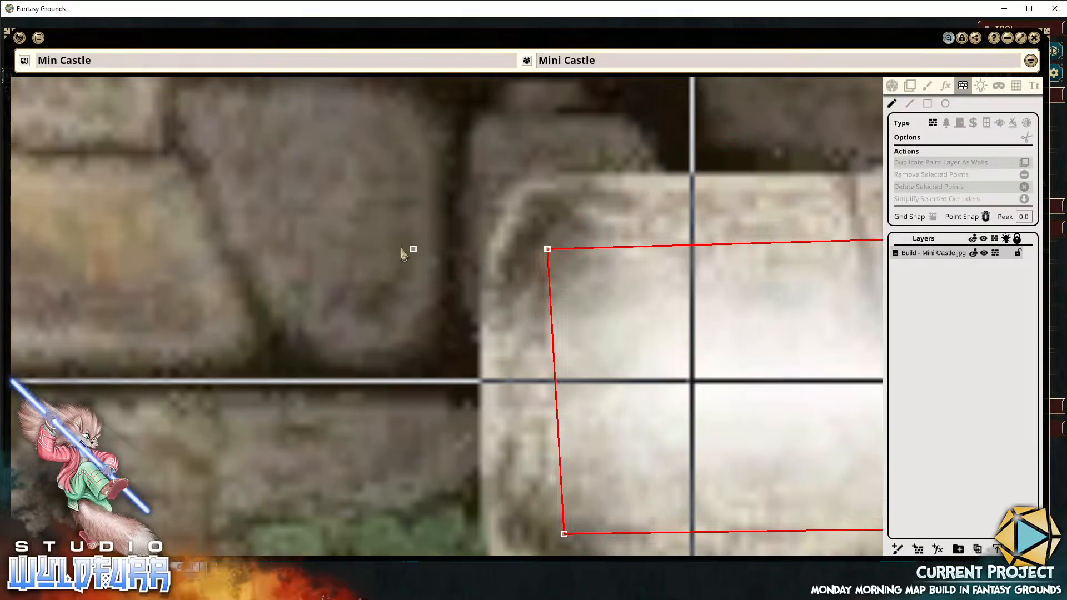
click(414, 249)
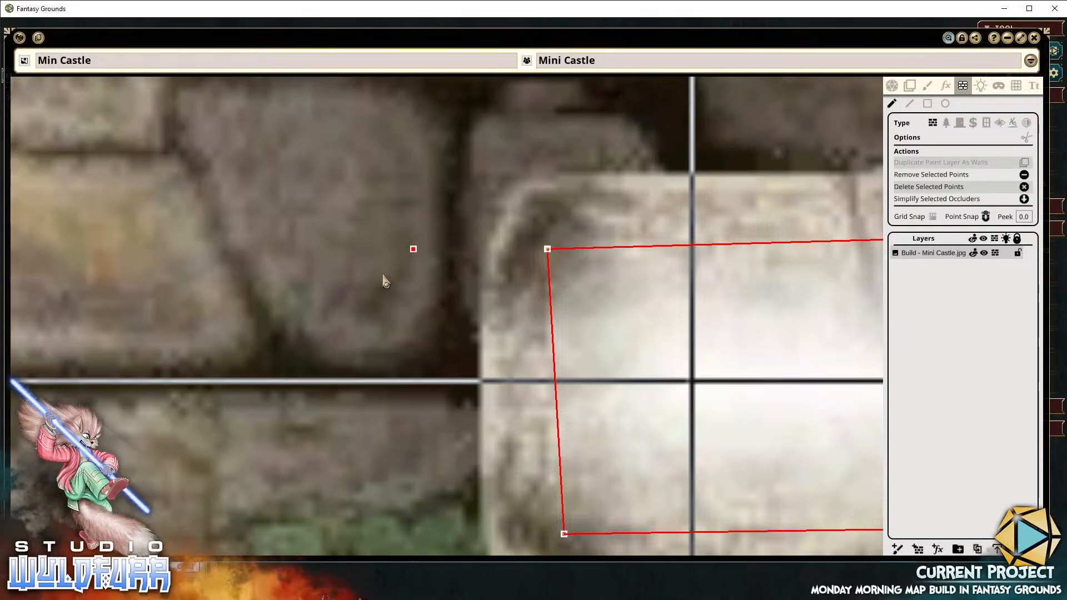
key(Delete)
click(455, 300)
key(Delete)
Check the closed wall outline around the whole building and its inner partition
scroll(551, 396, down, 5)
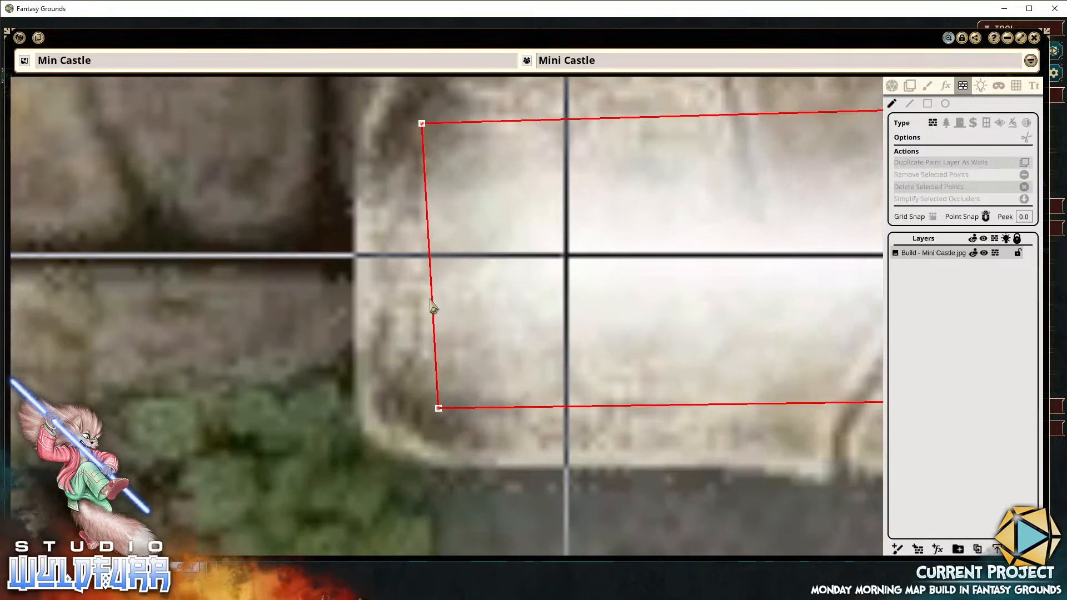
scroll(435, 306, down, 4)
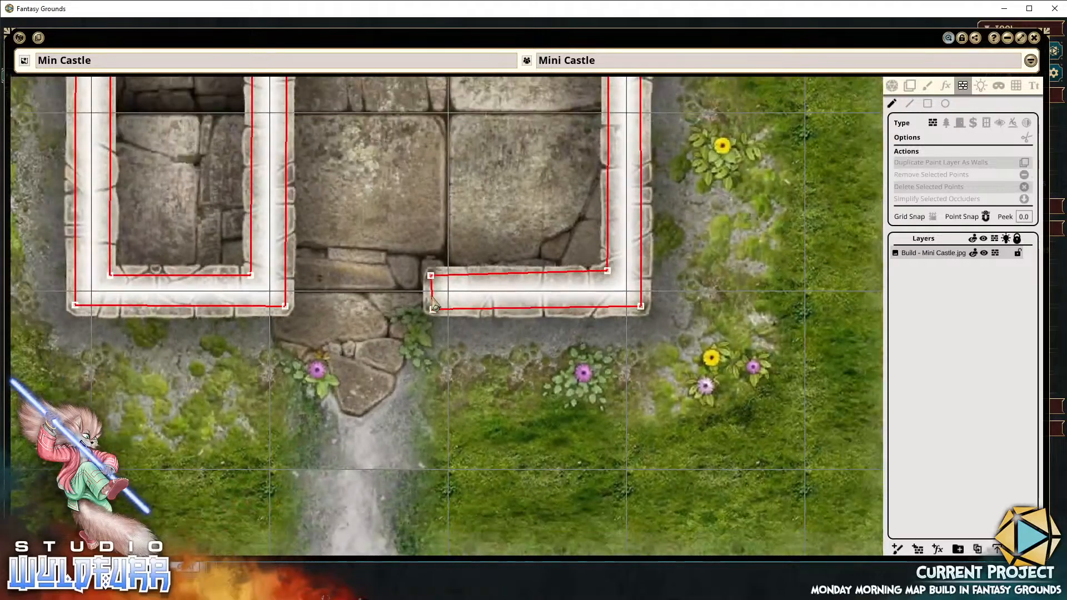
scroll(421, 294, up, 1)
drag(419, 289, 405, 437)
scroll(410, 301, down, 2)
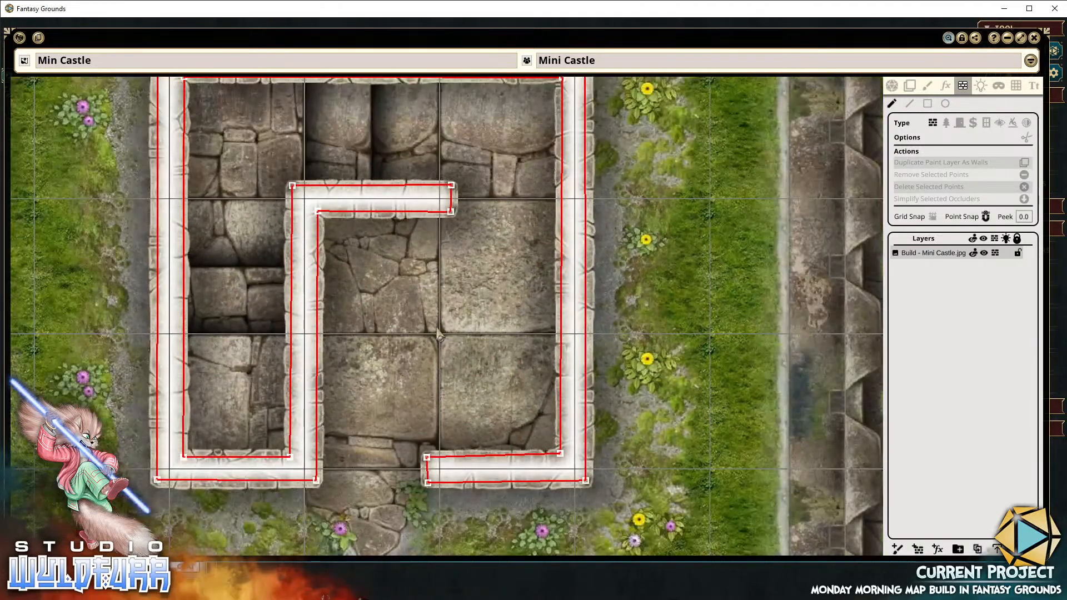
drag(404, 307, 482, 331)
drag(520, 299, 531, 266)
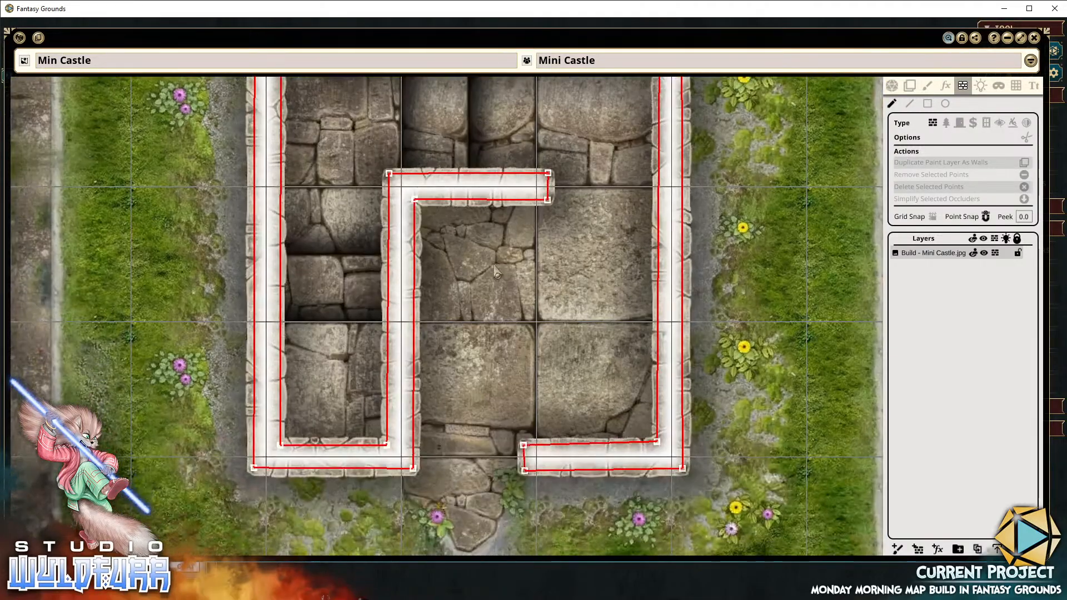
scroll(492, 272, down, 2)
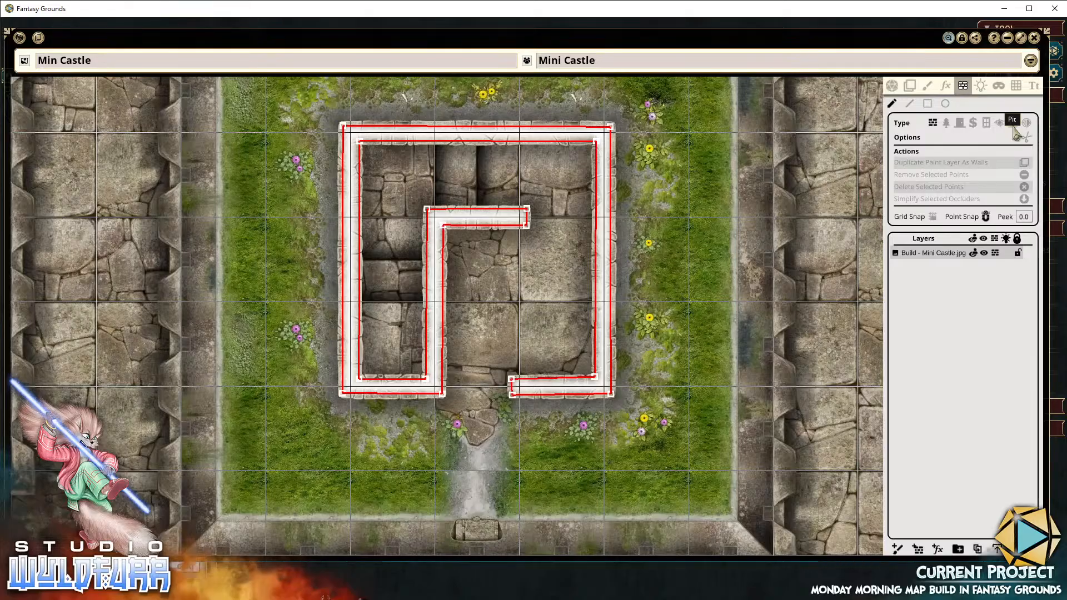
Set the line-of-sight occluder type to terrain and turn on grid snapping
click(947, 126)
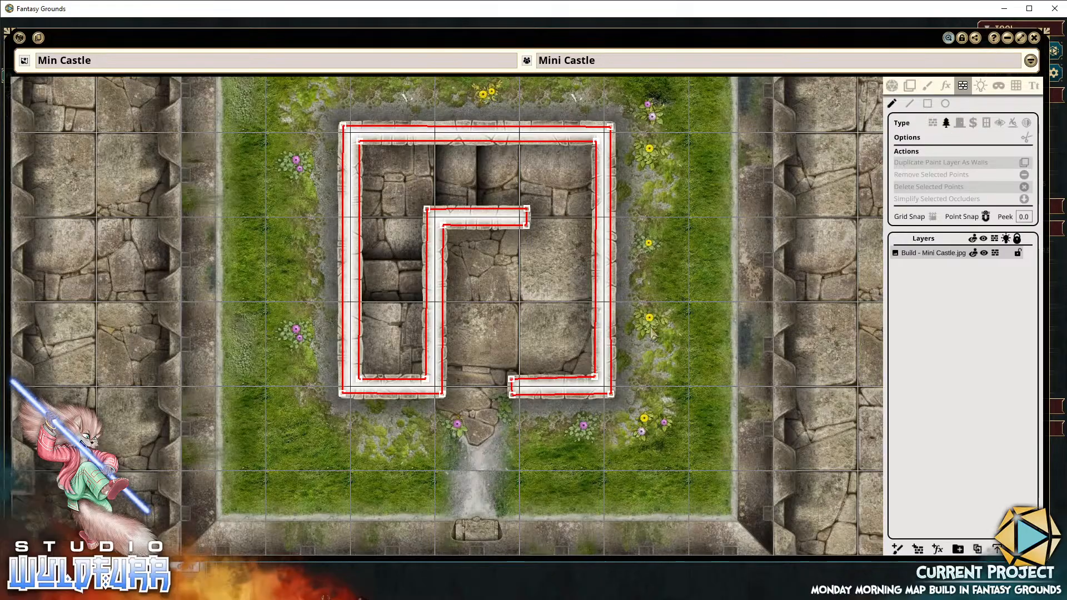
drag(724, 349, 633, 189)
scroll(644, 239, down, 4)
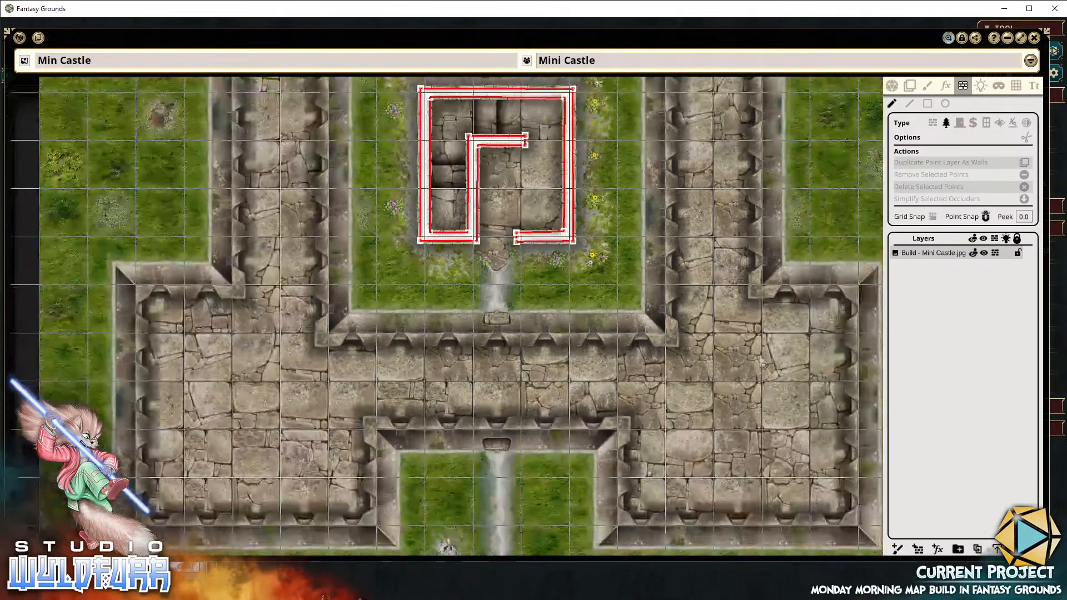
scroll(685, 409, down, 3)
scroll(613, 284, down, 2)
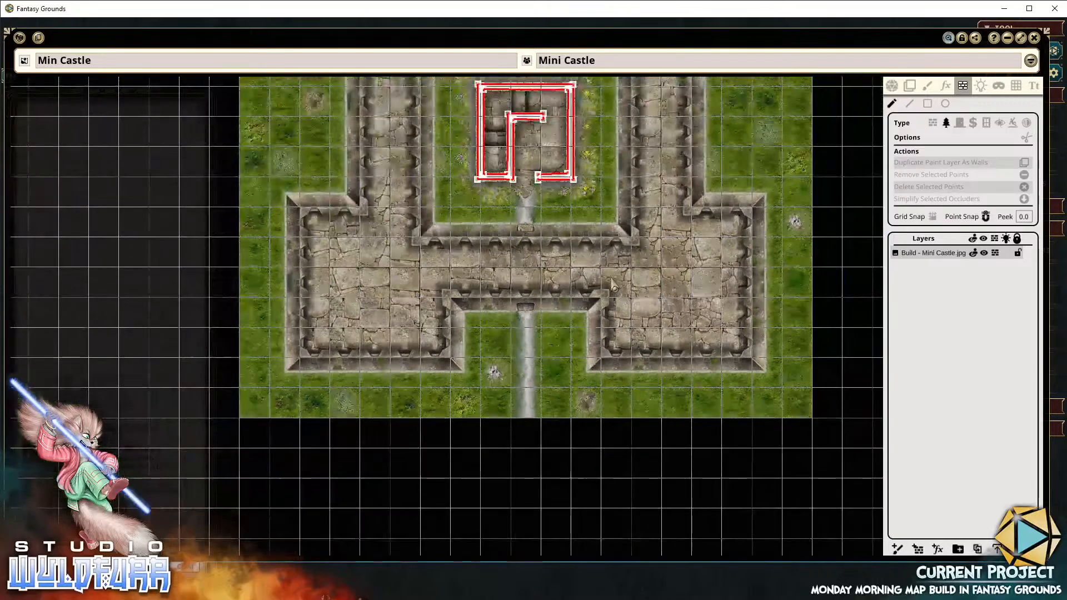
drag(709, 241, 616, 401)
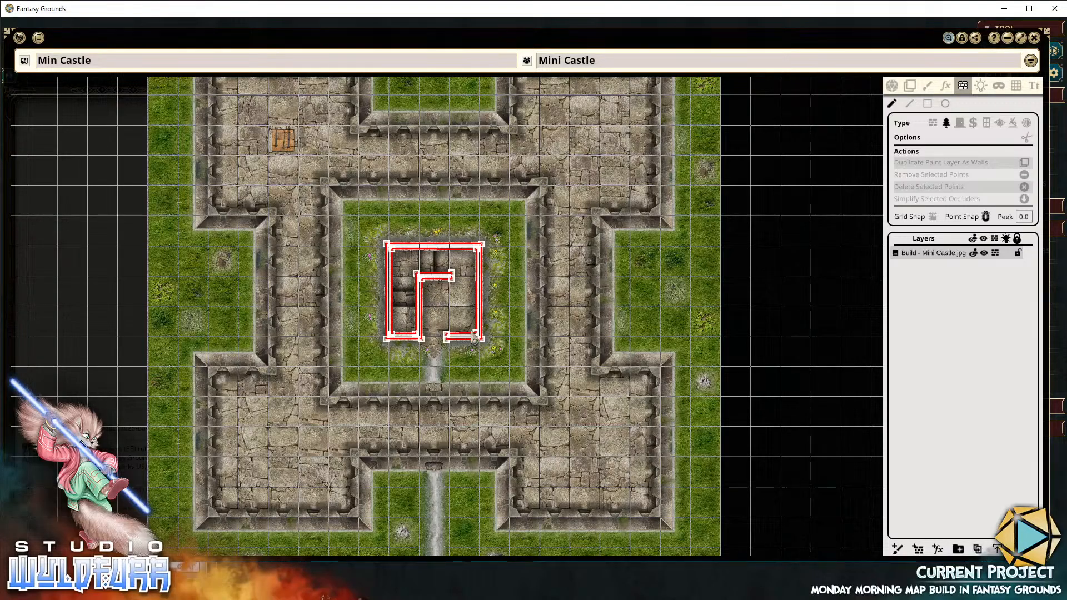
drag(645, 281, 566, 267)
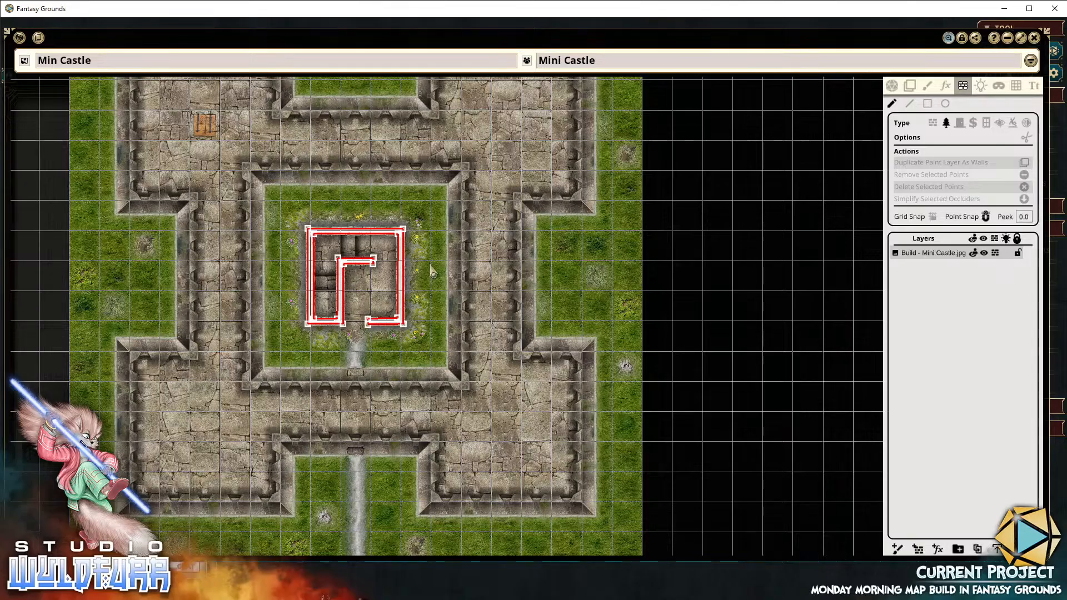
click(947, 125)
scroll(265, 398, up, 10)
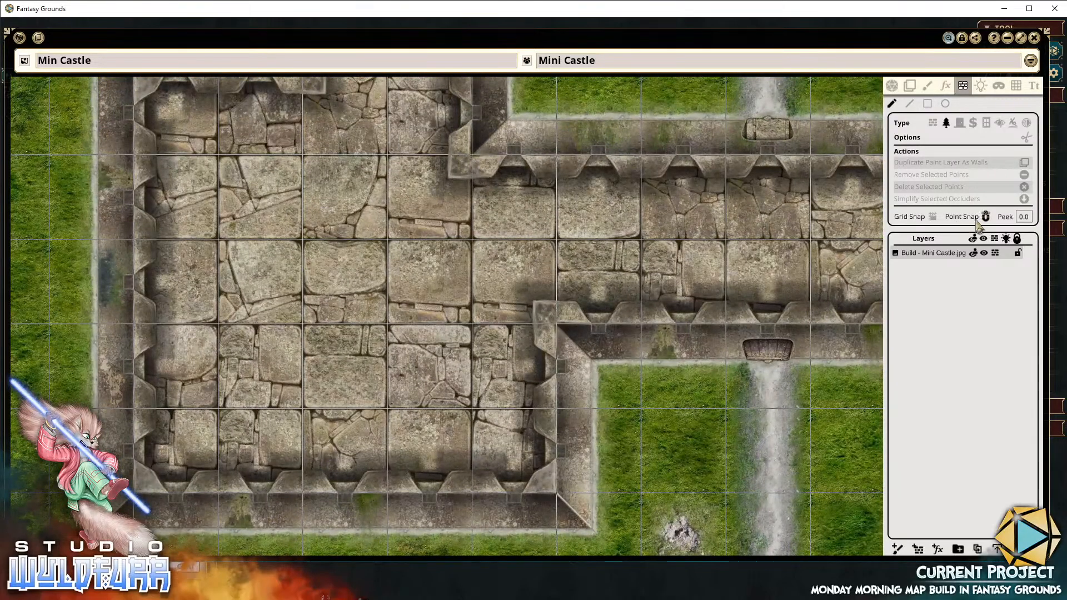
click(933, 217)
Start a terrain outline at the corner west of the south gate and trace the battlements around the southwest bastion to the western walkway
drag(556, 327, 534, 256)
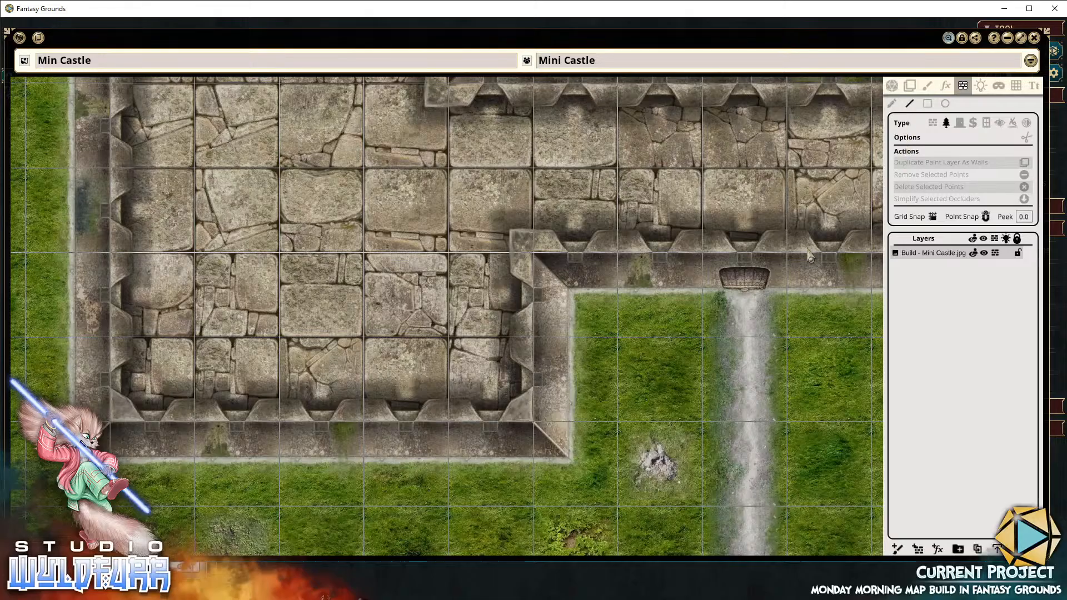
drag(535, 254, 540, 435)
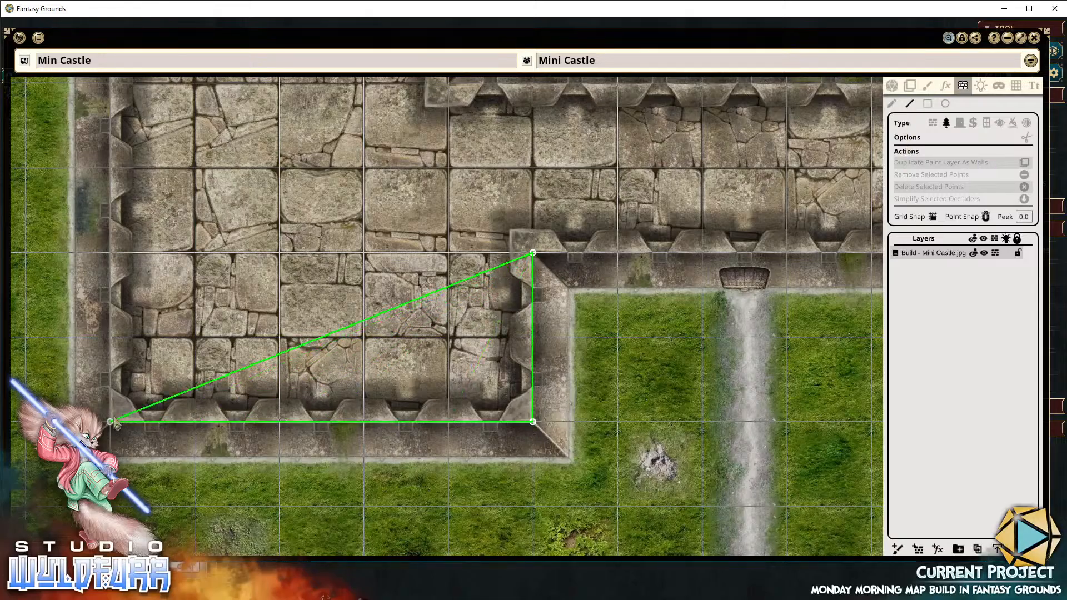
click(113, 425)
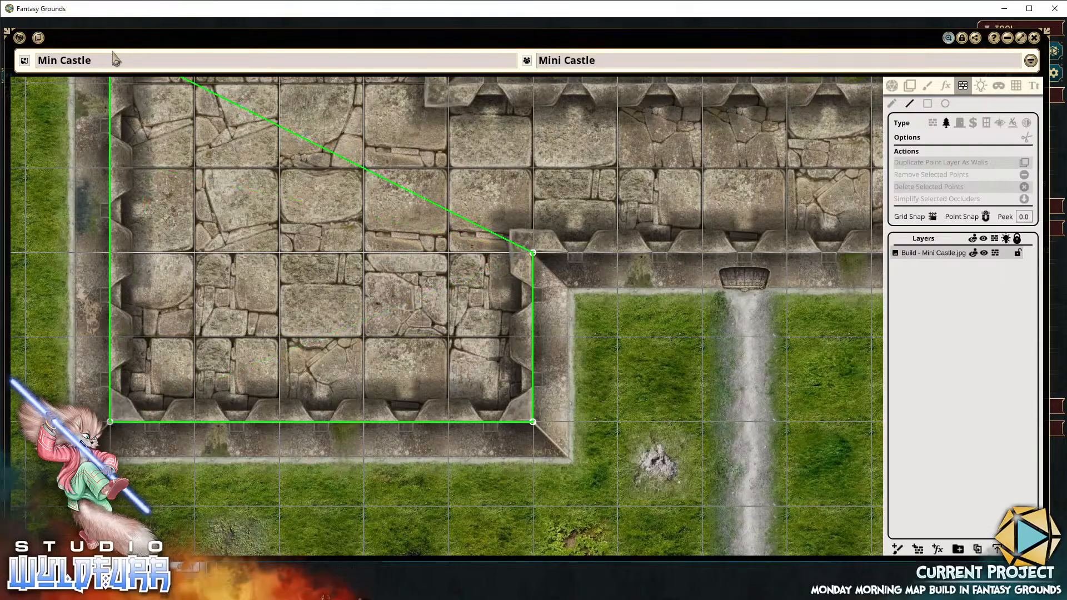
drag(242, 127, 380, 428)
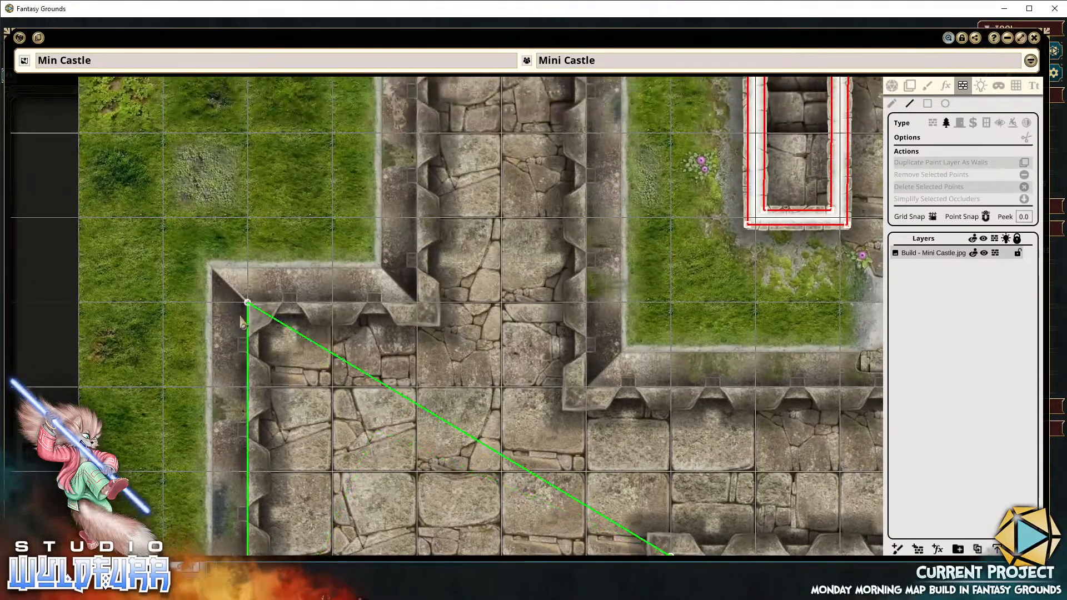
click(248, 308)
click(418, 306)
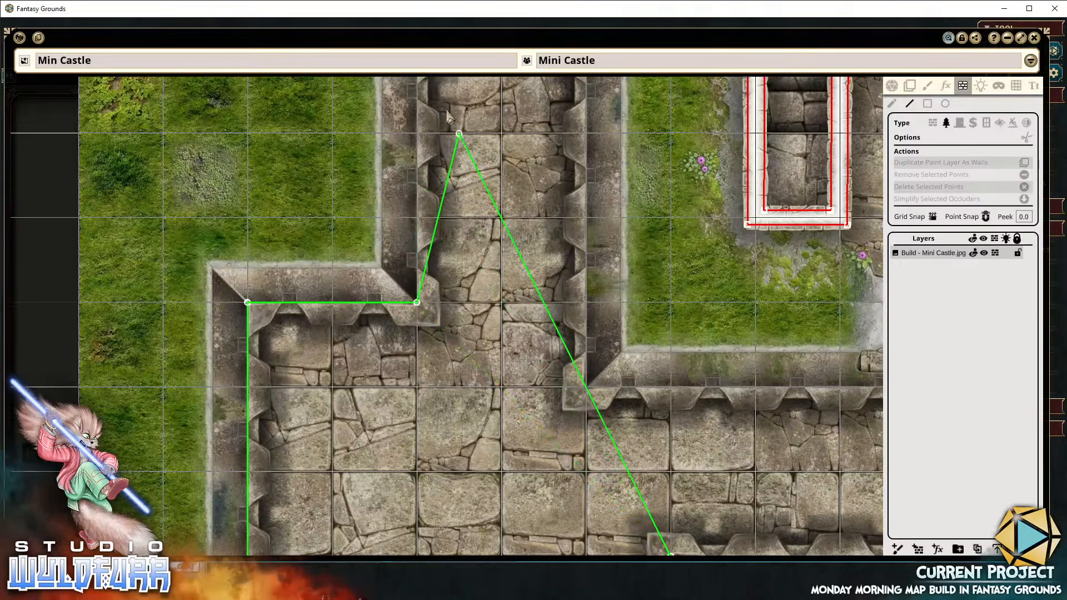
Continue the terrain outline north along the western walkway and around the northwest bastion's southwest, northwest and northeast corners
drag(459, 95, 432, 469)
click(403, 193)
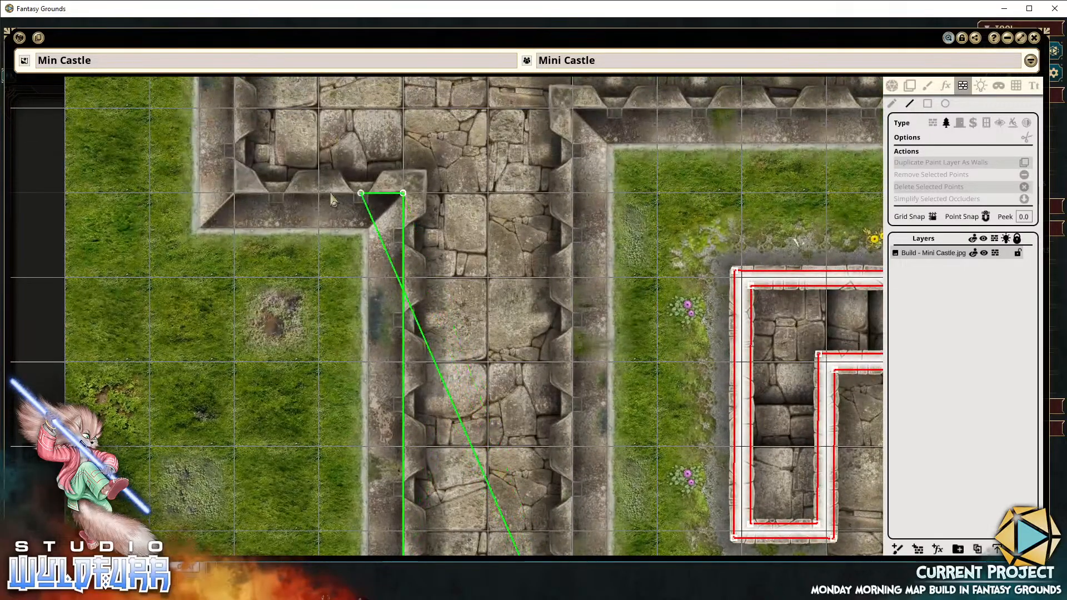
click(246, 190)
drag(328, 158, 301, 372)
drag(321, 177, 298, 391)
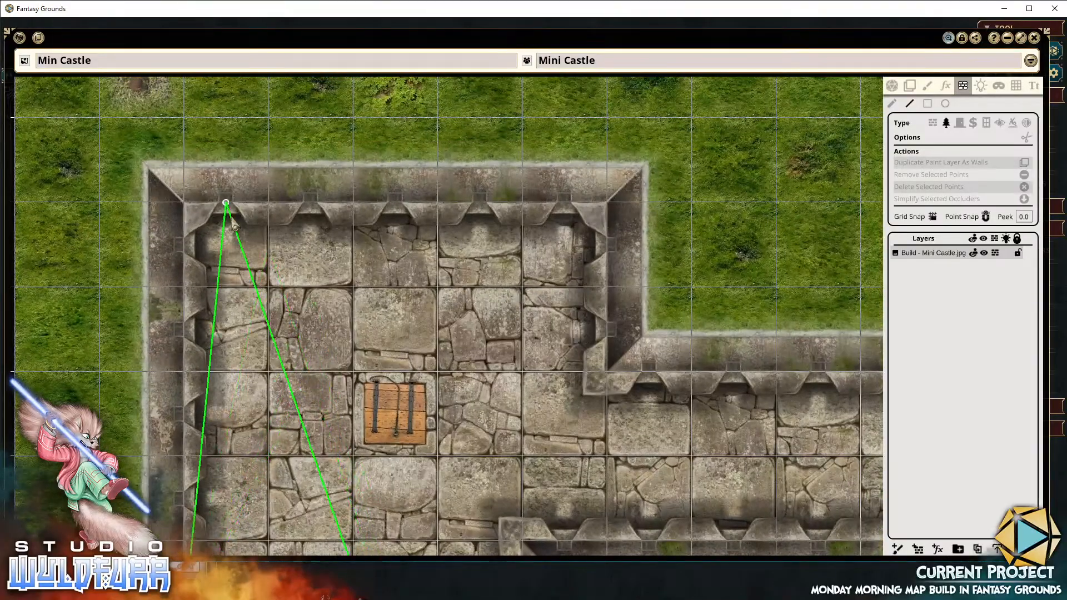
click(191, 217)
click(615, 209)
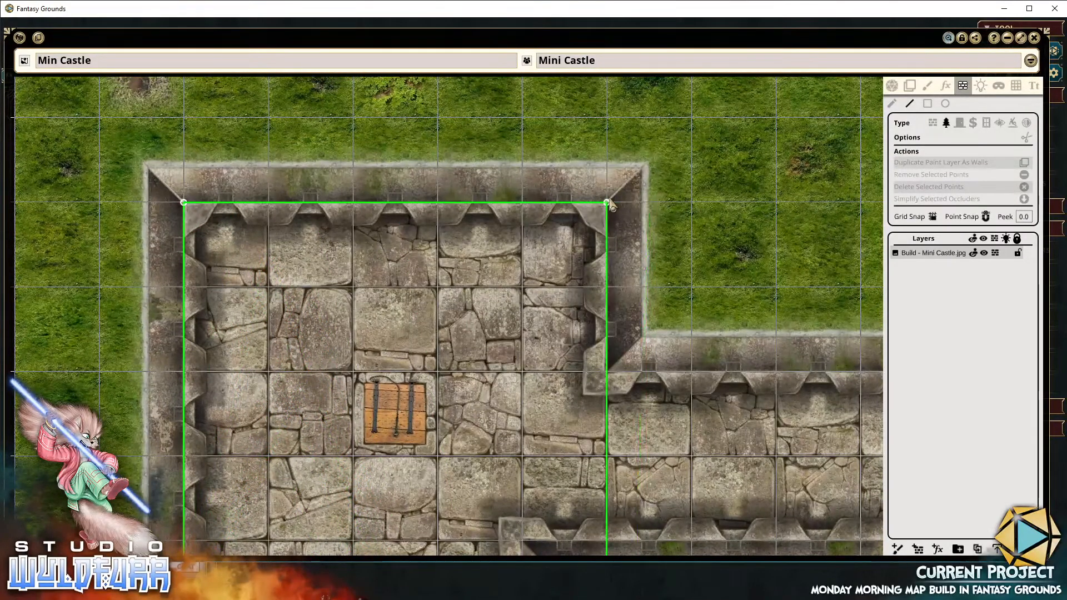
Continue the terrain outline along the north walkway and around the northeast bastion's northwest and northeast corners
click(614, 374)
drag(741, 381, 281, 367)
click(574, 376)
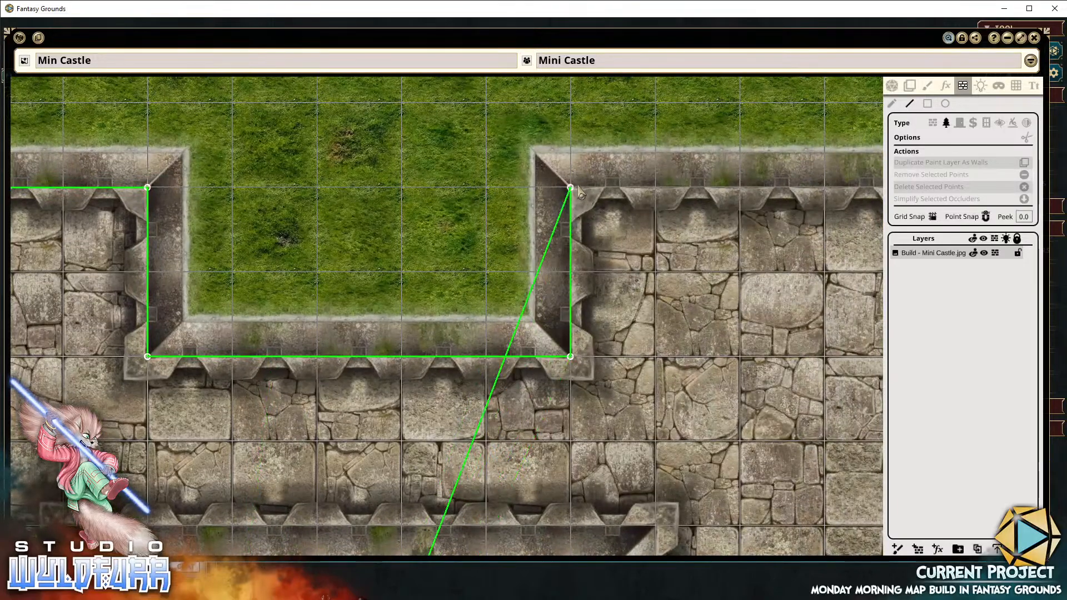
click(620, 208)
drag(727, 227, 304, 231)
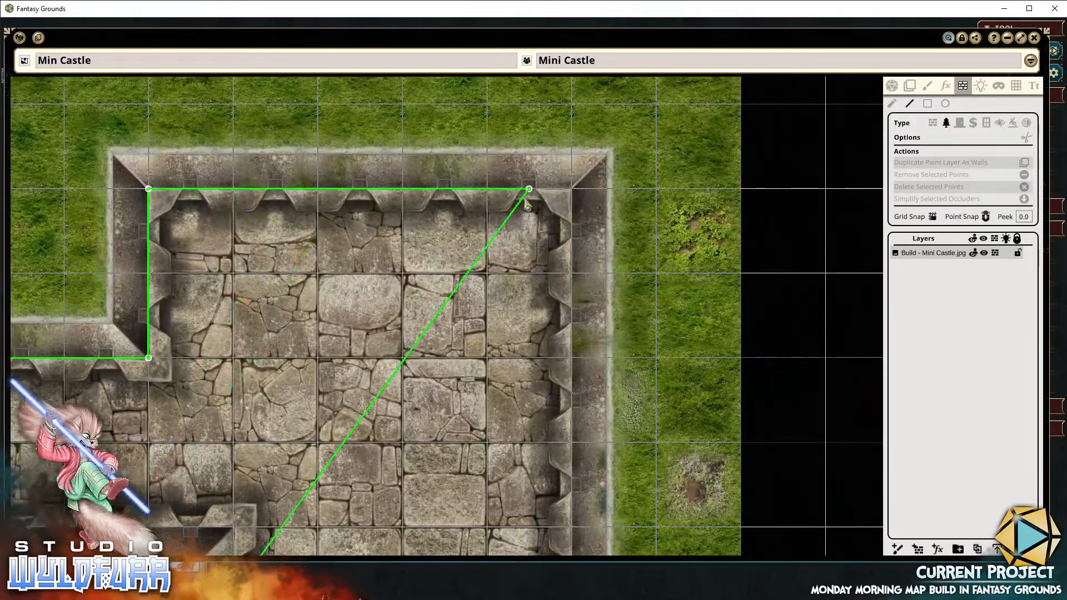
click(574, 193)
Continue the terrain outline around the northeast bastion's southeast corner and south along the eastern walkway to the southeast bastion's inner corner
drag(532, 403, 468, 126)
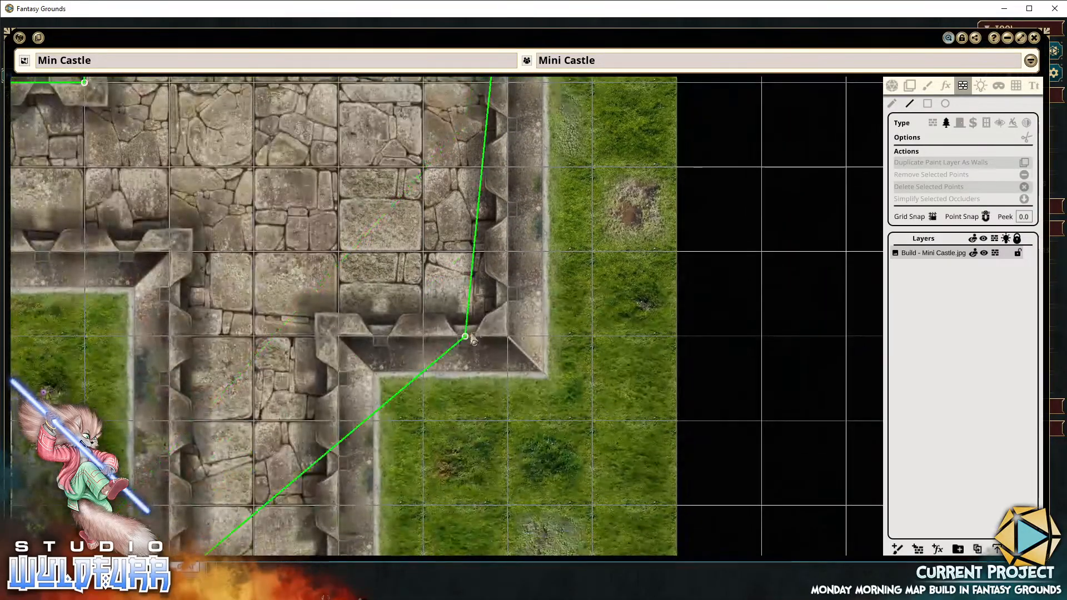
click(502, 325)
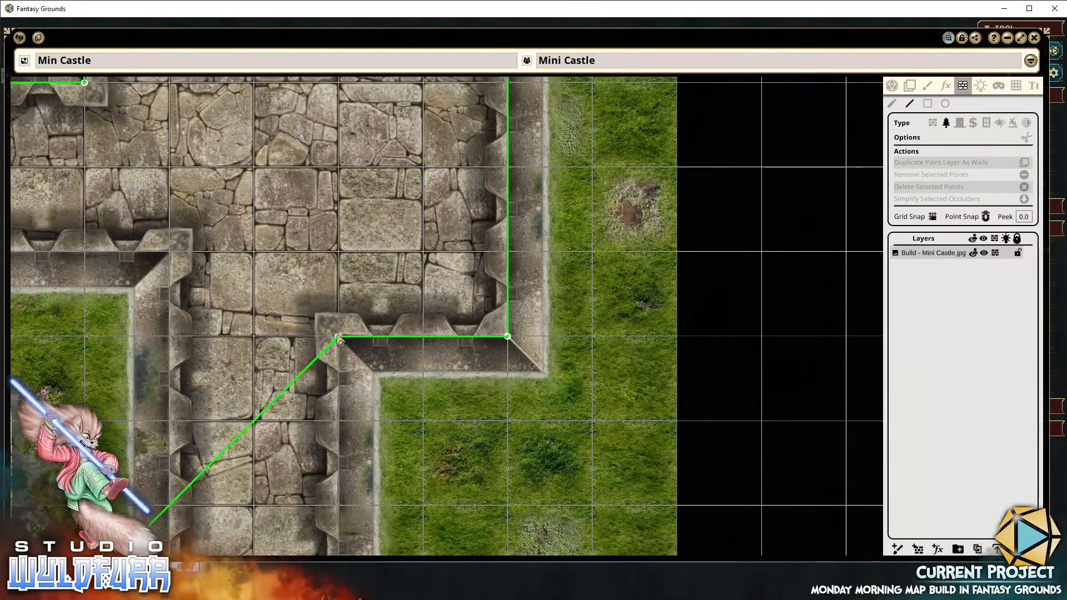
click(338, 335)
drag(337, 466, 320, 141)
drag(321, 313, 333, 219)
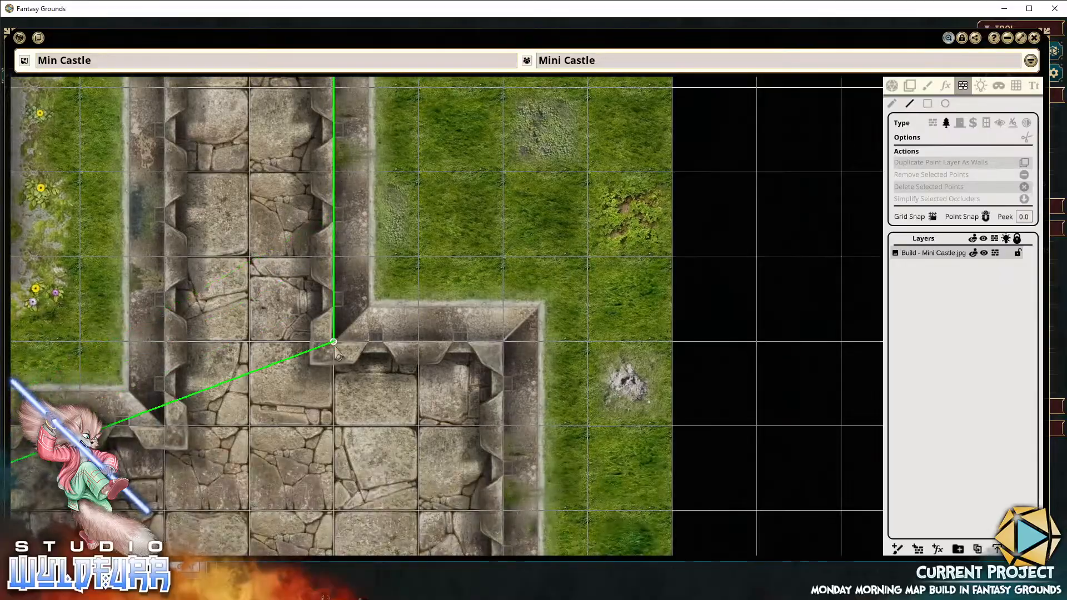
click(338, 356)
Trace the terrain outline around the southeast bastion's three outer corners and finish it along the battlements above the south gate
click(503, 348)
drag(478, 435, 462, 136)
click(491, 472)
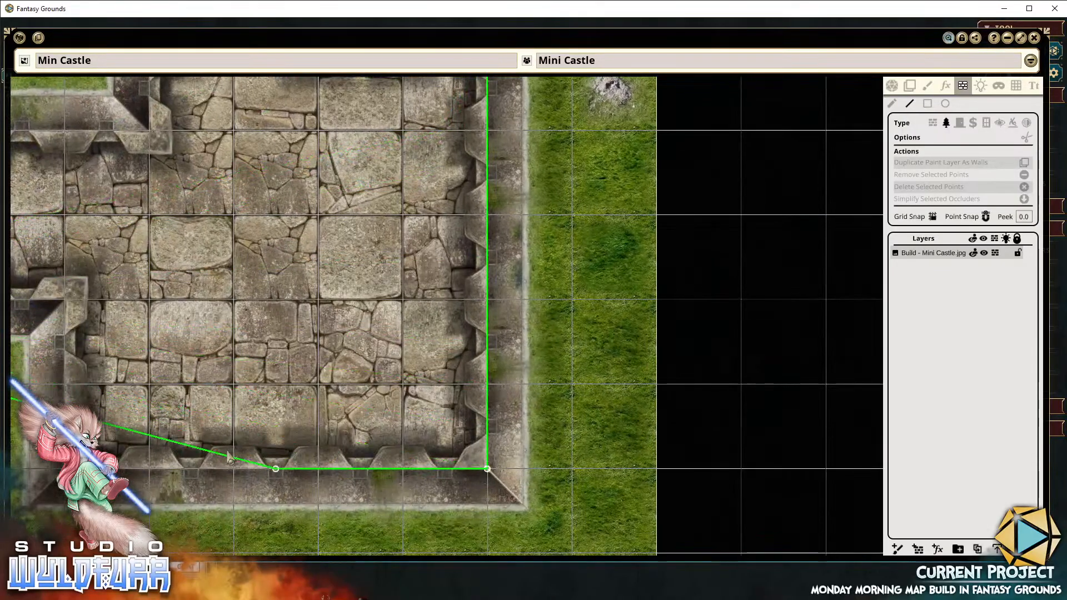
click(65, 469)
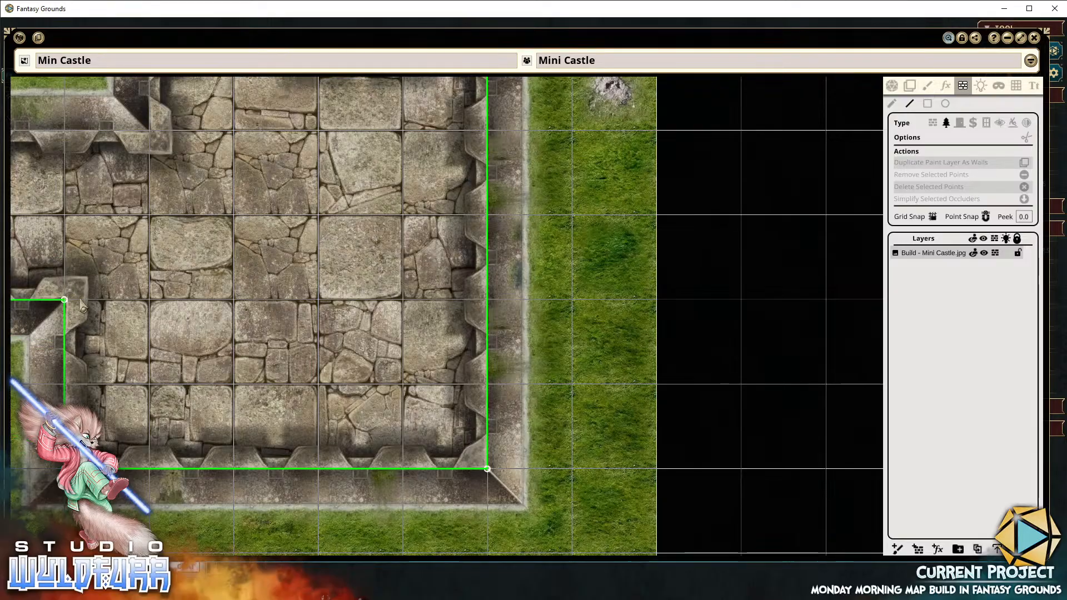
drag(34, 292, 506, 244)
drag(194, 254, 418, 240)
scroll(439, 228, down, 4)
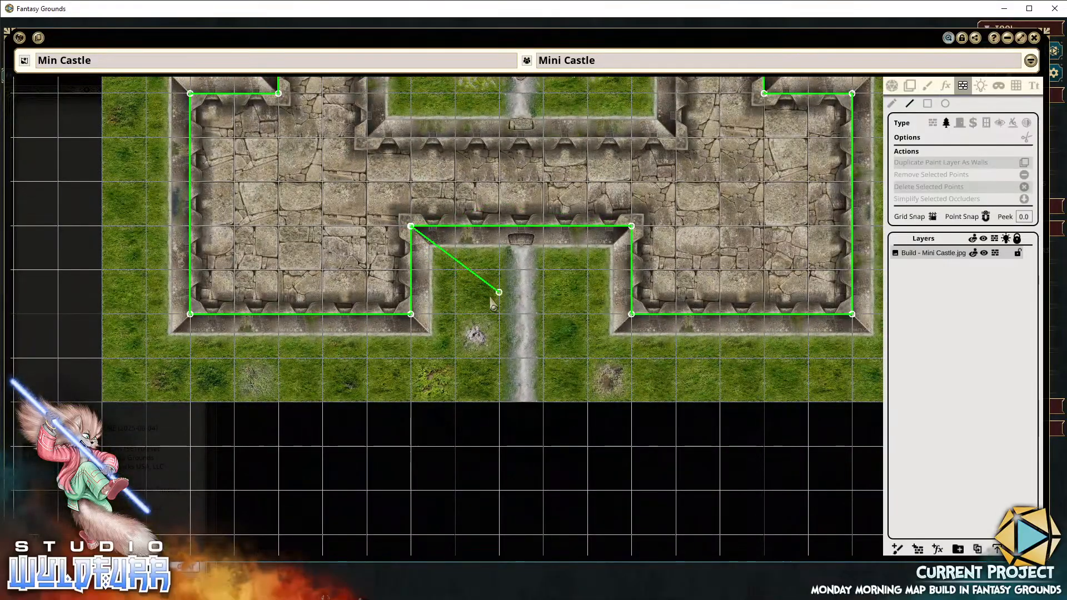
right_click(493, 301)
click(464, 259)
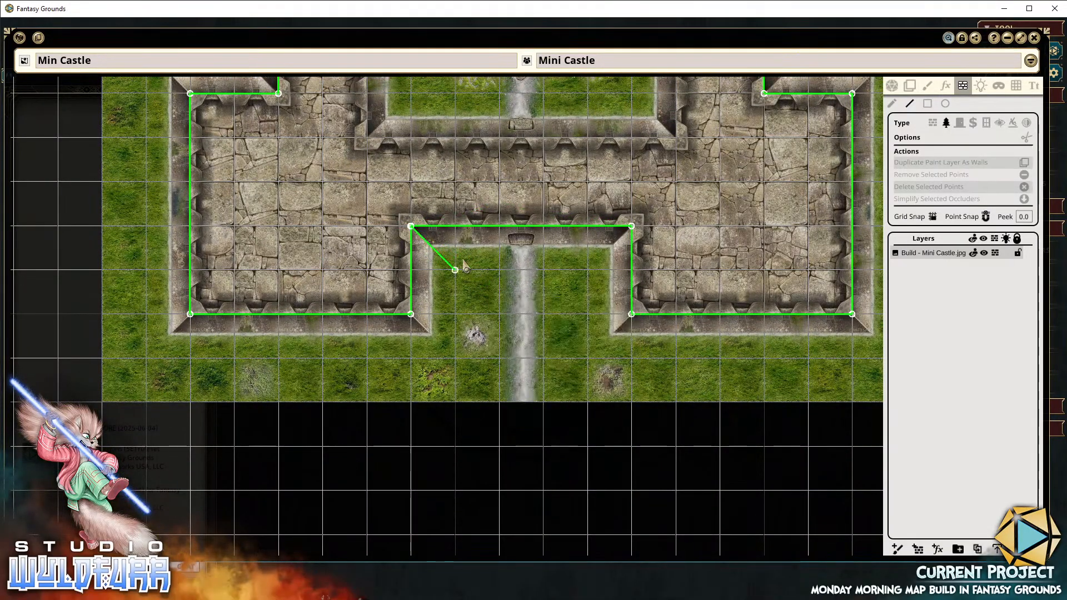
key(Escape)
Draw a closed terrain outline through the four battlement corners around the inner courtyard
scroll(467, 179, down, 5)
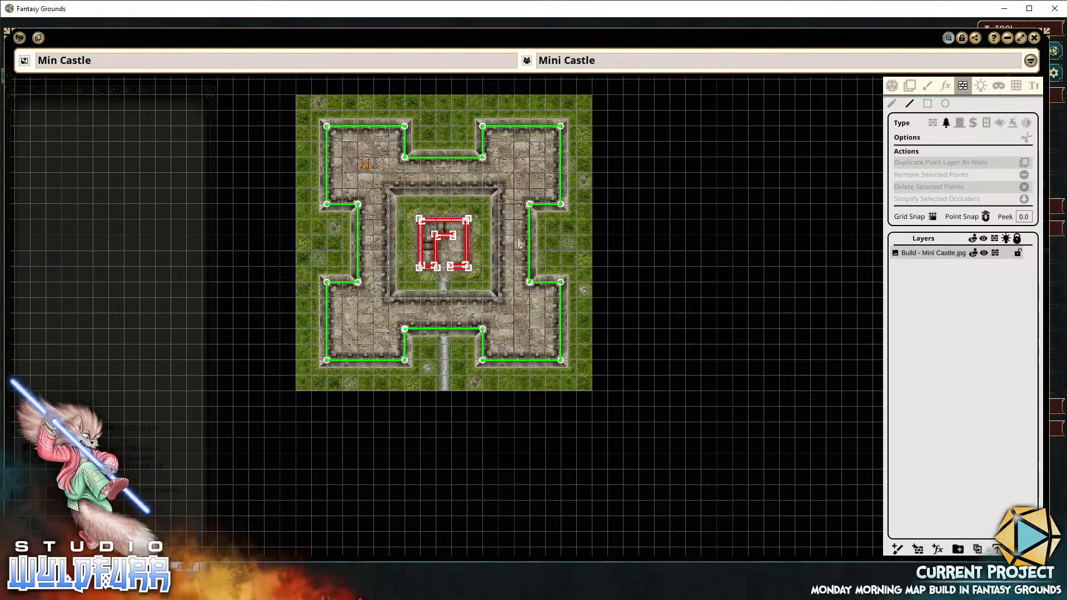
scroll(486, 215, up, 2)
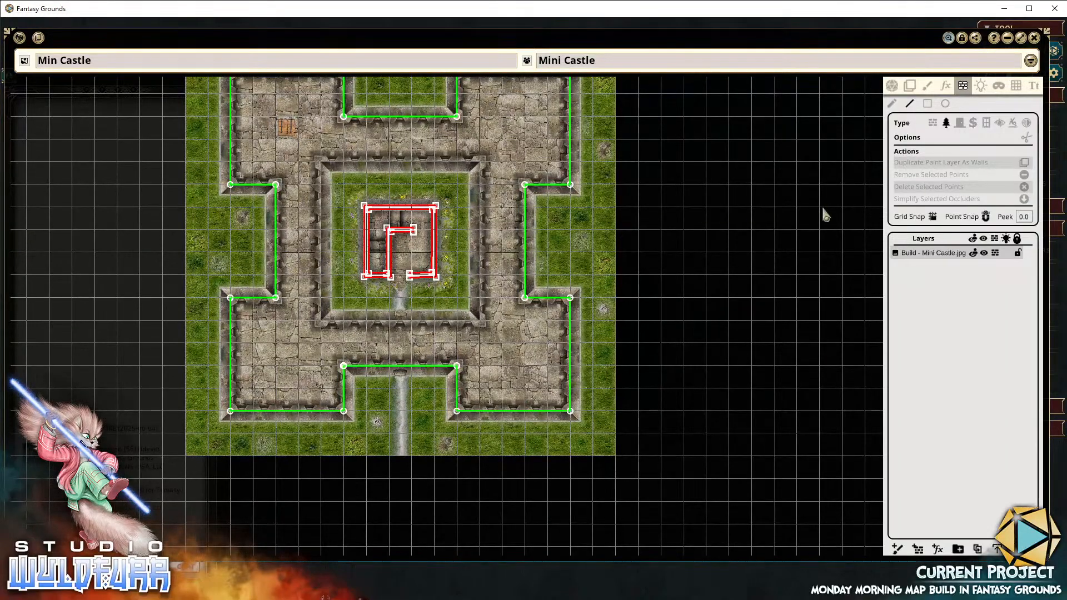
scroll(425, 222, up, 2)
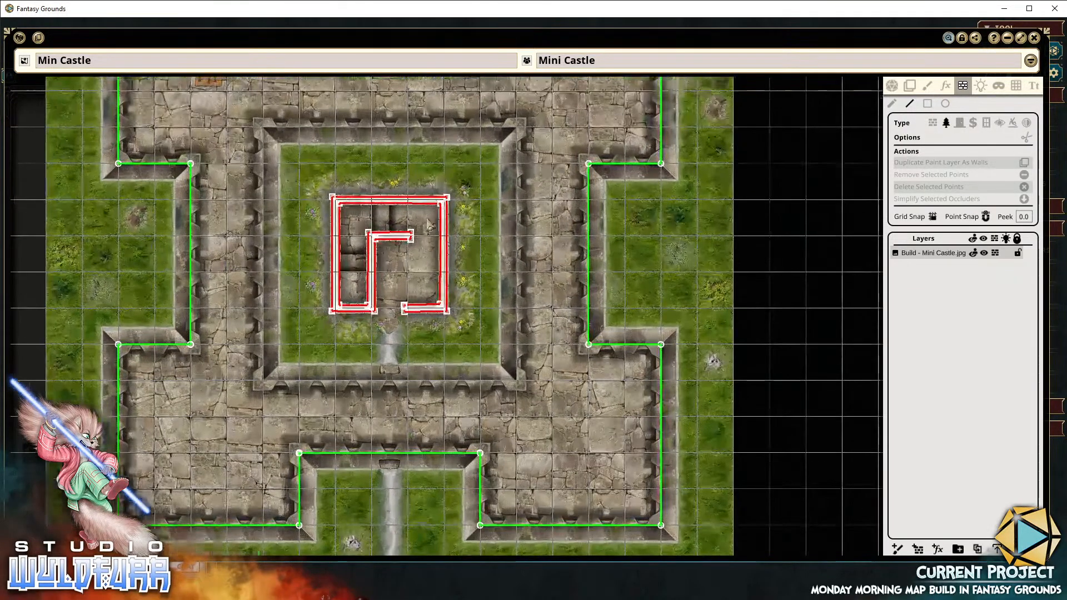
scroll(427, 219, up, 2)
click(545, 433)
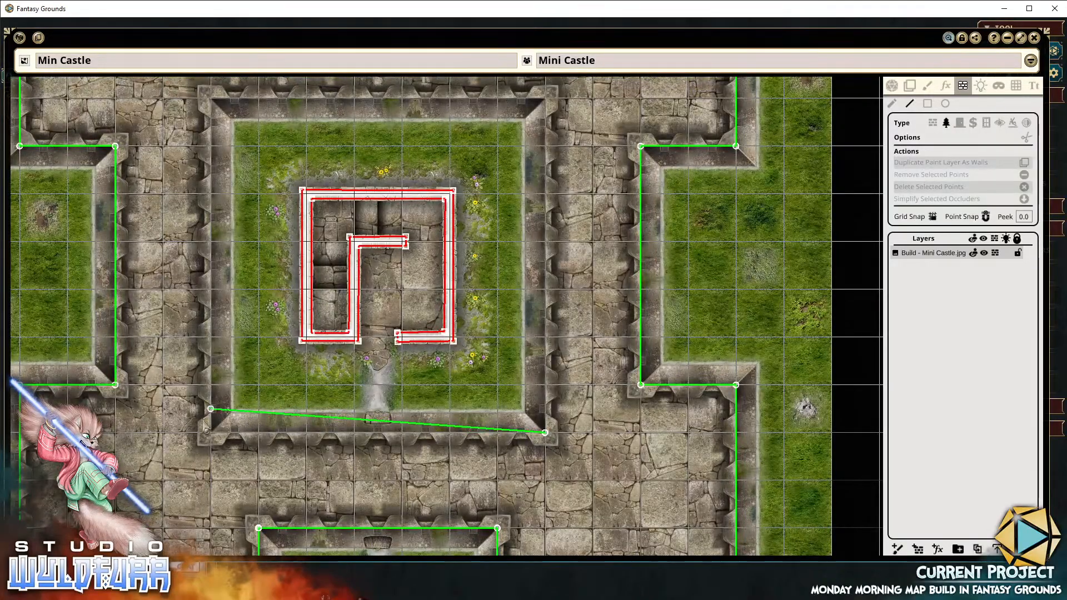
click(211, 433)
click(211, 99)
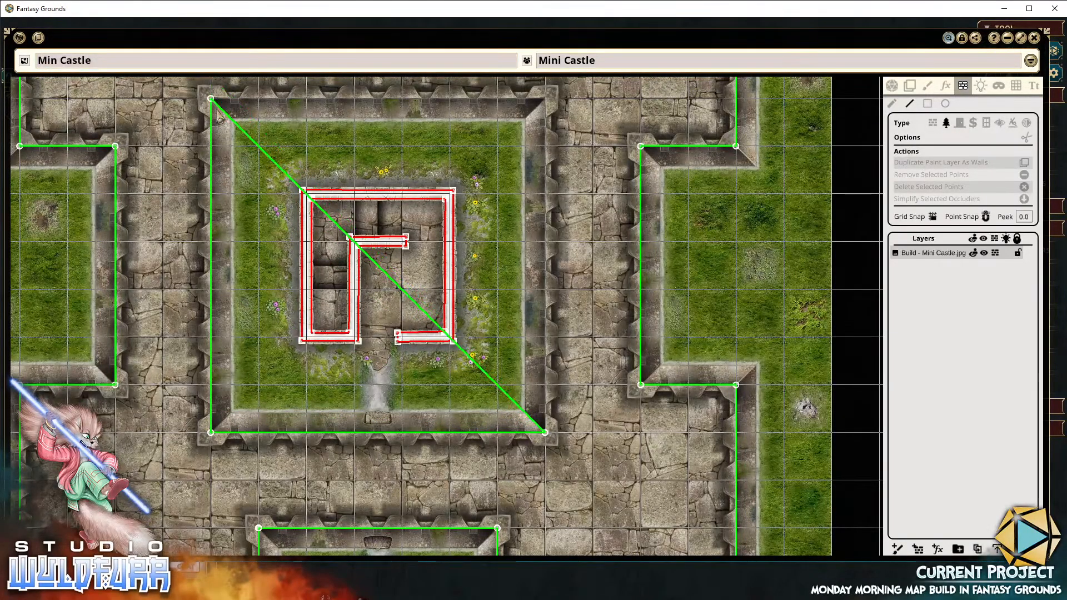
click(546, 99)
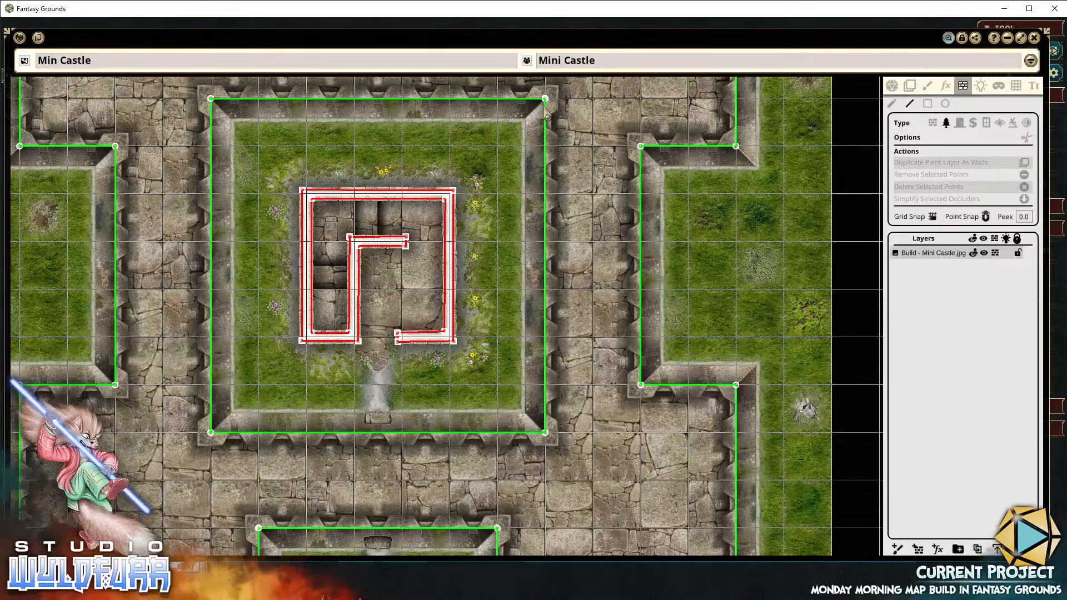
right_click(562, 435)
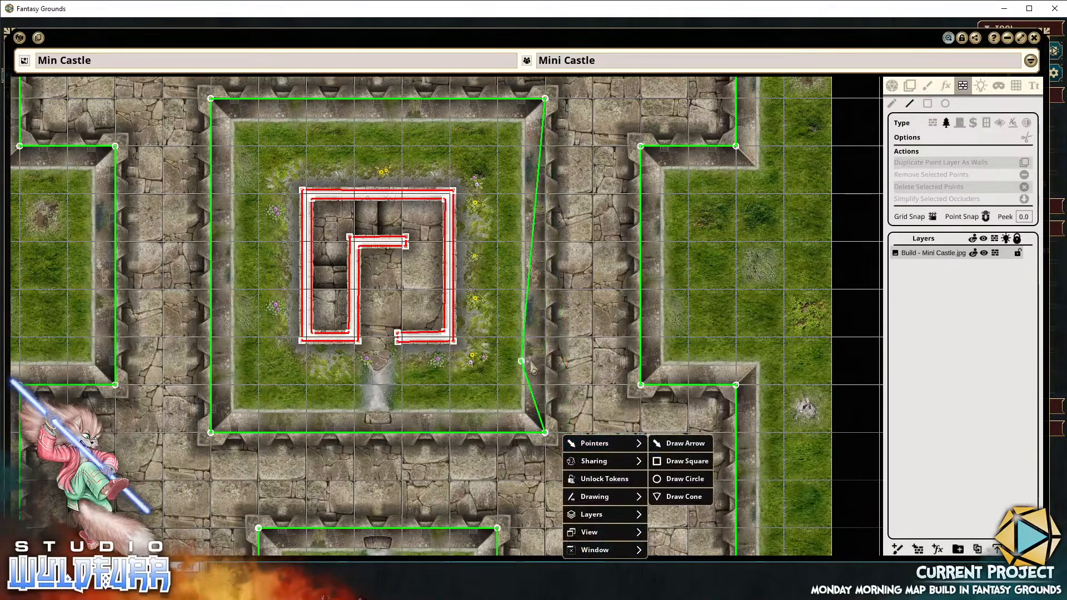
click(529, 360)
scroll(389, 295, down, 6)
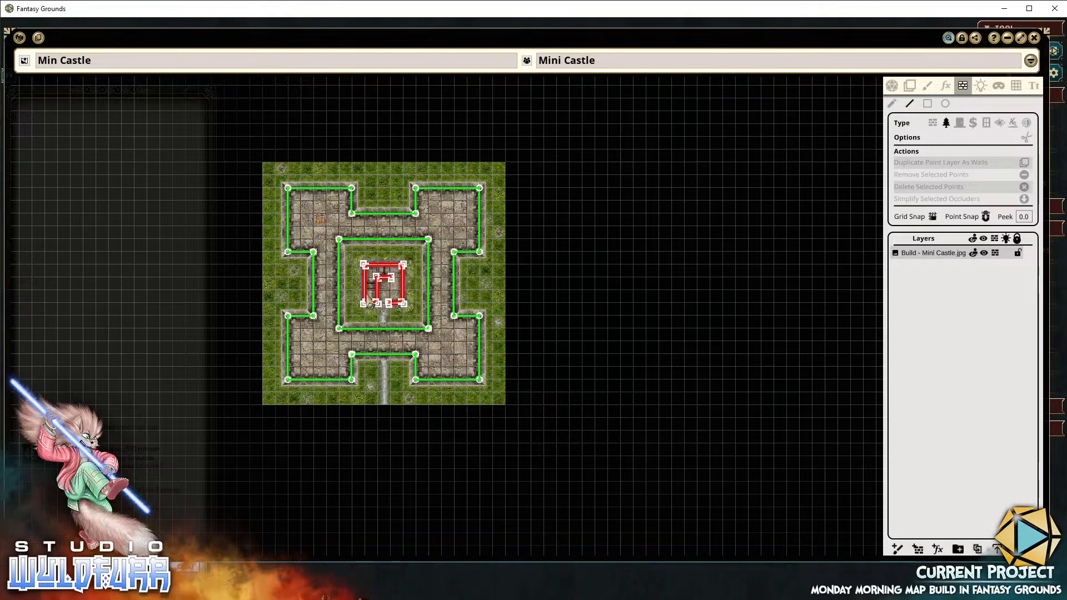
Set the occluder type to door with the rectangle shape for the central building's south doorway
scroll(403, 308, up, 10)
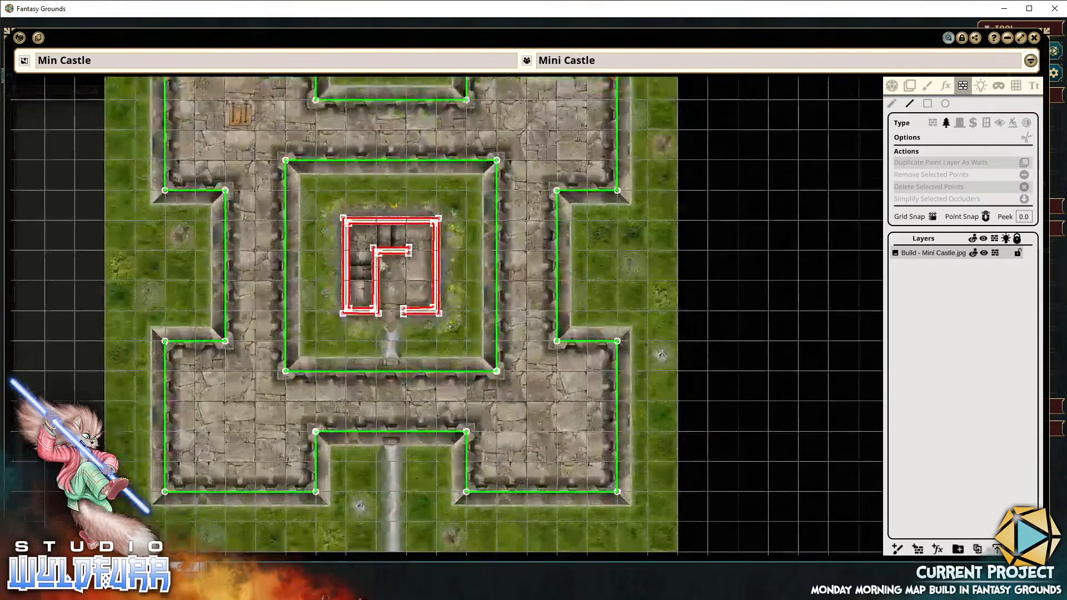
scroll(403, 309, up, 3)
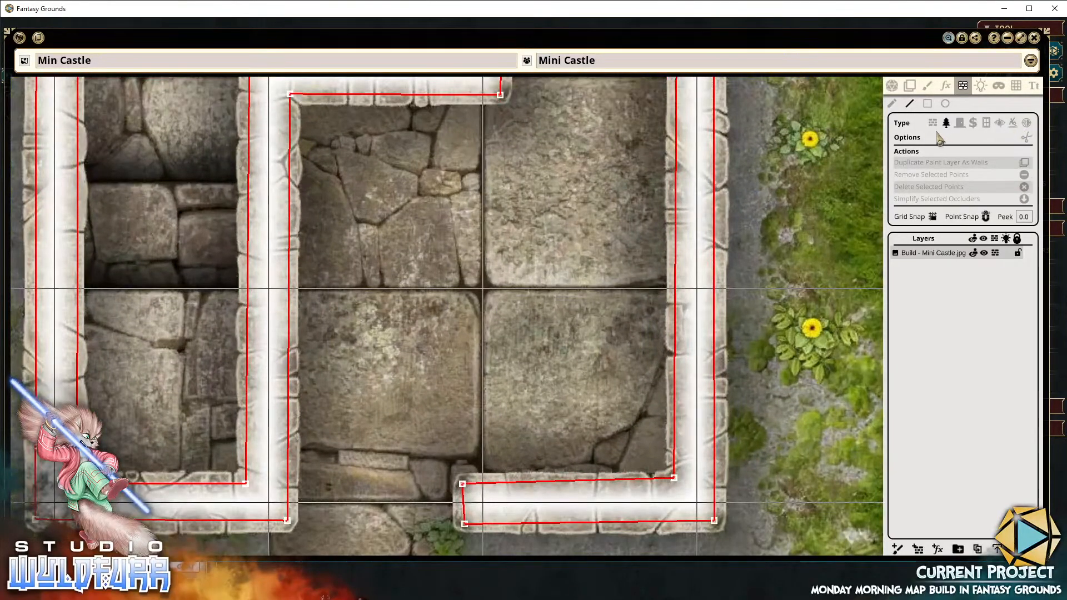
click(960, 123)
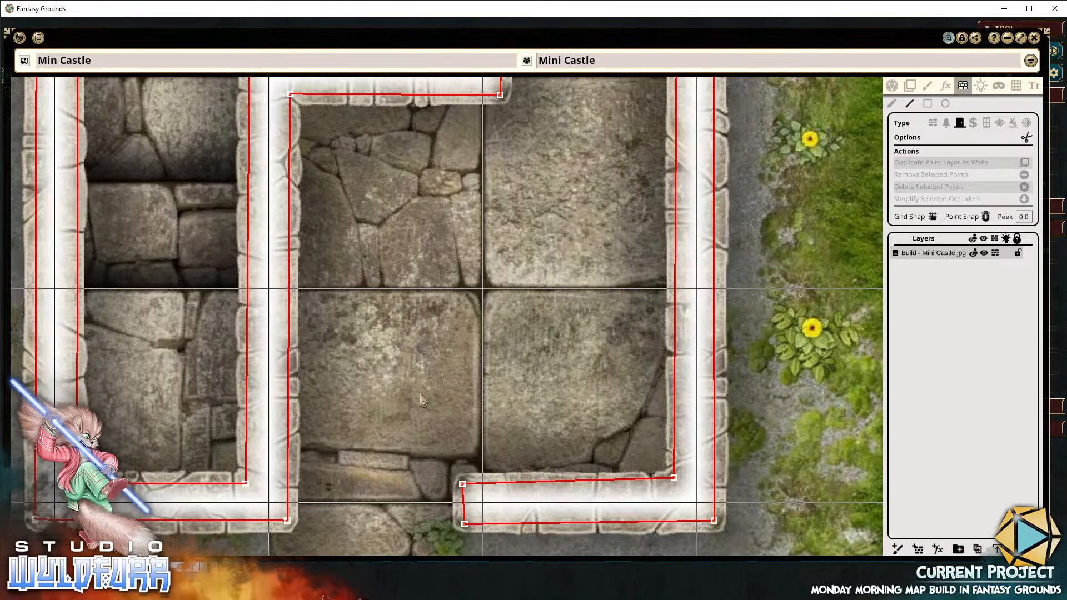
scroll(421, 396, up, 2)
scroll(420, 450, up, 1)
drag(313, 538, 415, 264)
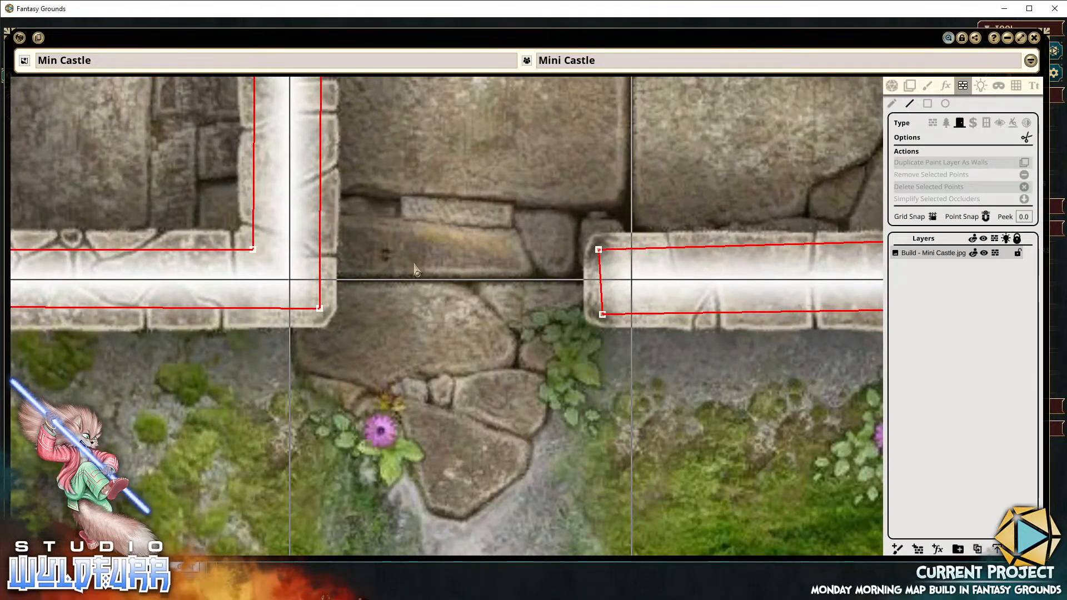
click(928, 104)
Turn off grid snapping and draw a thin door rectangle across the south doorway between the two wall ends
drag(321, 262, 603, 282)
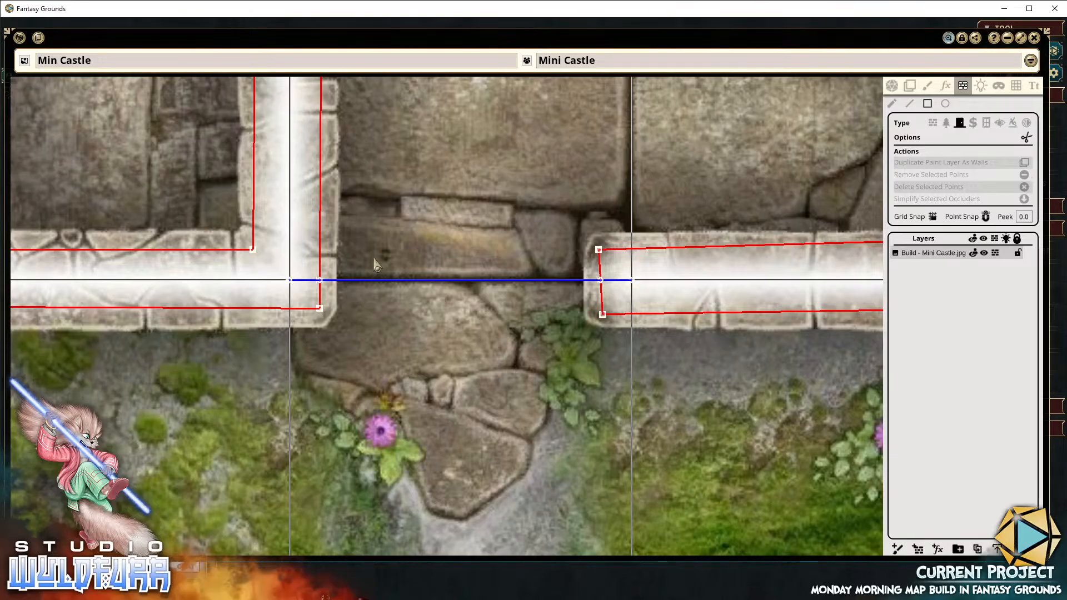
key(ctrl+z)
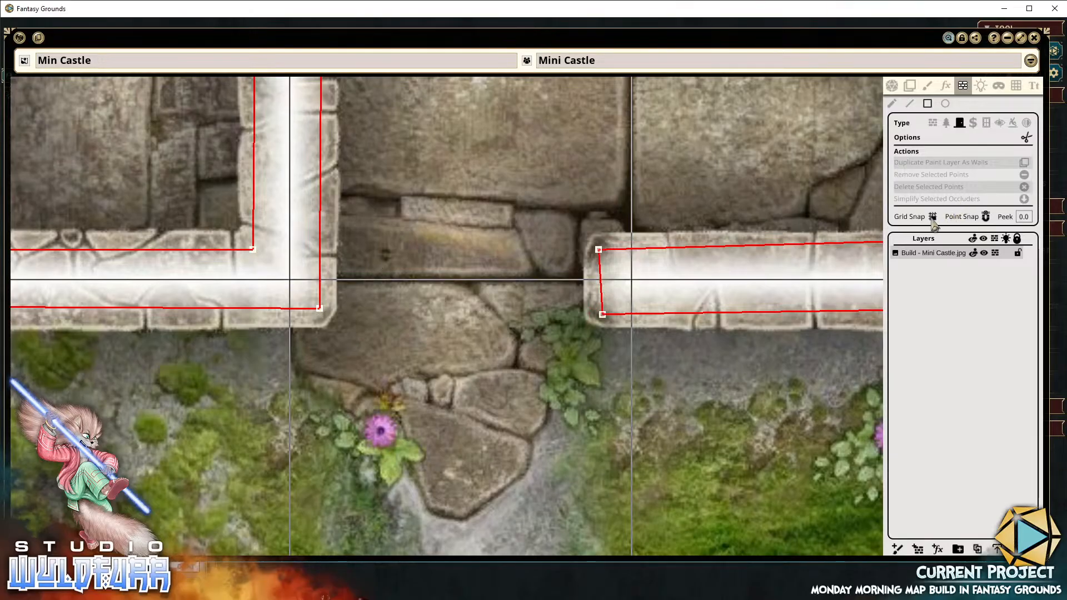
click(932, 218)
drag(314, 257, 612, 293)
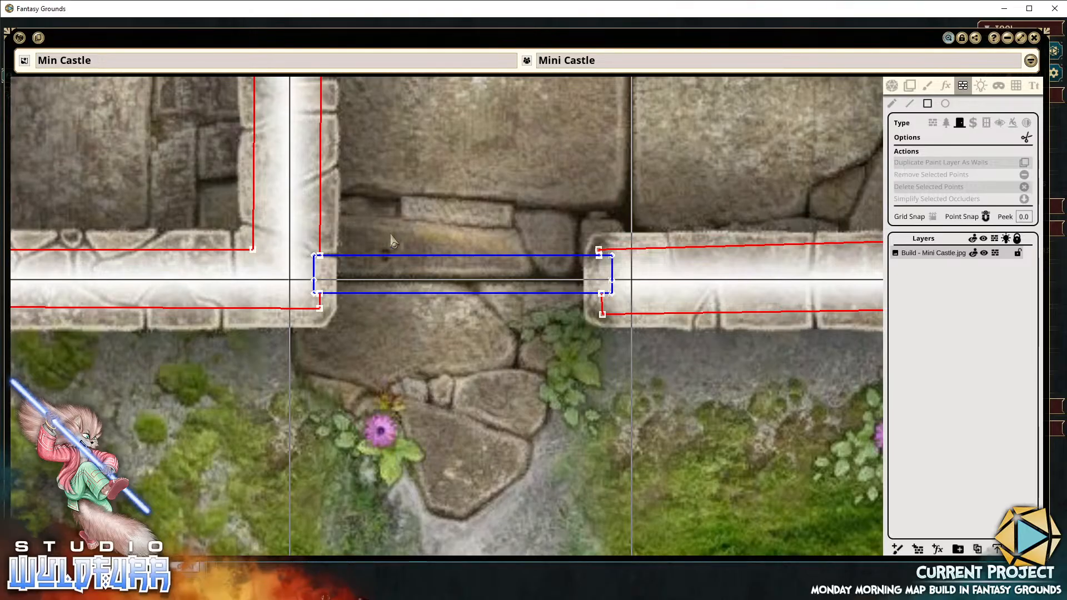
key(ctrl+z)
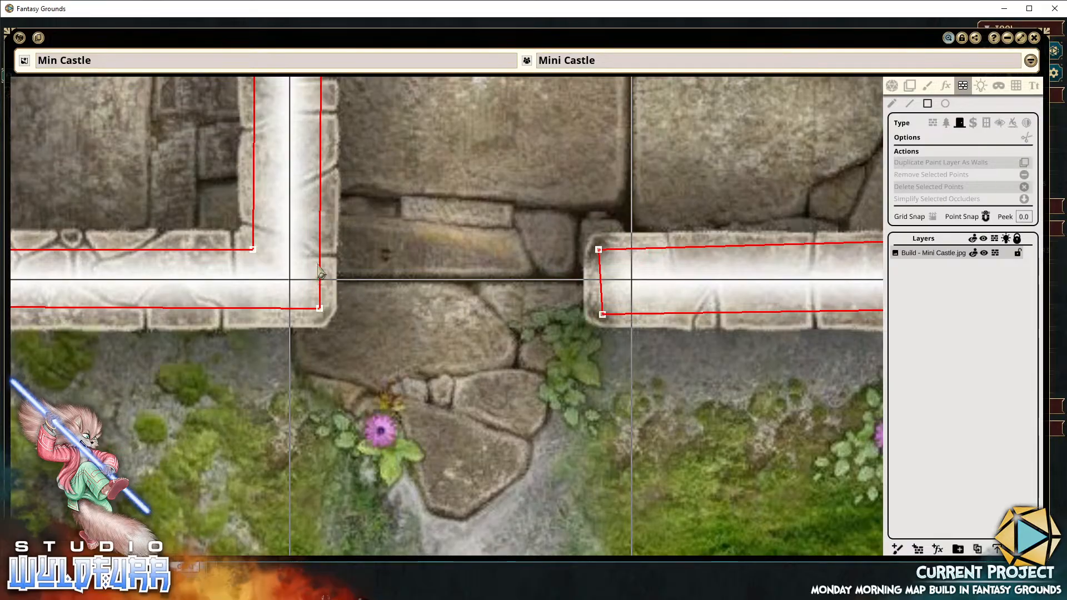
drag(320, 260, 601, 292)
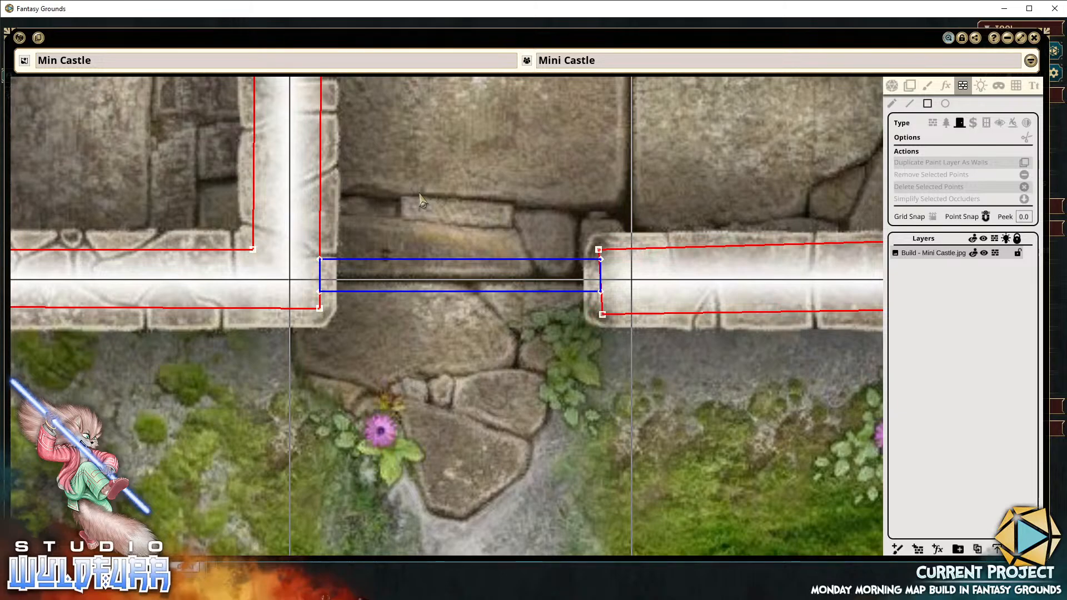
Move the door's southwest corner point down onto the outer corner of the wall west of the doorway
scroll(341, 326, up, 1)
scroll(341, 325, up, 3)
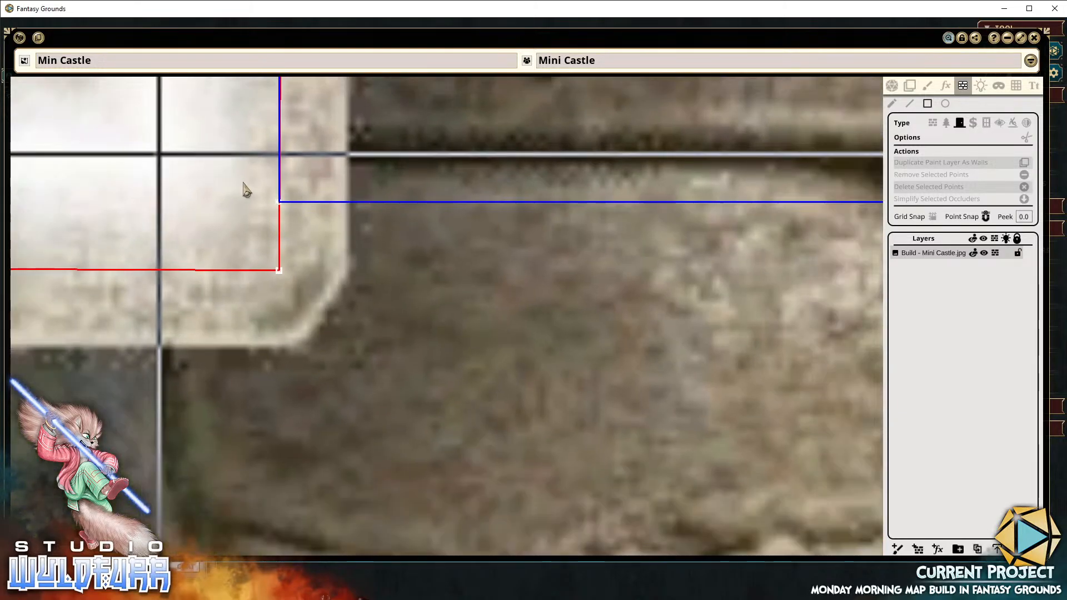
scroll(243, 184, down, 2)
drag(420, 273, 461, 437)
click(892, 103)
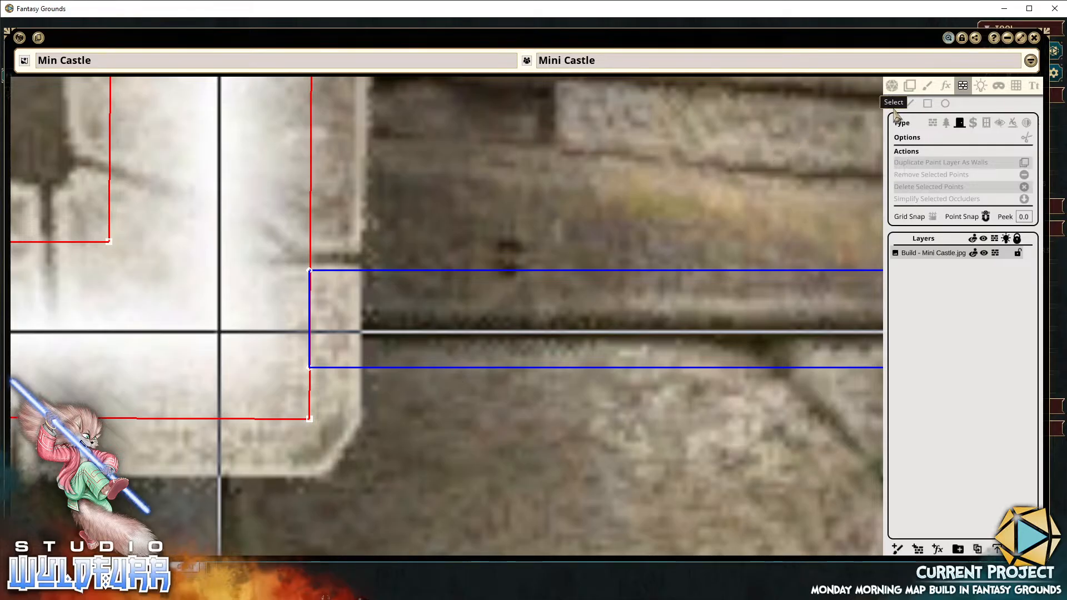
click(311, 369)
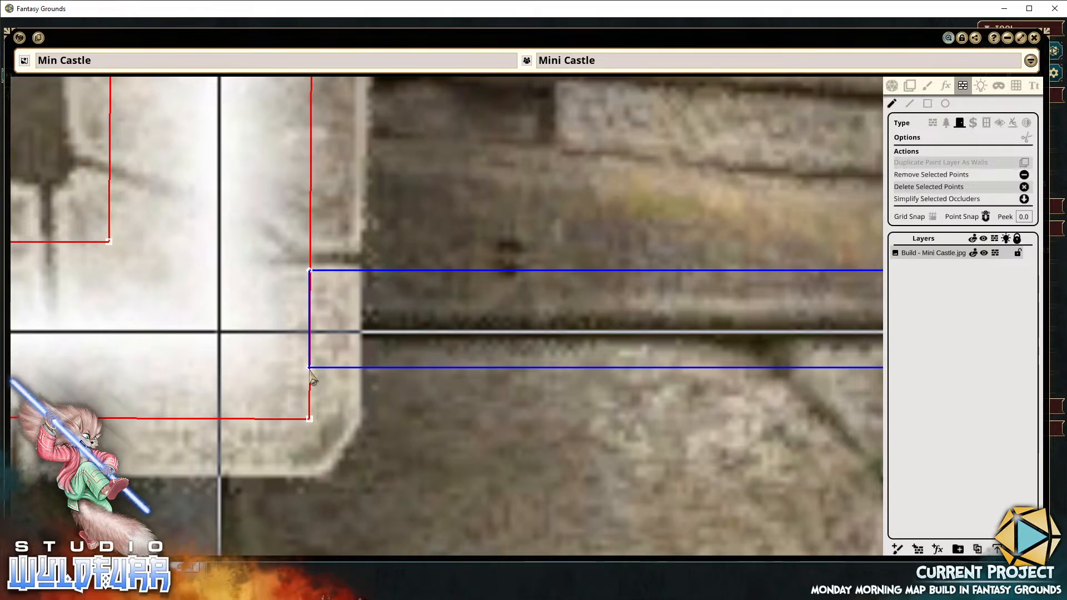
drag(310, 369, 318, 409)
Add a point on the door's south edge and move it onto the south corner of the eastern wall end
drag(619, 356, 201, 362)
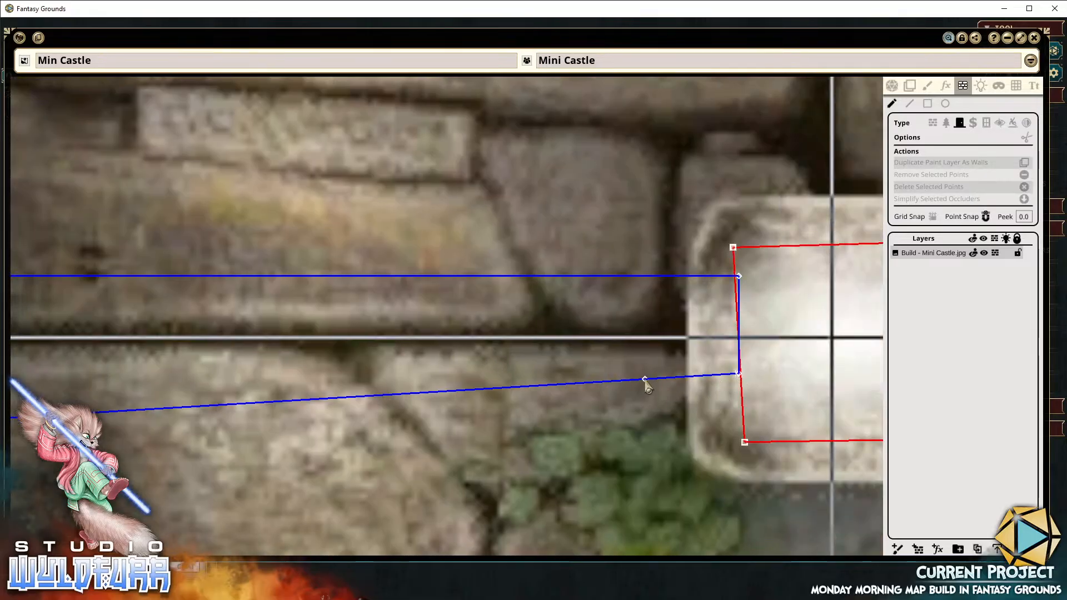
click(645, 381)
drag(645, 380, 744, 444)
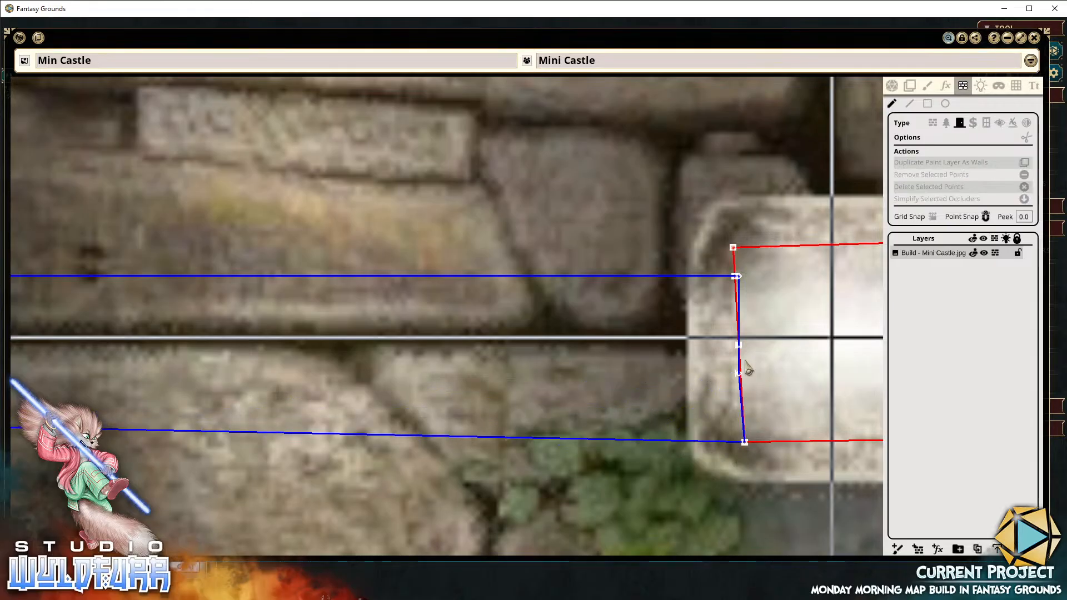
Move the door's northeast corner point onto the line of the eastern wall end
click(741, 282)
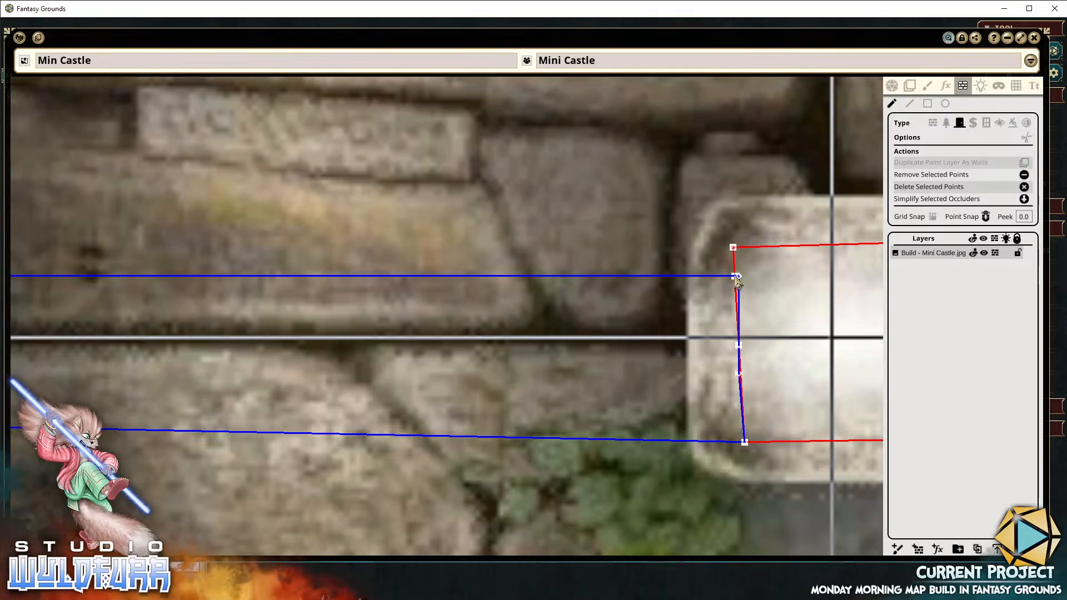
click(718, 351)
scroll(750, 300, up, 10)
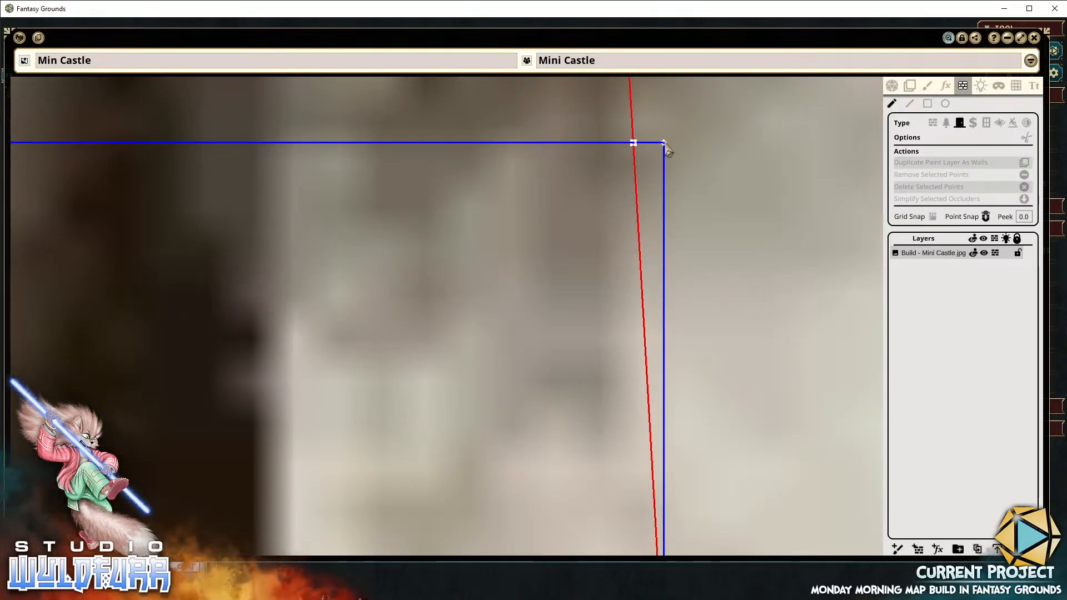
drag(664, 143, 634, 143)
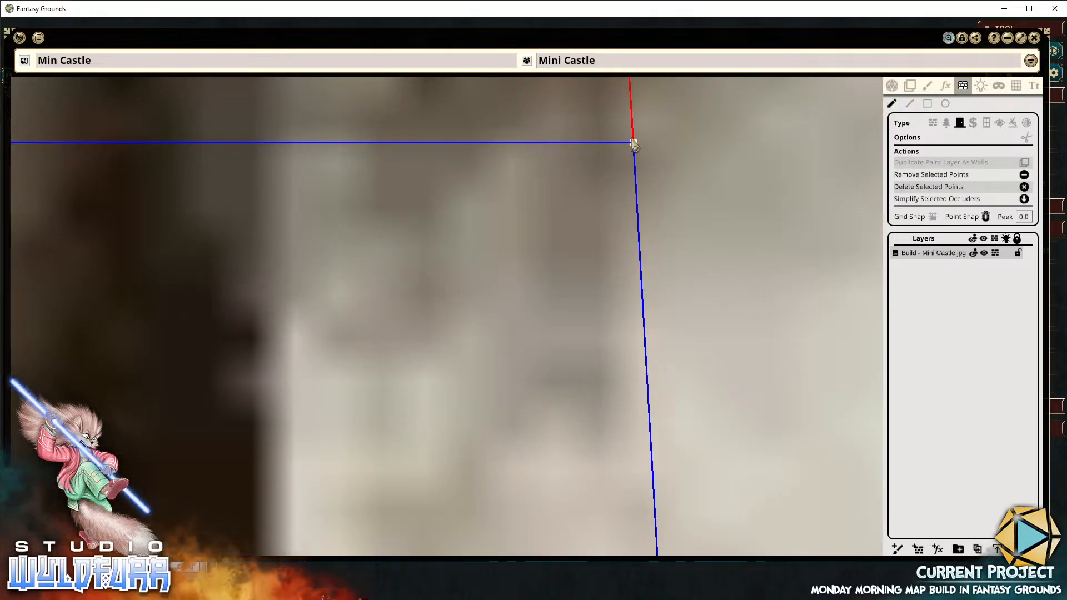
Move the extra point on the door's east side onto the line of the eastern wall end
scroll(634, 300, down, 3)
scroll(619, 299, down, 2)
drag(598, 448, 539, 300)
scroll(612, 348, up, 5)
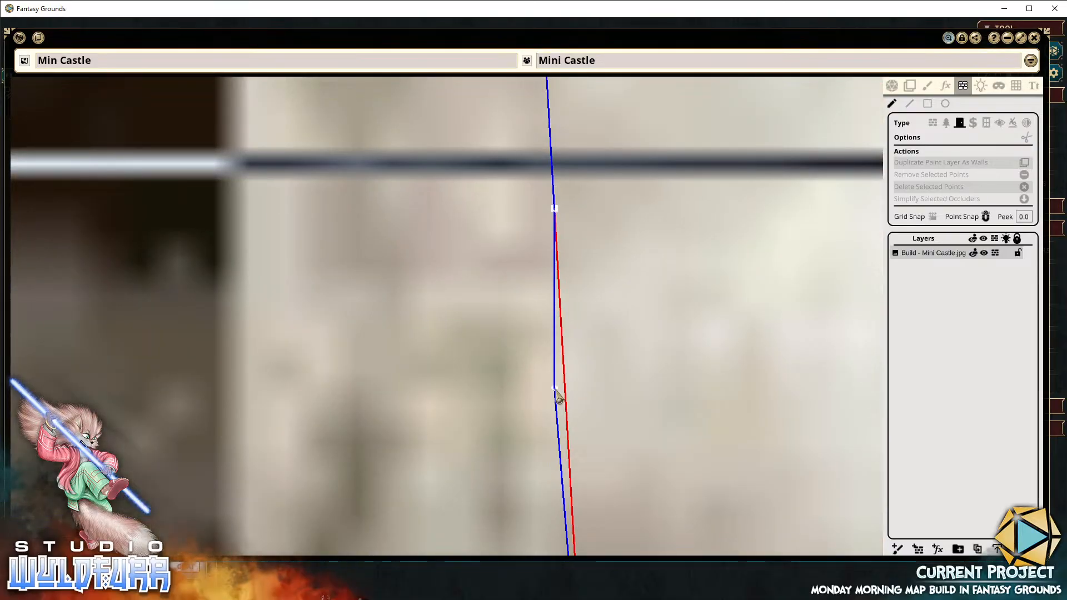
drag(555, 388, 523, 237)
click(431, 290)
scroll(429, 289, down, 7)
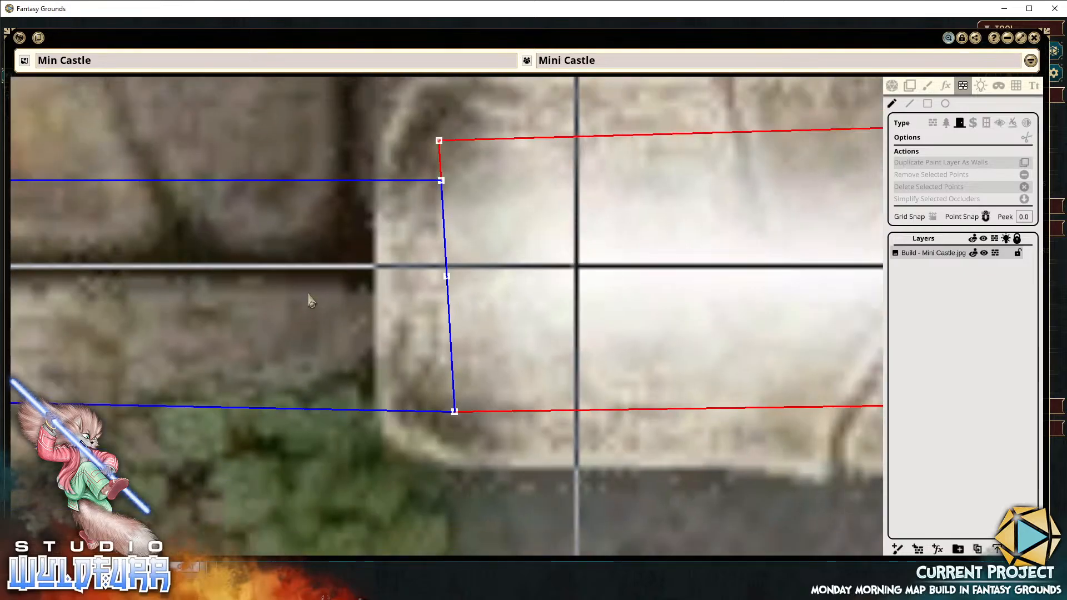
Move the door's northwest corner point onto the line of the western wall end
drag(27, 315, 386, 284)
drag(47, 288, 417, 272)
drag(331, 273, 659, 280)
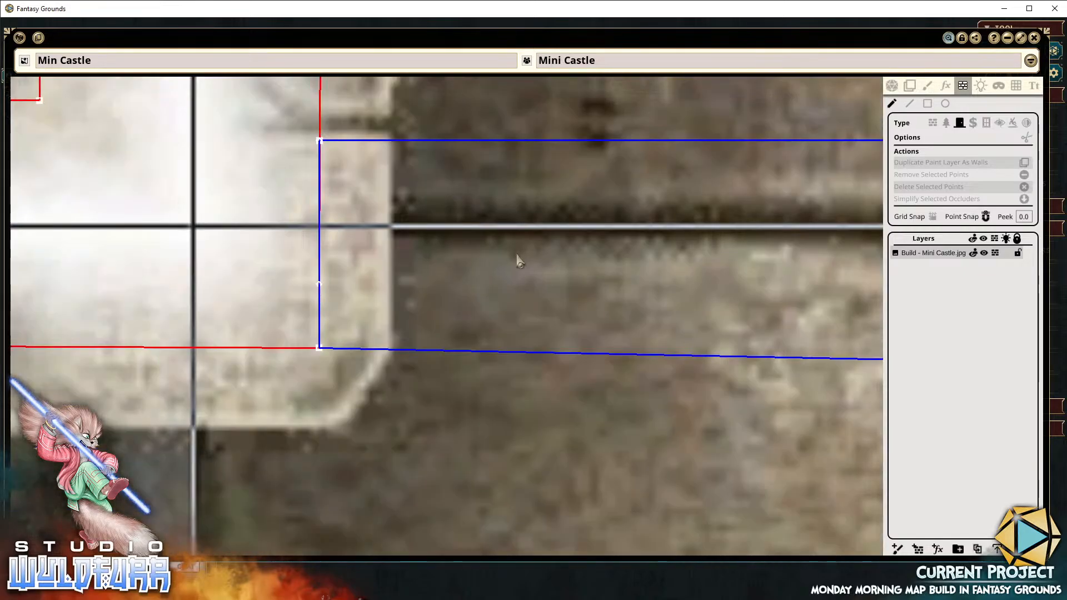
drag(411, 257, 563, 257)
scroll(492, 305, up, 4)
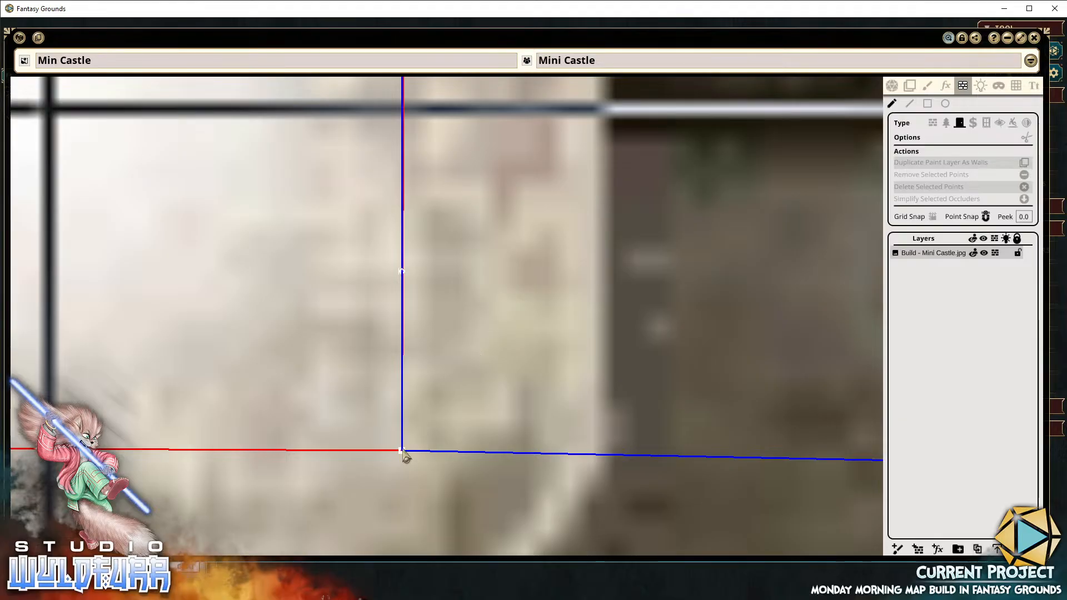
drag(440, 190, 483, 413)
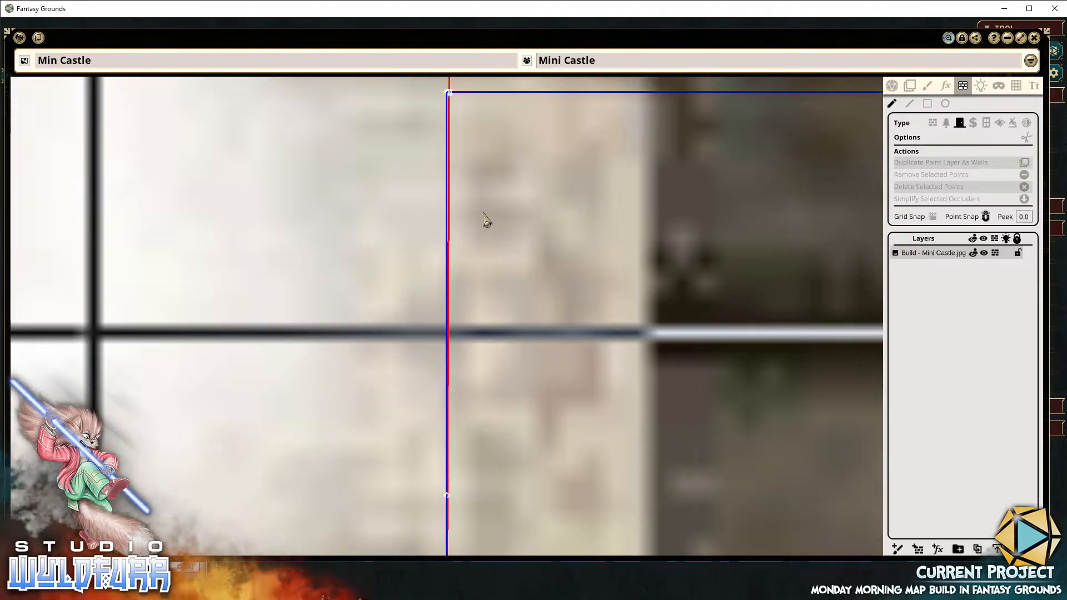
drag(483, 215, 483, 395)
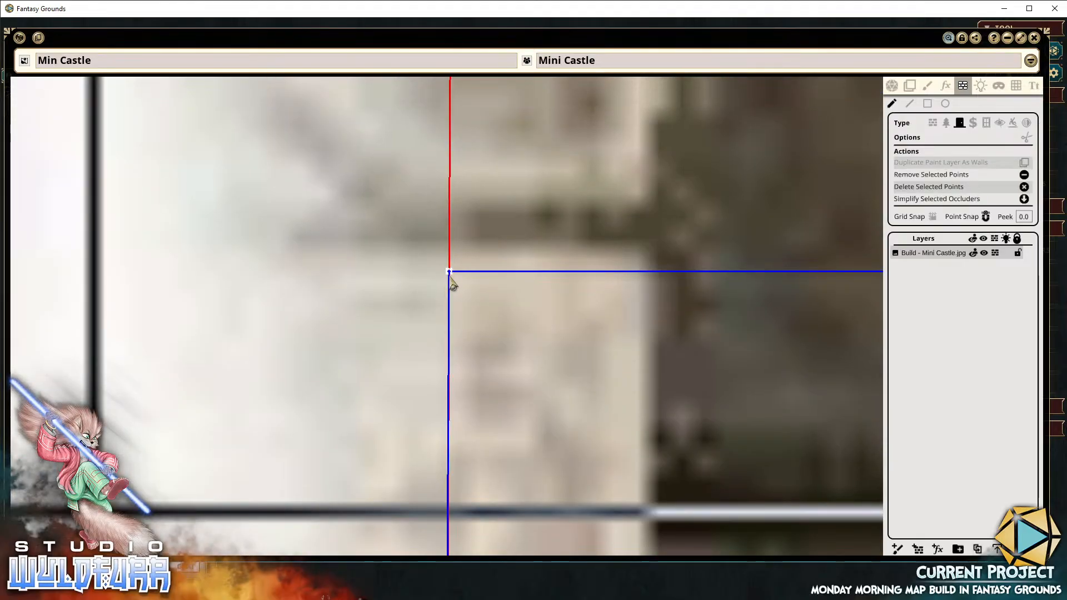
scroll(450, 281, up, 3)
scroll(483, 313, down, 10)
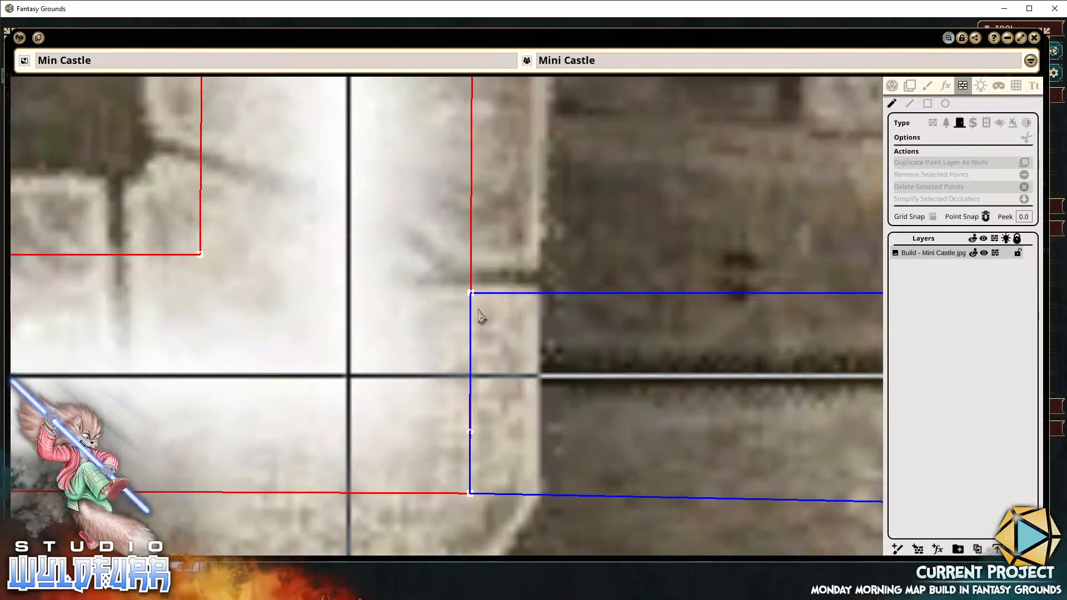
Place a light with the Lamp preset at the grid intersection in the middle of the keep's main room
scroll(614, 330, down, 5)
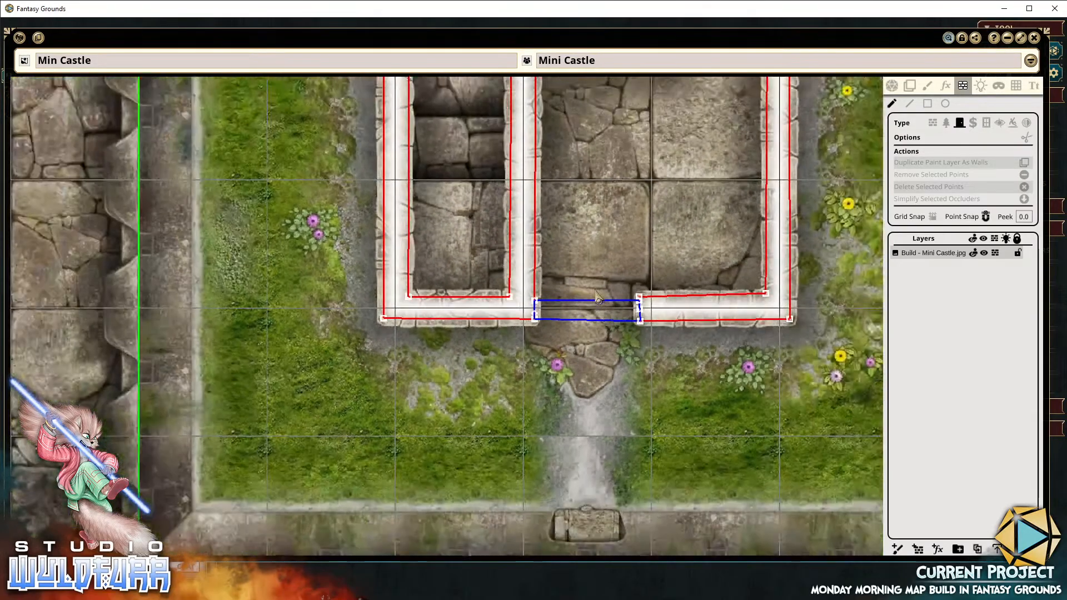
scroll(577, 313, down, 6)
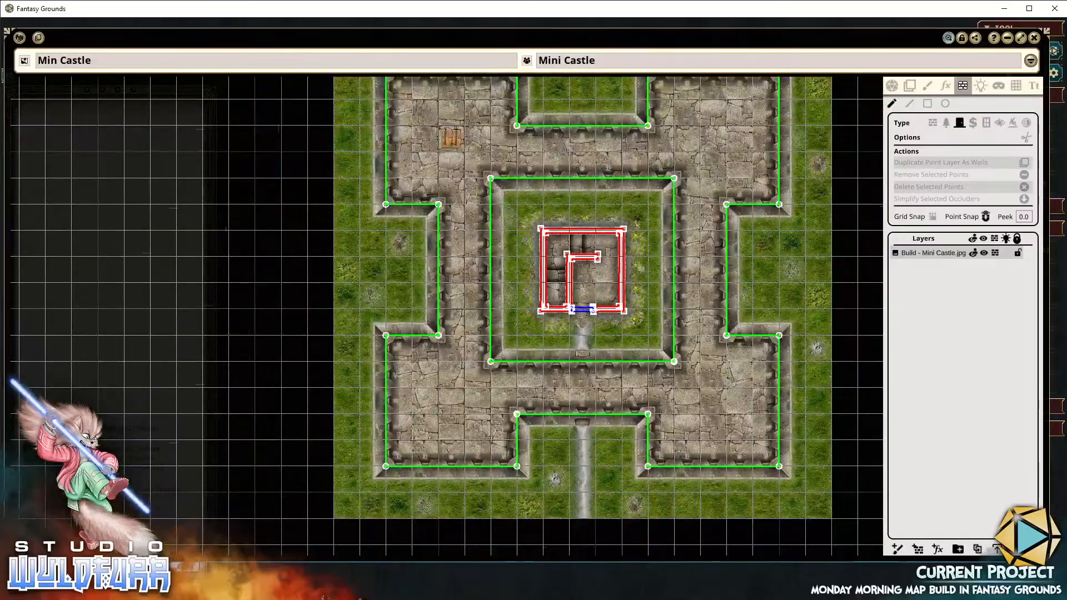
scroll(635, 244, down, 1)
drag(646, 274, 528, 297)
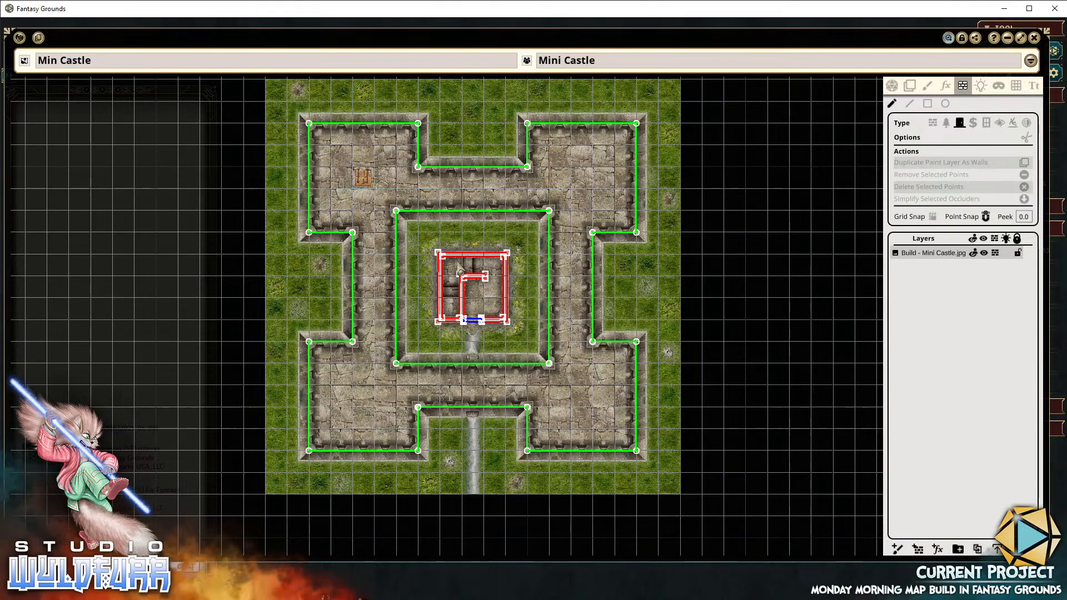
click(980, 85)
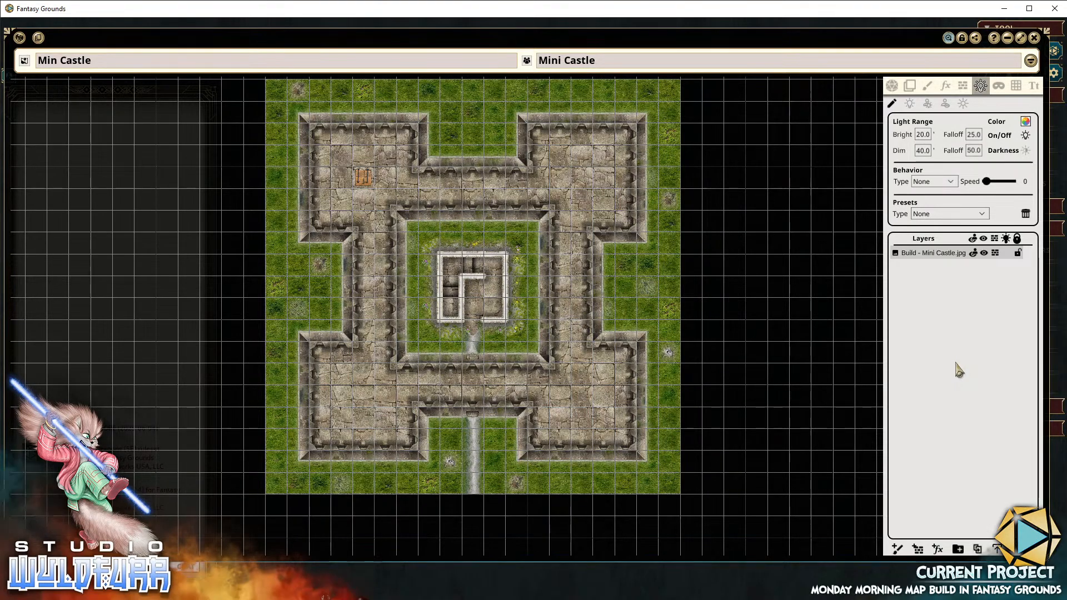
scroll(489, 289, up, 10)
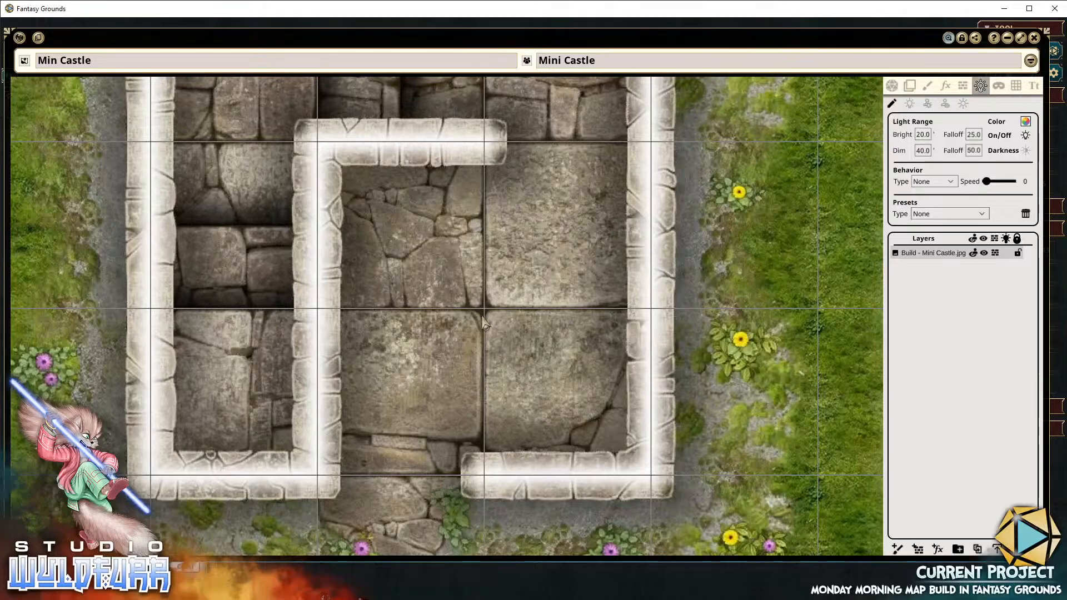
click(931, 214)
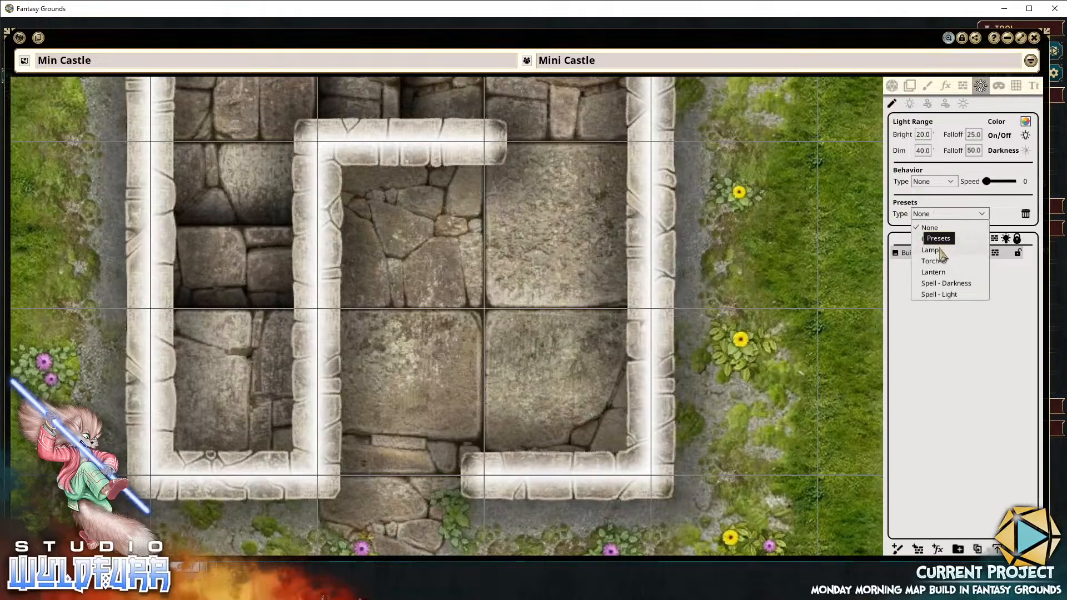
click(939, 250)
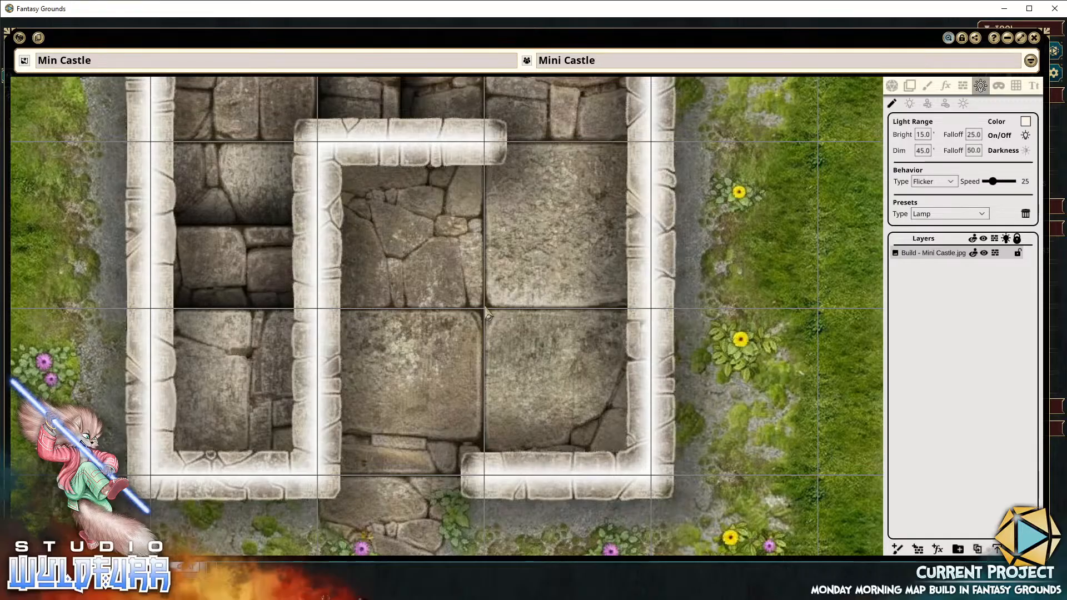
click(909, 104)
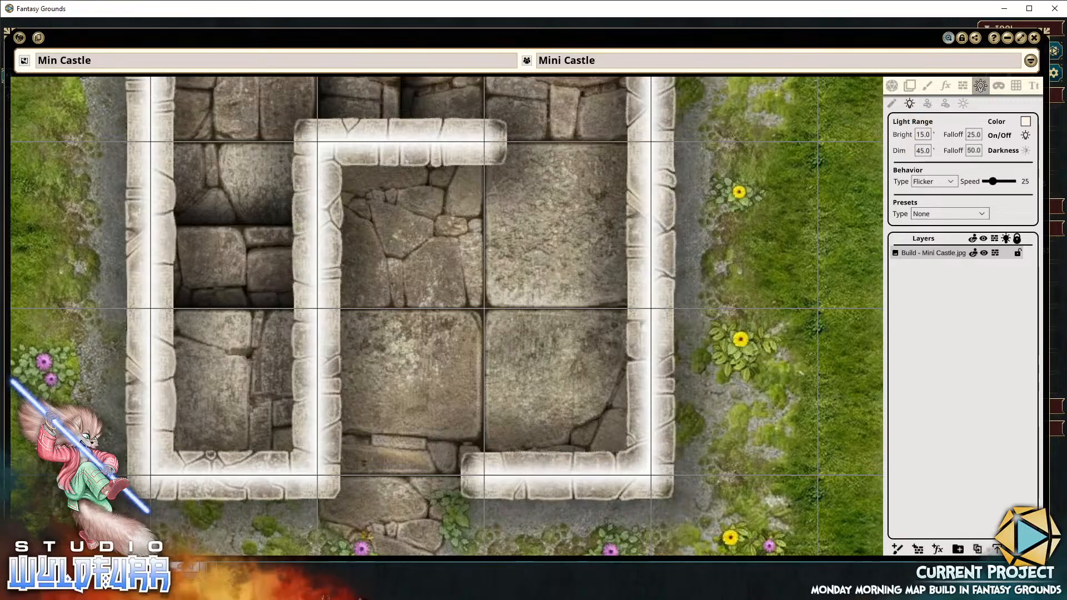
click(967, 214)
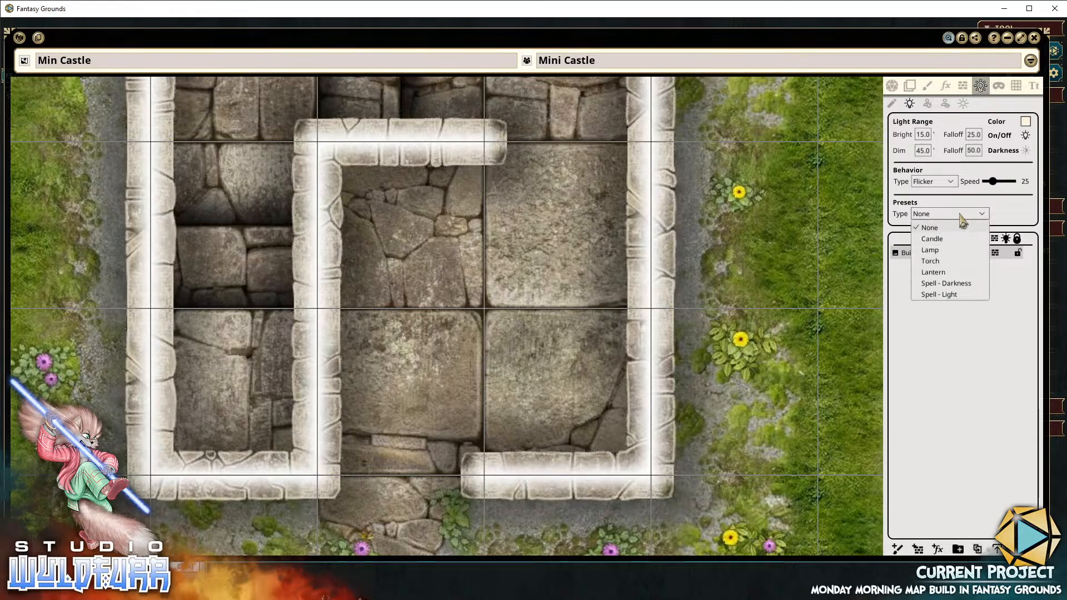
click(933, 250)
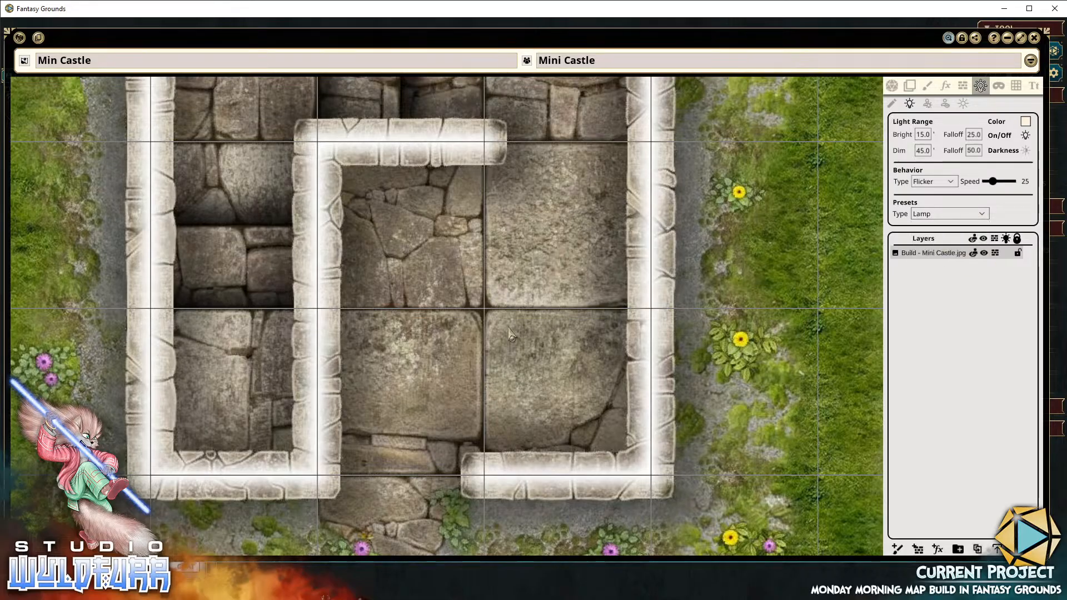
click(485, 309)
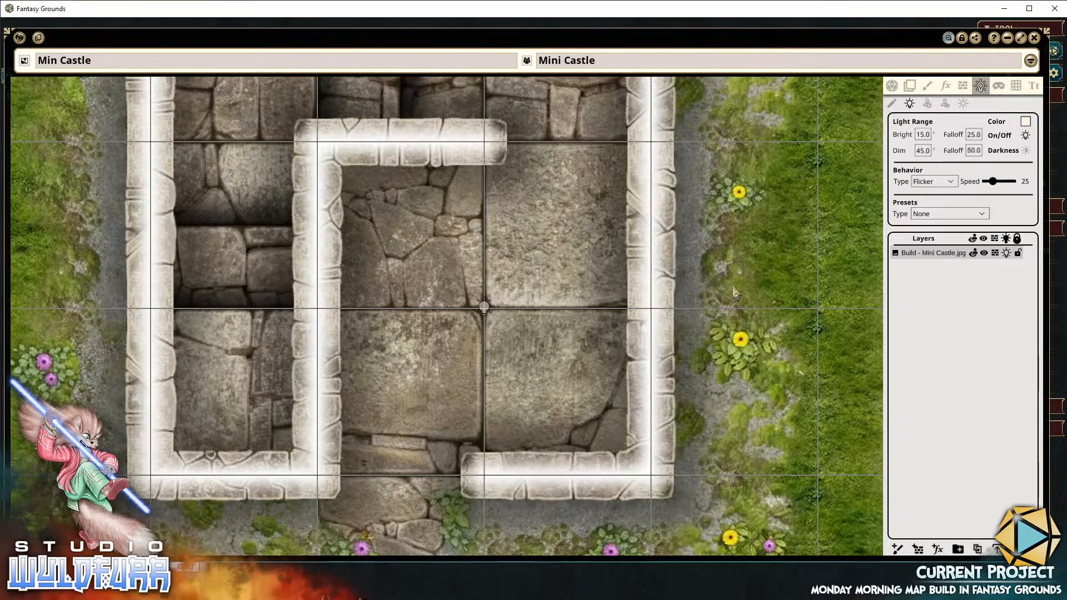
Enable line-of-sight and lighting for the map
click(892, 86)
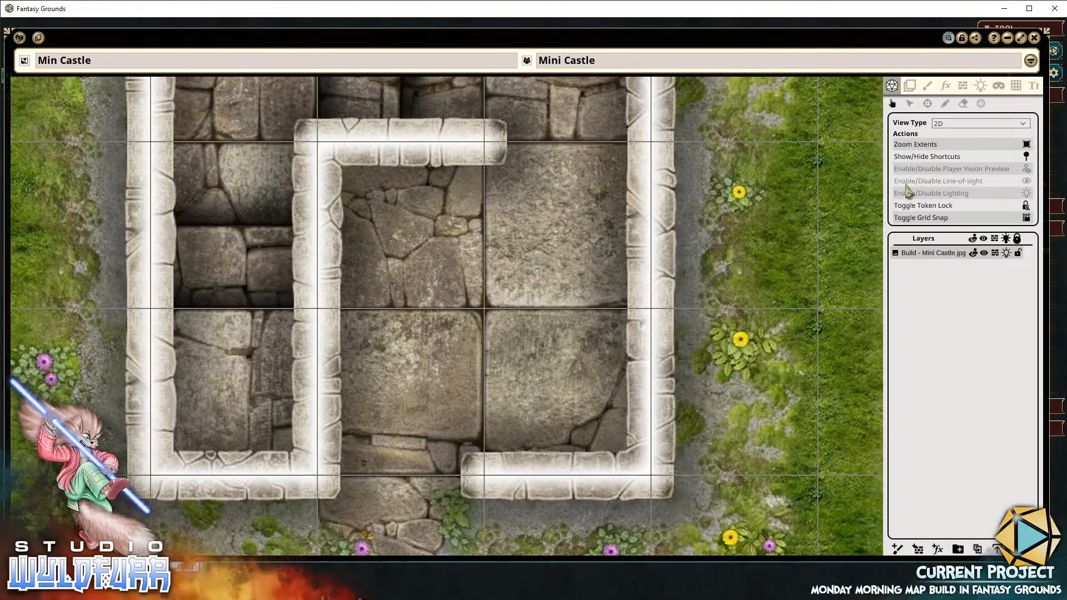
click(1027, 180)
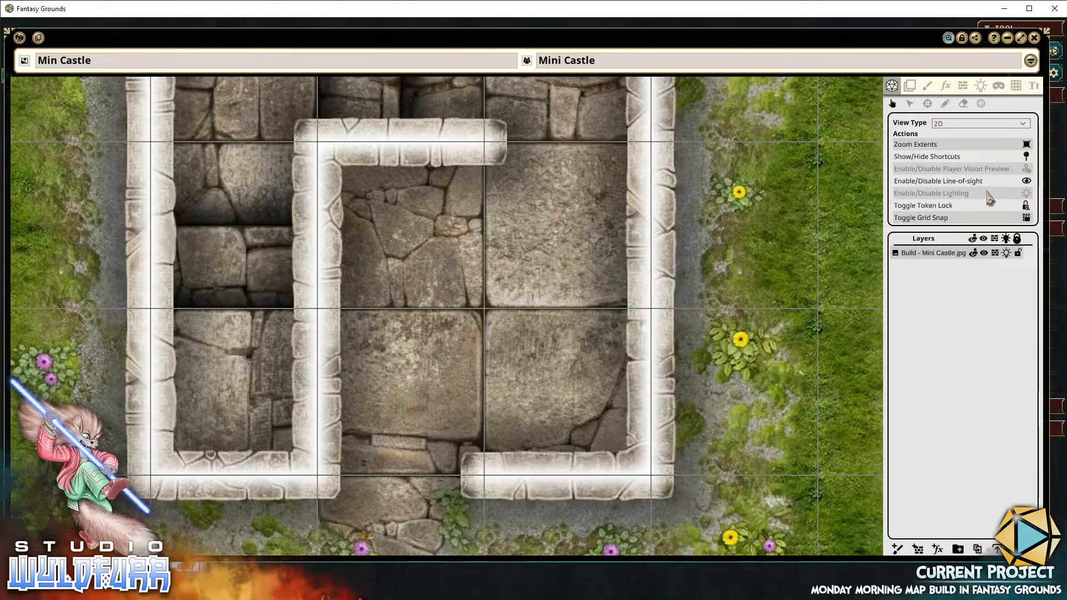
click(1026, 194)
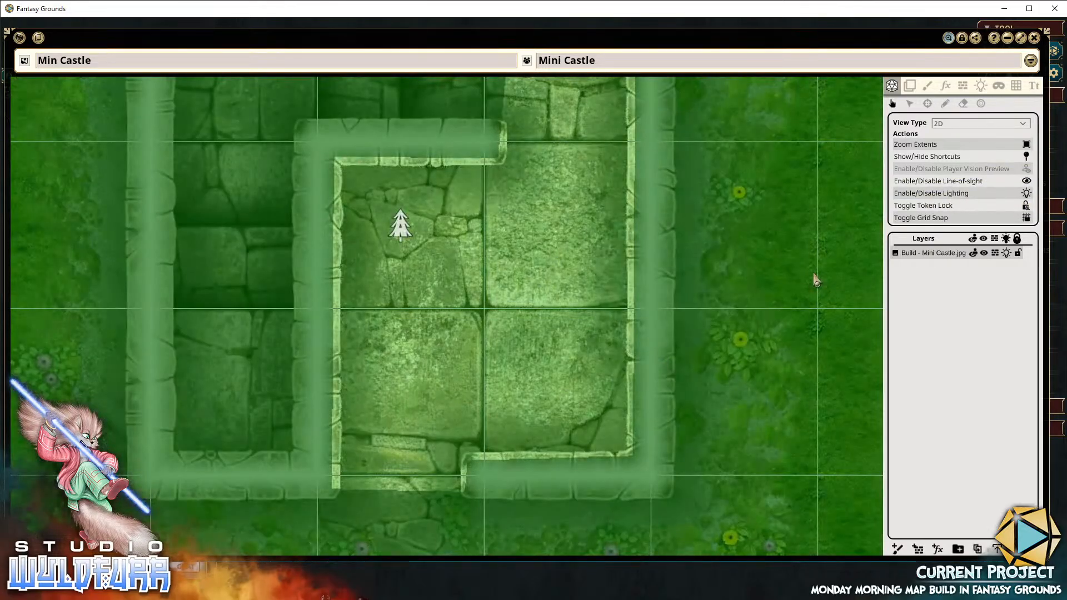
Examine how the lamp's light falls within the keep and how the surrounding map looks with lighting enabled
scroll(590, 300, down, 5)
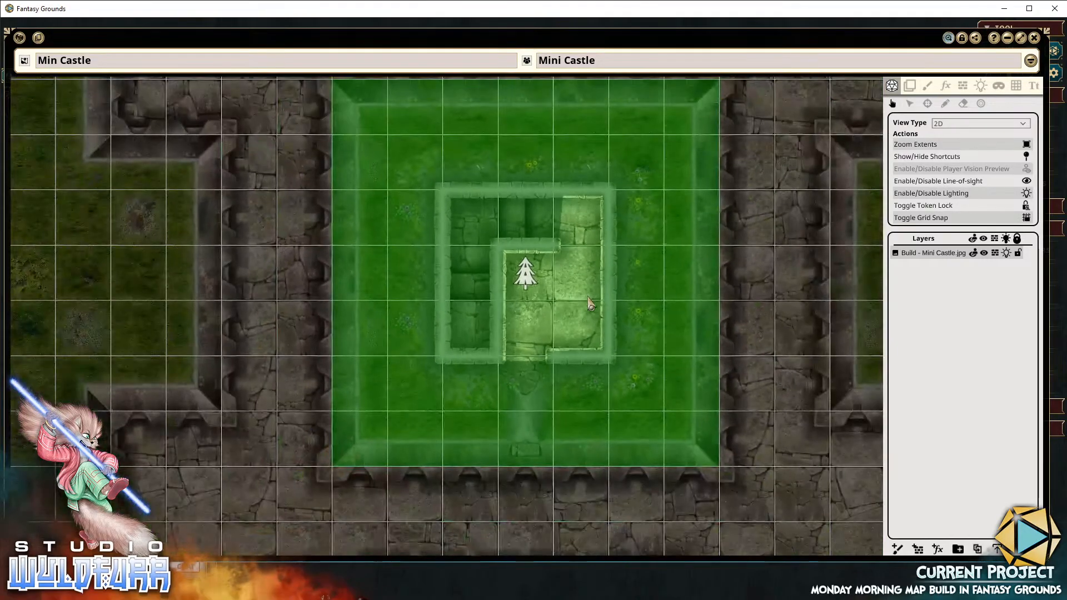
scroll(591, 300, down, 4)
scroll(604, 295, up, 4)
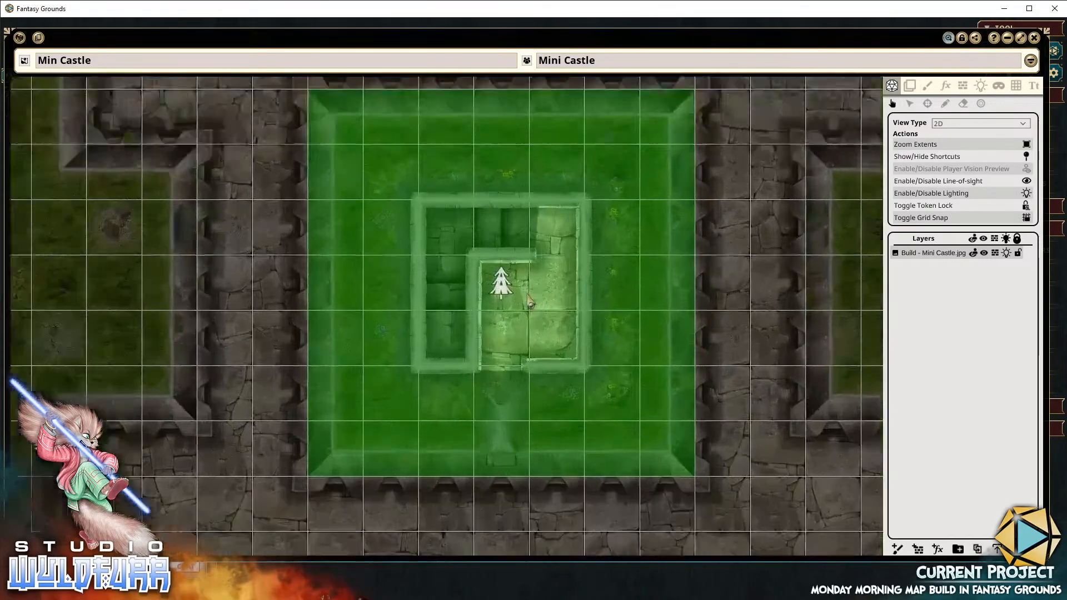
scroll(530, 301, up, 5)
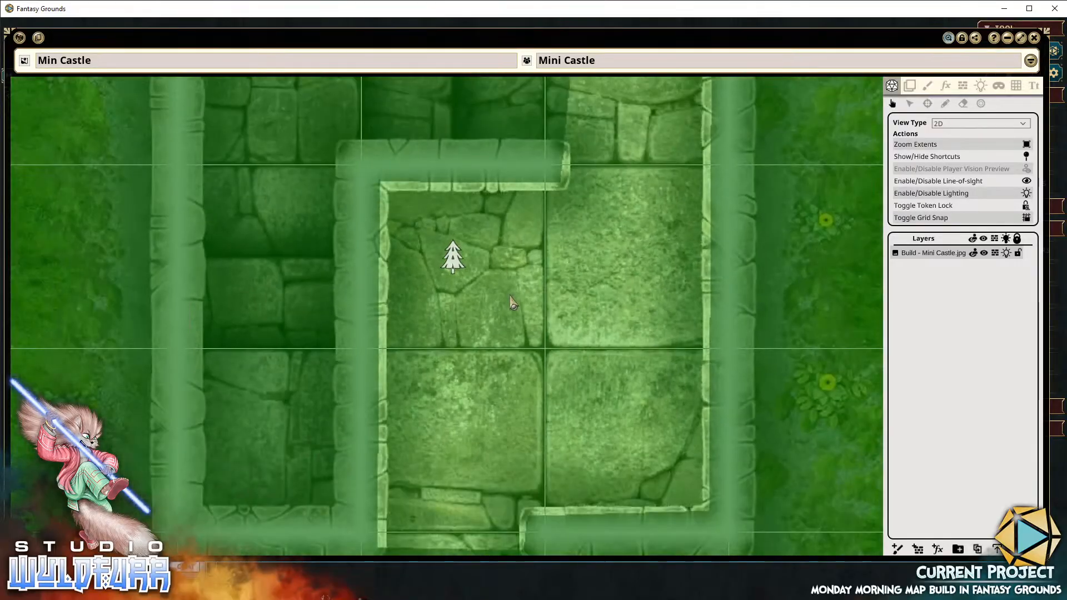
scroll(512, 302, down, 5)
scroll(518, 300, up, 3)
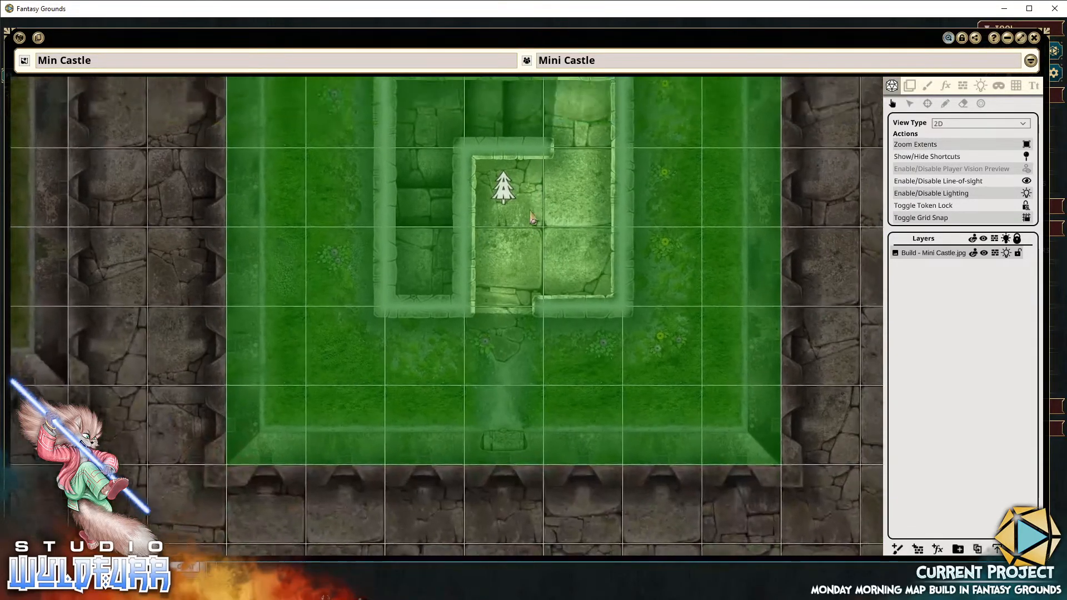
scroll(531, 217, up, 2)
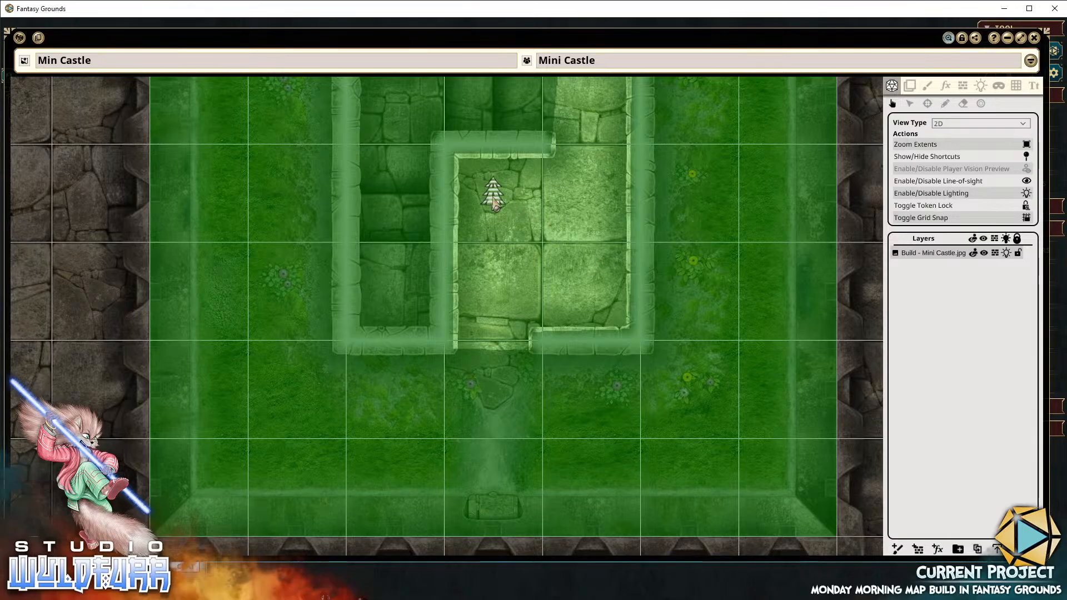
scroll(497, 206, down, 6)
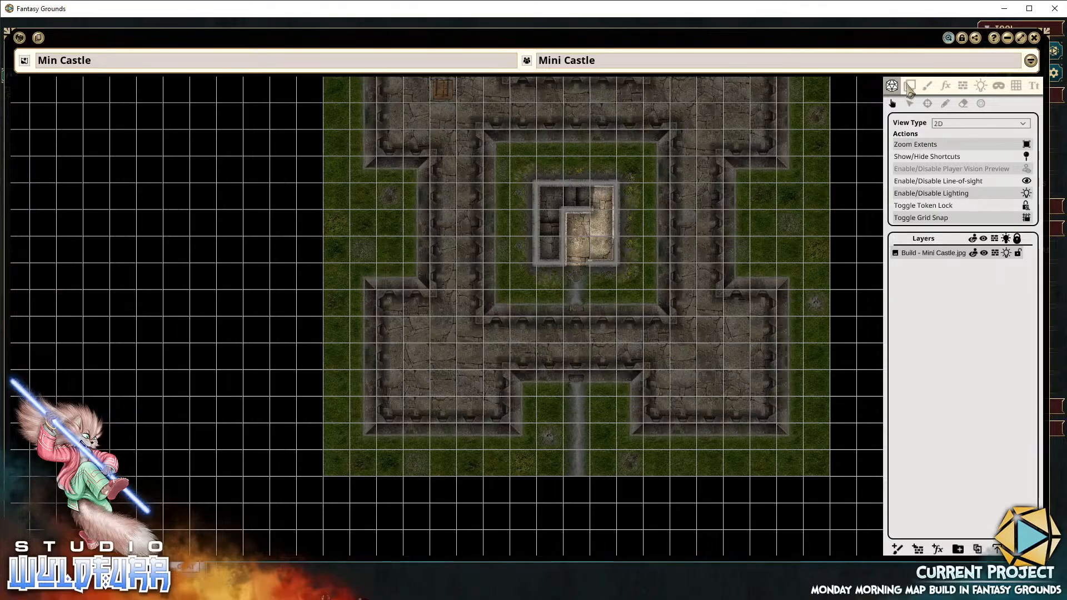
Display the map's occluders and select all wall, terrain and door points across the whole castle
click(963, 85)
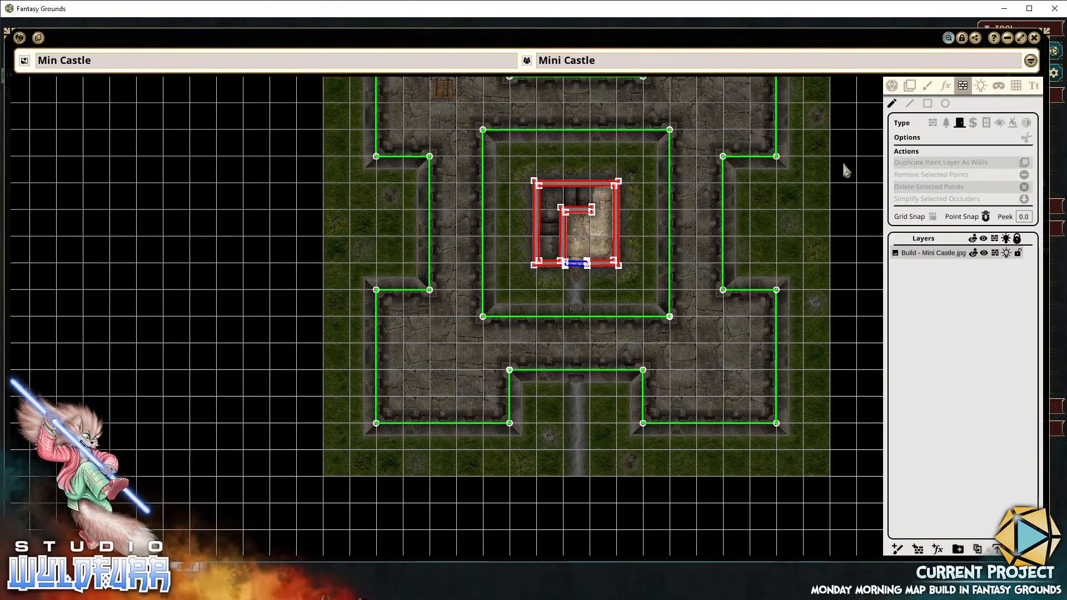
scroll(652, 321, up, 5)
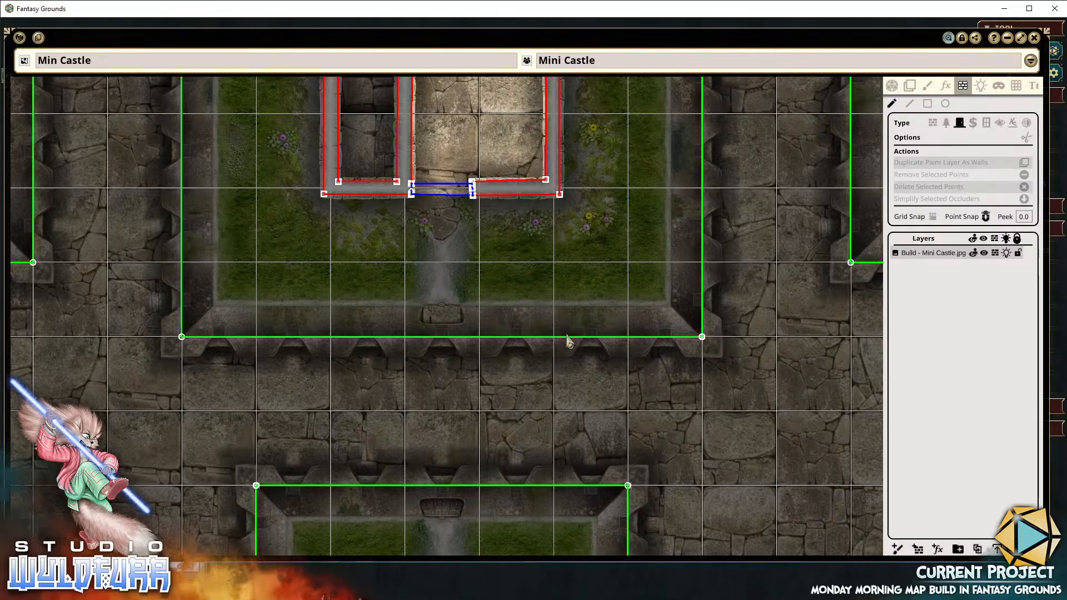
scroll(180, 386, down, 10)
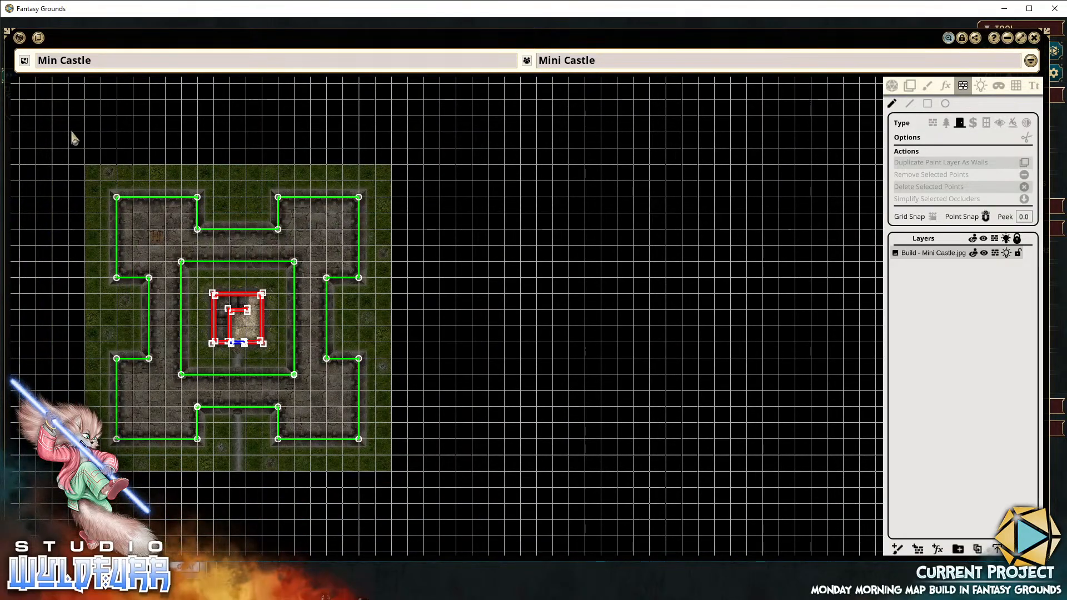
drag(71, 132, 452, 507)
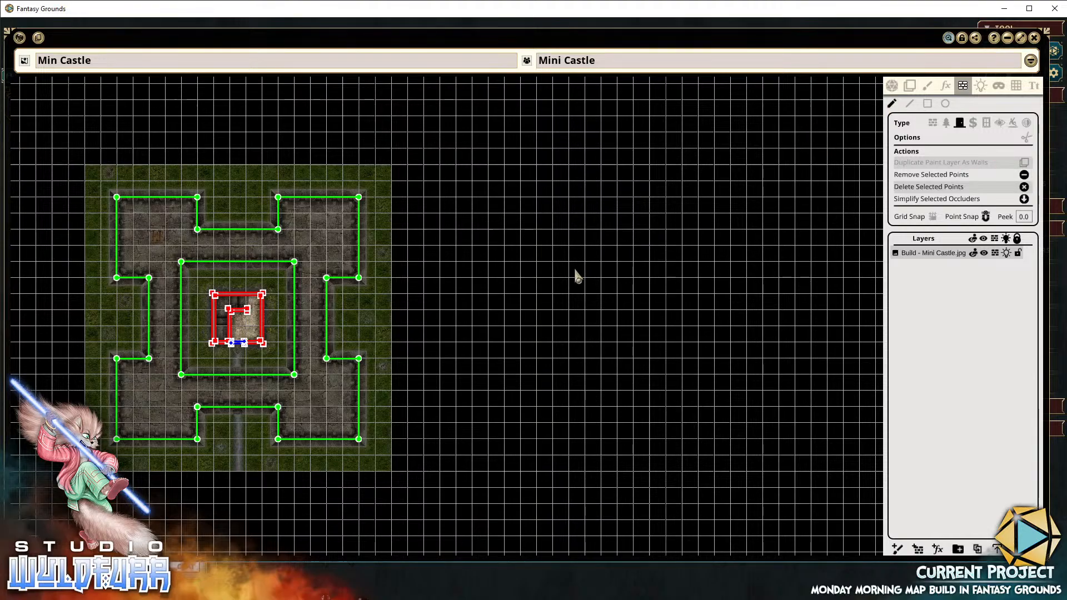
Inspect the selected wall, terrain and door occluders around the keep and the outer castle
scroll(285, 312, up, 3)
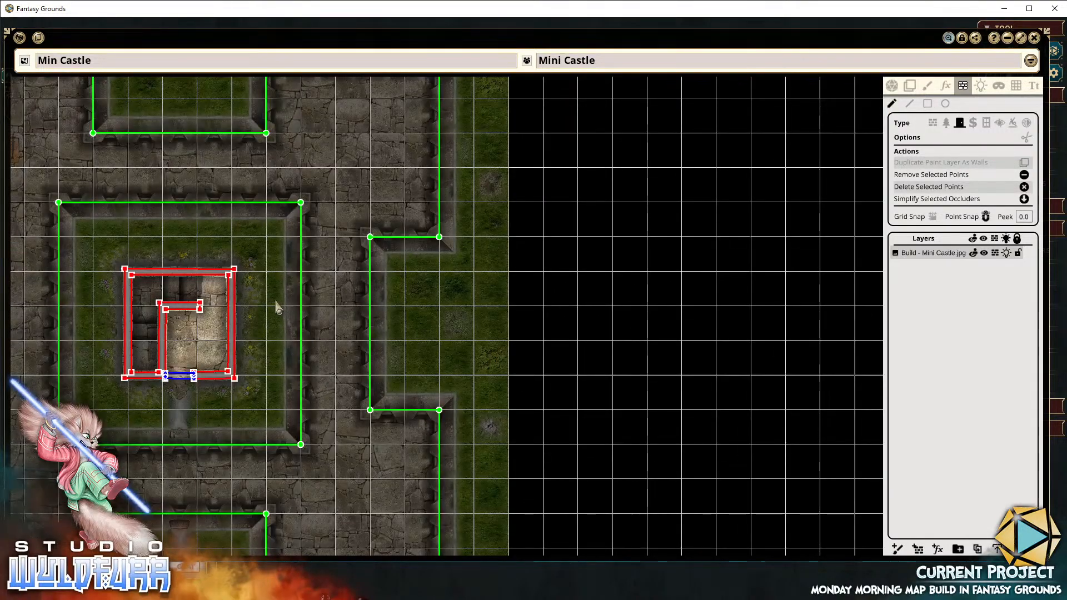
scroll(280, 305, down, 1)
drag(242, 321, 563, 286)
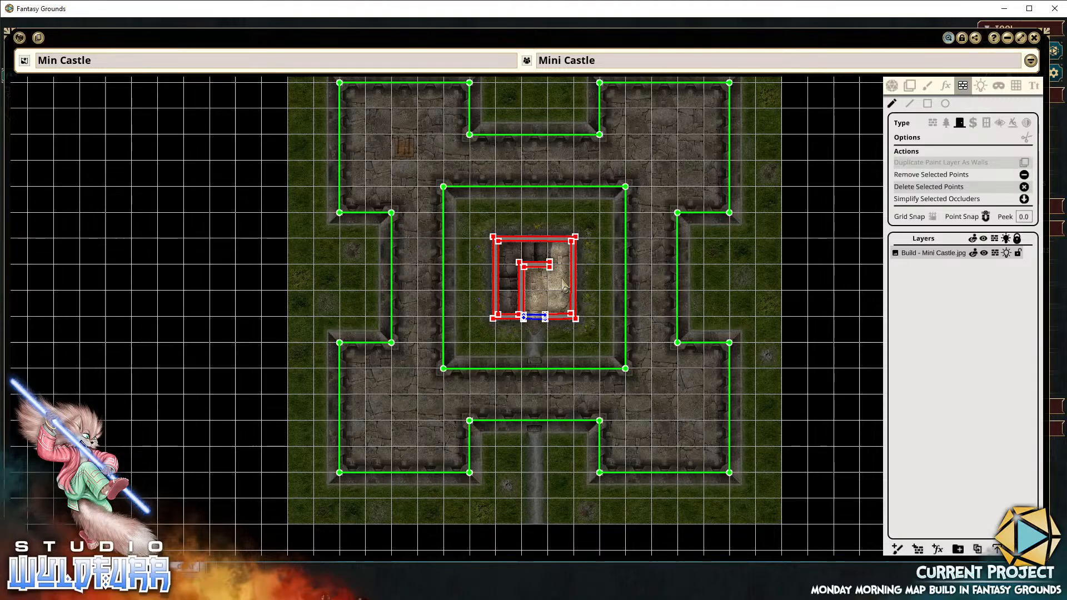
scroll(564, 281, up, 4)
scroll(544, 257, down, 5)
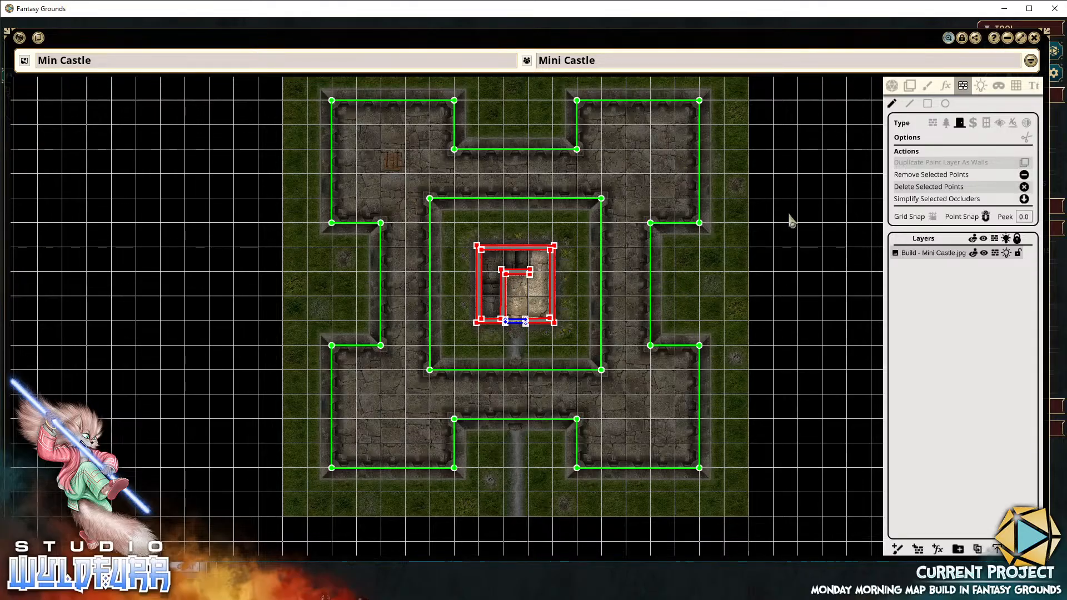
scroll(603, 317, up, 2)
scroll(603, 320, up, 3)
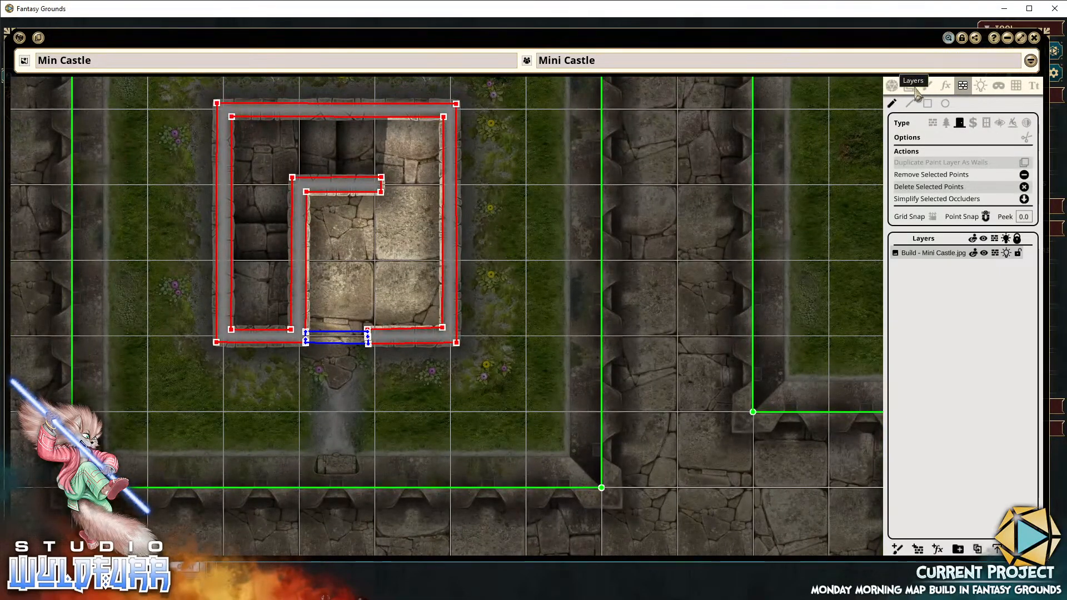
Display the map's light sources and examine how the lamp's light falls against the keep's inner walls and doorway
click(982, 91)
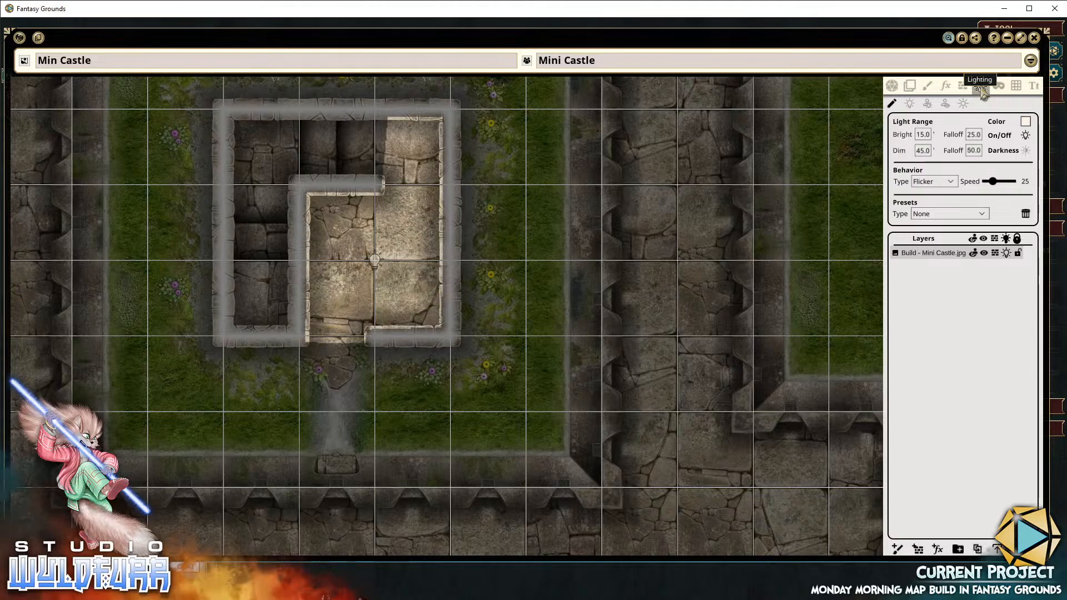
scroll(436, 329, up, 3)
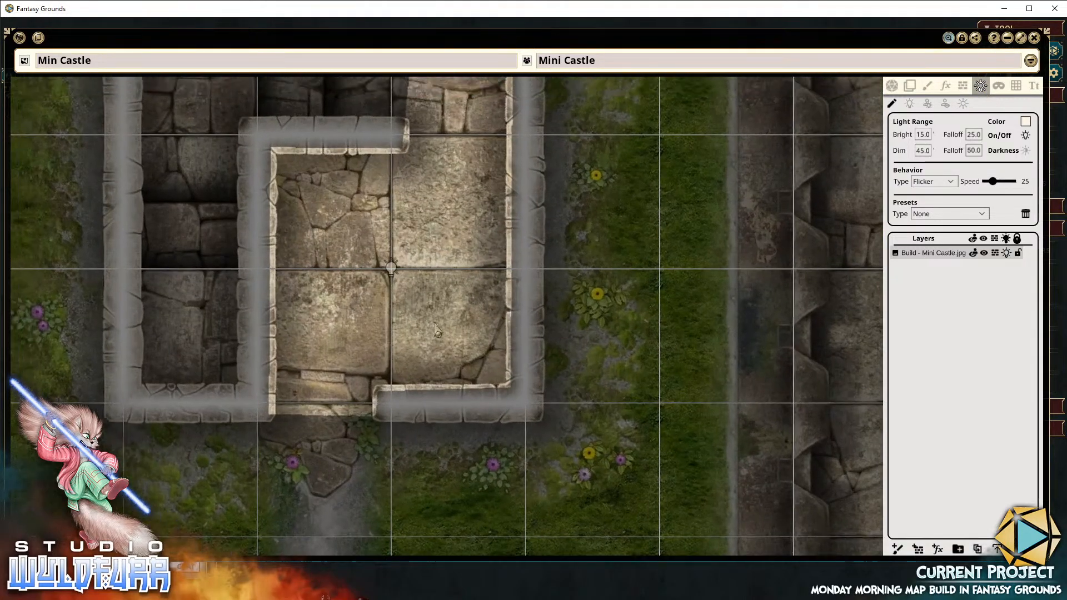
drag(435, 324, 516, 421)
drag(451, 400, 542, 242)
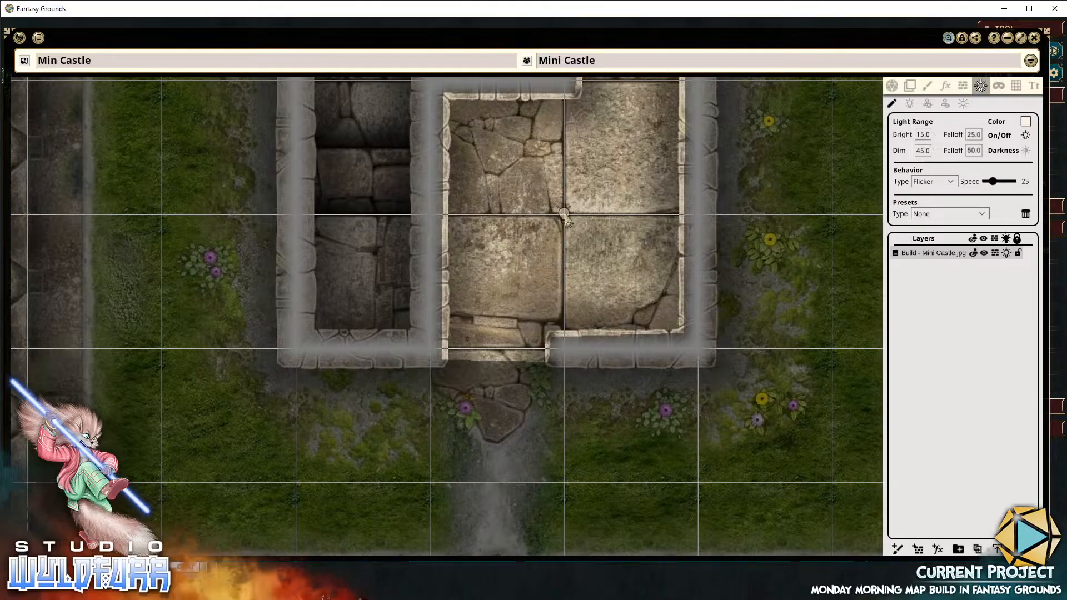
drag(567, 221, 562, 341)
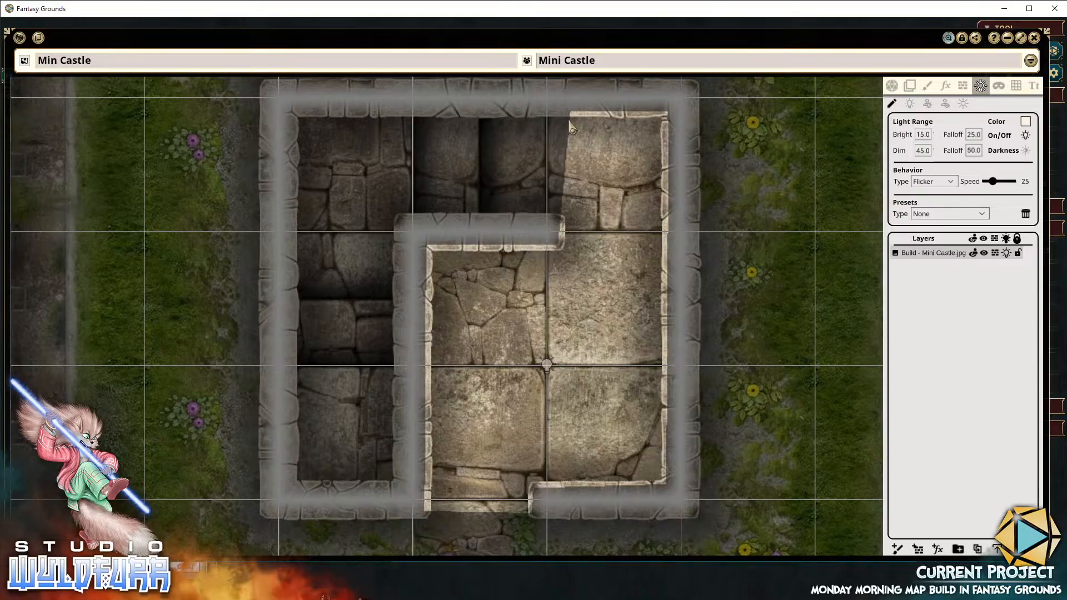
scroll(473, 331, down, 5)
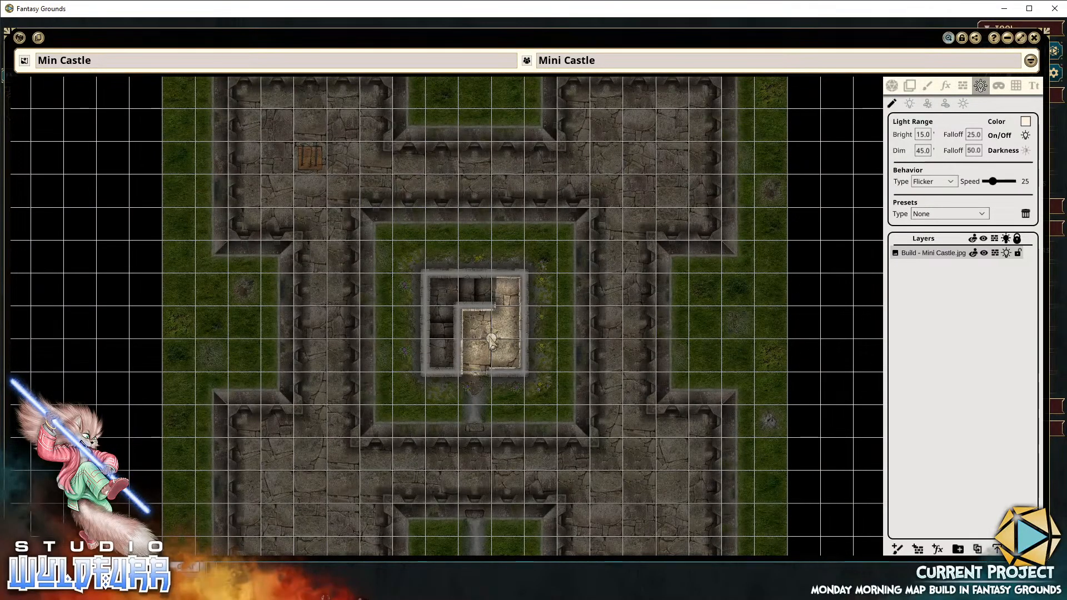
Test the keep's lamp at several spots on the grass just east of the keep and return it to the main room
drag(489, 341, 549, 355)
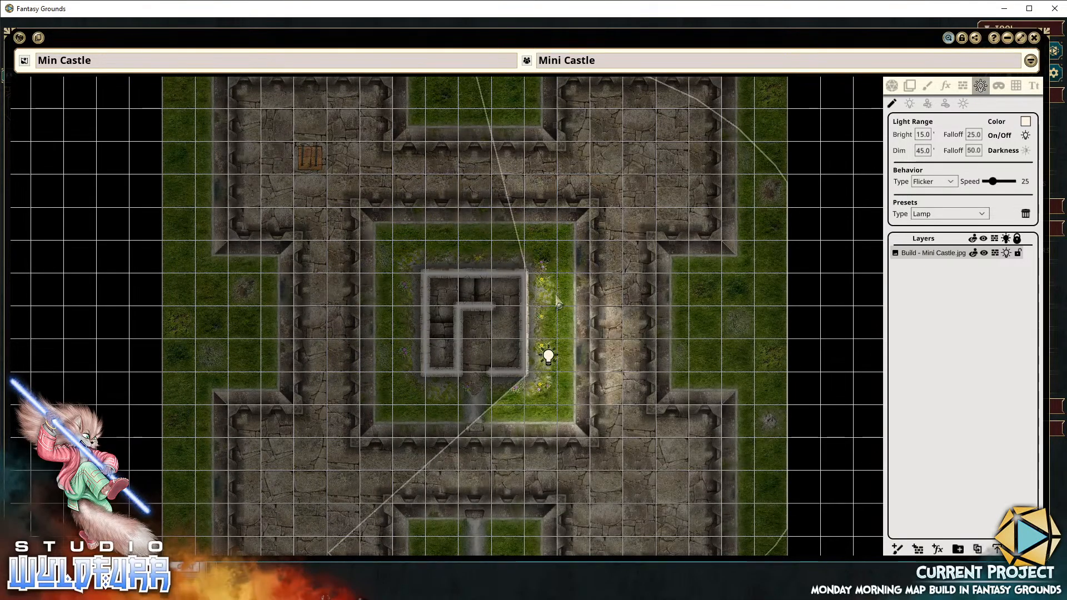
drag(548, 357, 551, 325)
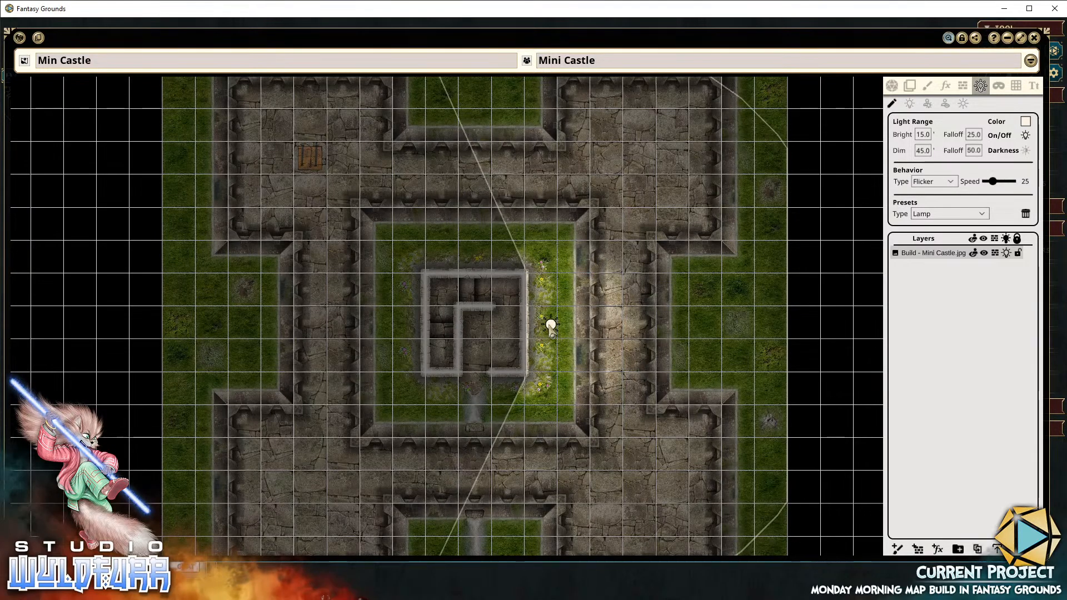
mouse_move(552, 330)
mouse_down()
mouse_move(726, 328)
mouse_move(598, 336)
mouse_move(628, 329)
mouse_move(562, 327)
mouse_up()
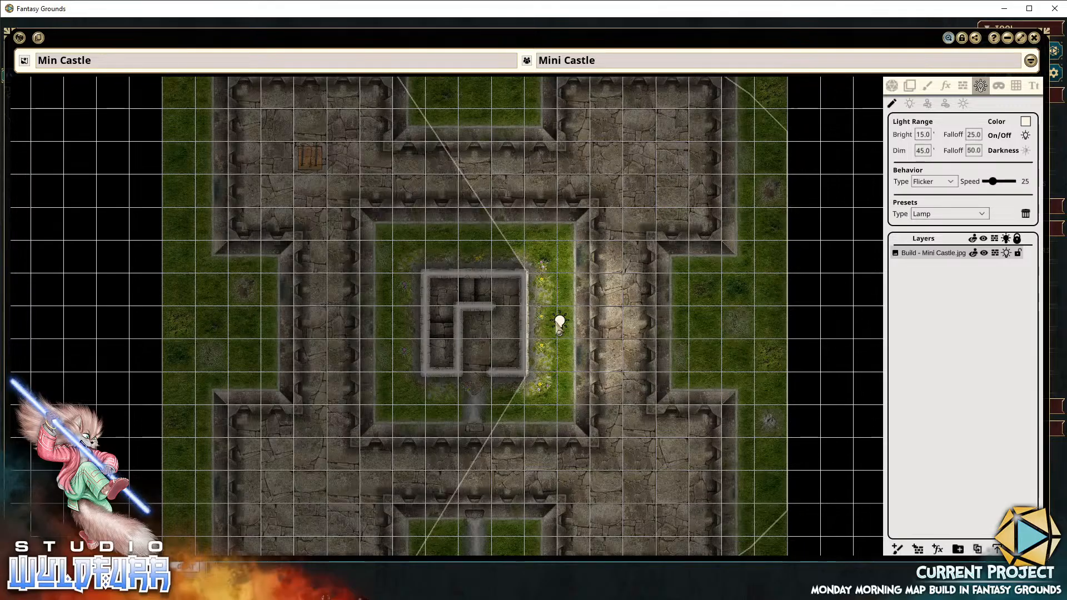
drag(560, 323, 493, 347)
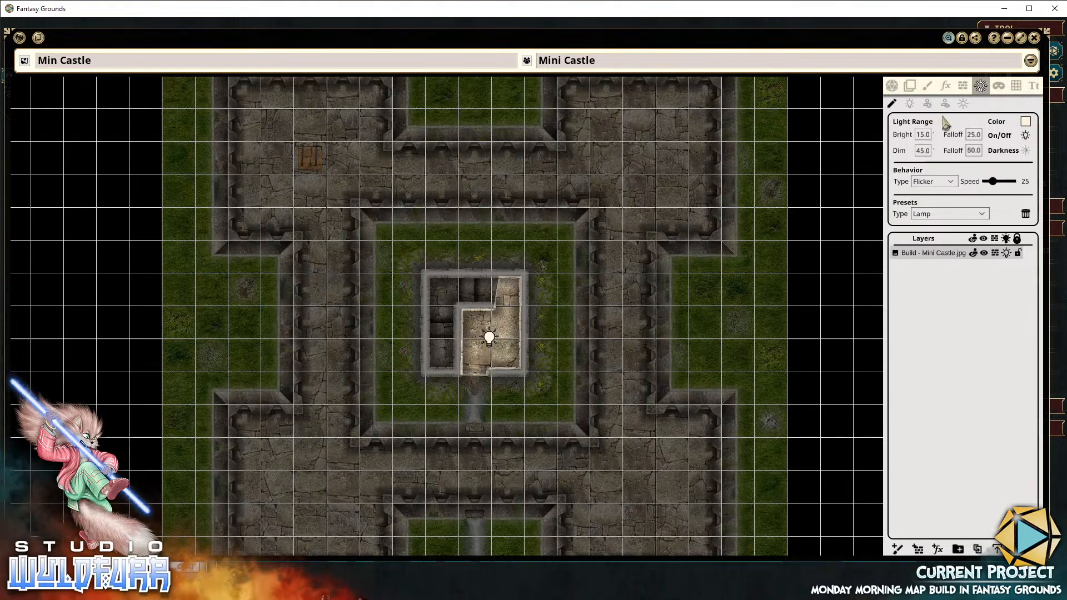
Duplicate the map layer twice, moving one copied lamp to the keep's southwest corner room and the other to the castle's southwest tower
click(978, 550)
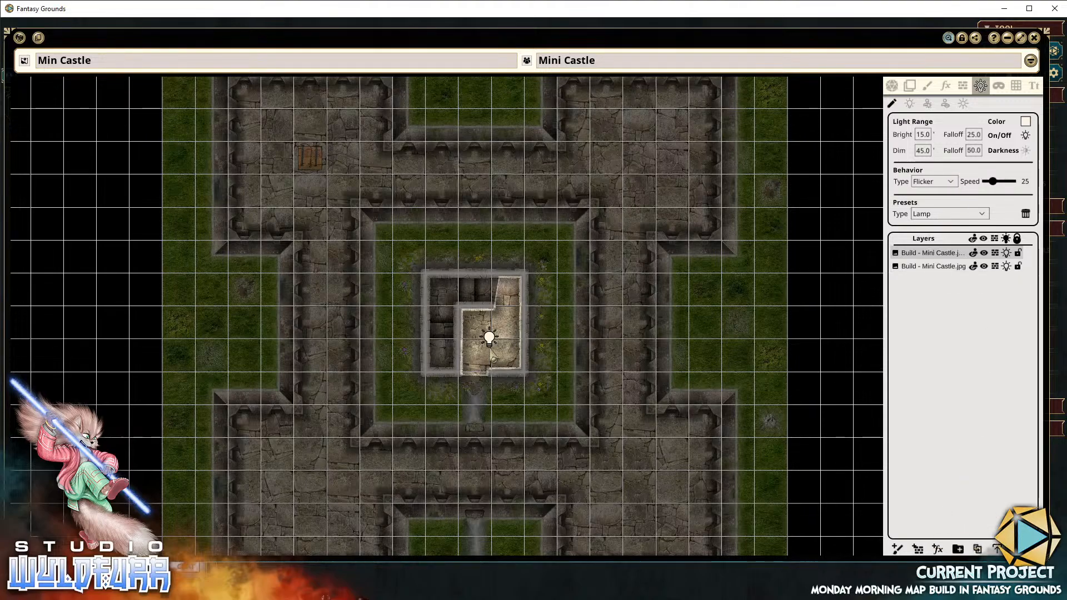
drag(490, 340, 442, 351)
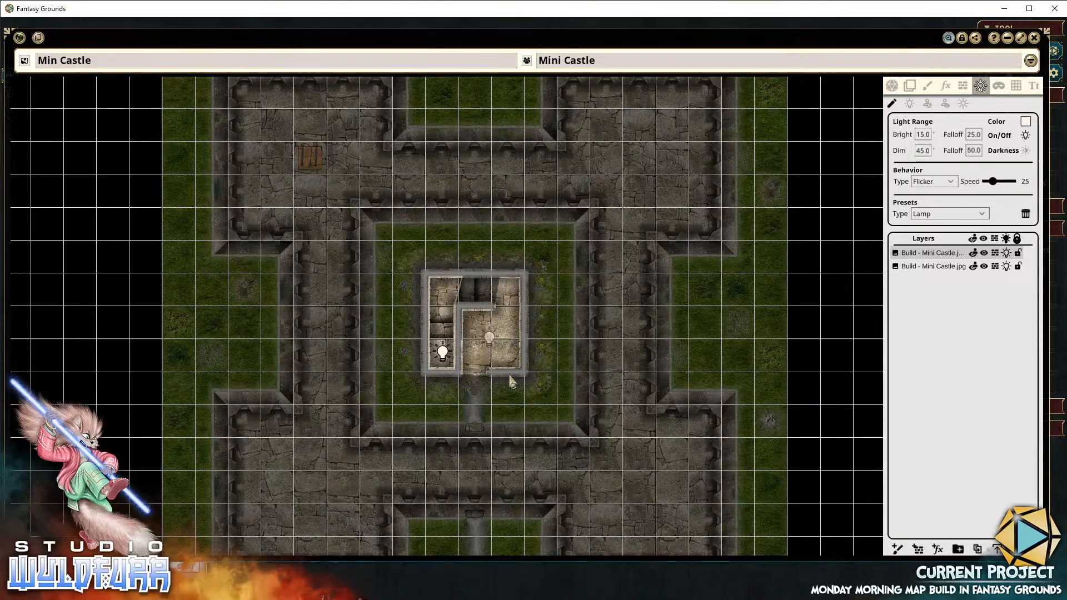
drag(576, 431, 569, 344)
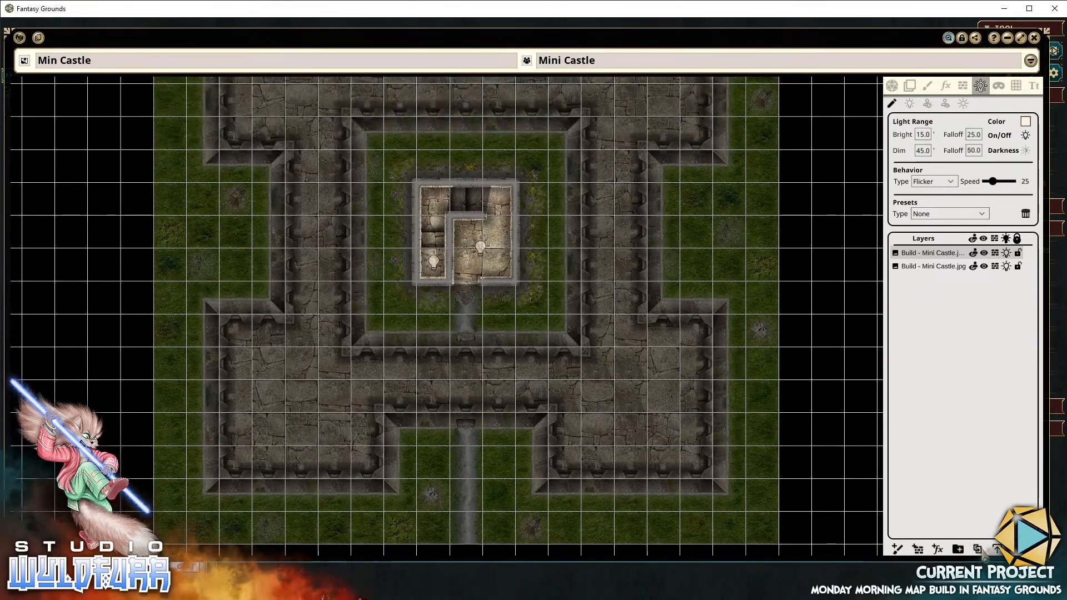
click(979, 550)
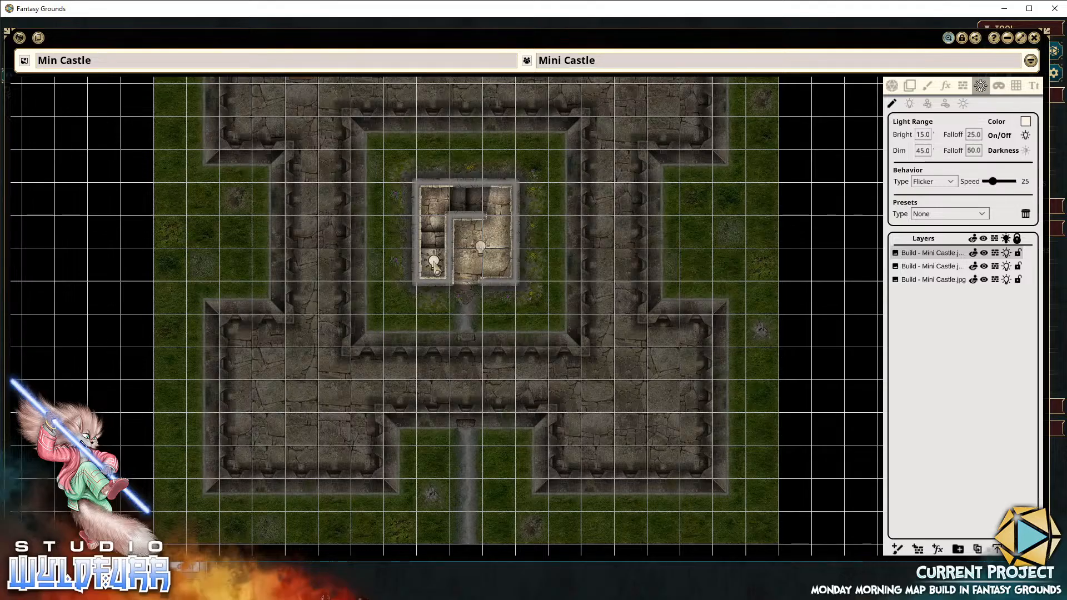
drag(437, 270, 301, 407)
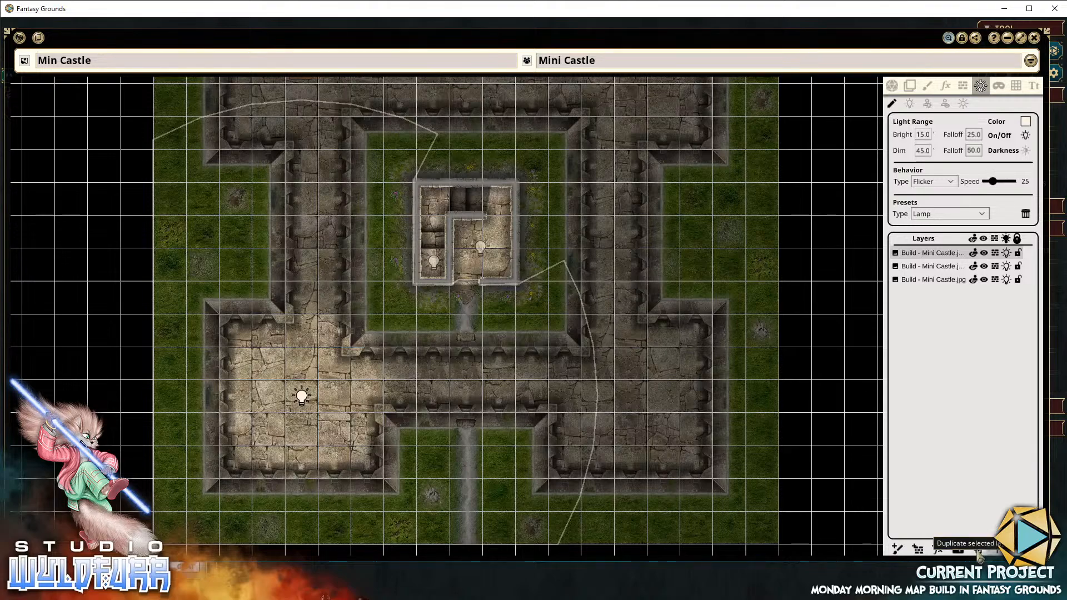
Duplicate the selected map layer again and place its copied lamp in the middle of the castle's southeast tower
click(979, 551)
drag(302, 397, 462, 398)
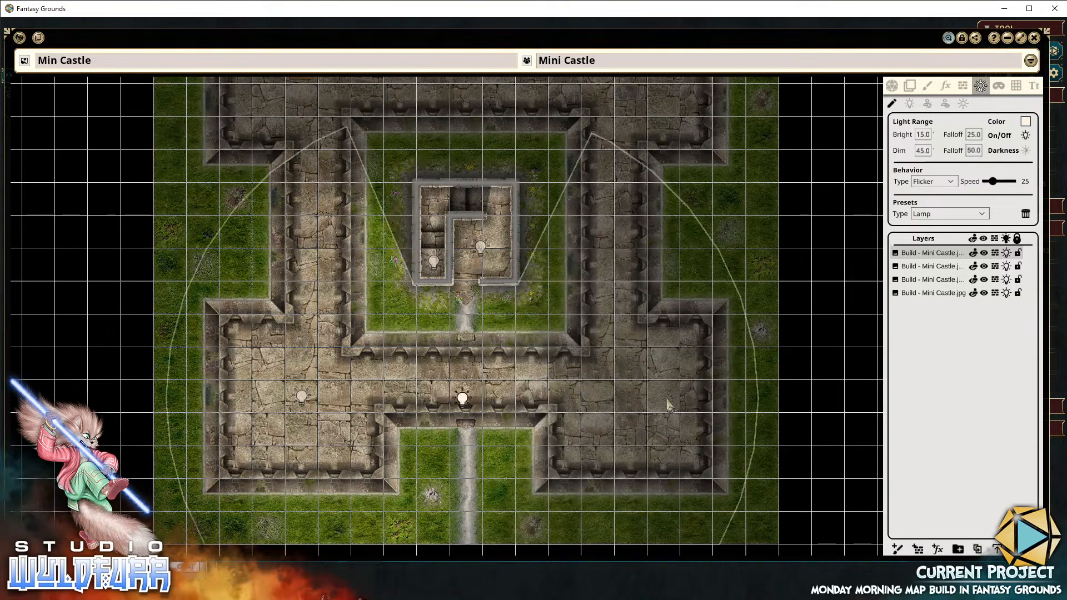
drag(669, 405, 637, 400)
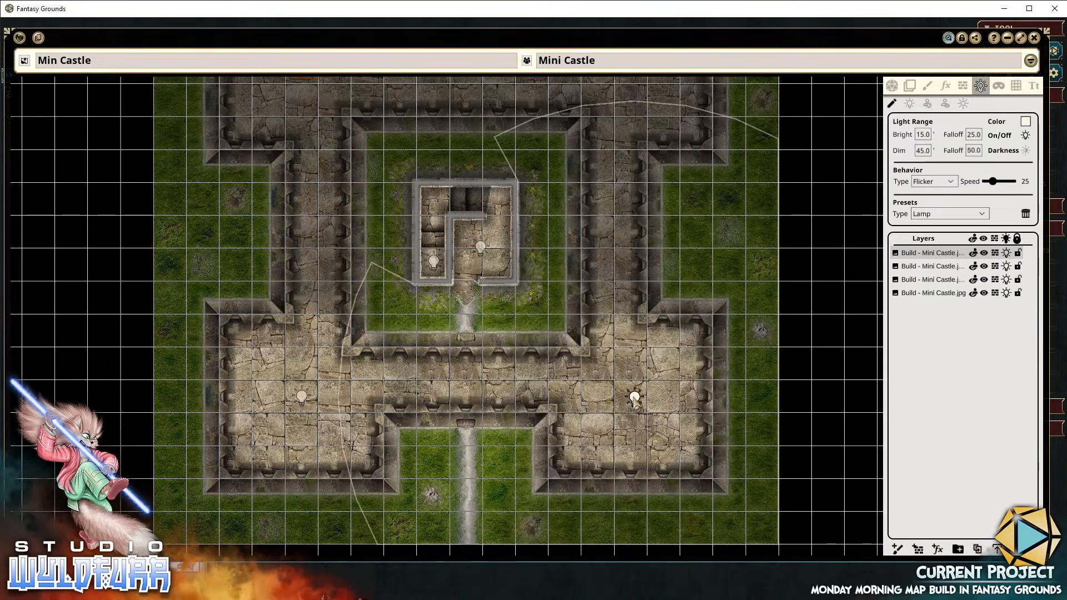
Duplicate the map layer for two more lamps, placing one in the northeast tower and one over the northwest tower's trapdoor
click(977, 549)
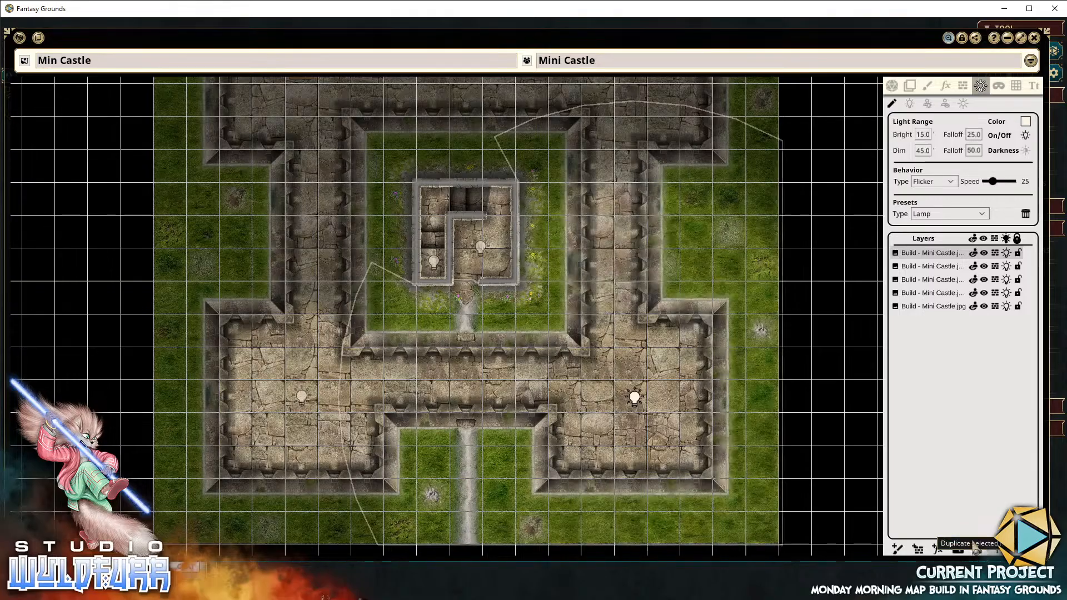
drag(636, 399, 302, 246)
click(977, 549)
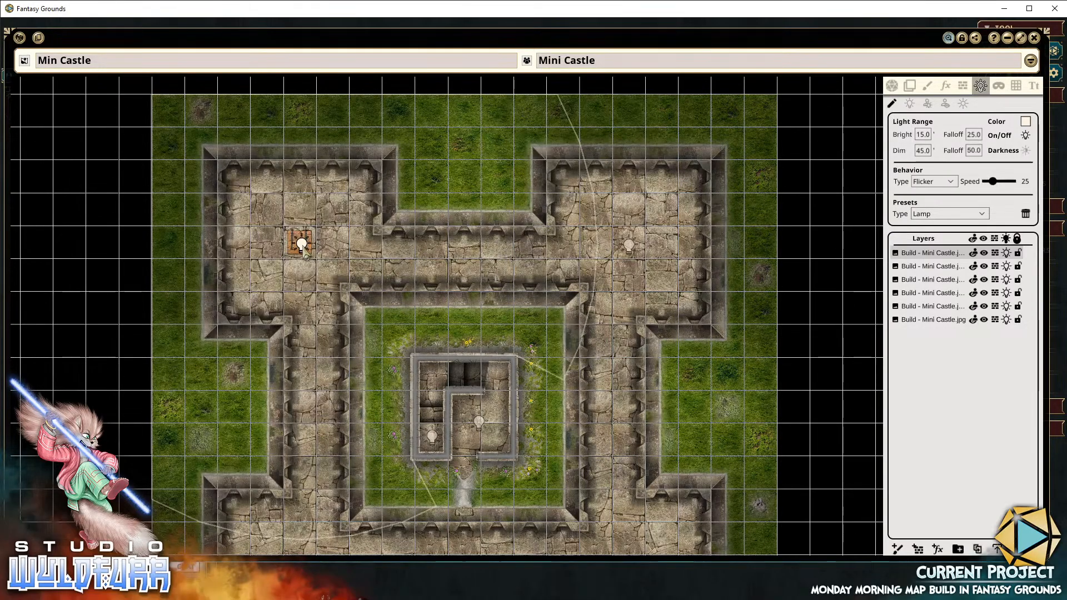